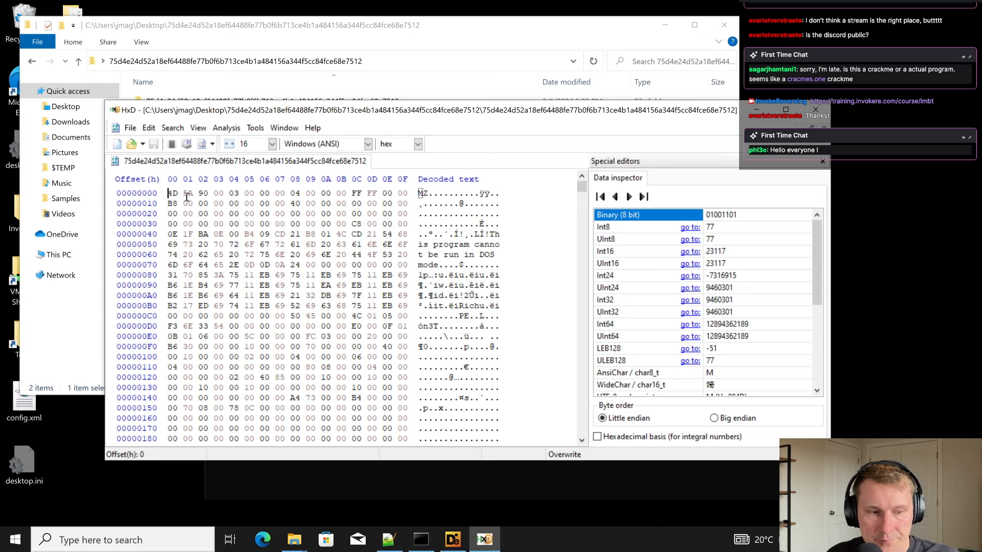
Highlight the sample's leading DOS header bytes in several passes, including blocks 0-9 and 0-36.
{"action": "left_click_drag", "start_coordinate": [169, 189], "coordinate": [316, 193]}
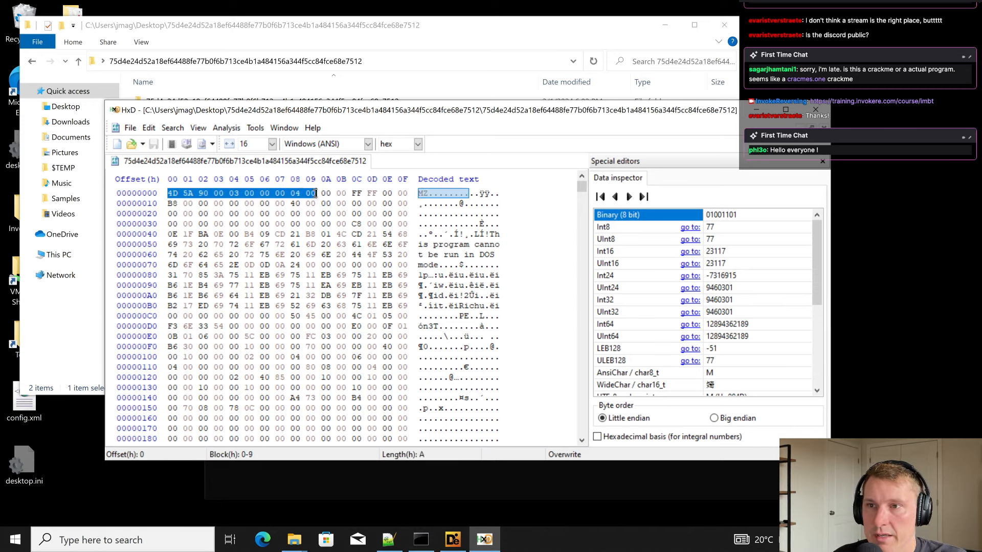
{"action": "left_click", "coordinate": [316, 193]}
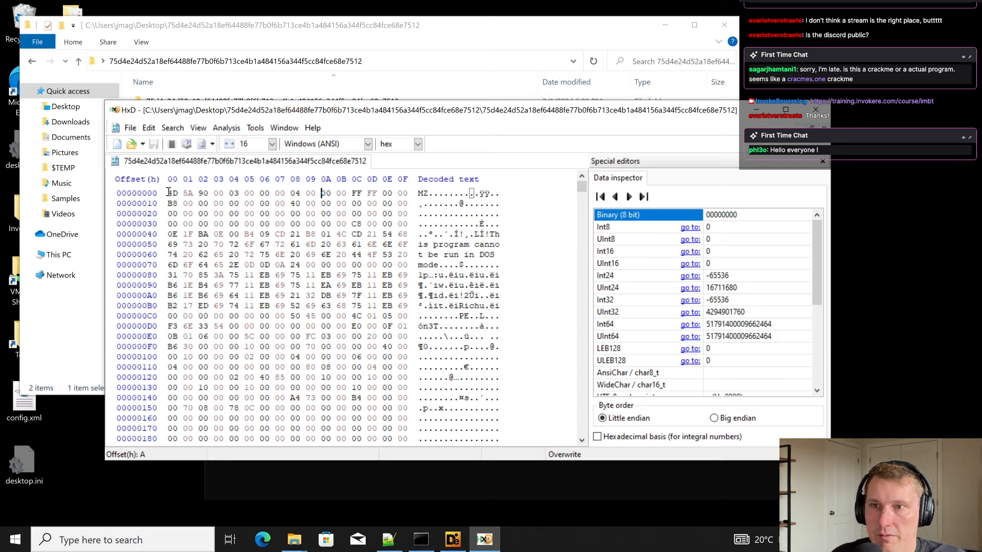
{"action": "left_click_drag", "start_coordinate": [169, 193], "coordinate": [417, 268]}
{"action": "left_click", "coordinate": [337, 244]}
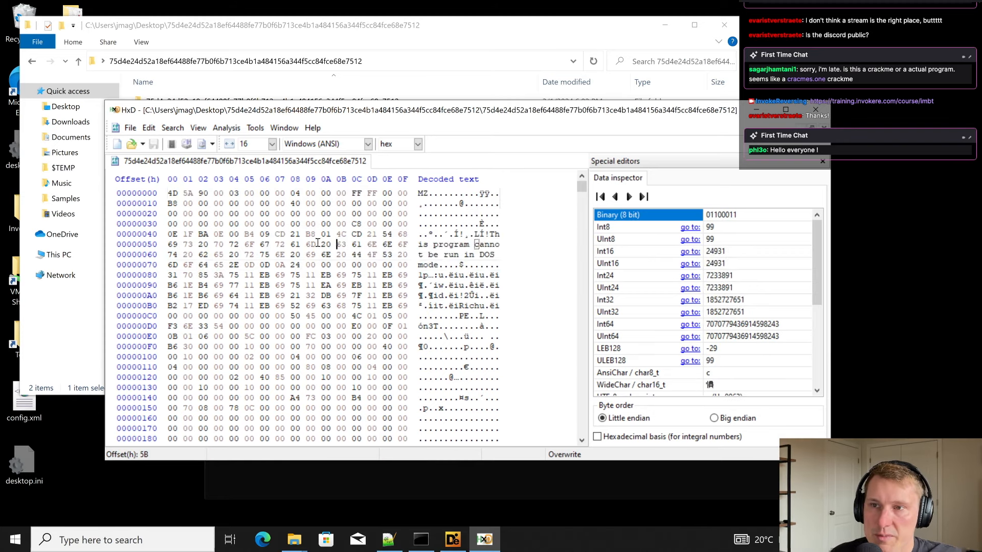
{"action": "left_click_drag", "start_coordinate": [170, 194], "coordinate": [279, 224]}
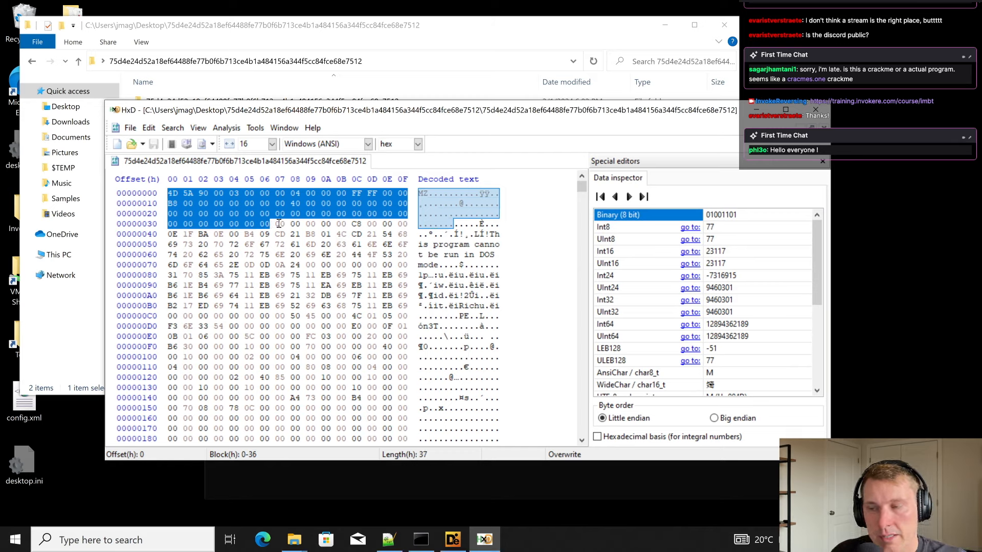
{"action": "left_click", "coordinate": [278, 224]}
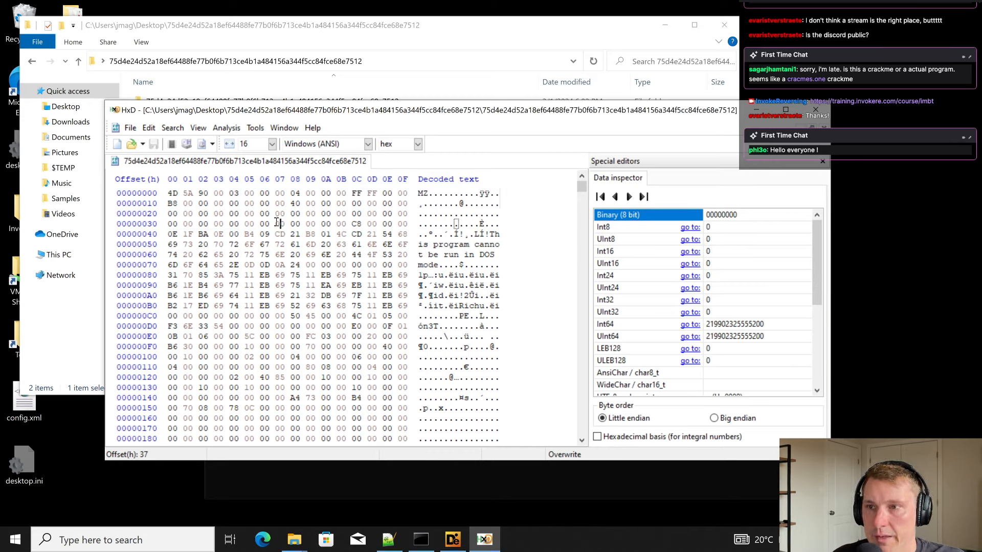
Highlight the sample's first four bytes and its whole first row, and locate the MZ signature in the decoded text.
{"action": "left_click_drag", "start_coordinate": [170, 194], "coordinate": [225, 194]}
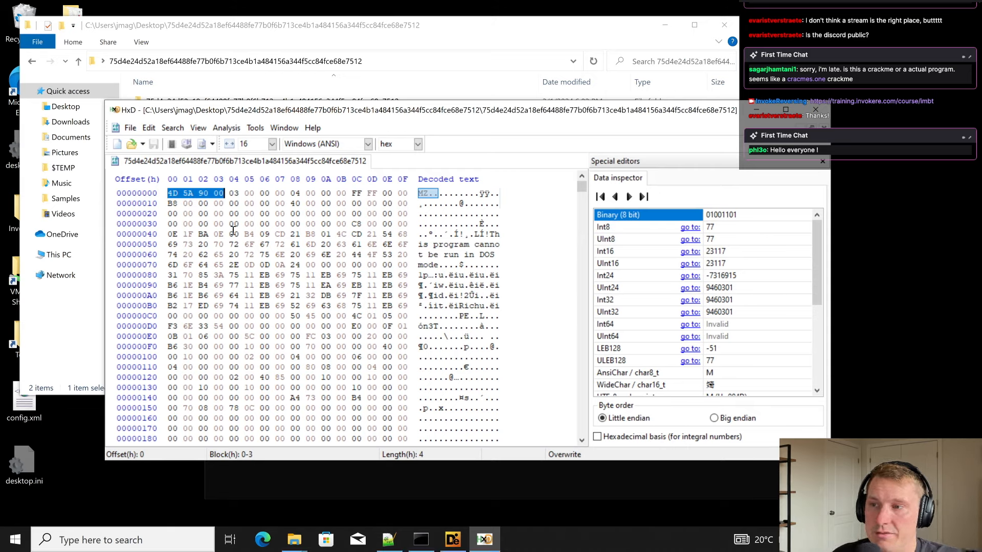
{"action": "left_click", "coordinate": [234, 211]}
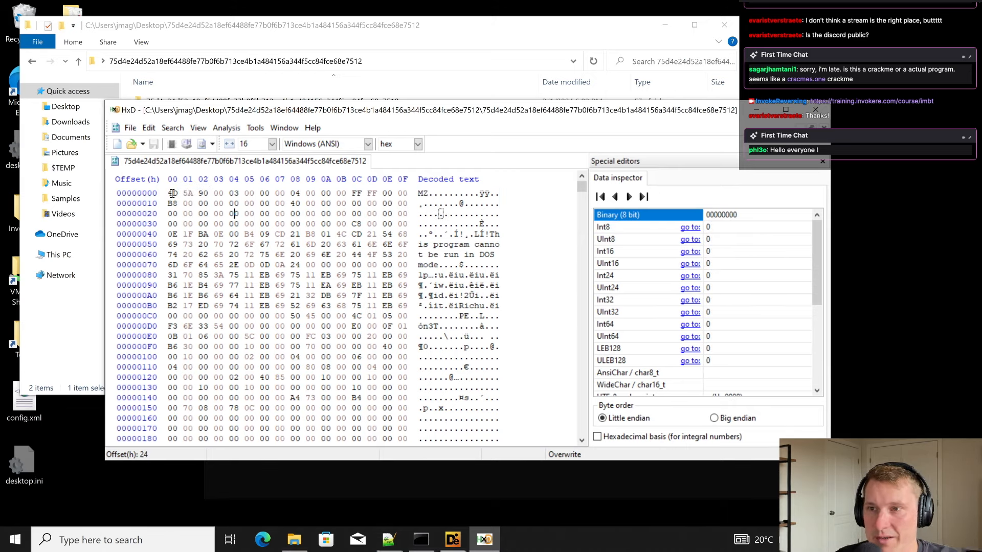
{"action": "left_click_drag", "start_coordinate": [168, 194], "coordinate": [411, 196]}
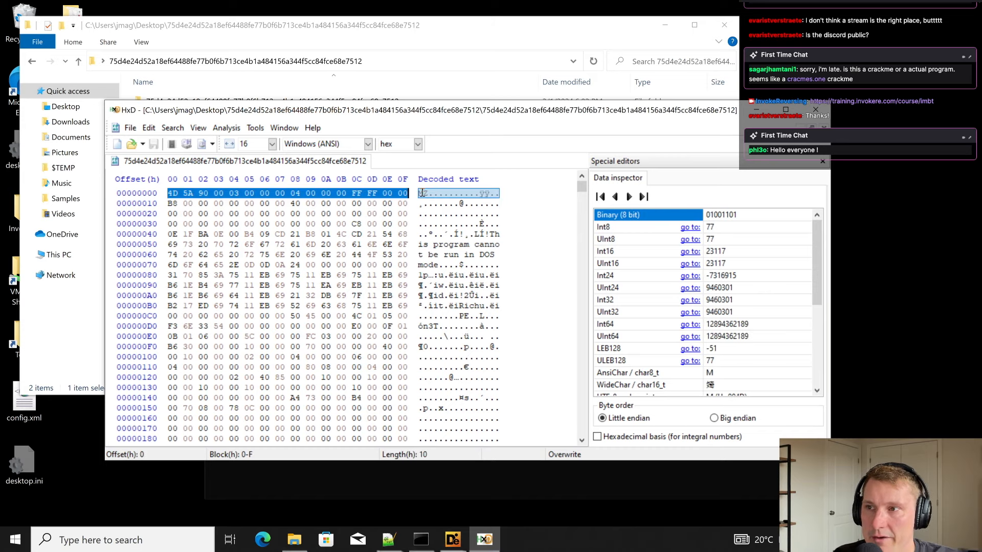
{"action": "left_click", "coordinate": [422, 194]}
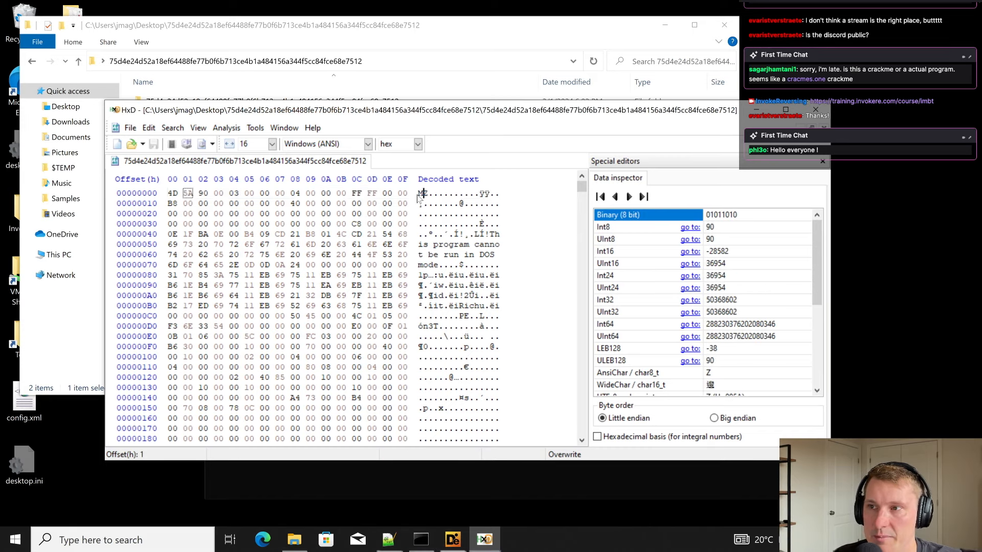
{"action": "left_click", "coordinate": [365, 214]}
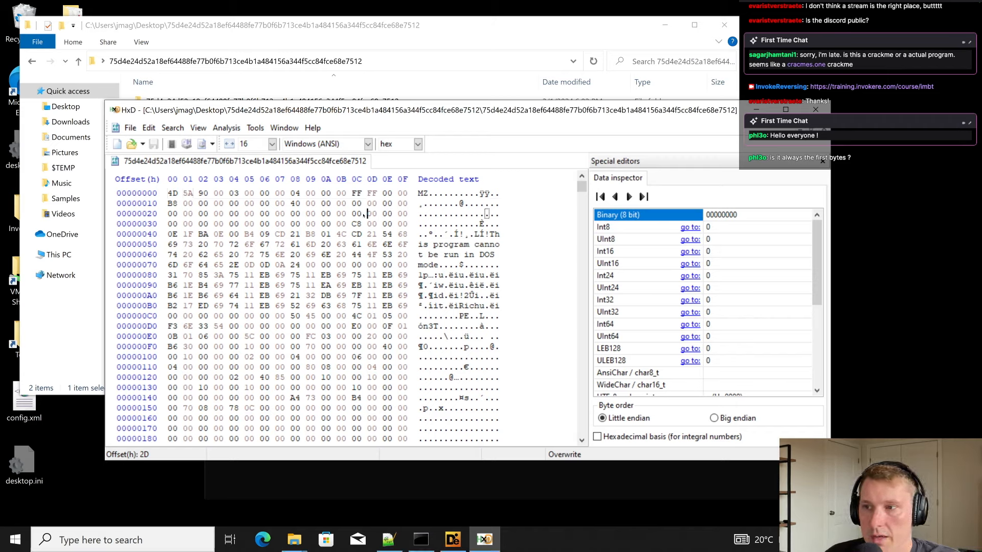
Highlight the sample's DOS header and stub as one block from offset 0 to BF.
{"action": "left_click", "coordinate": [169, 194]}
{"action": "left_click", "coordinate": [387, 306]}
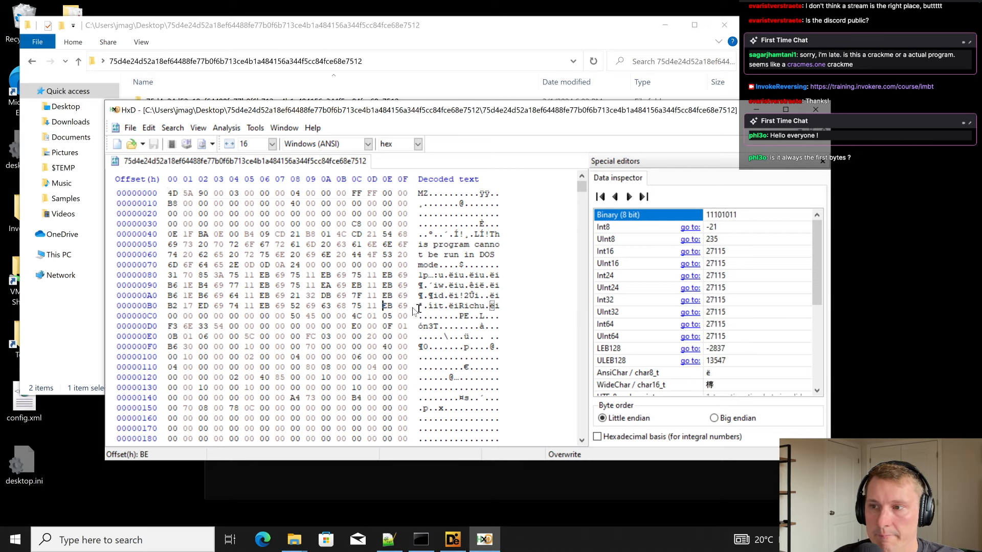
{"action": "left_click_drag", "start_coordinate": [406, 306], "coordinate": [150, 194]}
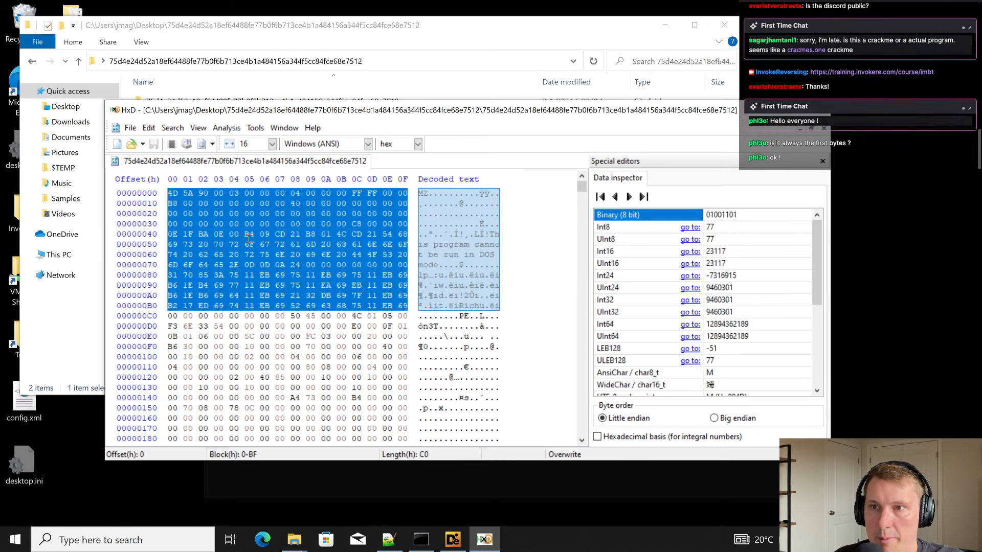
{"action": "left_click", "coordinate": [326, 327]}
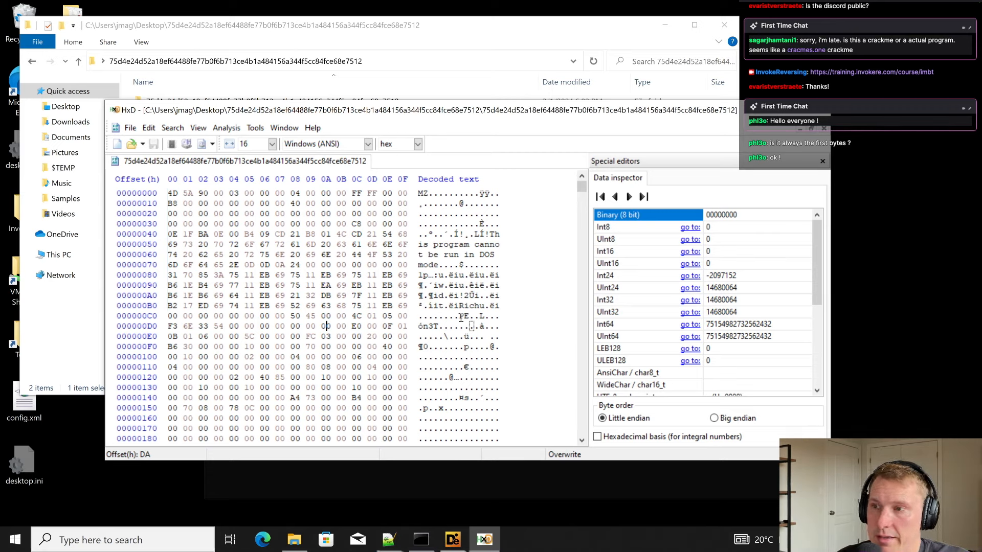
Highlight the sample's PE header in the decoded text, from the PE signature at offset C8 to 1AC.
{"action": "left_click_drag", "start_coordinate": [461, 318], "coordinate": [464, 398]}
{"action": "scroll", "coordinate": [486, 349], "scroll_direction": "down", "scroll_amount": 2}
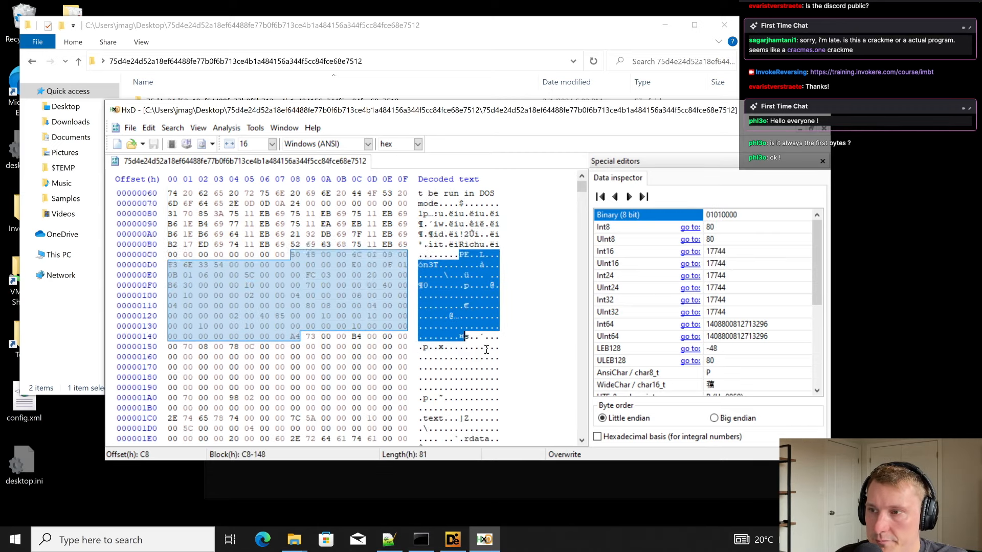
{"action": "scroll", "coordinate": [486, 349], "scroll_direction": "down", "scroll_amount": 2}
{"action": "scroll", "coordinate": [487, 349], "scroll_direction": "up", "scroll_amount": 1}
{"action": "left_click", "coordinate": [469, 234]}
{"action": "left_click_drag", "start_coordinate": [461, 224], "coordinate": [486, 368]}
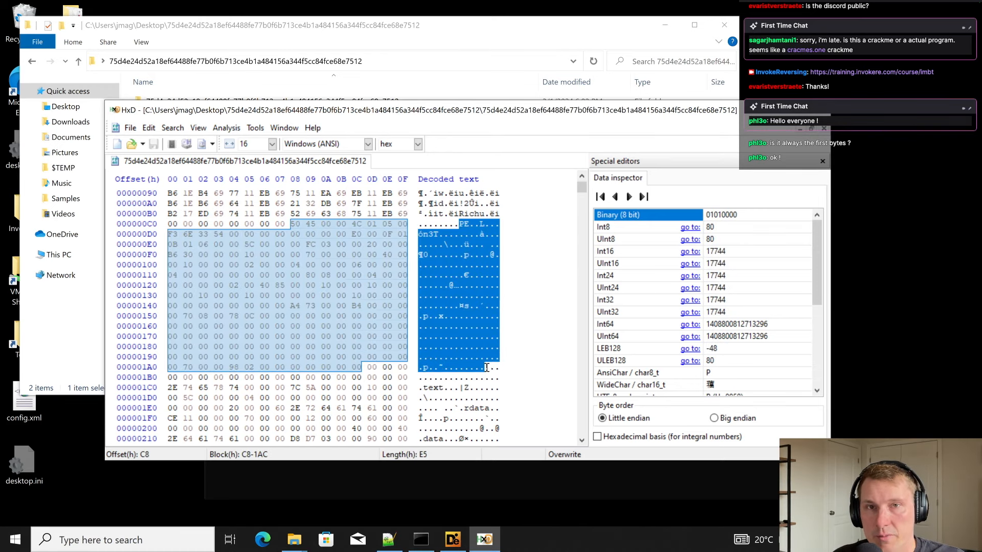
{"action": "left_click", "coordinate": [486, 367]}
Highlight the sample's combined headers from the first byte down to about the row at offset 100.
{"action": "scroll", "coordinate": [463, 330], "scroll_direction": "up", "scroll_amount": 3}
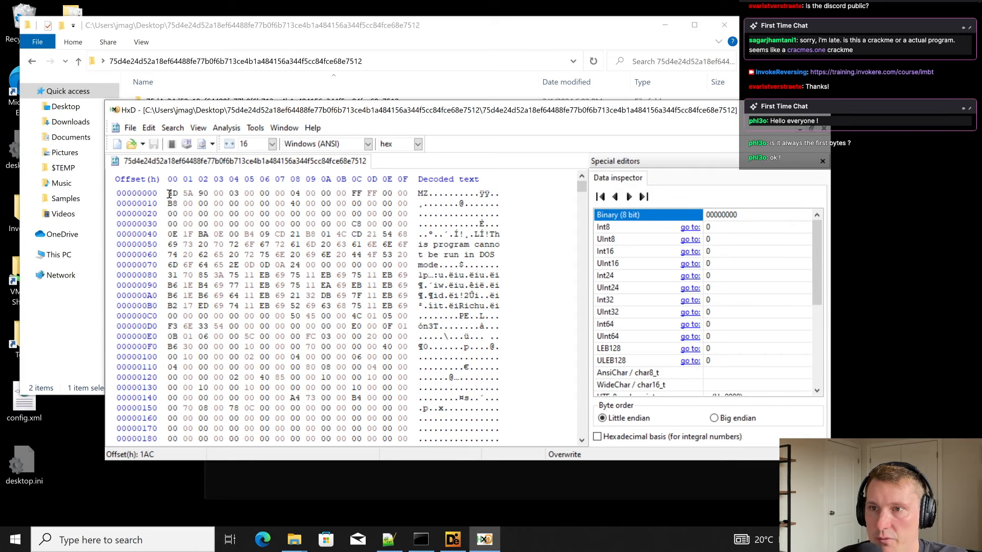
{"action": "left_click_drag", "start_coordinate": [169, 193], "coordinate": [459, 353]}
{"action": "left_click", "coordinate": [460, 353]}
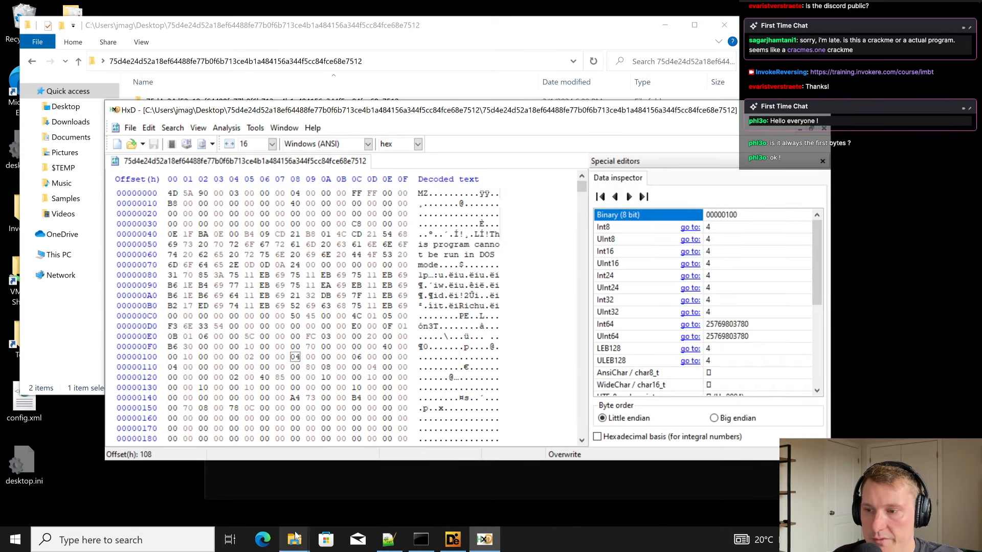
Open calc.exe from C:\Windows\System32 alongside the sample for comparison.
{"action": "left_click", "coordinate": [130, 127]}
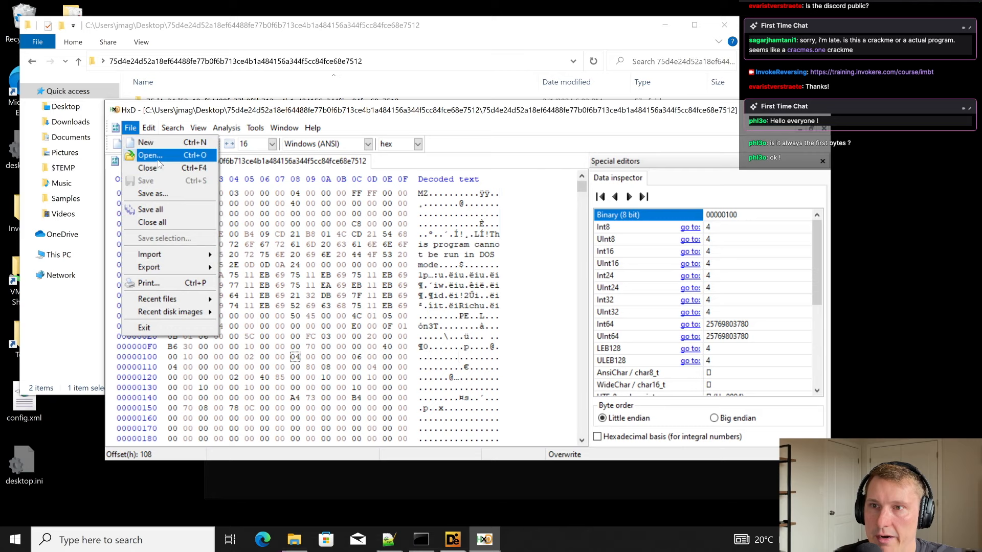
{"action": "left_click", "coordinate": [150, 153]}
{"action": "left_click", "coordinate": [396, 152]}
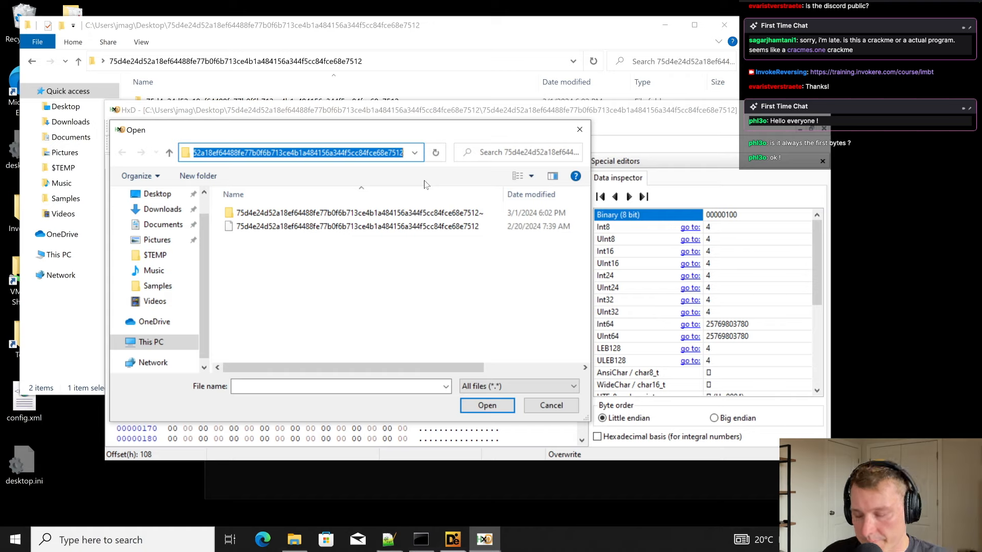
{"action": "type", "text": "C:\\window"}
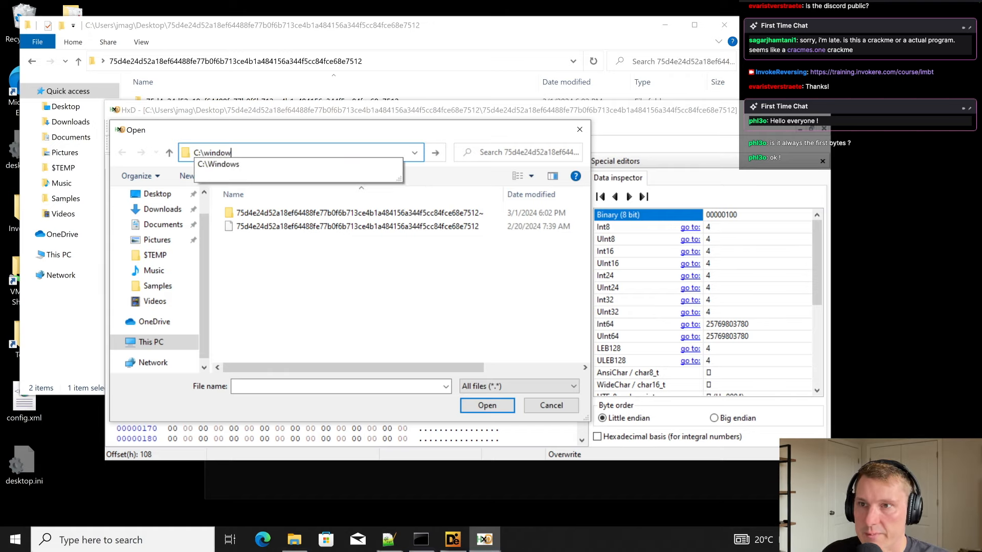
{"action": "type", "text": "s\\"}
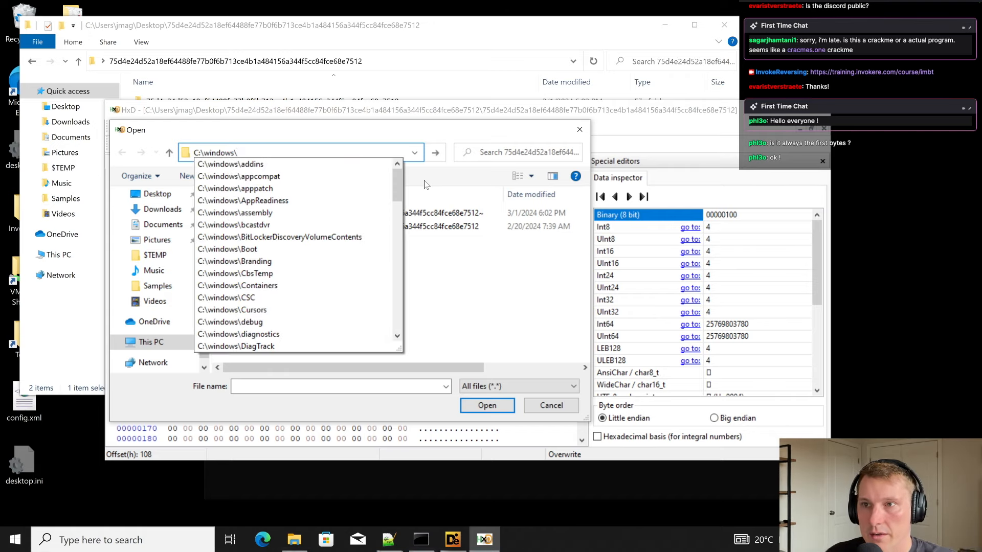
{"action": "type", "text": "system32"}
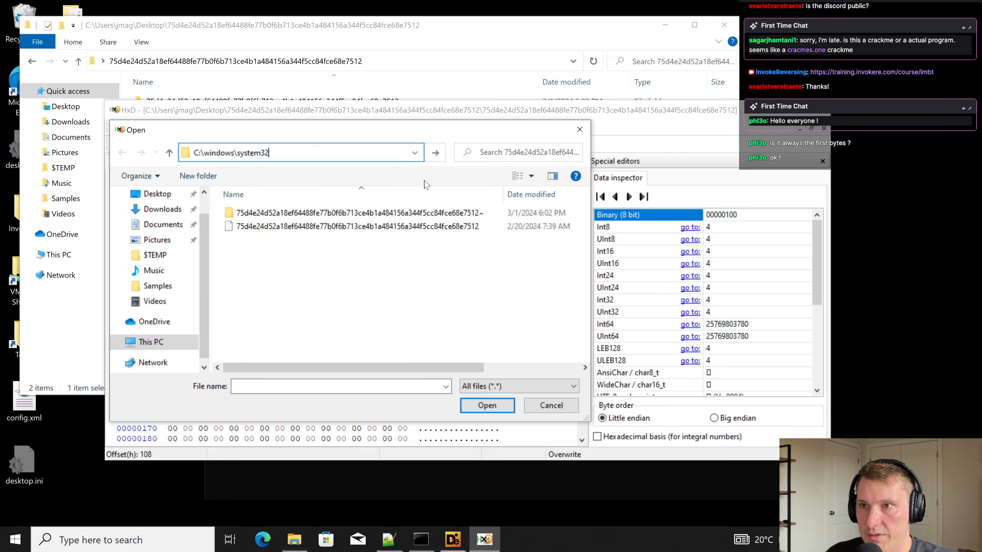
{"action": "key", "text": "Return"}
{"action": "type", "text": "calc.exe"}
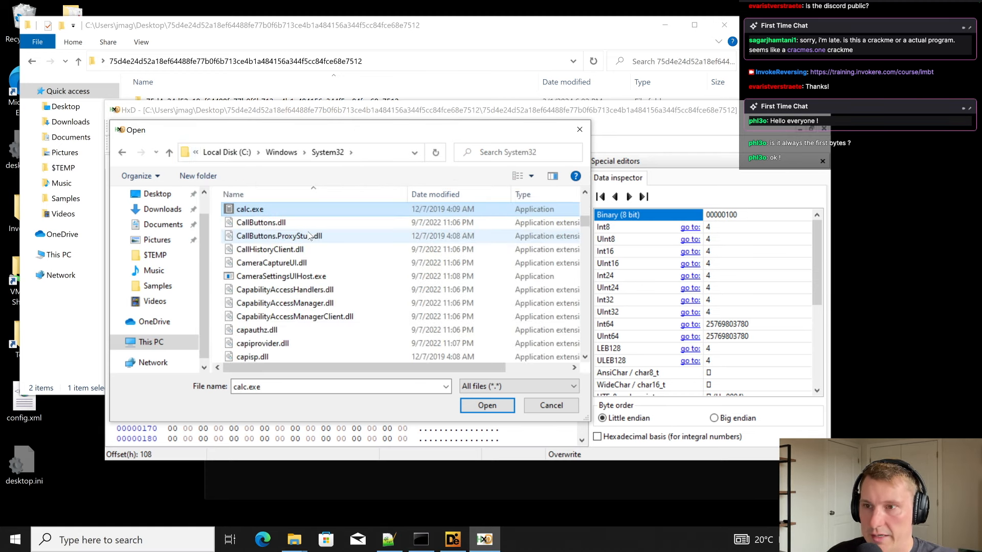
{"action": "key", "text": "Return"}
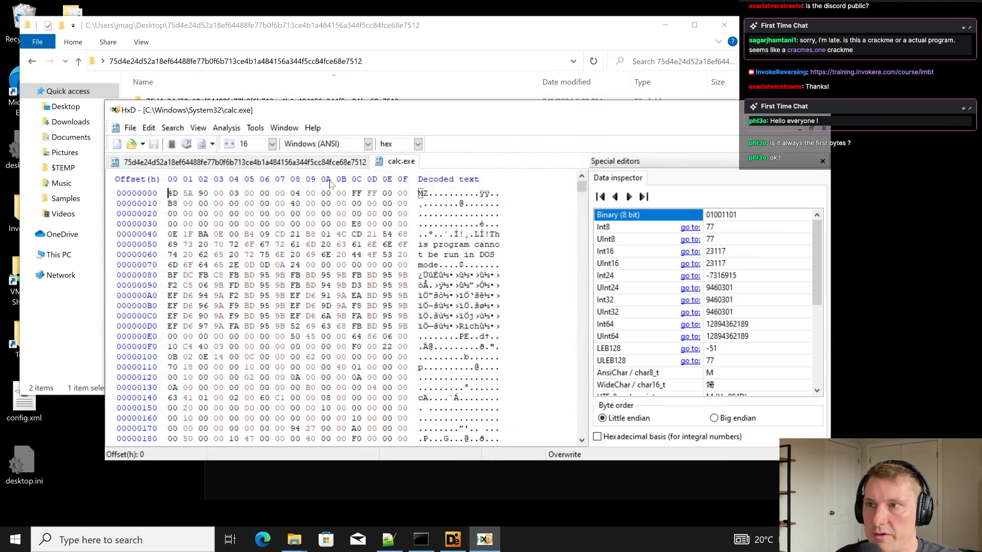
Highlight block 0-5E at the start of calc.exe and compare it with the start of the sample.
{"action": "left_click_drag", "start_coordinate": [172, 193], "coordinate": [400, 247]}
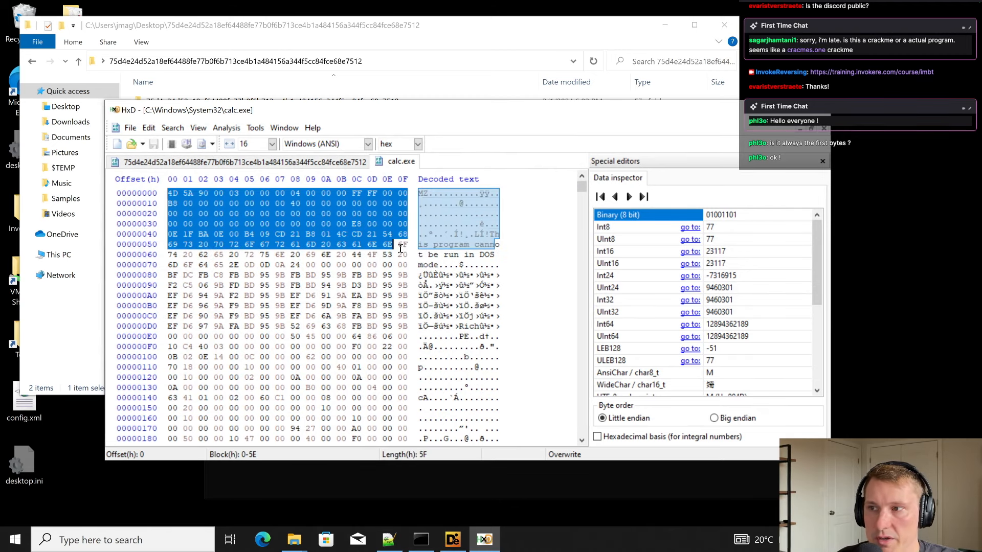
{"action": "left_click", "coordinate": [197, 162]}
{"action": "left_click", "coordinate": [400, 163]}
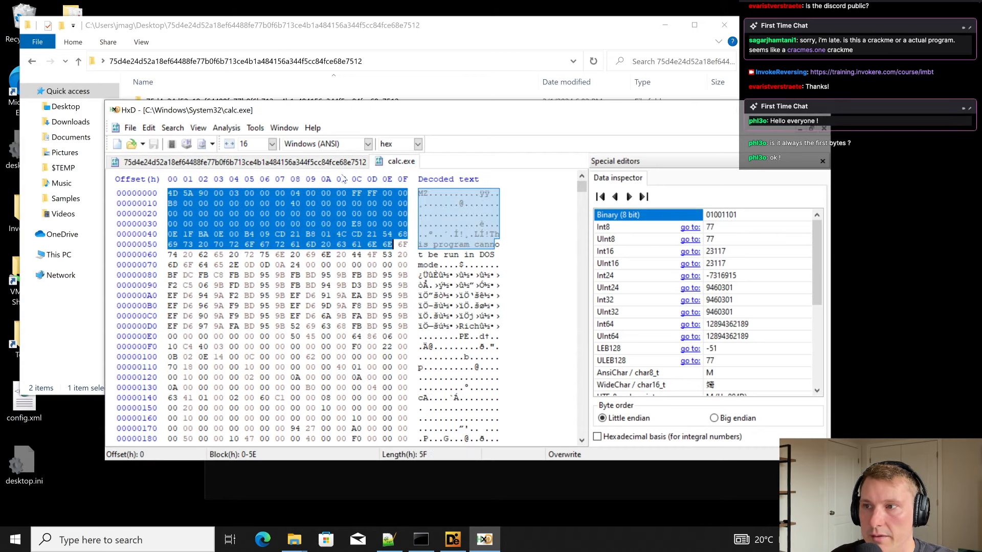
{"action": "key", "text": "Left"}
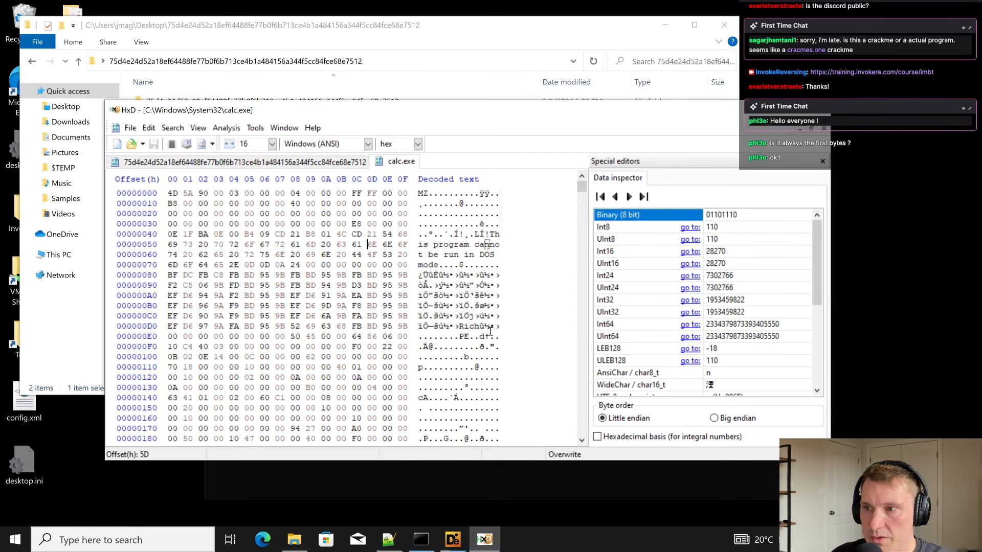
Highlight the calc.exe bytes after the DOS stub message, from offset 80 to EF and on to FF.
{"action": "left_click_drag", "start_coordinate": [173, 275], "coordinate": [409, 336]}
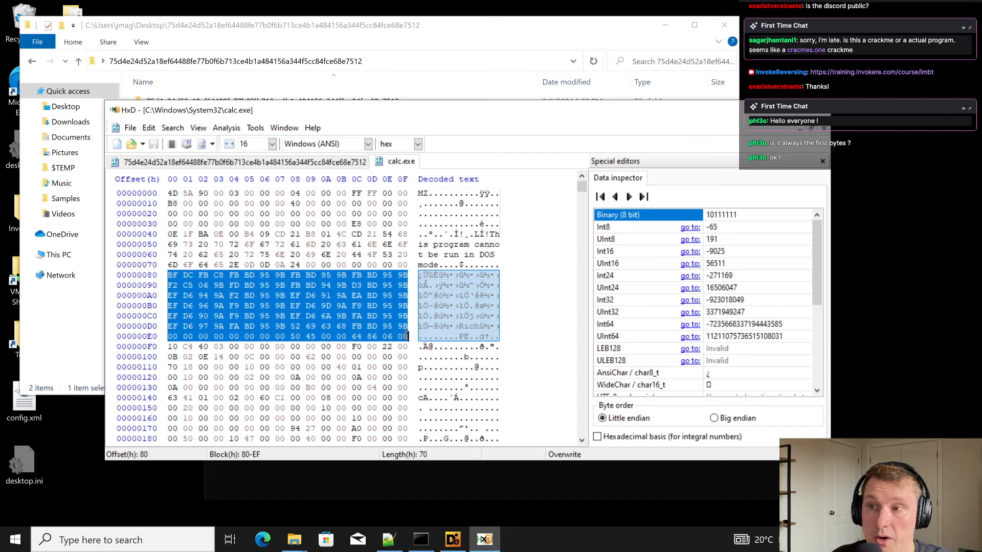
{"action": "left_click", "coordinate": [390, 335]}
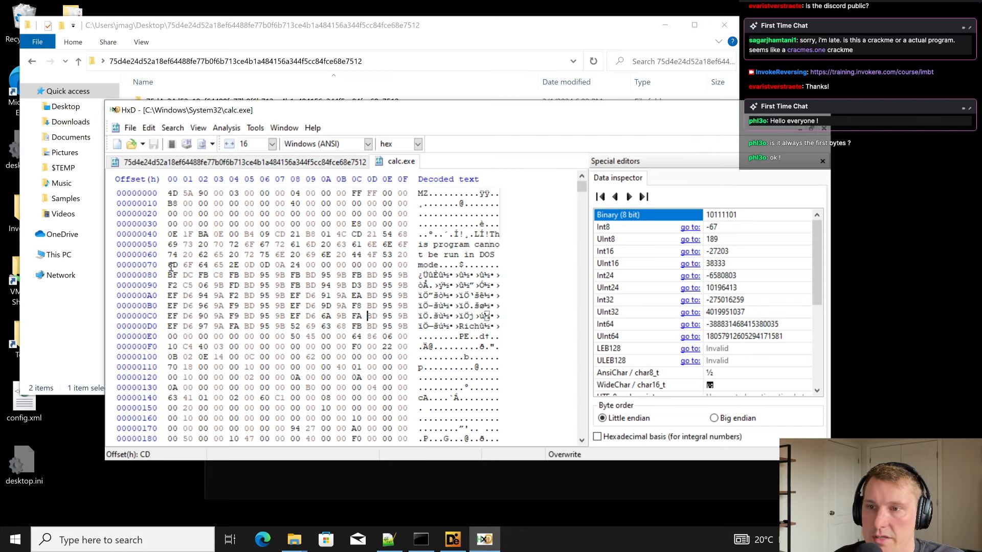
{"action": "left_click_drag", "start_coordinate": [172, 276], "coordinate": [409, 336]}
{"action": "left_click", "coordinate": [388, 325]}
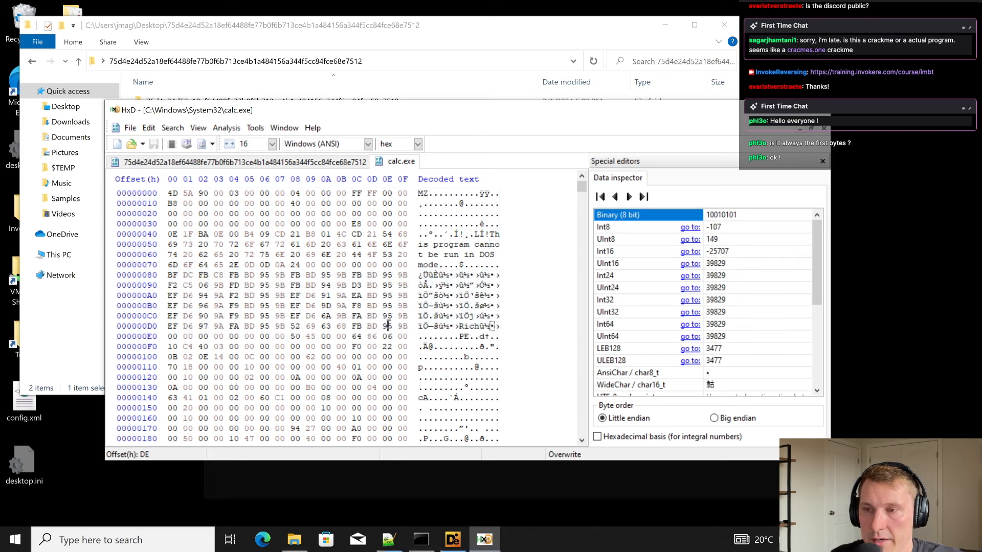
{"action": "left_click_drag", "start_coordinate": [168, 276], "coordinate": [512, 346]}
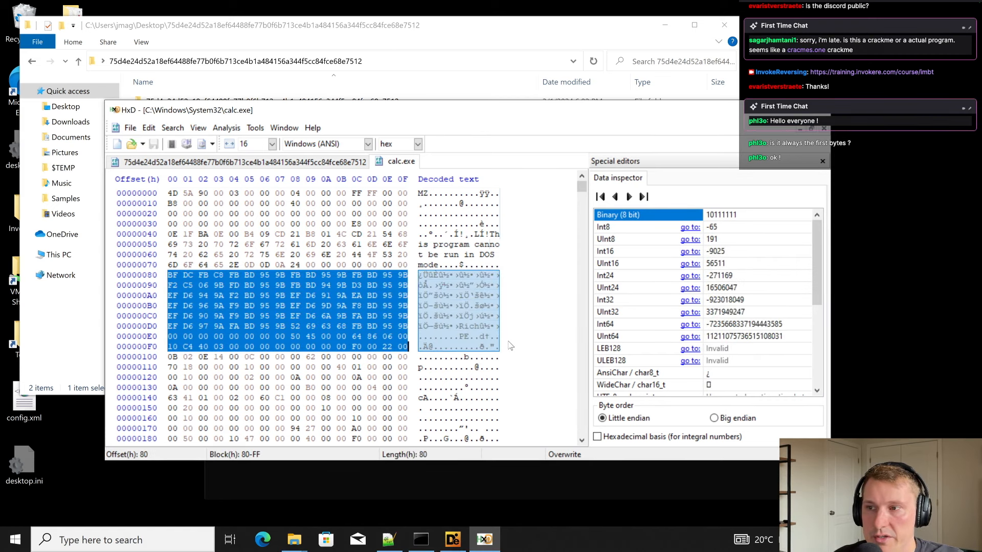
{"action": "left_click", "coordinate": [335, 355]}
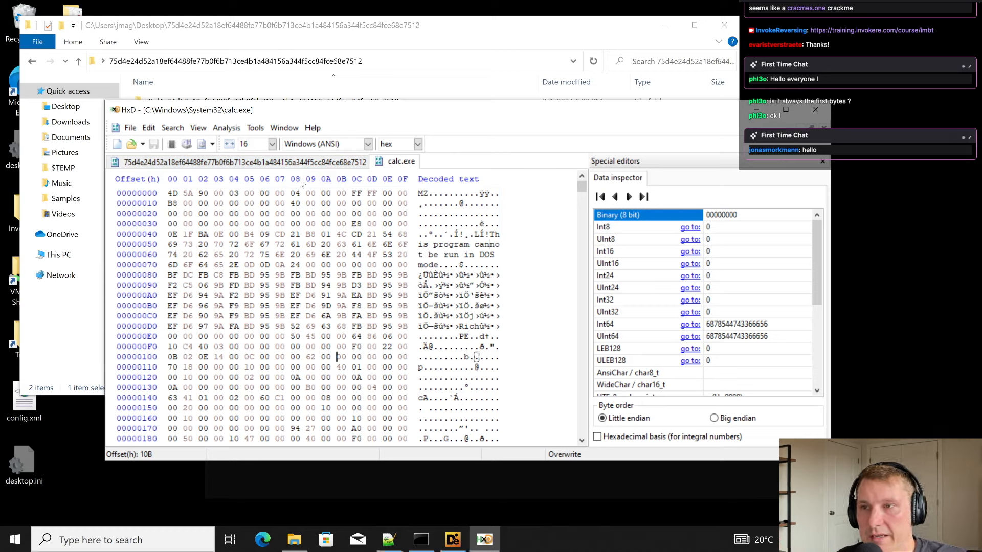
Return to the sample, highlight its headers from offset 0 to the D0 row, and examine the section names further down.
{"action": "left_click", "coordinate": [230, 162]}
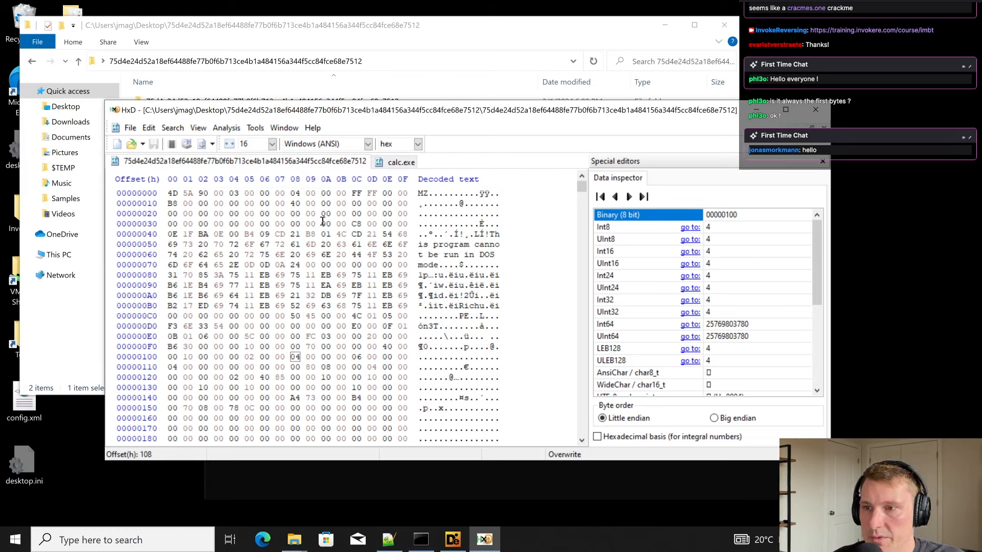
{"action": "left_click", "coordinate": [204, 328]}
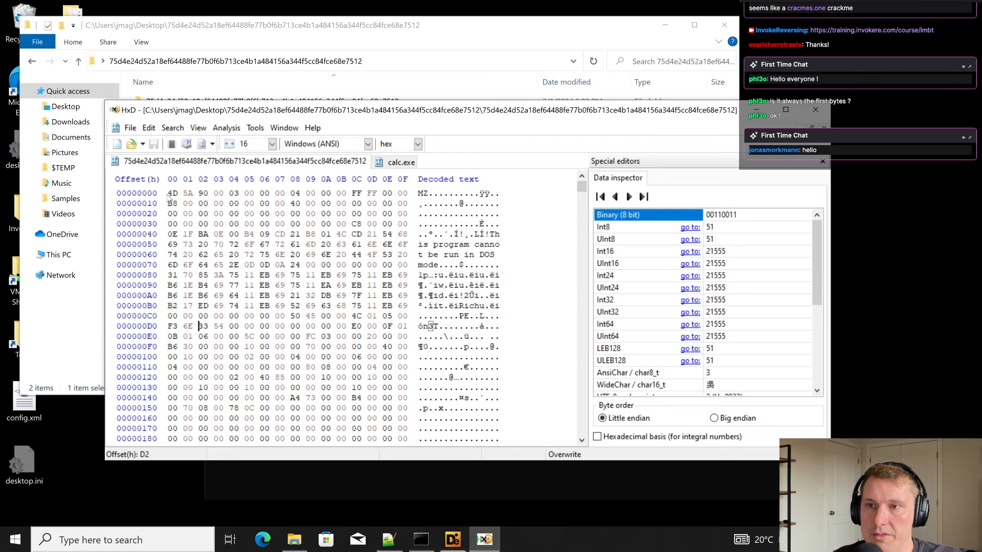
{"action": "left_click_drag", "start_coordinate": [169, 195], "coordinate": [395, 327]}
{"action": "left_click", "coordinate": [397, 326]}
{"action": "scroll", "coordinate": [388, 305], "scroll_direction": "down", "scroll_amount": 9}
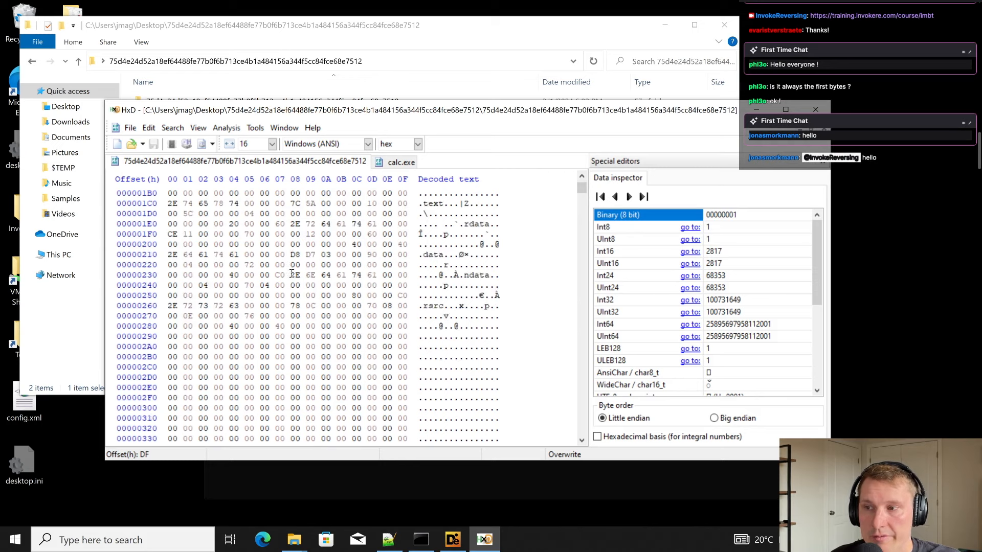
Examine the sample's section headers down to .rsrc and the padding below, and return to offset 0.
{"action": "scroll", "coordinate": [292, 273], "scroll_direction": "down", "scroll_amount": 3}
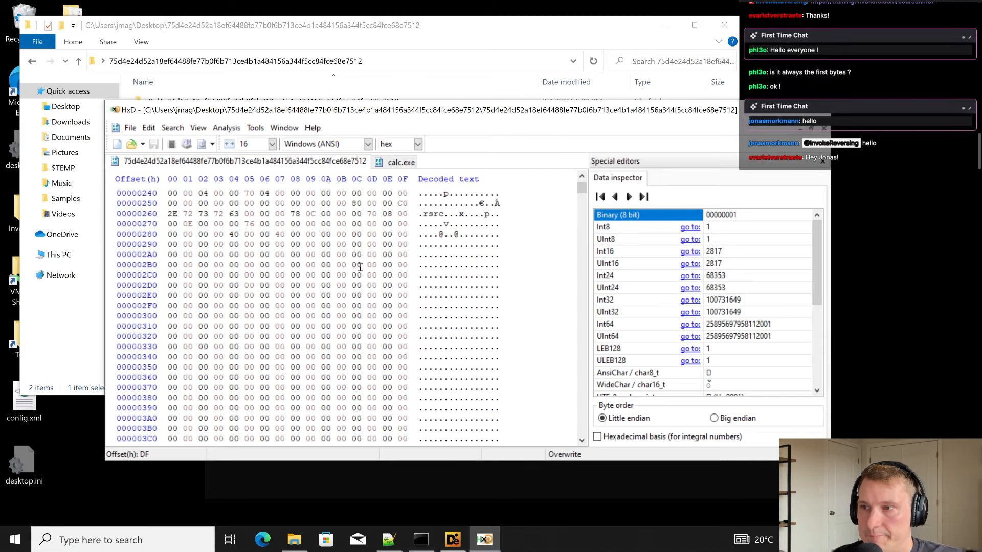
{"action": "scroll", "coordinate": [358, 269], "scroll_direction": "up", "scroll_amount": 12}
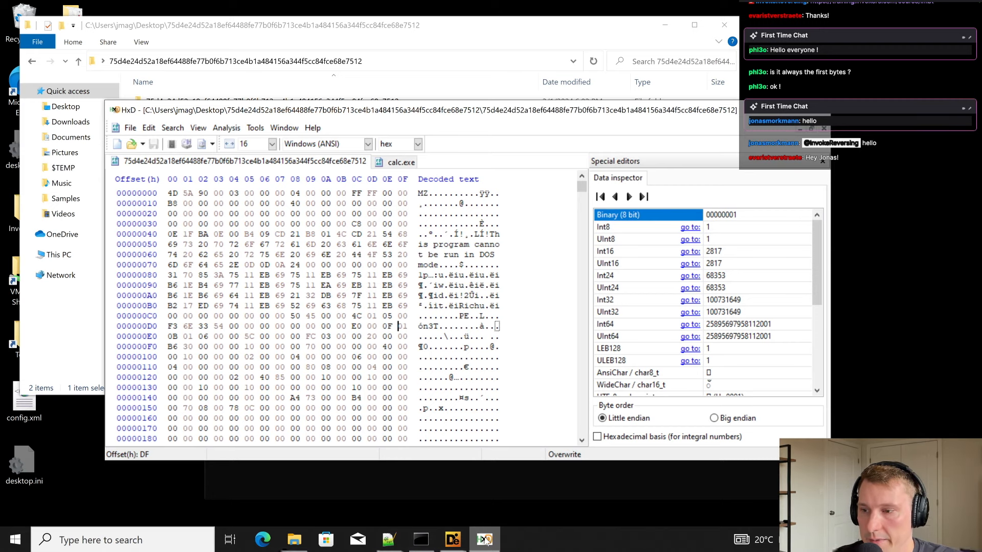
Switch to Detect It Easy and examine the sample's scan results, from the PE32 entry to the Nullsoft installer entry.
{"action": "left_click", "coordinate": [461, 544]}
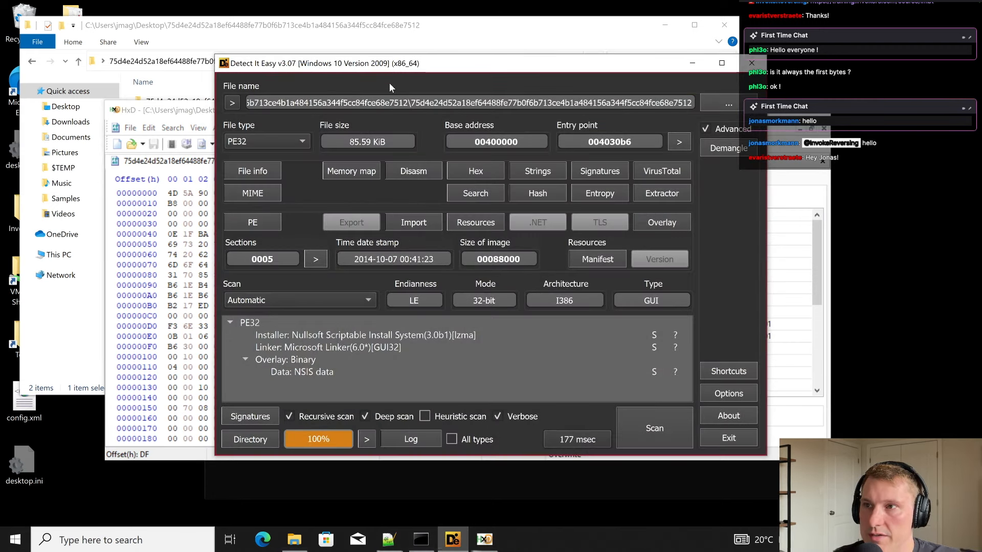
{"action": "left_click_drag", "start_coordinate": [413, 66], "coordinate": [323, 102]}
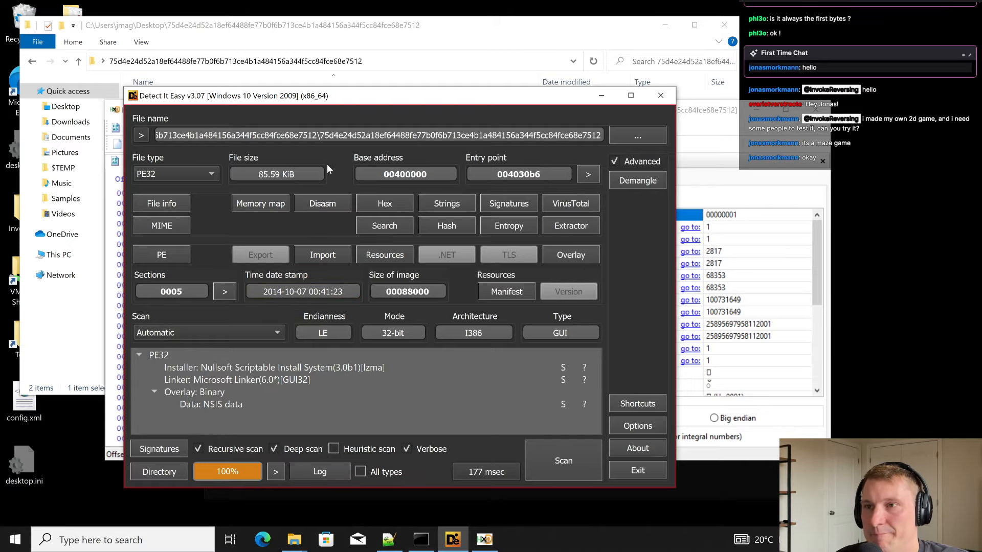
{"action": "left_click_drag", "start_coordinate": [398, 97], "coordinate": [432, 83]}
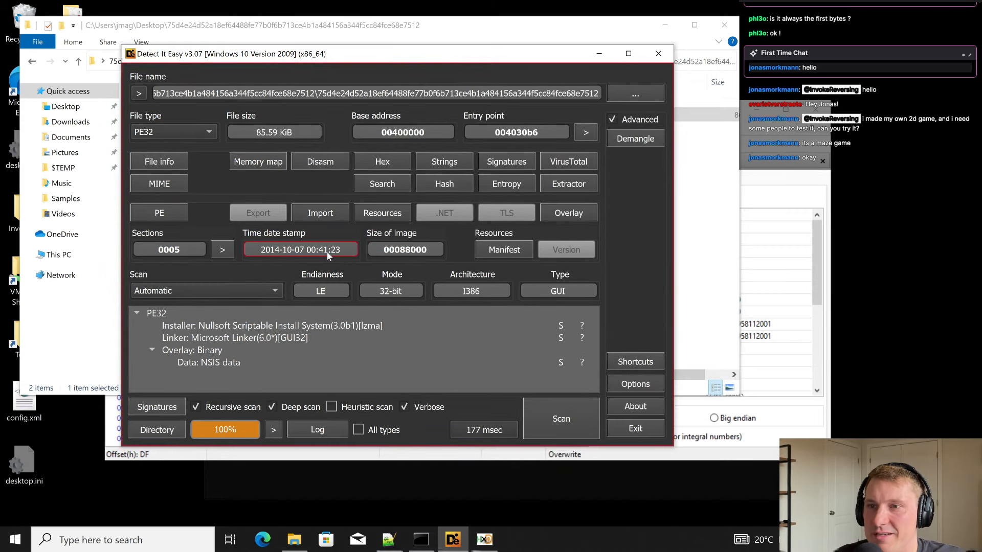
{"action": "left_click", "coordinate": [242, 309]}
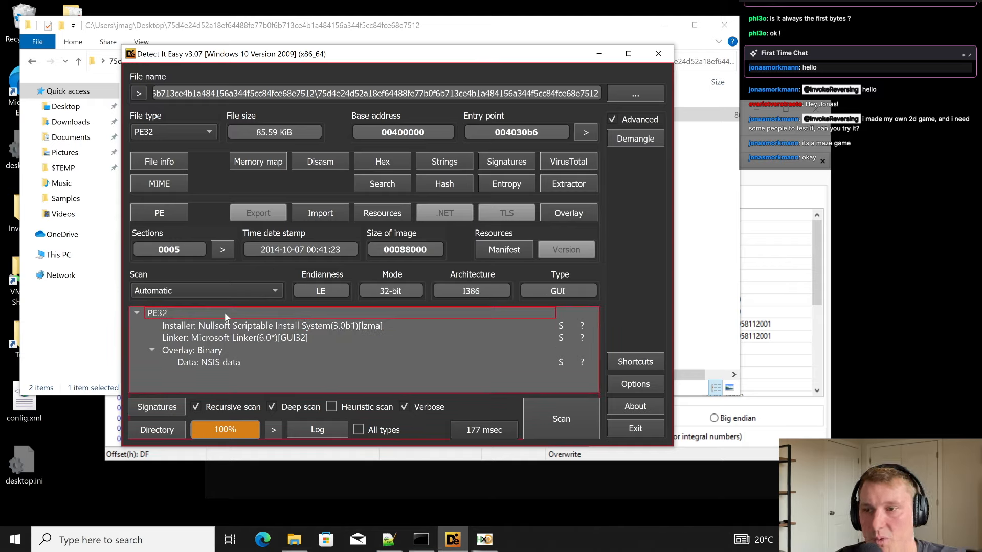
{"action": "left_click", "coordinate": [222, 327]}
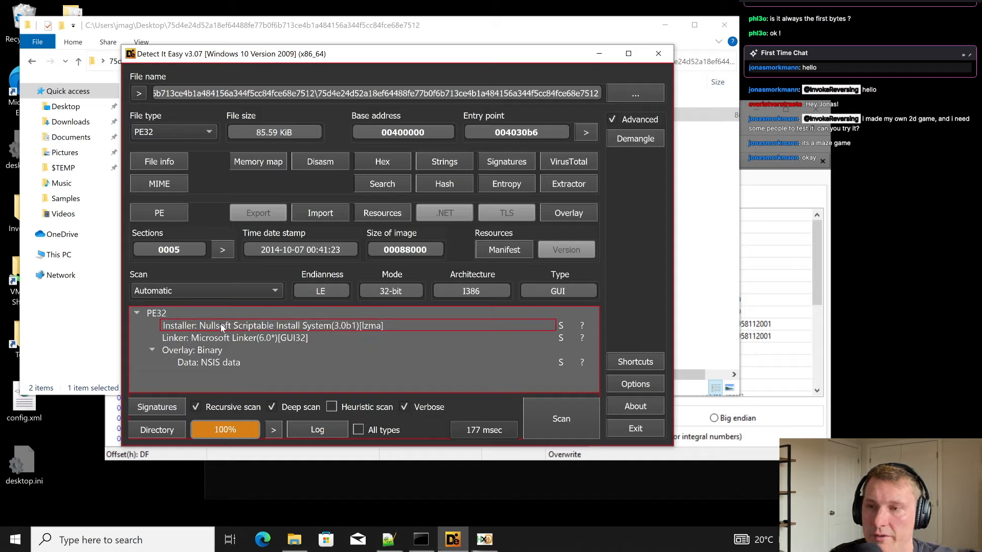
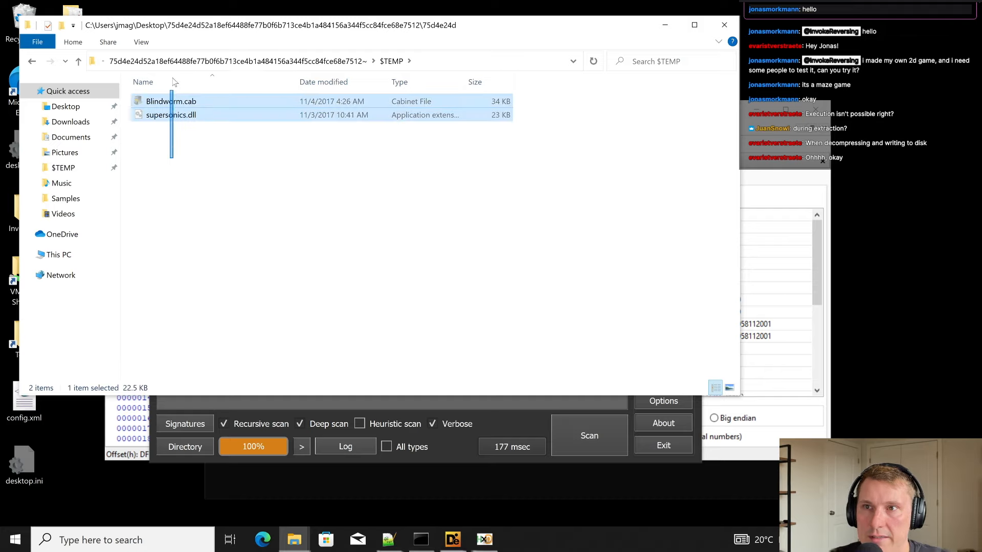
Examine Blindworm.cab and supersonics.dll in the extracted $TEMP folder, checking back with the Detect It Easy installer entry and the sample's hex view.
{"action": "left_click", "coordinate": [193, 155]}
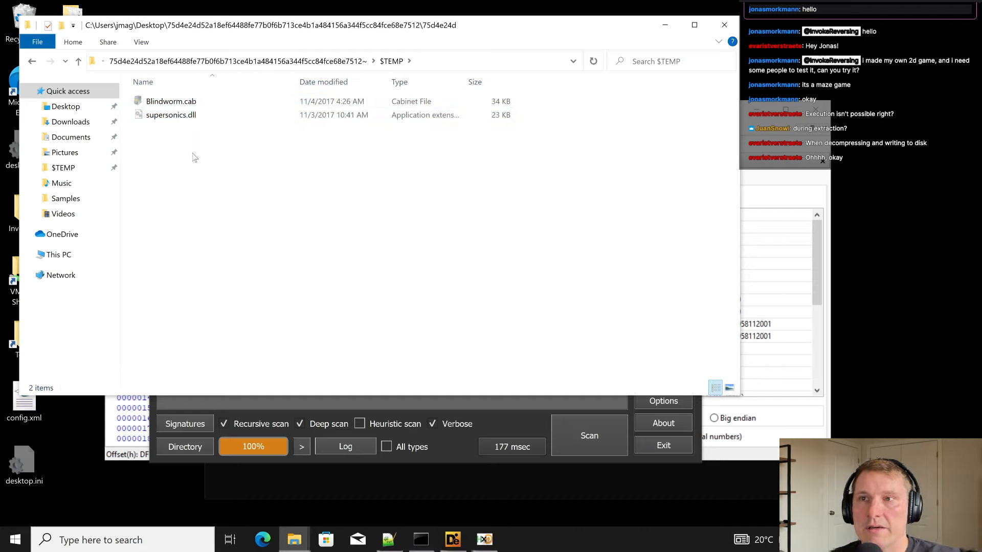
{"action": "left_click", "coordinate": [176, 101]}
{"action": "left_click", "coordinate": [159, 201]}
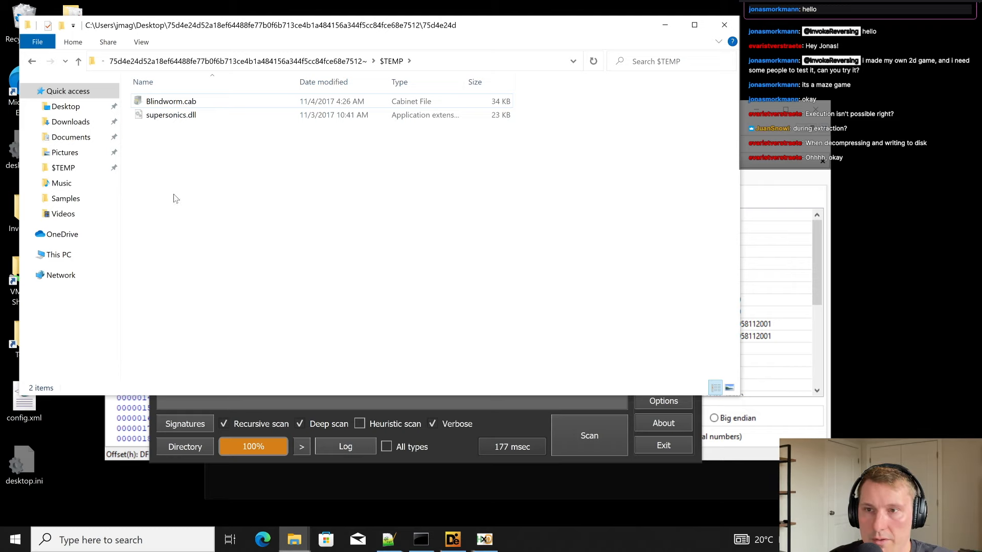
{"action": "left_click", "coordinate": [498, 418]}
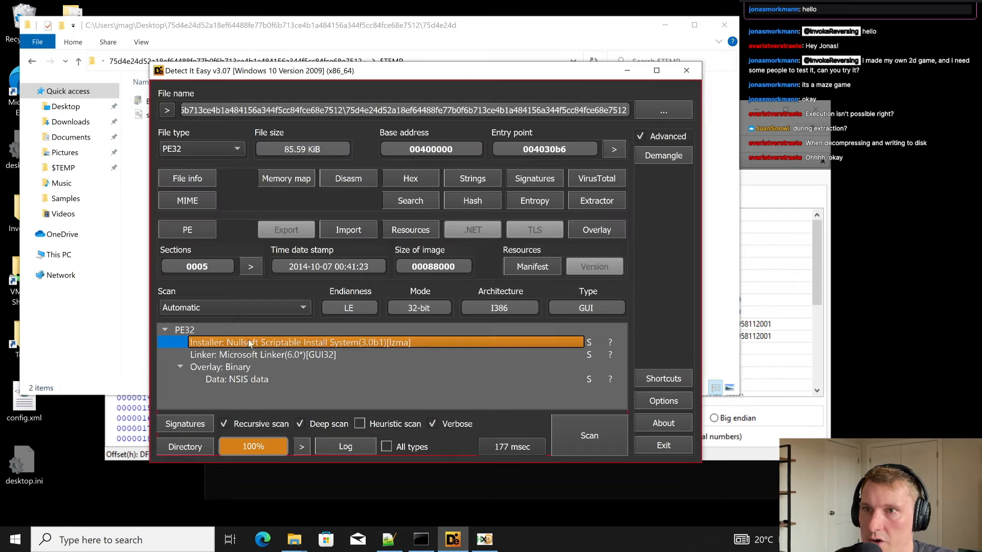
{"action": "left_click", "coordinate": [128, 276]}
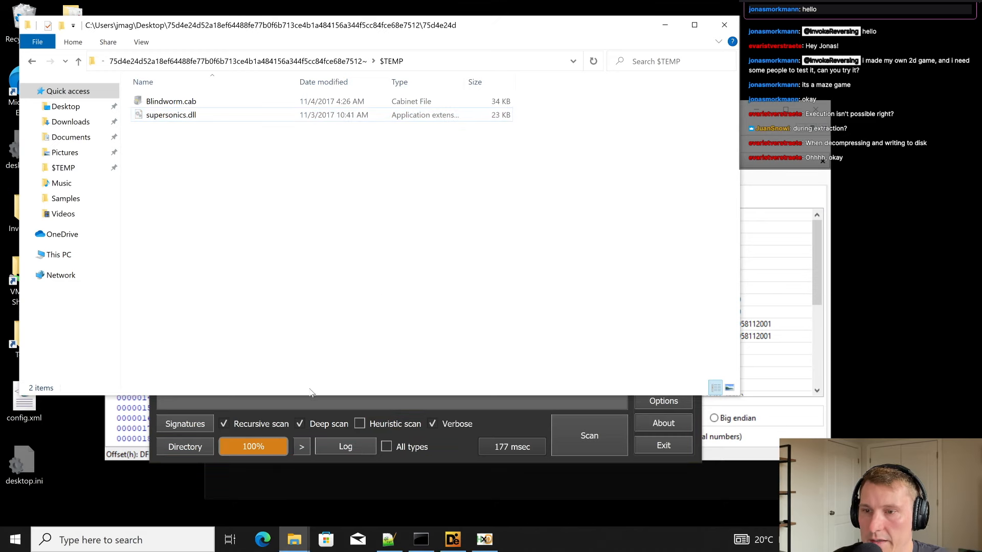
{"action": "left_click", "coordinate": [131, 453]}
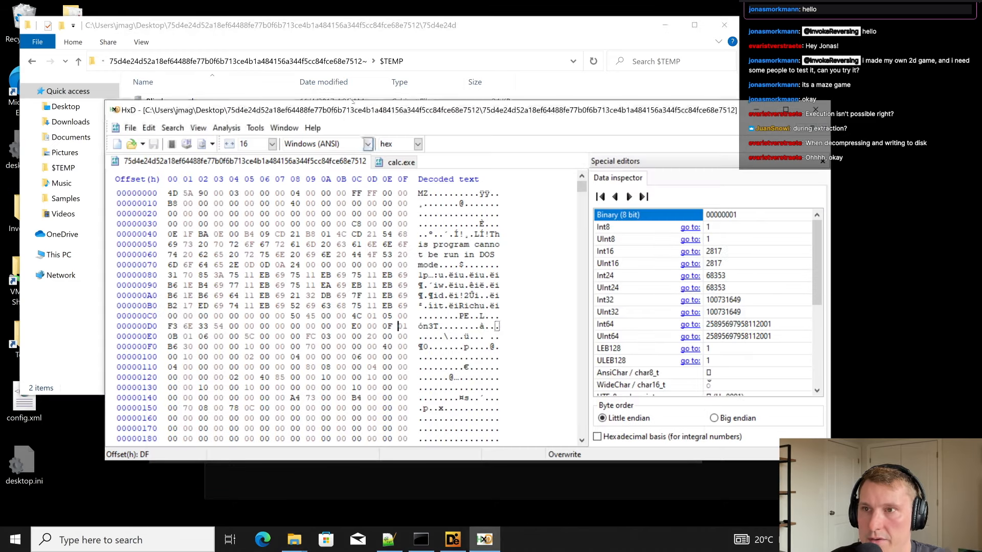
{"action": "left_click", "coordinate": [480, 25]}
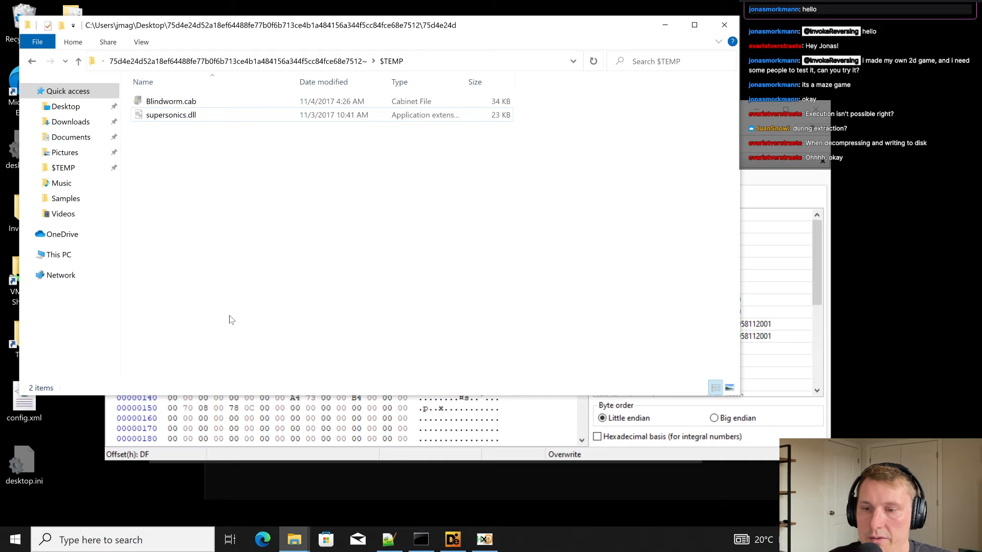
Take the Windows virtual machine out of full screen and enlarge its window to fill the desktop.
{"action": "left_click", "coordinate": [147, 544]}
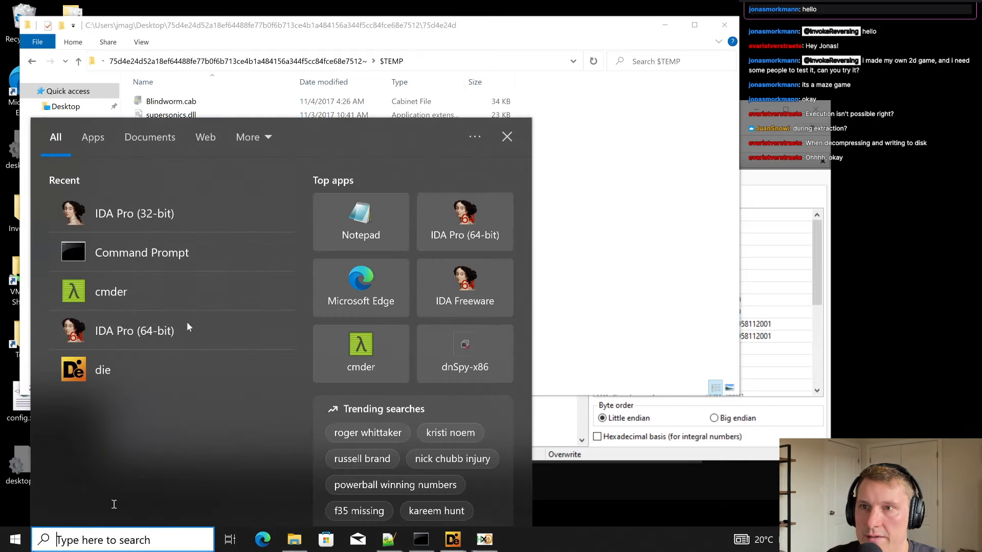
{"action": "left_click", "coordinate": [352, 6]}
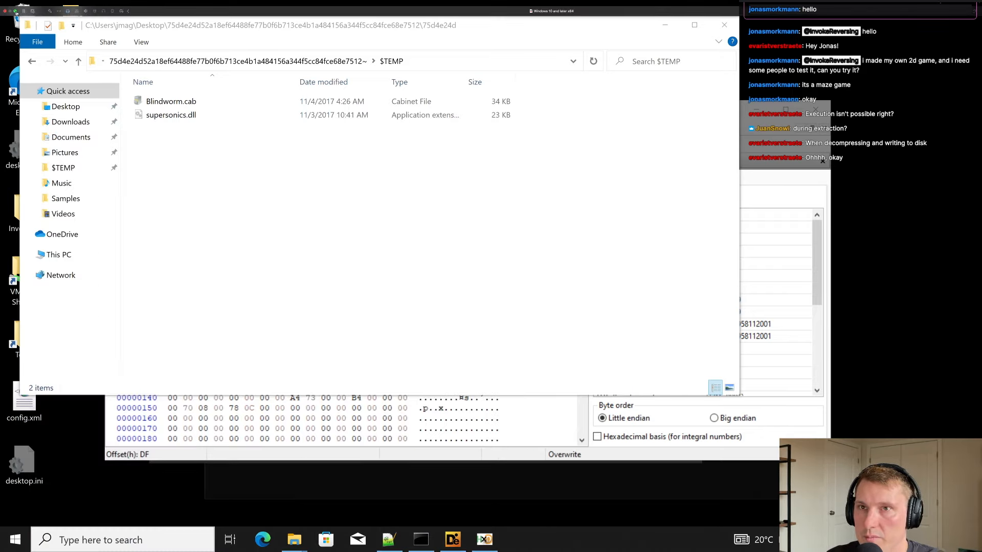
{"action": "key", "text": "ctrl+super+f"}
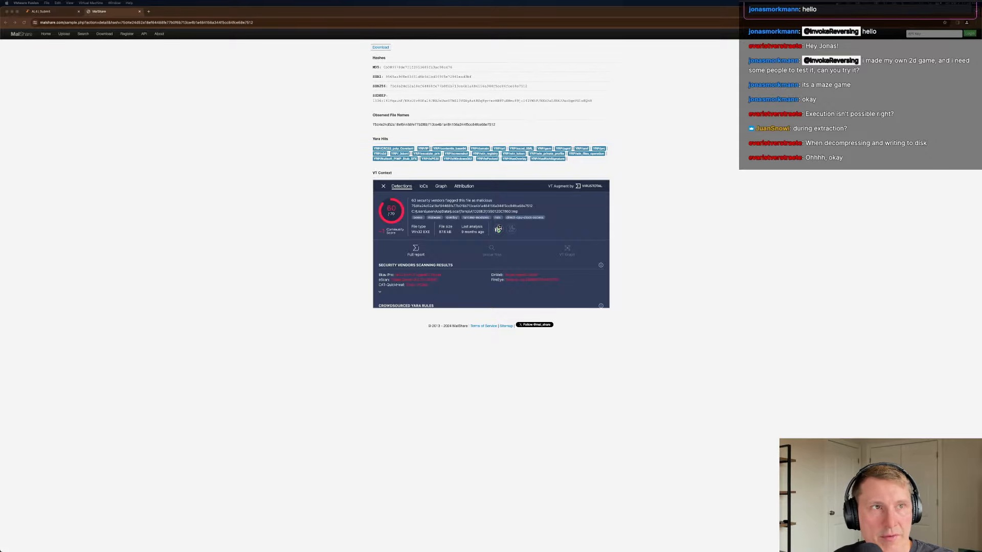
{"action": "left_click_drag", "start_coordinate": [1, 31], "coordinate": [324, 67]}
{"action": "double_click", "coordinate": [324, 68]}
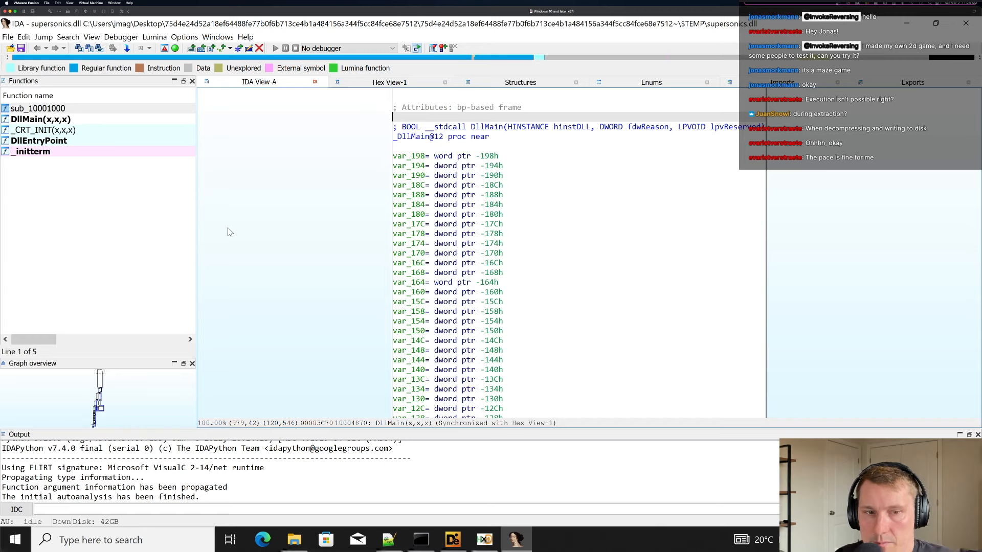
Examine DllMain of supersonics.dll in IDA's graph view, from the stack variables to the instructions initialising them, including the one for var_E8.
{"action": "left_click", "coordinate": [582, 211]}
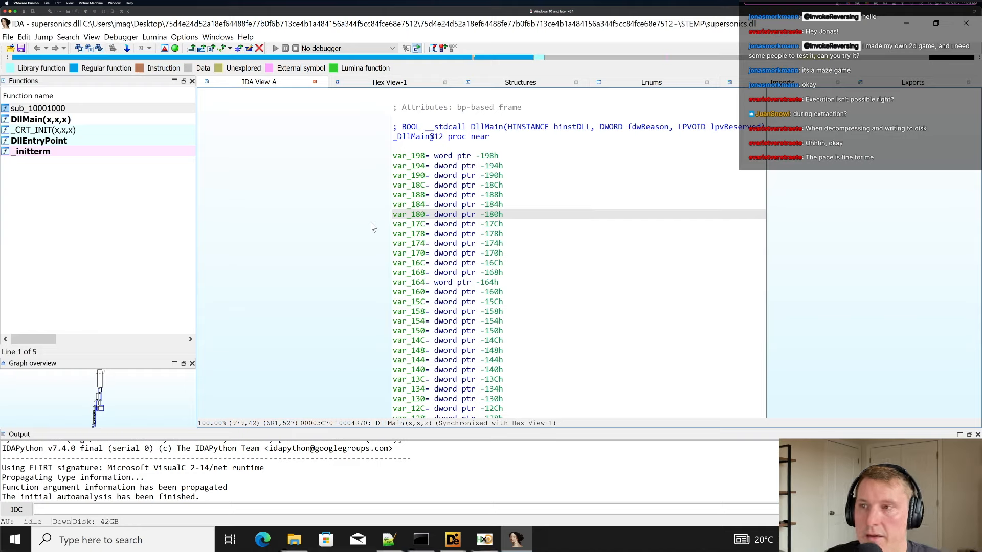
{"action": "left_click_drag", "start_coordinate": [600, 197], "coordinate": [576, 219]}
{"action": "left_click", "coordinate": [578, 218]}
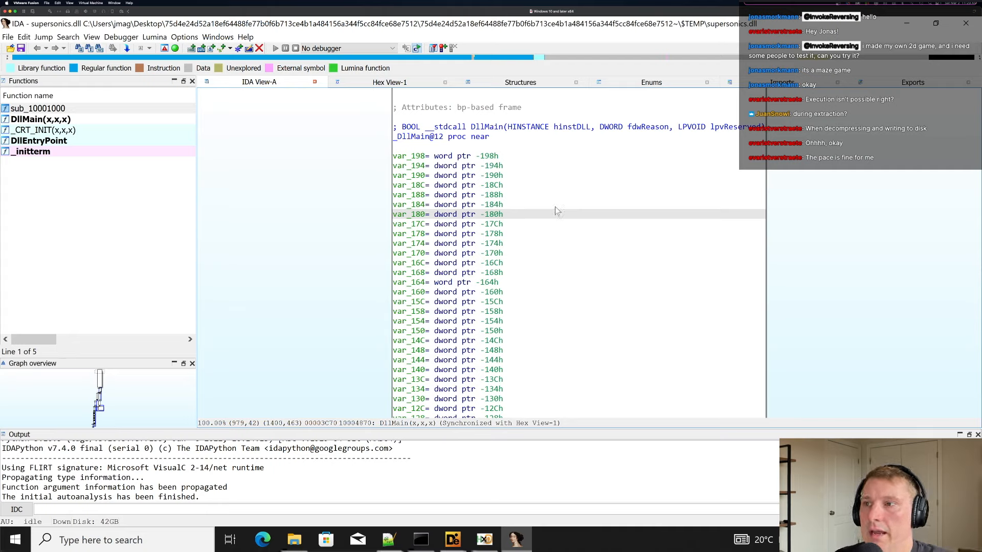
{"action": "scroll", "coordinate": [557, 211], "scroll_direction": "down", "scroll_amount": 15}
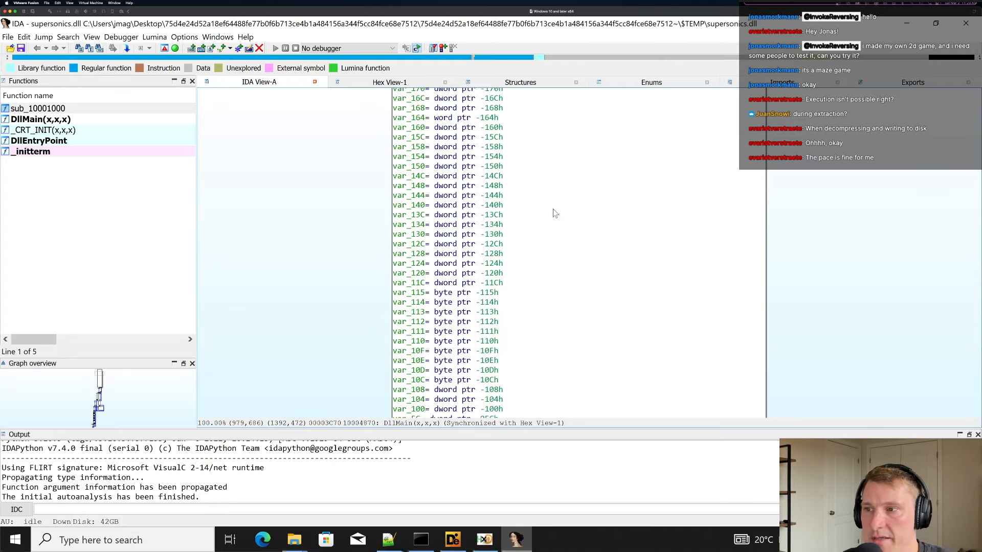
{"action": "scroll", "coordinate": [555, 214], "scroll_direction": "down", "scroll_amount": 10}
{"action": "scroll", "coordinate": [555, 215], "scroll_direction": "up", "scroll_amount": 6}
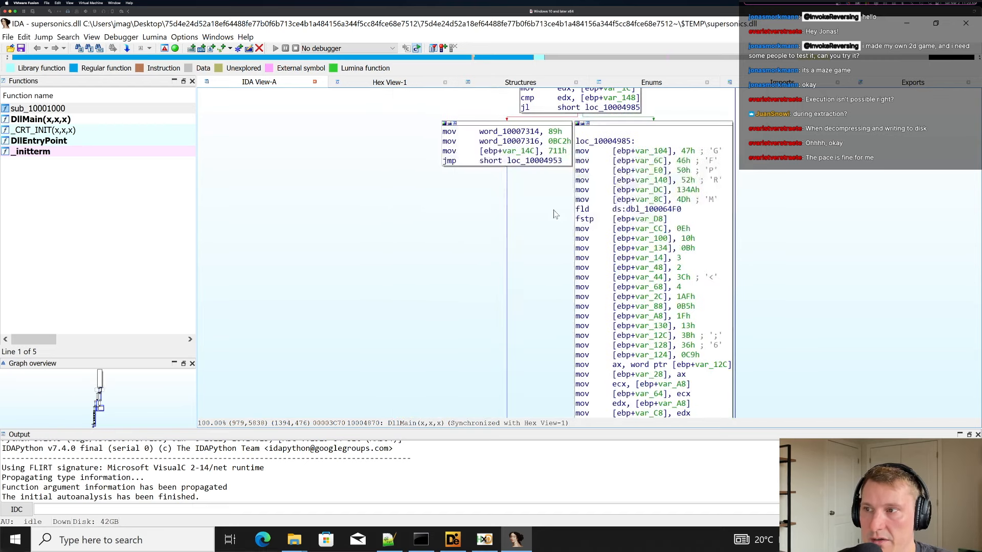
{"action": "scroll", "coordinate": [556, 214], "scroll_direction": "down", "scroll_amount": 10}
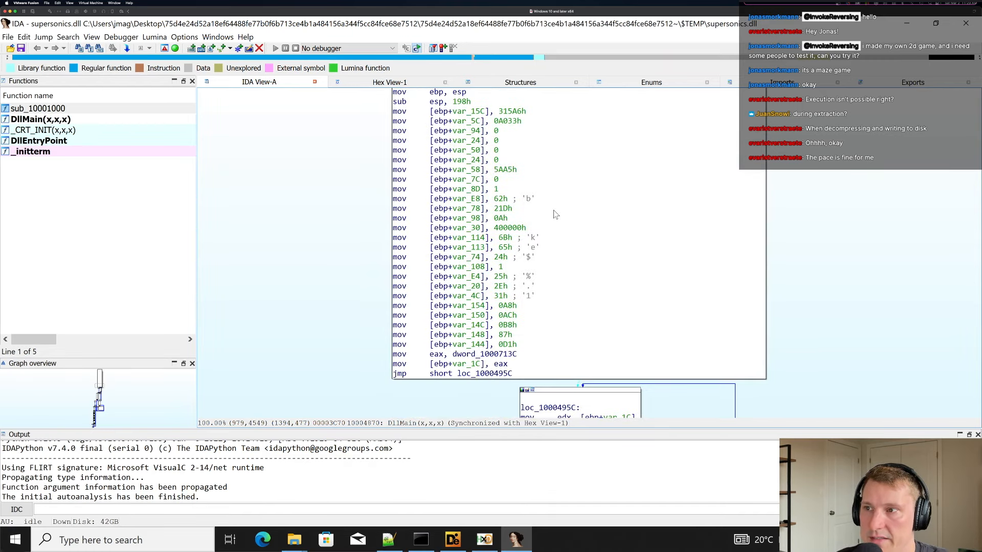
{"action": "left_click", "coordinate": [581, 199]}
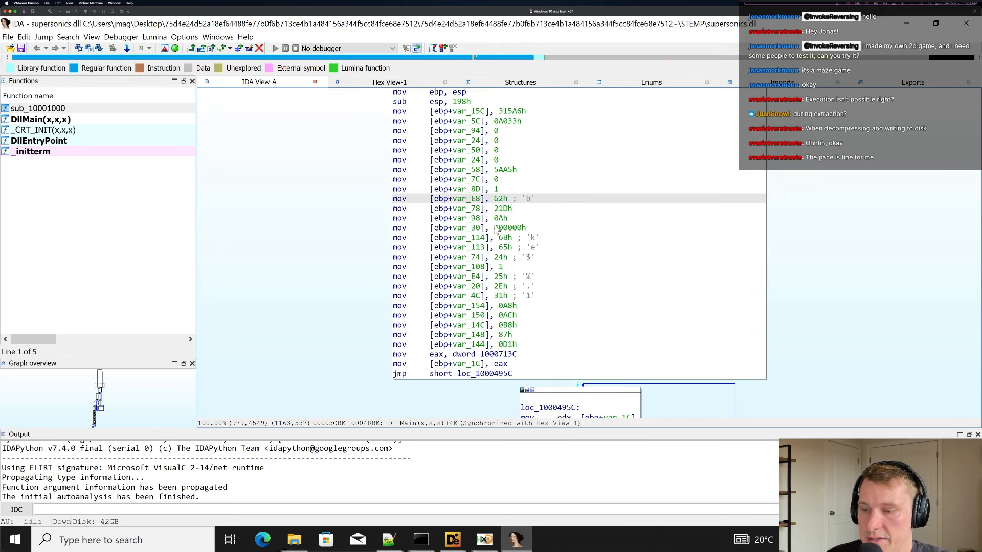
Switch the disassembly from graph to text view and go to DllMain's first instructions, around 100048A2.
{"action": "key", "text": "space"}
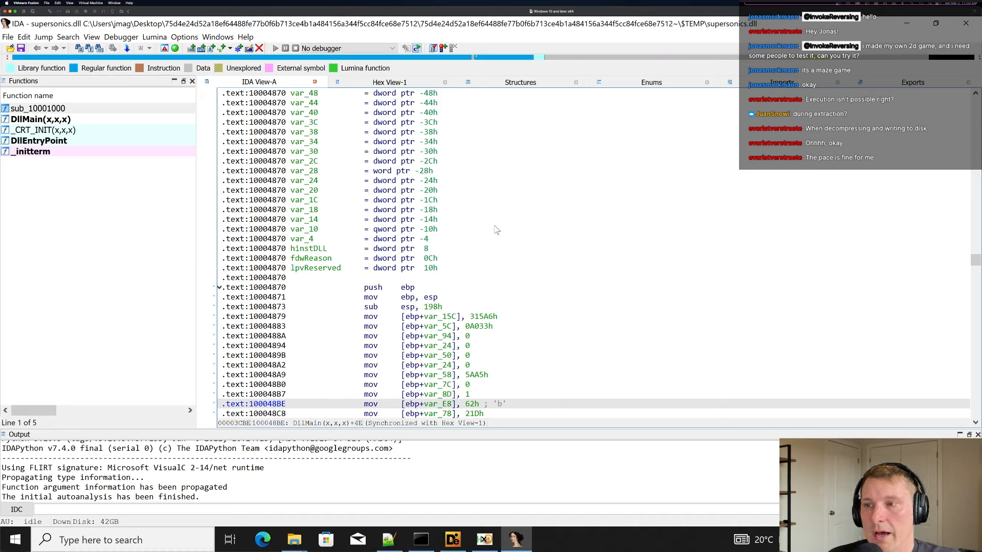
{"action": "left_click", "coordinate": [456, 249]}
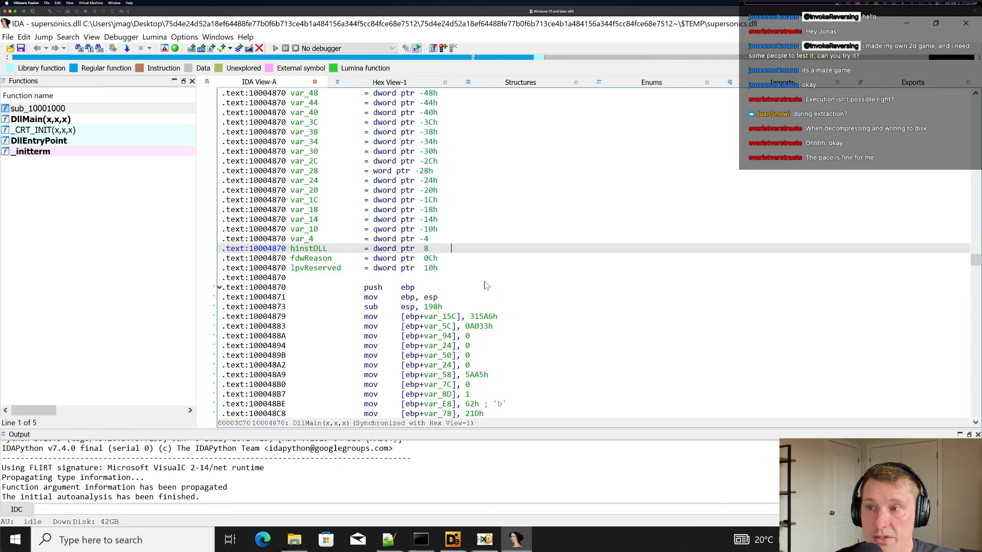
{"action": "scroll", "coordinate": [471, 279], "scroll_direction": "down", "scroll_amount": 2}
{"action": "scroll", "coordinate": [471, 279], "scroll_direction": "down", "scroll_amount": 1}
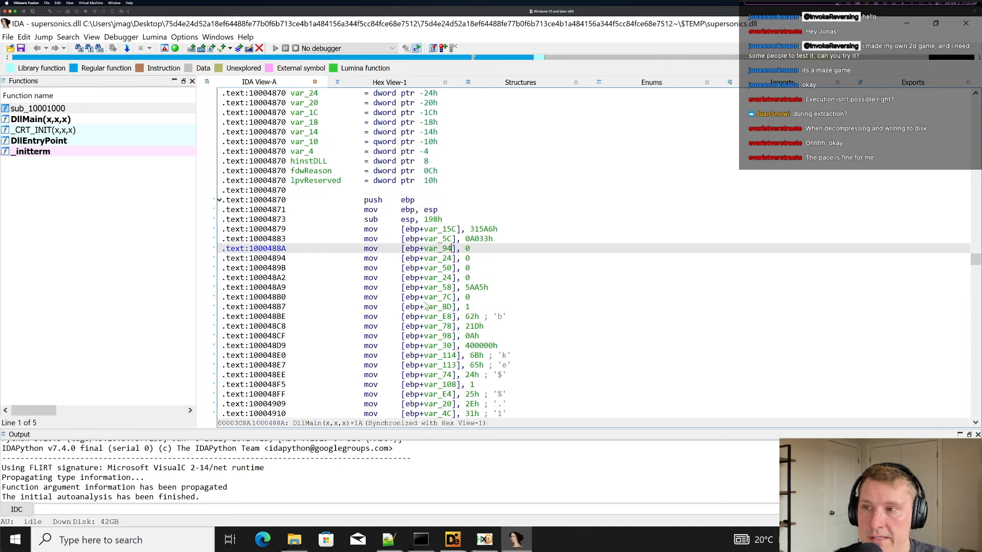
{"action": "left_click", "coordinate": [607, 280]}
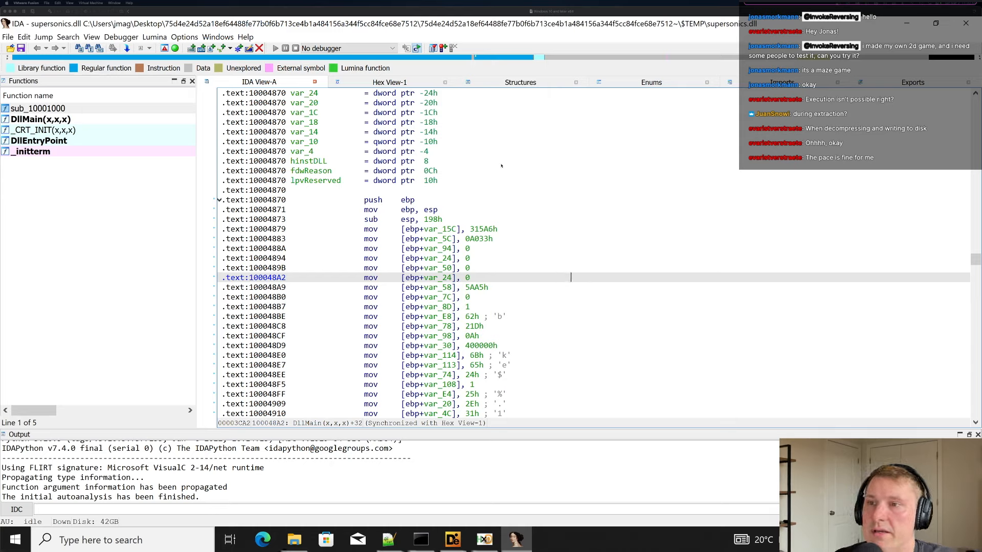
Examine the fdwReason argument and the DllMain prologue, highlighting the instructions from 10004870 to 100048B0.
{"action": "left_click", "coordinate": [540, 171]}
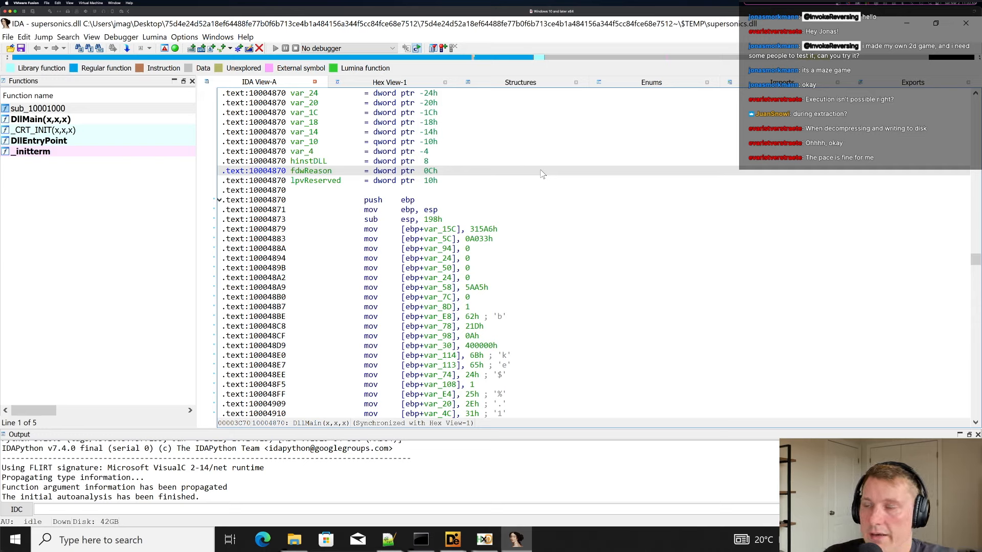
{"action": "left_click", "coordinate": [418, 200]}
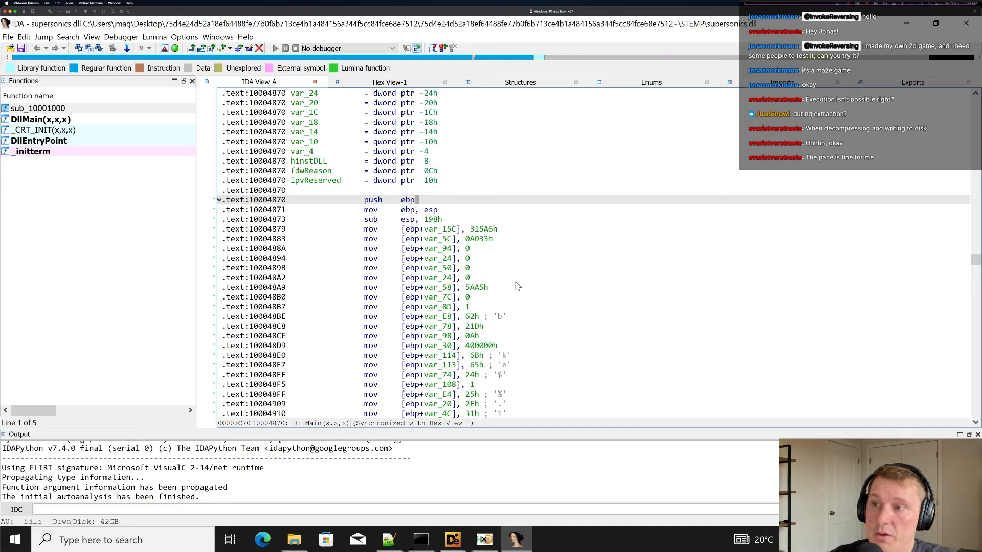
{"action": "left_click", "coordinate": [388, 211]}
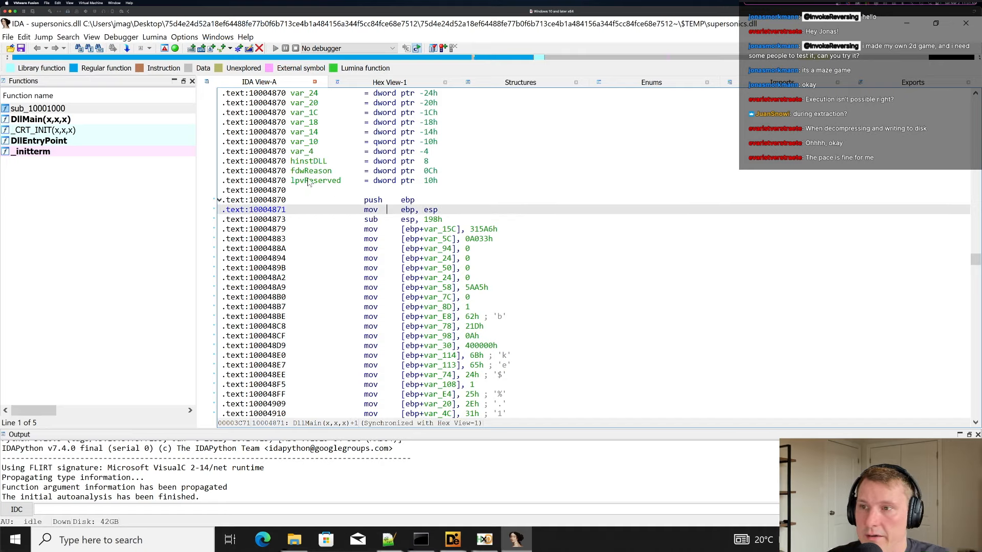
{"action": "left_click_drag", "start_coordinate": [248, 199], "coordinate": [491, 298]}
{"action": "left_click", "coordinate": [534, 309]}
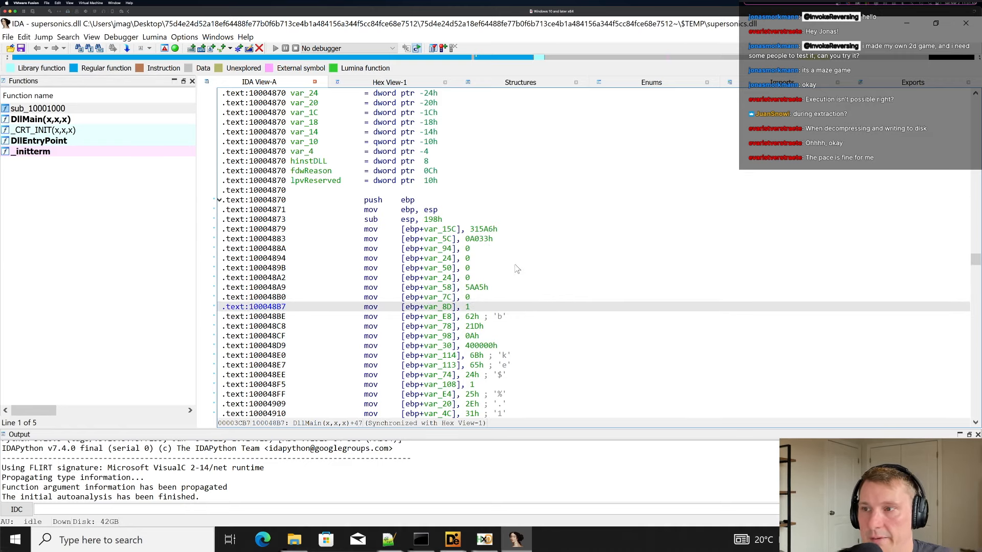
Examine the constants moved into DllMain's local variables, marking the lines at 100048BE and 1000489B.
{"action": "scroll", "coordinate": [517, 268], "scroll_direction": "down", "scroll_amount": 2}
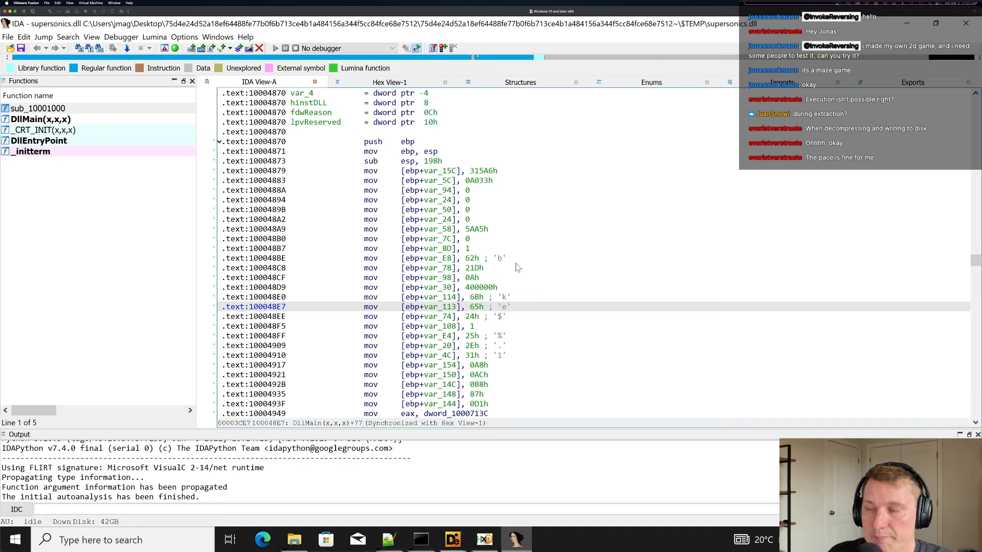
{"action": "left_click", "coordinate": [517, 259]}
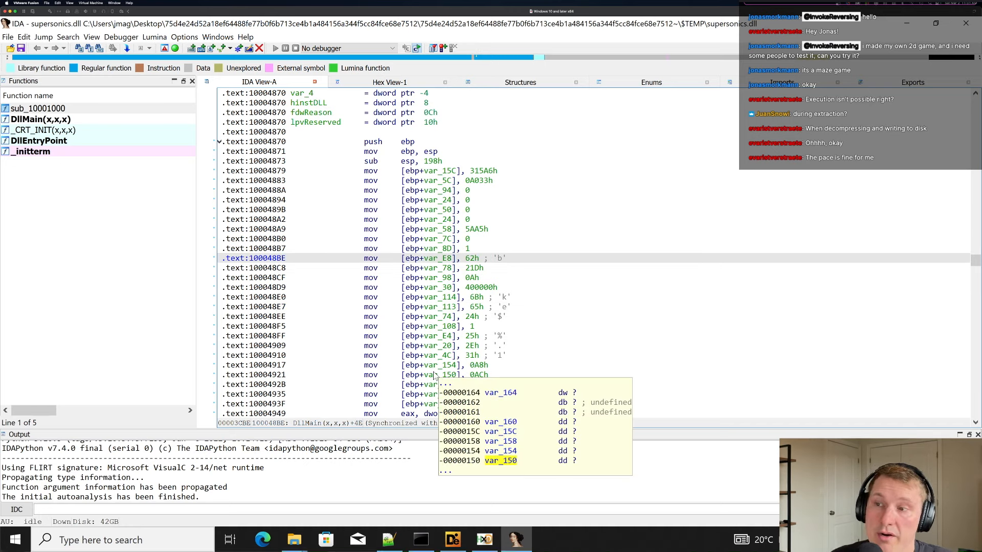
{"action": "left_click", "coordinate": [555, 211]}
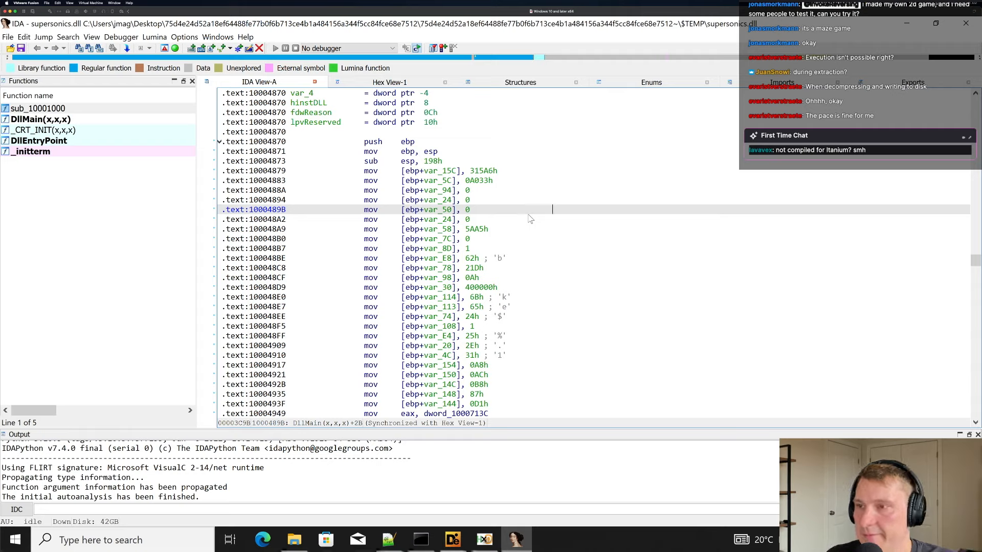
Examine DllMain's stack arguments, prologue and first local-variable assignments, marking lines between 10004871 and 1000489B.
{"action": "left_click", "coordinate": [530, 219]}
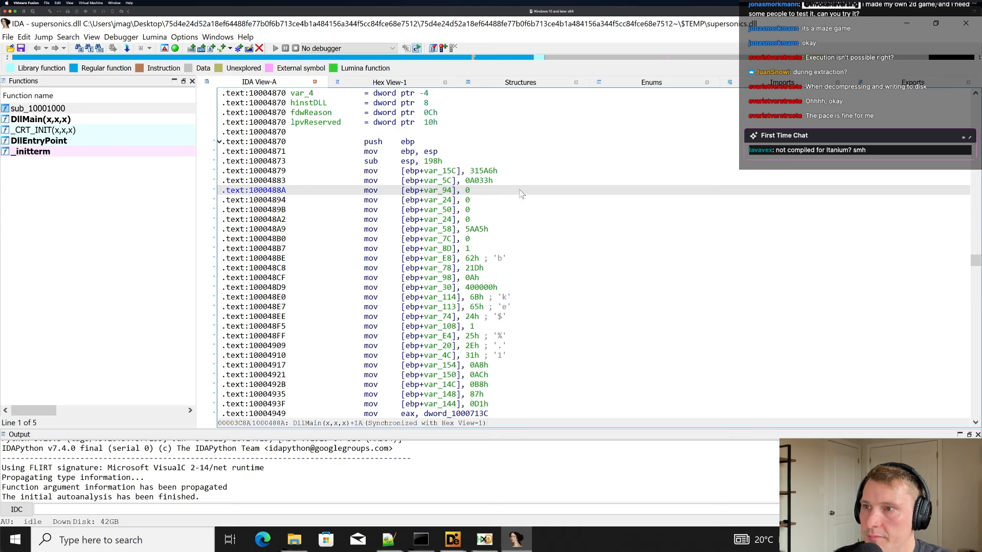
{"action": "scroll", "coordinate": [524, 204], "scroll_direction": "down", "scroll_amount": 1}
{"action": "scroll", "coordinate": [519, 201], "scroll_direction": "down", "scroll_amount": 2}
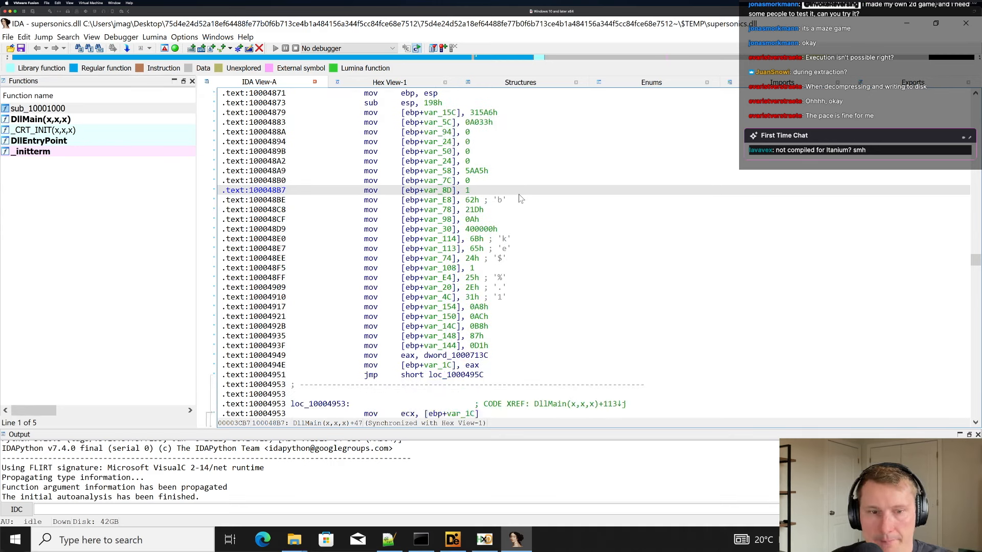
{"action": "scroll", "coordinate": [516, 204], "scroll_direction": "up", "scroll_amount": 4}
{"action": "scroll", "coordinate": [515, 205], "scroll_direction": "up", "scroll_amount": 2}
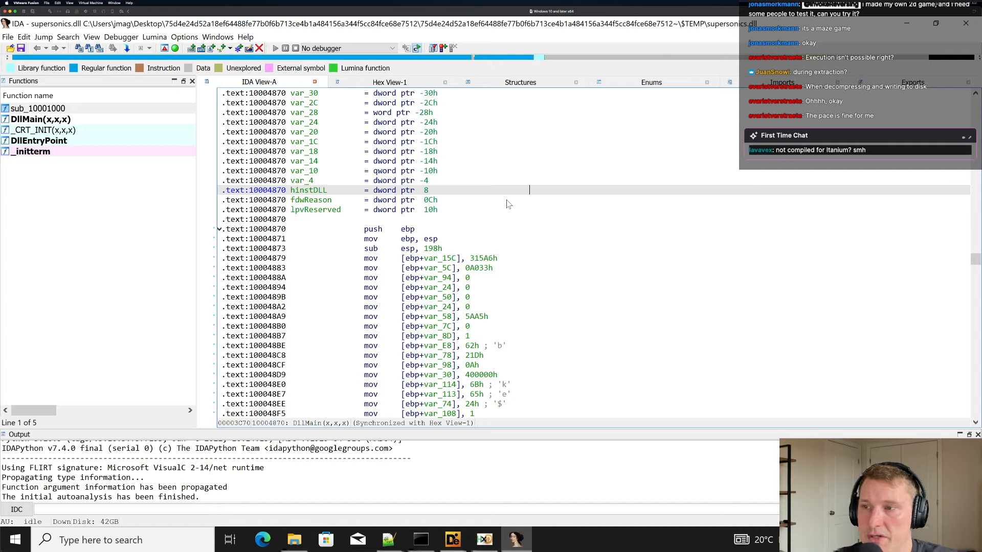
{"action": "left_click", "coordinate": [502, 240]}
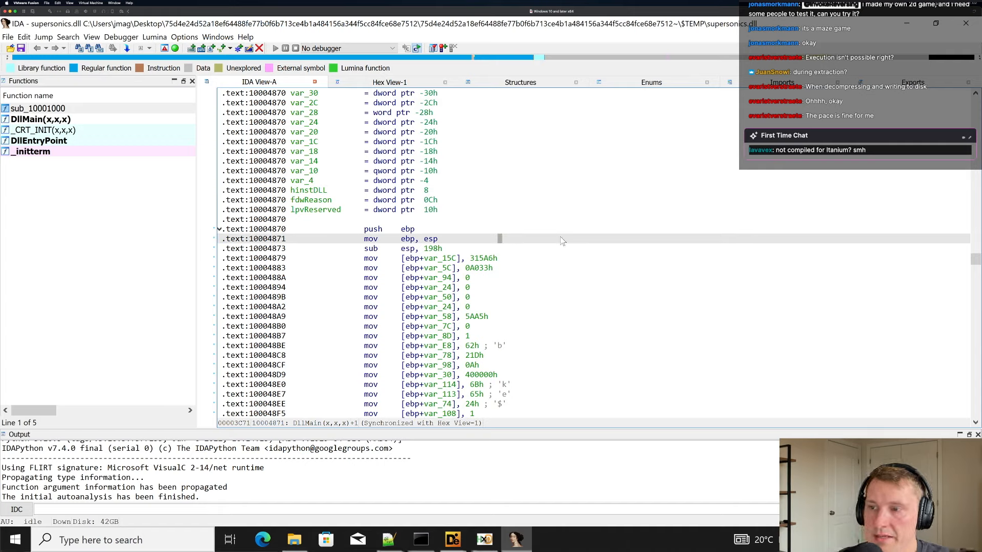
{"action": "left_click", "coordinate": [511, 252]}
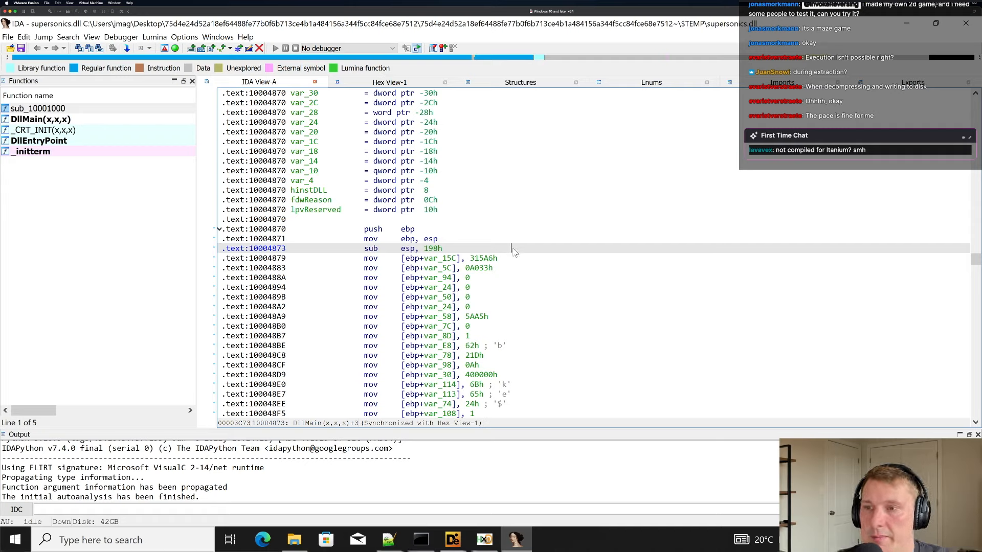
{"action": "left_click", "coordinate": [501, 298]}
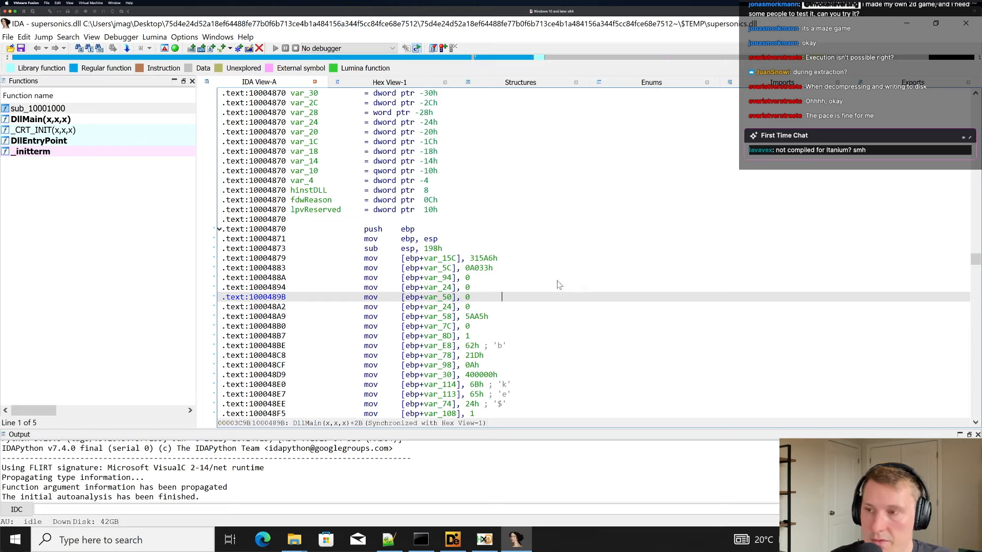
{"action": "left_click", "coordinate": [530, 280]}
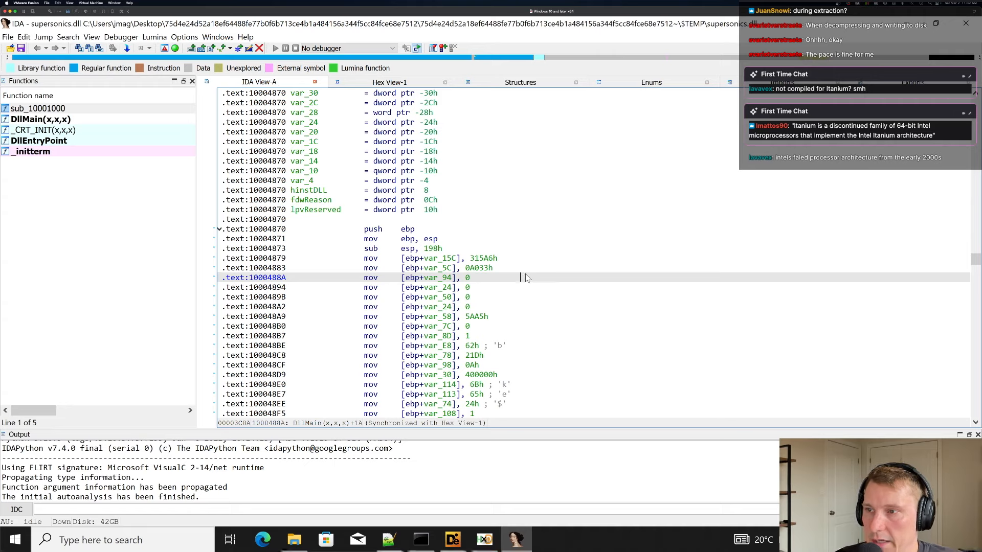
Skim DllMain's code down to the loop at loc_10004C03, mark the var_188 assignment at 10004BF9, and return to 10004879.
{"action": "scroll", "coordinate": [526, 277], "scroll_direction": "down", "scroll_amount": 13}
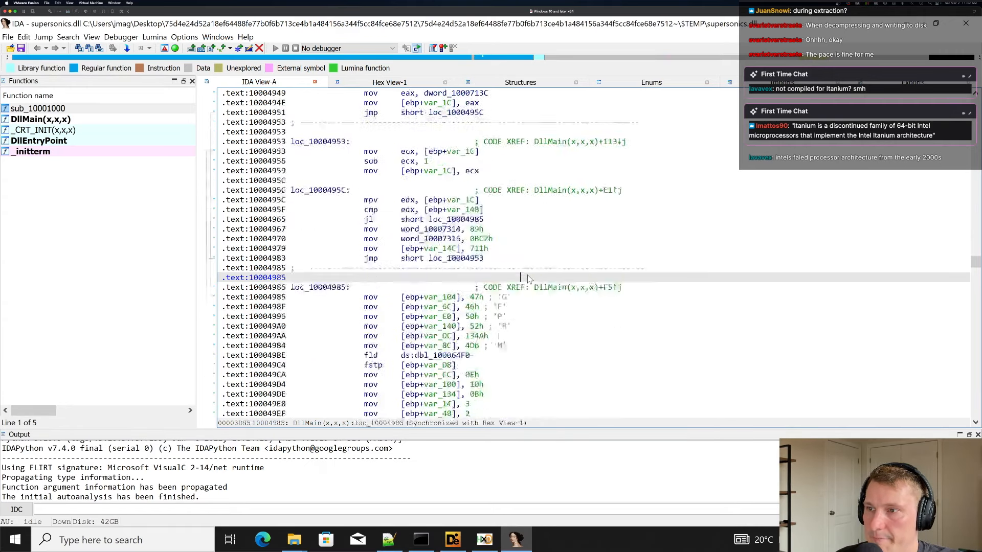
{"action": "scroll", "coordinate": [527, 281], "scroll_direction": "down", "scroll_amount": 20}
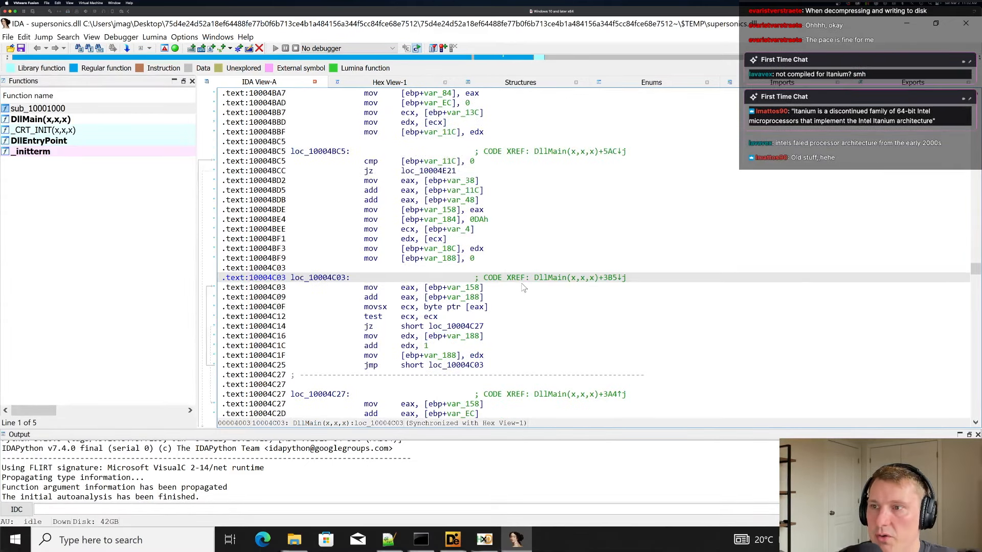
{"action": "scroll", "coordinate": [524, 287], "scroll_direction": "down", "scroll_amount": 2}
{"action": "left_click", "coordinate": [525, 239]}
{"action": "left_click", "coordinate": [457, 201]}
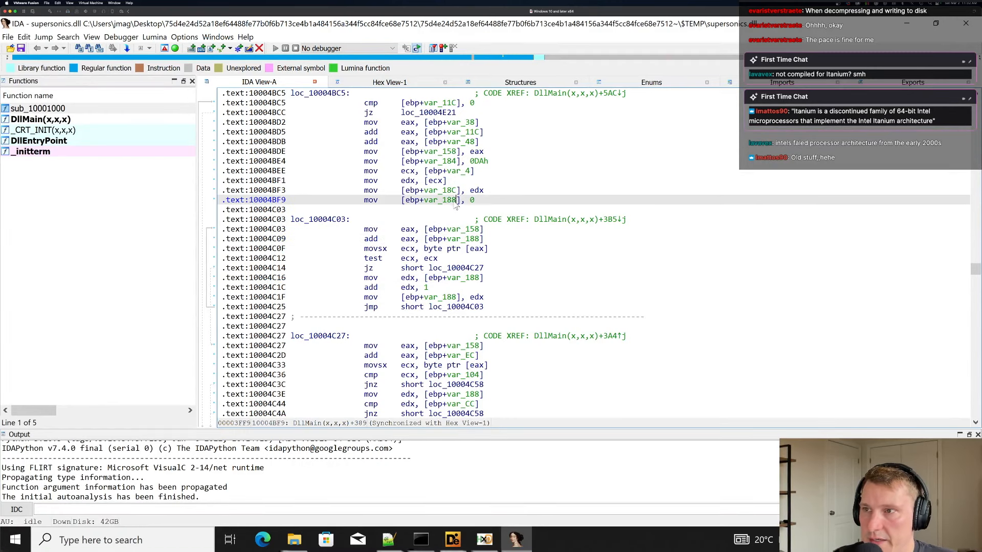
{"action": "scroll", "coordinate": [458, 223], "scroll_direction": "up", "scroll_amount": 20}
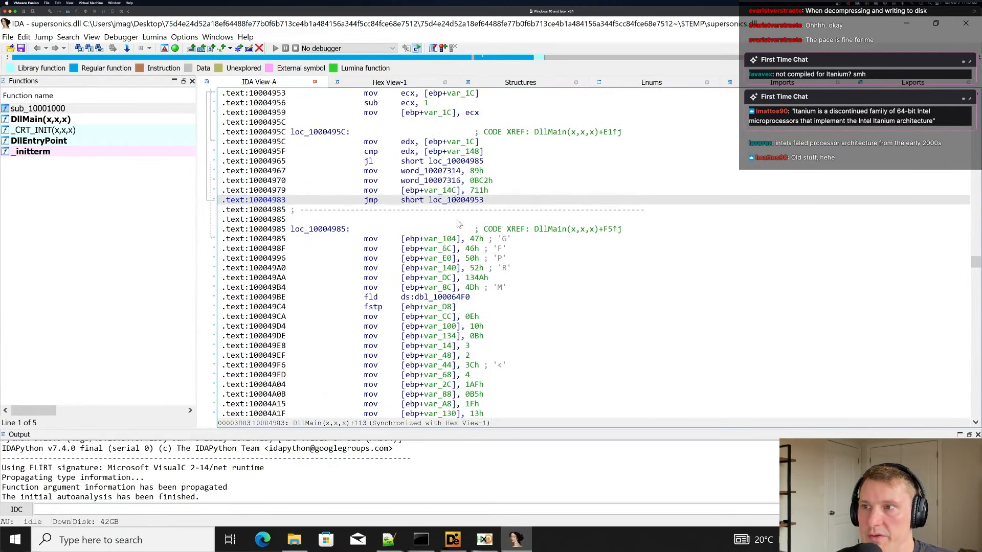
{"action": "scroll", "coordinate": [458, 224], "scroll_direction": "up", "scroll_amount": 13}
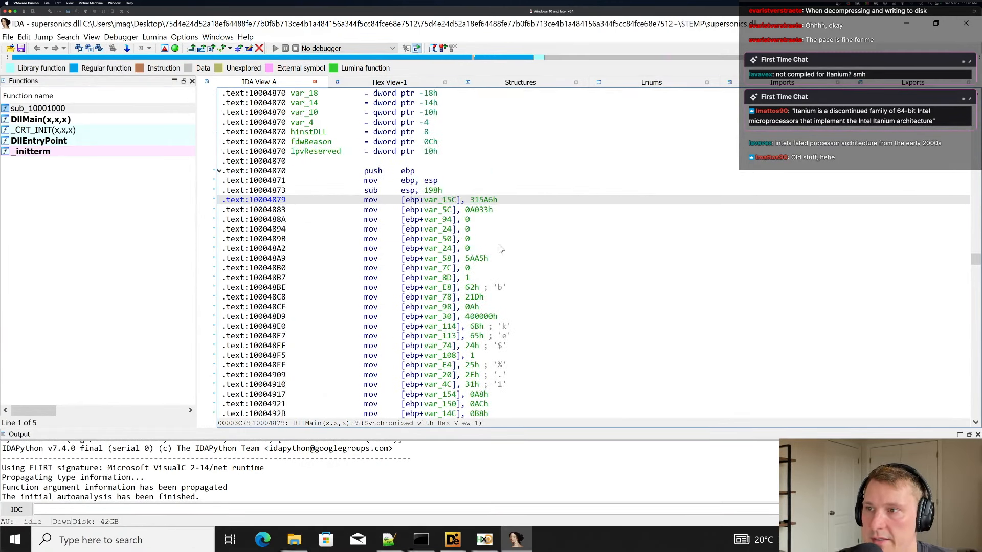
Go back to the loop at loc_10004C03 and highlight the conditional jump at 10004C14 and its target loc_10004C27.
{"action": "left_click", "coordinate": [500, 249]}
{"action": "scroll", "coordinate": [505, 302], "scroll_direction": "down", "scroll_amount": 10}
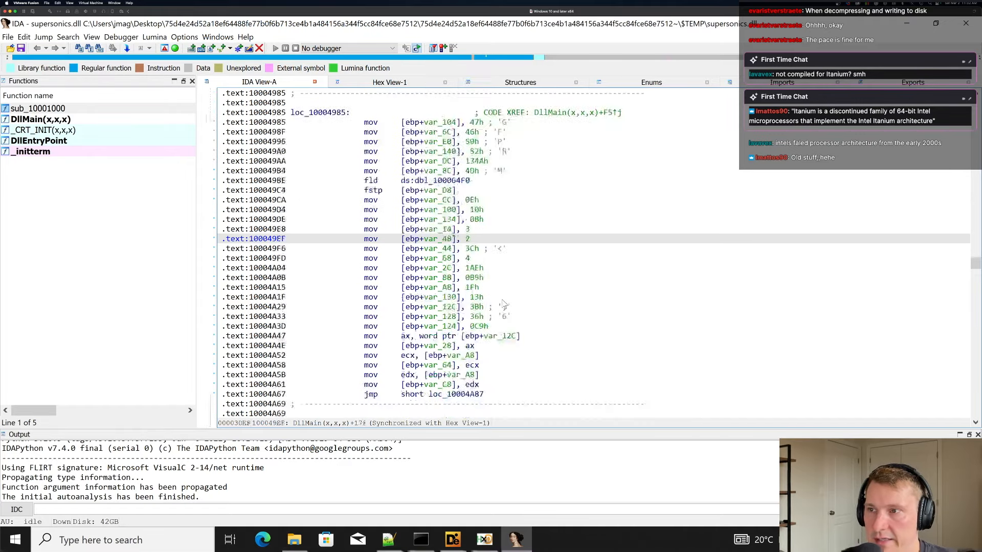
{"action": "scroll", "coordinate": [504, 304], "scroll_direction": "down", "scroll_amount": 20}
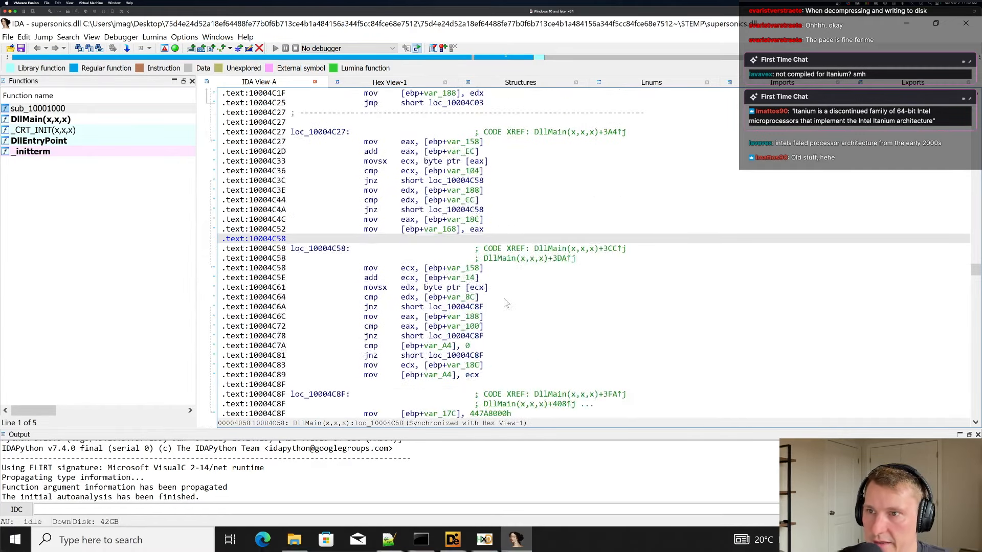
{"action": "scroll", "coordinate": [505, 304], "scroll_direction": "up", "scroll_amount": 9}
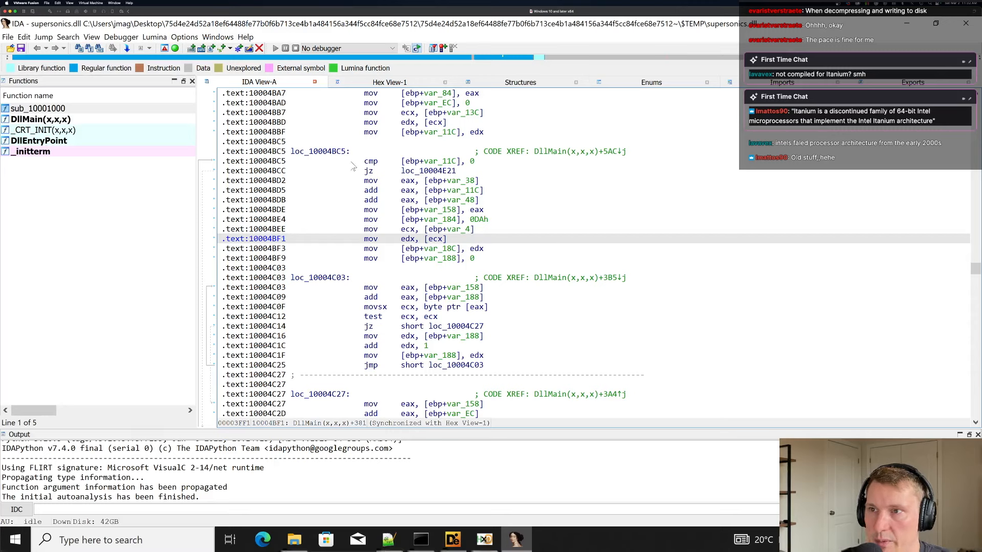
{"action": "scroll", "coordinate": [511, 187], "scroll_direction": "up", "scroll_amount": 5}
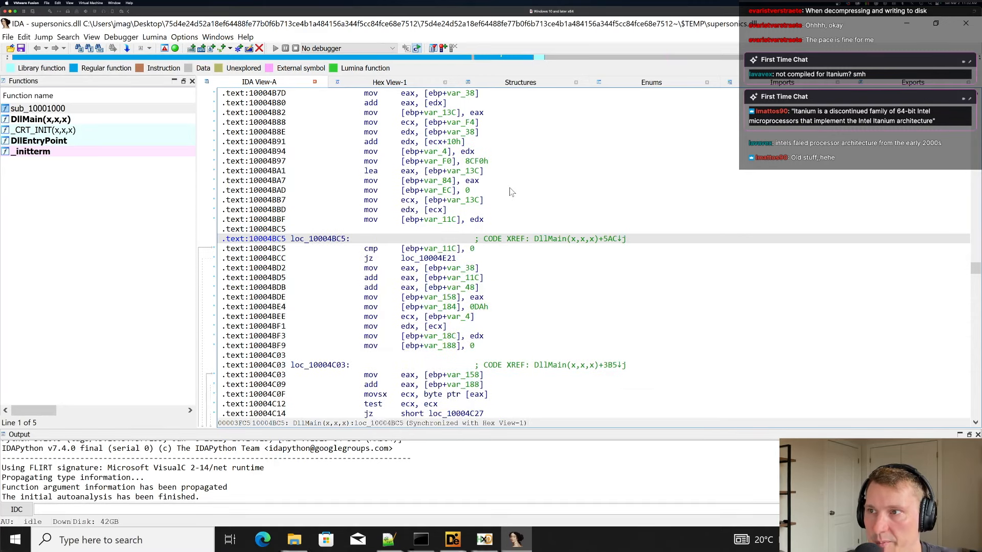
{"action": "scroll", "coordinate": [412, 295], "scroll_direction": "down", "scroll_amount": 4}
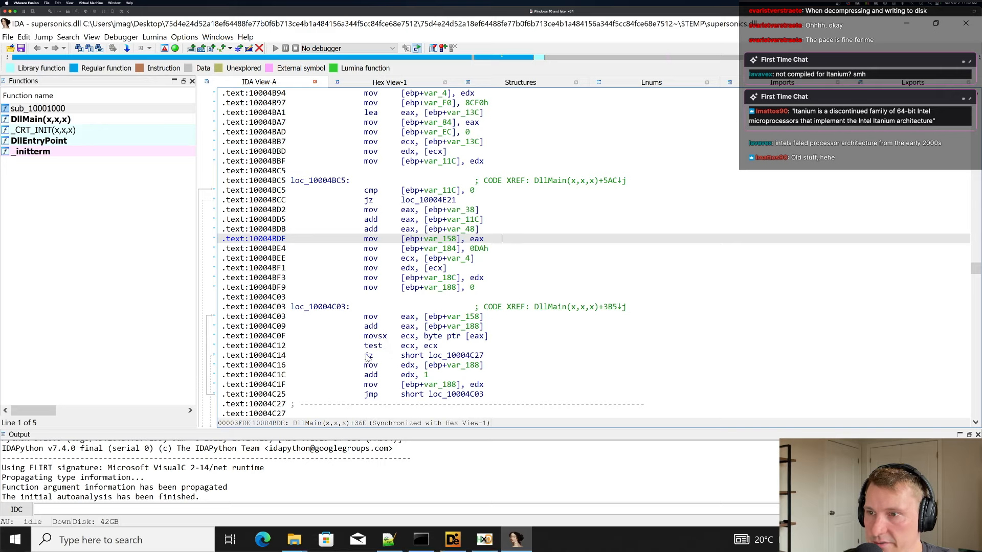
{"action": "left_click", "coordinate": [366, 356]}
{"action": "left_click", "coordinate": [479, 355]}
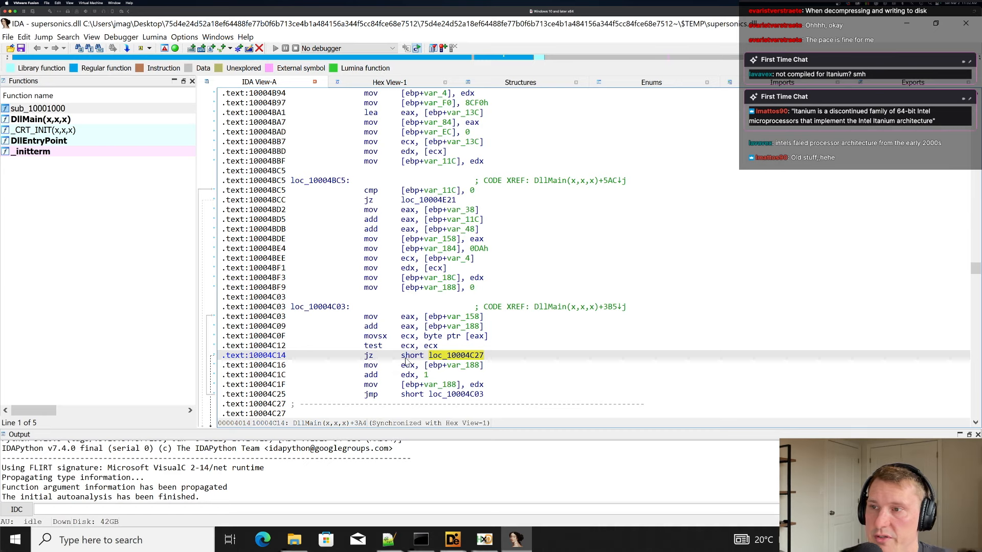
Examine the instructions leading into loc_10004BC5, highlighting the code from about 10004B5E to 10004BBF.
{"action": "left_click", "coordinate": [321, 180]}
{"action": "scroll", "coordinate": [603, 224], "scroll_direction": "up", "scroll_amount": 2}
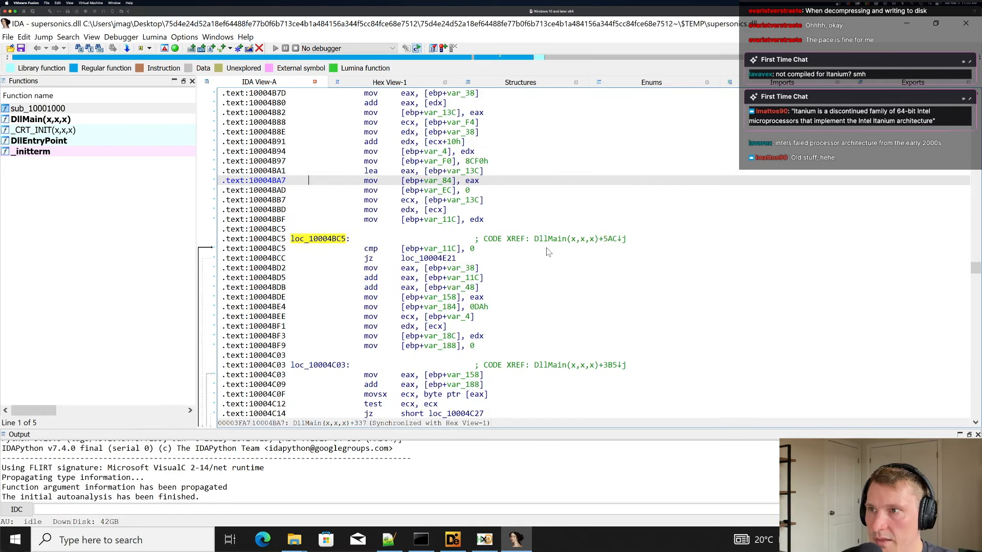
{"action": "scroll", "coordinate": [548, 252], "scroll_direction": "up", "scroll_amount": 4}
{"action": "left_click", "coordinate": [437, 142]}
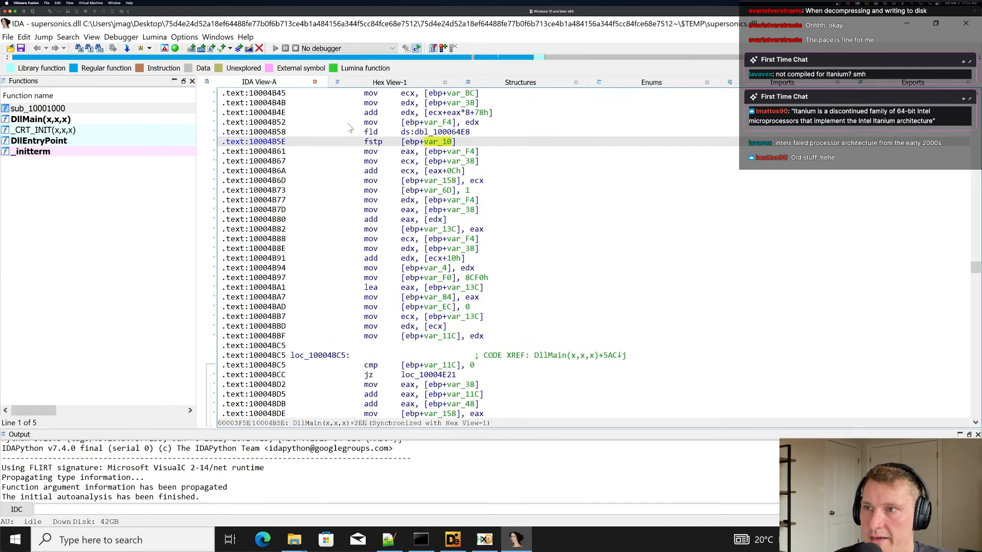
{"action": "left_click_drag", "start_coordinate": [351, 128], "coordinate": [530, 338]}
{"action": "left_click", "coordinate": [531, 339]}
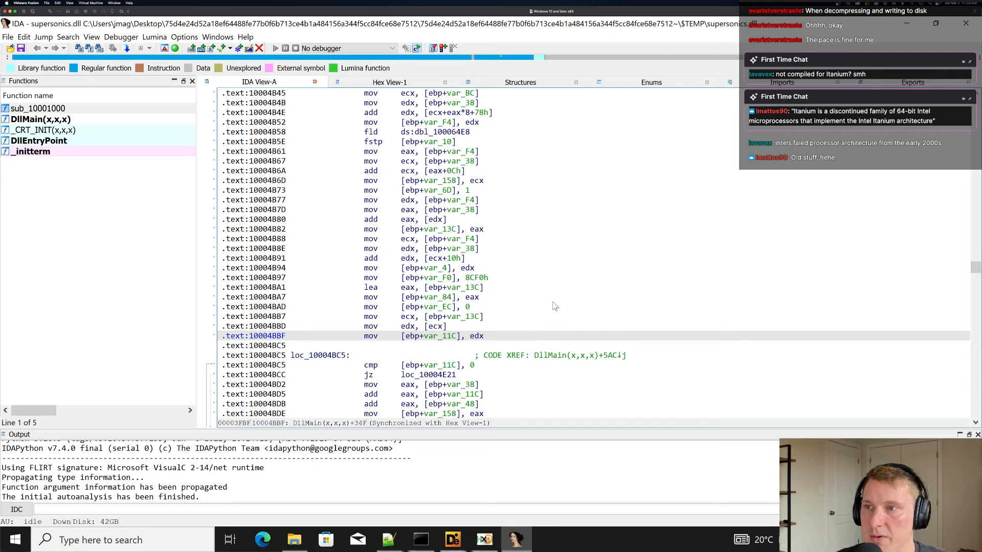
{"action": "left_click_drag", "start_coordinate": [330, 143], "coordinate": [546, 335]}
{"action": "left_click", "coordinate": [546, 335]}
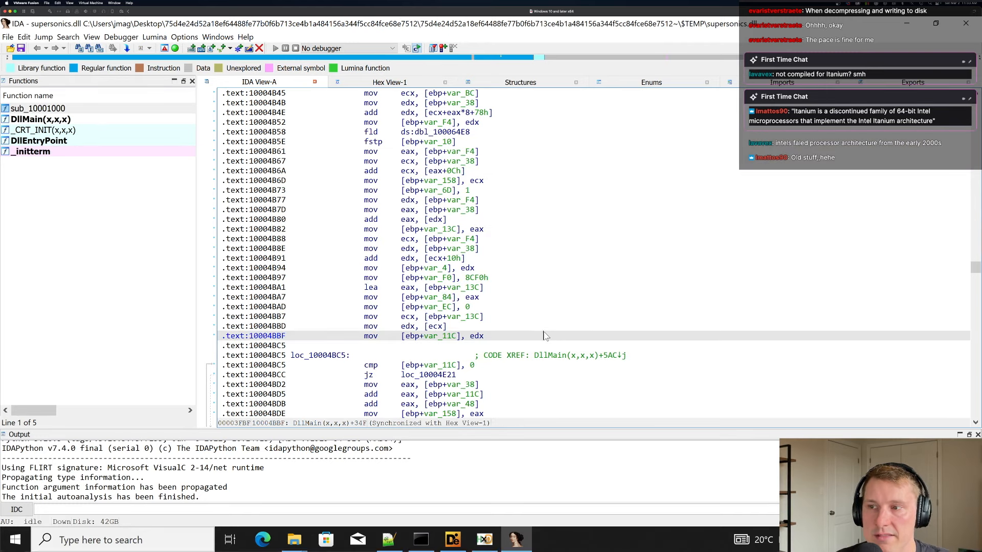
Highlight the uses of var_11C from its comparison with 0 at loc_10004BC5.
{"action": "scroll", "coordinate": [543, 330], "scroll_direction": "down", "scroll_amount": 3}
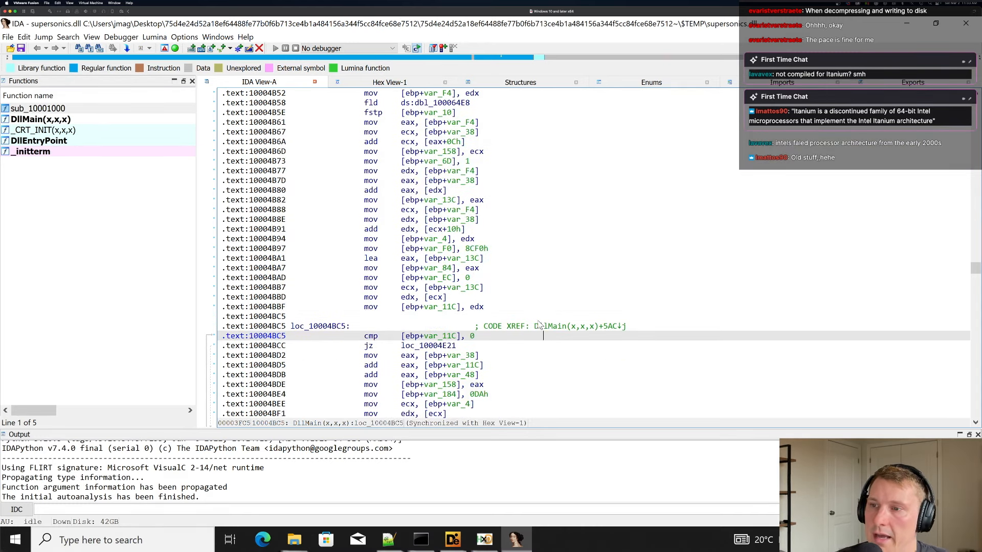
{"action": "left_click", "coordinate": [546, 201]}
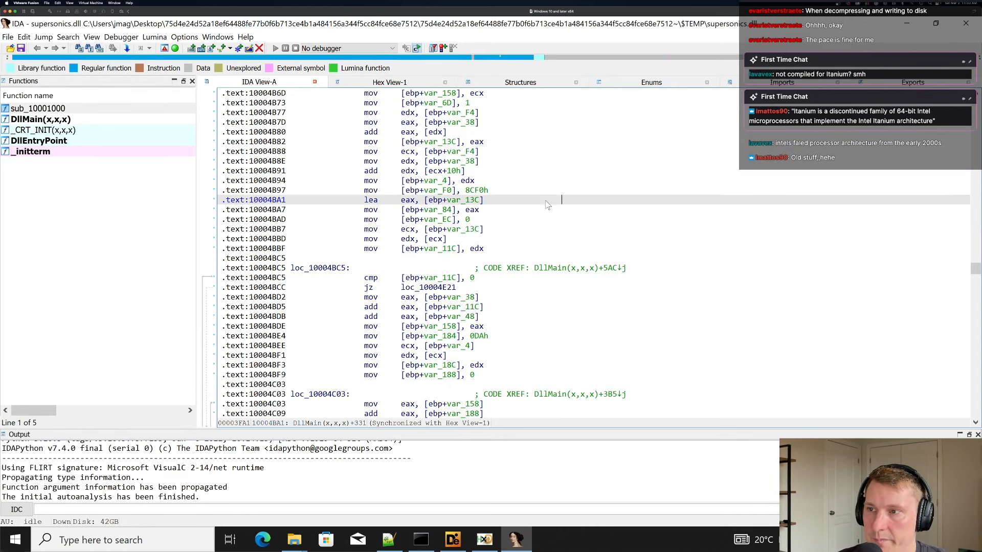
{"action": "left_click", "coordinate": [438, 277]}
{"action": "mouse_move", "coordinate": [476, 306]}
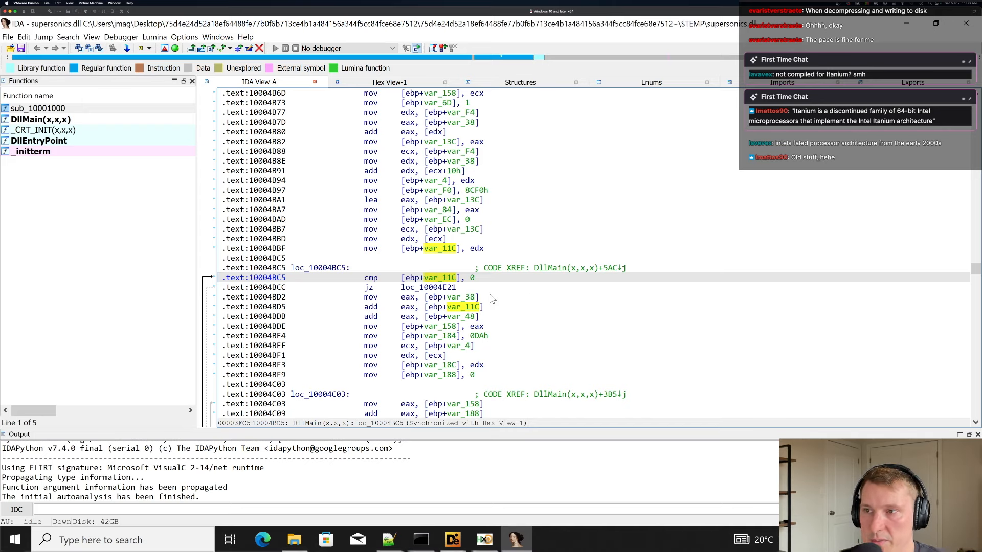
Switch the disassembly to graph view and follow DllMain from loc_10004BC5 to its final block at loc_10004F3B.
{"action": "key", "text": "space"}
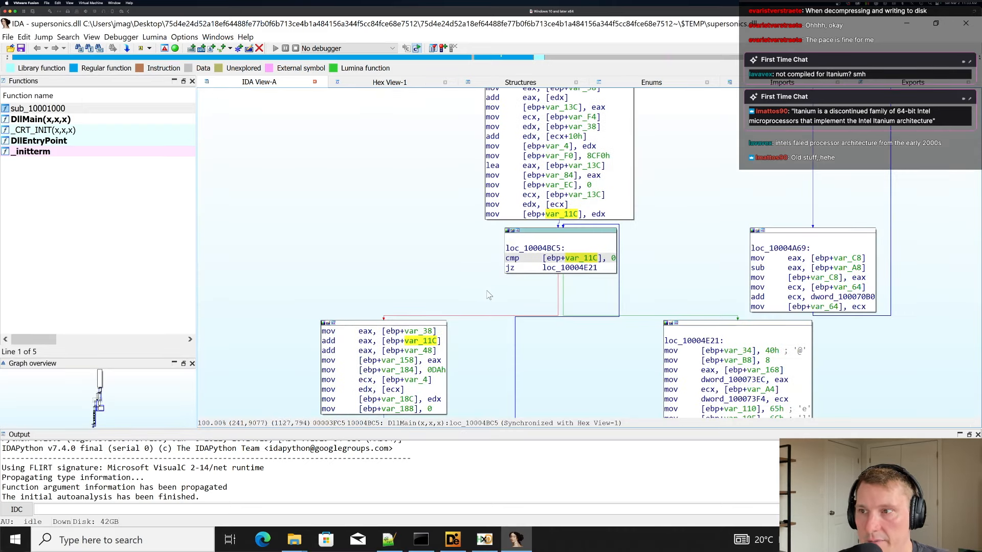
{"action": "scroll", "coordinate": [510, 247], "scroll_direction": "down", "scroll_amount": 10}
{"action": "scroll", "coordinate": [509, 246], "scroll_direction": "down", "scroll_amount": 5}
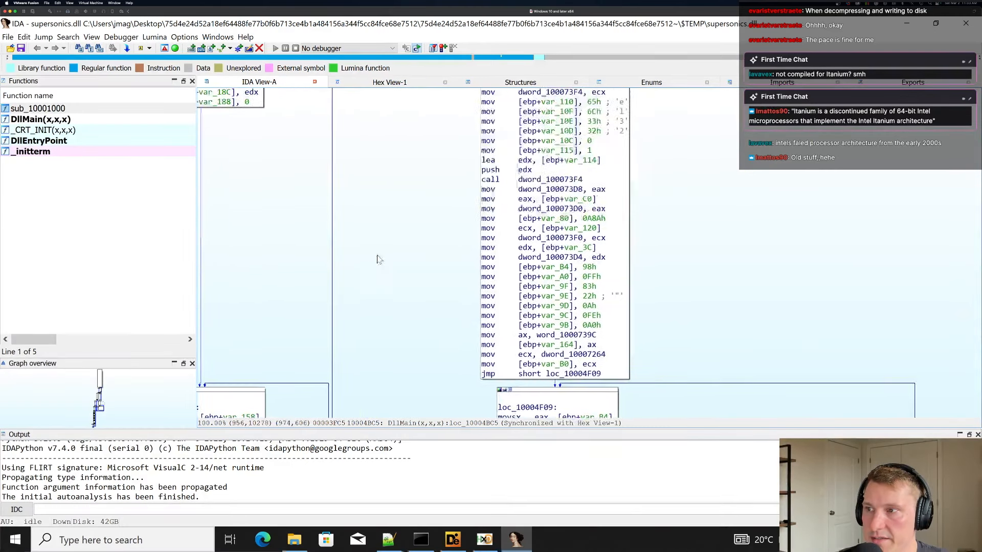
{"action": "scroll", "coordinate": [387, 214], "scroll_direction": "down", "scroll_amount": 5}
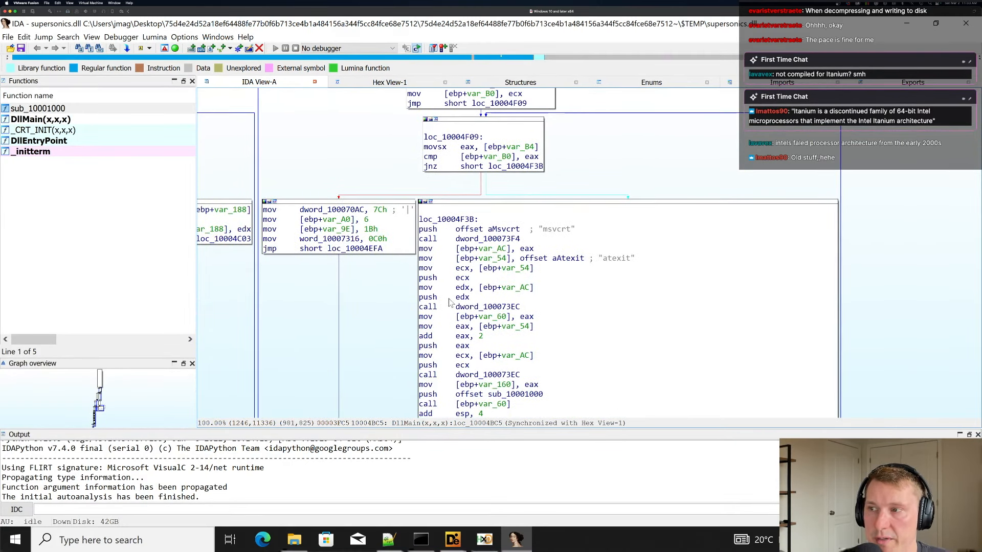
{"action": "scroll", "coordinate": [378, 300], "scroll_direction": "down", "scroll_amount": 2}
{"action": "scroll", "coordinate": [379, 296], "scroll_direction": "down", "scroll_amount": 2}
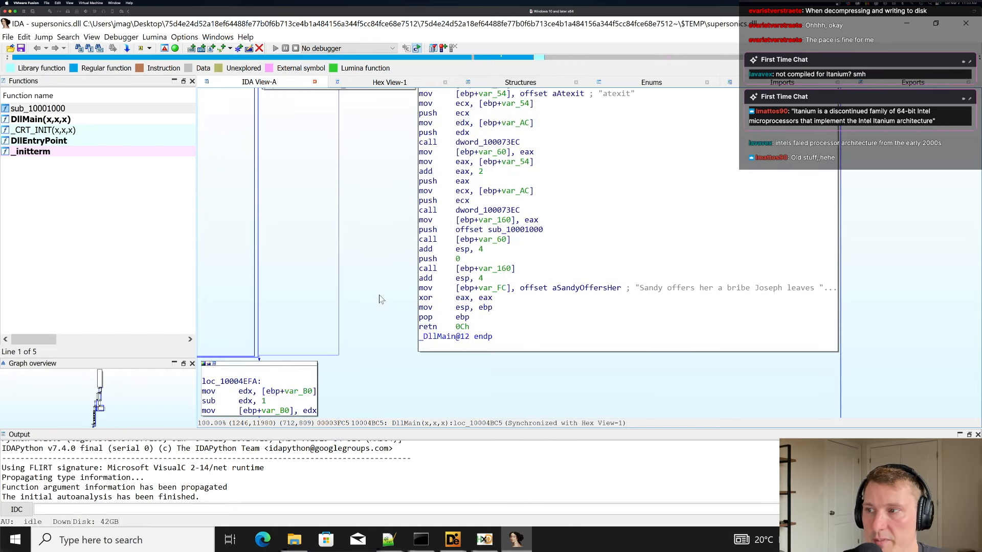
Examine the graph blocks from loc_10004EFA to the chained comparisons around loc_10004C58 and loc_10004C8F.
{"action": "left_click_drag", "start_coordinate": [363, 296], "coordinate": [551, 267]}
{"action": "scroll", "coordinate": [423, 335], "scroll_direction": "down", "scroll_amount": 2}
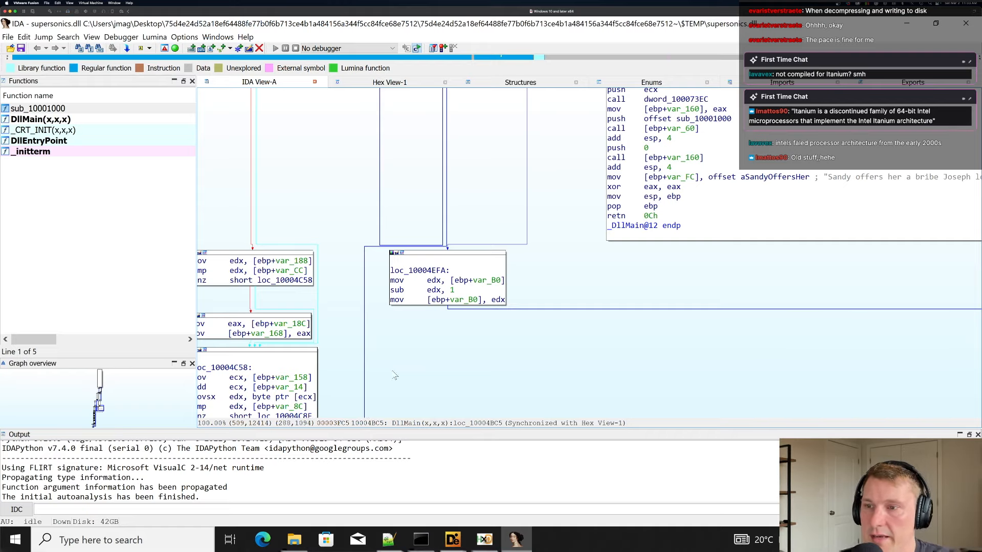
{"action": "left_click_drag", "start_coordinate": [423, 373], "coordinate": [660, 346]}
{"action": "scroll", "coordinate": [638, 282], "scroll_direction": "down", "scroll_amount": 2}
{"action": "scroll", "coordinate": [638, 280], "scroll_direction": "down", "scroll_amount": 4}
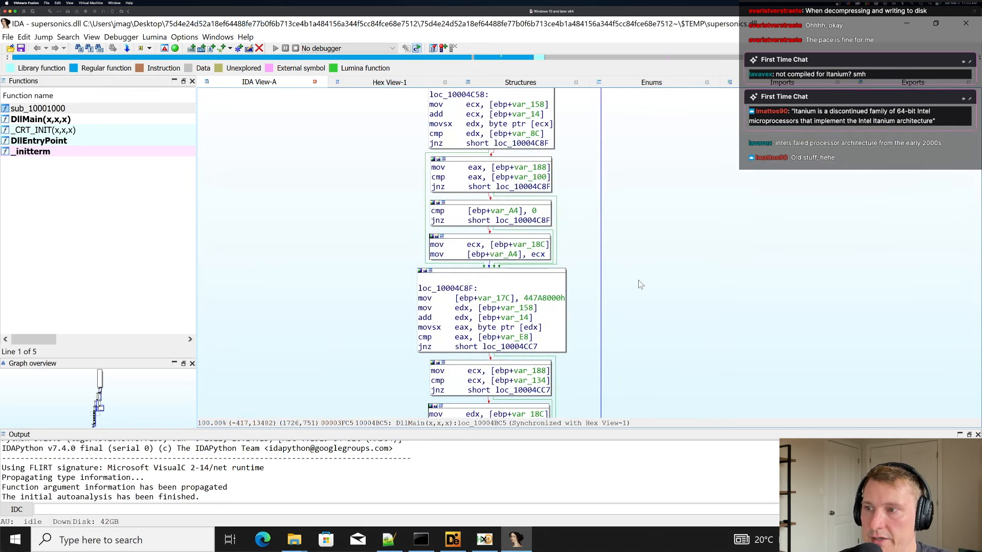
{"action": "left_click_drag", "start_coordinate": [616, 276], "coordinate": [491, 263]}
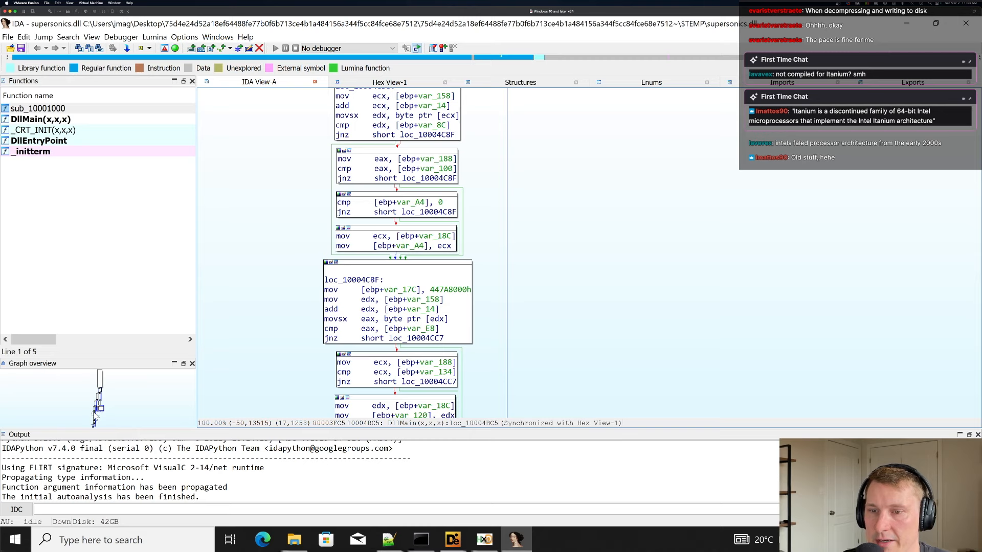
Survey DllMain's graph from its entry block through the branches around loc_10004A87 to the comparison chain at loc_10004C58.
{"action": "left_click", "coordinate": [100, 375]}
{"action": "left_click", "coordinate": [100, 371]}
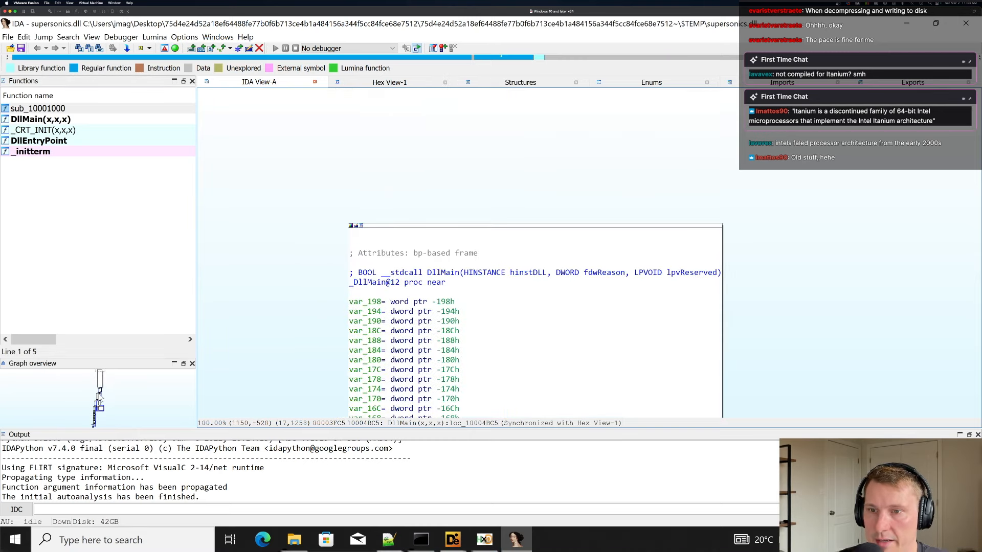
{"action": "left_click", "coordinate": [99, 393]}
{"action": "left_click", "coordinate": [101, 391]}
{"action": "scroll", "coordinate": [635, 324], "scroll_direction": "down", "scroll_amount": 3}
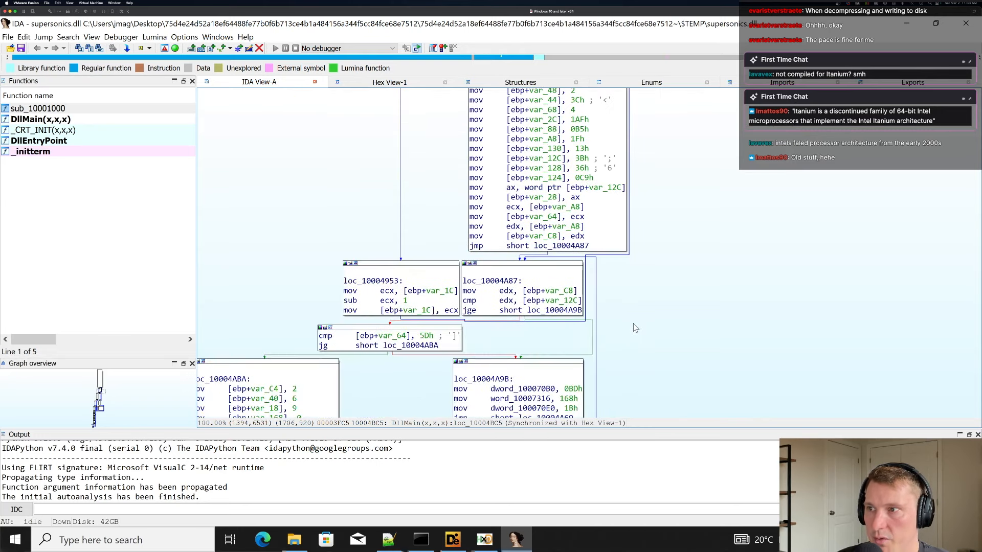
{"action": "scroll", "coordinate": [634, 323], "scroll_direction": "up", "scroll_amount": 10}
{"action": "left_click", "coordinate": [94, 416]}
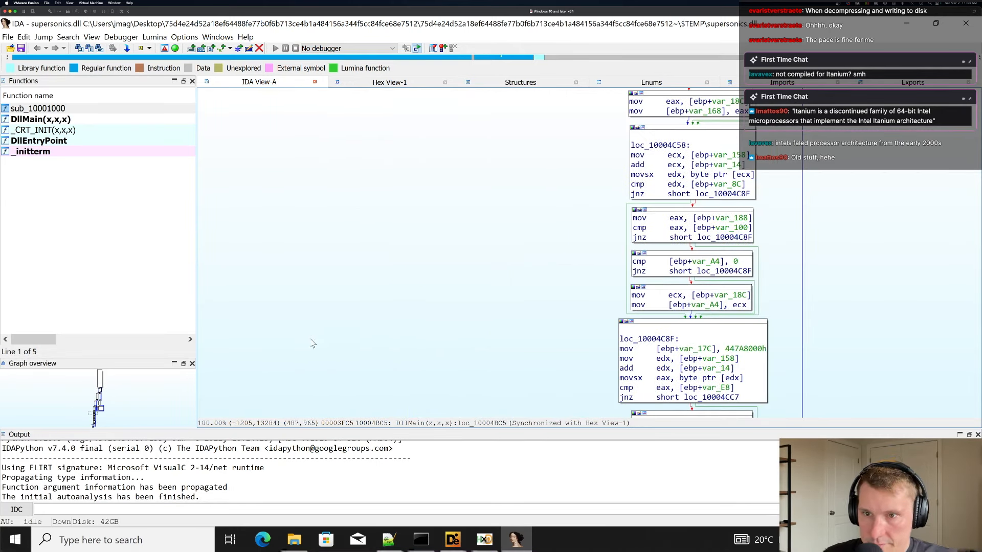
Review DllMain's entry block in the graph, from its variable initialisations up to the stack variable declarations.
{"action": "left_click", "coordinate": [101, 384]}
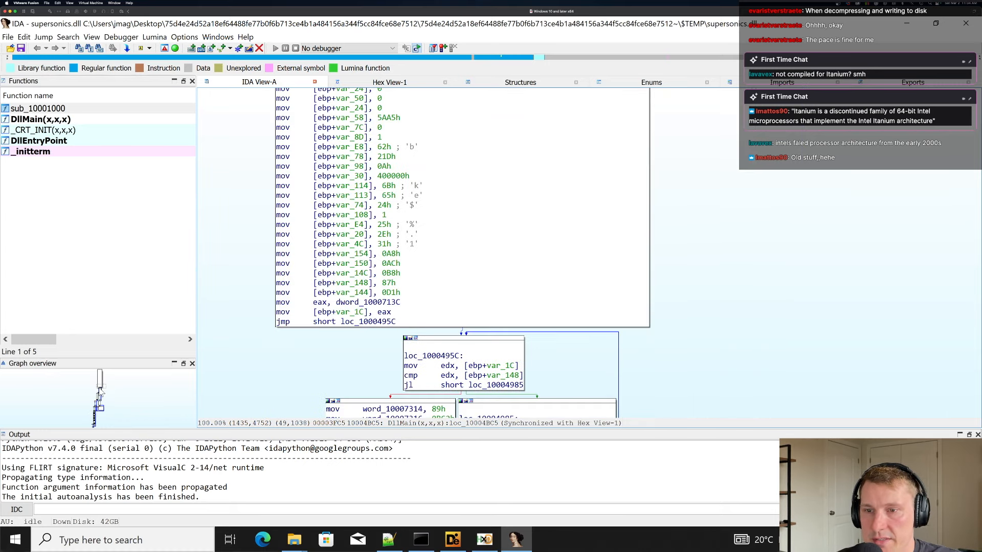
{"action": "scroll", "coordinate": [482, 220], "scroll_direction": "up", "scroll_amount": 3}
{"action": "scroll", "coordinate": [482, 224], "scroll_direction": "up", "scroll_amount": 5}
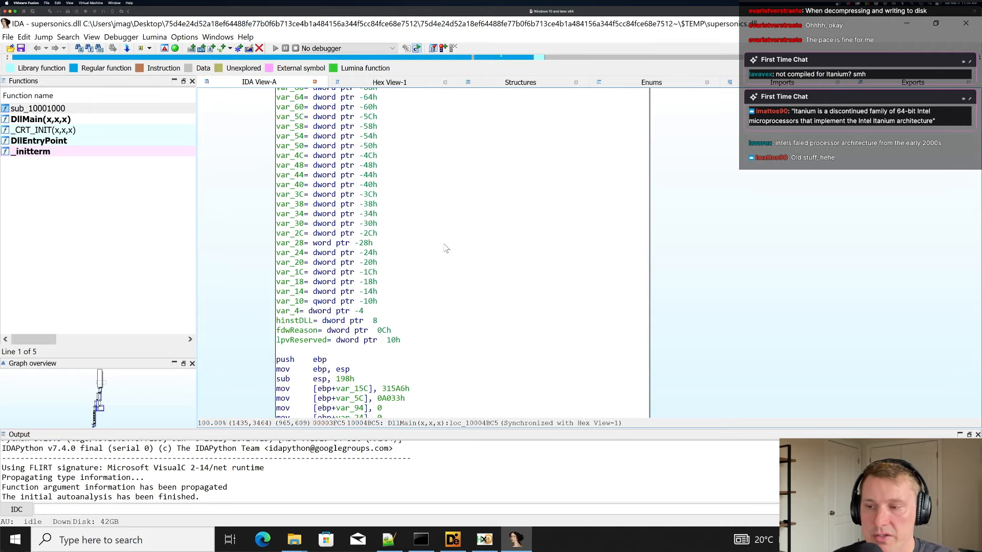
{"action": "left_click", "coordinate": [441, 291]}
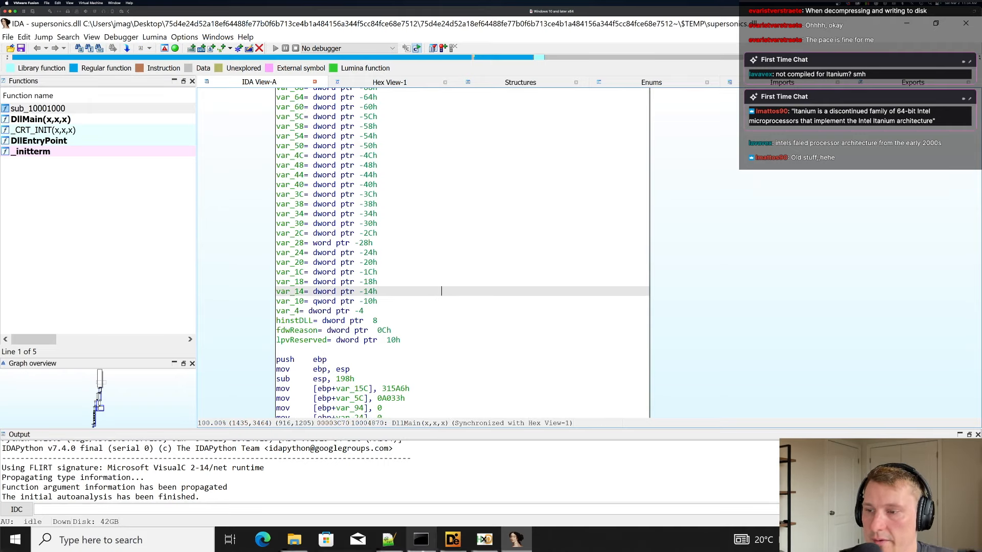
Check the original installer's file details in Detect It Easy, and return to DllMain's graph in IDA.
{"action": "left_click", "coordinate": [452, 539]}
{"action": "left_click_drag", "start_coordinate": [249, 39], "coordinate": [288, 89]}
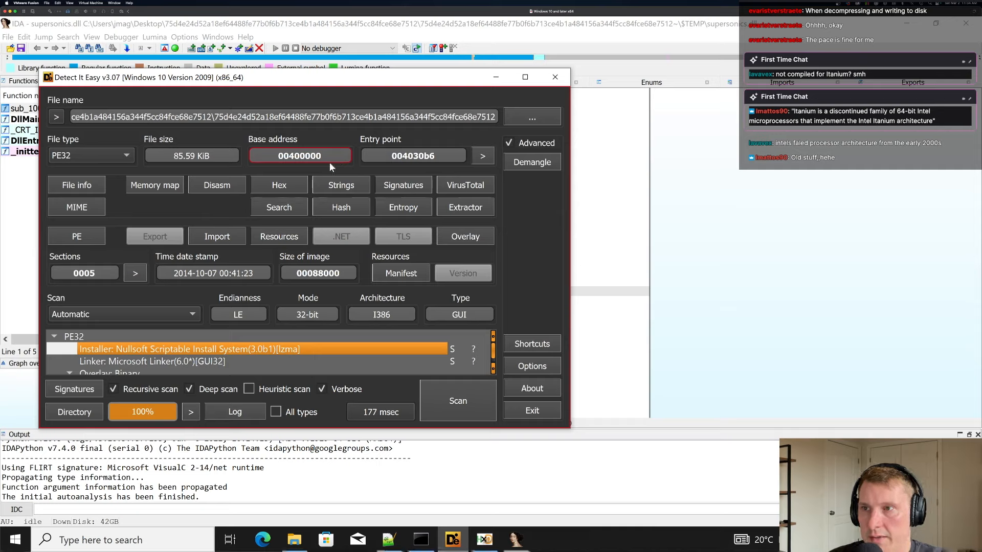
{"action": "left_click", "coordinate": [598, 195]}
{"action": "left_click", "coordinate": [441, 255]}
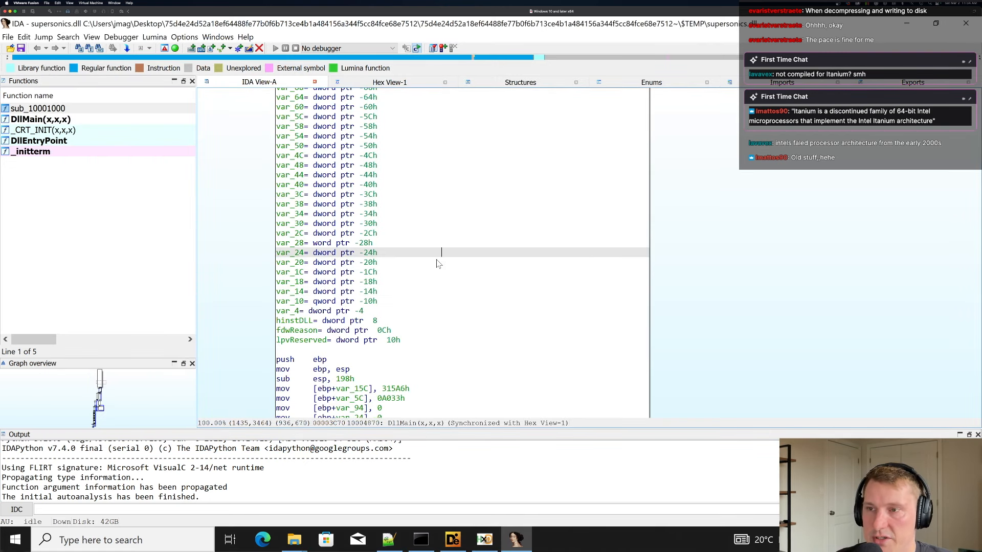
Switch the disassembly to text view and go up through the stack variables to DllMain's start at 10004870.
{"action": "key", "text": "space"}
{"action": "scroll", "coordinate": [496, 259], "scroll_direction": "up", "scroll_amount": 15}
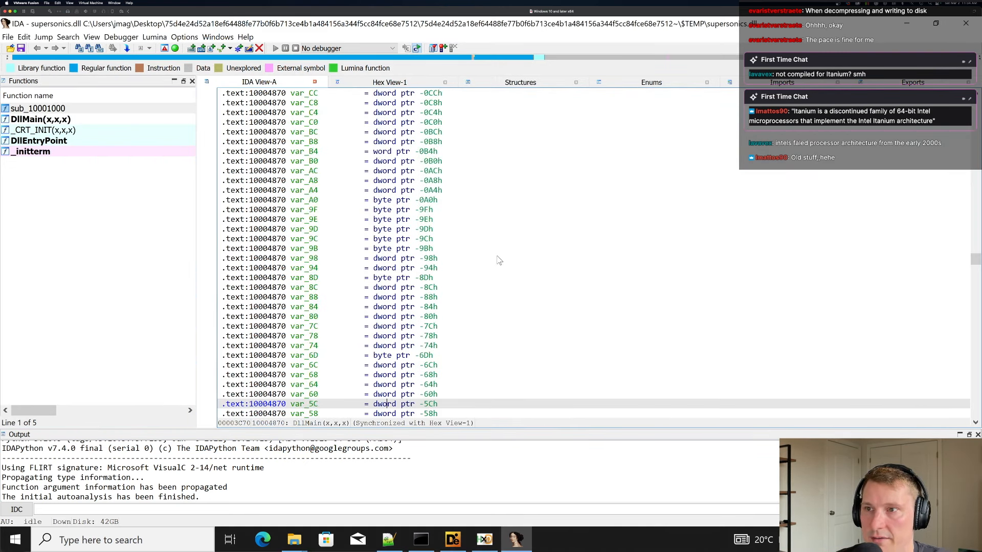
{"action": "scroll", "coordinate": [496, 259], "scroll_direction": "up", "scroll_amount": 11}
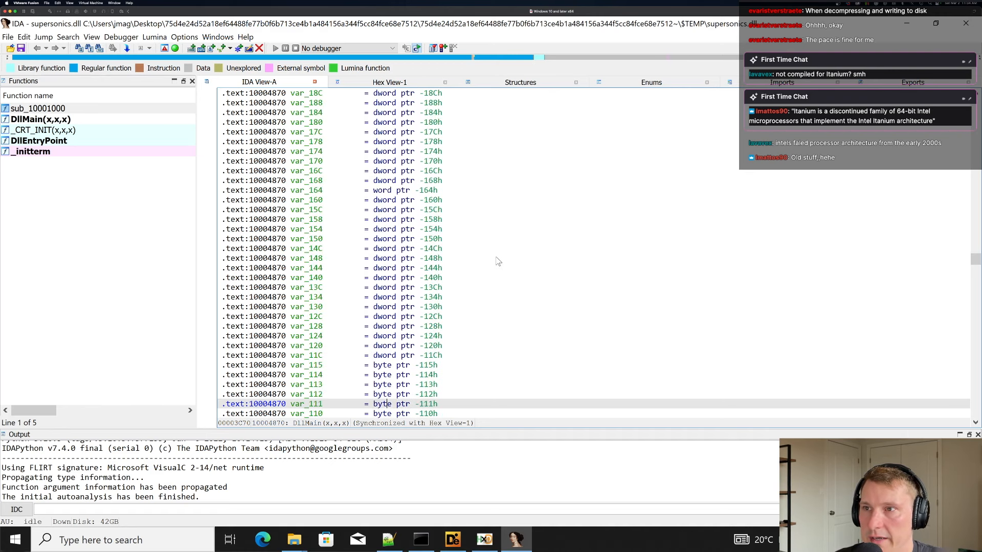
Load supersonics.dll from the extracted $TEMP folder into Detect It Easy and place its window clear of DllMain's declaration in IDA.
{"action": "left_click", "coordinate": [453, 539]}
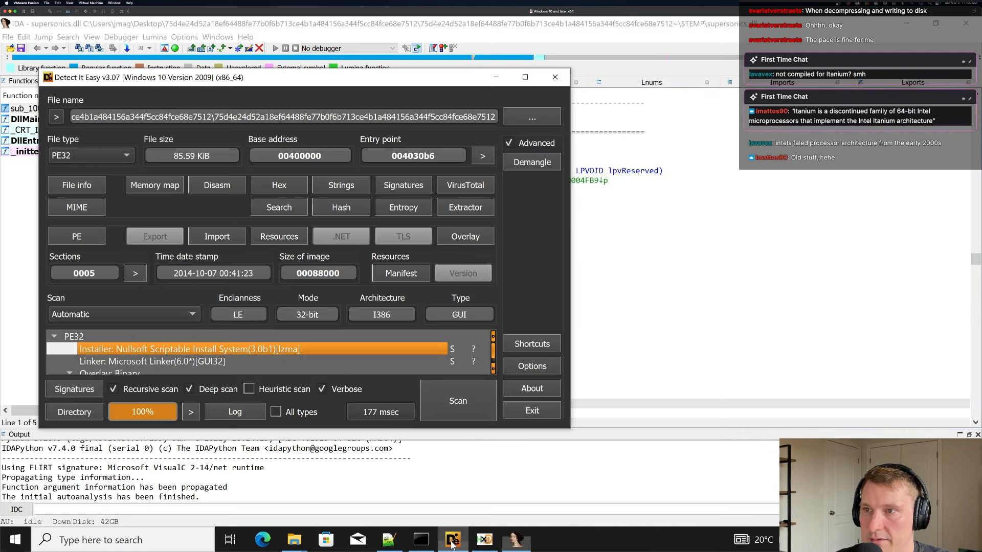
{"action": "left_click", "coordinate": [528, 117]}
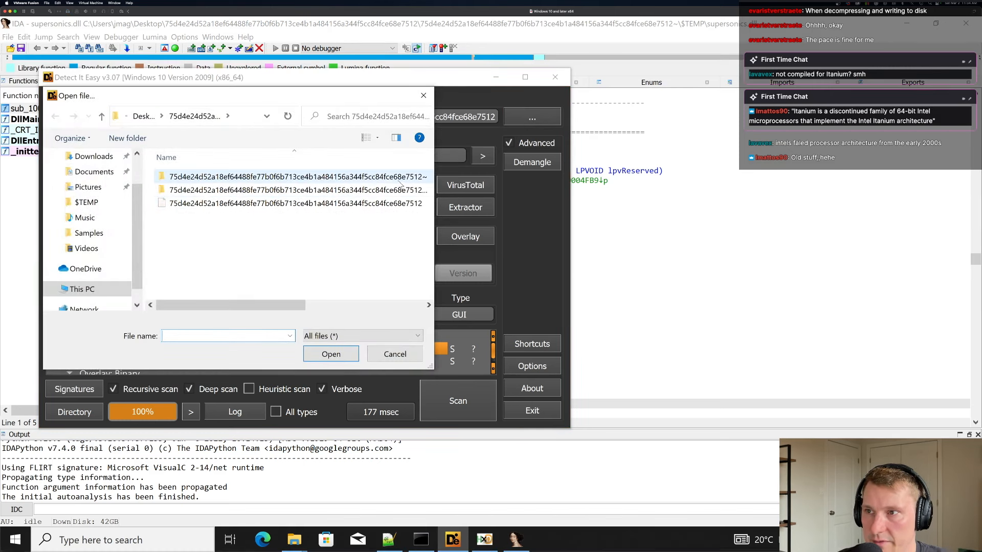
{"action": "double_click", "coordinate": [207, 190]}
{"action": "double_click", "coordinate": [221, 189]}
{"action": "left_click", "coordinate": [221, 189]}
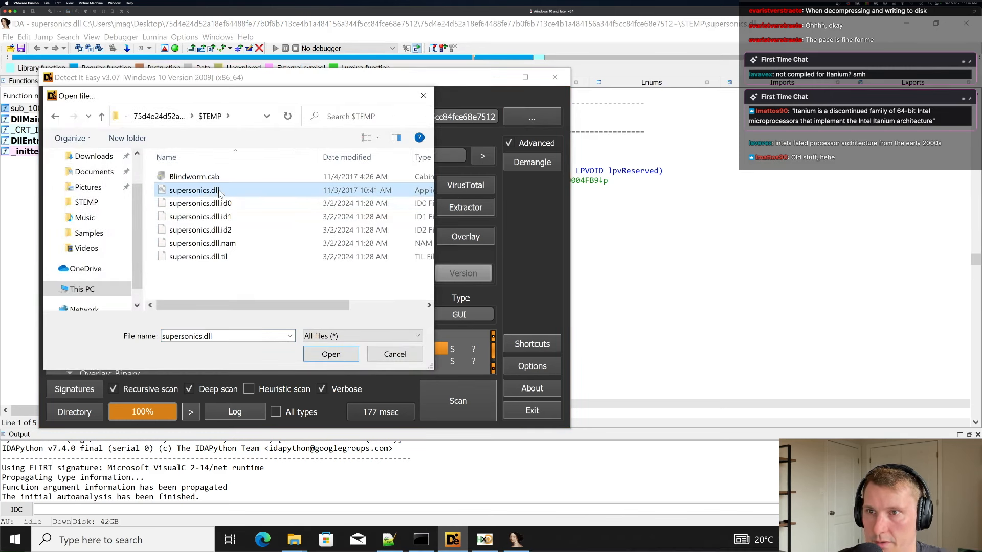
{"action": "left_click", "coordinate": [331, 354]}
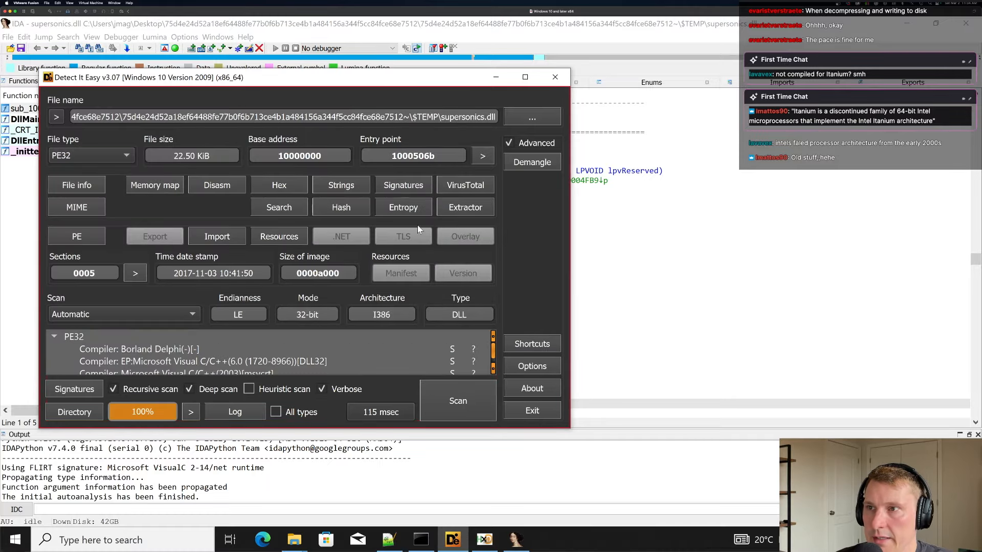
{"action": "left_click_drag", "start_coordinate": [811, 105], "coordinate": [603, 110]}
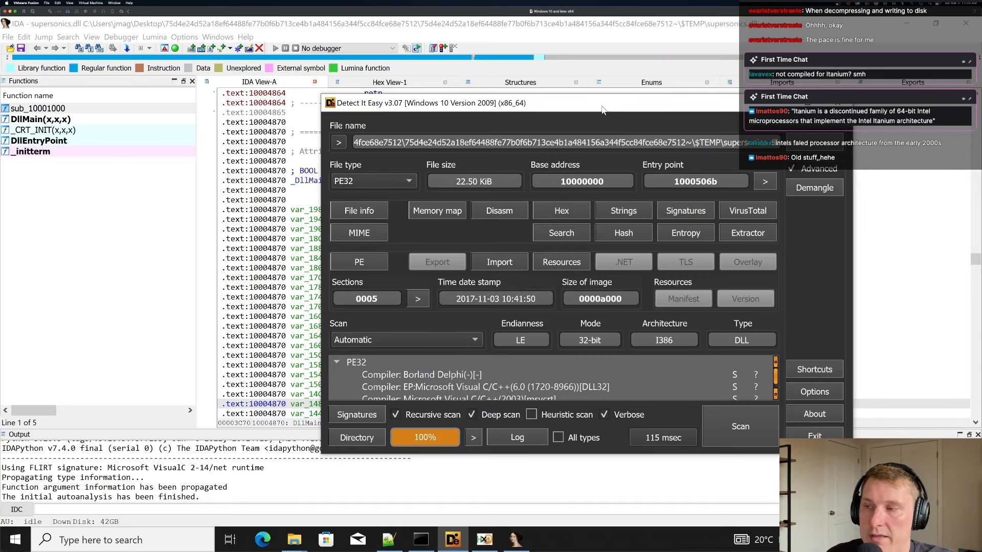
{"action": "left_click_drag", "start_coordinate": [570, 107], "coordinate": [628, 152]}
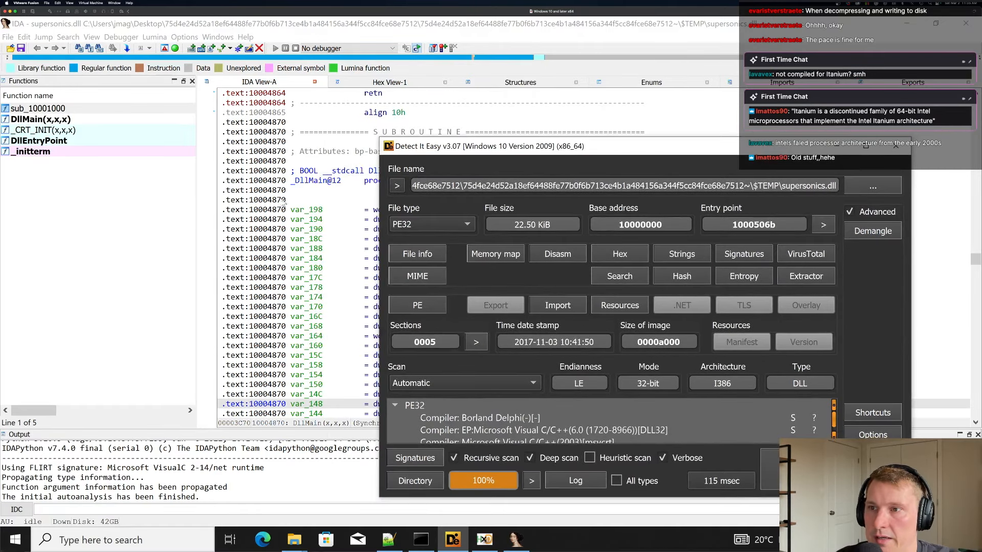
Review DllMain's listing in IDA from its declaration at 10004870 through the stack variables to the first instructions.
{"action": "left_click", "coordinate": [332, 181]}
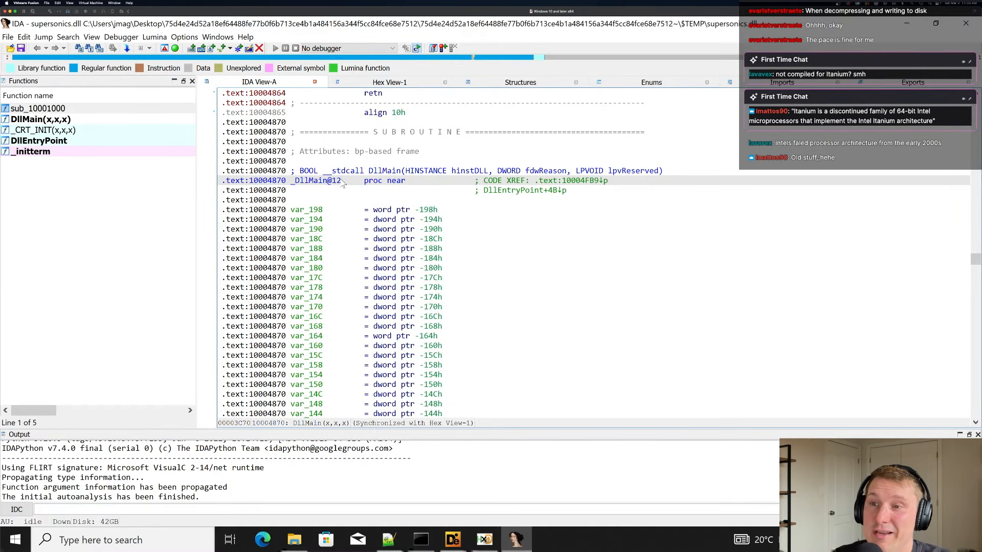
{"action": "scroll", "coordinate": [535, 285], "scroll_direction": "down", "scroll_amount": 13}
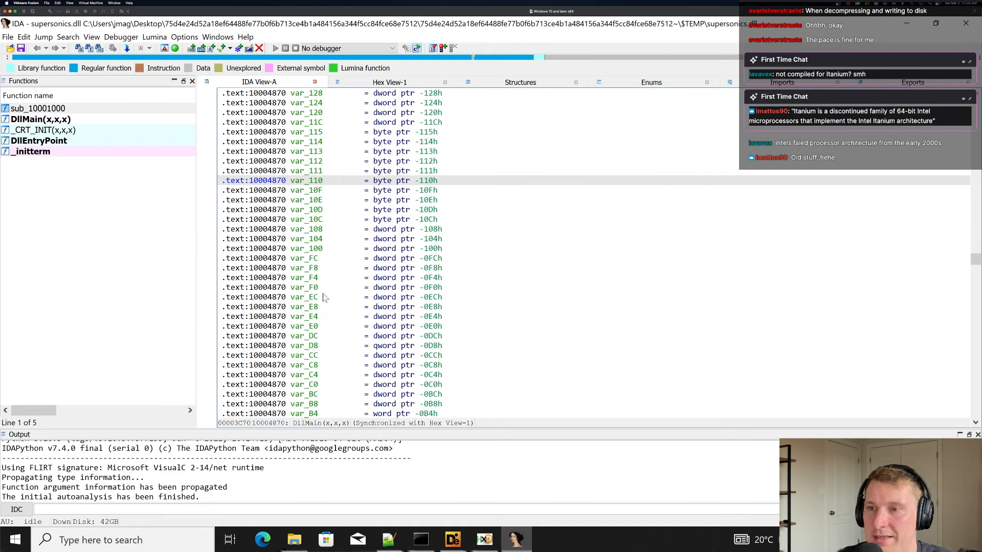
{"action": "left_click", "coordinate": [285, 239]}
{"action": "scroll", "coordinate": [453, 250], "scroll_direction": "down", "scroll_amount": 16}
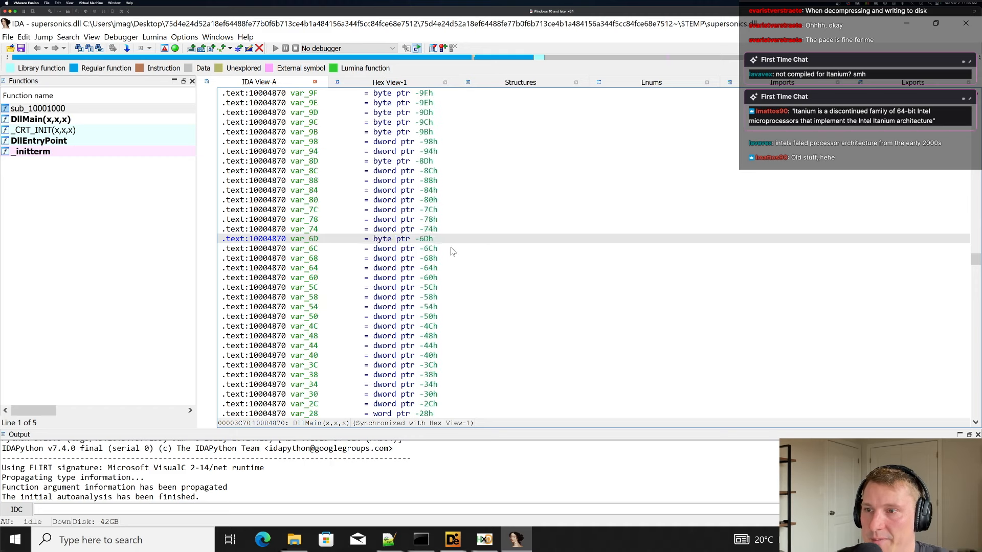
{"action": "left_click", "coordinate": [113, 543]}
{"action": "type", "text": "x64dbg"}
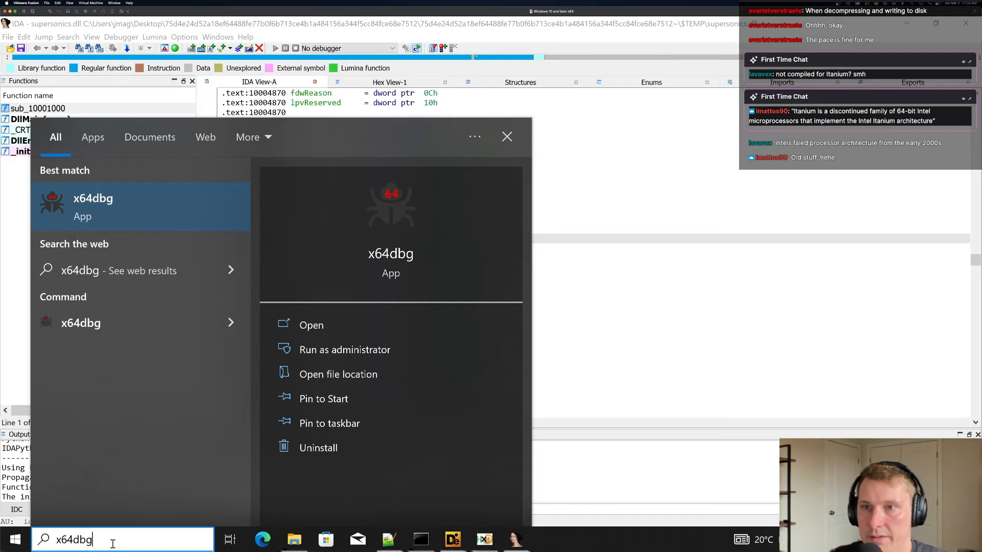
{"action": "key", "text": "Return"}
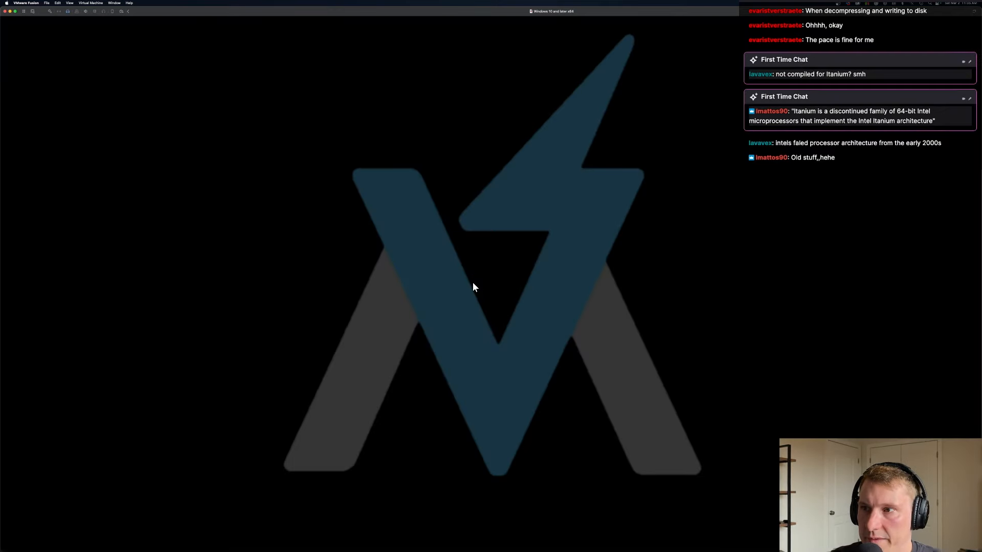
{"action": "left_click", "coordinate": [441, 372]}
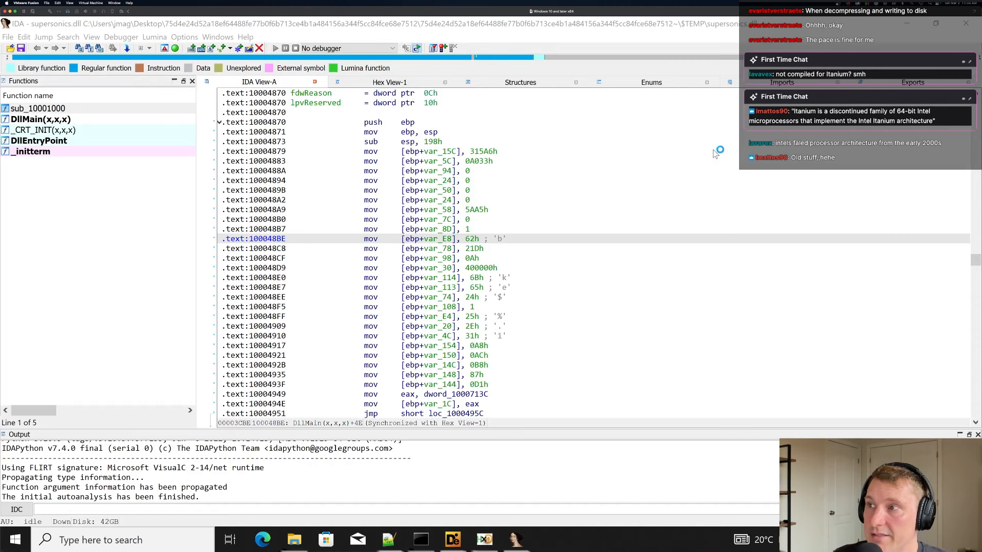
{"action": "left_click", "coordinate": [965, 23]}
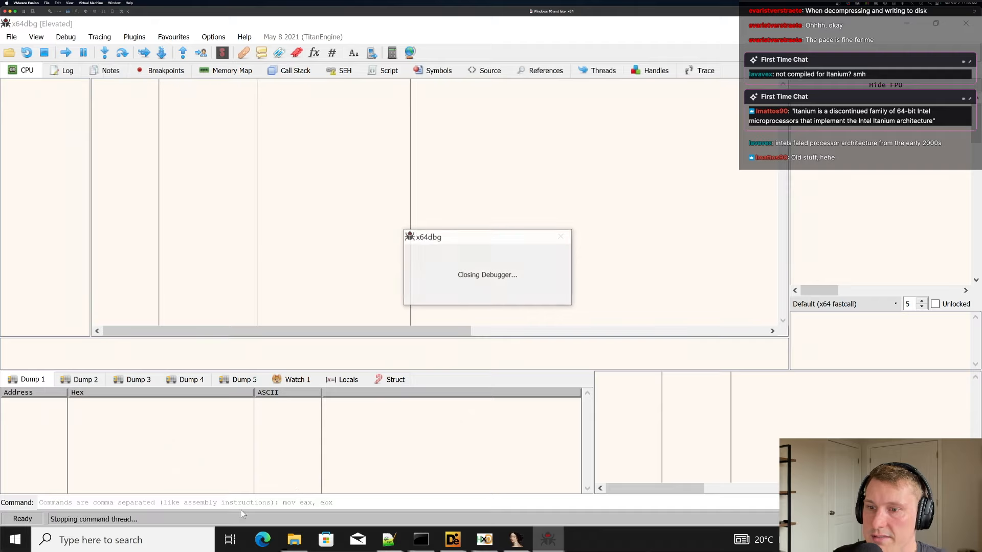
Launch the 32-bit debugger x32dbg with elevated rights.
{"action": "left_click", "coordinate": [123, 540]}
{"action": "type", "text": "x32dbg"}
{"action": "key", "text": "Return"}
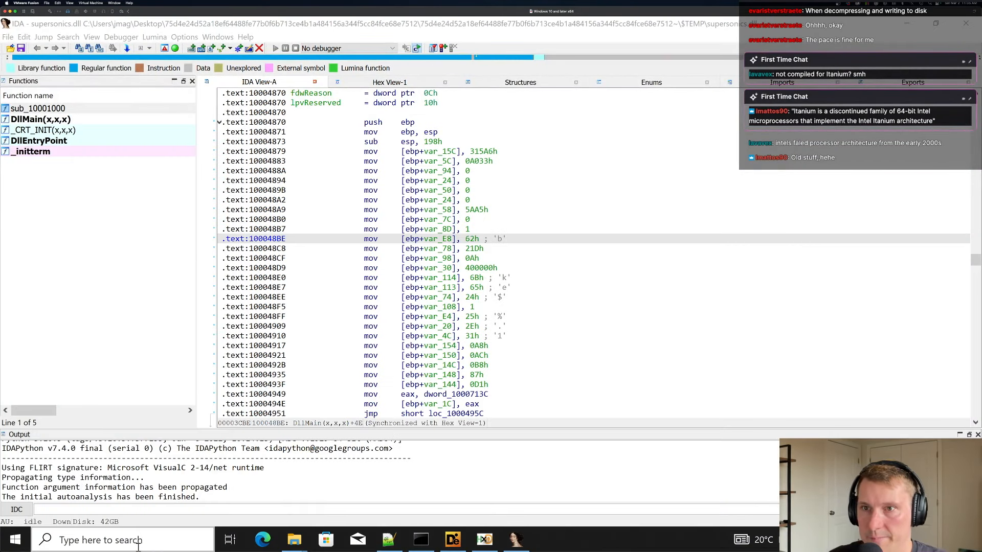
{"action": "left_click", "coordinate": [445, 377]}
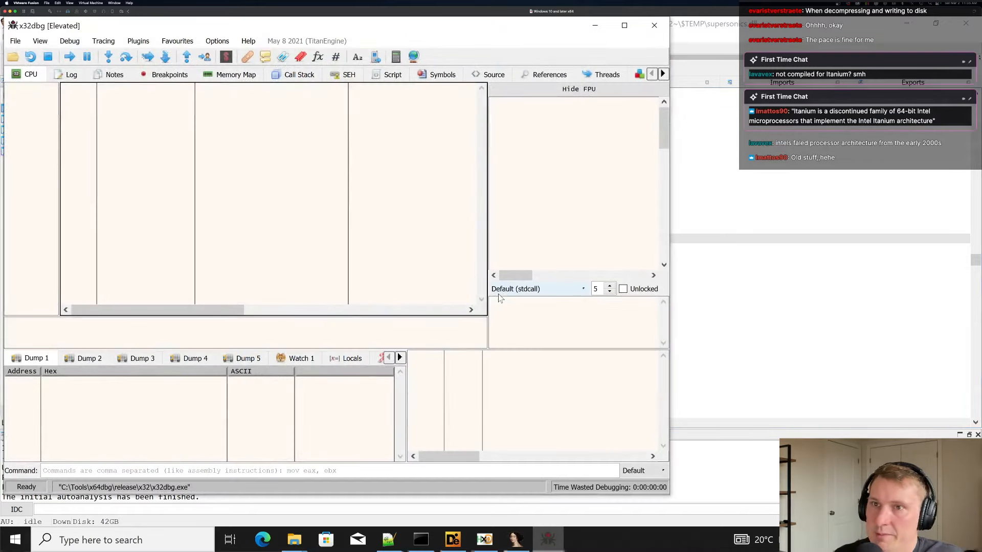
Open supersonics.dll for debugging from the $TEMP folder inside the sample's extracted folder on the Desktop.
{"action": "left_click", "coordinate": [13, 56]}
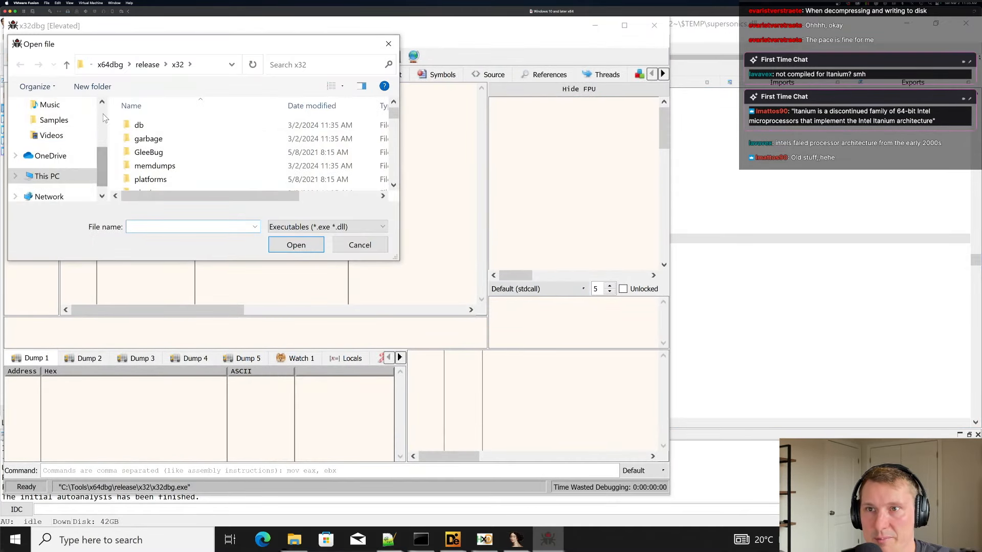
{"action": "scroll", "coordinate": [51, 148], "scroll_direction": "up", "scroll_amount": 5}
{"action": "left_click", "coordinate": [54, 130]}
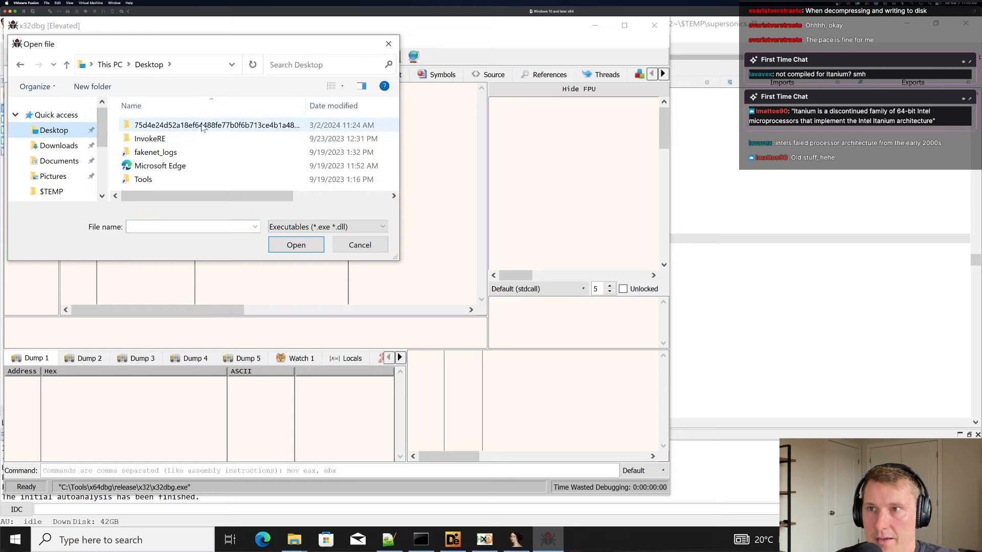
{"action": "double_click", "coordinate": [205, 125]}
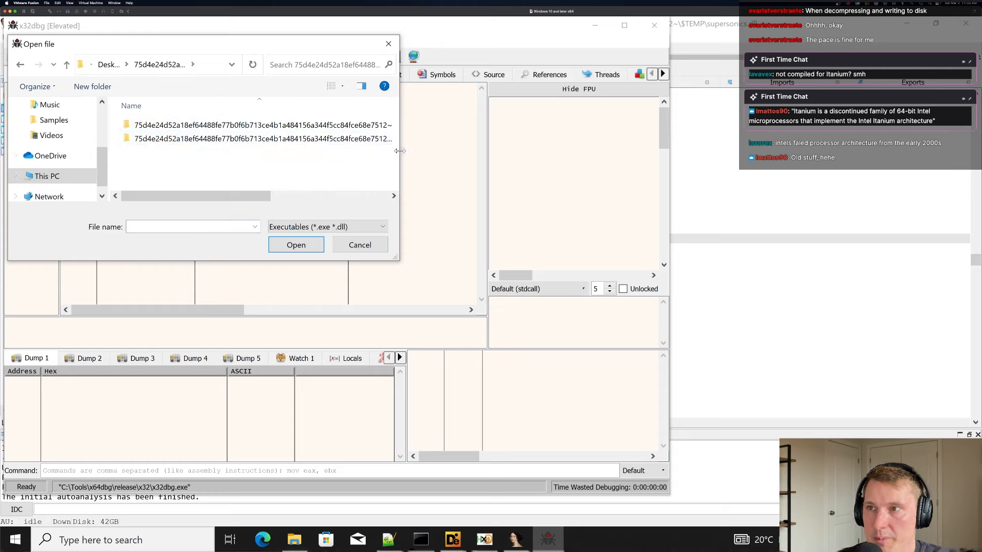
{"action": "left_click_drag", "start_coordinate": [401, 155], "coordinate": [612, 154]}
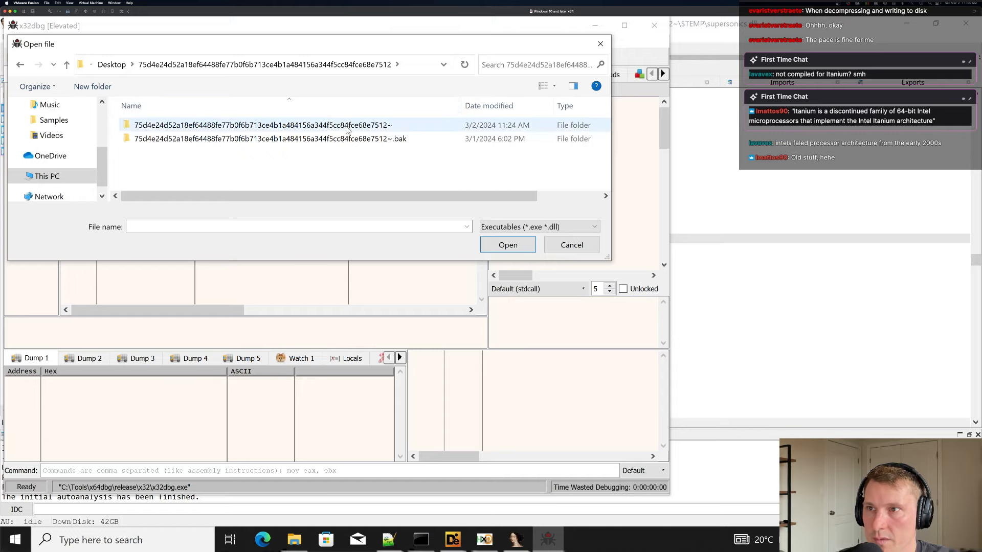
{"action": "double_click", "coordinate": [263, 126]}
{"action": "mouse_move", "coordinate": [266, 144]}
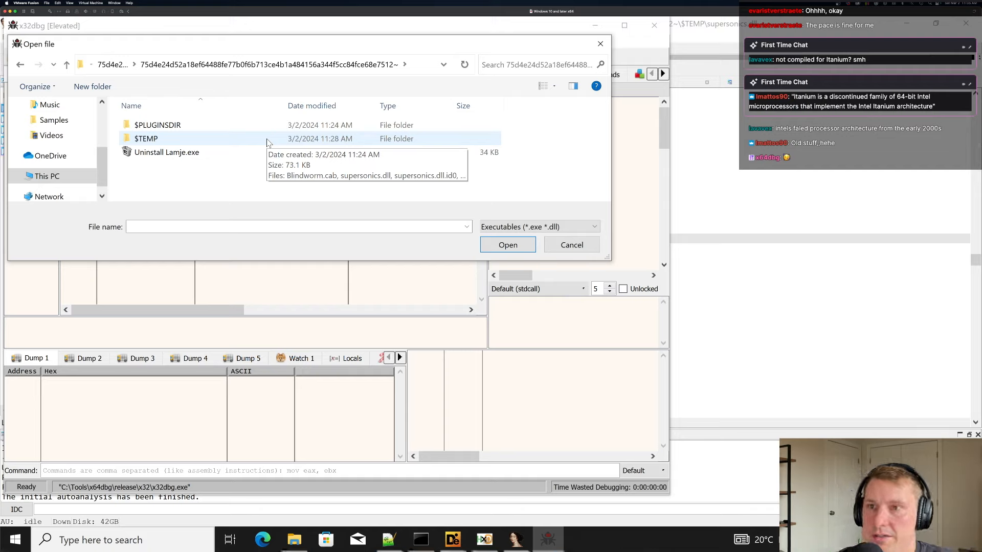
{"action": "double_click", "coordinate": [267, 139]}
{"action": "left_click", "coordinate": [269, 125]}
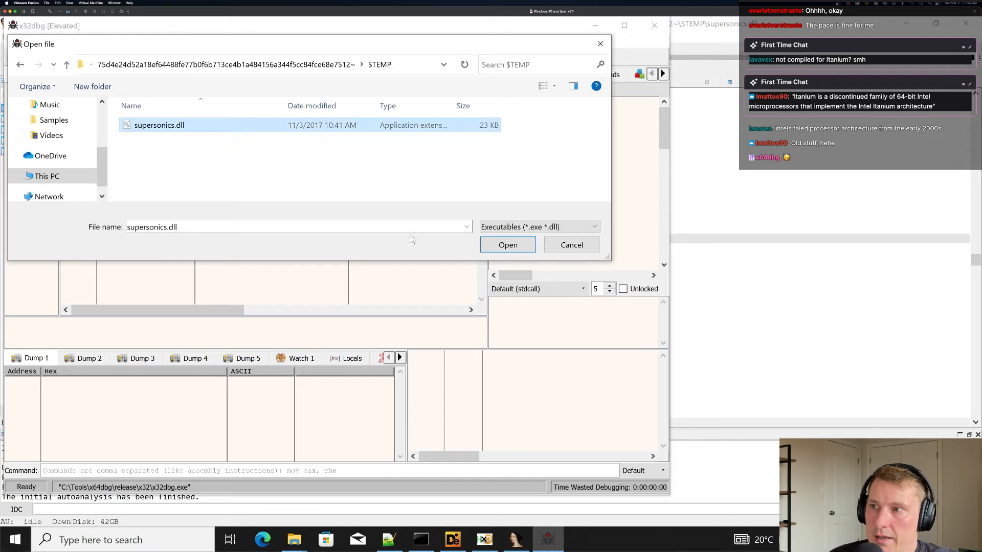
{"action": "left_click", "coordinate": [499, 247]}
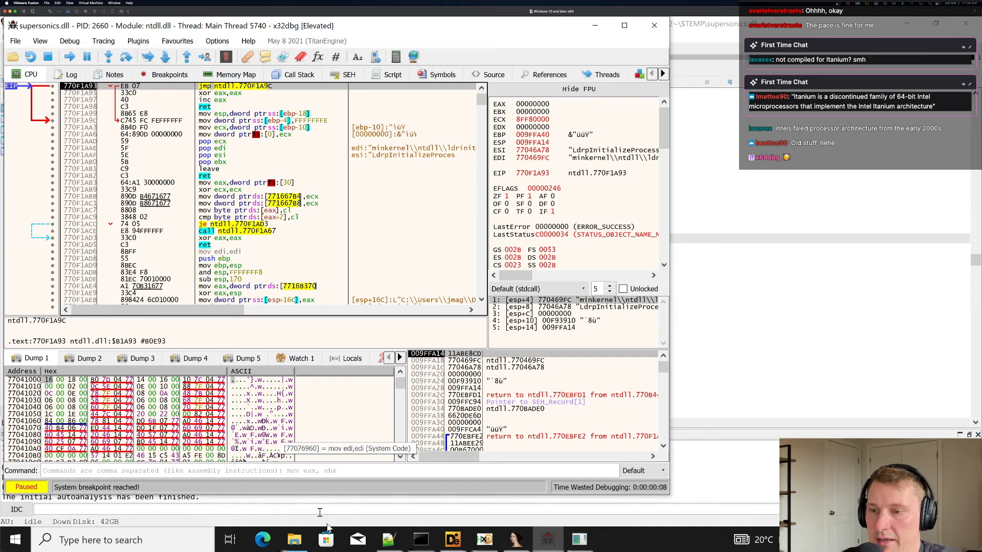
Examine the extracted $TEMP folder in File Explorer for DLLLoader32_8C1E.exe and supersonics.dll.
{"action": "left_click", "coordinate": [296, 543]}
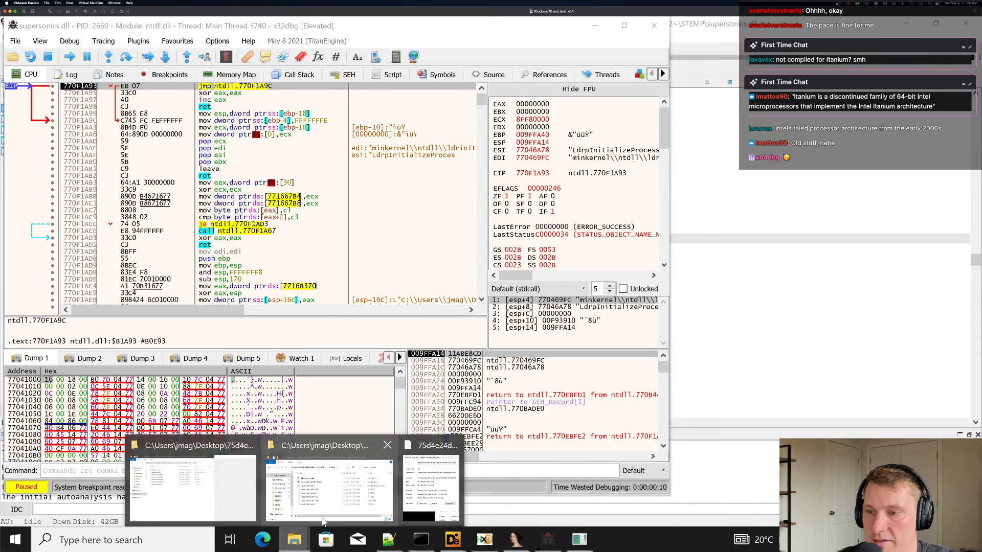
{"action": "left_click", "coordinate": [345, 514]}
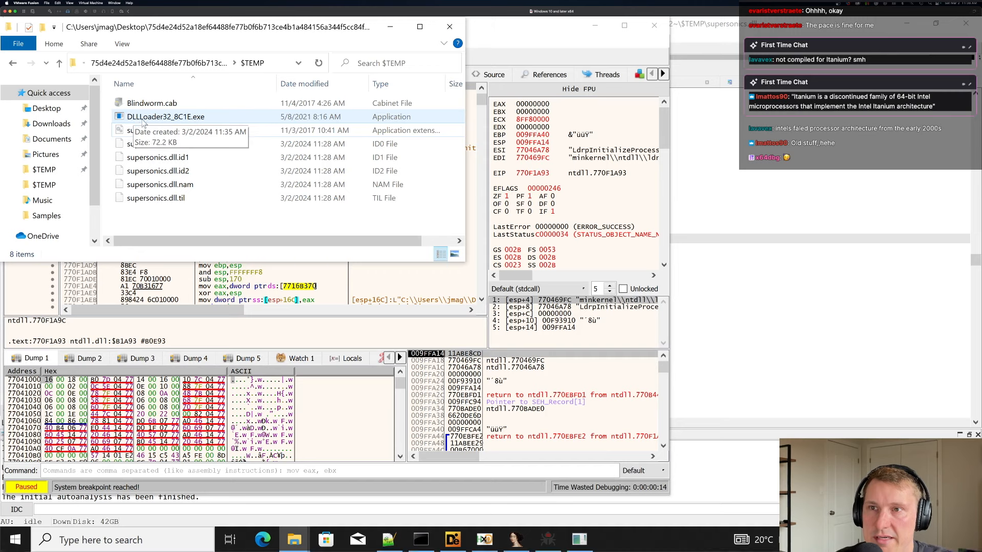
{"action": "left_click", "coordinate": [170, 120]}
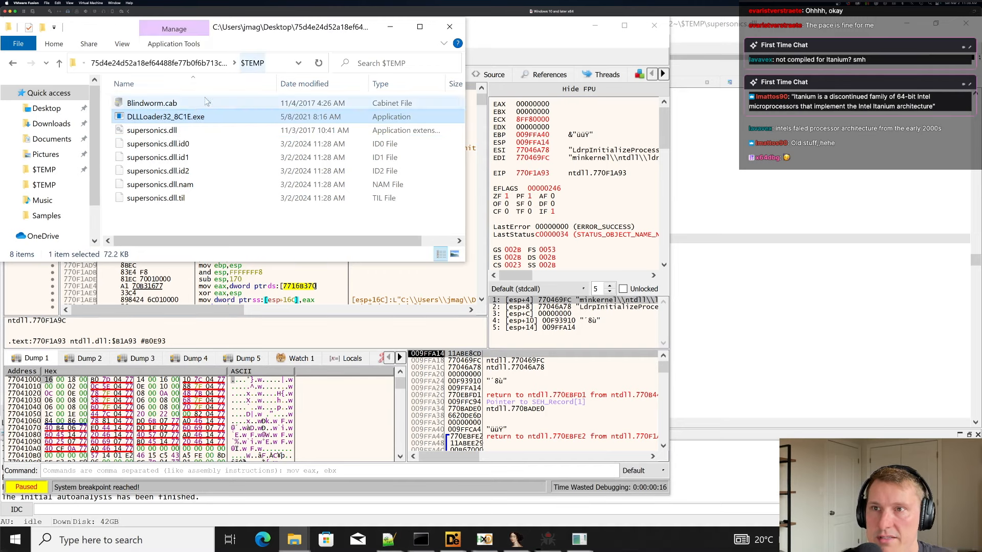
{"action": "left_click", "coordinate": [177, 131]}
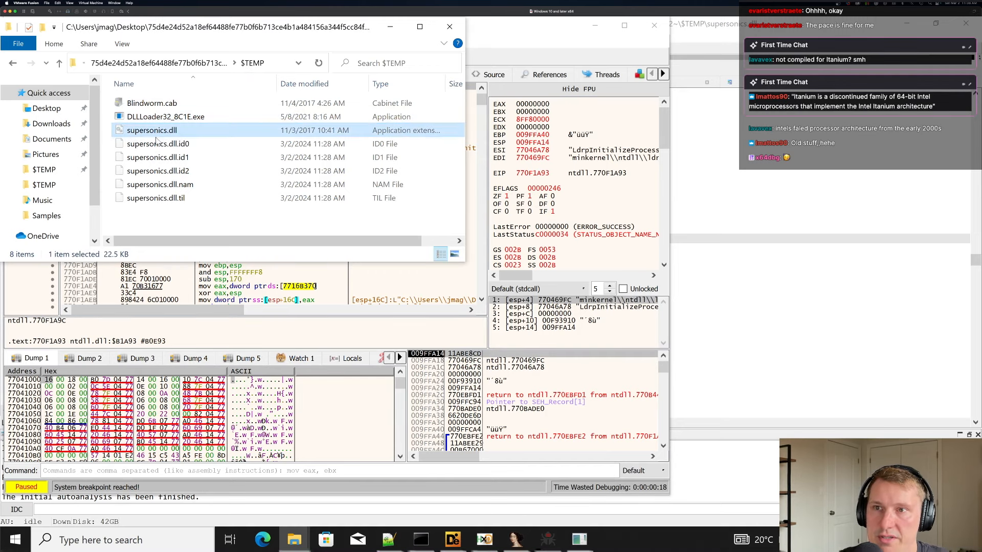
Return to x32dbg and run the process from the system breakpoint to the entry point of supersonics.dll.
{"action": "left_click", "coordinate": [215, 280]}
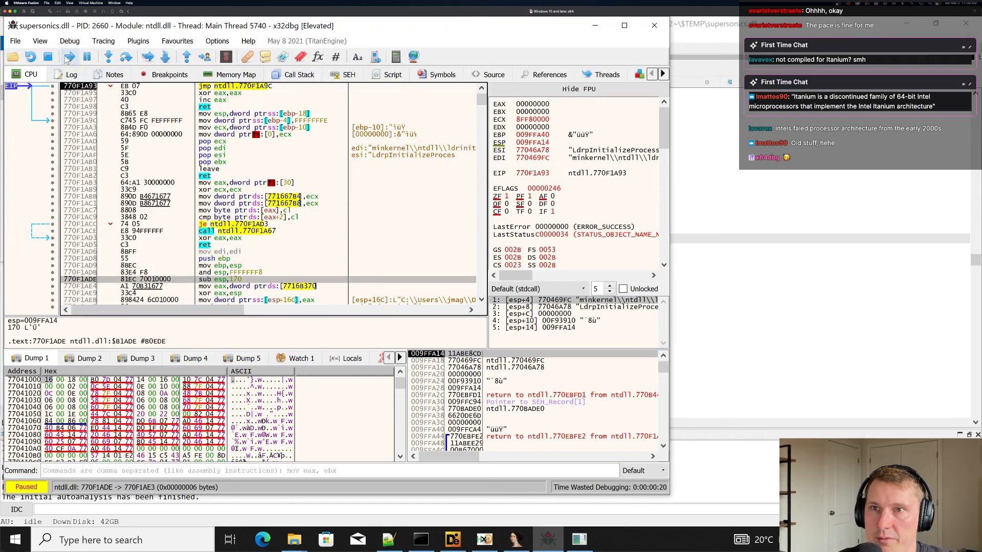
{"action": "left_click", "coordinate": [70, 60]}
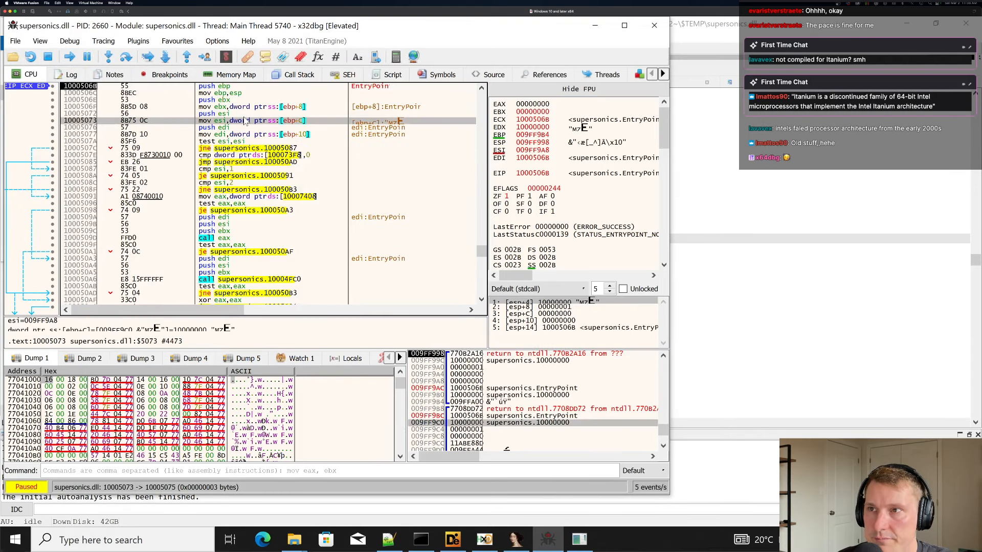
Place the x32dbg window and the IDA window with supersonics.dll side by side, each on one half of the screen.
{"action": "scroll", "coordinate": [225, 122], "scroll_direction": "up", "scroll_amount": 2}
{"action": "left_click", "coordinate": [138, 147]}
{"action": "scroll", "coordinate": [195, 138], "scroll_direction": "down", "scroll_amount": 3}
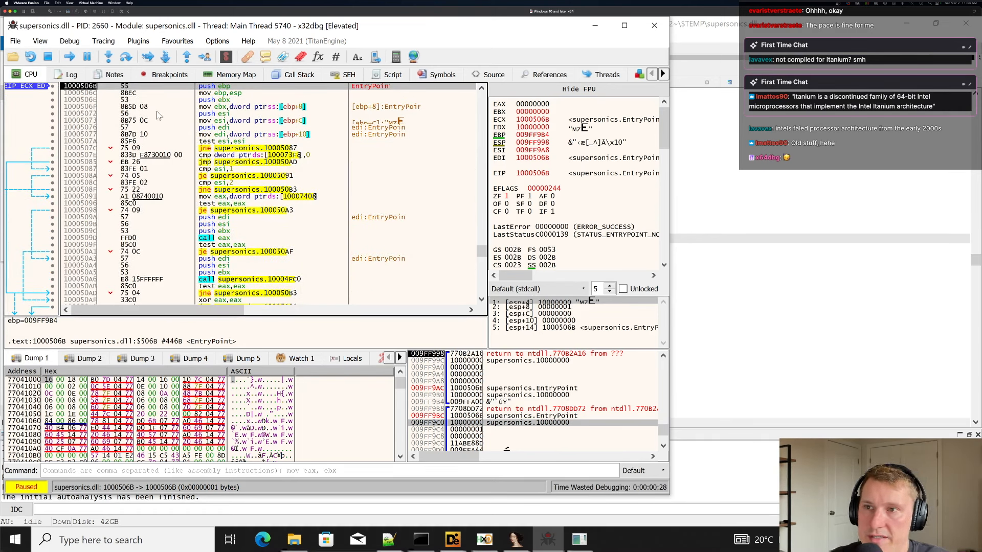
{"action": "left_click_drag", "start_coordinate": [59, 154], "coordinate": [159, 151]}
{"action": "left_click_drag", "start_coordinate": [137, 25], "coordinate": [981, 52]}
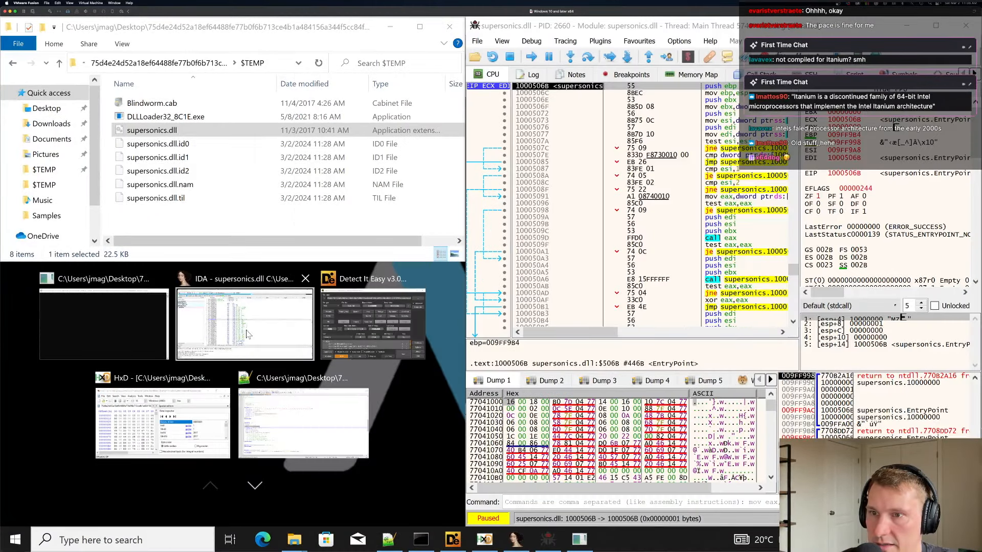
{"action": "left_click", "coordinate": [248, 332]}
{"action": "left_click_drag", "start_coordinate": [344, 267], "coordinate": [0, 217]}
Go to the DllEntryPoint function of supersonics.dll in IDA's disassembly.
{"action": "left_click", "coordinate": [291, 188]}
{"action": "scroll", "coordinate": [290, 192], "scroll_direction": "up", "scroll_amount": 1}
{"action": "scroll", "coordinate": [659, 122], "scroll_direction": "up", "scroll_amount": 1}
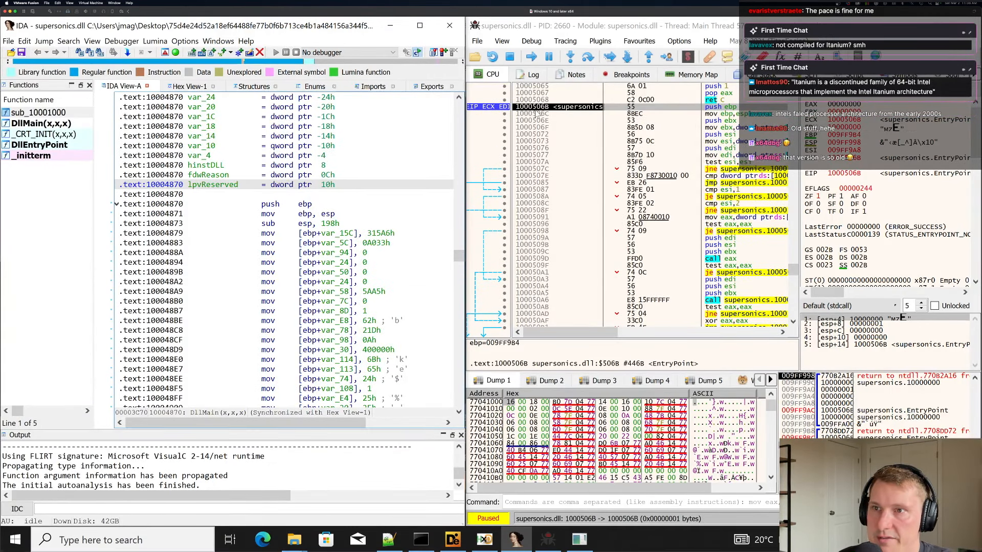
{"action": "left_click", "coordinate": [237, 233]}
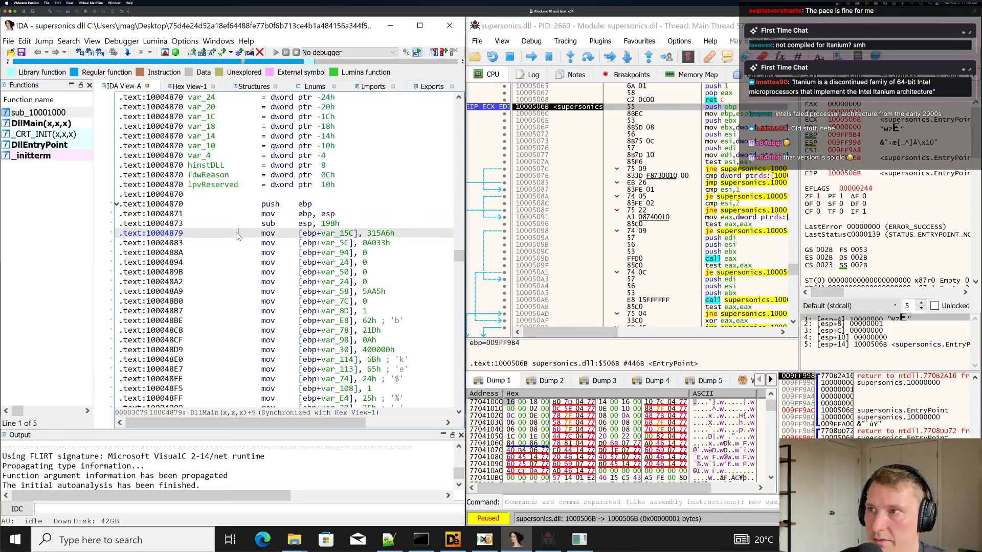
{"action": "double_click", "coordinate": [57, 145]}
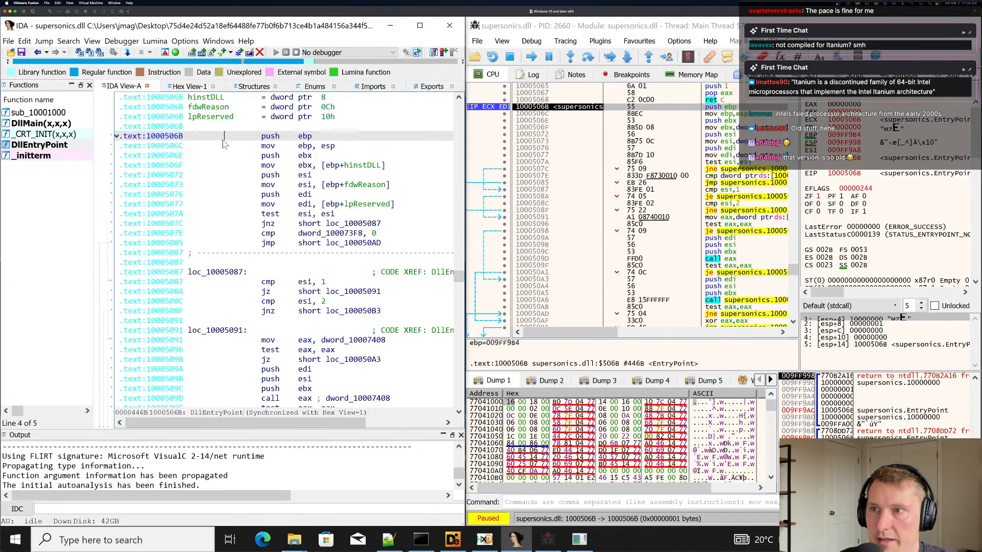
Compare DllEntryPoint's instructions in IDA with the code at the paused entry point in x32dbg.
{"action": "left_click_drag", "start_coordinate": [223, 141], "coordinate": [402, 291]}
{"action": "left_click", "coordinate": [397, 289]}
{"action": "scroll", "coordinate": [358, 241], "scroll_direction": "down", "scroll_amount": 4}
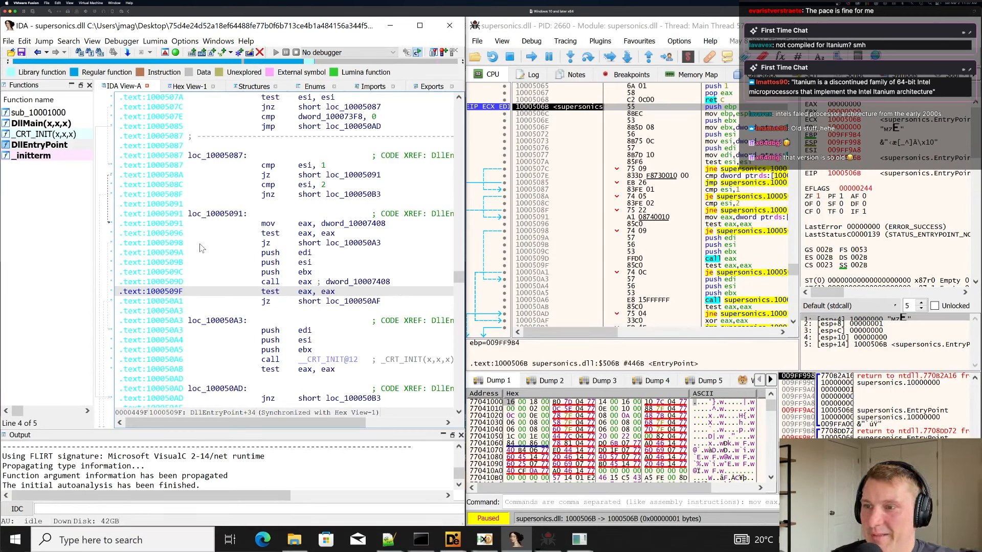
{"action": "left_click", "coordinate": [329, 272]}
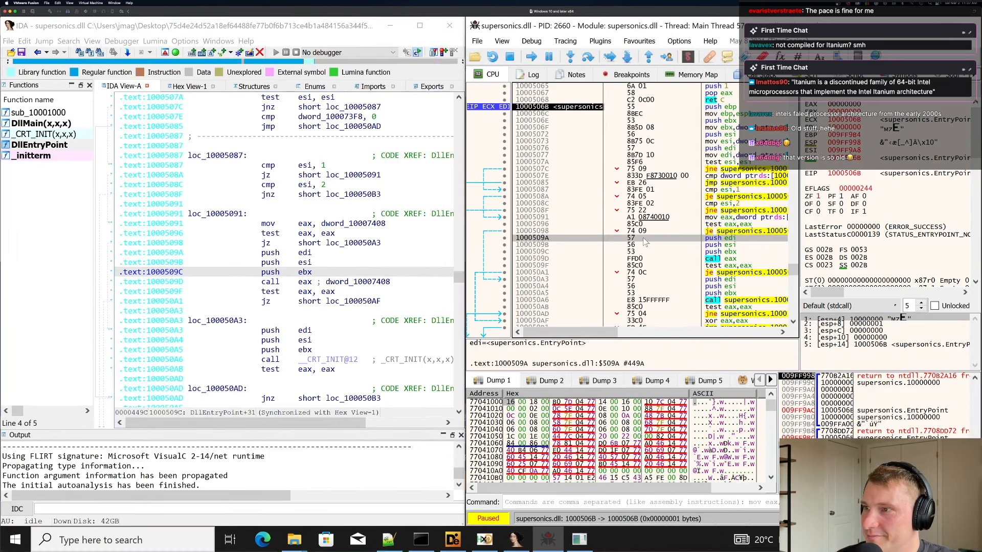
{"action": "left_click", "coordinate": [665, 224]}
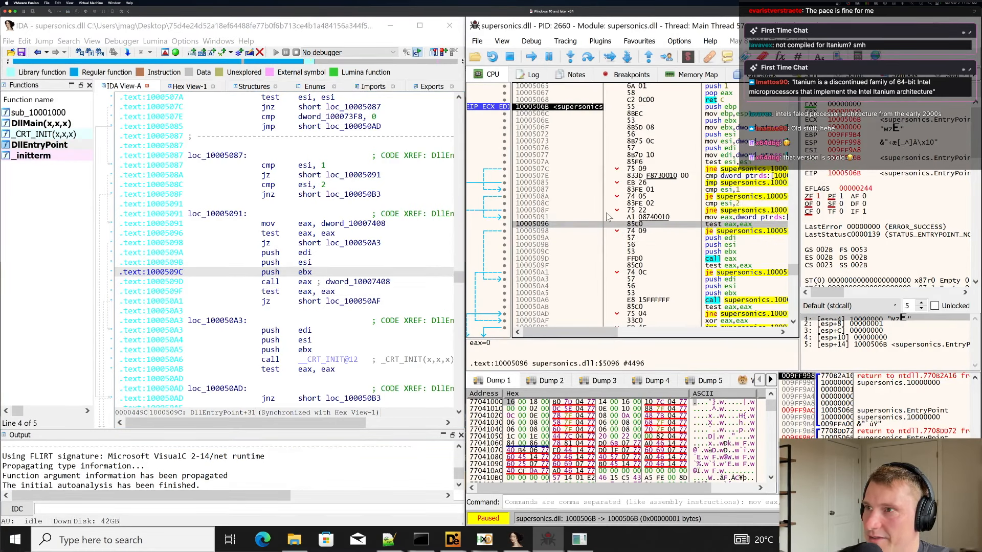
{"action": "left_click", "coordinate": [275, 204]}
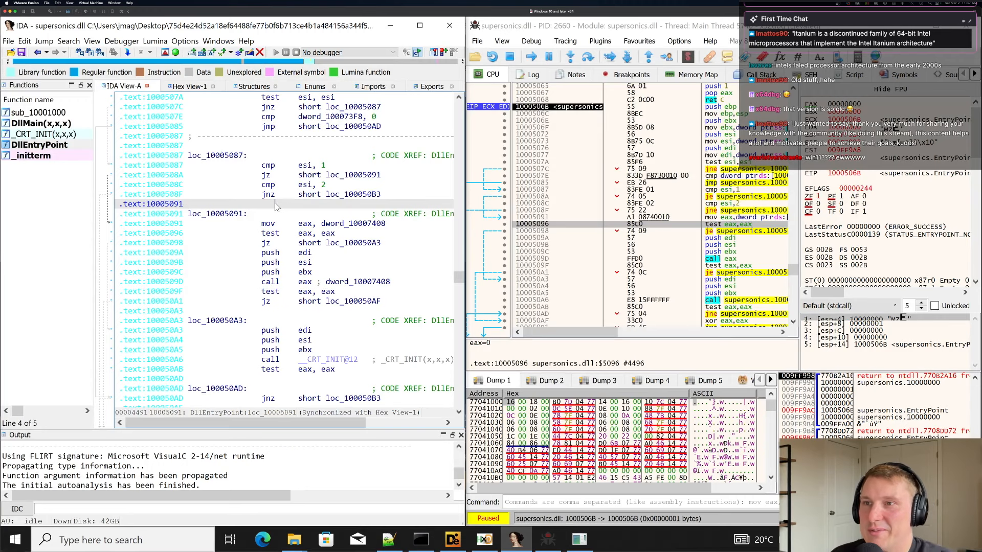
{"action": "left_click", "coordinate": [608, 168]}
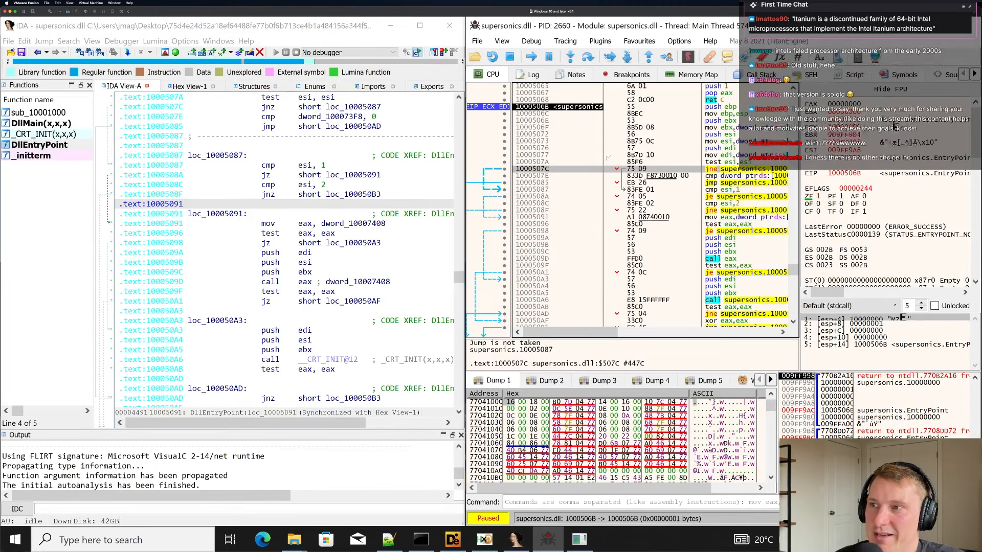
{"action": "left_click", "coordinate": [606, 128]}
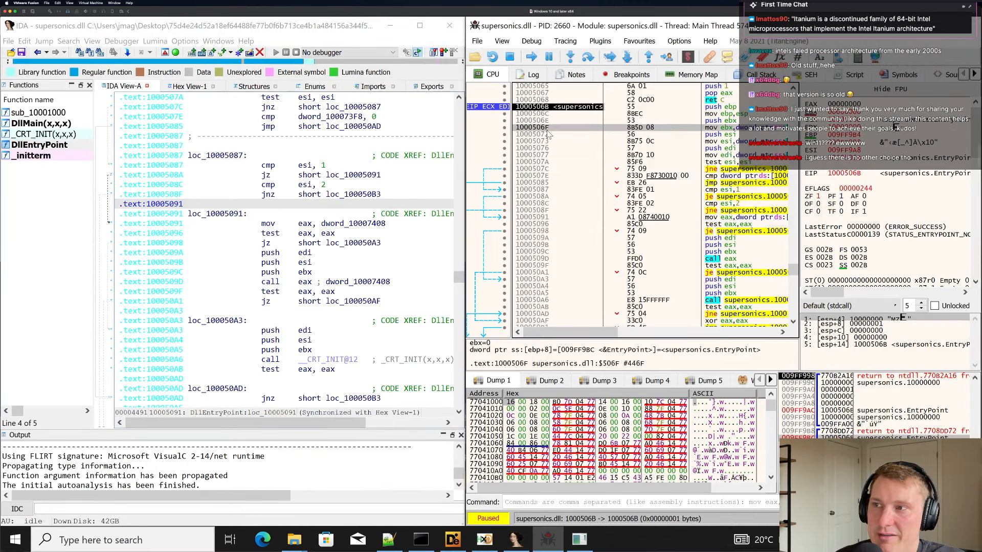
Check the supersonics.dll details in Detect It Easy, and return to IDA with its window maximized.
{"action": "left_click", "coordinate": [484, 540]}
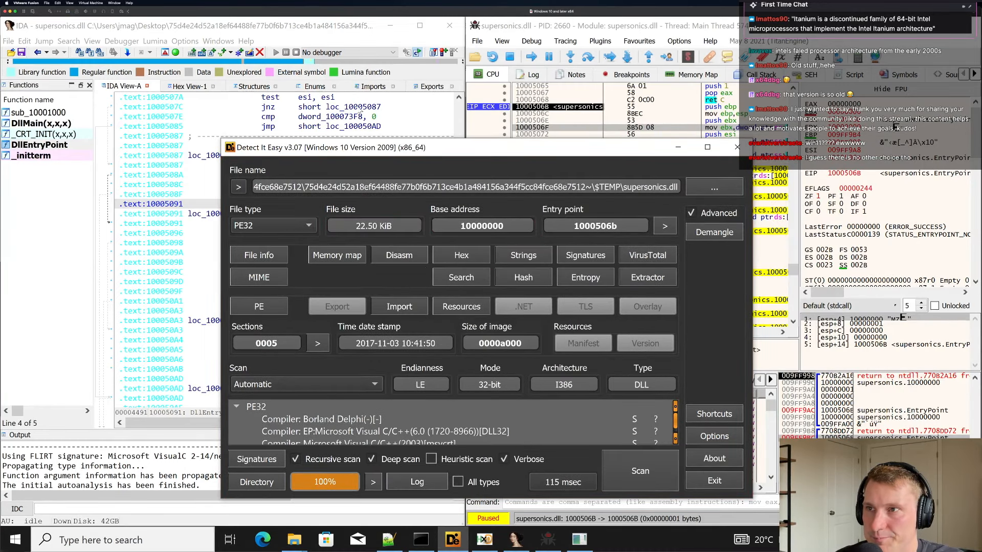
{"action": "left_click", "coordinate": [355, 126]}
{"action": "left_click", "coordinate": [345, 155]}
{"action": "left_click", "coordinate": [420, 26]}
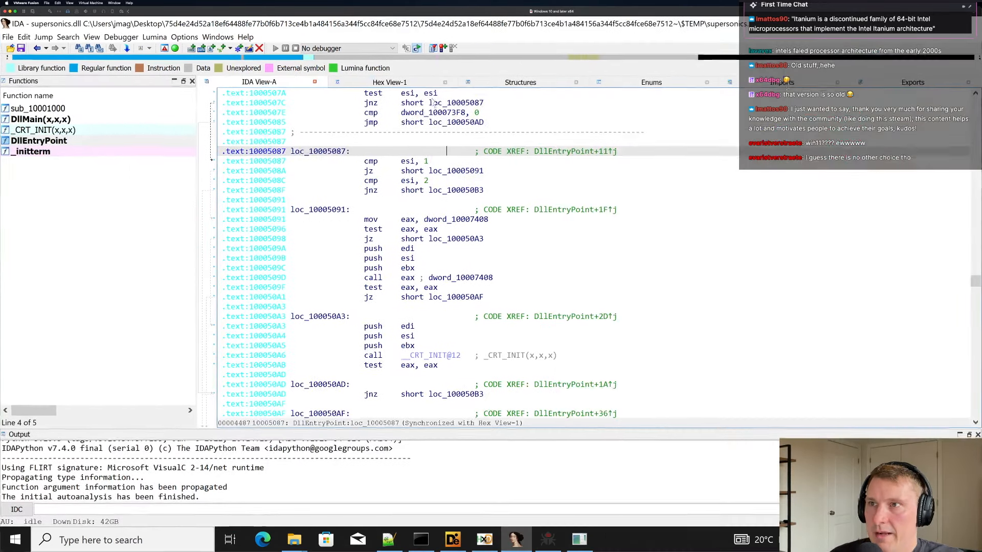
Examine the disassembly around DllEntryPoint, including the DllMain call and the collapsed _CRT_INIT function above it.
{"action": "key", "text": "Down"}
{"action": "key", "text": "Down"}
{"action": "key", "text": "Down"}
{"action": "key", "text": "Down"}
{"action": "key", "text": "Down"}
{"action": "scroll", "coordinate": [543, 151], "scroll_direction": "up", "scroll_amount": 11}
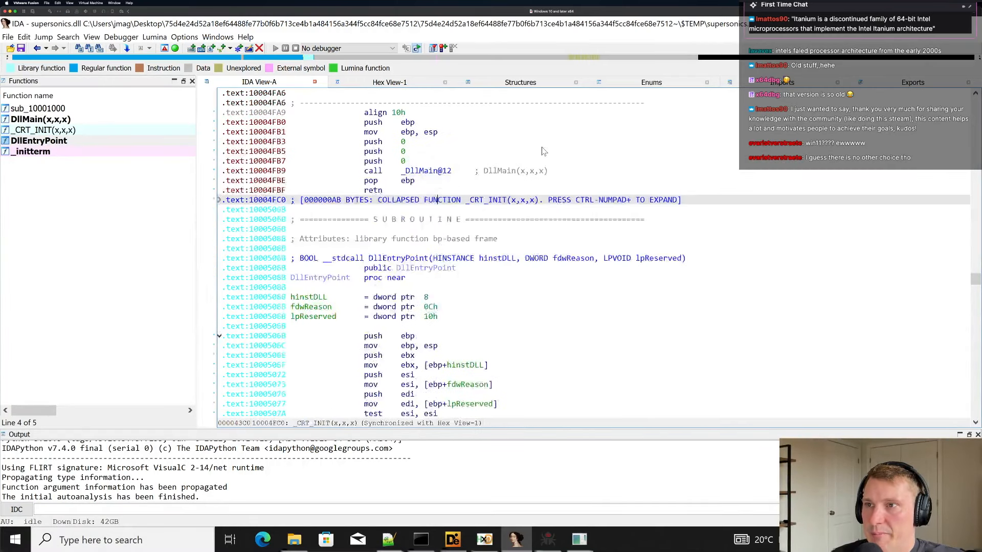
{"action": "scroll", "coordinate": [543, 151], "scroll_direction": "down", "scroll_amount": 6}
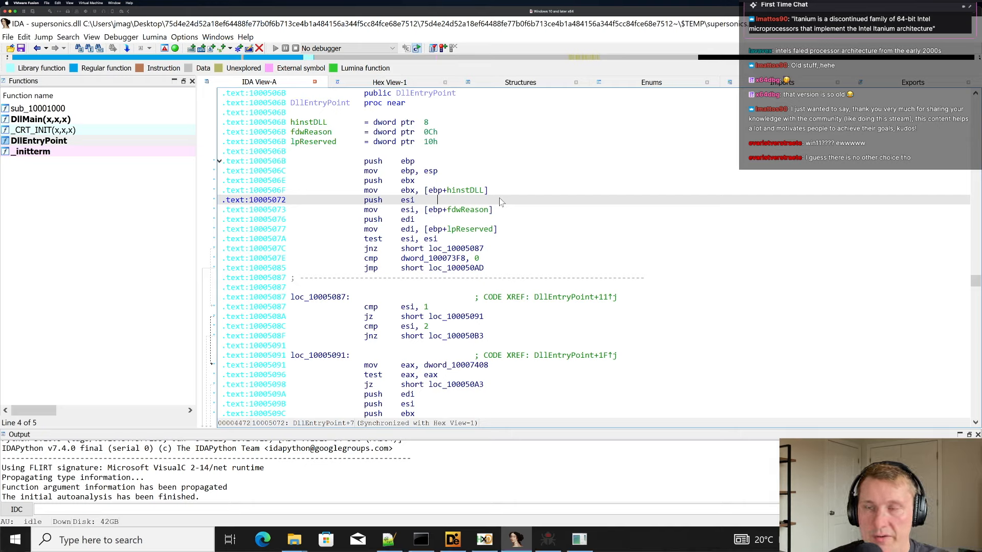
Open the imports list of supersonics.dll in IDA and narrow its Name column.
{"action": "left_click", "coordinate": [753, 86]}
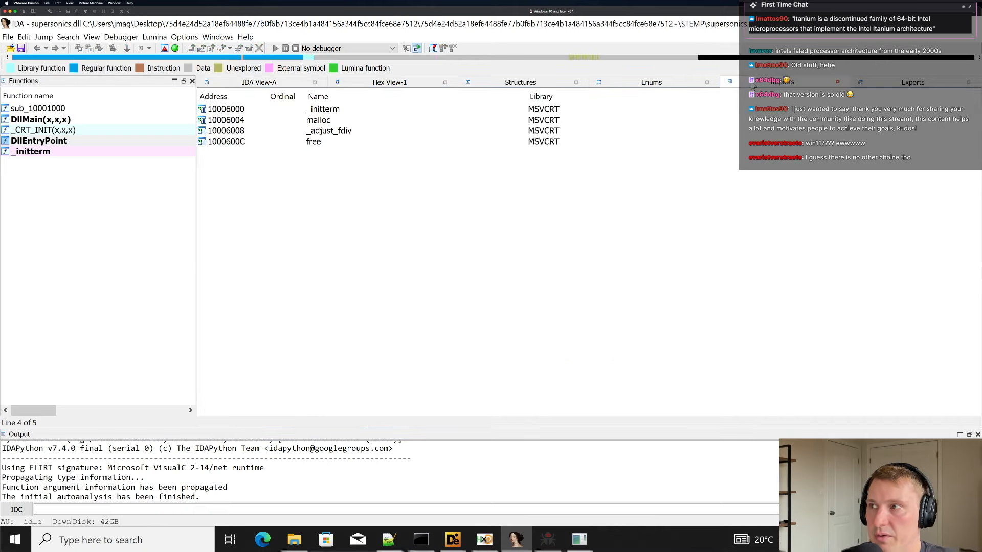
{"action": "left_click", "coordinate": [332, 141]}
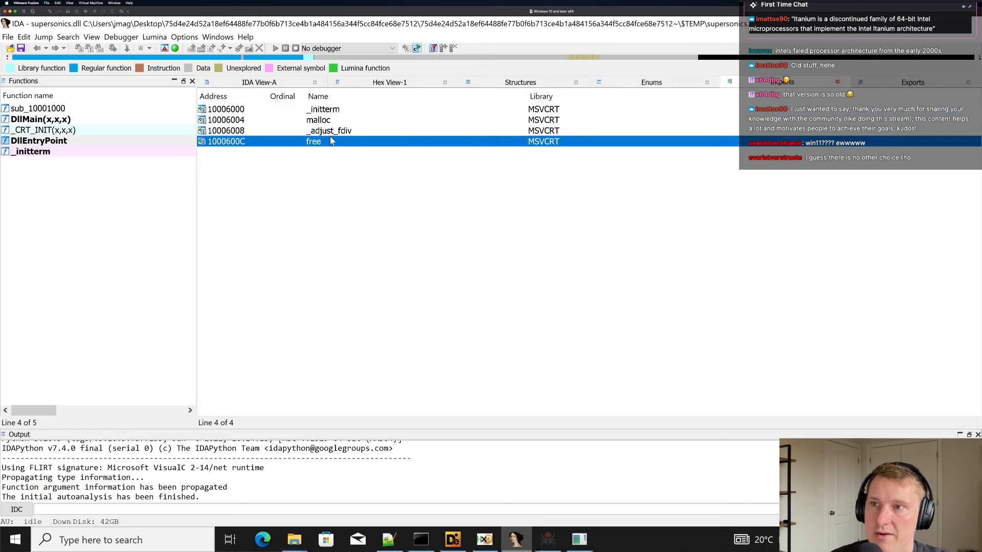
{"action": "left_click", "coordinate": [333, 110]}
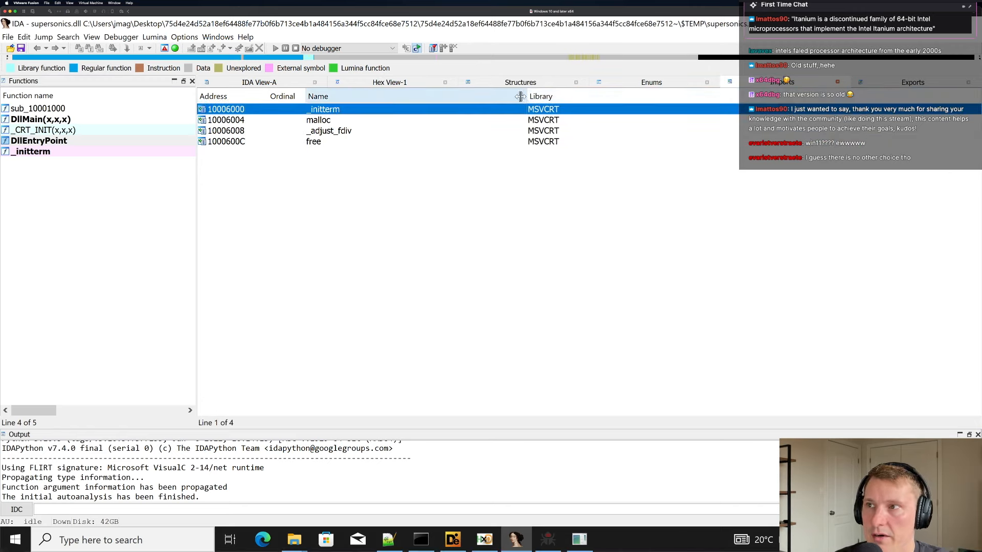
{"action": "left_click_drag", "start_coordinate": [526, 97], "coordinate": [438, 96]}
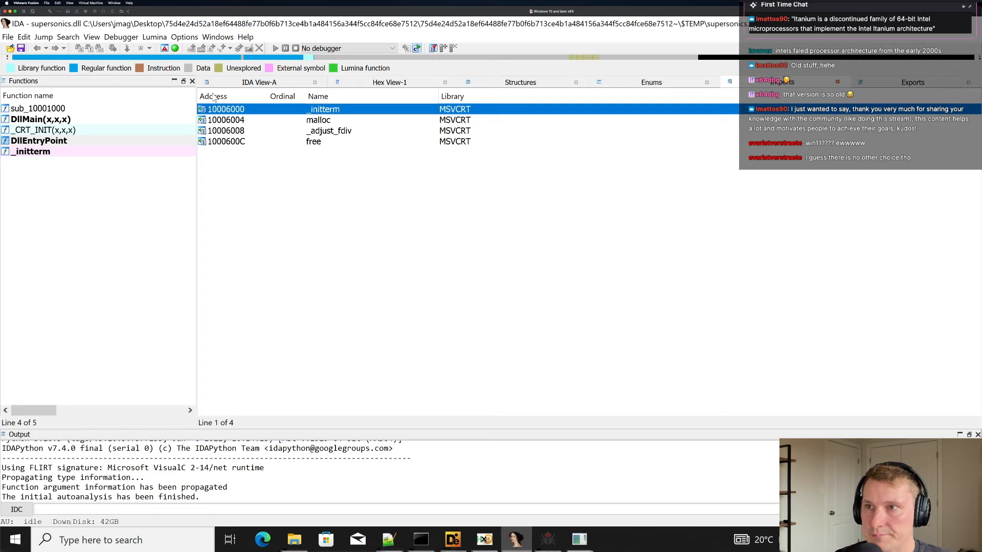
Review the imported MSVCRT functions of supersonics.dll one by one: _initterm, malloc, _adjust_fdiv and free.
{"action": "left_click", "coordinate": [362, 129]}
{"action": "key", "text": "Up"}
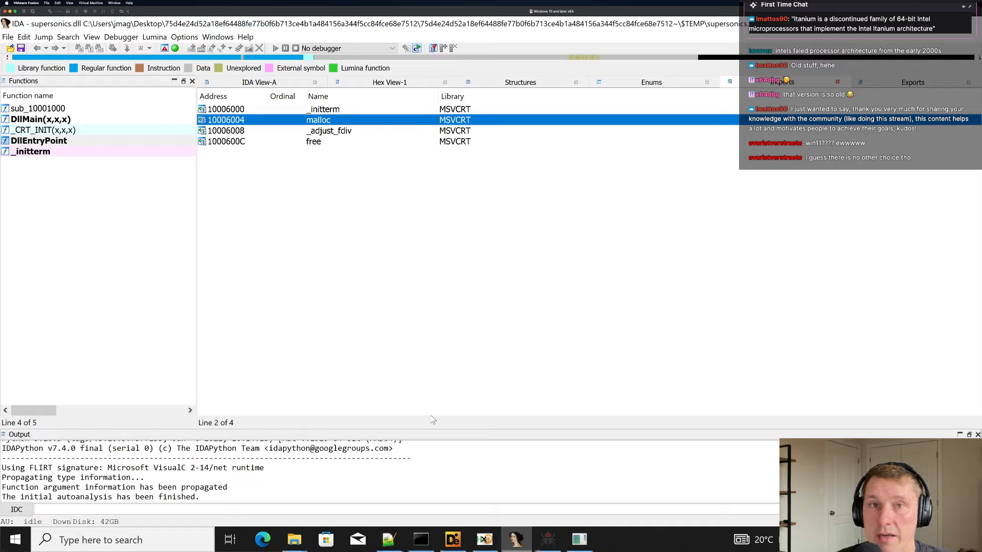
{"action": "left_click", "coordinate": [324, 110]}
{"action": "left_click", "coordinate": [325, 142]}
{"action": "left_click", "coordinate": [342, 112]}
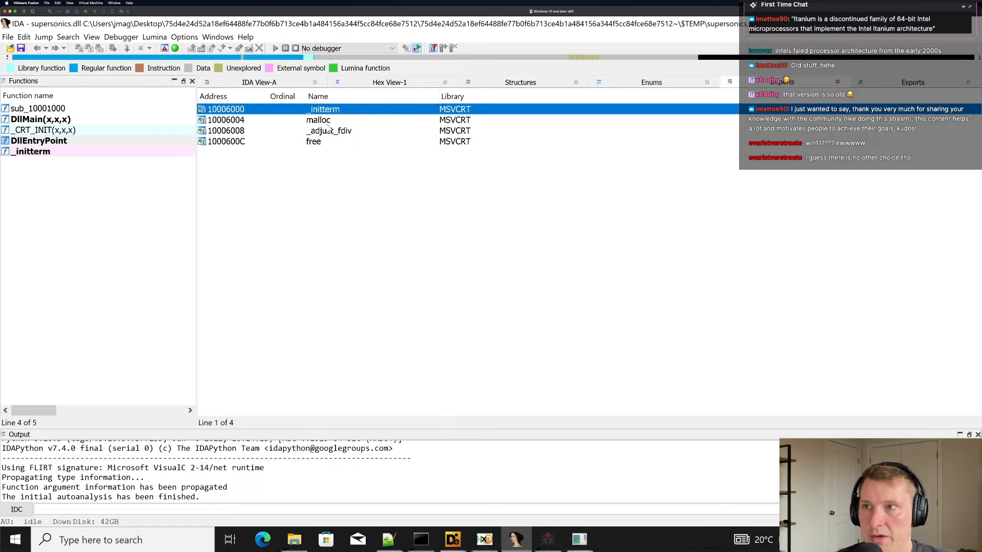
{"action": "left_click", "coordinate": [327, 122]}
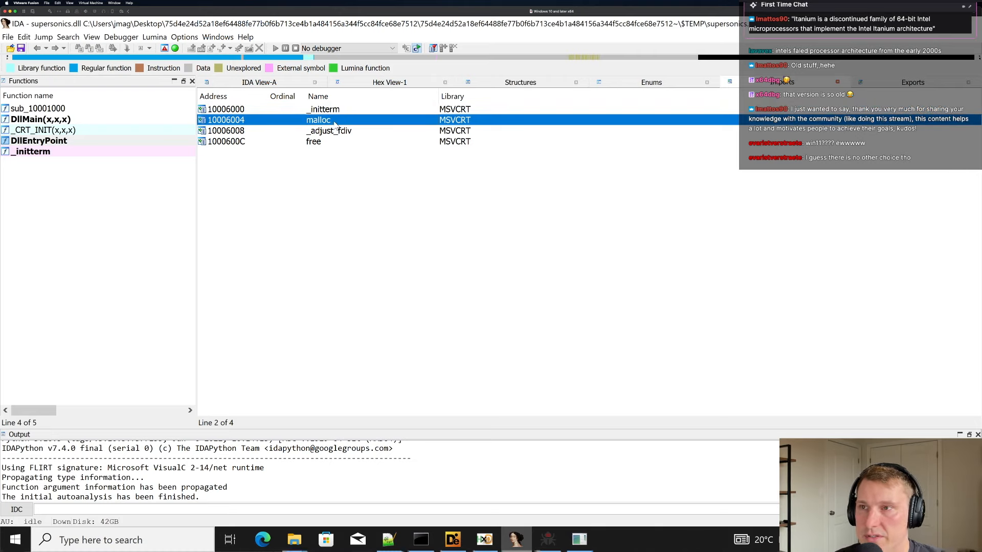
{"action": "left_click", "coordinate": [308, 143]}
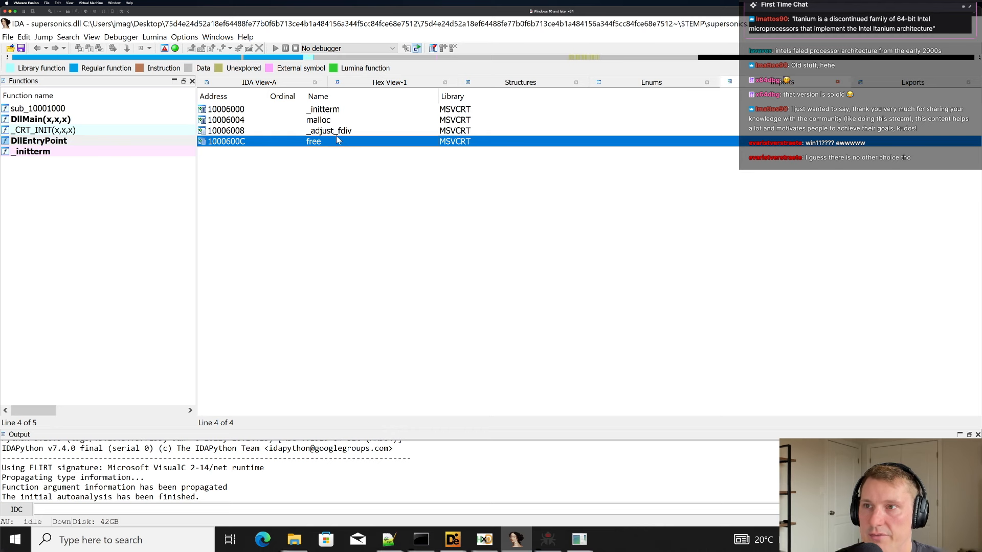
{"action": "left_click", "coordinate": [337, 133]}
{"action": "left_click", "coordinate": [341, 111]}
{"action": "left_click", "coordinate": [327, 131]}
Return to the disassembly and compare the starts of DllEntryPoint and DllMain, finishing at DllEntryPoint.
{"action": "left_click", "coordinate": [279, 84]}
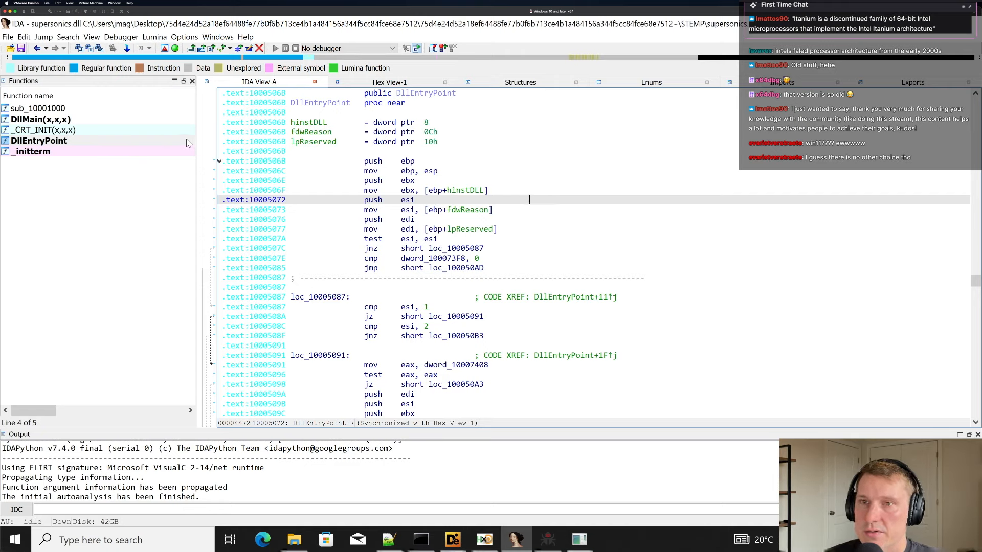
{"action": "left_click", "coordinate": [137, 146]}
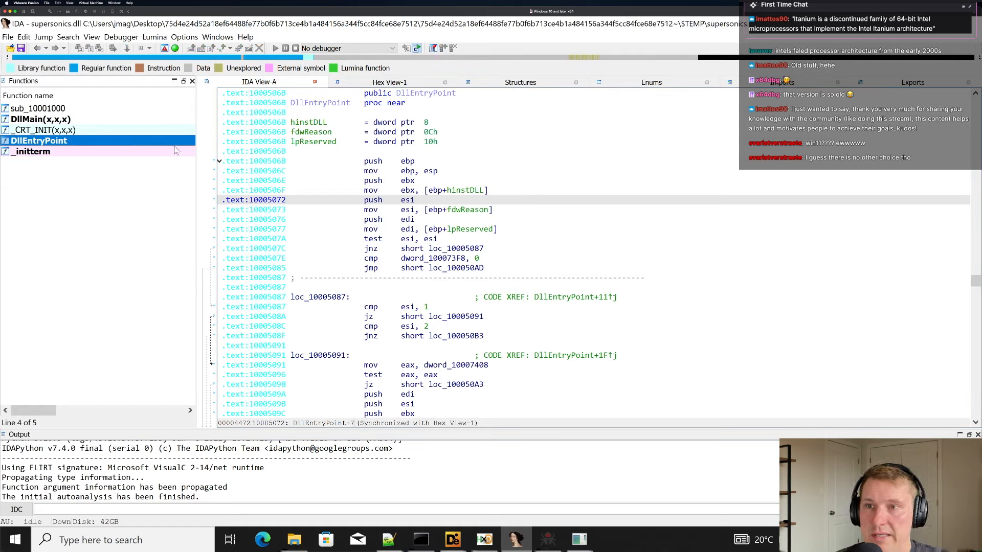
{"action": "double_click", "coordinate": [114, 142]}
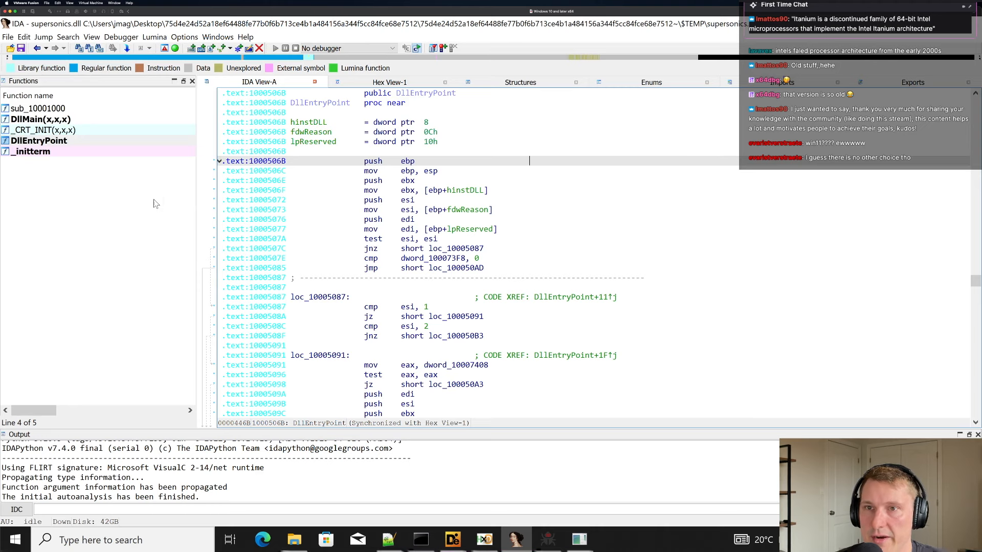
{"action": "left_click", "coordinate": [49, 121]}
{"action": "double_click", "coordinate": [49, 120]}
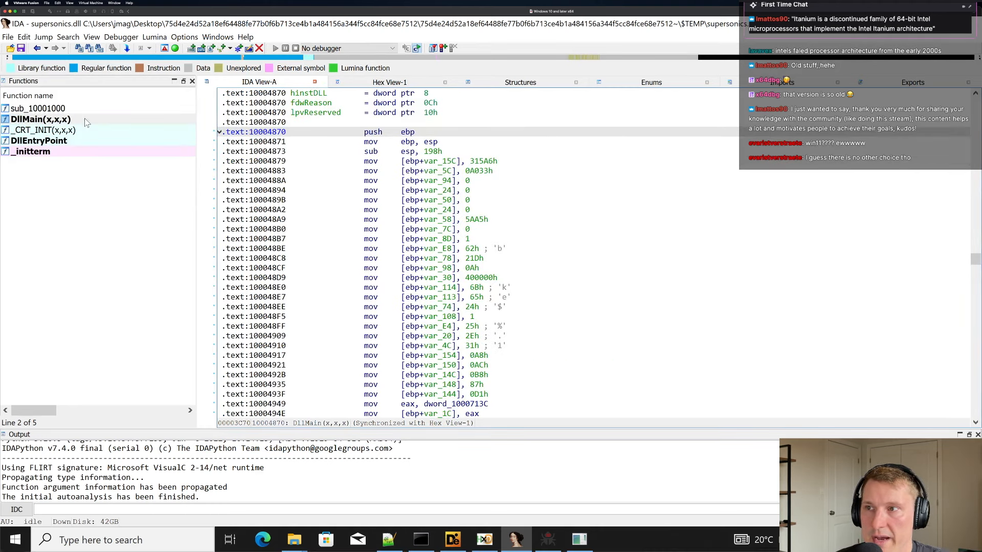
{"action": "left_click", "coordinate": [69, 145]}
{"action": "double_click", "coordinate": [69, 141]}
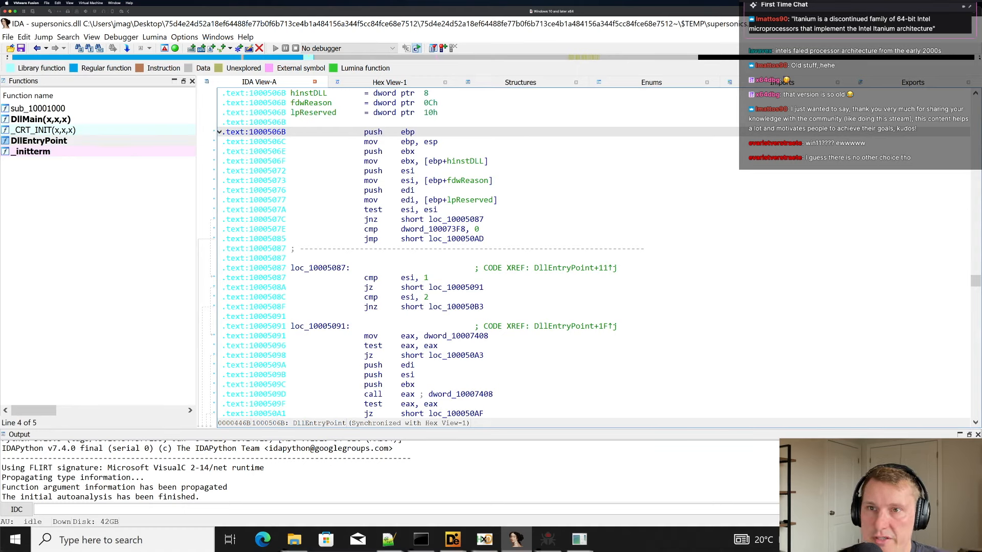
Read through DllEntryPoint down to its call to DllMain under loc_100050B3.
{"action": "left_click", "coordinate": [509, 172]}
{"action": "scroll", "coordinate": [509, 173], "scroll_direction": "down", "scroll_amount": 7}
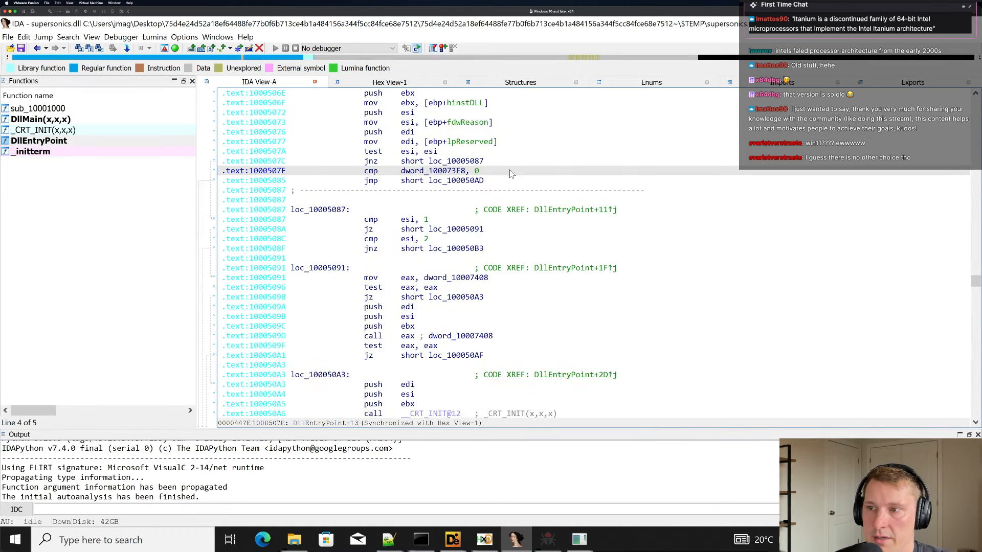
{"action": "scroll", "coordinate": [509, 175], "scroll_direction": "down", "scroll_amount": 6}
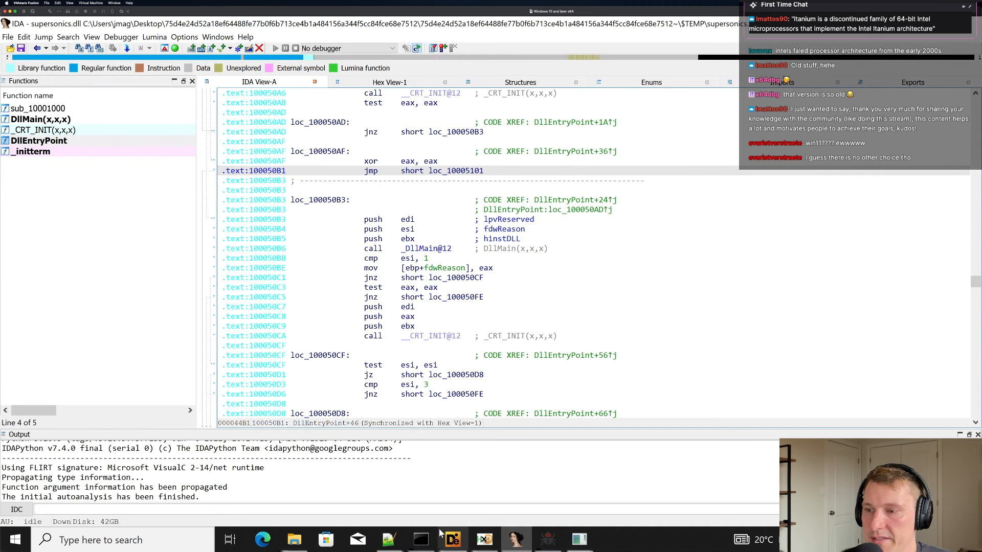
Check the entry point of supersonics.dll in Detect It Easy, and enlarge its window to show the full compiler and linker detection list.
{"action": "left_click", "coordinate": [452, 538]}
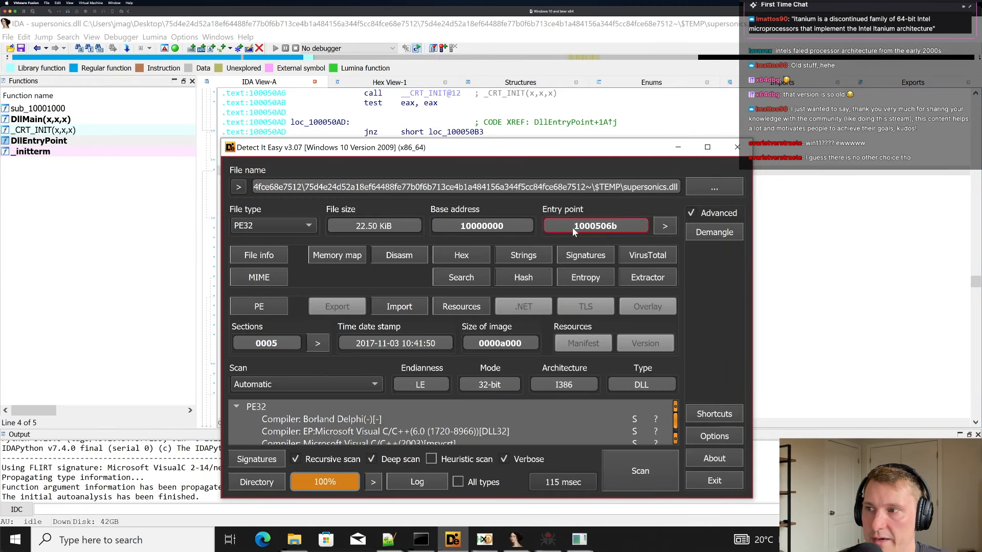
{"action": "left_click", "coordinate": [516, 133]}
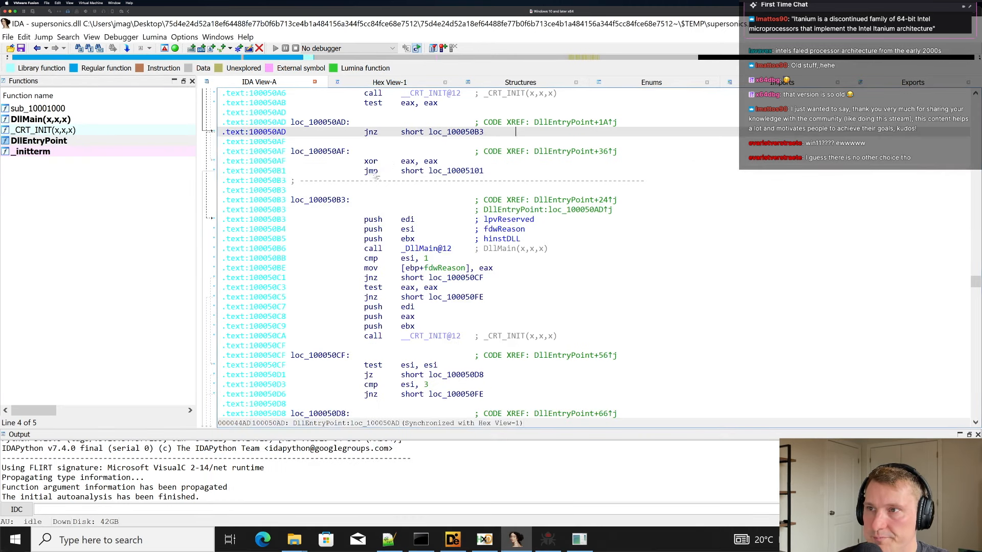
{"action": "left_click", "coordinate": [37, 121]}
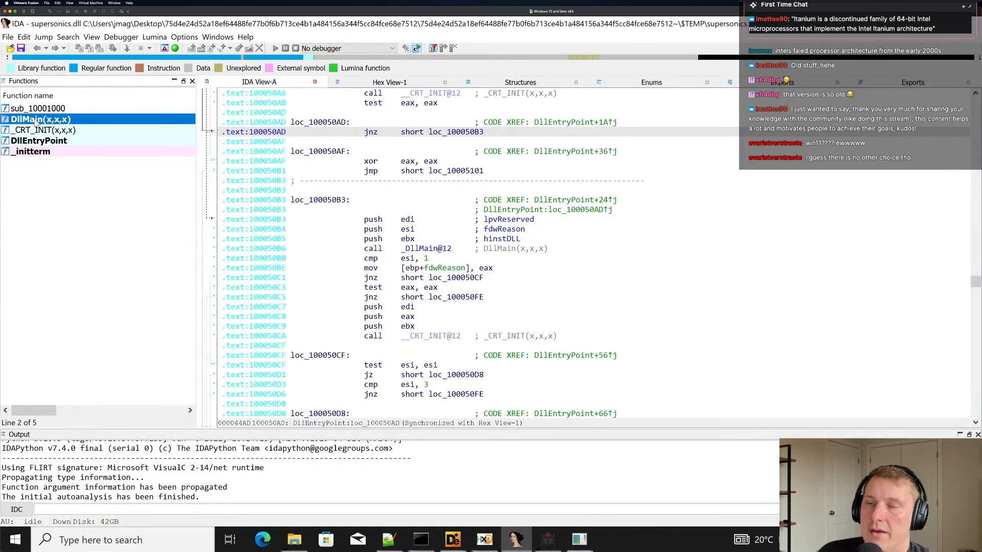
{"action": "left_click", "coordinate": [452, 540]}
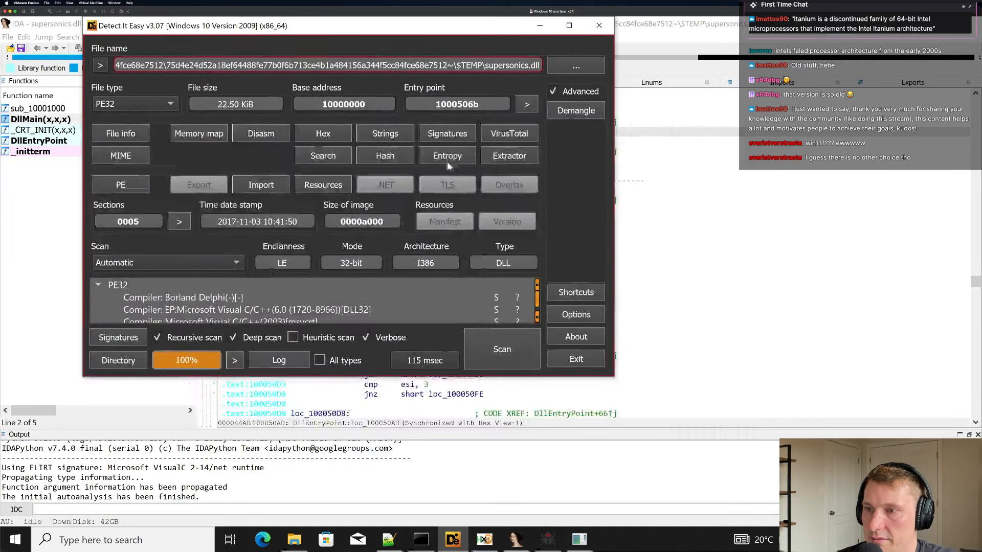
{"action": "left_click_drag", "start_coordinate": [614, 377], "coordinate": [731, 454]}
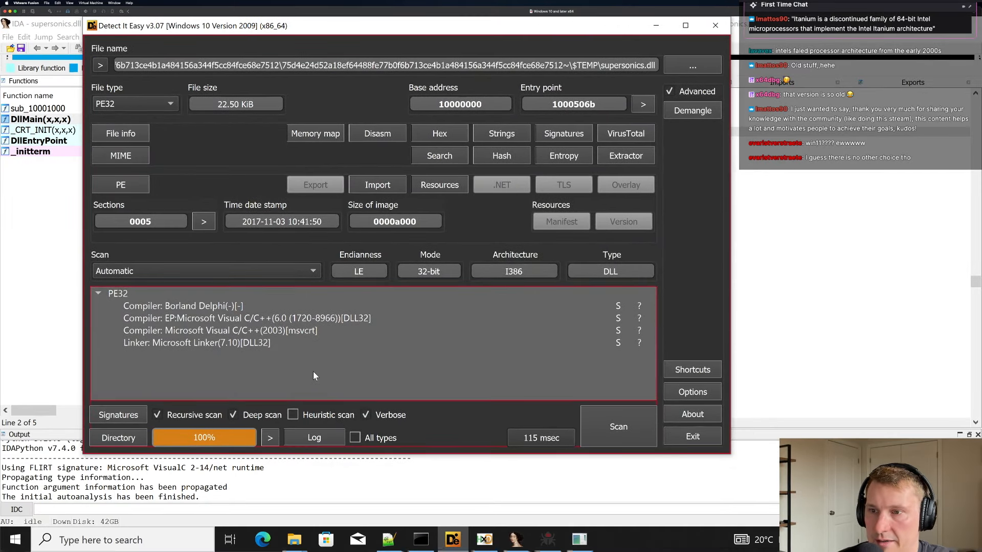
Compare the Microsoft Visual C/C++ (2003) msvcrt detection in Detect It Easy with the start of DllMain in IDA.
{"action": "left_click", "coordinate": [192, 330]}
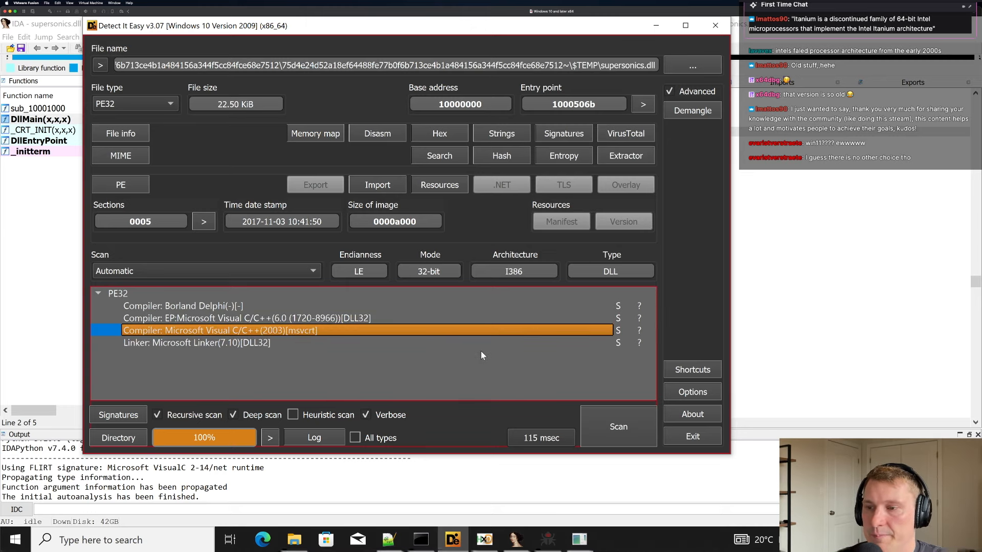
{"action": "key", "text": "alt+Tab"}
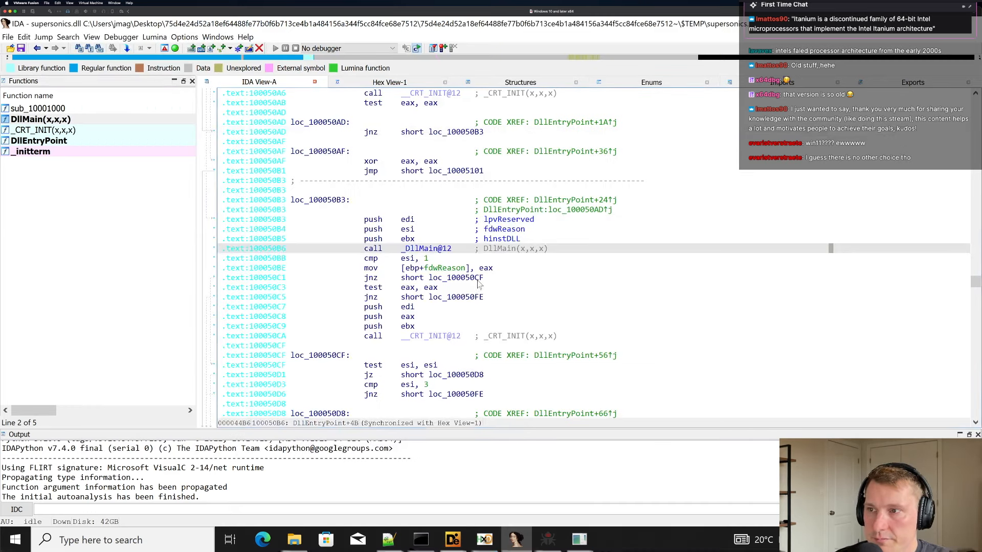
{"action": "left_click", "coordinate": [477, 280]}
{"action": "left_click", "coordinate": [23, 121]}
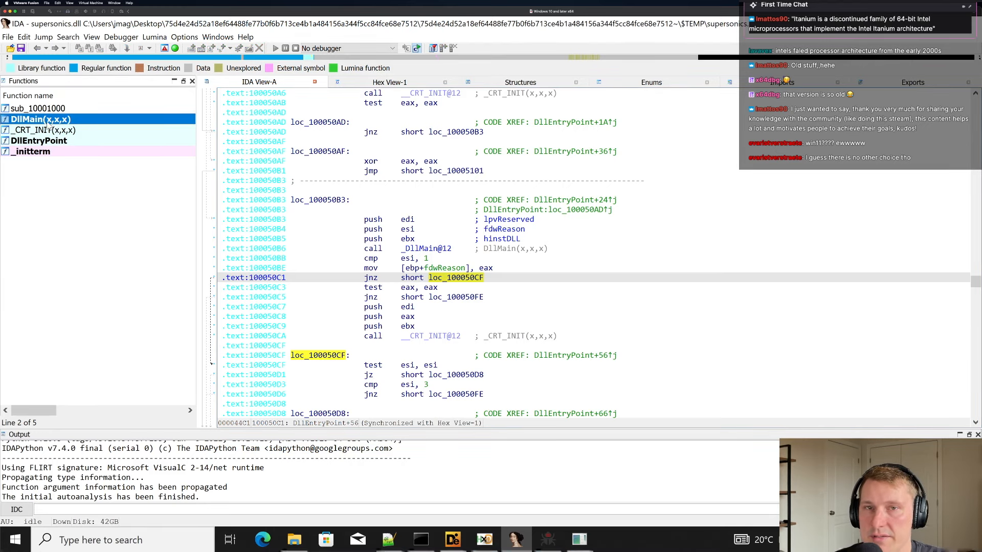
{"action": "key", "text": "Return"}
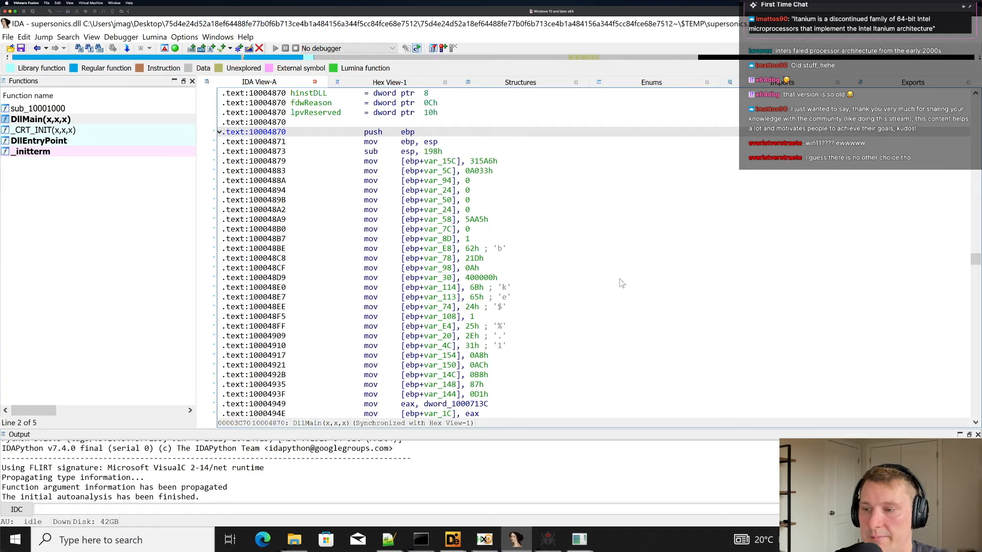
{"action": "left_click", "coordinate": [453, 539]}
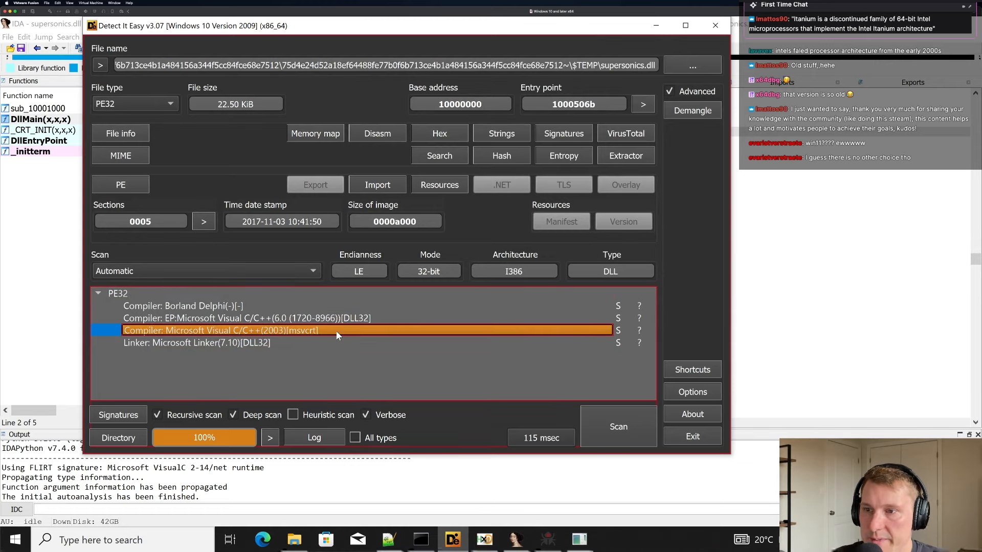
{"action": "left_click", "coordinate": [72, 121]}
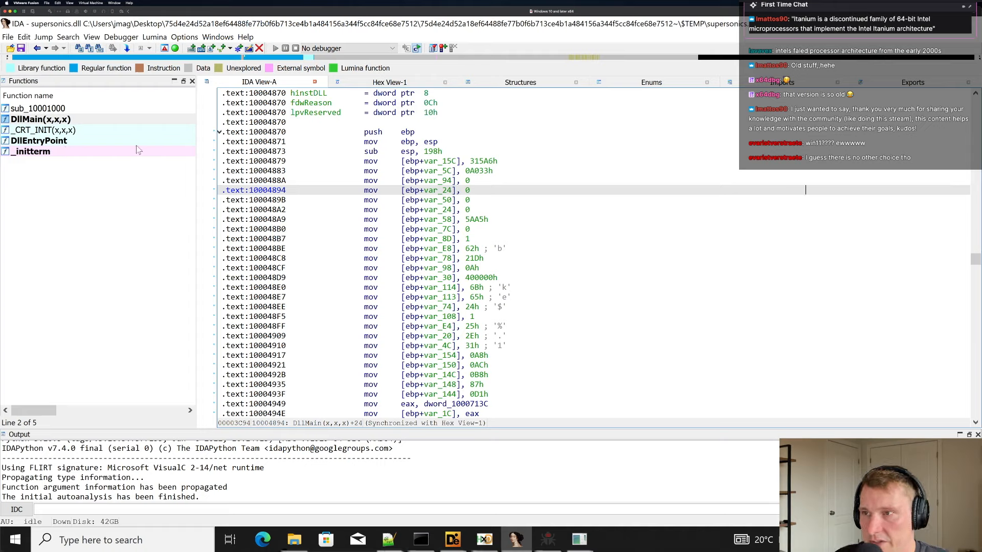
Read DllMain's instructions from its prologue down through the block at loc_10004985.
{"action": "left_click", "coordinate": [558, 180]}
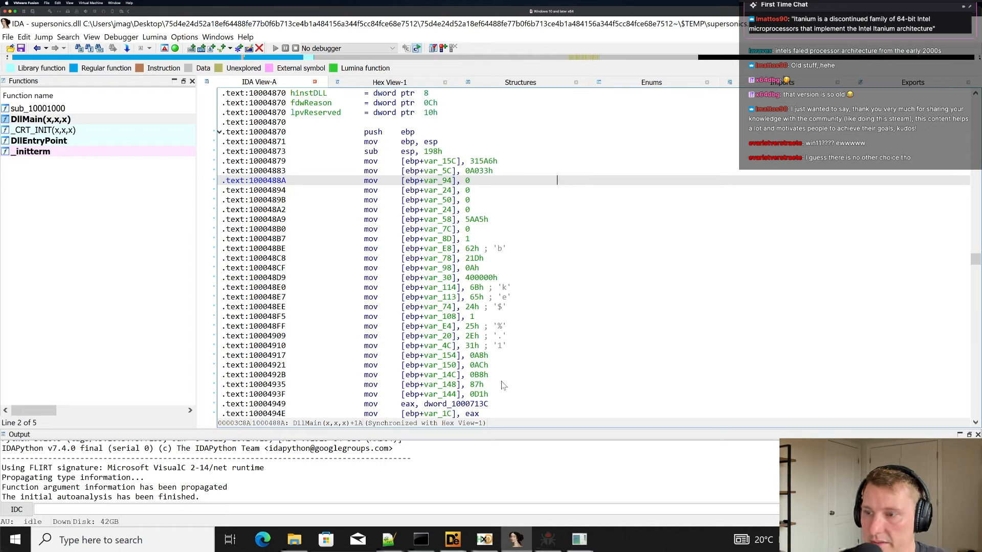
{"action": "left_click", "coordinate": [503, 355]}
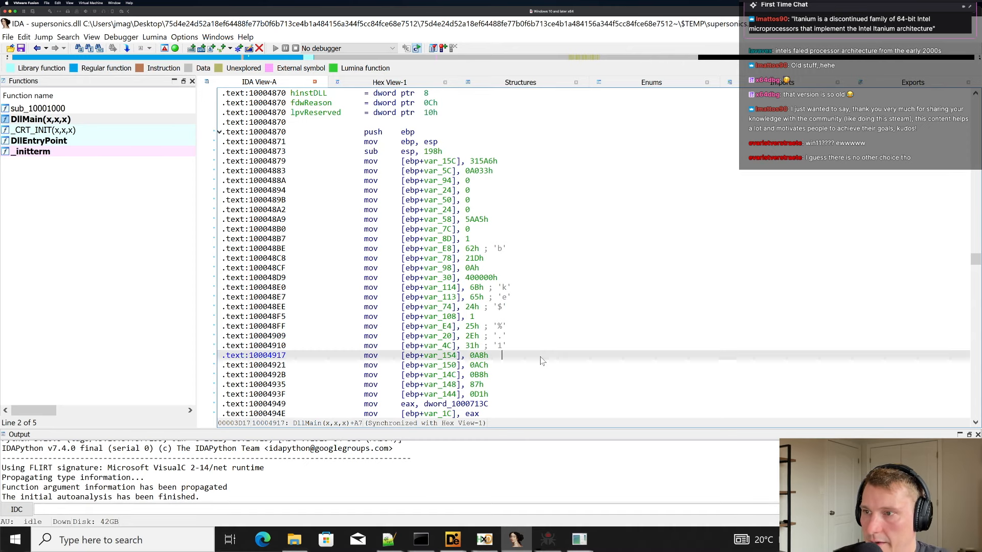
{"action": "scroll", "coordinate": [543, 361], "scroll_direction": "down", "scroll_amount": 13}
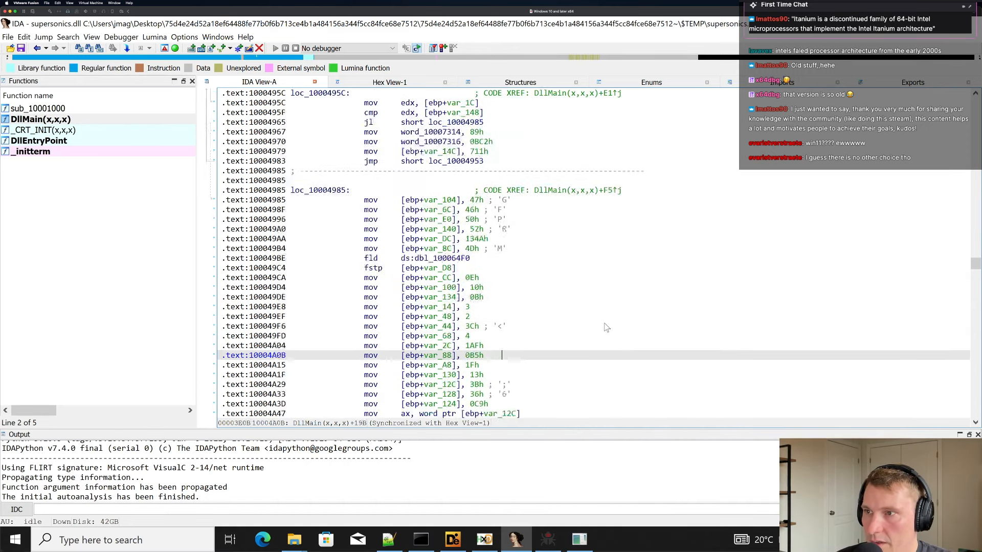
{"action": "scroll", "coordinate": [606, 327], "scroll_direction": "down", "scroll_amount": 1}
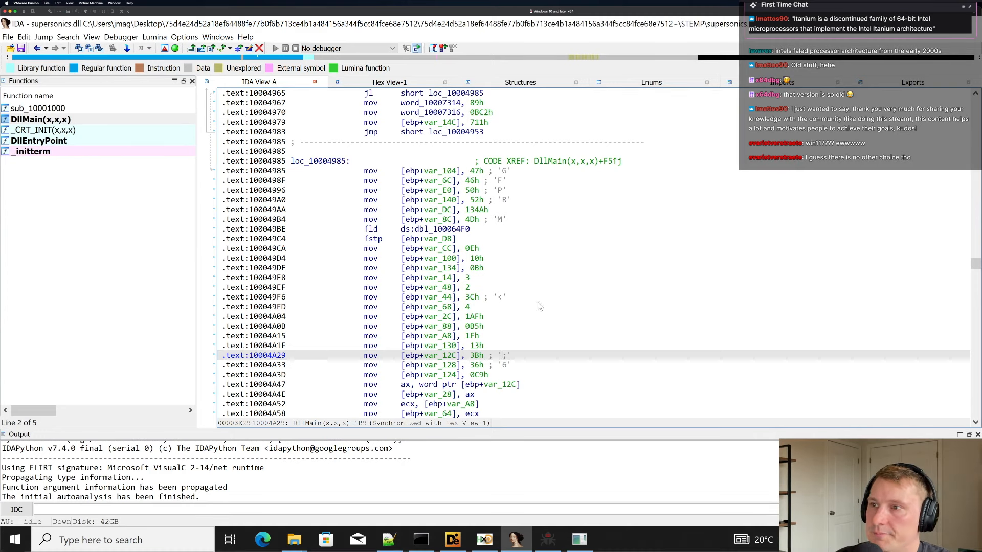
{"action": "left_click", "coordinate": [538, 219]}
{"action": "scroll", "coordinate": [466, 384], "scroll_direction": "down", "scroll_amount": 6}
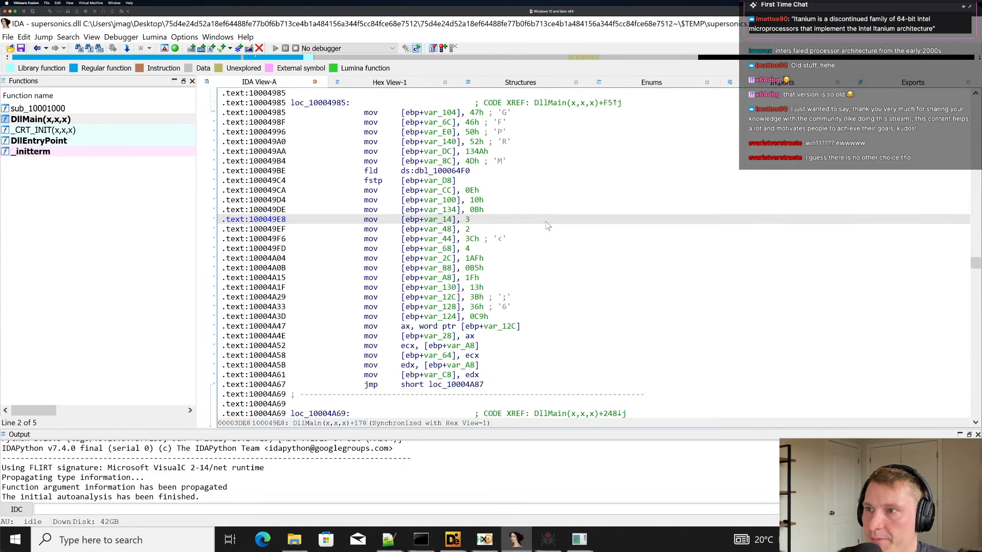
Return to the top of DllMain and examine its local variable list, starting at var_198.
{"action": "scroll", "coordinate": [545, 229], "scroll_direction": "up", "scroll_amount": 20}
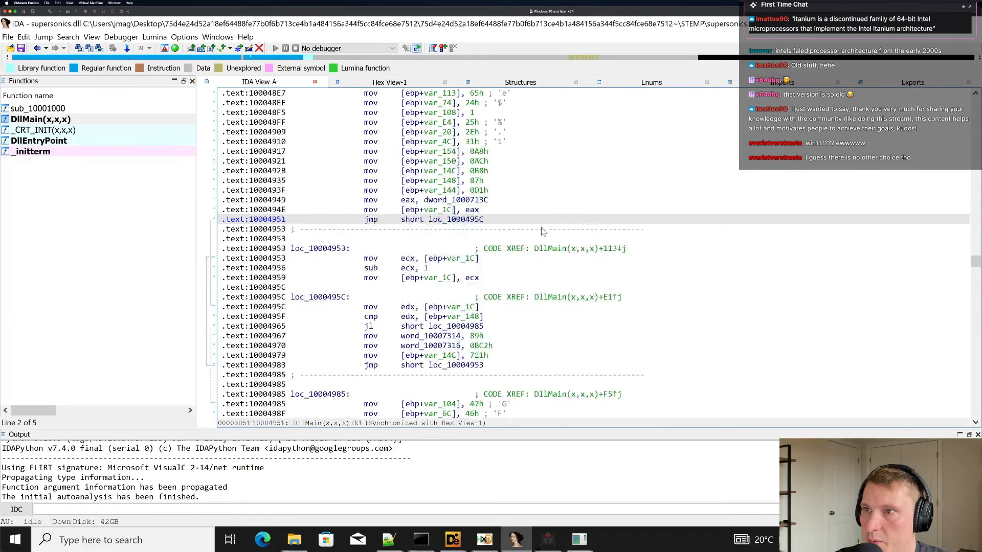
{"action": "scroll", "coordinate": [542, 230], "scroll_direction": "up", "scroll_amount": 20}
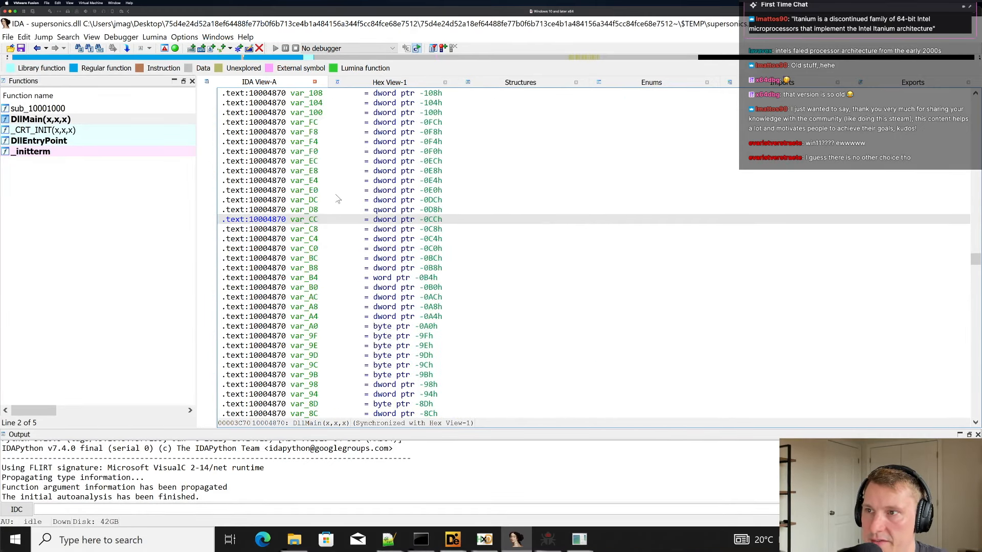
{"action": "scroll", "coordinate": [336, 200], "scroll_direction": "up", "scroll_amount": 15}
{"action": "scroll", "coordinate": [336, 199], "scroll_direction": "down", "scroll_amount": 6}
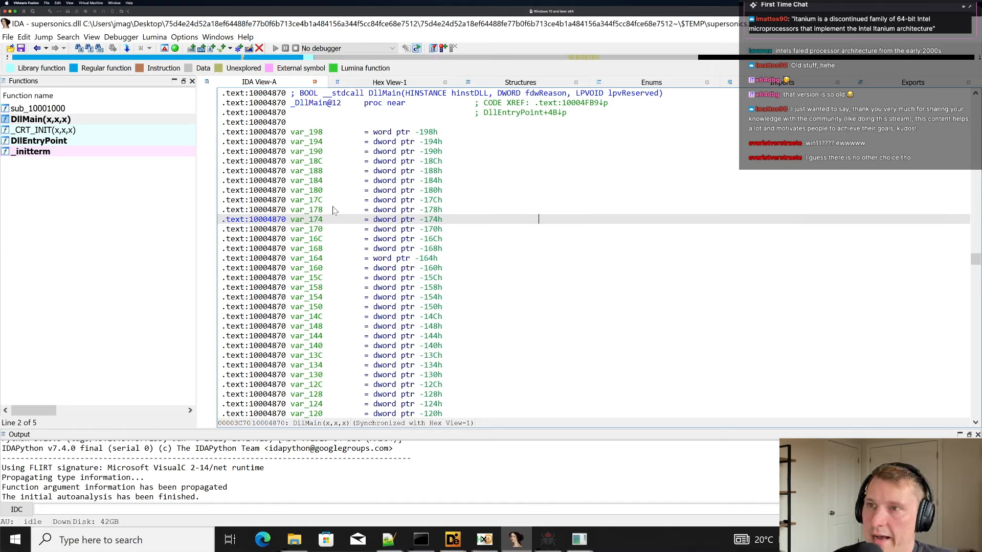
{"action": "left_click", "coordinate": [305, 132]}
{"action": "mouse_move", "coordinate": [310, 162]}
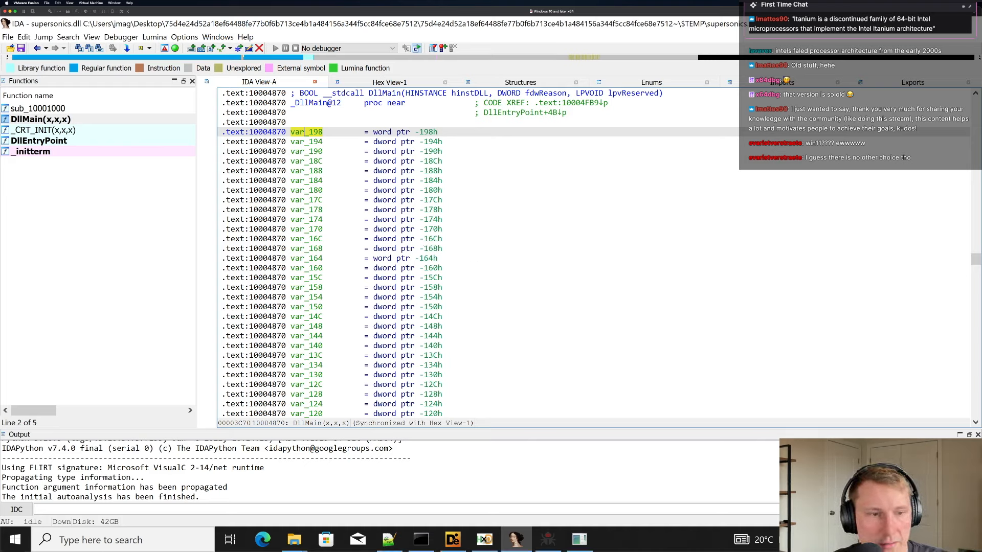
Switch to the x86 Assembly Primer presentation in Keynote and open the STDCALL Example slide.
{"action": "key", "text": "super+Tab"}
{"action": "key", "text": "super+w"}
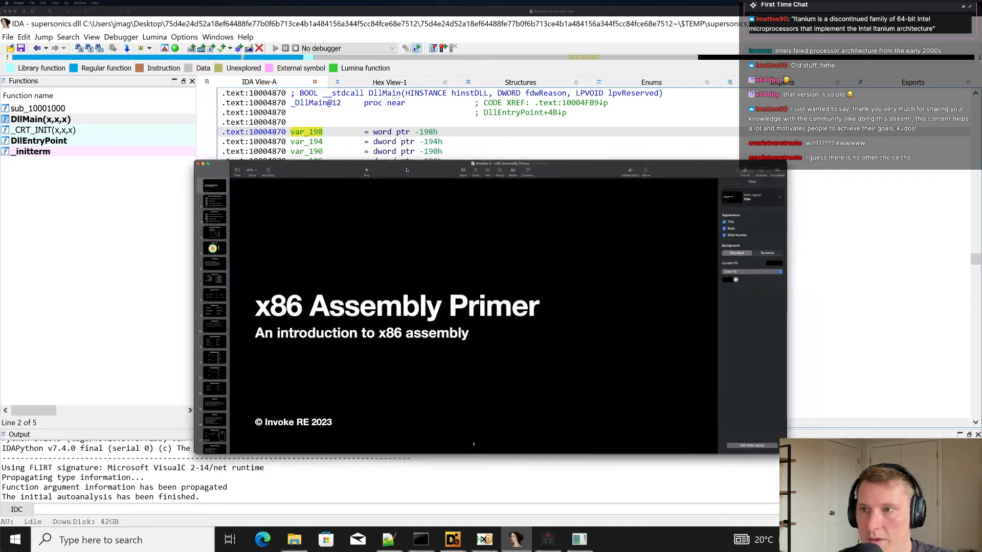
{"action": "left_click_drag", "start_coordinate": [404, 170], "coordinate": [300, 157]}
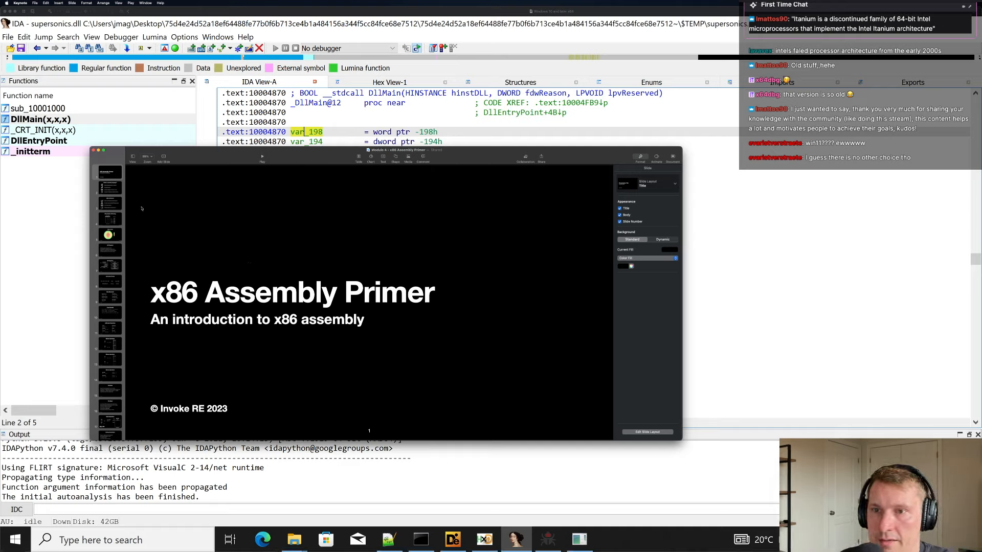
{"action": "left_click", "coordinate": [114, 191]}
{"action": "scroll", "coordinate": [113, 225], "scroll_direction": "down", "scroll_amount": 5}
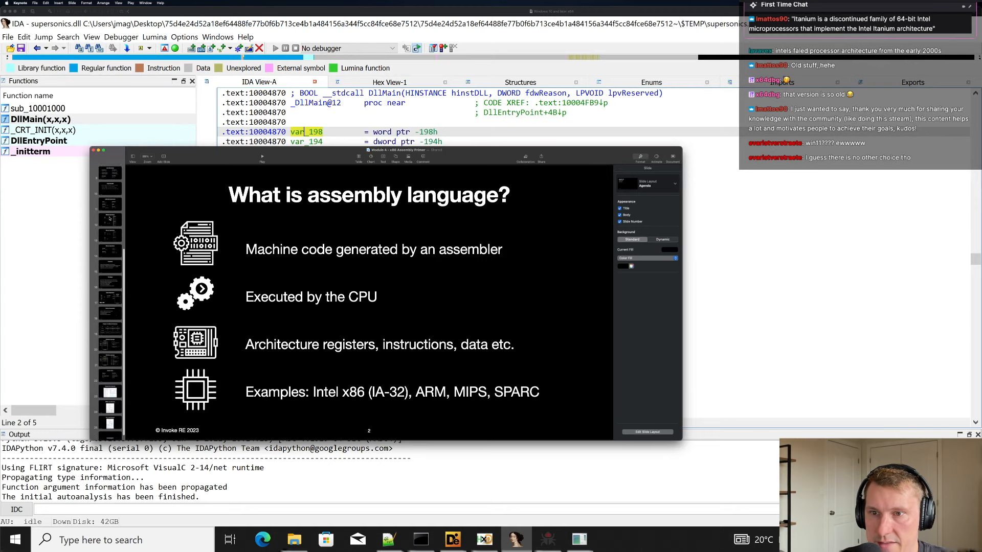
{"action": "left_click", "coordinate": [113, 234]}
{"action": "left_click", "coordinate": [112, 339]}
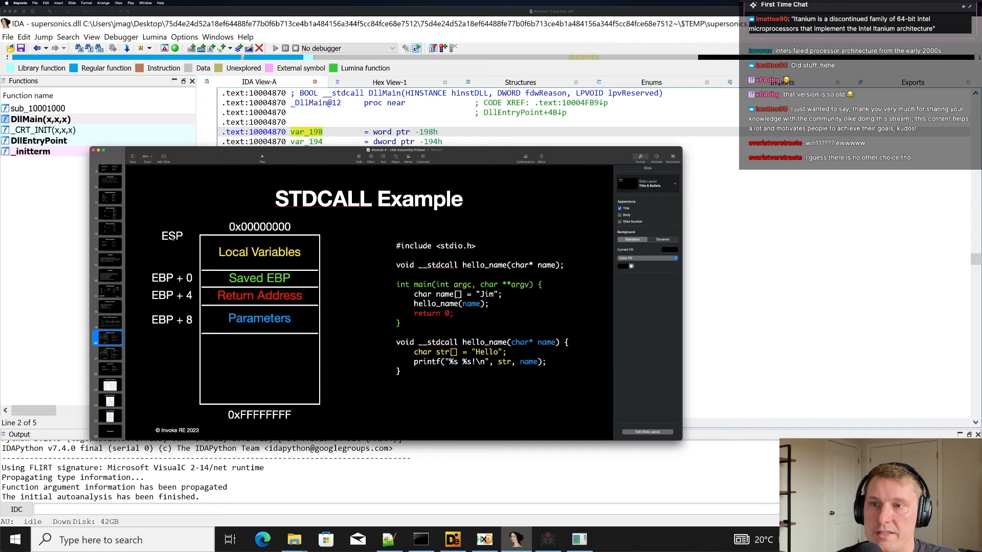
Point out ESP and EBP + 0 in the stack diagram, and place the slide window beside DllMain's variable list.
{"action": "left_click", "coordinate": [172, 236]}
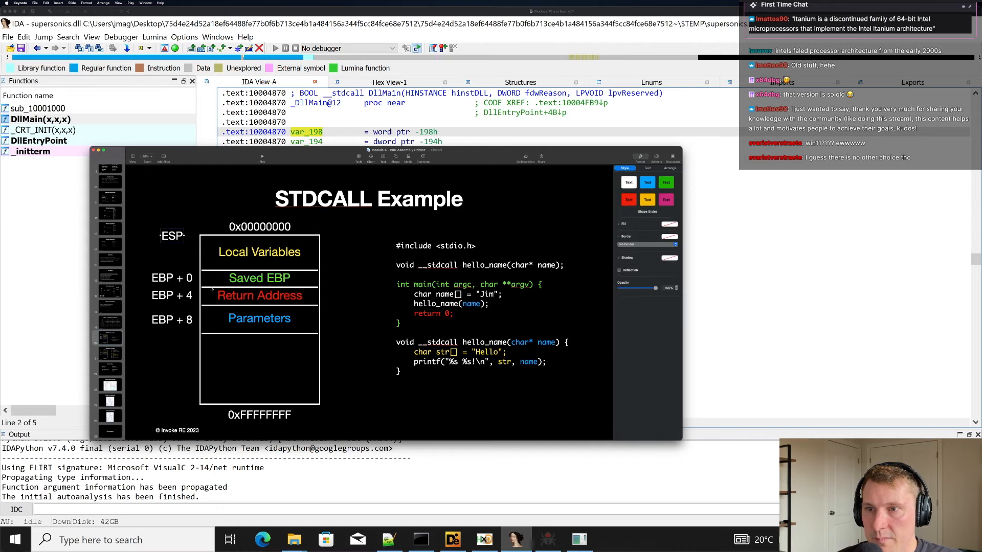
{"action": "left_click", "coordinate": [173, 278]}
{"action": "left_click_drag", "start_coordinate": [298, 163], "coordinate": [368, 201]}
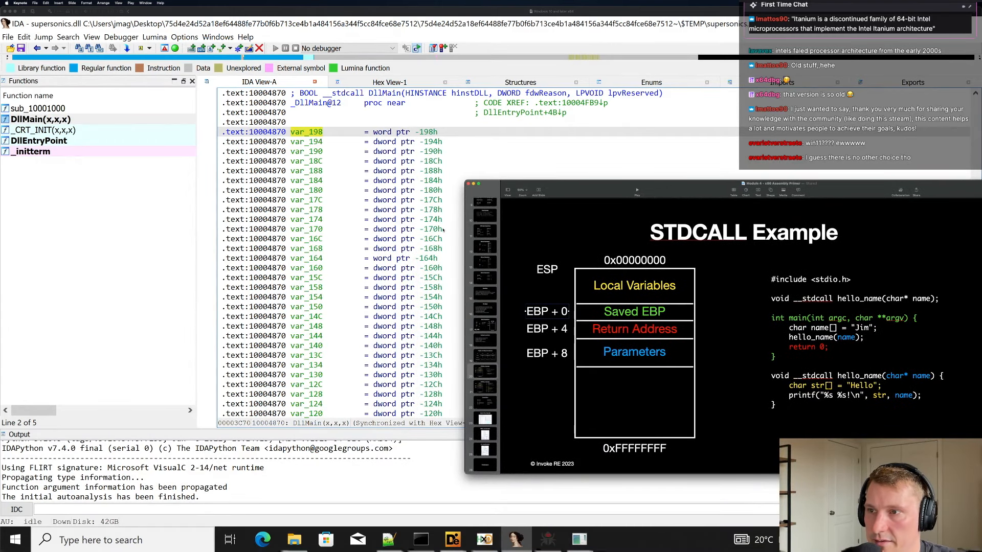
Examine the rest of DllMain's stack layout in IDA, covering var_4, the function arguments and the push ebp prologue.
{"action": "left_click", "coordinate": [305, 160]}
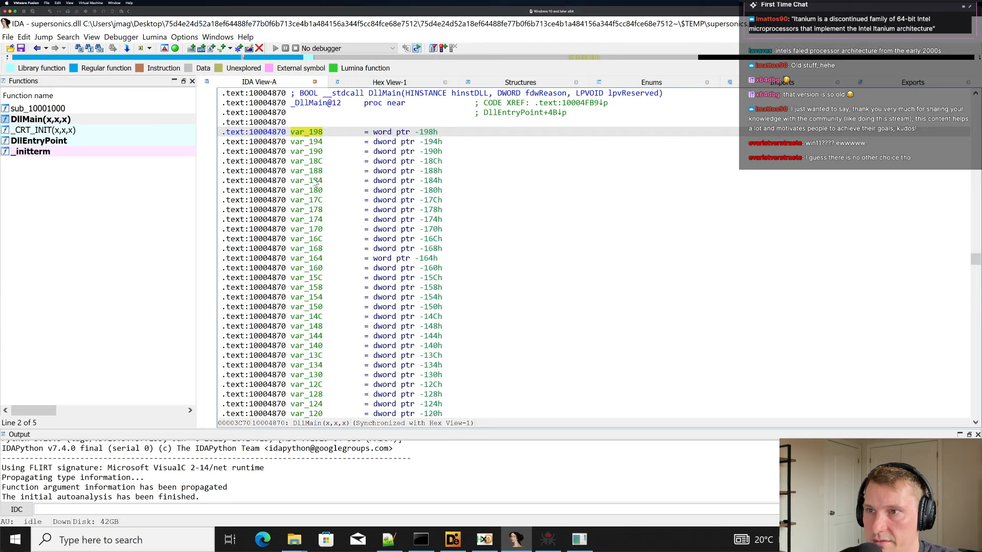
{"action": "scroll", "coordinate": [332, 205], "scroll_direction": "down", "scroll_amount": 20}
{"action": "scroll", "coordinate": [341, 214], "scroll_direction": "down", "scroll_amount": 1}
{"action": "left_click", "coordinate": [309, 229]}
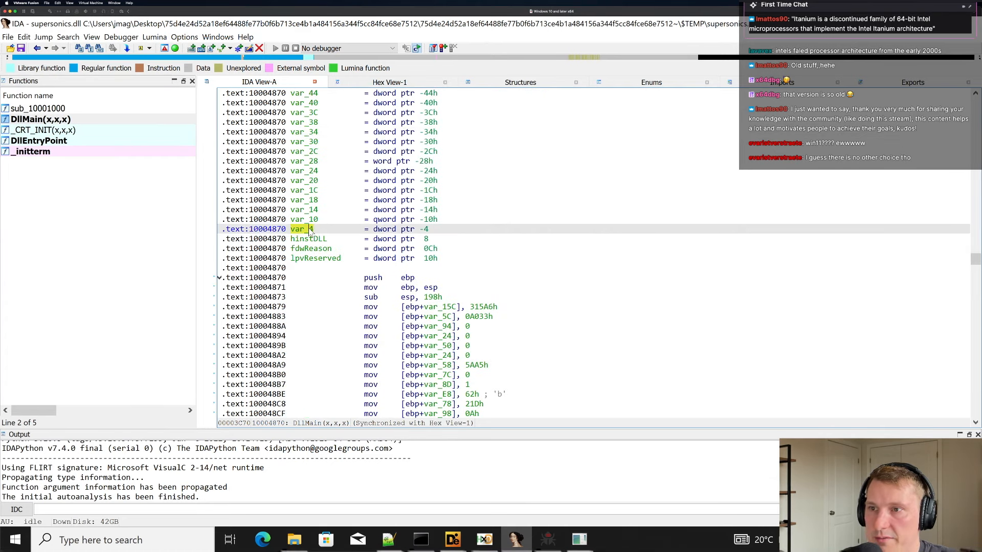
{"action": "scroll", "coordinate": [559, 266], "scroll_direction": "down", "scroll_amount": 3}
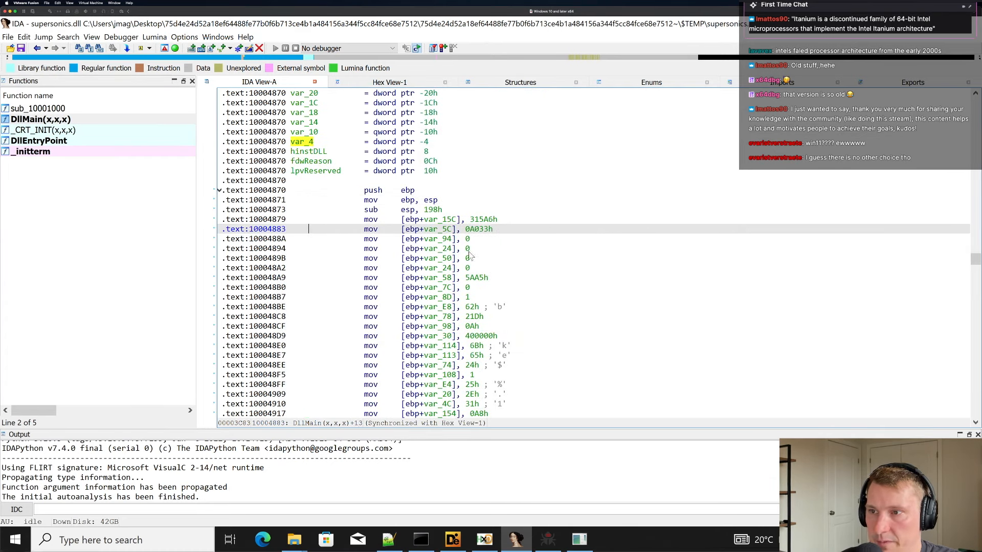
{"action": "left_click", "coordinate": [407, 220]}
{"action": "scroll", "coordinate": [558, 200], "scroll_direction": "up", "scroll_amount": 1}
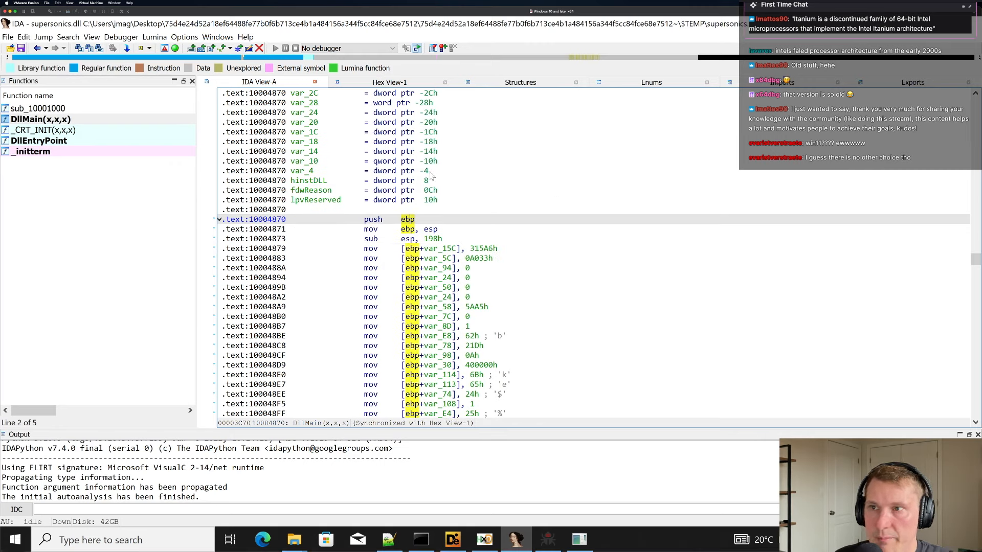
{"action": "left_click_drag", "start_coordinate": [437, 172], "coordinate": [269, 173]}
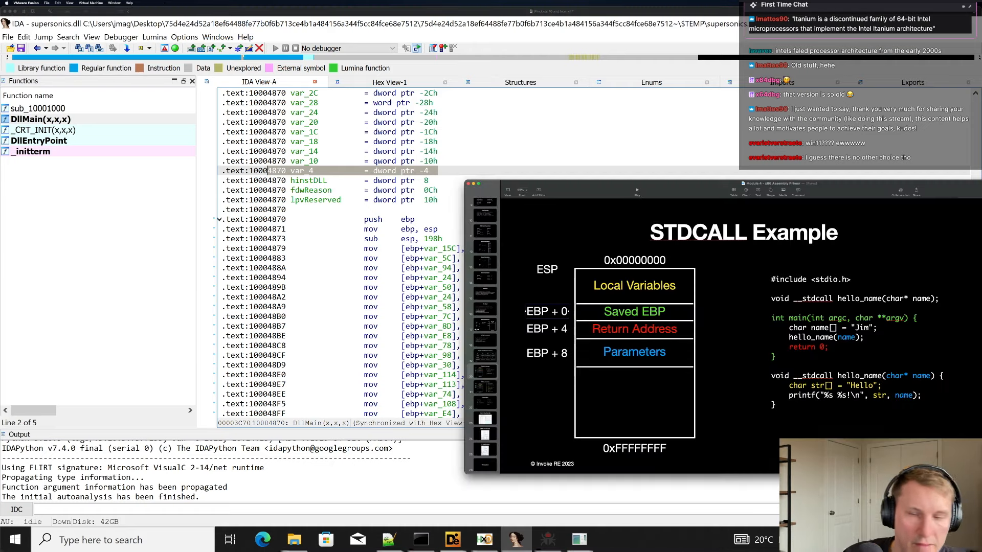
Bring back the STDCALL Example slide and review the Local Variables and EBP + 0 positions in its stack diagram.
{"action": "key", "text": "super+Tab"}
{"action": "left_click_drag", "start_coordinate": [652, 184], "coordinate": [404, 135]}
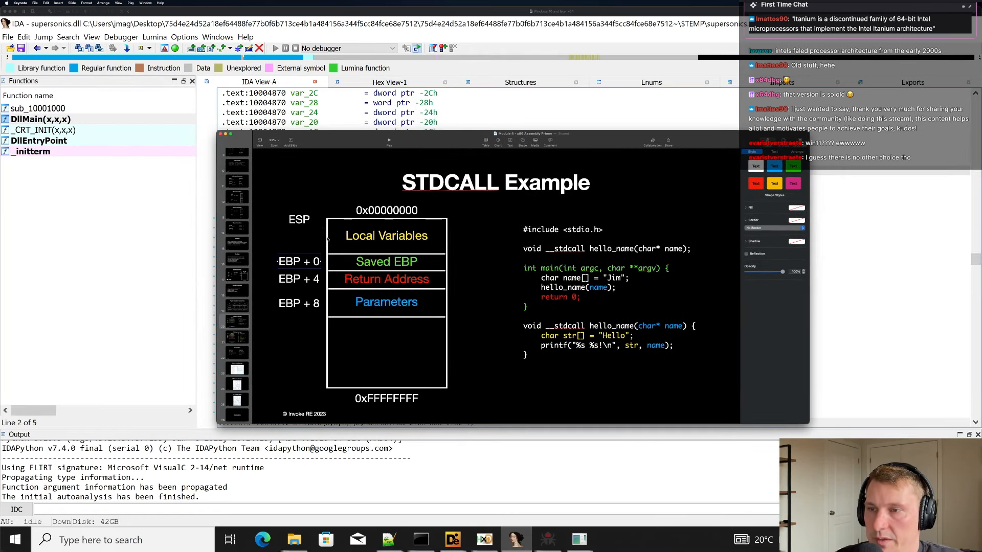
{"action": "left_click", "coordinate": [359, 214]}
{"action": "left_click", "coordinate": [335, 233]}
{"action": "left_click", "coordinate": [295, 267]}
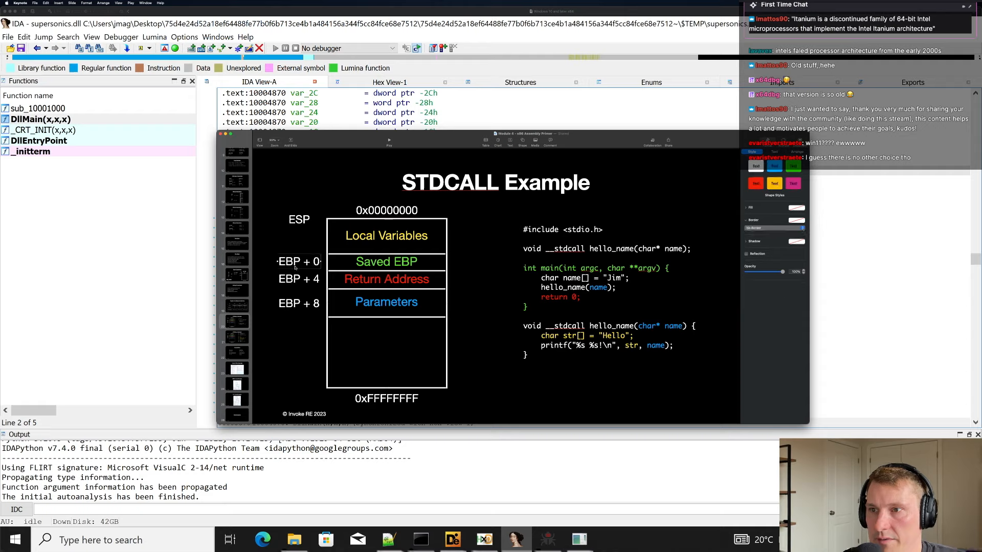
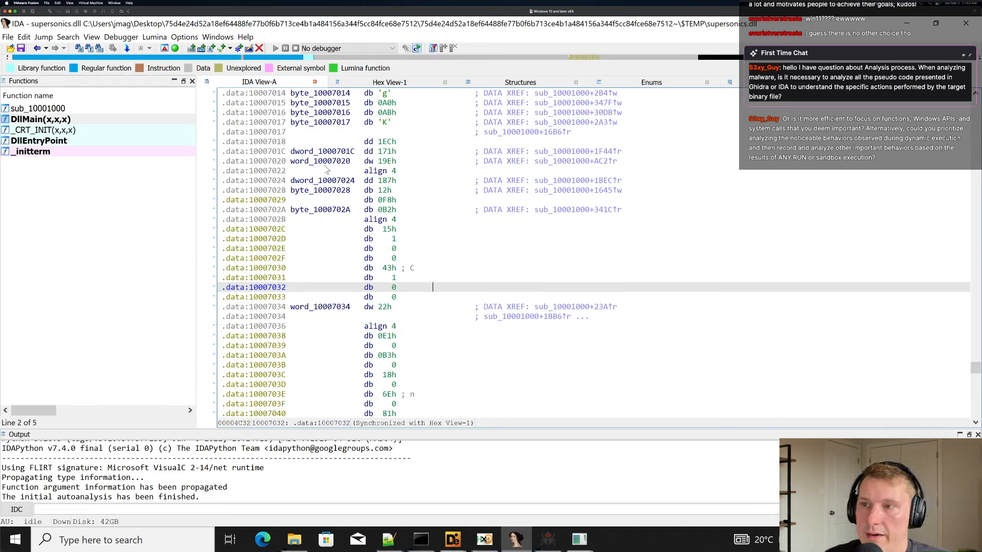
Examine the referenced variables in IDA's .data section, from dword_1000701C back up to byte_10007017.
{"action": "left_click", "coordinate": [327, 153]}
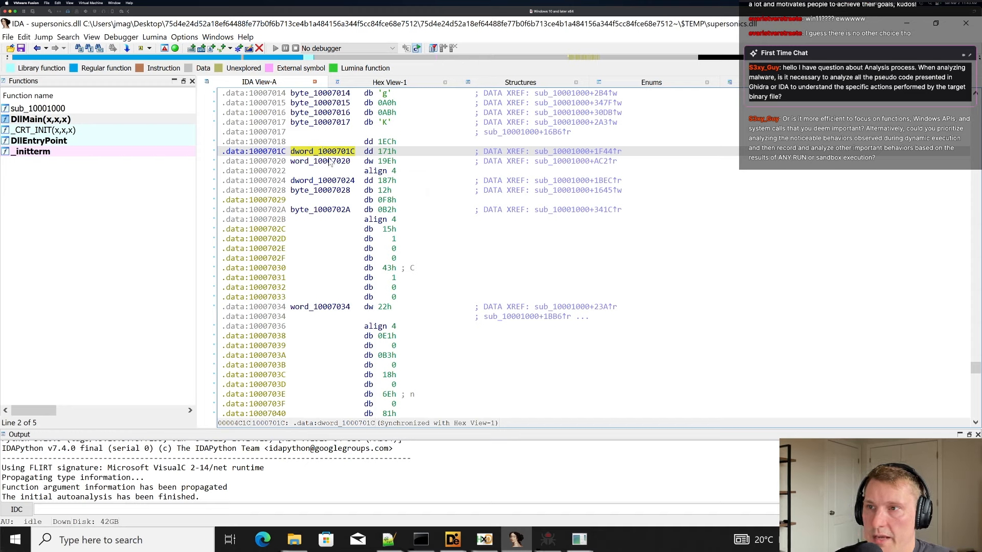
{"action": "scroll", "coordinate": [402, 235], "scroll_direction": "up", "scroll_amount": 1}
{"action": "right_click", "coordinate": [401, 228]}
{"action": "scroll", "coordinate": [403, 228], "scroll_direction": "up", "scroll_amount": 2}
{"action": "left_click", "coordinate": [415, 210]}
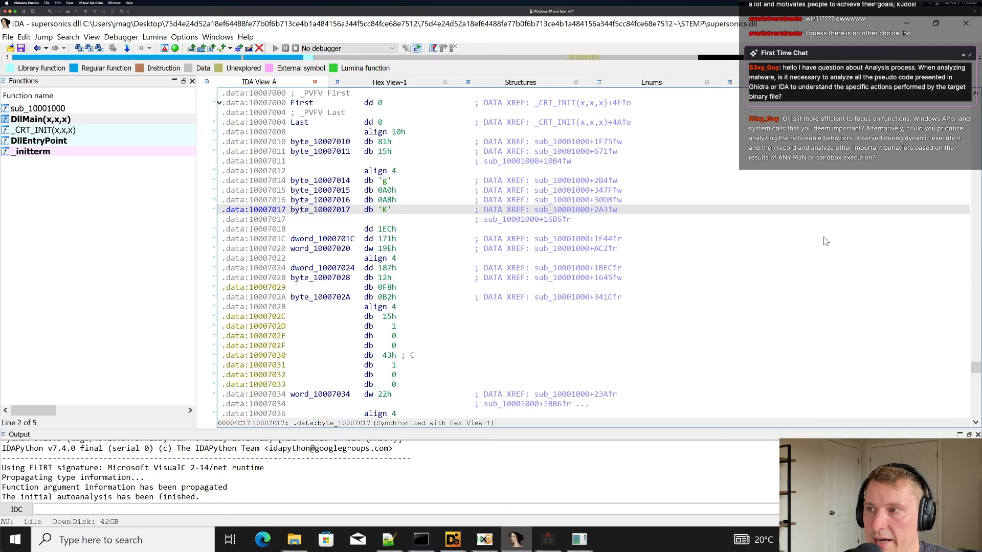
Follow the cross-reference of byte_10007014 into sub_10001000 and read the code upward from there to loc_100011A2.
{"action": "double_click", "coordinate": [601, 181]}
{"action": "left_click", "coordinate": [652, 259]}
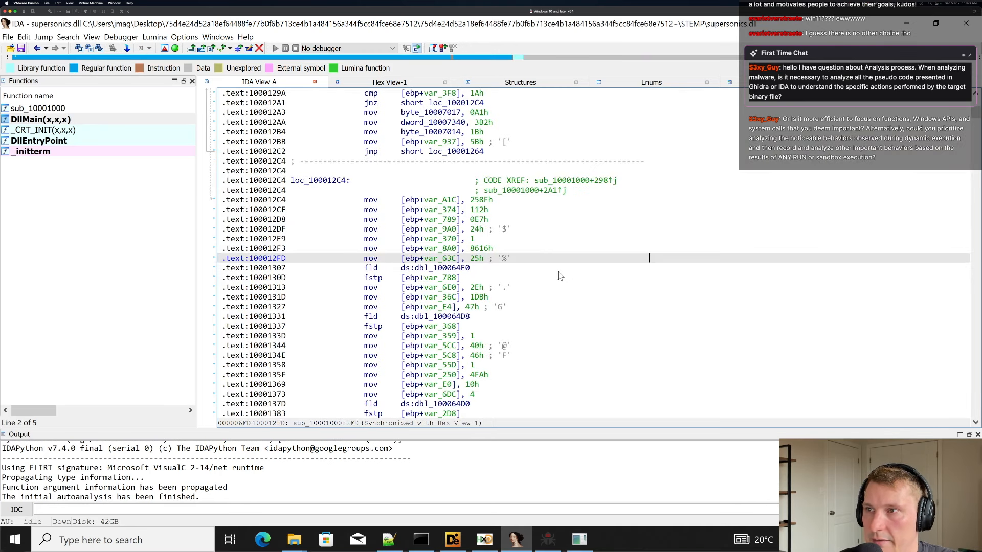
{"action": "scroll", "coordinate": [560, 275], "scroll_direction": "up", "scroll_amount": 3}
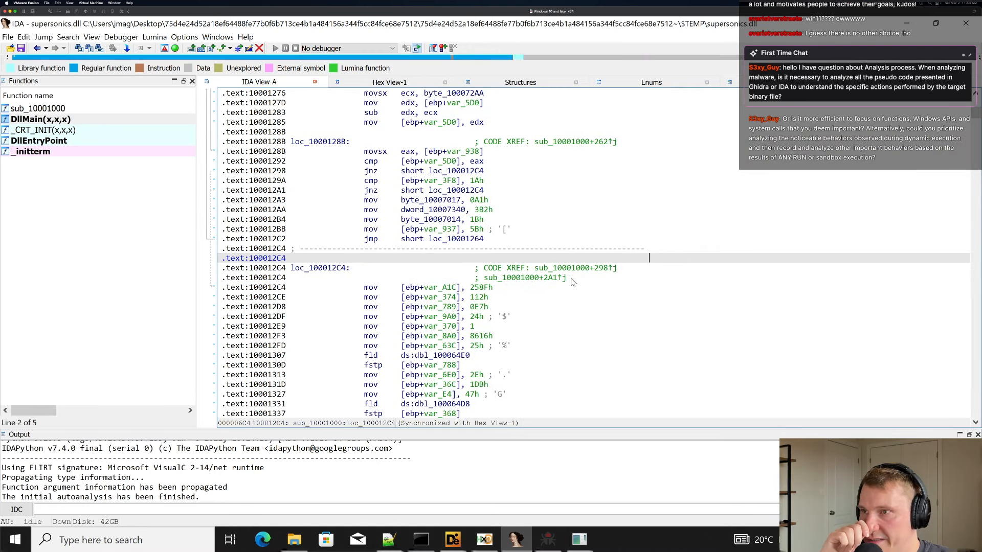
{"action": "left_click", "coordinate": [510, 209]}
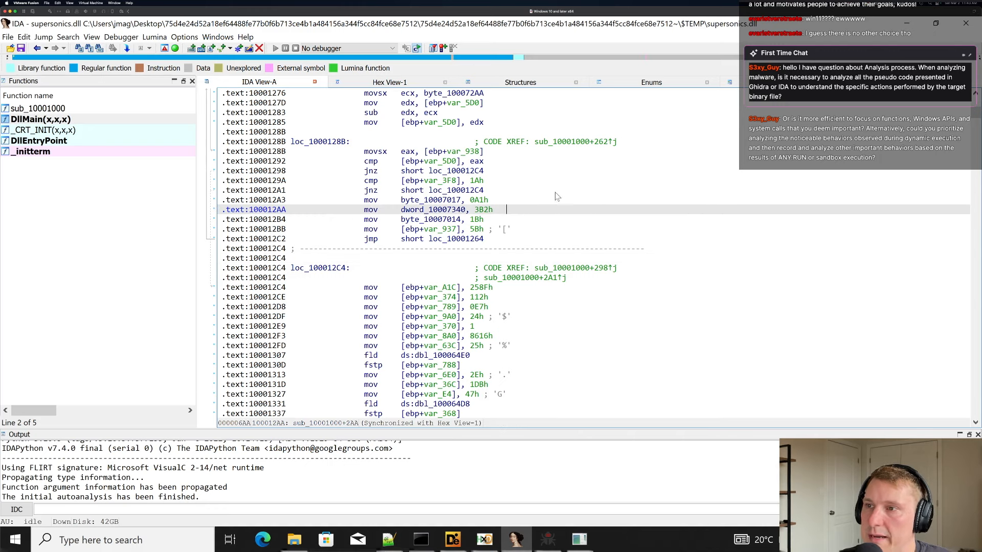
{"action": "scroll", "coordinate": [557, 194], "scroll_direction": "up", "scroll_amount": 12}
{"action": "scroll", "coordinate": [560, 184], "scroll_direction": "up", "scroll_amount": 5}
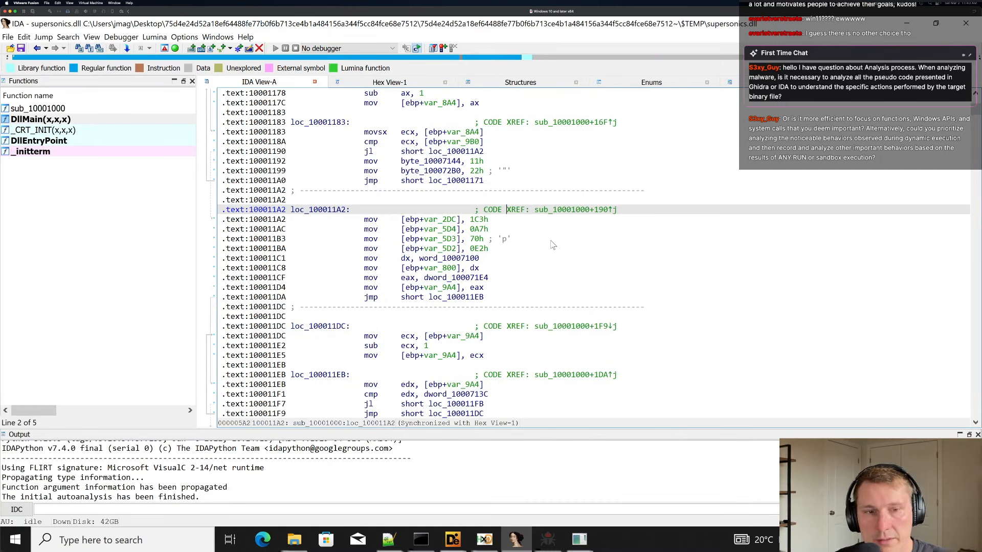
Examine the beginning of sub_10001000, from the push ebp prologue through the var_E8 and var_6FC assignments to loc_10001081.
{"action": "scroll", "coordinate": [552, 246], "scroll_direction": "up", "scroll_amount": 18}
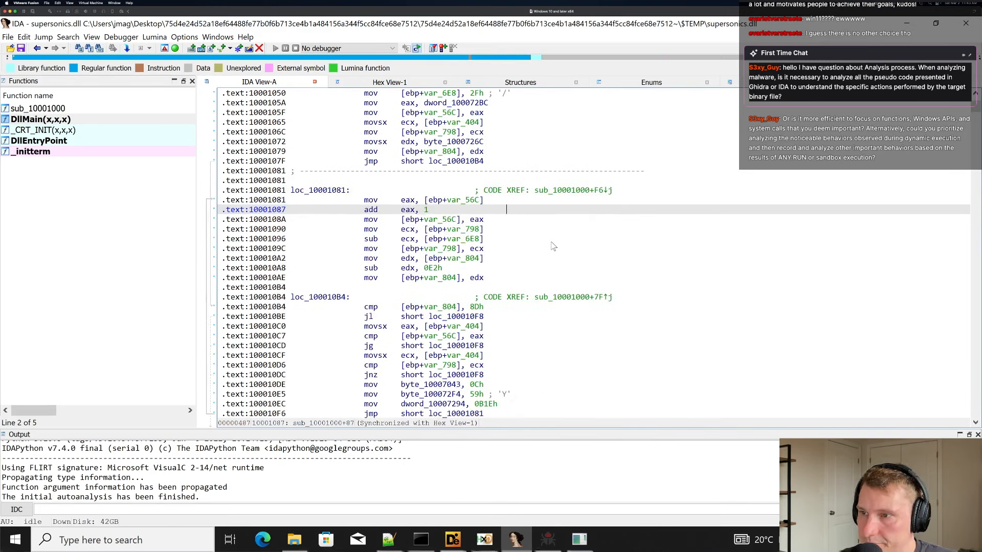
{"action": "scroll", "coordinate": [552, 245], "scroll_direction": "up", "scroll_amount": 4}
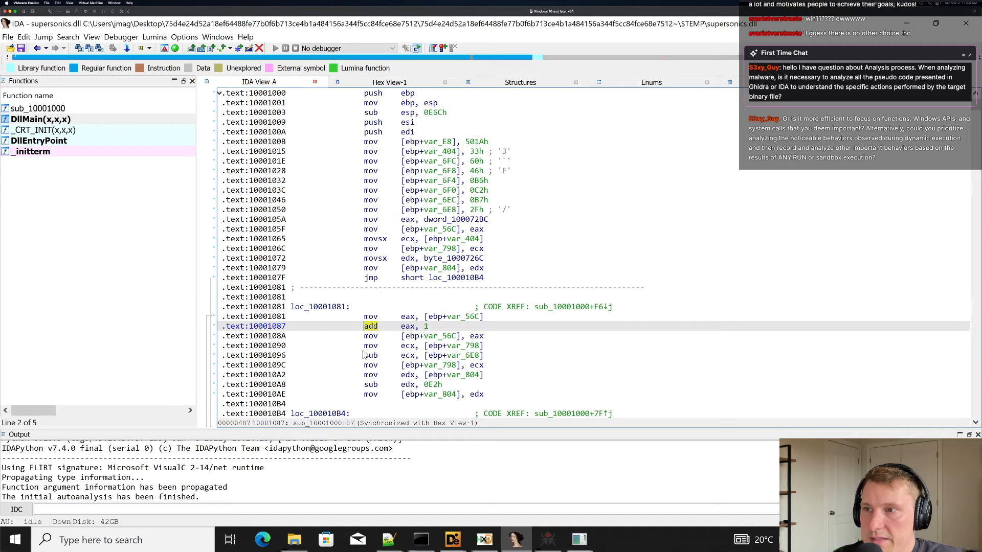
{"action": "left_click", "coordinate": [351, 330]}
{"action": "left_click", "coordinate": [438, 248]}
{"action": "left_click", "coordinate": [453, 200]}
{"action": "mouse_move", "coordinate": [452, 201]}
{"action": "left_click", "coordinate": [448, 132]}
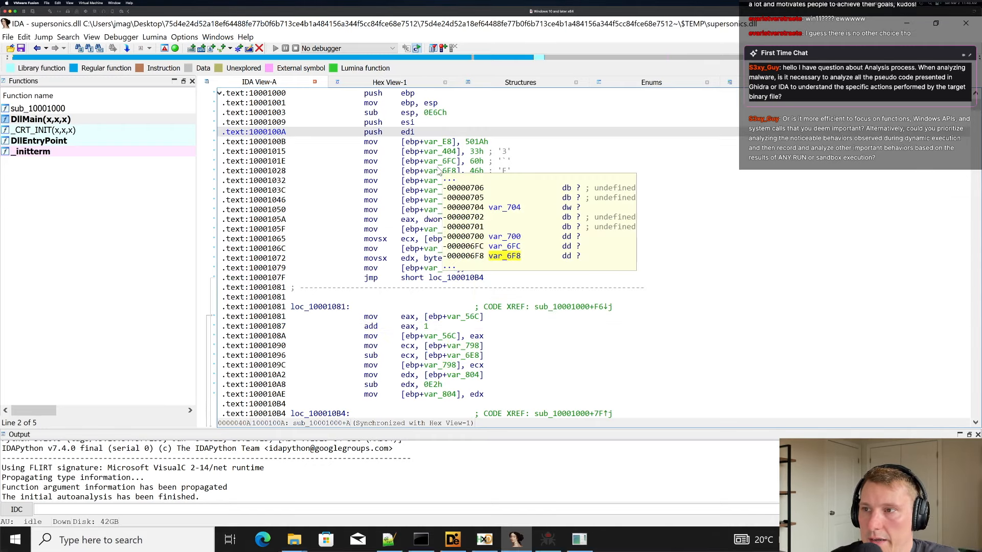
Examine the comparisons and conditional jumps in loc_100010B4, down to the dword_10007294 assignment.
{"action": "left_click", "coordinate": [579, 220]}
{"action": "scroll", "coordinate": [501, 187], "scroll_direction": "down", "scroll_amount": 4}
{"action": "scroll", "coordinate": [501, 187], "scroll_direction": "down", "scroll_amount": 5}
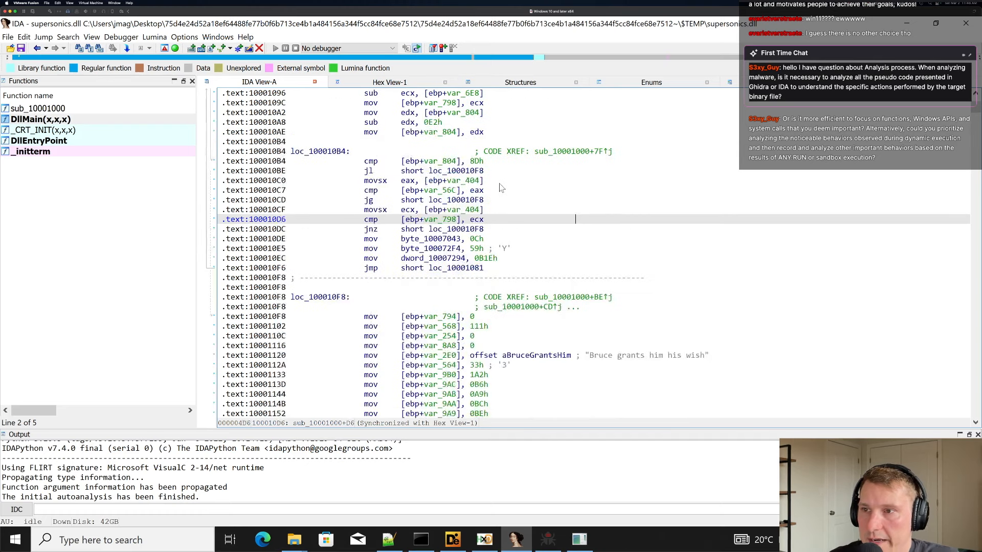
{"action": "left_click", "coordinate": [517, 192]}
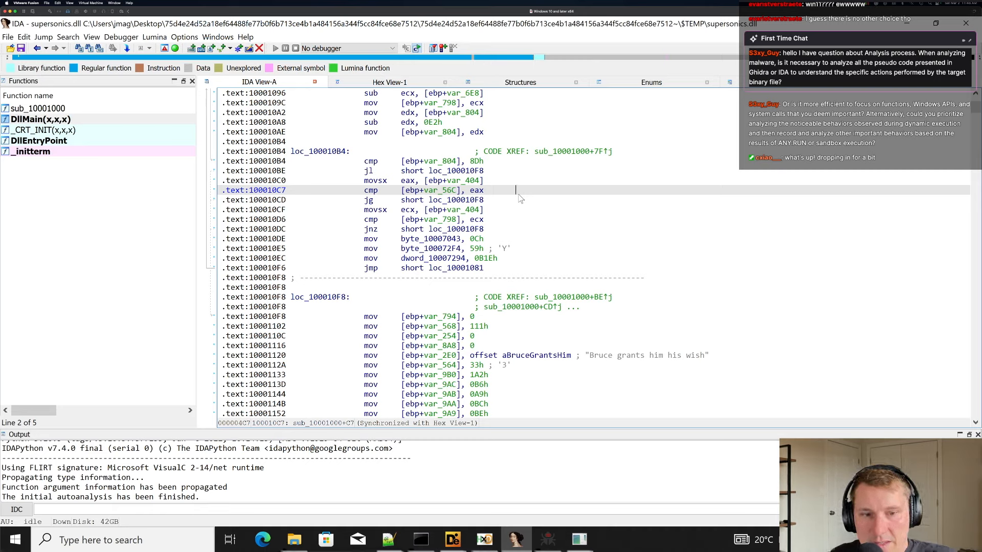
{"action": "left_click", "coordinate": [504, 215]}
{"action": "left_click", "coordinate": [505, 259]}
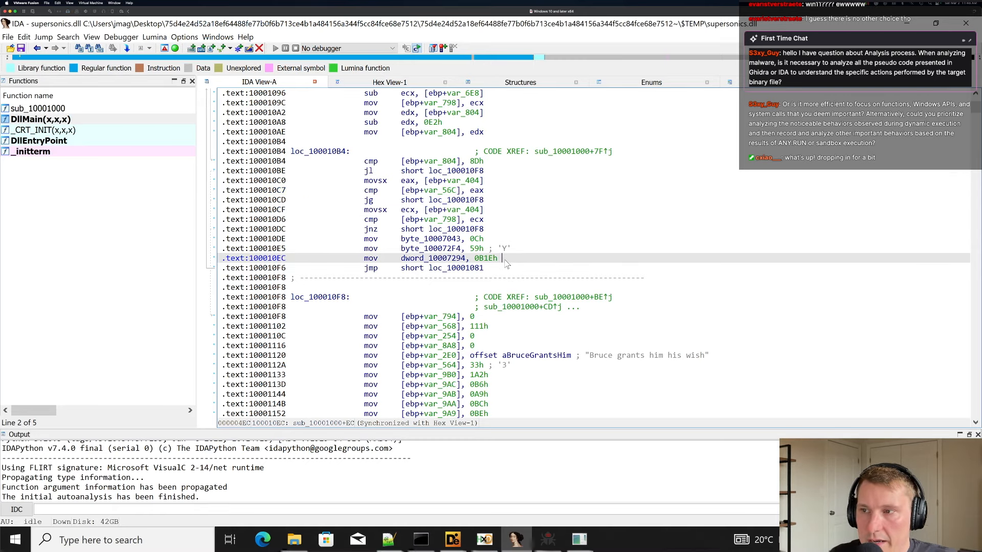
{"action": "left_click", "coordinate": [501, 210]}
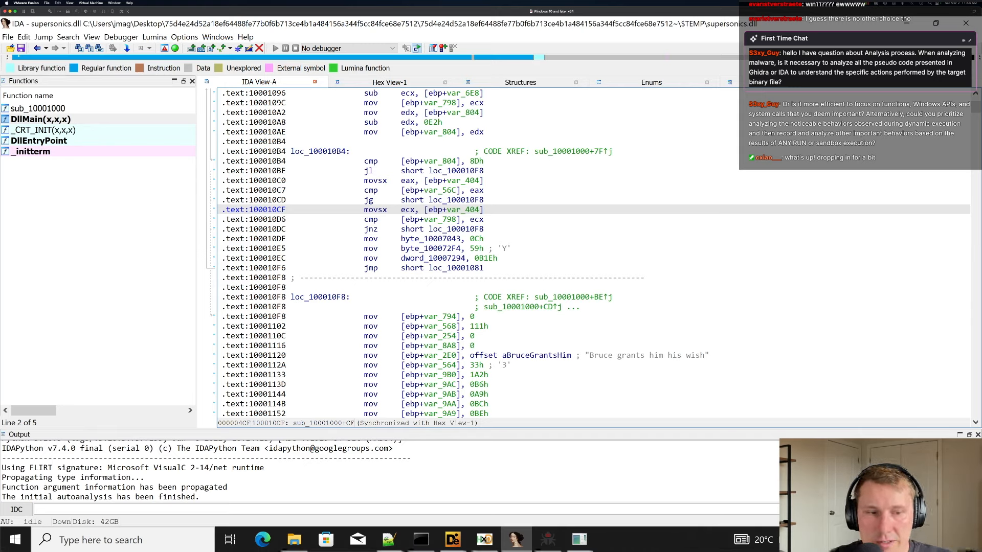
{"action": "left_click", "coordinate": [590, 259]}
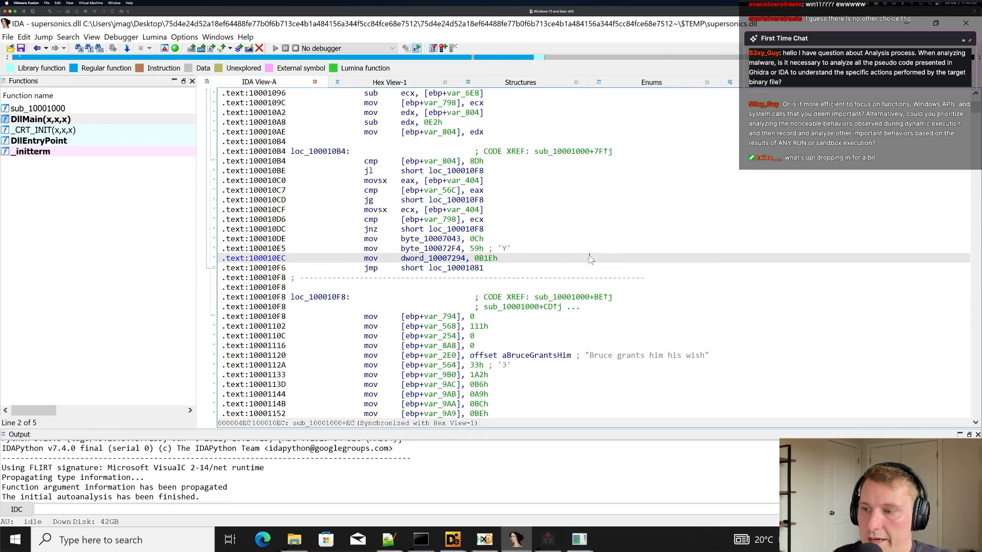
Check the supersonics.dll debugging session in x32dbg and return to the sub_10001000 disassembly in IDA.
{"action": "left_click", "coordinate": [546, 540]}
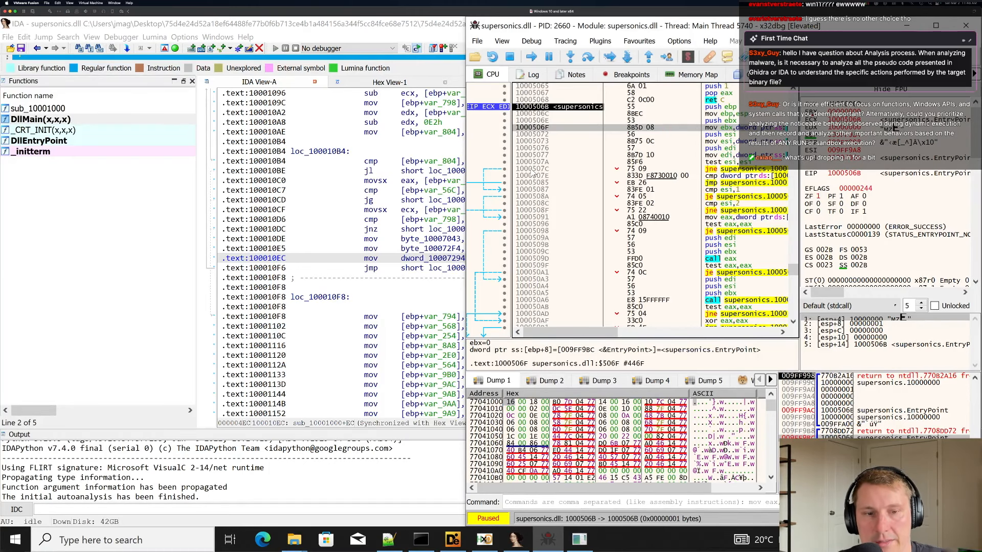
{"action": "left_click", "coordinate": [396, 204]}
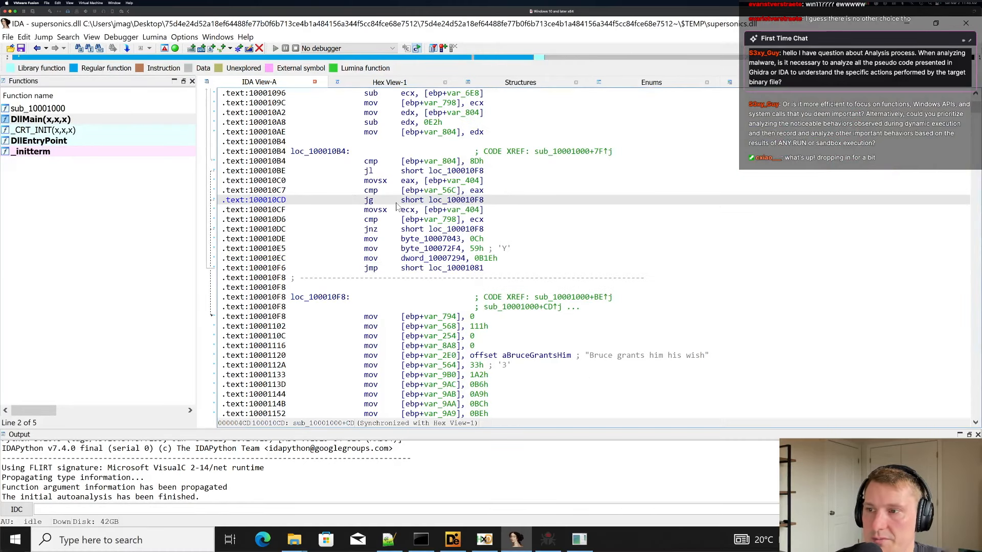
{"action": "left_click", "coordinate": [512, 212]}
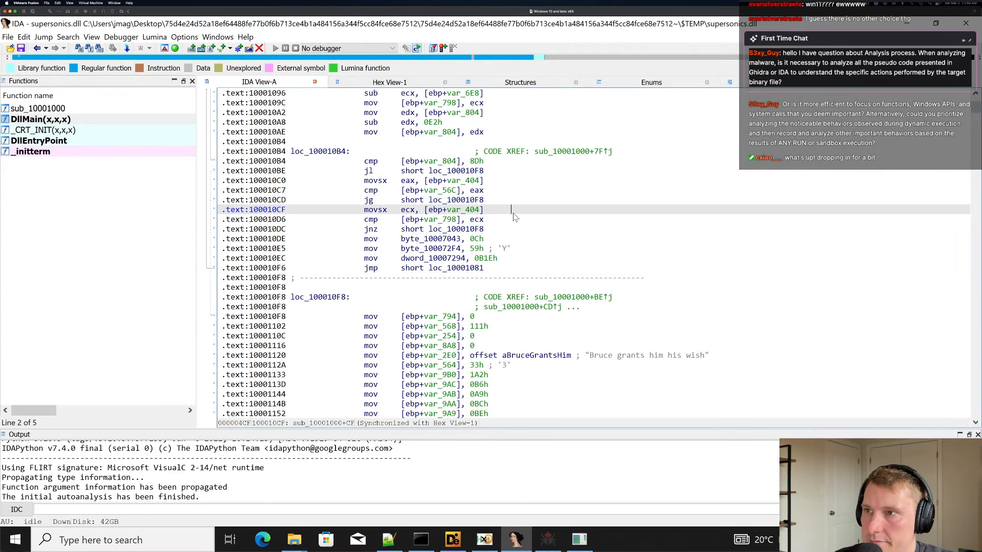
Review sub_10001000 again from its stack variable list through the first code blocks to loc_100010F8.
{"action": "scroll", "coordinate": [517, 204], "scroll_direction": "up", "scroll_amount": 20}
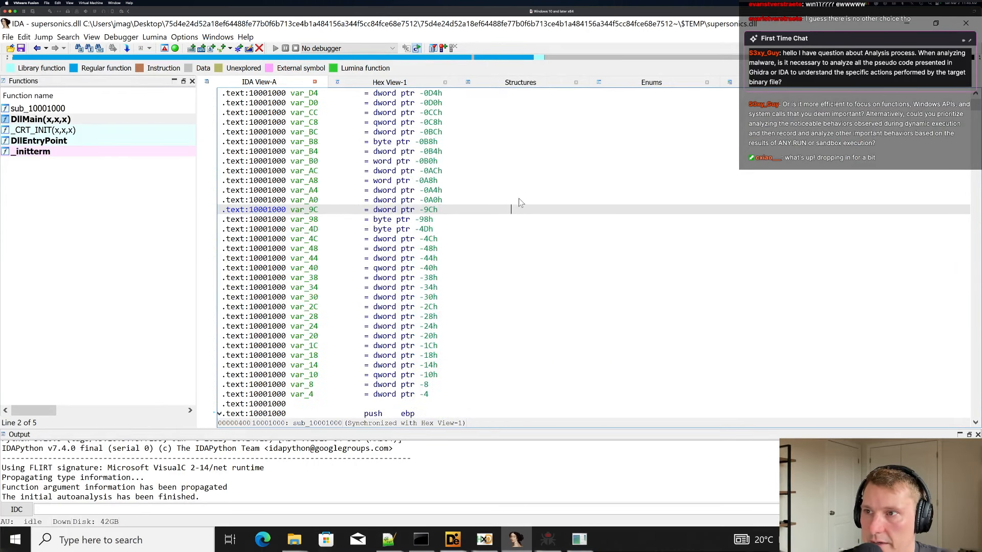
{"action": "scroll", "coordinate": [518, 203], "scroll_direction": "down", "scroll_amount": 10}
{"action": "left_click", "coordinate": [539, 268]}
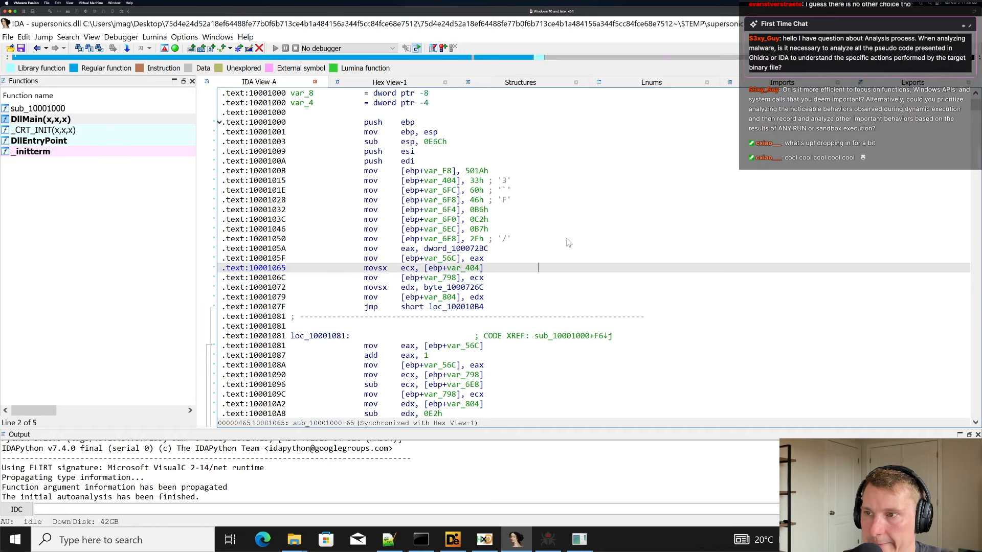
{"action": "scroll", "coordinate": [563, 239], "scroll_direction": "down", "scroll_amount": 5}
{"action": "scroll", "coordinate": [537, 228], "scroll_direction": "up", "scroll_amount": 5}
{"action": "scroll", "coordinate": [511, 218], "scroll_direction": "down", "scroll_amount": 5}
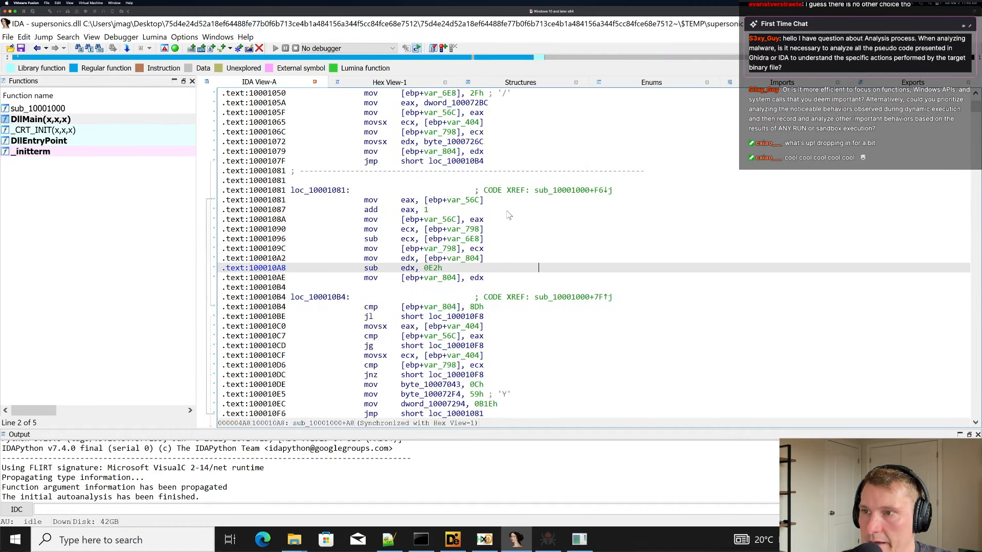
{"action": "scroll", "coordinate": [509, 215], "scroll_direction": "down", "scroll_amount": 10}
{"action": "left_click", "coordinate": [510, 213]}
Show sub_10001000 as a graph and follow its blocks down to the string references in the large block at loc_100012C4.
{"action": "key", "text": "space"}
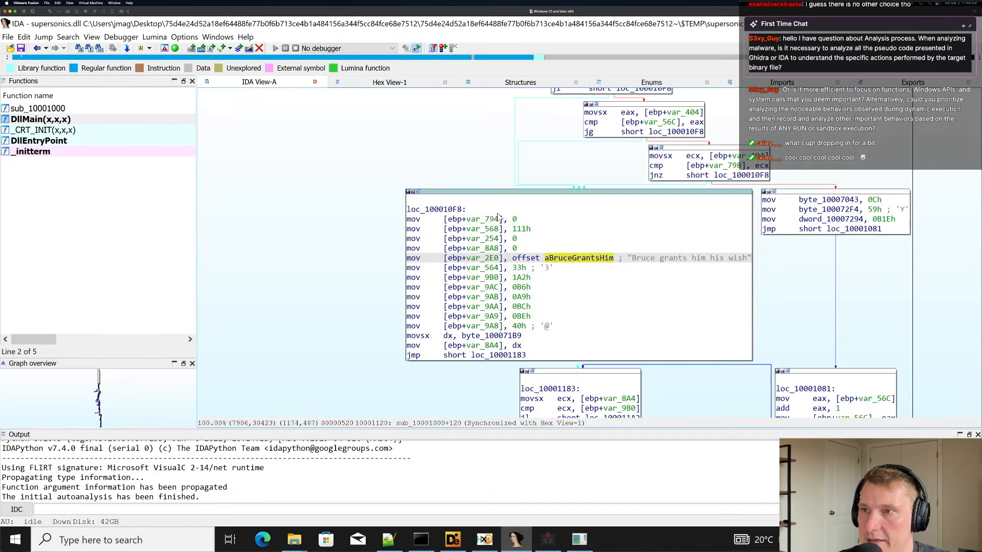
{"action": "scroll", "coordinate": [498, 217], "scroll_direction": "down", "scroll_amount": 3}
{"action": "left_click_drag", "start_coordinate": [585, 107], "coordinate": [504, 176]}
{"action": "scroll", "coordinate": [579, 202], "scroll_direction": "down", "scroll_amount": 6}
{"action": "left_click_drag", "start_coordinate": [457, 229], "coordinate": [581, 212]}
{"action": "left_click_drag", "start_coordinate": [475, 280], "coordinate": [668, 236]}
{"action": "scroll", "coordinate": [668, 233], "scroll_direction": "down", "scroll_amount": 5}
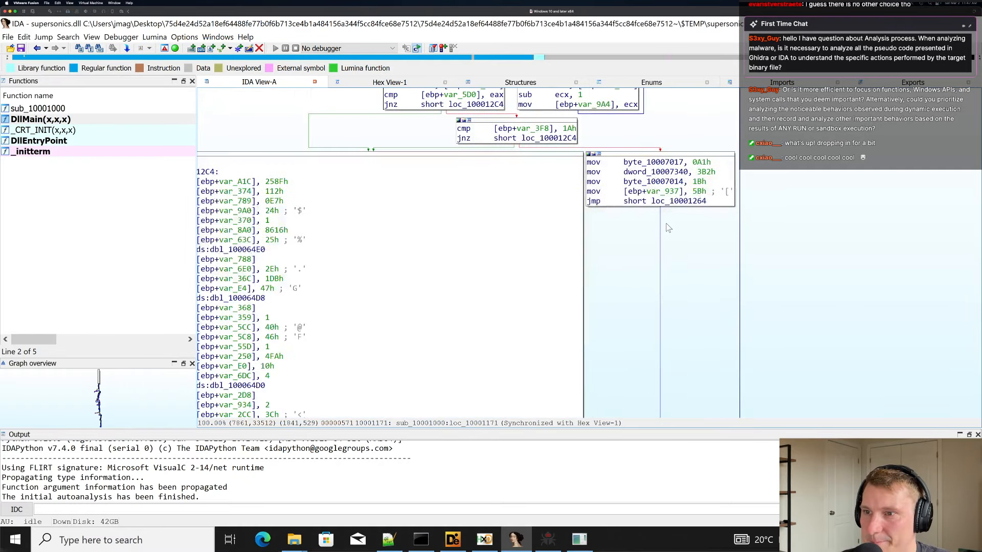
{"action": "scroll", "coordinate": [662, 266], "scroll_direction": "up", "scroll_amount": 15}
{"action": "left_click_drag", "start_coordinate": [660, 297], "coordinate": [664, 298]}
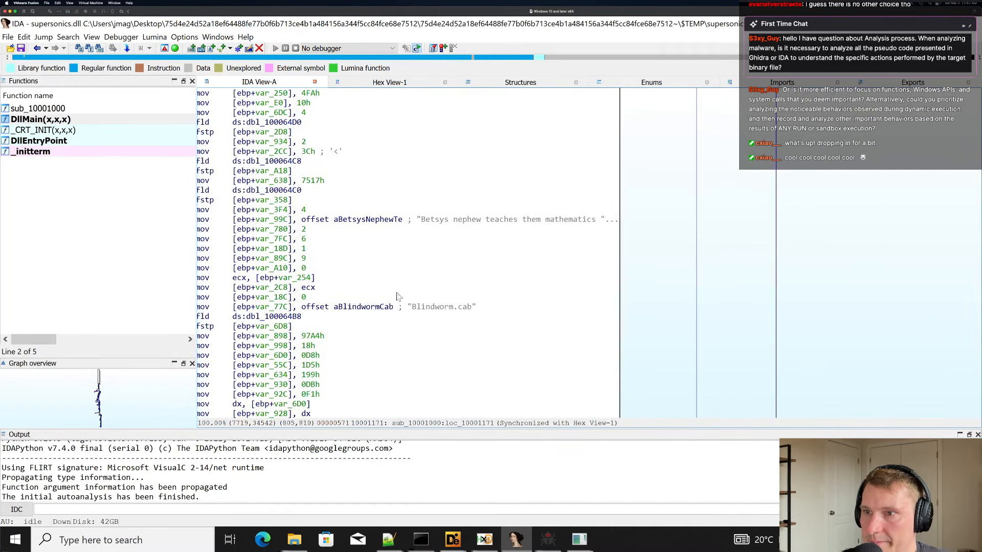
Examine the "Betsys nephew teaches them mathematics" string assigned to var_99C in the graph block.
{"action": "left_click_drag", "start_coordinate": [420, 223], "coordinate": [609, 226]}
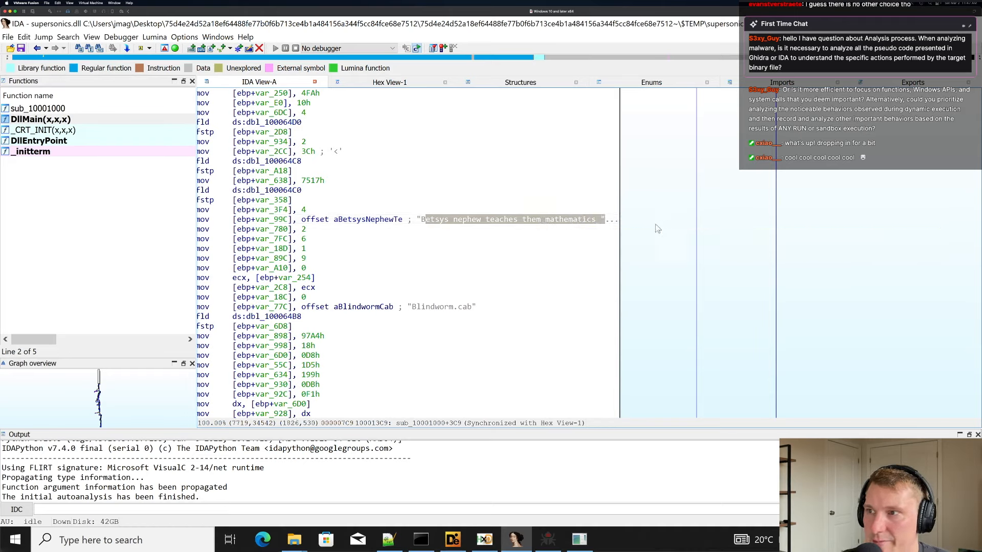
{"action": "left_click", "coordinate": [445, 210]}
{"action": "left_click_drag", "start_coordinate": [422, 222], "coordinate": [603, 220]}
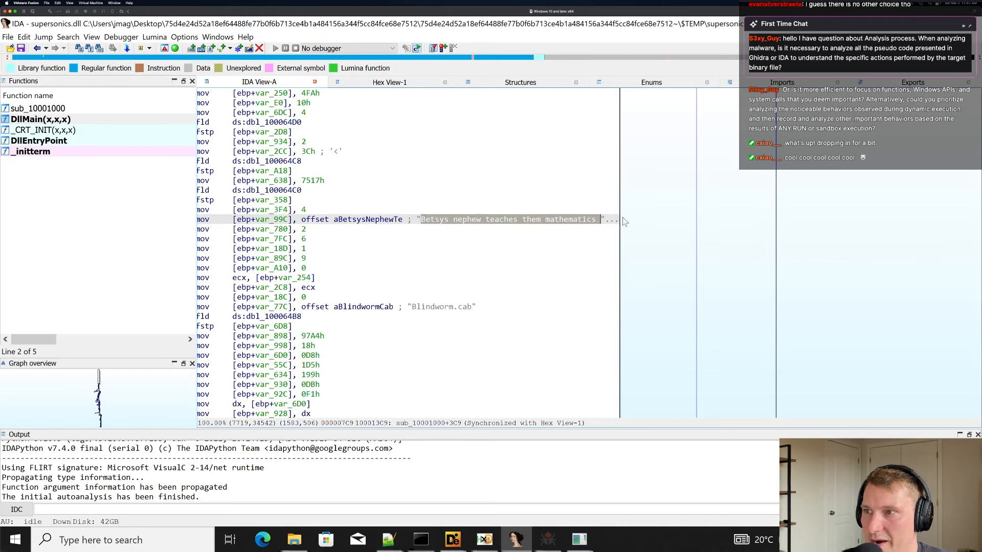
{"action": "right_click", "coordinate": [570, 215]}
{"action": "left_click", "coordinate": [532, 279]}
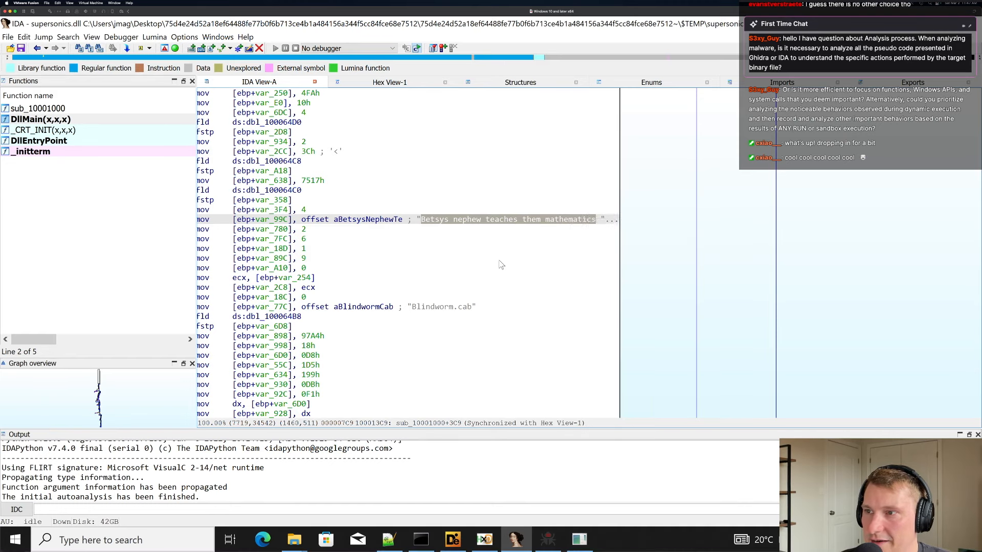
{"action": "left_click", "coordinate": [486, 257]}
{"action": "left_click_drag", "start_coordinate": [641, 238], "coordinate": [685, 225]}
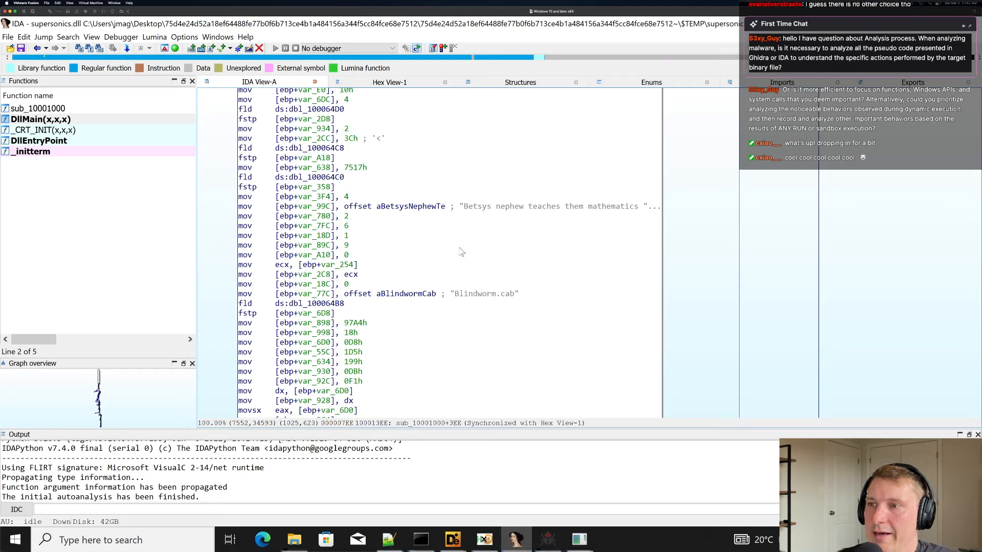
{"action": "left_click_drag", "start_coordinate": [460, 206], "coordinate": [636, 207]}
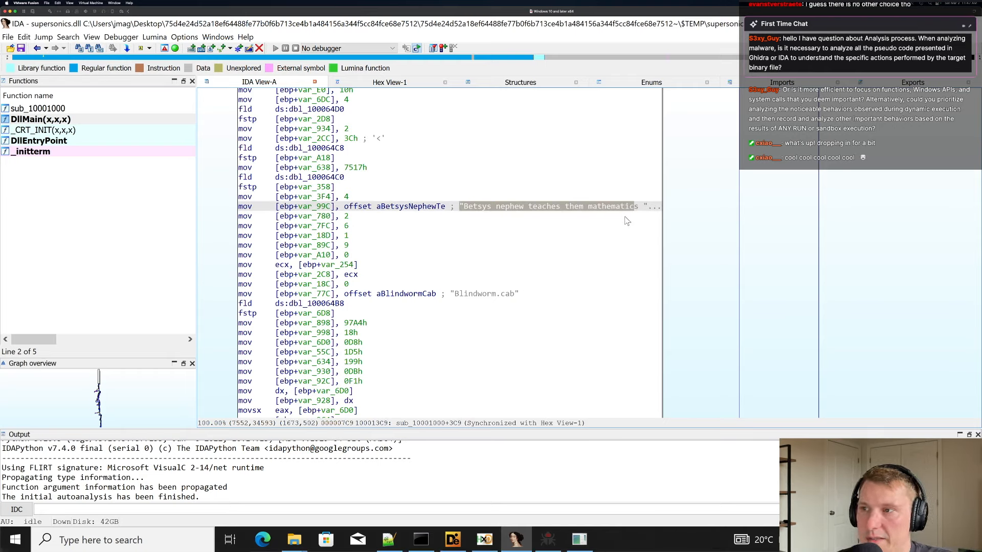
{"action": "left_click", "coordinate": [479, 207]}
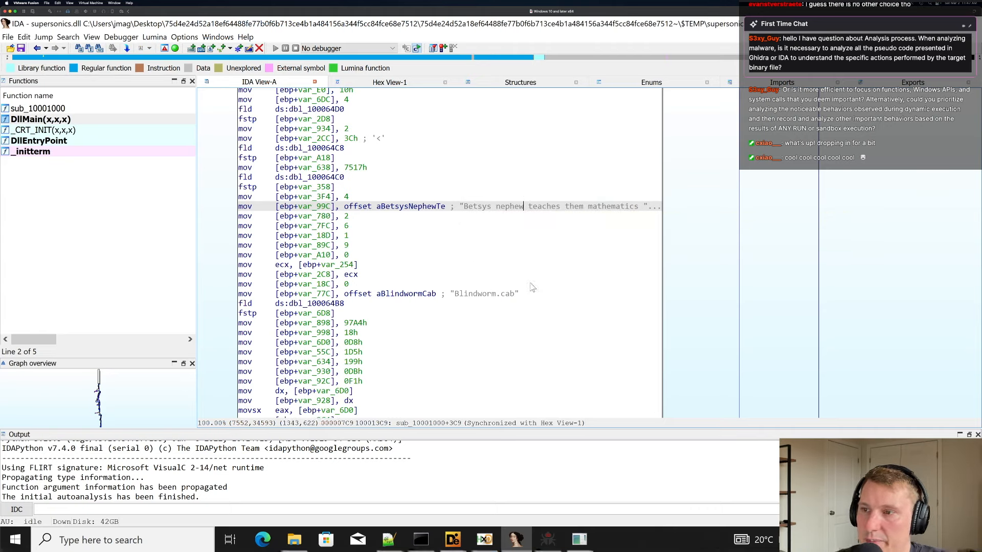
{"action": "left_click", "coordinate": [527, 266]}
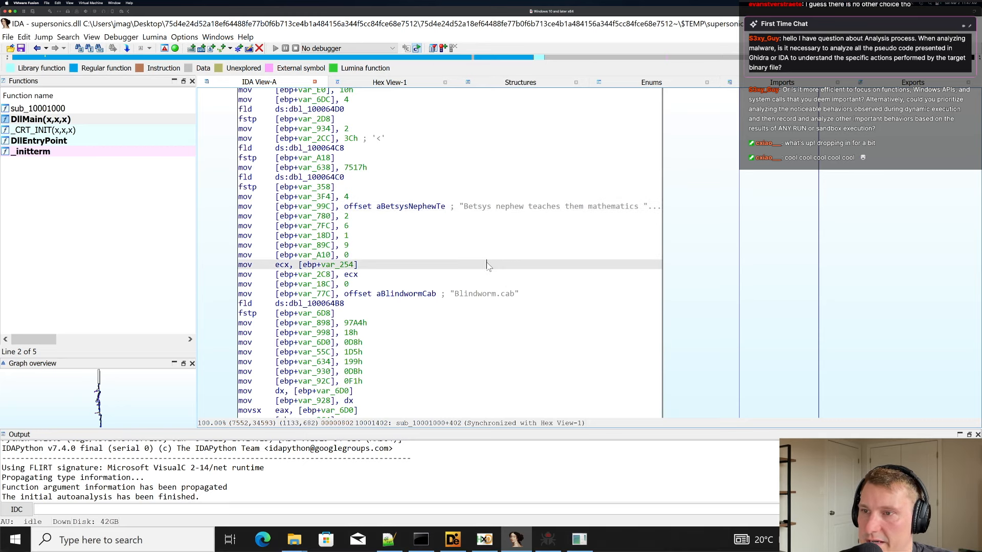
Inspect the "Blindworm.cab" assignment near the end of the block and list the cross-references to var_77C.
{"action": "left_click_drag", "start_coordinate": [730, 261], "coordinate": [807, 258]}
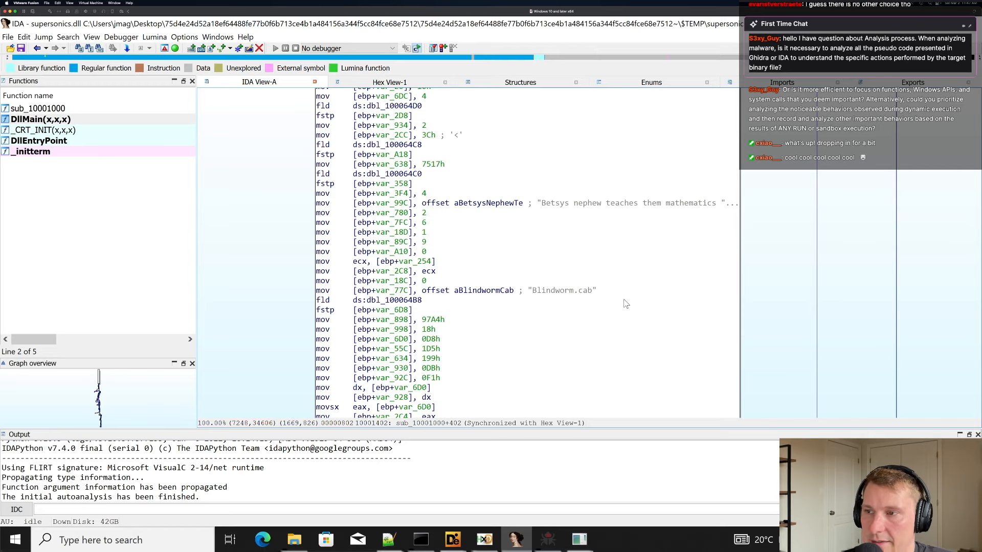
{"action": "scroll", "coordinate": [618, 300], "scroll_direction": "down", "scroll_amount": 3}
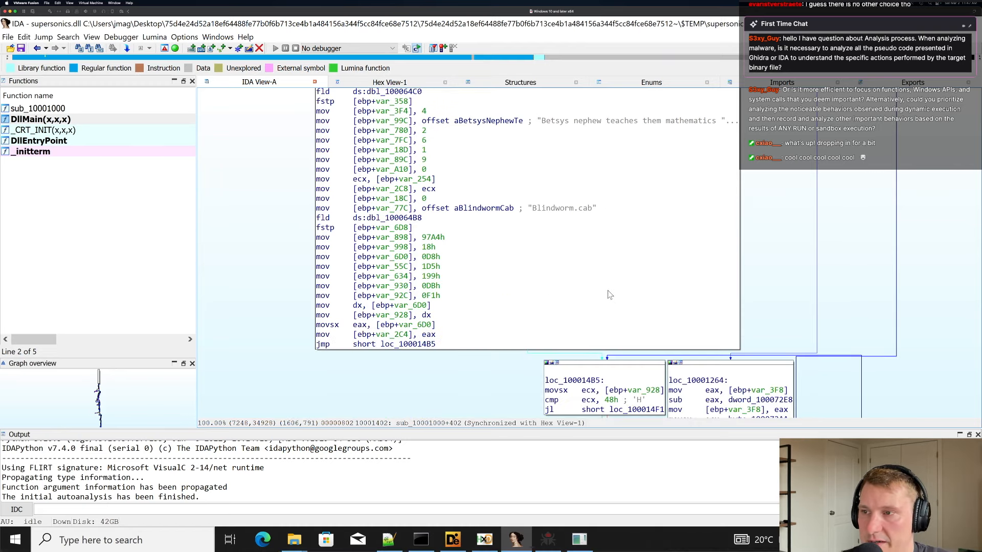
{"action": "left_click_drag", "start_coordinate": [766, 227], "coordinate": [717, 228]}
{"action": "left_click", "coordinate": [506, 208]}
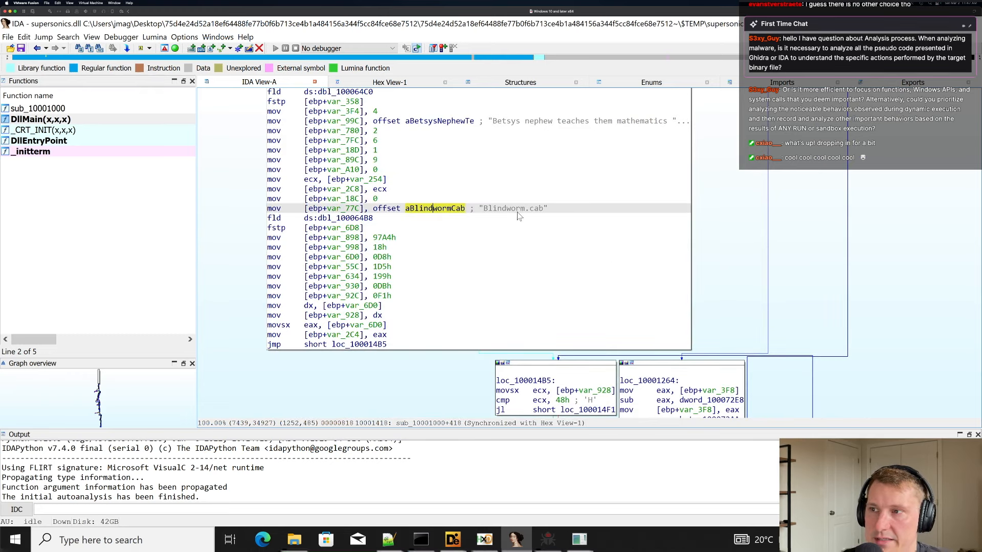
{"action": "left_click", "coordinate": [481, 209]}
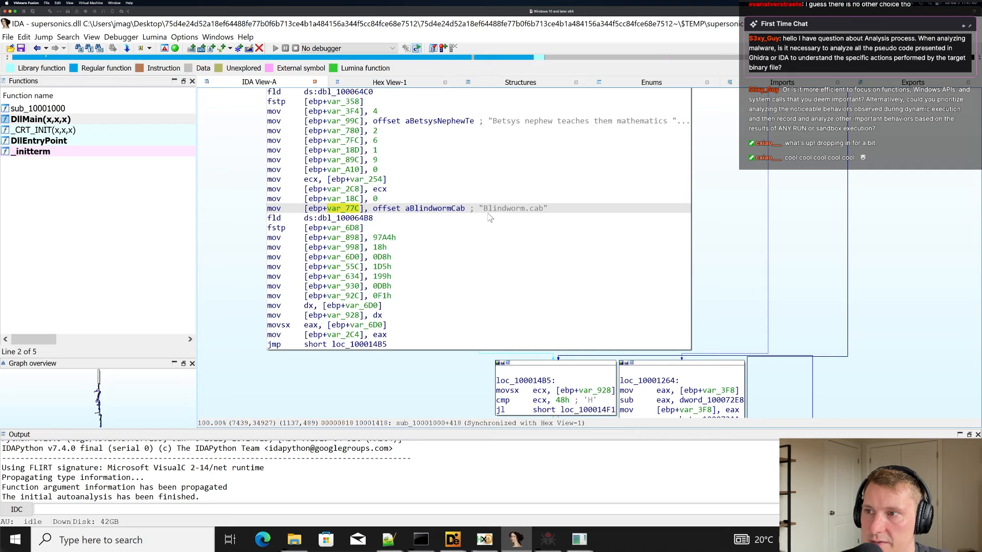
{"action": "left_click", "coordinate": [343, 210]}
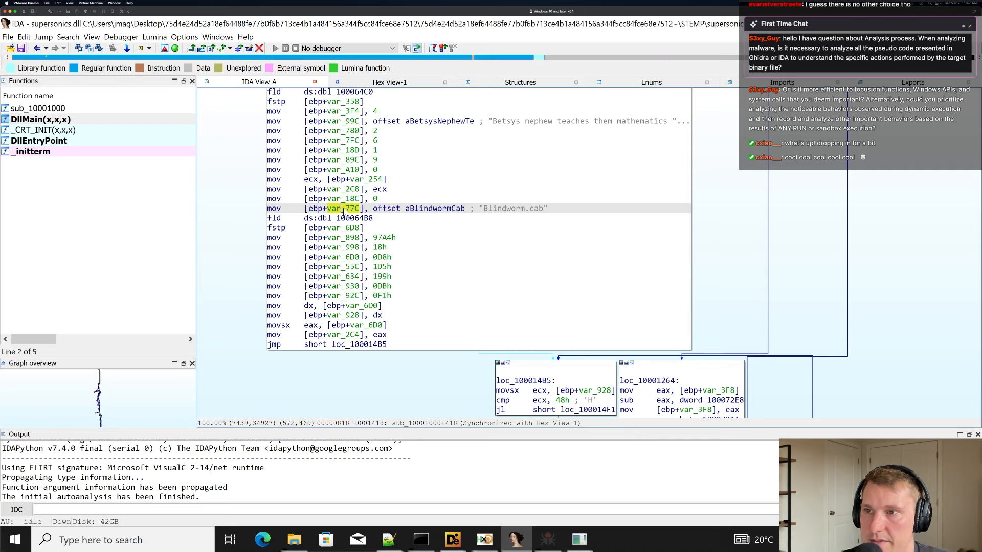
{"action": "key", "text": "x"}
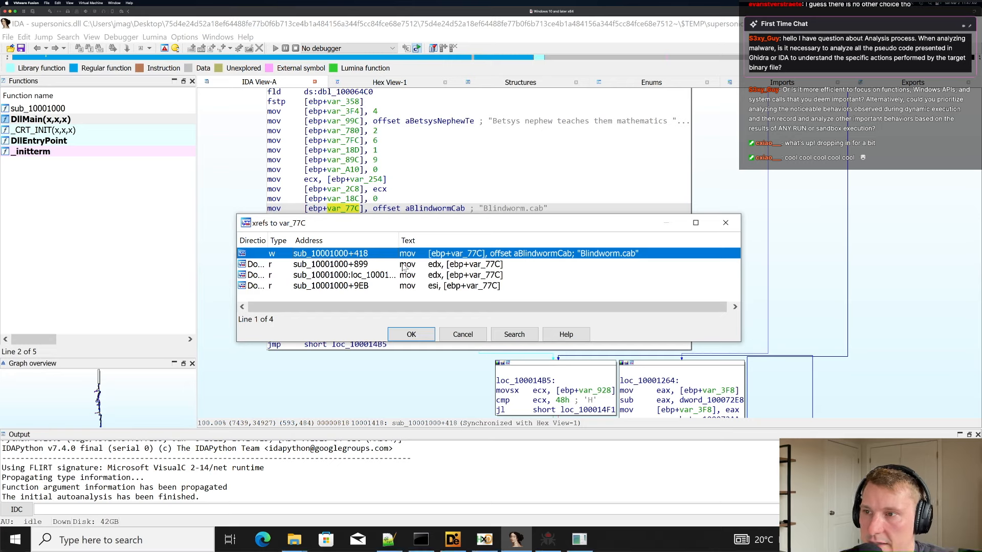
{"action": "left_click", "coordinate": [458, 335]}
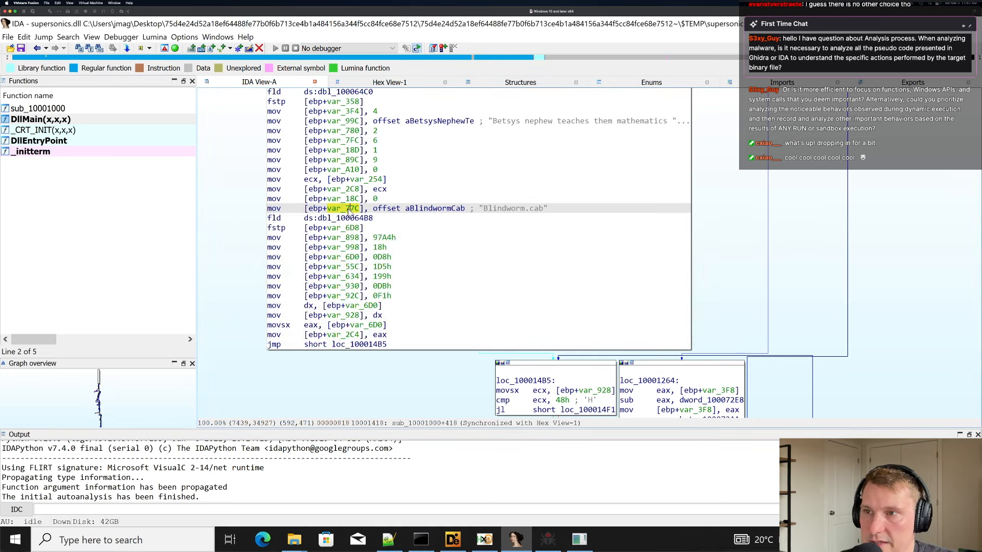
Rename the stack variable var_77C to blindworm.
{"action": "type", "text": "nblind"}
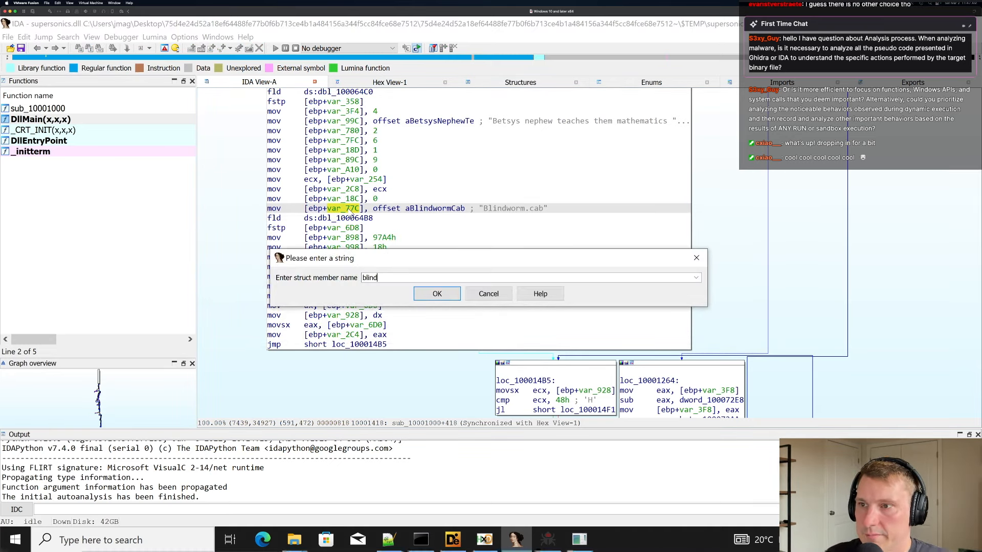
{"action": "type", "text": "worm"}
{"action": "key", "text": "Return"}
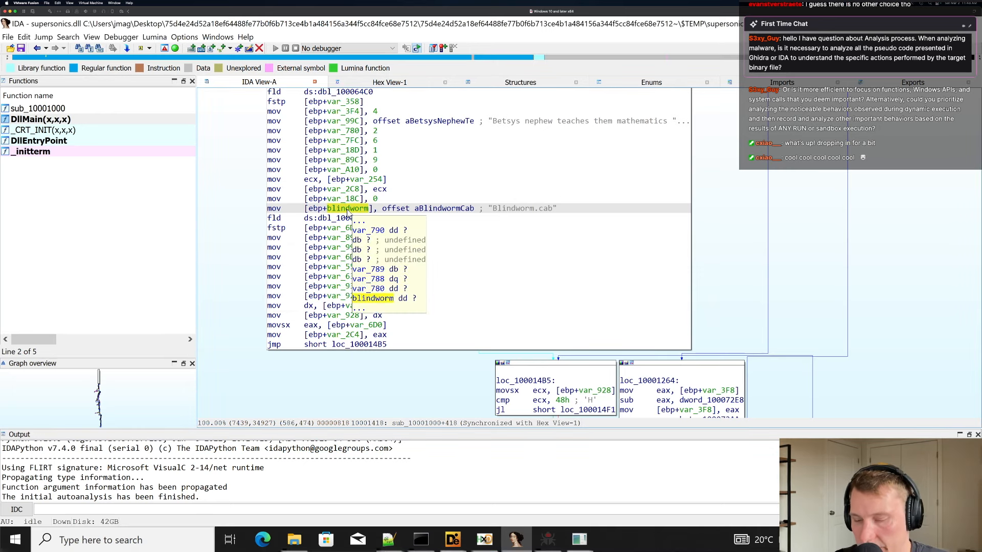
Follow the blindworm cross-reference at sub_10001000+899 and inspect the call through var_770 that receives it.
{"action": "key", "text": "x"}
{"action": "left_click", "coordinate": [373, 265]}
{"action": "double_click", "coordinate": [373, 265]}
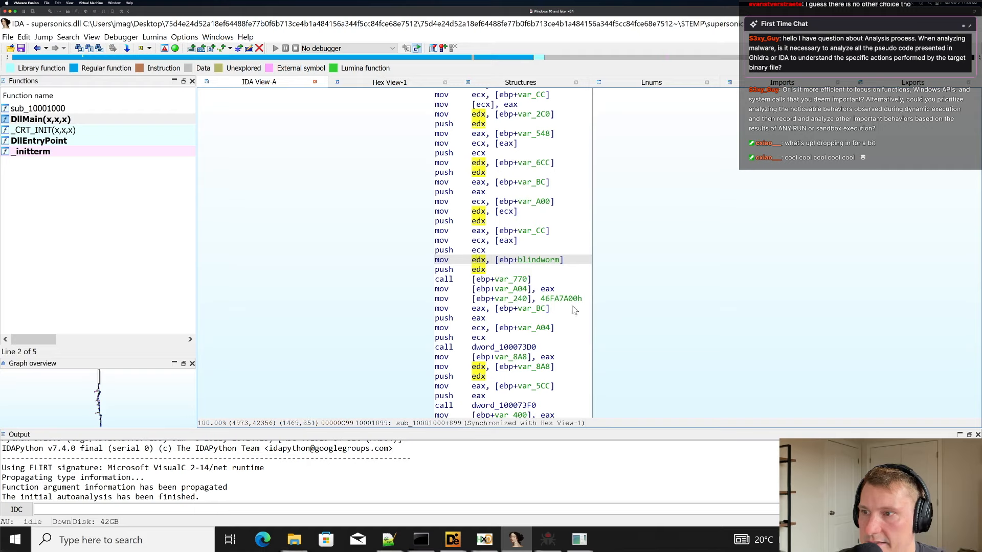
{"action": "left_click", "coordinate": [529, 280]}
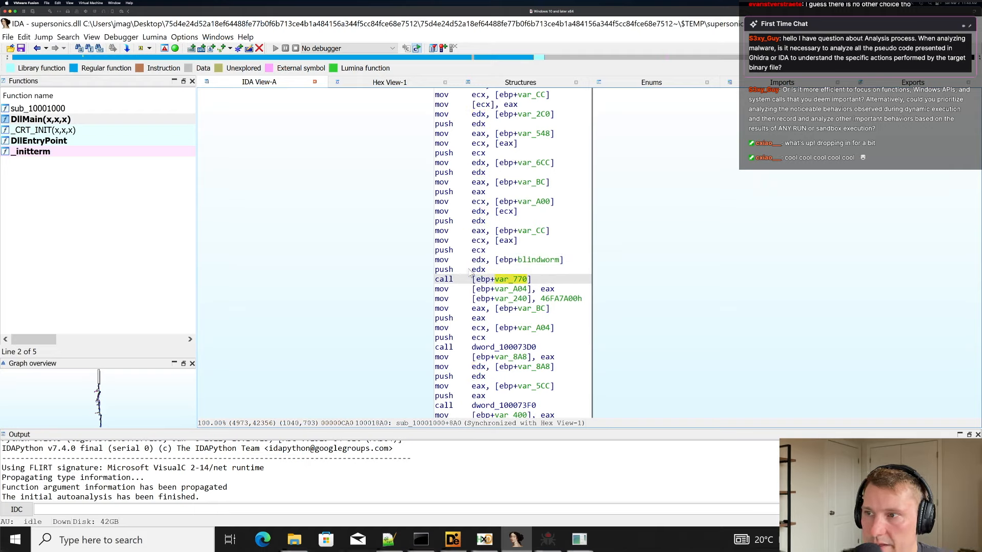
List the cross-references to var_770 and follow its write at sub_10001000+6F1.
{"action": "left_click_drag", "start_coordinate": [435, 279], "coordinate": [540, 282]}
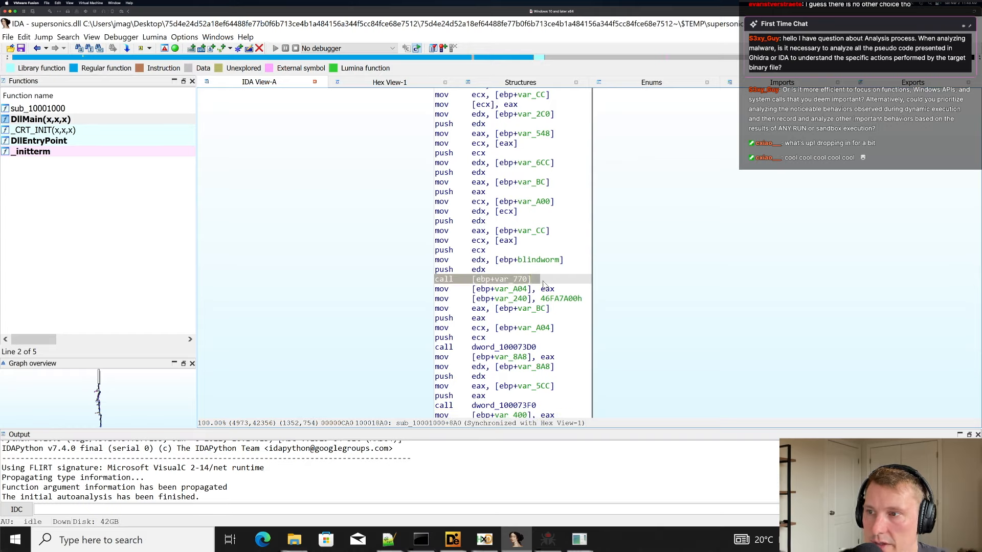
{"action": "left_click", "coordinate": [538, 279]}
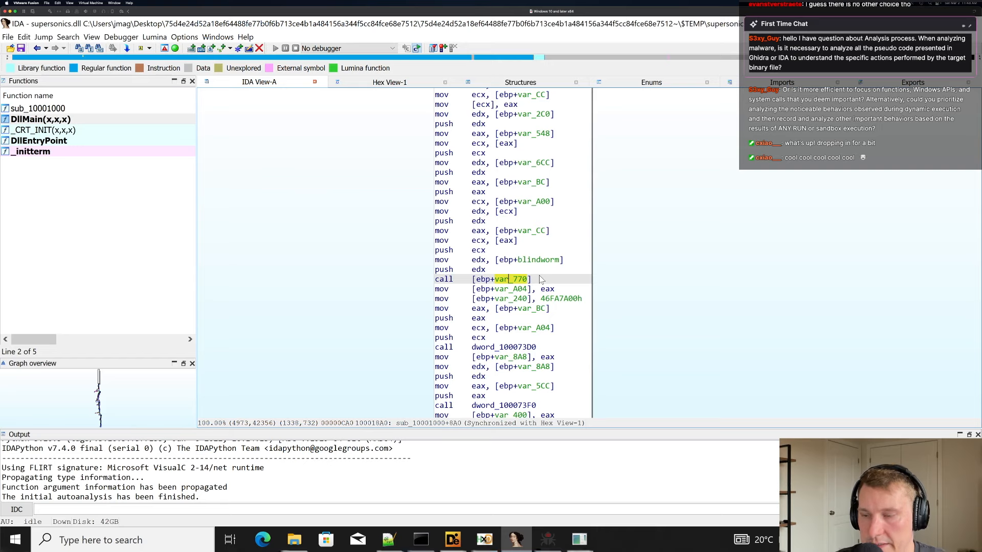
{"action": "key", "text": "x"}
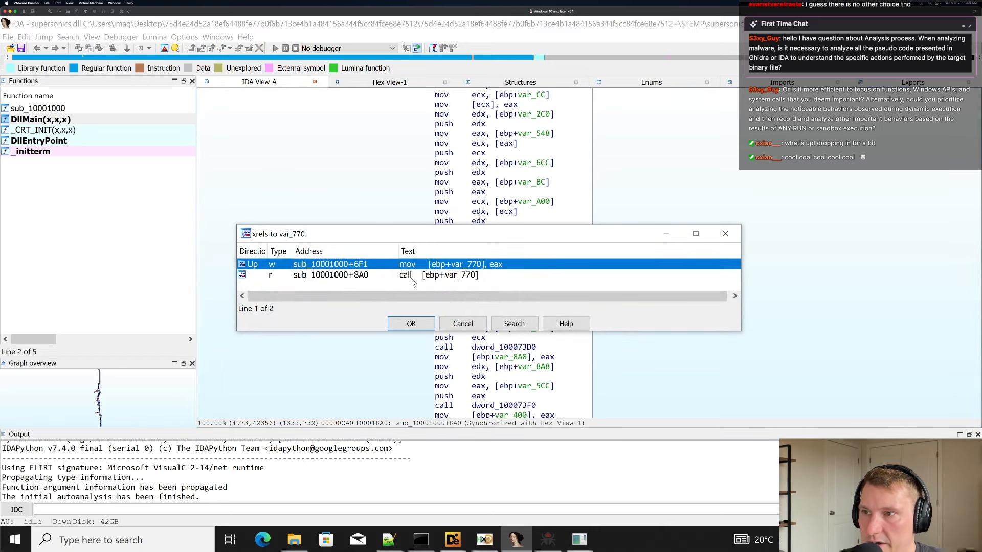
{"action": "double_click", "coordinate": [429, 266]}
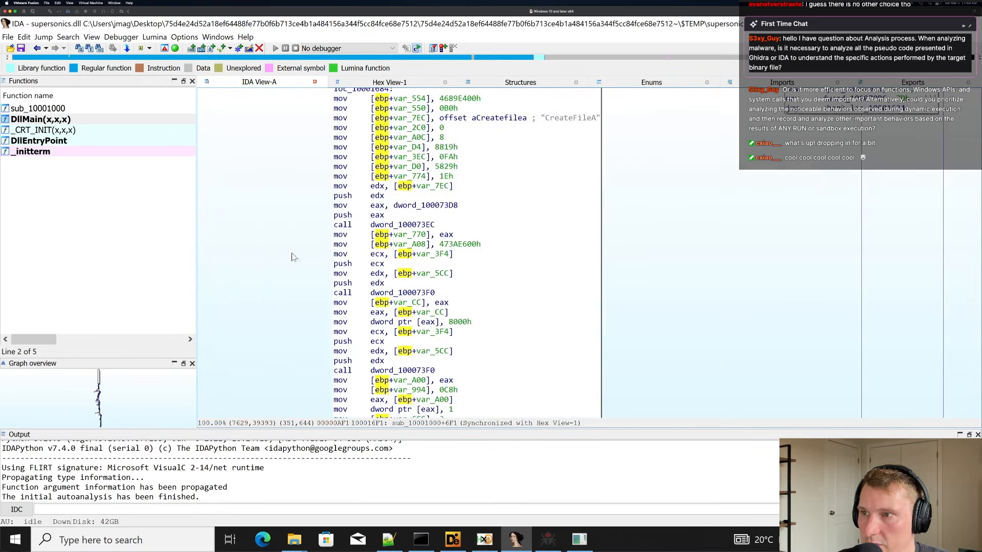
Examine how the return value of the dword_100073EC call is stored in var_770.
{"action": "left_click", "coordinate": [429, 235]}
{"action": "left_click", "coordinate": [444, 235]}
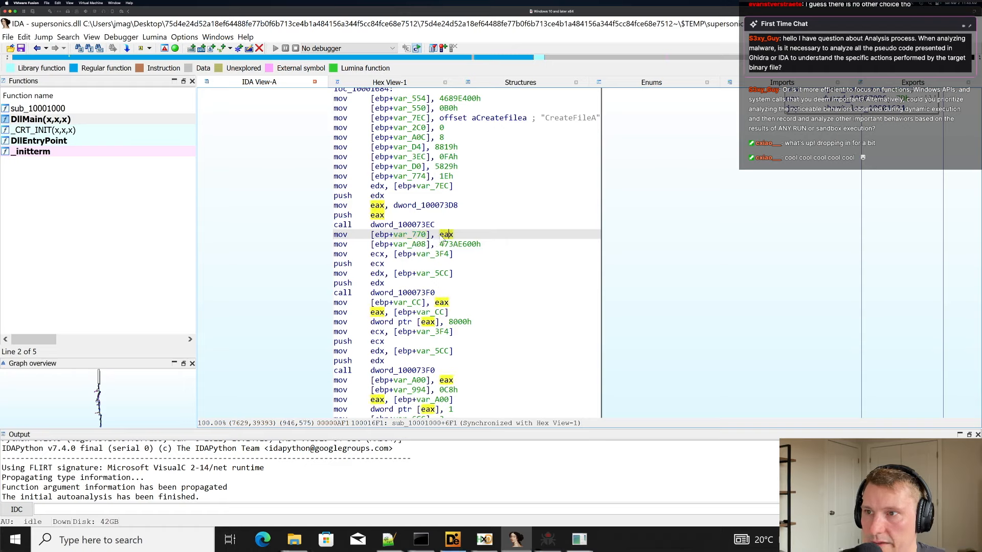
{"action": "left_click", "coordinate": [372, 226]}
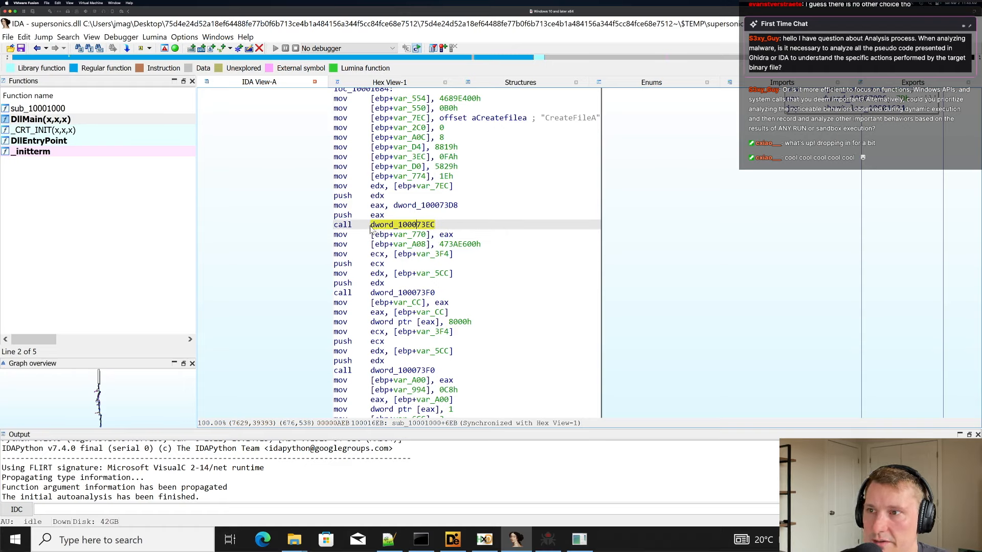
{"action": "left_click_drag", "start_coordinate": [371, 225], "coordinate": [435, 226]}
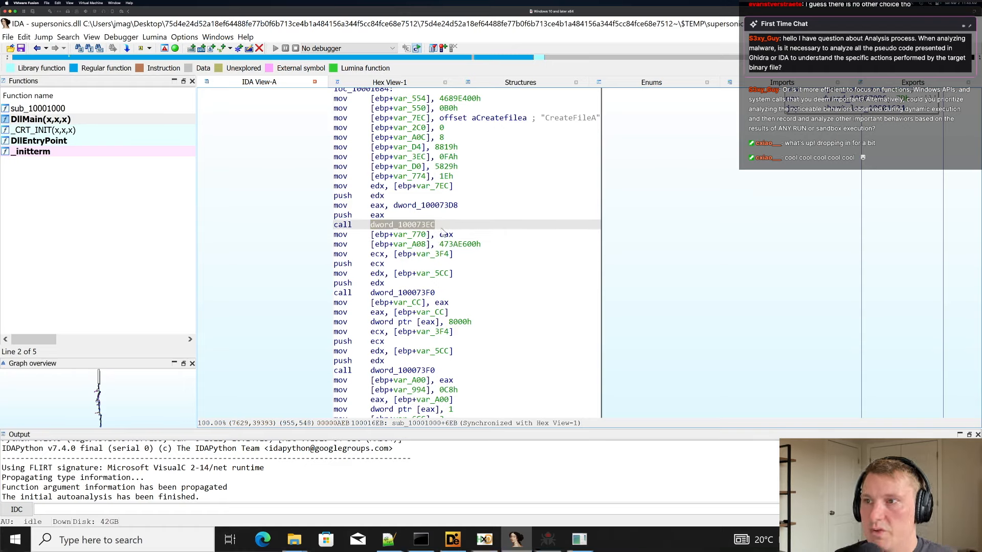
{"action": "left_click", "coordinate": [444, 235]}
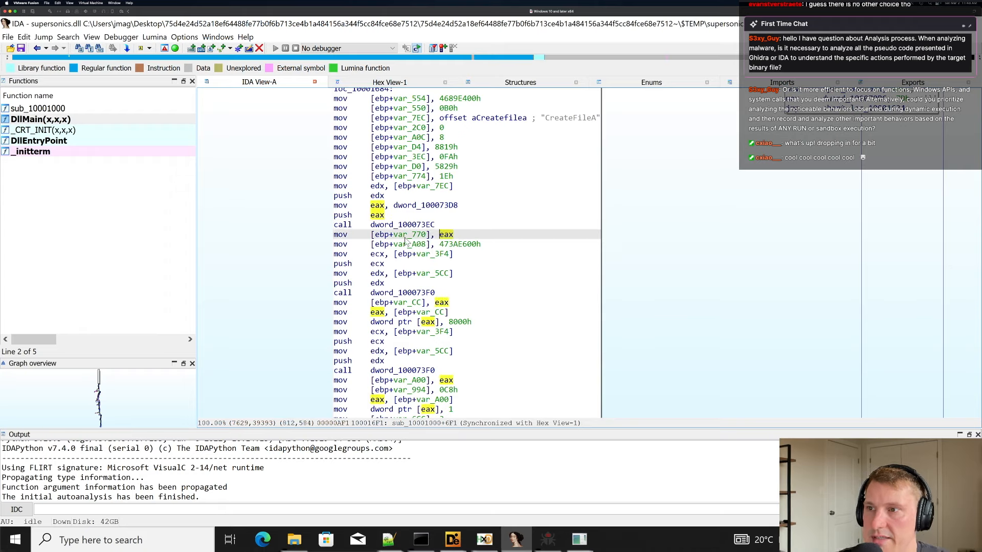
{"action": "left_click", "coordinate": [408, 236]}
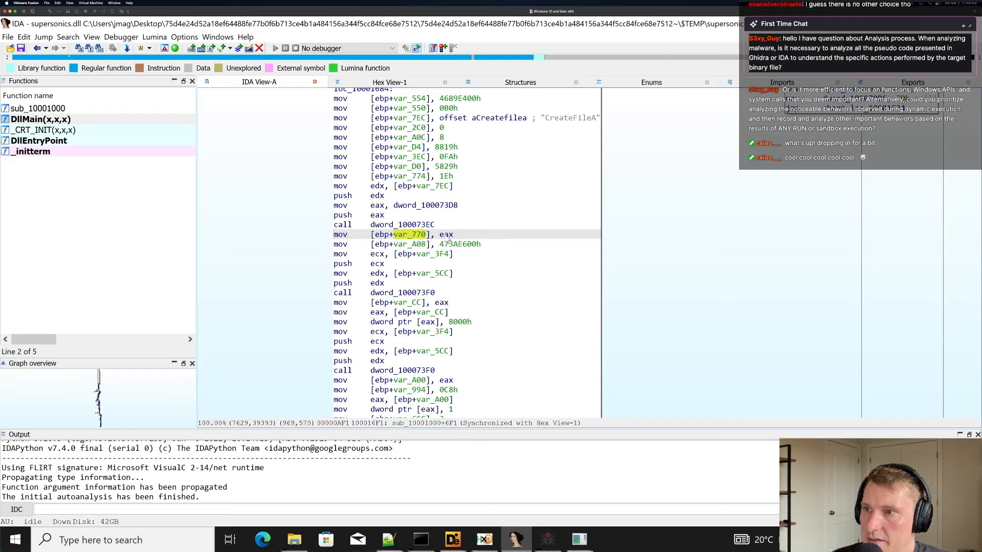
{"action": "left_click", "coordinate": [459, 245]}
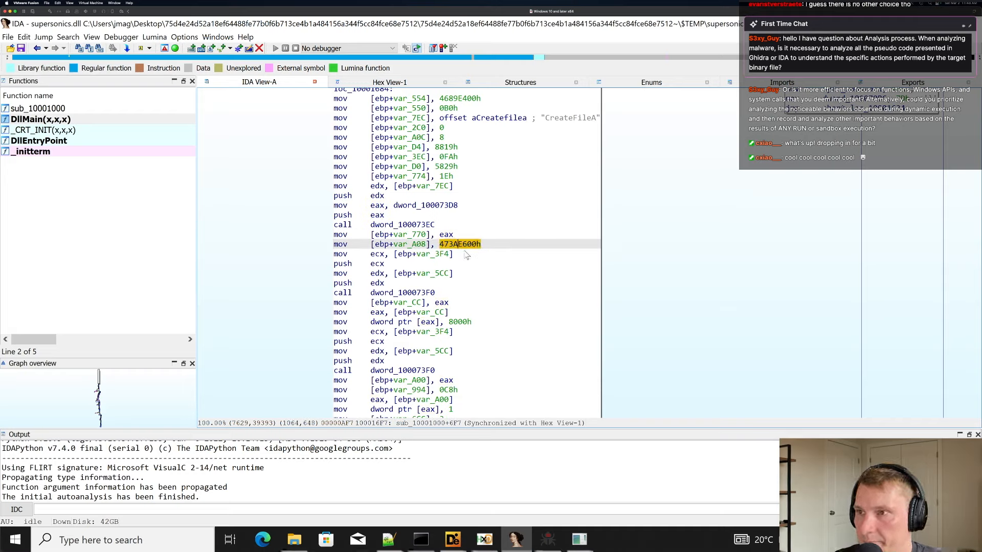
Inspect the "CreateFileA" string assigned to var_7EC at the start of the loc_10001684 block.
{"action": "left_click", "coordinate": [542, 120]}
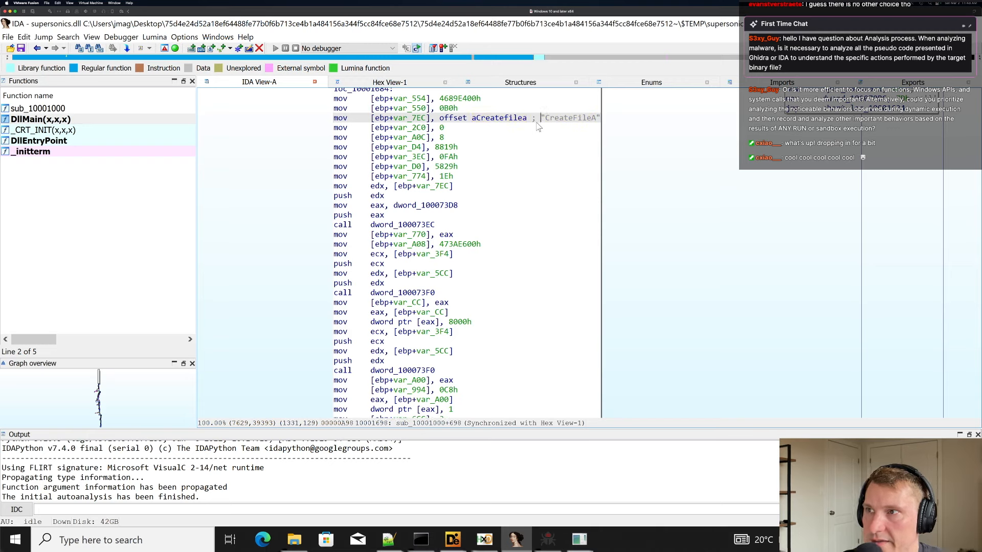
{"action": "scroll", "coordinate": [539, 127], "scroll_direction": "up", "scroll_amount": 3}
{"action": "left_click_drag", "start_coordinate": [546, 201], "coordinate": [599, 202]}
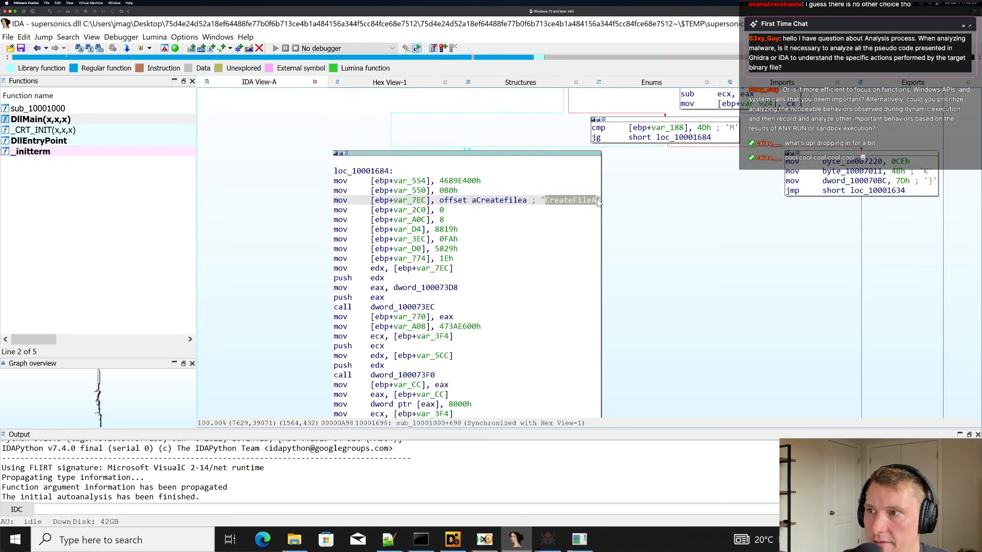
{"action": "left_click", "coordinate": [416, 200]}
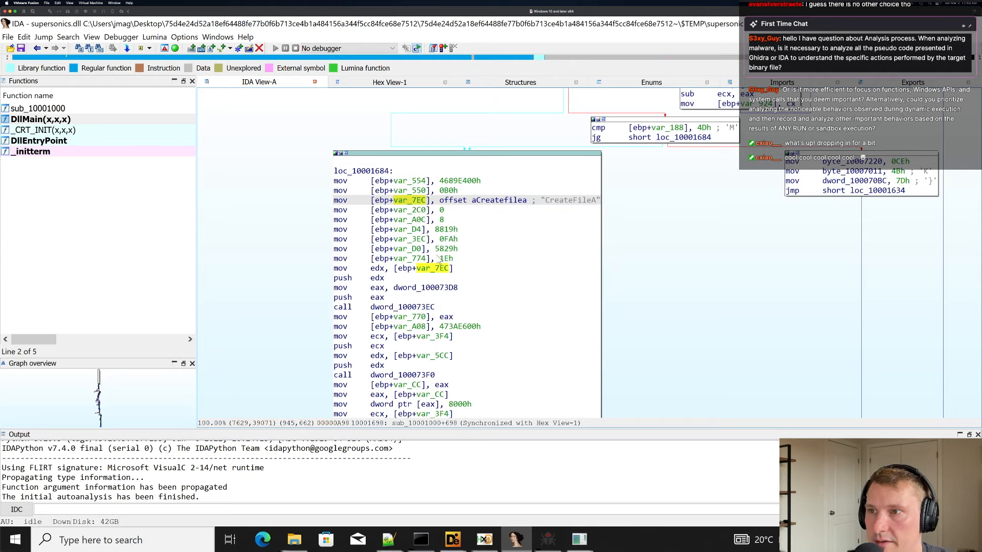
Trace var_7EC and dword_100073D8 through edx and eax as arguments to the dword_100073EC call.
{"action": "left_click", "coordinate": [380, 278]}
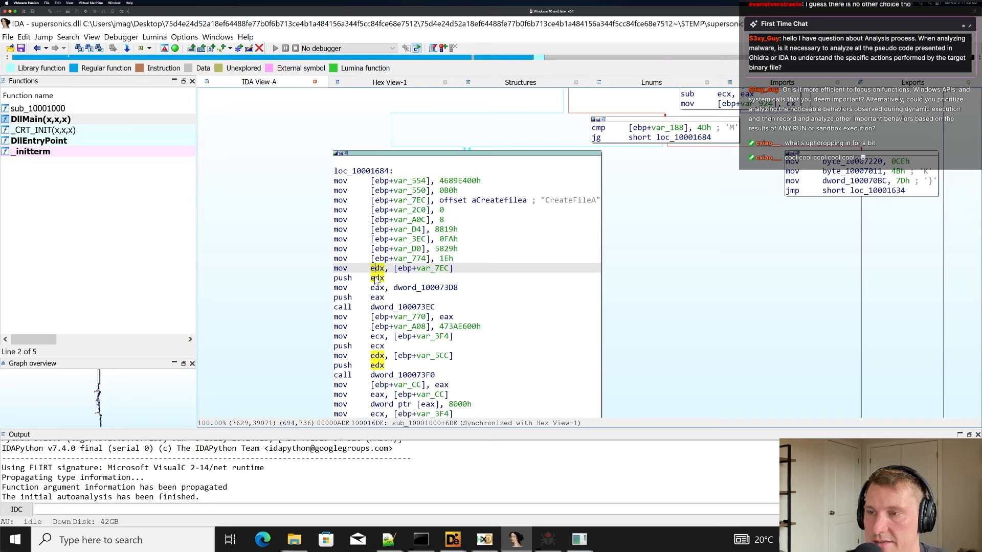
{"action": "left_click", "coordinate": [376, 287]}
{"action": "left_click", "coordinate": [377, 280]}
{"action": "left_click", "coordinate": [378, 270]}
{"action": "left_click", "coordinate": [379, 288]}
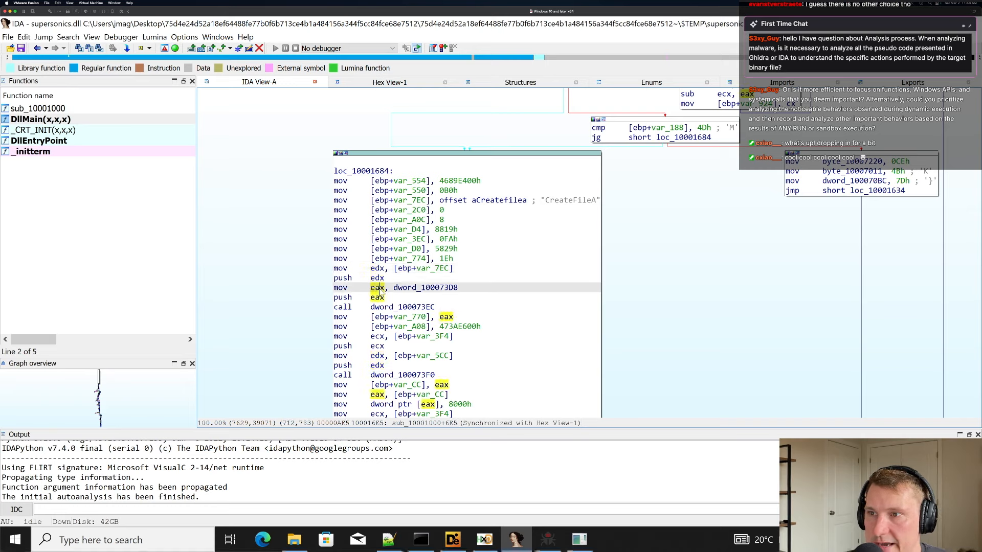
{"action": "left_click", "coordinate": [429, 289]}
{"action": "left_click", "coordinate": [378, 298]}
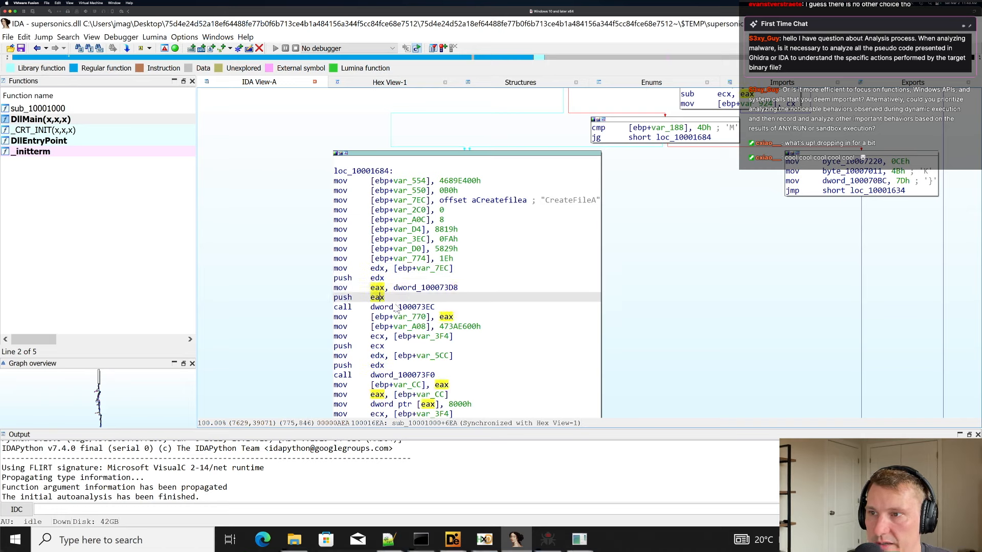
{"action": "left_click", "coordinate": [399, 308]}
{"action": "left_click", "coordinate": [444, 316]}
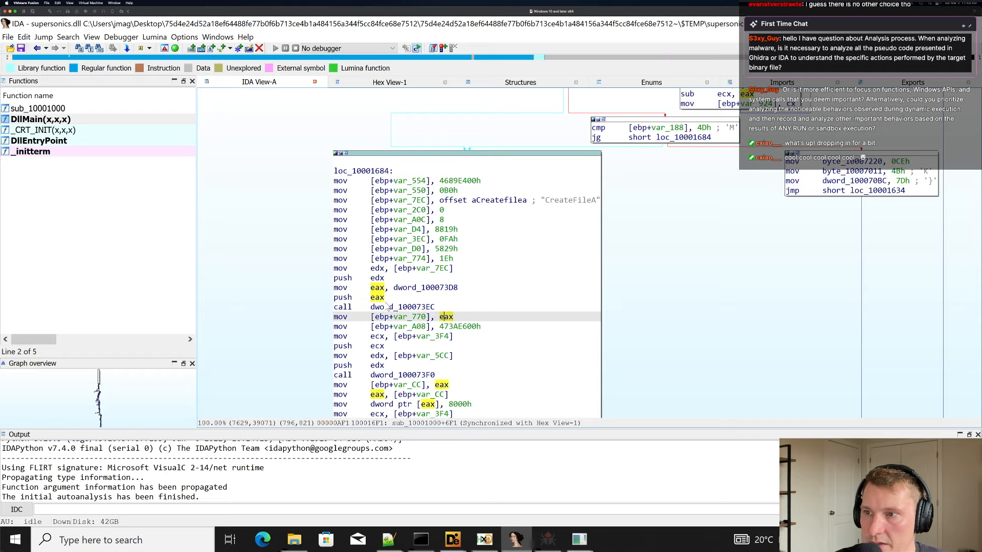
Recheck the path of the "CreateFileA" string from var_7EC to the dword_100073EC call.
{"action": "left_click", "coordinate": [499, 200]}
{"action": "left_click", "coordinate": [569, 200]}
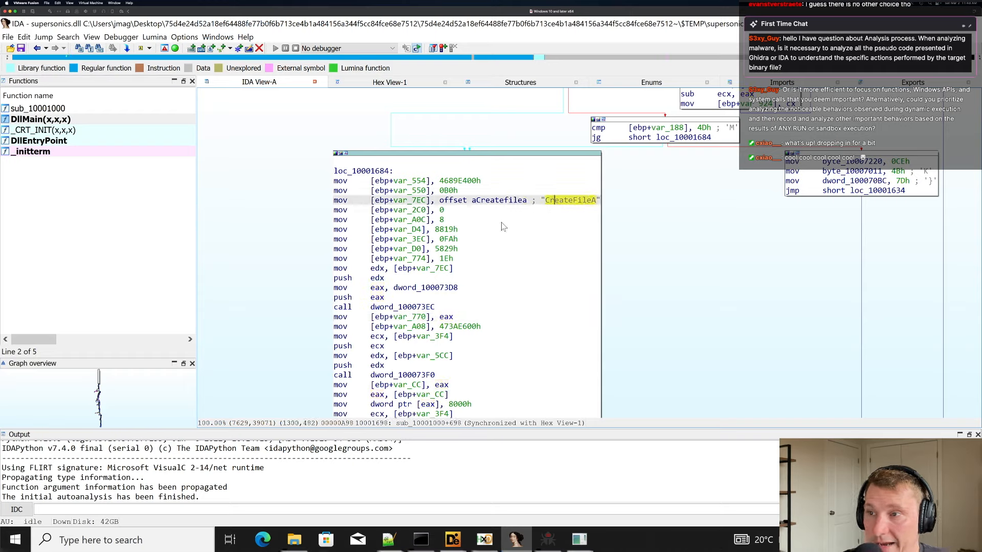
{"action": "left_click", "coordinate": [500, 201]}
{"action": "left_click", "coordinate": [416, 200]}
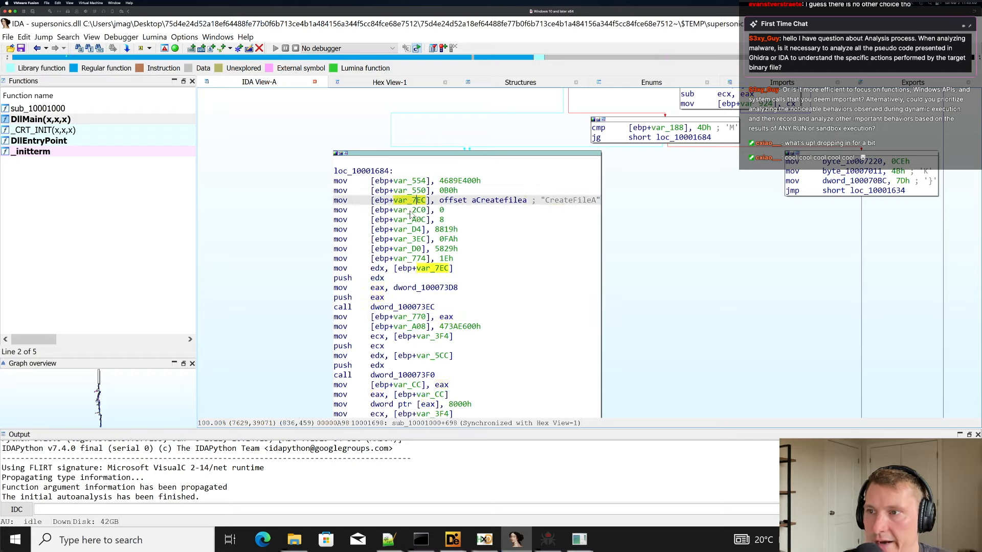
{"action": "left_click", "coordinate": [409, 287]}
{"action": "left_click", "coordinate": [409, 307]}
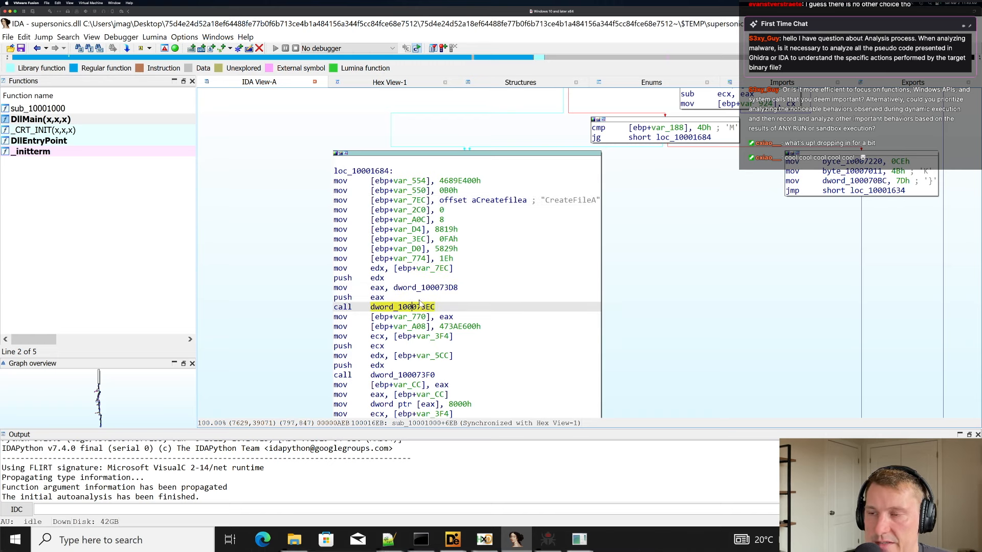
View the definition of dword_100073D8 in the data section, and return to the loc_10001684 block.
{"action": "left_click", "coordinate": [411, 287]}
{"action": "double_click", "coordinate": [411, 288]}
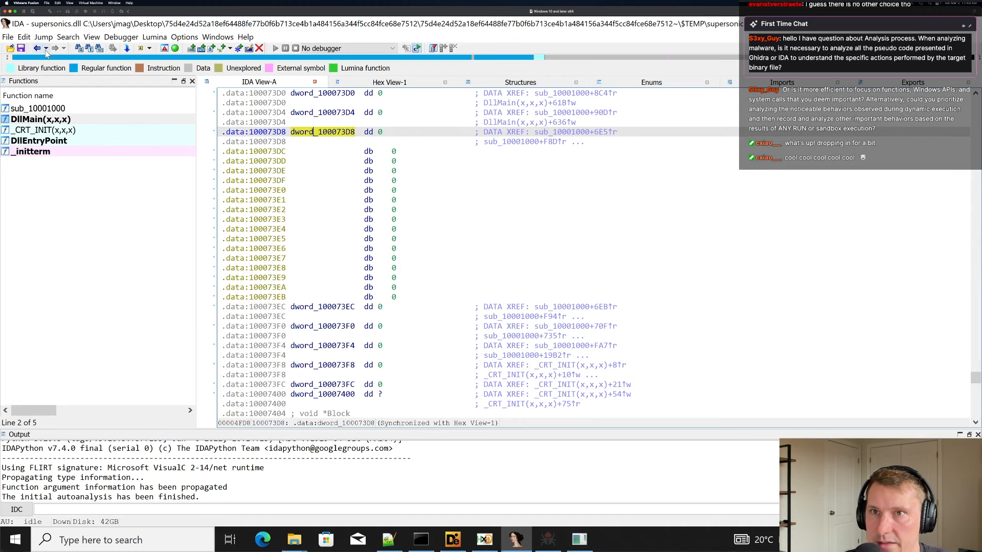
{"action": "key", "text": "Escape"}
Rename the stack variable var_770, which stores the result of the dword_100073EC call, to CreateFileA.
{"action": "left_click", "coordinate": [423, 316]}
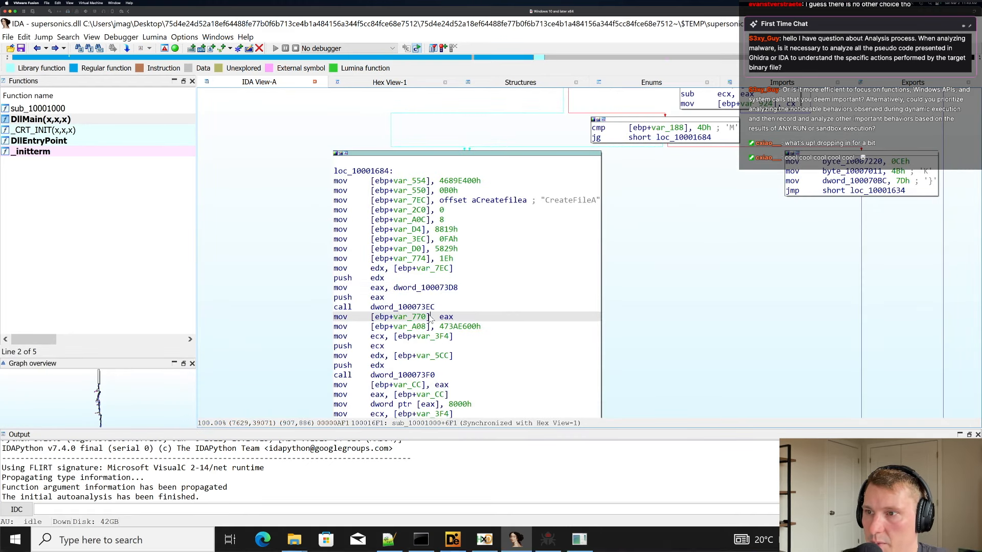
{"action": "left_click", "coordinate": [399, 308]}
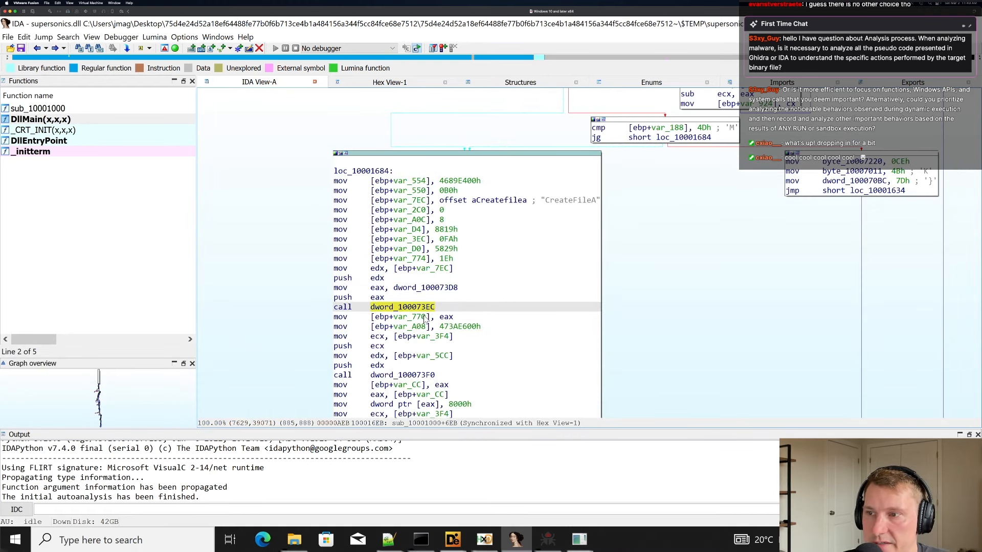
{"action": "left_click", "coordinate": [448, 318]}
{"action": "left_click", "coordinate": [412, 317]}
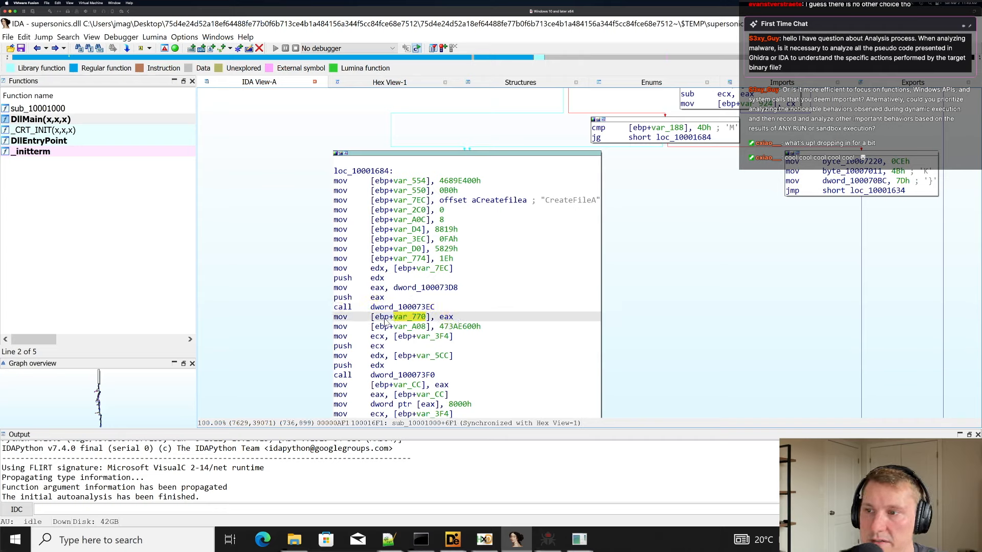
{"action": "left_click", "coordinate": [444, 317]}
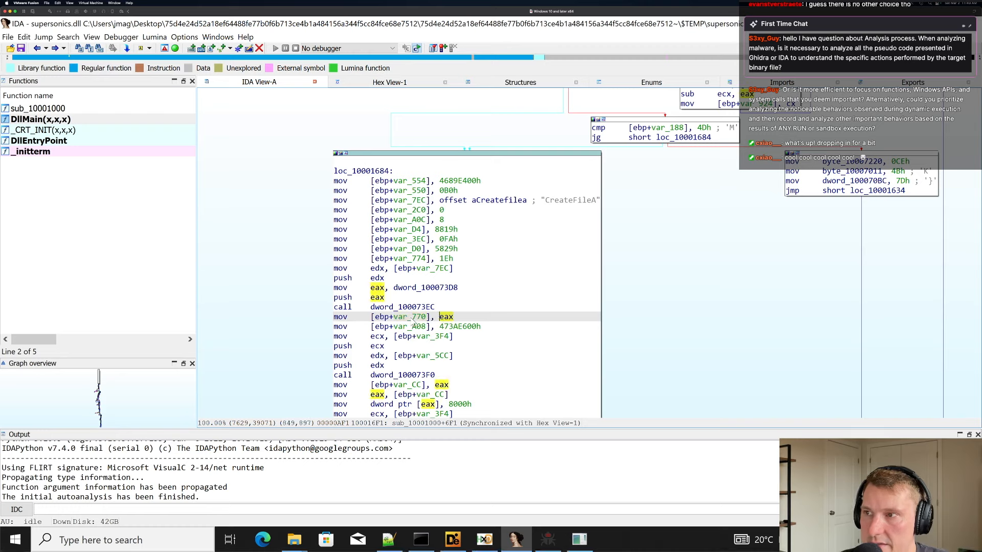
{"action": "left_click", "coordinate": [408, 317]}
{"action": "type", "text": "nCreateFileA"}
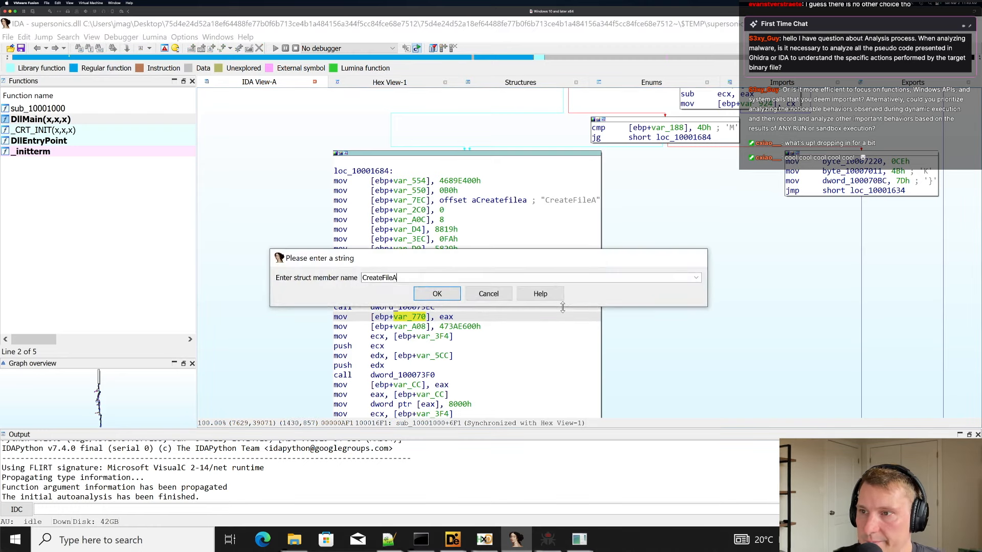
{"action": "key", "text": "Return"}
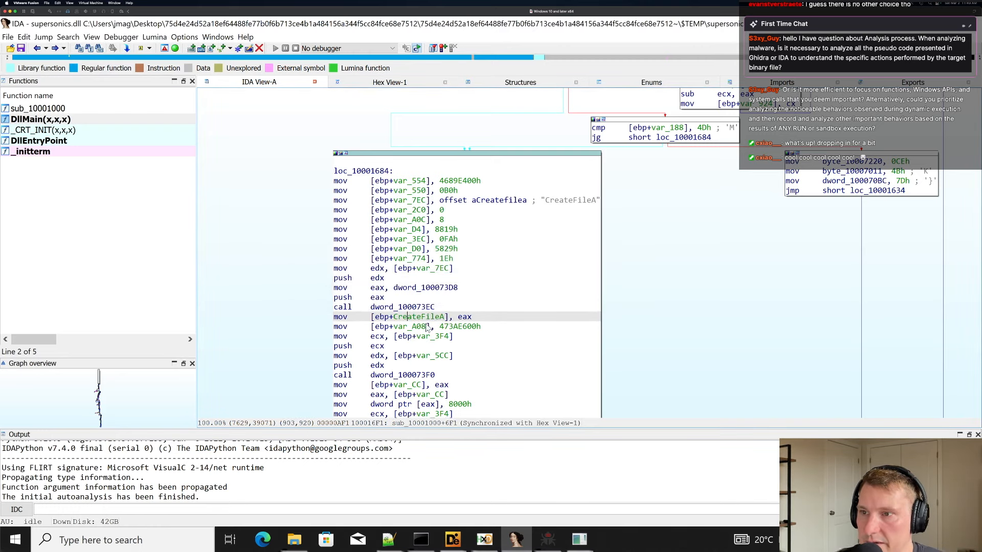
Follow the CreateFileA variable's cross-reference to its call at sub_10001000+8A0.
{"action": "key", "text": "x"}
{"action": "key", "text": "Down"}
{"action": "key", "text": "Return"}
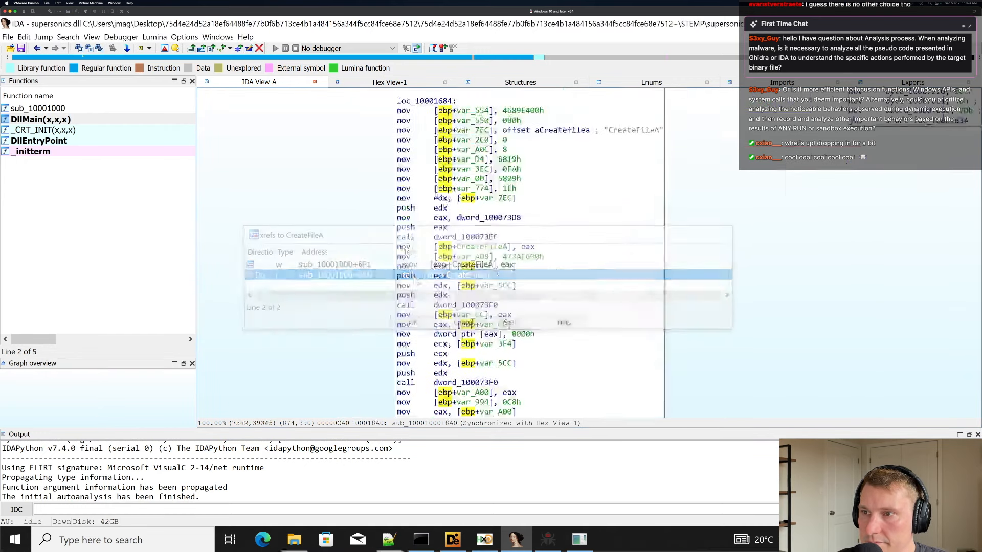
{"action": "left_click_drag", "start_coordinate": [403, 290], "coordinate": [316, 280]}
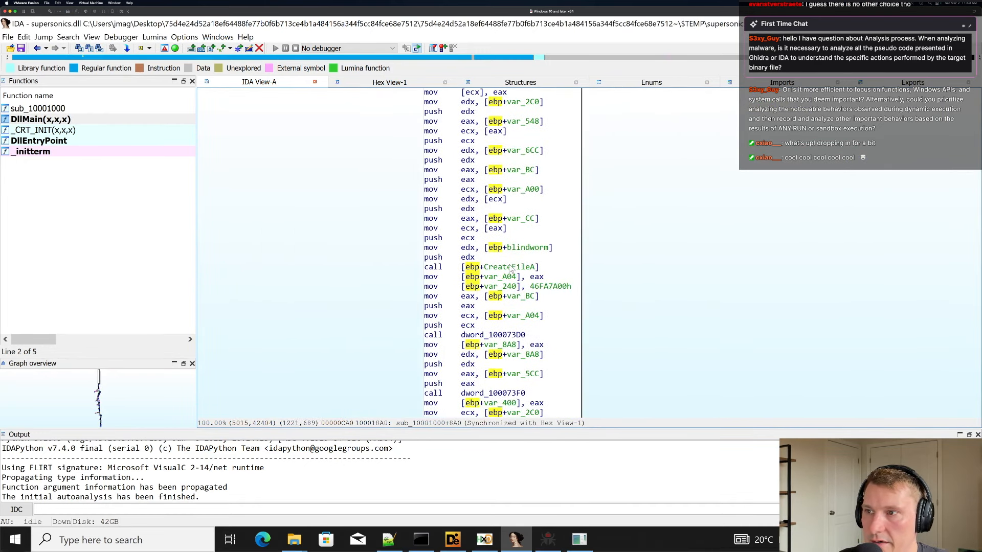
Examine how blindworm is passed through edx to the CreateFileA call.
{"action": "left_click", "coordinate": [514, 268]}
{"action": "left_click", "coordinate": [525, 247]}
{"action": "left_click", "coordinate": [505, 267]}
{"action": "left_click", "coordinate": [522, 248]}
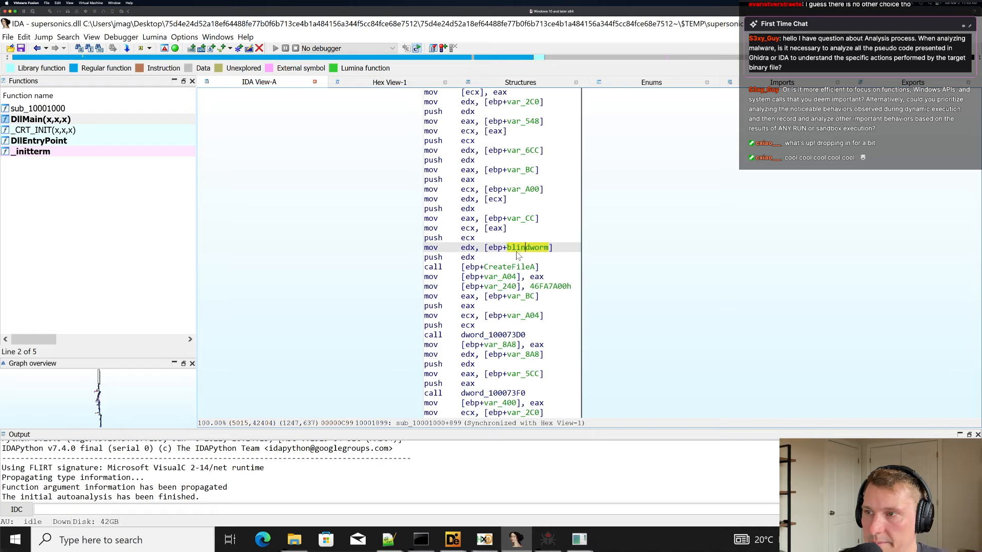
{"action": "left_click", "coordinate": [502, 266]}
{"action": "left_click", "coordinate": [519, 249]}
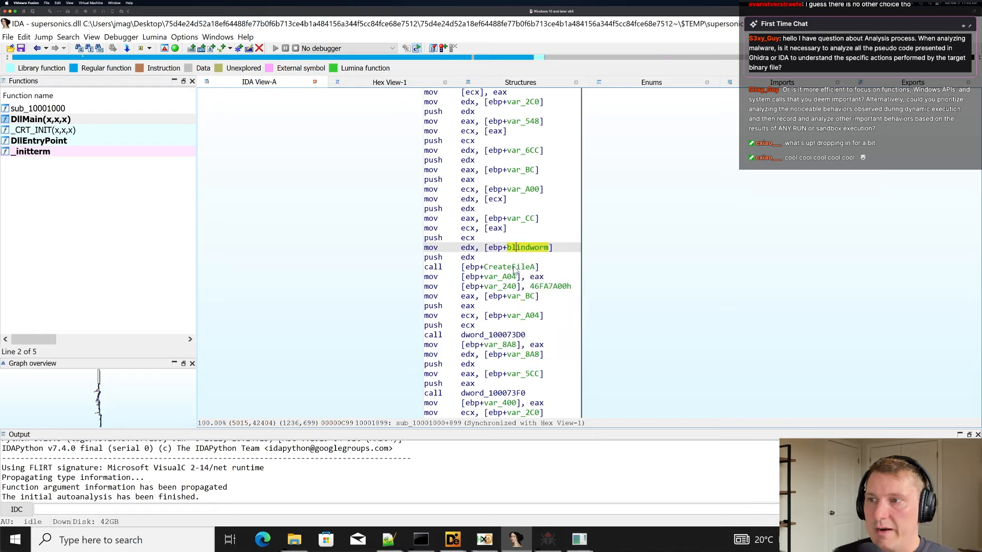
{"action": "left_click", "coordinate": [508, 267]}
{"action": "left_click_drag", "start_coordinate": [506, 270], "coordinate": [376, 301]}
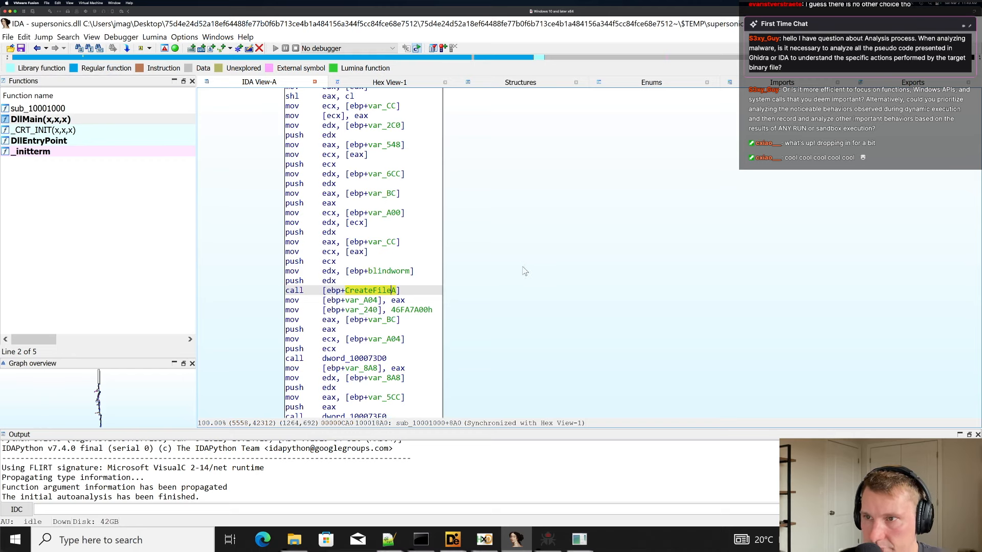
Examine the register values pushed just before the CreateFileA call, including edx from blindworm and ecx loaded through eax from var_CC.
{"action": "left_click_drag", "start_coordinate": [522, 270], "coordinate": [586, 282]}
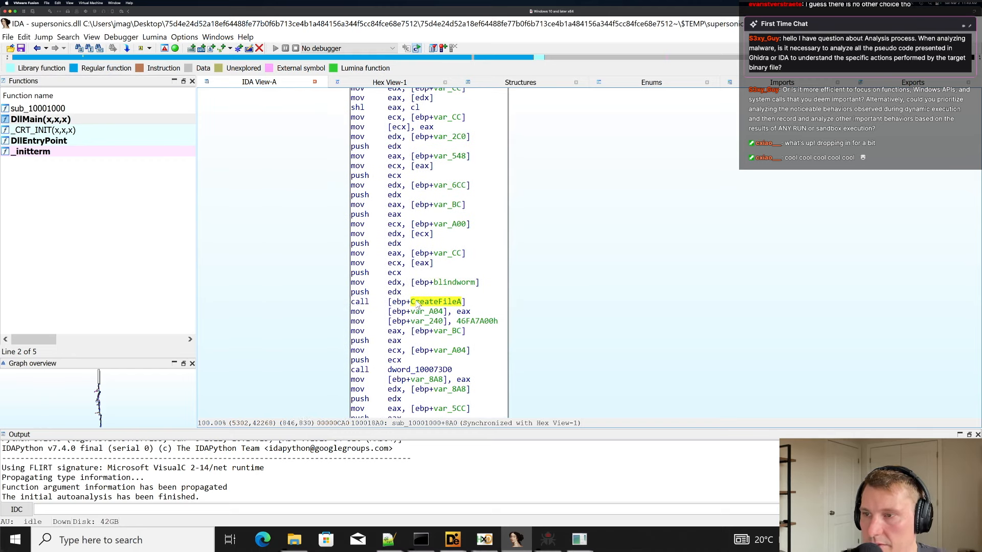
{"action": "key", "text": "Up"}
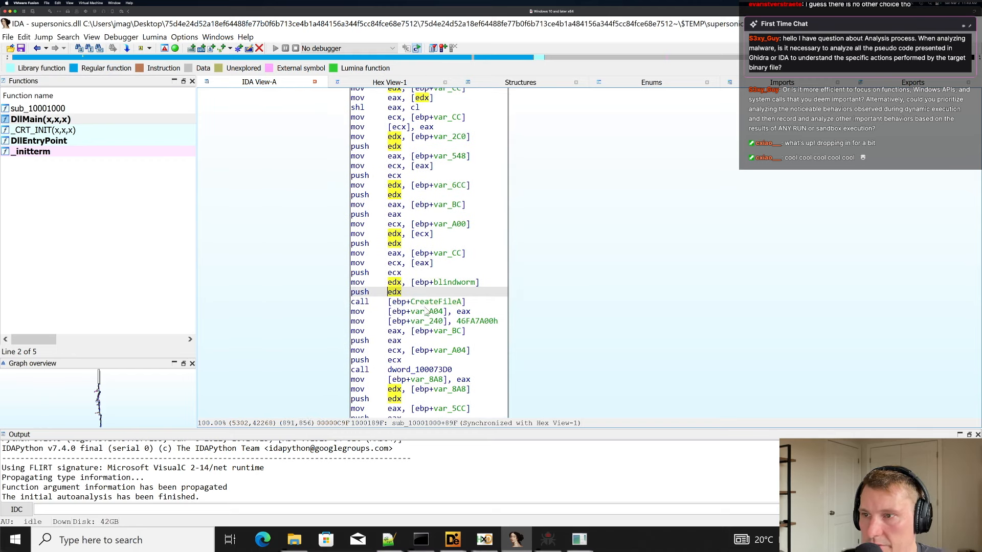
{"action": "left_click", "coordinate": [445, 303]}
{"action": "left_click", "coordinate": [397, 291]}
{"action": "left_click", "coordinate": [395, 282]}
{"action": "left_click", "coordinate": [397, 271]}
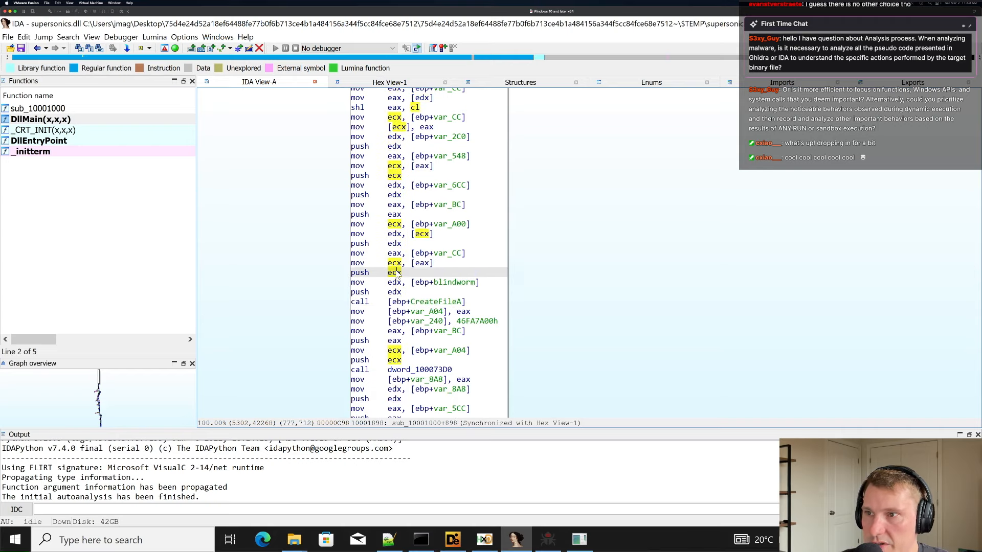
{"action": "left_click", "coordinate": [422, 263]}
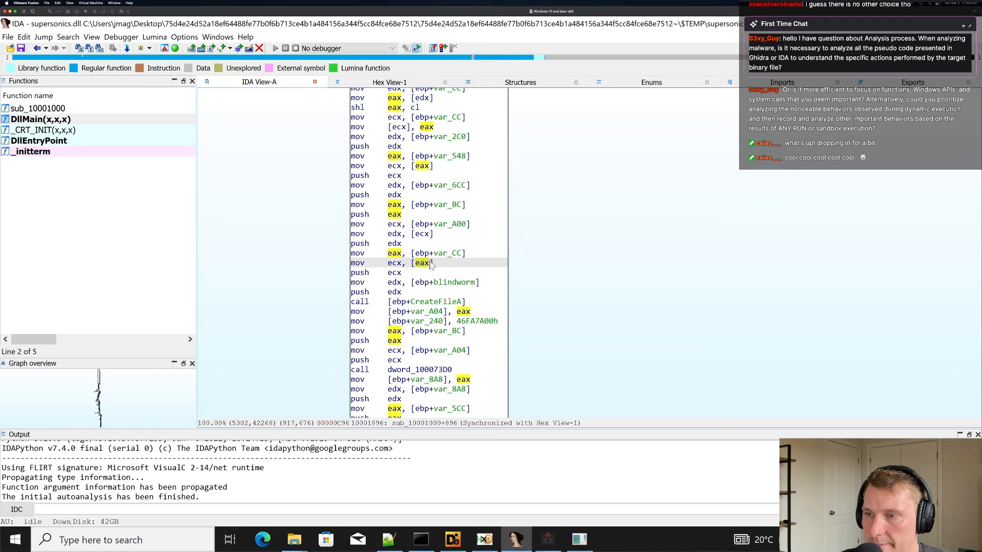
{"action": "left_click", "coordinate": [396, 282]}
{"action": "left_click", "coordinate": [396, 292]}
{"action": "left_click", "coordinate": [426, 303]}
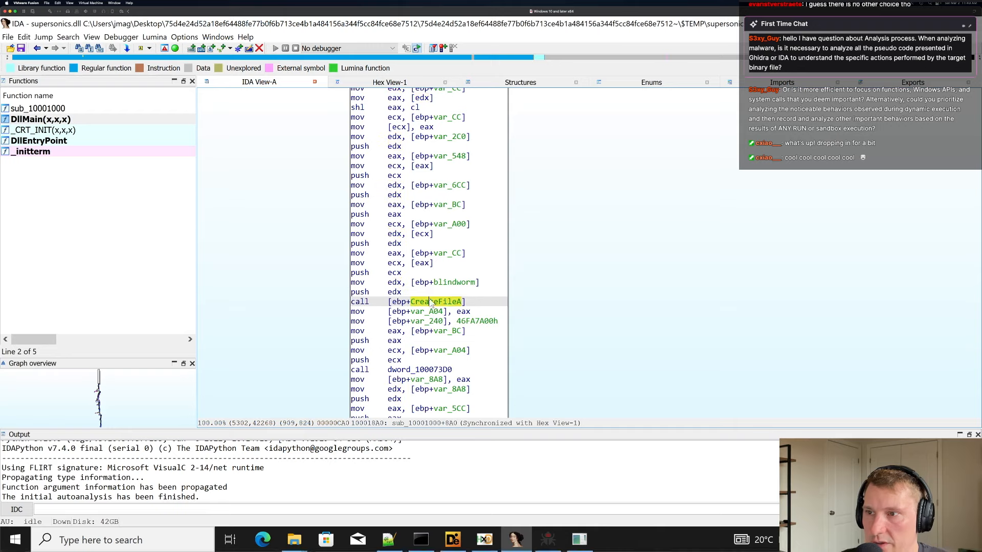
{"action": "left_click_drag", "start_coordinate": [410, 302], "coordinate": [462, 302]}
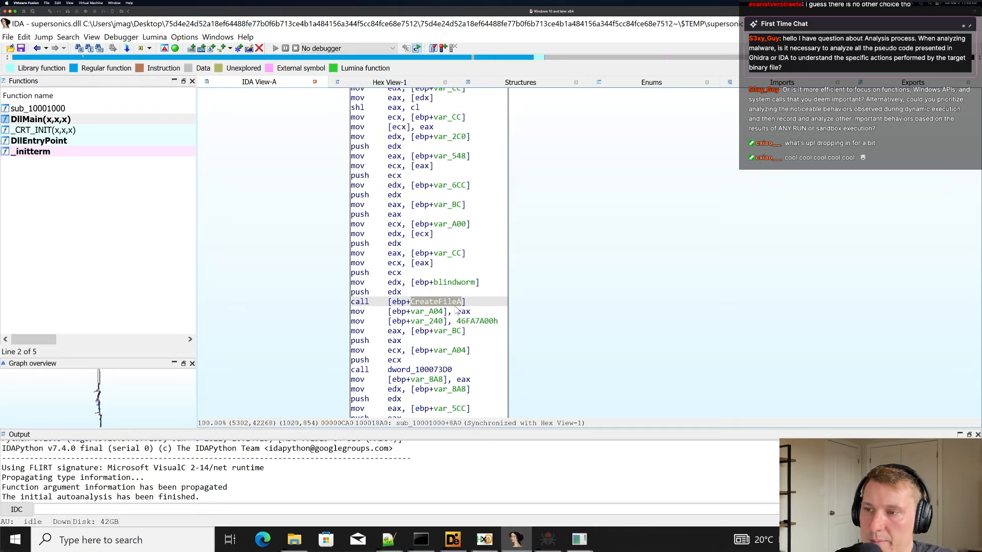
{"action": "left_click", "coordinate": [423, 301]}
{"action": "left_click", "coordinate": [435, 292]}
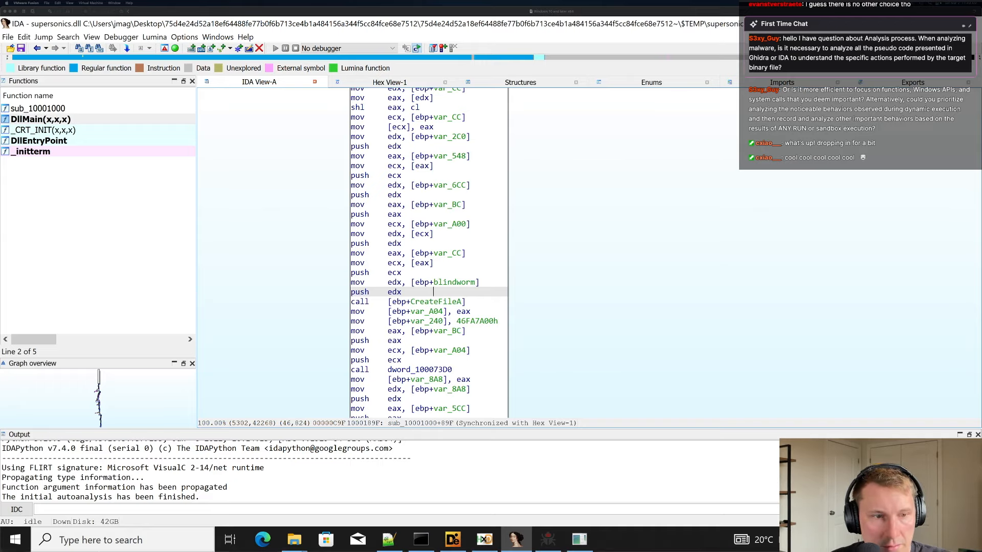
Switch to Chrome, search for createfilea in a new tab, and open the Microsoft Learn CreateFileA page at its Syntax section.
{"action": "key", "text": "super+Tab"}
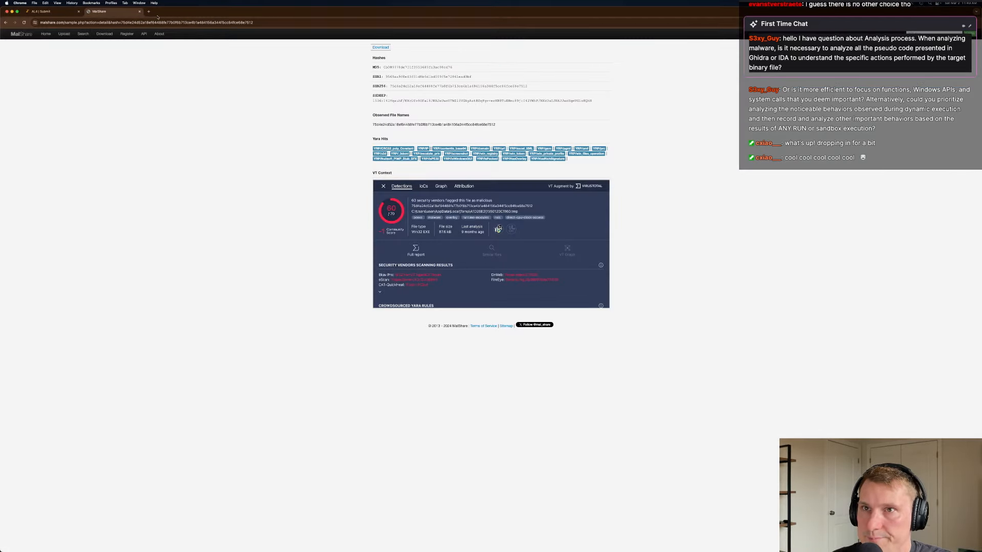
{"action": "left_click", "coordinate": [149, 11]}
{"action": "type", "text": "x"}
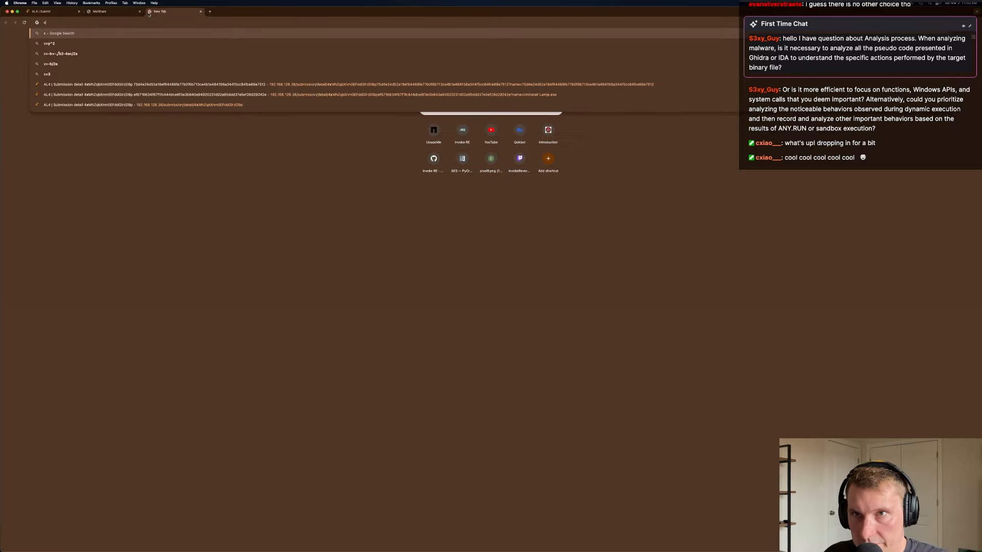
{"action": "key", "text": "BackSpace"}
{"action": "type", "text": "createfile"}
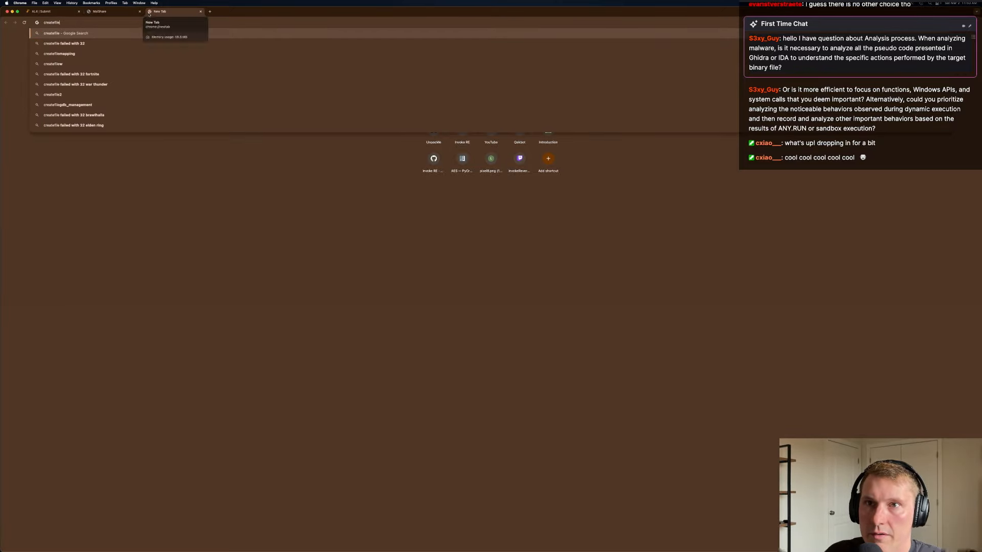
{"action": "type", "text": "a"}
{"action": "key", "text": "Return"}
{"action": "left_click", "coordinate": [225, 143]}
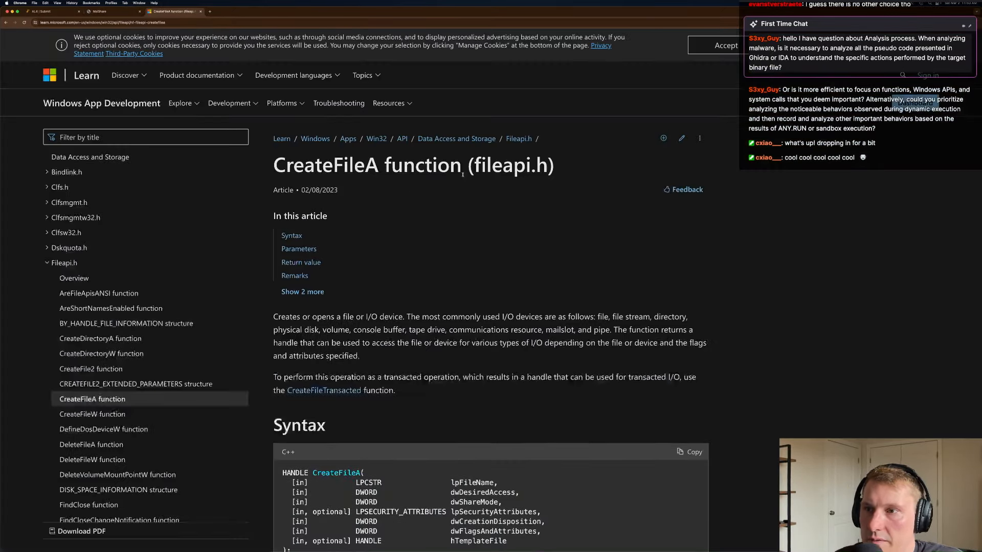
{"action": "scroll", "coordinate": [463, 174], "scroll_direction": "down", "scroll_amount": 5}
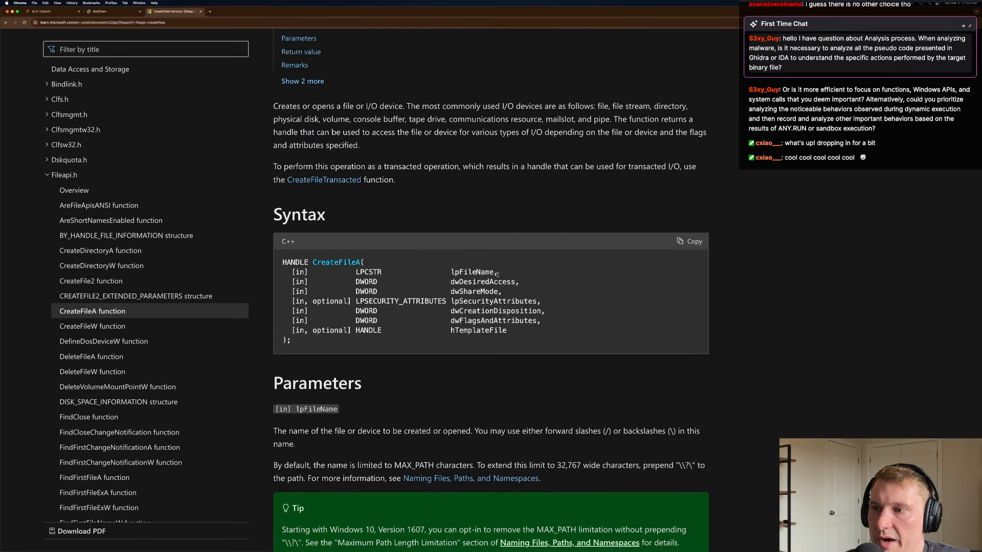
Review the CreateFileA parameters lpFileName, dwDesiredAccess, dwShareMode and lpSecurityAttributes in the syntax block.
{"action": "double_click", "coordinate": [477, 273]}
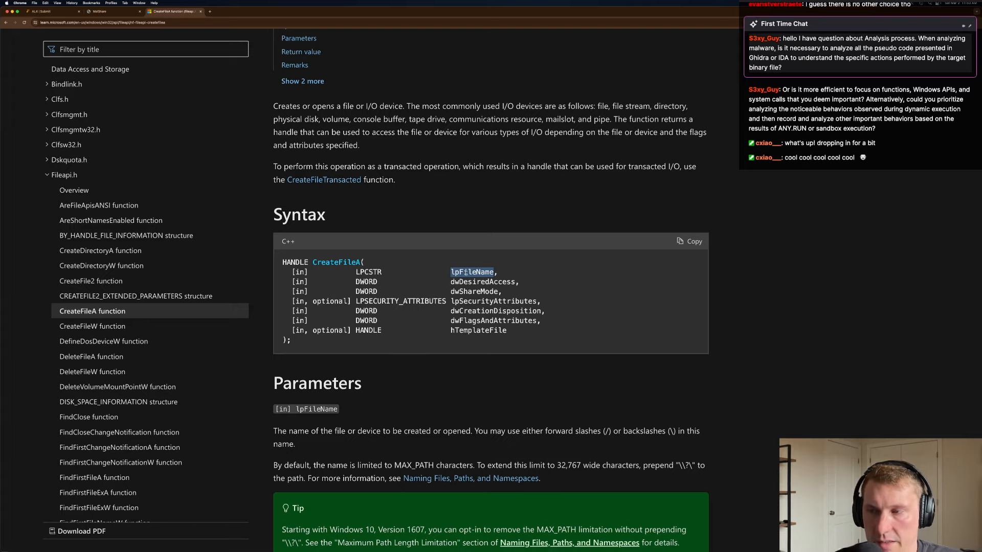
{"action": "double_click", "coordinate": [465, 272]}
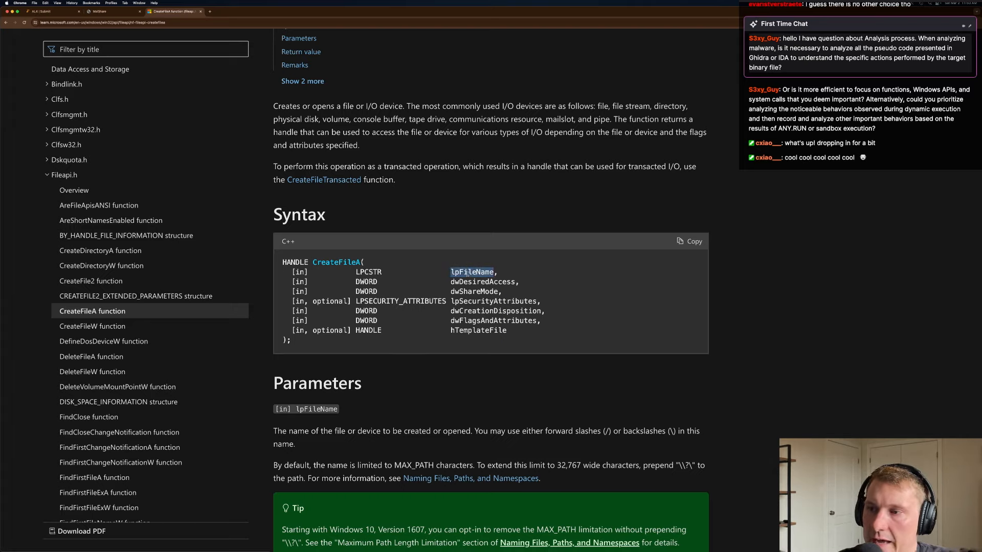
{"action": "left_click", "coordinate": [472, 289]}
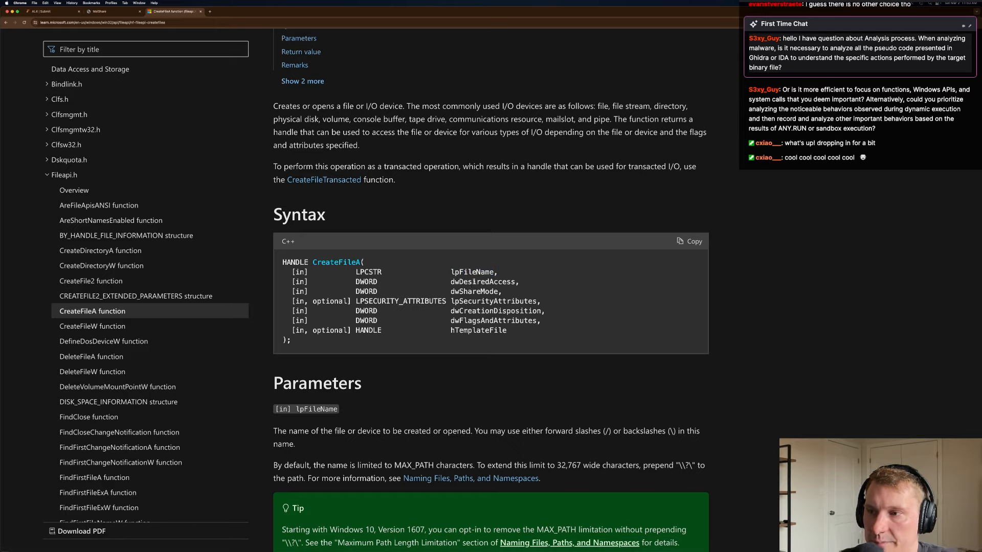
{"action": "double_click", "coordinate": [474, 281]}
{"action": "double_click", "coordinate": [465, 292]}
{"action": "double_click", "coordinate": [491, 301]}
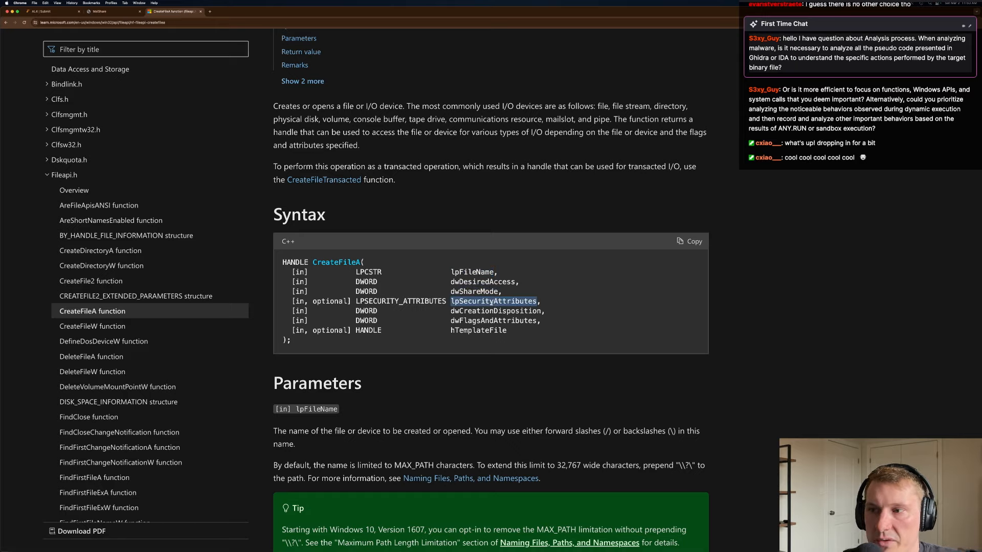
{"action": "left_click", "coordinate": [463, 295]}
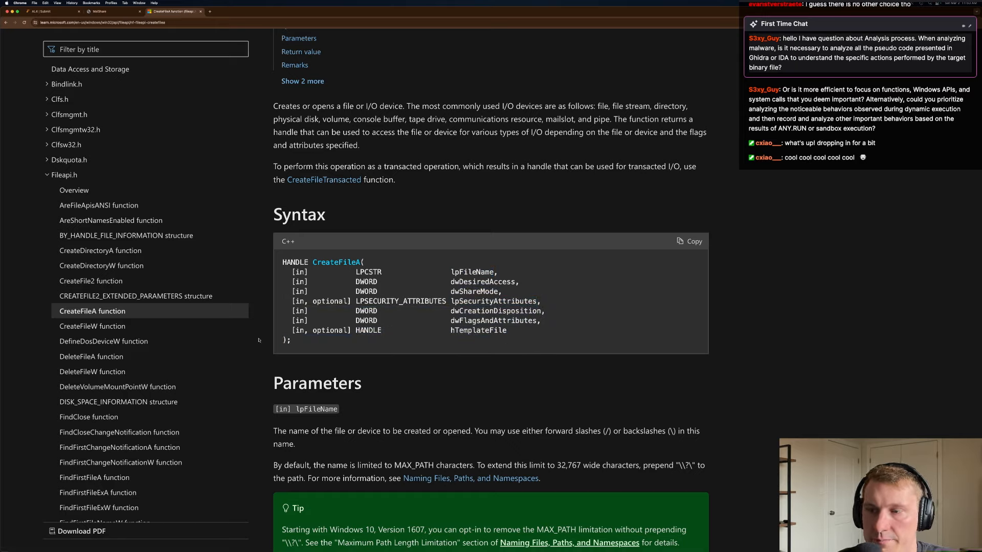
Return to IDA and check the cross-references to blindworm for its Blindworm.cab assignment, staying at the CreateFileA call.
{"action": "key", "text": "super+Tab"}
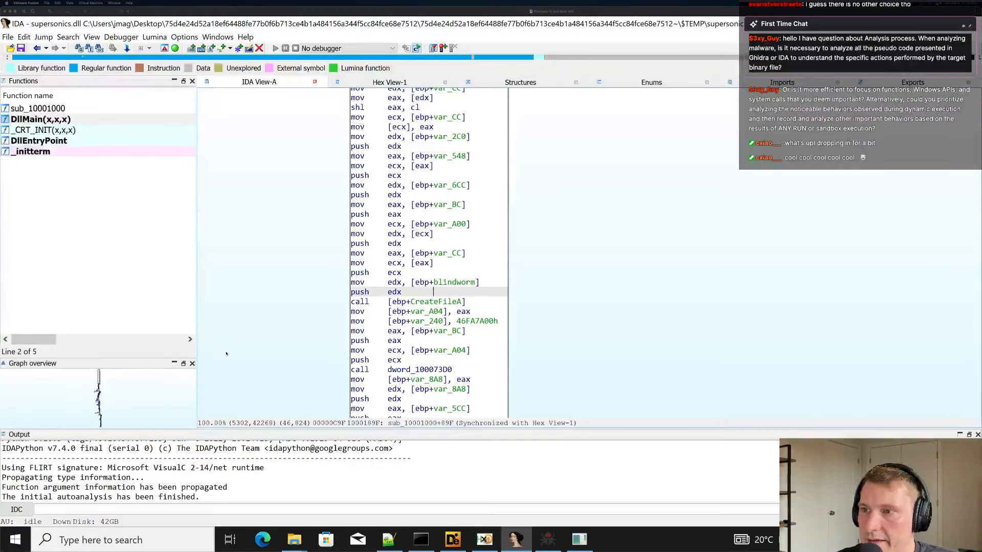
{"action": "left_click", "coordinate": [460, 282]}
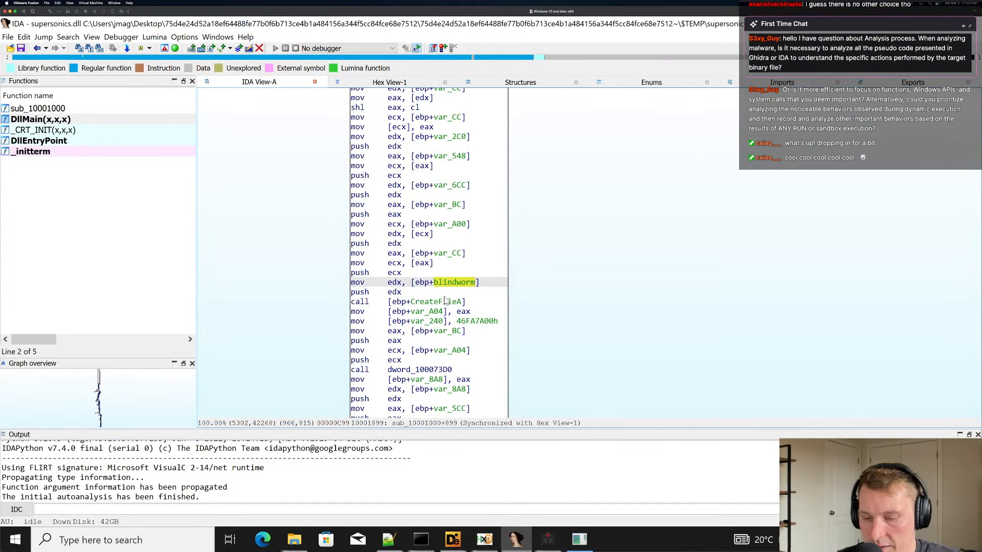
{"action": "key", "text": "x"}
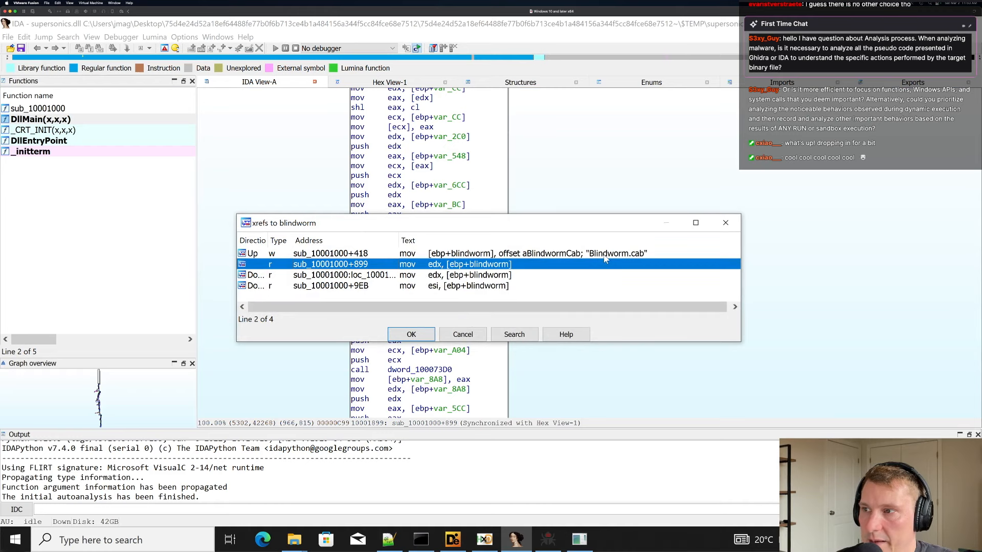
{"action": "left_click", "coordinate": [475, 257]}
{"action": "scroll", "coordinate": [529, 307], "scroll_direction": "right", "scroll_amount": 1}
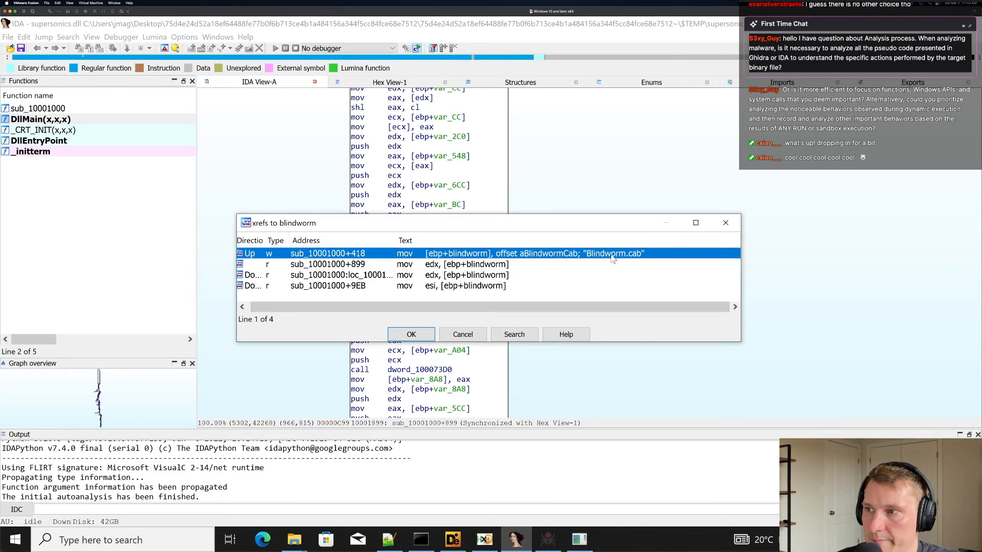
{"action": "left_click", "coordinate": [463, 335]}
{"action": "left_click", "coordinate": [423, 302]}
{"action": "left_click", "coordinate": [465, 281]}
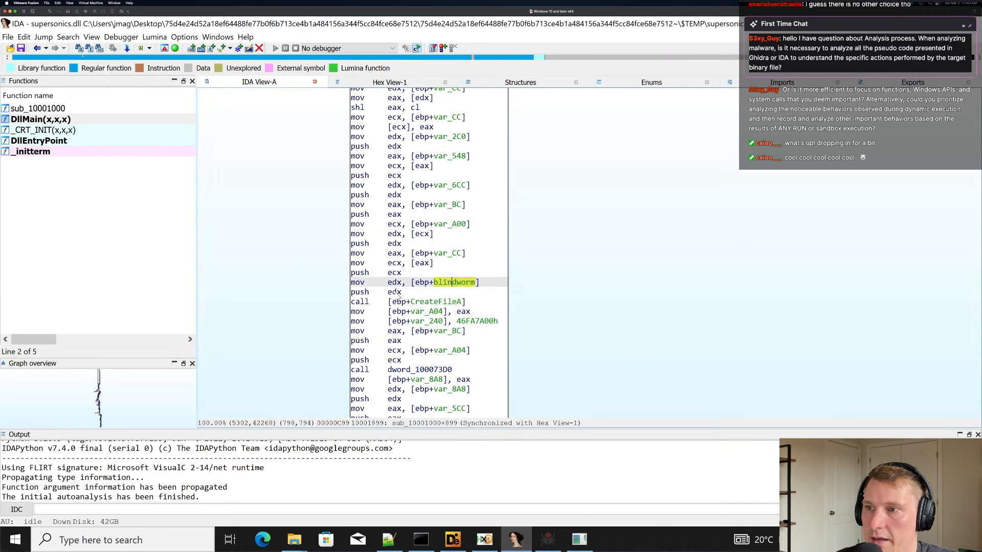
Follow the var_A00 cross-reference from the CreateFileA arguments to its assignment at sub_10001000+73B.
{"action": "left_click", "coordinate": [398, 273]}
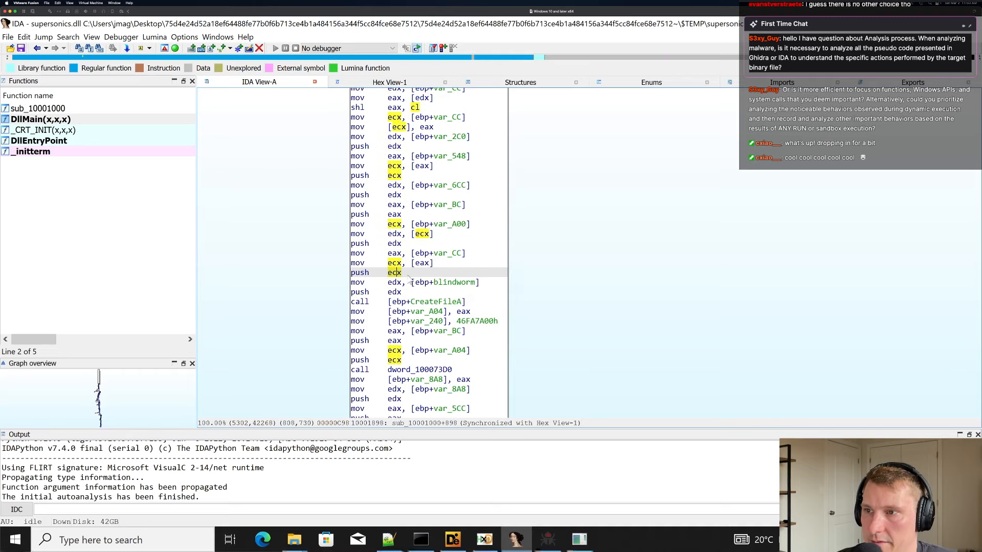
{"action": "left_click", "coordinate": [447, 224]}
{"action": "scroll", "coordinate": [471, 227], "scroll_direction": "up", "scroll_amount": 3}
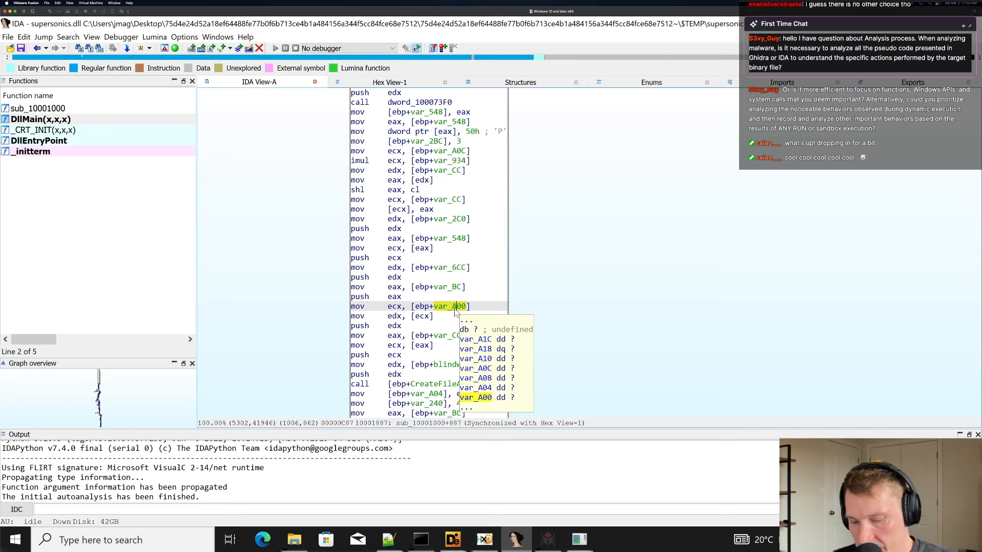
{"action": "key", "text": "x"}
{"action": "key", "text": "Return"}
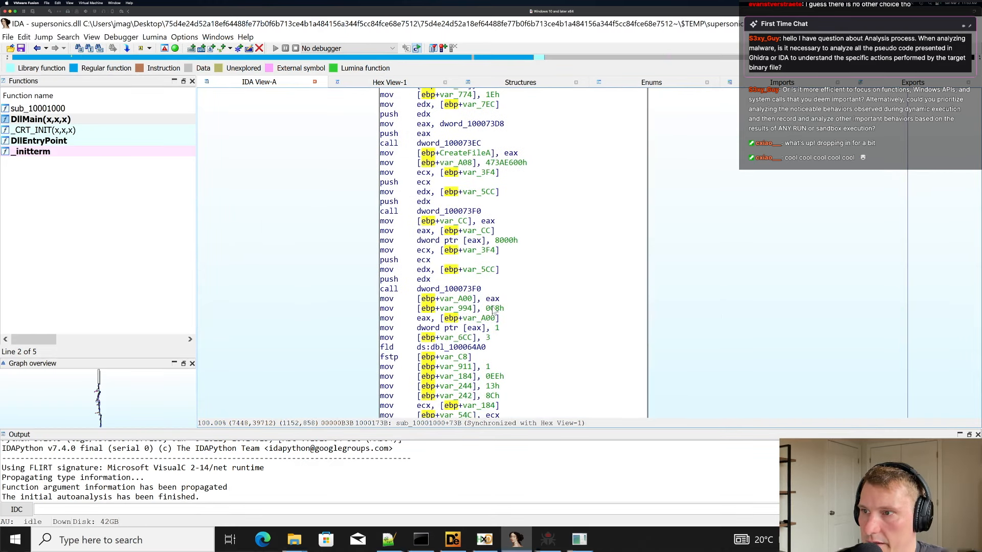
Examine the dword_100073F0 calls that fill var_CC and var_A00, and the dword_100073EC call that resolves CreateFileA.
{"action": "left_click", "coordinate": [493, 299]}
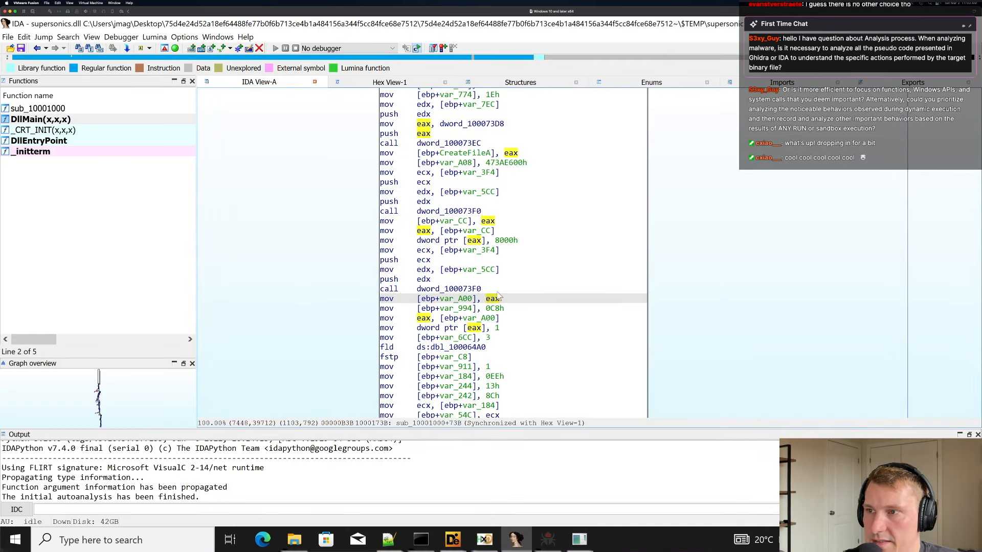
{"action": "left_click", "coordinate": [440, 289]}
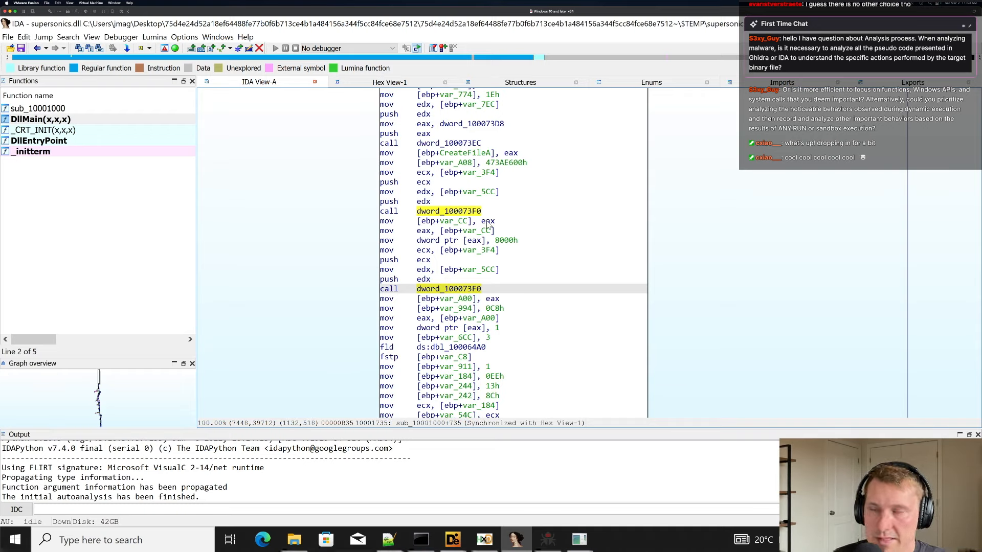
{"action": "left_click", "coordinate": [499, 163]}
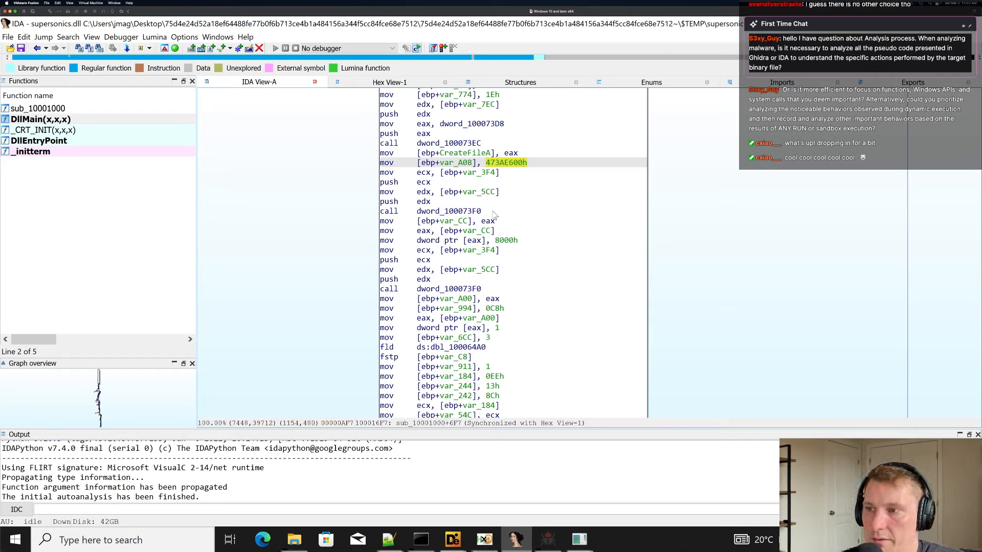
{"action": "left_click", "coordinate": [455, 289]}
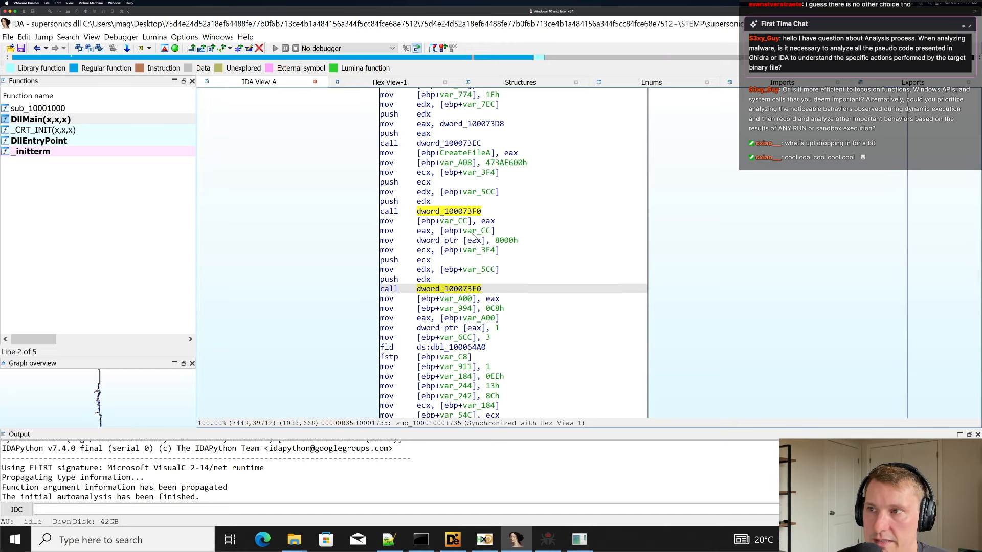
{"action": "left_click", "coordinate": [452, 143]}
{"action": "key", "text": "space"}
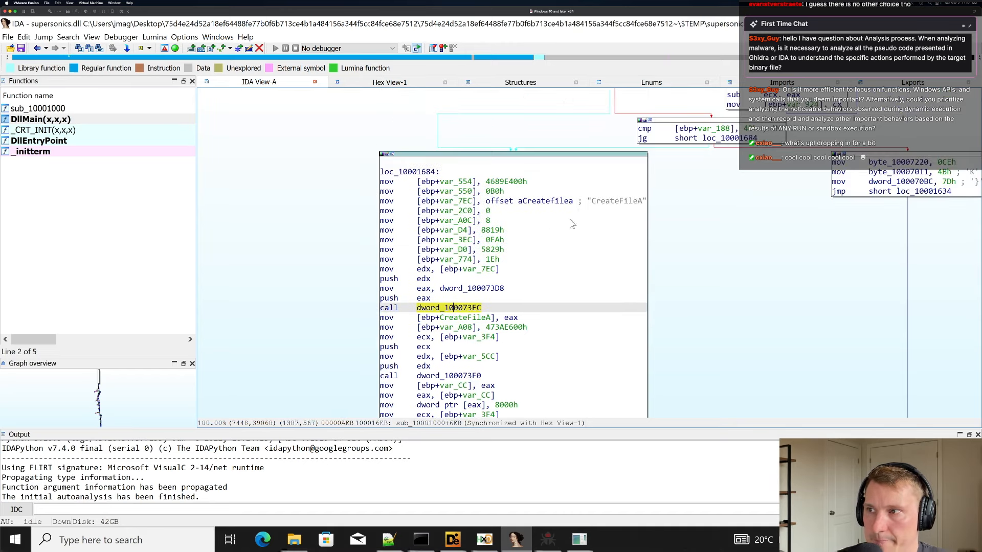
Trace sub_10001000's control flow backwards from the CreateFileA block at loc_10001684 to the "Bruce grants him his wish" block at loc_100010F8.
{"action": "left_click_drag", "start_coordinate": [720, 186], "coordinate": [463, 285]}
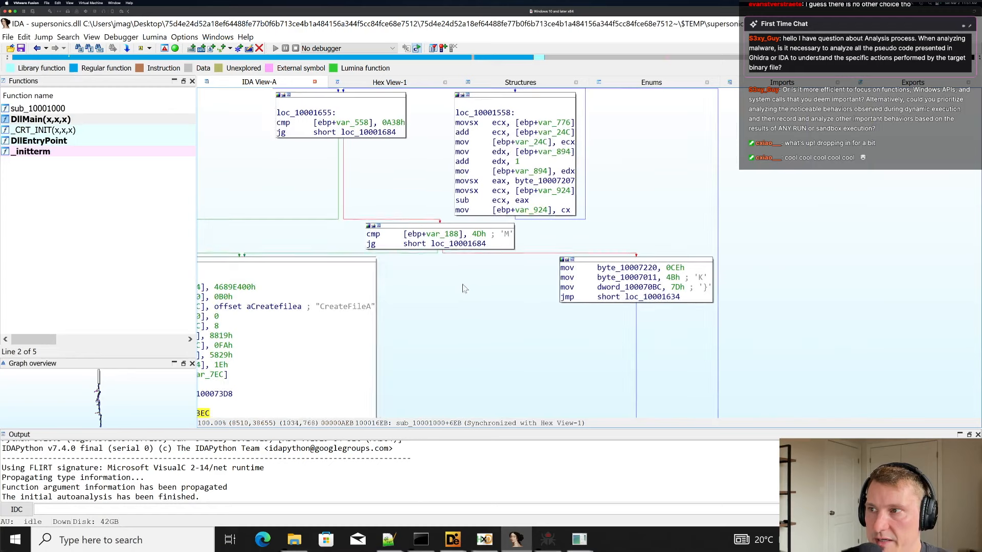
{"action": "left_click_drag", "start_coordinate": [526, 276], "coordinate": [541, 294]}
{"action": "left_click_drag", "start_coordinate": [388, 200], "coordinate": [567, 338]}
{"action": "left_click_drag", "start_coordinate": [570, 221], "coordinate": [555, 314]}
{"action": "scroll", "coordinate": [553, 312], "scroll_direction": "up", "scroll_amount": 5}
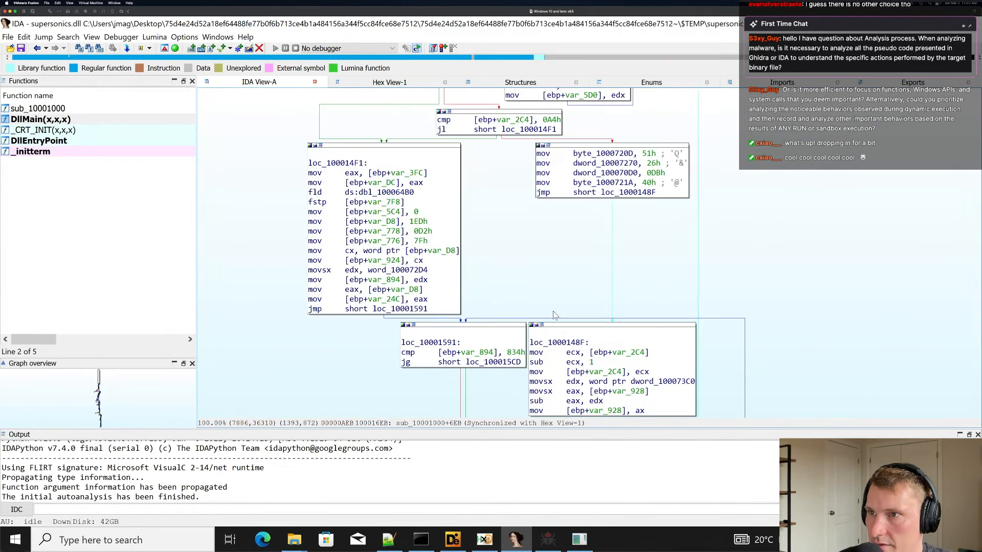
{"action": "scroll", "coordinate": [455, 270], "scroll_direction": "up", "scroll_amount": 5}
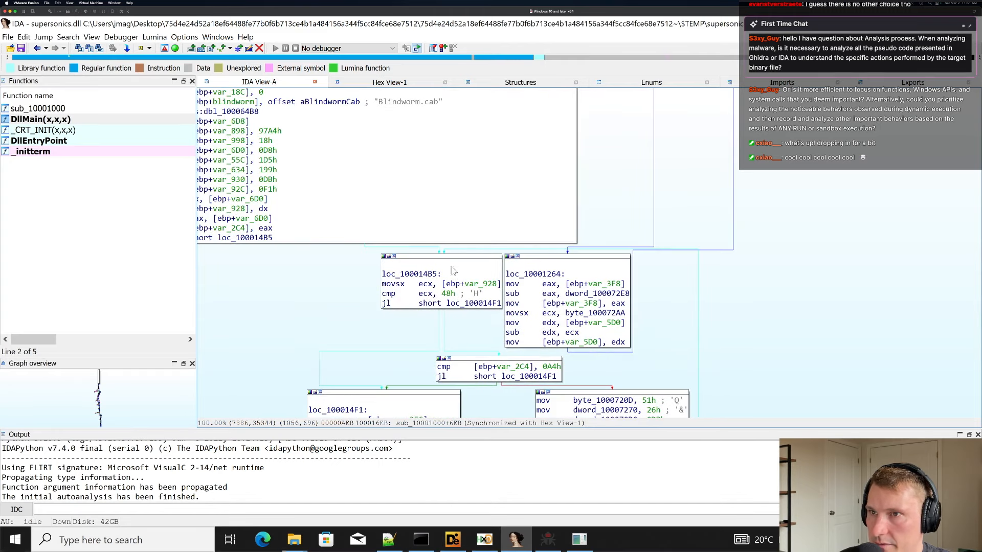
{"action": "scroll", "coordinate": [452, 271], "scroll_direction": "up", "scroll_amount": 10}
{"action": "scroll", "coordinate": [471, 203], "scroll_direction": "up", "scroll_amount": 15}
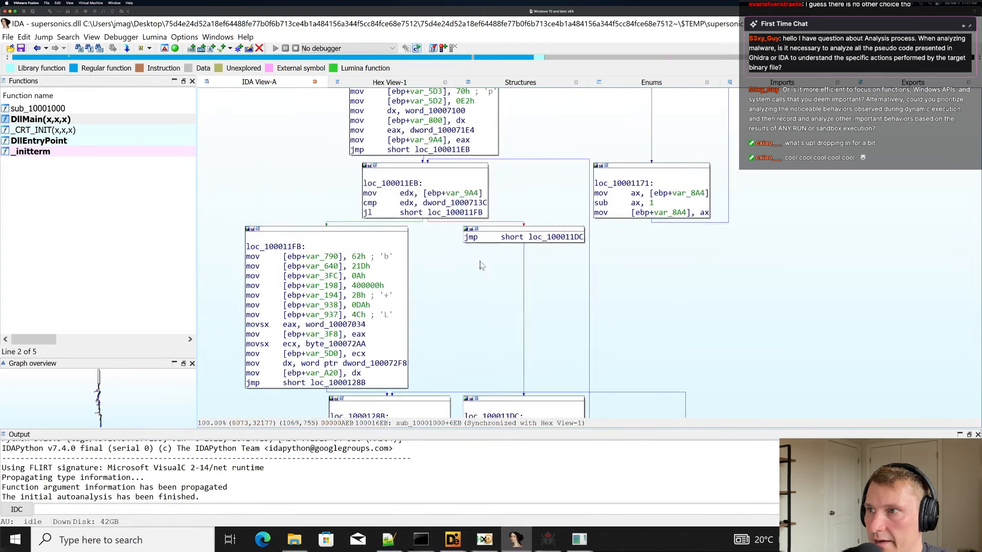
{"action": "scroll", "coordinate": [537, 276], "scroll_direction": "up", "scroll_amount": 5}
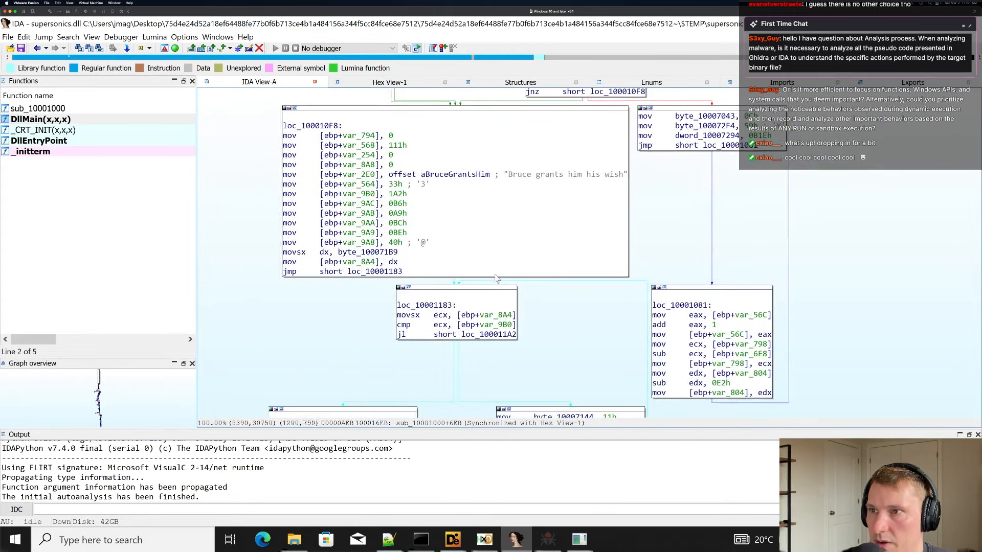
Check the start of sub_10001000 and examine the branches around loc_100011FB, loc_1000128B and loc_100011DC.
{"action": "left_click", "coordinate": [109, 393]}
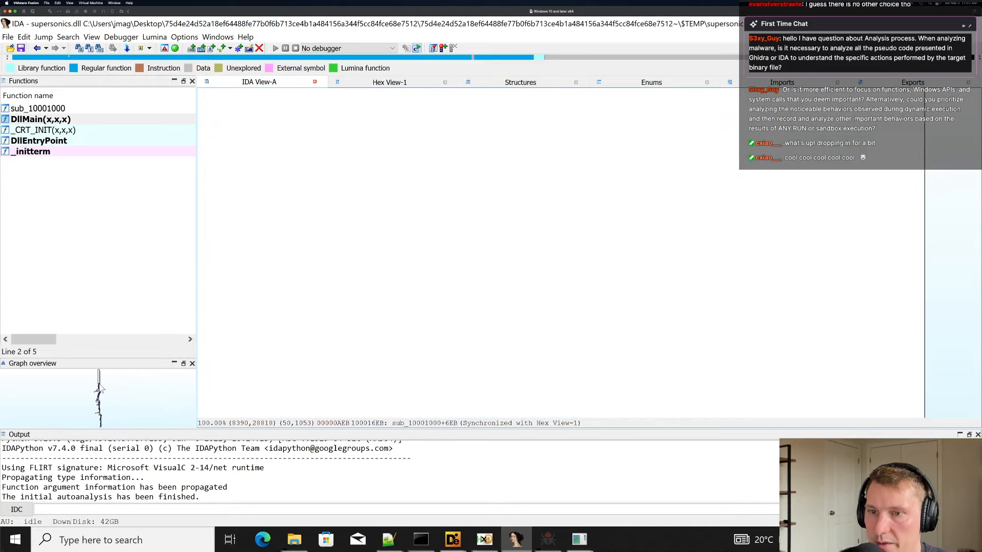
{"action": "left_click_drag", "start_coordinate": [99, 384], "coordinate": [100, 383]}
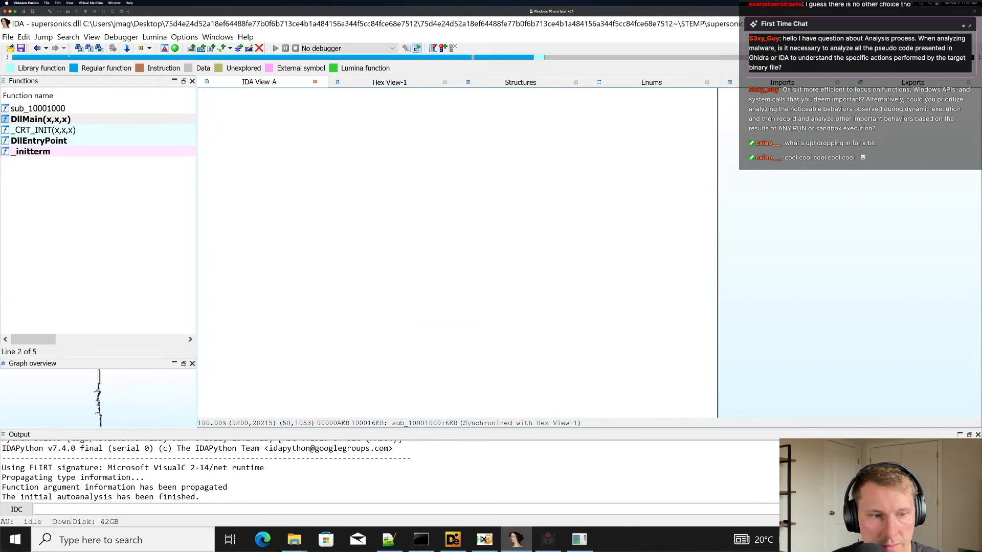
{"action": "key", "text": "super+Tab"}
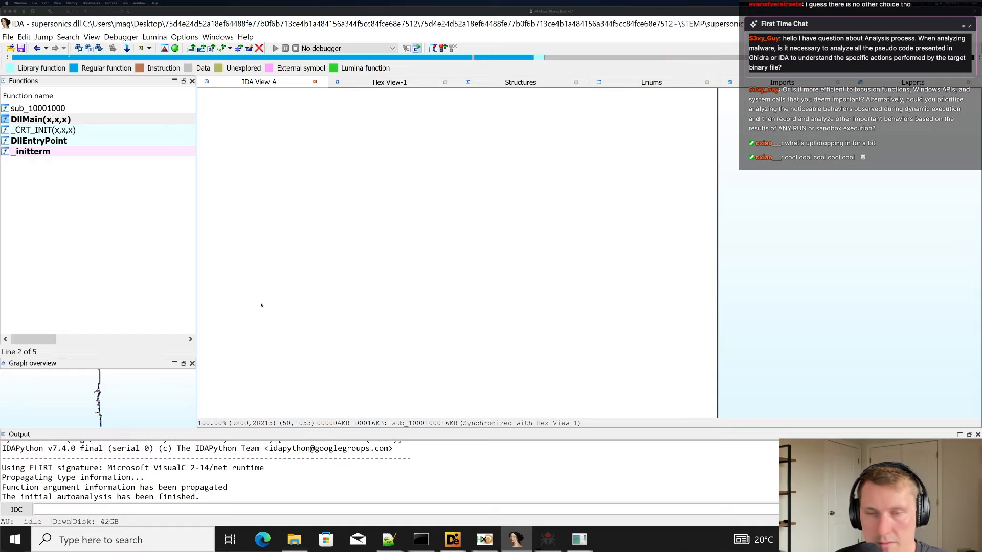
{"action": "left_click", "coordinate": [427, 229]}
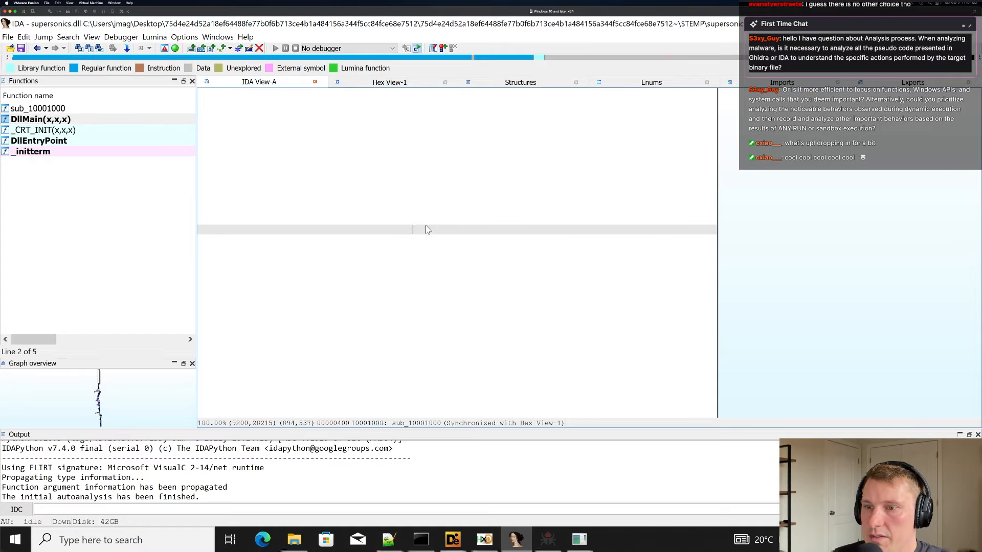
{"action": "left_click", "coordinate": [101, 385]}
{"action": "left_click_drag", "start_coordinate": [735, 292], "coordinate": [489, 230]}
{"action": "scroll", "coordinate": [461, 251], "scroll_direction": "down", "scroll_amount": 5}
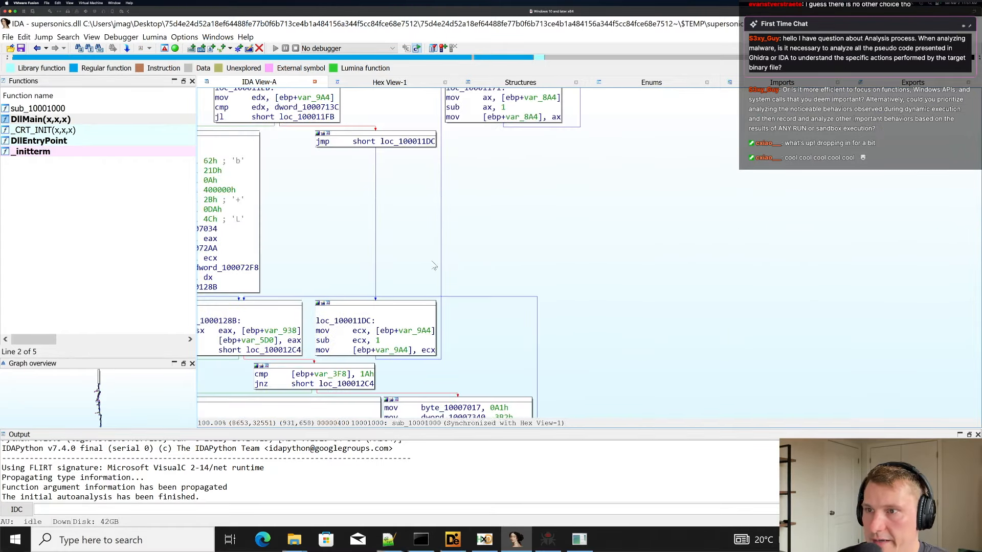
{"action": "left_click_drag", "start_coordinate": [432, 261], "coordinate": [522, 213]}
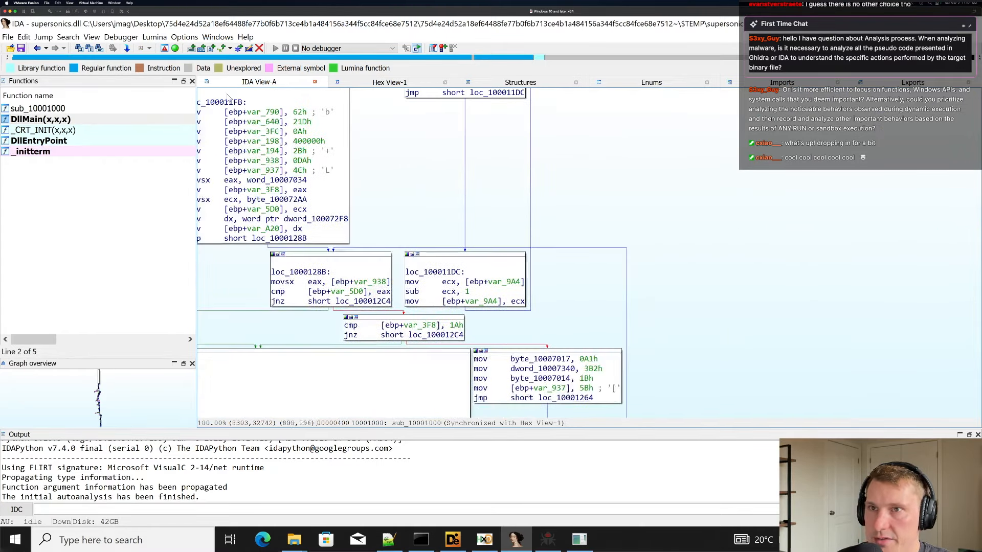
Go back to the CreateFileA call and copy its address 100018A0 from the text disassembly.
{"action": "left_click", "coordinate": [38, 48]}
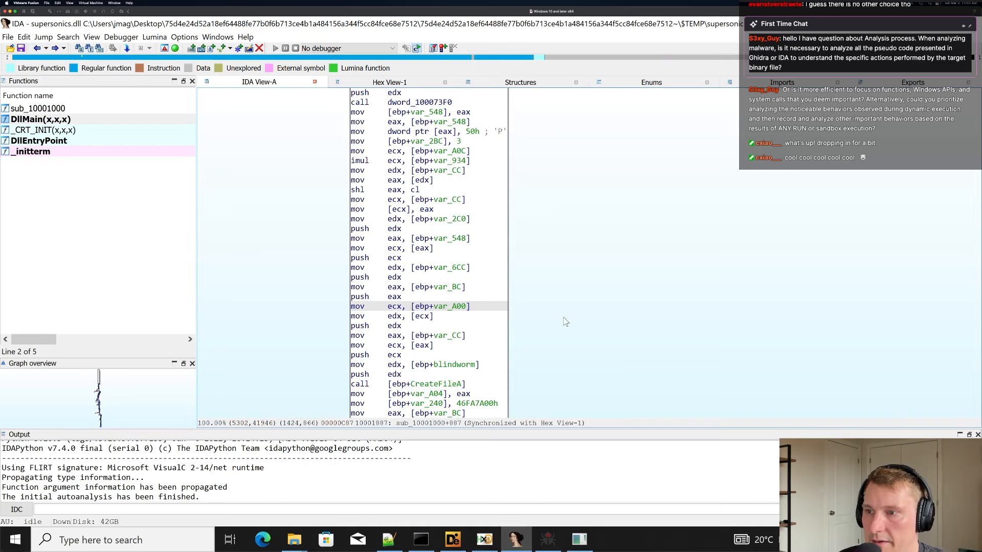
{"action": "scroll", "coordinate": [562, 321], "scroll_direction": "down", "scroll_amount": 3}
{"action": "left_click", "coordinate": [420, 309]}
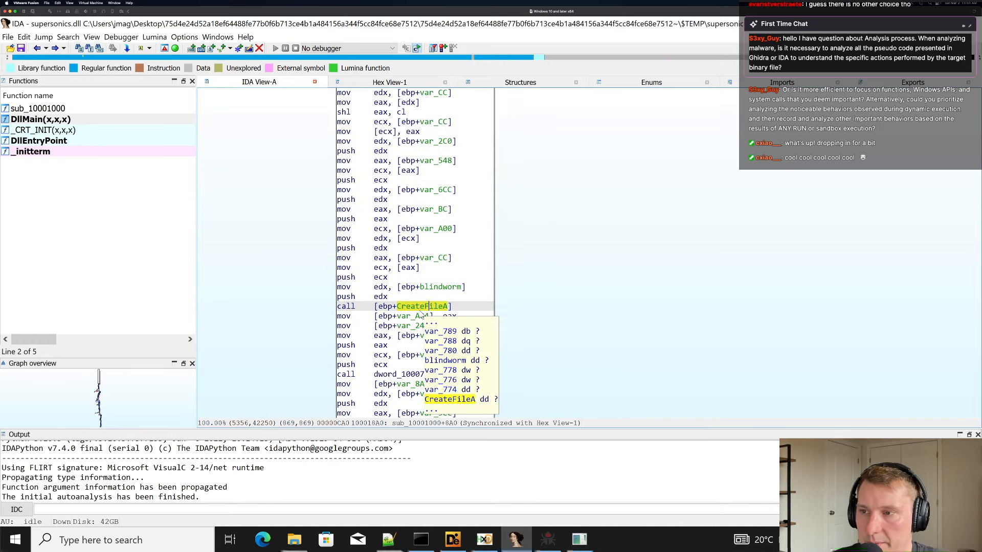
{"action": "key", "text": "space"}
{"action": "scroll", "coordinate": [490, 342], "scroll_direction": "down", "scroll_amount": 4}
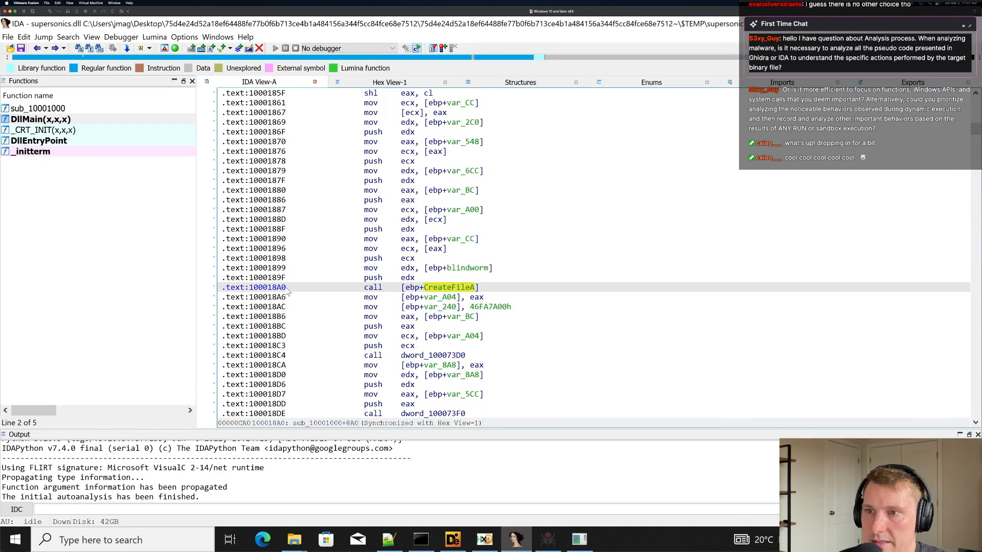
{"action": "left_click_drag", "start_coordinate": [286, 288], "coordinate": [251, 289]}
{"action": "key", "text": "ctrl+c"}
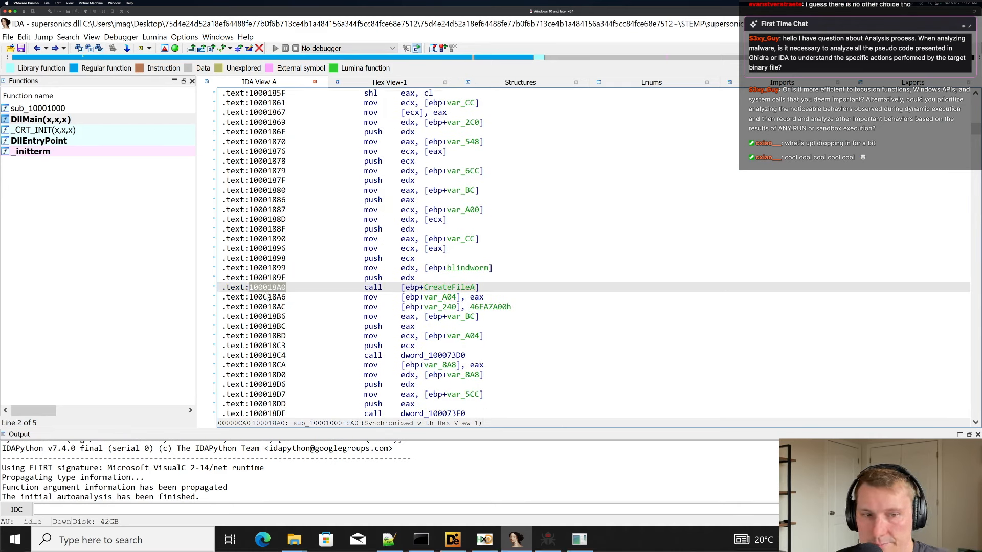
{"action": "left_click", "coordinate": [266, 290]}
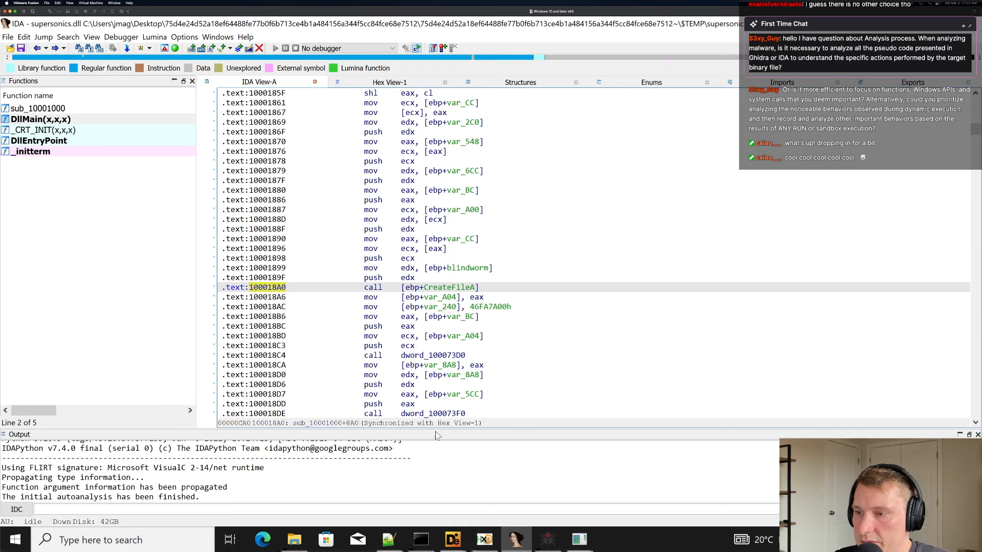
Switch to x32dbg, maximise it, go to the copied address 100018A0 and set a breakpoint on the call.
{"action": "left_click", "coordinate": [547, 540]}
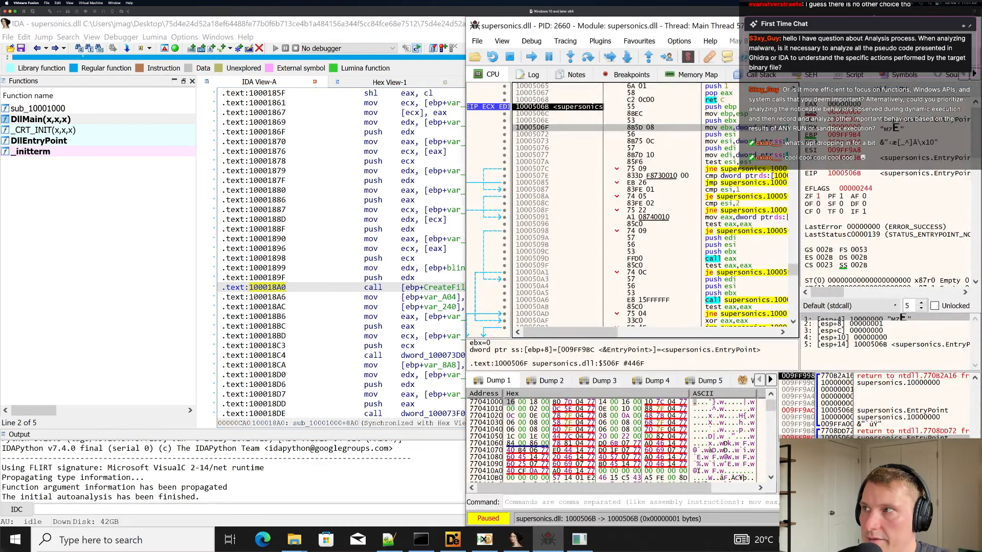
{"action": "double_click", "coordinate": [594, 25]}
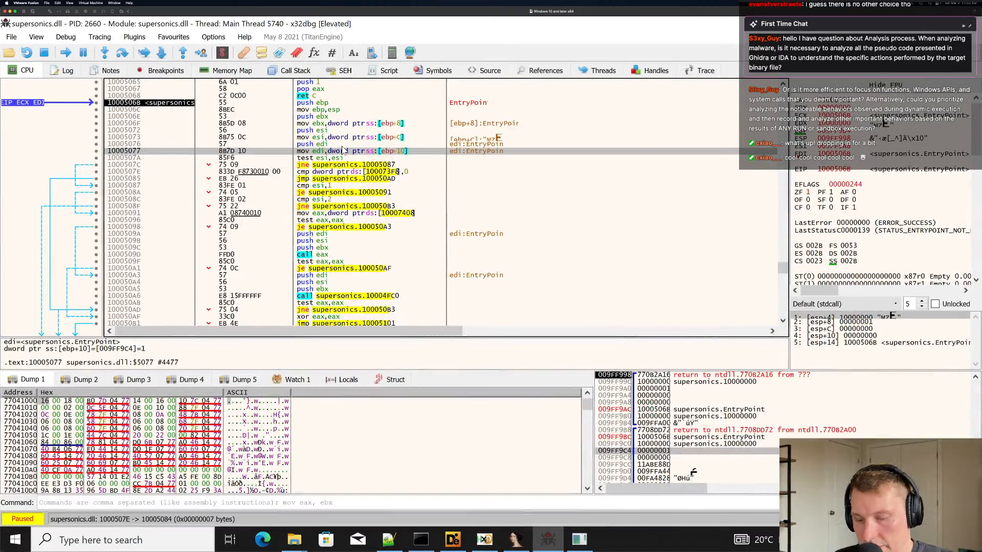
{"action": "key", "text": "ctrl+g"}
{"action": "key", "text": "ctrl+v"}
{"action": "key", "text": "Return"}
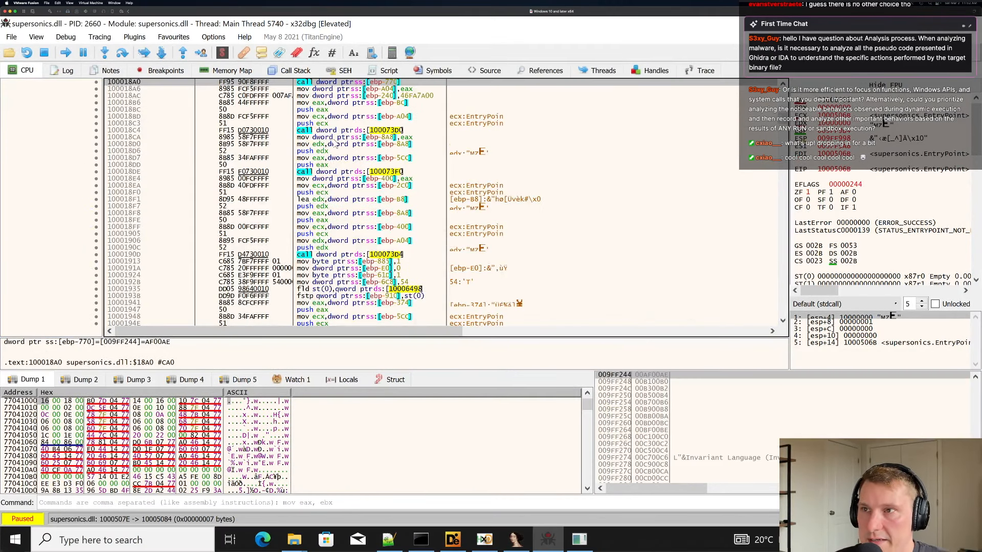
{"action": "key", "text": "F2"}
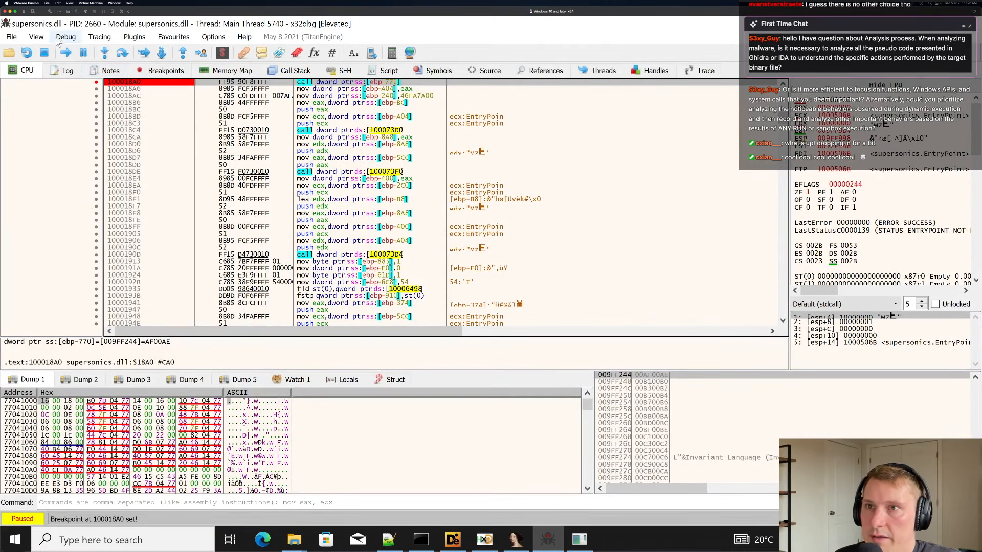
Review the arguments pushed ahead of the breakpoint and try running supersonics.dll to it, resuming execution after the first pause.
{"action": "scroll", "coordinate": [251, 195], "scroll_direction": "up", "scroll_amount": 4}
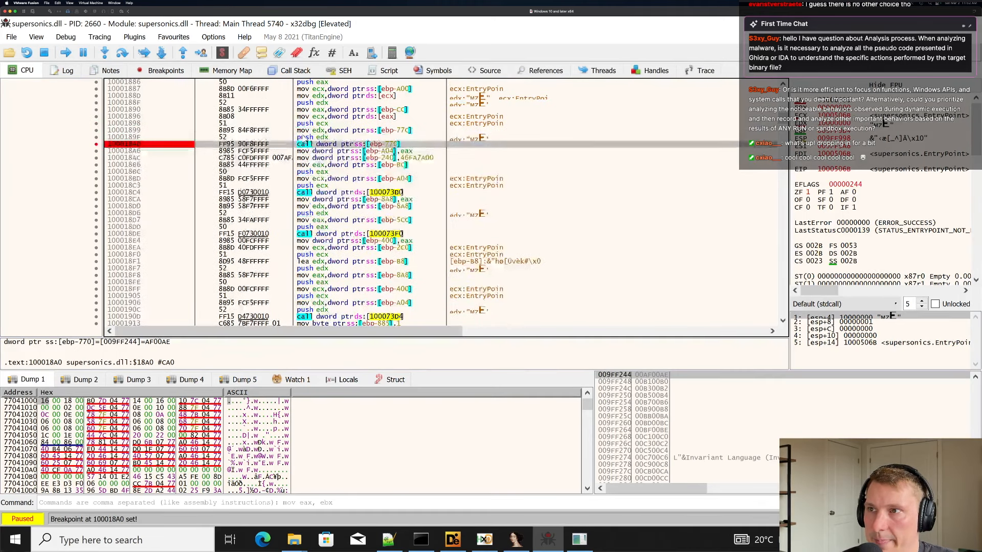
{"action": "scroll", "coordinate": [301, 139], "scroll_direction": "up", "scroll_amount": 3}
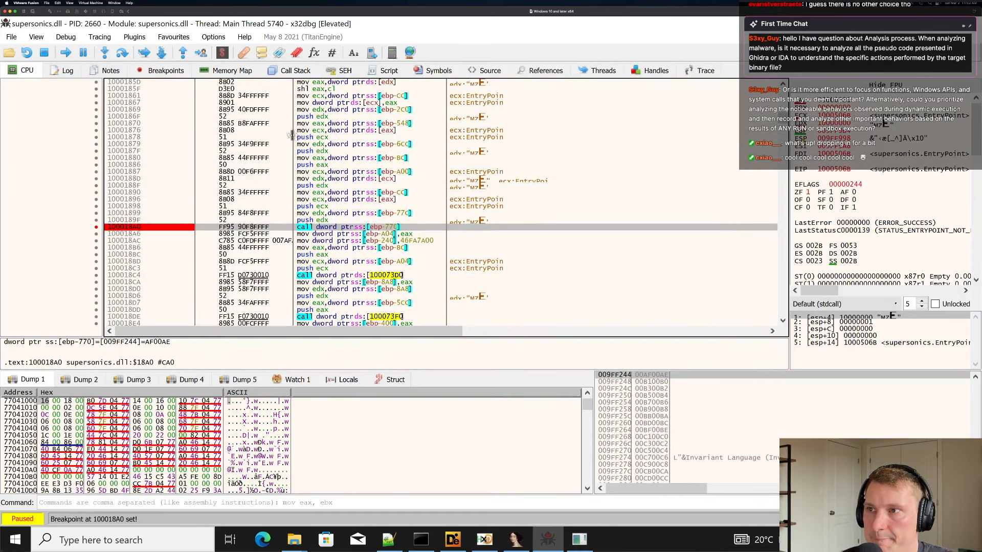
{"action": "left_click", "coordinate": [66, 53]}
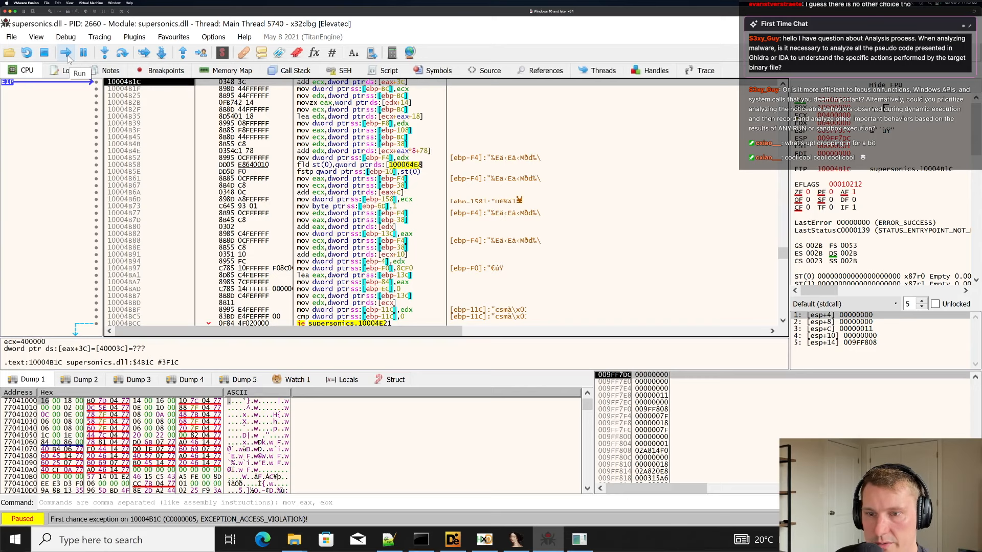
{"action": "left_click", "coordinate": [67, 53]}
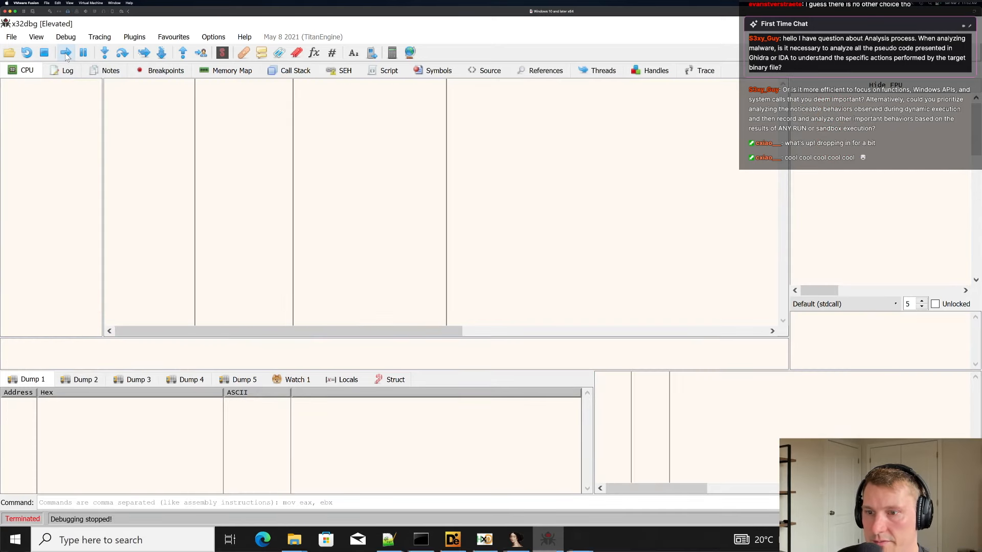
Return to IDA and inspect the CreateFileA stack variable used by the call in both text and graph layouts.
{"action": "left_click", "coordinate": [559, 547]}
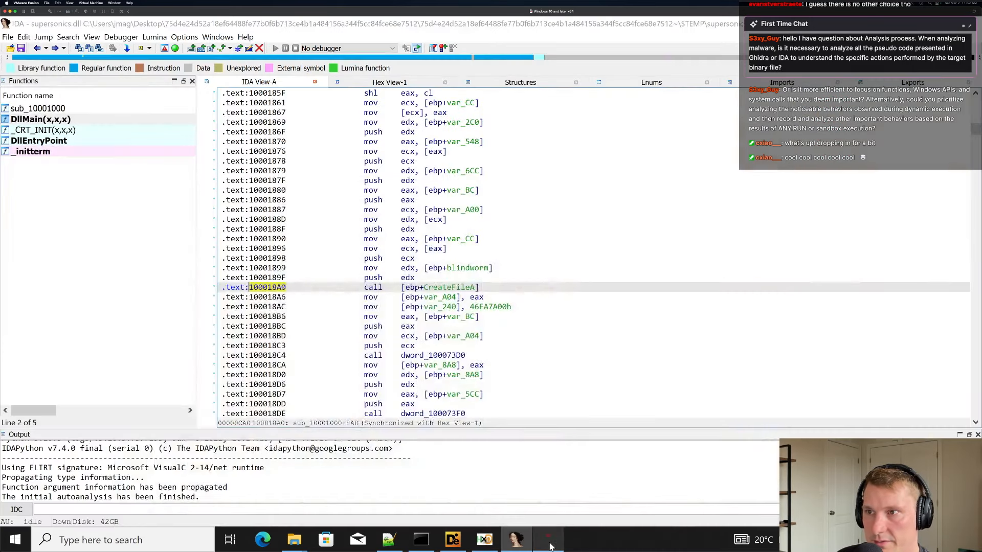
{"action": "left_click", "coordinate": [555, 546]}
{"action": "left_click", "coordinate": [551, 547]}
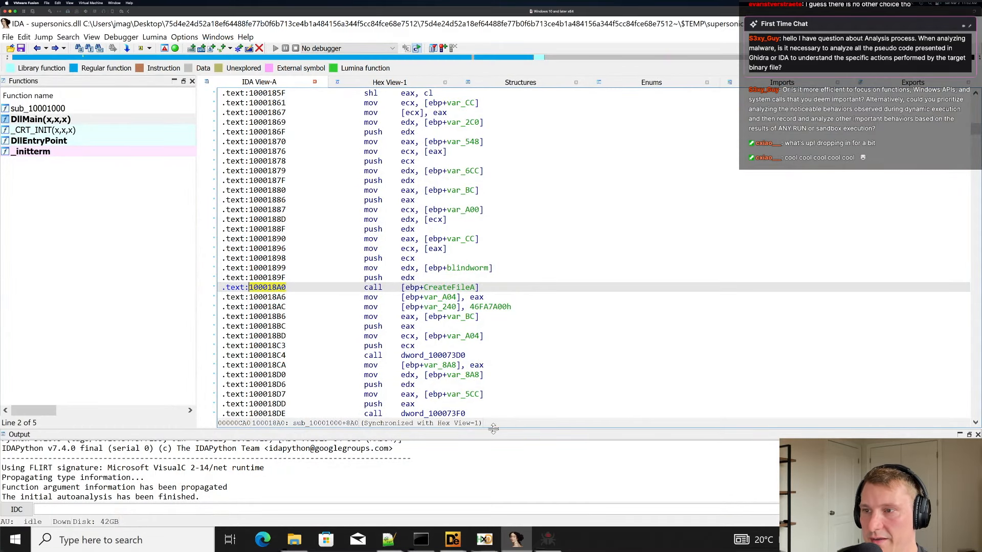
{"action": "left_click", "coordinate": [473, 345]}
{"action": "left_click", "coordinate": [454, 288]}
{"action": "mouse_move", "coordinate": [455, 292]}
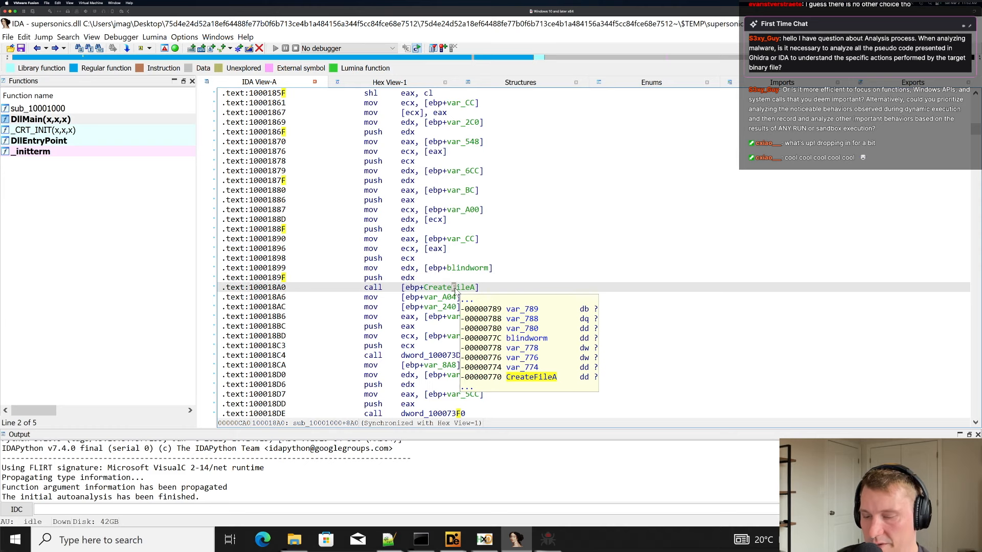
{"action": "key", "text": "space"}
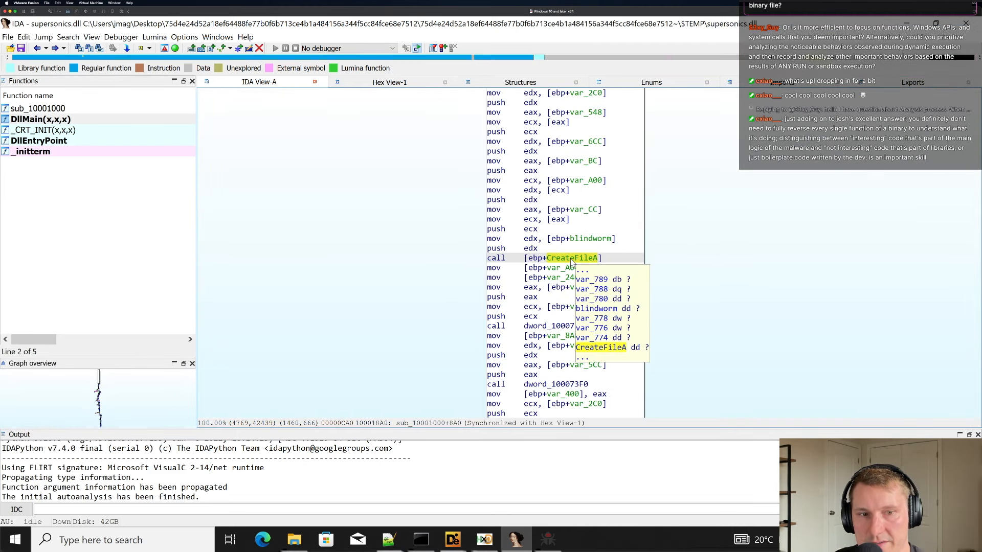
{"action": "key", "text": "space"}
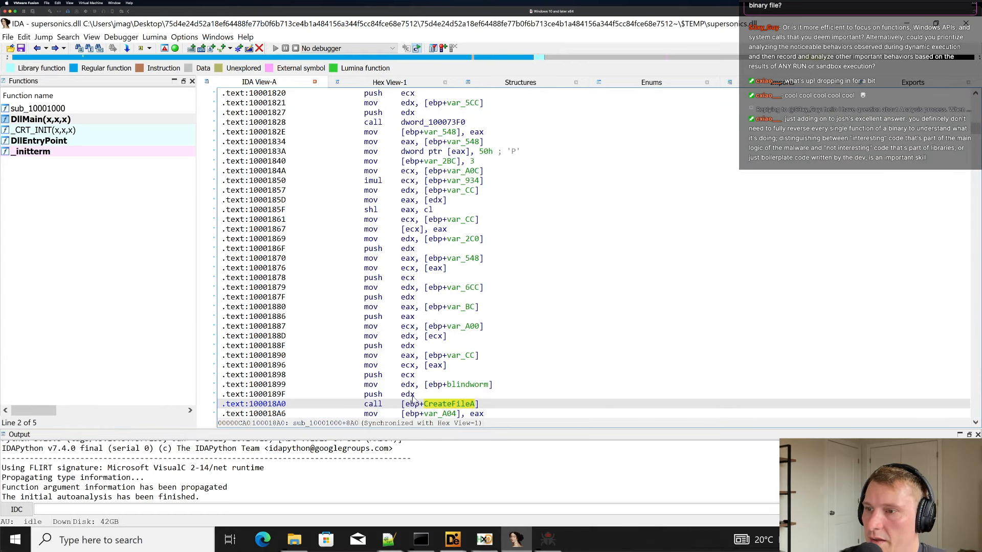
Switch to x32dbg to relaunch the terminated supersonics.dll debugging session, and return to IDA.
{"action": "left_click", "coordinate": [547, 539]}
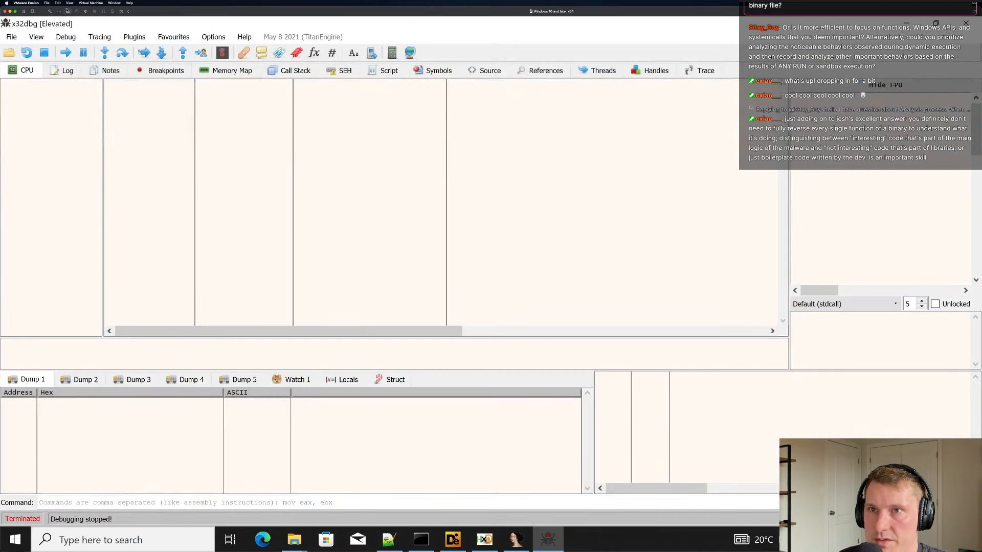
{"action": "left_click", "coordinate": [69, 56]}
{"action": "left_click", "coordinate": [516, 540]}
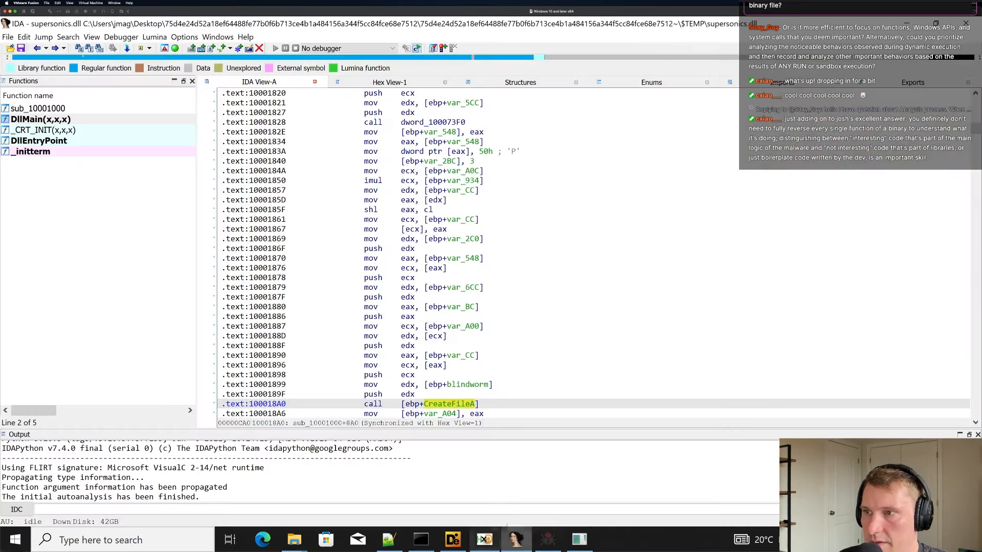
Trace back from the CreateFileA call in text and graph layouts to the block that resolves CreateFileA at loc_10001684.
{"action": "left_click", "coordinate": [448, 298]}
{"action": "scroll", "coordinate": [535, 333], "scroll_direction": "down", "scroll_amount": 1}
{"action": "left_click", "coordinate": [448, 377]}
{"action": "scroll", "coordinate": [464, 330], "scroll_direction": "up", "scroll_amount": 5}
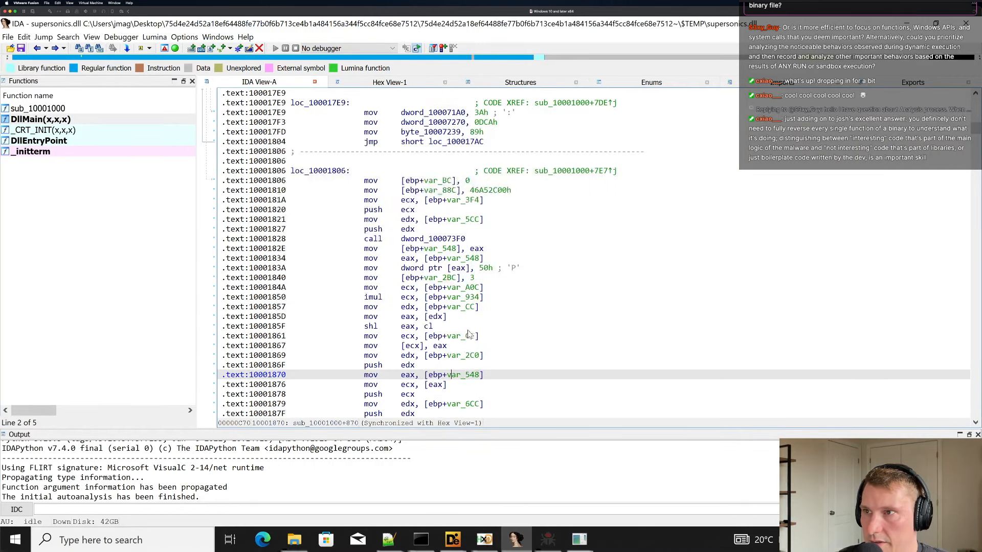
{"action": "left_click", "coordinate": [465, 320]}
{"action": "key", "text": "space"}
{"action": "scroll", "coordinate": [507, 310], "scroll_direction": "up", "scroll_amount": 10}
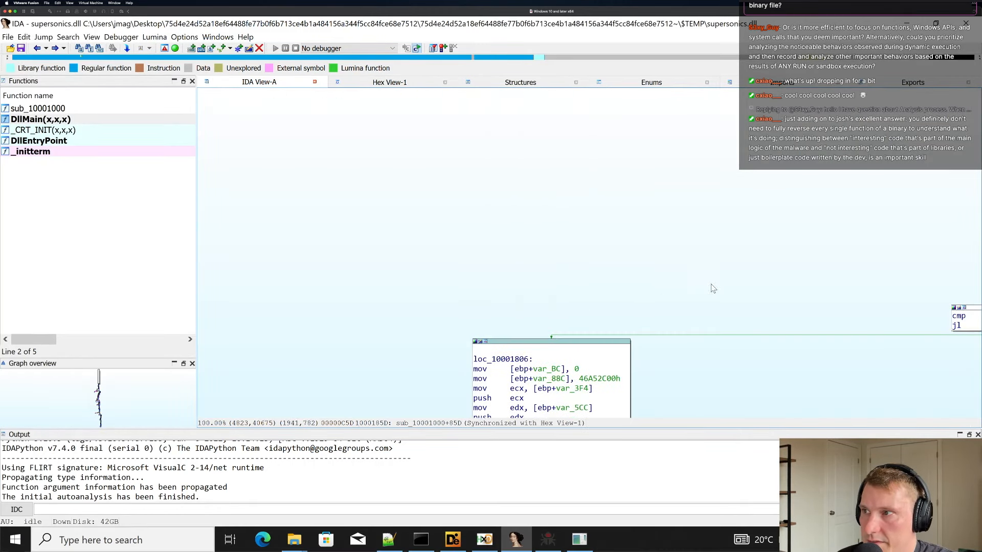
{"action": "scroll", "coordinate": [509, 301], "scroll_direction": "up", "scroll_amount": 10}
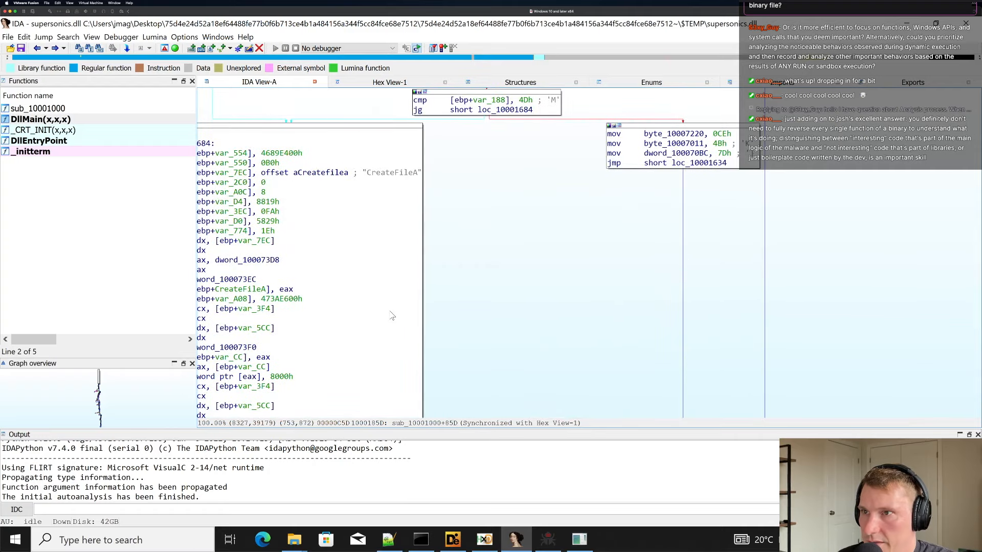
{"action": "scroll", "coordinate": [519, 287], "scroll_direction": "up", "scroll_amount": 5}
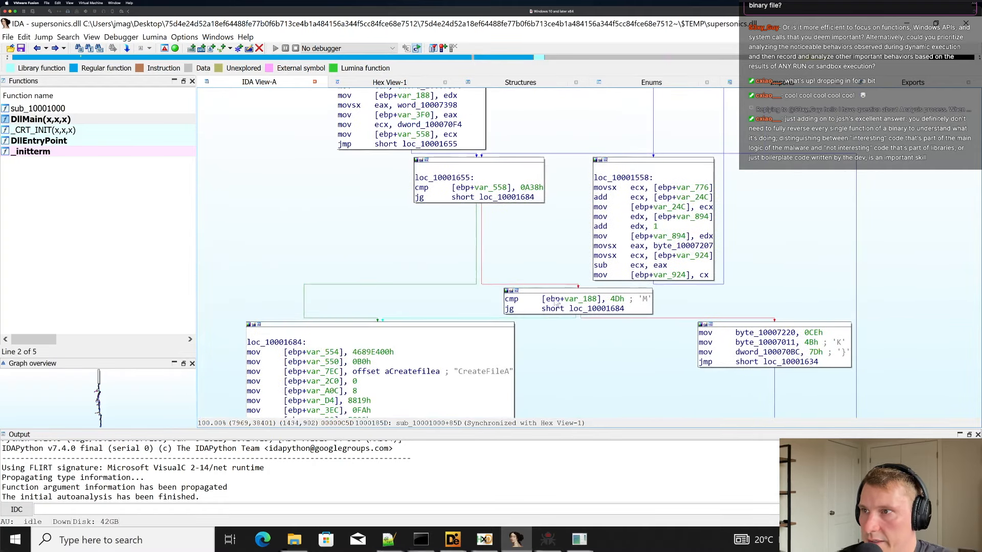
{"action": "scroll", "coordinate": [524, 292], "scroll_direction": "down", "scroll_amount": 5}
{"action": "left_click_drag", "start_coordinate": [528, 293], "coordinate": [598, 239]}
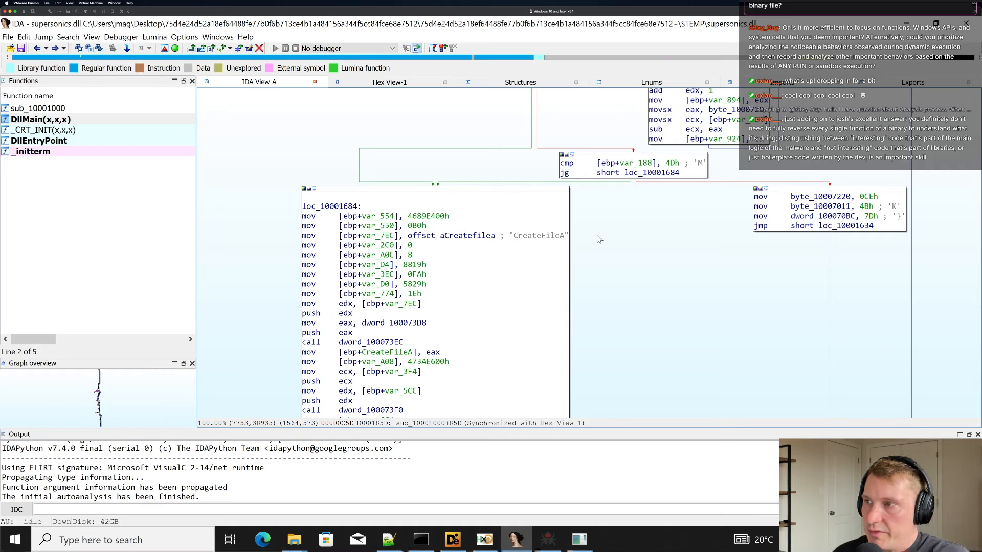
Switch to x32dbg, check the virtual machine's shared folders and general settings, and close them.
{"action": "left_click", "coordinate": [548, 540]}
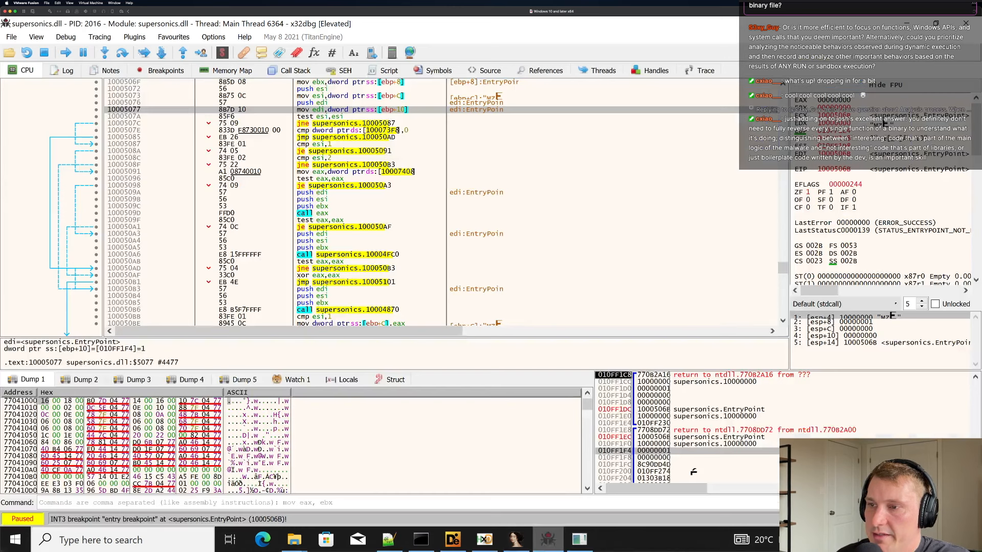
{"action": "left_click", "coordinate": [88, 3]}
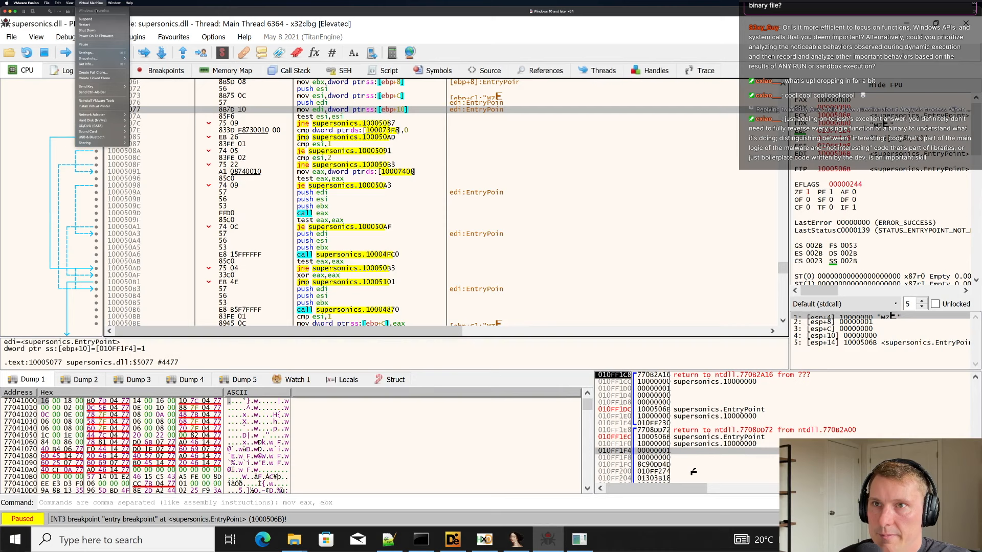
{"action": "left_click", "coordinate": [101, 54]}
{"action": "left_click", "coordinate": [445, 61]}
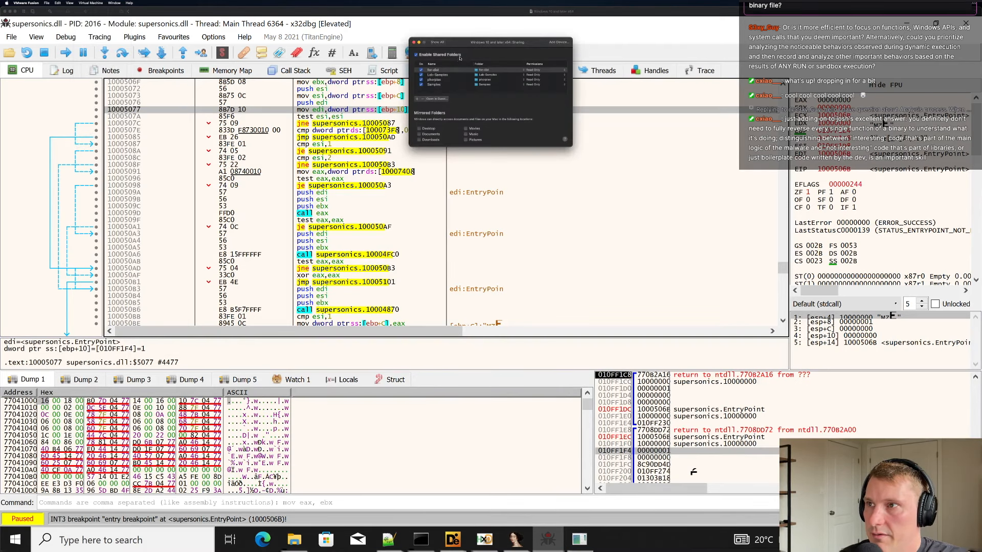
{"action": "left_click", "coordinate": [422, 44]}
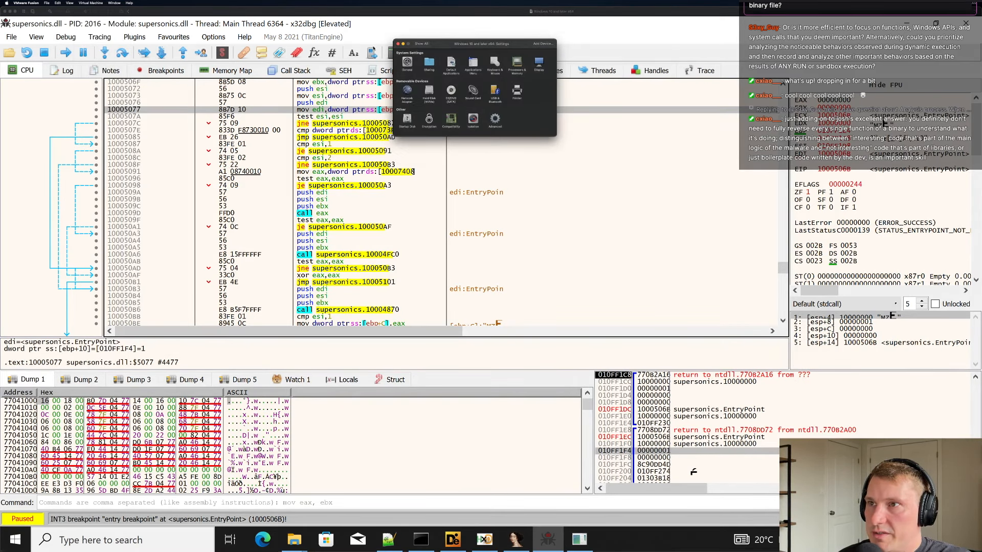
{"action": "left_click", "coordinate": [398, 44]}
Review the instructions surrounding the supersonics.dll entry point at 1000506B.
{"action": "left_click", "coordinate": [491, 164]}
{"action": "scroll", "coordinate": [520, 142], "scroll_direction": "up", "scroll_amount": 4}
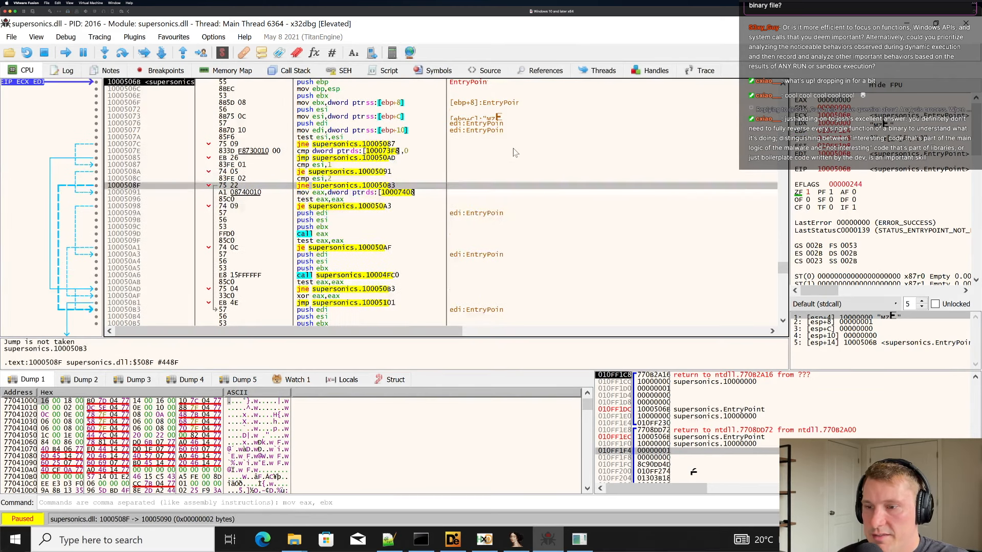
{"action": "left_click", "coordinate": [402, 159]}
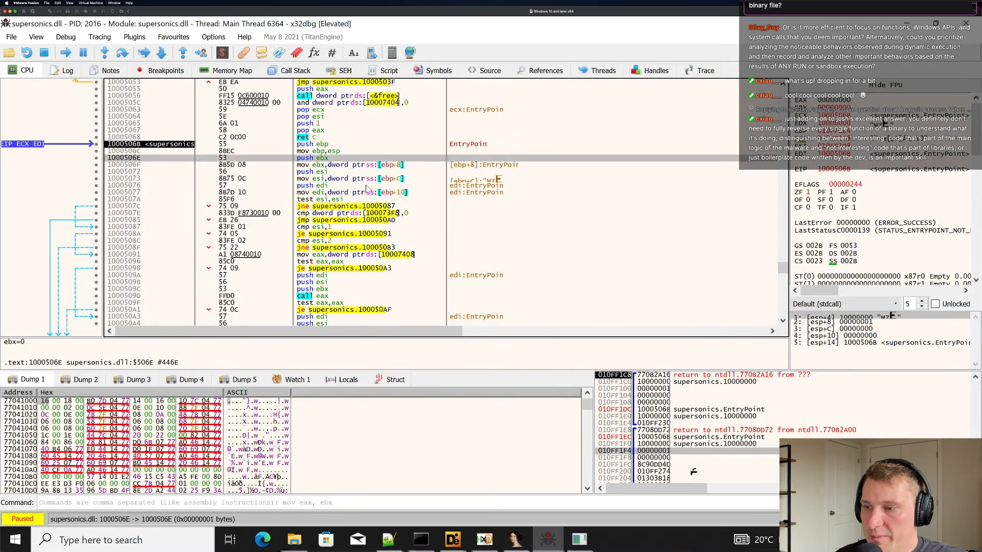
{"action": "left_click", "coordinate": [426, 227]}
{"action": "scroll", "coordinate": [427, 230], "scroll_direction": "up", "scroll_amount": 2}
{"action": "scroll", "coordinate": [428, 232], "scroll_direction": "up", "scroll_amount": 2}
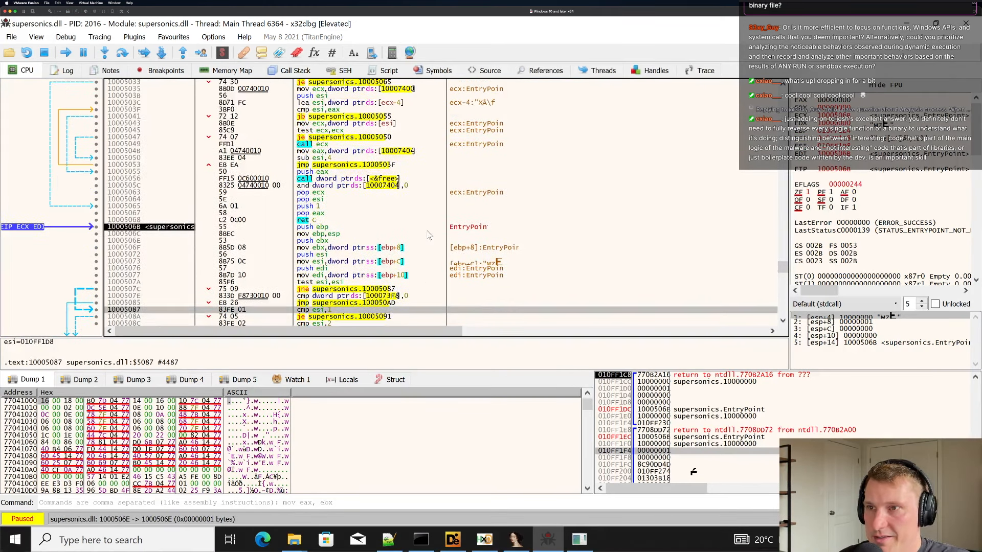
{"action": "left_click", "coordinate": [409, 215]}
{"action": "left_click", "coordinate": [402, 247]}
{"action": "left_click", "coordinate": [401, 254]}
{"action": "left_click", "coordinate": [416, 278]}
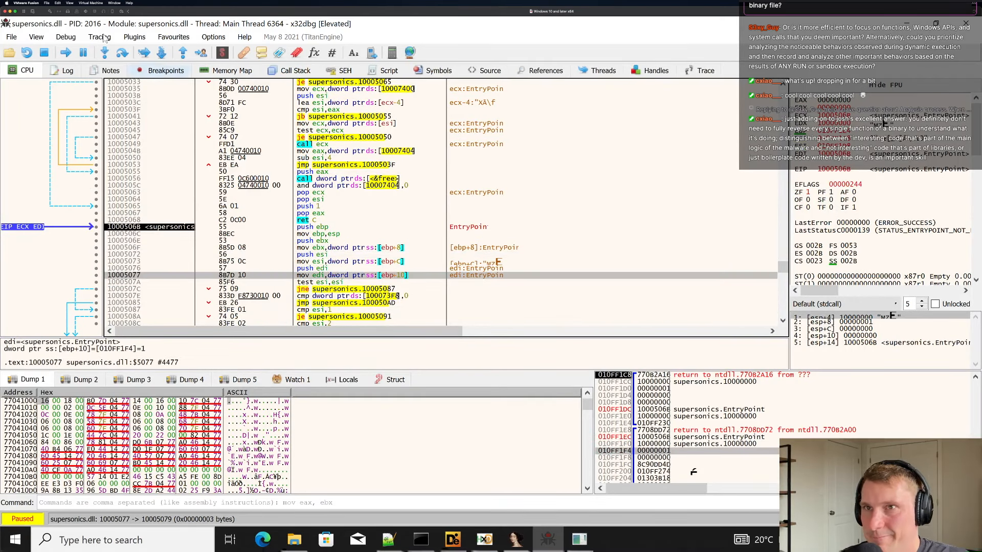
Check the virtual machine's network adapter mode and return to the disassembly.
{"action": "left_click", "coordinate": [60, 12]}
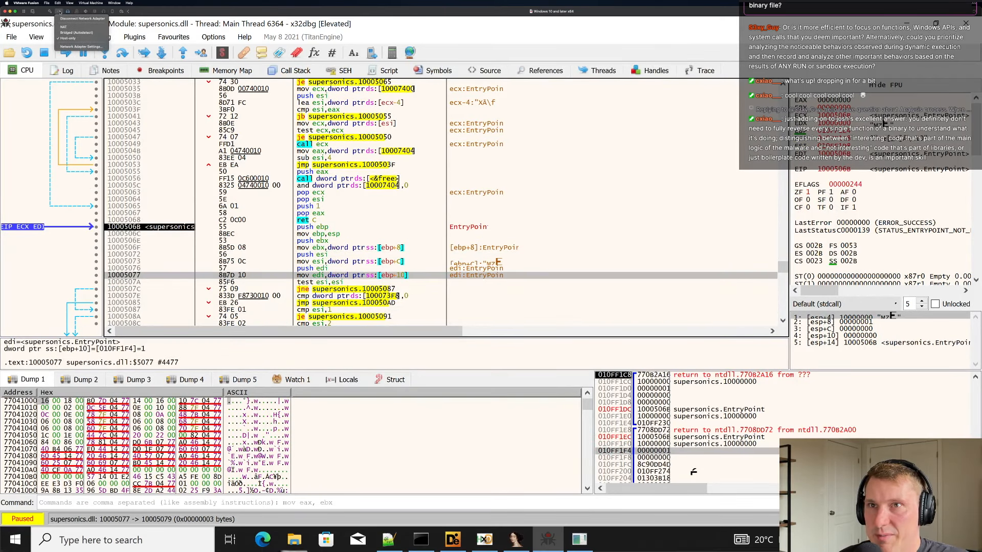
{"action": "left_click", "coordinate": [59, 12]}
{"action": "left_click", "coordinate": [59, 12]}
{"action": "left_click", "coordinate": [58, 13]}
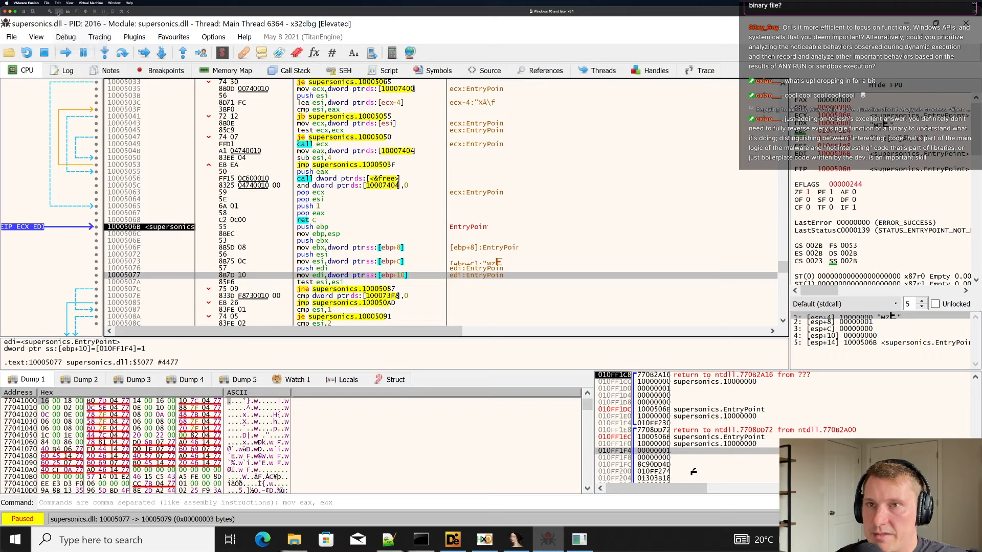
{"action": "left_click", "coordinate": [435, 214]}
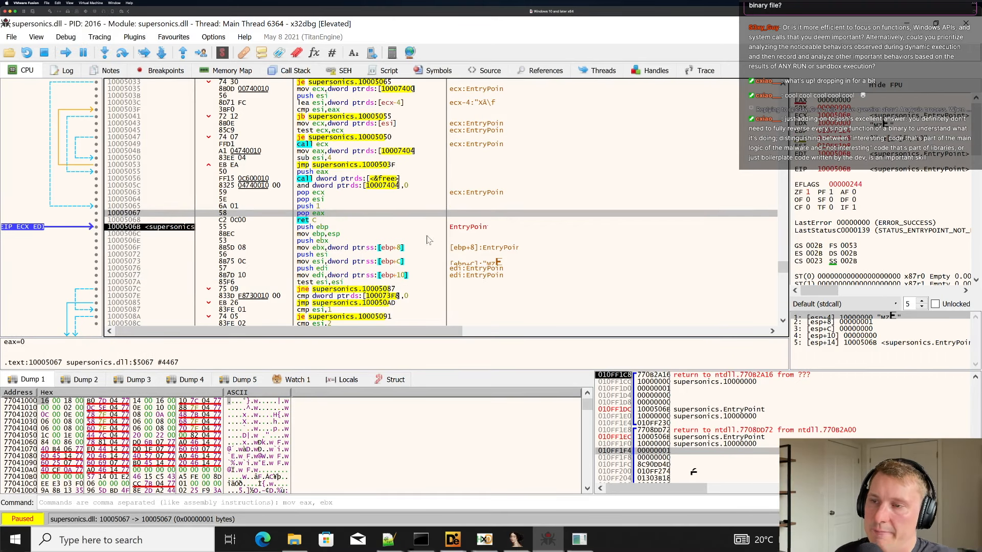
Examine the entry point code of supersonics.dll from its prologue down through the branches and calls that follow.
{"action": "left_click", "coordinate": [352, 220]}
{"action": "left_click", "coordinate": [358, 234]}
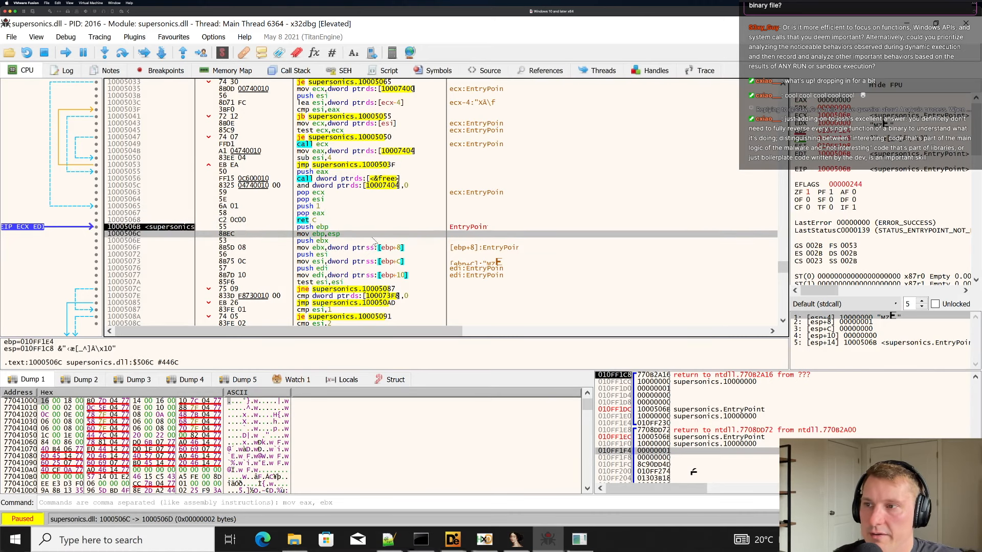
{"action": "left_click", "coordinate": [374, 227]}
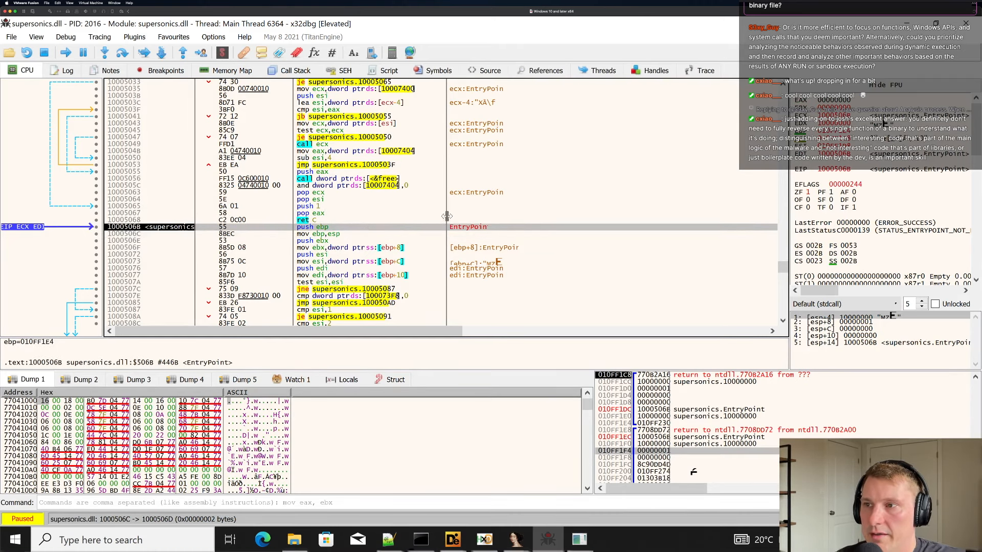
{"action": "mouse_move", "coordinate": [447, 214]}
{"action": "left_mouse_down"}
{"action": "mouse_move", "coordinate": [486, 212]}
{"action": "mouse_move", "coordinate": [437, 211]}
{"action": "left_mouse_up"}
{"action": "scroll", "coordinate": [428, 210], "scroll_direction": "down", "scroll_amount": 4}
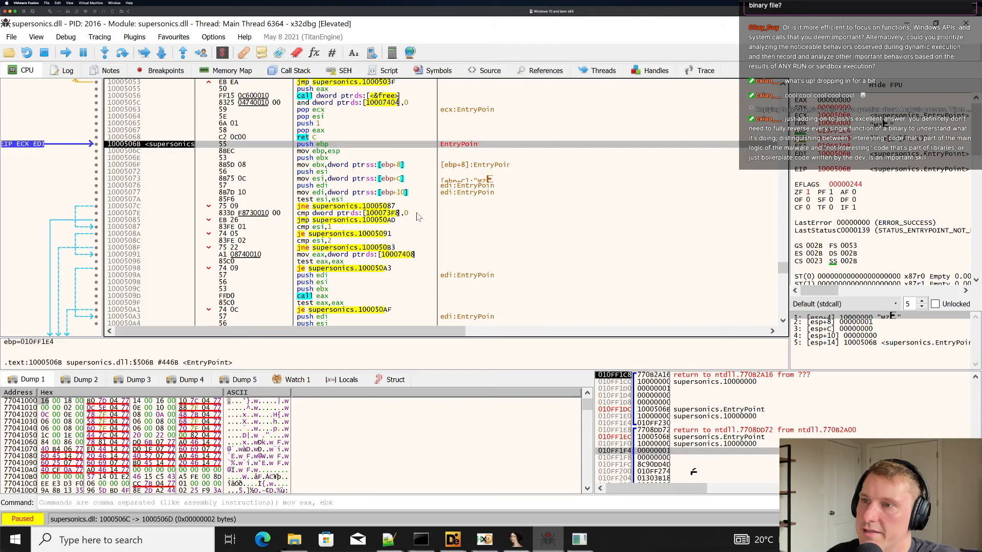
{"action": "left_click", "coordinate": [417, 208]}
{"action": "scroll", "coordinate": [404, 190], "scroll_direction": "down", "scroll_amount": 4}
{"action": "scroll", "coordinate": [402, 179], "scroll_direction": "down", "scroll_amount": 7}
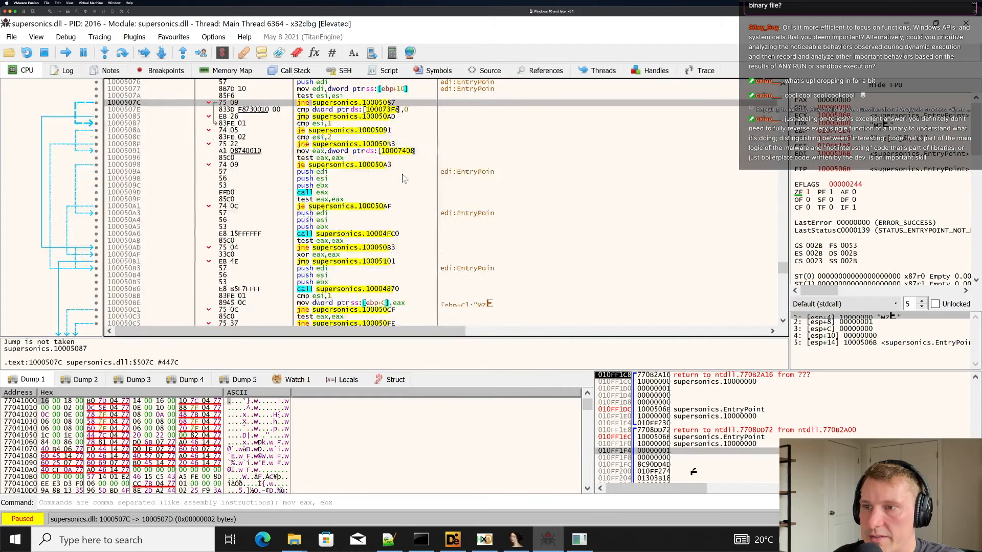
{"action": "left_click", "coordinate": [403, 192]}
{"action": "scroll", "coordinate": [475, 211], "scroll_direction": "down", "scroll_amount": 2}
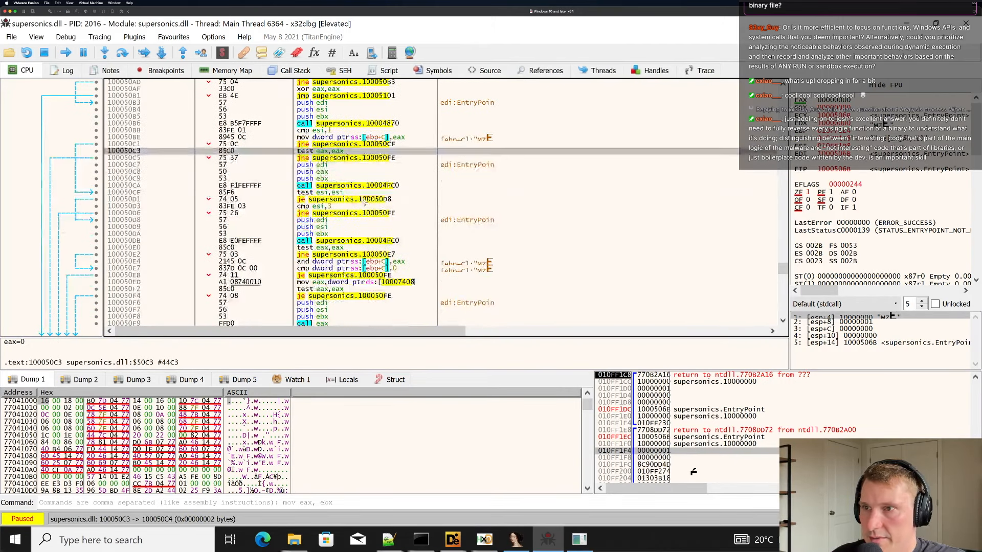
Resume execution of supersonics.dll and inspect the instructions around the point where it pauses.
{"action": "left_click", "coordinate": [66, 54]}
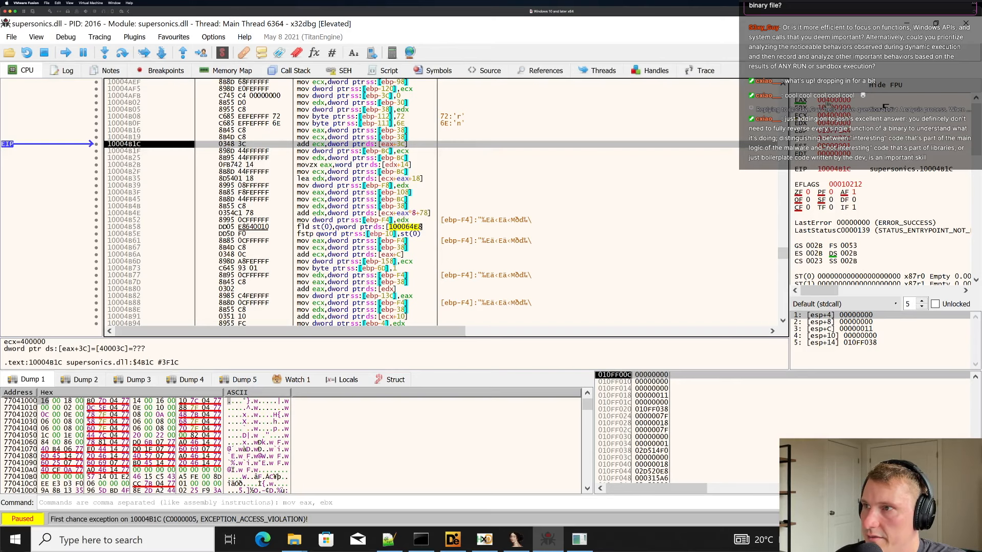
{"action": "left_click_drag", "start_coordinate": [337, 139], "coordinate": [336, 143]}
{"action": "left_click", "coordinate": [338, 145]}
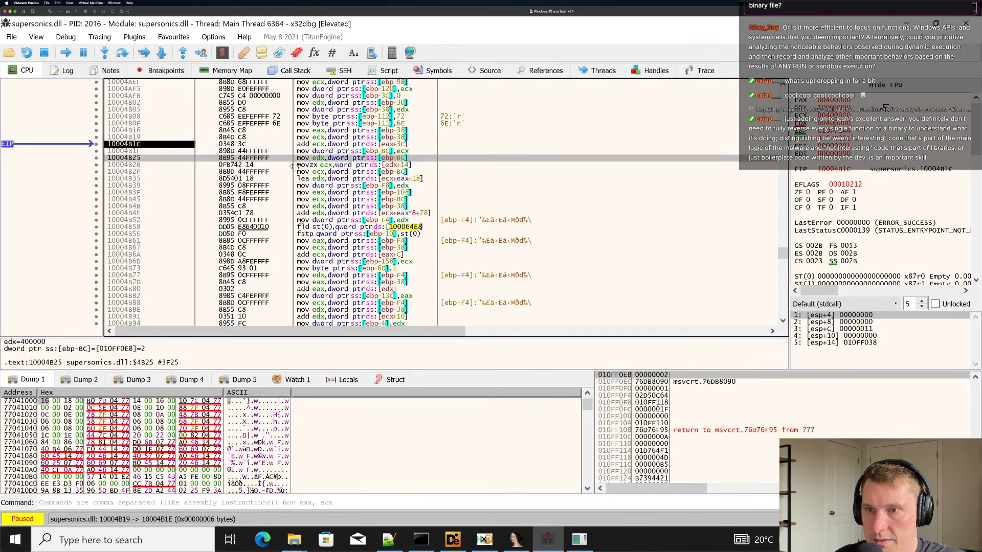
{"action": "scroll", "coordinate": [366, 298], "scroll_direction": "up", "scroll_amount": 2}
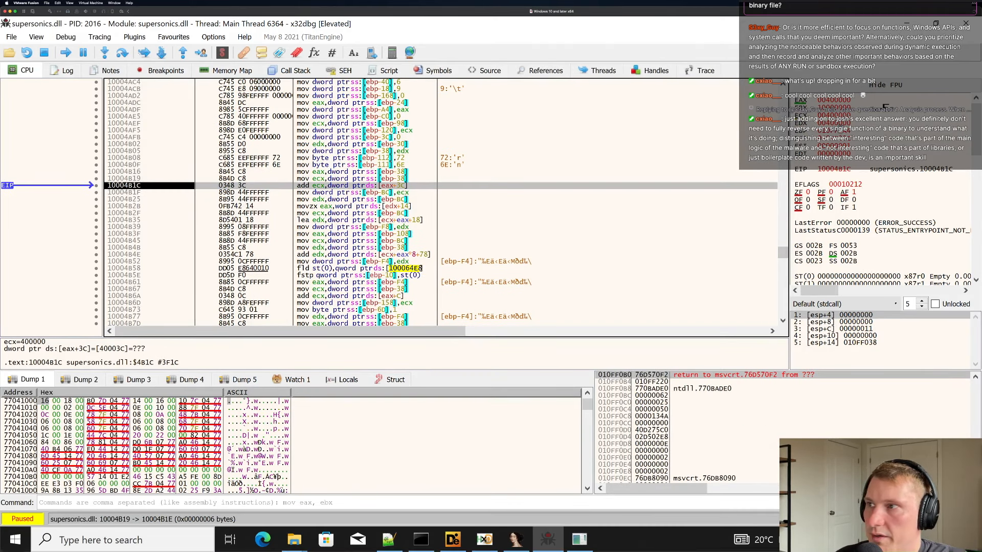
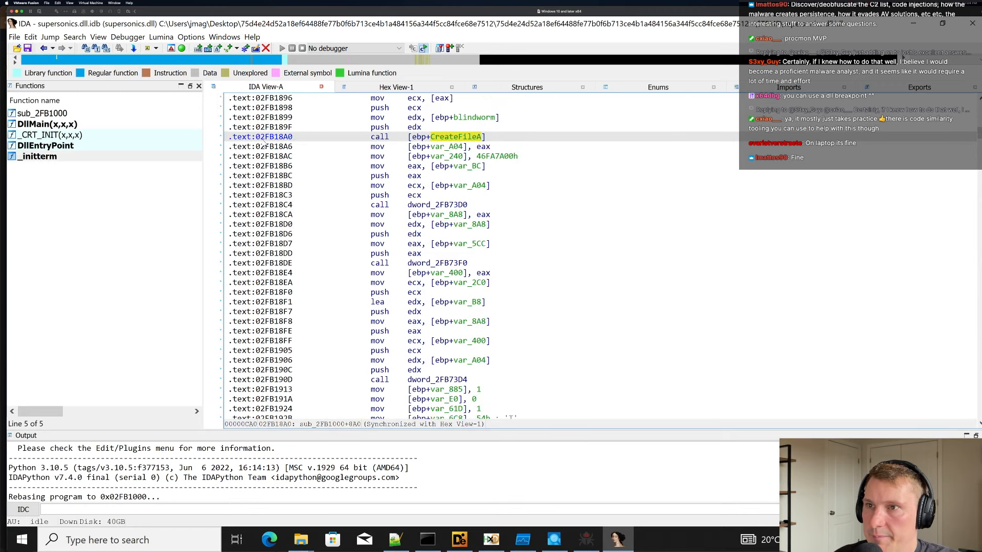
Copy the rebased CreateFileA call address 02FB18A0 from IDA, go to it in x32dbg and set a breakpoint there.
{"action": "left_click_drag", "start_coordinate": [258, 141], "coordinate": [293, 142]}
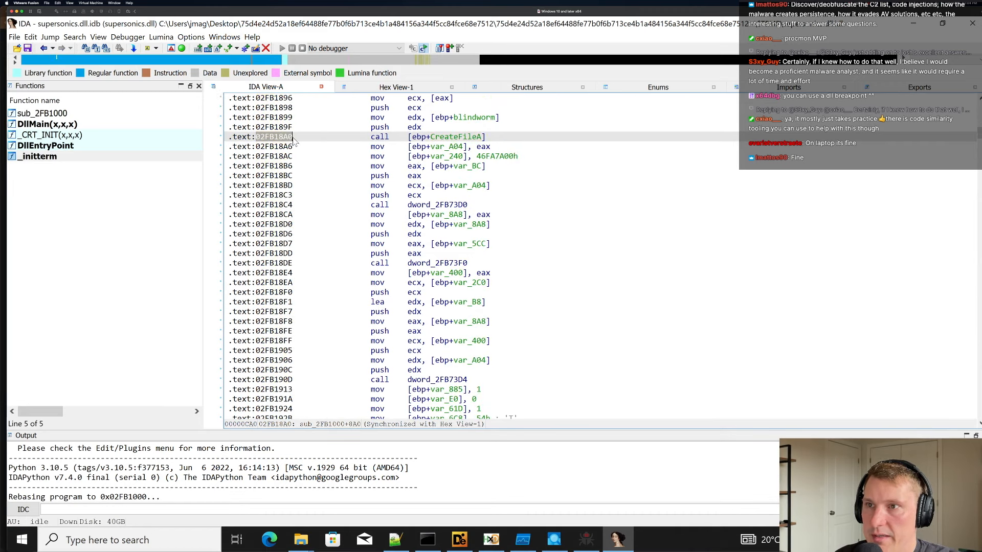
{"action": "key", "text": "ctrl+c"}
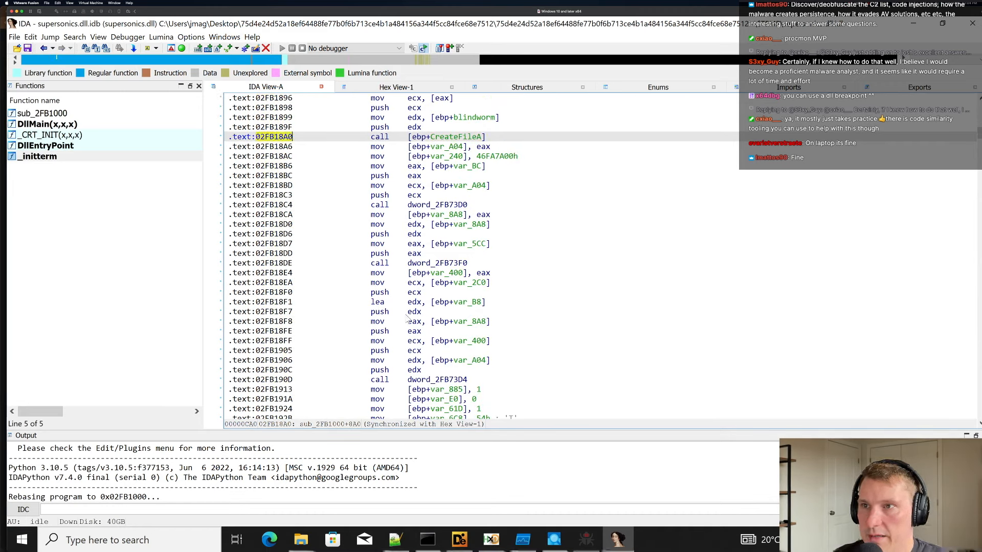
{"action": "left_click", "coordinate": [588, 541]}
{"action": "key", "text": "ctrl+g"}
{"action": "key", "text": "ctrl+v"}
{"action": "key", "text": "Return"}
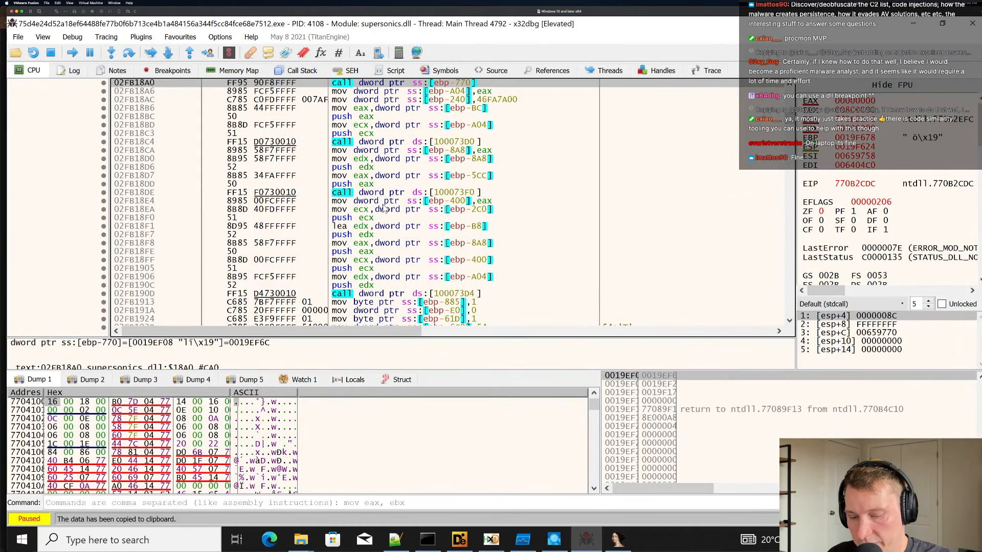
{"action": "key", "text": "F2"}
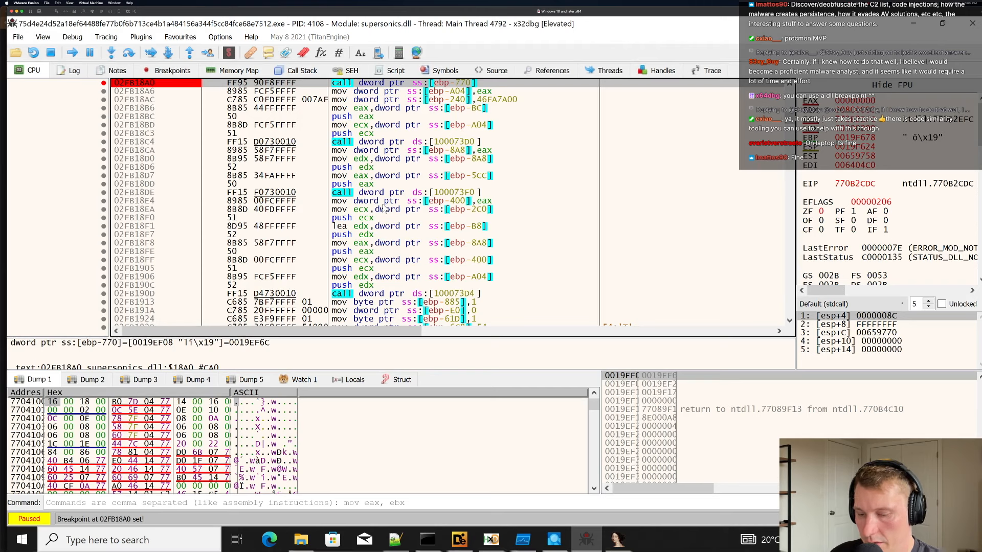
{"action": "left_click", "coordinate": [445, 219]}
{"action": "left_click", "coordinate": [397, 151]}
{"action": "left_click", "coordinate": [349, 83]}
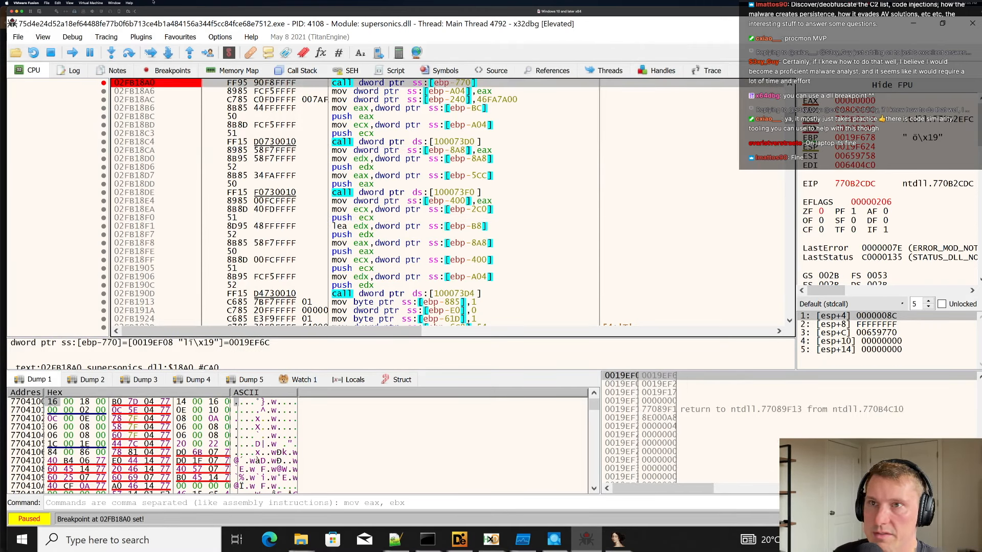
Open the virtual machine's snapshot options, return to the disassembly and resume the debugged process.
{"action": "left_click", "coordinate": [95, 3]}
{"action": "left_click", "coordinate": [101, 59]}
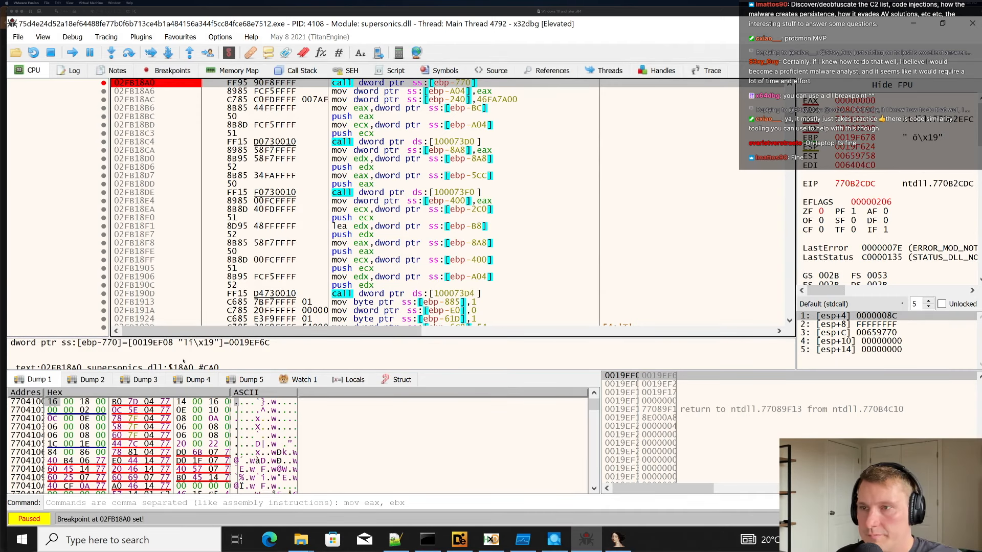
{"action": "left_click", "coordinate": [375, 203]}
{"action": "left_click", "coordinate": [376, 136]}
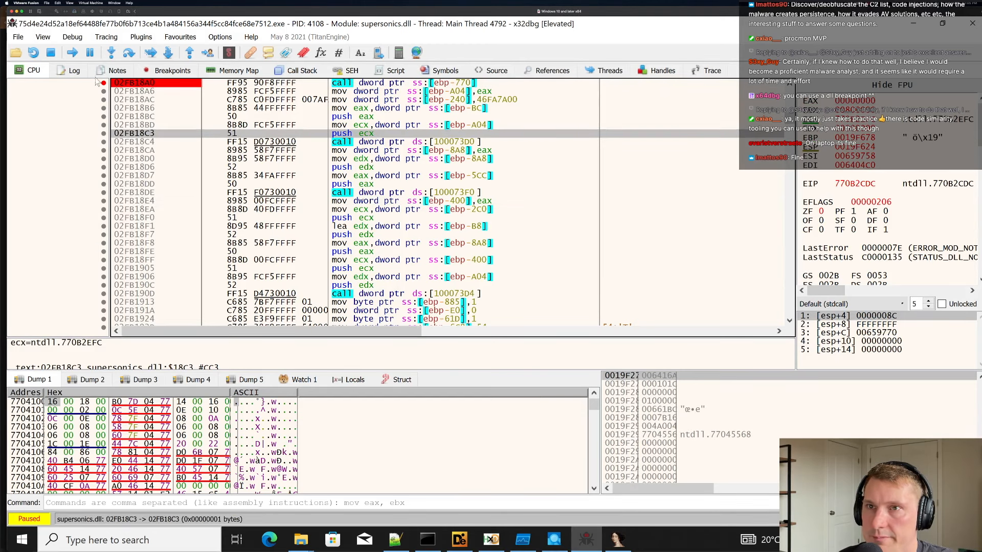
{"action": "left_click", "coordinate": [72, 53]}
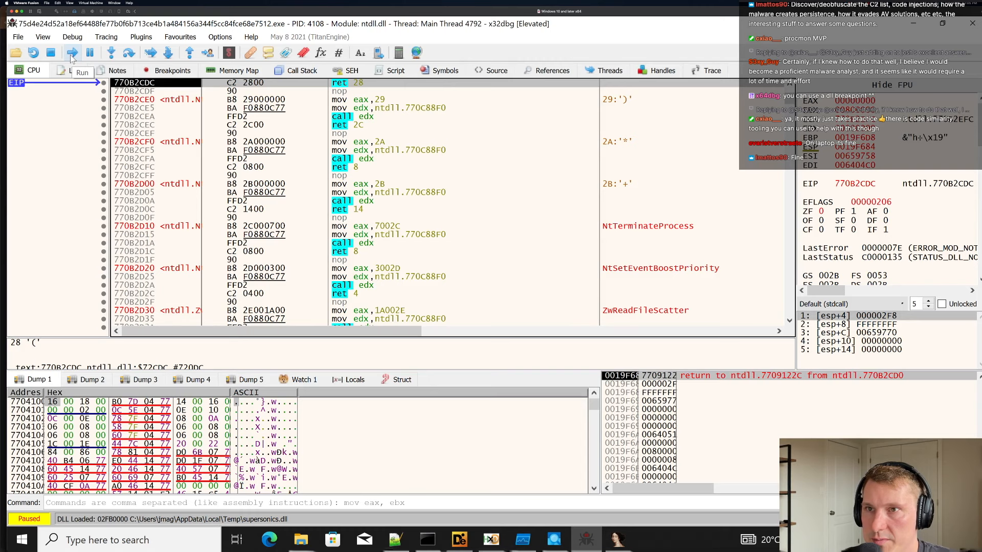
Resume the paused process until it stops at the breakpoint in supersonics.dll.
{"action": "left_click", "coordinate": [71, 54]}
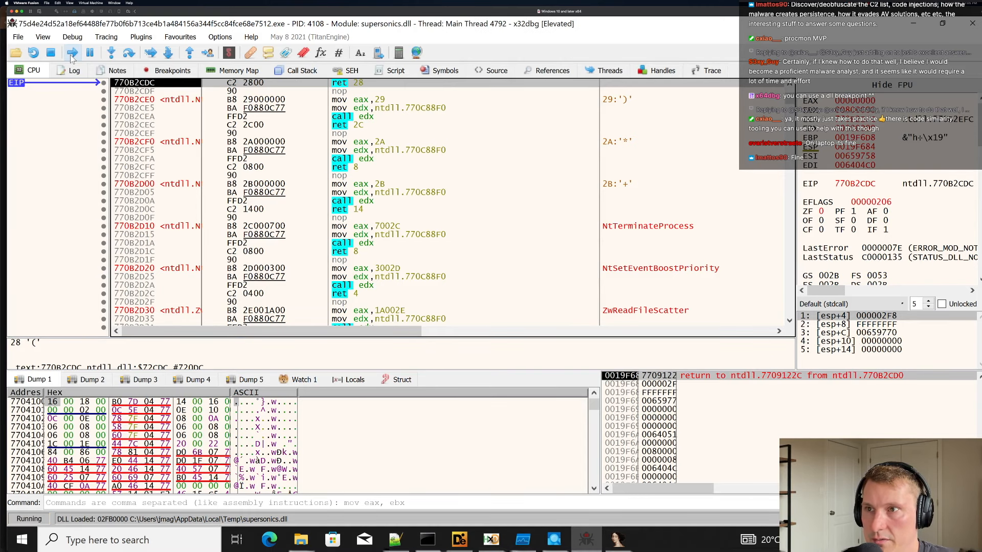
{"action": "left_click", "coordinate": [366, 134]}
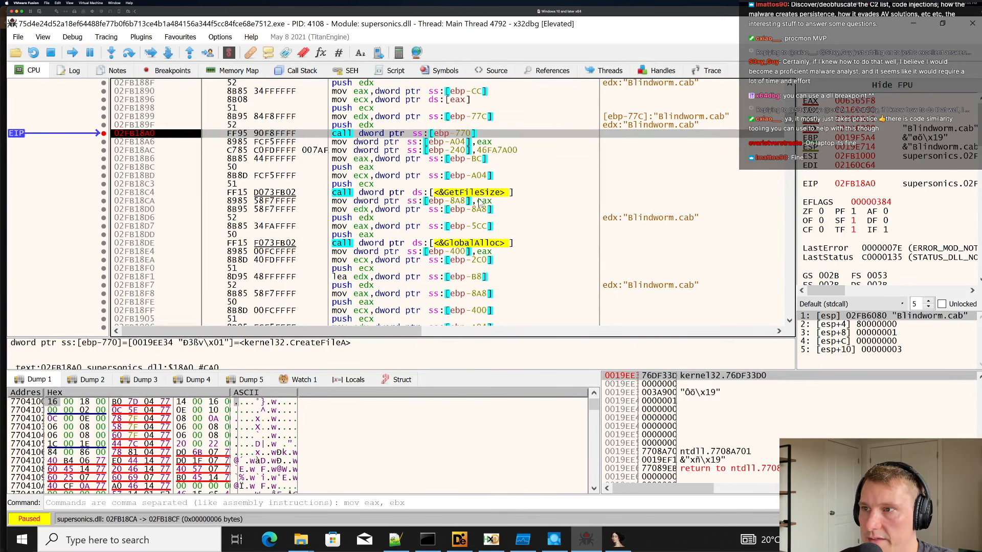
Follow the GetFileSize call into kernel32 and examine the neighbouring API jump stubs.
{"action": "left_click", "coordinate": [459, 193]}
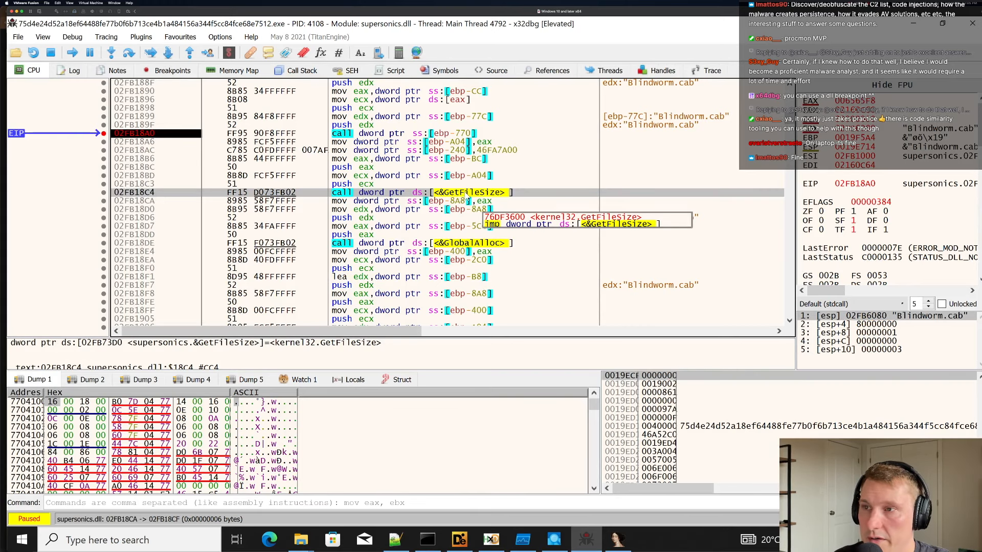
{"action": "key", "text": "Return"}
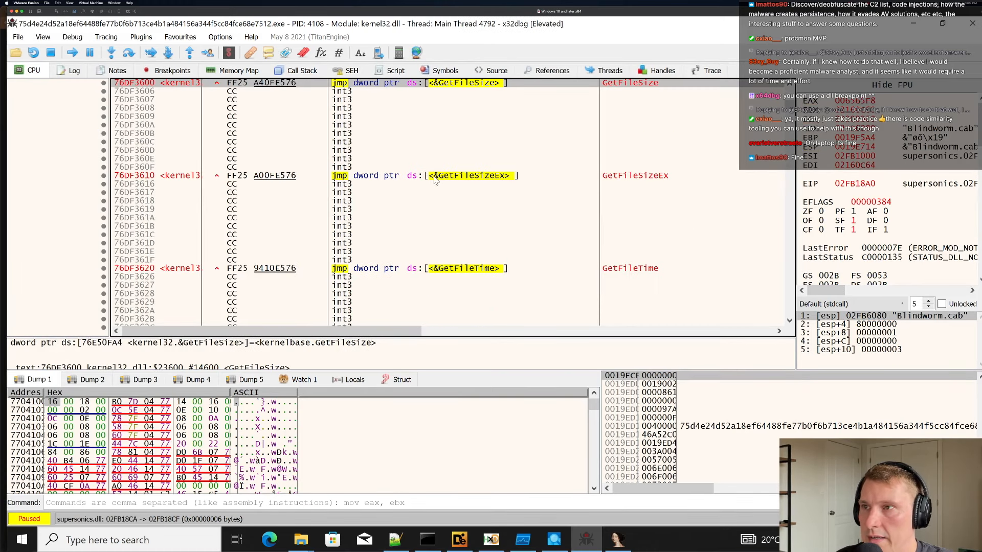
{"action": "scroll", "coordinate": [435, 180], "scroll_direction": "up", "scroll_amount": 12}
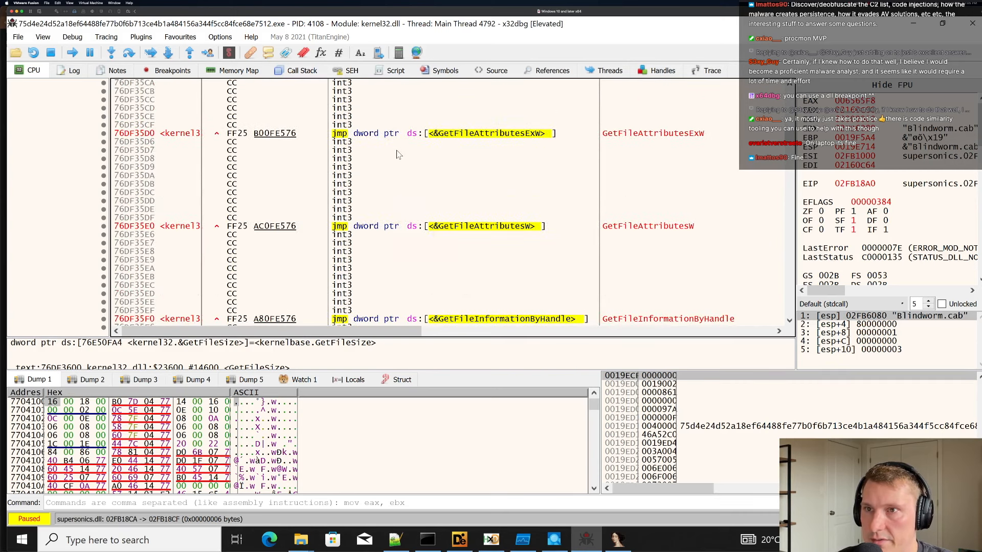
{"action": "scroll", "coordinate": [396, 150], "scroll_direction": "up", "scroll_amount": 13}
{"action": "scroll", "coordinate": [396, 150], "scroll_direction": "down", "scroll_amount": 11}
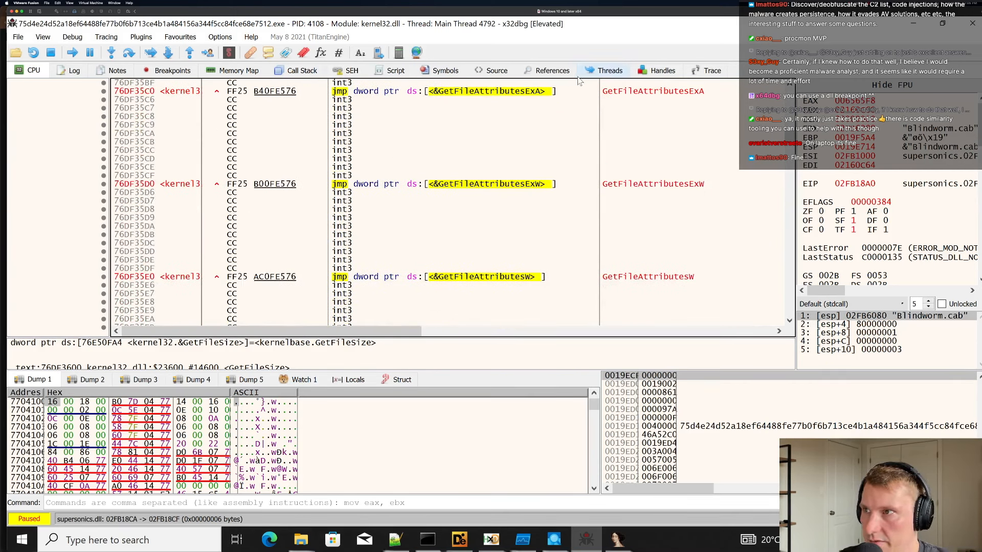
{"action": "key", "text": "Page_Down"}
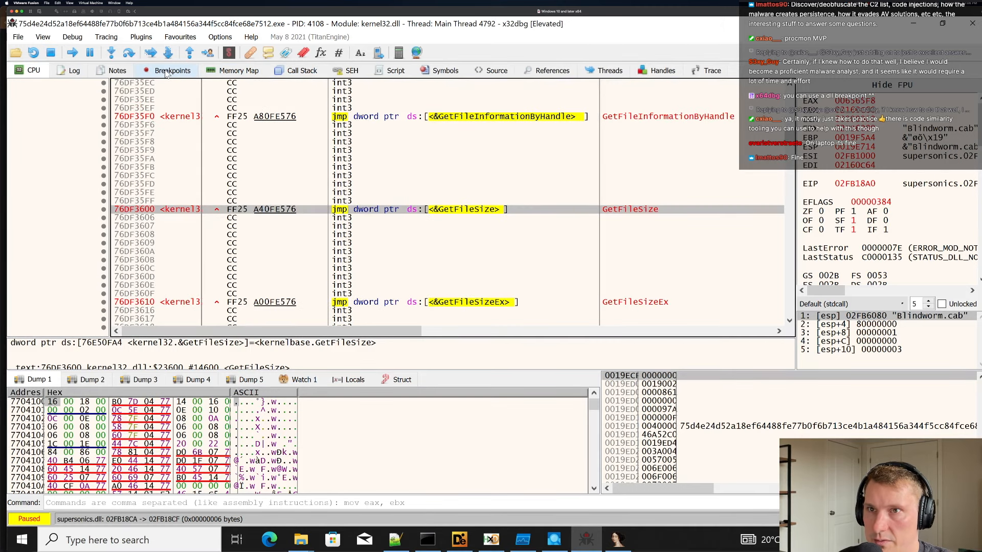
Go back to eip in the disassembly and inspect the instructions from the breakpoint to the GetFileSize call.
{"action": "left_click", "coordinate": [275, 151]}
{"action": "key", "text": "ctrl+g"}
{"action": "type", "text": "eip"}
{"action": "key", "text": "Return"}
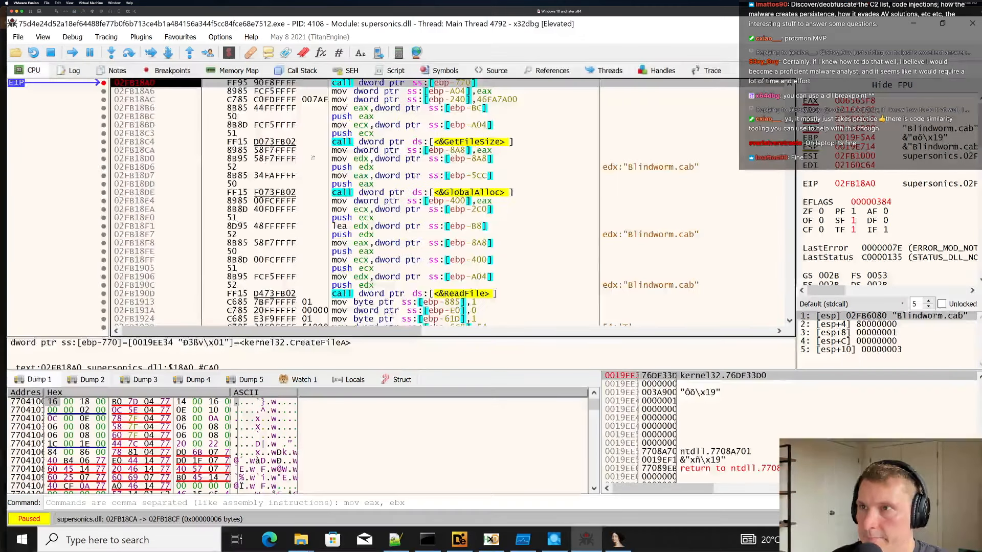
{"action": "left_click", "coordinate": [376, 153]}
{"action": "scroll", "coordinate": [376, 155], "scroll_direction": "up", "scroll_amount": 1}
{"action": "scroll", "coordinate": [377, 158], "scroll_direction": "up", "scroll_amount": 2}
{"action": "left_click", "coordinate": [444, 144]}
{"action": "left_click", "coordinate": [441, 167]}
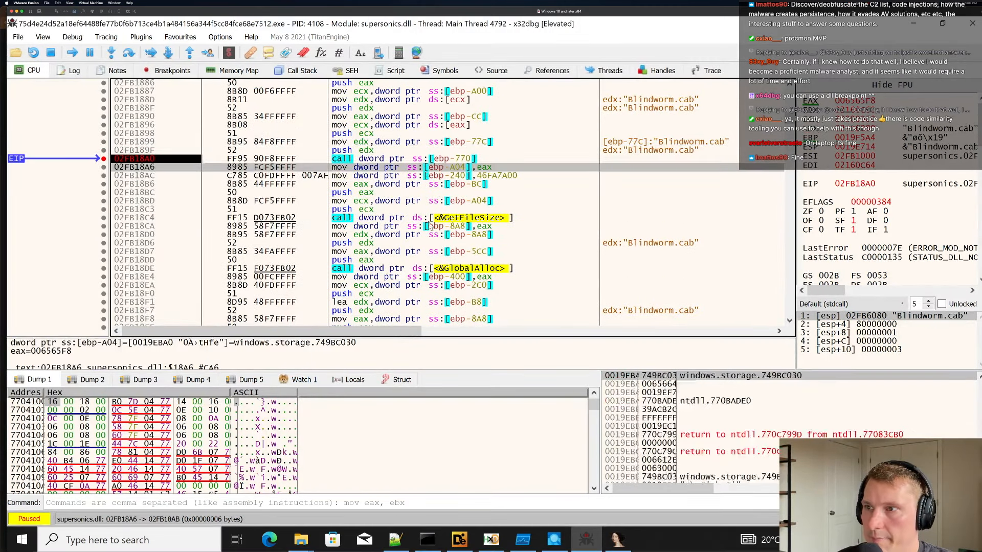
{"action": "left_click", "coordinate": [453, 218]}
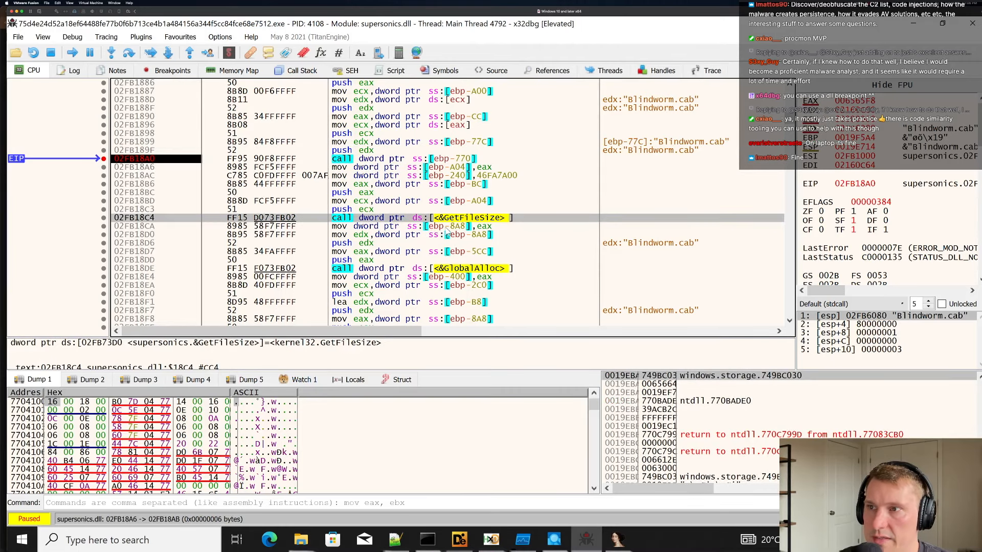
Read through the code up to the second GlobalAlloc call and follow the first GlobalAlloc call into kernel32.
{"action": "scroll", "coordinate": [417, 233], "scroll_direction": "down", "scroll_amount": 6}
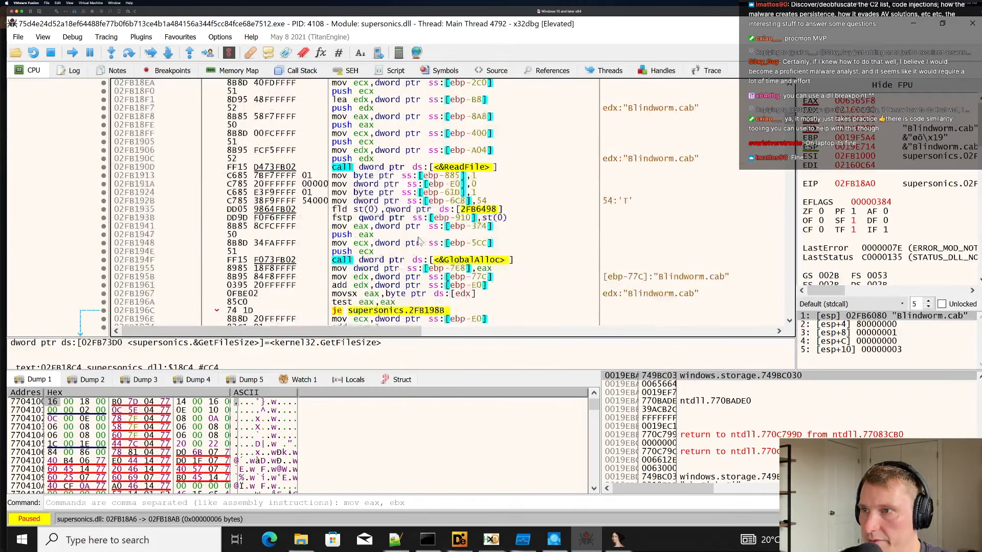
{"action": "scroll", "coordinate": [437, 205], "scroll_direction": "up", "scroll_amount": 2}
{"action": "left_click", "coordinate": [441, 170]}
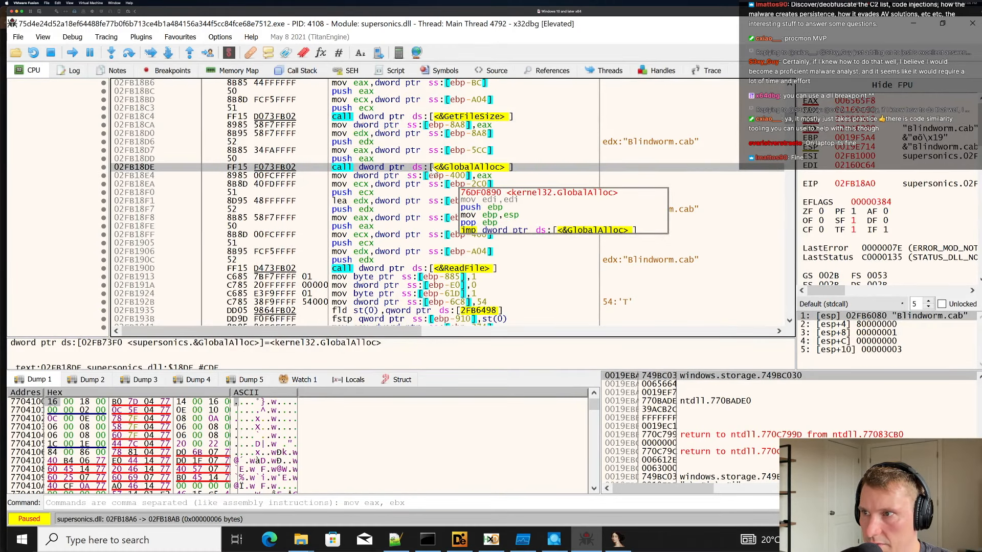
{"action": "key", "text": "Return"}
Check the memory map and breakpoint list, and return to the code at the supersonics.dll breakpoint.
{"action": "left_click", "coordinate": [216, 72]}
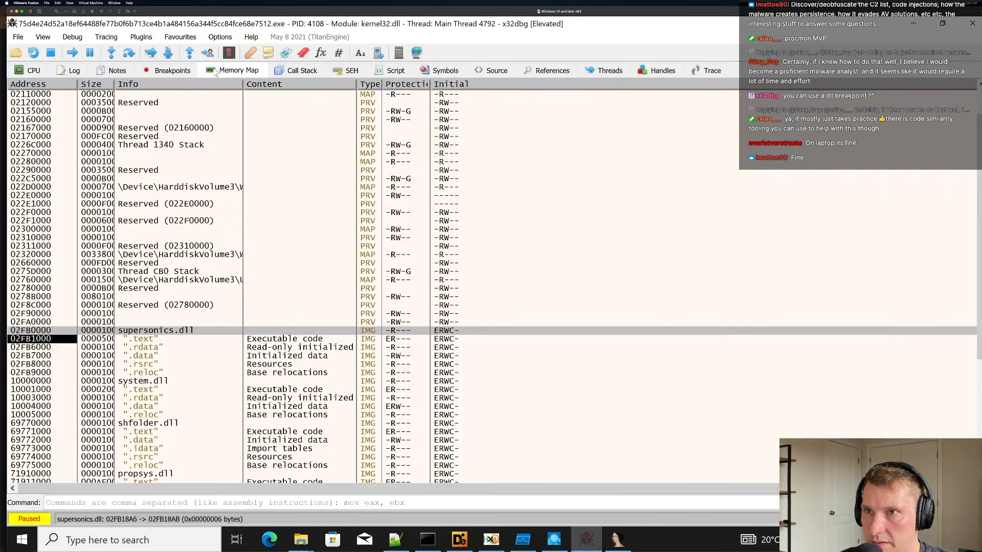
{"action": "left_click", "coordinate": [174, 71]}
{"action": "left_click", "coordinate": [210, 72]}
{"action": "left_click", "coordinate": [153, 71]}
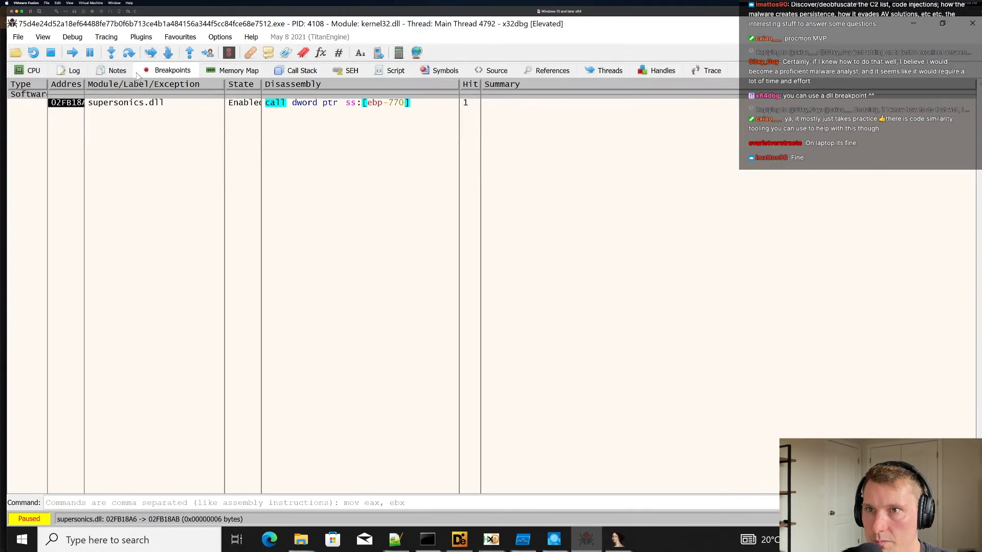
{"action": "double_click", "coordinate": [136, 106]}
{"action": "left_click", "coordinate": [333, 158]}
{"action": "scroll", "coordinate": [334, 158], "scroll_direction": "up", "scroll_amount": 2}
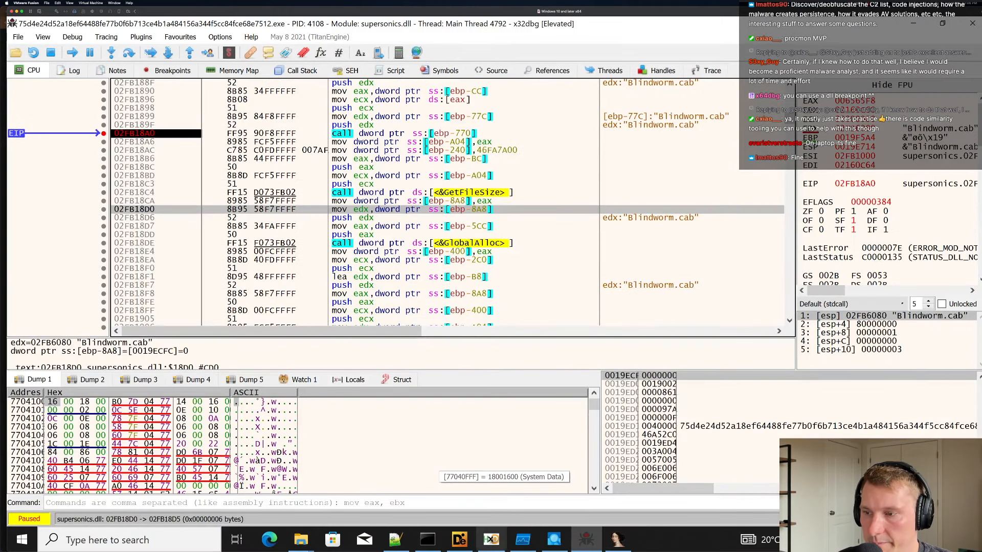
Switch to IDA, follow dword_2FB73F0 to its data definition, and copy the nearby address 02FB73EC.
{"action": "left_click", "coordinate": [618, 540]}
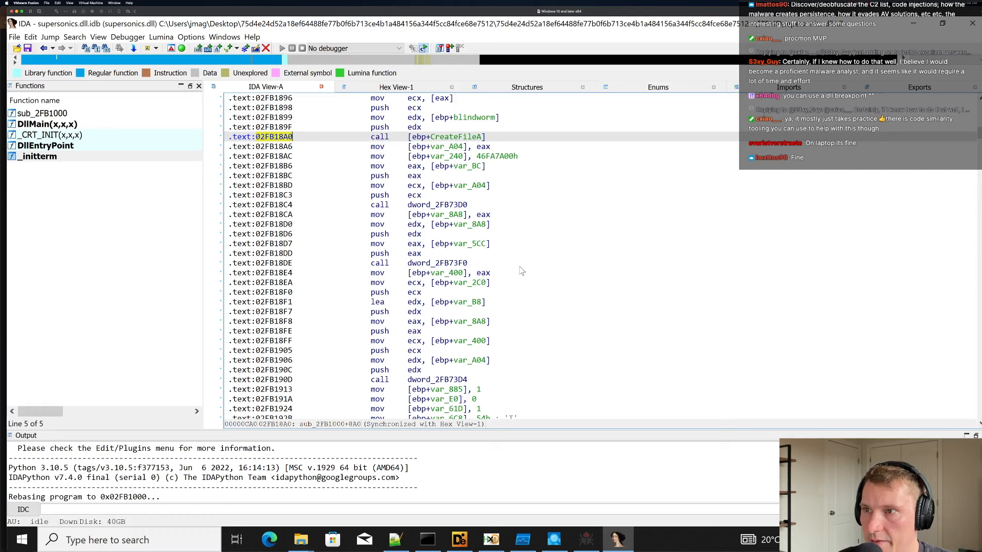
{"action": "double_click", "coordinate": [459, 264]}
{"action": "scroll", "coordinate": [460, 258], "scroll_direction": "up", "scroll_amount": 2}
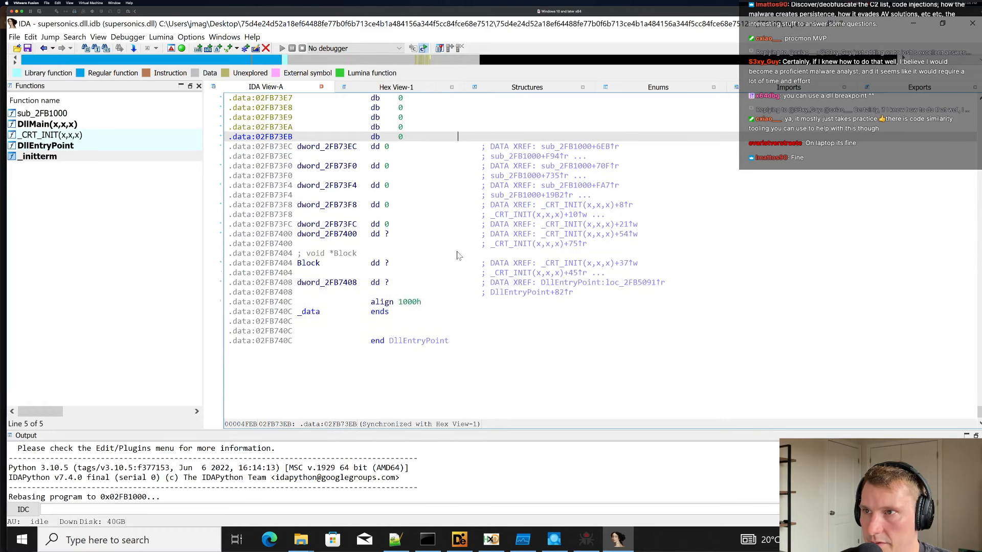
{"action": "left_click", "coordinate": [322, 214]}
{"action": "left_click_drag", "start_coordinate": [320, 206], "coordinate": [371, 320]}
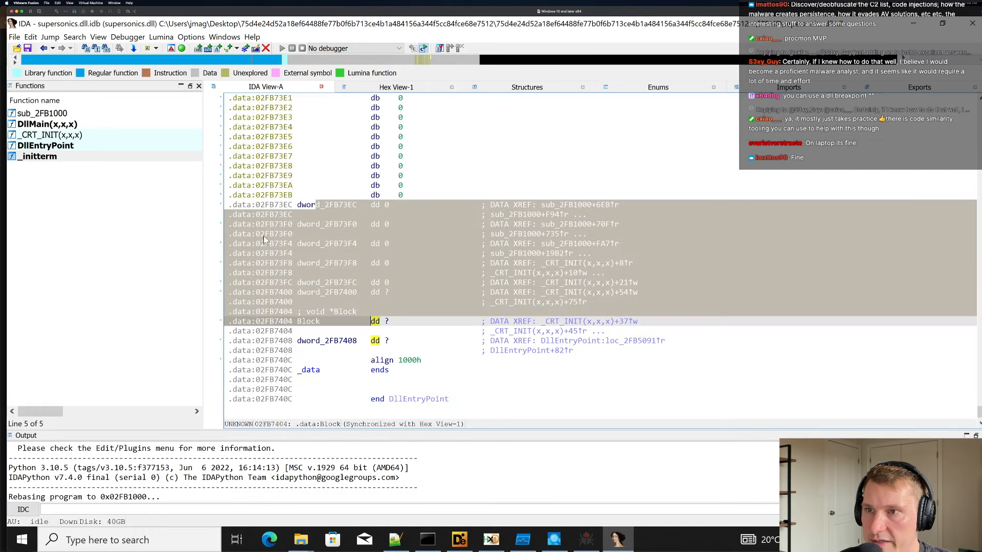
{"action": "left_click", "coordinate": [277, 205]}
{"action": "left_click_drag", "start_coordinate": [292, 204], "coordinate": [258, 208]}
{"action": "key", "text": "ctrl+c"}
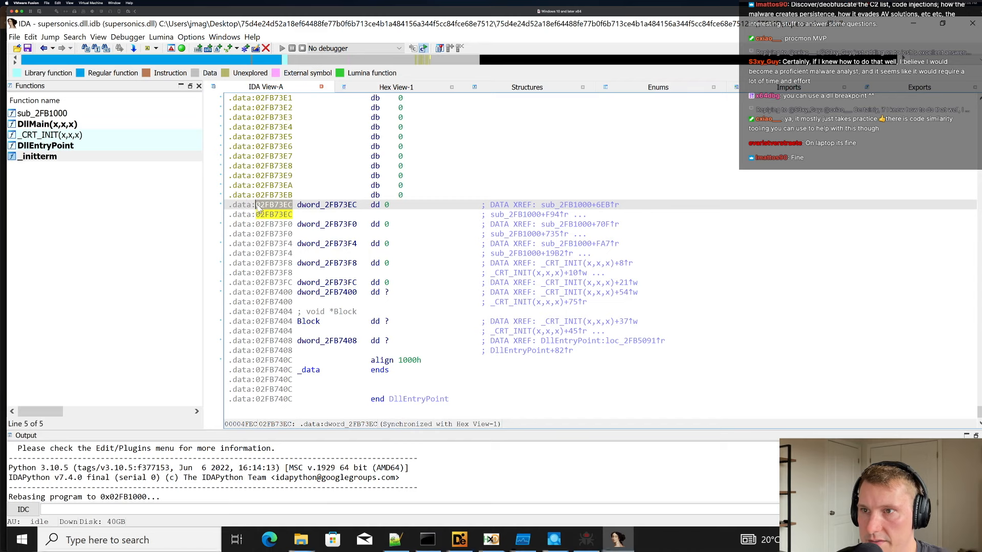
Switch back to x32dbg and go to the copied address 02FB73EC in the disassembly.
{"action": "key", "text": "alt+Tab"}
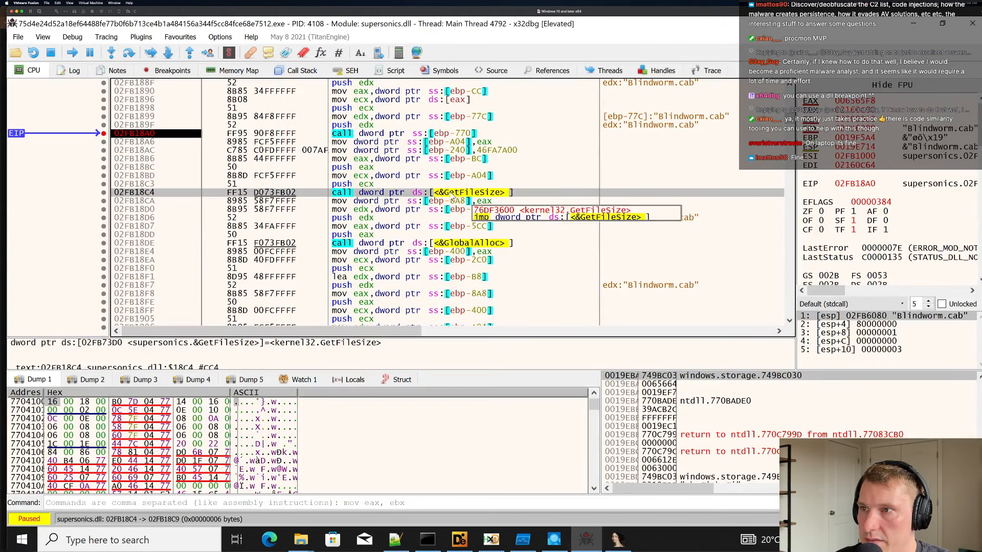
{"action": "right_click", "coordinate": [452, 194]}
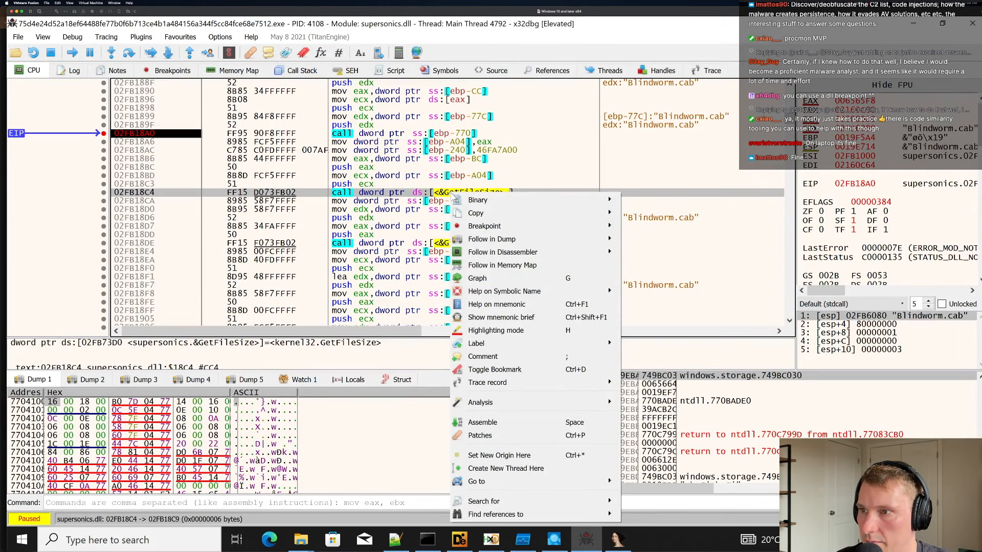
{"action": "left_click", "coordinate": [397, 185]}
{"action": "left_click", "coordinate": [391, 177]}
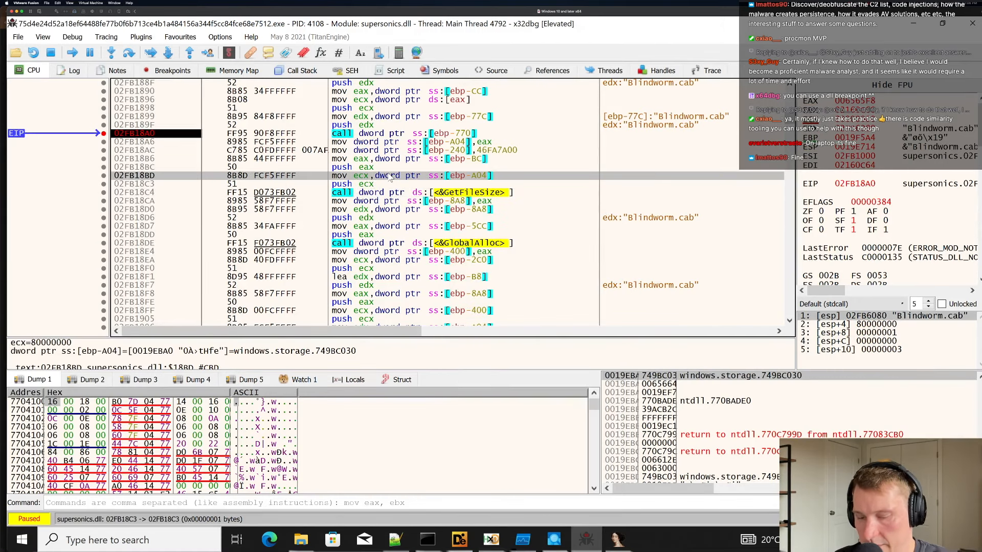
{"action": "key", "text": "ctrl+g"}
{"action": "key", "text": "ctrl+v"}
{"action": "key", "text": "Return"}
Go to address 02FB73EC in Dump 1 and display the memory there as addresses.
{"action": "left_click", "coordinate": [360, 434]}
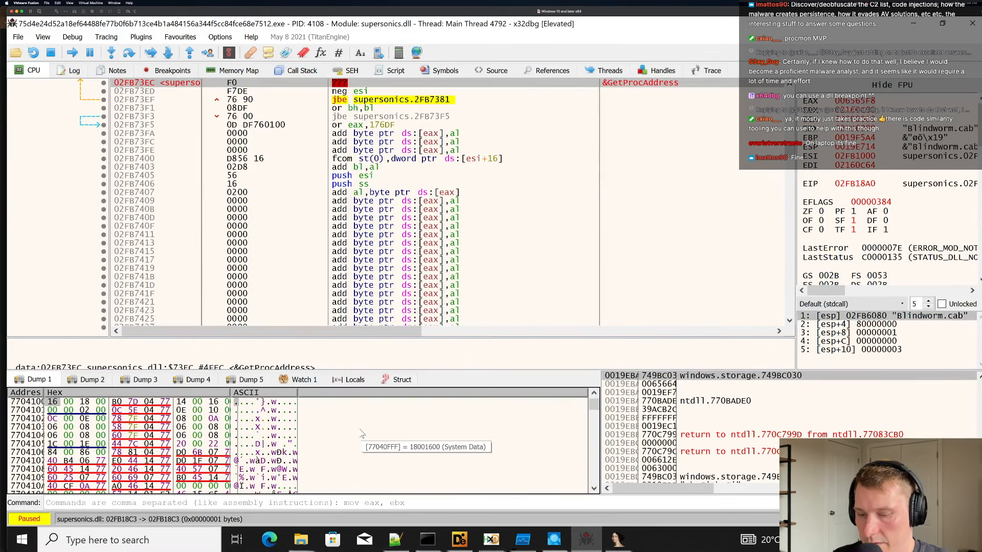
{"action": "key", "text": "ctrl+g"}
{"action": "key", "text": "Return"}
{"action": "right_click", "coordinate": [348, 420]}
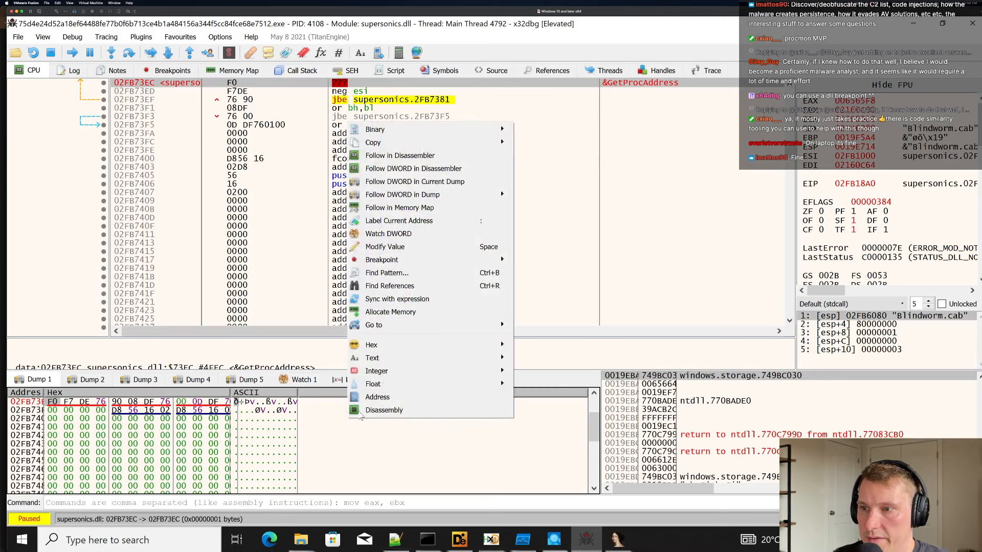
{"action": "left_click", "coordinate": [372, 399]}
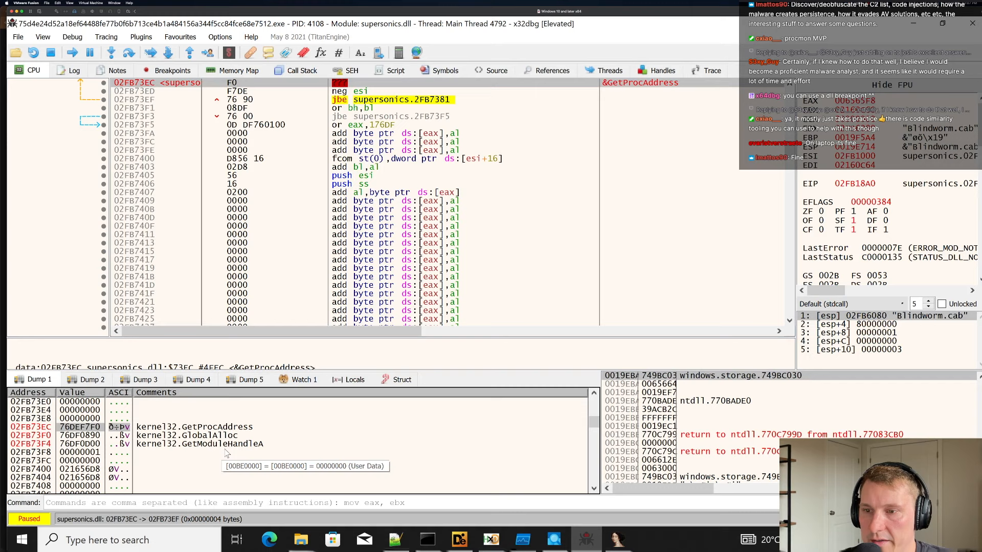
Switch to IDA and arrange its window side by side with x32dbg, each filling half of the desktop.
{"action": "left_click", "coordinate": [617, 540]}
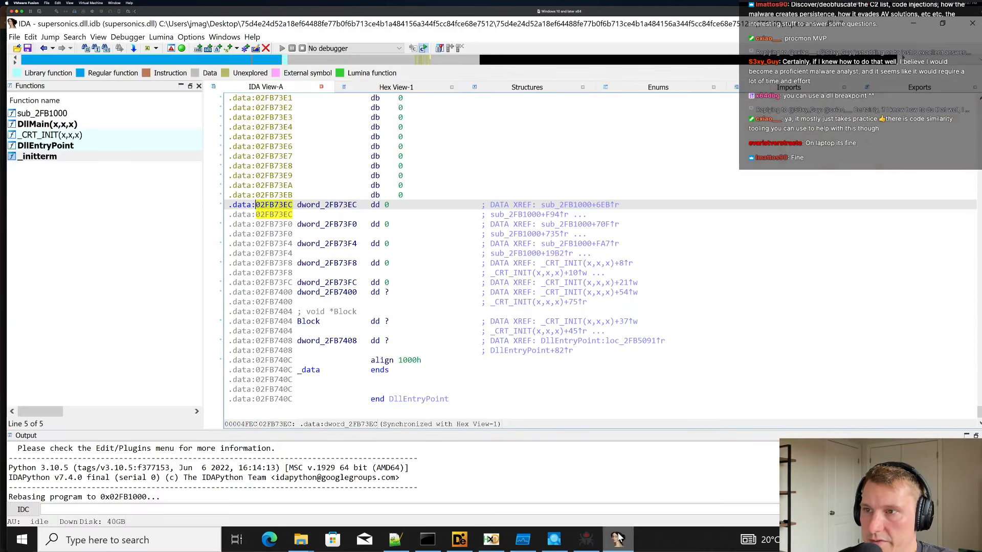
{"action": "left_click_drag", "start_coordinate": [233, 17], "coordinate": [978, 74]}
{"action": "left_click_drag", "start_coordinate": [904, 81], "coordinate": [978, 77]}
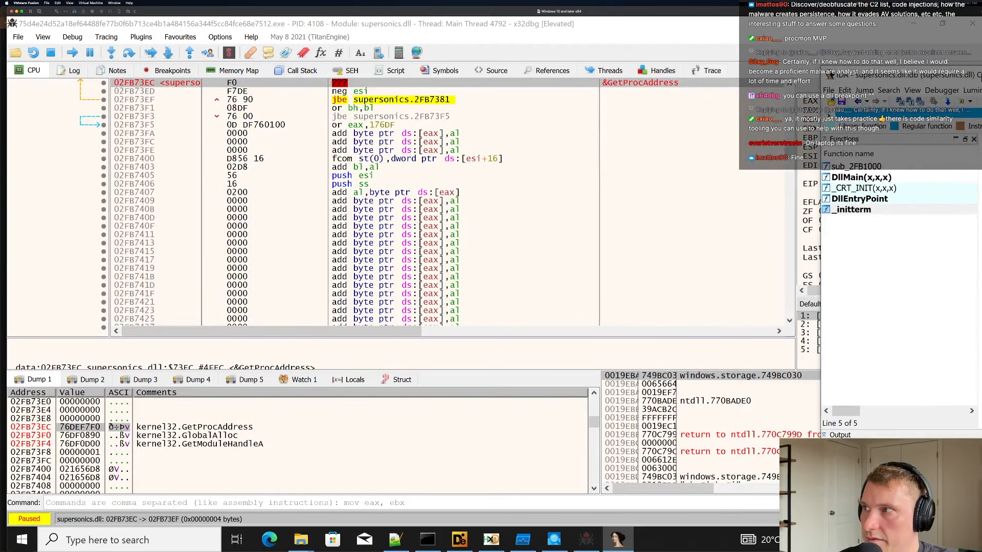
{"action": "left_click_drag", "start_coordinate": [864, 74], "coordinate": [979, 78]}
{"action": "key", "text": "ctrl+Right"}
{"action": "left_click_drag", "start_coordinate": [627, 12], "coordinate": [599, 12]}
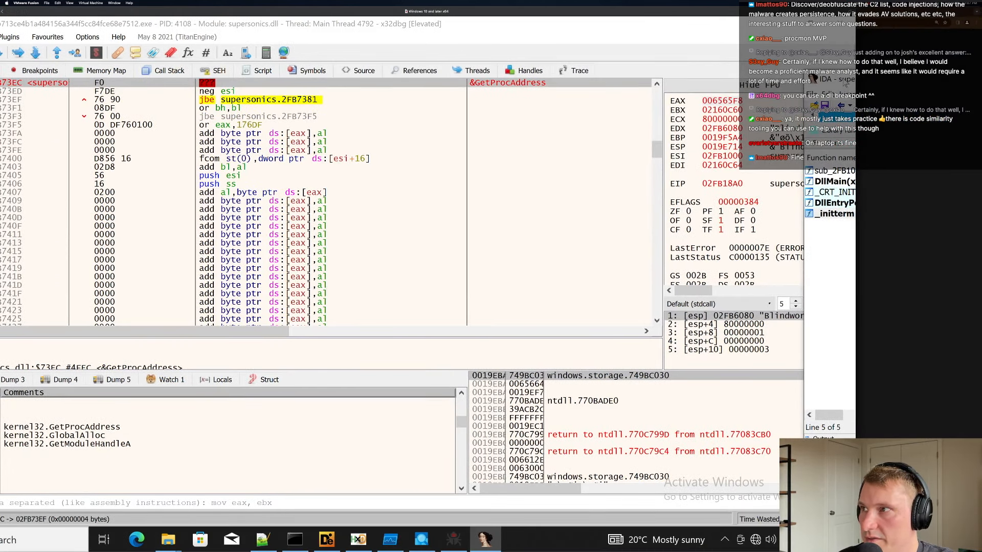
{"action": "left_click_drag", "start_coordinate": [845, 81], "coordinate": [855, 74]}
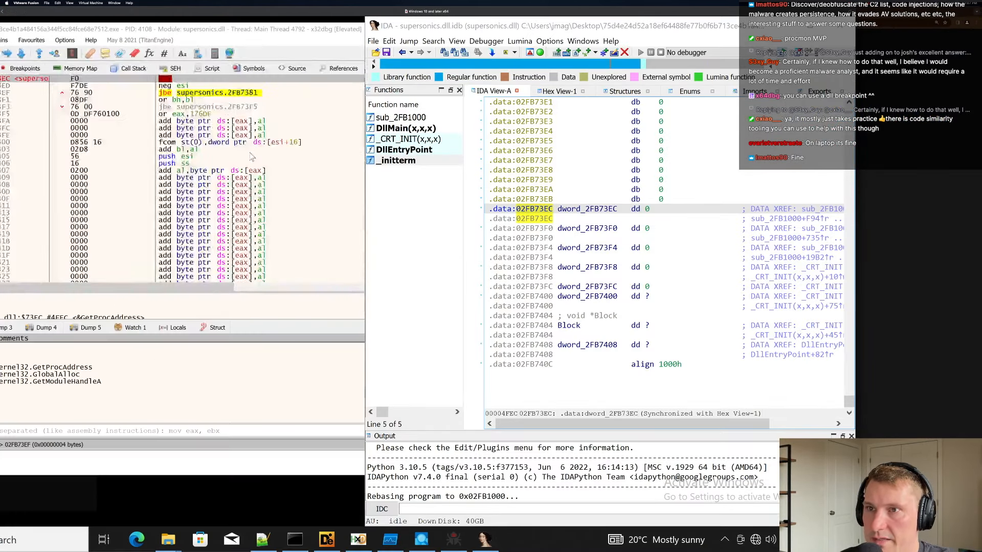
{"action": "left_click", "coordinate": [70, 134]}
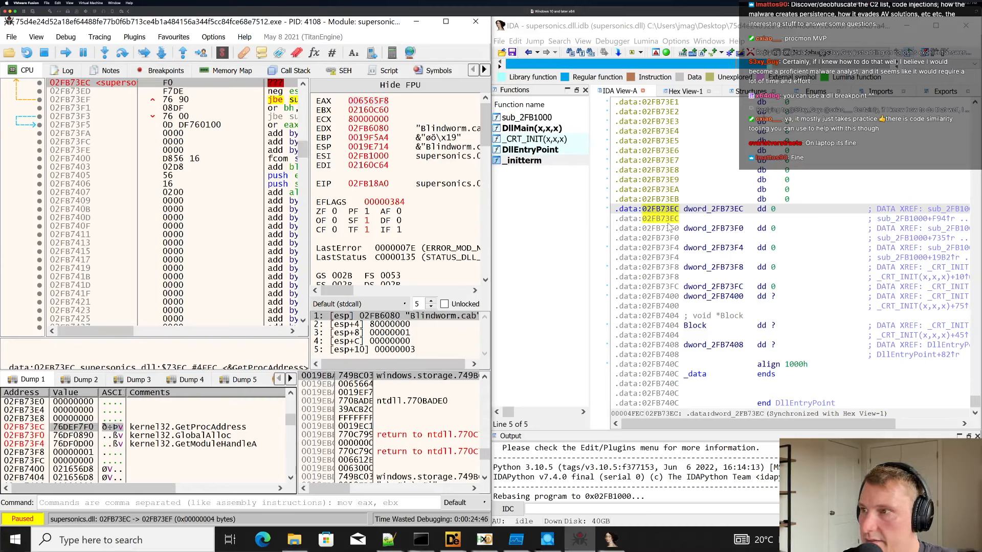
Rename dword_2FB73EC in the IDA listing as GetProcAddress.
{"action": "left_click", "coordinate": [713, 210]}
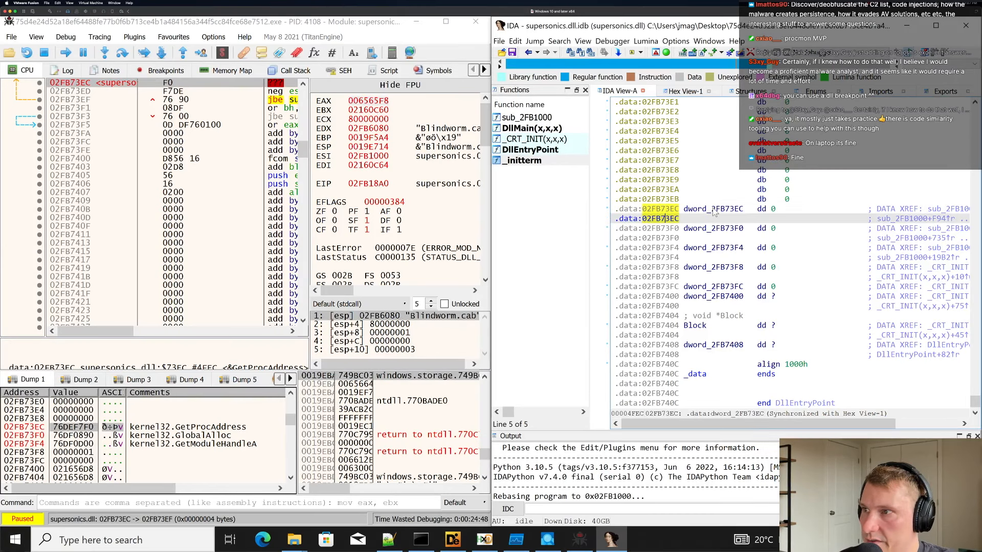
{"action": "type", "text": "nGetP"}
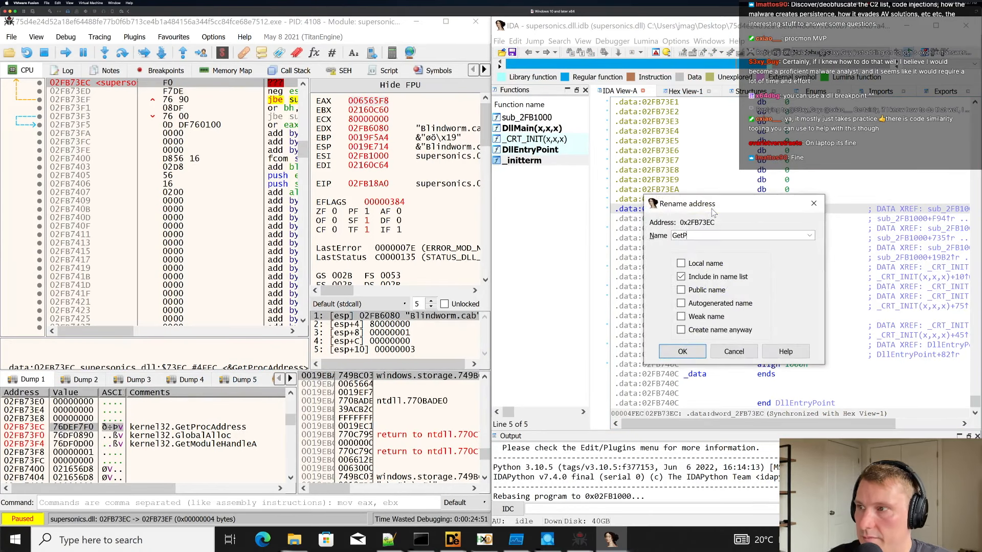
{"action": "type", "text": "rocAddress"}
{"action": "key", "text": "Return"}
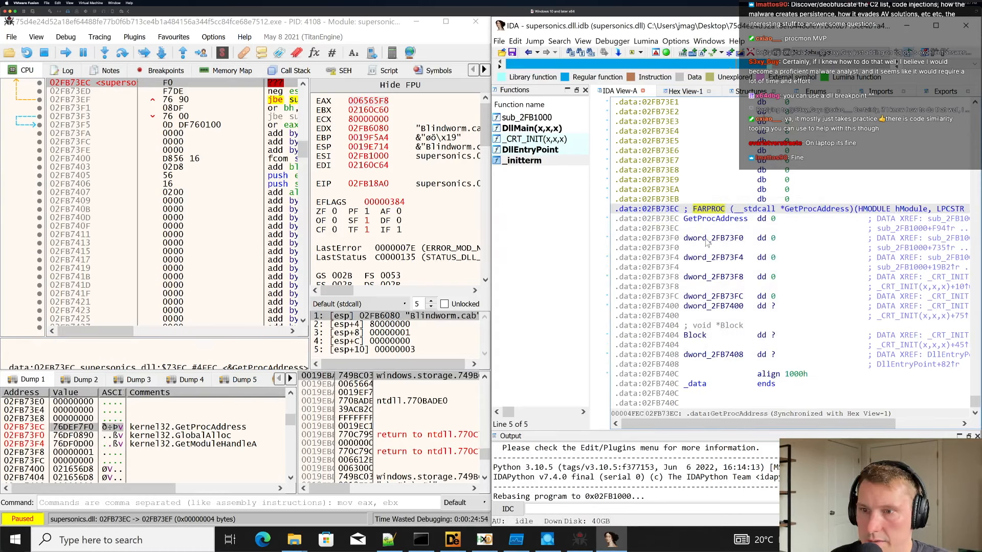
Rename dword_2FB73F0 in the data section as GlobalAlloc.
{"action": "left_click", "coordinate": [707, 239]}
{"action": "type", "text": "nGlobalA"}
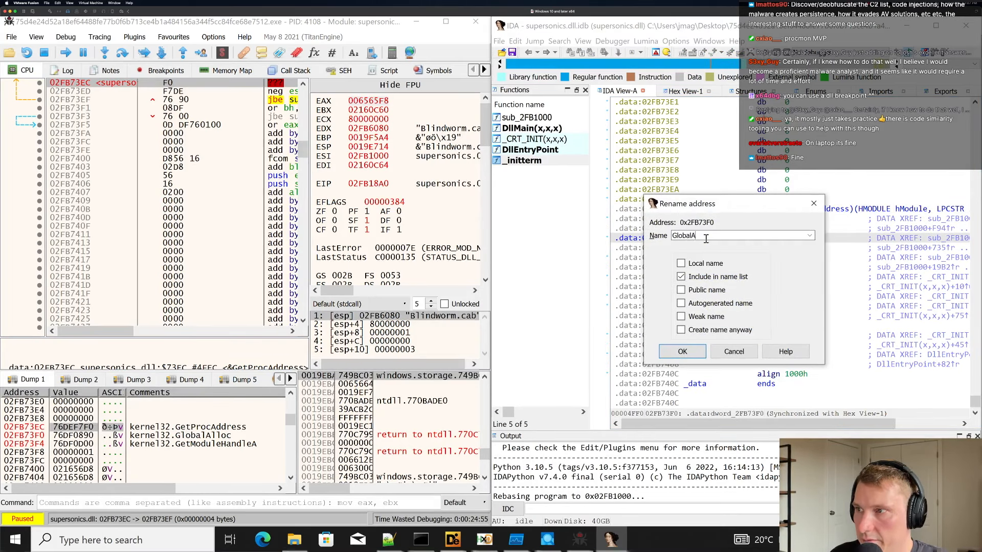
{"action": "type", "text": "lloc"}
{"action": "key", "text": "Return"}
Rename dword_2FB73F4 in the data section as GetModuleHandleA and check the dwords below it.
{"action": "left_click", "coordinate": [704, 271]}
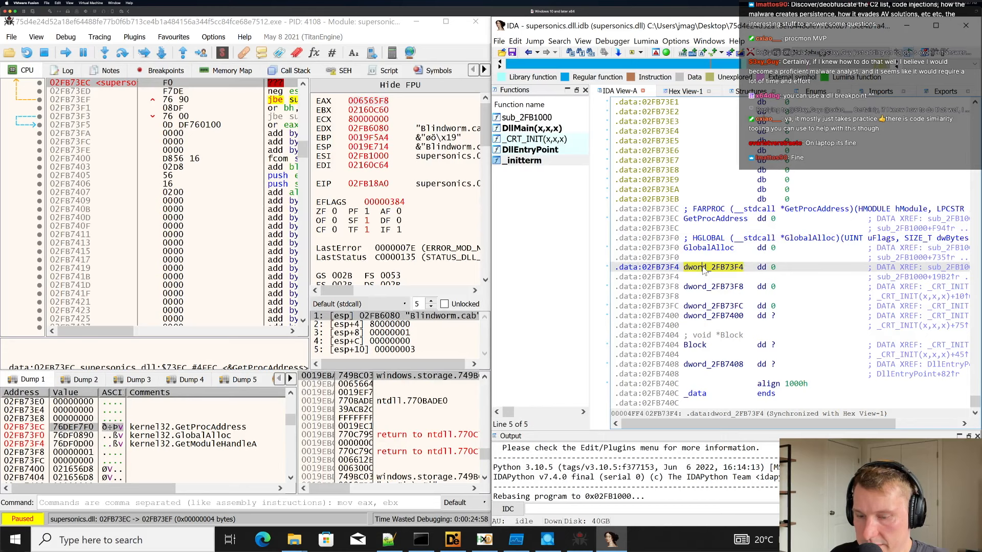
{"action": "type", "text": "nGetMo"}
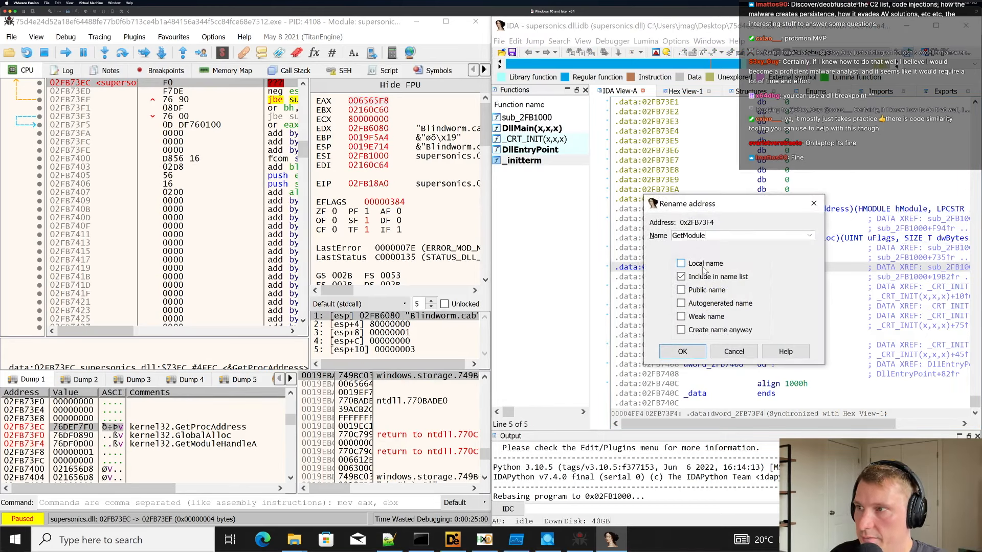
{"action": "type", "text": "duleHandleA"}
{"action": "key", "text": "Return"}
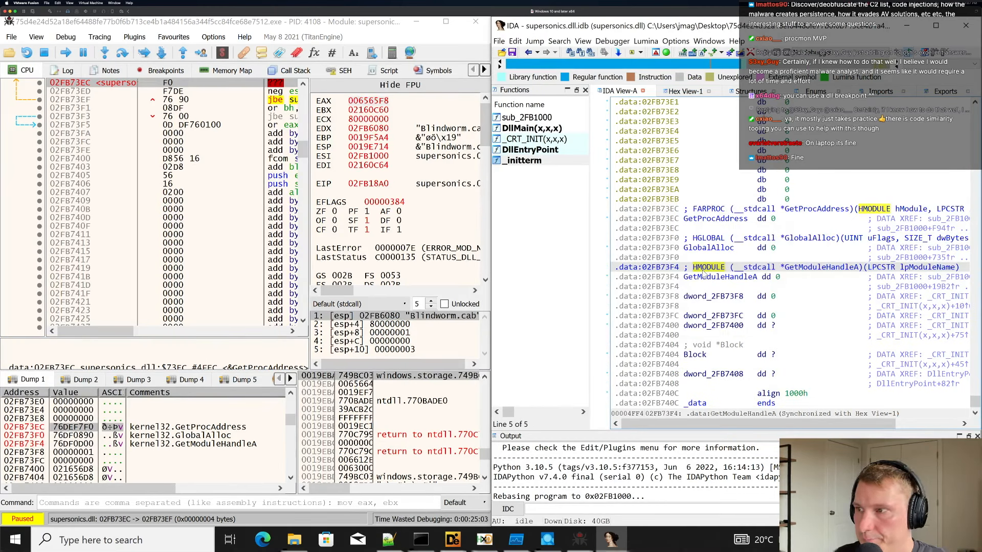
{"action": "left_click", "coordinate": [739, 286]}
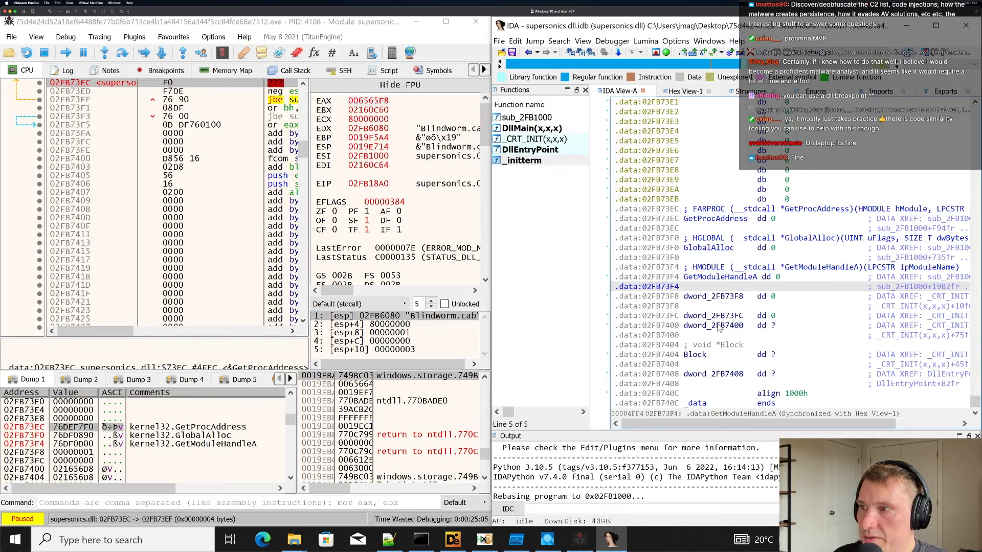
{"action": "left_click", "coordinate": [720, 296]}
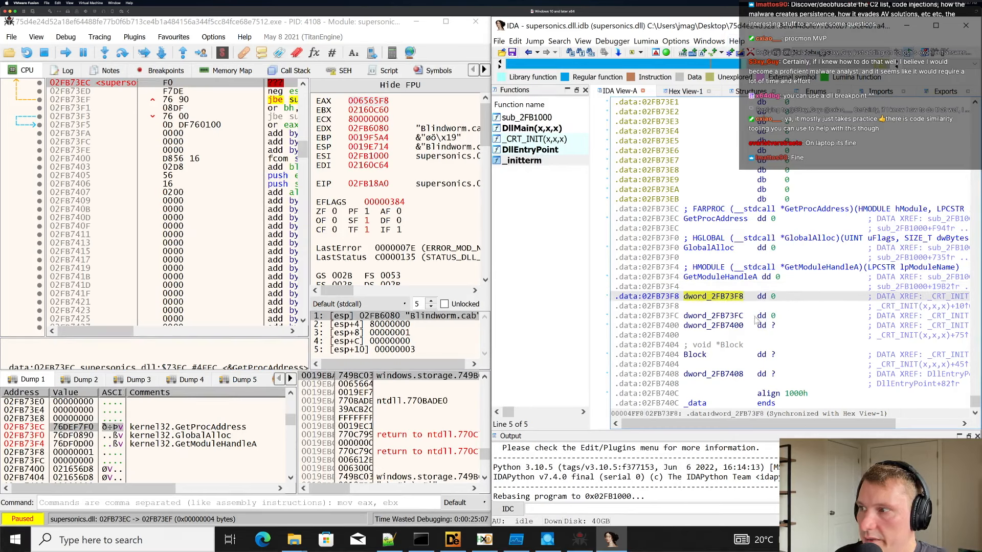
{"action": "left_click", "coordinate": [734, 317]}
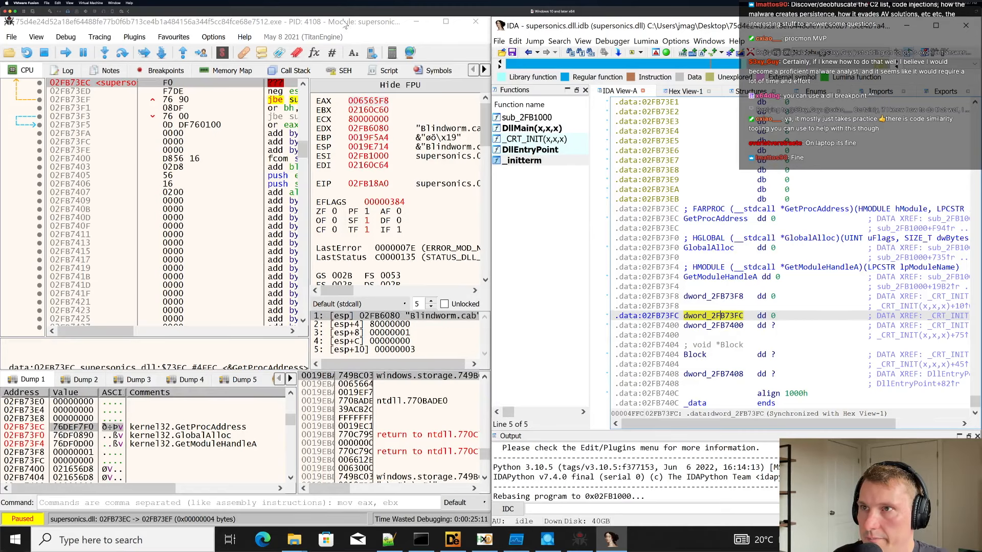
Maximize the IDA window and go back to the code around the CreateFileA call in sub_2FB1000.
{"action": "double_click", "coordinate": [715, 24]}
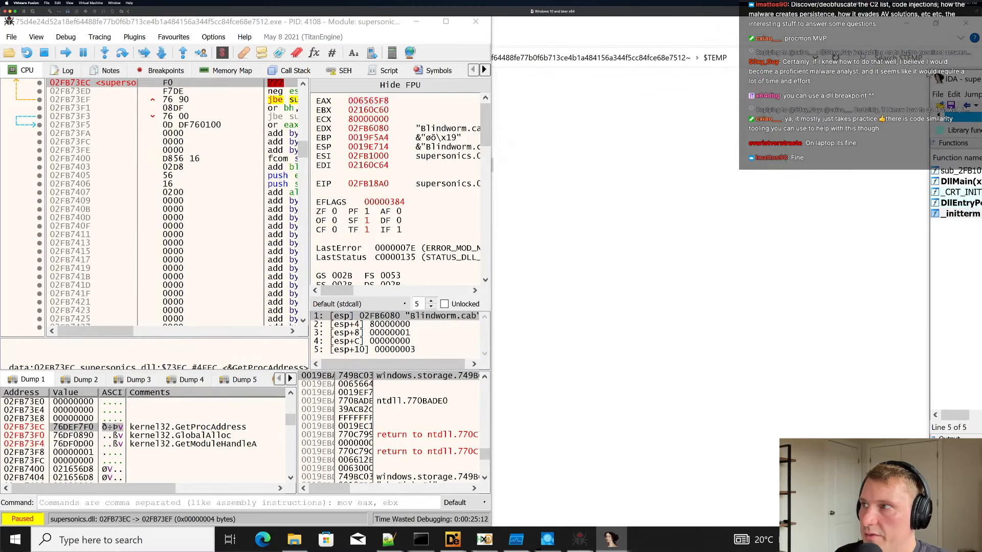
{"action": "left_click_drag", "start_coordinate": [968, 83], "coordinate": [296, 62]}
{"action": "double_click", "coordinate": [295, 62]}
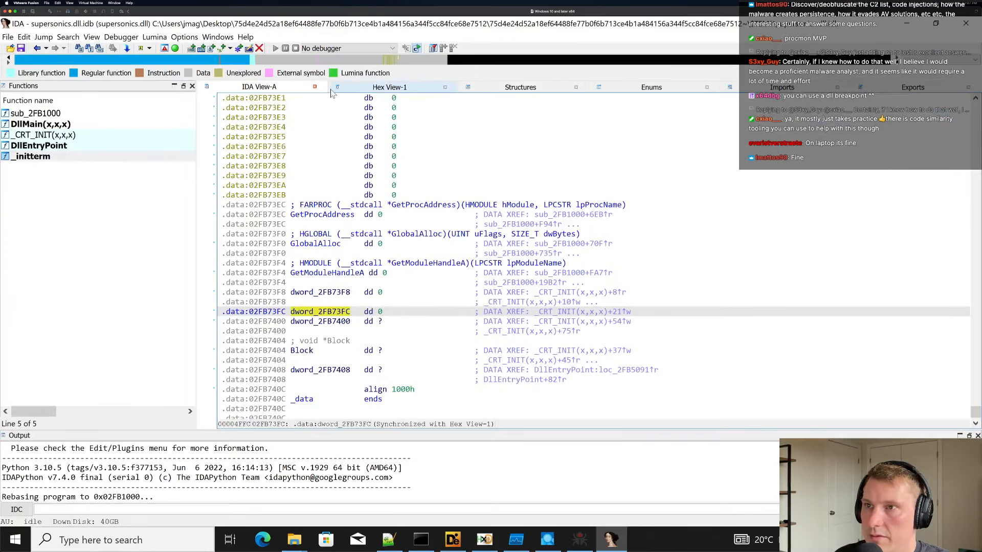
{"action": "left_click", "coordinate": [443, 216]}
{"action": "key", "text": "Escape"}
{"action": "left_click", "coordinate": [507, 236]}
{"action": "left_click", "coordinate": [512, 218]}
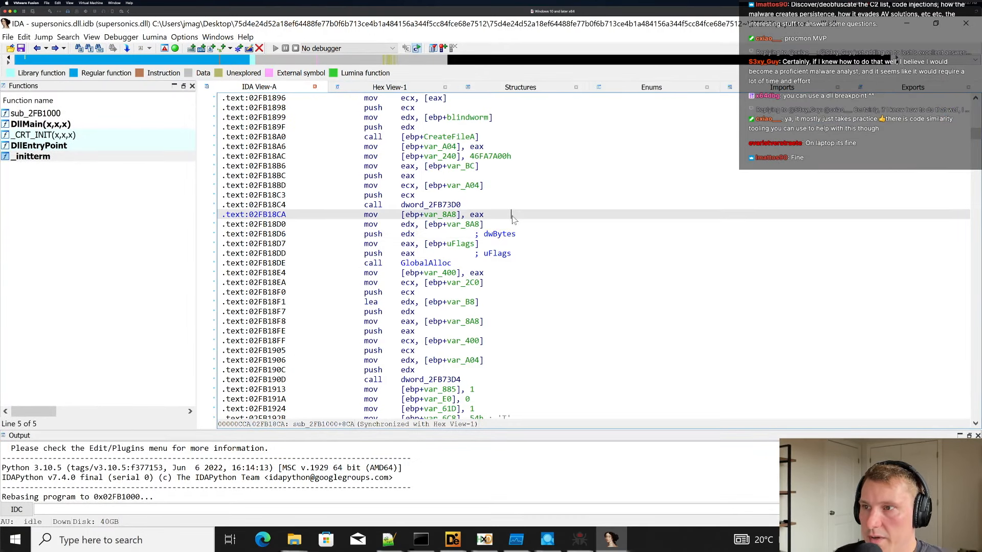
Follow dword_2FB73D0, called at 02FB18C4 after CreateFileA, to its definition in the data section.
{"action": "scroll", "coordinate": [512, 217], "scroll_direction": "up", "scroll_amount": 1}
{"action": "scroll", "coordinate": [514, 220], "scroll_direction": "up", "scroll_amount": 2}
{"action": "left_click", "coordinate": [448, 296]}
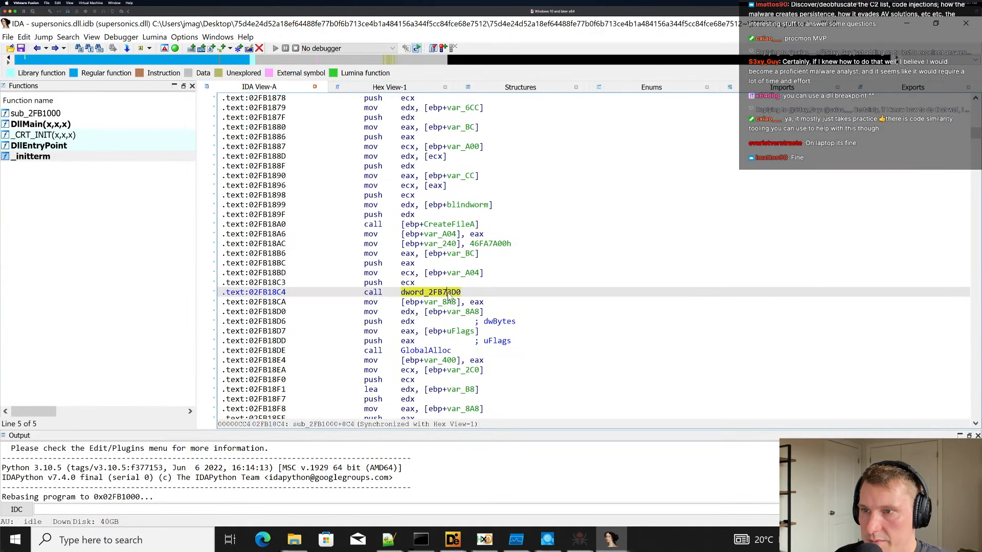
{"action": "double_click", "coordinate": [448, 294]}
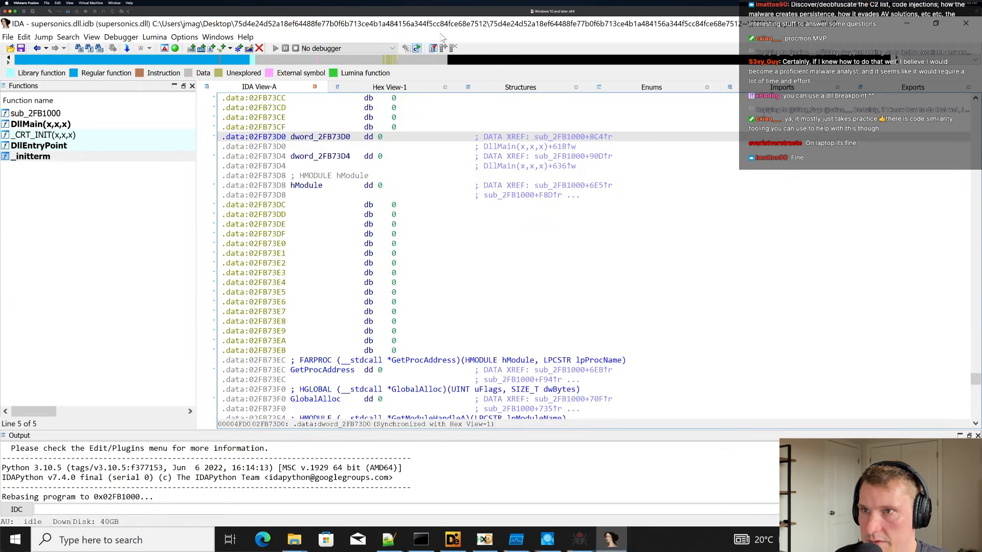
Restore IDA beside x32dbg and go to address 02FB73D0 in both the x32dbg disassembly and Dump 1.
{"action": "double_click", "coordinate": [439, 27]}
{"action": "left_click", "coordinate": [434, 166]}
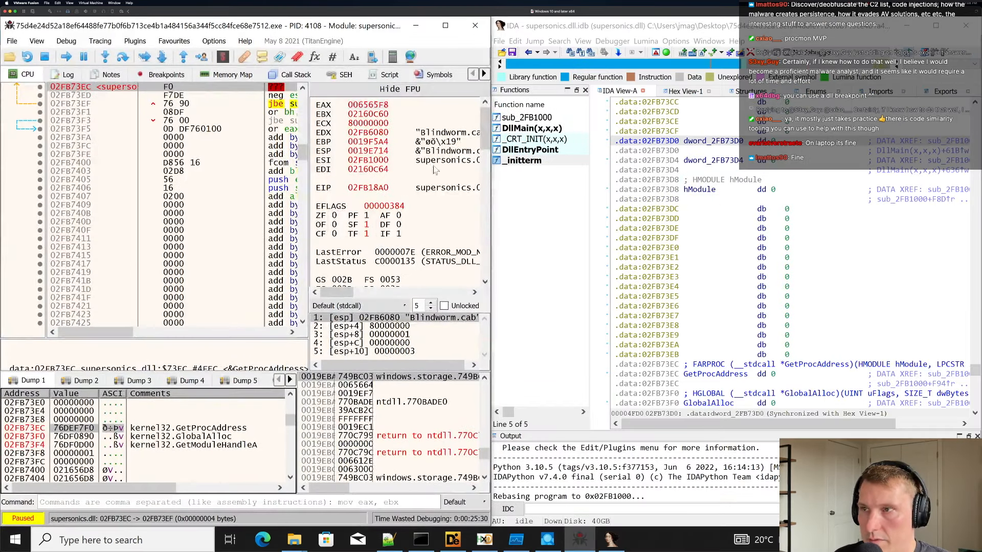
{"action": "left_click_drag", "start_coordinate": [679, 140], "coordinate": [645, 143]}
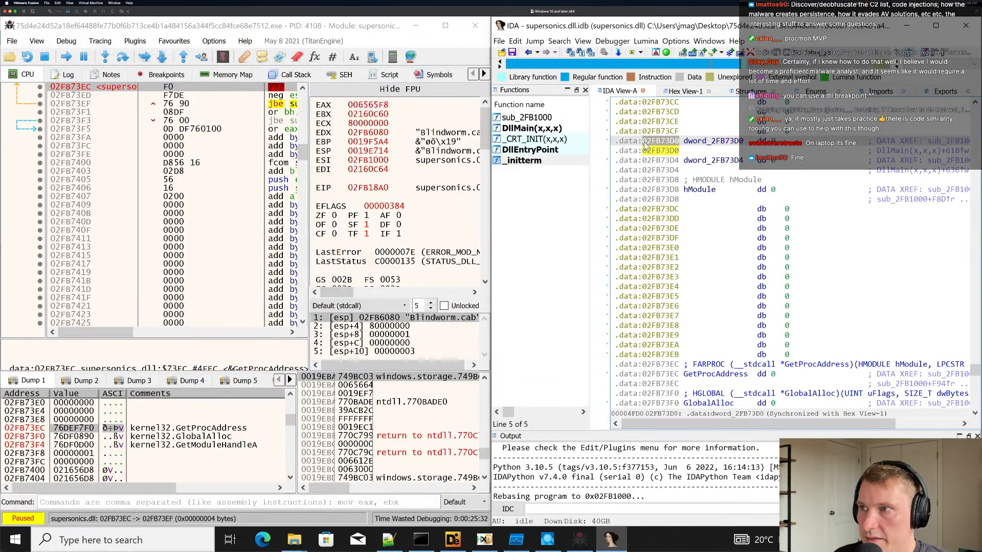
{"action": "key", "text": "ctrl+c"}
{"action": "left_click", "coordinate": [160, 163]}
{"action": "key", "text": "ctrl+v"}
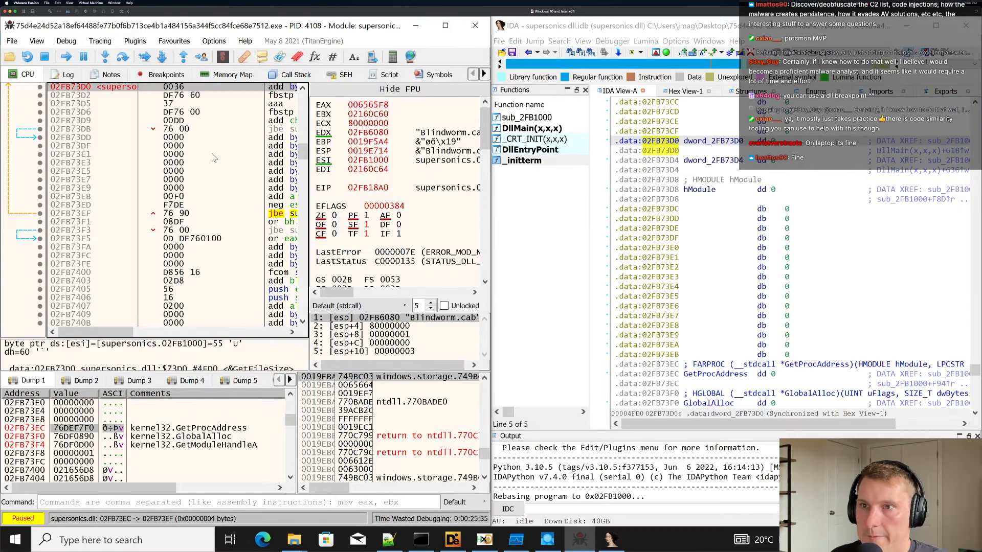
{"action": "left_click", "coordinate": [228, 454]}
{"action": "key", "text": "ctrl+v"}
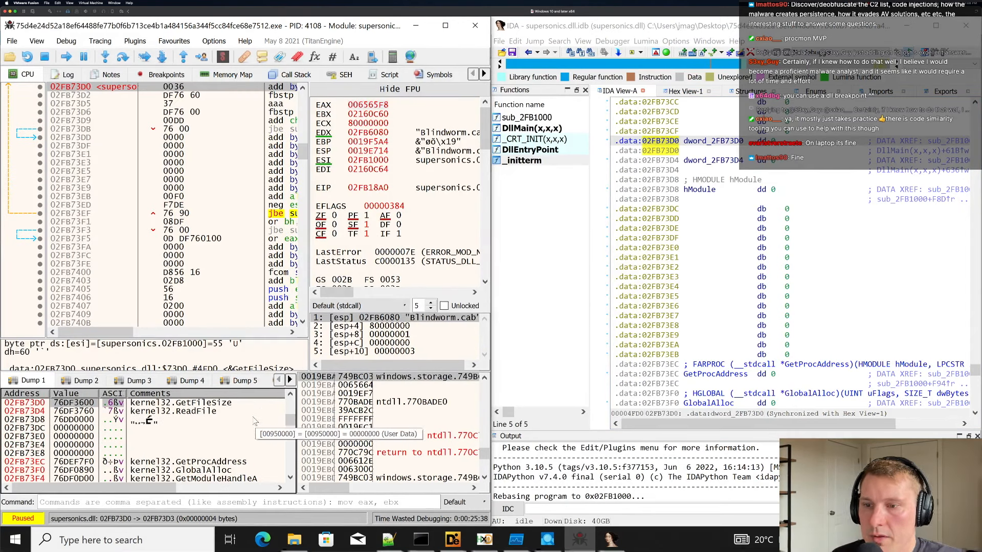
{"action": "scroll", "coordinate": [255, 420], "scroll_direction": "up", "scroll_amount": 1}
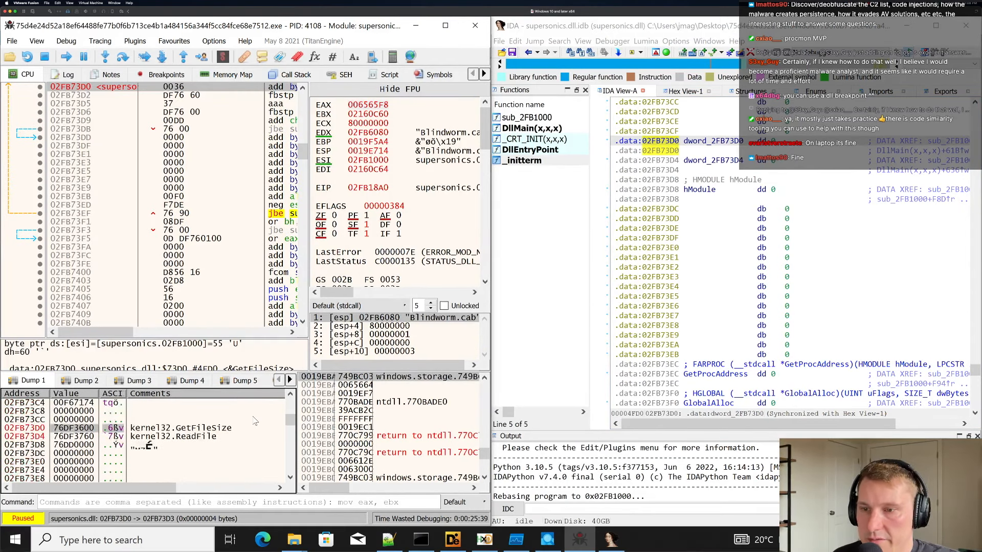
Rename dword_2FB73D0 in the IDA data section as GetFileSize.
{"action": "left_click", "coordinate": [661, 142]}
{"action": "type", "text": "nGetFo"}
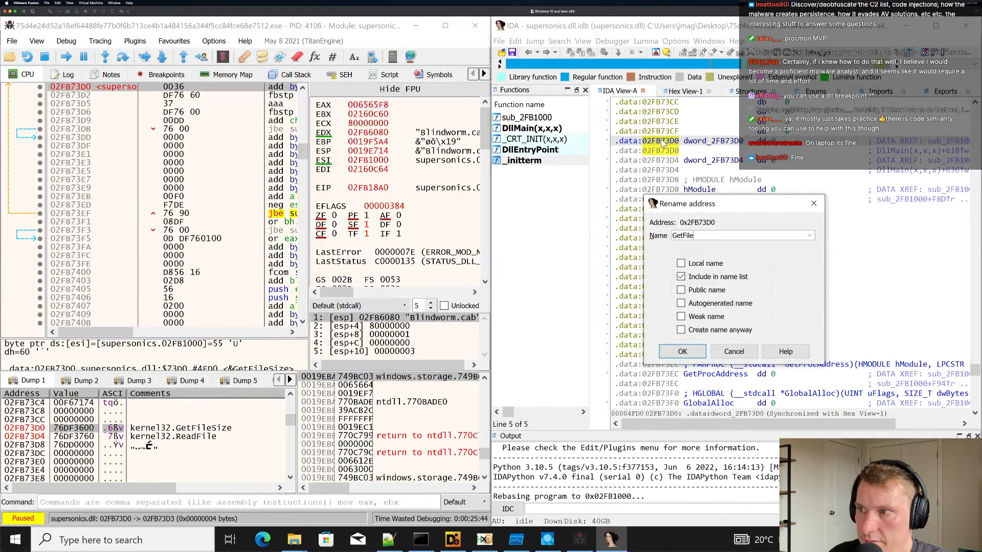
{"action": "key", "text": "Return"}
Rename dword_2FB73D4 as ReadFile and save the IDA database.
{"action": "left_click", "coordinate": [720, 170]}
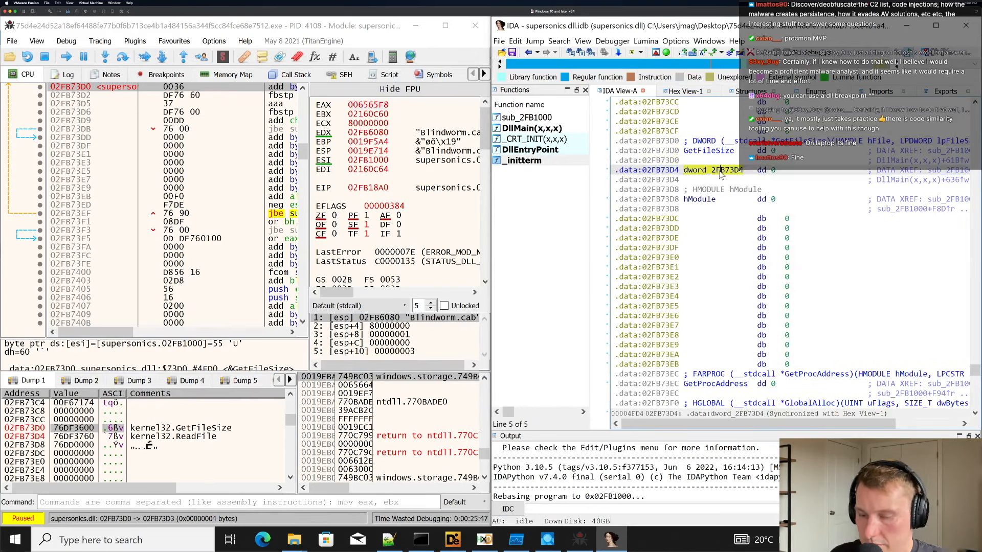
{"action": "type", "text": "nReadFile"}
{"action": "key", "text": "Return"}
{"action": "key", "text": "ctrl+w"}
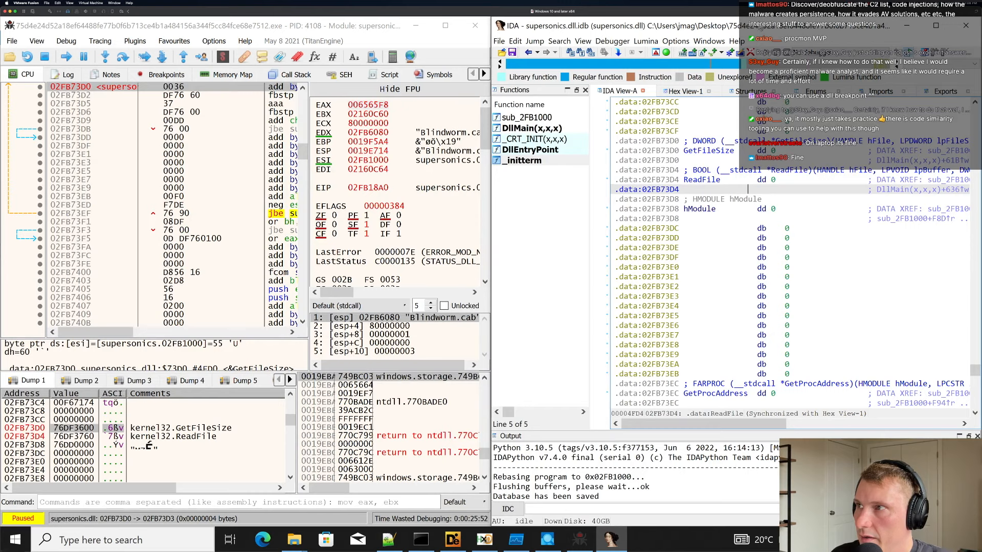
Go back in the IDA listing to the code before the GlobalAlloc call at 02FB1828 and maximize the window.
{"action": "left_click_drag", "start_coordinate": [759, 26], "coordinate": [650, 47]}
{"action": "key", "text": "Escape"}
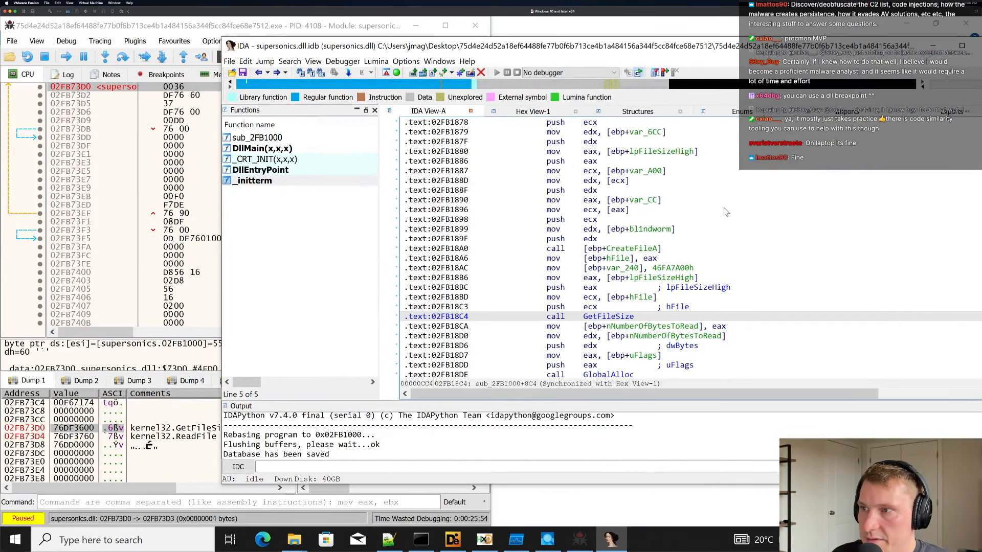
{"action": "key", "text": "Escape"}
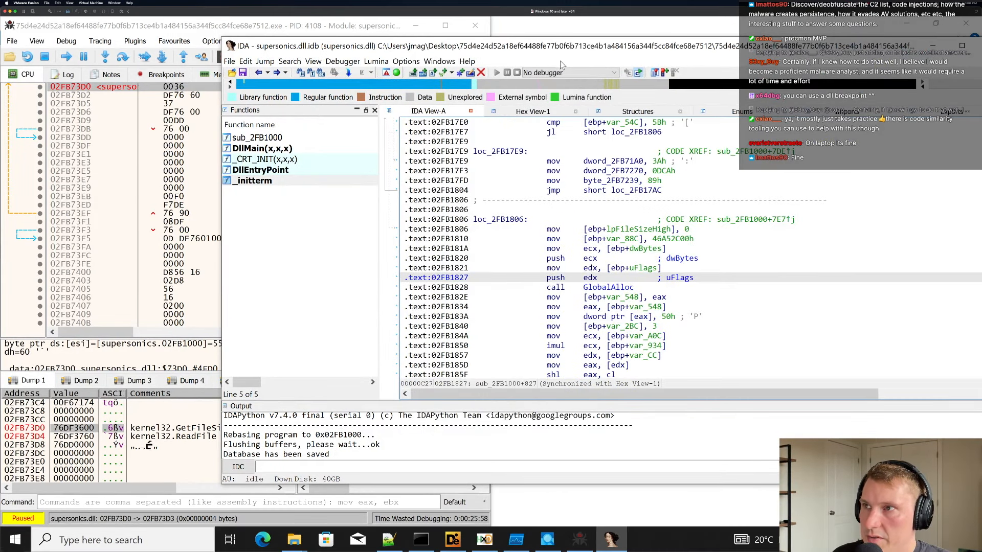
{"action": "double_click", "coordinate": [476, 47]}
{"action": "left_click", "coordinate": [68, 37]}
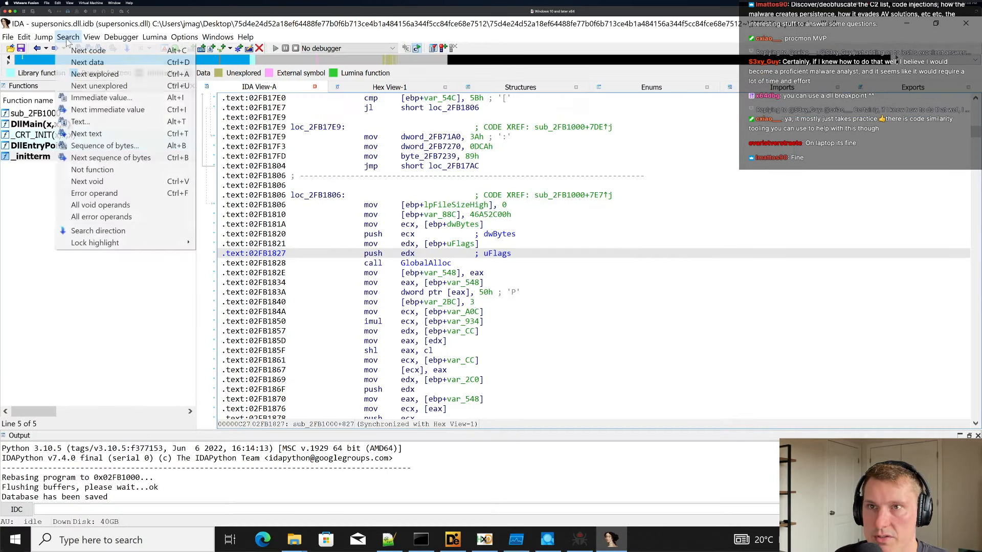
{"action": "left_click", "coordinate": [78, 122]}
{"action": "left_click_drag", "start_coordinate": [443, 225], "coordinate": [660, 193]}
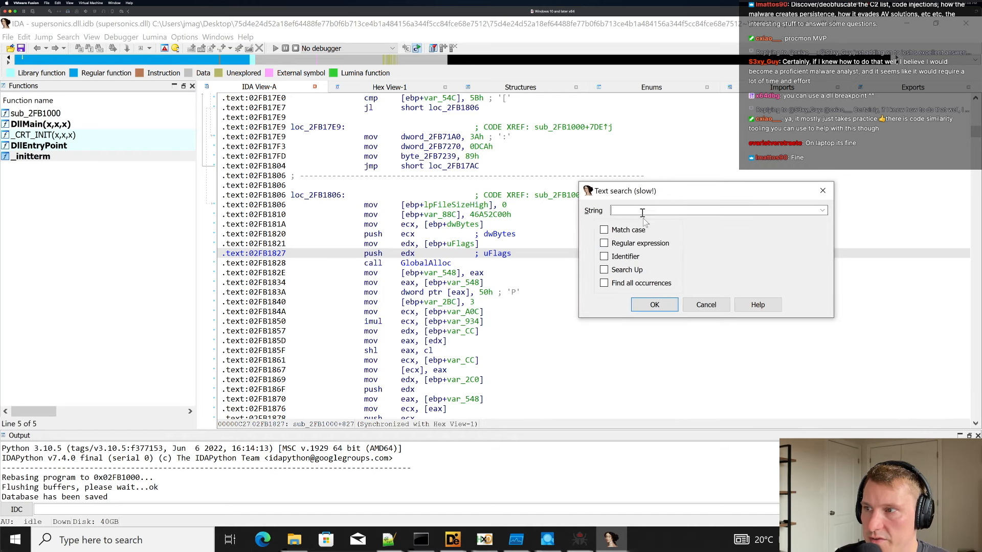
{"action": "left_click", "coordinate": [706, 305]}
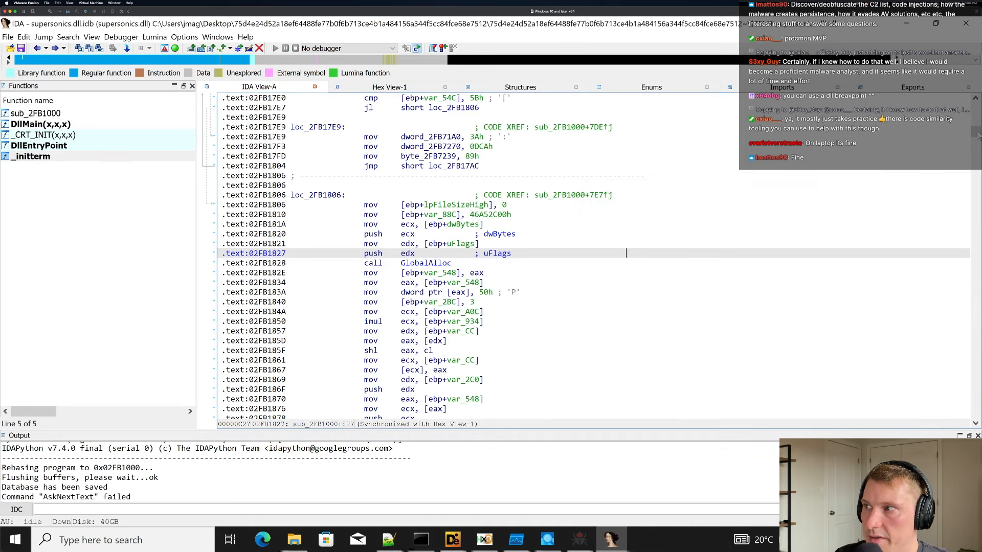
Find all occurrences of the text "call" from the start of the IDA listing.
{"action": "left_click_drag", "start_coordinate": [978, 135], "coordinate": [978, 100]}
{"action": "left_click", "coordinate": [68, 37]}
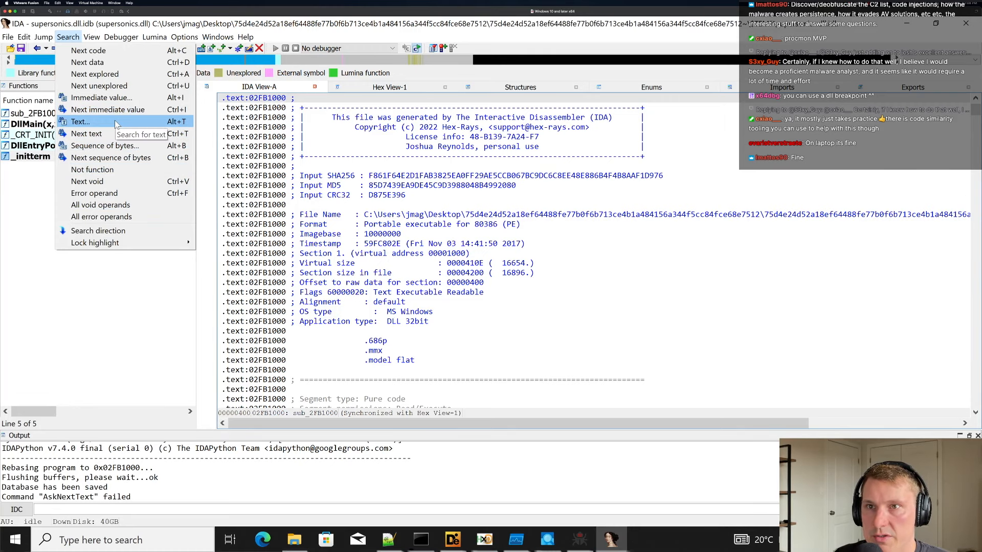
{"action": "left_click", "coordinate": [116, 123]}
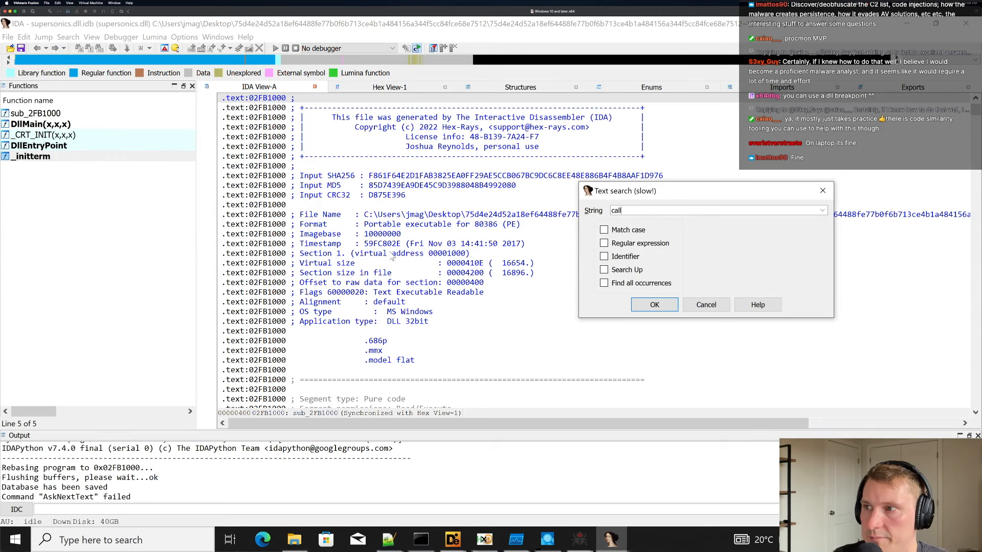
{"action": "type", "text": "call"}
{"action": "left_click", "coordinate": [604, 282]}
{"action": "left_click", "coordinate": [655, 304]}
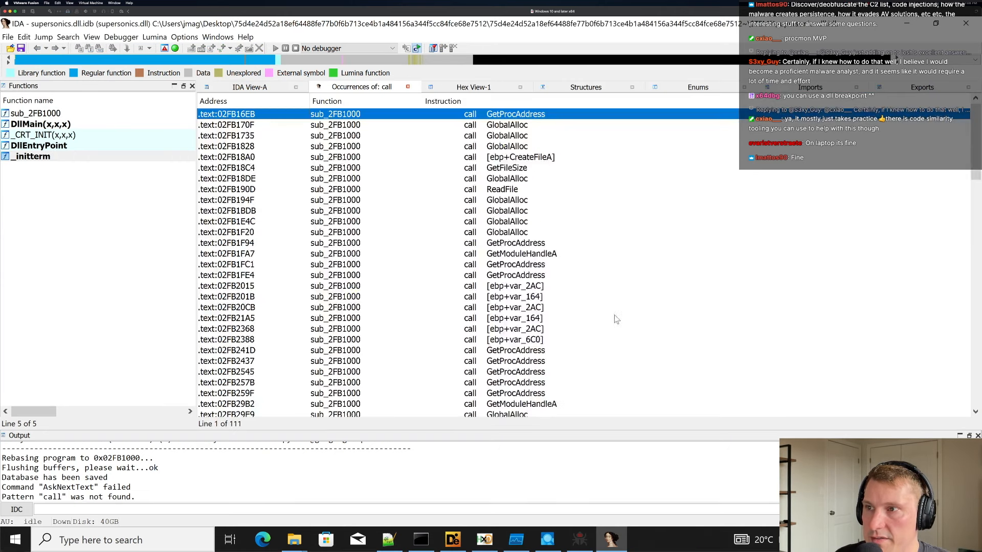
Look through the list of call occurrences for calls made through stack variables instead of named APIs.
{"action": "left_click", "coordinate": [567, 265]}
{"action": "scroll", "coordinate": [544, 171], "scroll_direction": "down", "scroll_amount": 1}
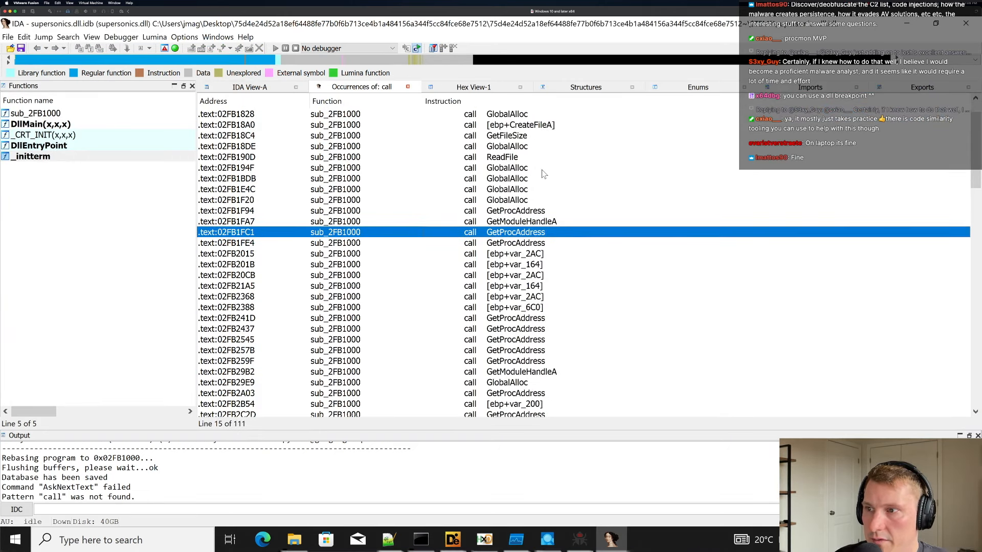
{"action": "key", "text": "Down"}
{"action": "key", "text": "Down"}
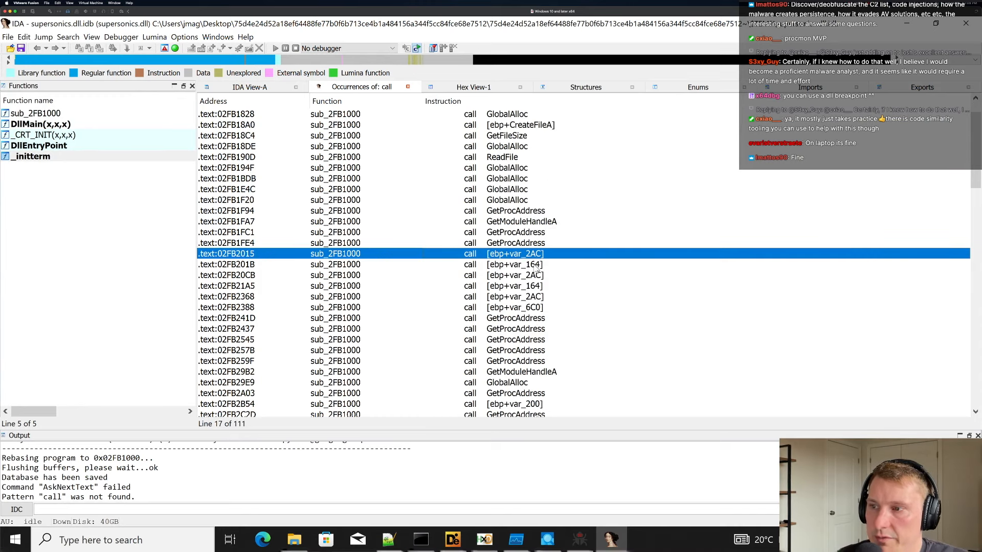
{"action": "scroll", "coordinate": [535, 269], "scroll_direction": "down", "scroll_amount": 8}
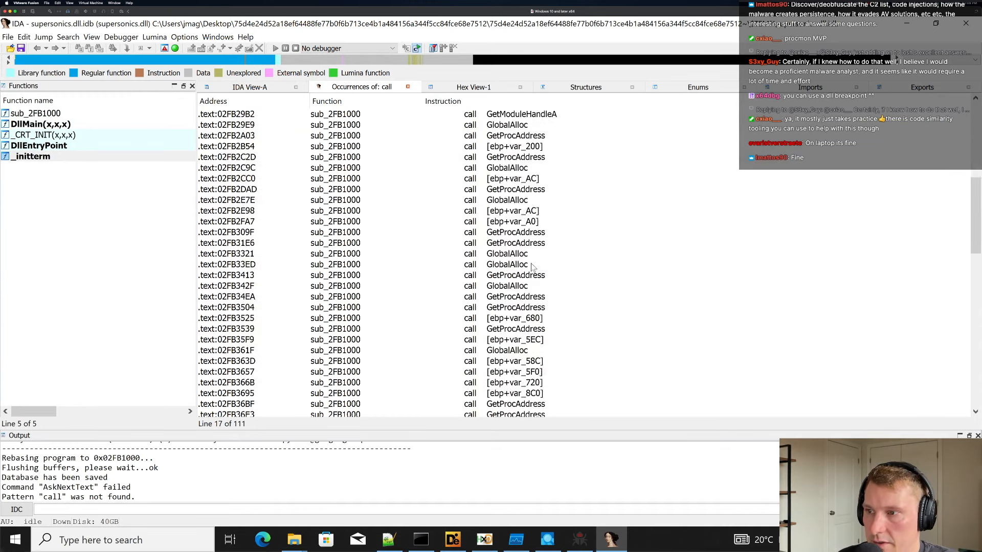
{"action": "scroll", "coordinate": [532, 266], "scroll_direction": "down", "scroll_amount": 9}
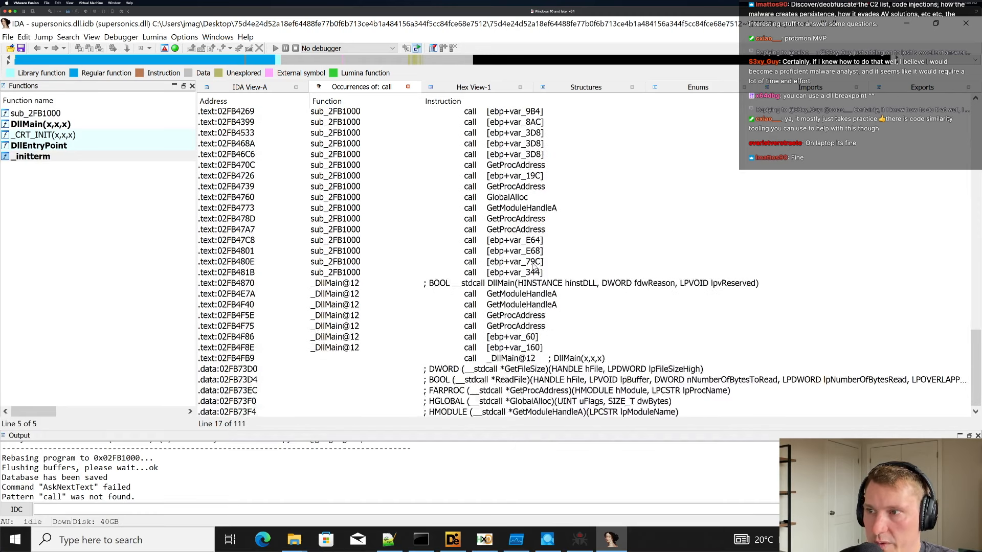
{"action": "scroll", "coordinate": [545, 263], "scroll_direction": "up", "scroll_amount": 17}
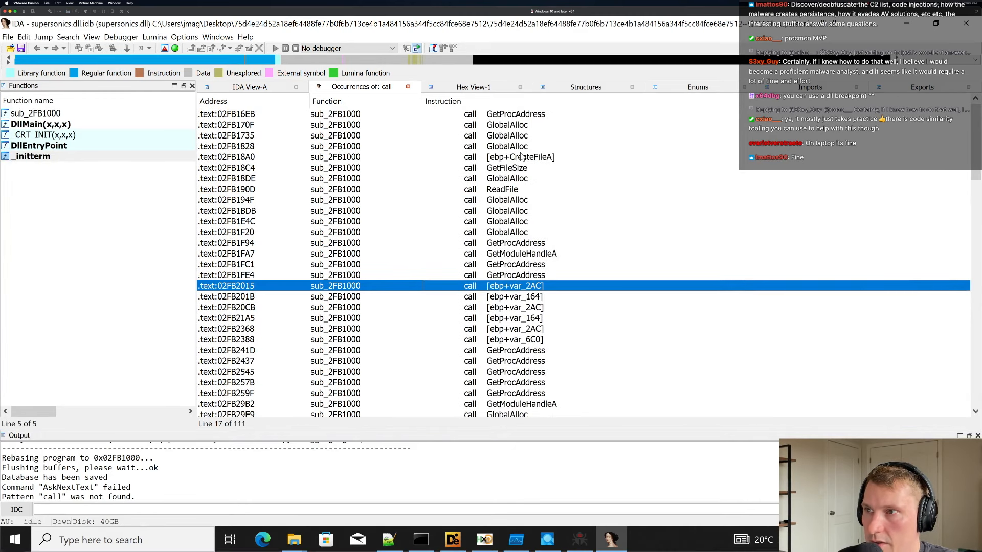
Jump to the call to [ebp+var_2AC] at 02FB2015 and highlight the nearby uses of var_2AC.
{"action": "left_click", "coordinate": [521, 168]}
{"action": "left_click", "coordinate": [534, 201]}
{"action": "double_click", "coordinate": [541, 287]}
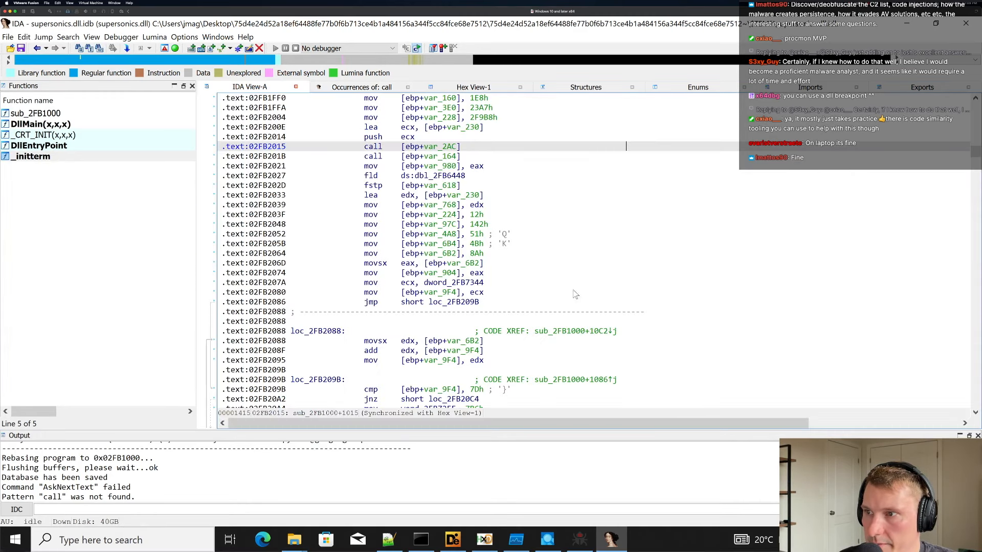
{"action": "scroll", "coordinate": [552, 244], "scroll_direction": "up", "scroll_amount": 3}
{"action": "left_click", "coordinate": [439, 234]}
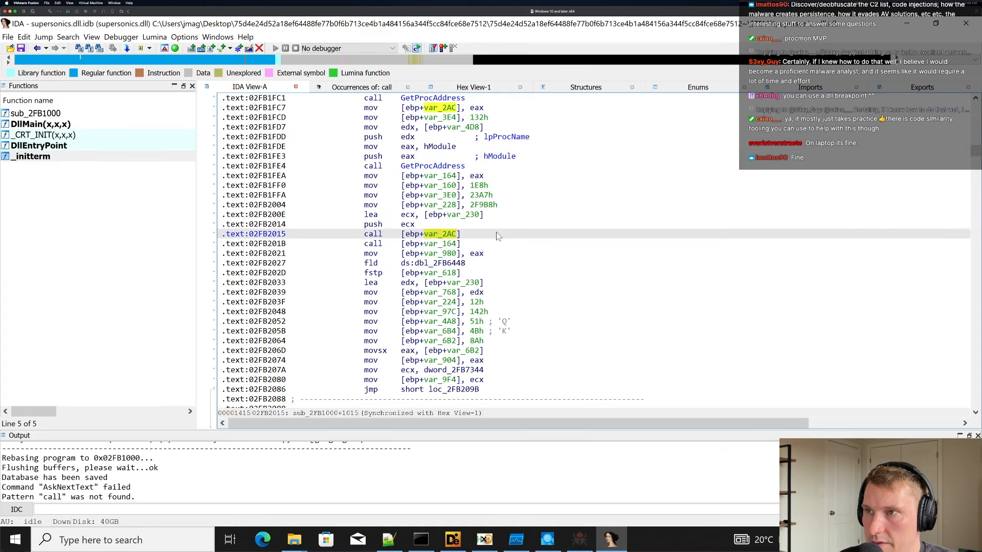
Switch to x32dbg, maximize it, and go to address 02FB2015 in the disassembly.
{"action": "left_click", "coordinate": [284, 235]}
{"action": "left_click", "coordinate": [580, 541]}
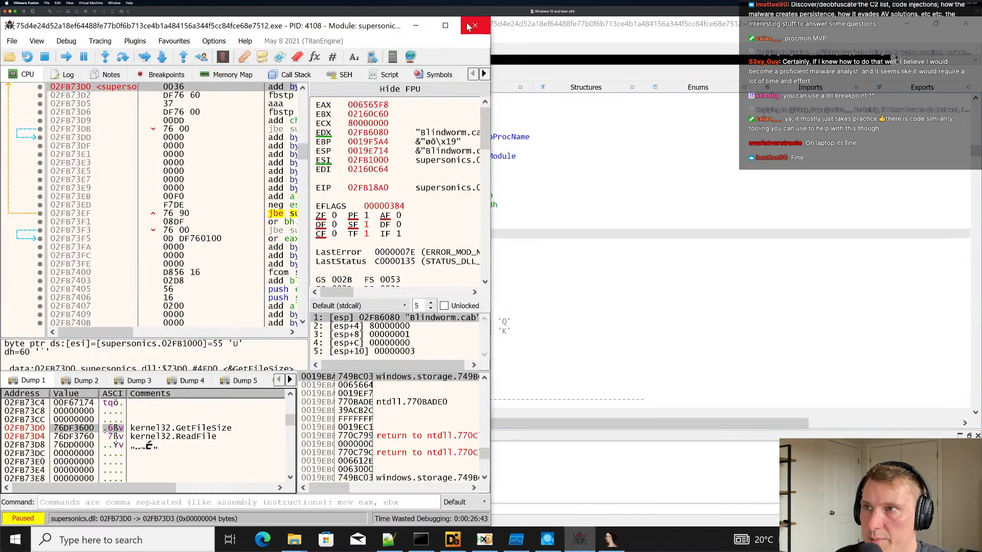
{"action": "left_click", "coordinate": [445, 26]}
{"action": "left_click", "coordinate": [305, 151]}
{"action": "key", "text": "ctrl+g"}
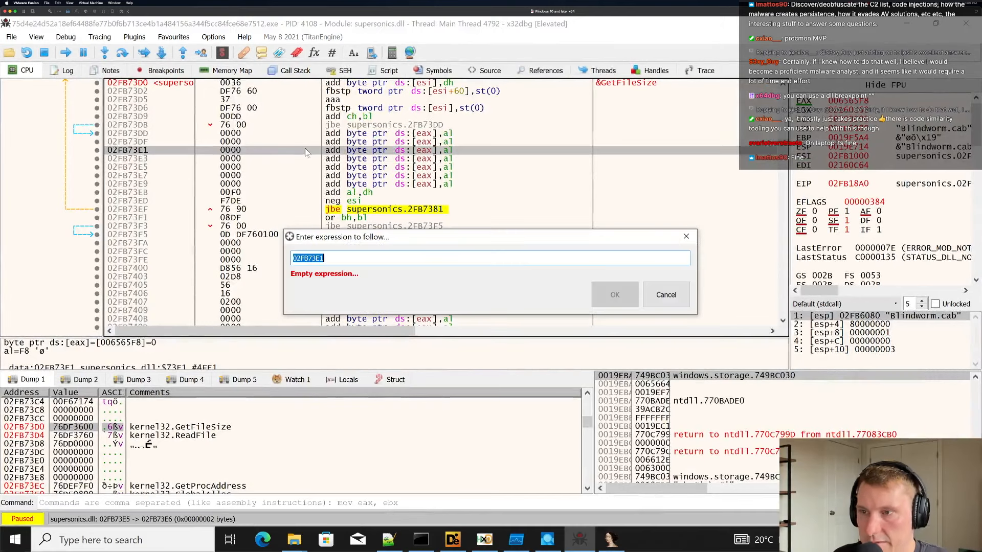
{"action": "type", "text": "02FB2015"}
{"action": "key", "text": "Return"}
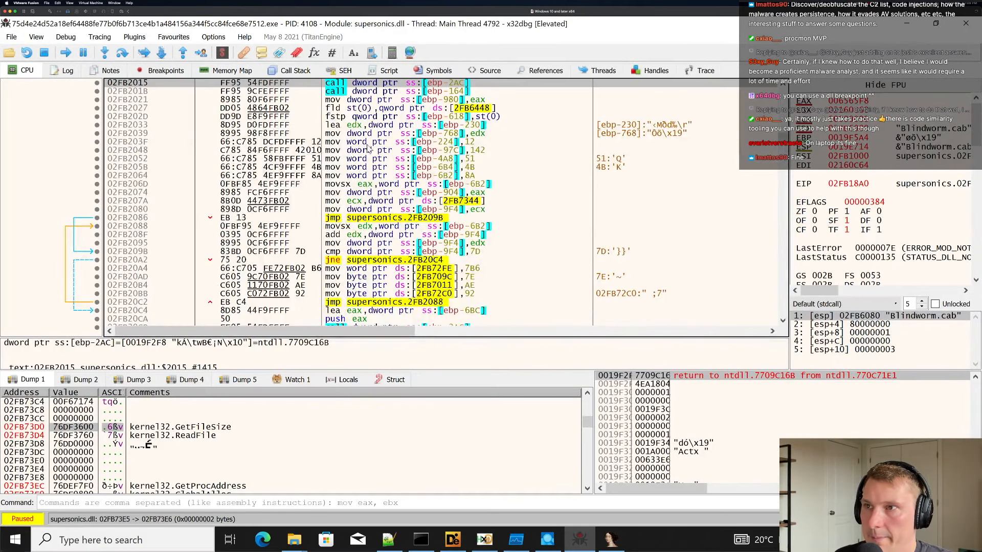
{"action": "scroll", "coordinate": [364, 143], "scroll_direction": "up", "scroll_amount": 4}
{"action": "double_click", "coordinate": [358, 179]}
{"action": "left_click", "coordinate": [394, 176]}
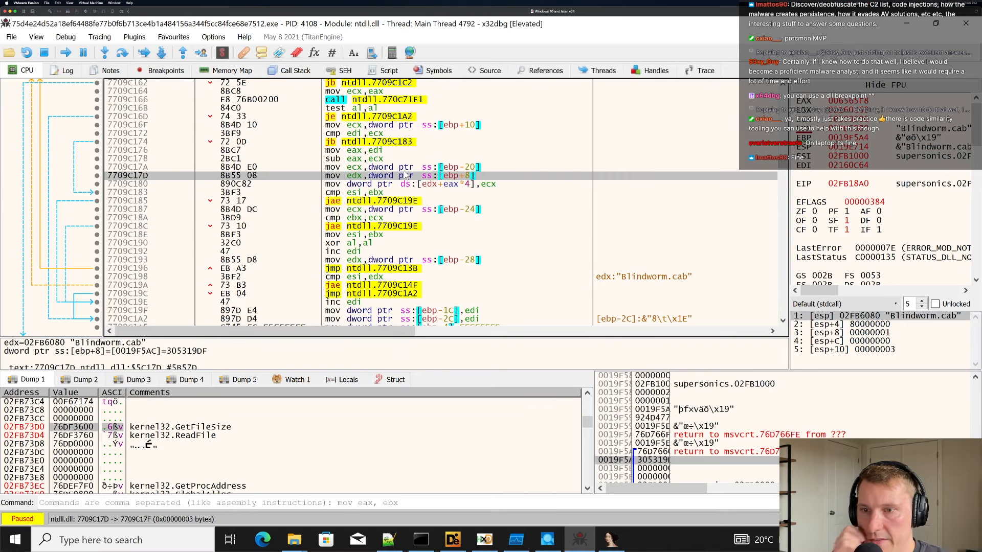
{"action": "key", "text": "ctrl+g"}
{"action": "type", "text": "02FB2015"}
{"action": "key", "text": "Return"}
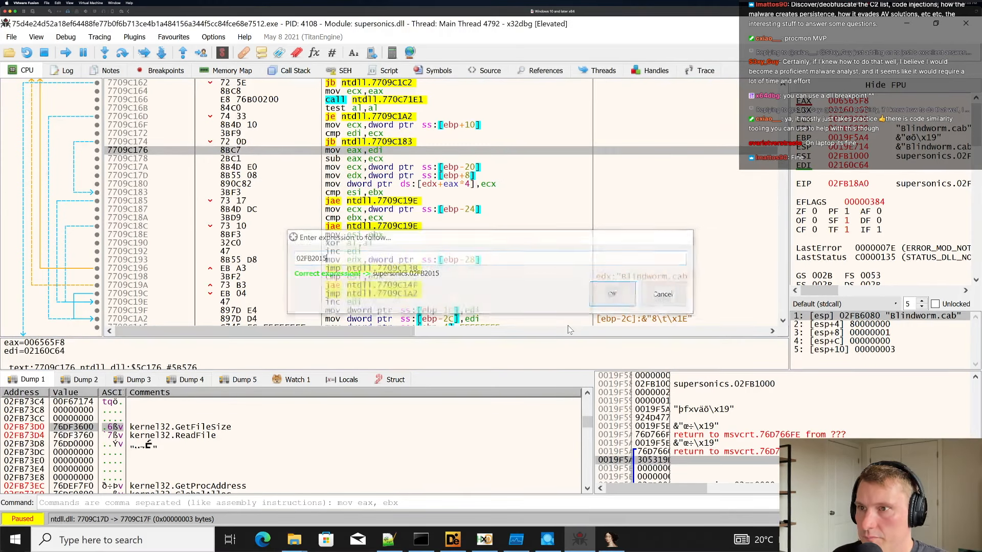
Examine the GetProcAddress and GetModuleHandleA calls before 02FB2015 that supply the pointers called through [ebp-2AC] and [ebp-164].
{"action": "scroll", "coordinate": [666, 260], "scroll_direction": "up", "scroll_amount": 2}
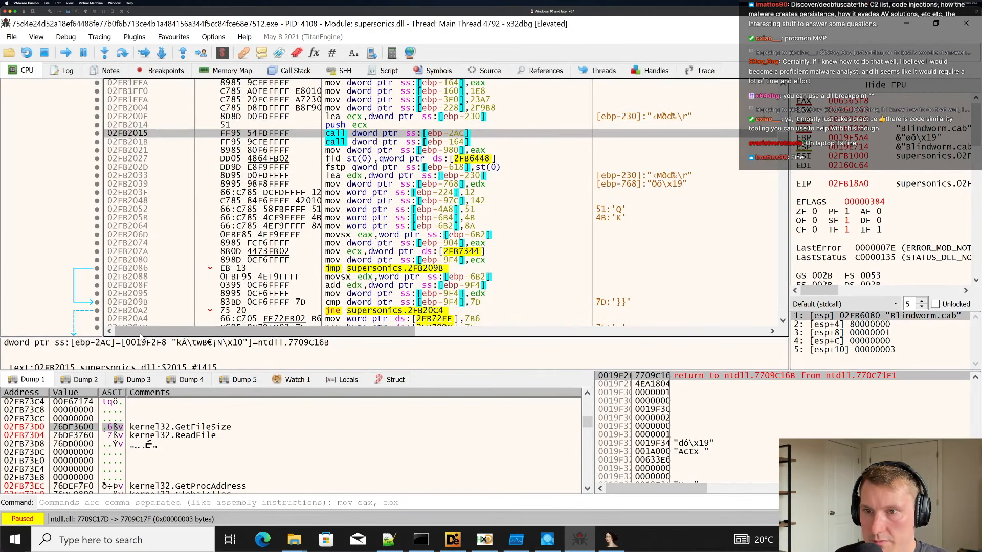
{"action": "left_click", "coordinate": [523, 143]}
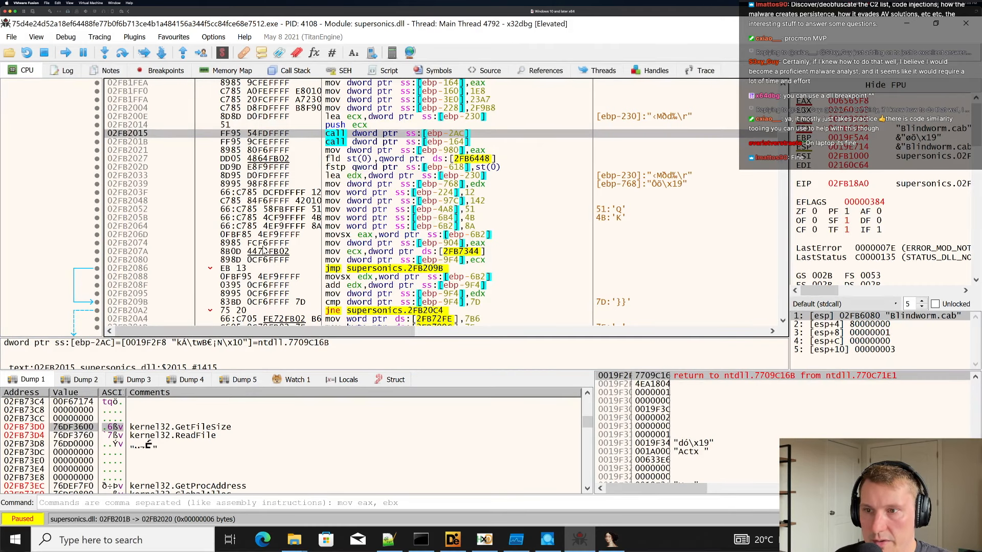
{"action": "scroll", "coordinate": [373, 205], "scroll_direction": "up", "scroll_amount": 3}
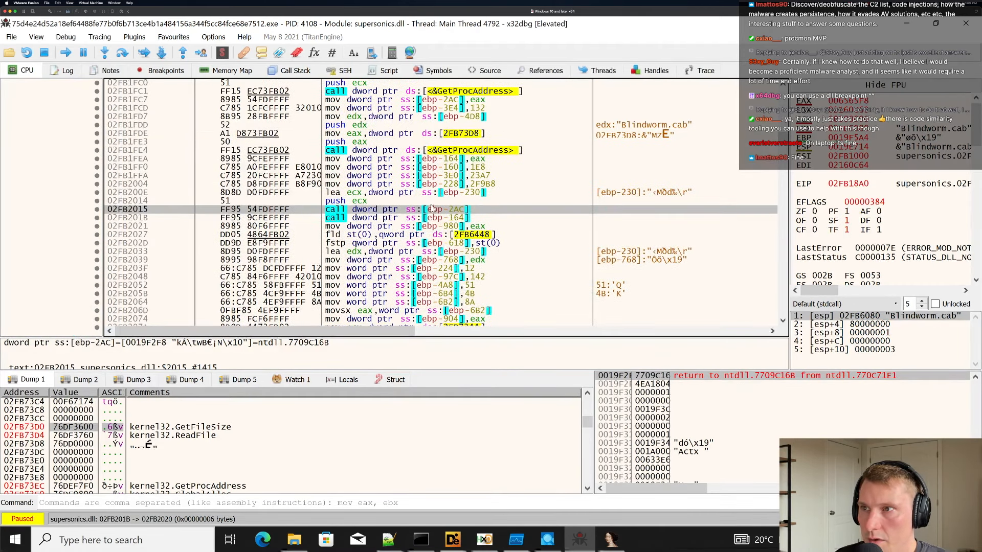
{"action": "scroll", "coordinate": [431, 210], "scroll_direction": "up", "scroll_amount": 1}
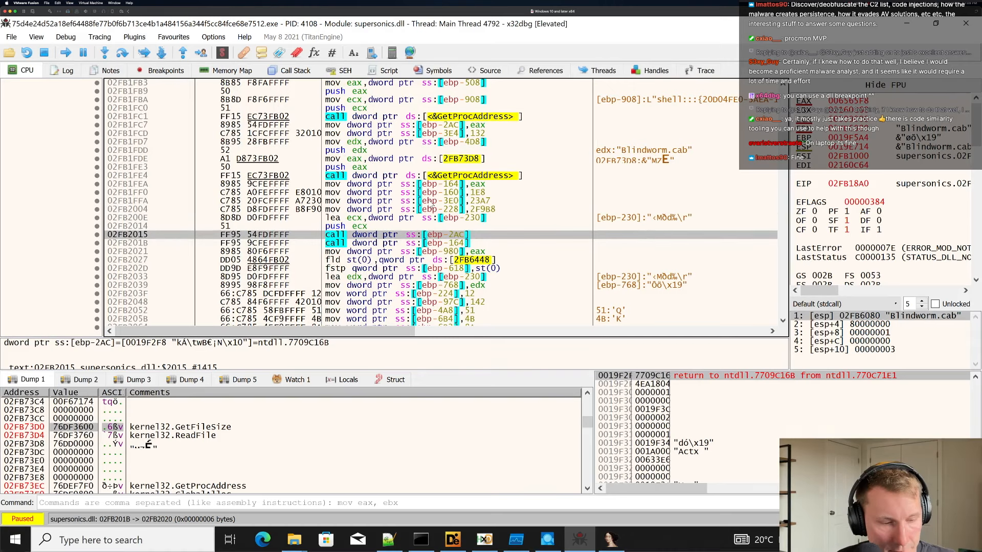
{"action": "left_click", "coordinate": [475, 194]}
{"action": "scroll", "coordinate": [491, 173], "scroll_direction": "up", "scroll_amount": 5}
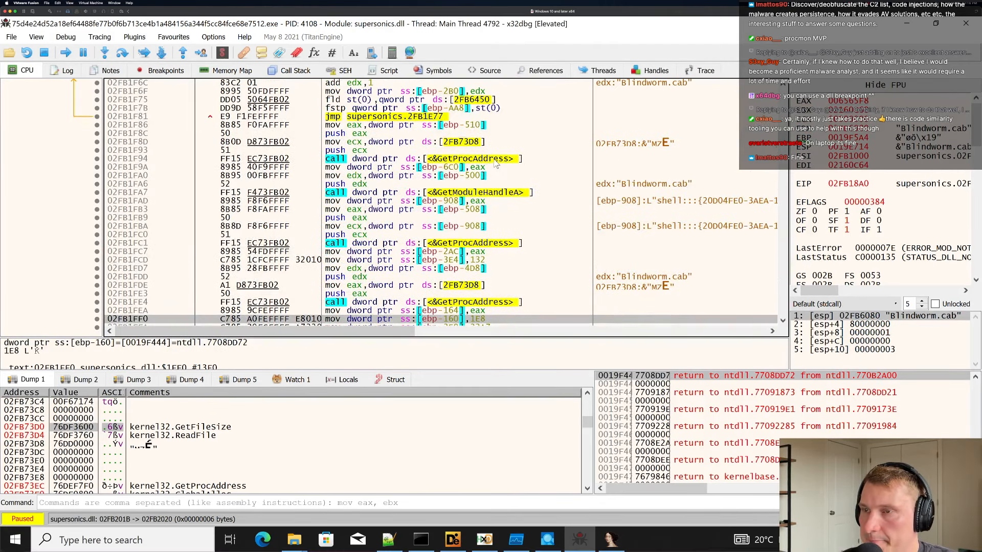
{"action": "left_click", "coordinate": [592, 187]}
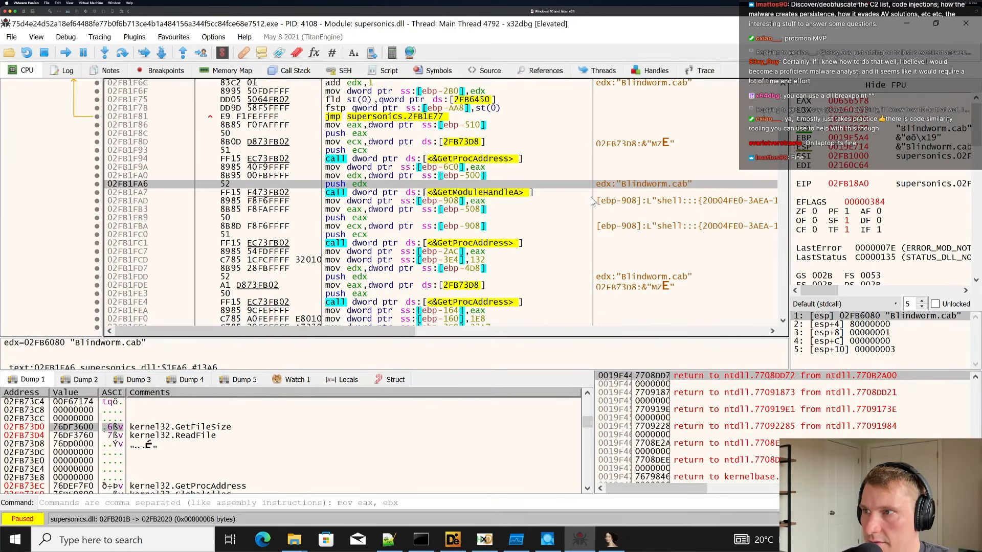
{"action": "left_click", "coordinate": [597, 177]}
Follow the EIP register value to the current instruction at 02FB18A0 and view the code after it.
{"action": "double_click", "coordinate": [856, 187]}
{"action": "scroll", "coordinate": [445, 174], "scroll_direction": "up", "scroll_amount": 2}
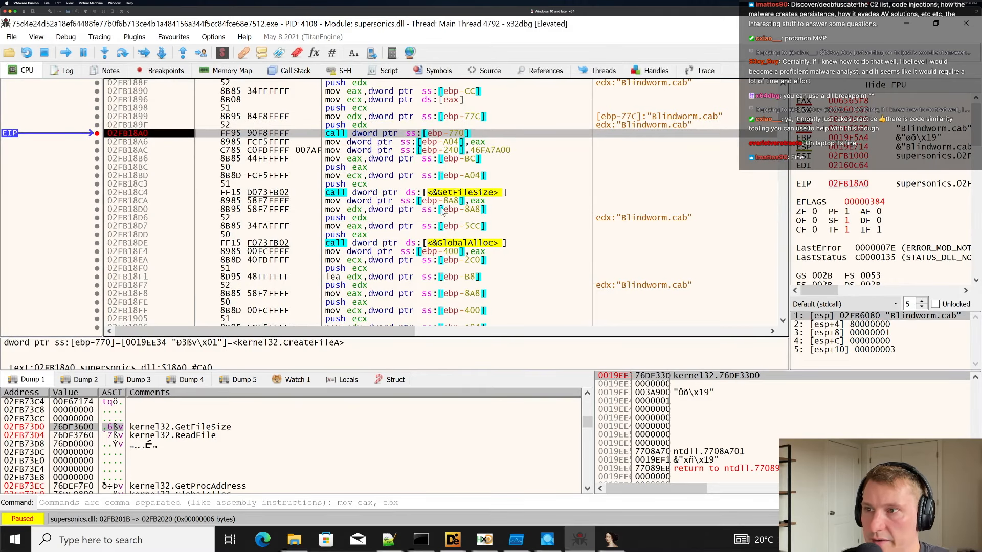
{"action": "scroll", "coordinate": [444, 213], "scroll_direction": "down", "scroll_amount": 1}
{"action": "scroll", "coordinate": [441, 253], "scroll_direction": "down", "scroll_amount": 1}
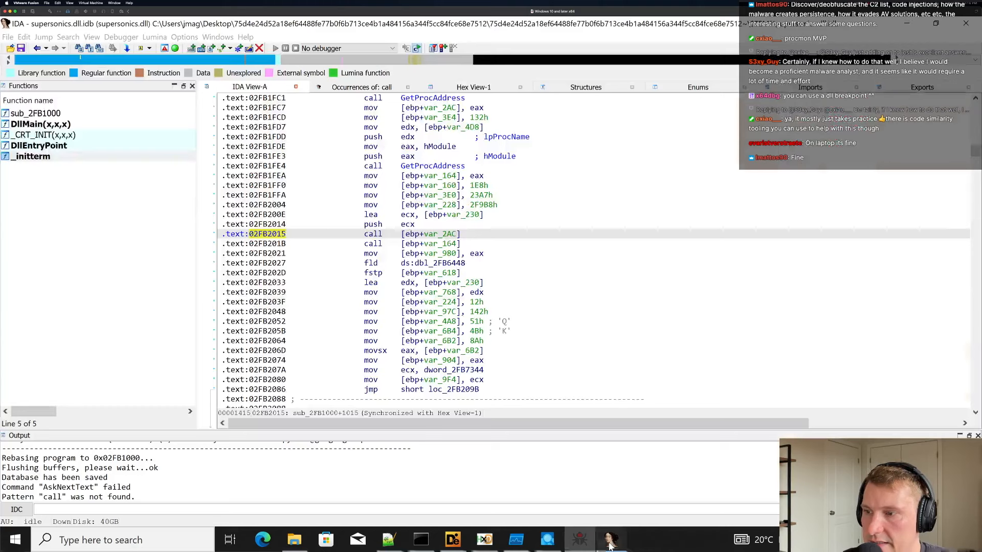
{"action": "left_click", "coordinate": [610, 545]}
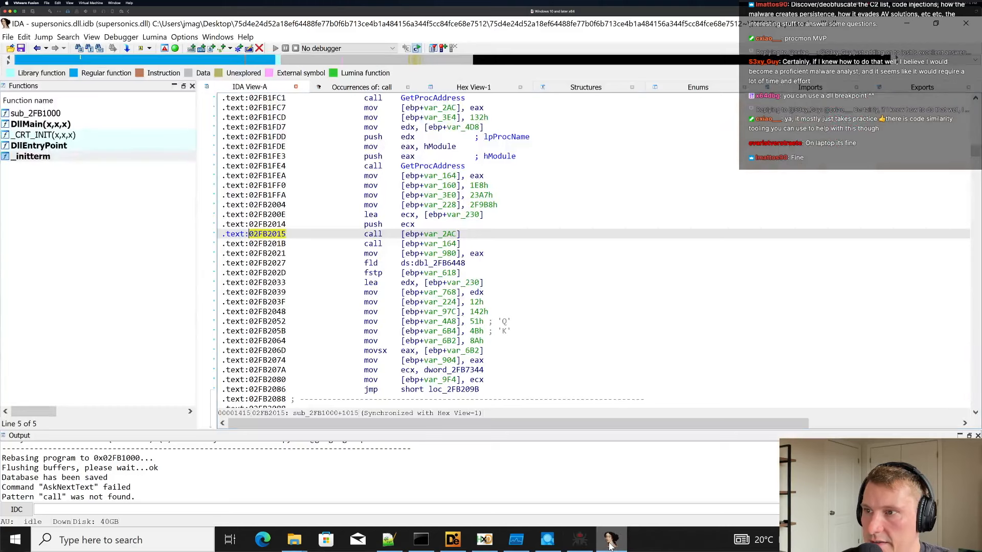
{"action": "left_click", "coordinate": [504, 281]}
{"action": "key", "text": "alt+Tab"}
Examine the call sequence from the CreateFileA call at 02FB18A0 through GetFileSize, GlobalAlloc and ReadFile at 02FB190D.
{"action": "left_click", "coordinate": [466, 228]}
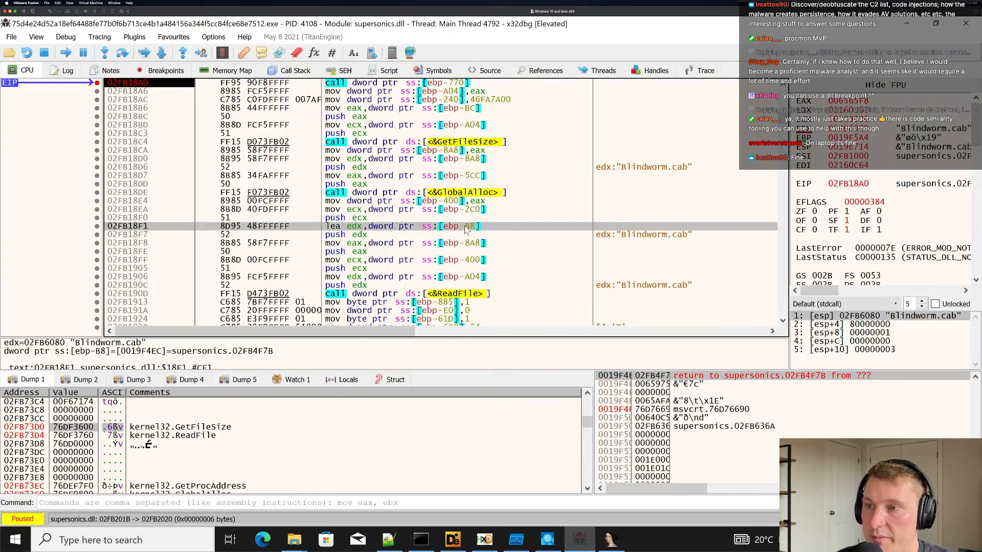
{"action": "left_click", "coordinate": [150, 285]}
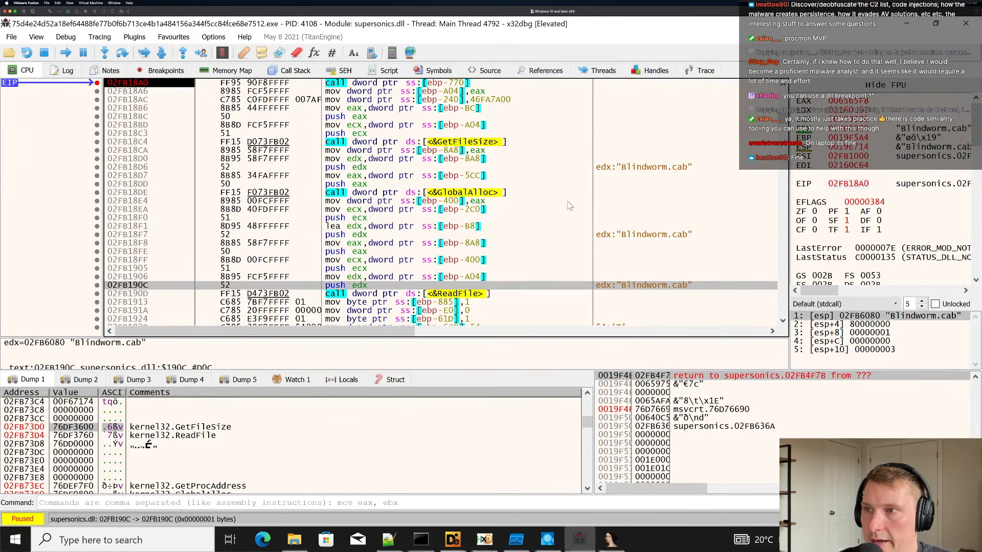
{"action": "left_click_drag", "start_coordinate": [504, 136], "coordinate": [502, 145]}
{"action": "left_click", "coordinate": [413, 85]}
{"action": "scroll", "coordinate": [491, 151], "scroll_direction": "up", "scroll_amount": 1}
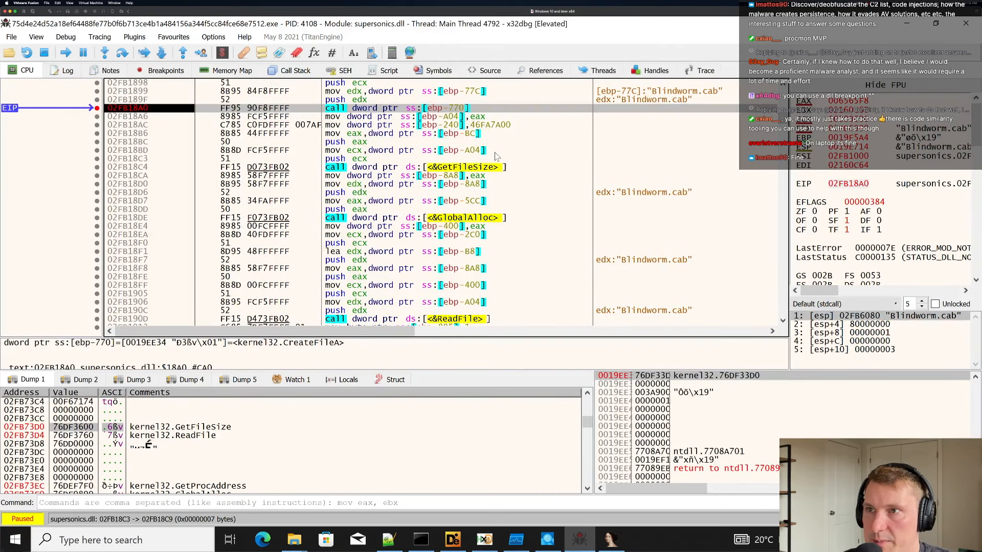
{"action": "left_click", "coordinate": [677, 98]}
{"action": "left_click", "coordinate": [429, 169]}
{"action": "mouse_move", "coordinate": [433, 174]}
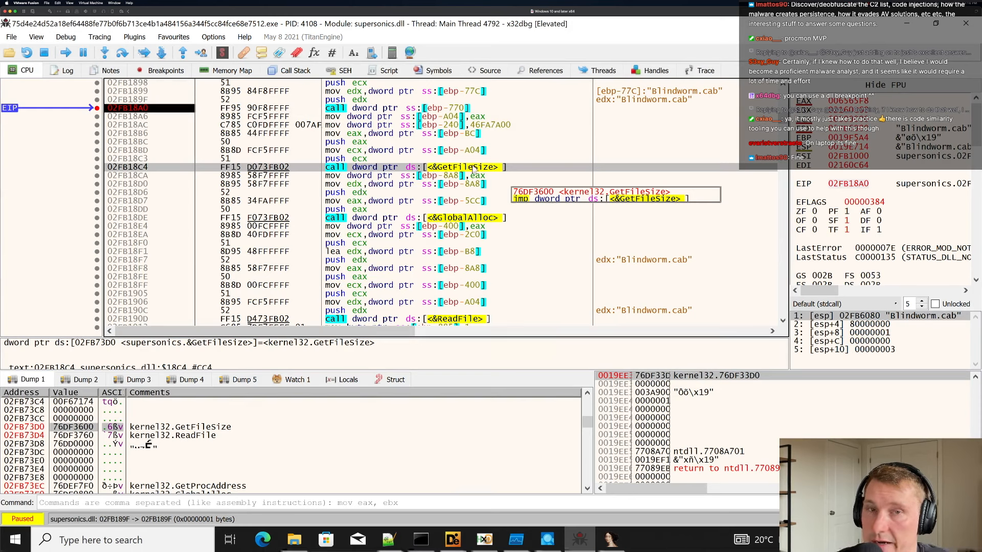
{"action": "left_click", "coordinate": [452, 220]}
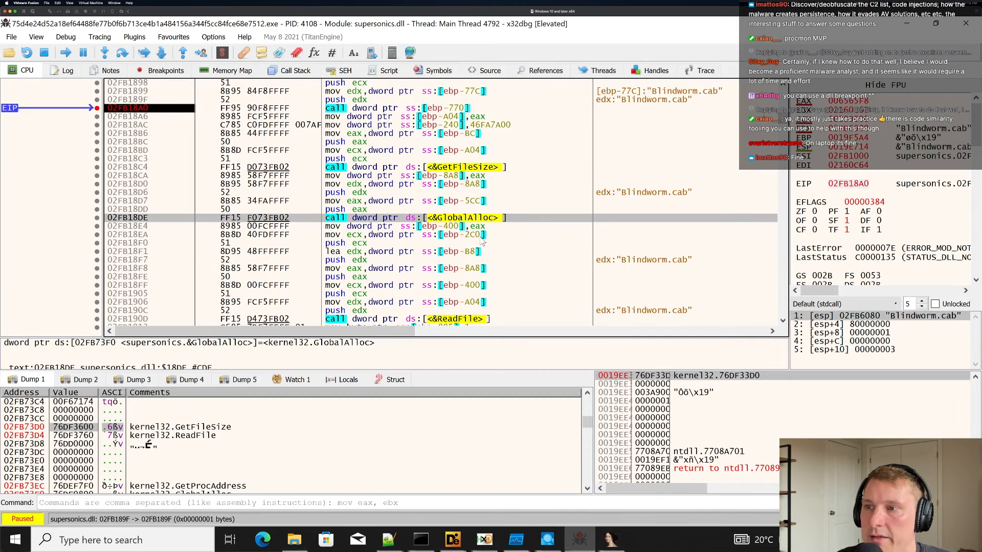
{"action": "scroll", "coordinate": [457, 275], "scroll_direction": "down", "scroll_amount": 2}
{"action": "left_click", "coordinate": [506, 269]}
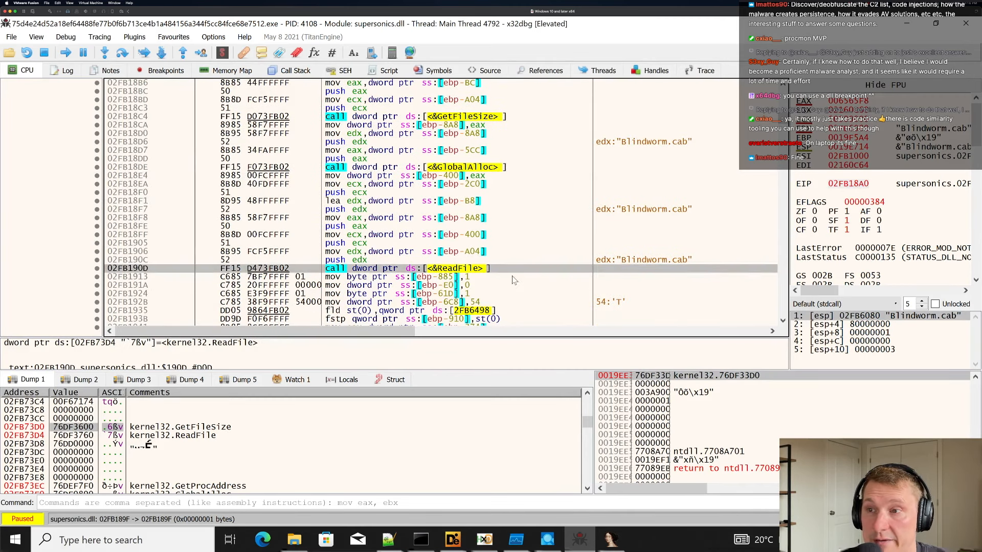
Look through the byte-processing loops after the ReadFile call, including the code from 02FB196C to 02FB19DD and the XOR instruction at 02FB1B46.
{"action": "scroll", "coordinate": [513, 275], "scroll_direction": "down", "scroll_amount": 1}
{"action": "scroll", "coordinate": [502, 264], "scroll_direction": "down", "scroll_amount": 2}
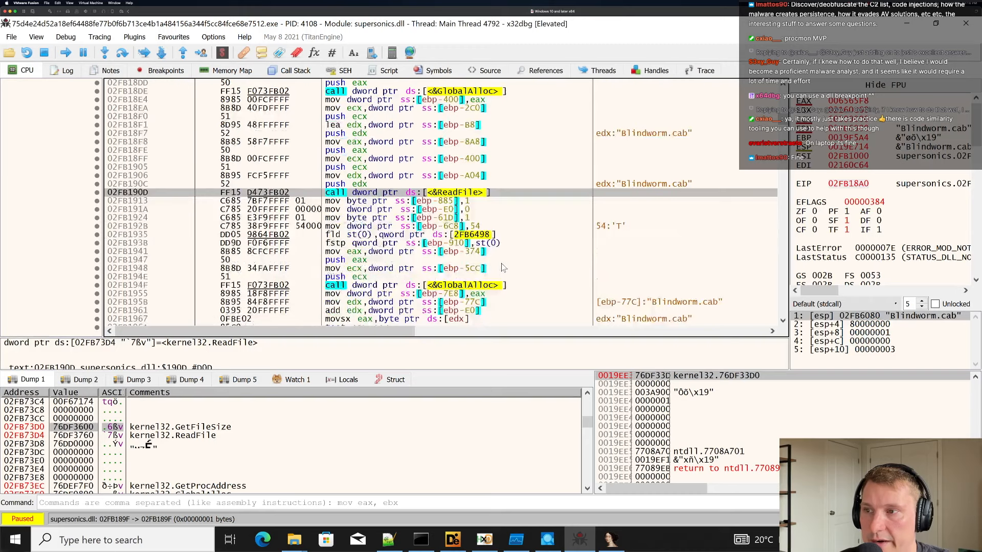
{"action": "scroll", "coordinate": [501, 266], "scroll_direction": "down", "scroll_amount": 4}
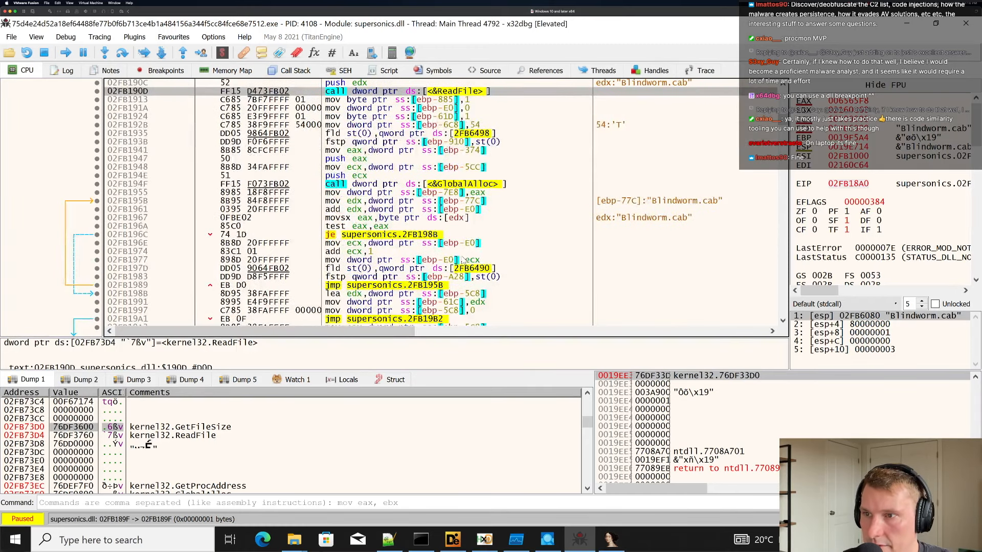
{"action": "scroll", "coordinate": [486, 263], "scroll_direction": "down", "scroll_amount": 1}
{"action": "scroll", "coordinate": [424, 241], "scroll_direction": "down", "scroll_amount": 3}
{"action": "scroll", "coordinate": [417, 239], "scroll_direction": "down", "scroll_amount": 1}
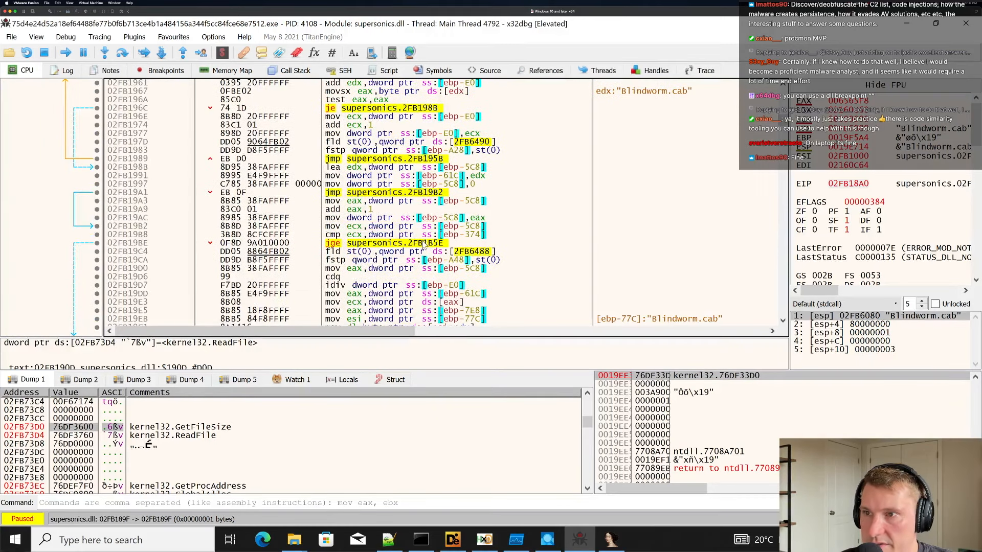
{"action": "left_click_drag", "start_coordinate": [364, 109], "coordinate": [464, 295]}
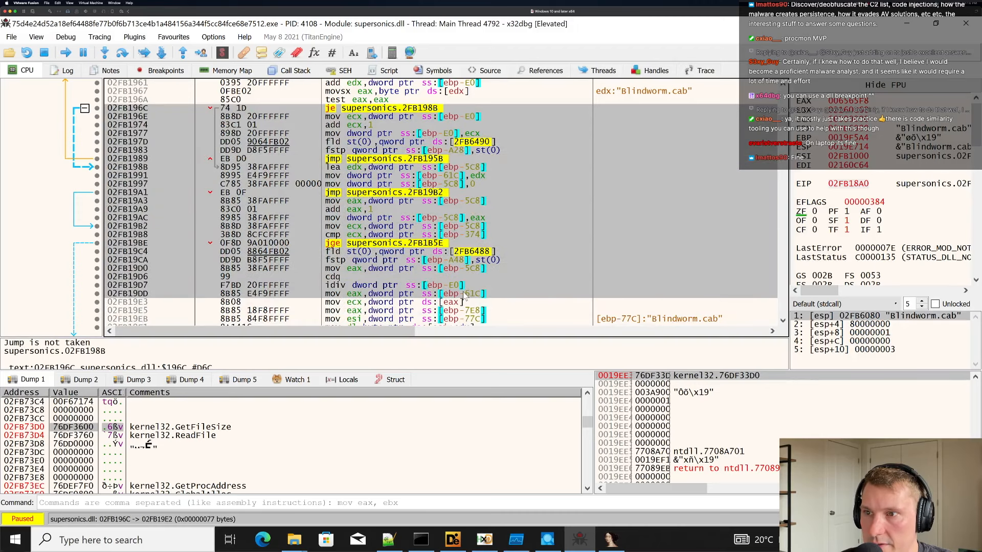
{"action": "scroll", "coordinate": [485, 303], "scroll_direction": "down", "scroll_amount": 5}
{"action": "scroll", "coordinate": [485, 303], "scroll_direction": "down", "scroll_amount": 8}
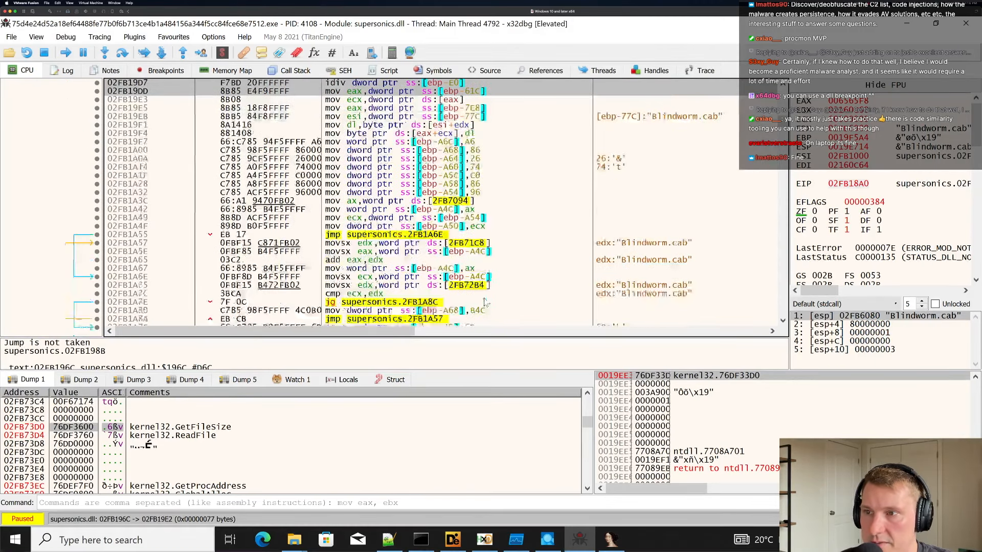
{"action": "scroll", "coordinate": [485, 303], "scroll_direction": "down", "scroll_amount": 10}
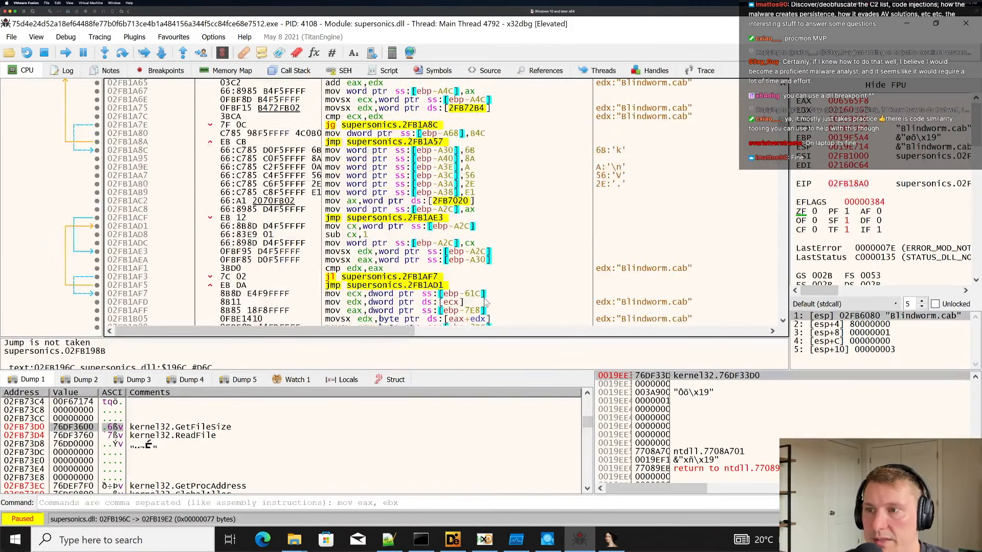
{"action": "scroll", "coordinate": [485, 303], "scroll_direction": "up", "scroll_amount": 8}
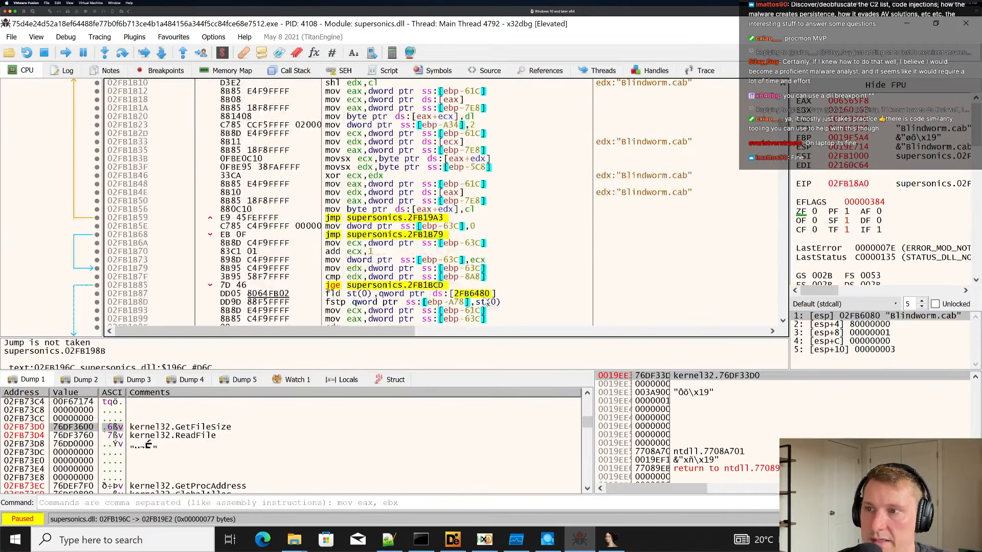
{"action": "scroll", "coordinate": [485, 303], "scroll_direction": "up", "scroll_amount": 12}
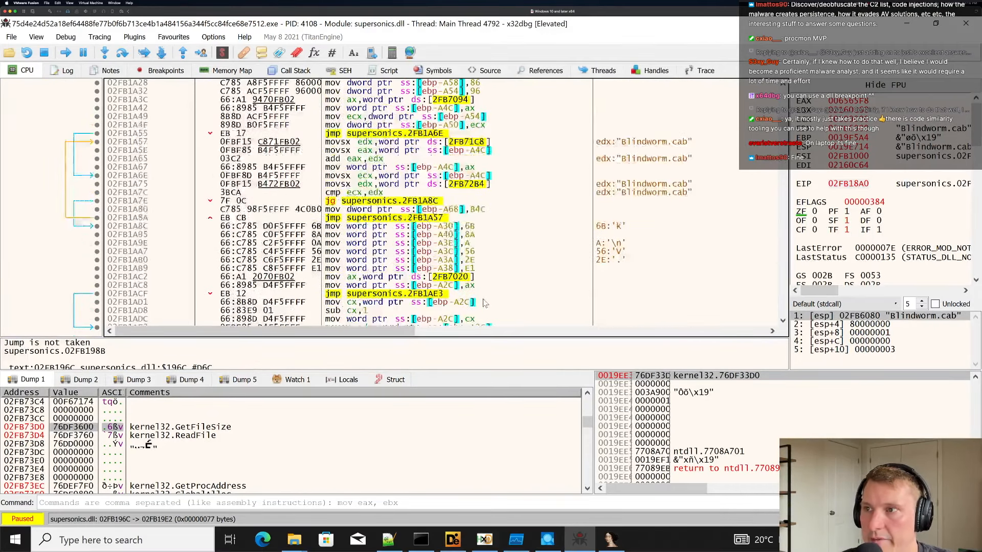
{"action": "left_click", "coordinate": [484, 260]}
Open Blindworm.cab from the sample's extracted $TEMP folder in HxD and maximize the hex editor.
{"action": "left_click", "coordinate": [613, 546]}
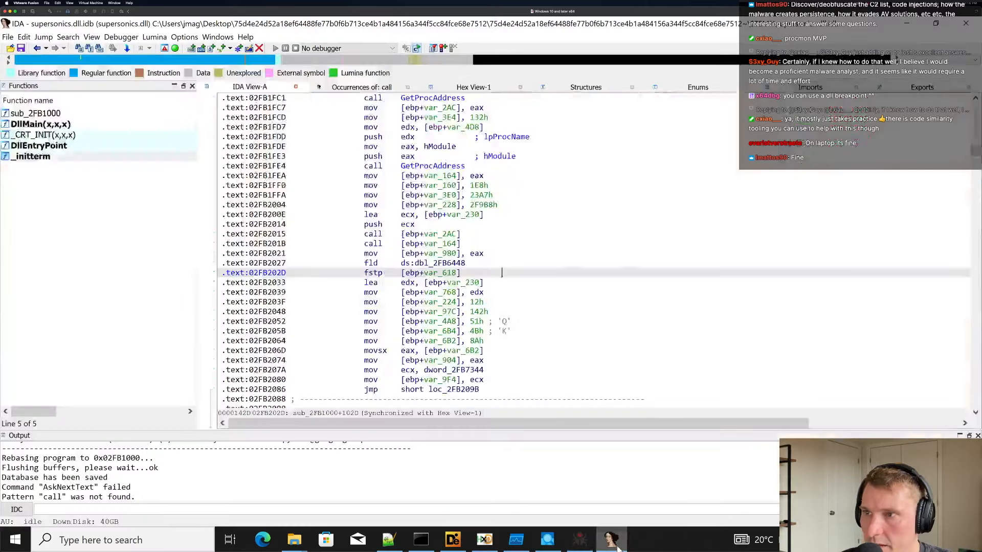
{"action": "left_click", "coordinate": [581, 542]}
{"action": "left_click", "coordinate": [295, 542]}
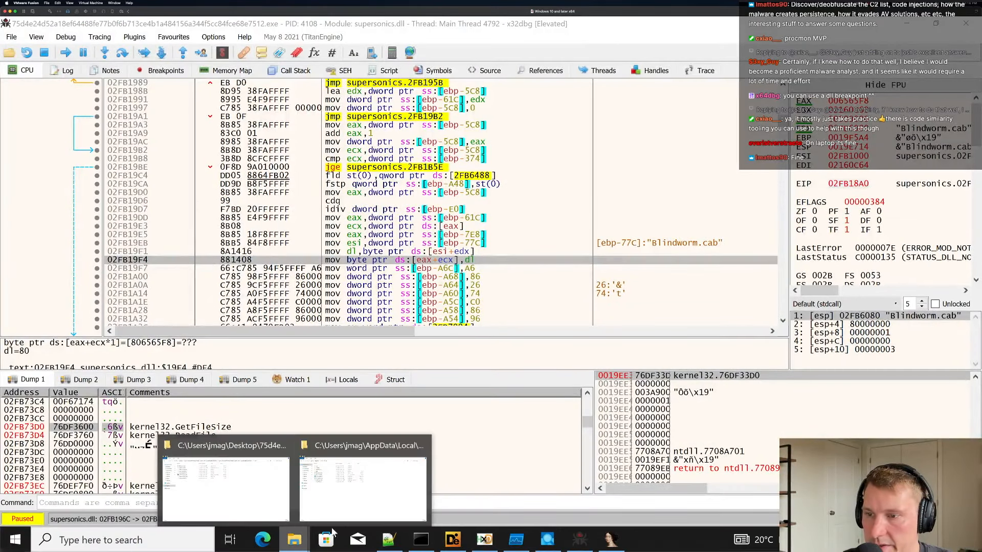
{"action": "left_click", "coordinate": [358, 486]}
{"action": "mouse_move", "coordinate": [295, 537]}
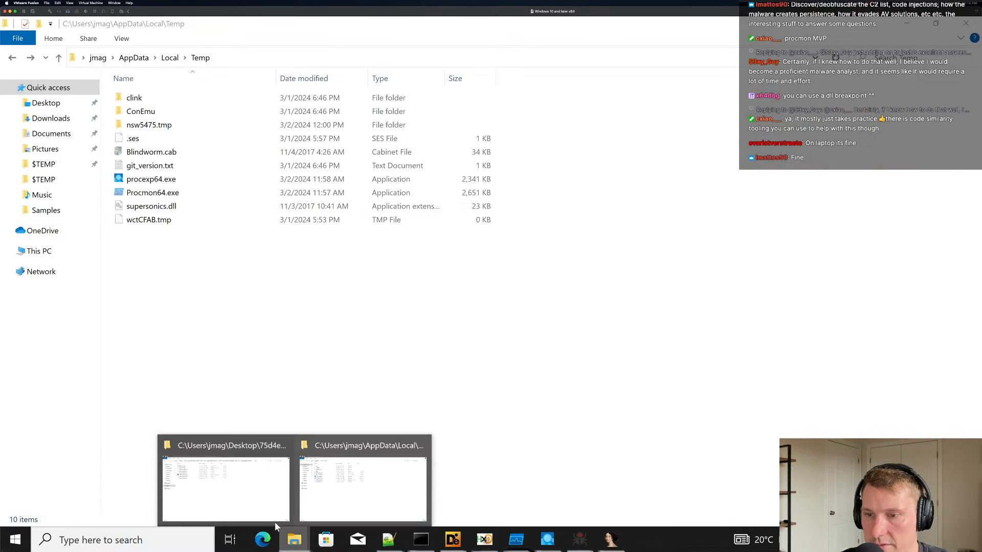
{"action": "left_click", "coordinate": [274, 512]}
{"action": "double_click", "coordinate": [148, 98]}
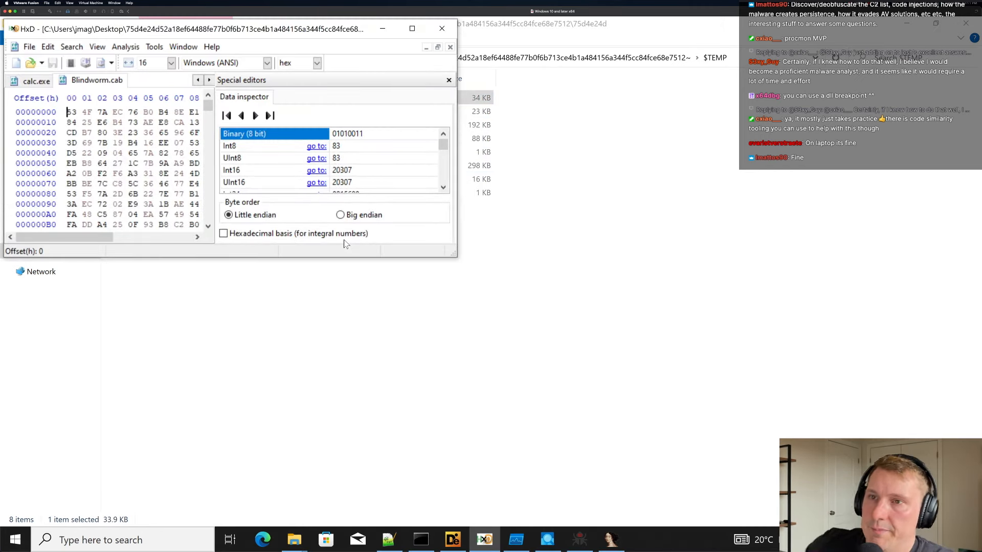
{"action": "left_click", "coordinate": [411, 28]}
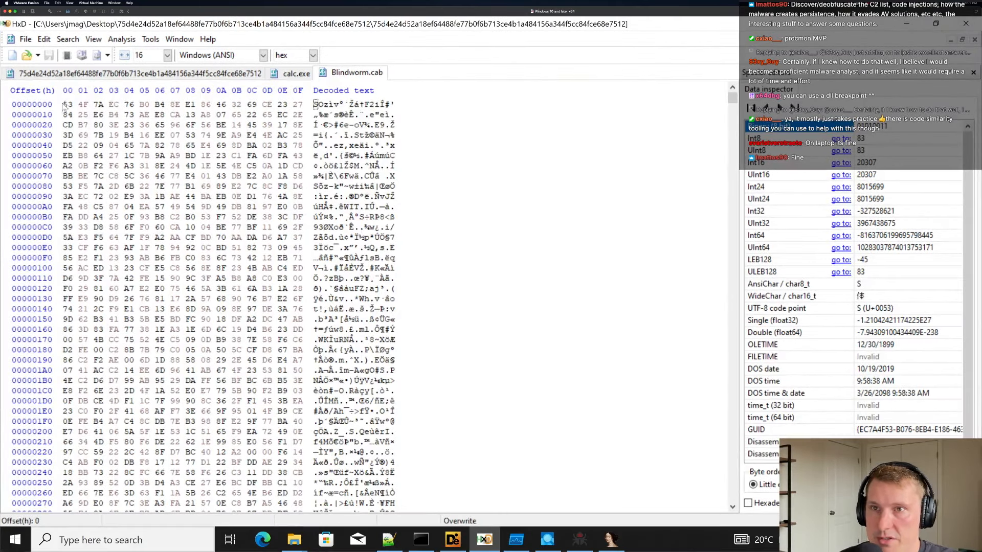
Select the byte block 0-23F in Blindworm.cab and inspect its contents.
{"action": "left_click", "coordinate": [396, 427], "text": "shift"}
{"action": "left_click_drag", "start_coordinate": [397, 428], "coordinate": [482, 359]}
{"action": "scroll", "coordinate": [483, 359], "scroll_direction": "down", "scroll_amount": 3}
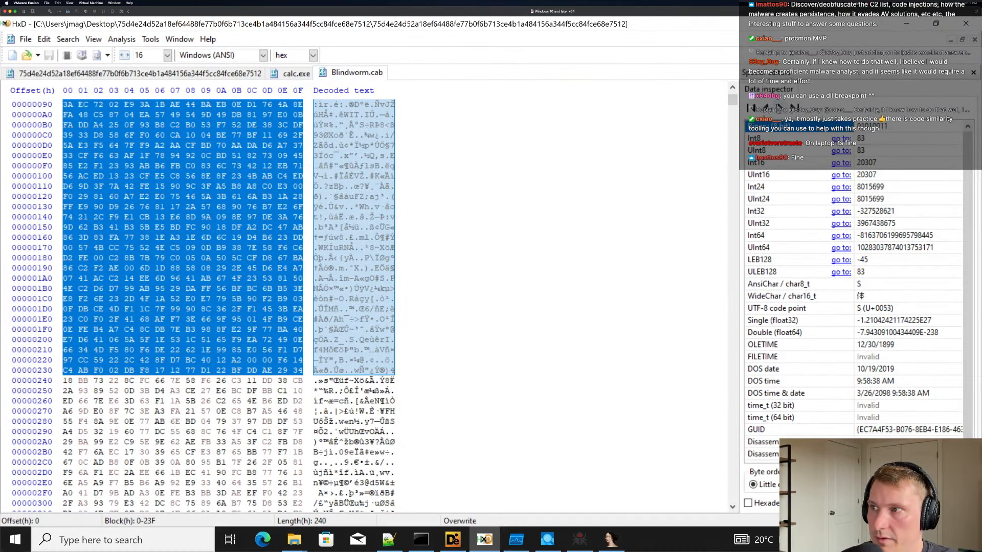
{"action": "left_click_drag", "start_coordinate": [732, 101], "coordinate": [665, 97]}
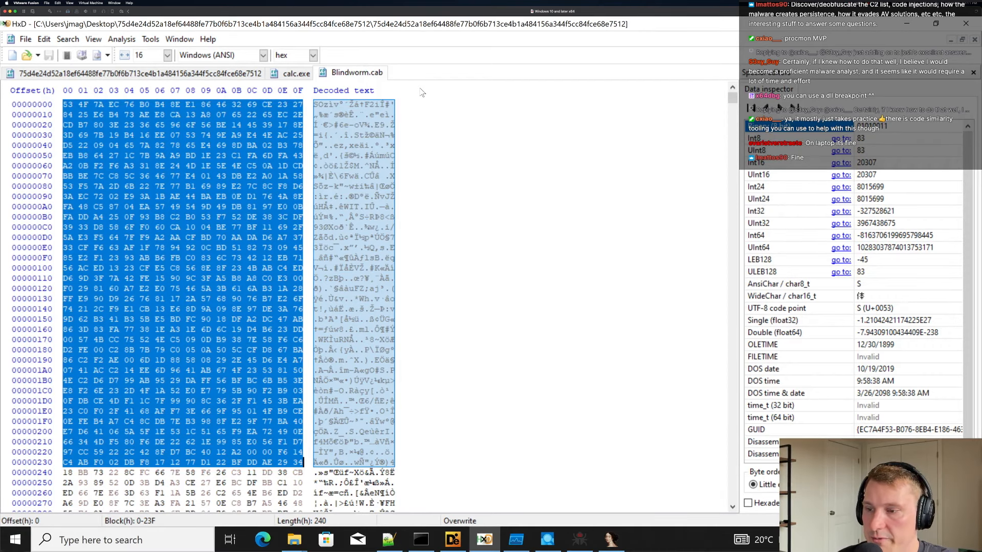
Switch to x32dbg and copy the address of the GlobalAlloc call that follows ReadFile, 02FB194F.
{"action": "left_click", "coordinate": [281, 208]}
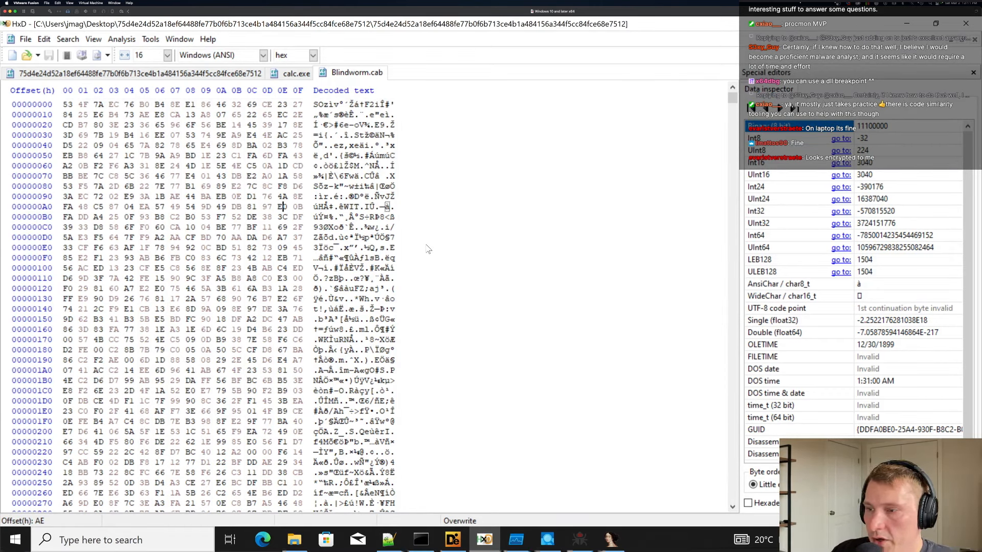
{"action": "left_click", "coordinate": [588, 549]}
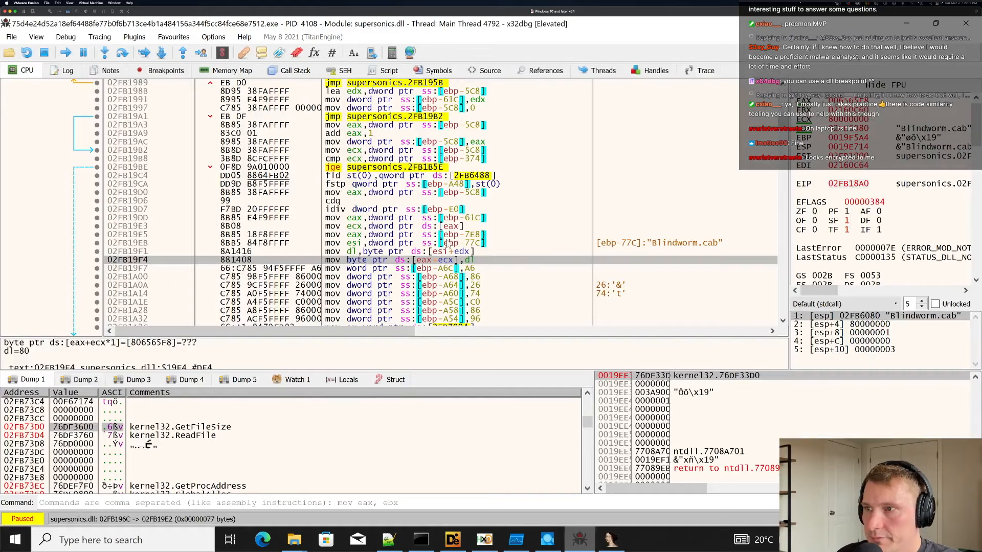
{"action": "scroll", "coordinate": [455, 214], "scroll_direction": "down", "scroll_amount": 3}
{"action": "scroll", "coordinate": [456, 216], "scroll_direction": "up", "scroll_amount": 3}
{"action": "left_click", "coordinate": [452, 193]}
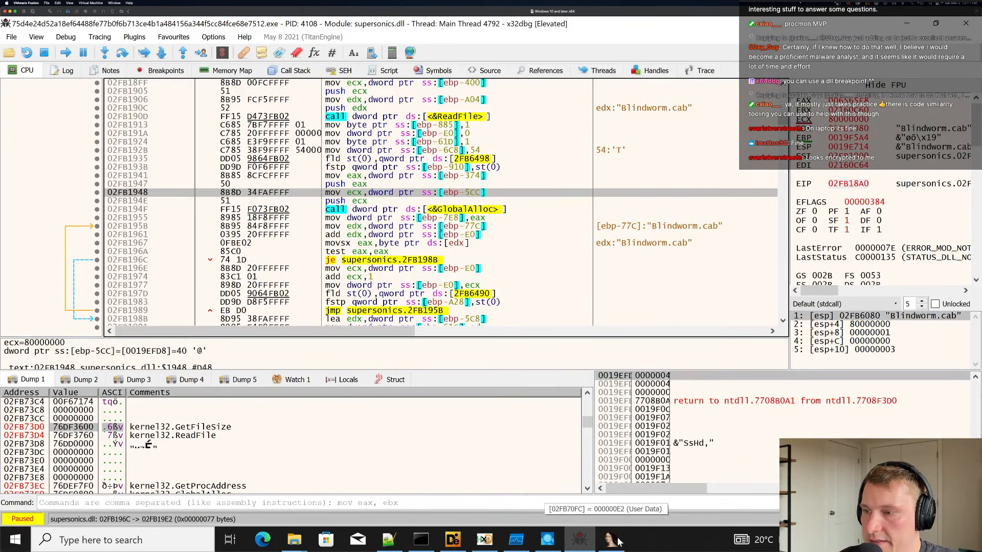
{"action": "left_click", "coordinate": [389, 210]}
{"action": "scroll", "coordinate": [379, 203], "scroll_direction": "down", "scroll_amount": 1}
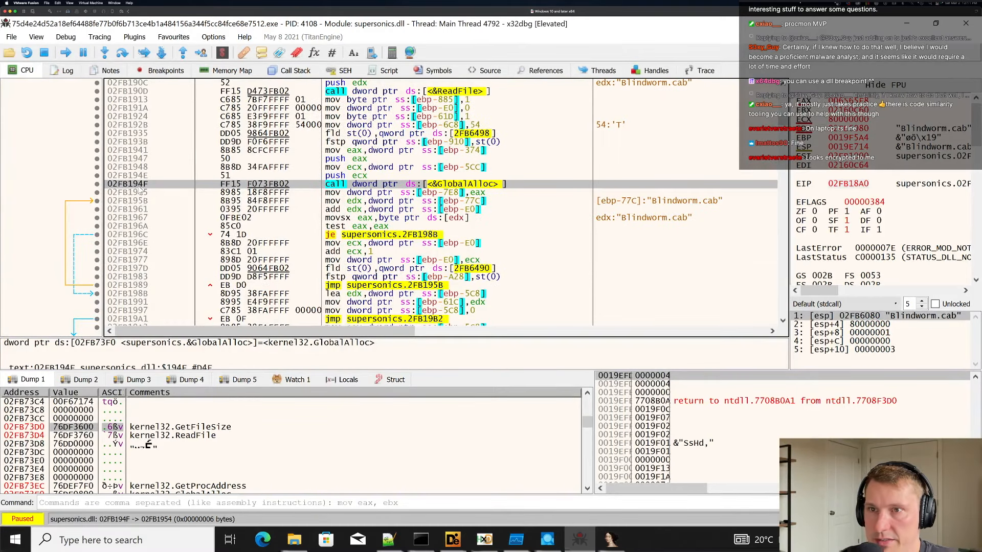
{"action": "double_click", "coordinate": [133, 185]}
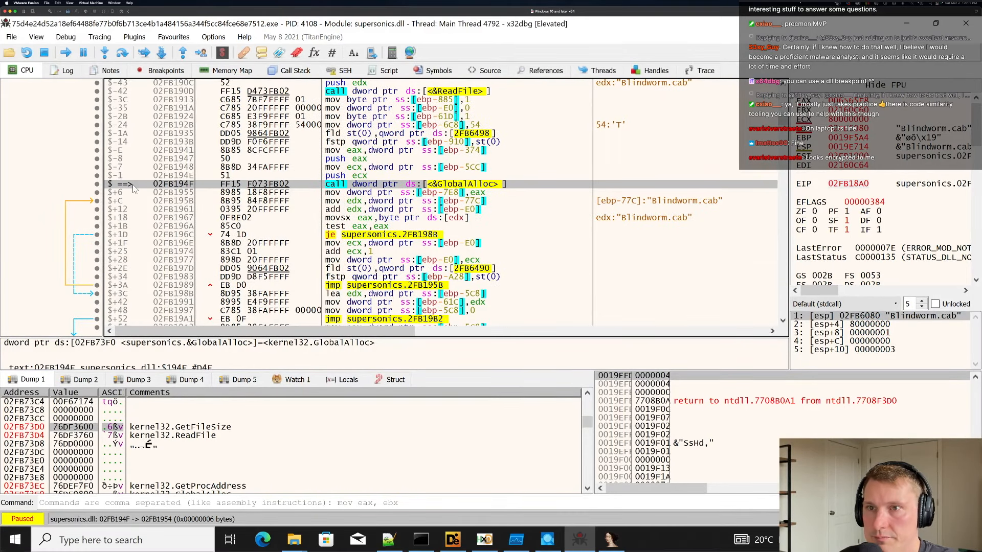
{"action": "double_click", "coordinate": [133, 185]}
{"action": "key", "text": "ctrl+c"}
Switch to IDA and jump to address 02FB194F in the disassembly.
{"action": "left_click", "coordinate": [612, 540]}
{"action": "key", "text": "d"}
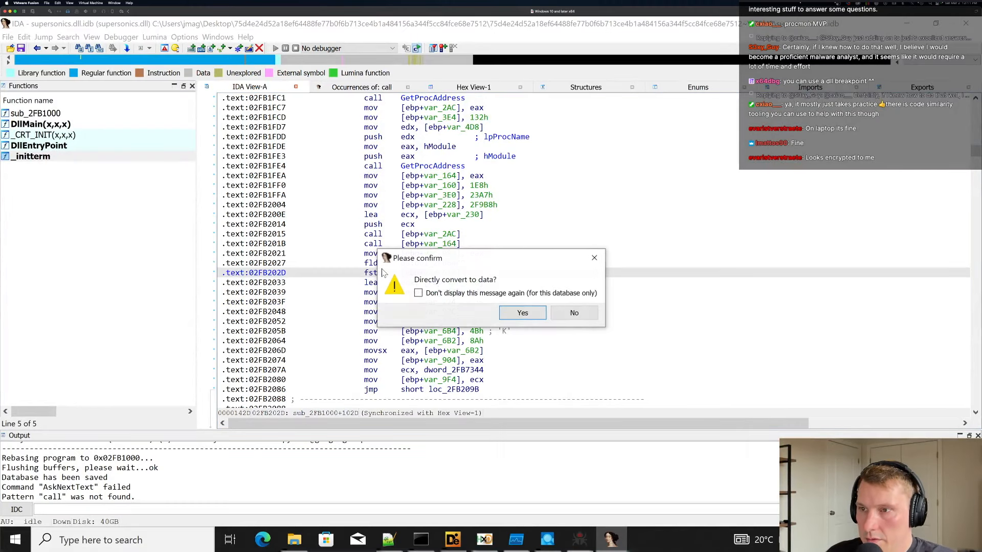
{"action": "left_click", "coordinate": [594, 257]}
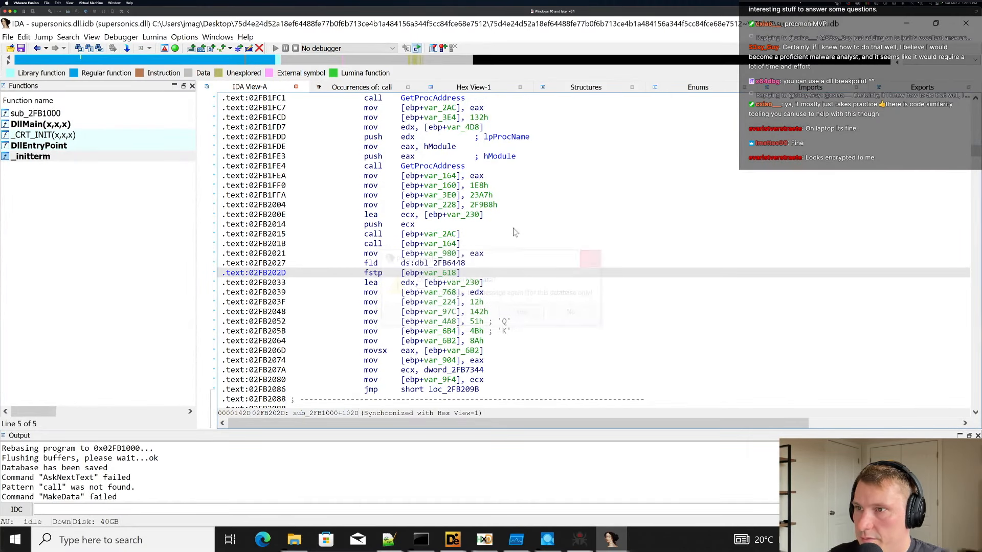
{"action": "left_click", "coordinate": [515, 227]}
{"action": "key", "text": "g"}
{"action": "key", "text": "ctrl+v"}
{"action": "key", "text": "Return"}
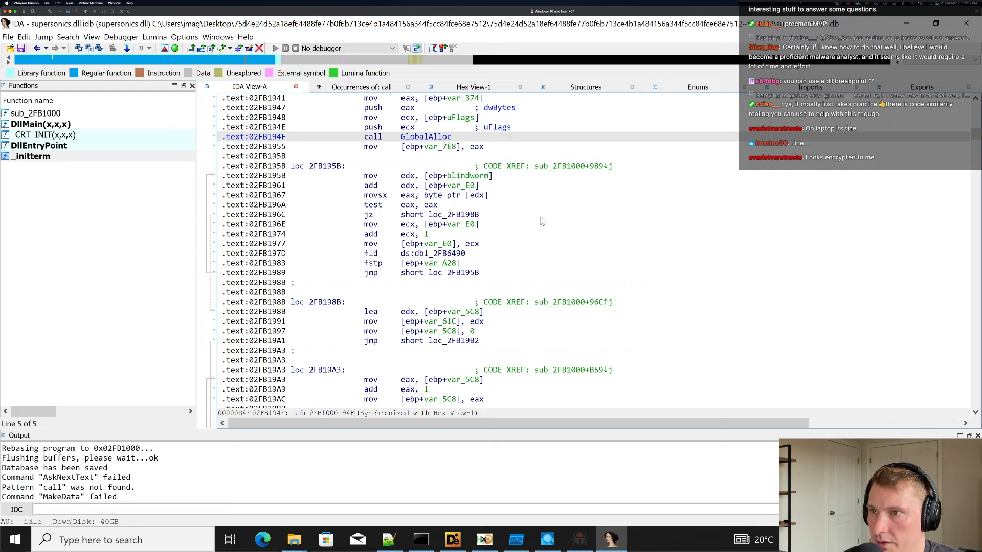
Check how var_E0 is used in the loop at loc_2FB195B and decompile the function to pseudocode.
{"action": "key", "text": "Escape"}
{"action": "scroll", "coordinate": [534, 227], "scroll_direction": "up", "scroll_amount": 1}
{"action": "left_click", "coordinate": [453, 244]}
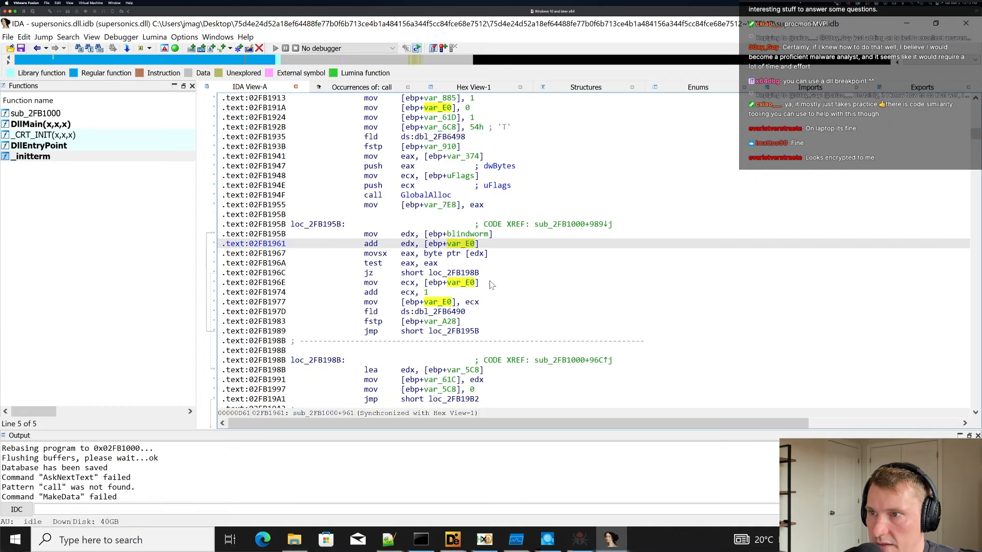
{"action": "left_click", "coordinate": [481, 302]}
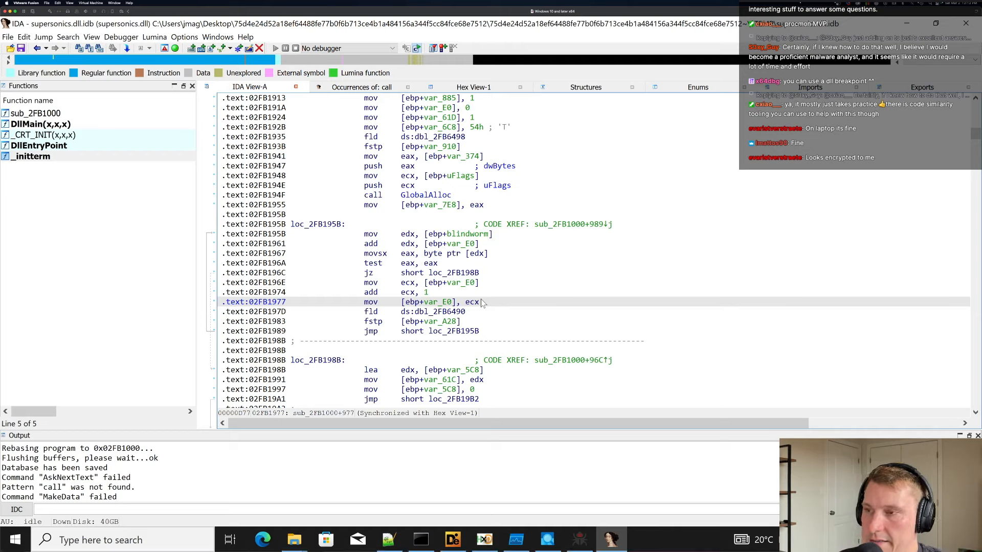
{"action": "key", "text": "F5"}
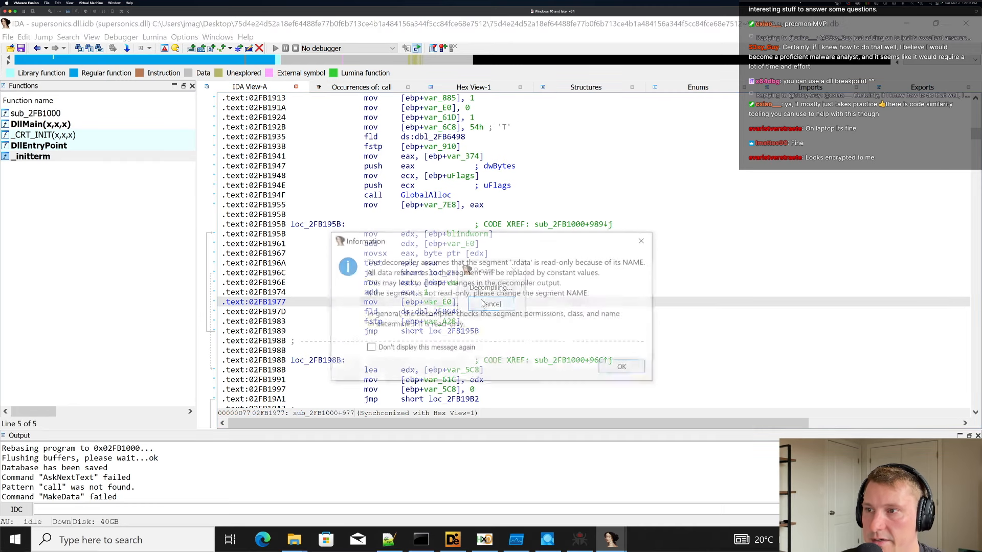
{"action": "left_click", "coordinate": [625, 369]}
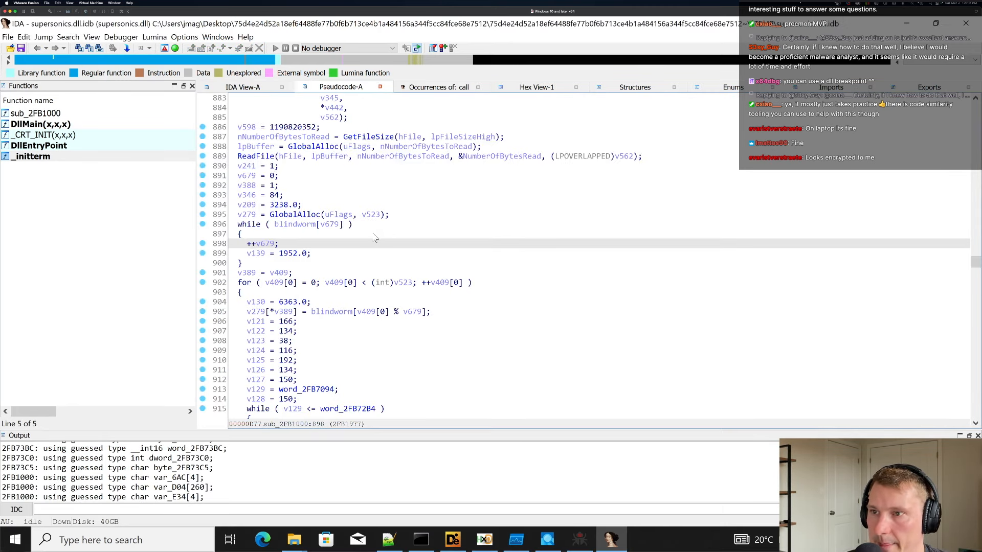
Synchronize the pseudocode with IDA View-A and dock it beside the disassembly.
{"action": "left_click", "coordinate": [377, 225]}
{"action": "left_click_drag", "start_coordinate": [392, 298], "coordinate": [404, 292]}
{"action": "right_click", "coordinate": [424, 242]}
{"action": "left_click", "coordinate": [393, 245]}
{"action": "right_click", "coordinate": [393, 247]}
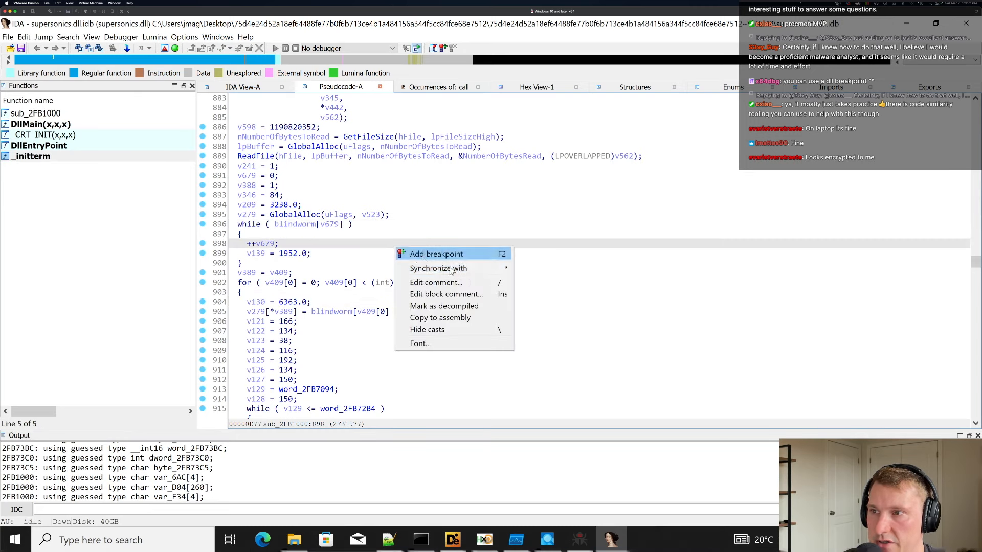
{"action": "mouse_move", "coordinate": [457, 270]}
{"action": "left_click", "coordinate": [553, 271]}
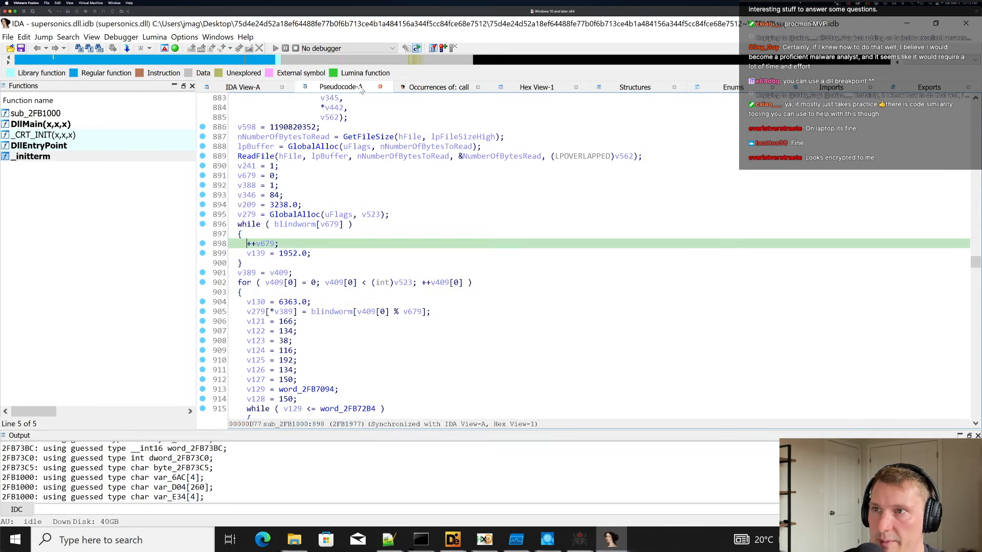
{"action": "left_click_drag", "start_coordinate": [392, 213], "coordinate": [596, 260]}
{"action": "left_click", "coordinate": [705, 248]}
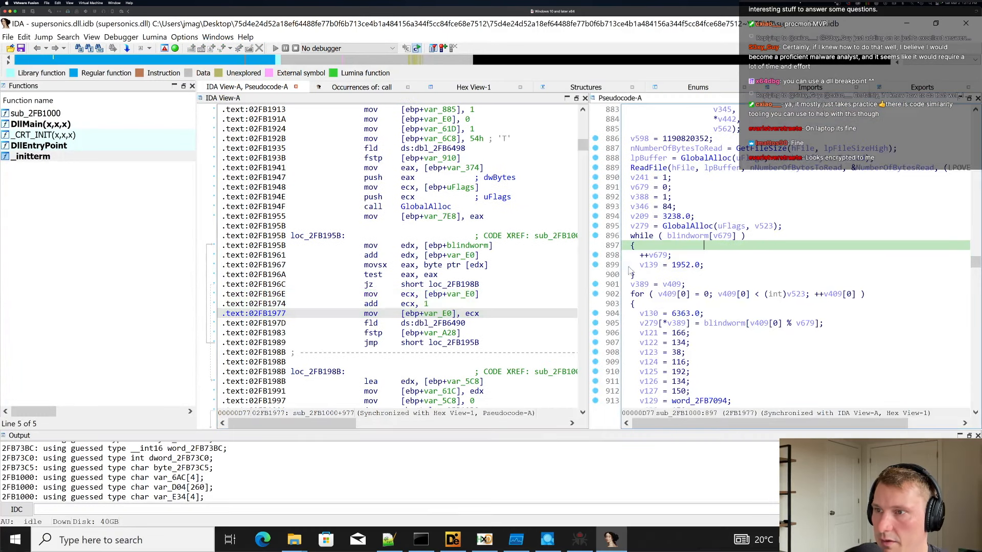
Compare the blindworm while loop and the variable initialisations before it in the pseudocode with their matching assembly instructions.
{"action": "left_click", "coordinate": [713, 284]}
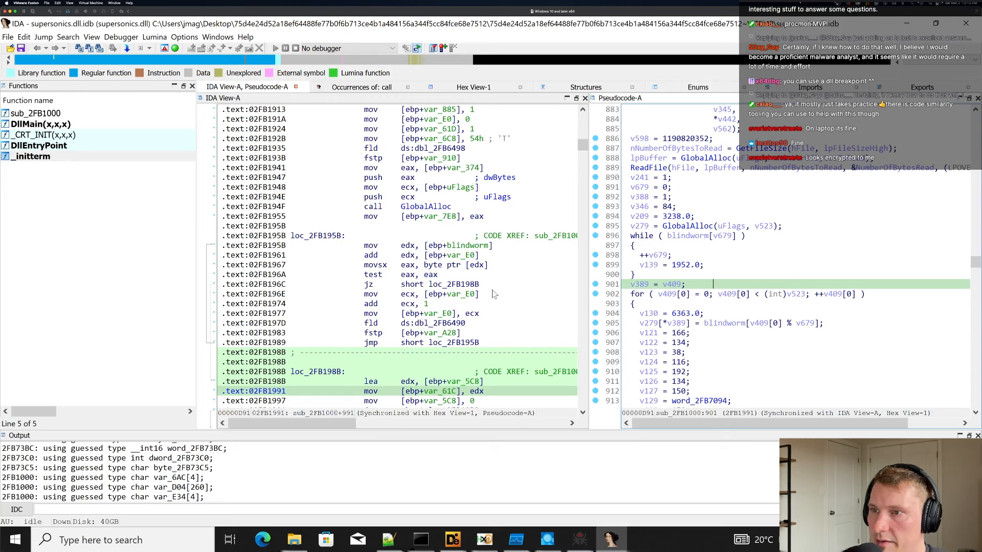
{"action": "left_click", "coordinate": [466, 245]}
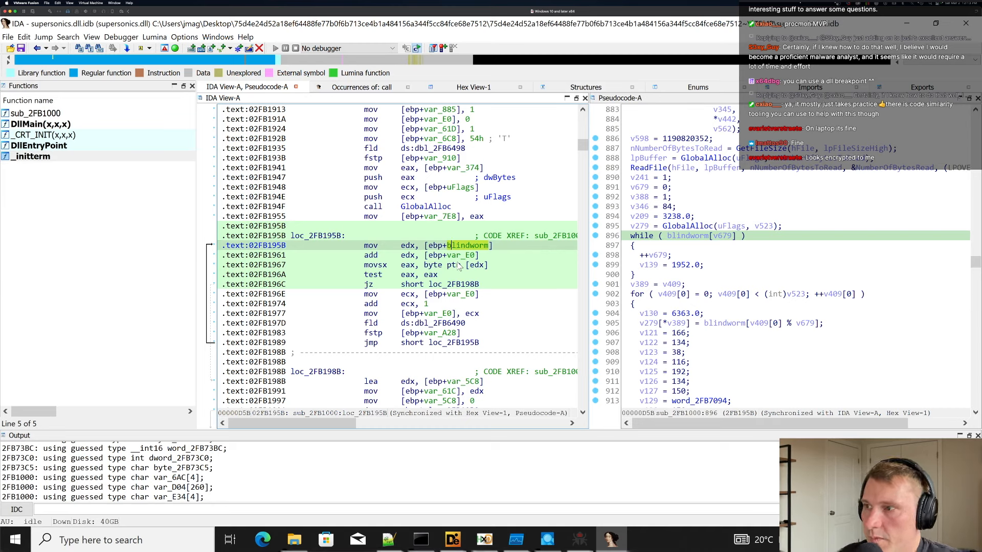
{"action": "left_click", "coordinate": [704, 215]}
{"action": "left_click", "coordinate": [706, 206]}
{"action": "left_click", "coordinate": [711, 189]}
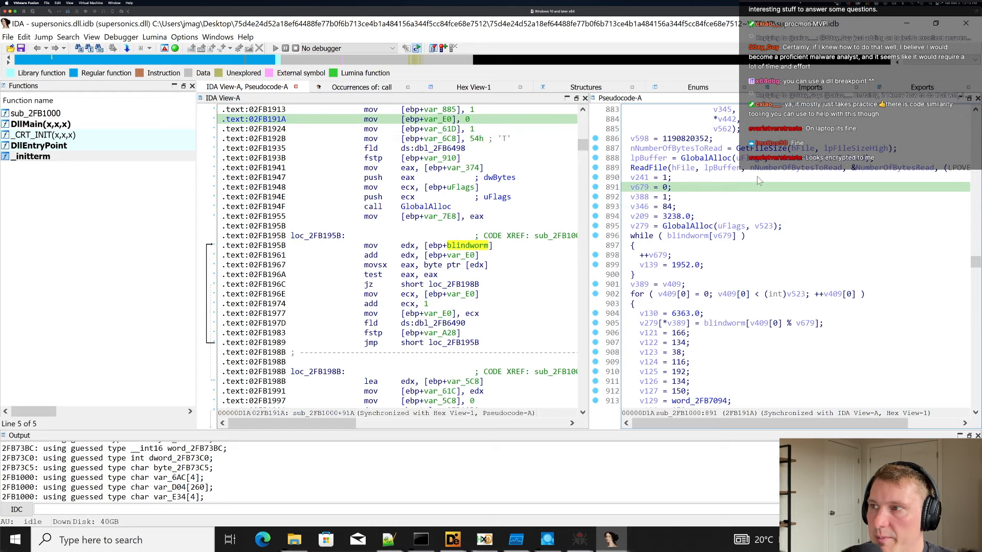
{"action": "left_click", "coordinate": [758, 176]}
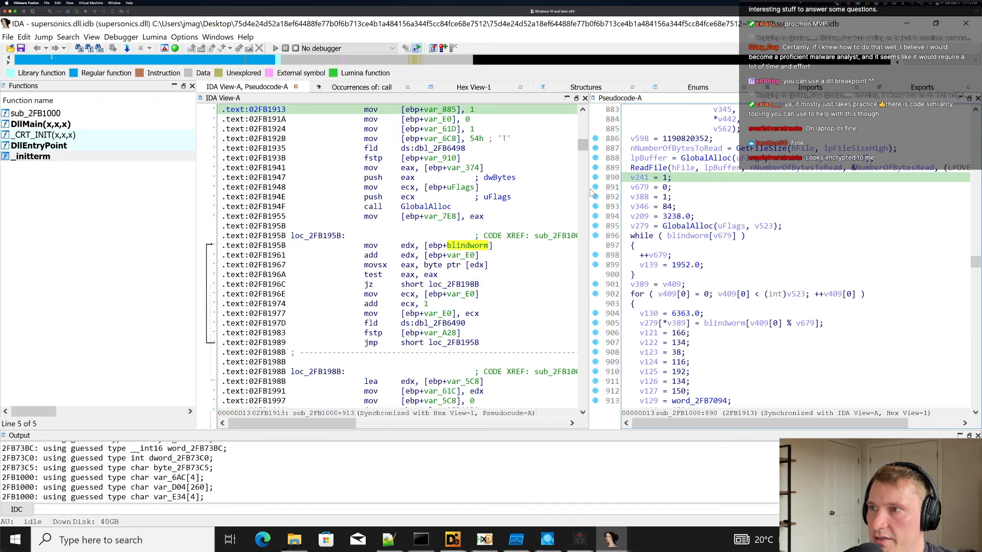
Widen the pseudocode pane and examine the ReadFile call's arguments, including lpBuffer, nNumberOfBytesToRead and NumberOfBytesRead.
{"action": "left_click_drag", "start_coordinate": [588, 189], "coordinate": [568, 190]}
{"action": "scroll", "coordinate": [719, 204], "scroll_direction": "up", "scroll_amount": 2}
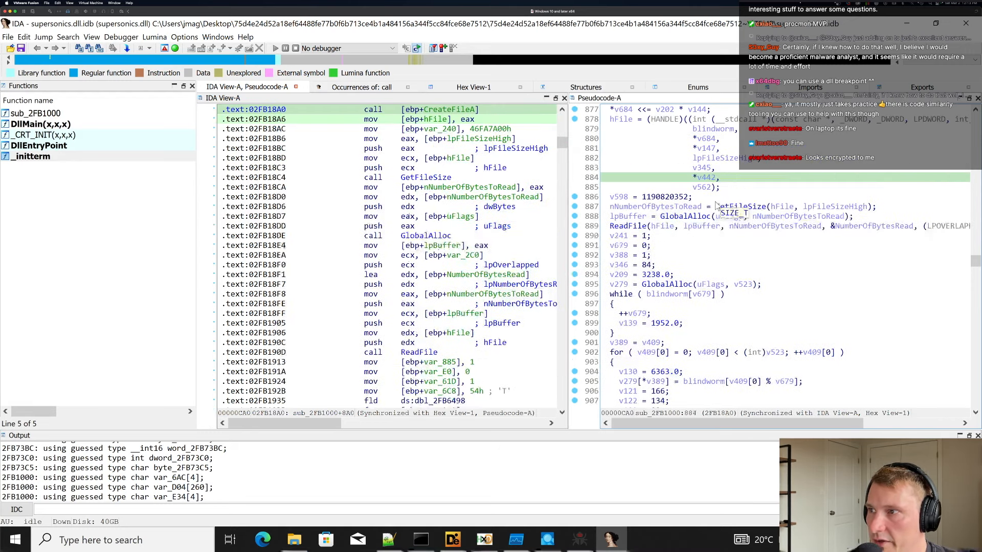
{"action": "left_click", "coordinate": [693, 216]}
{"action": "left_click", "coordinate": [676, 228]}
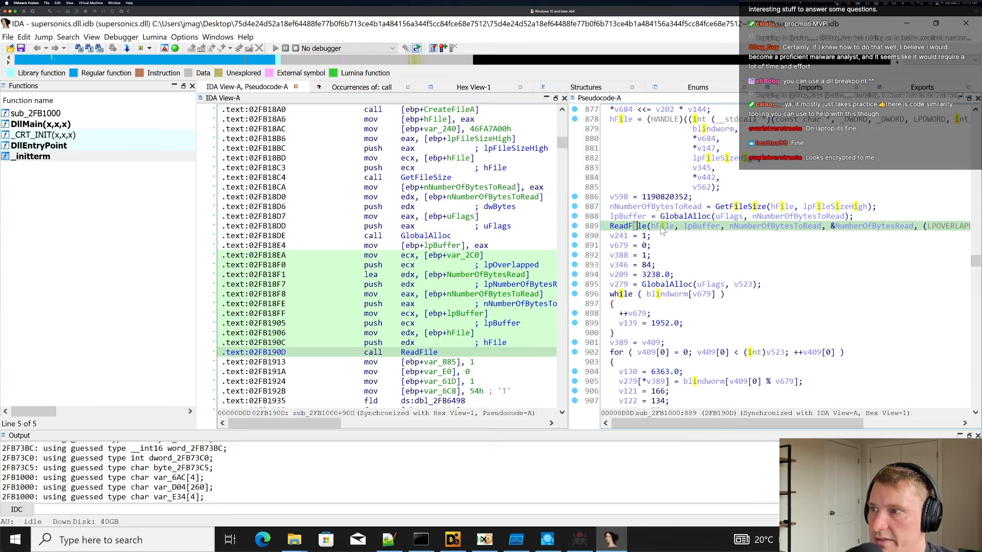
{"action": "left_click", "coordinate": [628, 226]}
{"action": "left_click", "coordinate": [701, 225]}
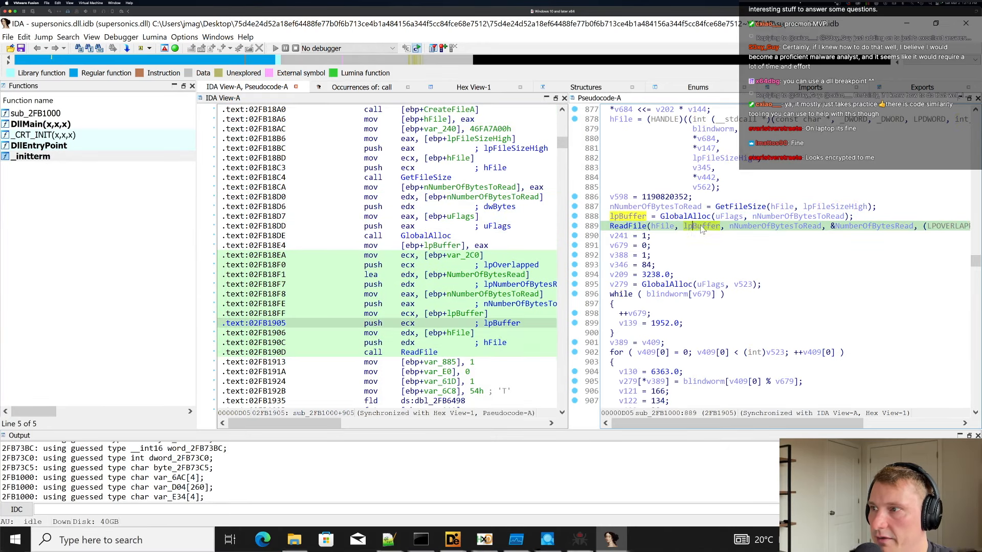
{"action": "left_click", "coordinate": [775, 226]}
{"action": "left_click", "coordinate": [888, 225]}
{"action": "scroll", "coordinate": [892, 228], "scroll_direction": "right", "scroll_amount": 3}
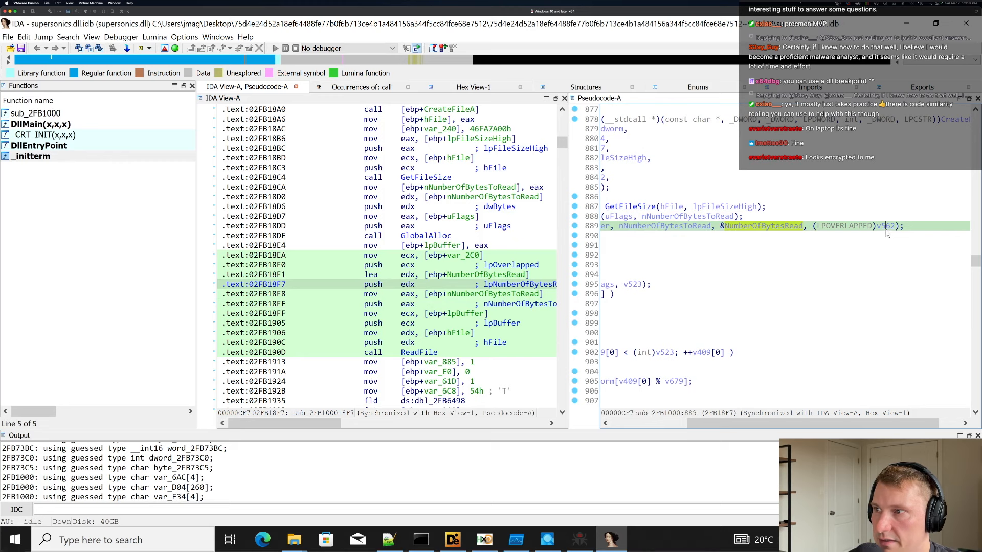
{"action": "scroll", "coordinate": [880, 230], "scroll_direction": "left", "scroll_amount": 7}
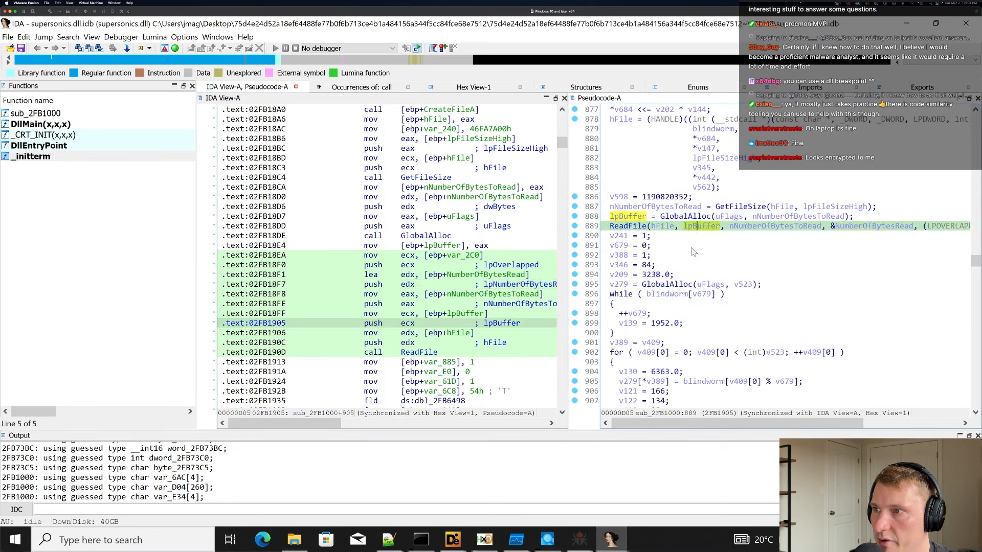
Compare the GlobalAlloc call that fills lpBuffer with the one assigned to v279, tracing its size argument v523.
{"action": "left_click", "coordinate": [680, 217]}
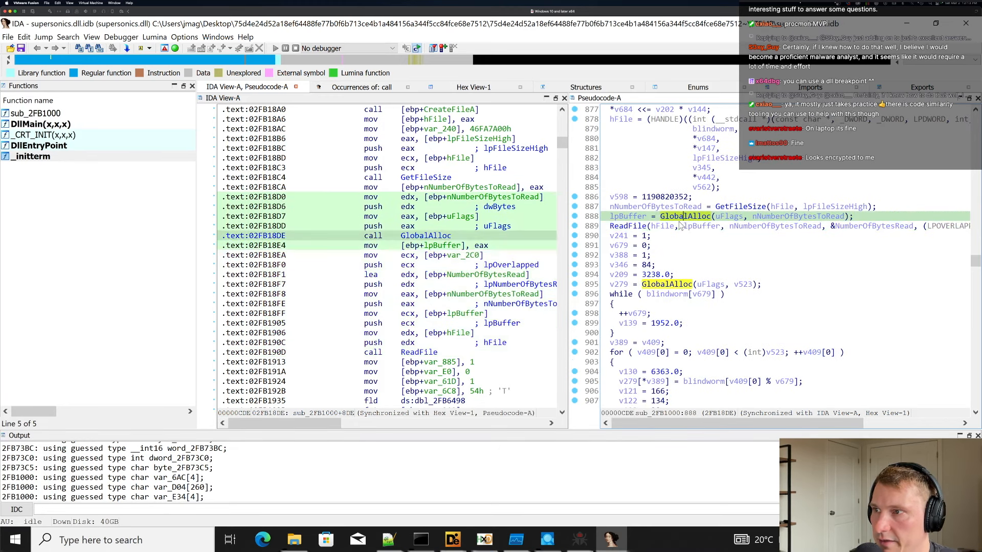
{"action": "left_click", "coordinate": [680, 285]}
{"action": "left_click", "coordinate": [710, 285]}
{"action": "left_click", "coordinate": [729, 284]}
{"action": "left_click", "coordinate": [742, 285]}
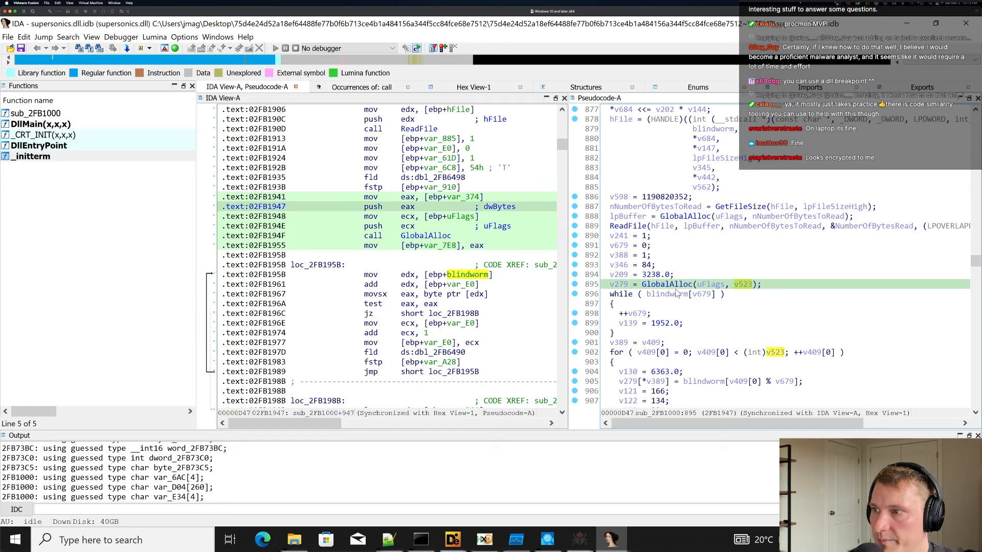
Examine the for loop after the second GlobalAlloc call and the constants assigned to v121 through v127.
{"action": "scroll", "coordinate": [754, 304], "scroll_direction": "down", "scroll_amount": 1}
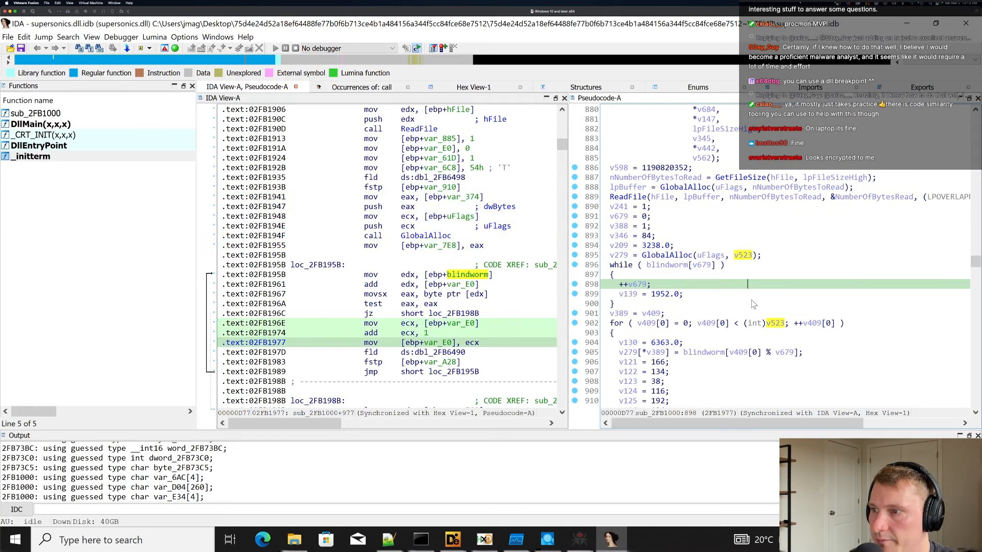
{"action": "scroll", "coordinate": [754, 304], "scroll_direction": "down", "scroll_amount": 2}
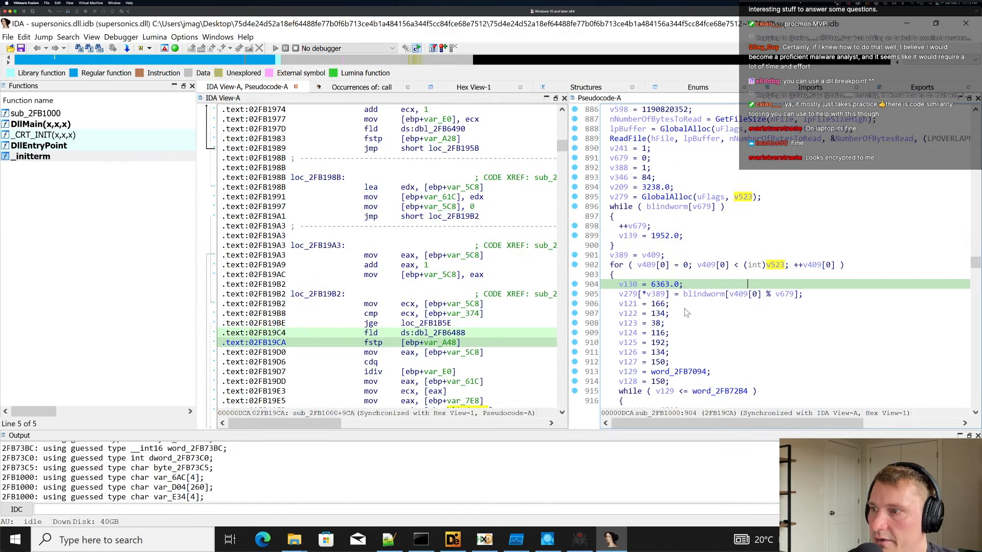
{"action": "scroll", "coordinate": [684, 308], "scroll_direction": "down", "scroll_amount": 1}
{"action": "left_click", "coordinate": [660, 276]}
{"action": "left_click", "coordinate": [659, 284]}
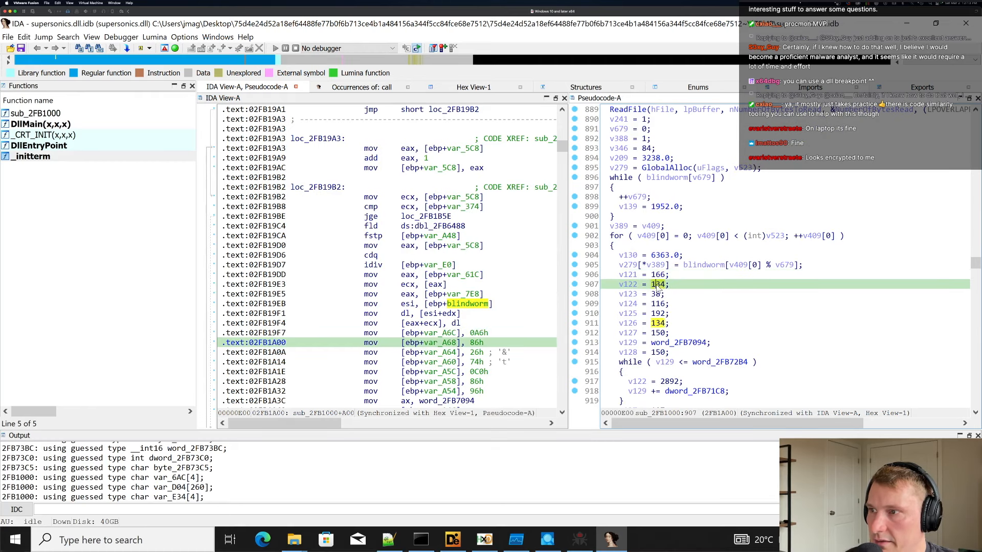
{"action": "left_click", "coordinate": [659, 294]}
{"action": "left_click", "coordinate": [659, 303]}
{"action": "left_click", "coordinate": [659, 314]}
{"action": "left_click", "coordinate": [658, 324]}
{"action": "left_click", "coordinate": [658, 333]}
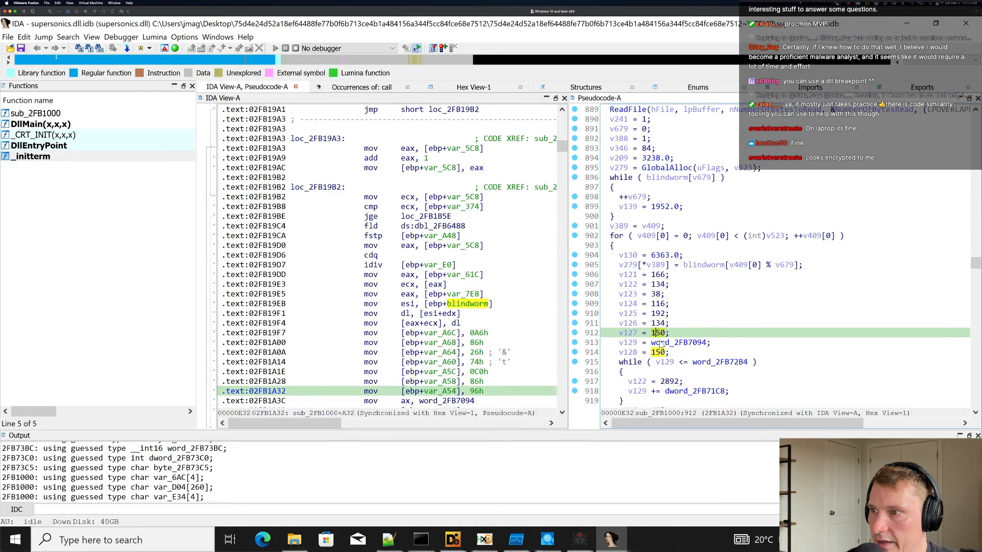
{"action": "left_click", "coordinate": [658, 342]}
{"action": "left_click", "coordinate": [647, 276]}
{"action": "left_click", "coordinate": [628, 296]}
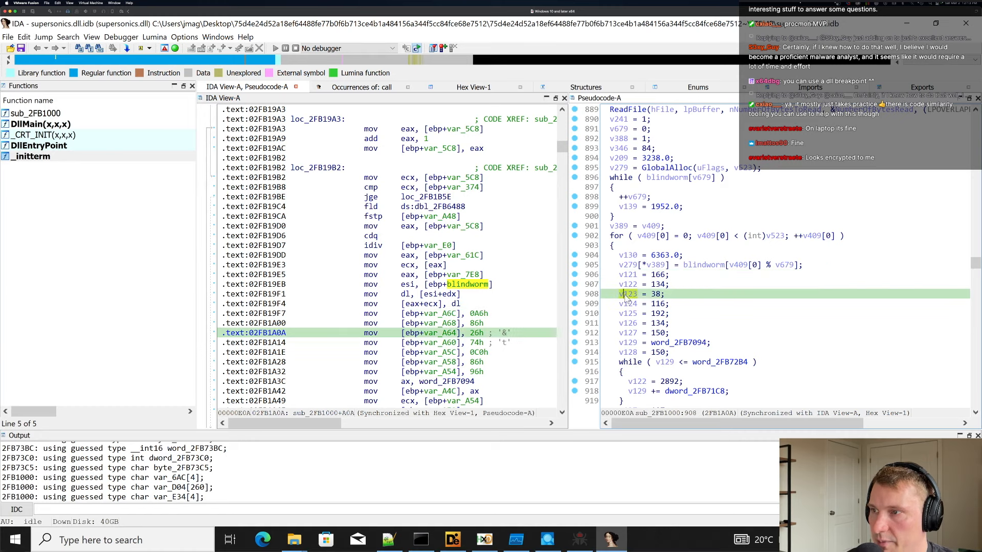
{"action": "left_click", "coordinate": [628, 306]}
Convert the constants assigned to v121 through v127 in the for loop to character literals.
{"action": "left_click", "coordinate": [658, 276]}
{"action": "key", "text": "r"}
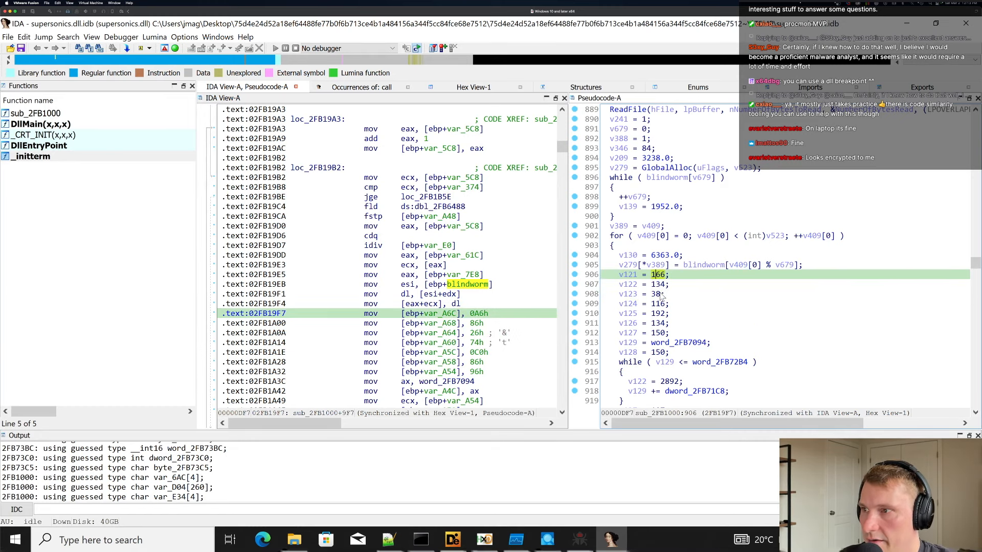
{"action": "left_click", "coordinate": [658, 284]}
{"action": "key", "text": "r"}
{"action": "left_click", "coordinate": [657, 295]}
{"action": "key", "text": "r"}
{"action": "left_click", "coordinate": [658, 305]}
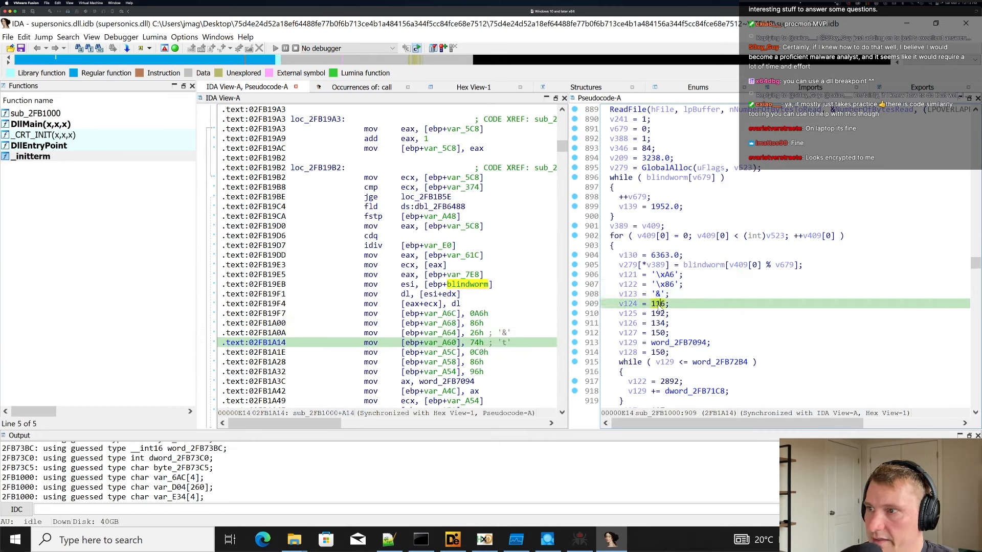
{"action": "key", "text": "r"}
{"action": "left_click", "coordinate": [659, 314]}
{"action": "key", "text": "r"}
{"action": "left_click", "coordinate": [660, 323]}
{"action": "key", "text": "r"}
{"action": "left_click", "coordinate": [660, 333]}
{"action": "key", "text": "r"}
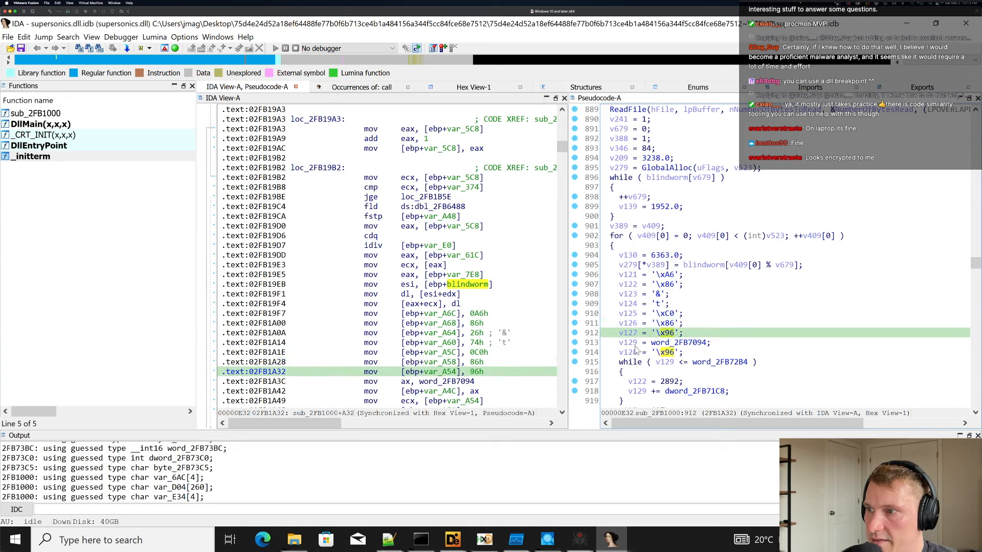
{"action": "left_click_drag", "start_coordinate": [661, 277], "coordinate": [704, 332]}
{"action": "left_click", "coordinate": [706, 324]}
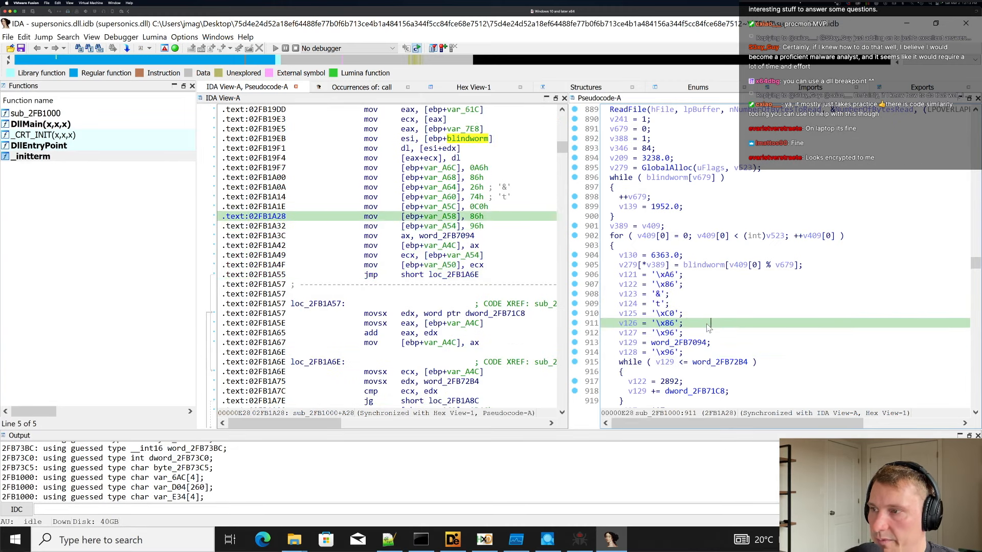
Open word_2FB7094, the value assigned to v129, and display it as a character and in decimal.
{"action": "scroll", "coordinate": [706, 325], "scroll_direction": "down", "scroll_amount": 1}
{"action": "double_click", "coordinate": [674, 314]}
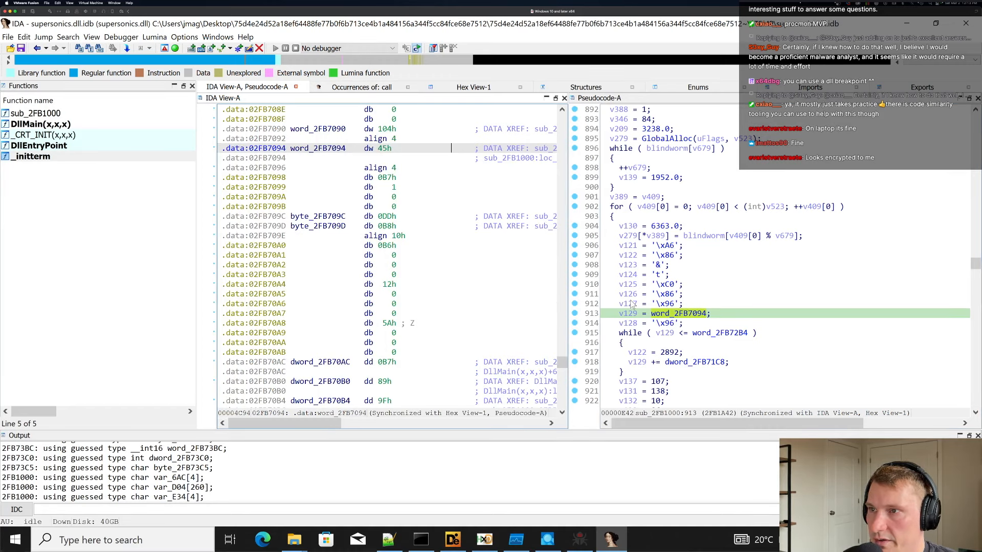
{"action": "key", "text": "r"}
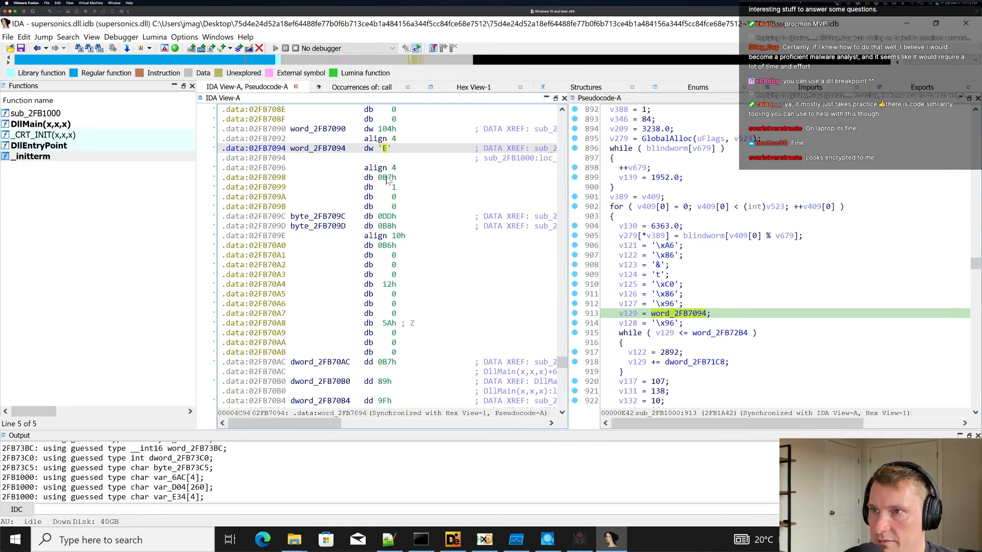
{"action": "left_click", "coordinate": [389, 176]}
{"action": "key", "text": "r"}
{"action": "key", "text": "r"}
{"action": "left_click", "coordinate": [387, 150]}
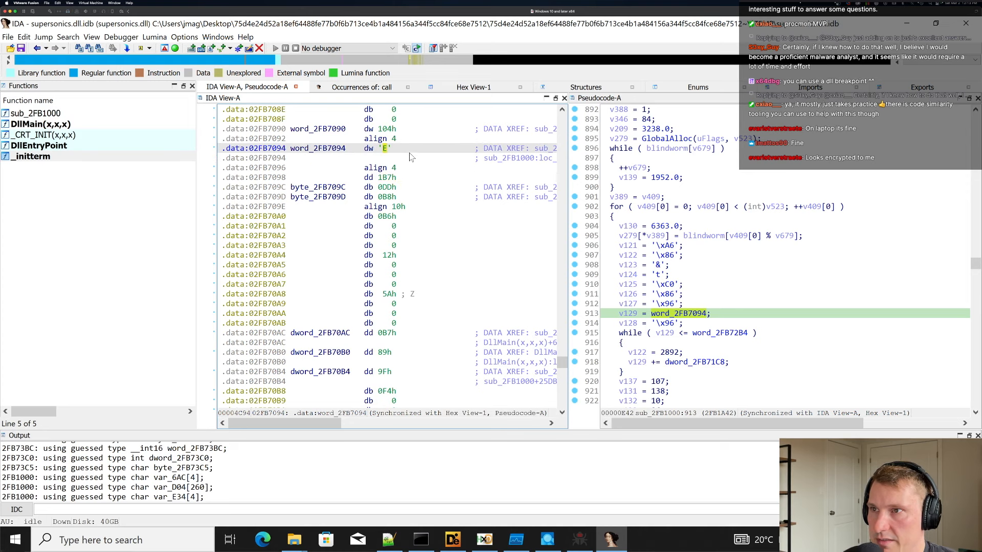
Examine how v129, initialised from word_2FB7094, is used in the while loop condition and increment.
{"action": "left_click", "coordinate": [683, 281]}
{"action": "left_click", "coordinate": [633, 313]}
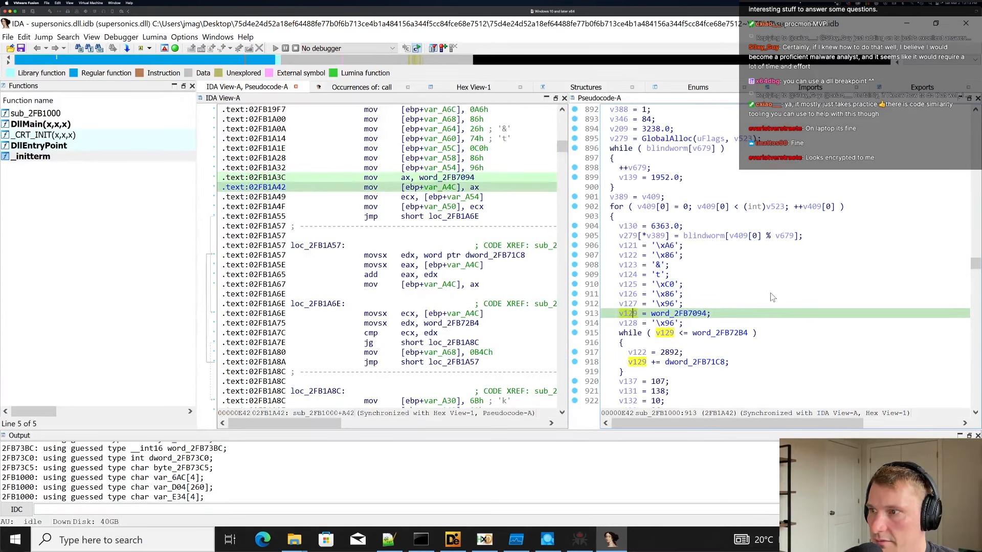
{"action": "scroll", "coordinate": [771, 294], "scroll_direction": "down", "scroll_amount": 3}
{"action": "left_click", "coordinate": [633, 225]}
{"action": "left_click", "coordinate": [675, 226]}
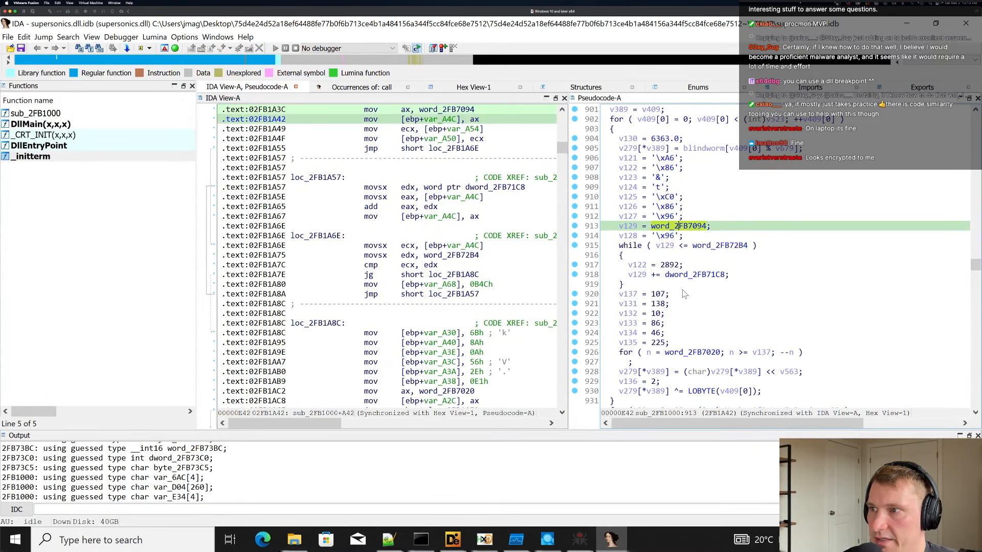
{"action": "left_click", "coordinate": [662, 248]}
{"action": "left_click", "coordinate": [637, 227]}
{"action": "double_click", "coordinate": [675, 227]}
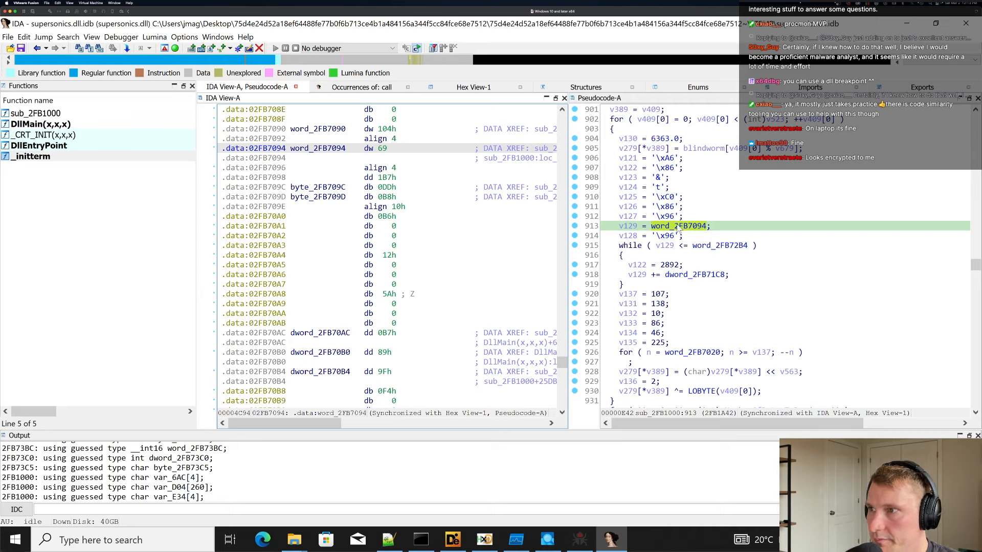
{"action": "left_click", "coordinate": [625, 227]}
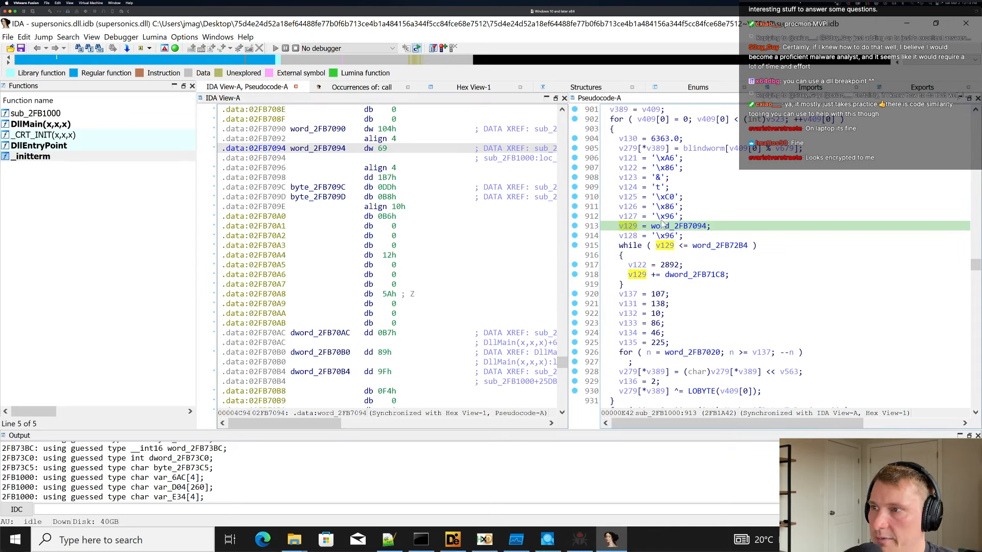
{"action": "left_click", "coordinate": [652, 226]}
Rename the variable v129 as length.
{"action": "left_click", "coordinate": [633, 228]}
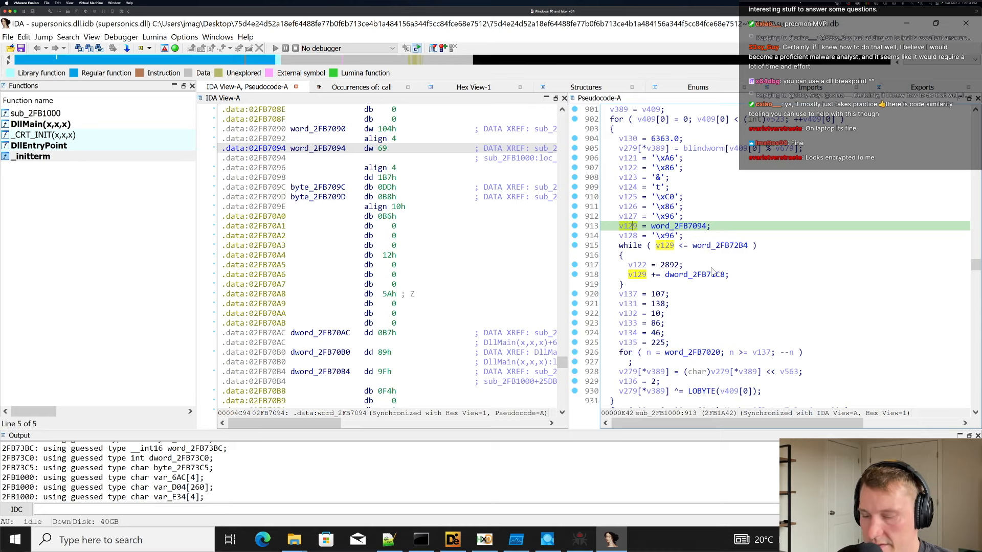
{"action": "key", "text": "n"}
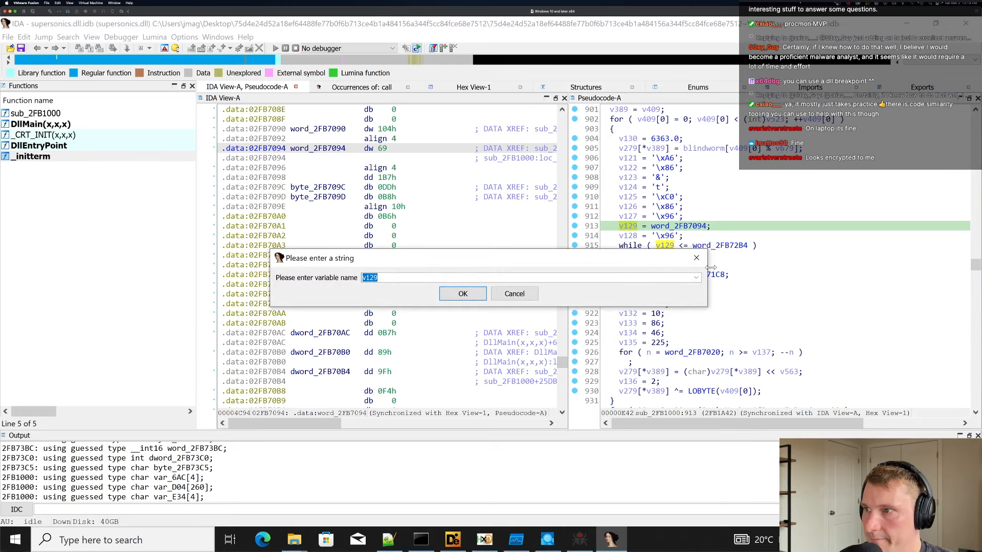
{"action": "type", "text": "lrnhyh"}
{"action": "key", "text": "Return"}
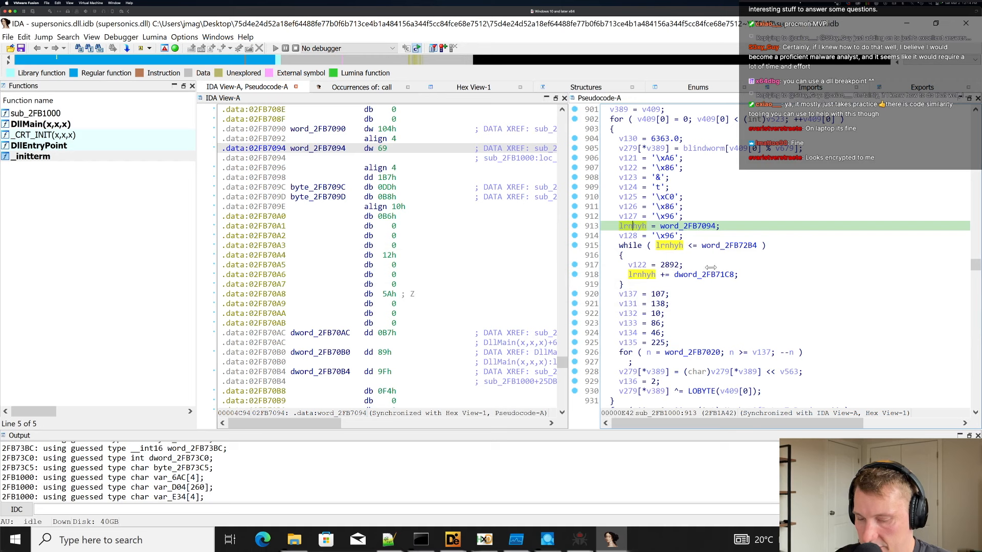
{"action": "type", "text": "nlength"}
{"action": "key", "text": "Return"}
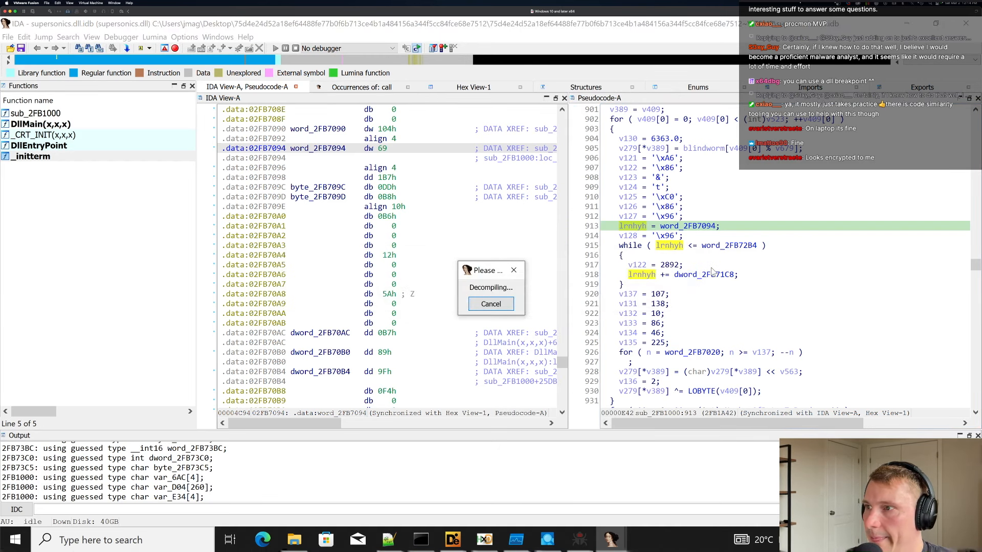
Display the increment value dword_2FB71C8 in decimal and rename the length variable as current_length.
{"action": "left_click", "coordinate": [699, 275]}
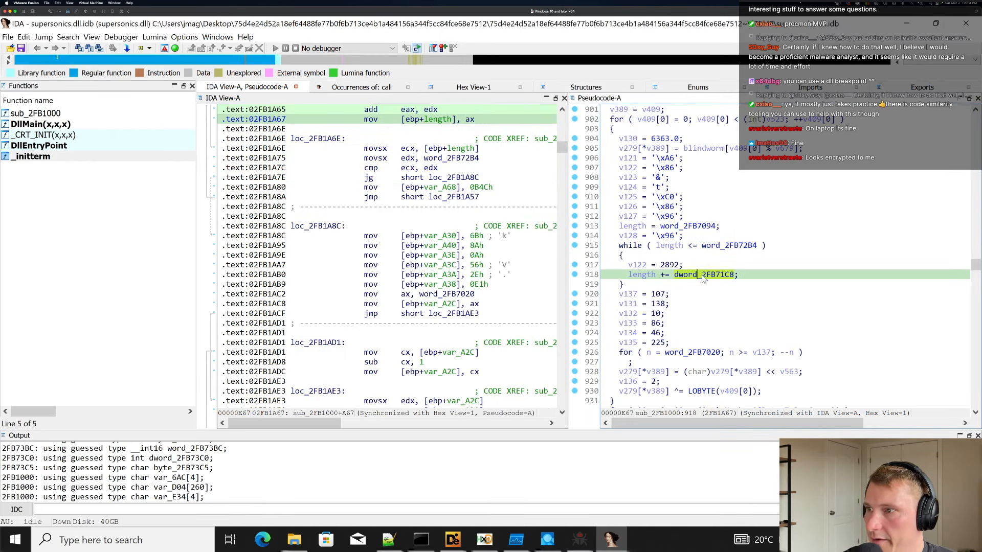
{"action": "double_click", "coordinate": [703, 275]}
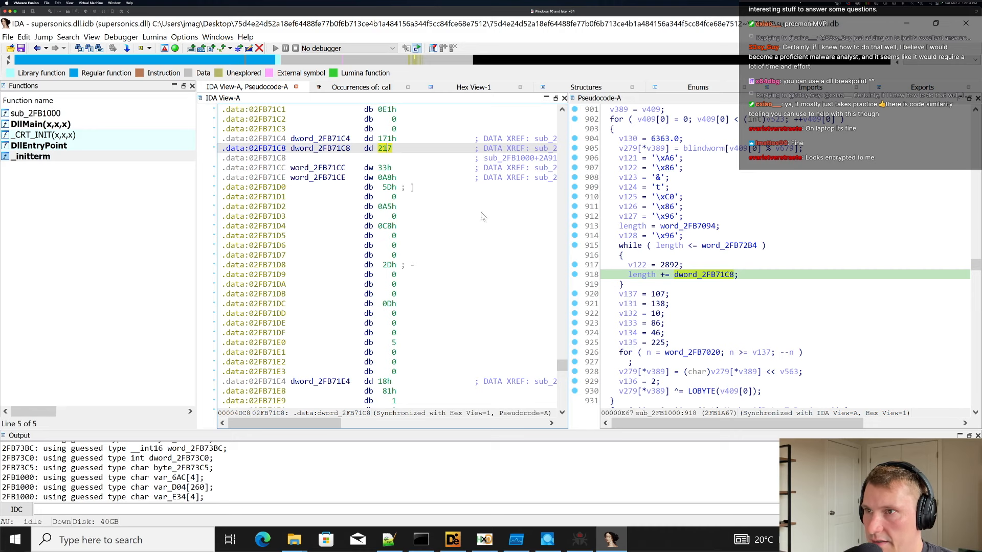
{"action": "left_click", "coordinate": [668, 245]}
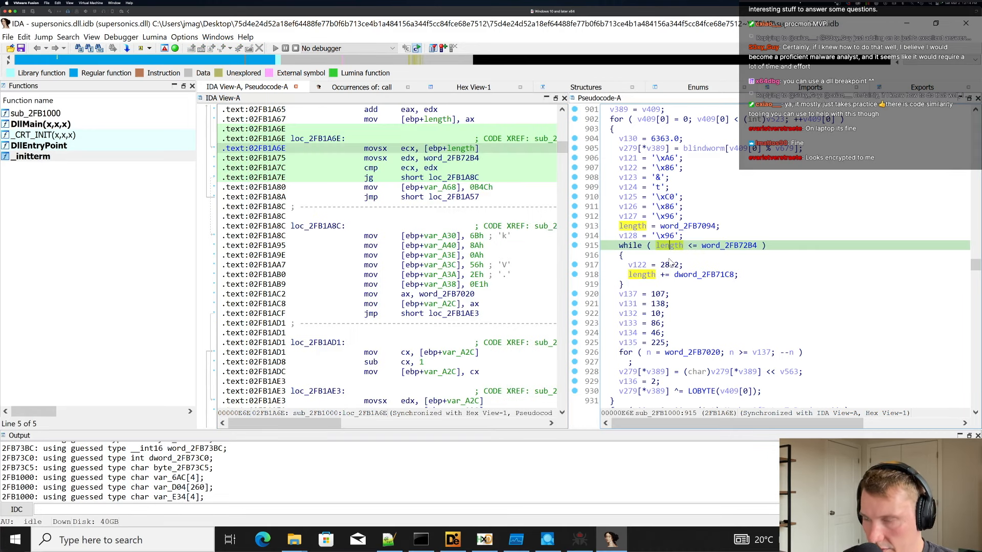
{"action": "type", "text": "ncur"}
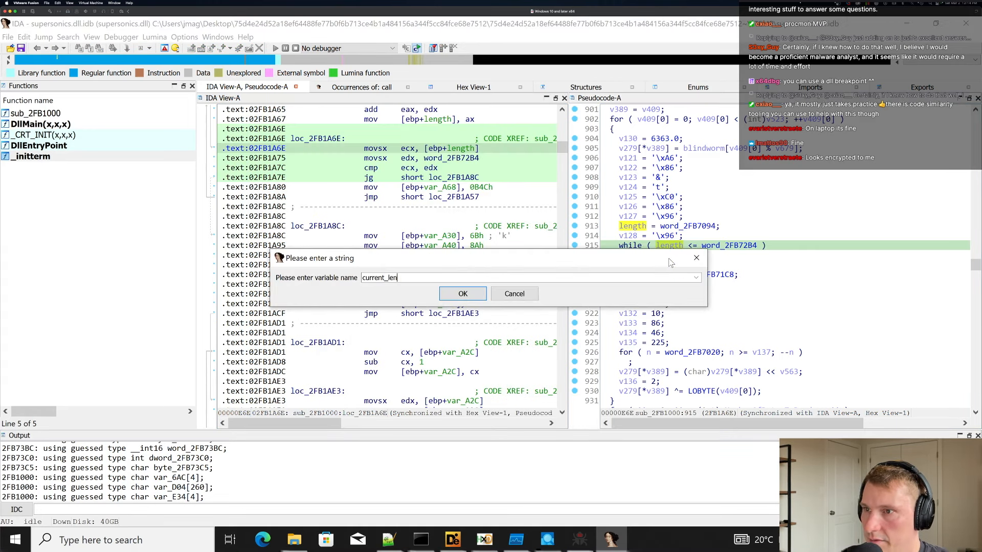
{"action": "key", "text": "Return"}
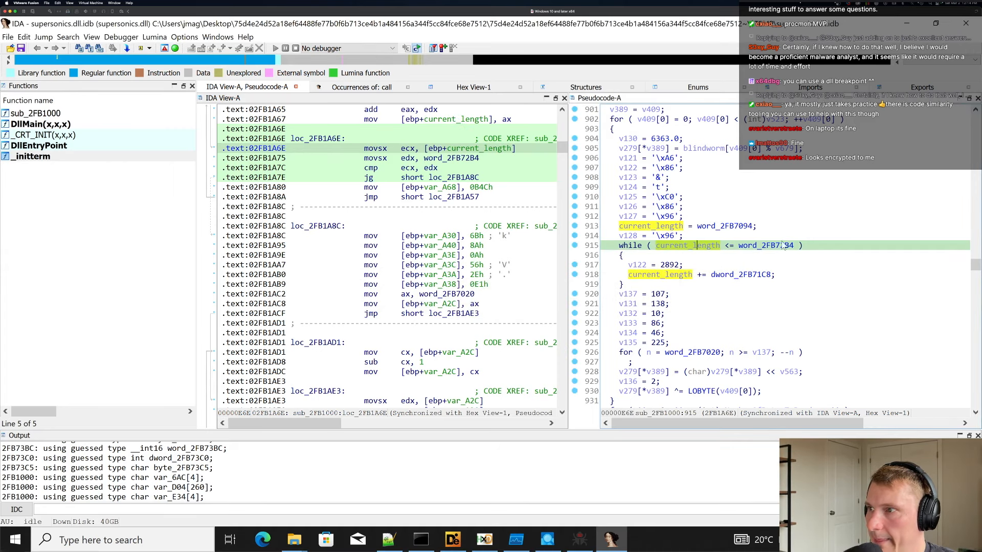
Open word_2FB72B4, the upper limit in the while loop condition, and display its value in decimal.
{"action": "double_click", "coordinate": [782, 246]}
{"action": "left_click", "coordinate": [747, 239]}
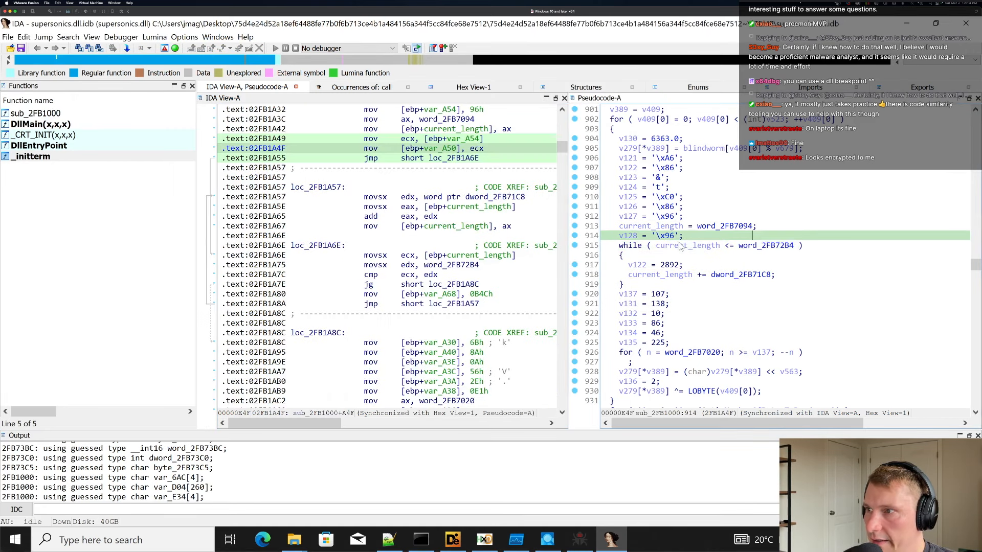
{"action": "left_click", "coordinate": [703, 246]}
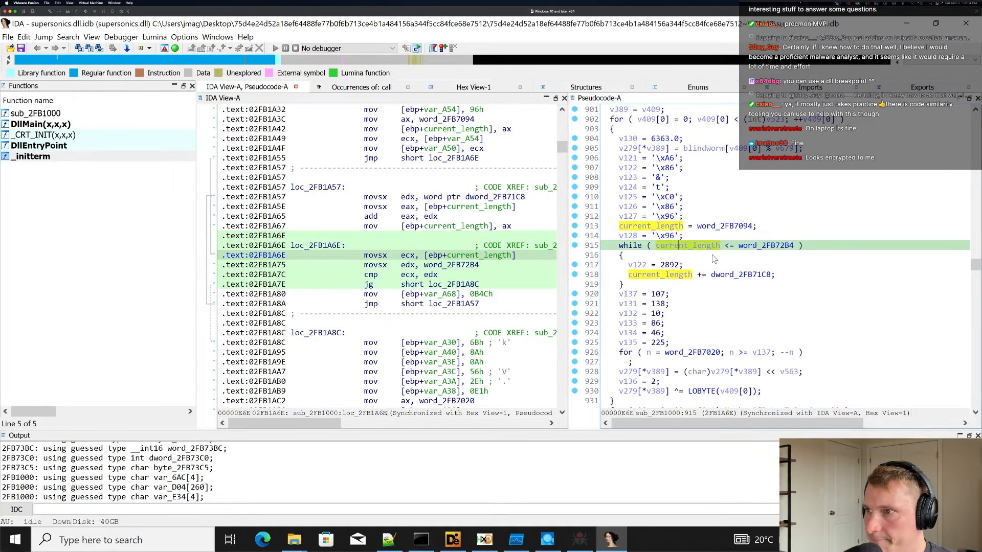
{"action": "left_click", "coordinate": [746, 249]}
{"action": "double_click", "coordinate": [740, 250]}
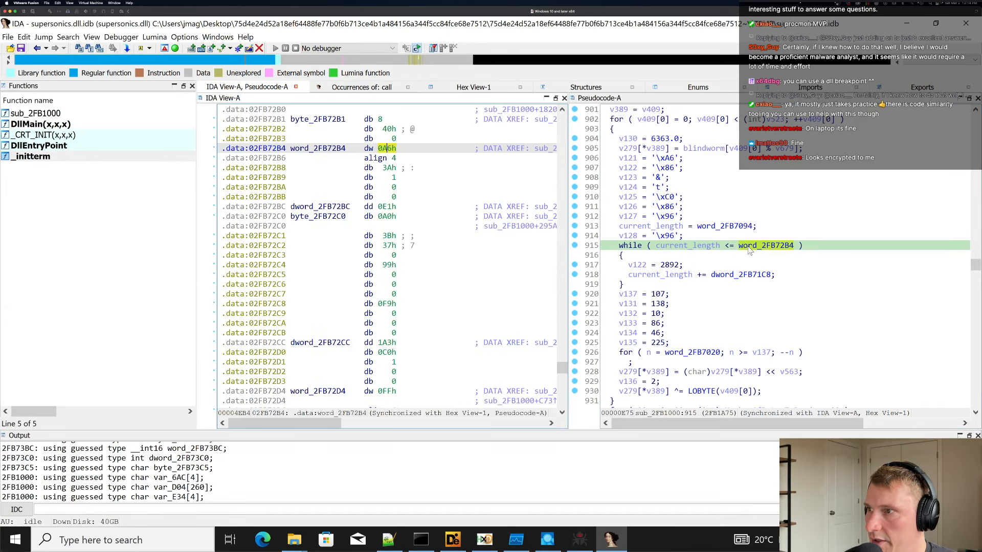
{"action": "key", "text": "h"}
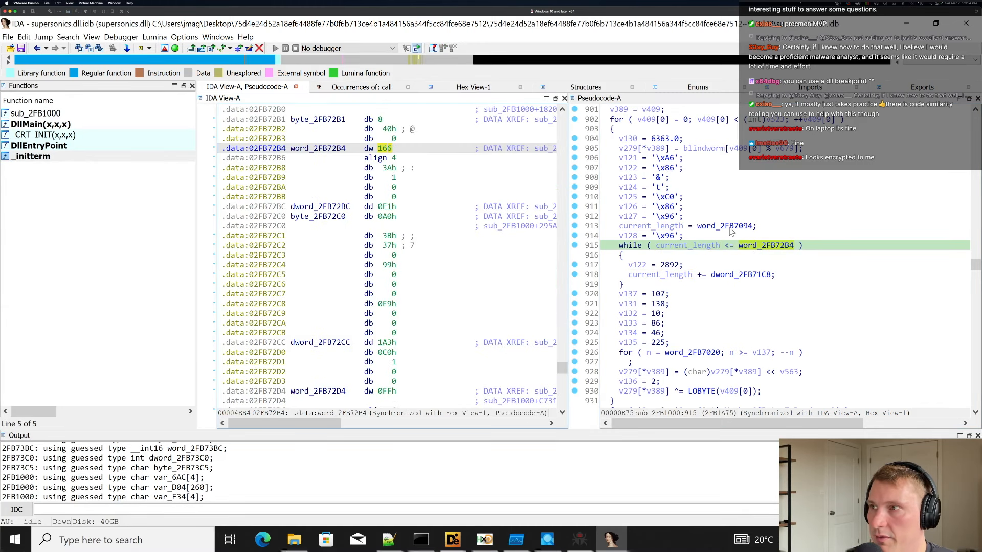
Rename word_2FB72B4 as max_length, keeping it included in the name list.
{"action": "type", "text": "nmax+"}
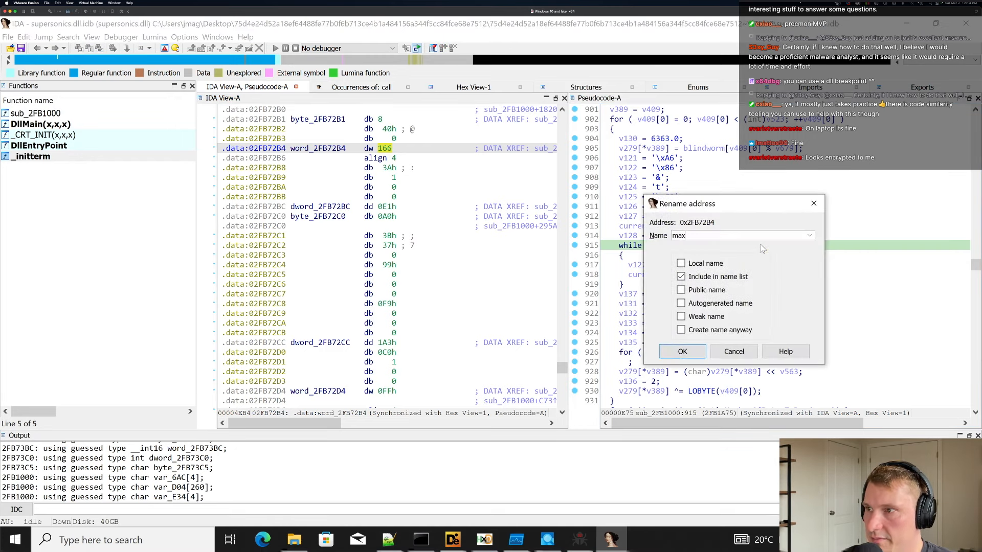
{"action": "key", "text": "BackSpace"}
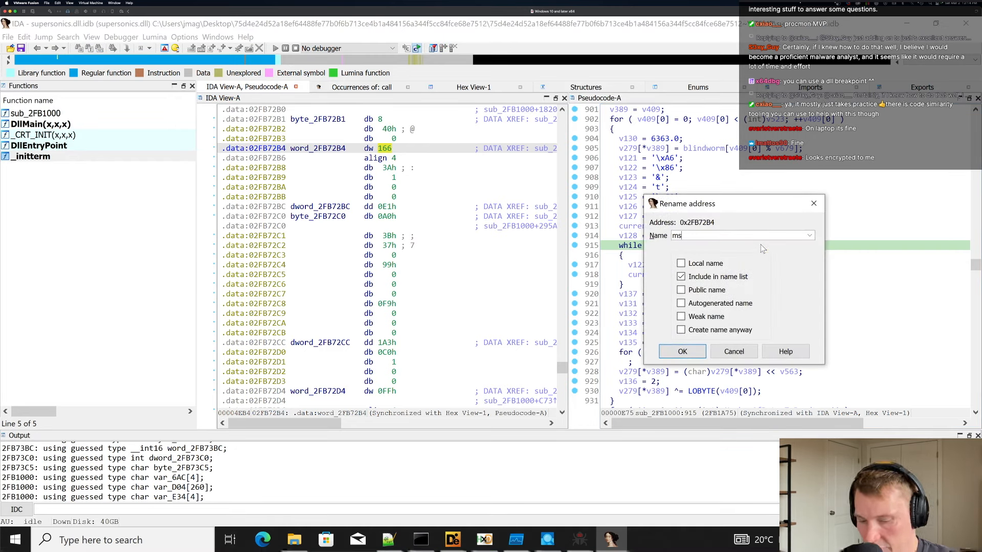
{"action": "type", "text": "_length"}
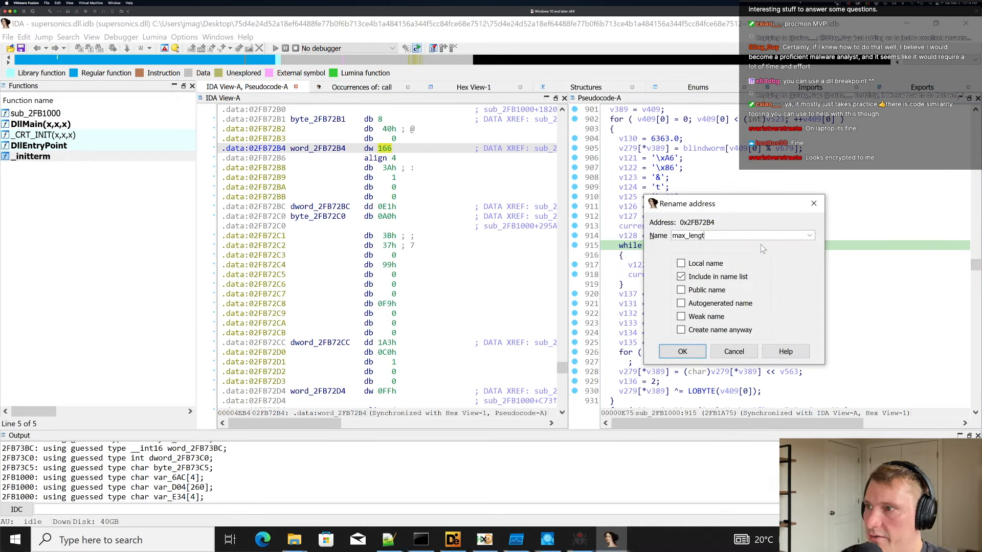
{"action": "key", "text": "Return"}
Examine the while loop comparing current_length with max_length and look up its increment dword_2FB71C8.
{"action": "left_click", "coordinate": [666, 247]}
{"action": "left_click", "coordinate": [635, 246]}
{"action": "left_click_drag", "start_coordinate": [619, 246], "coordinate": [758, 274]}
{"action": "double_click", "coordinate": [759, 275]}
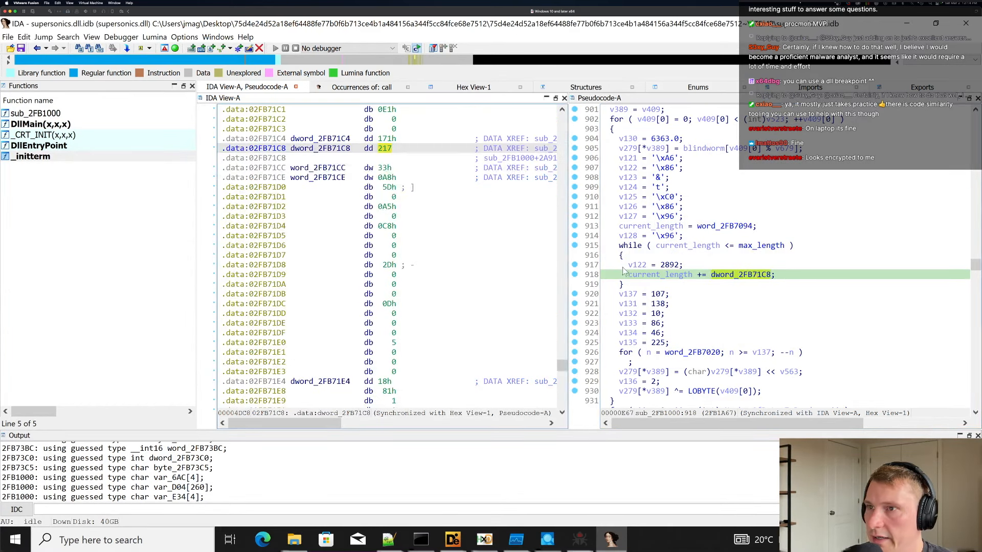
{"action": "left_click", "coordinate": [748, 246]}
{"action": "left_click", "coordinate": [730, 276]}
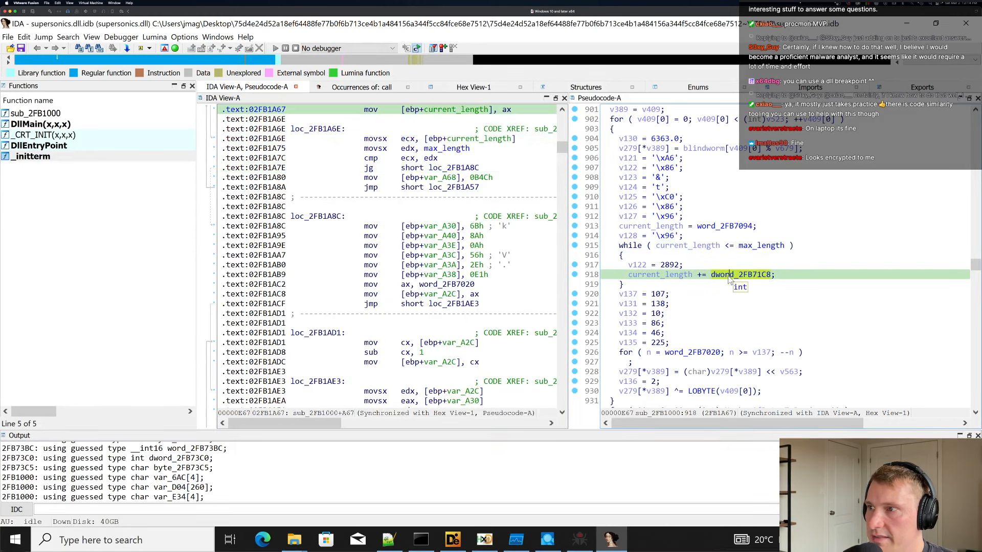
{"action": "double_click", "coordinate": [729, 276]}
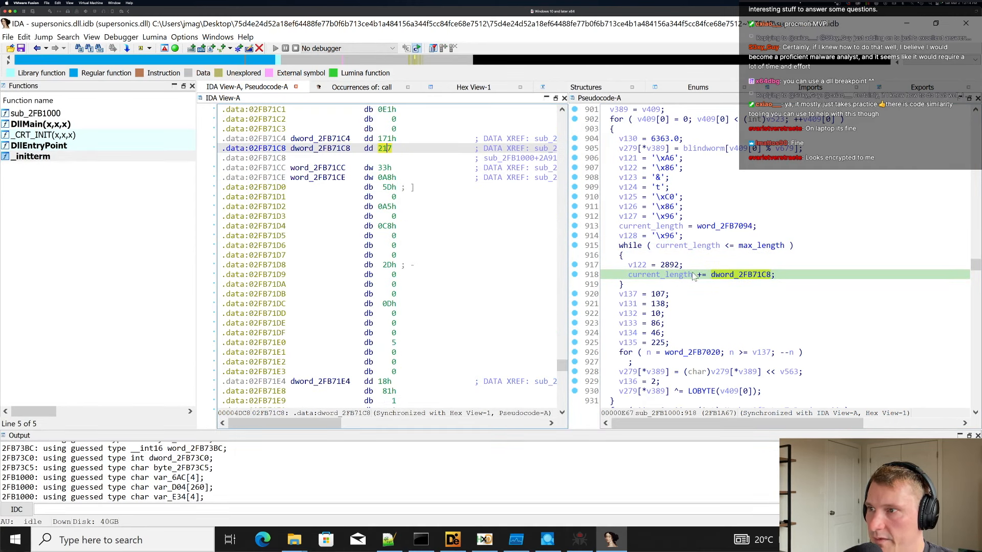
Trace v409[0] from the LOBYTE XOR on v279 back to the blindworm index at the start of the for loop.
{"action": "scroll", "coordinate": [716, 312], "scroll_direction": "down", "scroll_amount": 3}
{"action": "left_click", "coordinate": [715, 305]}
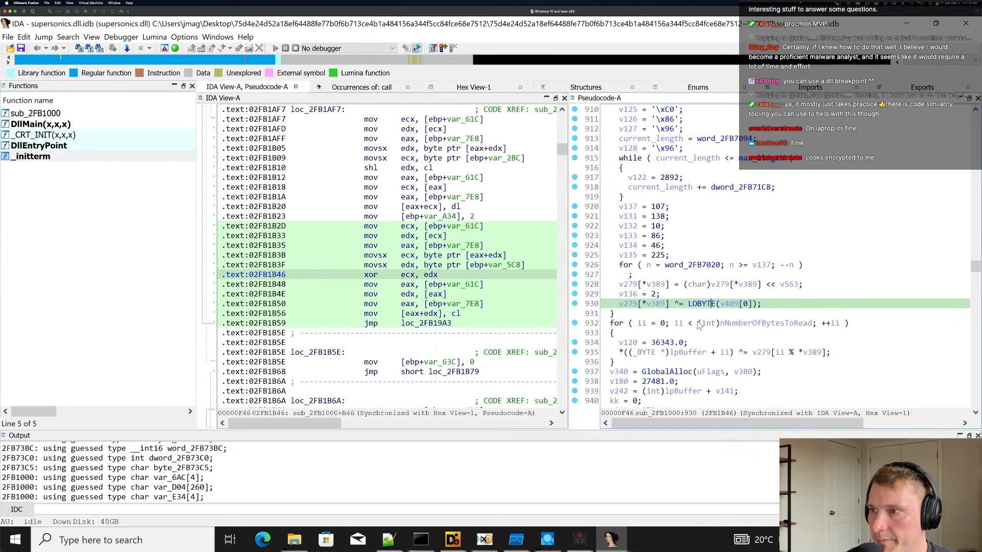
{"action": "left_click", "coordinate": [729, 304]}
{"action": "scroll", "coordinate": [716, 299], "scroll_direction": "up", "scroll_amount": 2}
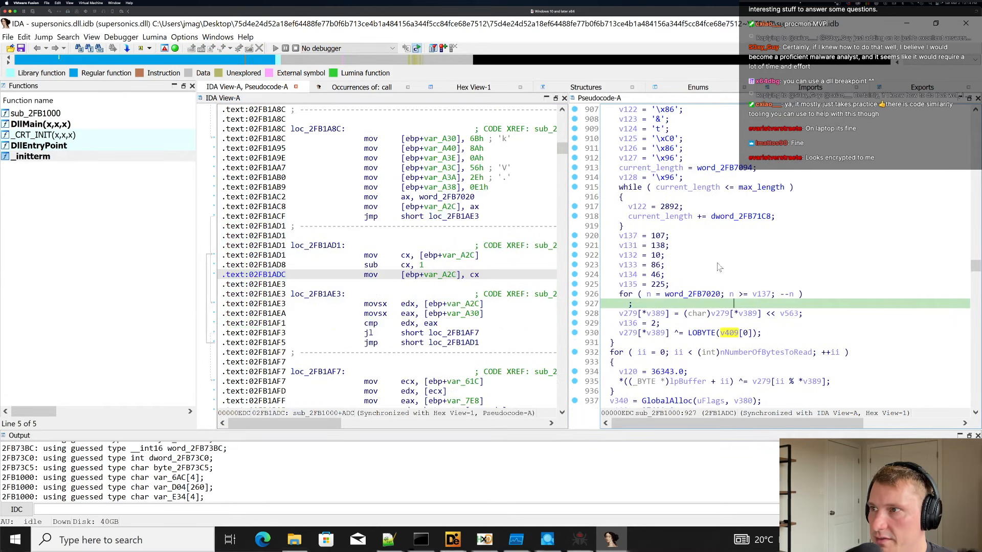
{"action": "scroll", "coordinate": [717, 276], "scroll_direction": "up", "scroll_amount": 2}
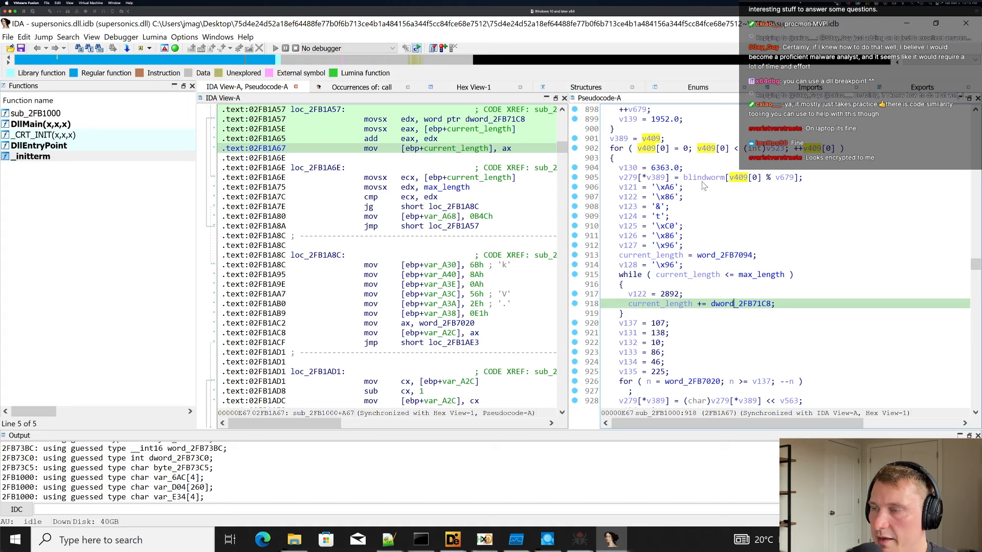
{"action": "scroll", "coordinate": [727, 261], "scroll_direction": "down", "scroll_amount": 2}
{"action": "scroll", "coordinate": [728, 261], "scroll_direction": "up", "scroll_amount": 2}
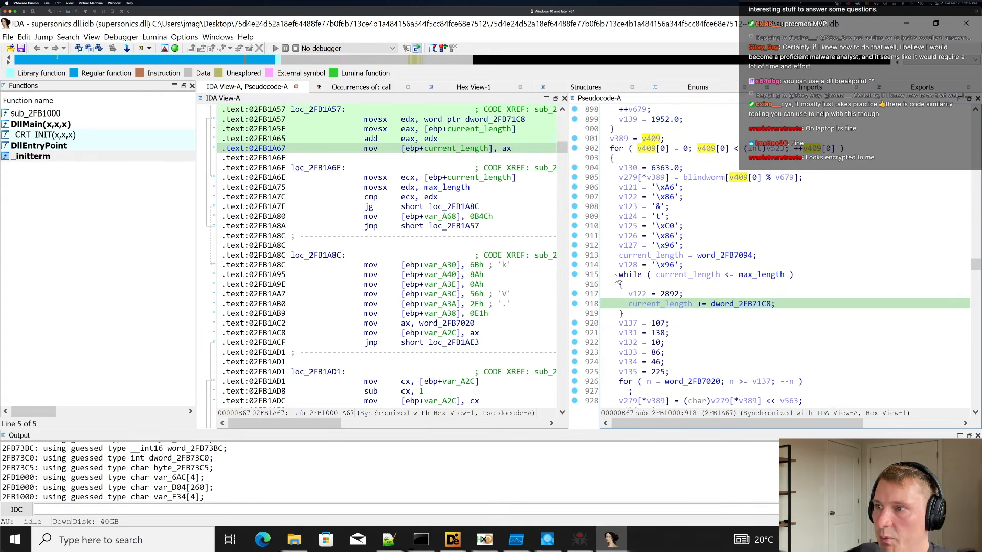
Highlight the while loop body and compare the stored values of dword_2FB71C8 and max_length.
{"action": "left_click_drag", "start_coordinate": [617, 278], "coordinate": [792, 313]}
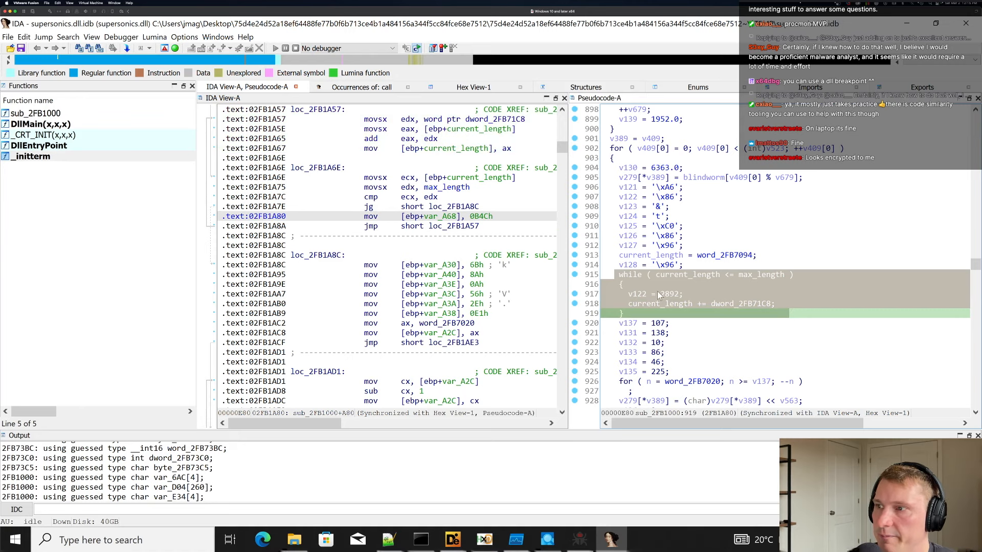
{"action": "left_click_drag", "start_coordinate": [623, 274], "coordinate": [771, 314]}
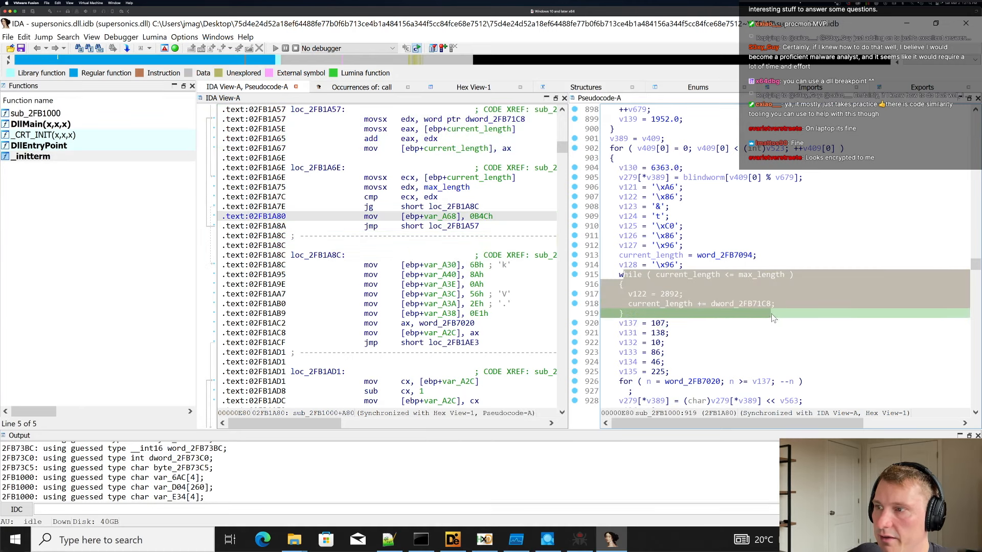
{"action": "double_click", "coordinate": [744, 304]}
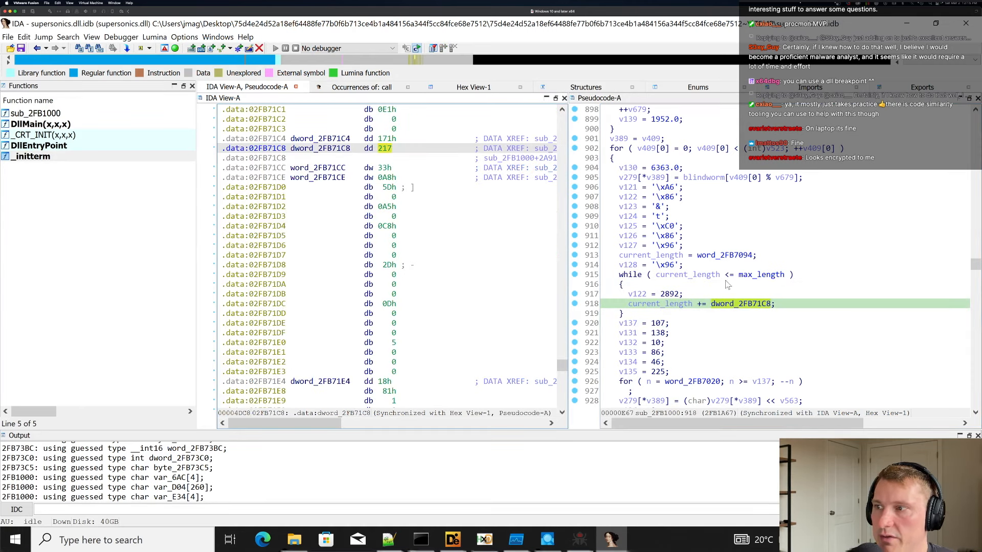
{"action": "double_click", "coordinate": [762, 275]}
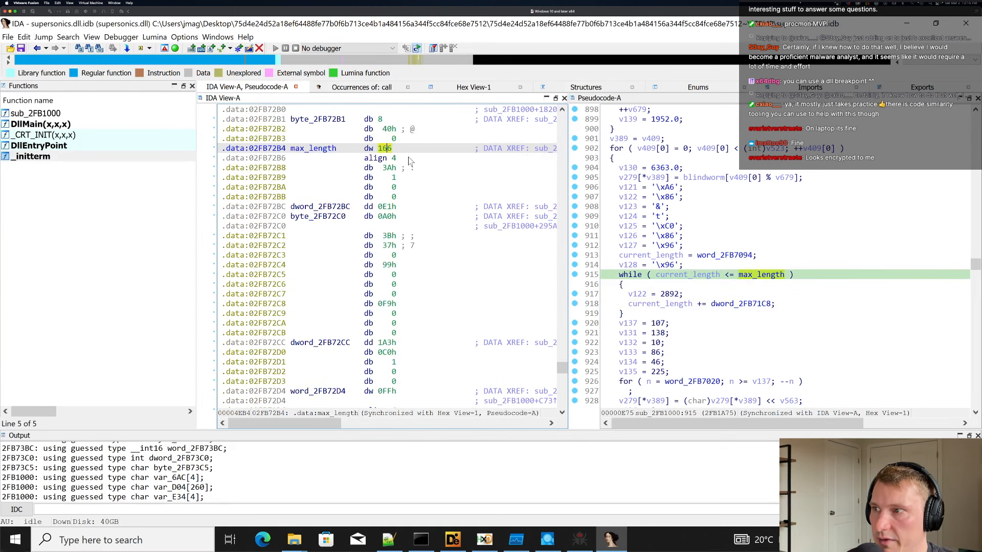
{"action": "double_click", "coordinate": [735, 305]}
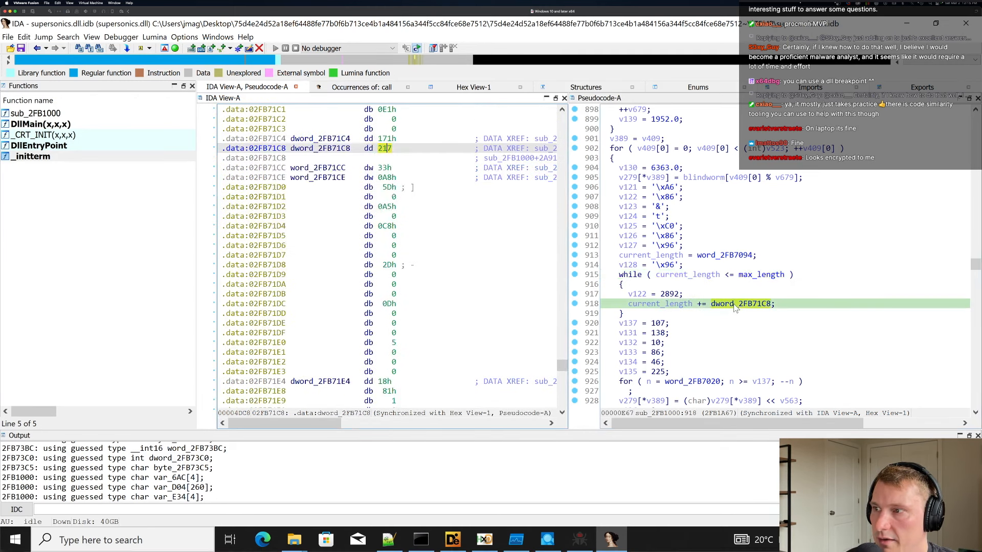
Examine the current_length while loop body and where v122 is assigned, reading on to the v279 shift by v563.
{"action": "left_click_drag", "start_coordinate": [606, 276], "coordinate": [753, 316]}
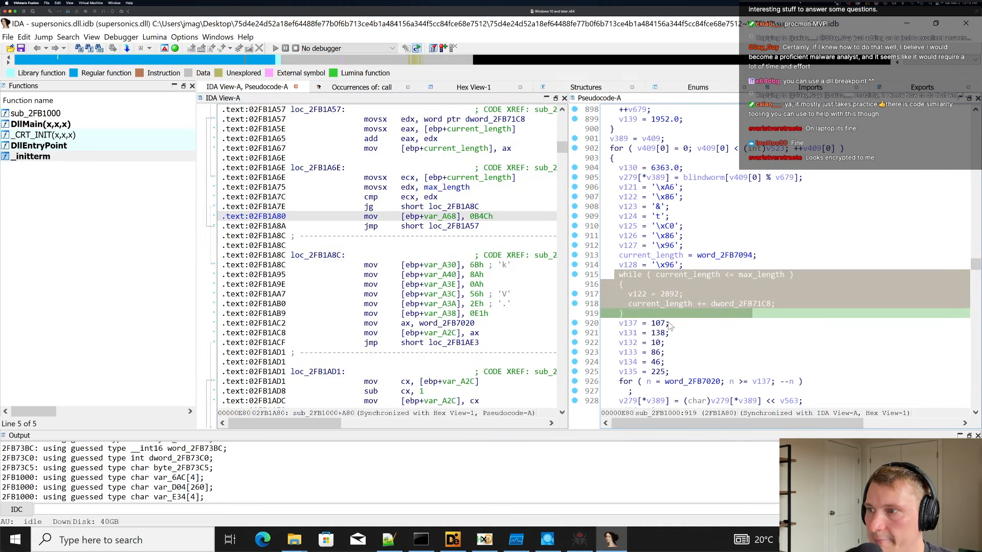
{"action": "left_click", "coordinate": [707, 333]}
{"action": "left_click", "coordinate": [636, 294]}
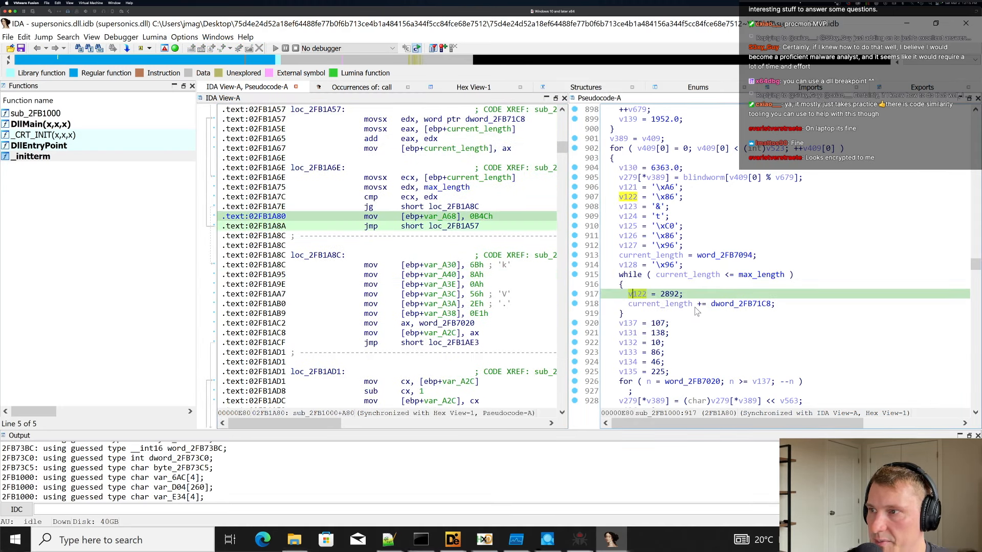
{"action": "scroll", "coordinate": [700, 329], "scroll_direction": "down", "scroll_amount": 2}
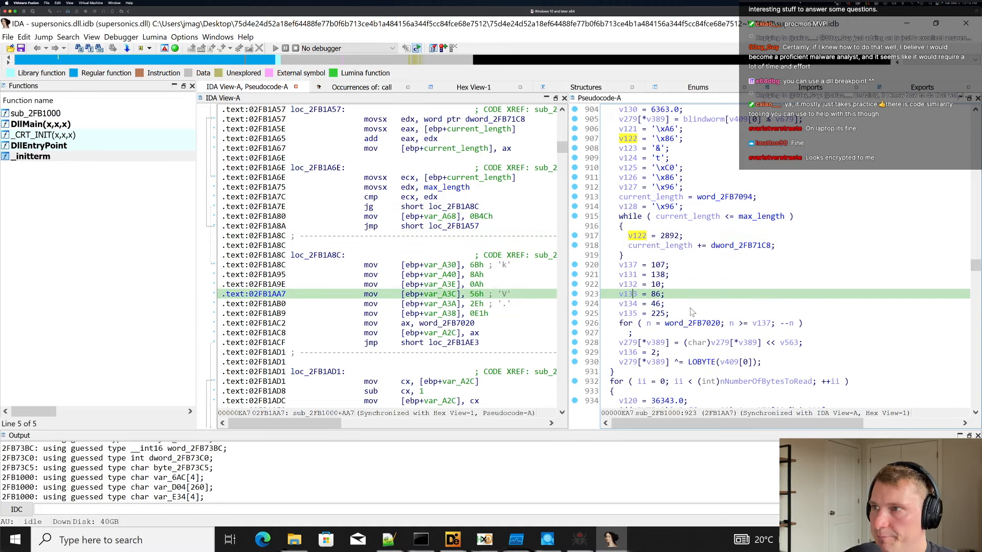
{"action": "scroll", "coordinate": [692, 313], "scroll_direction": "up", "scroll_amount": 4}
{"action": "scroll", "coordinate": [692, 315], "scroll_direction": "down", "scroll_amount": 4}
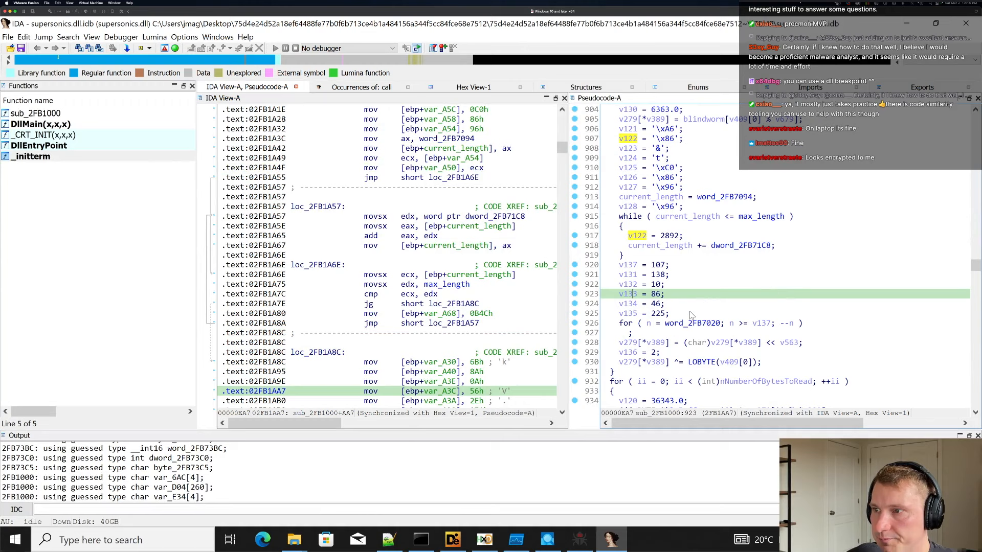
{"action": "scroll", "coordinate": [691, 314], "scroll_direction": "down", "scroll_amount": 2}
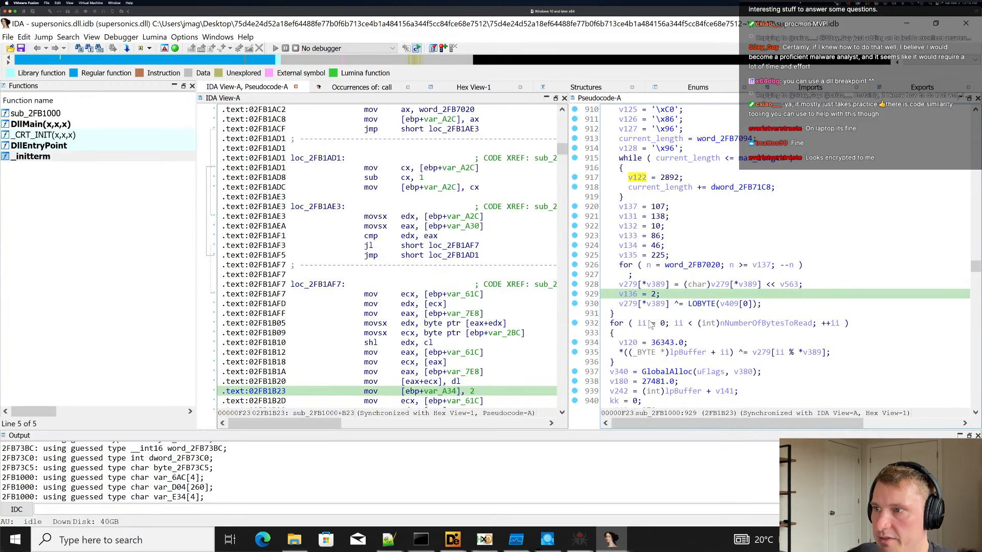
Examine the statement XORing v279[*v389] with LOBYTE(v409[0]) and highlight where v409, v389 and v279 are used.
{"action": "left_click", "coordinate": [729, 305]}
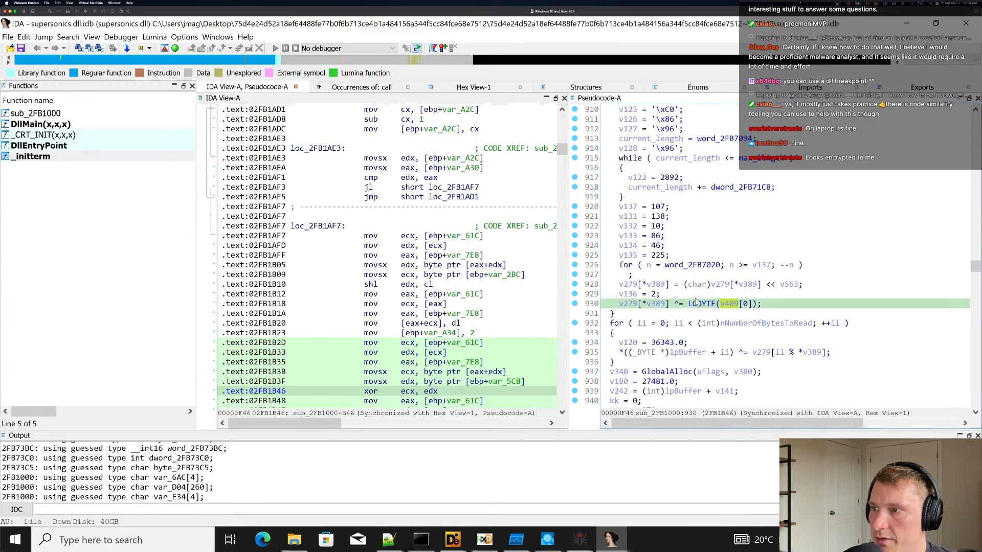
{"action": "left_click", "coordinate": [657, 304]}
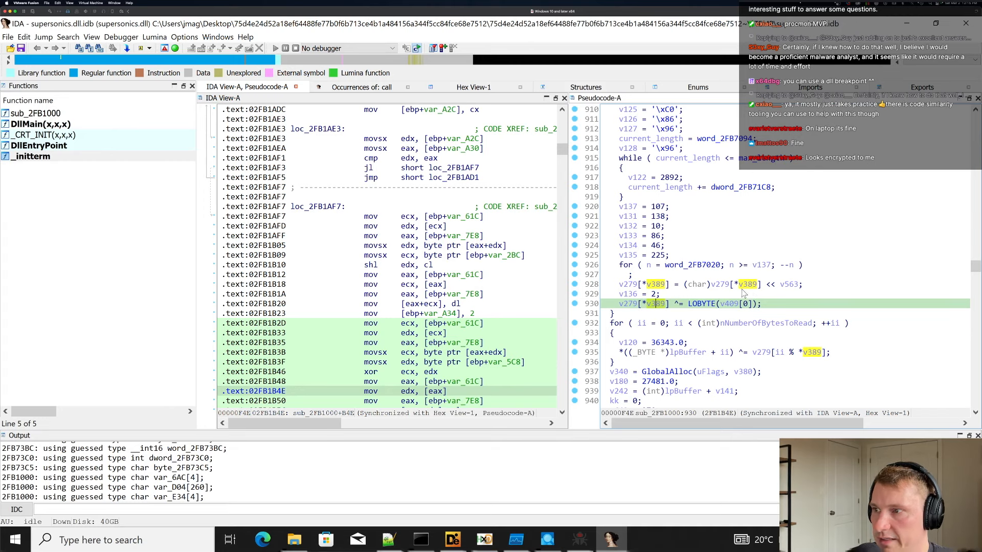
{"action": "scroll", "coordinate": [695, 305], "scroll_direction": "up", "scroll_amount": 1}
{"action": "left_click", "coordinate": [696, 304]}
{"action": "left_click", "coordinate": [674, 331]}
{"action": "left_click_drag", "start_coordinate": [621, 332], "coordinate": [756, 333]}
{"action": "left_click", "coordinate": [759, 333]}
{"action": "left_click", "coordinate": [634, 333]}
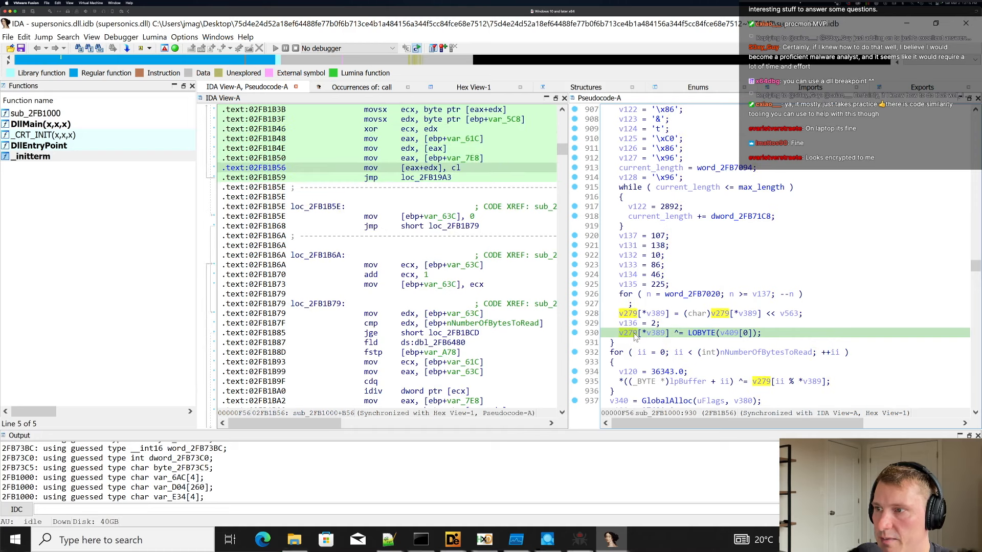
Compare the lpBuffer XOR with v279 in the nNumberOfBytesToRead loop against the preceding loop that computes v279.
{"action": "scroll", "coordinate": [780, 302], "scroll_direction": "down", "scroll_amount": 1}
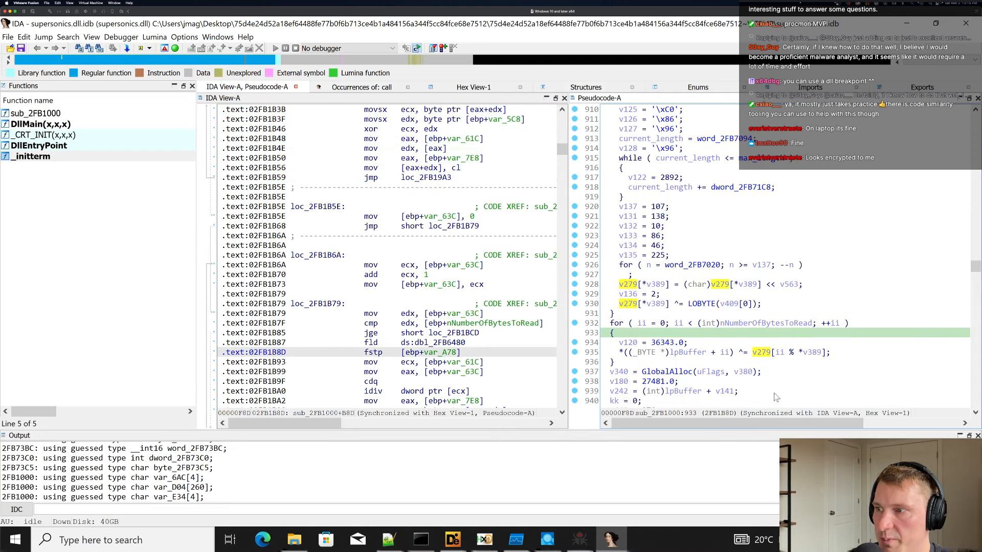
{"action": "left_click", "coordinate": [758, 354]}
{"action": "left_click_drag", "start_coordinate": [655, 352], "coordinate": [816, 349]}
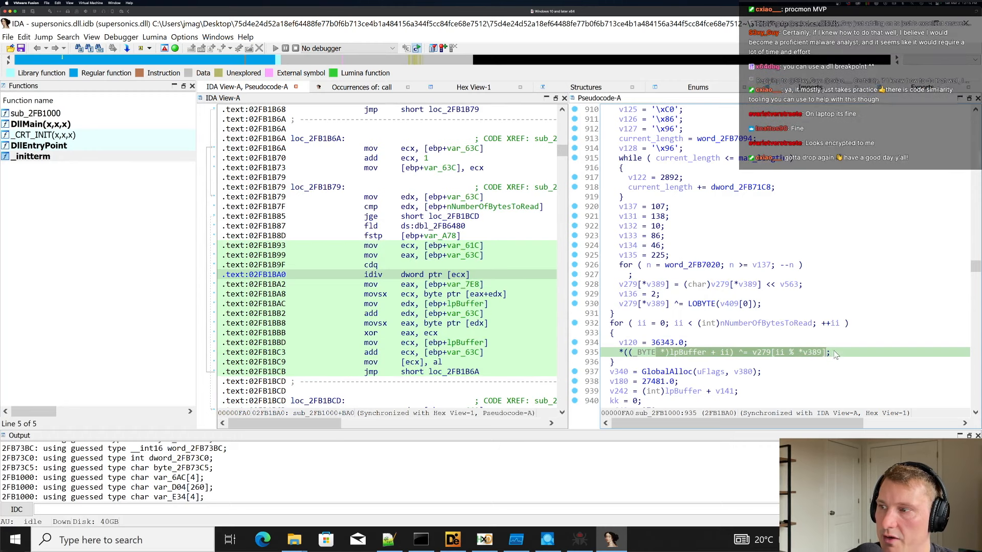
{"action": "left_click", "coordinate": [694, 304]}
{"action": "left_click_drag", "start_coordinate": [781, 303], "coordinate": [621, 226]}
{"action": "left_click", "coordinate": [774, 300]}
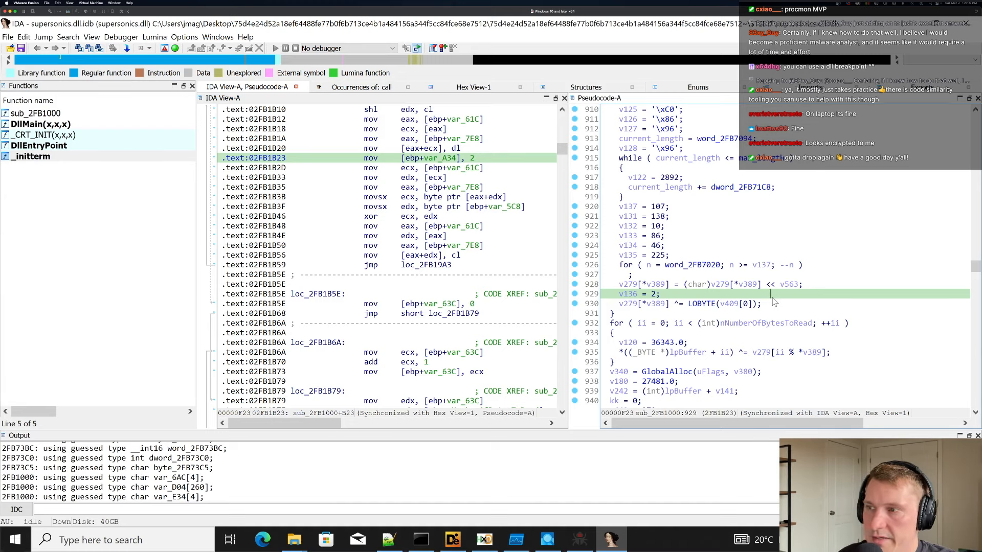
{"action": "left_click", "coordinate": [731, 304]}
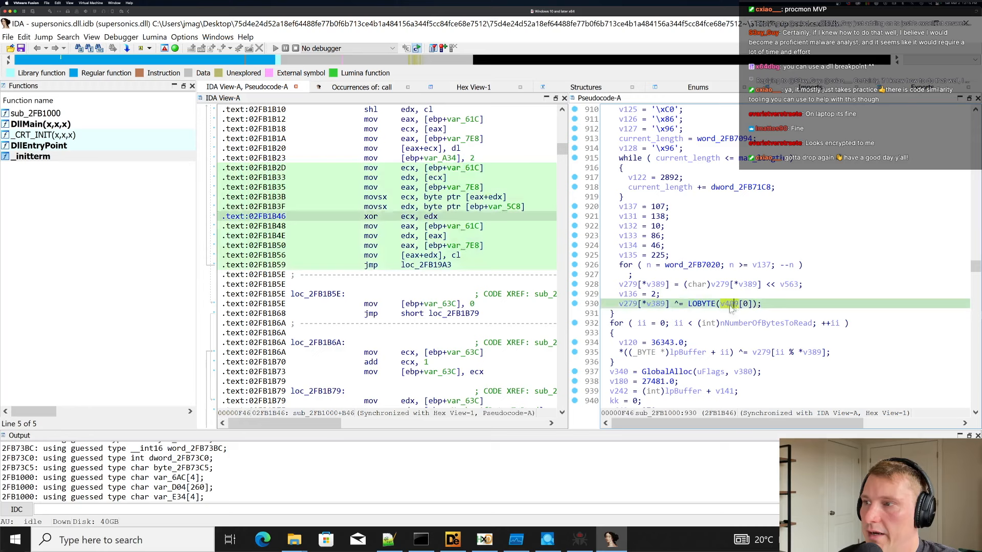
{"action": "left_click_drag", "start_coordinate": [730, 311], "coordinate": [660, 206]}
{"action": "left_click", "coordinate": [737, 267]}
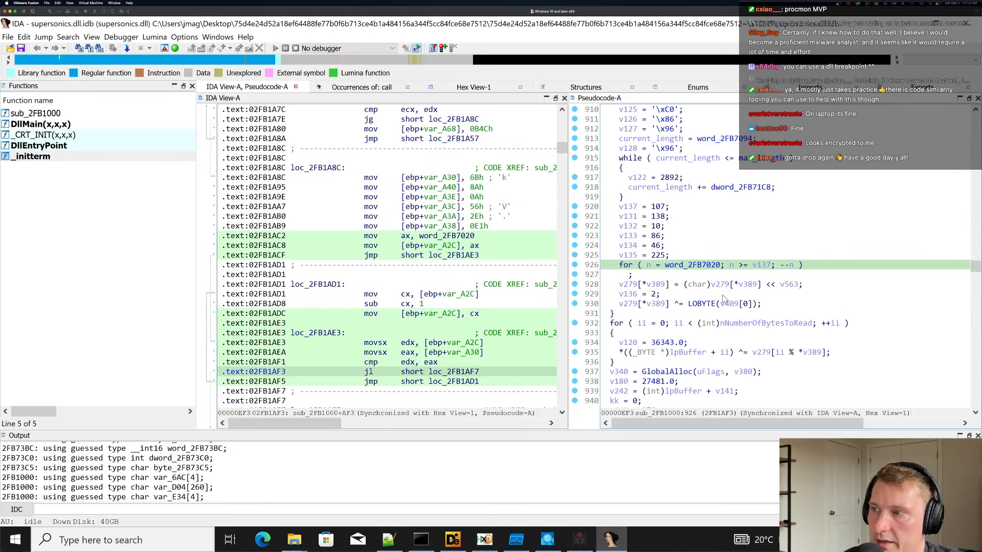
{"action": "left_click", "coordinate": [723, 284]}
Inspect the v120 and lpBuffer statements in the byte-decoding loop, plus the v180 and v242 assignments after it.
{"action": "scroll", "coordinate": [789, 304], "scroll_direction": "down", "scroll_amount": 2}
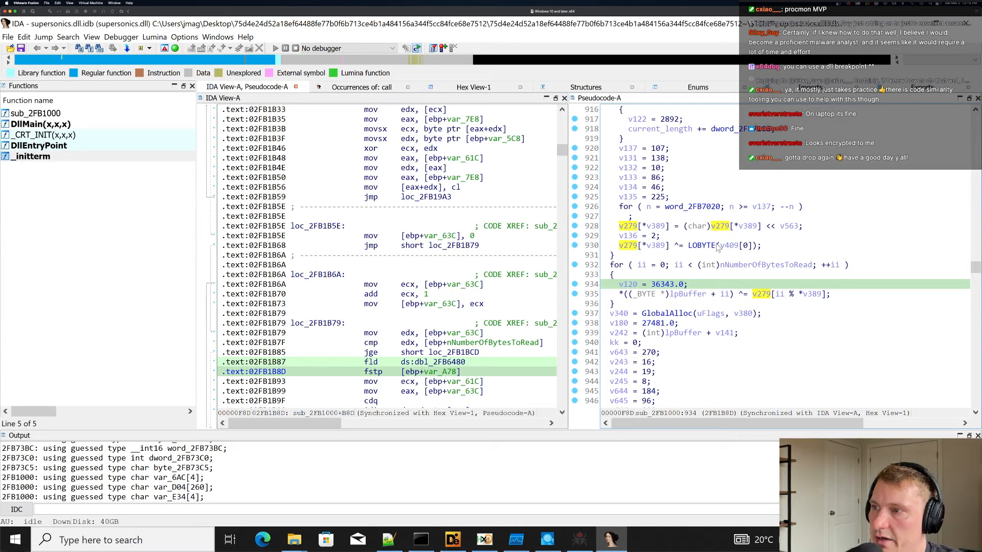
{"action": "left_click", "coordinate": [739, 246]}
{"action": "left_click", "coordinate": [663, 285]}
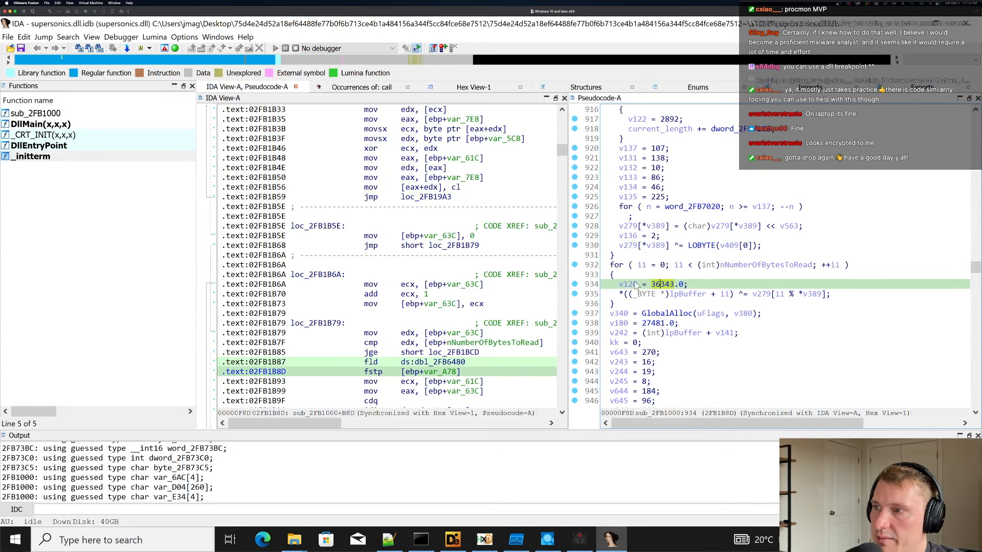
{"action": "left_click", "coordinate": [694, 297]}
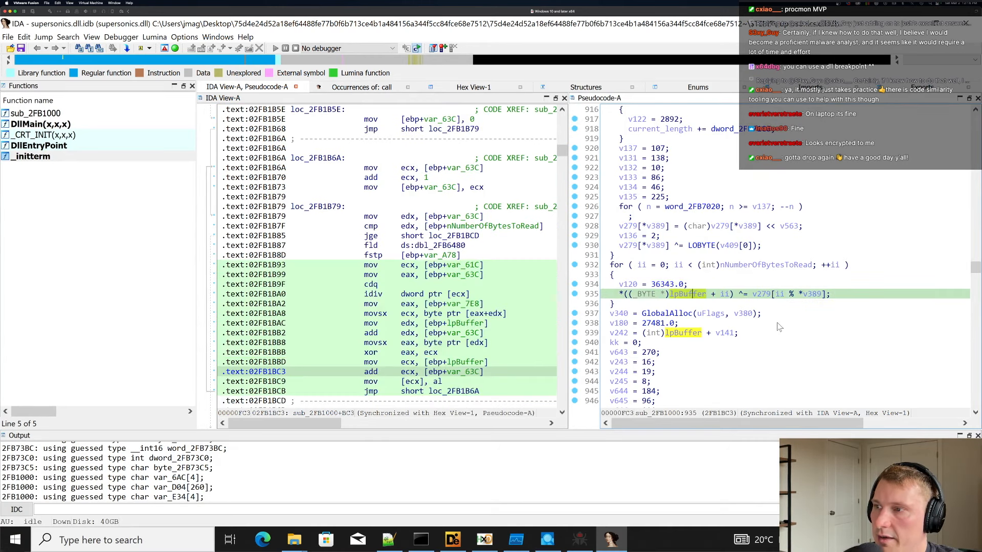
{"action": "left_click", "coordinate": [621, 324]}
{"action": "left_click", "coordinate": [614, 334]}
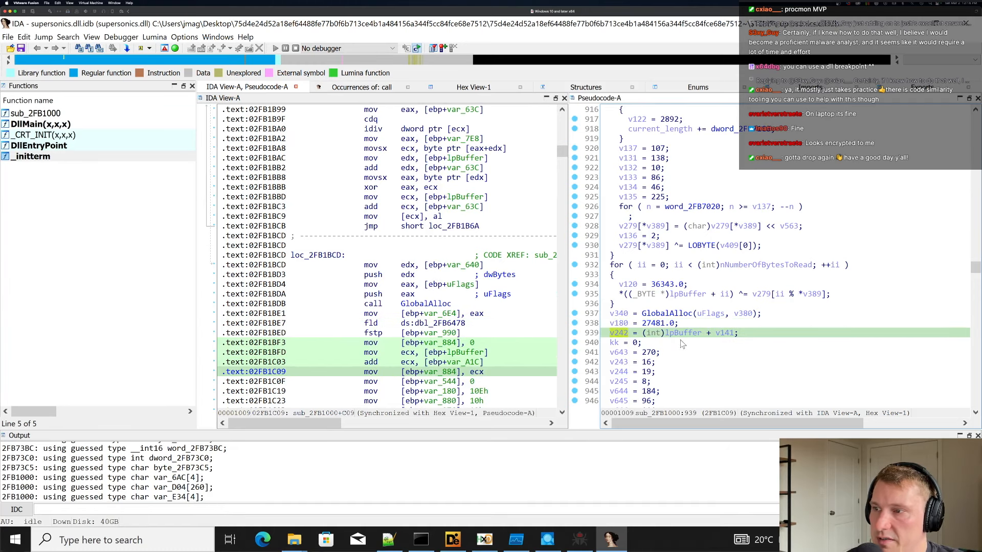
Read through the second lpBuffer XOR loop, checking the v148 and v115 sentence strings and dword_2FB70B4.
{"action": "scroll", "coordinate": [683, 344], "scroll_direction": "down", "scroll_amount": 5}
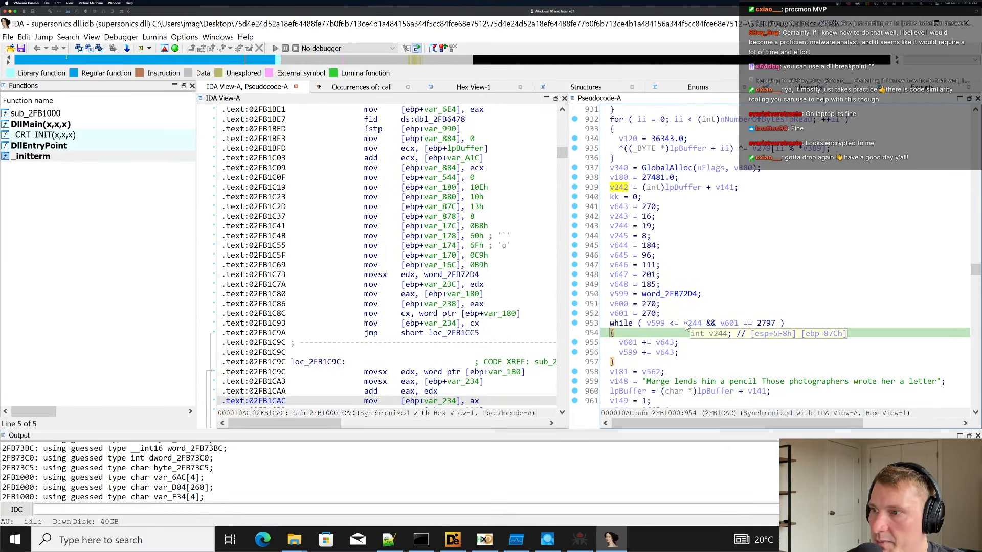
{"action": "scroll", "coordinate": [693, 333], "scroll_direction": "down", "scroll_amount": 2}
{"action": "left_click", "coordinate": [625, 325]}
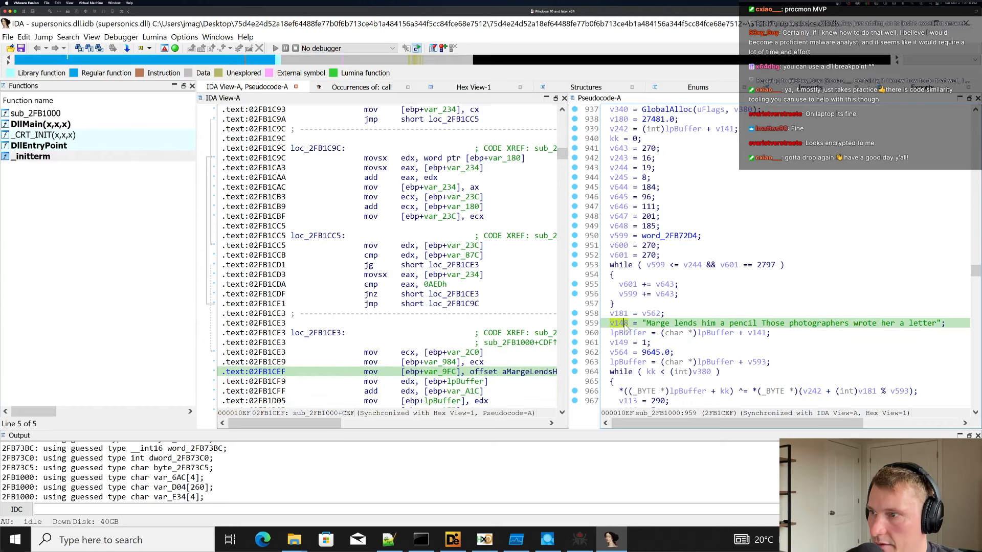
{"action": "scroll", "coordinate": [722, 348], "scroll_direction": "down", "scroll_amount": 7}
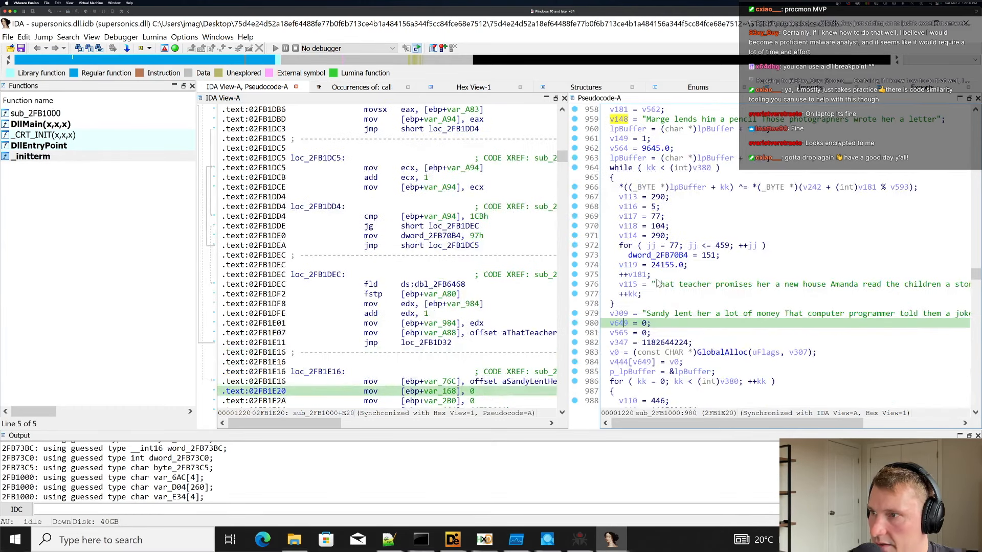
{"action": "left_click", "coordinate": [631, 285]}
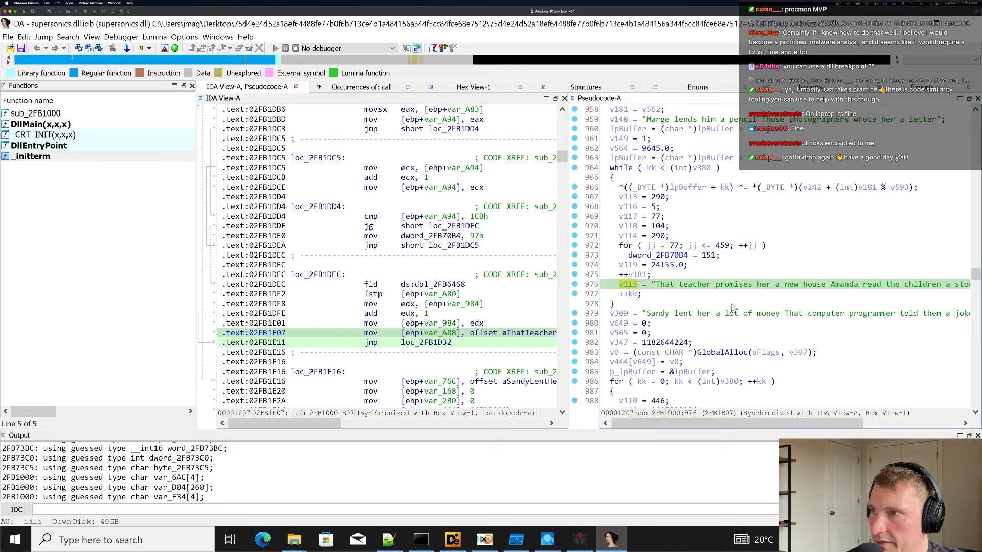
{"action": "scroll", "coordinate": [726, 290], "scroll_direction": "up", "scroll_amount": 1}
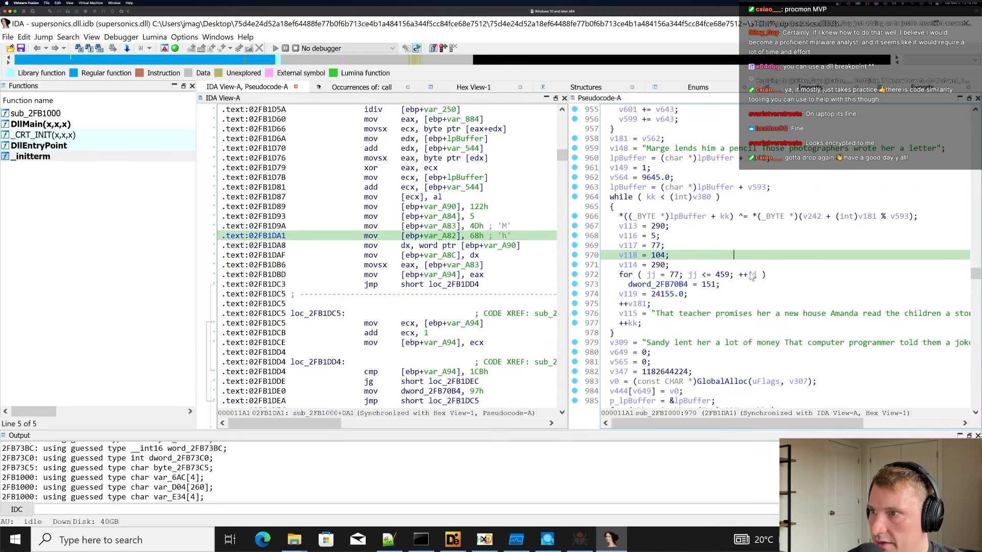
{"action": "left_click", "coordinate": [670, 285]}
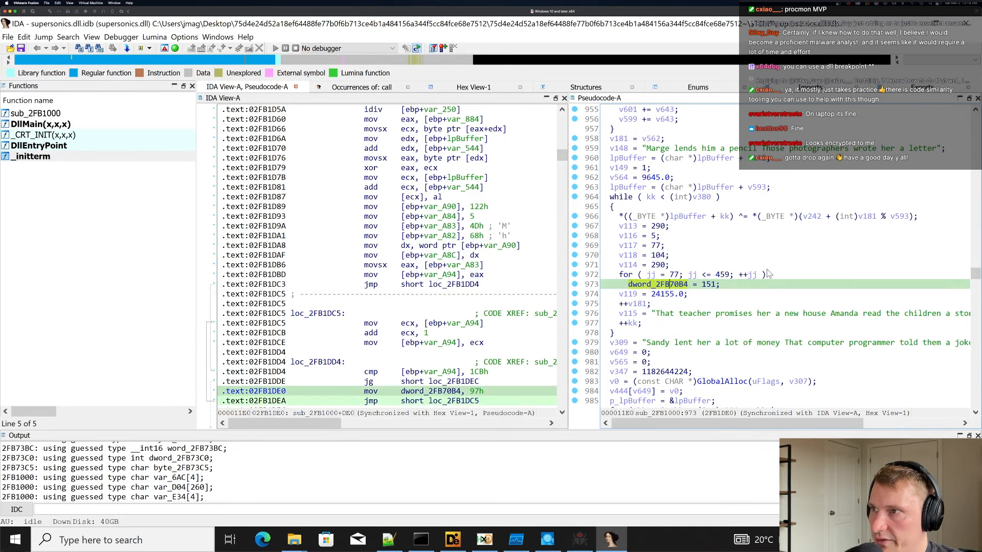
{"action": "scroll", "coordinate": [767, 275], "scroll_direction": "down", "scroll_amount": 3}
{"action": "scroll", "coordinate": [767, 275], "scroll_direction": "down", "scroll_amount": 6}
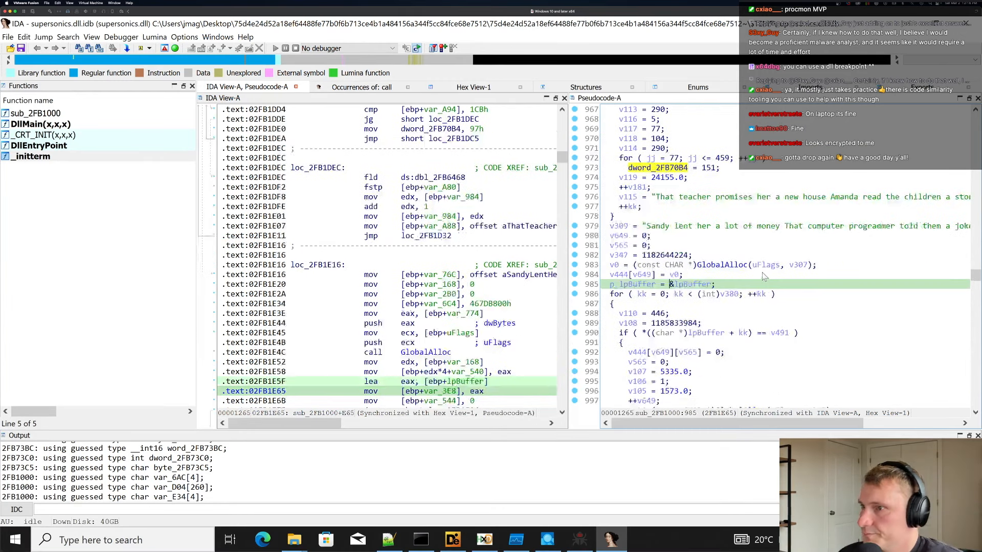
Trace the GlobalAlloc calls down to the first GetProcAddress call and look up its global hModule argument.
{"action": "left_click", "coordinate": [741, 266]}
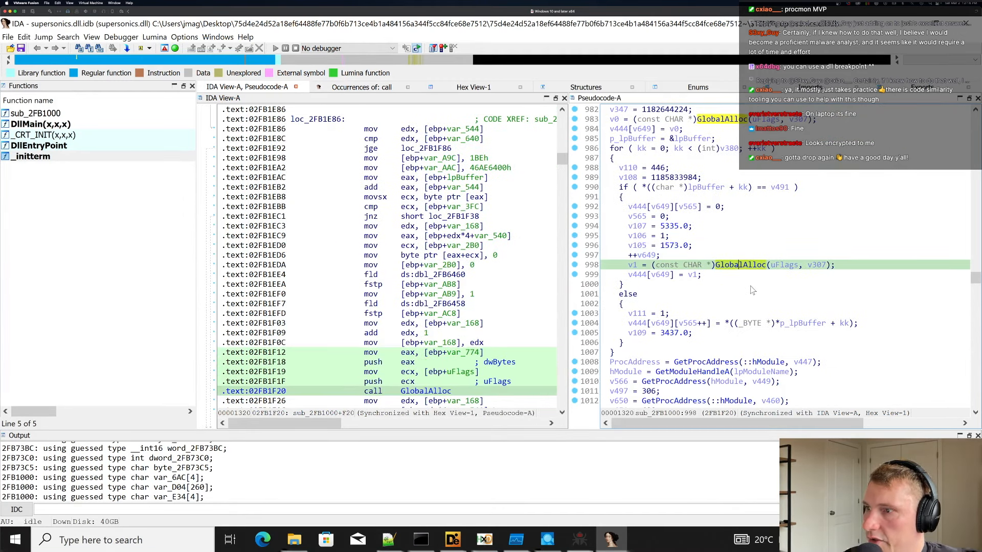
{"action": "scroll", "coordinate": [730, 327], "scroll_direction": "down", "scroll_amount": 3}
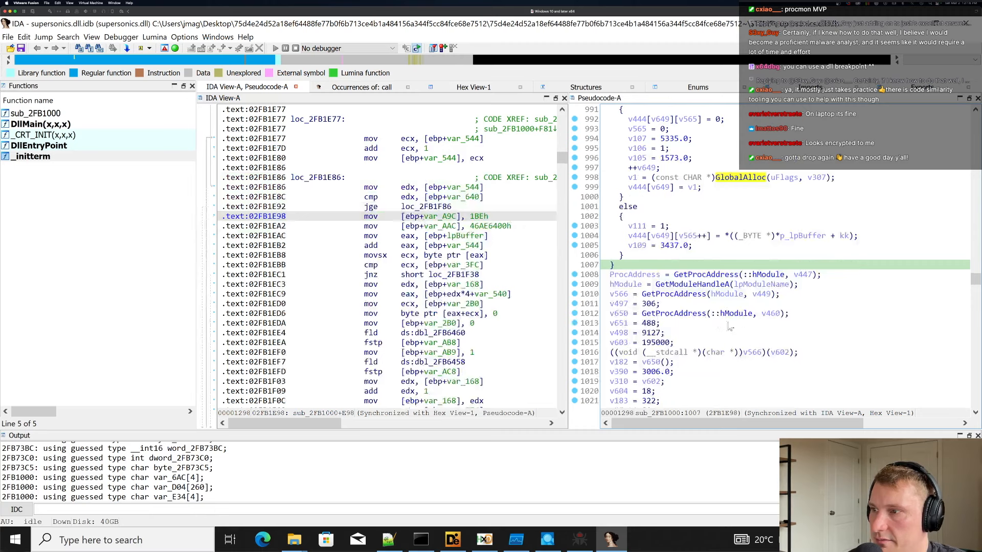
{"action": "left_click", "coordinate": [720, 276]}
{"action": "left_click", "coordinate": [767, 275]}
{"action": "double_click", "coordinate": [768, 275]}
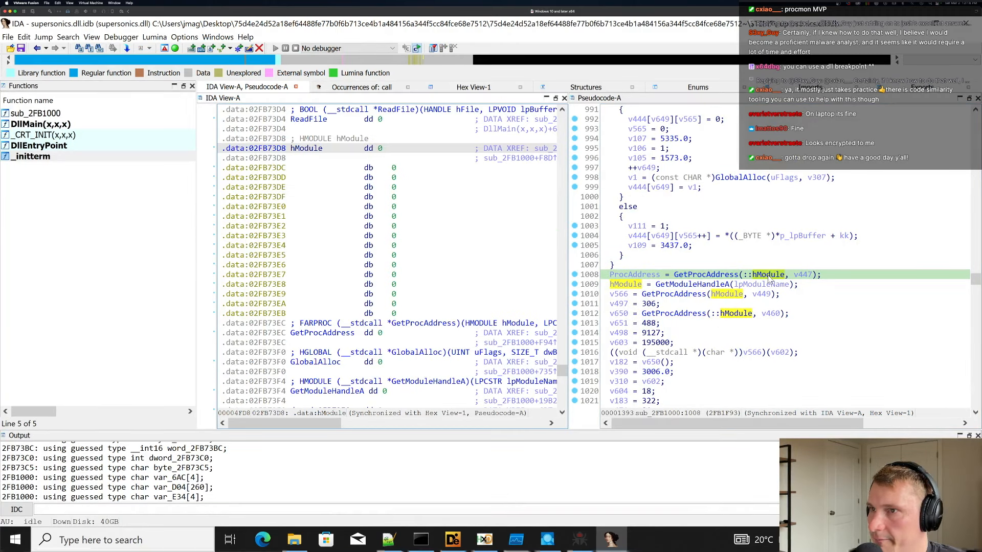
{"action": "double_click", "coordinate": [768, 275]}
{"action": "left_click", "coordinate": [705, 275]}
{"action": "left_click", "coordinate": [774, 275]}
{"action": "left_click", "coordinate": [715, 275]}
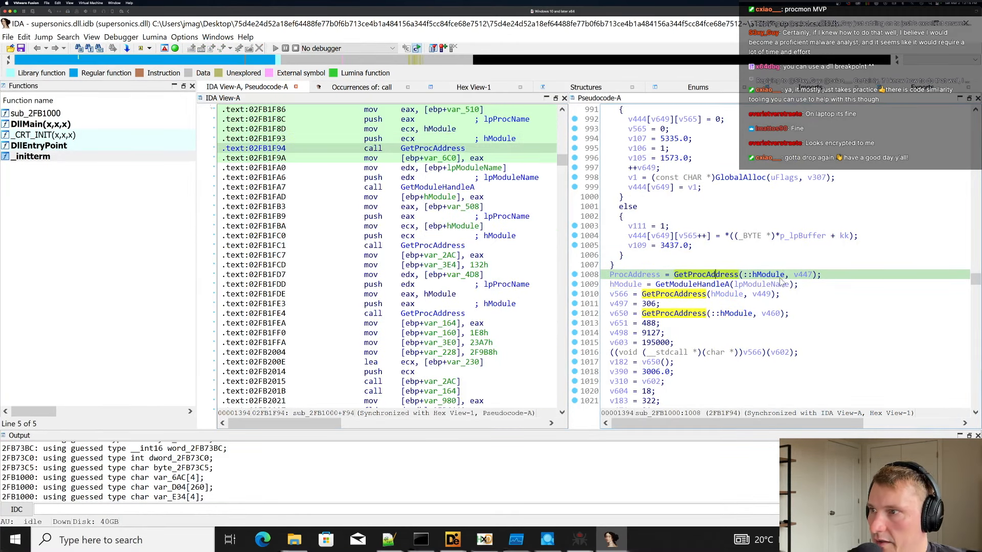
{"action": "left_click", "coordinate": [766, 275]}
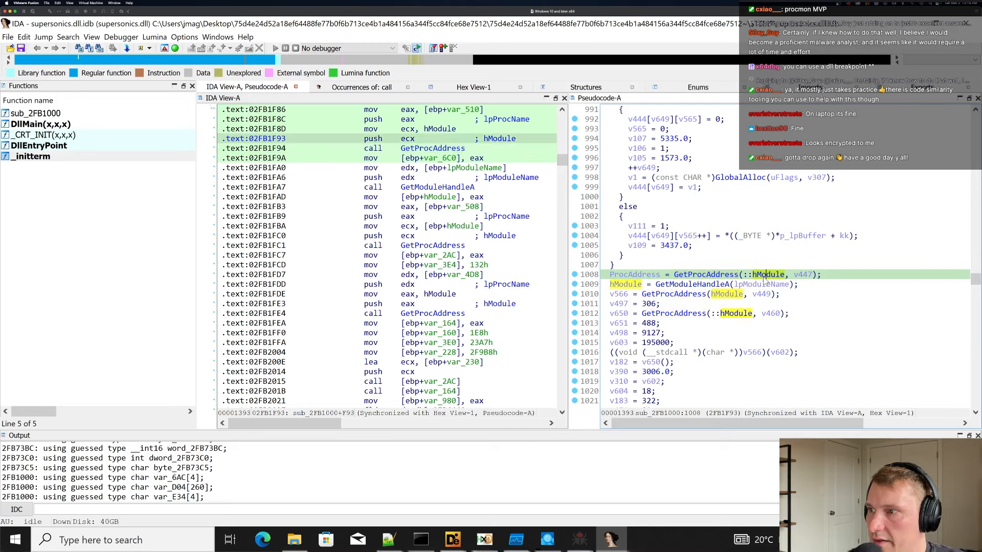
Trace the v566 function pointer from its GetProcAddress assignment to the call that takes v602.
{"action": "scroll", "coordinate": [798, 290], "scroll_direction": "down", "scroll_amount": 3}
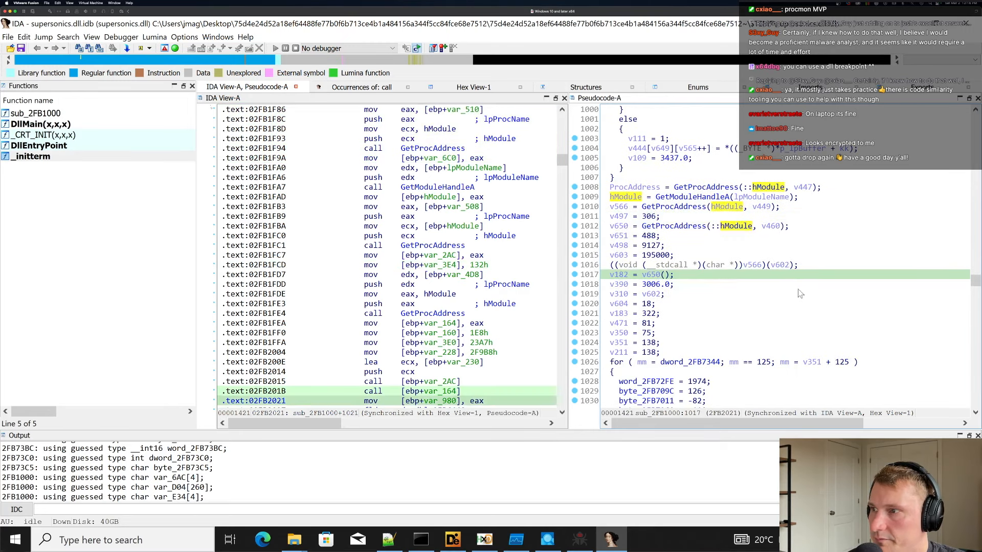
{"action": "left_click", "coordinate": [745, 265]}
{"action": "left_click", "coordinate": [744, 256]}
{"action": "left_click", "coordinate": [744, 245]}
{"action": "left_click", "coordinate": [752, 265]}
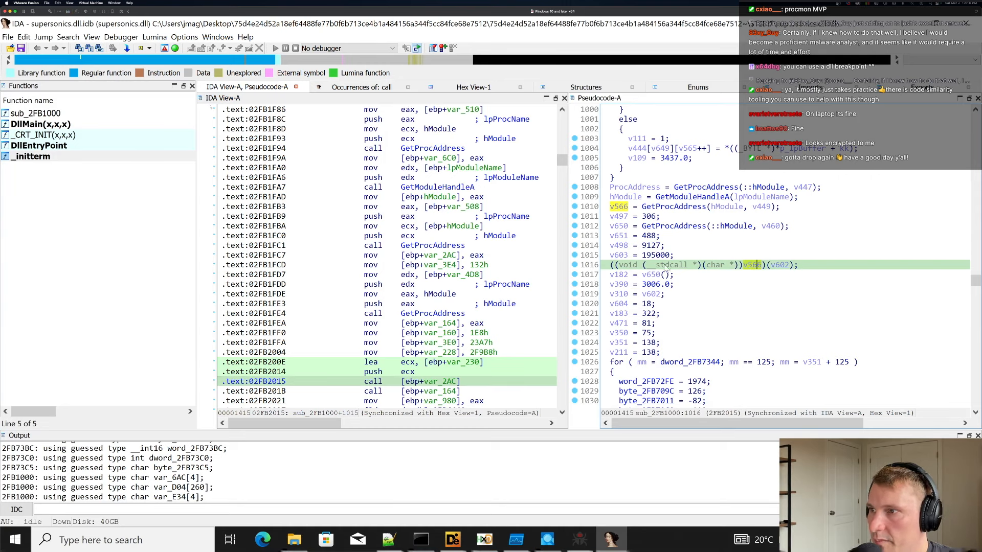
Restore the maximised IDA window and tile it side by side with the x32dbg window.
{"action": "double_click", "coordinate": [509, 30]}
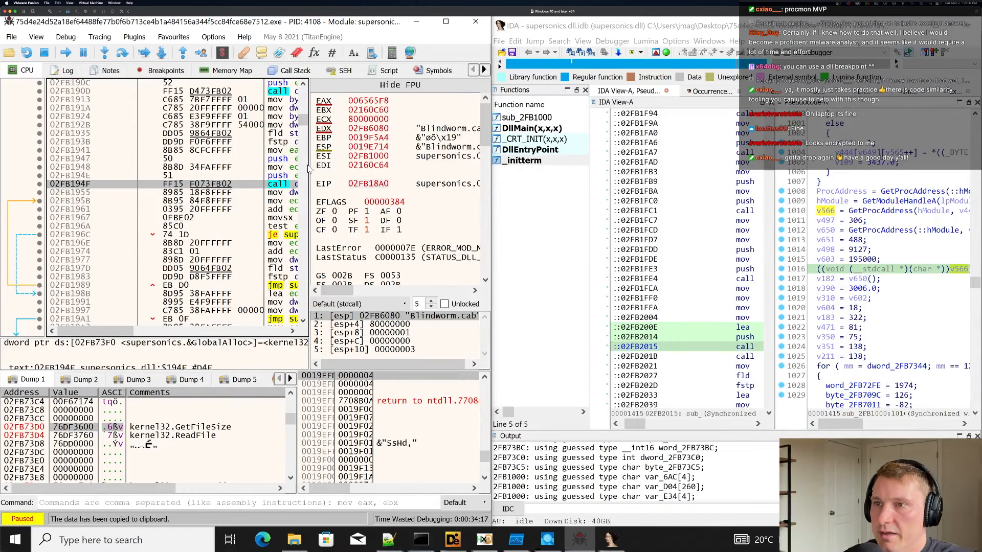
{"action": "left_click", "coordinate": [883, 299]}
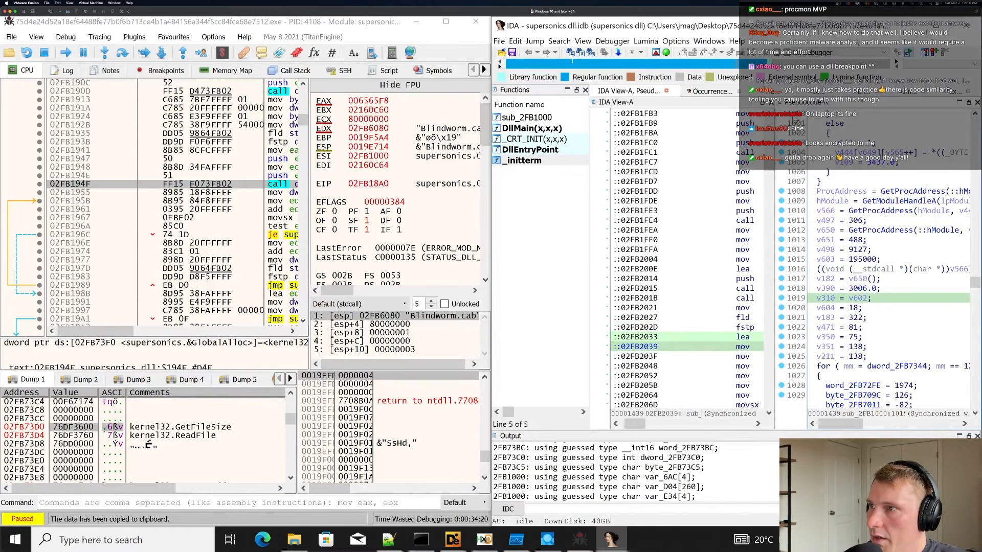
{"action": "left_click_drag", "start_coordinate": [741, 29], "coordinate": [637, 29]}
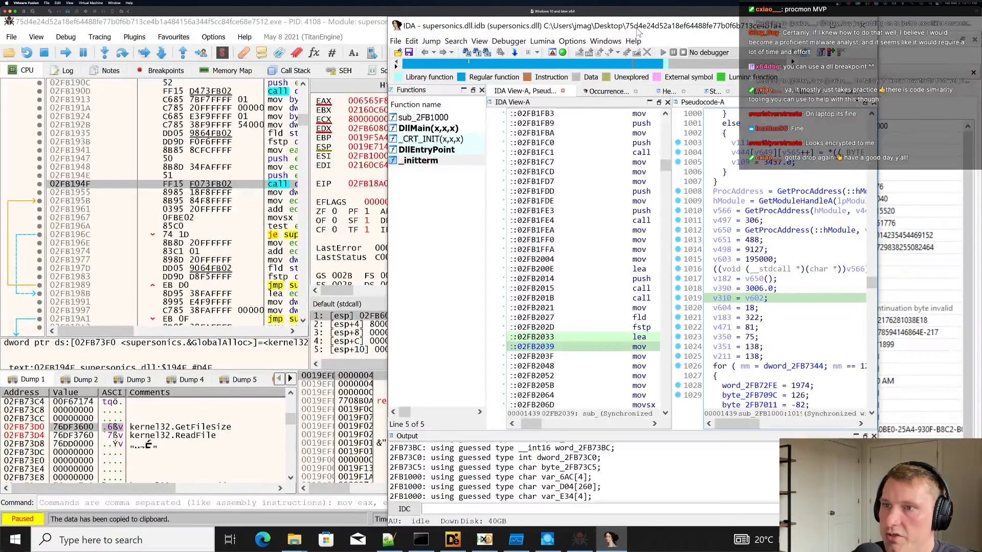
{"action": "left_click_drag", "start_coordinate": [657, 26], "coordinate": [981, 25]}
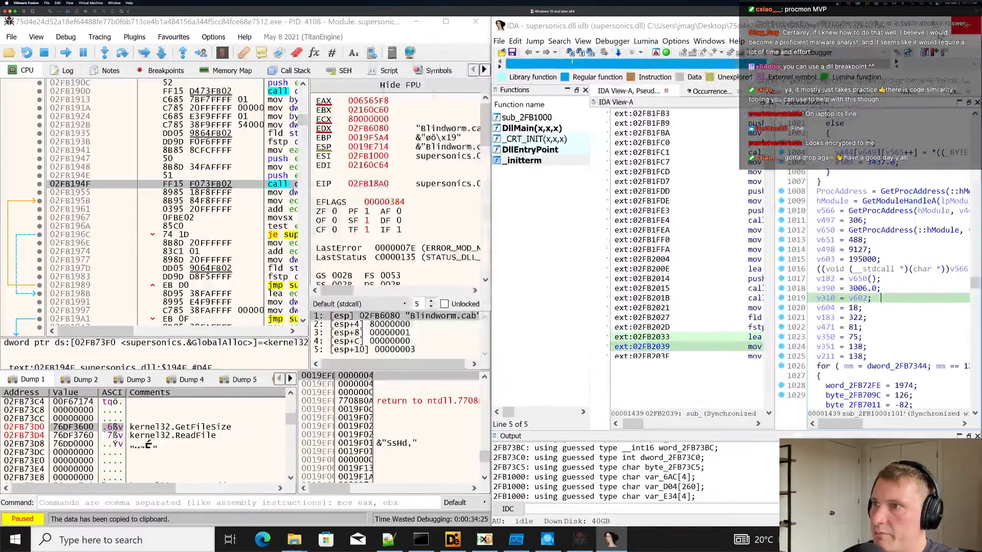
Copy the address 02FB1FE4 of the GetProcAddress call assigned to v650 from the IDA disassembly.
{"action": "left_click", "coordinate": [102, 202]}
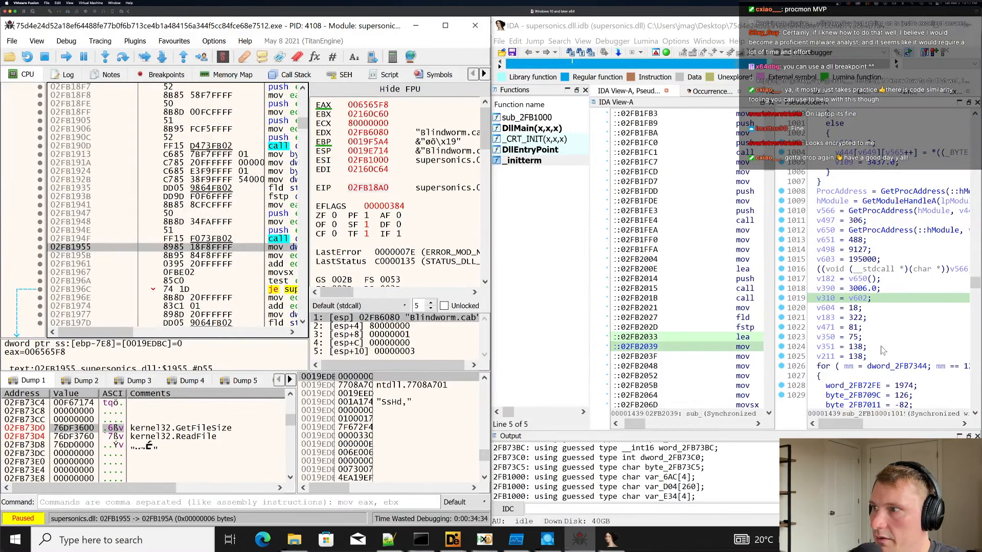
{"action": "left_click", "coordinate": [647, 220]}
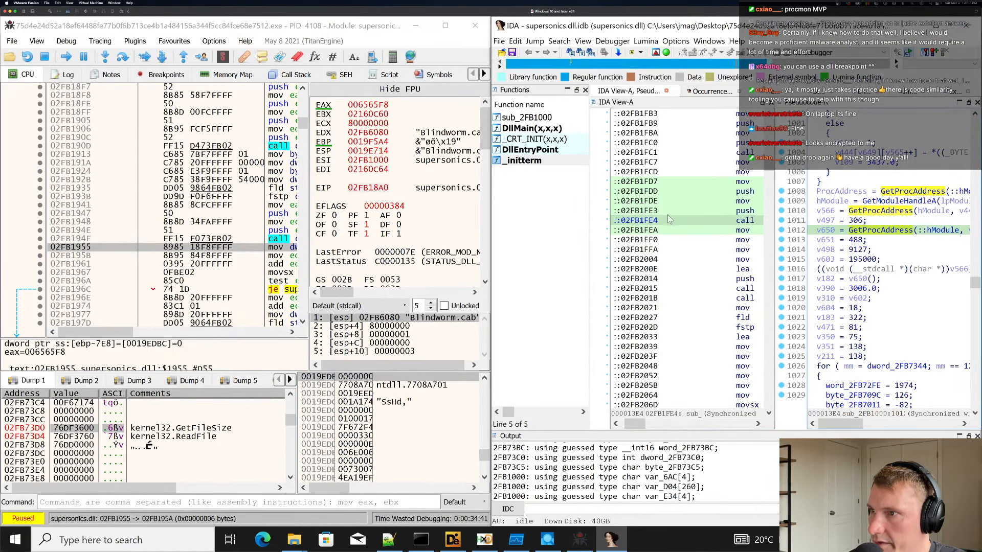
{"action": "left_click_drag", "start_coordinate": [635, 225], "coordinate": [620, 223]}
{"action": "key", "text": "ctrl+c"}
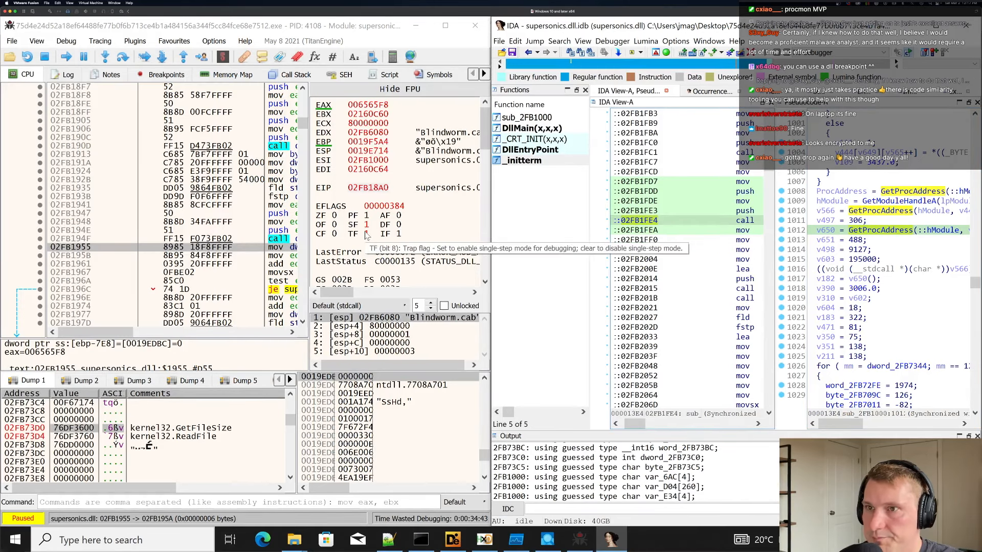
Switch to x32dbg, go to address 02FB1FE4, set a breakpoint on the GetProcAddress call and run to it.
{"action": "left_click", "coordinate": [286, 213]}
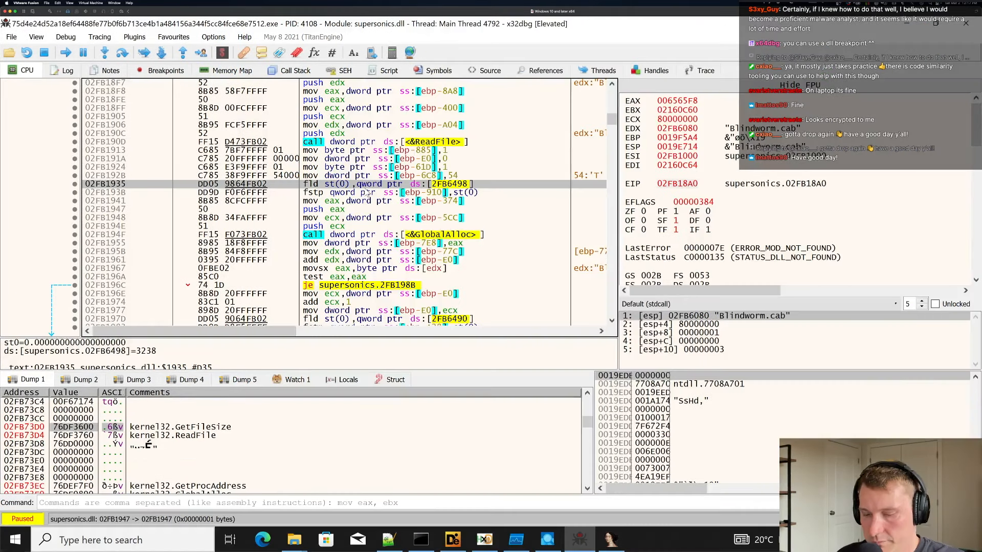
{"action": "key", "text": "ctrl+g"}
{"action": "key", "text": "ctrl+v"}
{"action": "key", "text": "Return"}
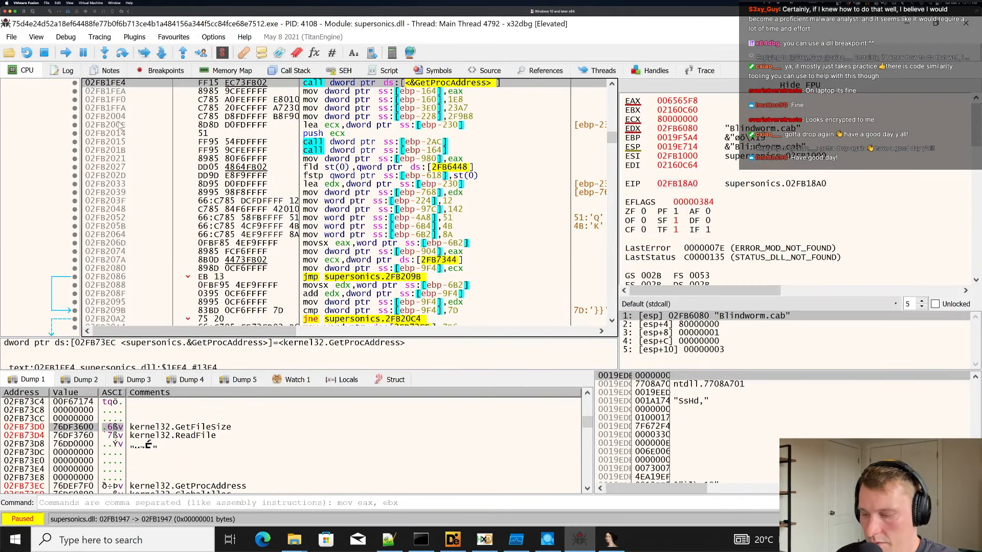
{"action": "key", "text": "F2"}
{"action": "key", "text": "F9"}
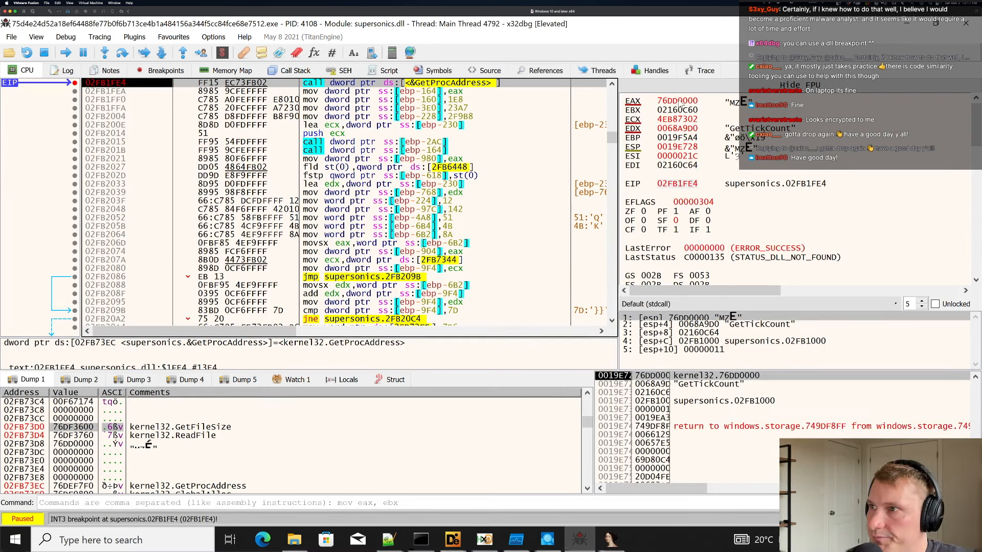
Inspect the module handle in EAX in the dump and disassembly, and look up its owner in the memory map.
{"action": "right_click", "coordinate": [679, 101]}
{"action": "left_click", "coordinate": [767, 127]}
{"action": "scroll", "coordinate": [313, 439], "scroll_direction": "down", "scroll_amount": 12}
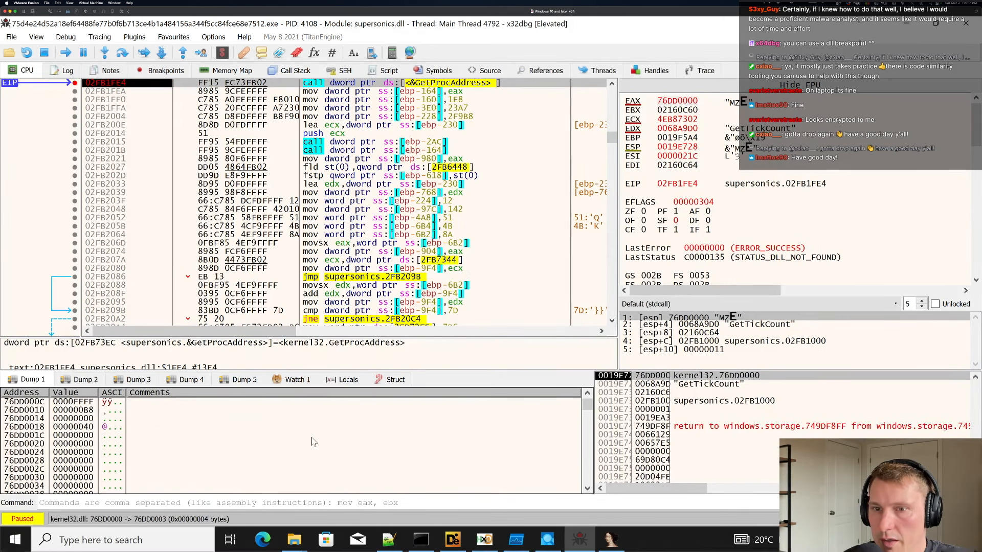
{"action": "scroll", "coordinate": [313, 439], "scroll_direction": "up", "scroll_amount": 9}
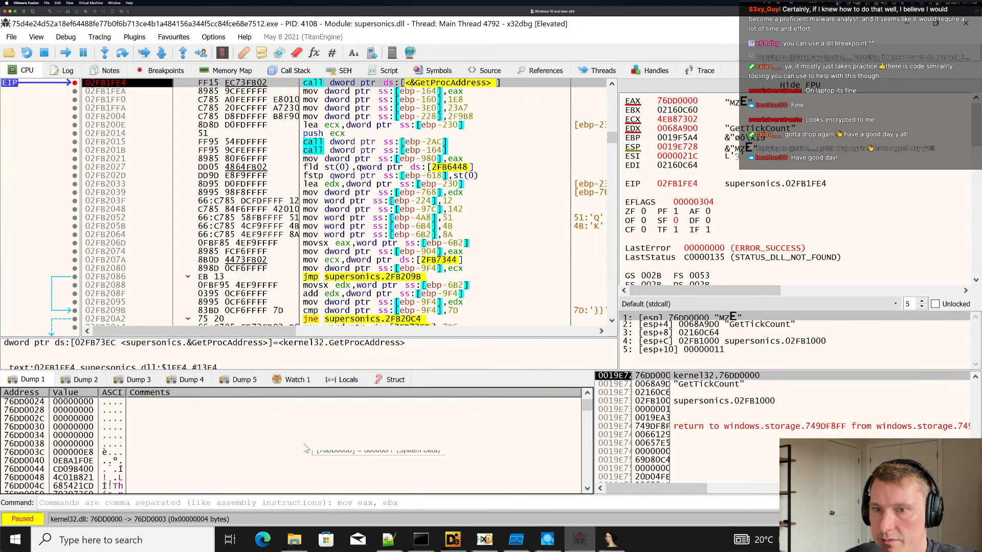
{"action": "right_click", "coordinate": [679, 101]}
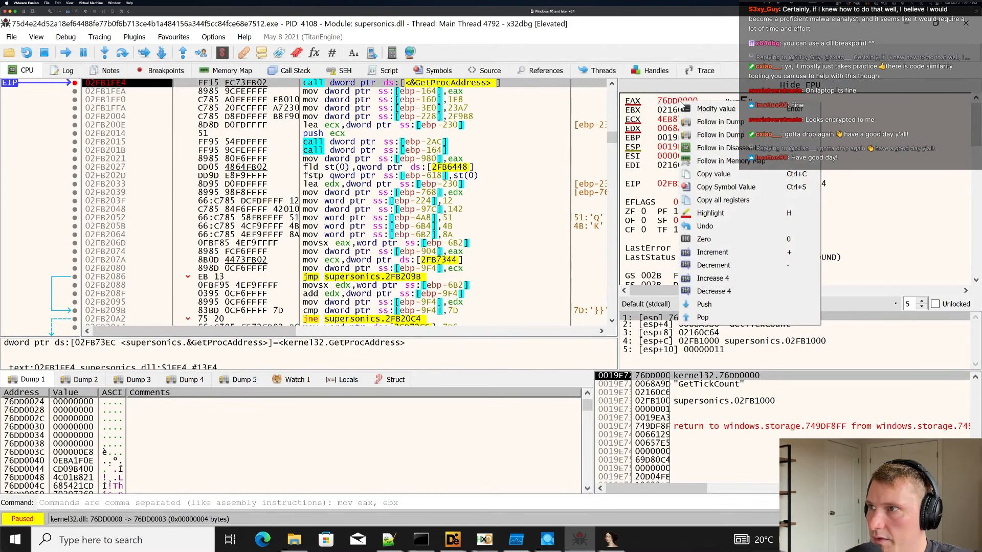
{"action": "left_click", "coordinate": [718, 148]}
{"action": "left_click", "coordinate": [231, 71]}
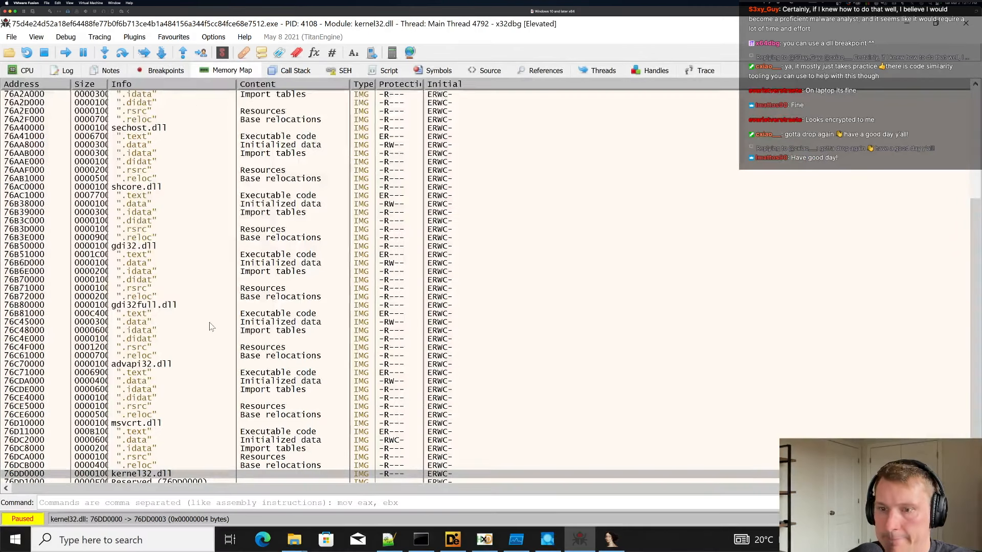
{"action": "left_click", "coordinate": [32, 71]}
{"action": "left_click", "coordinate": [233, 158]}
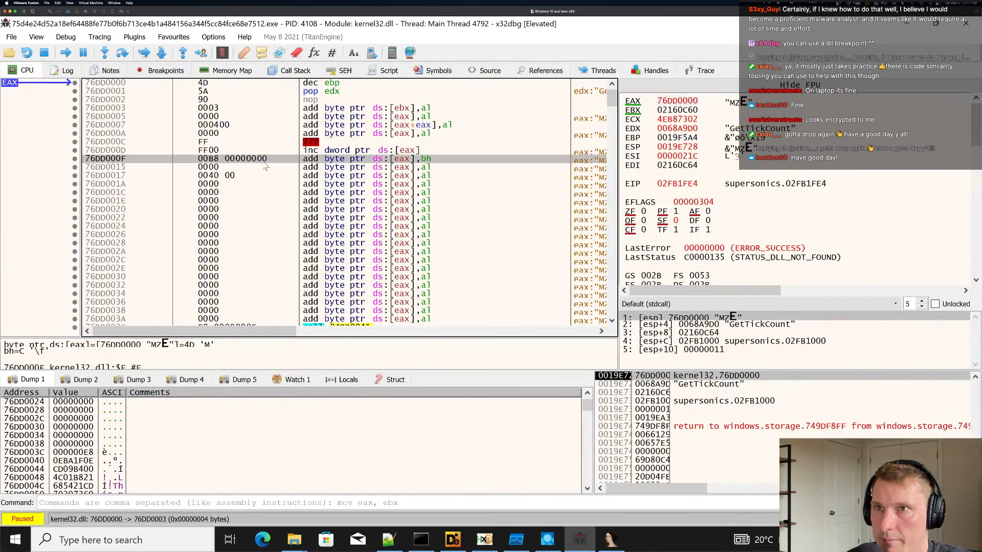
Step over the GetProcAddress call, run to the indirect call at 02FB2015, and step over it and the call after it.
{"action": "left_click", "coordinate": [237, 126]}
{"action": "key", "text": "F8"}
{"action": "scroll", "coordinate": [526, 194], "scroll_direction": "up", "scroll_amount": 1}
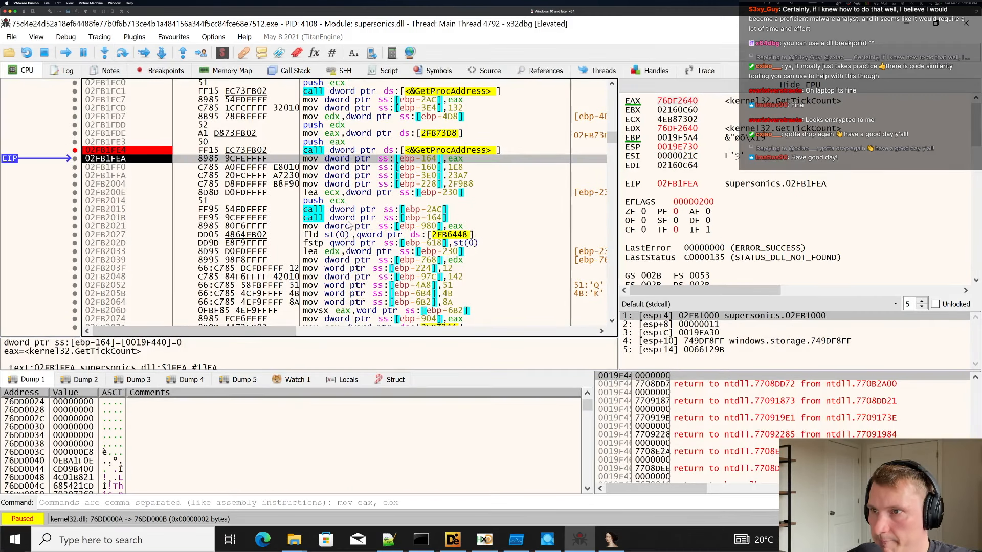
{"action": "left_click", "coordinate": [370, 210]}
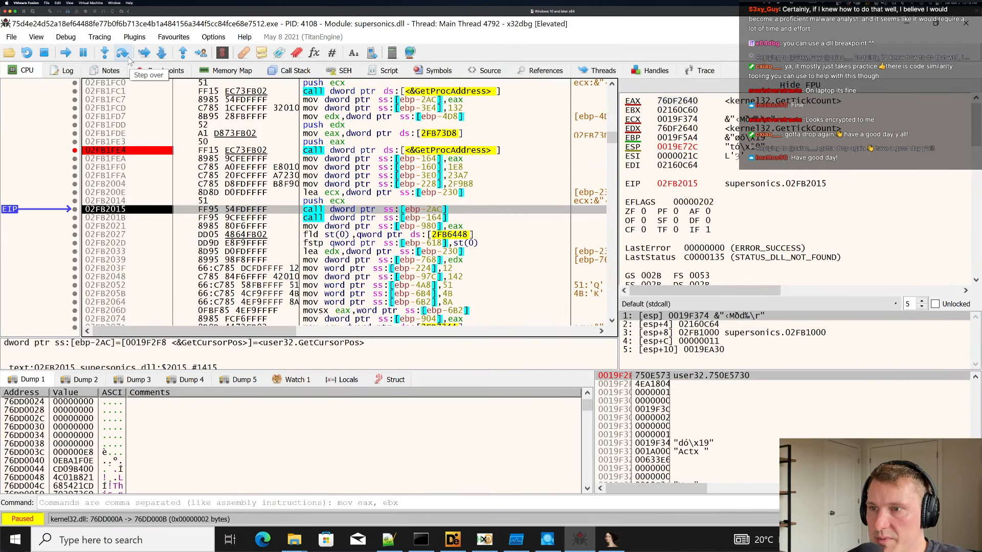
{"action": "left_click", "coordinate": [129, 60]}
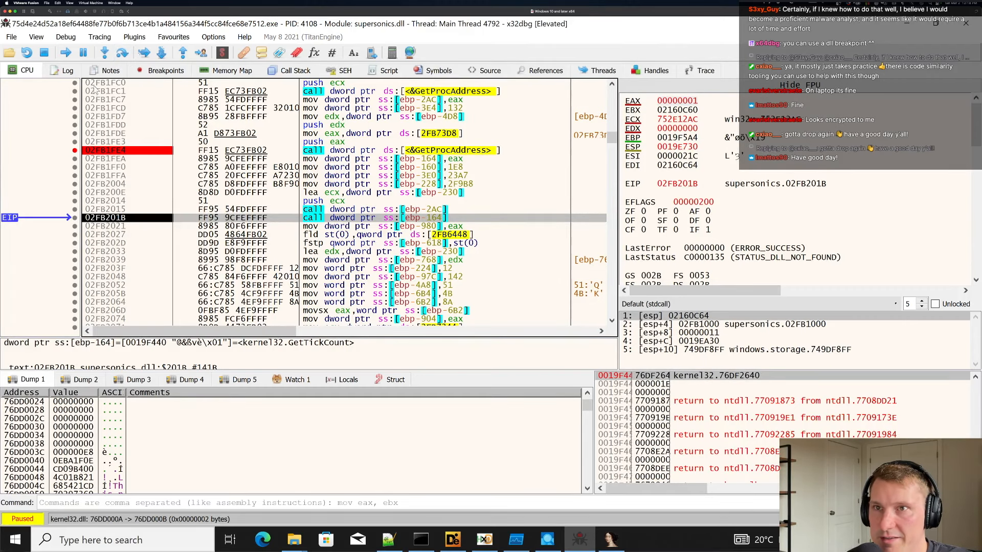
{"action": "left_click", "coordinate": [123, 57]}
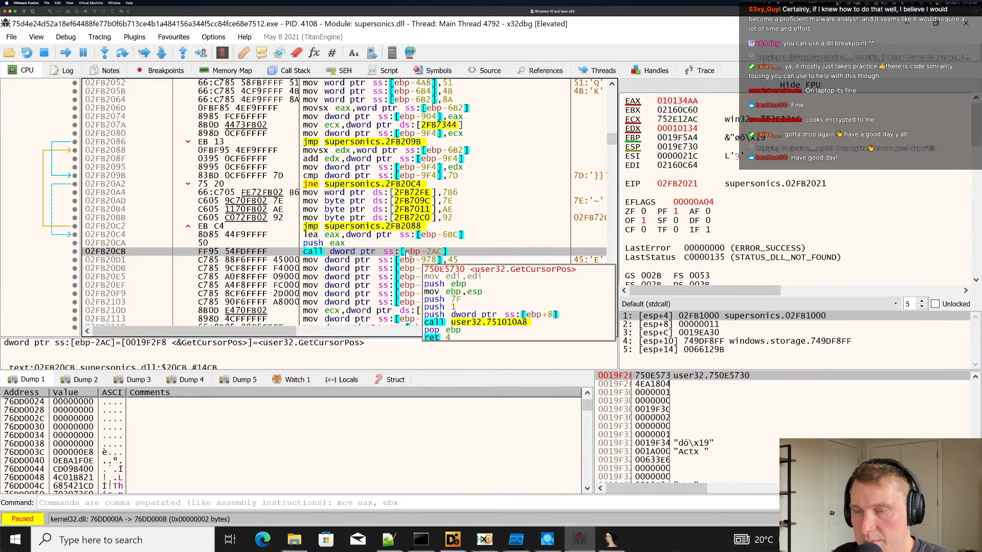
Set a breakpoint on the call to [ebp-2AC] at 02FB20CB, run to it and step over it.
{"action": "key", "text": "F2"}
{"action": "left_click", "coordinate": [66, 52]}
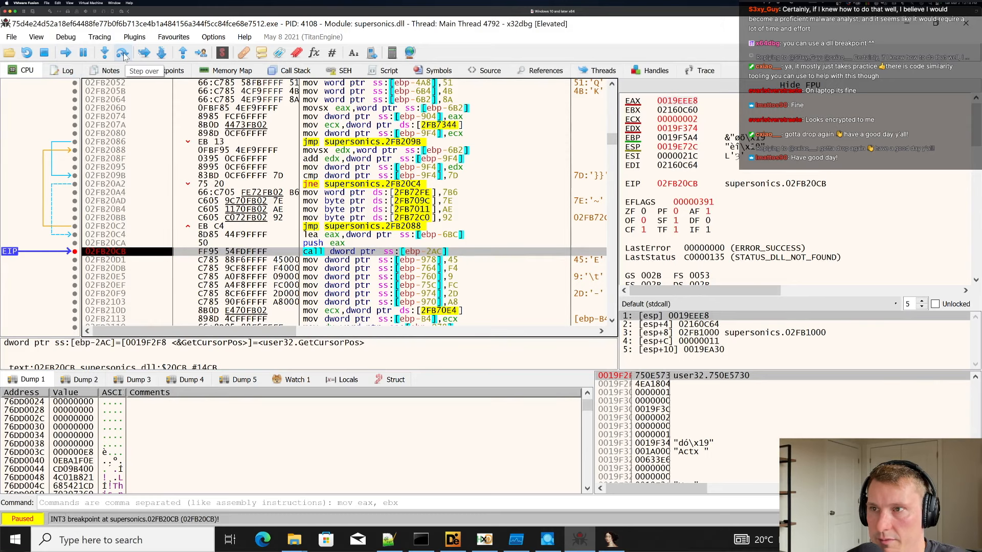
{"action": "left_click", "coordinate": [125, 57]}
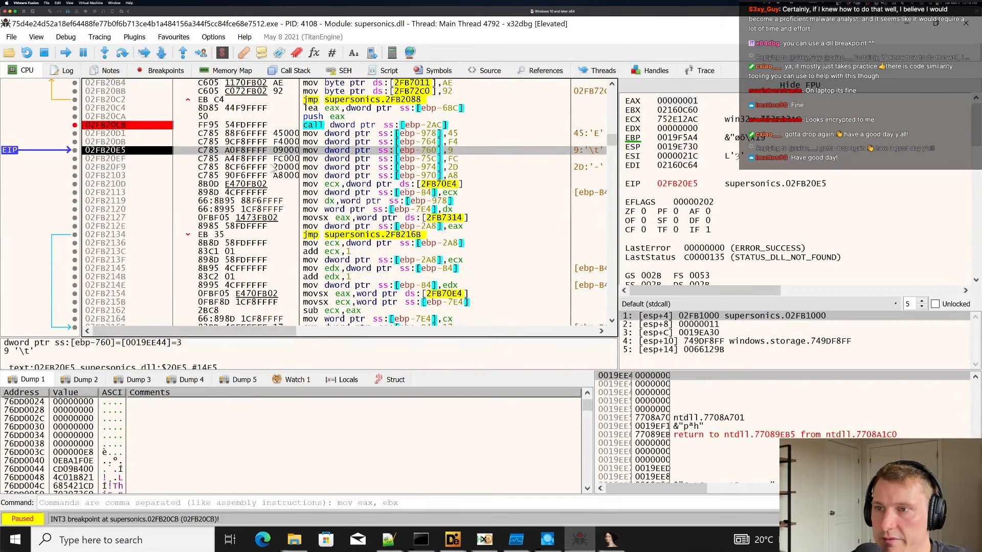
Step over the instructions and conditional jumps after 02FB20CB until reaching the indirect call at 02FB21A5.
{"action": "left_click", "coordinate": [123, 53]}
{"action": "left_click", "coordinate": [123, 53]}
{"action": "left_click", "coordinate": [122, 53]}
{"action": "left_click", "coordinate": [123, 53]}
{"action": "left_click", "coordinate": [122, 53]}
{"action": "left_click", "coordinate": [123, 53]}
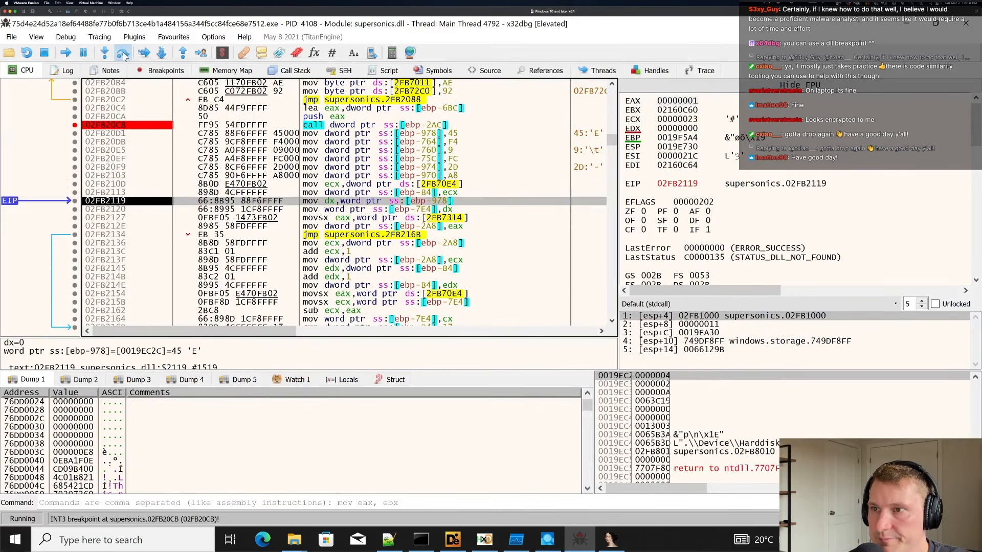
{"action": "left_click", "coordinate": [122, 53]}
{"action": "left_click", "coordinate": [123, 54]}
{"action": "left_click", "coordinate": [122, 54]}
{"action": "left_click", "coordinate": [123, 53]}
{"action": "left_click", "coordinate": [126, 54]}
{"action": "left_click", "coordinate": [128, 55]}
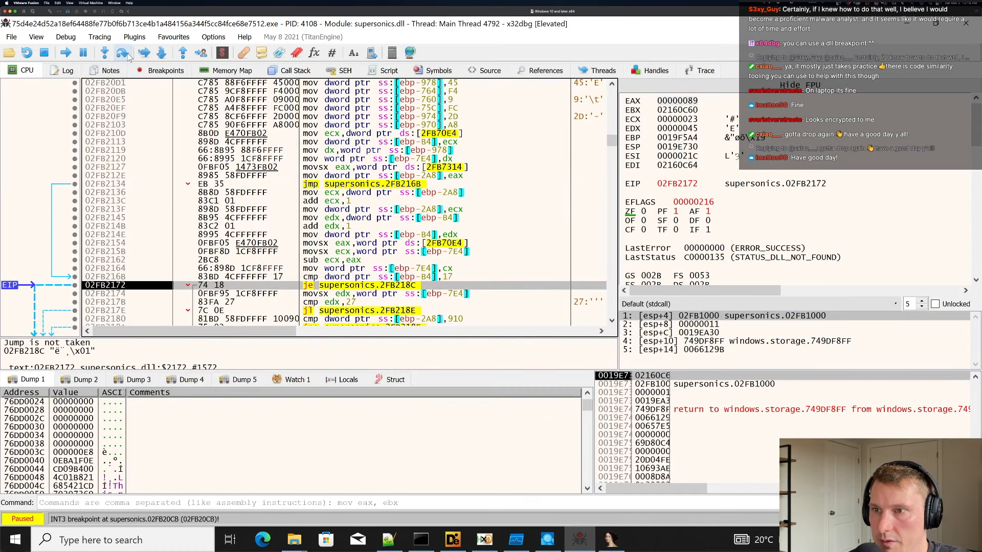
{"action": "left_click", "coordinate": [121, 54]}
{"action": "left_click", "coordinate": [122, 54]}
{"action": "left_click", "coordinate": [121, 54]}
{"action": "left_click", "coordinate": [122, 54]}
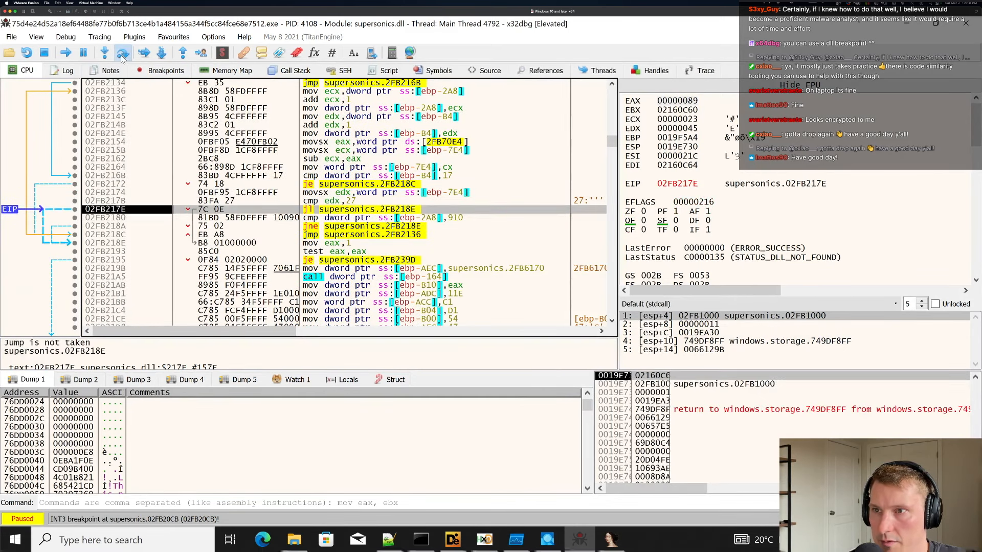
{"action": "left_click", "coordinate": [122, 54]}
{"action": "left_click", "coordinate": [121, 54]}
{"action": "left_click", "coordinate": [122, 55]}
{"action": "left_click", "coordinate": [122, 54]}
{"action": "left_click", "coordinate": [122, 55]}
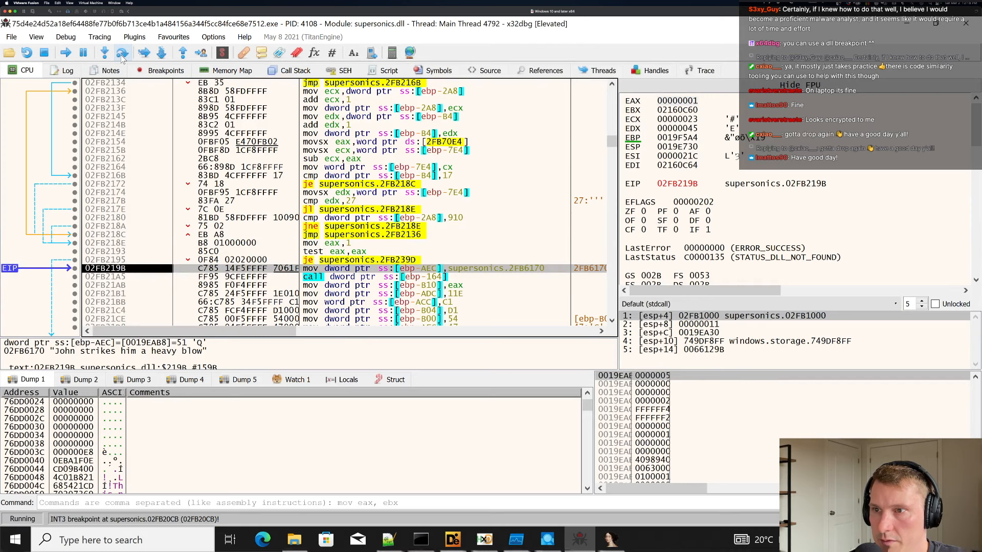
Read ahead in the disassembly to the call at 02FB2368, examining the comparison and jumps that lead up to it.
{"action": "scroll", "coordinate": [404, 252], "scroll_direction": "down", "scroll_amount": 10}
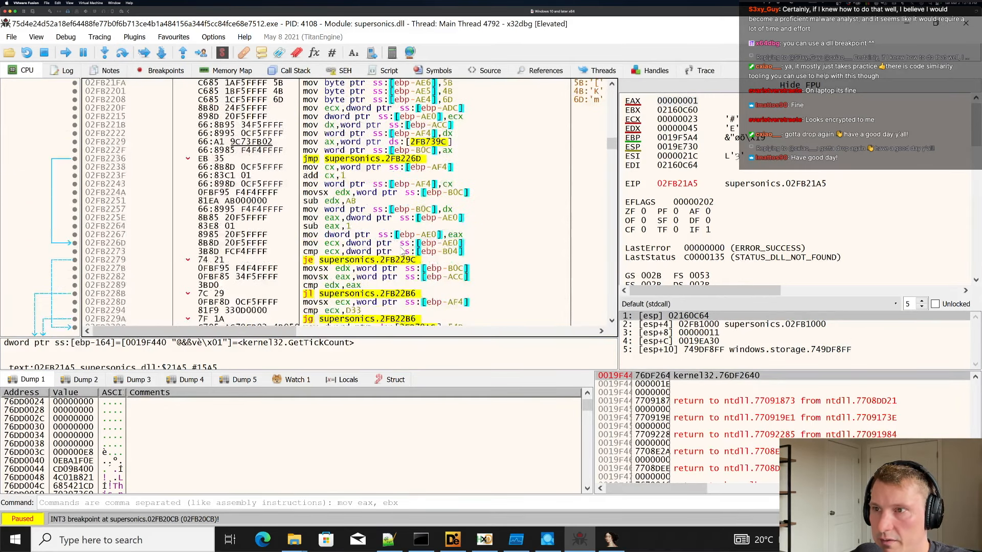
{"action": "scroll", "coordinate": [404, 252], "scroll_direction": "down", "scroll_amount": 14}
{"action": "left_click", "coordinate": [377, 278]}
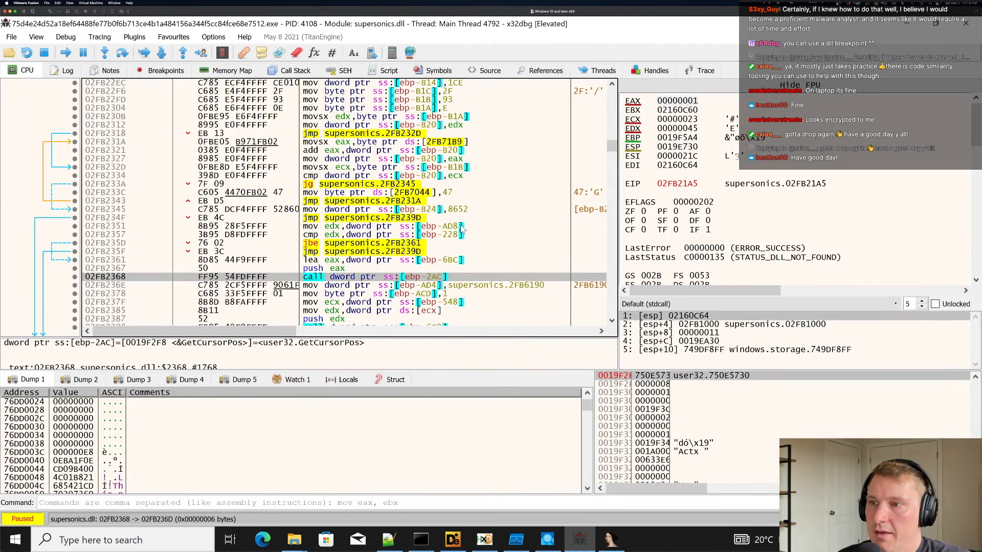
{"action": "left_click", "coordinate": [435, 226]}
{"action": "left_click", "coordinate": [430, 210]}
{"action": "left_click", "coordinate": [450, 252]}
{"action": "scroll", "coordinate": [499, 249], "scroll_direction": "down", "scroll_amount": 3}
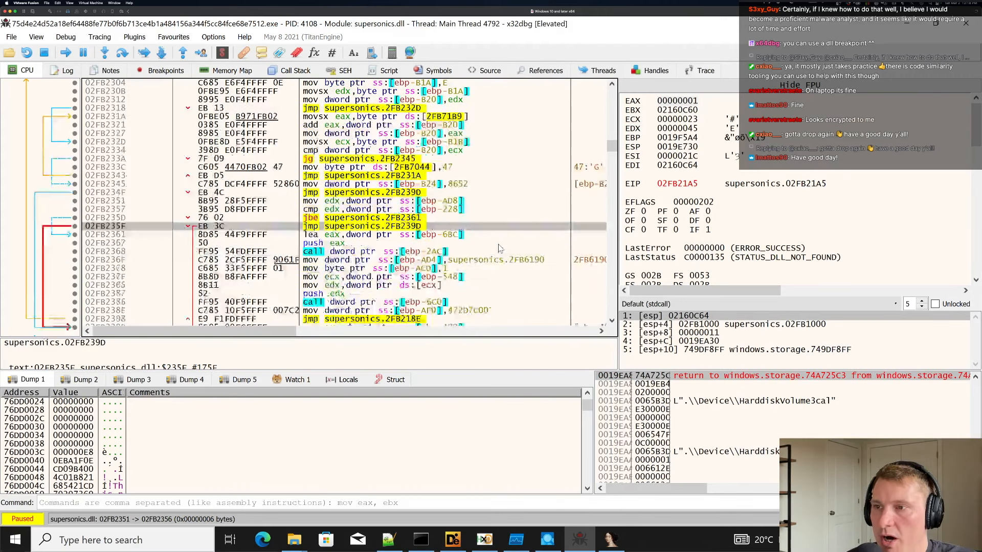
Look up the functions behind the indirect calls at 02FB2368 and 02FB2388, and check the latter's argument and the code at 02FB239D.
{"action": "left_click", "coordinate": [397, 201]}
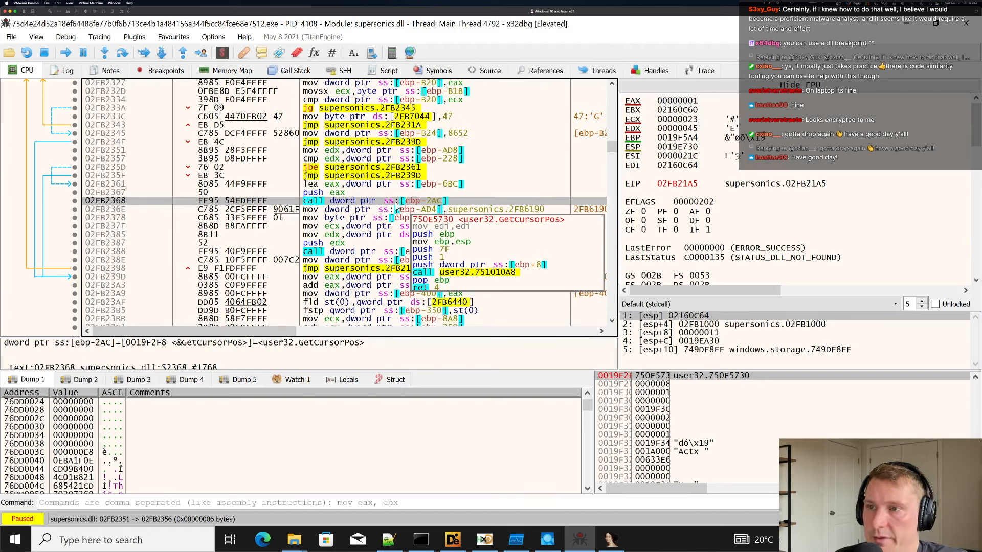
{"action": "left_click", "coordinate": [394, 251]}
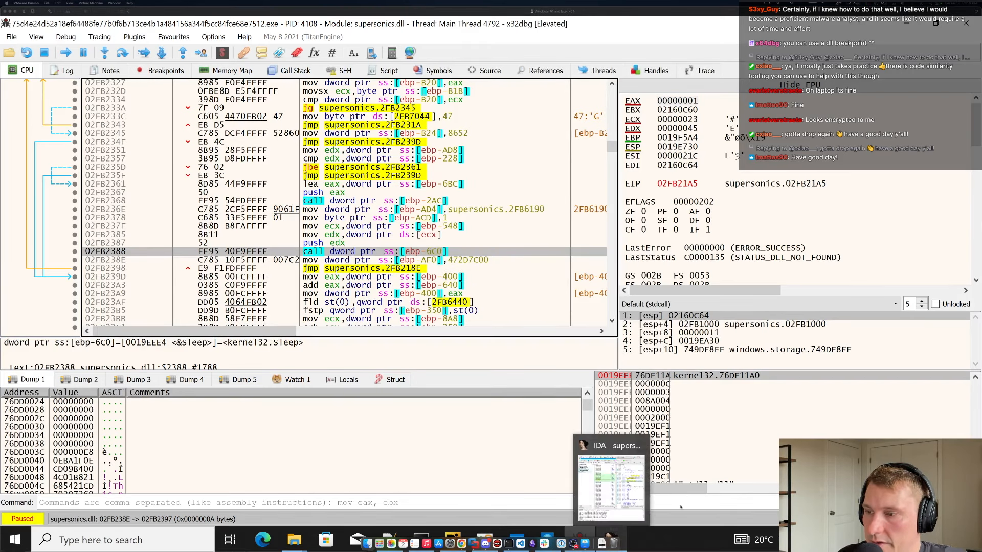
{"action": "left_click", "coordinate": [754, 434]}
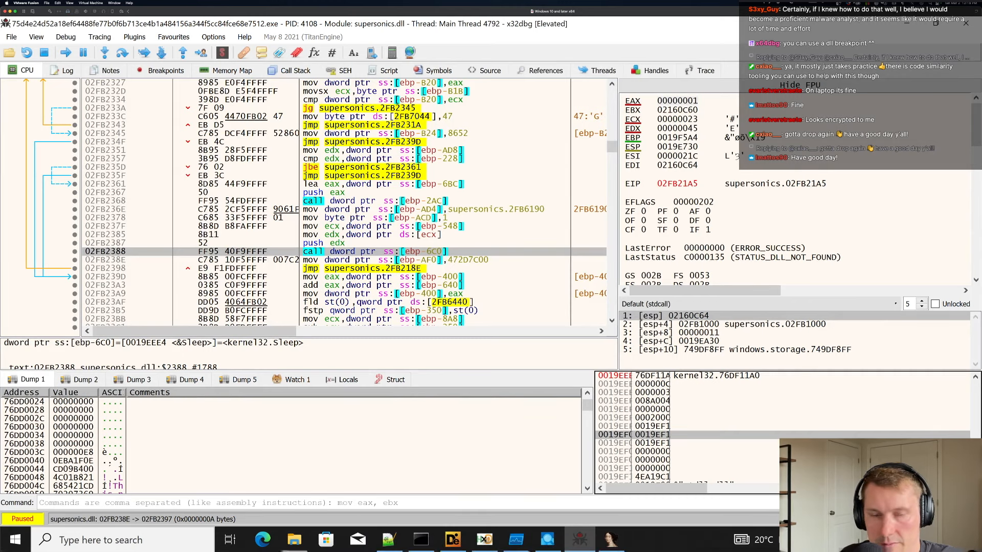
{"action": "left_click", "coordinate": [438, 244]}
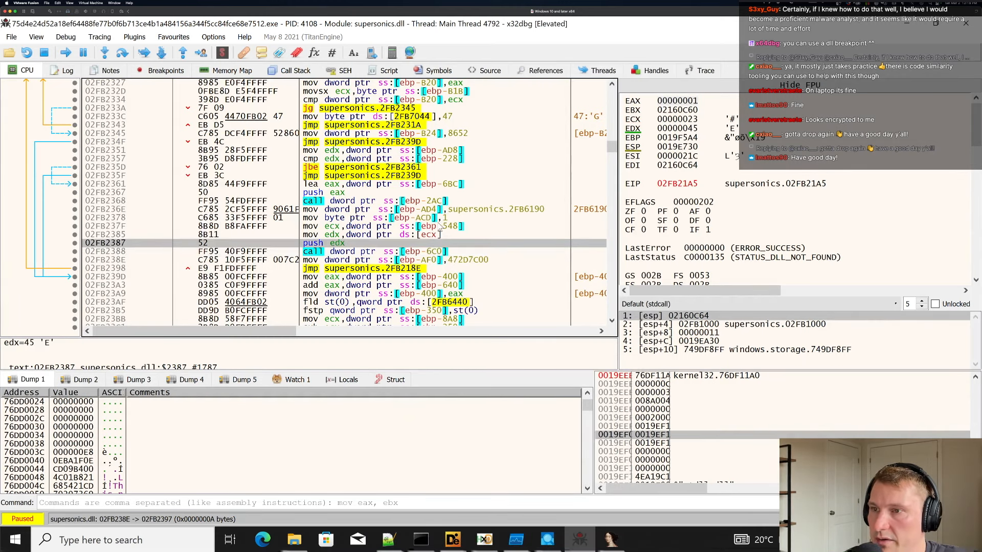
{"action": "left_click", "coordinate": [440, 226]}
{"action": "left_click", "coordinate": [441, 277]}
Set a breakpoint on the GetProcAddress call at 02FB241D and run to it.
{"action": "scroll", "coordinate": [443, 279], "scroll_direction": "down", "scroll_amount": 8}
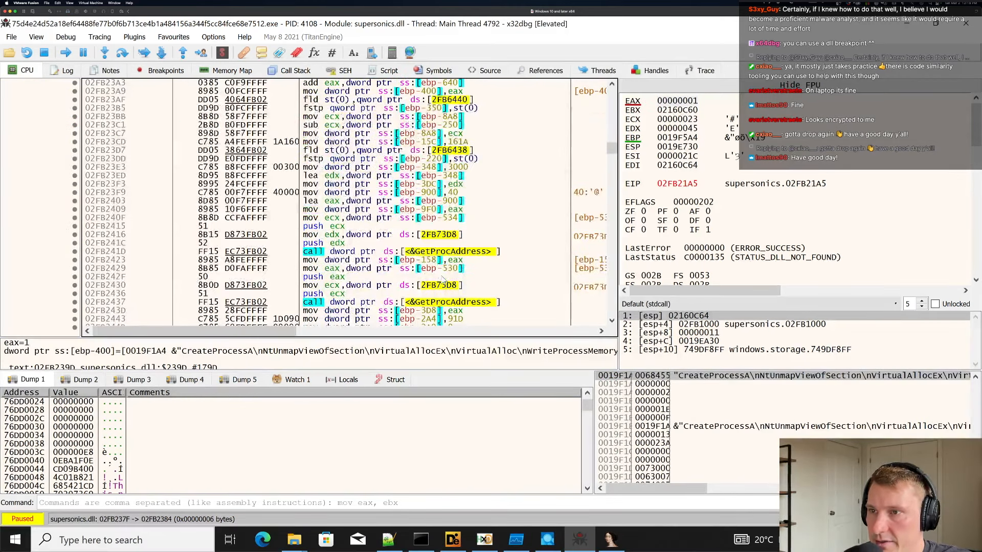
{"action": "left_click", "coordinate": [438, 252]}
{"action": "mouse_move", "coordinate": [439, 253]}
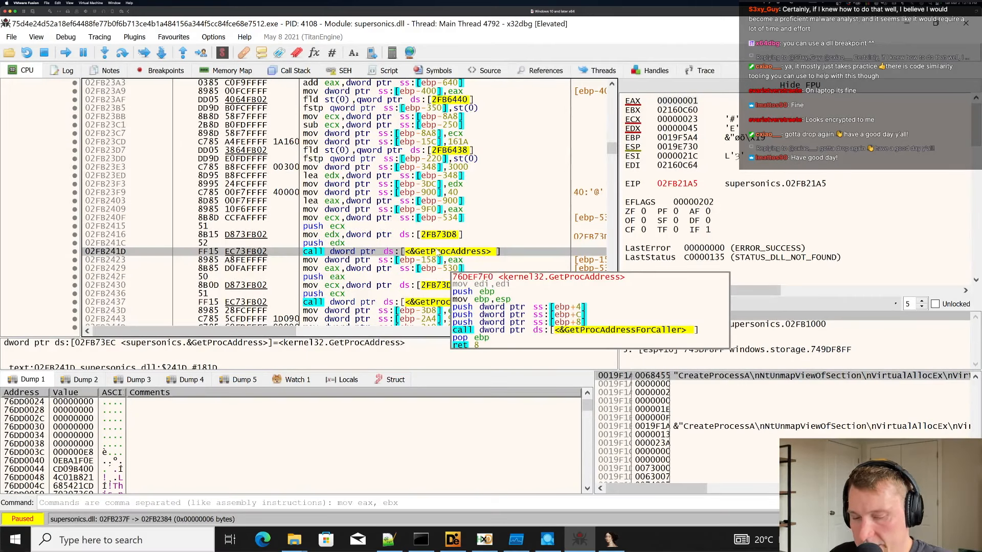
{"action": "key", "text": "F2"}
{"action": "key", "text": "F9"}
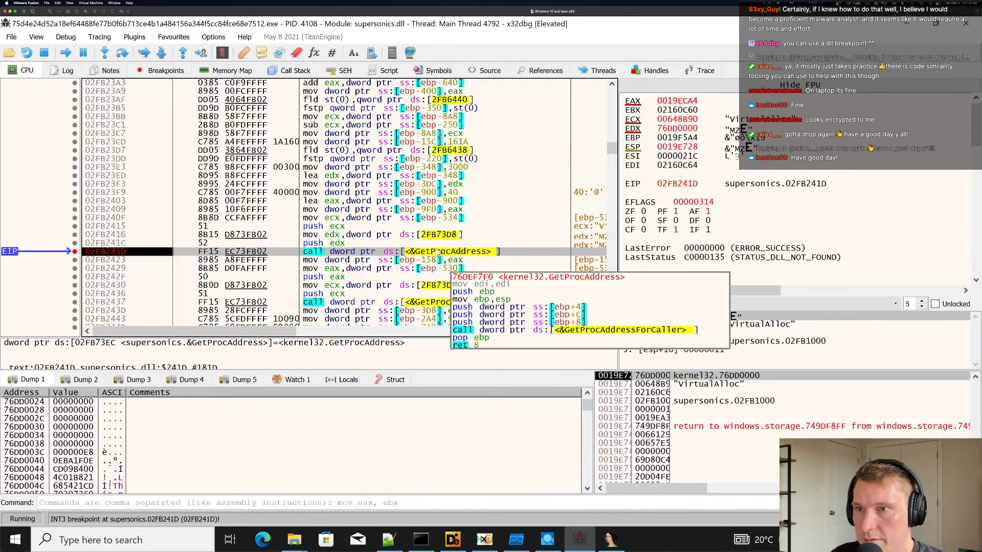
Step over the GetProcAddress call at 02FB241D and on to the following one at 02FB2437, checking its arguments.
{"action": "scroll", "coordinate": [337, 151], "scroll_direction": "down", "scroll_amount": 3}
{"action": "left_click", "coordinate": [127, 54]}
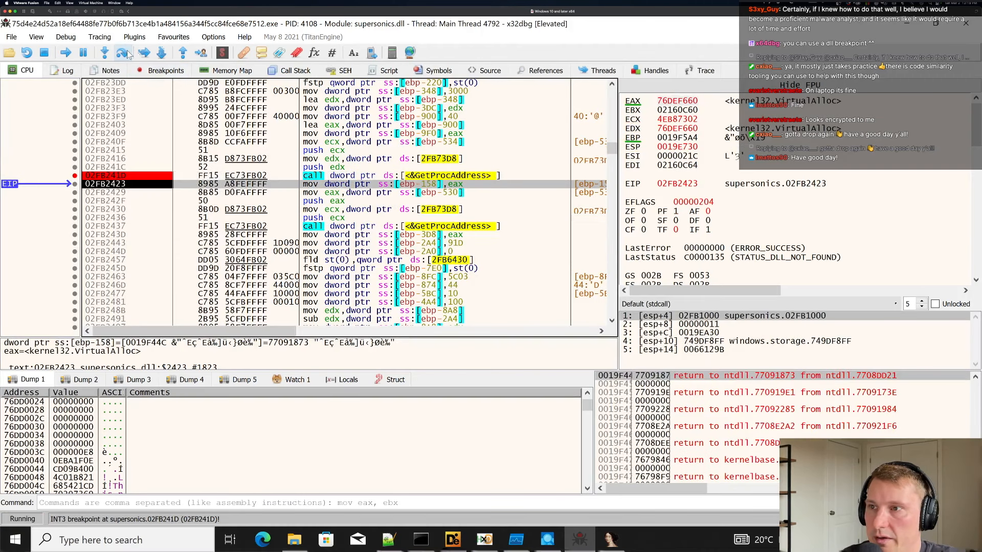
{"action": "left_click", "coordinate": [127, 54]}
{"action": "left_click", "coordinate": [126, 54]}
{"action": "left_click", "coordinate": [126, 54]}
{"action": "left_click", "coordinate": [126, 54]}
{"action": "left_click", "coordinate": [126, 55]}
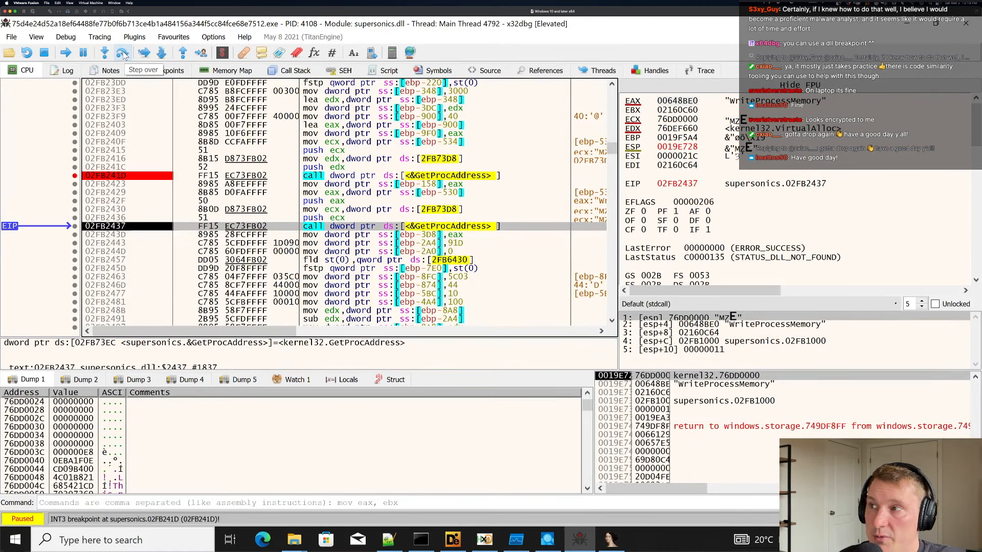
{"action": "mouse_move", "coordinate": [342, 227]}
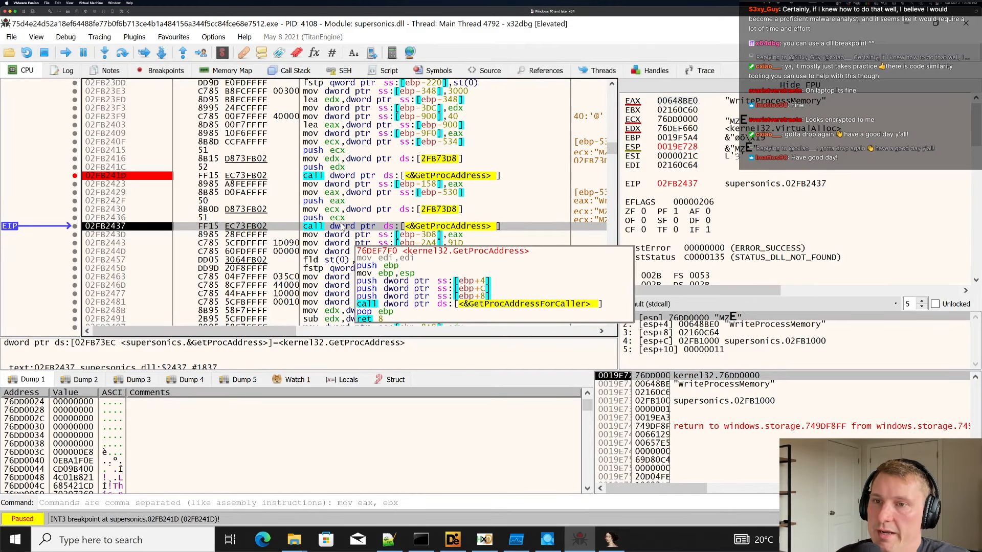
{"action": "left_click", "coordinate": [358, 244]}
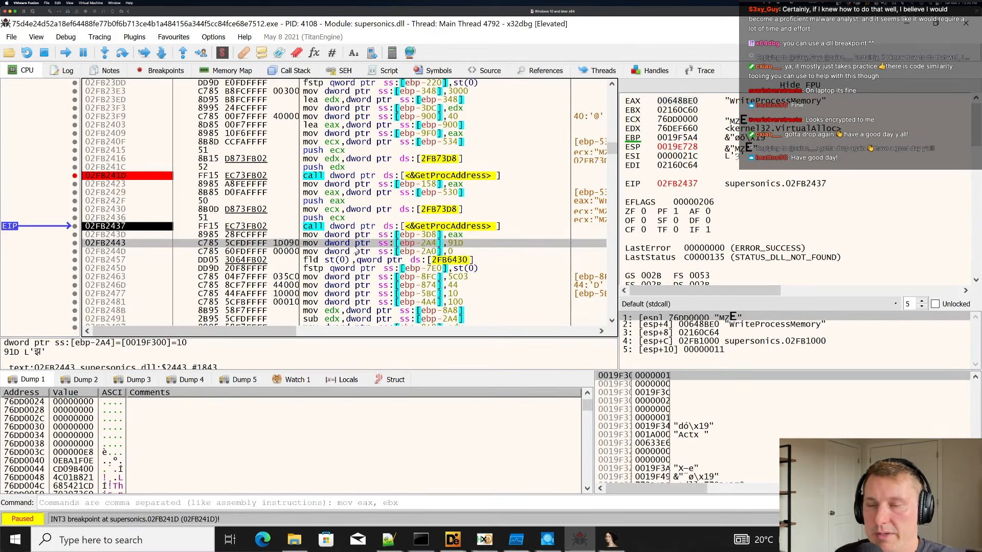
Close Process Monitor and return to the GetProcAddress call at 02FB2437 in x32dbg.
{"action": "left_click", "coordinate": [398, 227]}
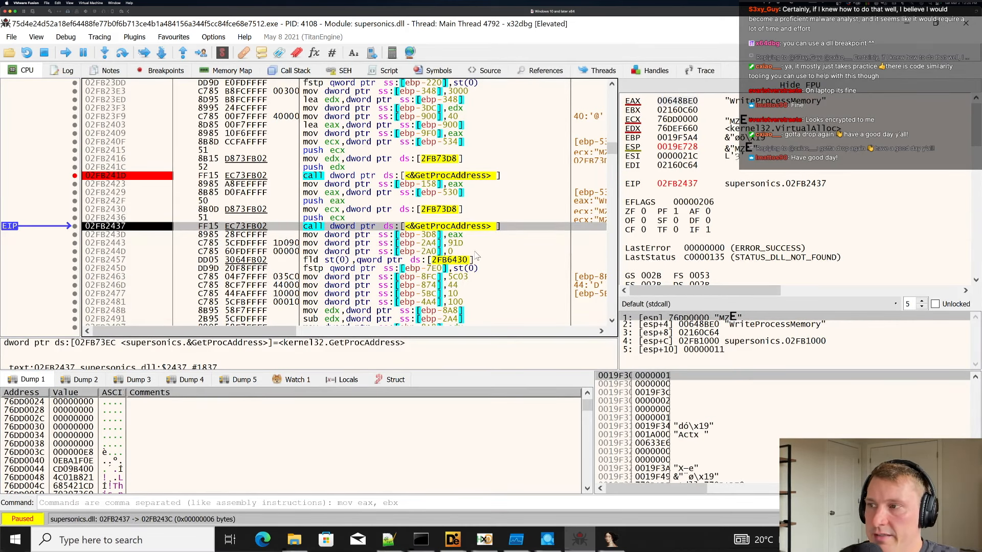
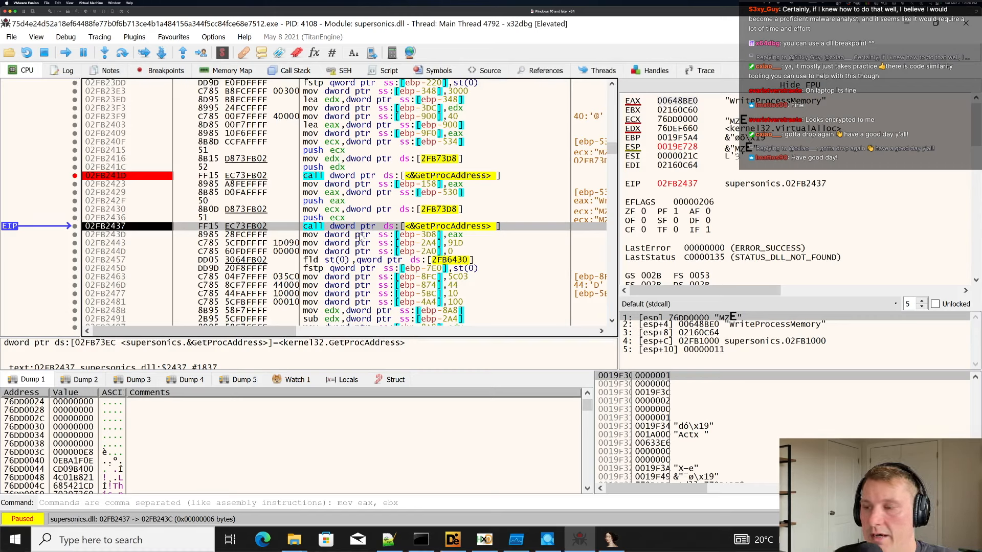
{"action": "left_click", "coordinate": [515, 542]}
{"action": "right_click", "coordinate": [515, 542]}
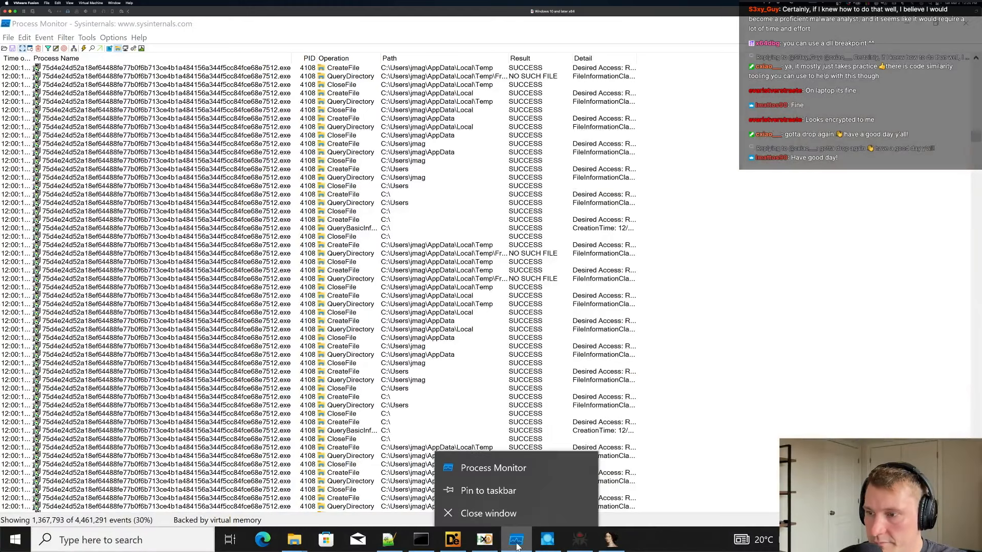
{"action": "left_click", "coordinate": [511, 516]}
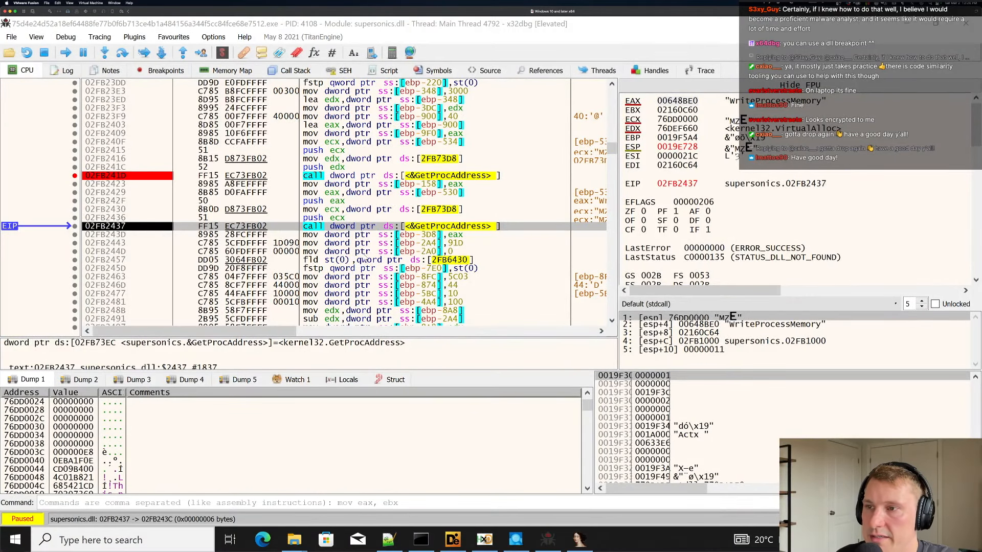
Examine the code around the GetProcAddress call at 02FB2437, reading ahead to the one at 02FB2545 and back to 02FB241D.
{"action": "left_click", "coordinate": [381, 235]}
{"action": "left_click", "coordinate": [392, 285]}
{"action": "scroll", "coordinate": [395, 259], "scroll_direction": "down", "scroll_amount": 9}
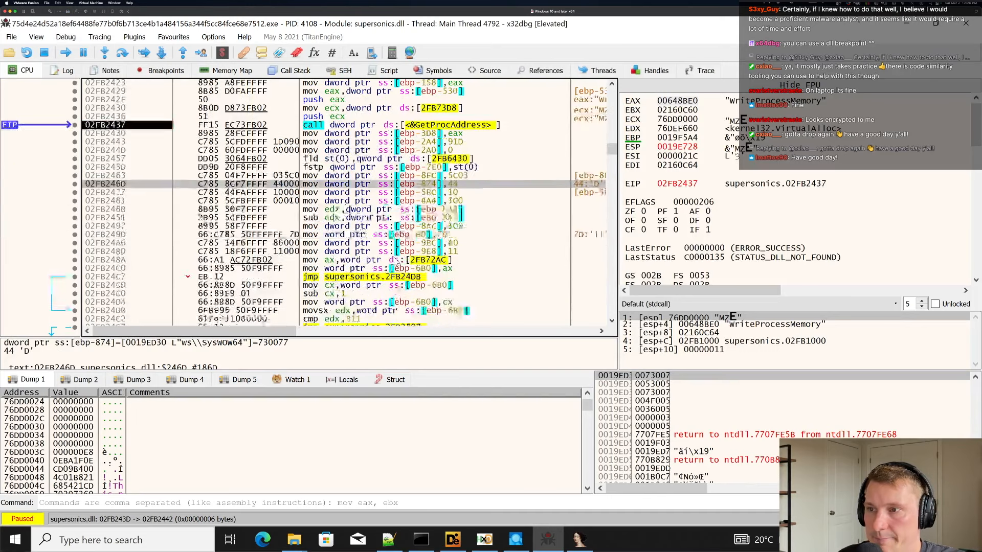
{"action": "scroll", "coordinate": [386, 259], "scroll_direction": "down", "scroll_amount": 4}
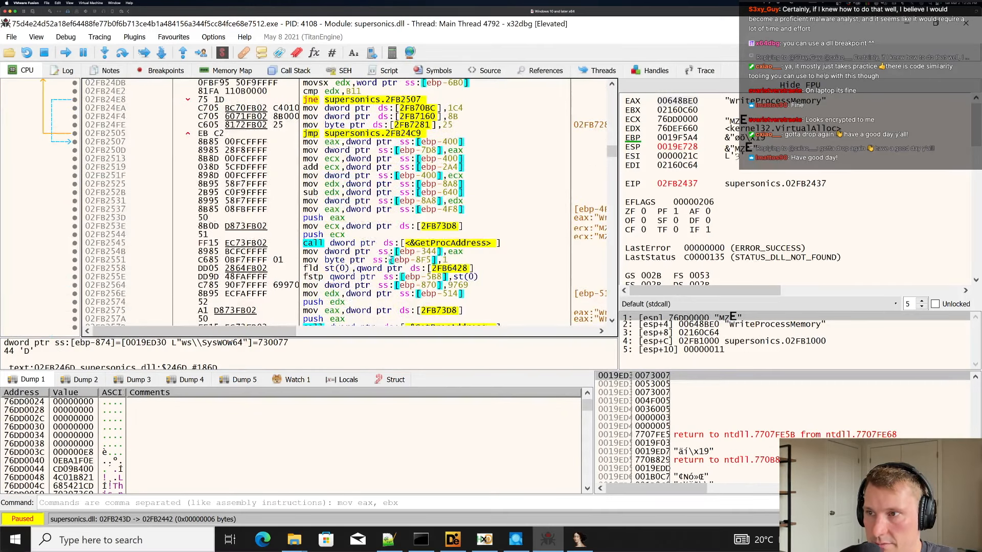
{"action": "left_click", "coordinate": [346, 244]}
{"action": "scroll", "coordinate": [346, 244], "scroll_direction": "up", "scroll_amount": 12}
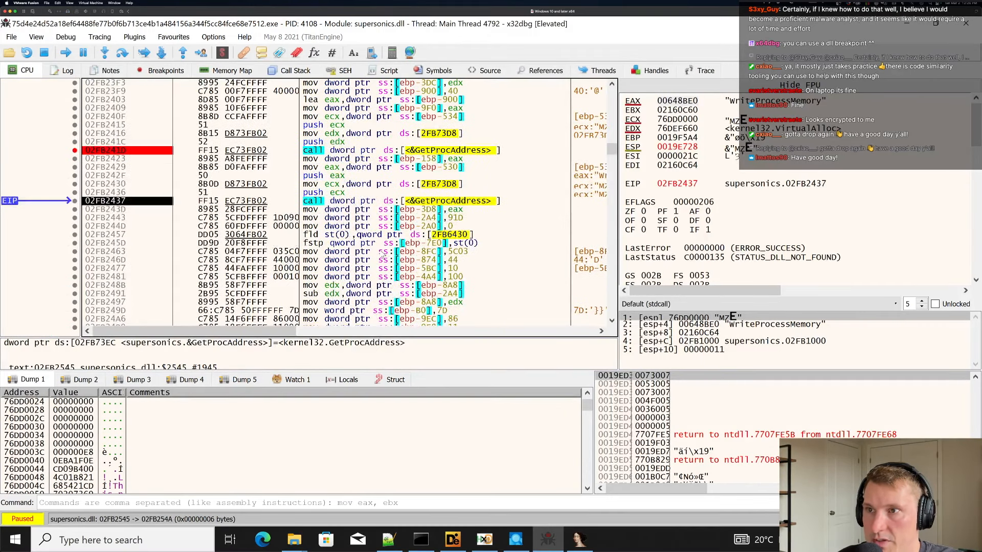
{"action": "left_click", "coordinate": [342, 203]}
{"action": "mouse_move", "coordinate": [342, 204]}
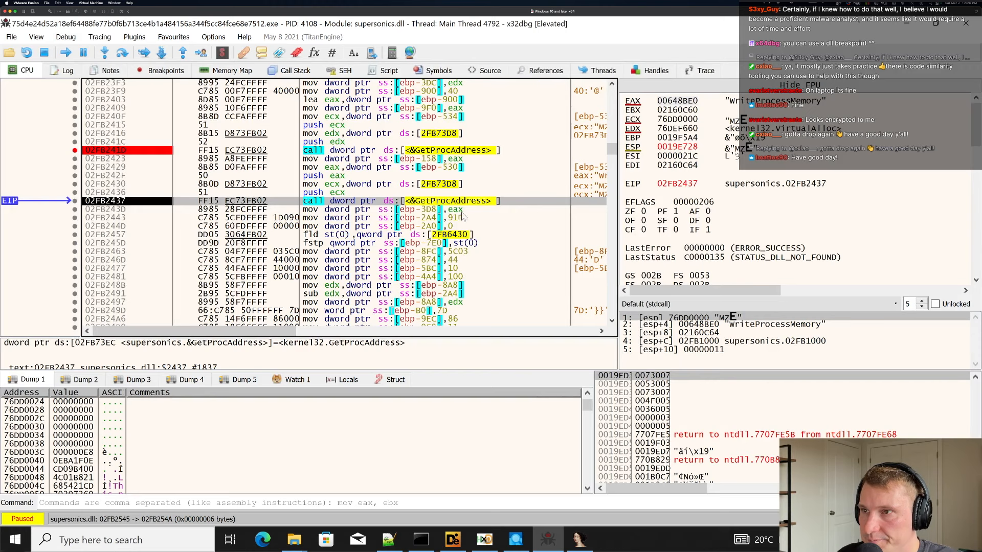
{"action": "left_click", "coordinate": [404, 151]}
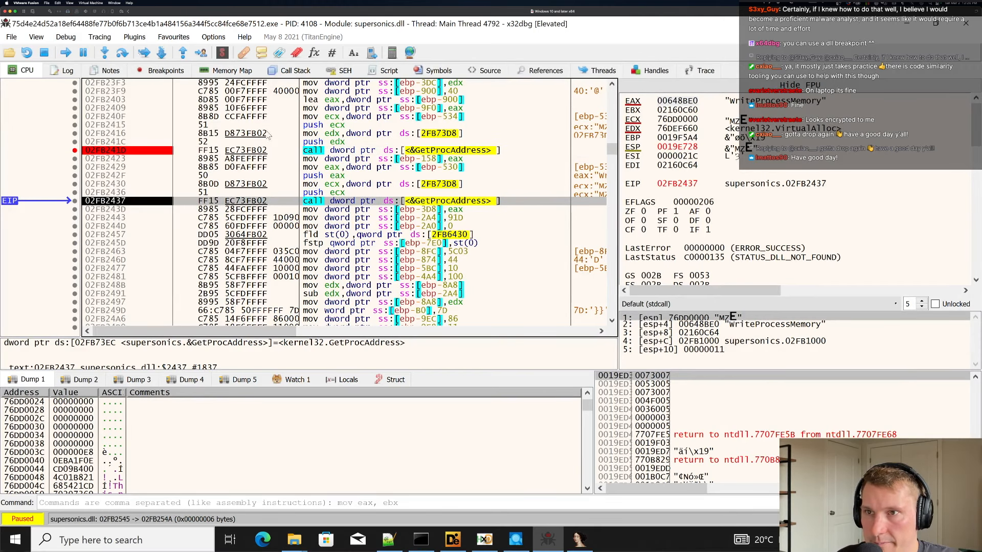
{"action": "scroll", "coordinate": [368, 199], "scroll_direction": "up", "scroll_amount": 3}
{"action": "scroll", "coordinate": [333, 184], "scroll_direction": "down", "scroll_amount": 1}
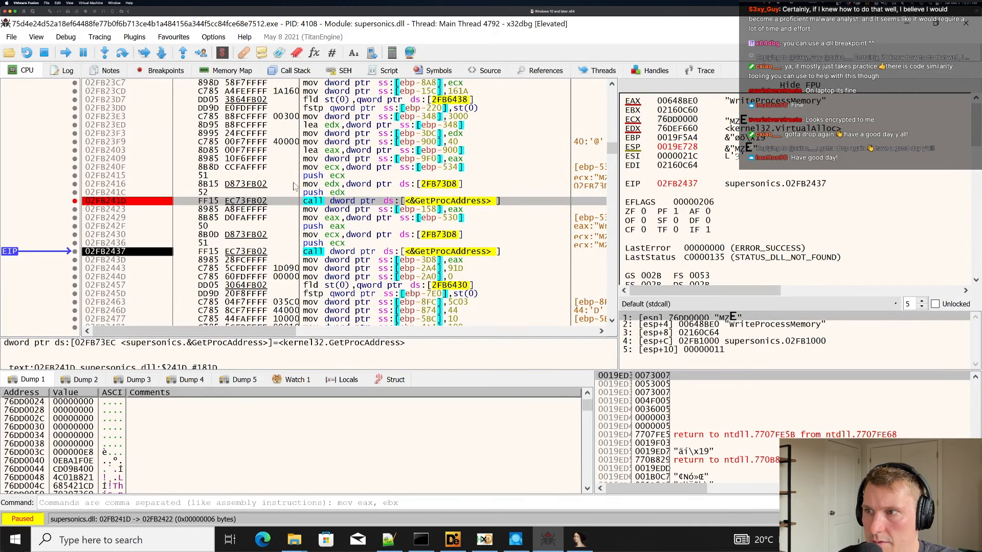
Step over the GetProcAddress call at 02FB2437, then set a breakpoint on the one at 02FB2545 and run to it.
{"action": "left_click", "coordinate": [122, 52]}
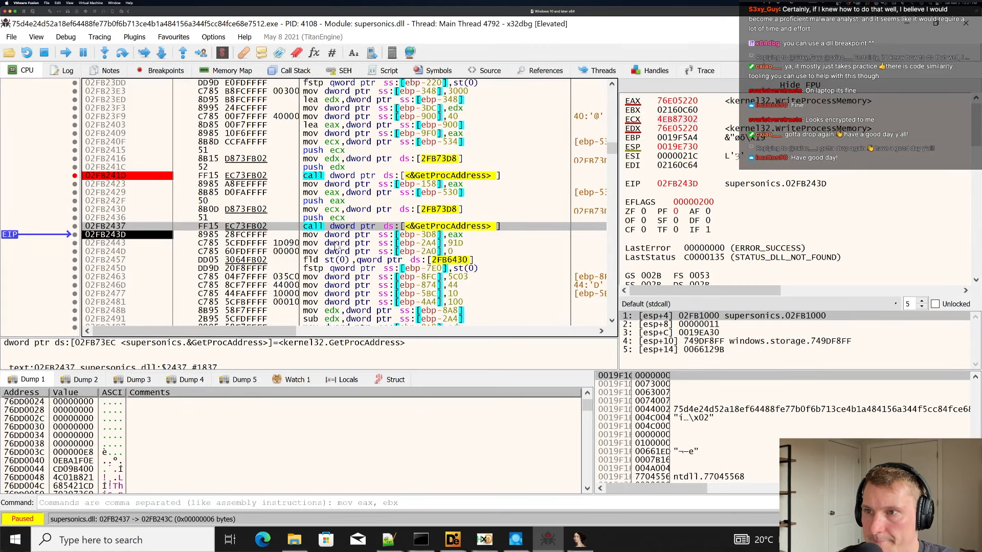
{"action": "scroll", "coordinate": [336, 246], "scroll_direction": "down", "scroll_amount": 12}
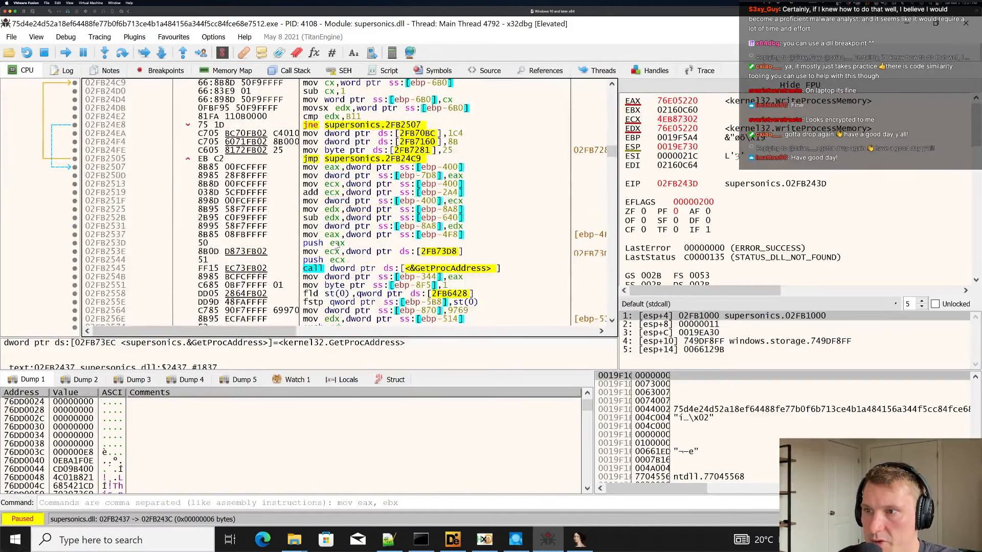
{"action": "scroll", "coordinate": [337, 246], "scroll_direction": "down", "scroll_amount": 2}
{"action": "left_click", "coordinate": [342, 218]}
{"action": "mouse_move", "coordinate": [343, 219]}
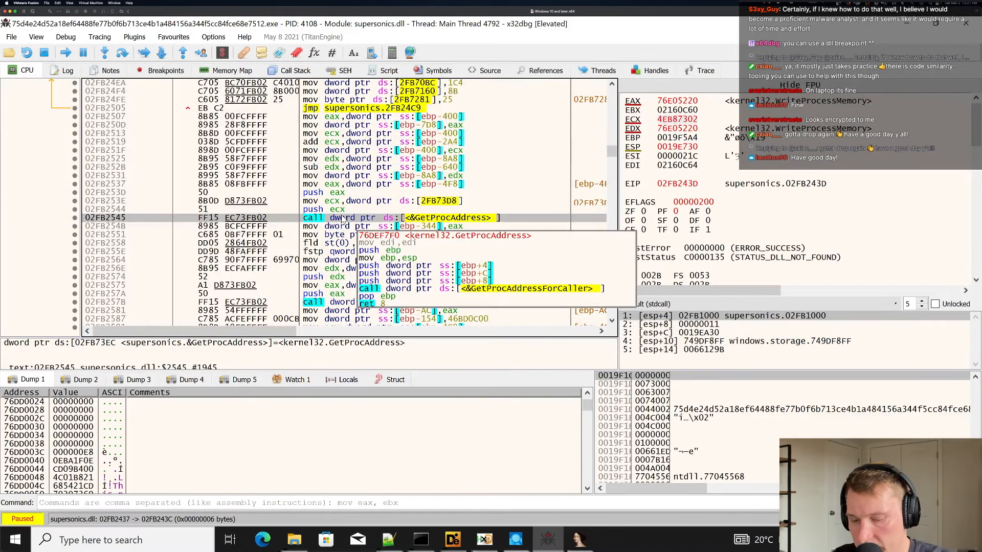
{"action": "key", "text": "F2"}
{"action": "key", "text": "F9"}
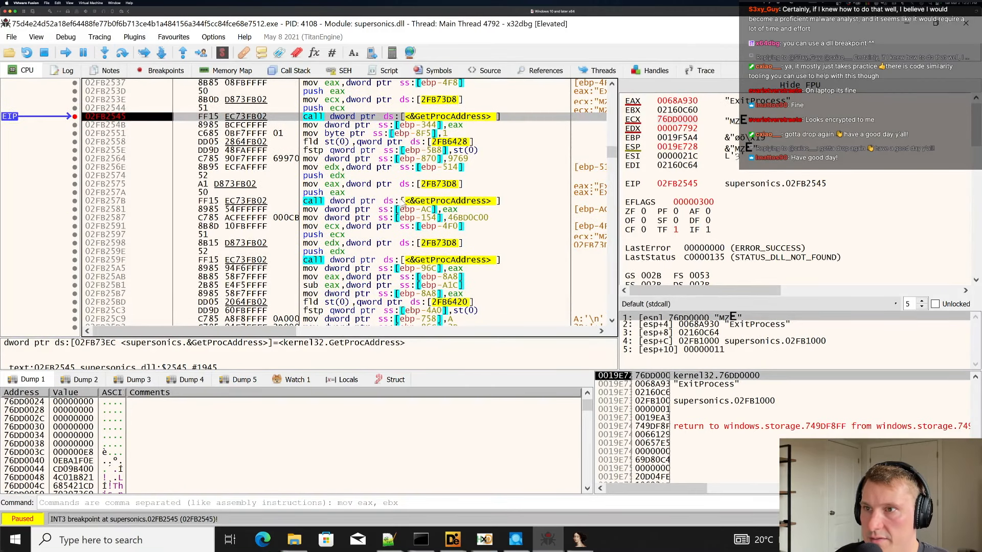
Run on to a breakpoint at the GetProcAddress call at 02FB257B and check the code before it.
{"action": "key", "text": "F9"}
{"action": "left_click", "coordinate": [361, 227]}
{"action": "scroll", "coordinate": [361, 226], "scroll_direction": "up", "scroll_amount": 7}
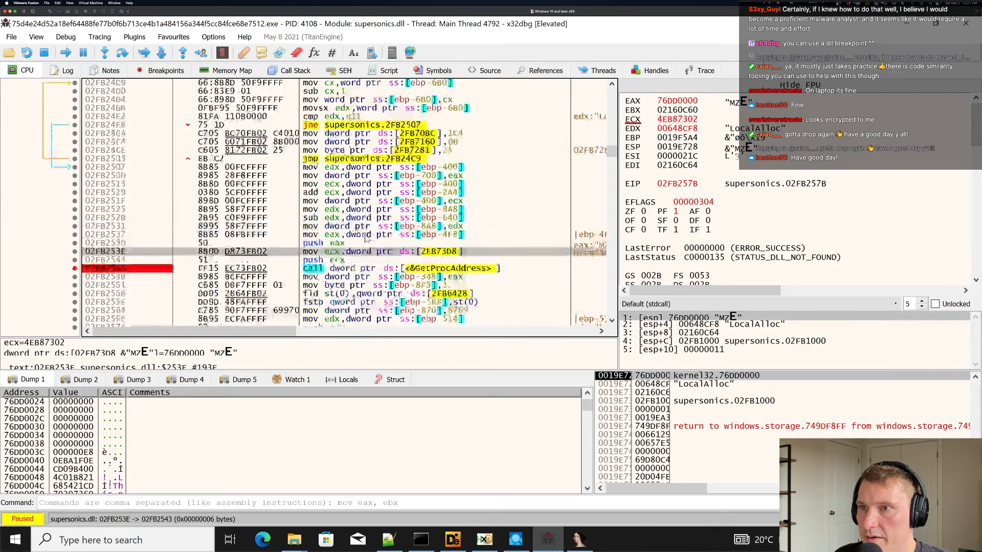
{"action": "scroll", "coordinate": [366, 240], "scroll_direction": "down", "scroll_amount": 8}
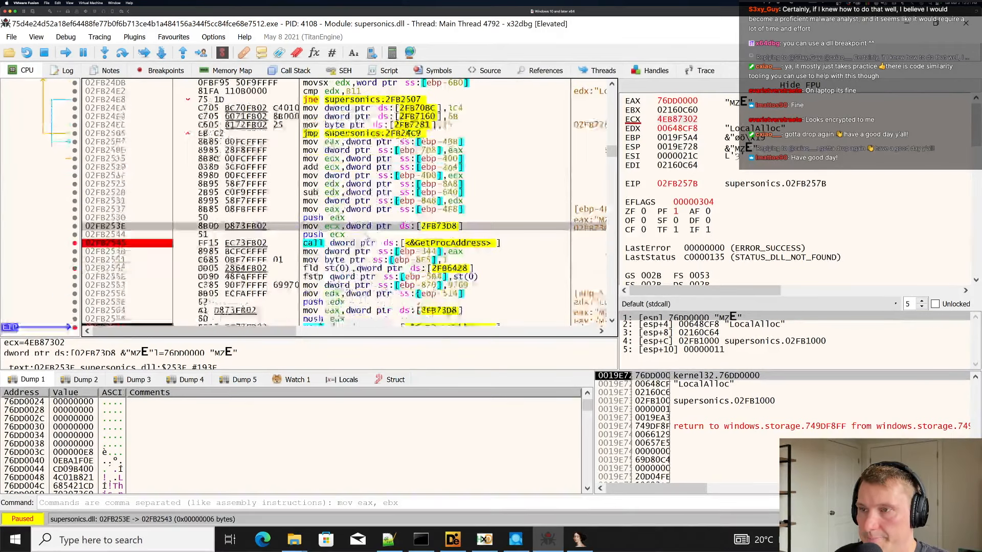
Go to the WriteProcessMemory function in kernel32, set a breakpoint on its entry and run to it.
{"action": "left_click", "coordinate": [358, 159]}
{"action": "key", "text": "ctrl+g"}
{"action": "type", "text": "WriteProcess"}
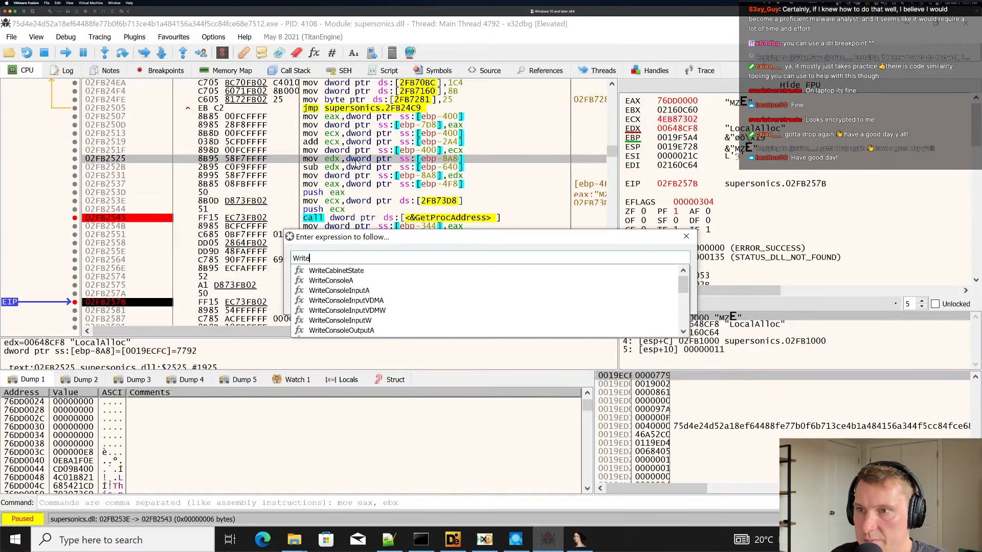
{"action": "type", "text": "roces"}
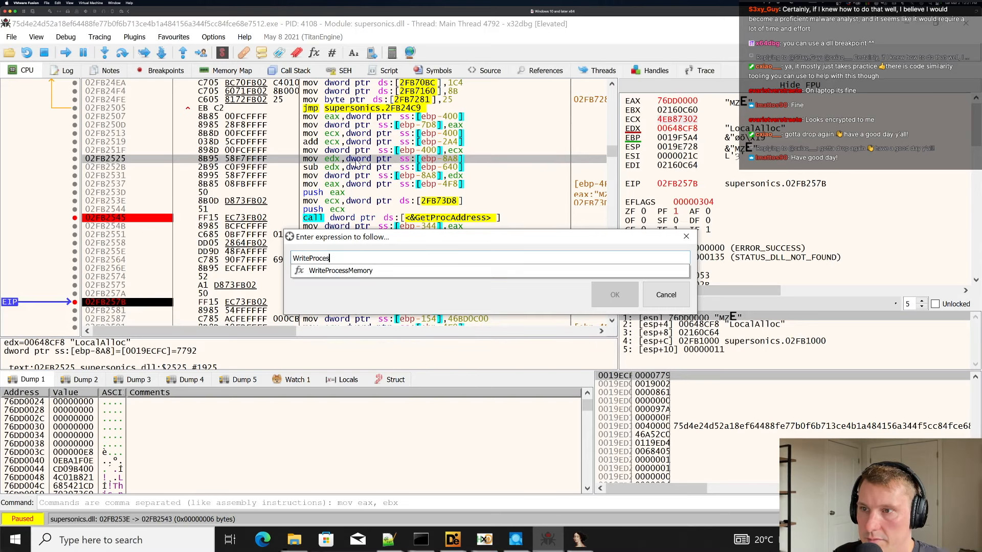
{"action": "type", "text": "y'"}
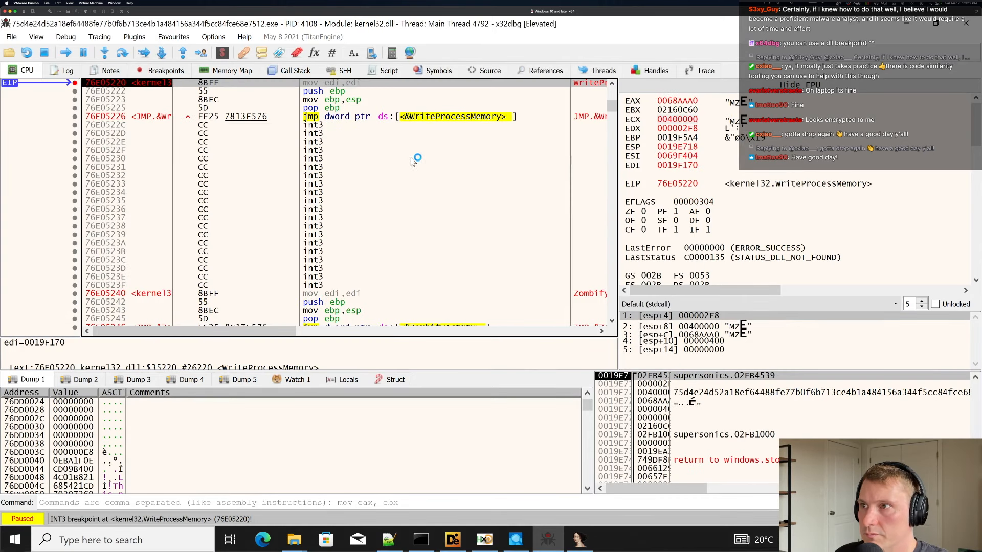
{"action": "left_click", "coordinate": [413, 159]}
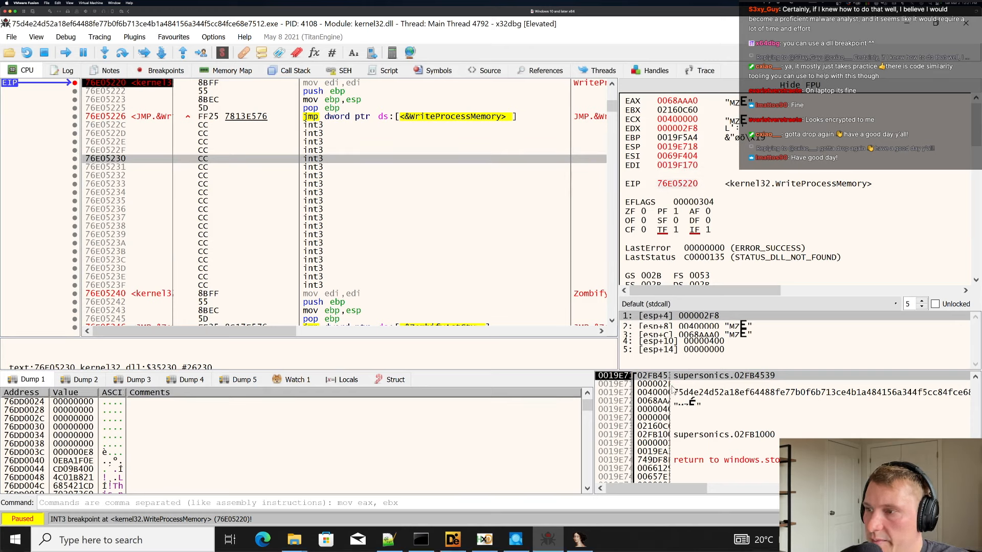
Widen the stack view and its value column to read the return address and arguments of the WriteProcessMemory call.
{"action": "left_click_drag", "start_coordinate": [594, 401], "coordinate": [558, 401]}
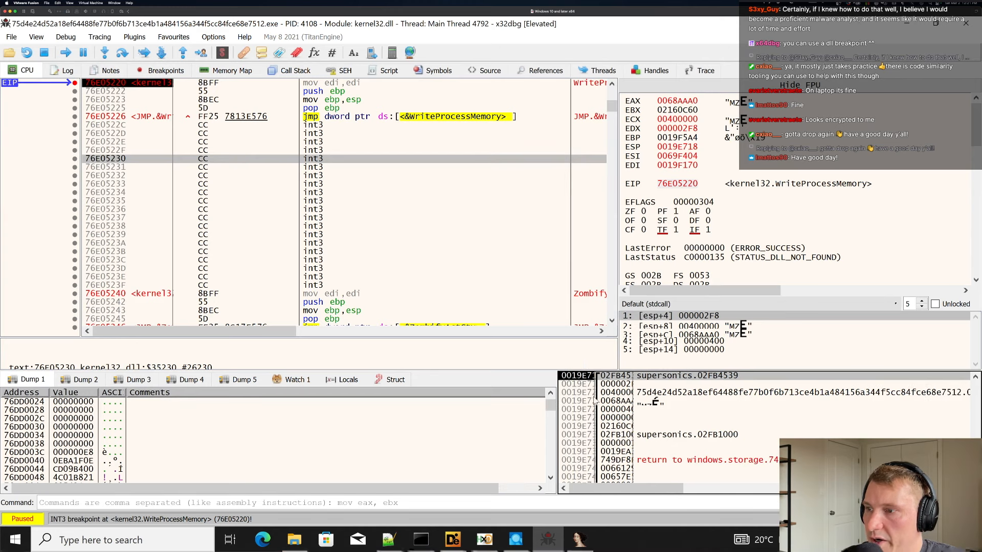
{"action": "left_click_drag", "start_coordinate": [634, 397], "coordinate": [649, 403]}
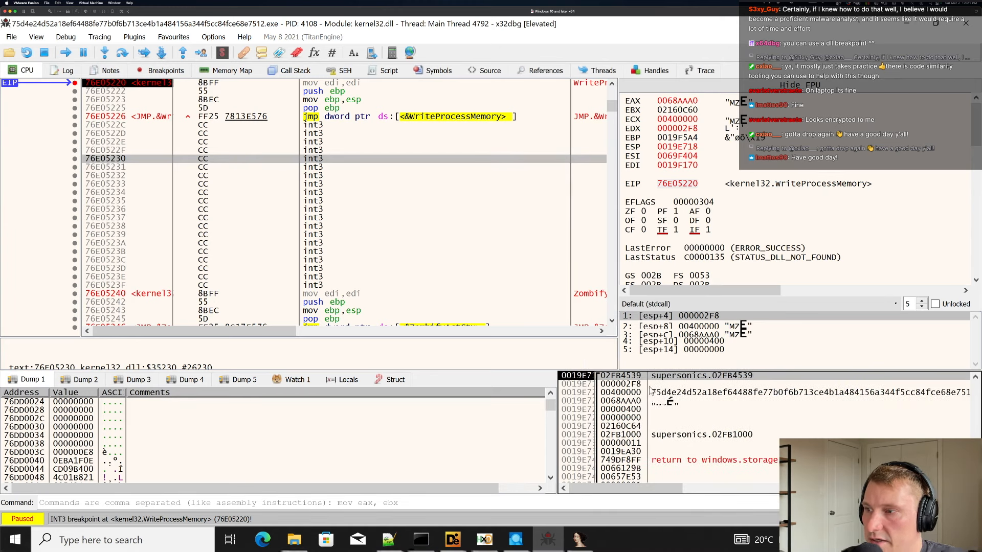
{"action": "scroll", "coordinate": [657, 392], "scroll_direction": "down", "scroll_amount": 1}
{"action": "scroll", "coordinate": [667, 394], "scroll_direction": "up", "scroll_amount": 2}
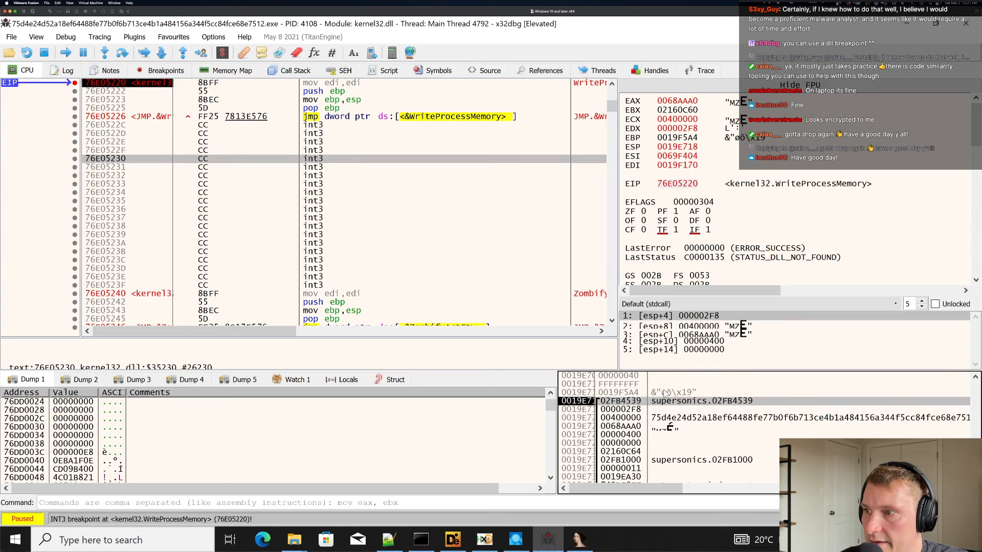
Follow the return address 02FB4539 into the disassembly and check the indirect call before it at 02FB4533.
{"action": "double_click", "coordinate": [625, 403]}
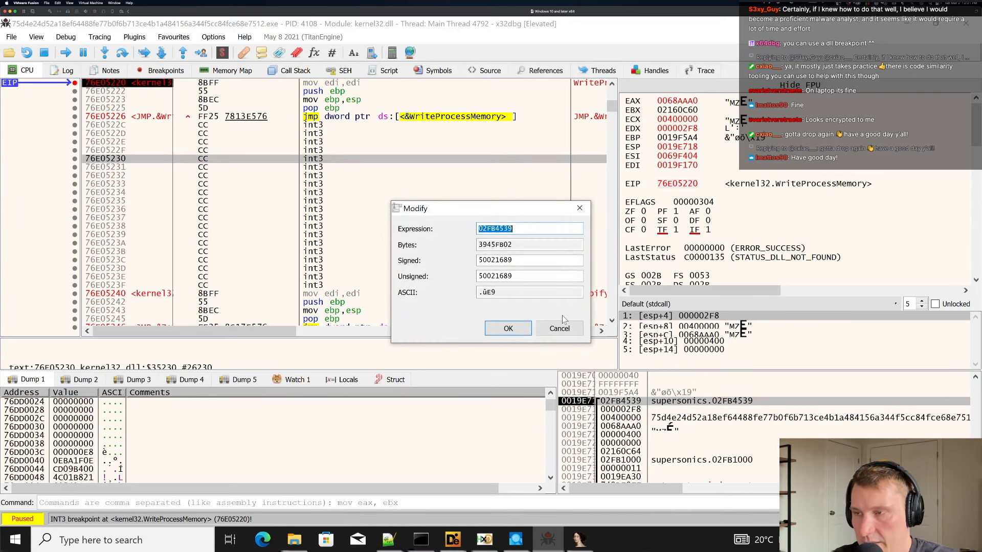
{"action": "left_click", "coordinate": [559, 329]}
{"action": "left_click", "coordinate": [409, 210]}
{"action": "key", "text": "minus"}
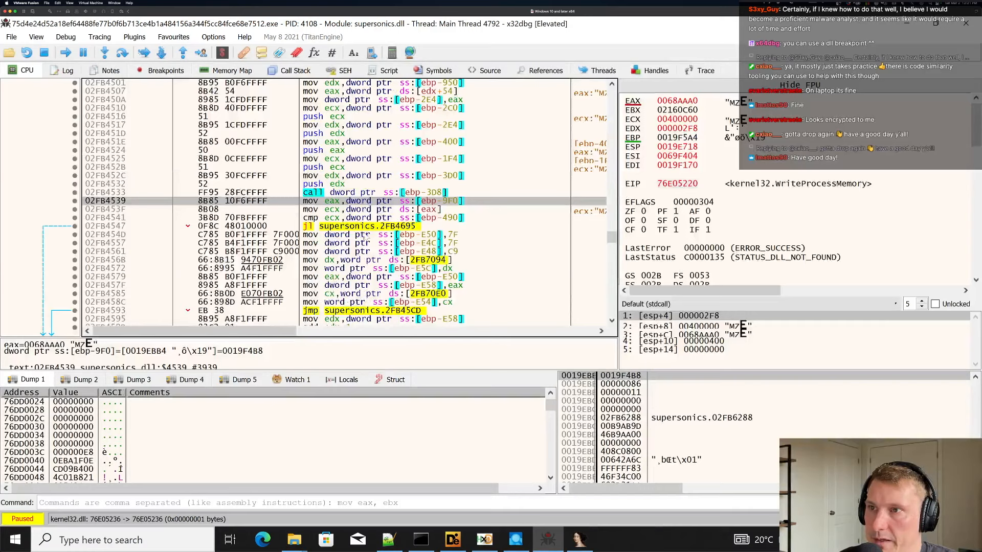
{"action": "left_click", "coordinate": [366, 194]}
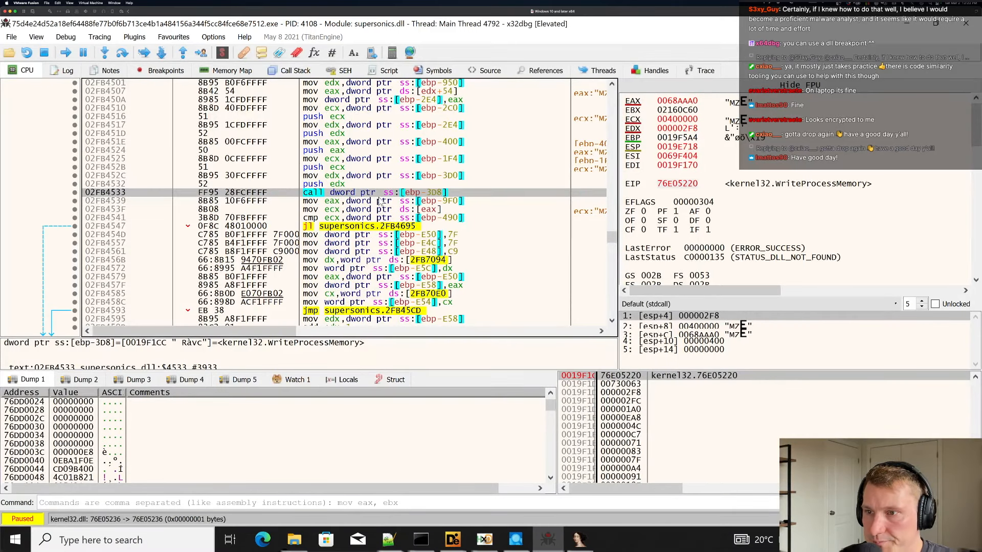
Read the code following the WriteProcessMemory call at 02FB4533, then go back to 02FB4539 in the disassembly.
{"action": "scroll", "coordinate": [392, 267], "scroll_direction": "down", "scroll_amount": 7}
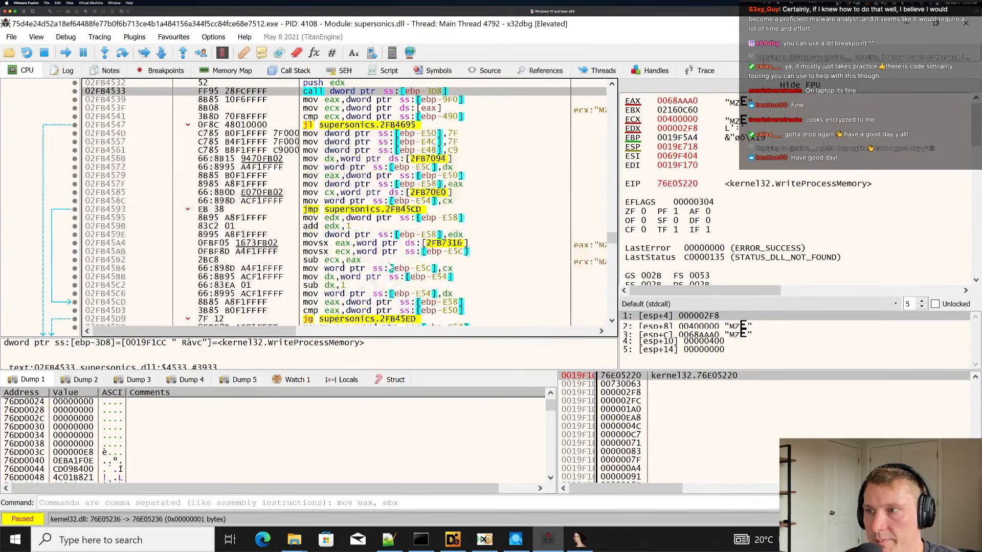
{"action": "scroll", "coordinate": [391, 267], "scroll_direction": "up", "scroll_amount": 7}
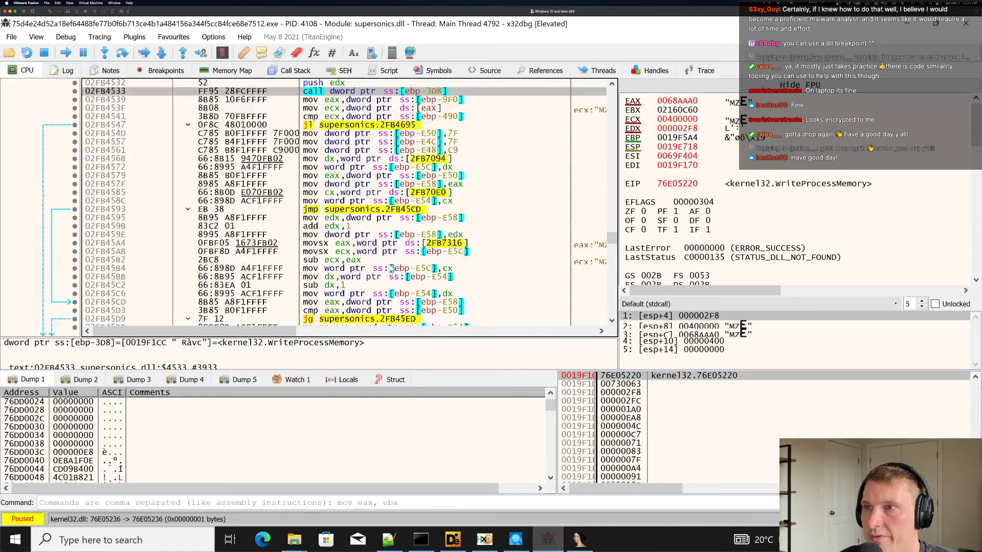
{"action": "scroll", "coordinate": [389, 264], "scroll_direction": "down", "scroll_amount": 2}
{"action": "left_click", "coordinate": [390, 252]}
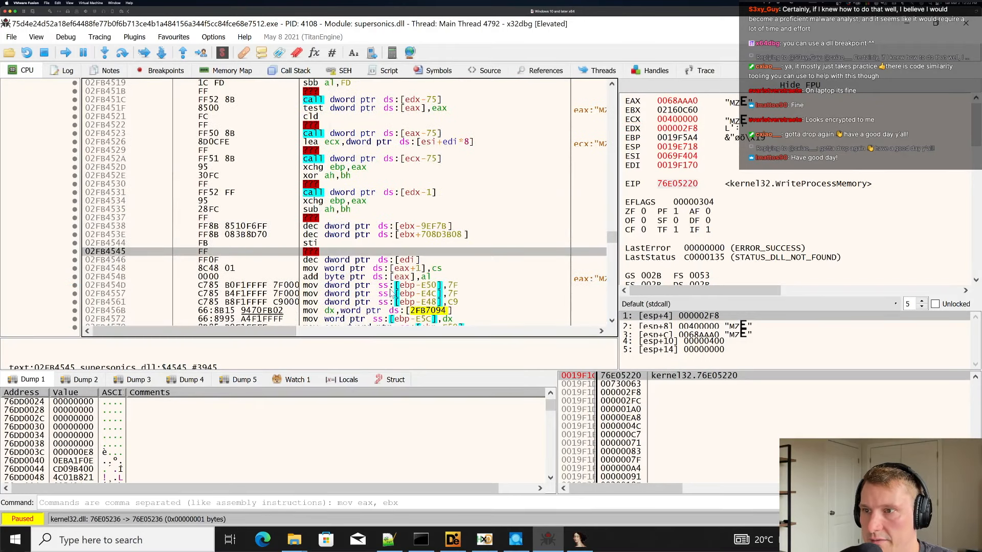
{"action": "scroll", "coordinate": [390, 251], "scroll_direction": "down", "scroll_amount": 2}
{"action": "left_click", "coordinate": [386, 245]}
{"action": "scroll", "coordinate": [387, 251], "scroll_direction": "down", "scroll_amount": 2}
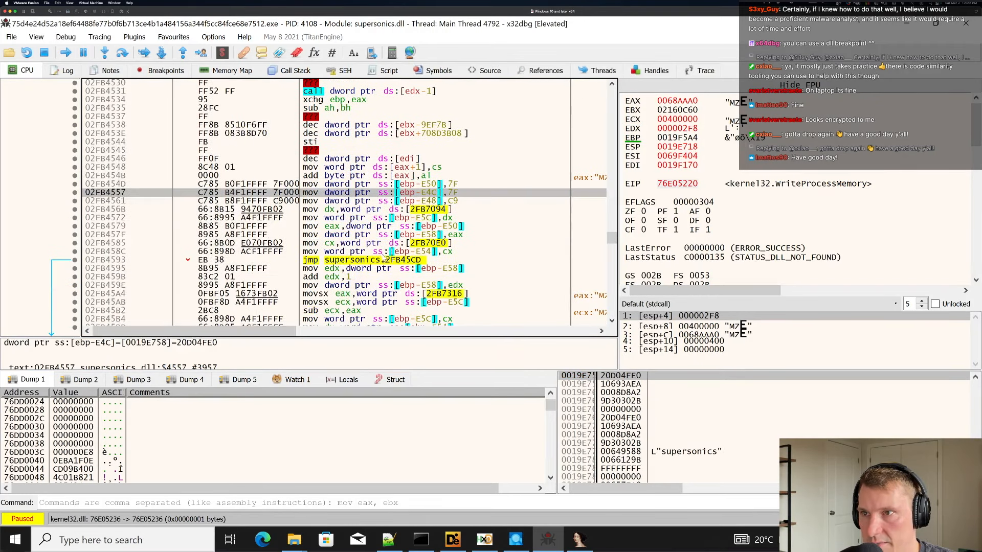
{"action": "scroll", "coordinate": [358, 179], "scroll_direction": "down", "scroll_amount": 2}
{"action": "left_click", "coordinate": [358, 176]}
{"action": "key", "text": "minus"}
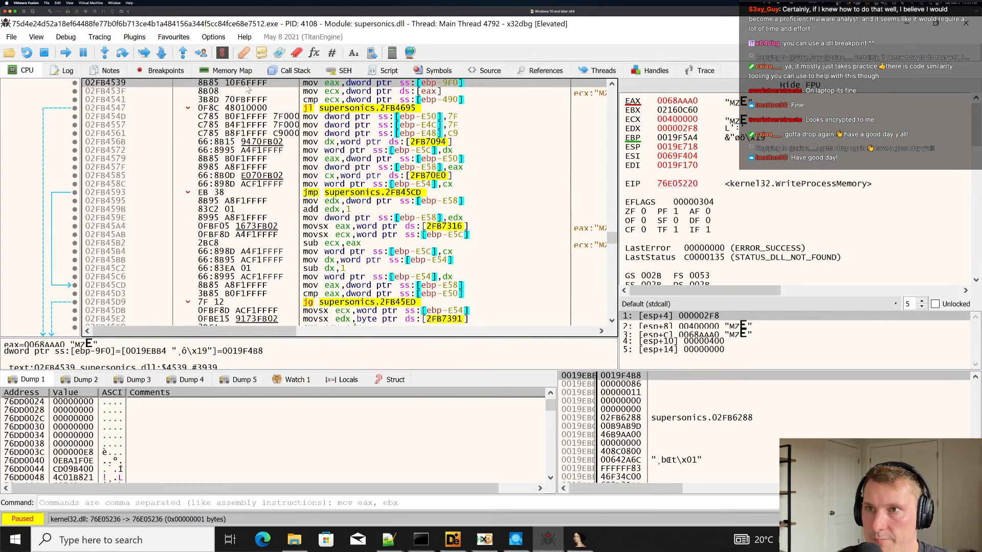
Switch to IDA and rename the variable v500, called at 02FB4533, to WriteProcessMemory.
{"action": "scroll", "coordinate": [263, 100], "scroll_direction": "up", "scroll_amount": 1}
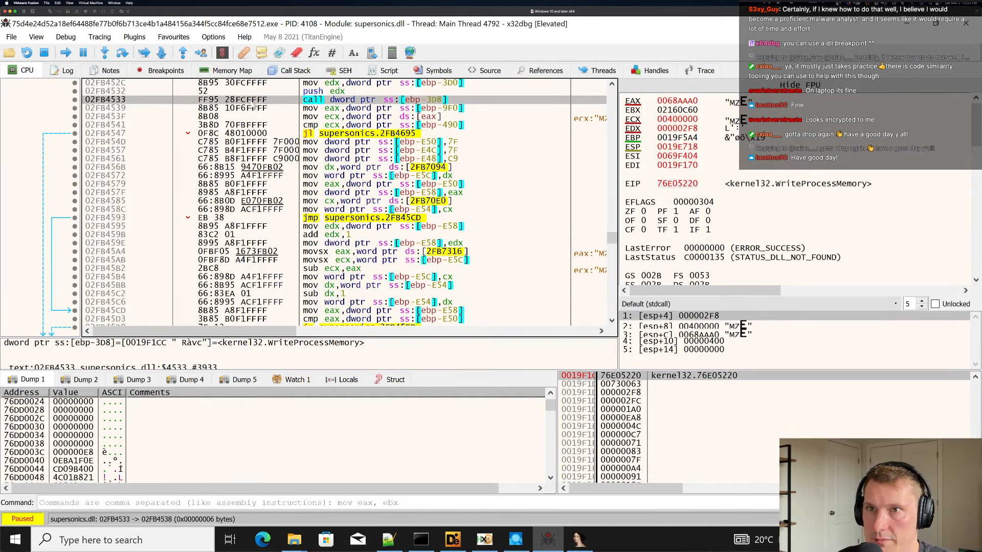
{"action": "key", "text": "alt+Tab"}
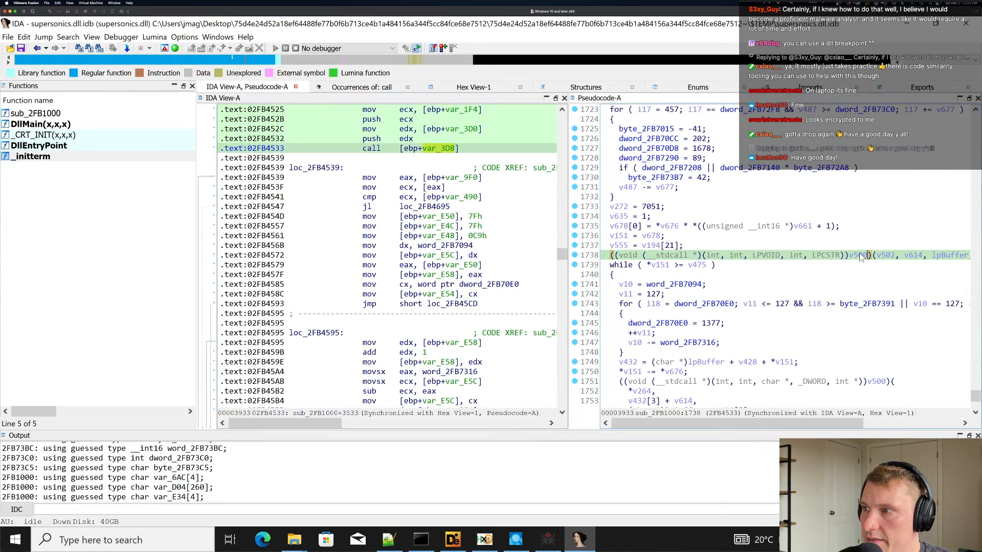
{"action": "left_click", "coordinate": [861, 257]}
{"action": "type", "text": "nt, LPCSTR))Wri"}
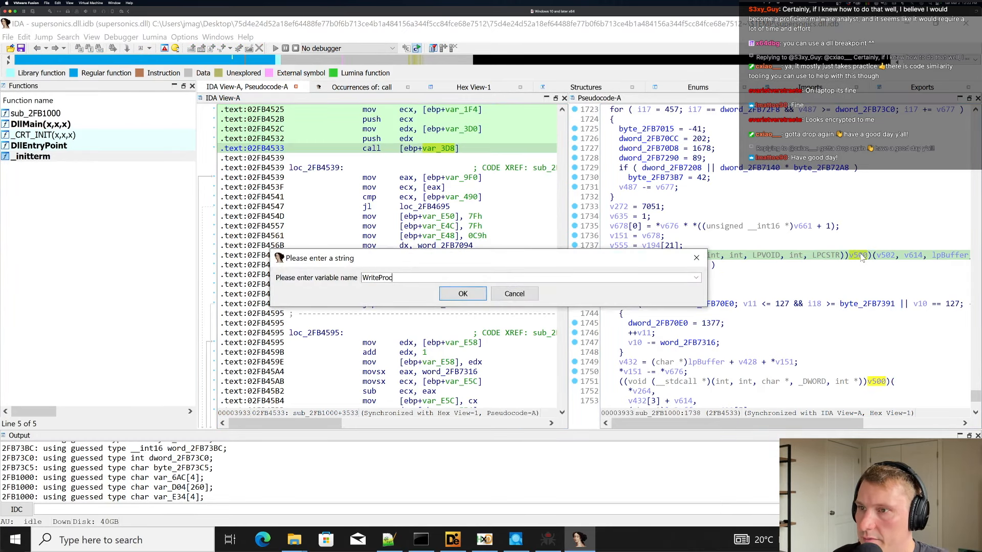
{"action": "type", "text": "teProcessMemory"}
{"action": "key", "text": "Return"}
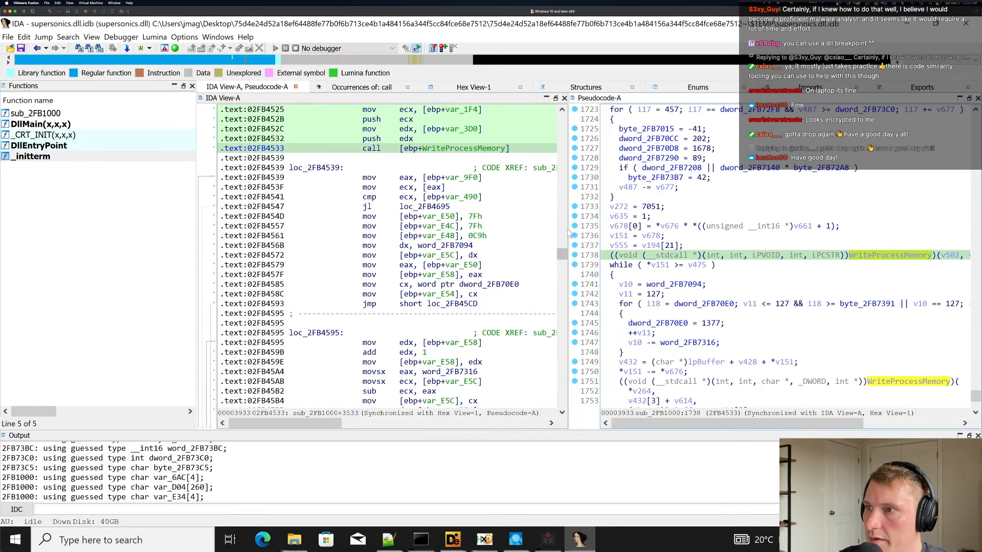
Enlarge the pseudocode view and read back from the WriteProcessMemory call at line 1738 to the XOR loop at line 1620.
{"action": "left_click_drag", "start_coordinate": [567, 228], "coordinate": [416, 230]}
{"action": "left_click_drag", "start_coordinate": [197, 229], "coordinate": [118, 229]}
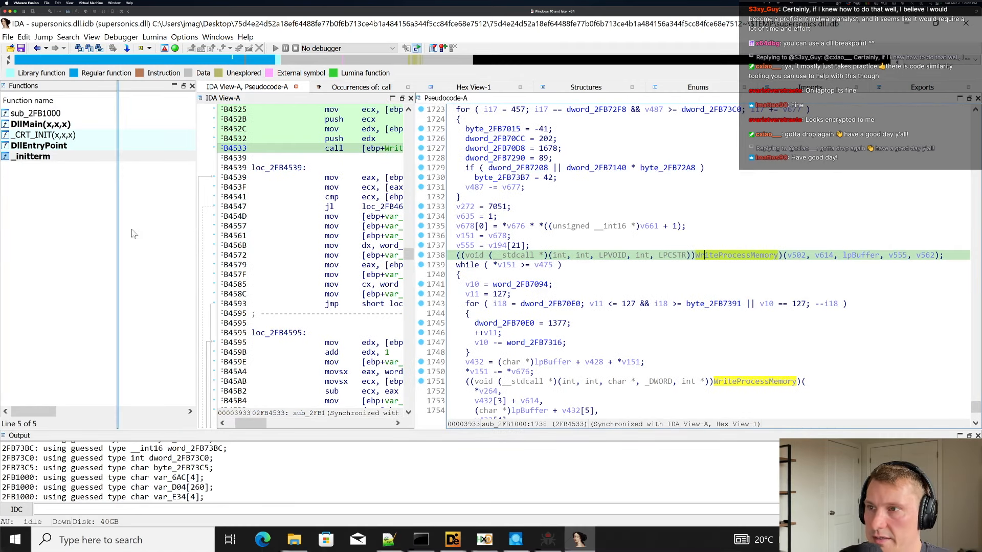
{"action": "left_click", "coordinate": [655, 238]}
{"action": "scroll", "coordinate": [655, 238], "scroll_direction": "up", "scroll_amount": 4}
{"action": "scroll", "coordinate": [651, 244], "scroll_direction": "up", "scroll_amount": 1}
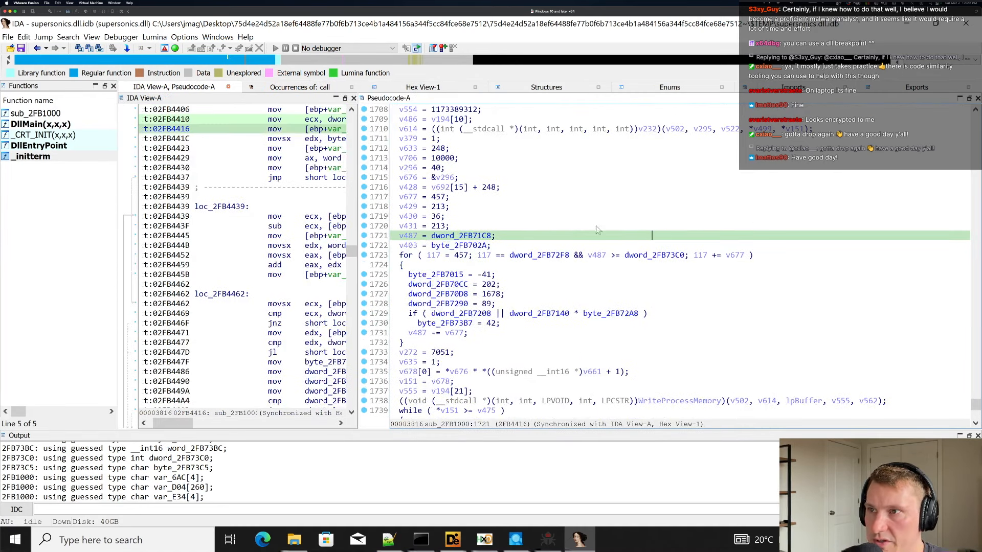
{"action": "scroll", "coordinate": [741, 241], "scroll_direction": "up", "scroll_amount": 13}
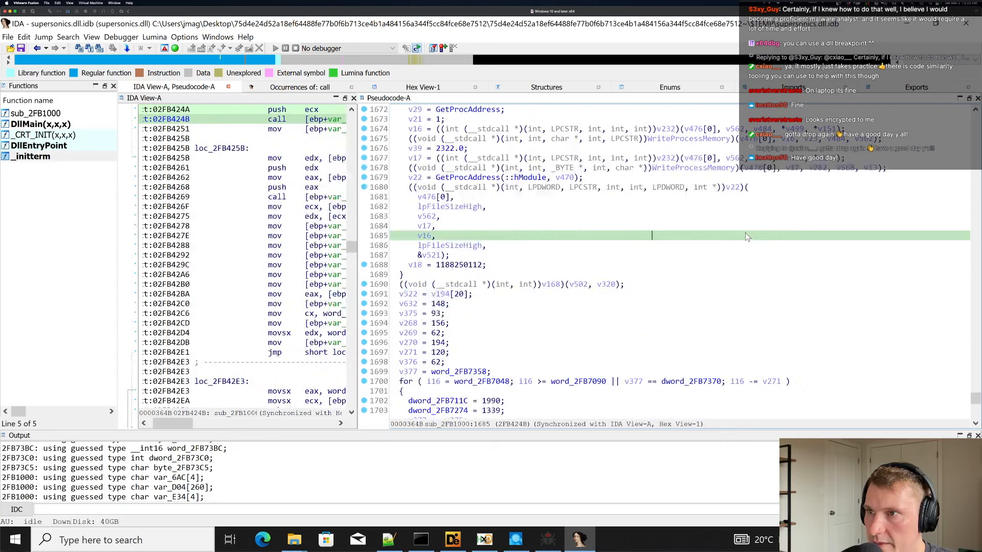
{"action": "scroll", "coordinate": [752, 235], "scroll_direction": "up", "scroll_amount": 19}
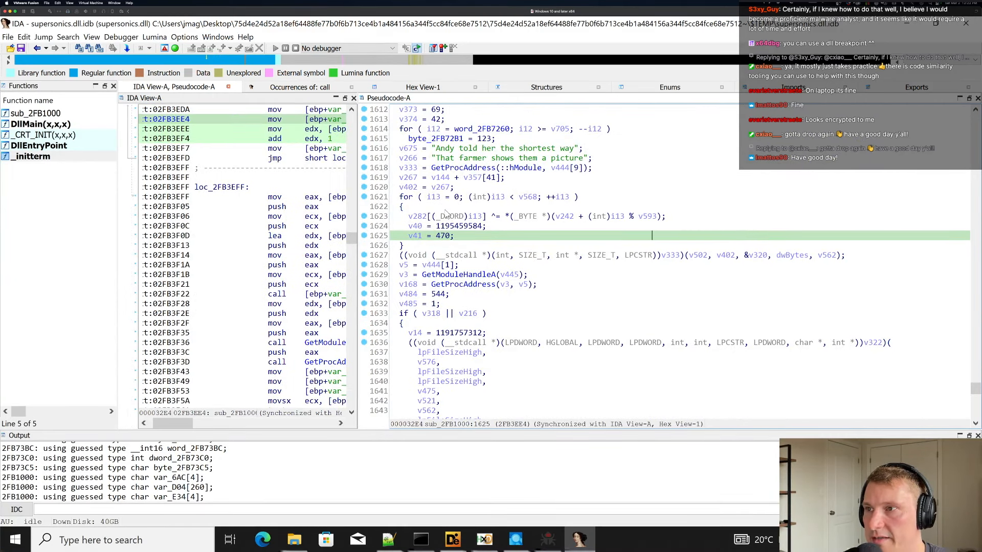
{"action": "left_click", "coordinate": [457, 178]}
Check the instructions following the WriteProcessMemory call in x32dbg around 02FB4572, and return to the pseudocode in IDA.
{"action": "left_click", "coordinate": [537, 543]}
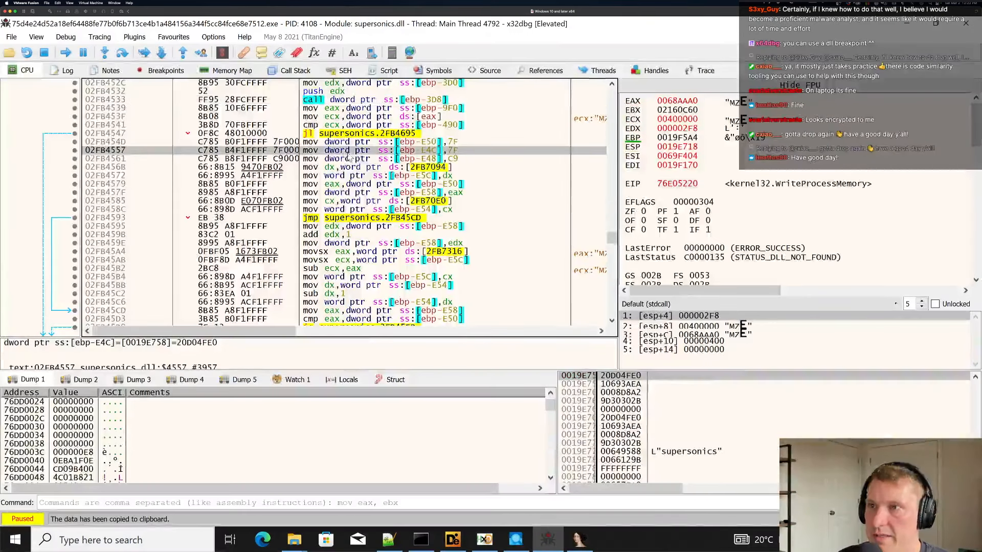
{"action": "left_click", "coordinate": [357, 176]}
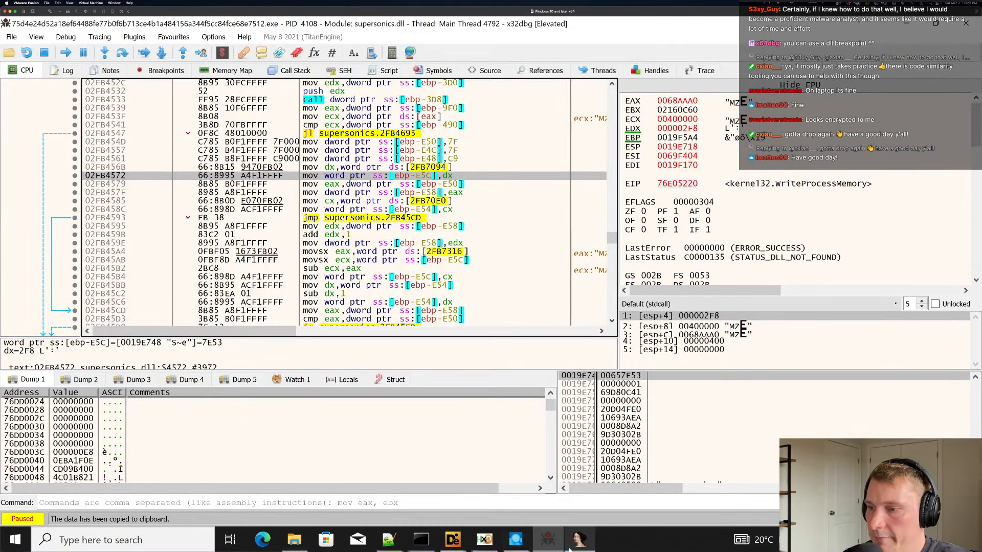
{"action": "left_click", "coordinate": [550, 545]}
{"action": "left_click", "coordinate": [527, 276]}
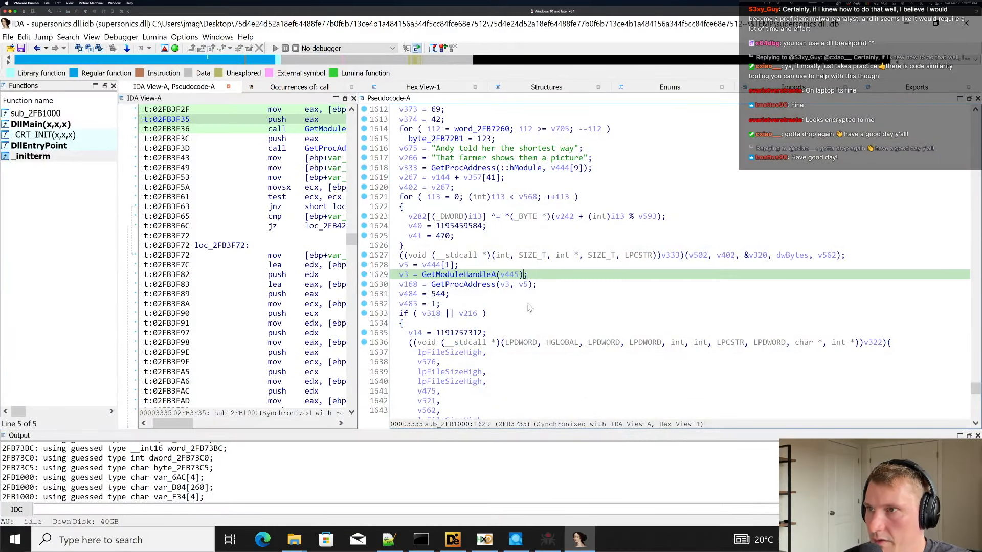
Trace the pseudocode of sub_2FB1000 backwards past the GetProcAddress calls to the blindworm key loop around line 902.
{"action": "scroll", "coordinate": [529, 307], "scroll_direction": "up", "scroll_amount": 7}
{"action": "scroll", "coordinate": [526, 309], "scroll_direction": "up", "scroll_amount": 11}
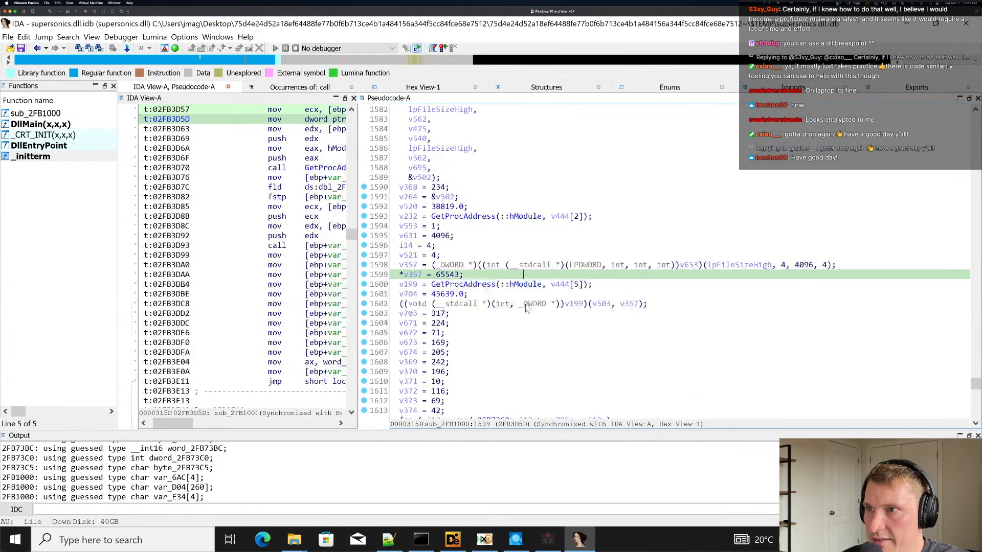
{"action": "scroll", "coordinate": [527, 309], "scroll_direction": "up", "scroll_amount": 20}
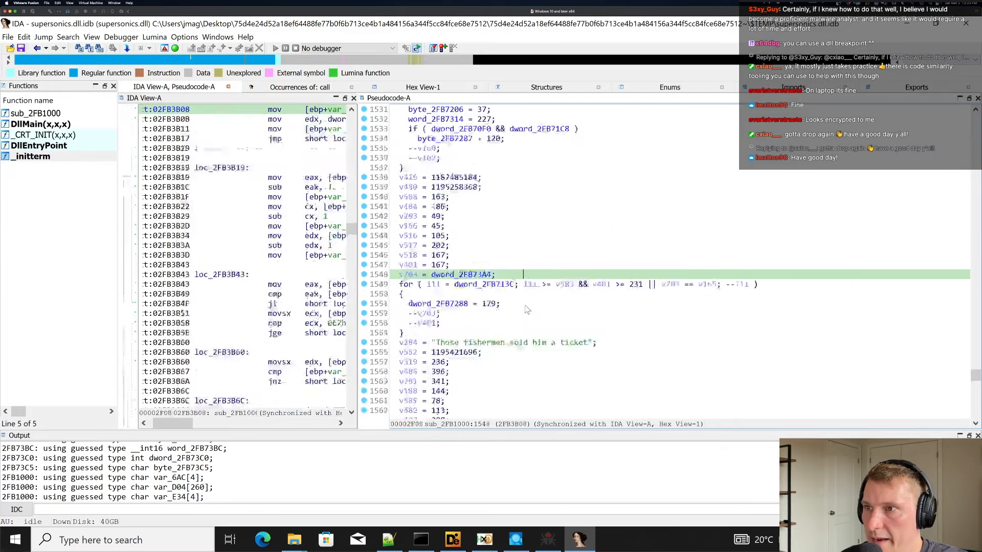
{"action": "scroll", "coordinate": [530, 309], "scroll_direction": "up", "scroll_amount": 20}
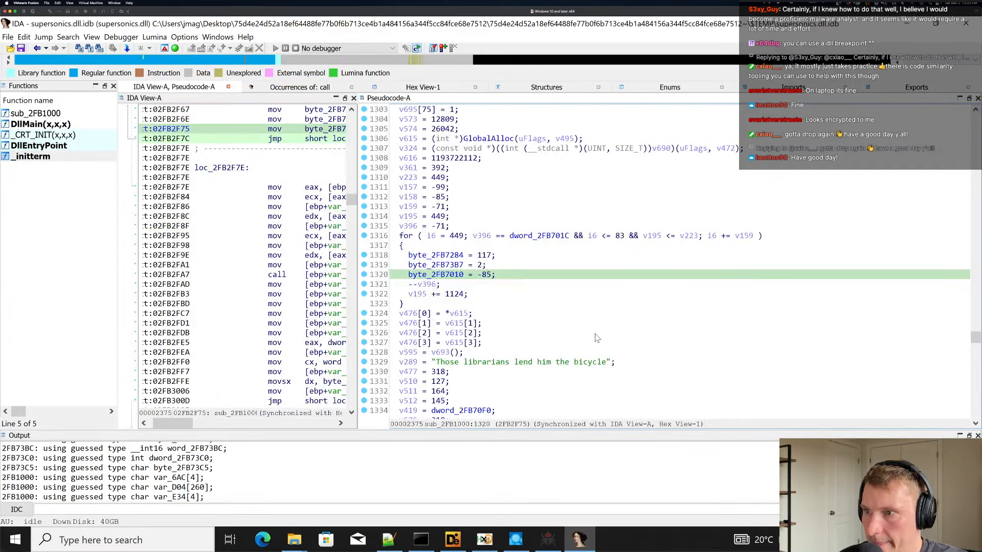
{"action": "scroll", "coordinate": [597, 338], "scroll_direction": "up", "scroll_amount": 20}
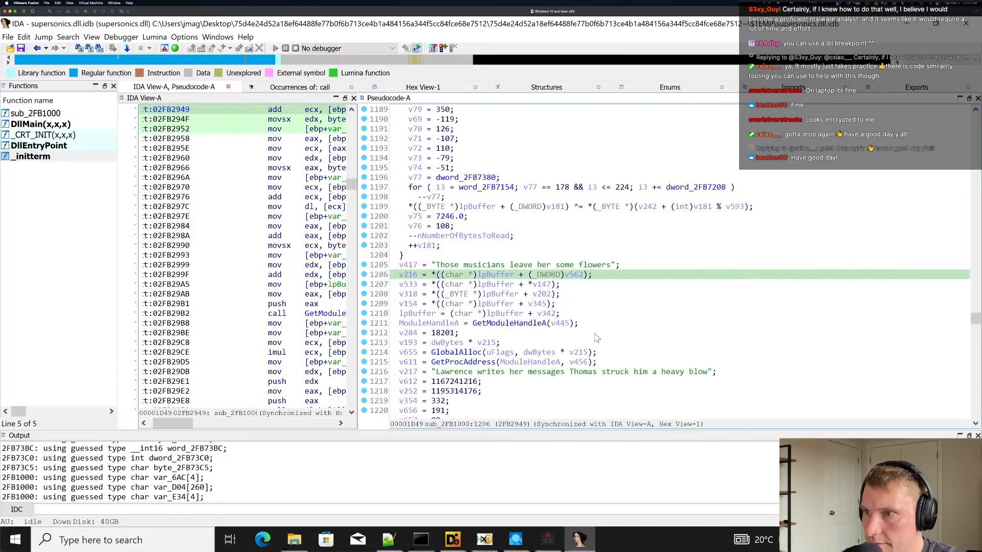
{"action": "scroll", "coordinate": [597, 337], "scroll_direction": "up", "scroll_amount": 20}
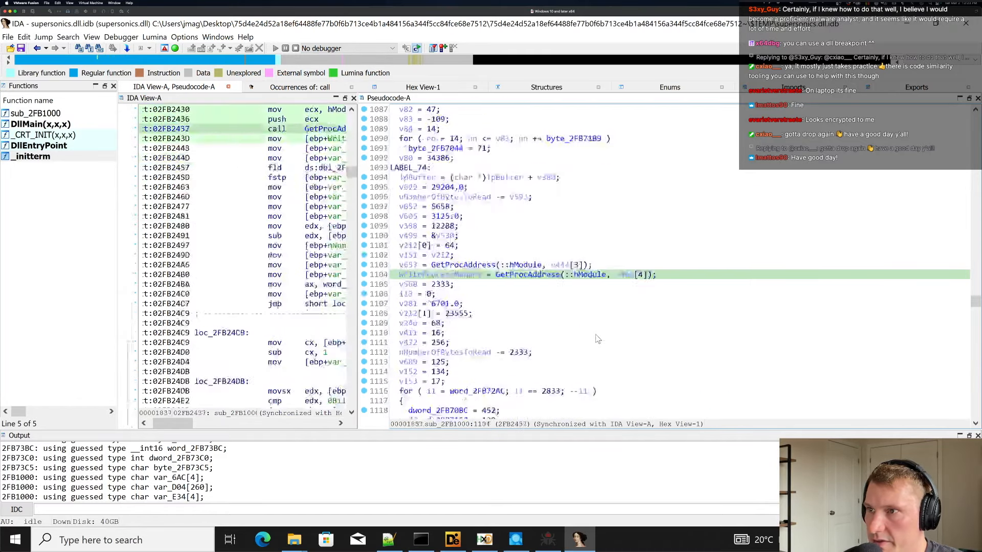
{"action": "scroll", "coordinate": [597, 339], "scroll_direction": "up", "scroll_amount": 20}
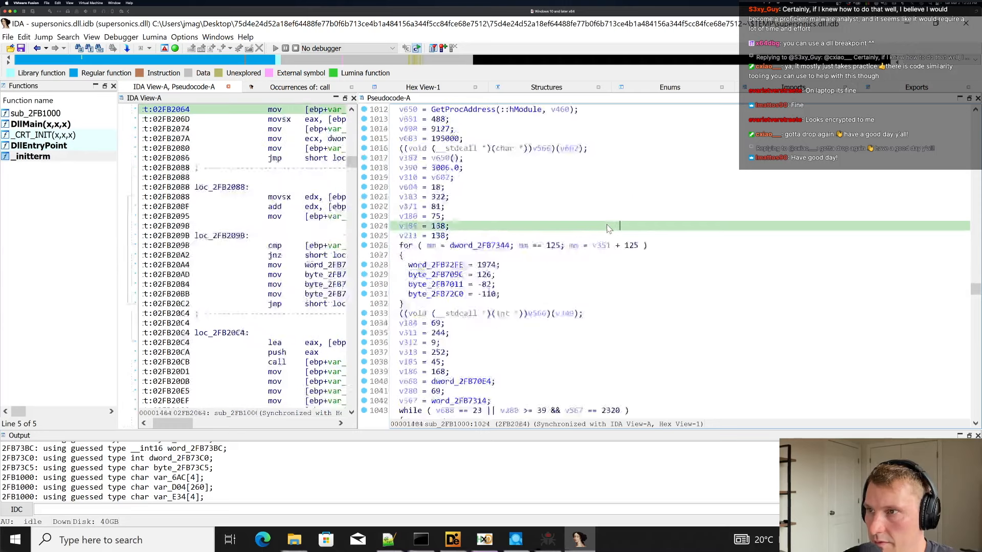
{"action": "scroll", "coordinate": [608, 228], "scroll_direction": "up", "scroll_amount": 20}
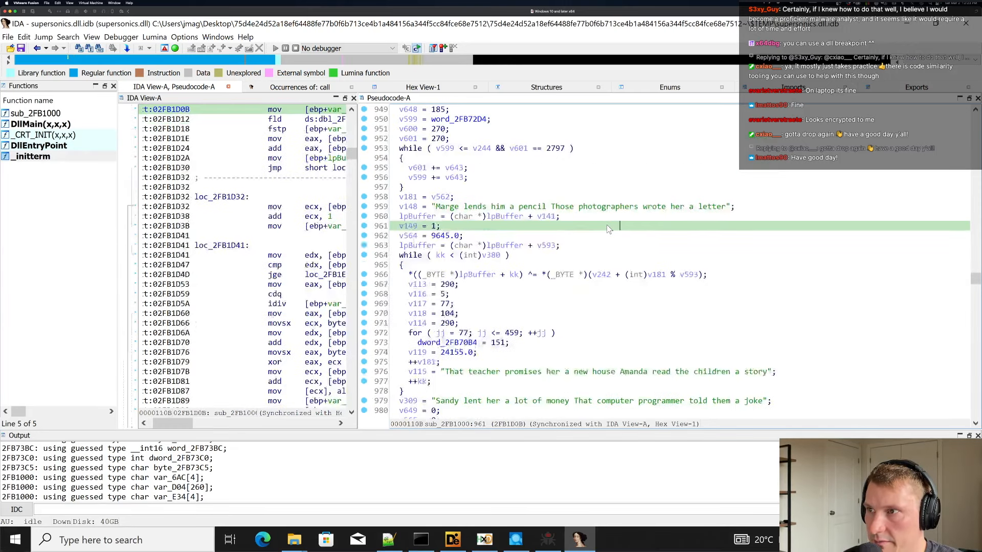
{"action": "scroll", "coordinate": [607, 228], "scroll_direction": "up", "scroll_amount": 11}
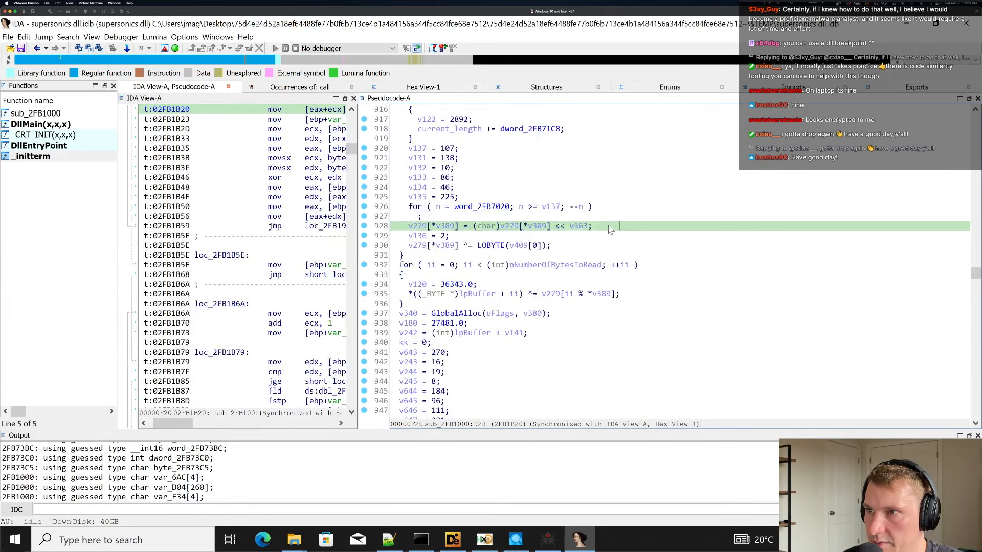
{"action": "scroll", "coordinate": [607, 228], "scroll_direction": "up", "scroll_amount": 5}
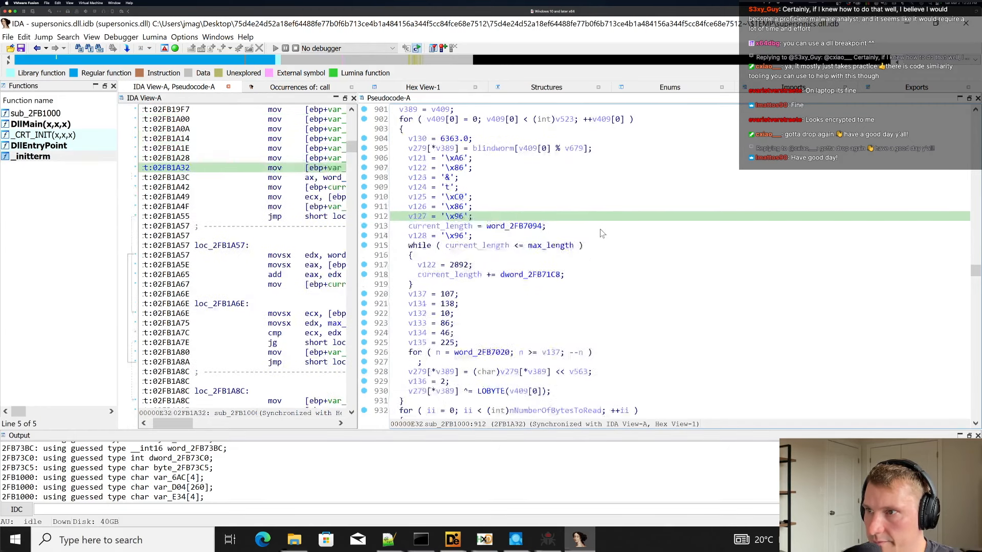
Examine the code after the first lpBuffer XOR loop, checking v244 and the assignment of v242 at line 939.
{"action": "scroll", "coordinate": [602, 234], "scroll_direction": "down", "scroll_amount": 8}
{"action": "left_click", "coordinate": [529, 275]}
{"action": "scroll", "coordinate": [543, 240], "scroll_direction": "down", "scroll_amount": 3}
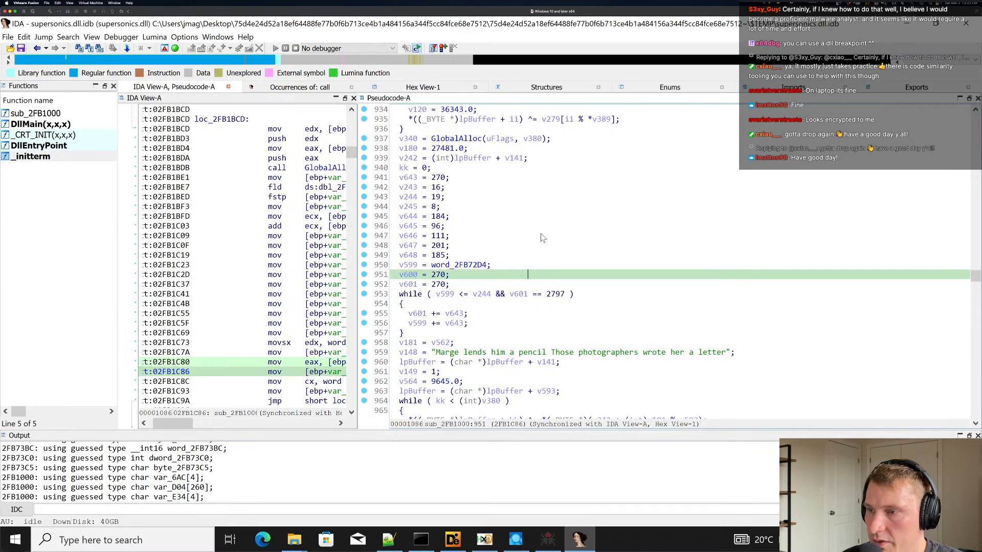
{"action": "left_click", "coordinate": [483, 295]}
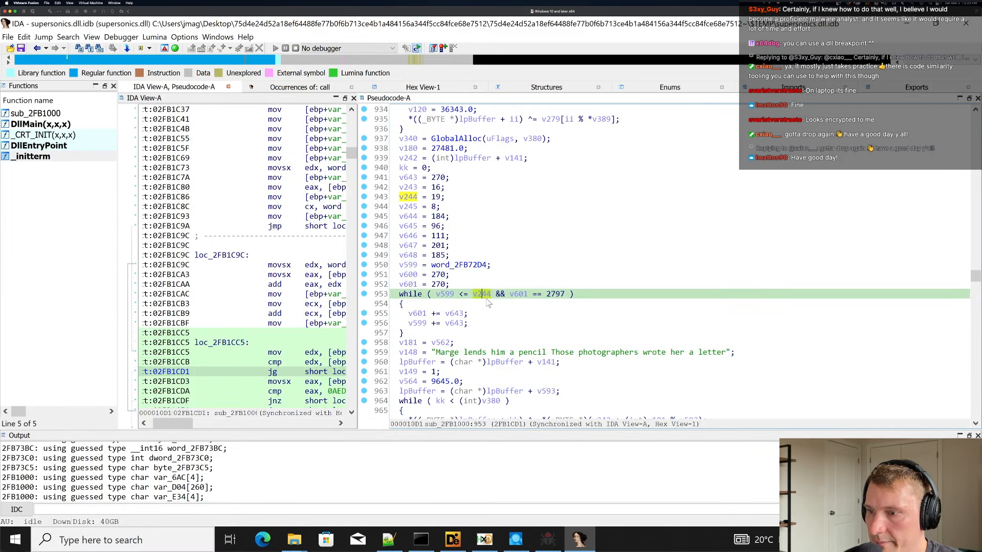
{"action": "scroll", "coordinate": [489, 302], "scroll_direction": "up", "scroll_amount": 3}
{"action": "left_click", "coordinate": [478, 207]}
{"action": "left_click", "coordinate": [406, 245]}
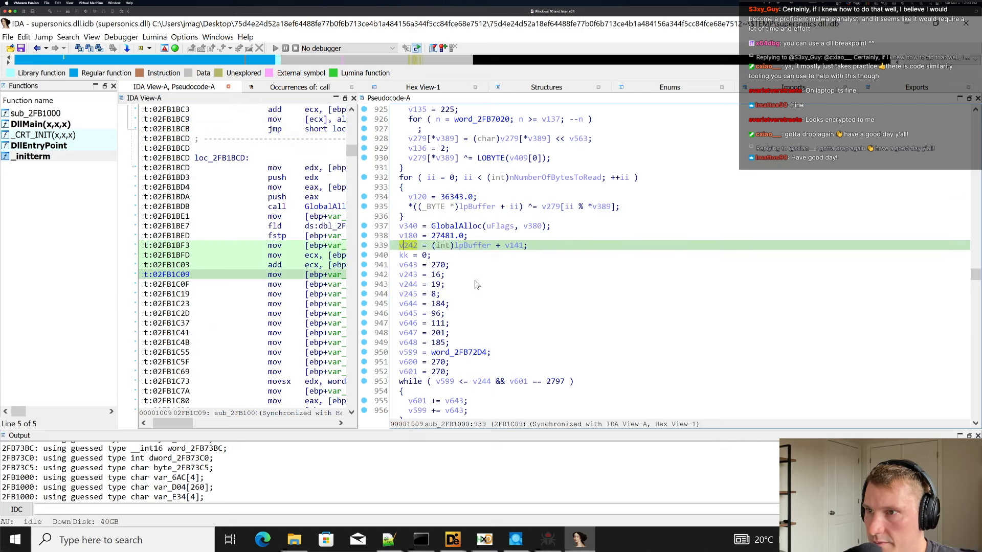
Examine the XOR loop at line 966, checking where its operands lpBuffer and v242 are used.
{"action": "scroll", "coordinate": [475, 284], "scroll_direction": "down", "scroll_amount": 9}
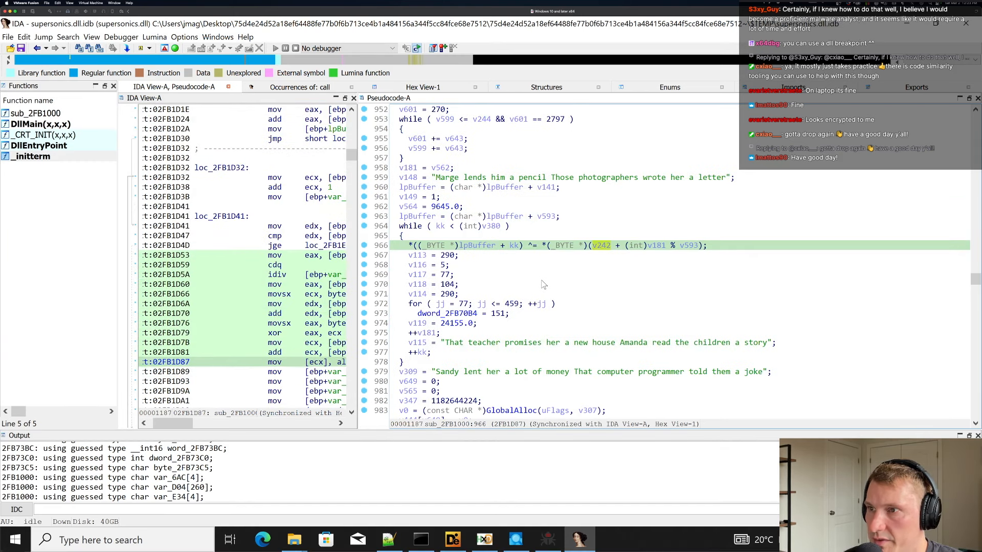
{"action": "left_click", "coordinate": [562, 248]}
{"action": "left_click", "coordinate": [480, 247]}
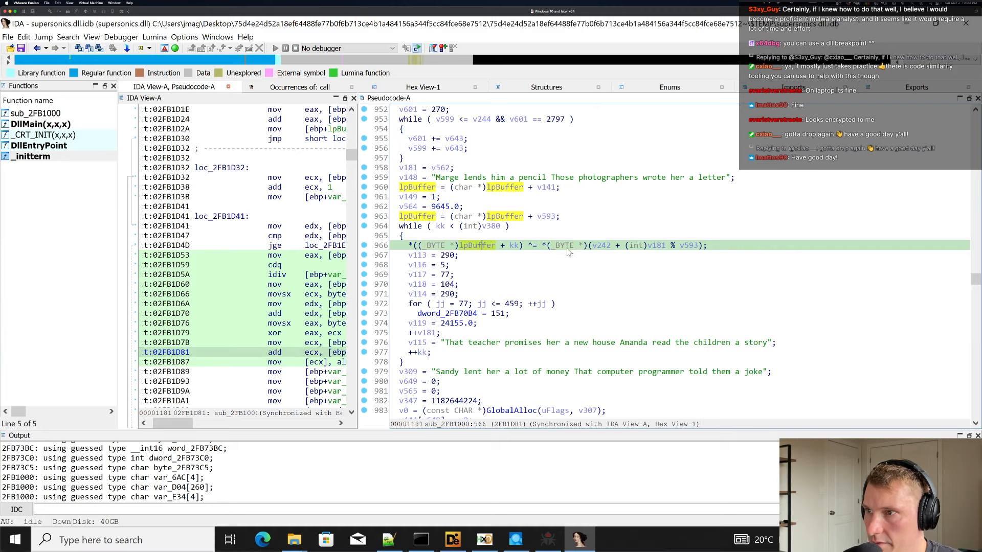
{"action": "left_click", "coordinate": [439, 227]}
{"action": "left_click", "coordinate": [602, 245]}
{"action": "scroll", "coordinate": [580, 284], "scroll_direction": "down", "scroll_amount": 1}
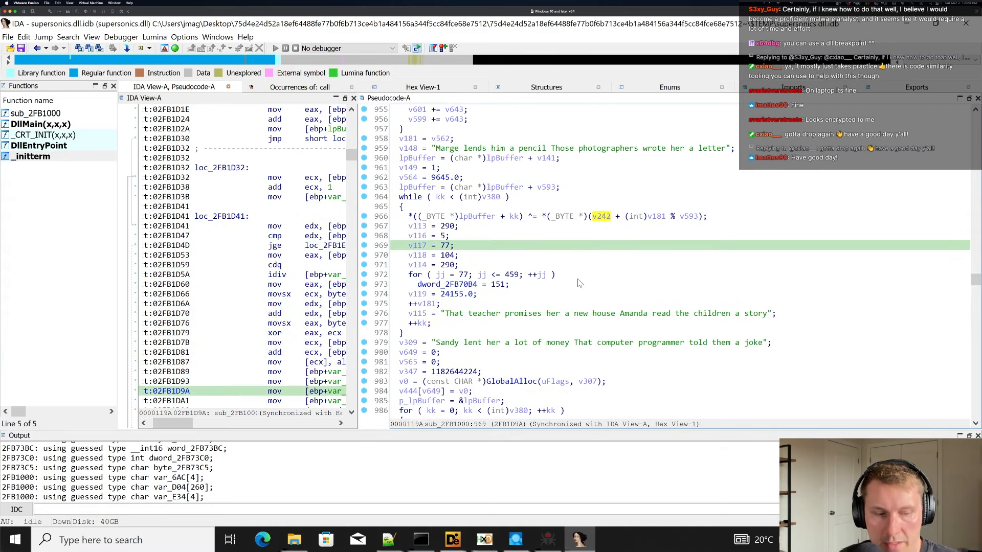
{"action": "scroll", "coordinate": [581, 279], "scroll_direction": "down", "scroll_amount": 1}
{"action": "left_click", "coordinate": [602, 188]}
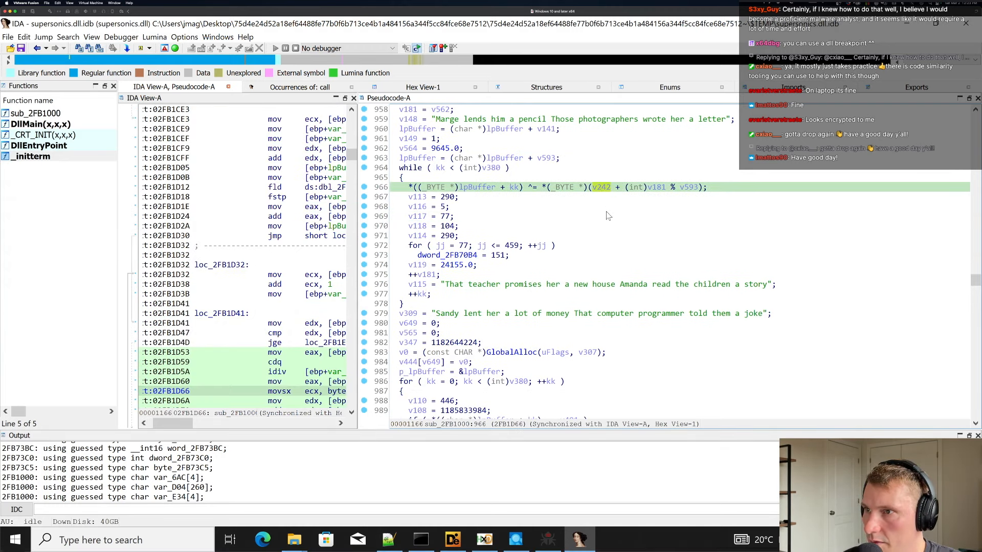
{"action": "left_click", "coordinate": [483, 188]}
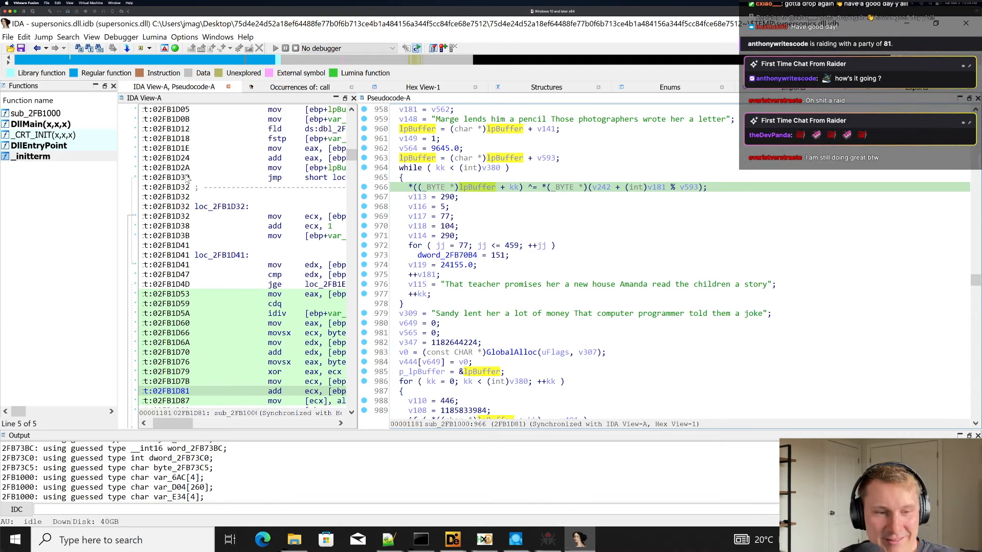
{"action": "left_click", "coordinate": [711, 236]}
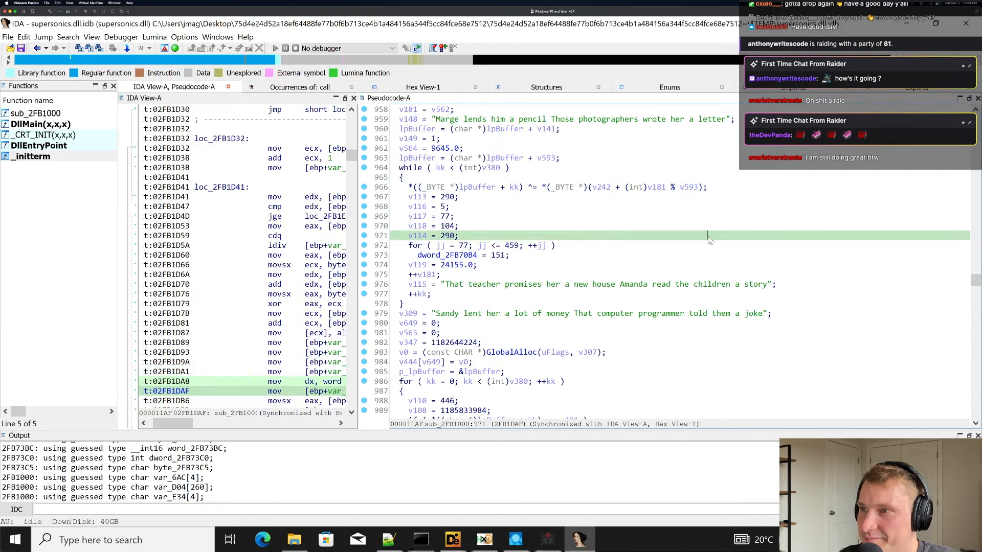
{"action": "left_click", "coordinate": [578, 228]}
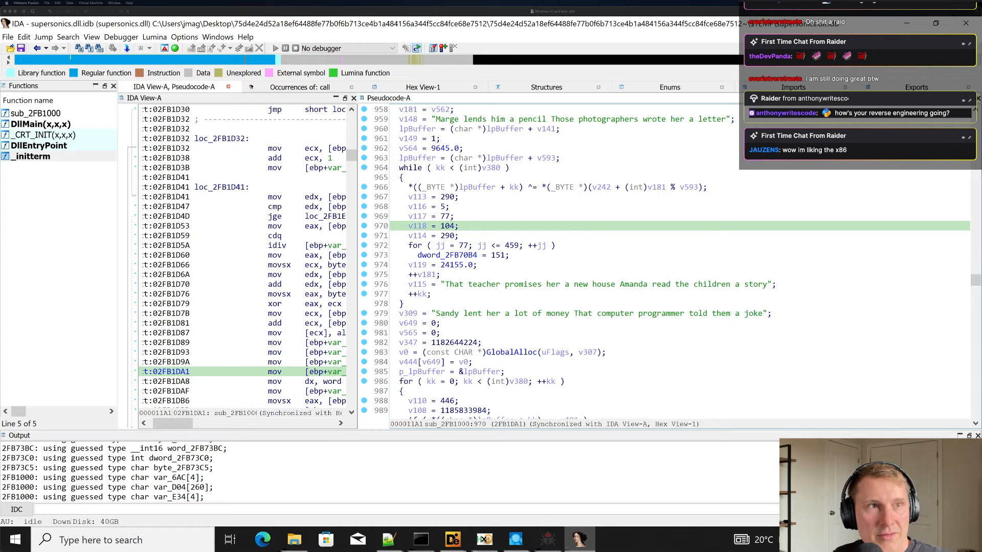
Switch to the browser, follow the raiding streamer's Twitch channel, and move the browser window back out of view.
{"action": "left_click_drag", "start_coordinate": [0, 62], "coordinate": [460, 49]}
{"action": "left_click", "coordinate": [416, 115]}
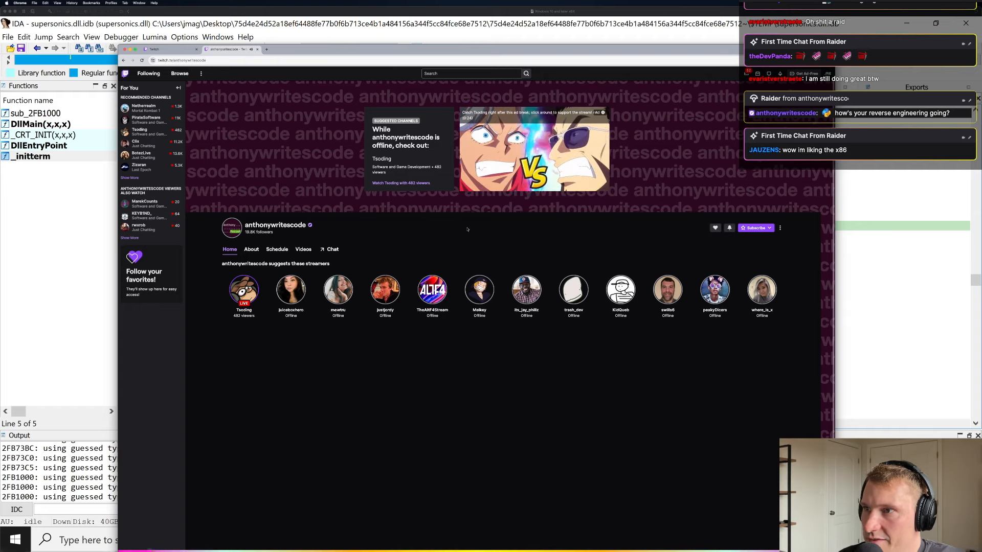
{"action": "left_click_drag", "start_coordinate": [420, 50], "coordinate": [420, 29]}
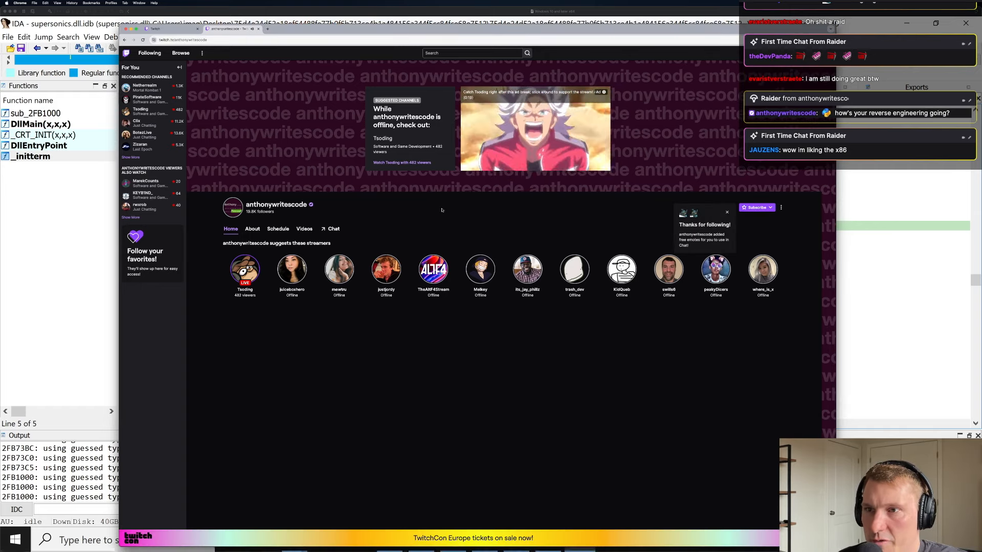
{"action": "mouse_move", "coordinate": [541, 147]}
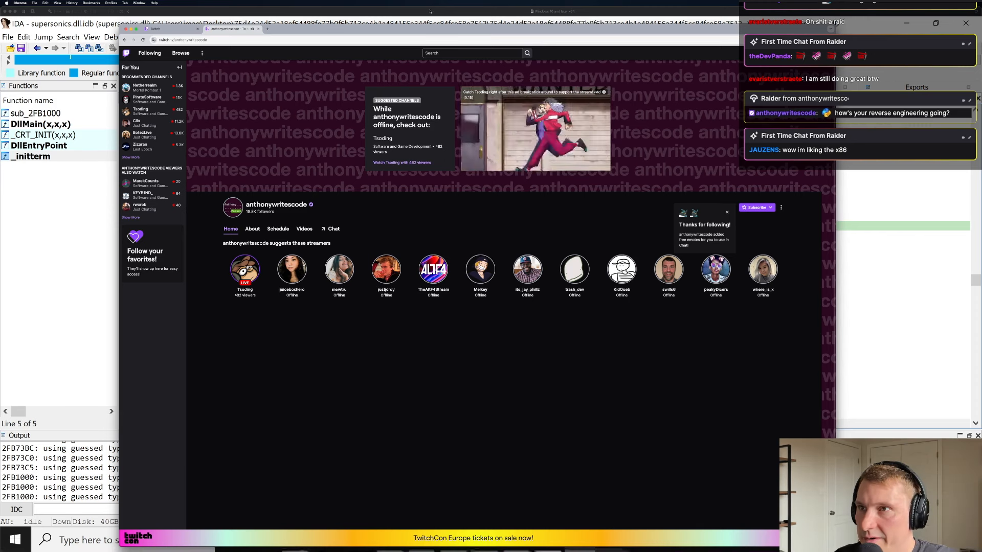
{"action": "left_click_drag", "start_coordinate": [316, 28], "coordinate": [316, 0]}
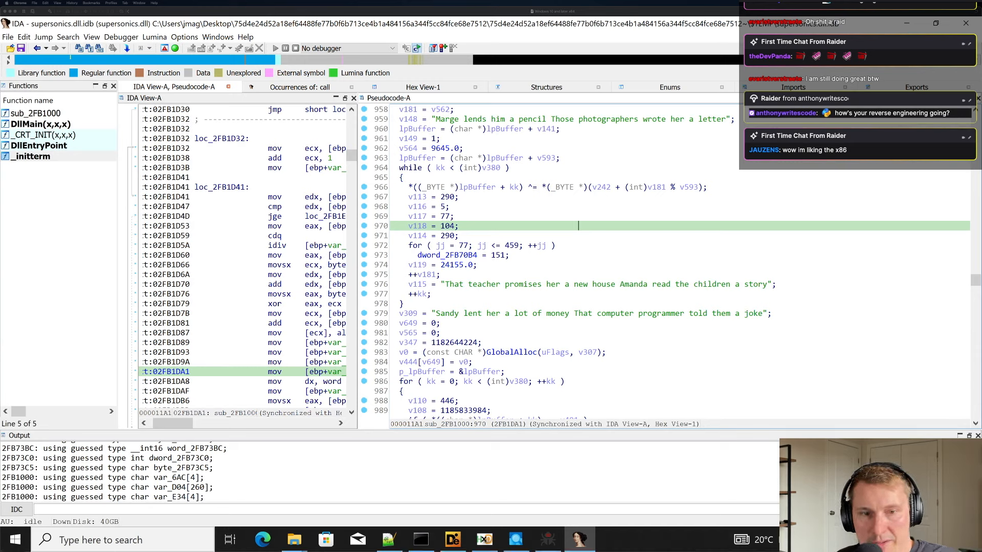
{"action": "left_click", "coordinate": [651, 236]}
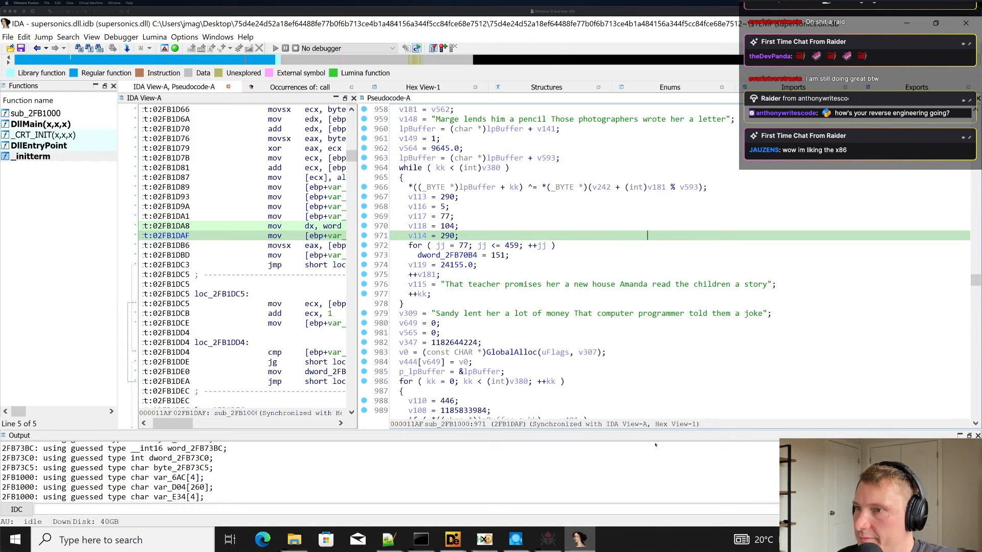
{"action": "left_click", "coordinate": [557, 284]}
{"action": "left_click", "coordinate": [555, 256]}
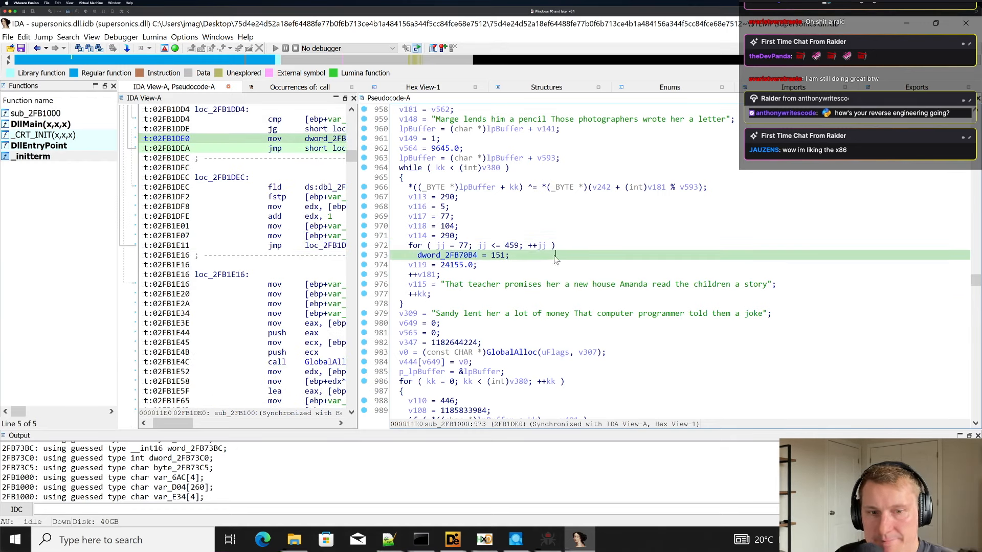
{"action": "left_click", "coordinate": [584, 226]}
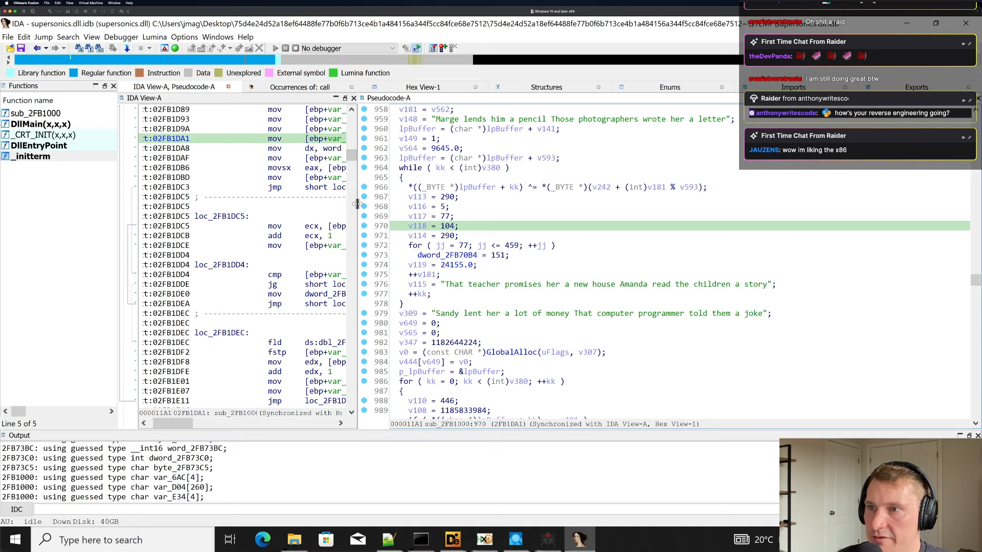
Widen the disassembly view to show full operands, and switch to File Explorer's Temp folder holding Blindworm.cab and supersonics.dll.
{"action": "left_click_drag", "start_coordinate": [358, 204], "coordinate": [520, 211]}
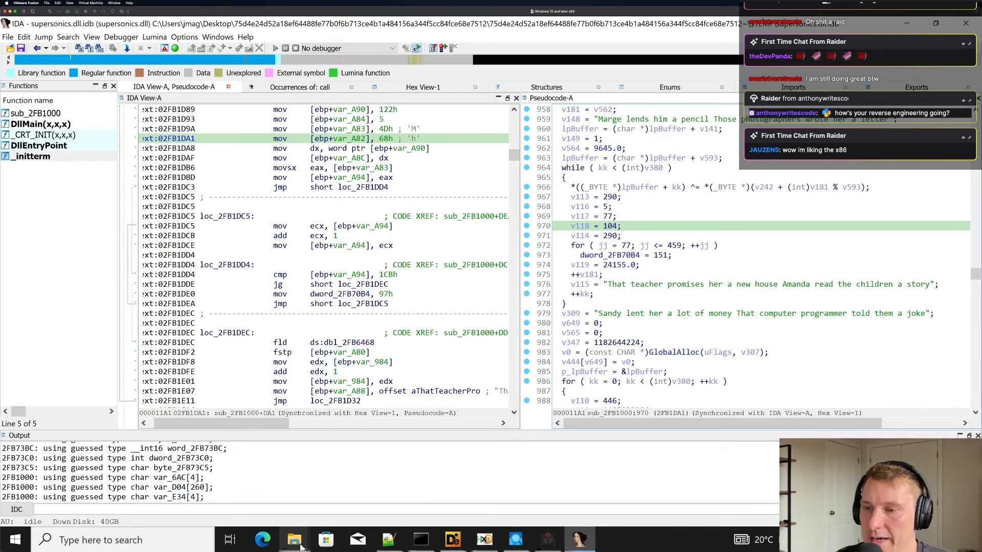
{"action": "mouse_move", "coordinate": [294, 540]}
{"action": "left_click", "coordinate": [352, 485]}
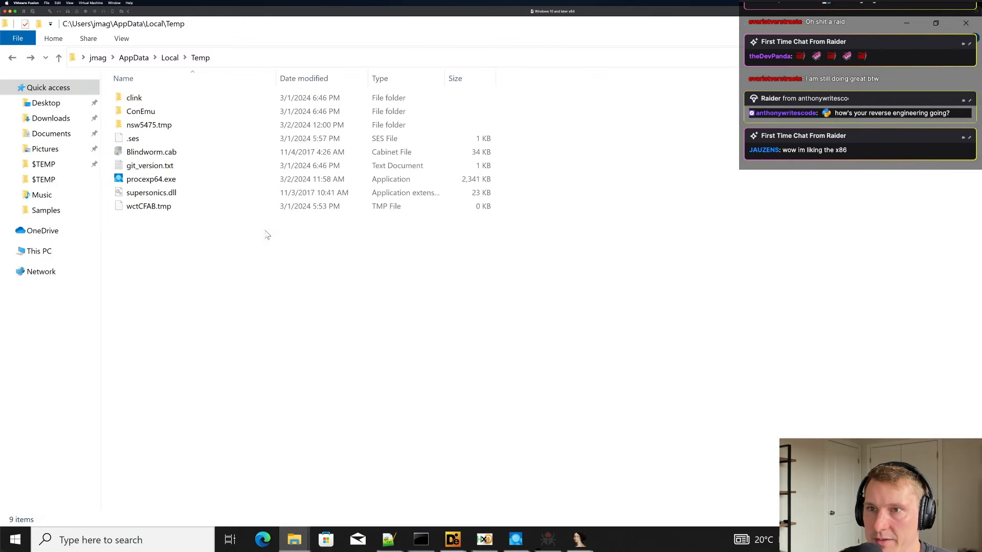
Switch to Detect It Easy and load the original 75d4e24d…7512.exe sample for scanning.
{"action": "mouse_move", "coordinate": [294, 539]}
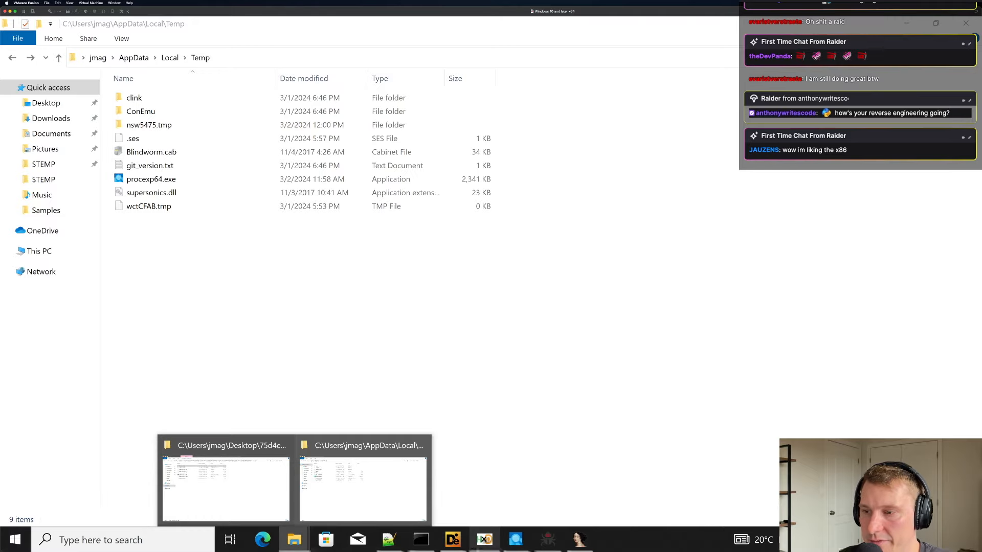
{"action": "left_click", "coordinate": [453, 540]}
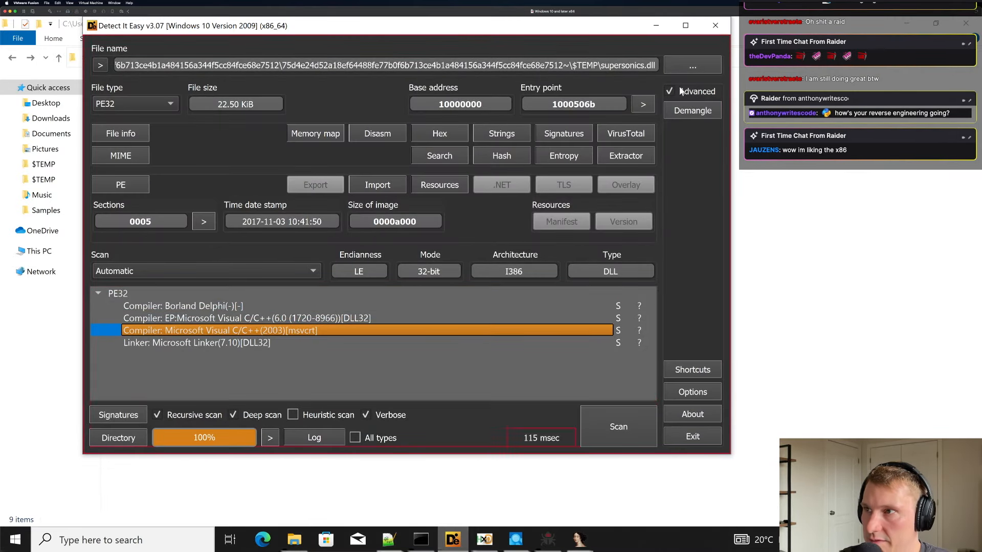
{"action": "left_click", "coordinate": [674, 64]}
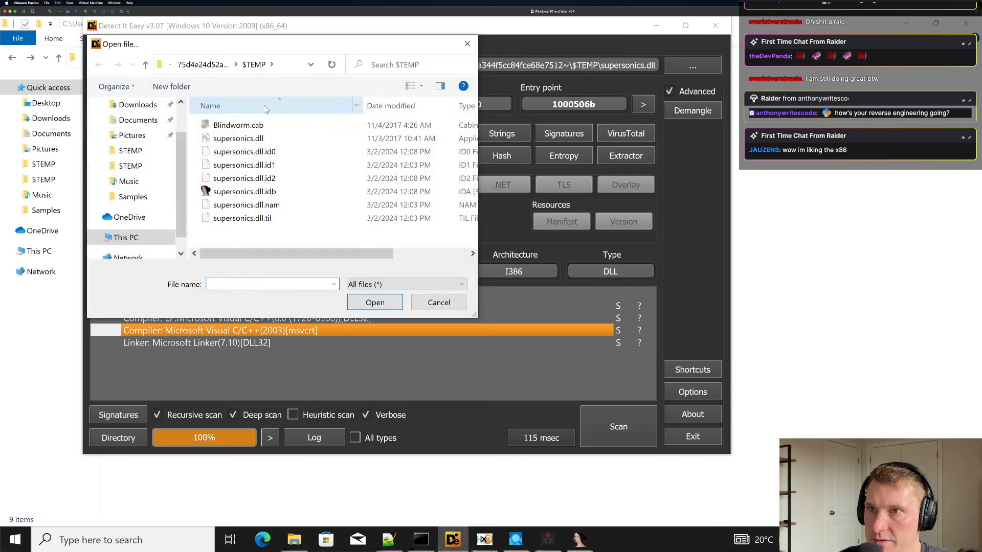
{"action": "left_click", "coordinate": [212, 66]}
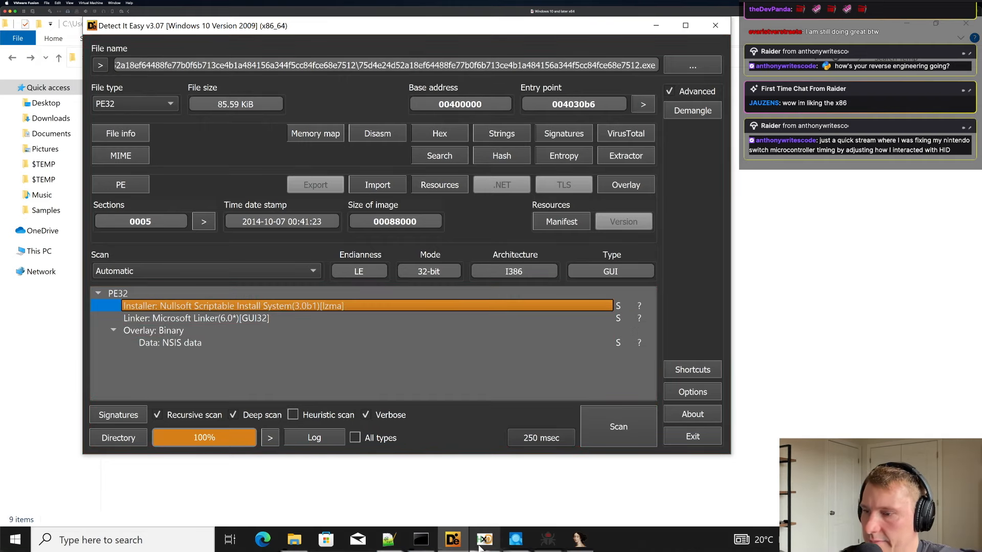
Switch back to IDA and examine the while loop at line 964, checking how kk and lpBuffer are used in its XOR statement.
{"action": "key", "text": "alt+Tab"}
{"action": "left_click", "coordinate": [409, 275]}
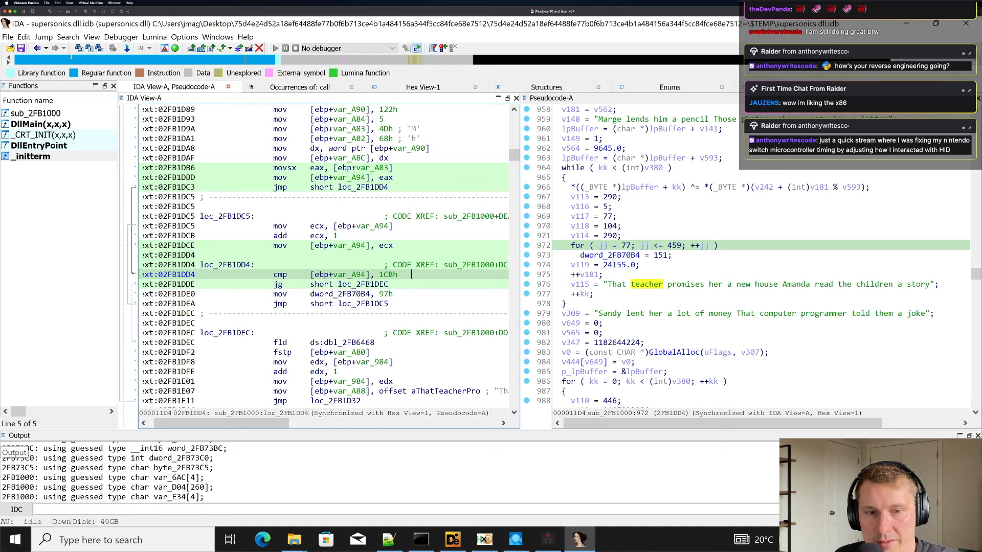
{"action": "left_click", "coordinate": [714, 256]}
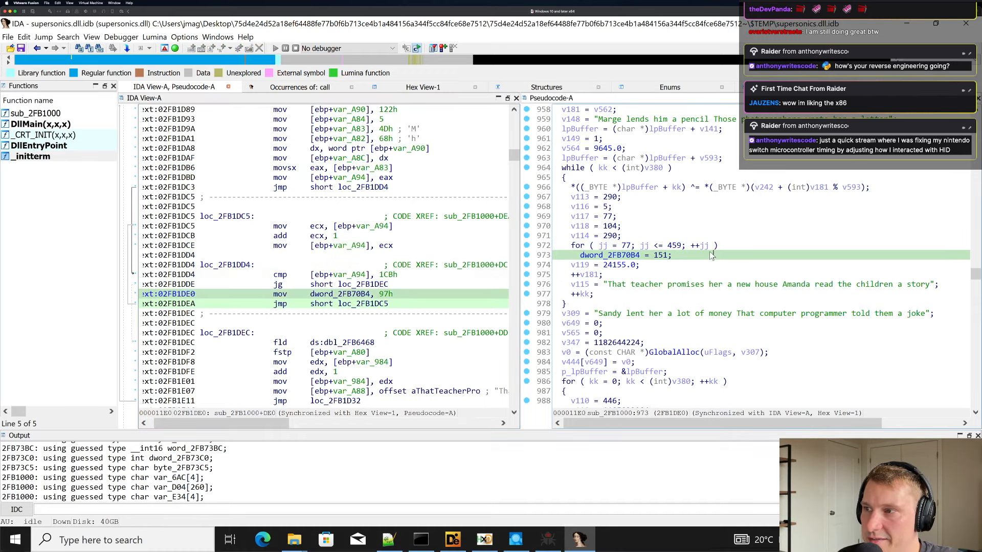
{"action": "left_click", "coordinate": [705, 217]}
{"action": "scroll", "coordinate": [696, 245], "scroll_direction": "up", "scroll_amount": 2}
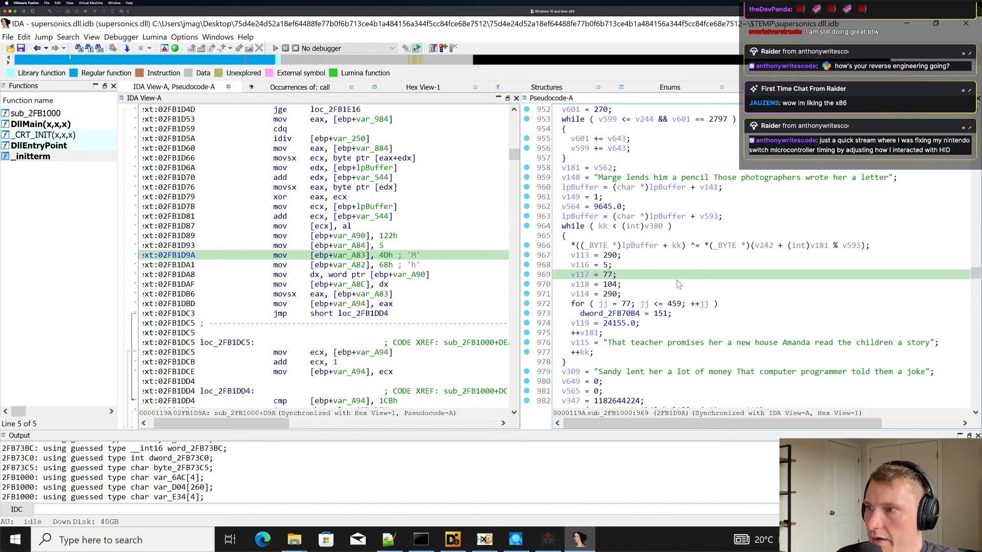
{"action": "left_click", "coordinate": [642, 246]}
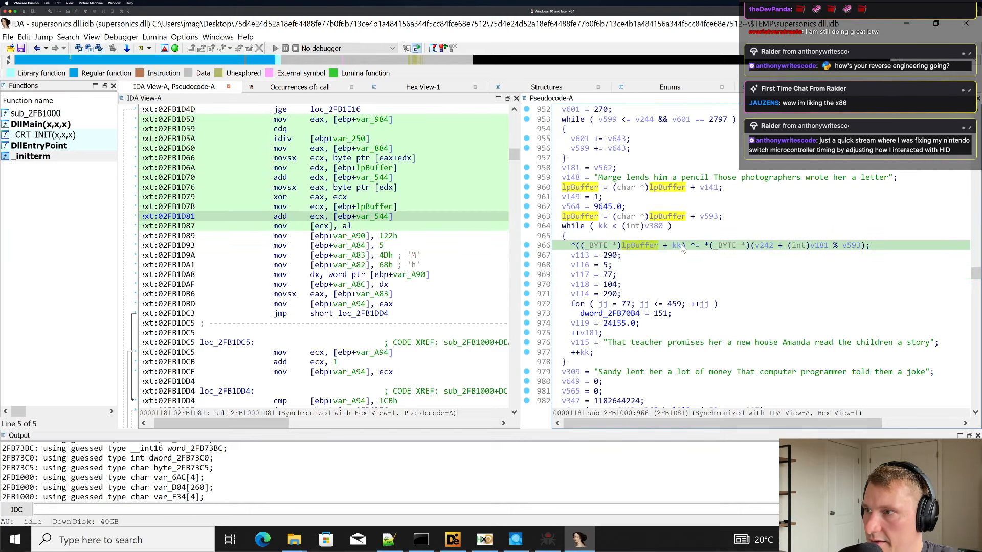
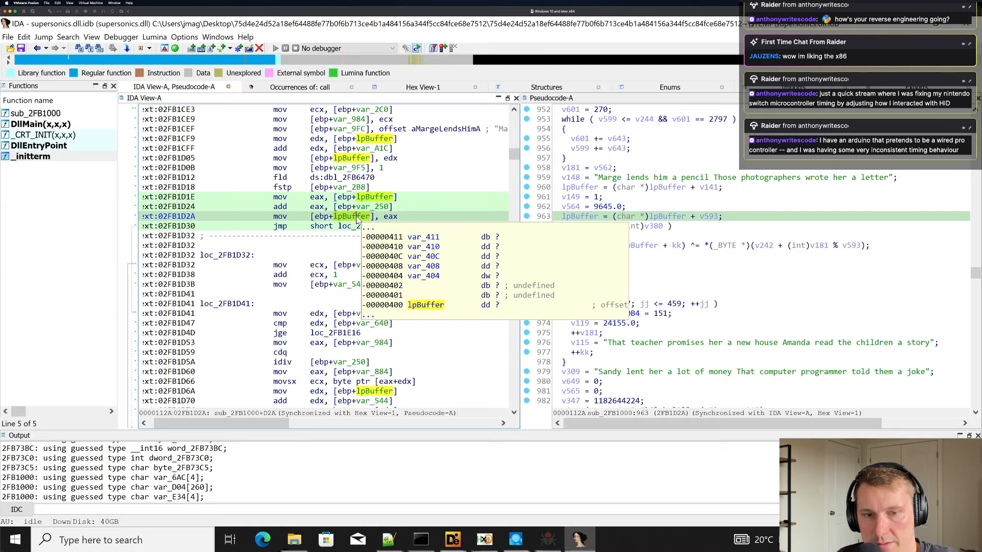
{"action": "left_click", "coordinate": [602, 225]}
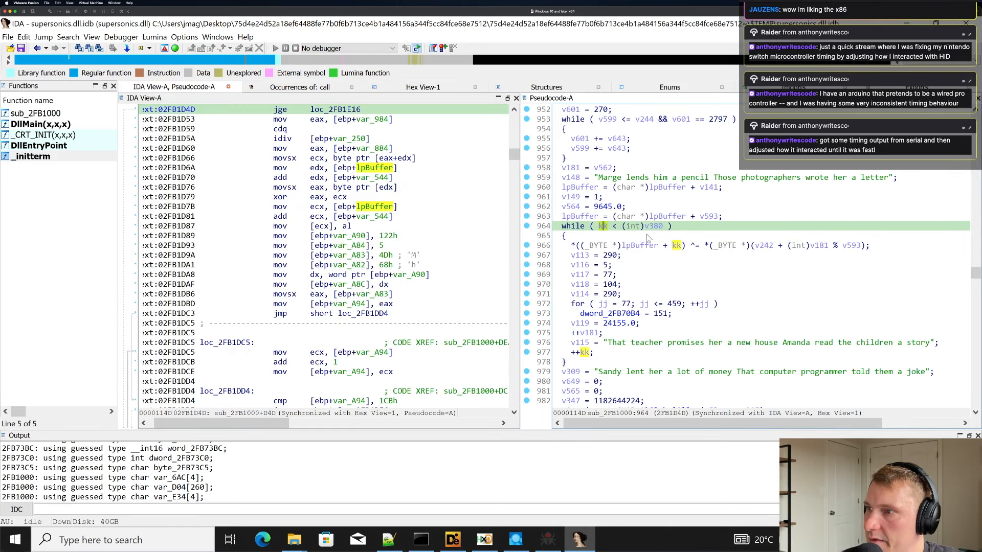
{"action": "left_click", "coordinate": [642, 246]}
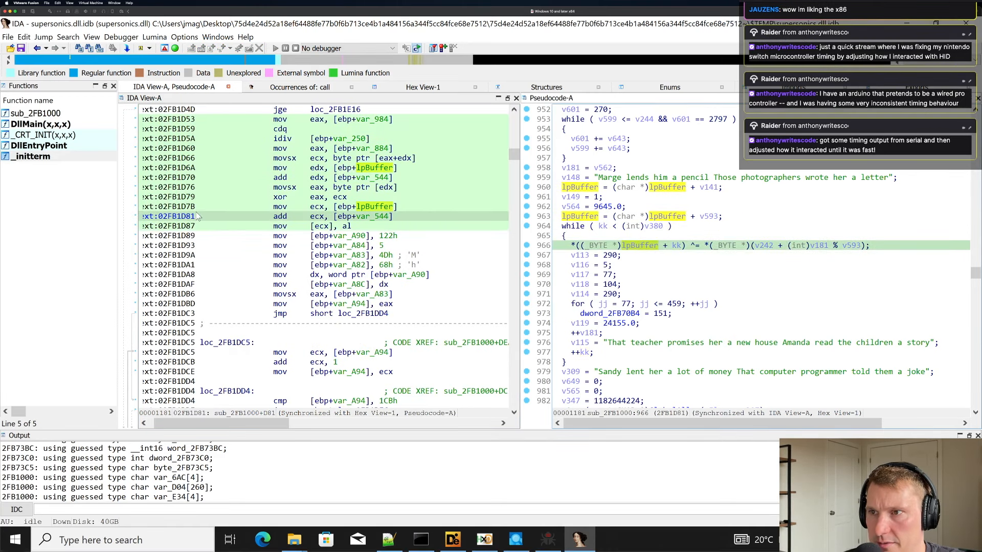
Locate the instruction at 02FB1D81 in x32dbg and read through the API name strings in the memory dump from 0019F060.
{"action": "left_click", "coordinate": [162, 218]}
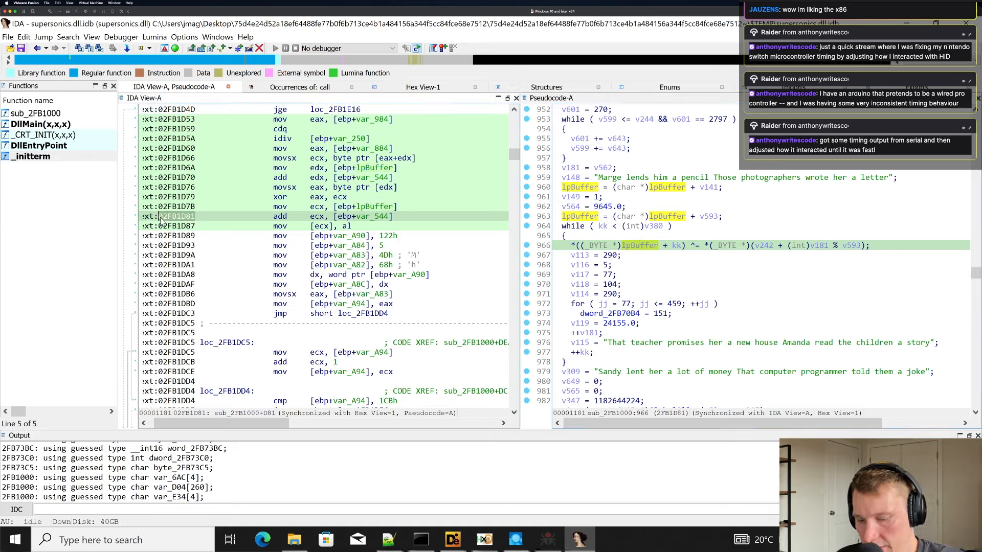
{"action": "left_click", "coordinate": [548, 540]}
{"action": "scroll", "coordinate": [276, 433], "scroll_direction": "down", "scroll_amount": 3}
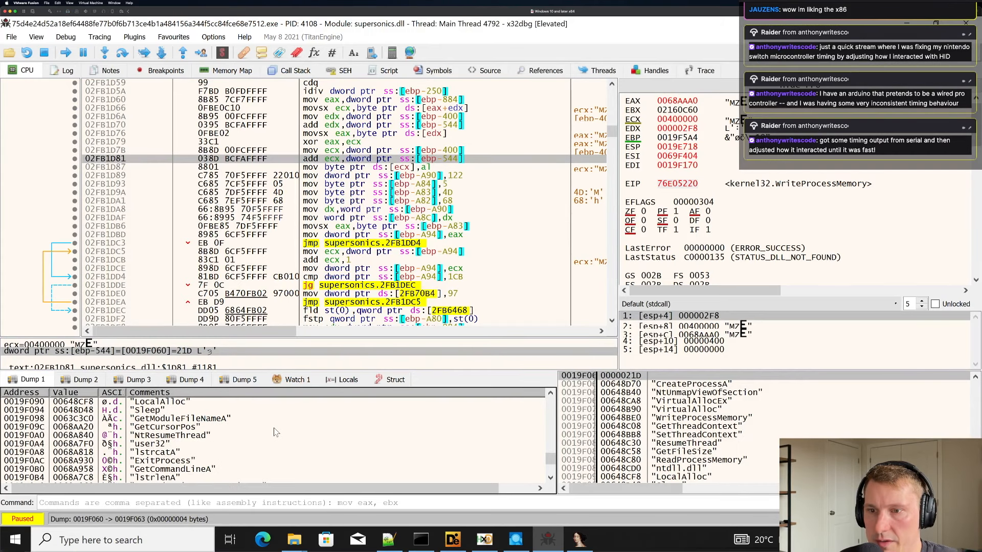
{"action": "scroll", "coordinate": [276, 432], "scroll_direction": "down", "scroll_amount": 5}
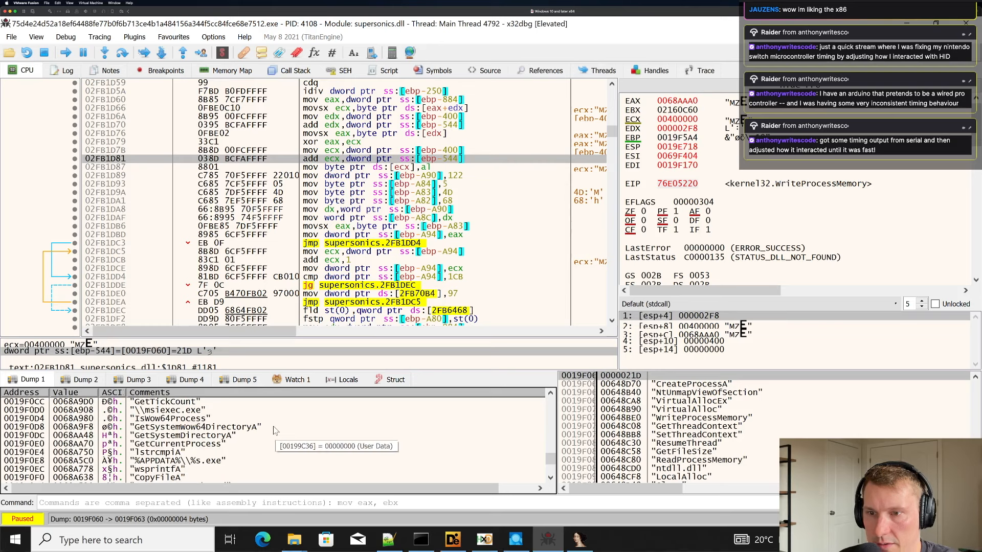
{"action": "scroll", "coordinate": [275, 429], "scroll_direction": "down", "scroll_amount": 1}
{"action": "scroll", "coordinate": [275, 429], "scroll_direction": "up", "scroll_amount": 3}
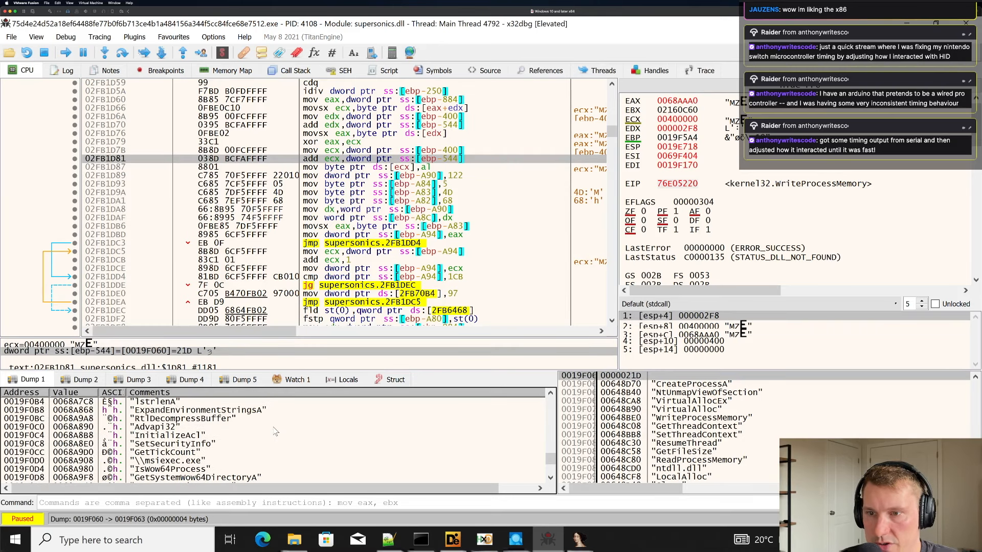
{"action": "scroll", "coordinate": [275, 432], "scroll_direction": "up", "scroll_amount": 8}
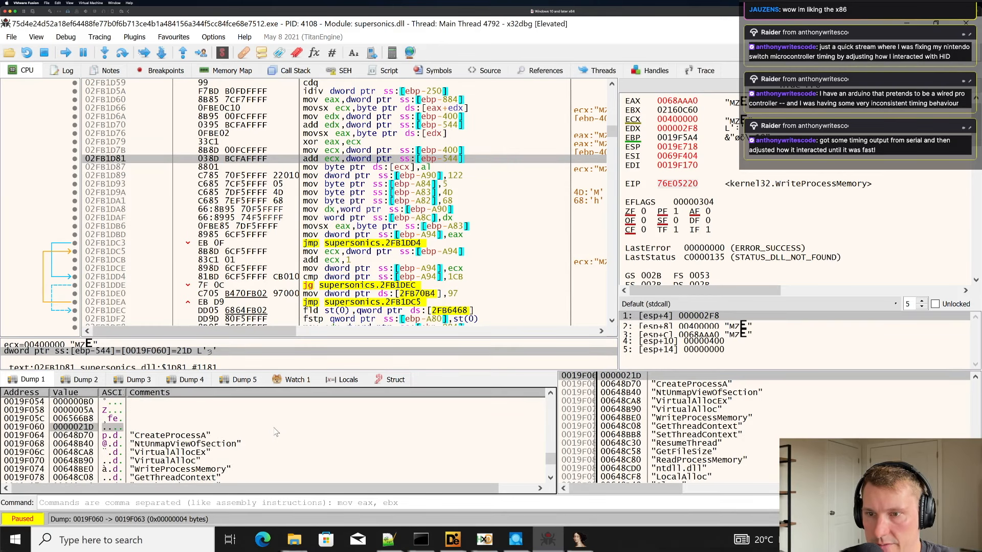
{"action": "scroll", "coordinate": [274, 433], "scroll_direction": "down", "scroll_amount": 1}
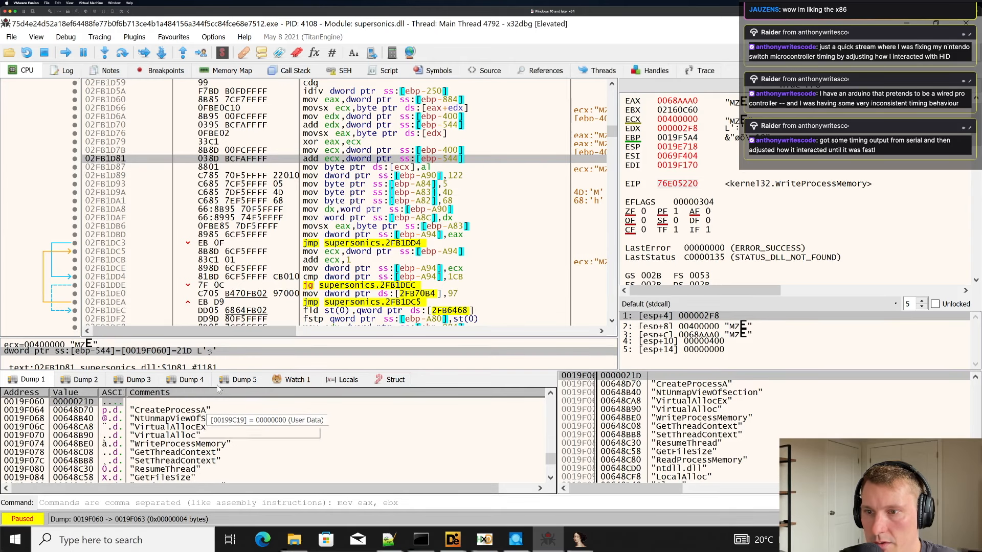
Examine the supersonics.dll instructions after the XOR loop, down to the breakpoint on the call at 02FB20CB.
{"action": "left_click", "coordinate": [391, 202]}
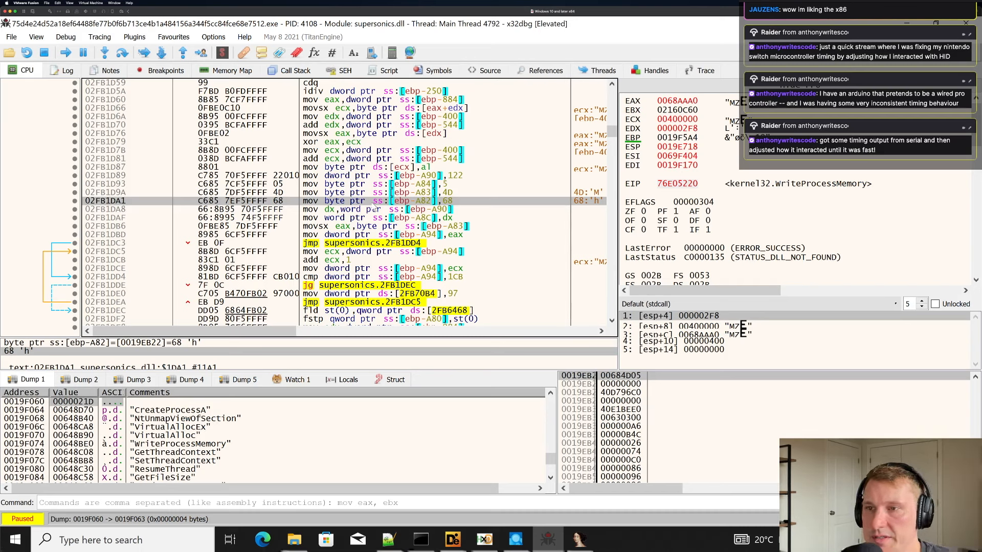
{"action": "left_click", "coordinate": [378, 154]}
{"action": "left_click", "coordinate": [395, 251]}
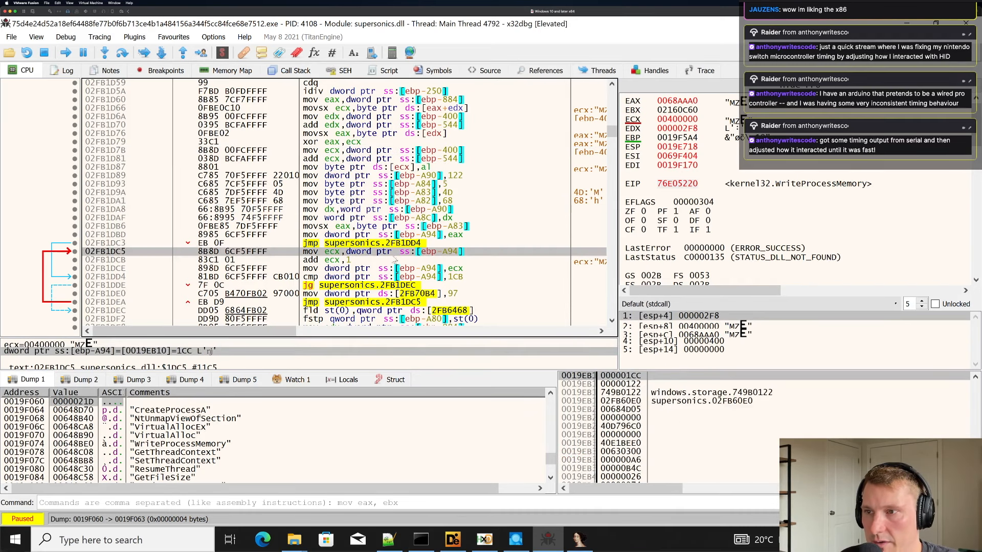
{"action": "left_click", "coordinate": [377, 210]}
{"action": "scroll", "coordinate": [356, 245], "scroll_direction": "down", "scroll_amount": 15}
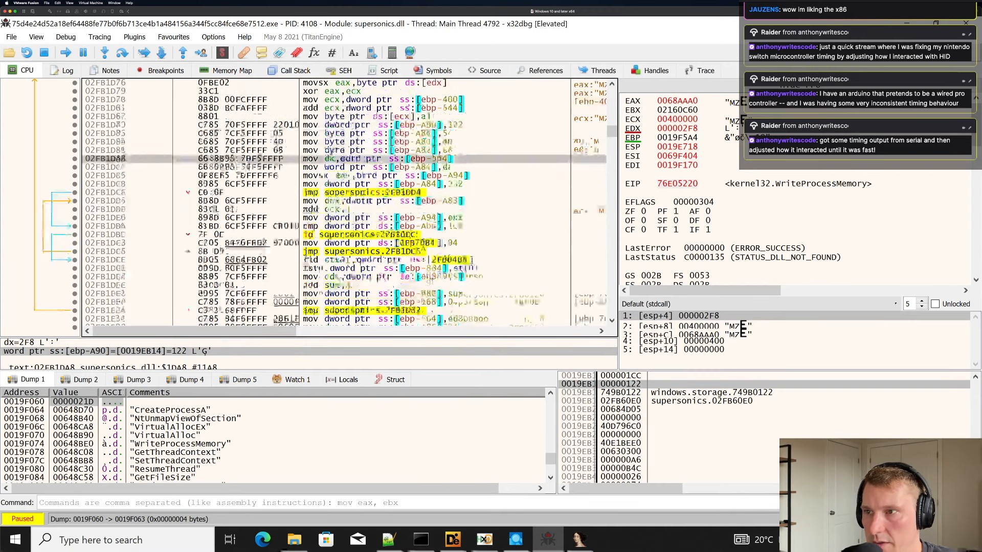
{"action": "left_click", "coordinate": [340, 261]}
{"action": "left_click", "coordinate": [340, 235]}
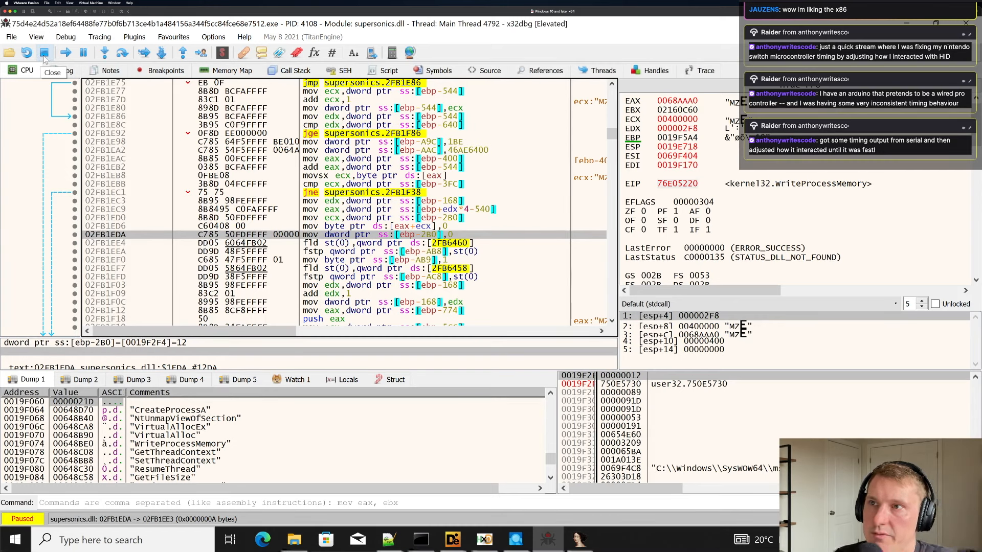
{"action": "left_click", "coordinate": [440, 159]}
{"action": "scroll", "coordinate": [460, 159], "scroll_direction": "down", "scroll_amount": 15}
{"action": "scroll", "coordinate": [467, 159], "scroll_direction": "down", "scroll_amount": 20}
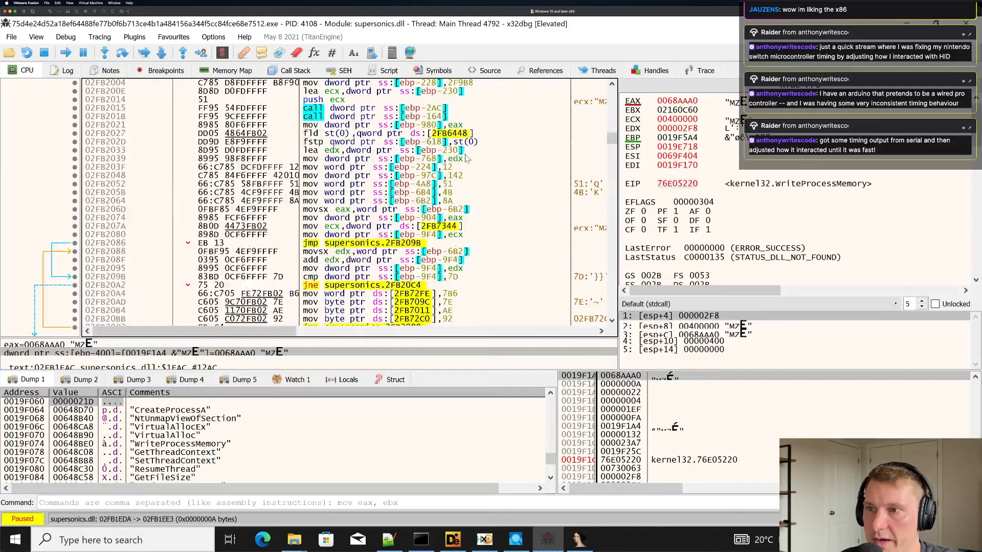
{"action": "scroll", "coordinate": [449, 146], "scroll_direction": "up", "scroll_amount": 15}
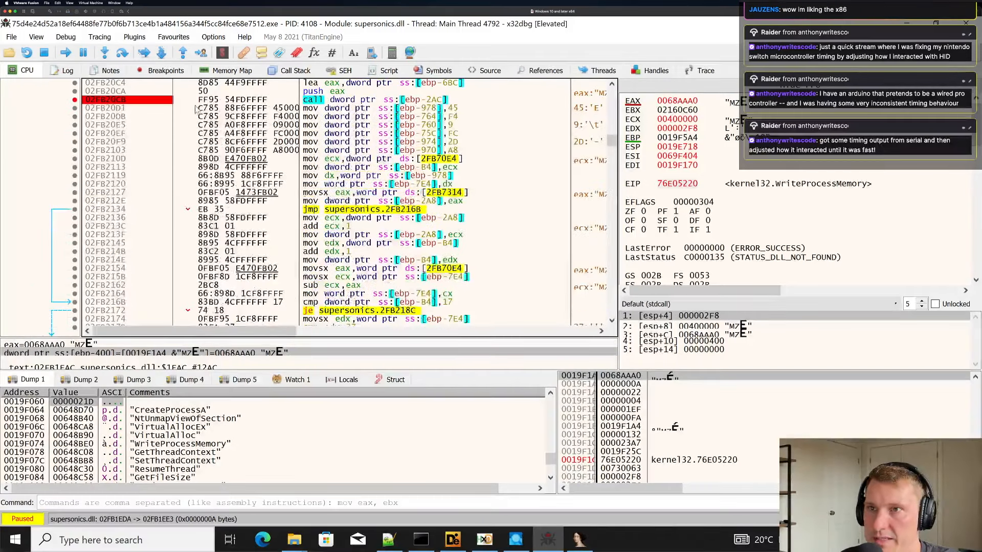
Remove all listed breakpoints, including the one on kernel32 WriteProcessMemory, and return to the disassembly.
{"action": "left_click", "coordinate": [166, 71]}
{"action": "left_click_drag", "start_coordinate": [172, 109], "coordinate": [187, 157]}
{"action": "right_click", "coordinate": [174, 138]}
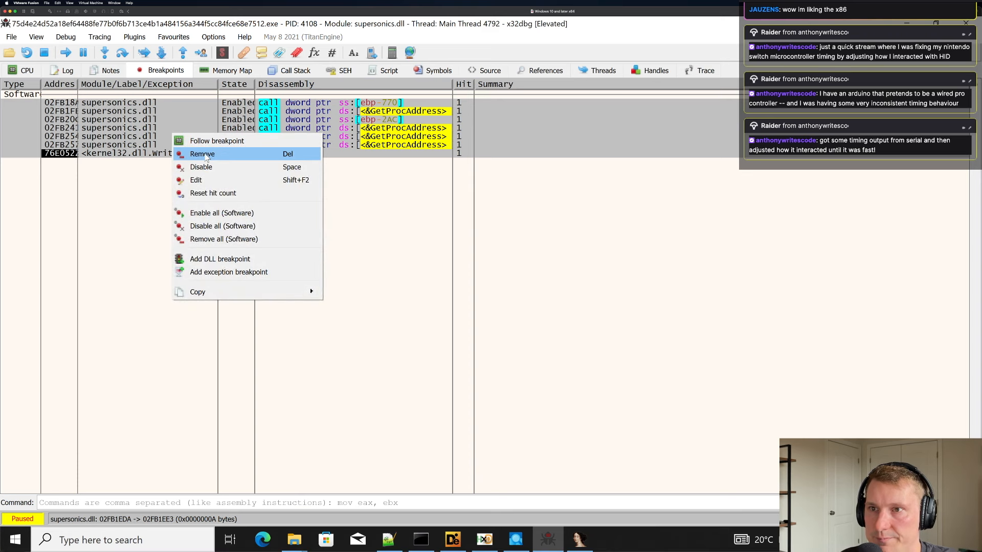
{"action": "left_click", "coordinate": [204, 154]}
{"action": "key", "text": "alt+c"}
{"action": "left_click", "coordinate": [280, 151]}
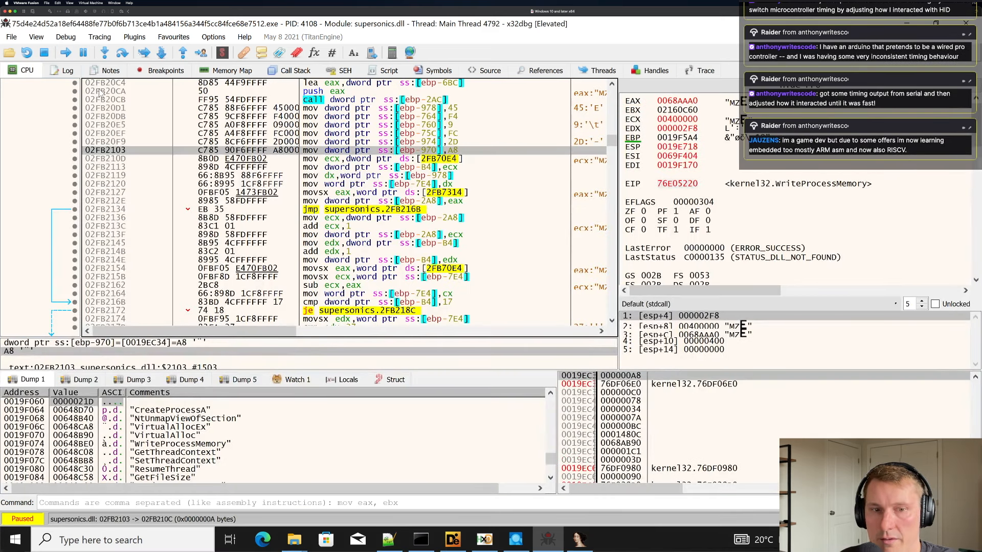
{"action": "left_click", "coordinate": [307, 134]}
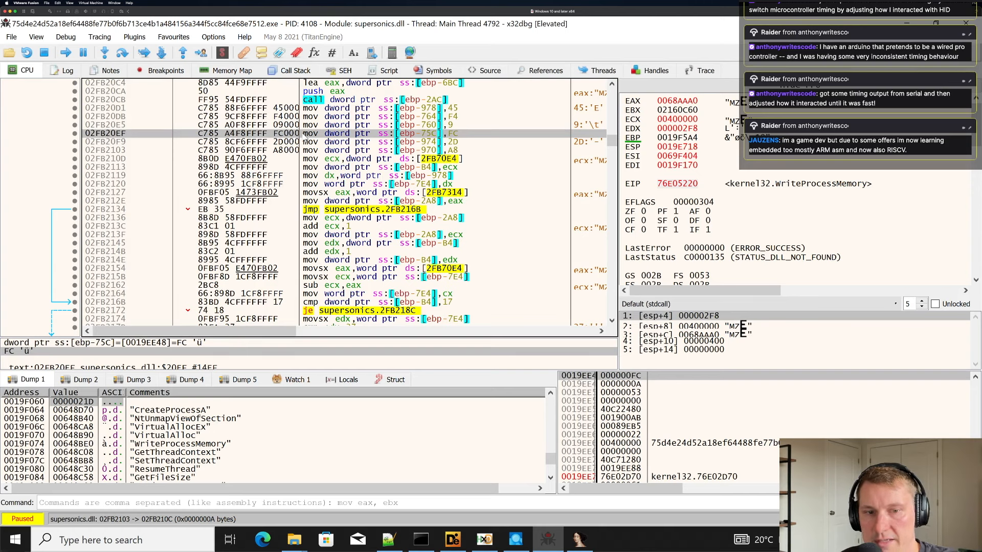
{"action": "left_click", "coordinate": [372, 202]}
{"action": "left_click", "coordinate": [336, 185]}
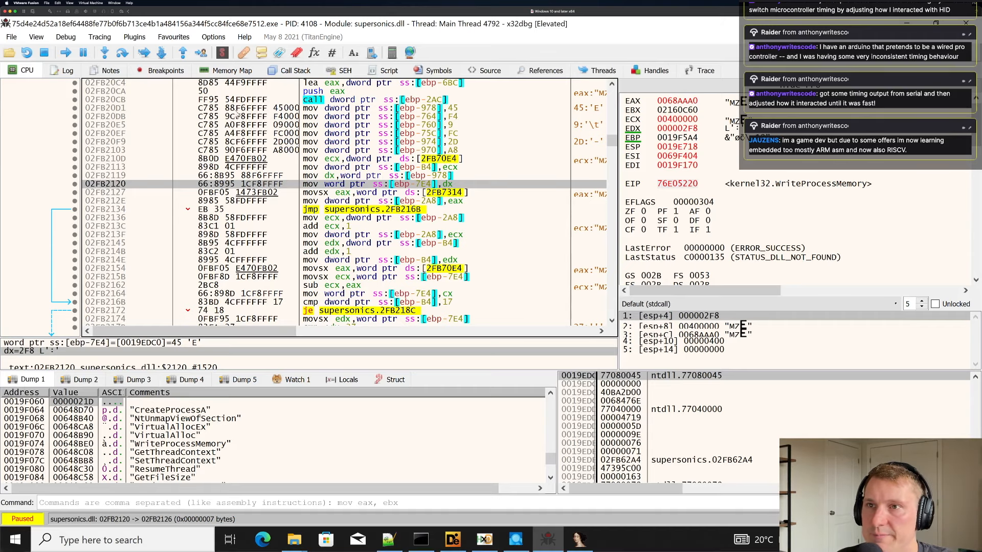
Look through the debugger's views and bring up the one for scripts.
{"action": "left_click", "coordinate": [180, 70]}
{"action": "left_click", "coordinate": [541, 71]}
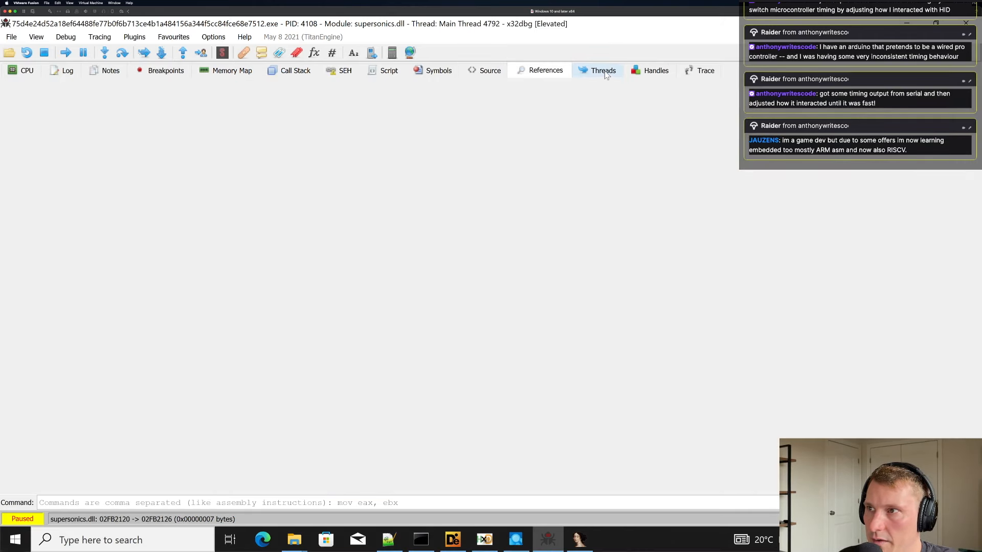
{"action": "left_click", "coordinate": [598, 71]}
{"action": "left_click", "coordinate": [439, 70]}
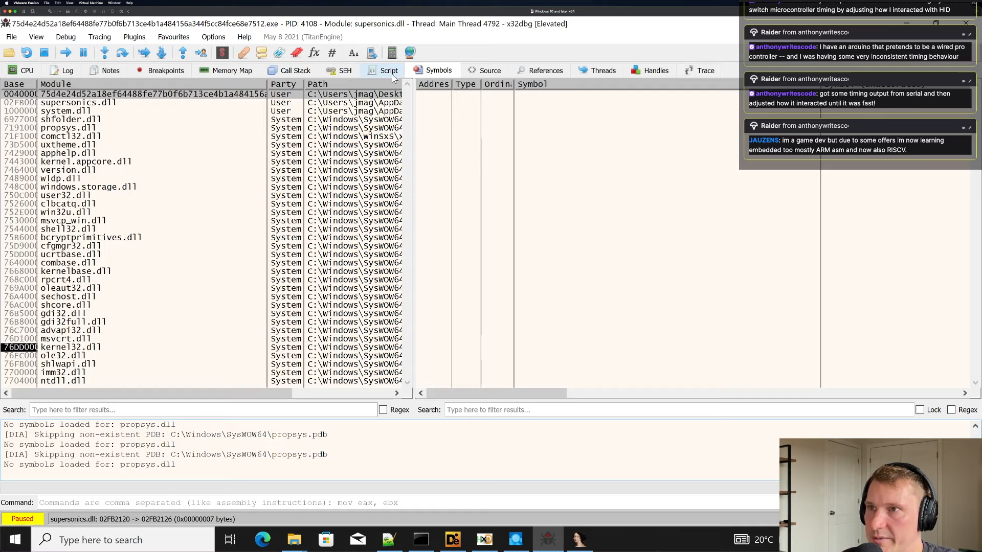
{"action": "left_click", "coordinate": [390, 71]}
{"action": "left_click", "coordinate": [346, 72]}
{"action": "left_click", "coordinate": [387, 72]}
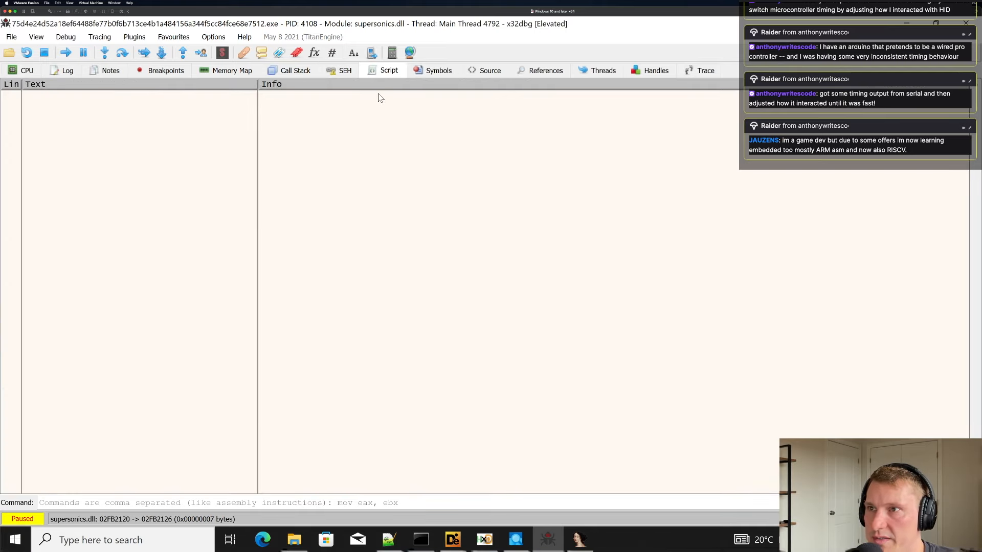
{"action": "left_click", "coordinate": [441, 70]}
{"action": "left_click", "coordinate": [393, 71]}
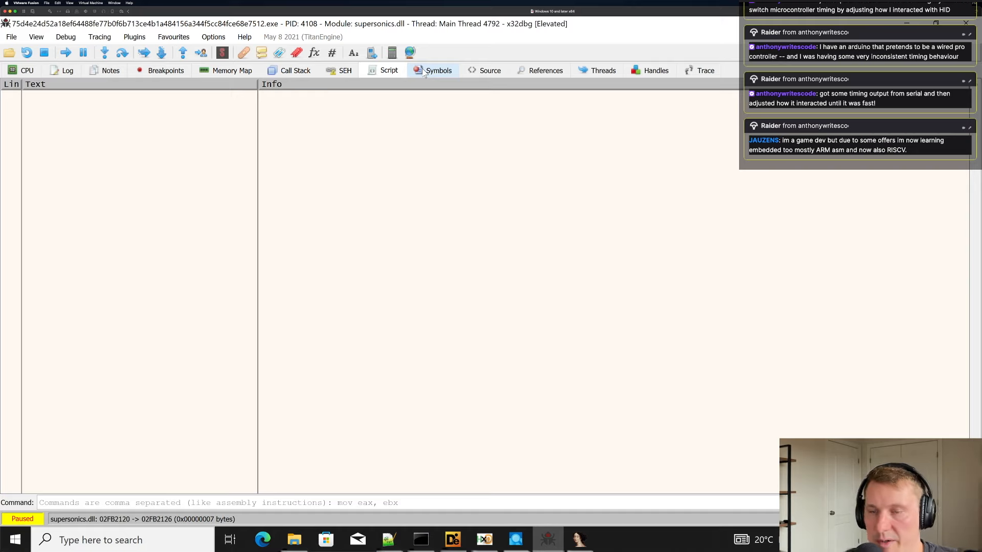
Start loading a script file and browse to the Lab-Samples folder under Desktop > InvokeRE.
{"action": "right_click", "coordinate": [157, 156]}
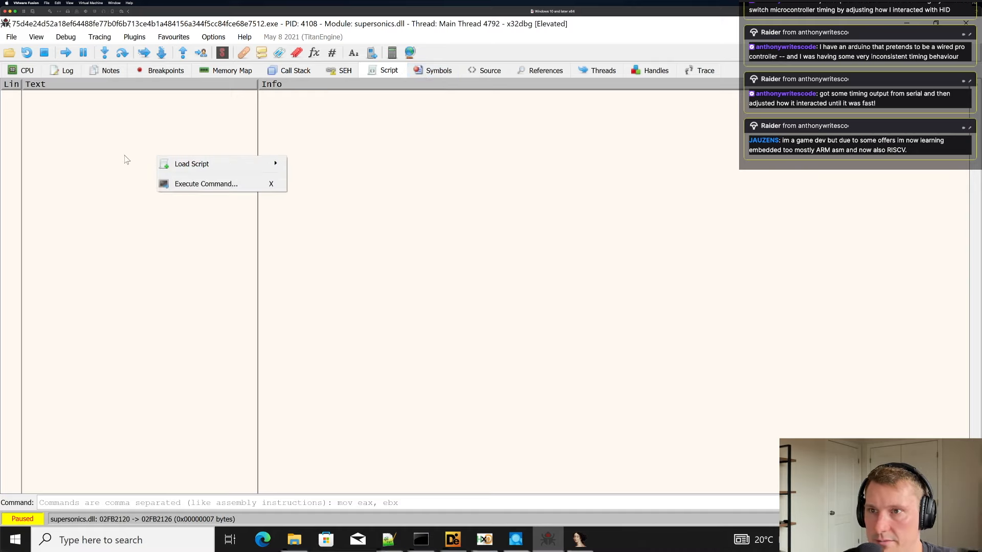
{"action": "right_click", "coordinate": [156, 163]}
{"action": "mouse_move", "coordinate": [271, 173]}
{"action": "right_click", "coordinate": [217, 144]}
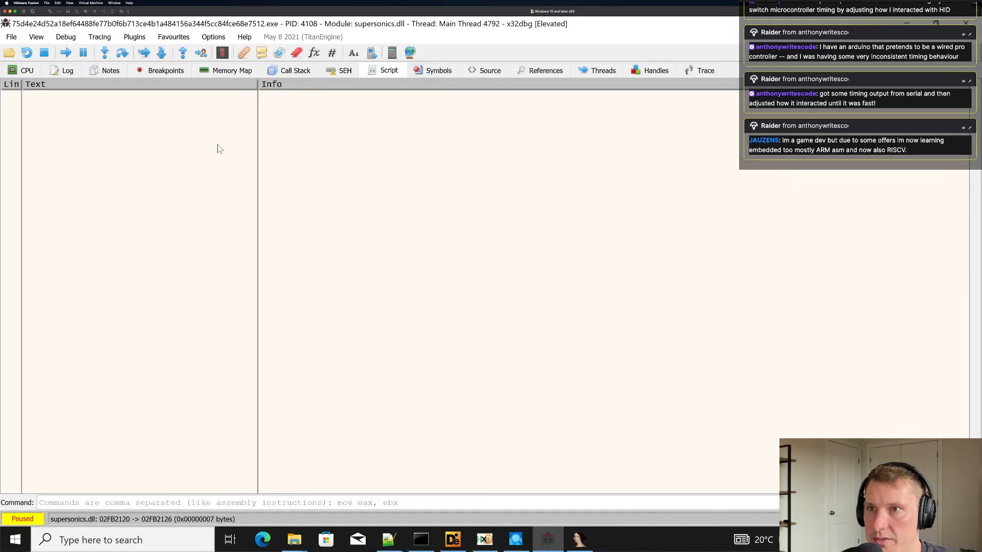
{"action": "right_click", "coordinate": [195, 149]}
{"action": "mouse_move", "coordinate": [215, 161]}
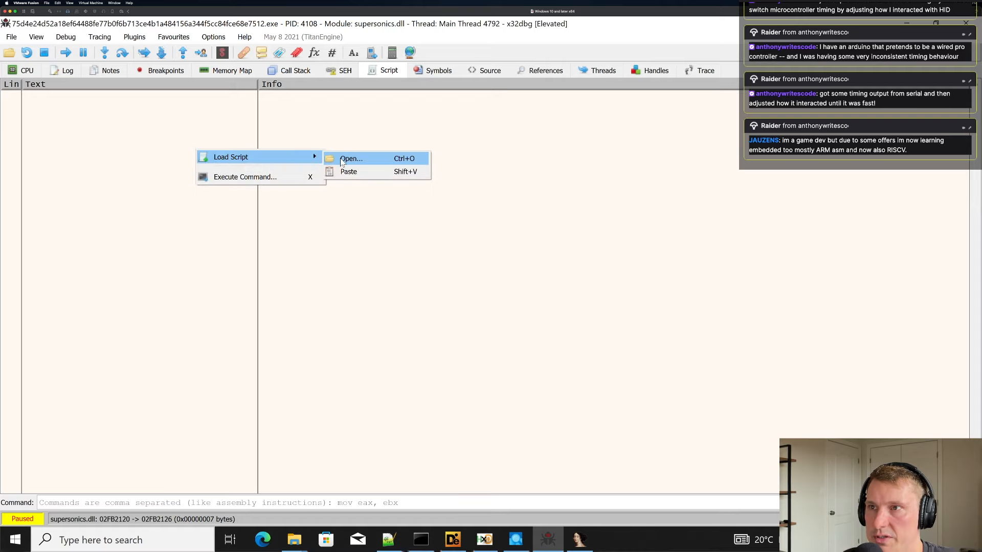
{"action": "left_click", "coordinate": [347, 159]}
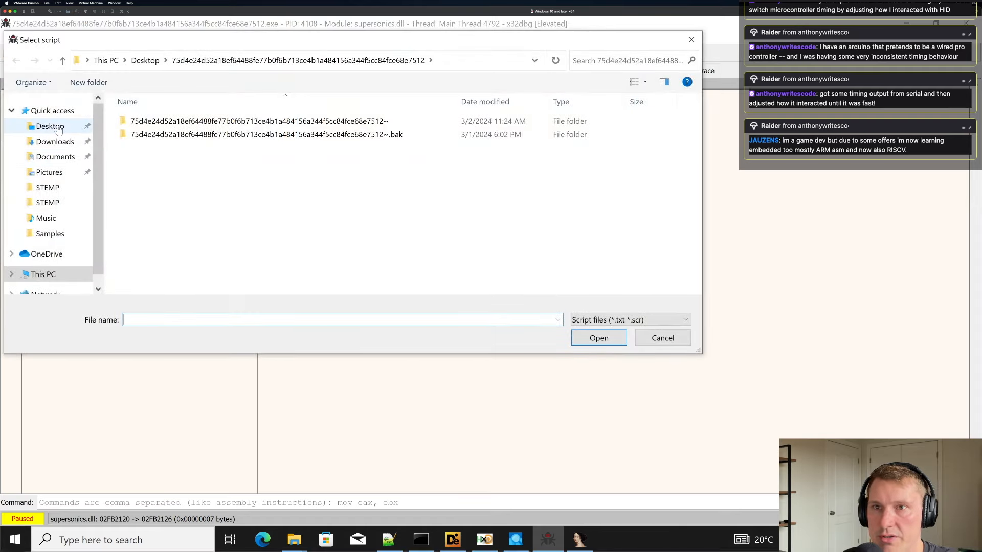
{"action": "left_click", "coordinate": [50, 125]}
{"action": "double_click", "coordinate": [232, 138]}
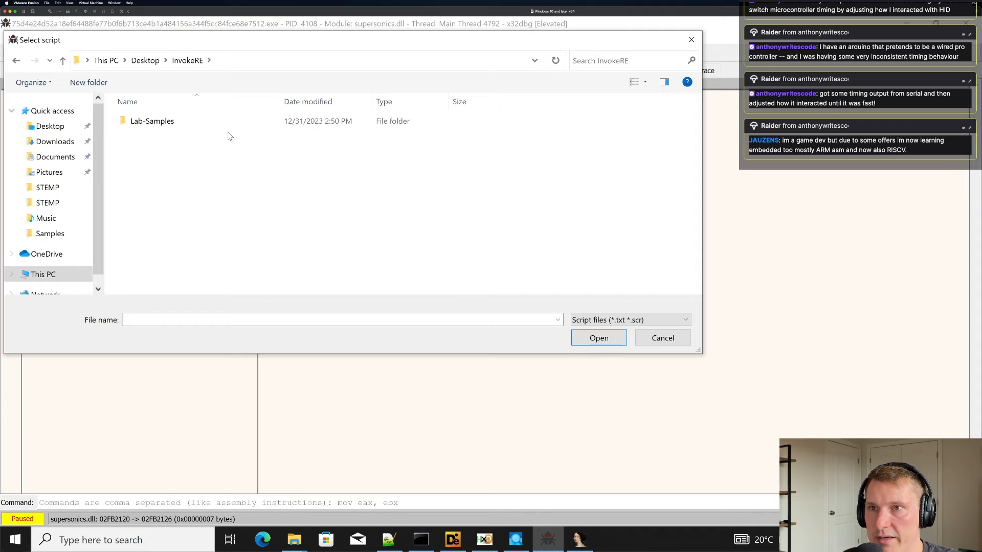
{"action": "double_click", "coordinate": [222, 125]}
{"action": "scroll", "coordinate": [219, 138], "scroll_direction": "down", "scroll_amount": 2}
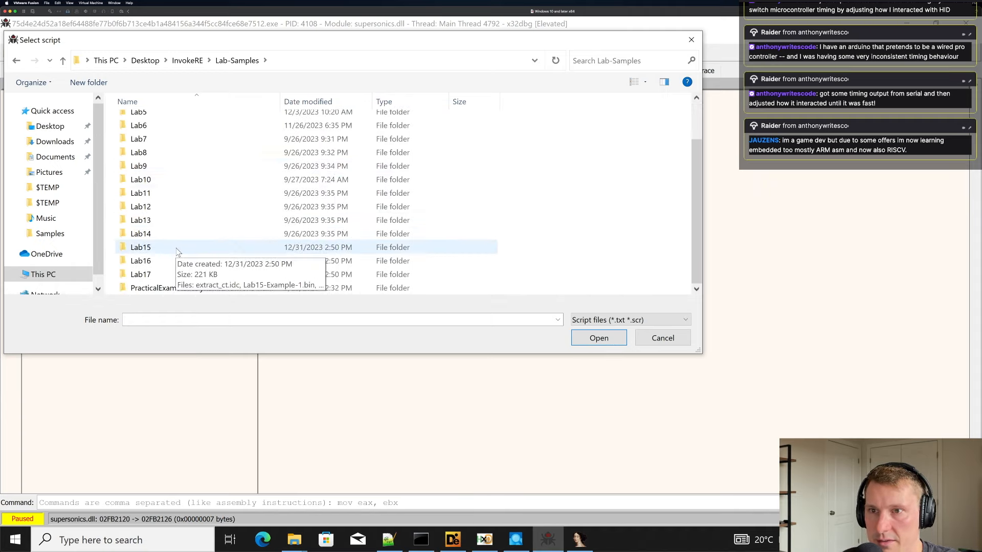
Load the script unpacking_apis.txt from the Lab15 folder into the debugger.
{"action": "double_click", "coordinate": [174, 230]}
{"action": "left_click", "coordinate": [236, 61]}
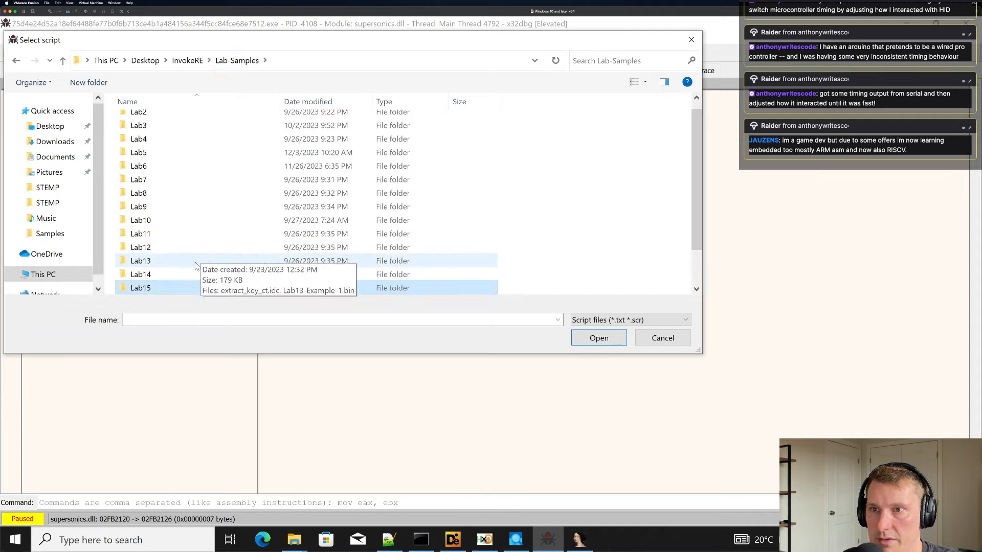
{"action": "double_click", "coordinate": [194, 247]}
{"action": "left_click", "coordinate": [195, 137]}
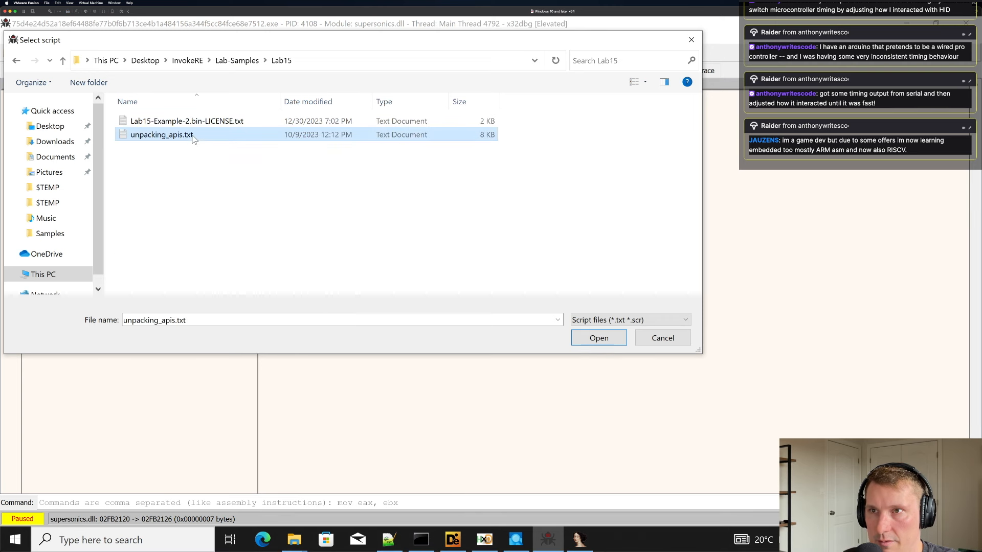
{"action": "left_click", "coordinate": [598, 338]}
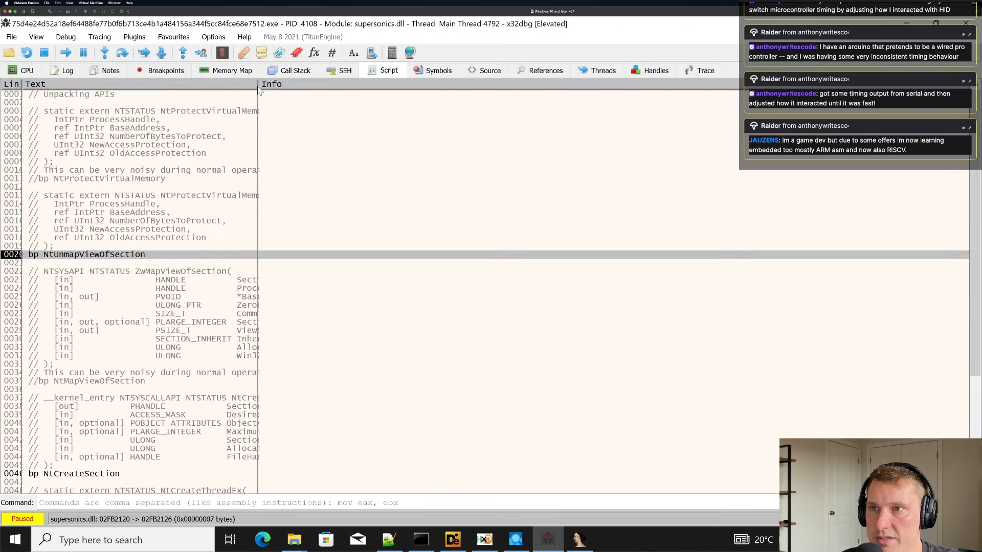
Read through the loaded script's unpacking, injection and file operation API breakpoint commands.
{"action": "scroll", "coordinate": [200, 198], "scroll_direction": "down", "scroll_amount": 13}
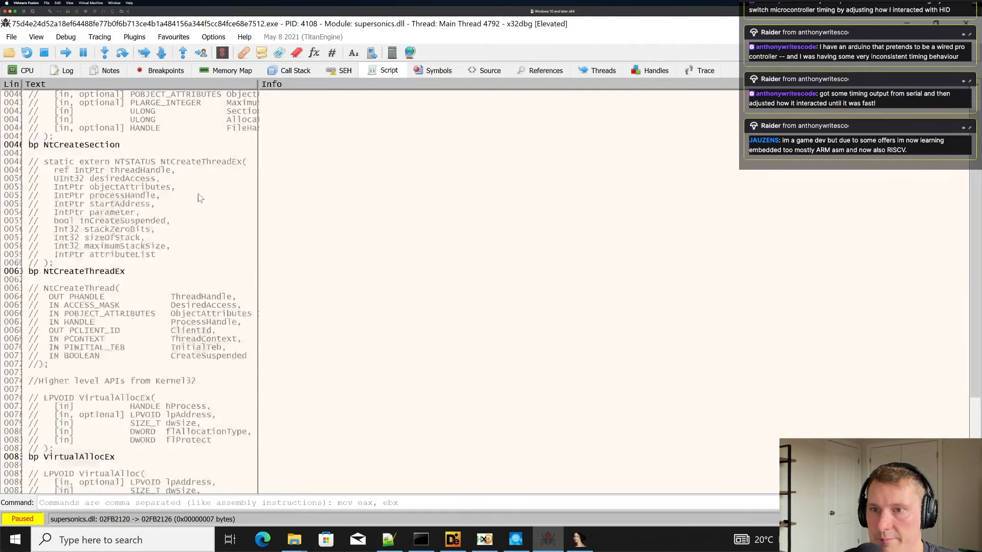
{"action": "scroll", "coordinate": [200, 198], "scroll_direction": "down", "scroll_amount": 20}
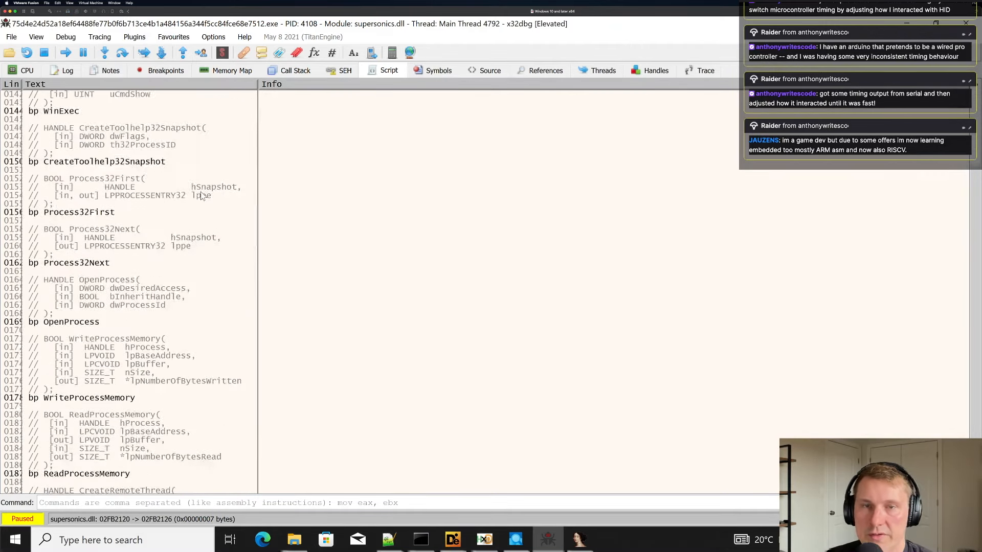
{"action": "scroll", "coordinate": [202, 196], "scroll_direction": "down", "scroll_amount": 3}
{"action": "scroll", "coordinate": [235, 181], "scroll_direction": "down", "scroll_amount": 8}
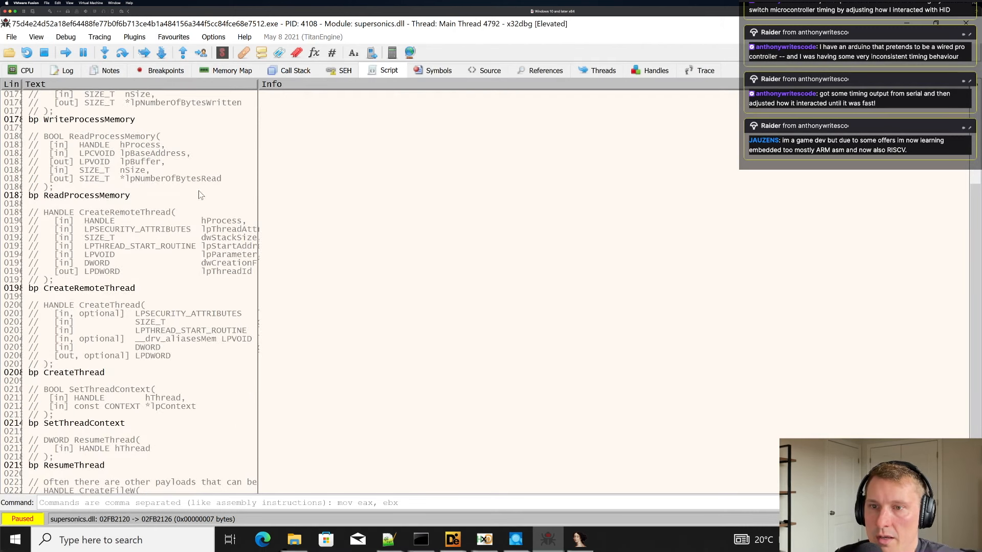
{"action": "scroll", "coordinate": [201, 195], "scroll_direction": "down", "scroll_amount": 6}
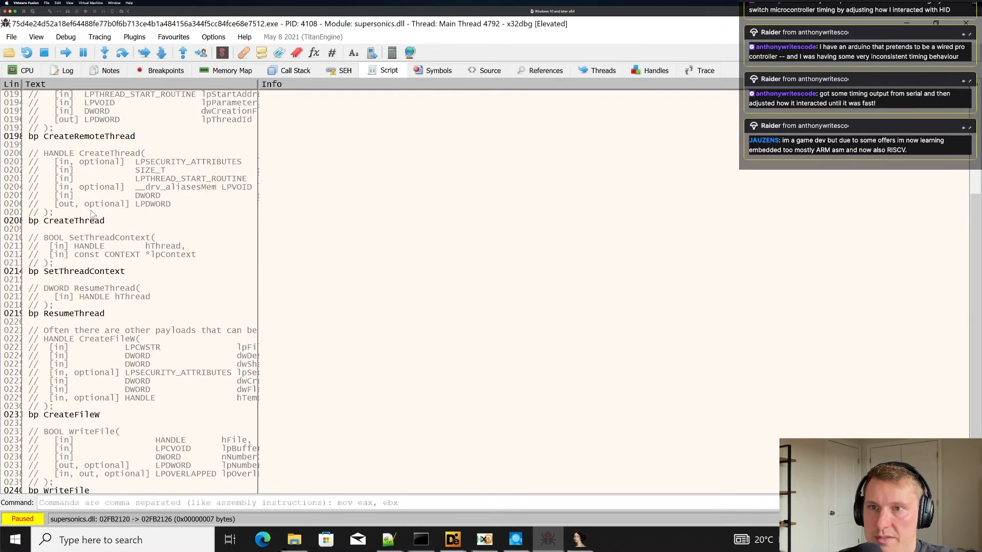
{"action": "scroll", "coordinate": [91, 204], "scroll_direction": "up", "scroll_amount": 2}
{"action": "scroll", "coordinate": [89, 199], "scroll_direction": "down", "scroll_amount": 4}
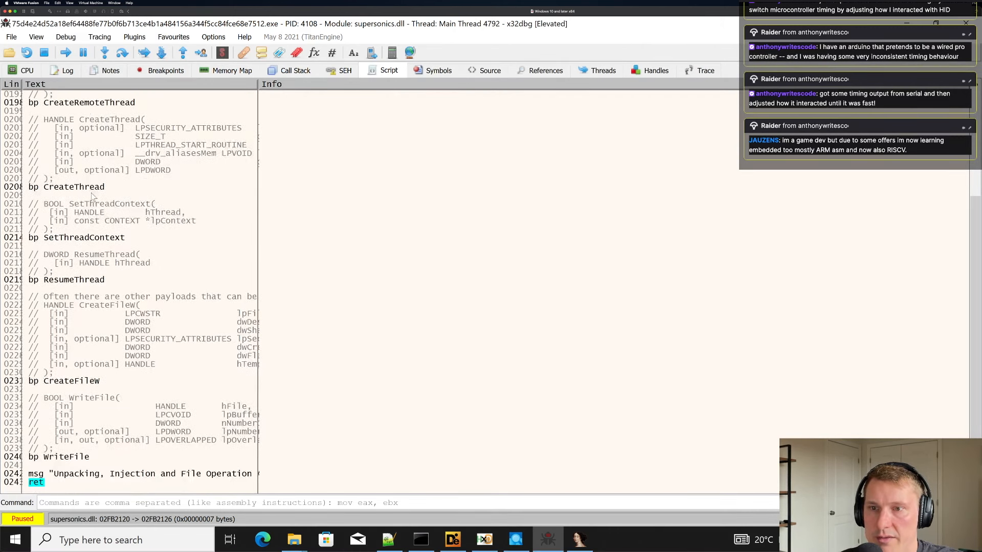
{"action": "scroll", "coordinate": [108, 205], "scroll_direction": "up", "scroll_amount": 8}
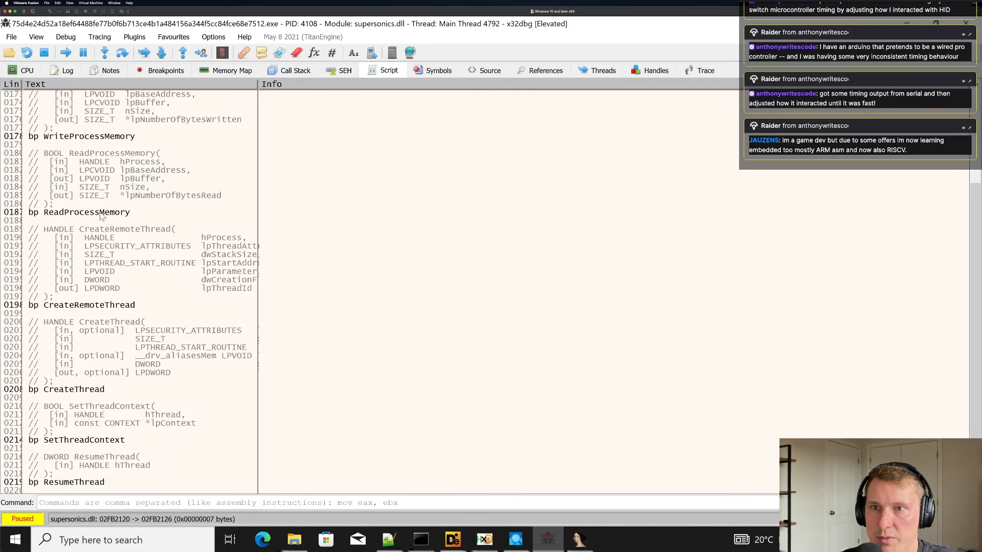
{"action": "scroll", "coordinate": [113, 213], "scroll_direction": "up", "scroll_amount": 1}
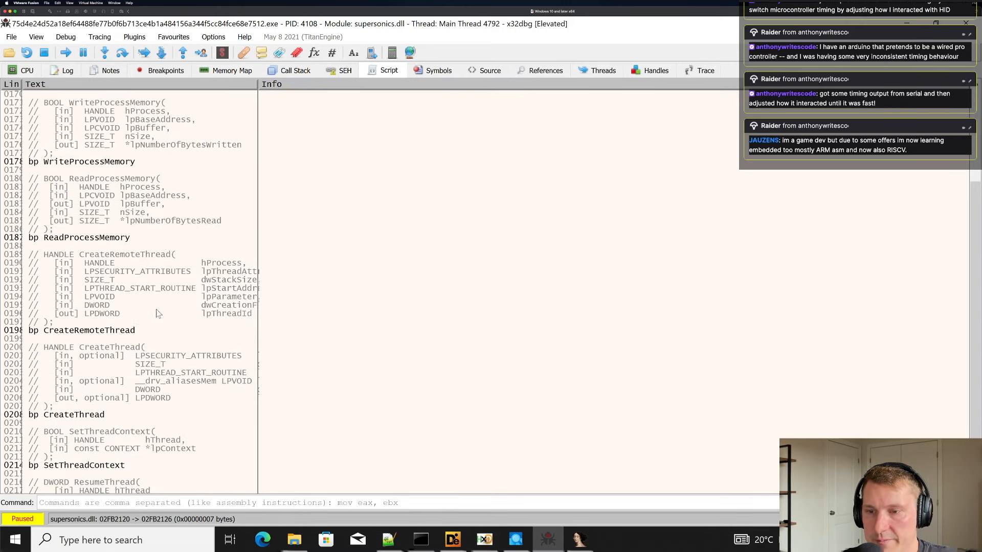
{"action": "left_click", "coordinate": [225, 275]}
{"action": "scroll", "coordinate": [186, 269], "scroll_direction": "up", "scroll_amount": 20}
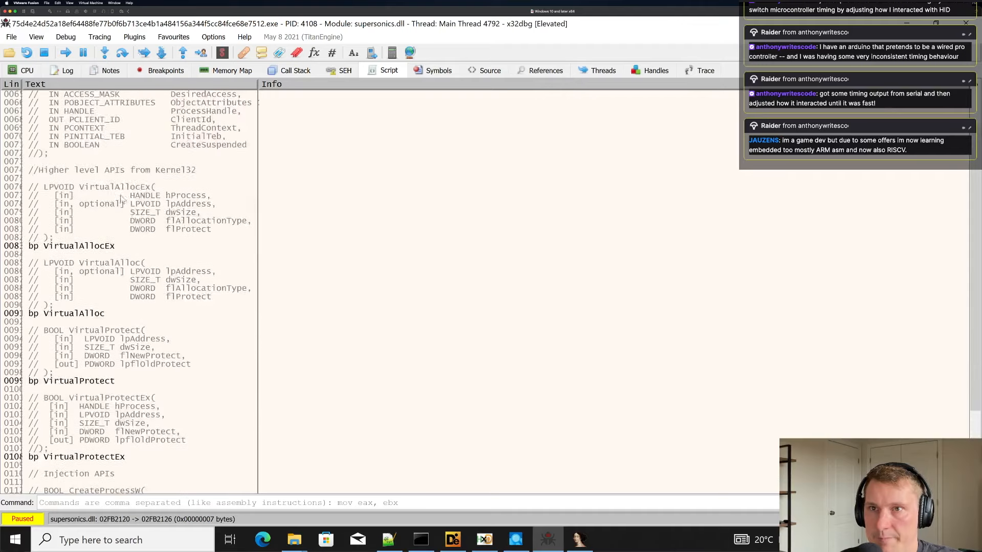
Restart the sample in the debugger and disable breaking on DLL Load in the event settings.
{"action": "left_click", "coordinate": [25, 73]}
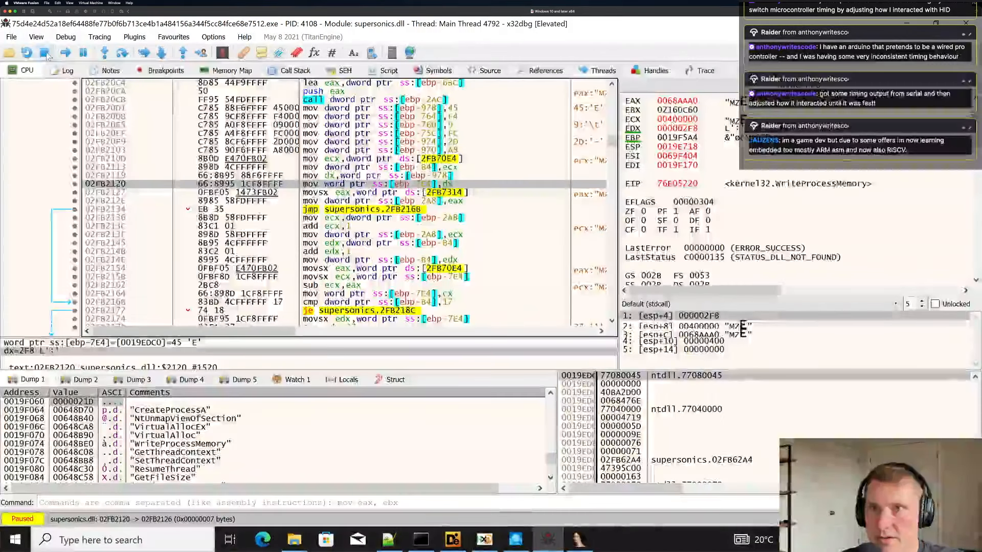
{"action": "left_click", "coordinate": [66, 53]}
{"action": "left_click", "coordinate": [213, 38]}
{"action": "left_click", "coordinate": [223, 51]}
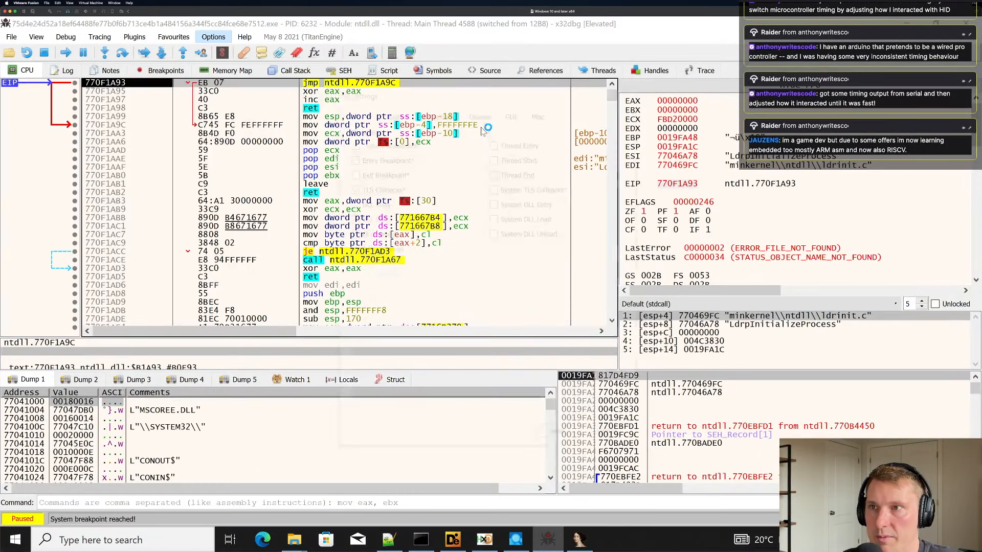
{"action": "left_click", "coordinate": [379, 218]}
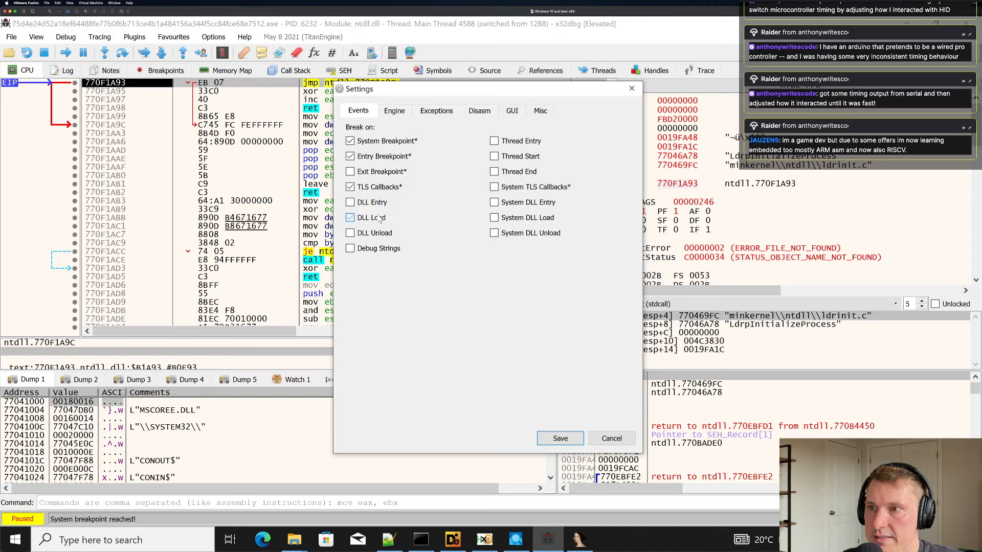
{"action": "left_click", "coordinate": [561, 440]}
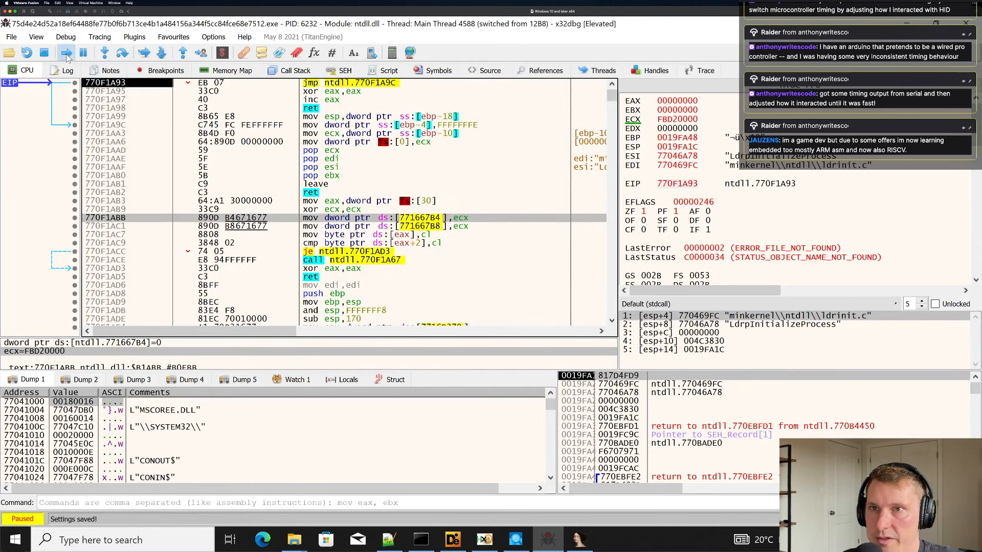
Run the sample to its entry point and check the list of breakpoints.
{"action": "left_click", "coordinate": [66, 53]}
{"action": "left_click", "coordinate": [362, 185]}
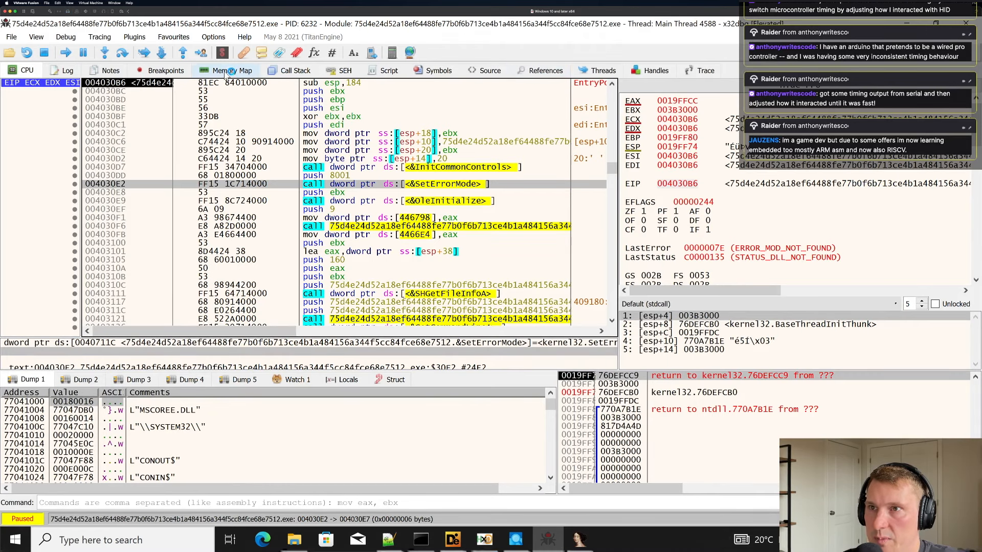
{"action": "left_click", "coordinate": [179, 75]}
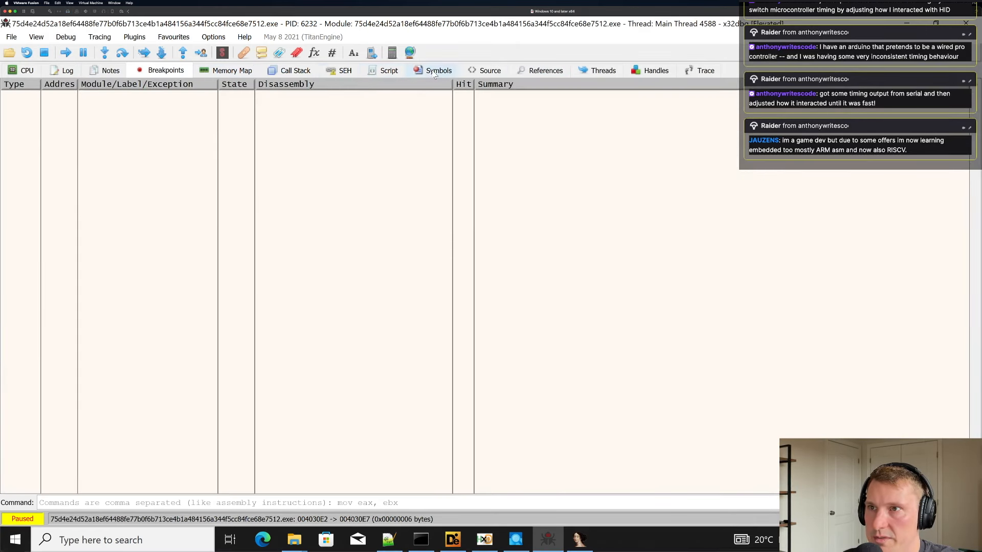
Run the loaded unpacking_apis.txt script to set its API breakpoints, dismiss its message and return to the disassembly.
{"action": "left_click", "coordinate": [385, 70]}
{"action": "scroll", "coordinate": [195, 123], "scroll_direction": "up", "scroll_amount": 5}
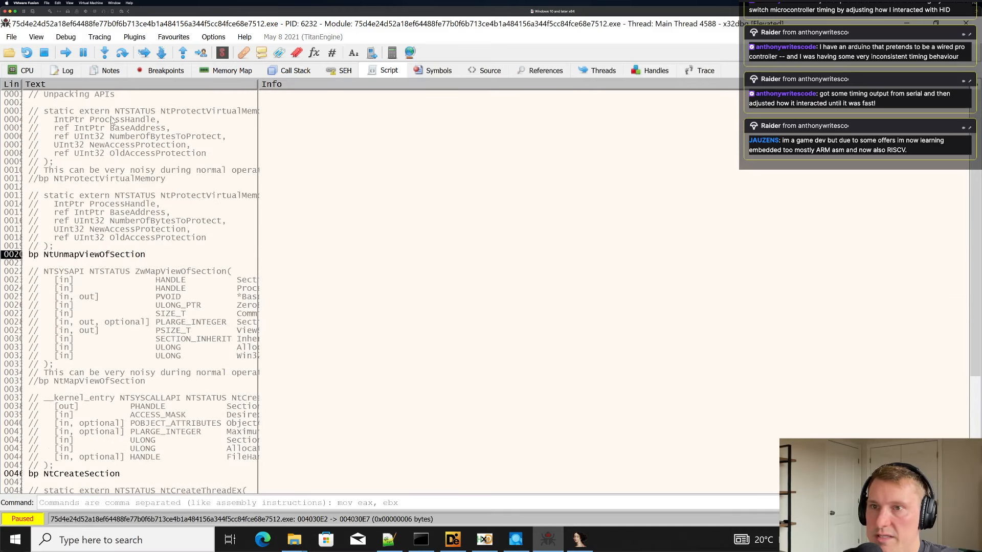
{"action": "left_click", "coordinate": [128, 257]}
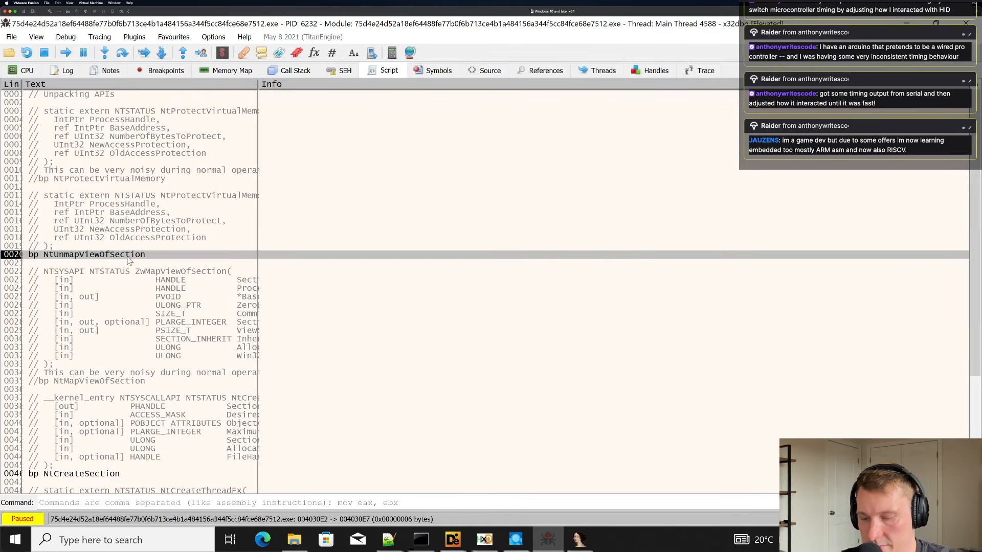
{"action": "key", "text": "space"}
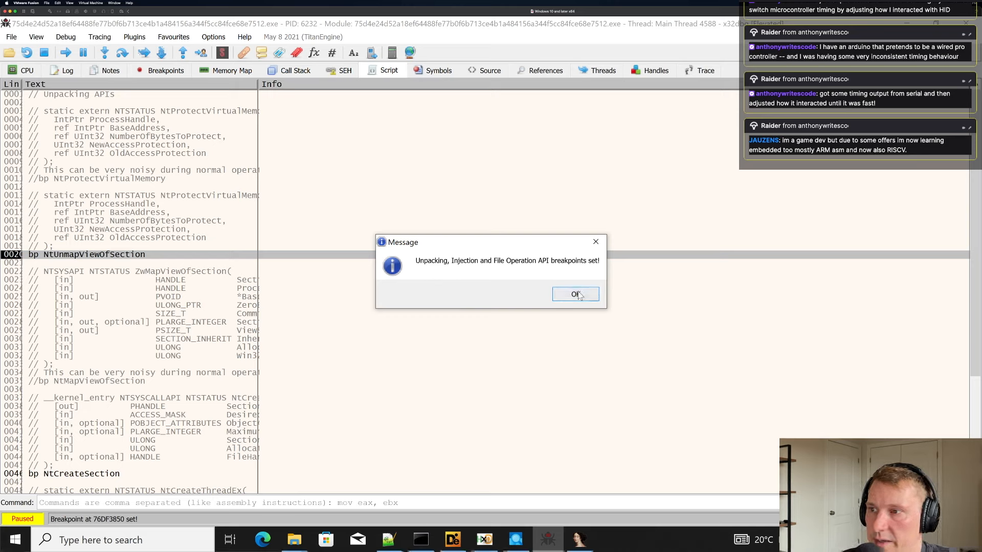
{"action": "left_click", "coordinate": [577, 294]}
{"action": "left_click", "coordinate": [506, 295]}
{"action": "left_click", "coordinate": [24, 72]}
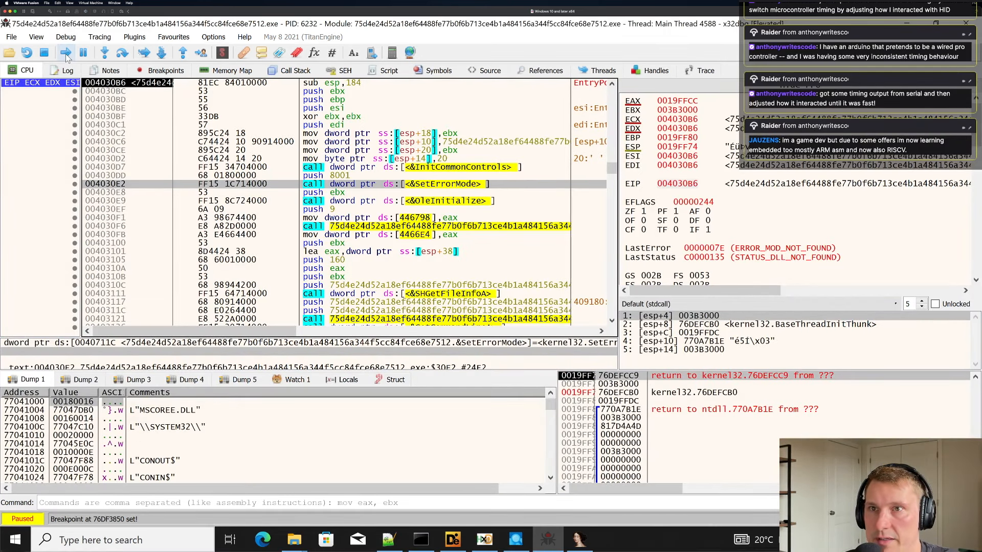
Resume the sample until it hits a breakpoint, and disable the ntdll ZwCreateSection breakpoint.
{"action": "left_click", "coordinate": [66, 53]}
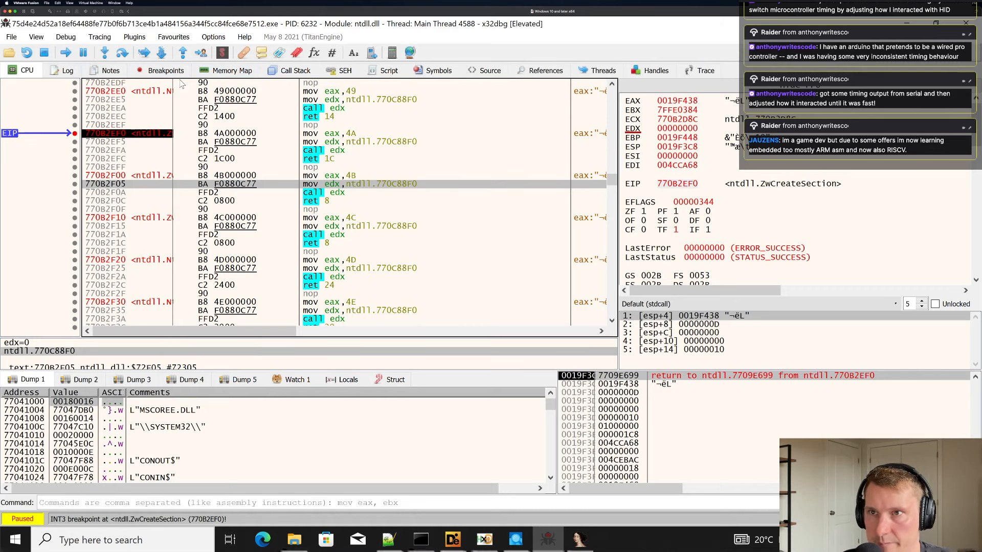
{"action": "left_click", "coordinate": [168, 70]}
{"action": "left_click", "coordinate": [224, 222]}
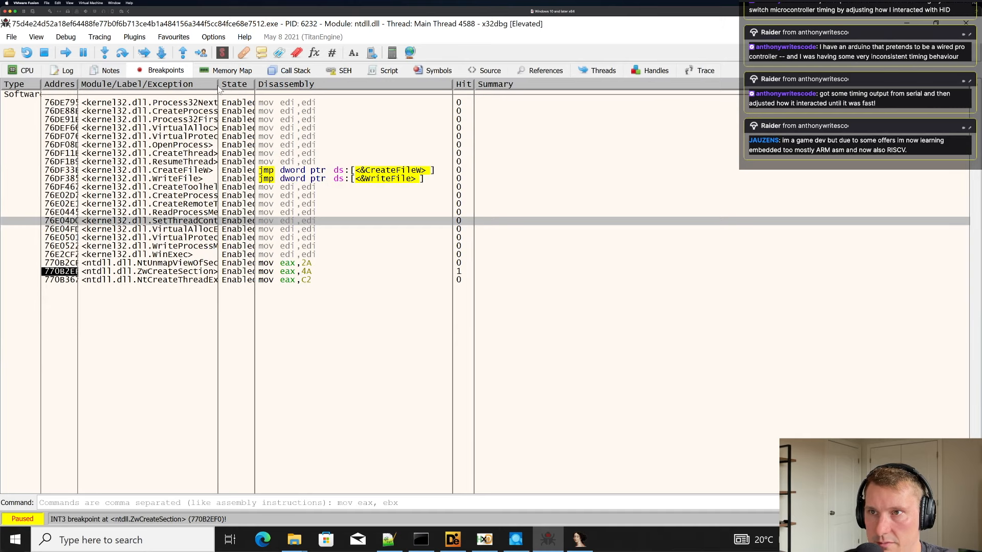
{"action": "left_click", "coordinate": [185, 246]}
{"action": "left_click", "coordinate": [182, 263]}
{"action": "left_click", "coordinate": [178, 280]}
{"action": "left_click", "coordinate": [183, 272]}
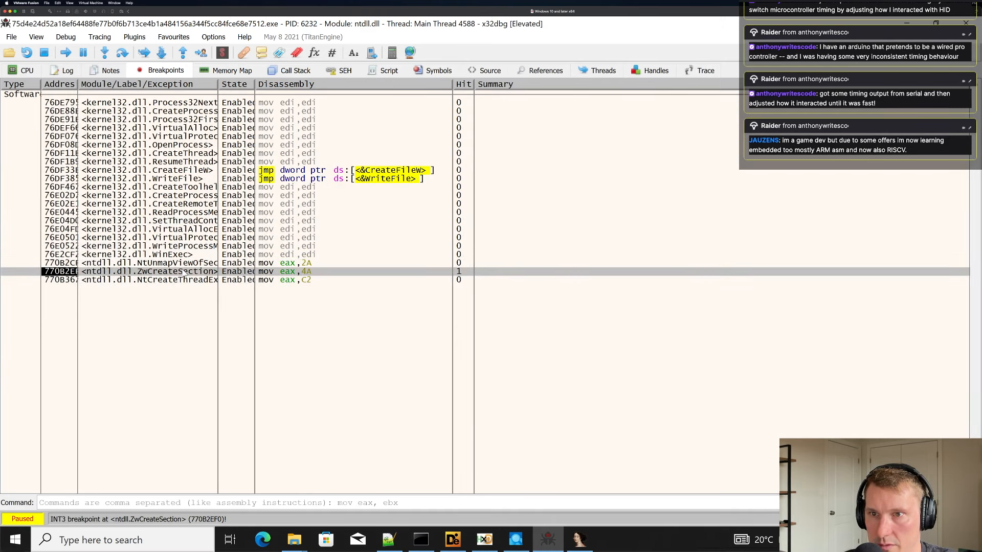
{"action": "right_click", "coordinate": [183, 272]}
{"action": "left_click", "coordinate": [208, 303]}
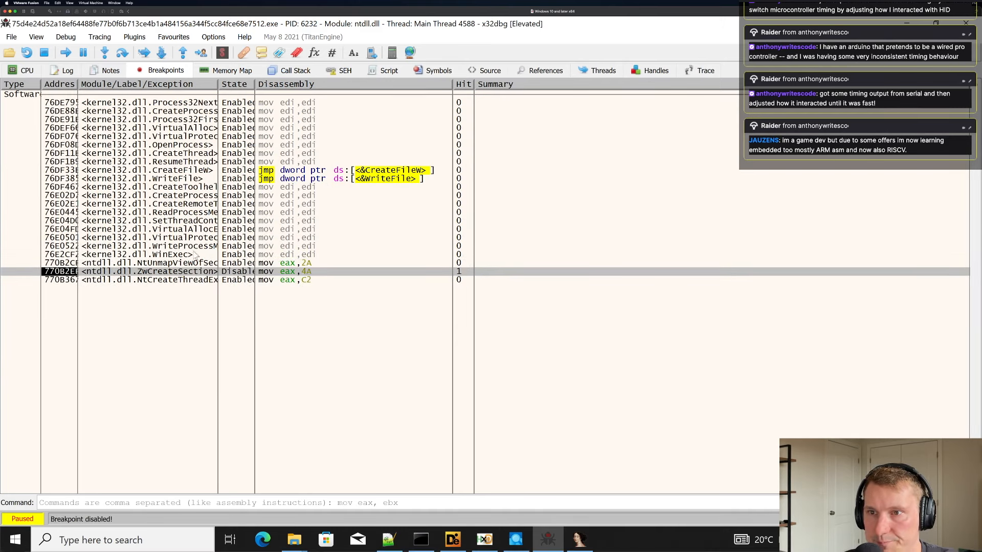
Continue execution past the WriteFile breakpoints to NtUnmapViewOfSection, checking the stack at the first WriteFile break.
{"action": "key", "text": "F9"}
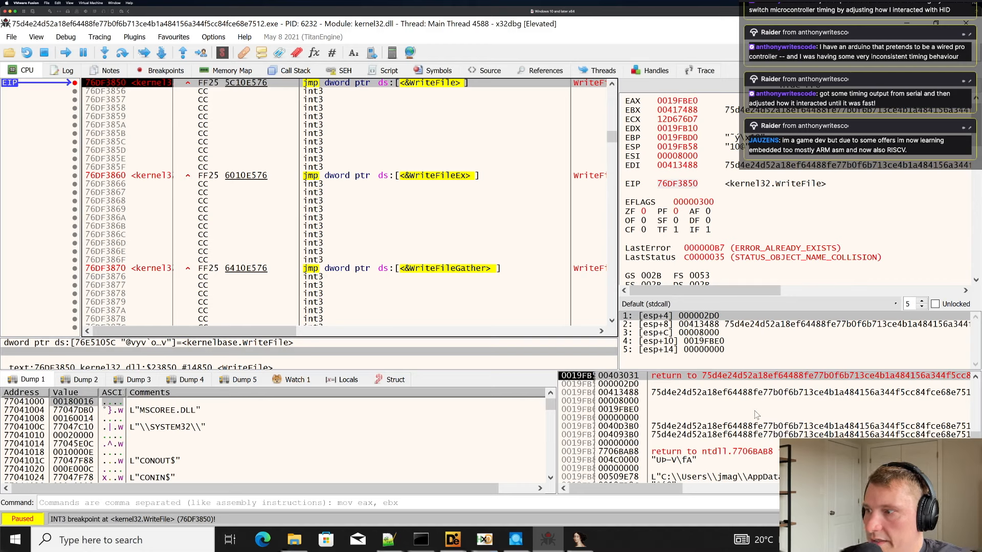
{"action": "scroll", "coordinate": [757, 409], "scroll_direction": "down", "scroll_amount": 1}
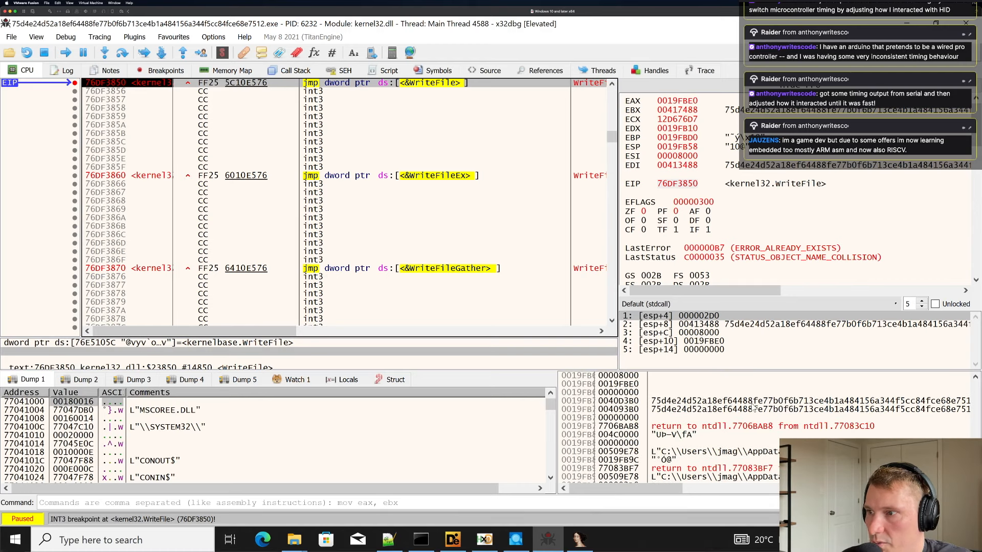
{"action": "scroll", "coordinate": [755, 407], "scroll_direction": "up", "scroll_amount": 2}
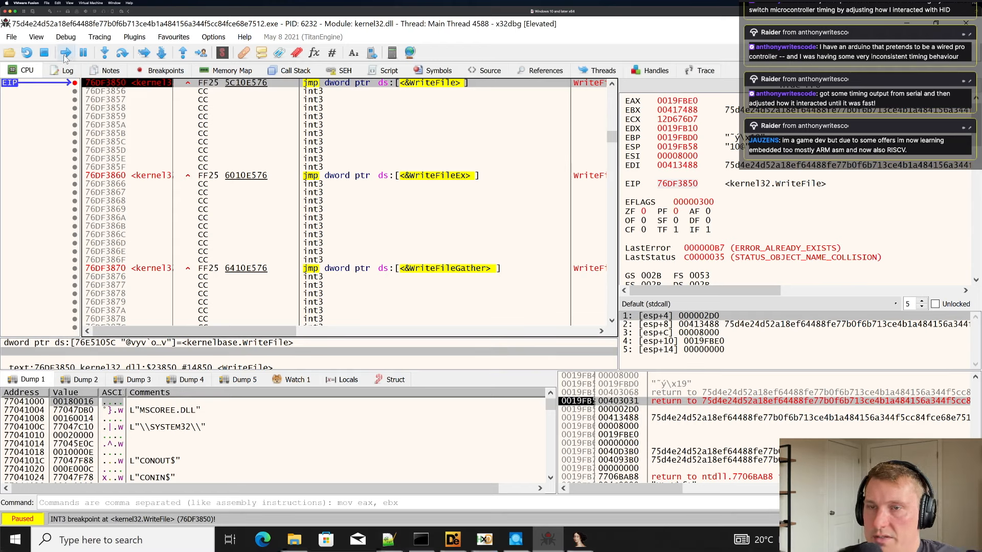
{"action": "left_click", "coordinate": [65, 54]}
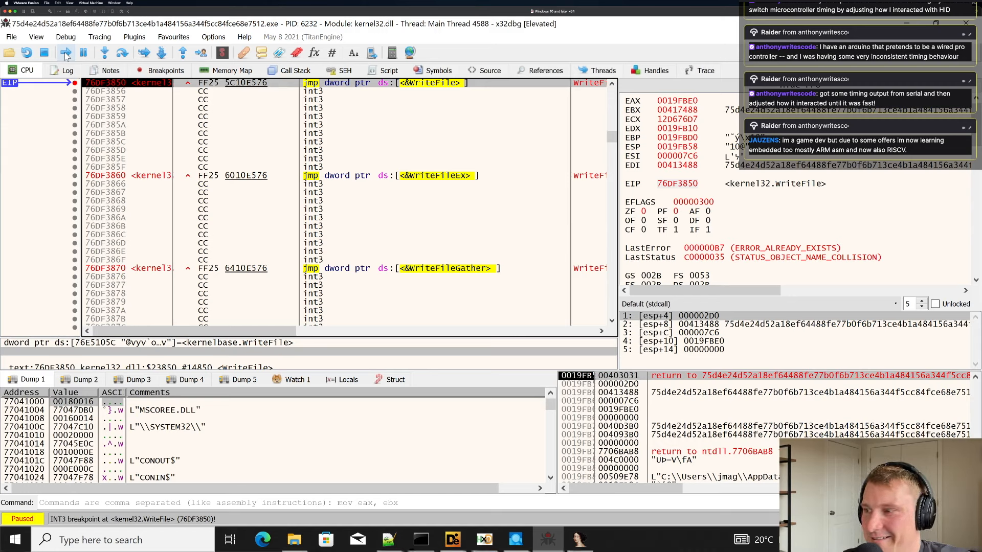
{"action": "left_click", "coordinate": [66, 53]}
{"action": "left_click", "coordinate": [66, 54]}
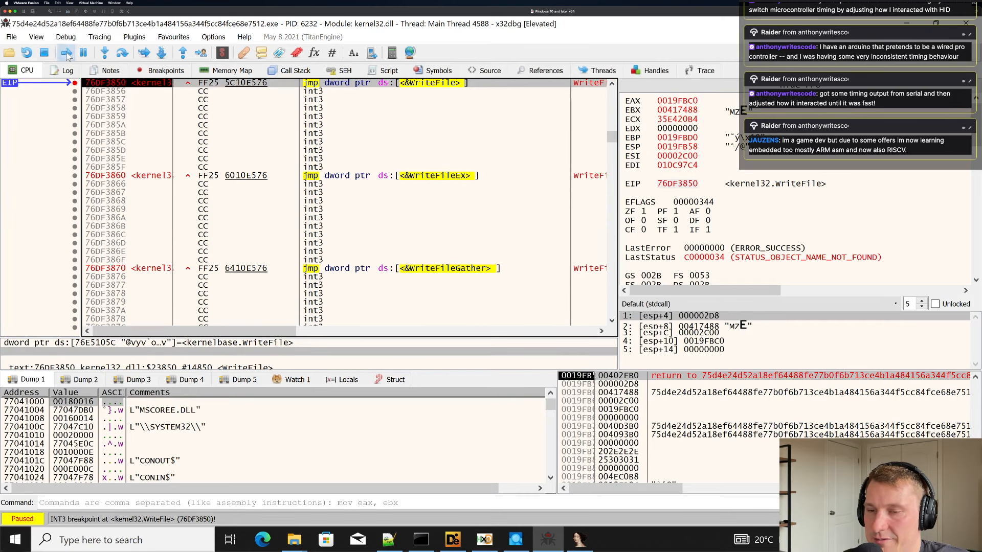
{"action": "left_click", "coordinate": [66, 54]}
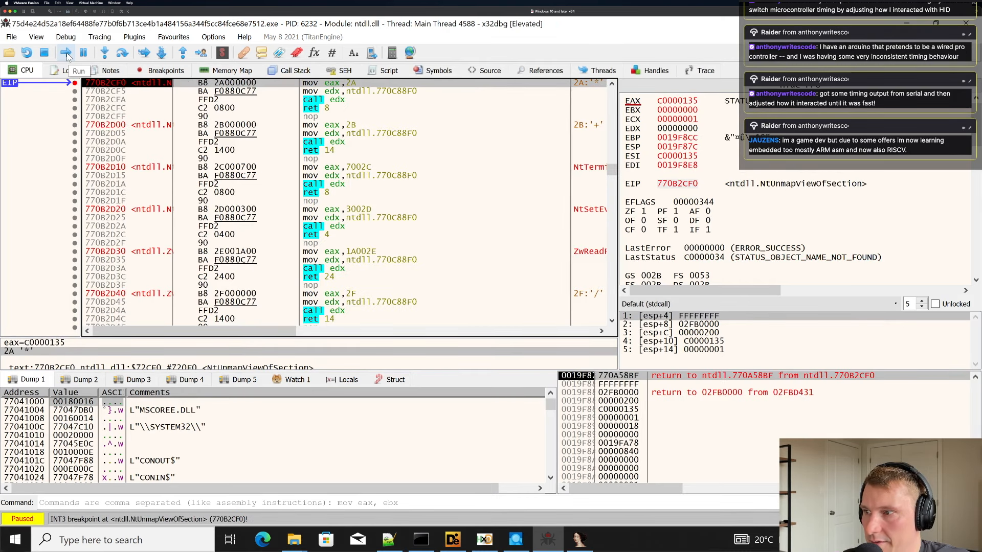
Copy the base address argument 02FB0000 from the stack and examine that address in the disassembly.
{"action": "double_click", "coordinate": [629, 394]}
{"action": "key", "text": "ctrl+c"}
{"action": "key", "text": "Escape"}
{"action": "left_click", "coordinate": [350, 188]}
{"action": "key", "text": "ctrl+g"}
{"action": "key", "text": "ctrl+v"}
{"action": "key", "text": "Return"}
{"action": "scroll", "coordinate": [357, 195], "scroll_direction": "down", "scroll_amount": 15}
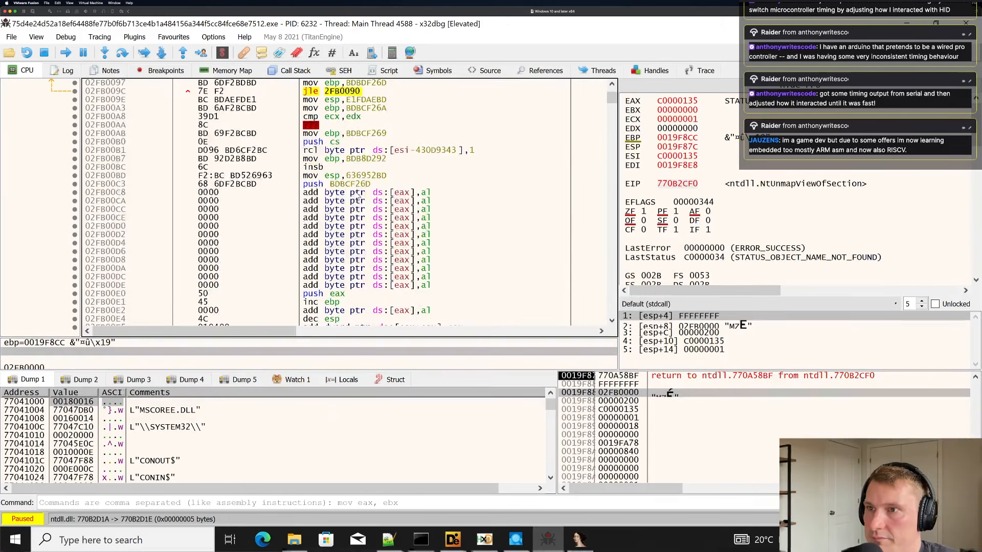
{"action": "scroll", "coordinate": [358, 196], "scroll_direction": "up", "scroll_amount": 8}
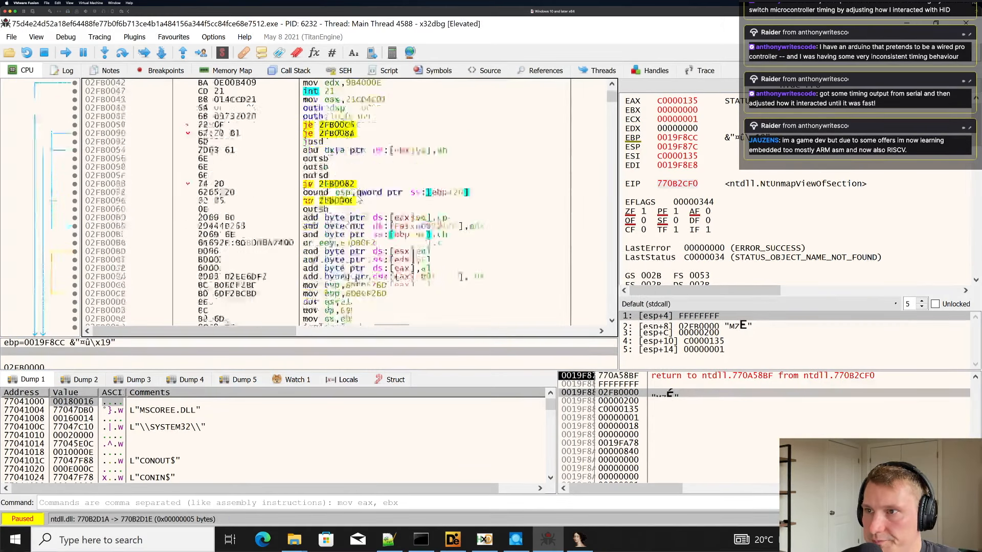
{"action": "scroll", "coordinate": [359, 199], "scroll_direction": "up", "scroll_amount": 10}
Go to the copied address 02FB0000 in the memory dump and look through the mapped data.
{"action": "left_click", "coordinate": [329, 438]}
{"action": "key", "text": "ctrl+g"}
{"action": "key", "text": "ctrl+v"}
{"action": "key", "text": "Return"}
{"action": "scroll", "coordinate": [328, 438], "scroll_direction": "down", "scroll_amount": 20}
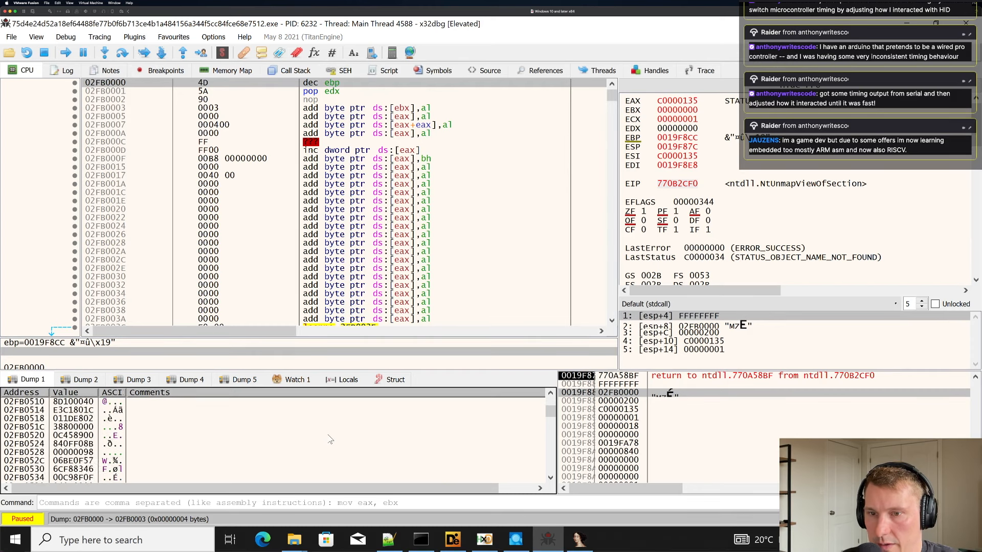
{"action": "scroll", "coordinate": [329, 437], "scroll_direction": "down", "scroll_amount": 14}
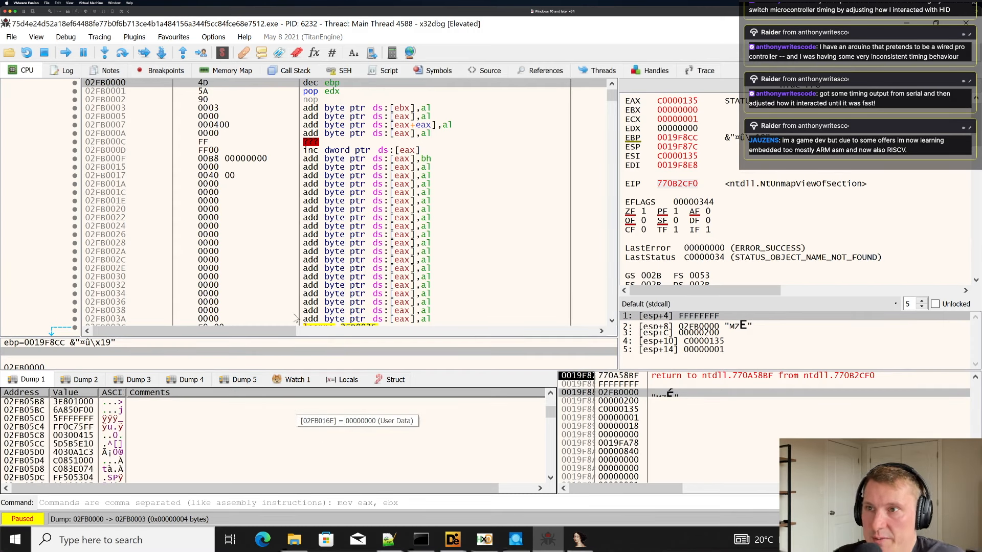
{"action": "left_click", "coordinate": [340, 225]}
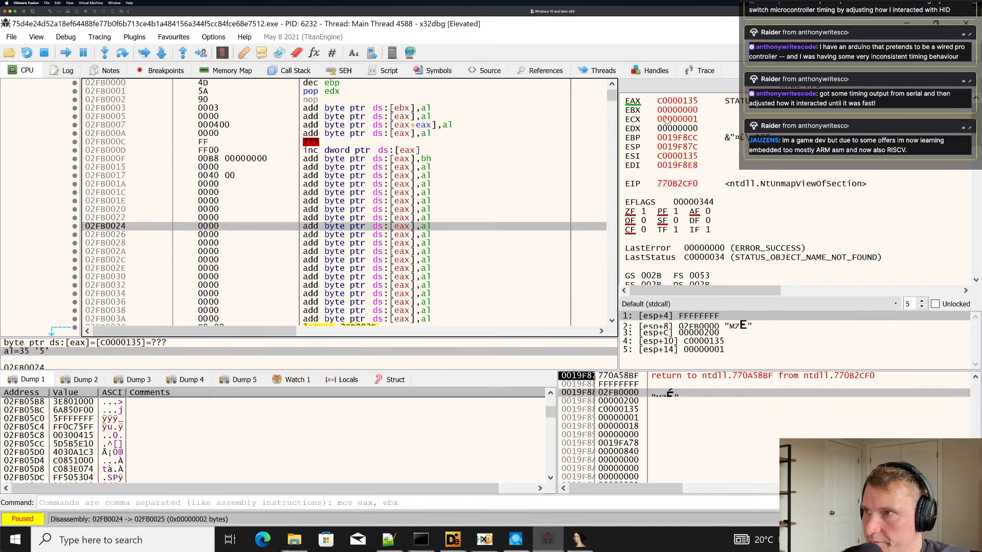
{"action": "left_click", "coordinate": [429, 168]}
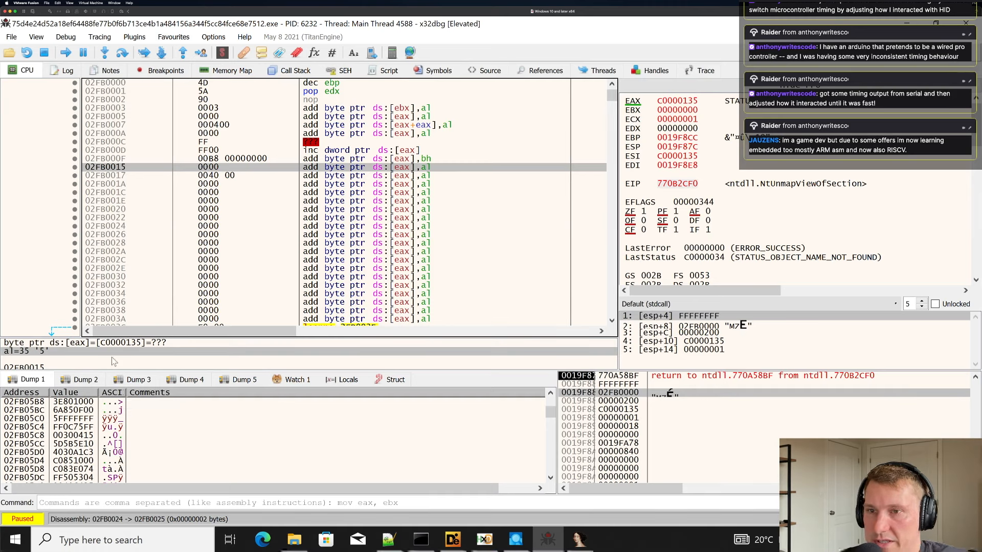
{"action": "left_click", "coordinate": [187, 244]}
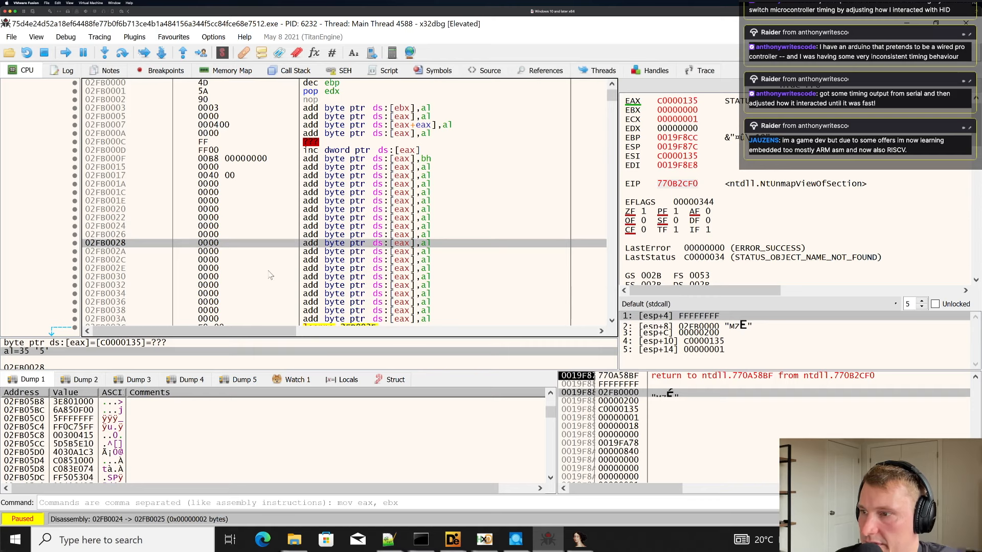
{"action": "right_click", "coordinate": [604, 397]}
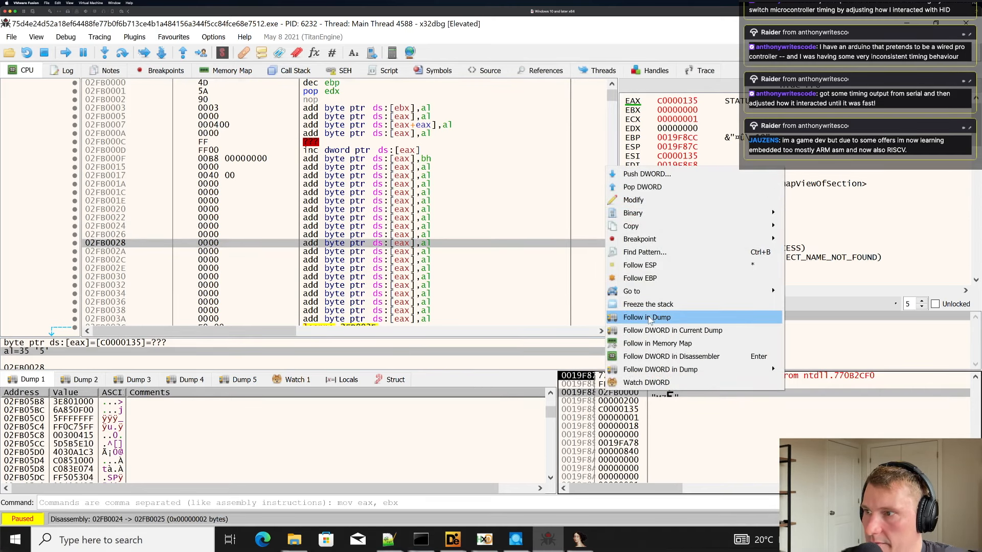
{"action": "left_click", "coordinate": [665, 343]}
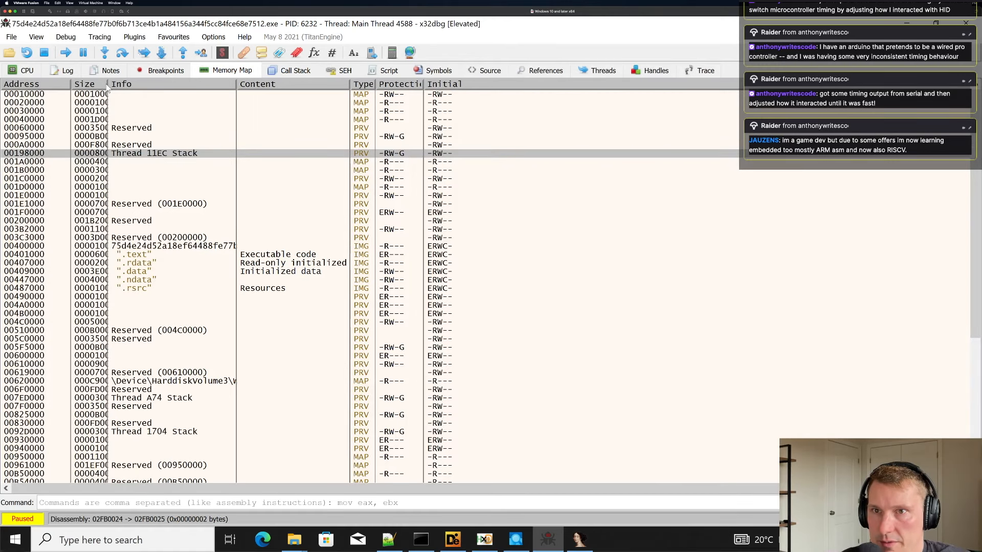
{"action": "left_click", "coordinate": [23, 70]}
Follow the start of the 02FB0000 dump to its memory map region, and save that region as a .bin file on the Desktop.
{"action": "scroll", "coordinate": [330, 430], "scroll_direction": "up", "scroll_amount": 20}
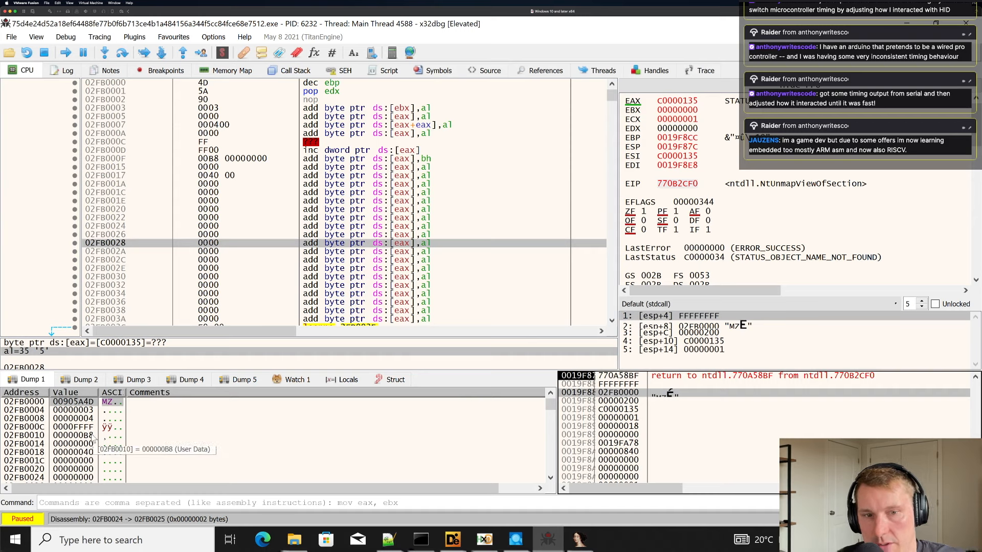
{"action": "left_click", "coordinate": [75, 403]}
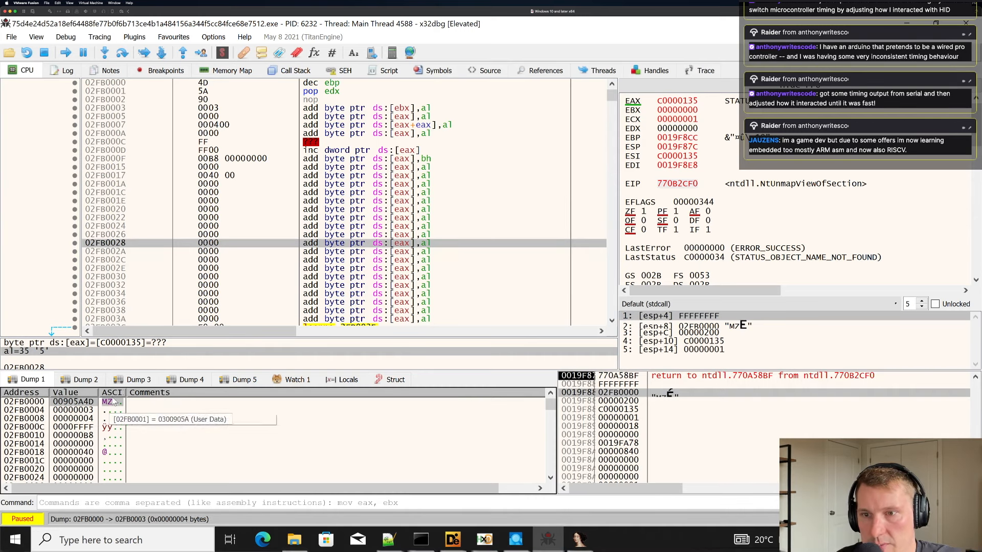
{"action": "right_click", "coordinate": [79, 402]}
{"action": "left_click", "coordinate": [131, 190]}
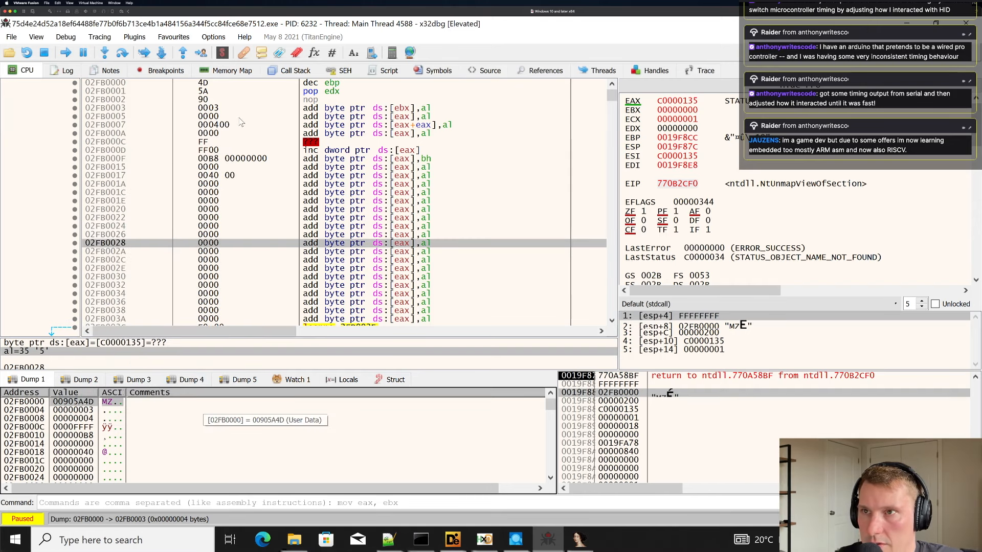
{"action": "right_click", "coordinate": [61, 474]}
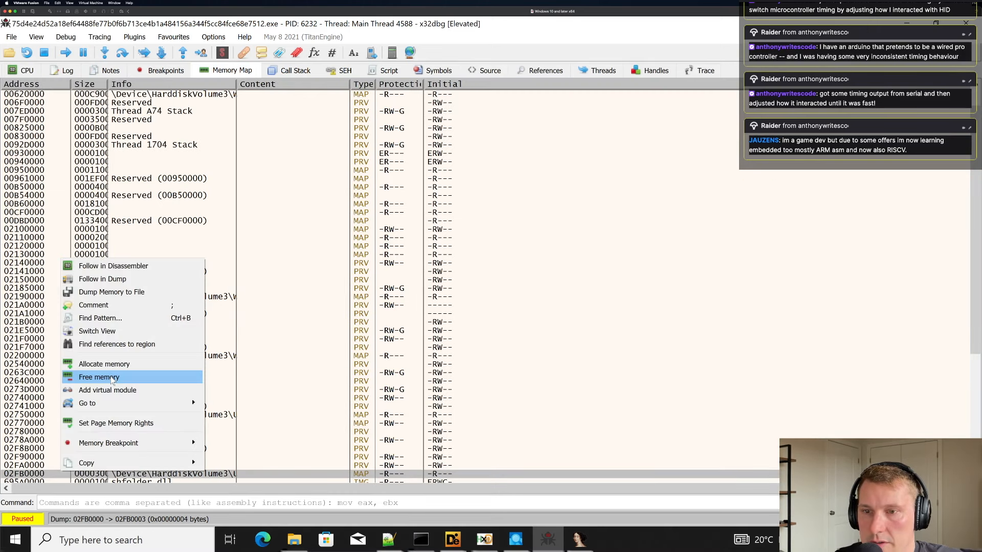
{"action": "left_click", "coordinate": [135, 292]}
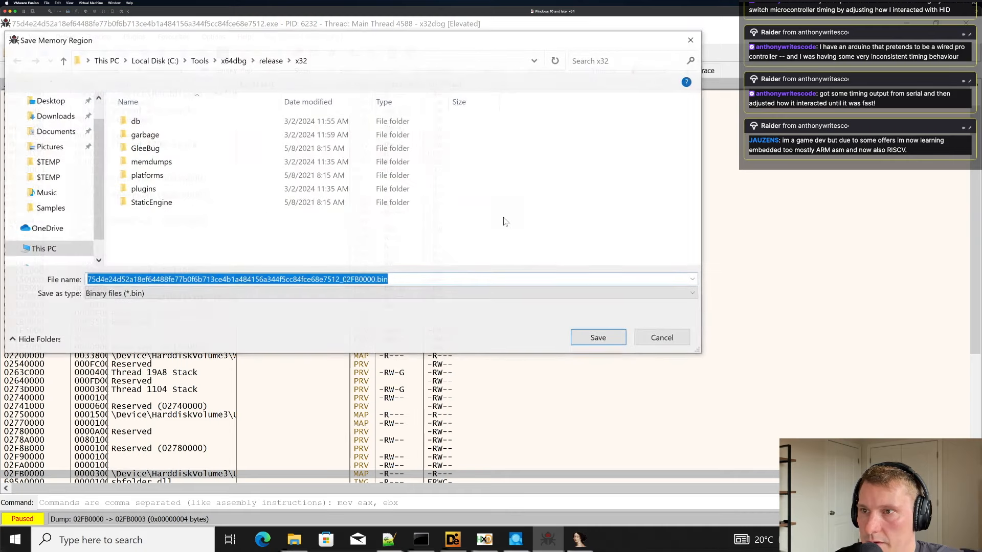
{"action": "left_click", "coordinate": [58, 104]}
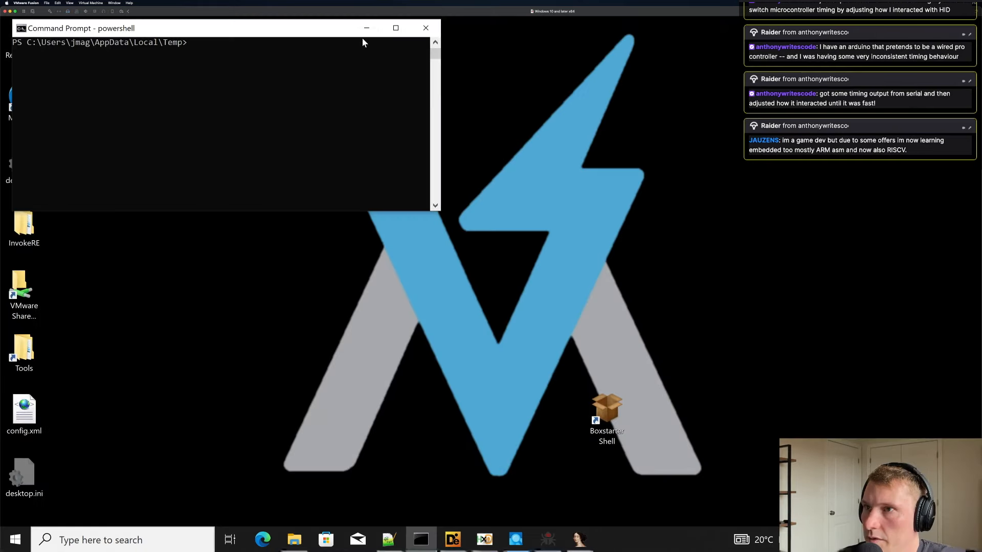
Minimize the Command Prompt, check the dumped file on the desktop, and start a new IDA session.
{"action": "left_click", "coordinate": [366, 29]}
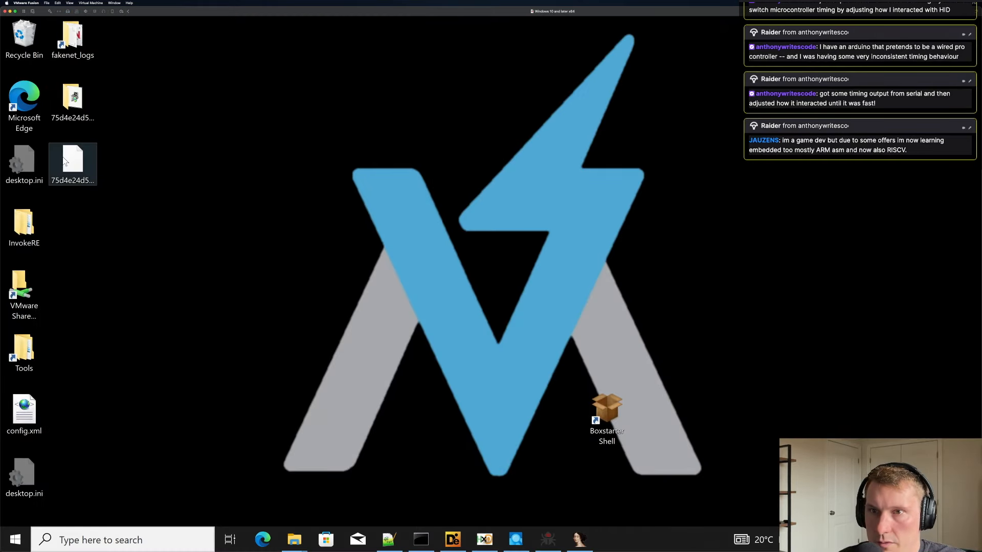
{"action": "left_click", "coordinate": [75, 164]}
{"action": "left_click", "coordinate": [199, 193]}
{"action": "left_click", "coordinate": [566, 549]}
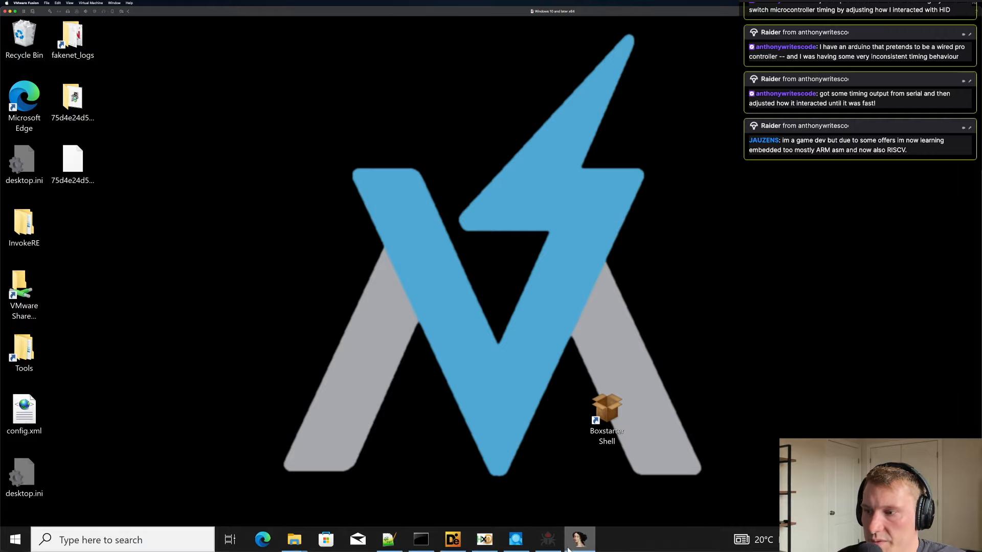
{"action": "right_click", "coordinate": [568, 546]}
{"action": "left_click", "coordinate": [573, 467]}
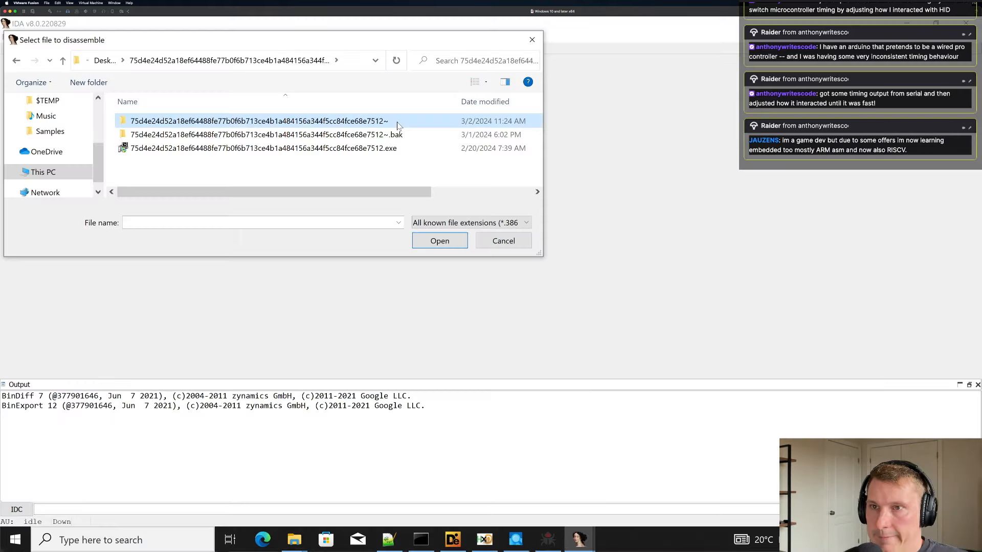
Load the dumped file ending in 02FB0000.bin from the Desktop for disassembly, and bring up its DllEntryPoint code.
{"action": "double_click", "coordinate": [396, 122]}
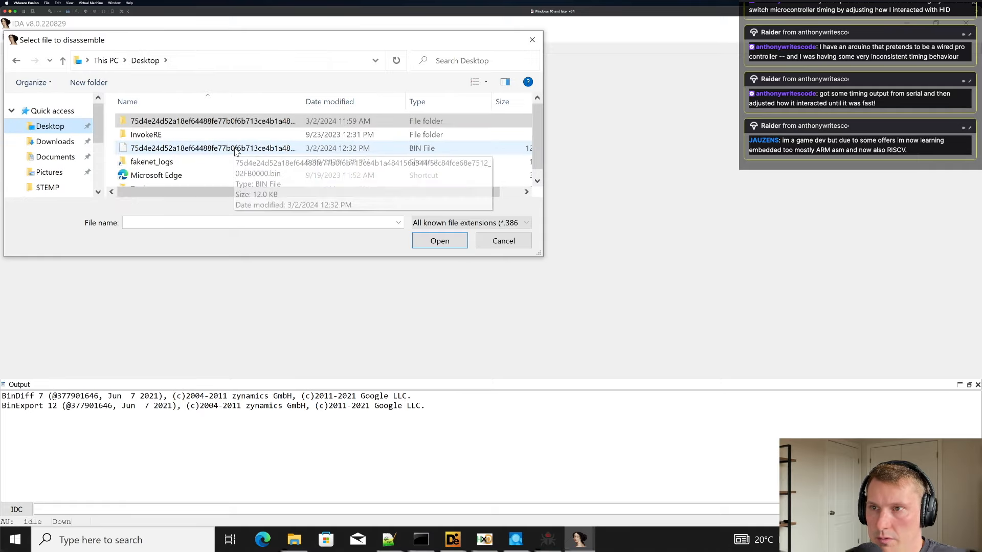
{"action": "left_click", "coordinate": [236, 149]}
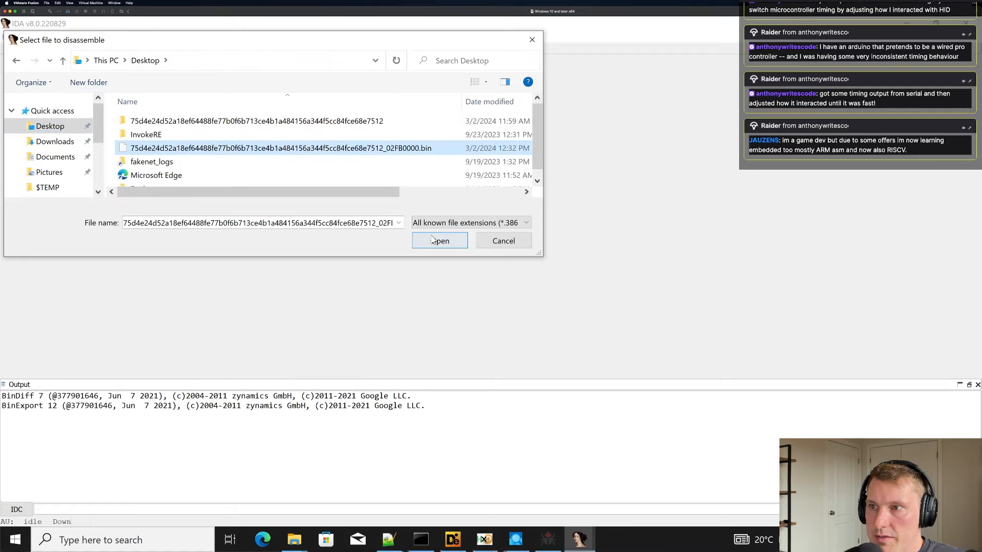
{"action": "left_click", "coordinate": [439, 241]}
{"action": "left_click", "coordinate": [436, 396]}
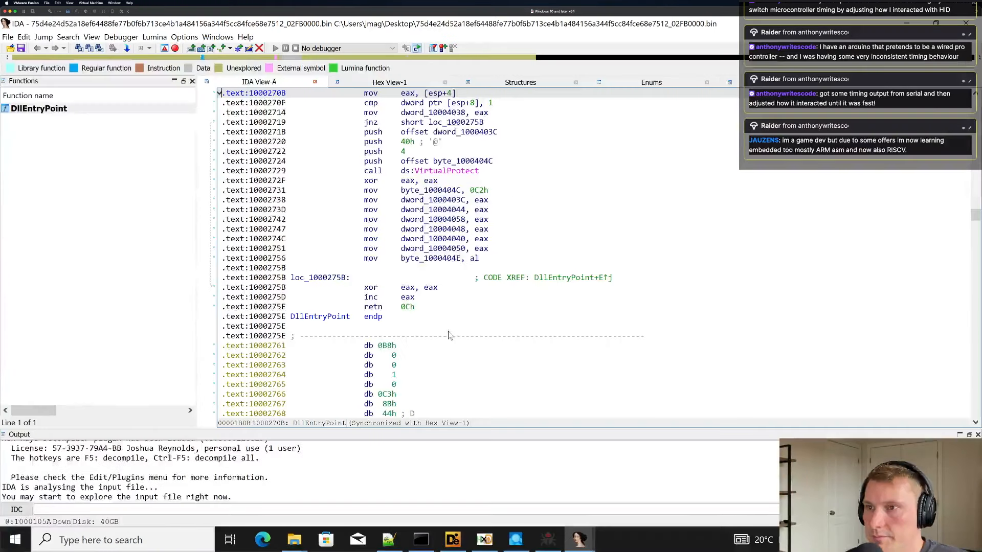
{"action": "left_click", "coordinate": [544, 235]}
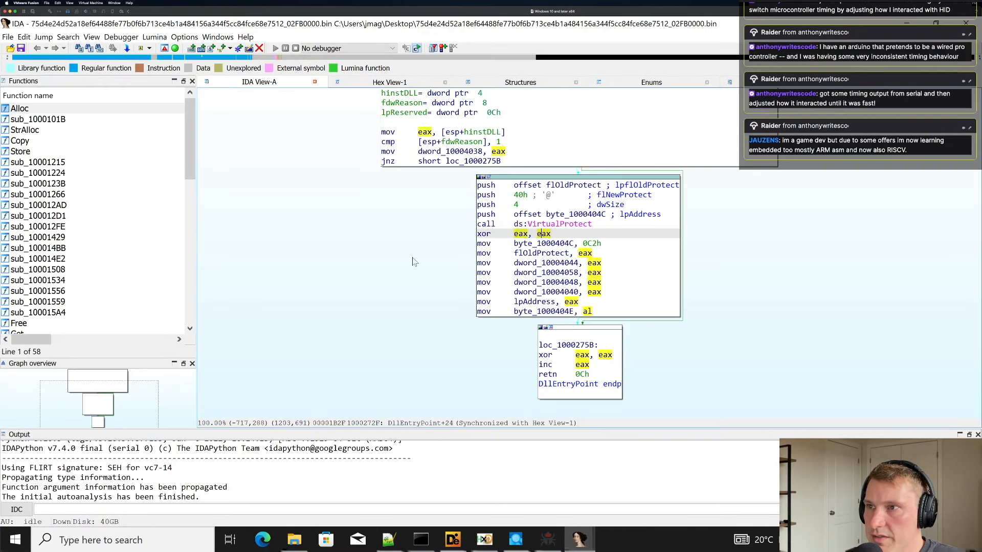
Review the dumped DLL's function list, including Copy and StrAlloc, and show its imported functions.
{"action": "left_click", "coordinate": [86, 216]}
{"action": "scroll", "coordinate": [153, 225], "scroll_direction": "down", "scroll_amount": 7}
{"action": "scroll", "coordinate": [128, 220], "scroll_direction": "up", "scroll_amount": 7}
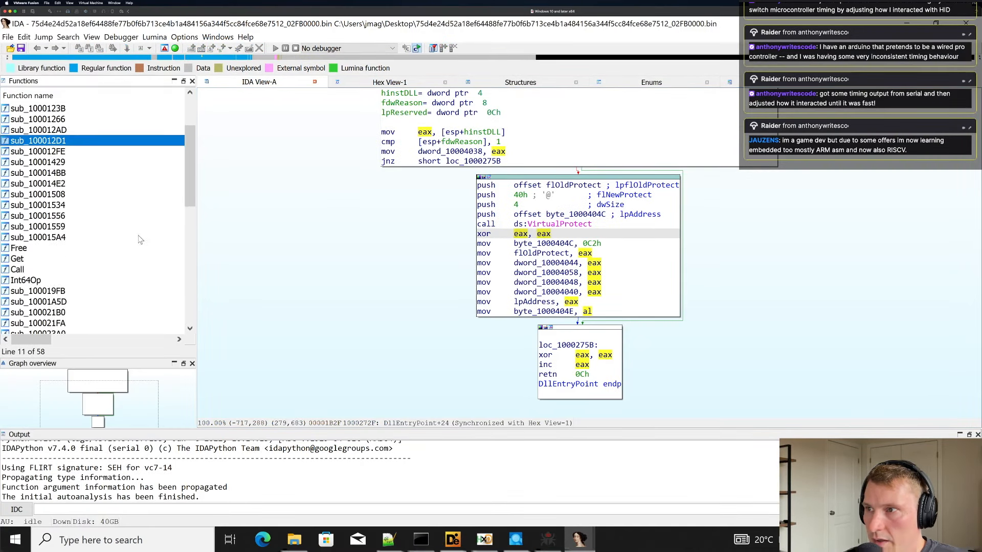
{"action": "left_click", "coordinate": [71, 183]}
{"action": "left_click", "coordinate": [72, 173]}
{"action": "left_click", "coordinate": [82, 141]}
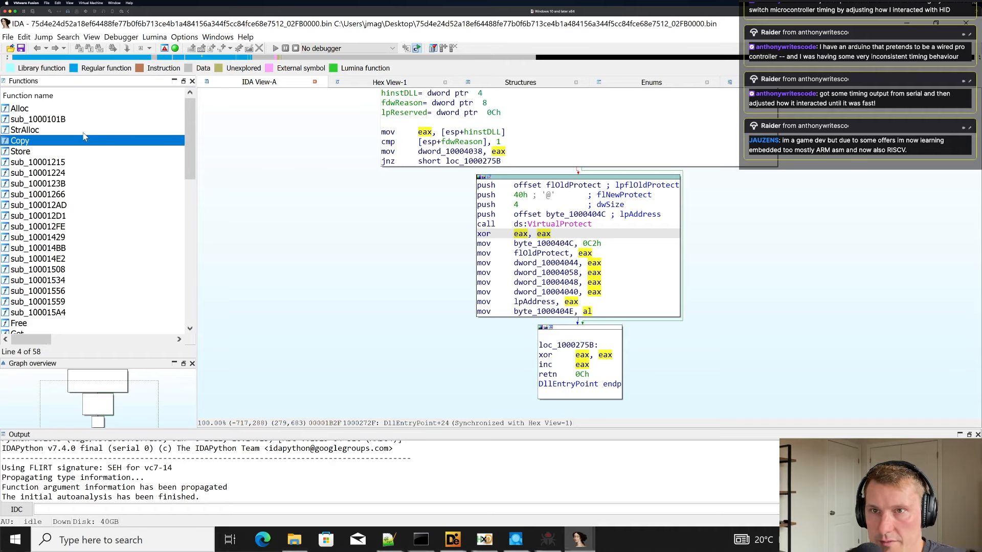
{"action": "left_click", "coordinate": [84, 131]}
{"action": "left_click", "coordinate": [763, 83]}
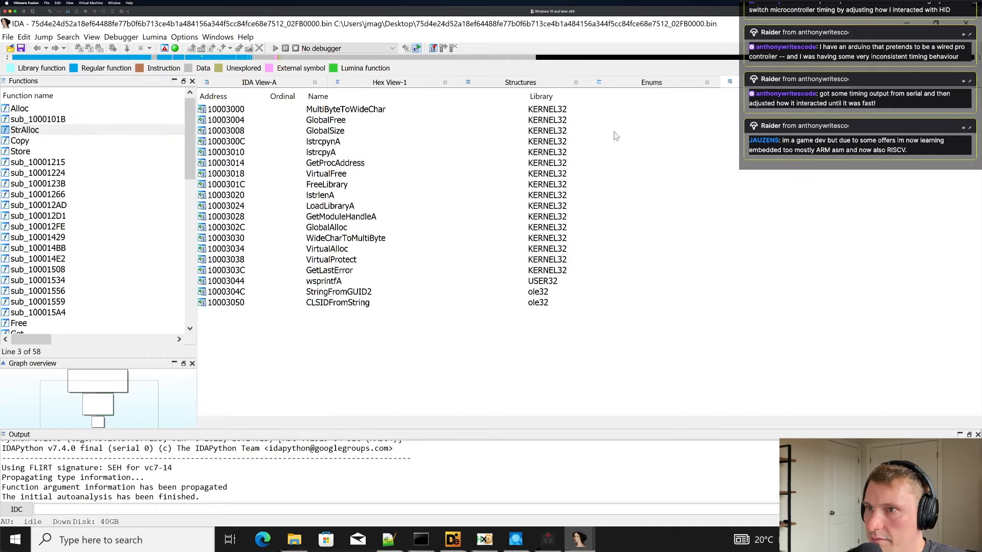
Look through the dumped DLL's functions, including sub_10001508 and sub_10001429, and read its list of strings.
{"action": "double_click", "coordinate": [98, 250]}
{"action": "double_click", "coordinate": [82, 237]}
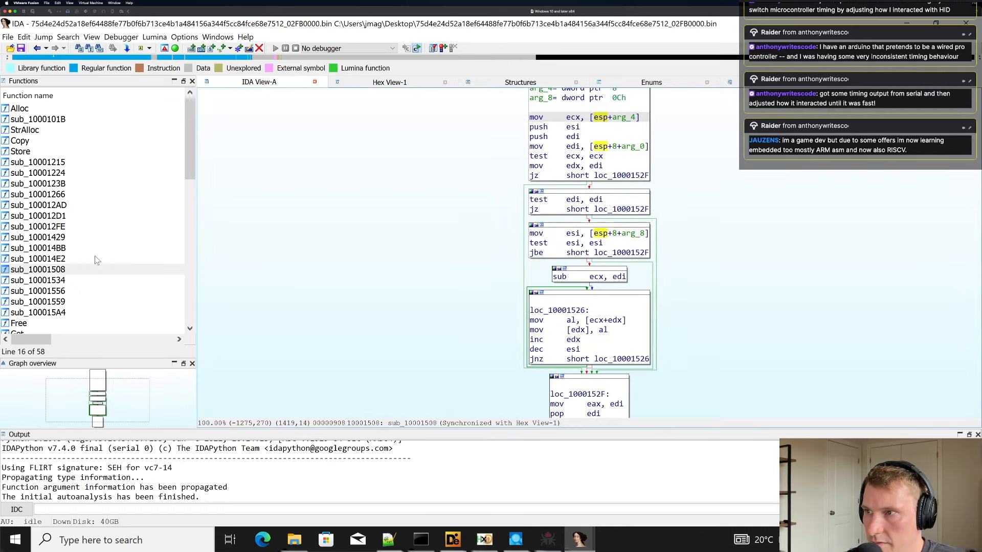
{"action": "left_click", "coordinate": [92, 37]}
{"action": "mouse_move", "coordinate": [138, 62]}
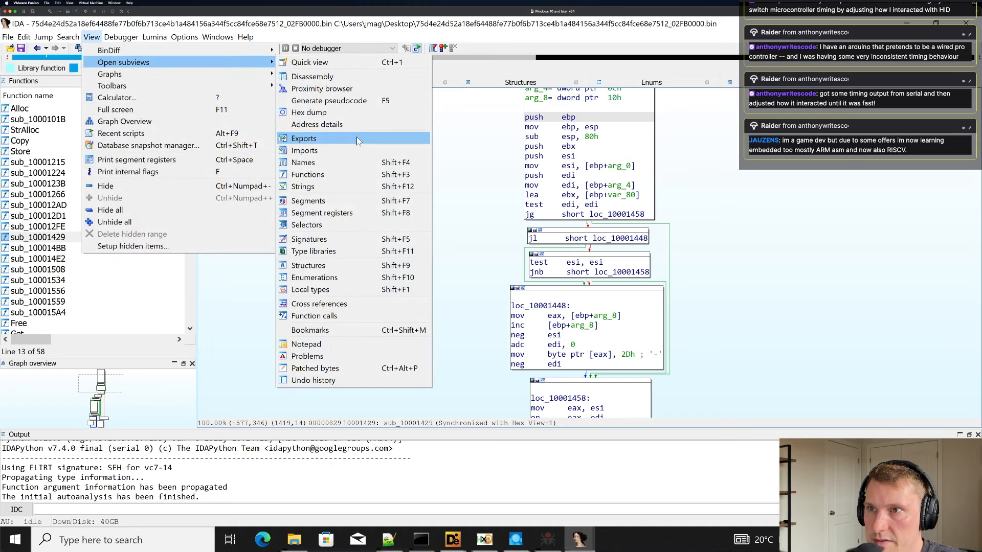
{"action": "left_click", "coordinate": [351, 180]}
{"action": "scroll", "coordinate": [463, 229], "scroll_direction": "down", "scroll_amount": 4}
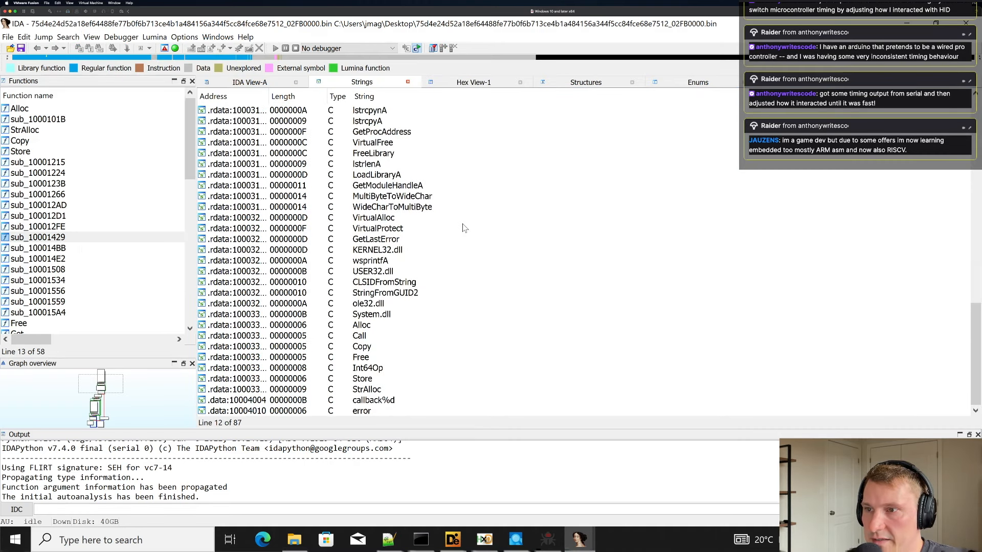
{"action": "left_click", "coordinate": [401, 294]}
{"action": "scroll", "coordinate": [407, 256], "scroll_direction": "up", "scroll_amount": 19}
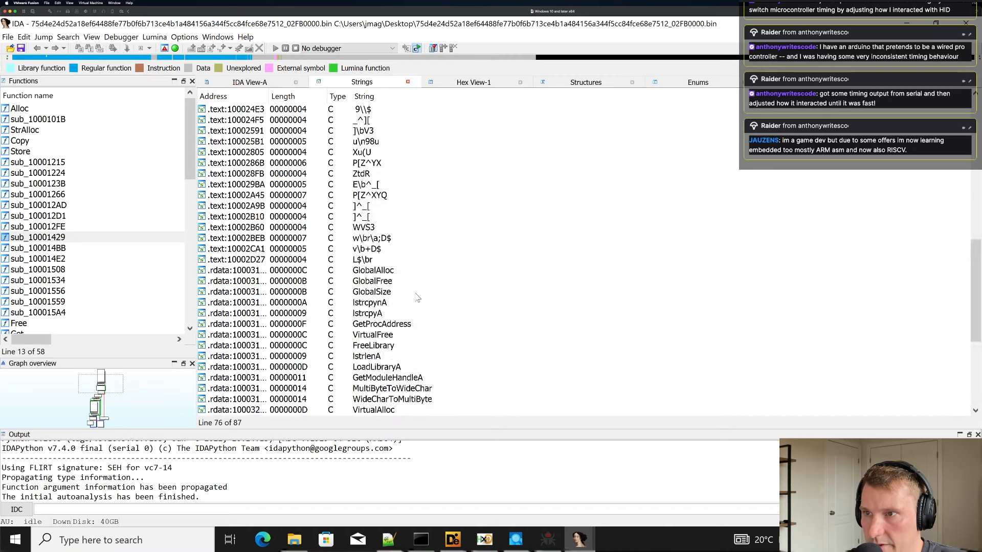
{"action": "double_click", "coordinate": [404, 238]}
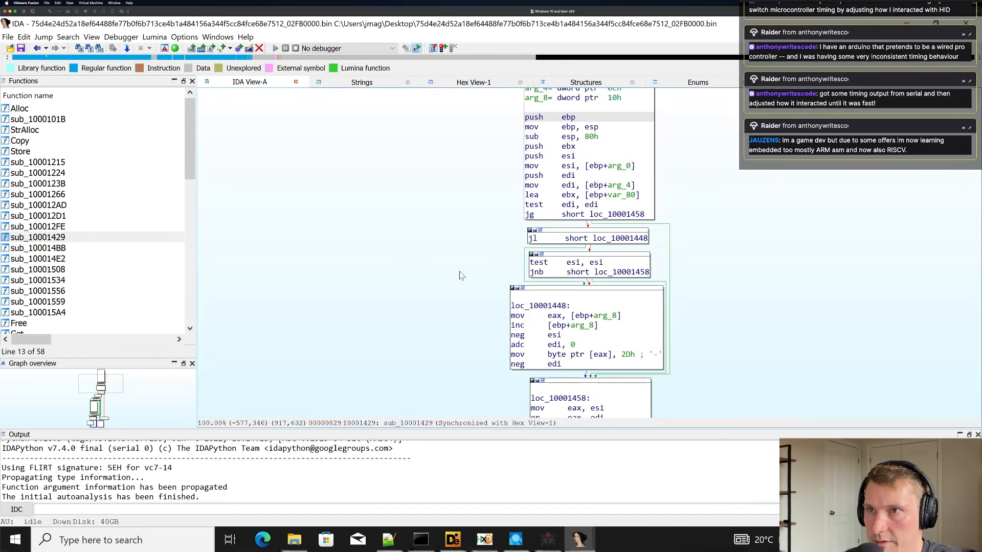
{"action": "left_click", "coordinate": [625, 176]}
Switch back to x32dbg, widen the stack pane, and check the list of API breakpoints before returning to the disassembly.
{"action": "key", "text": "alt+Tab"}
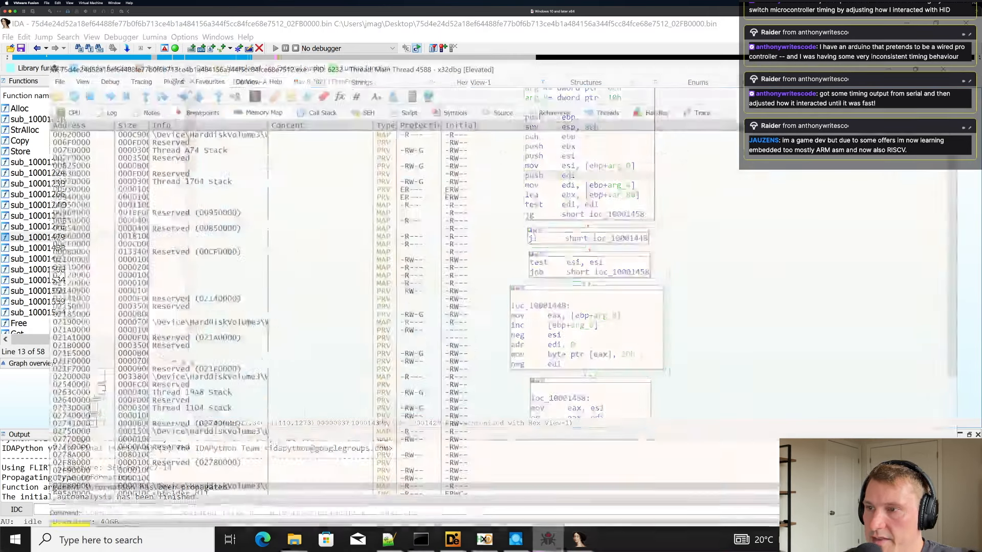
{"action": "key", "text": "Return"}
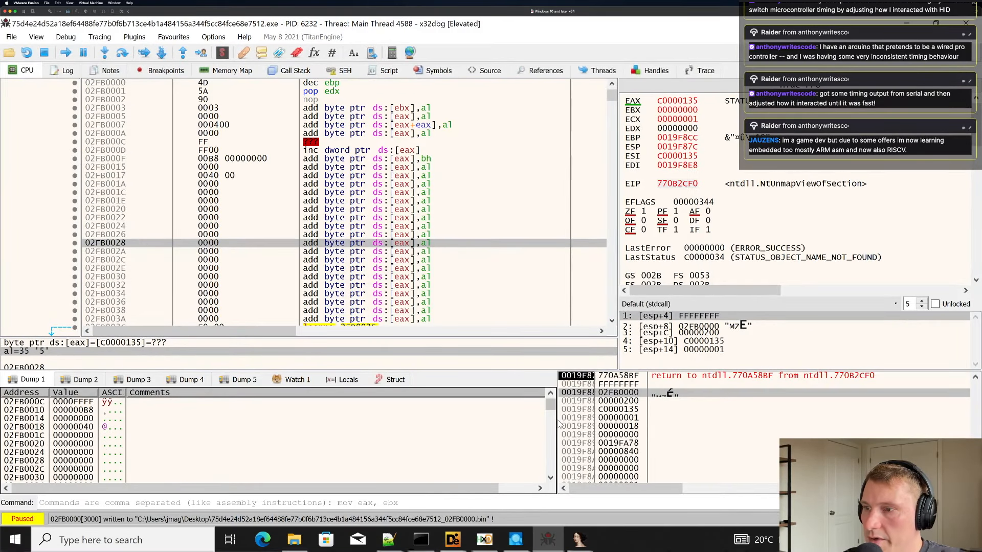
{"action": "left_click_drag", "start_coordinate": [558, 424], "coordinate": [512, 426]}
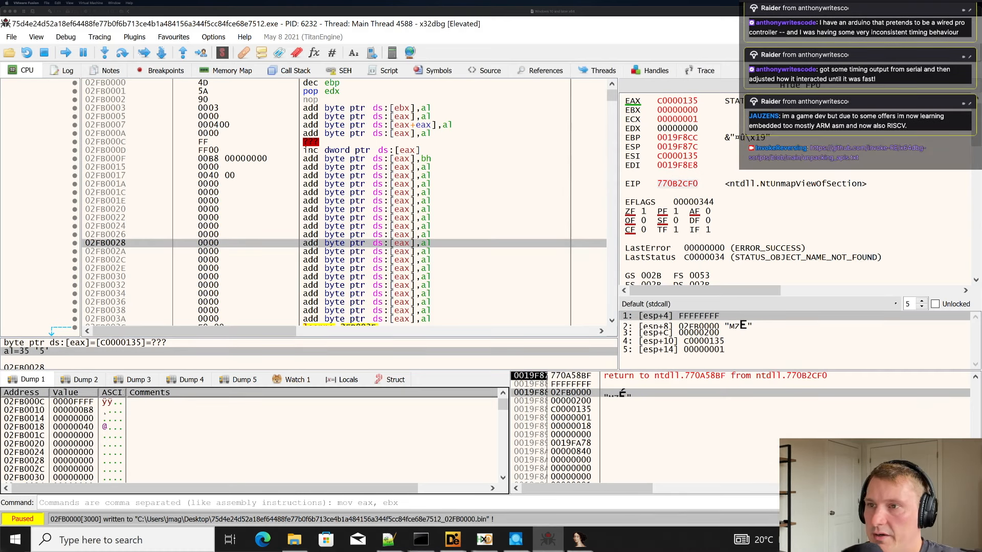
{"action": "left_click", "coordinate": [164, 71]}
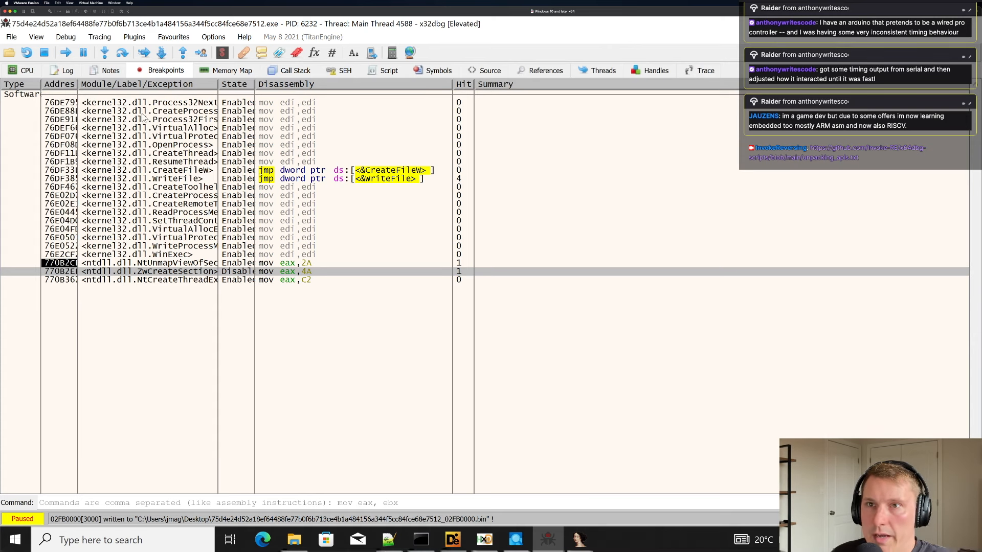
{"action": "left_click", "coordinate": [23, 70]}
Inspect the disassembly starting at 02FB0000 and the return address at the head of the stack.
{"action": "left_click", "coordinate": [349, 194]}
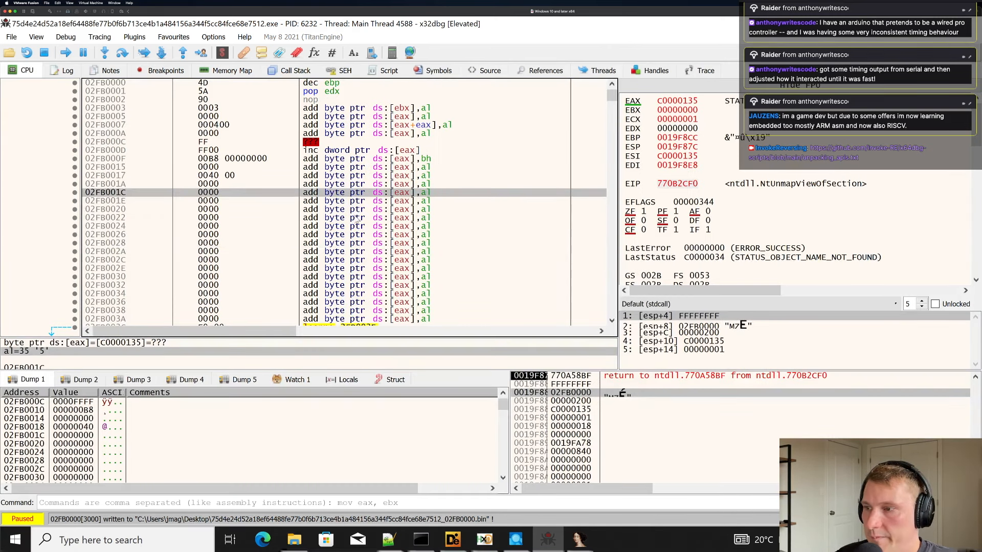
{"action": "left_click", "coordinate": [357, 219]}
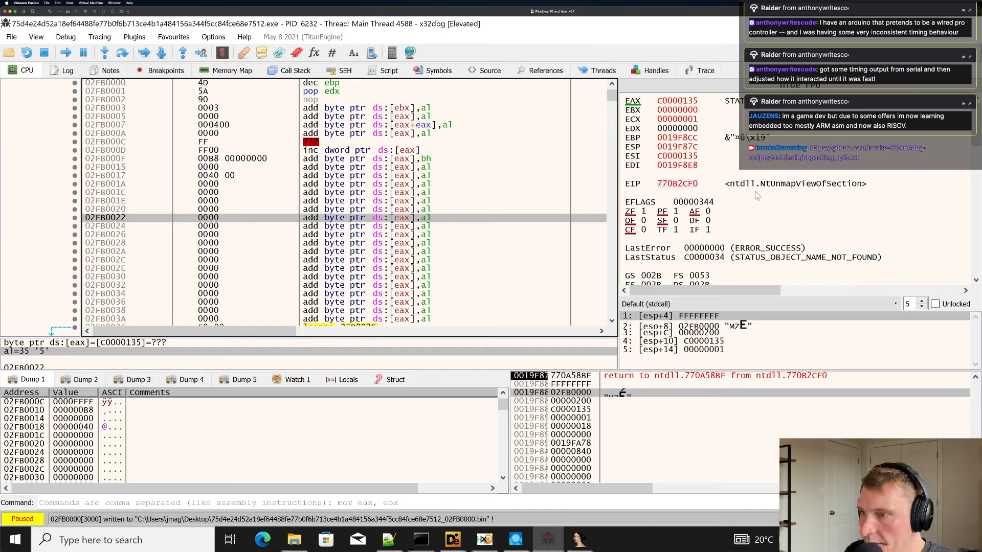
{"action": "left_click", "coordinate": [415, 245]}
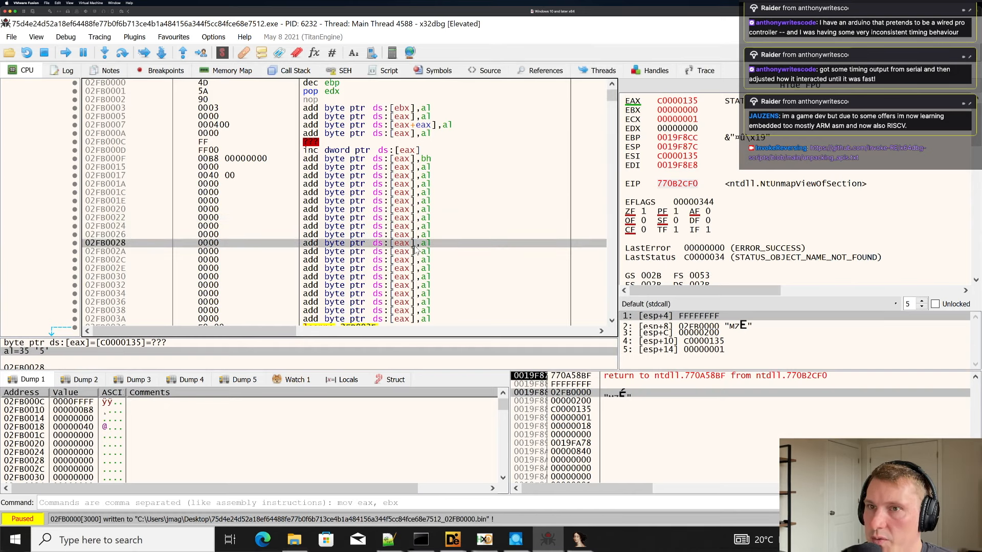
{"action": "scroll", "coordinate": [418, 249], "scroll_direction": "down", "scroll_amount": 7}
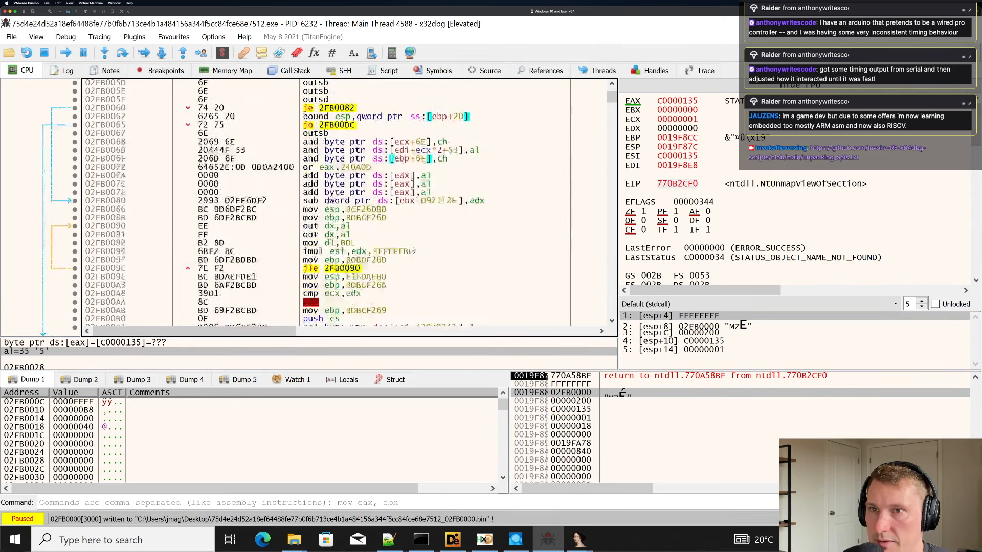
{"action": "scroll", "coordinate": [414, 252], "scroll_direction": "up", "scroll_amount": 7}
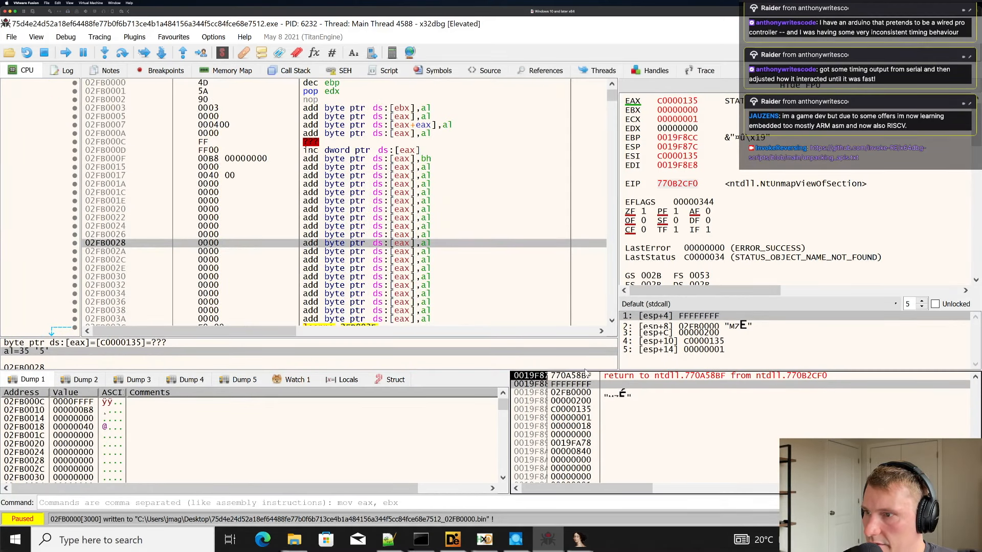
{"action": "left_click", "coordinate": [570, 377]}
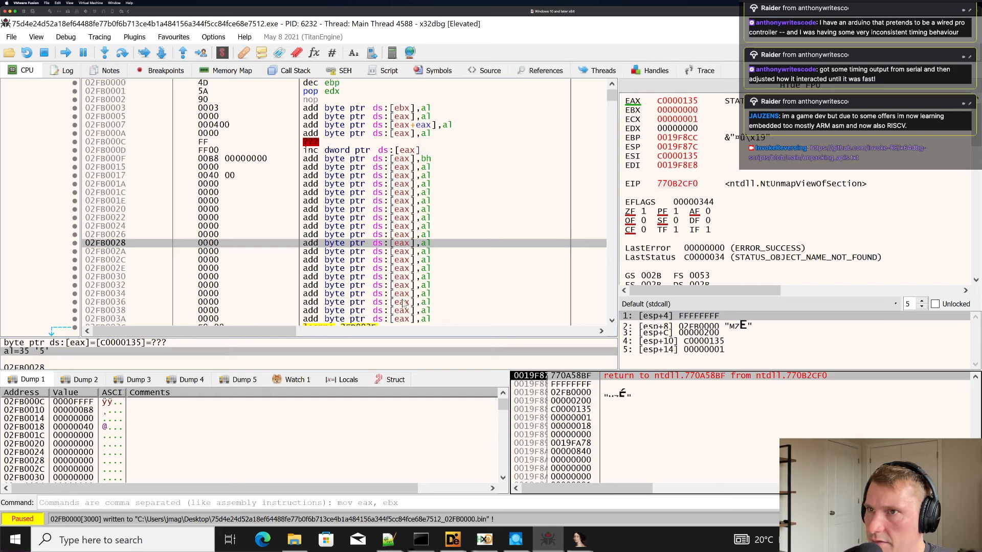
Execute until return out of ntdll and then kernelbase, and step into the sample's own code at 00401F99.
{"action": "left_click", "coordinate": [183, 55]}
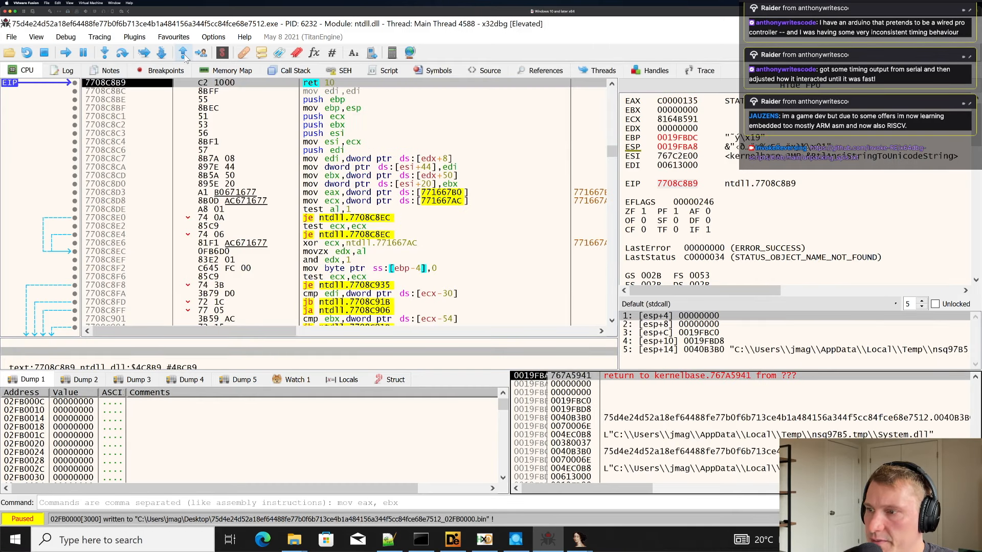
{"action": "left_click", "coordinate": [183, 56]}
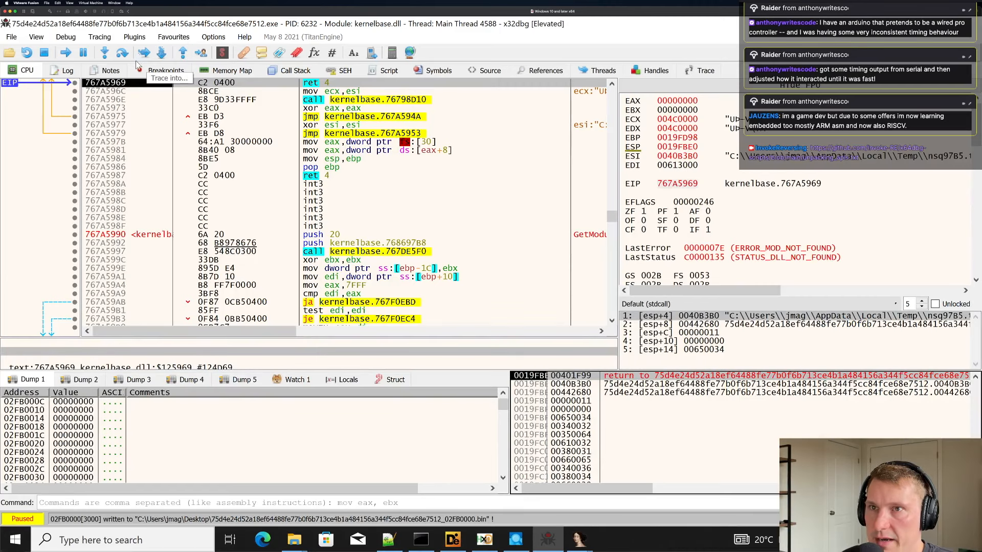
{"action": "left_click", "coordinate": [103, 53]}
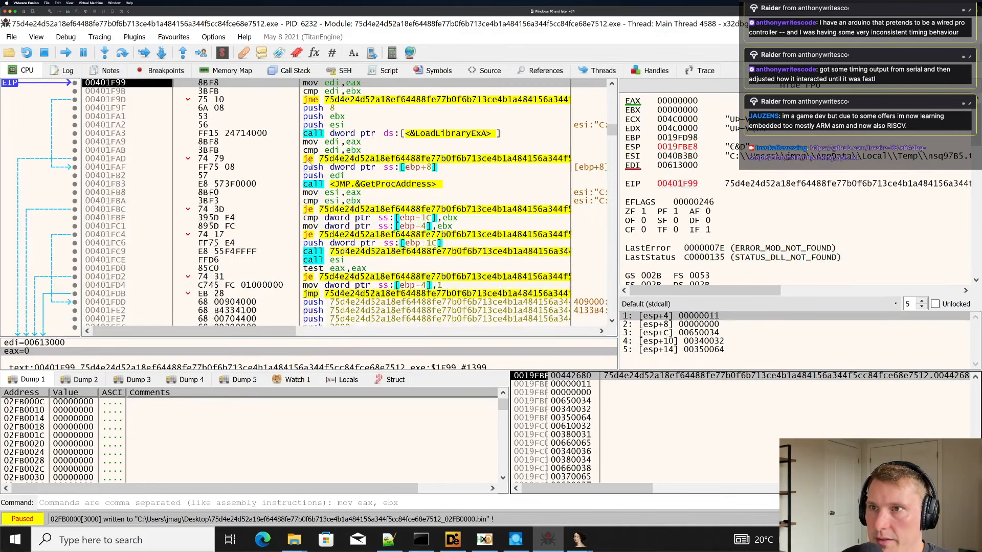
Examine the sample's code around its GetModuleHandleA, LoadLibraryExA and GetProcAddress calls.
{"action": "scroll", "coordinate": [311, 165], "scroll_direction": "up", "scroll_amount": 3}
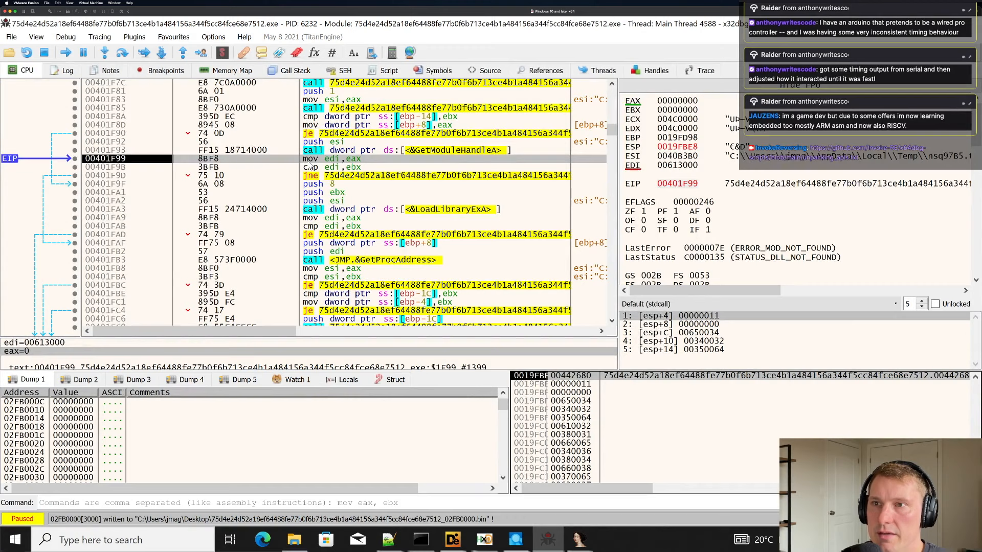
{"action": "scroll", "coordinate": [316, 165], "scroll_direction": "up", "scroll_amount": 2}
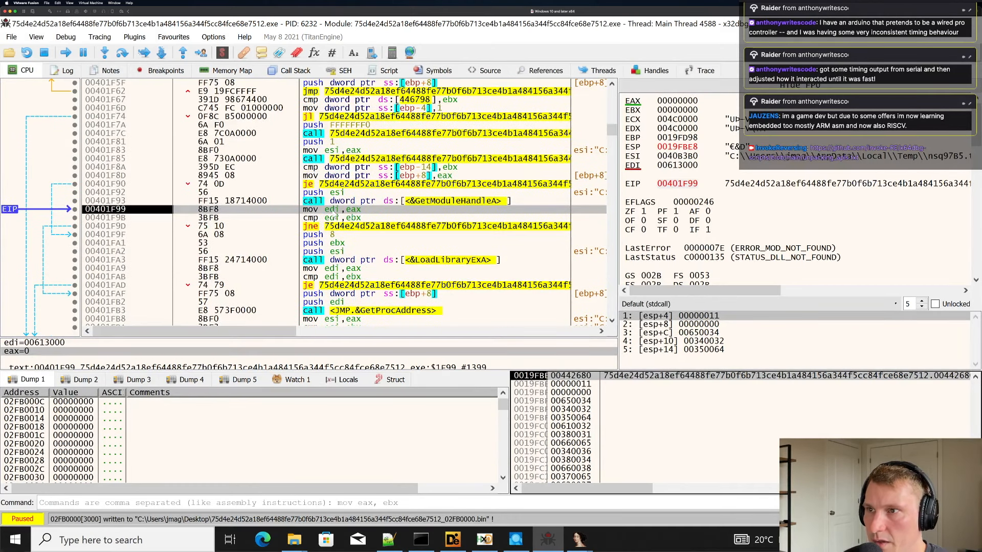
{"action": "left_click", "coordinate": [345, 195]}
{"action": "left_click", "coordinate": [375, 201]}
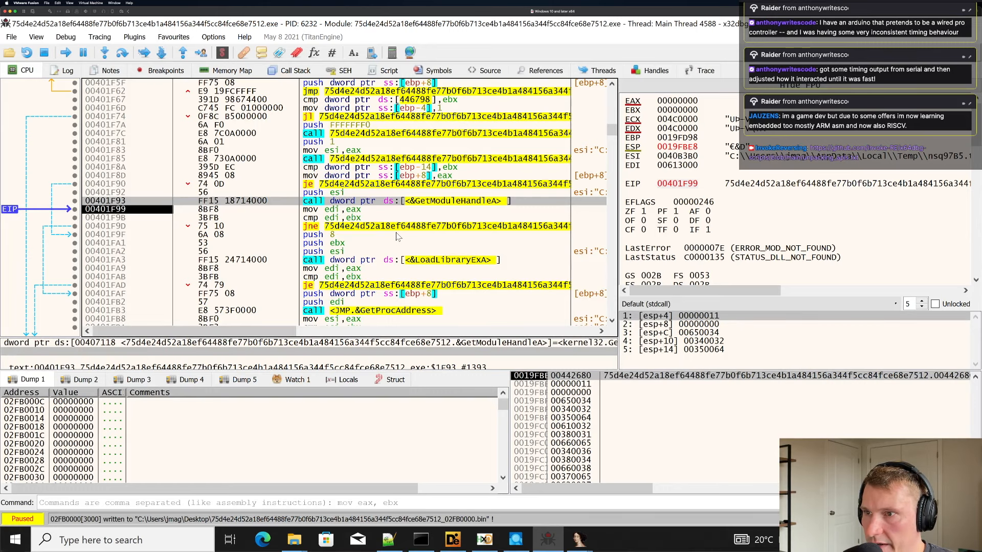
{"action": "scroll", "coordinate": [394, 235], "scroll_direction": "down", "scroll_amount": 3}
{"action": "scroll", "coordinate": [397, 237], "scroll_direction": "down", "scroll_amount": 3}
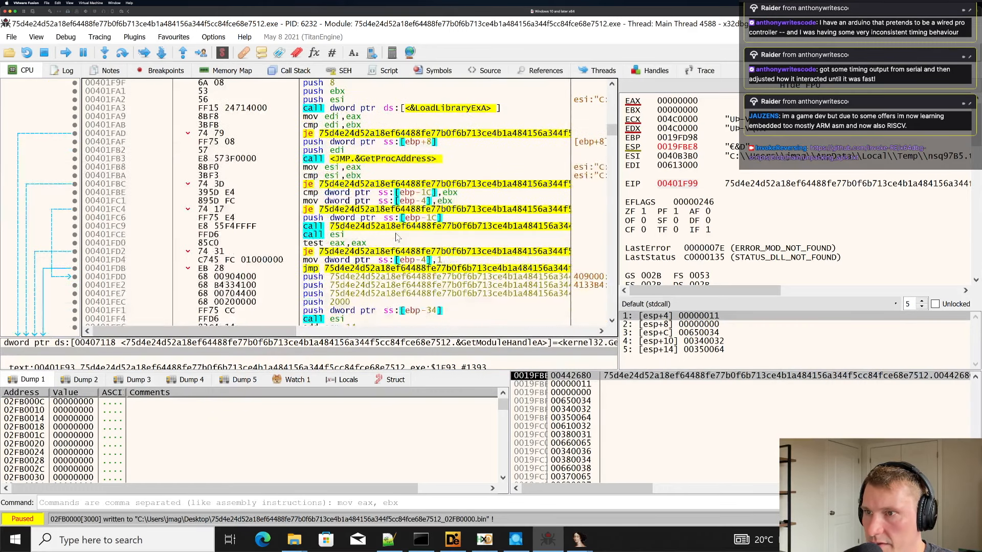
{"action": "scroll", "coordinate": [397, 236], "scroll_direction": "down", "scroll_amount": 2}
{"action": "left_click", "coordinate": [395, 252]}
{"action": "scroll", "coordinate": [390, 250], "scroll_direction": "up", "scroll_amount": 3}
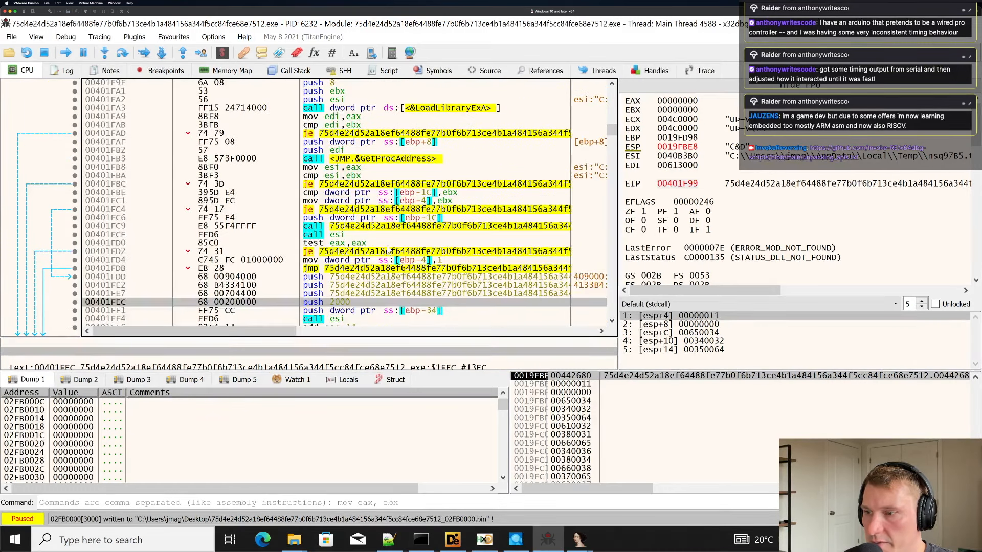
Glance at the IDA disassembly, return to x32dbg, then review its break-on event preferences and save them.
{"action": "left_click", "coordinate": [507, 545]}
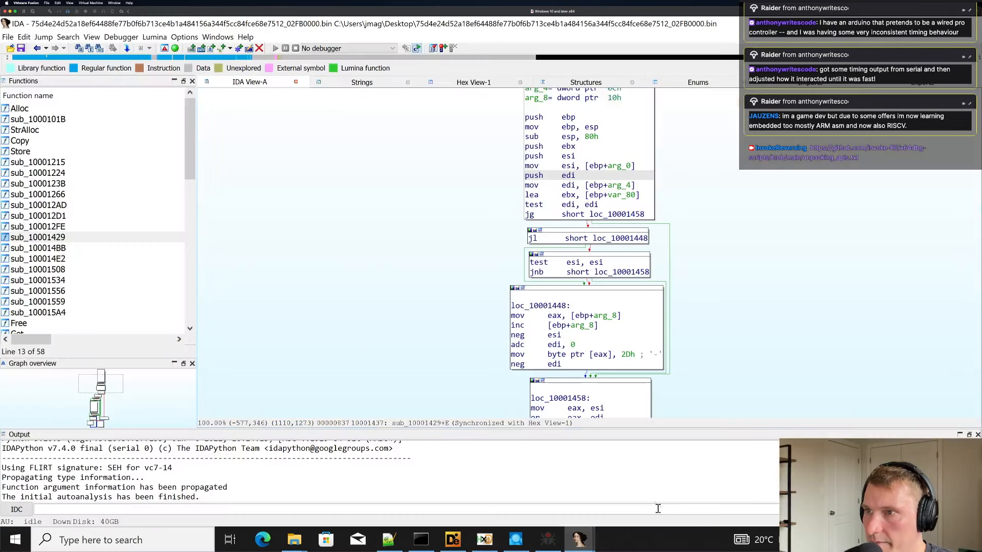
{"action": "key", "text": "alt+Tab"}
{"action": "left_click", "coordinate": [213, 37]}
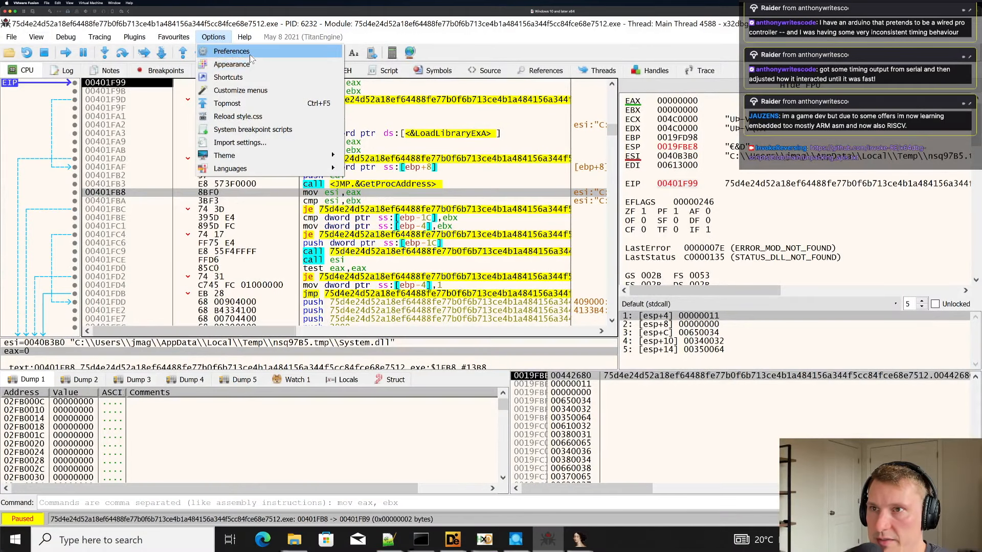
{"action": "left_click", "coordinate": [232, 51]}
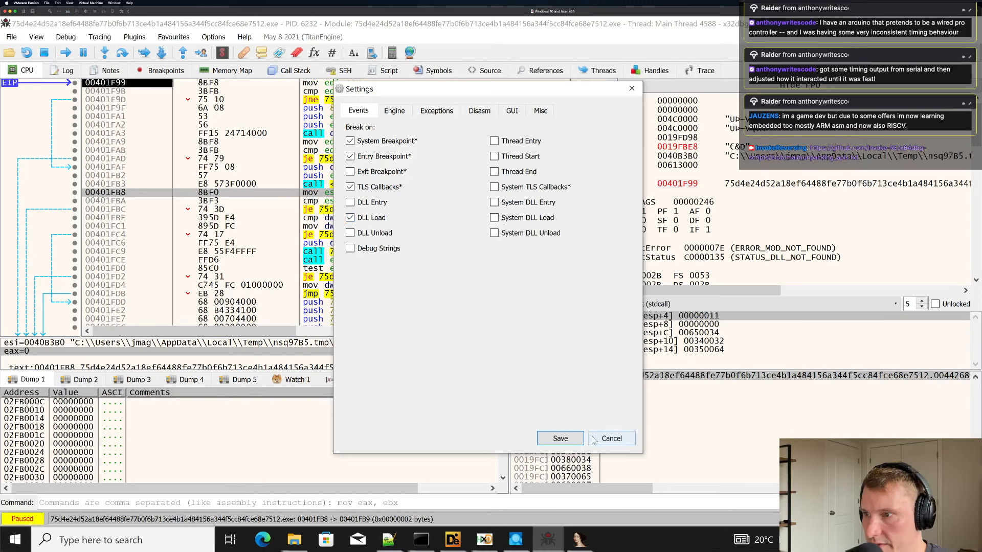
{"action": "left_click", "coordinate": [561, 438]}
Resume execution past the VirtualProtect breakpoint until the CreateProcessA breakpoint is hit.
{"action": "left_click", "coordinate": [67, 54]}
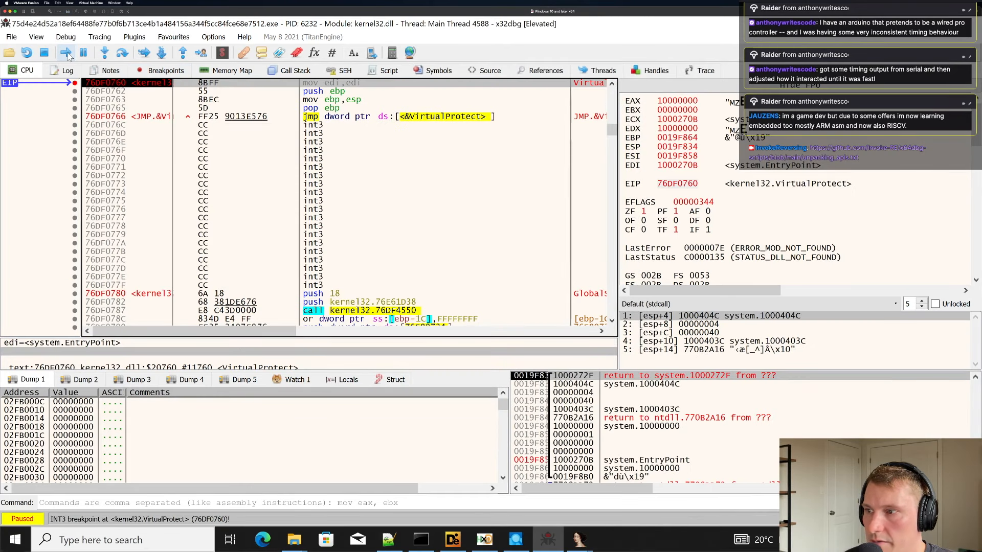
{"action": "left_click", "coordinate": [67, 55]}
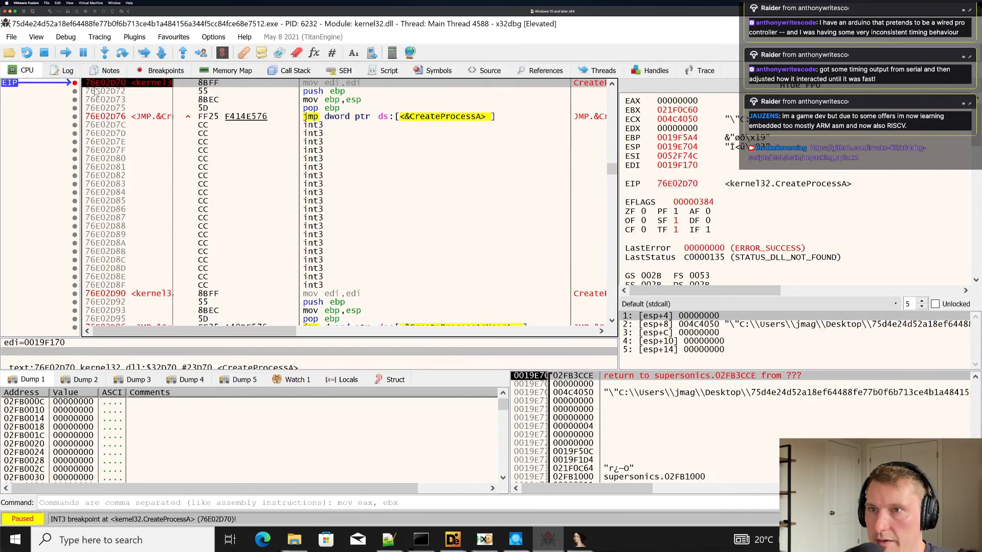
{"action": "scroll", "coordinate": [294, 155], "scroll_direction": "up", "scroll_amount": 2}
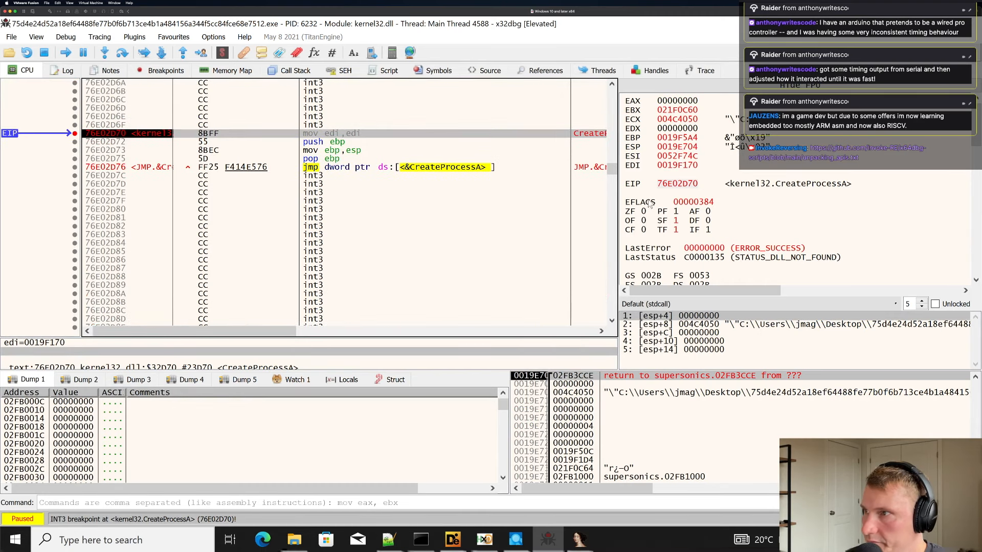
Widen the registers and arguments area to read the command line passed to CreateProcessA.
{"action": "left_click_drag", "start_coordinate": [620, 201], "coordinate": [451, 205]}
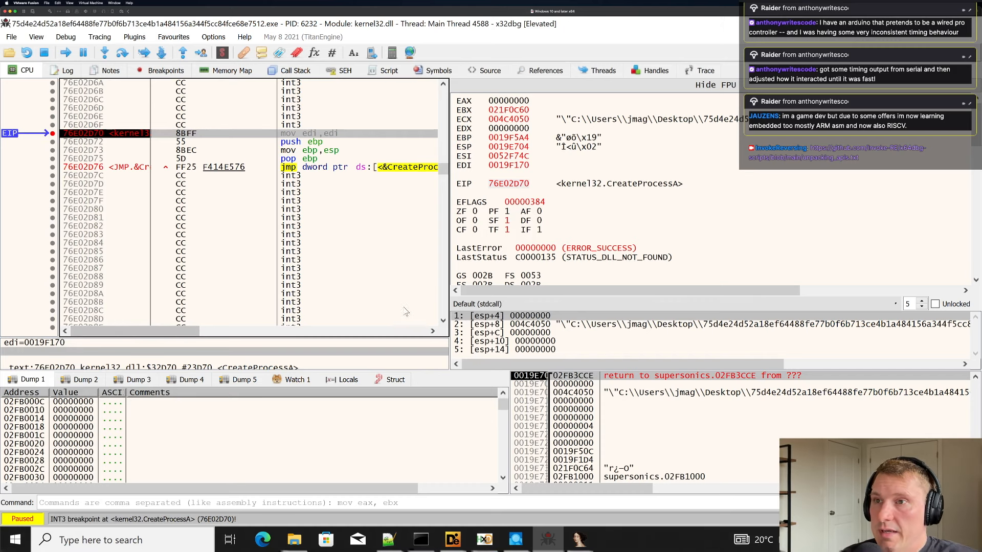
{"action": "left_click_drag", "start_coordinate": [450, 193], "coordinate": [466, 196]}
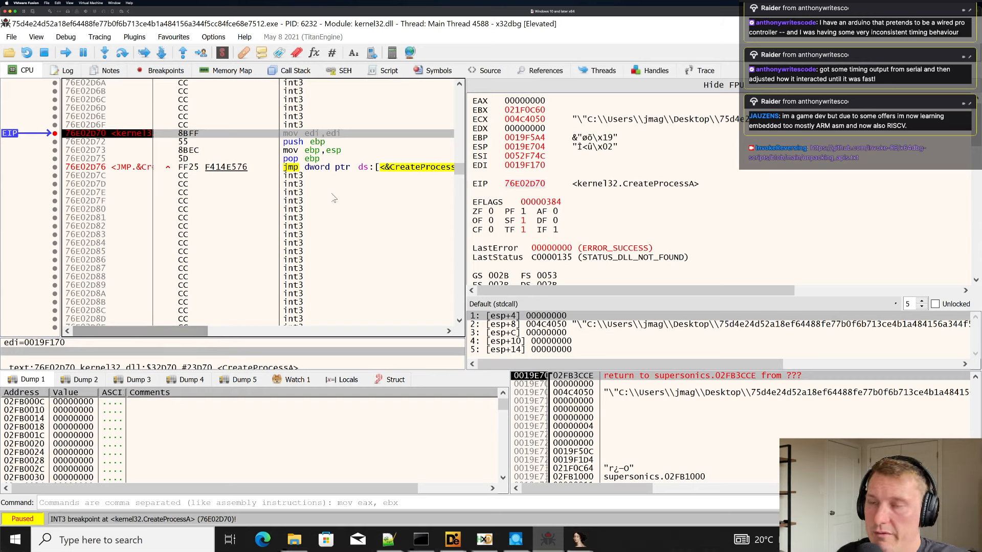
{"action": "left_click", "coordinate": [193, 103]}
{"action": "left_click", "coordinate": [204, 116]}
{"action": "left_click", "coordinate": [214, 135]}
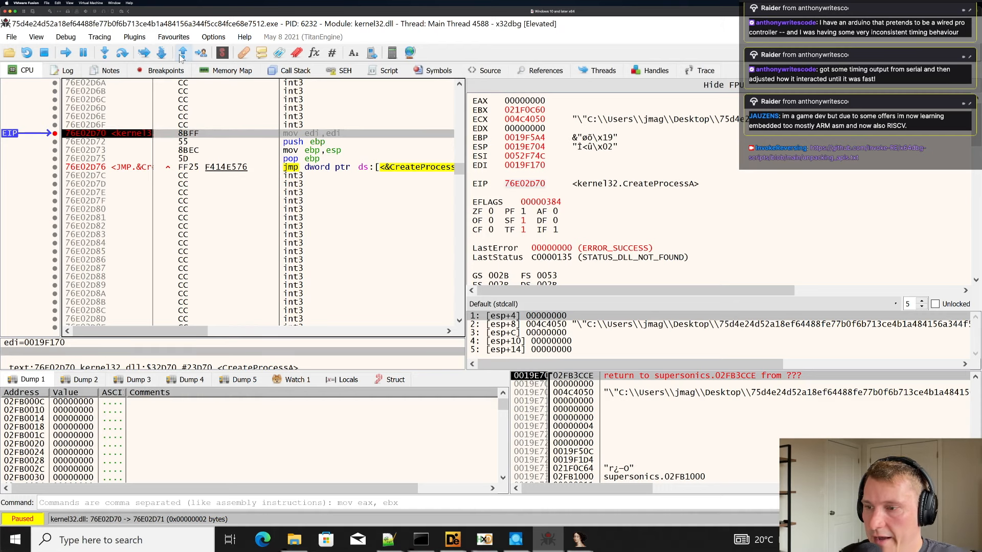
Check the sample's suspended process in Process Explorer, and return to x32dbg.
{"action": "left_click", "coordinate": [516, 540]}
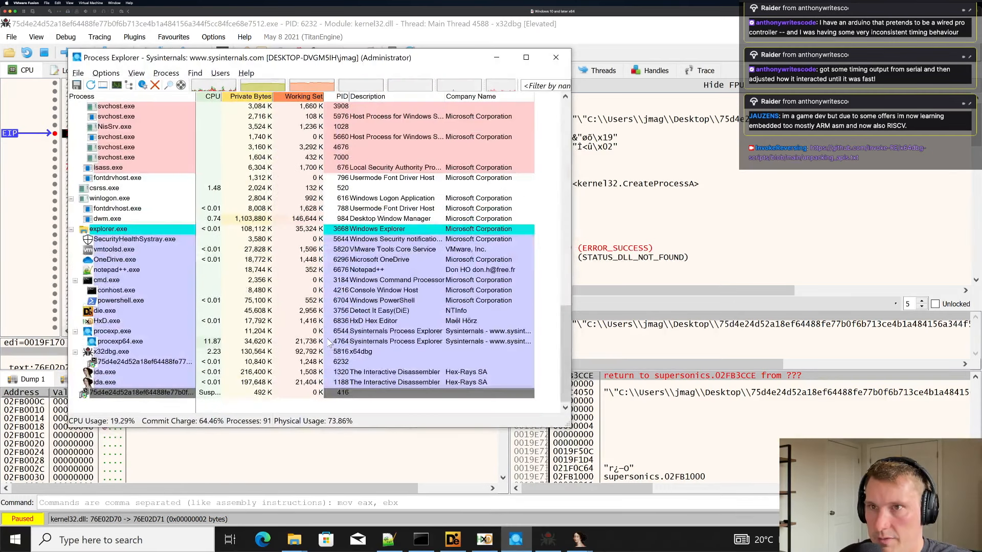
{"action": "left_click", "coordinate": [151, 393]}
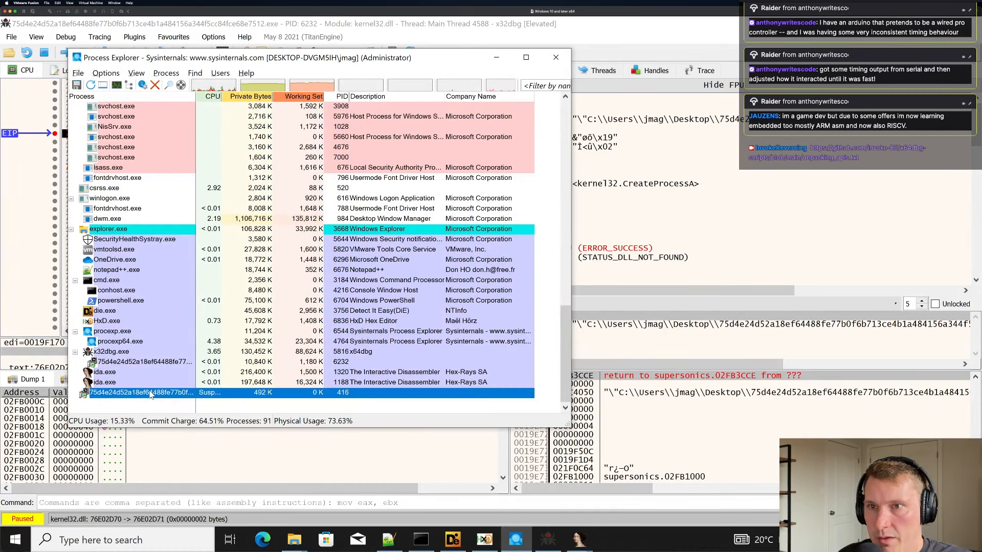
{"action": "left_click", "coordinate": [217, 445]}
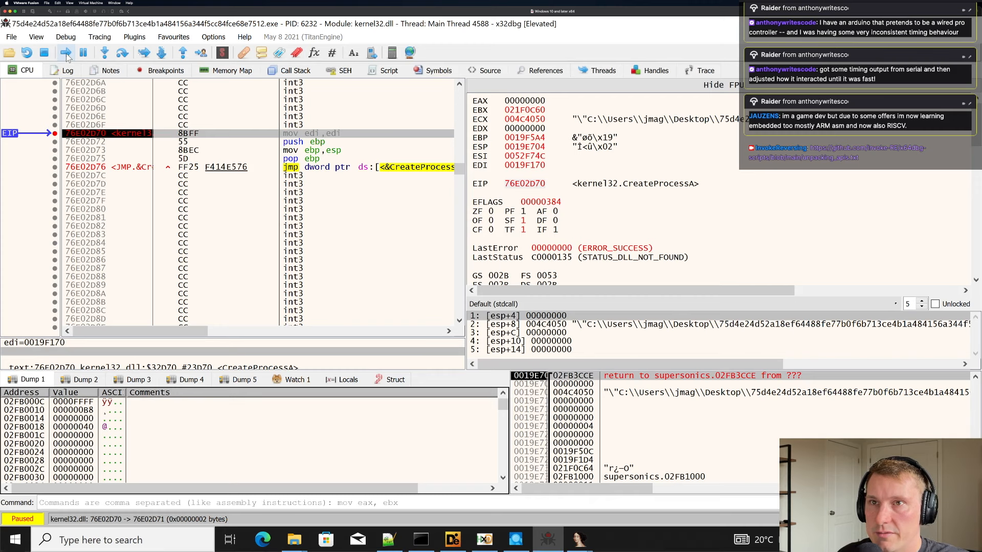
Resume execution to the NtUnmapViewOfSection breakpoint, and check the suspended child process in Process Explorer with a wider CPU column.
{"action": "left_click", "coordinate": [67, 53]}
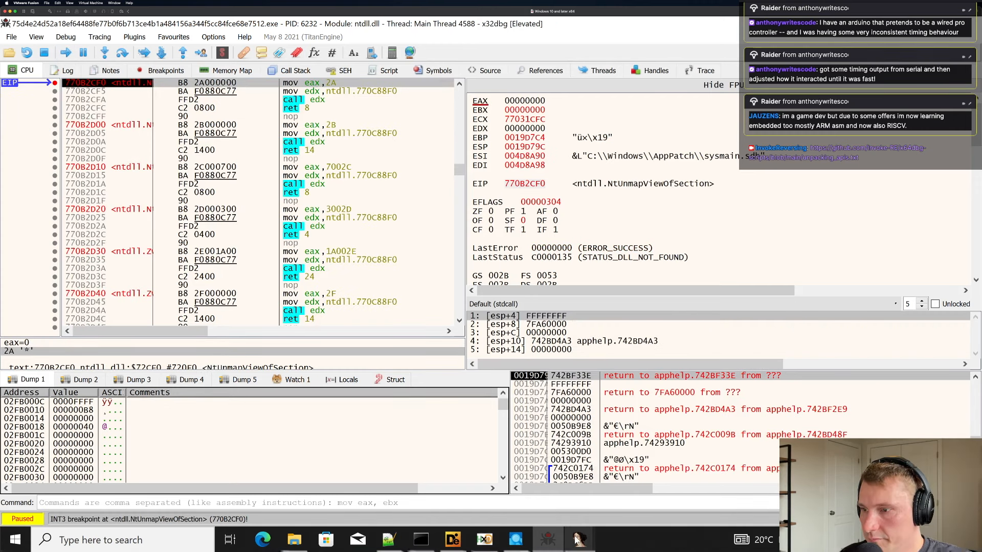
{"action": "left_click", "coordinate": [515, 539]}
{"action": "left_click", "coordinate": [136, 362]}
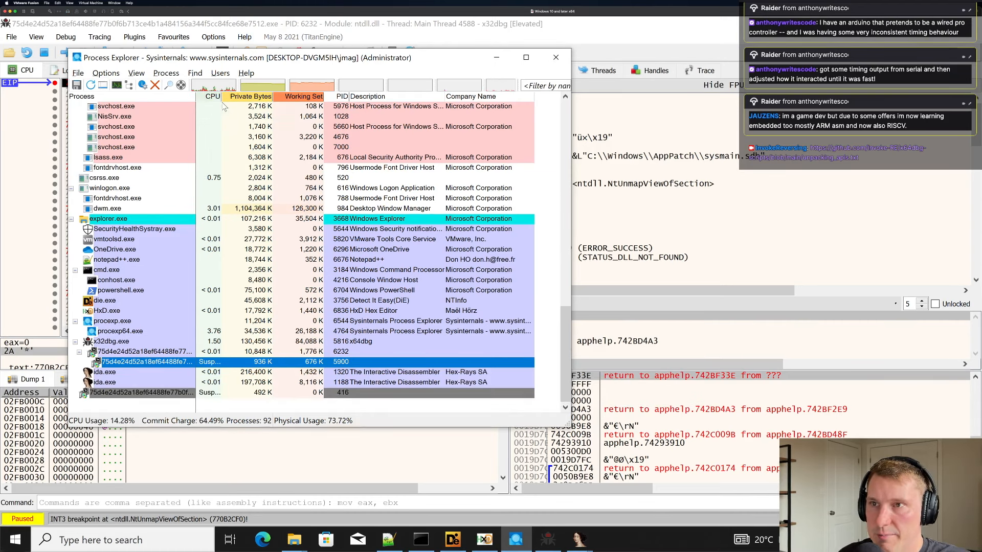
{"action": "left_click_drag", "start_coordinate": [222, 96], "coordinate": [338, 97]}
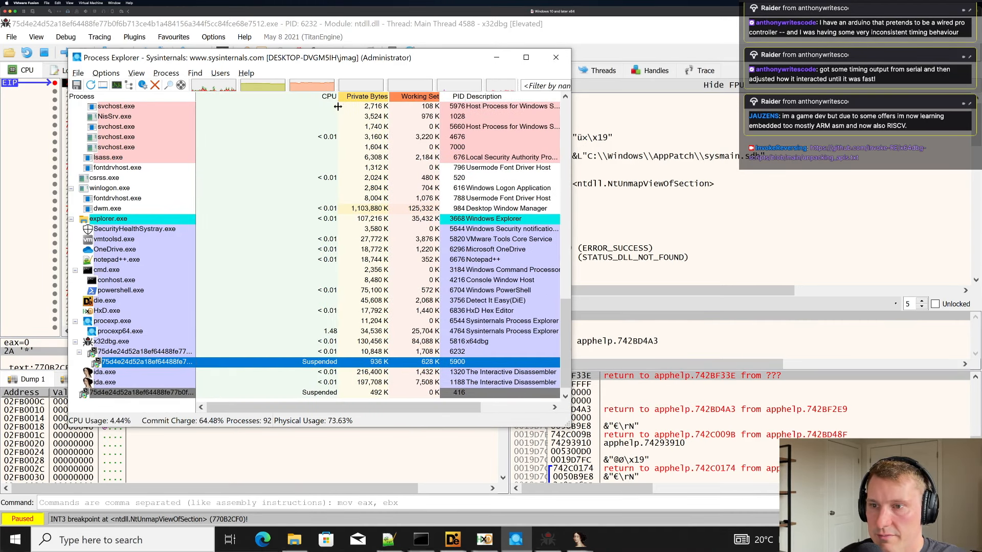
Kill the stray suspended sample process with PID 416 that sits outside the x32dbg process tree.
{"action": "left_click", "coordinate": [133, 395]}
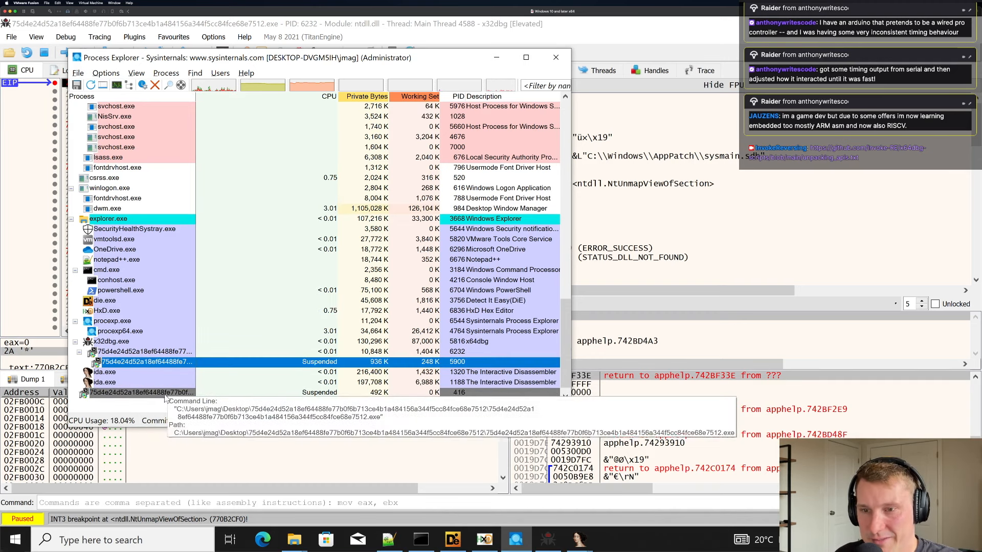
{"action": "right_click", "coordinate": [176, 394]}
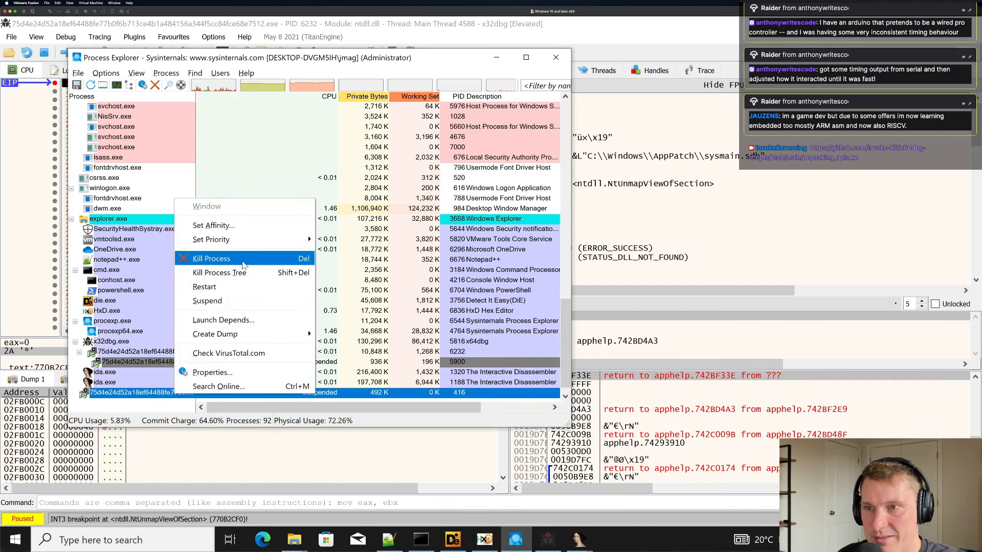
{"action": "left_click", "coordinate": [215, 258]}
{"action": "left_click", "coordinate": [535, 324]}
Widen the process name column to inspect the suspended child with PID 5900, and return to x32dbg.
{"action": "left_click", "coordinate": [125, 363]}
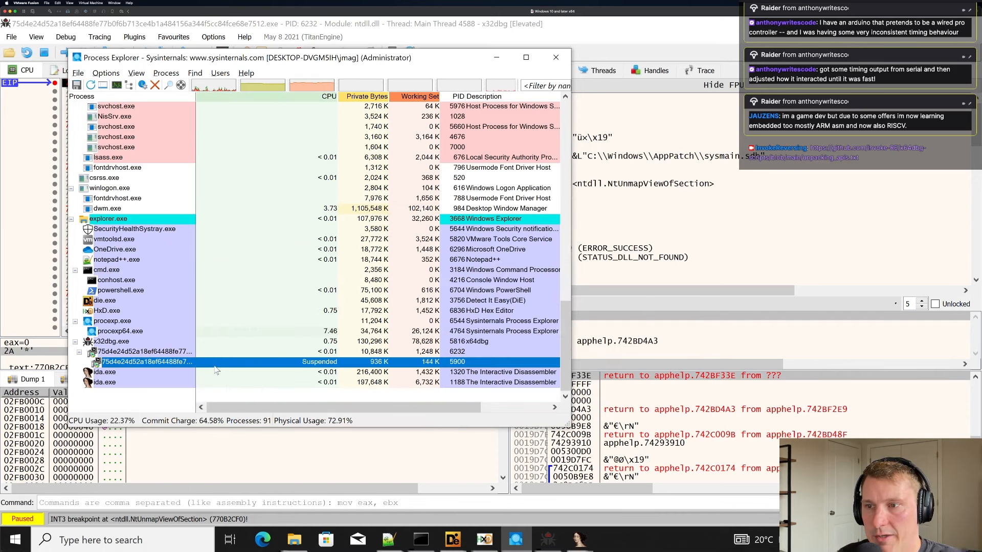
{"action": "left_click_drag", "start_coordinate": [196, 95], "coordinate": [245, 96]}
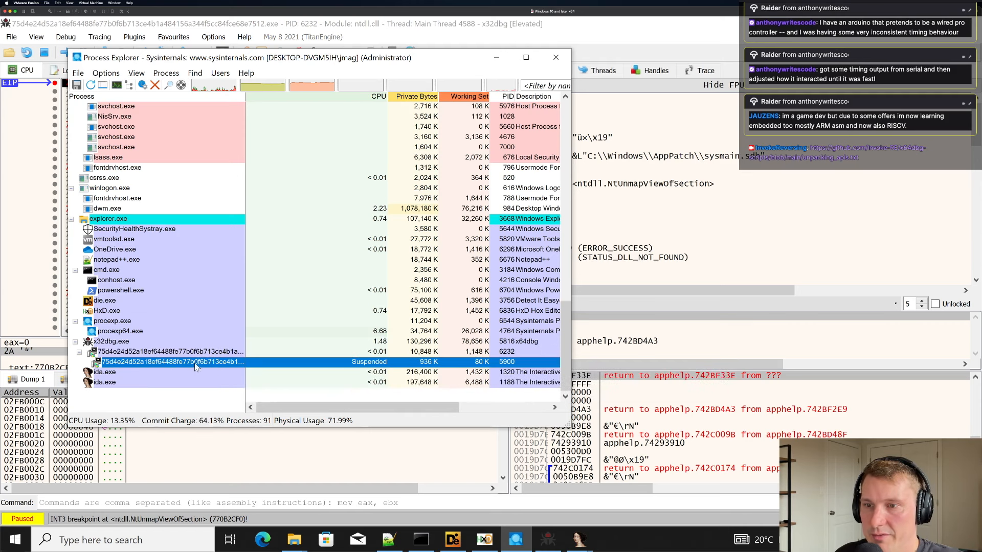
{"action": "left_click", "coordinate": [326, 453]}
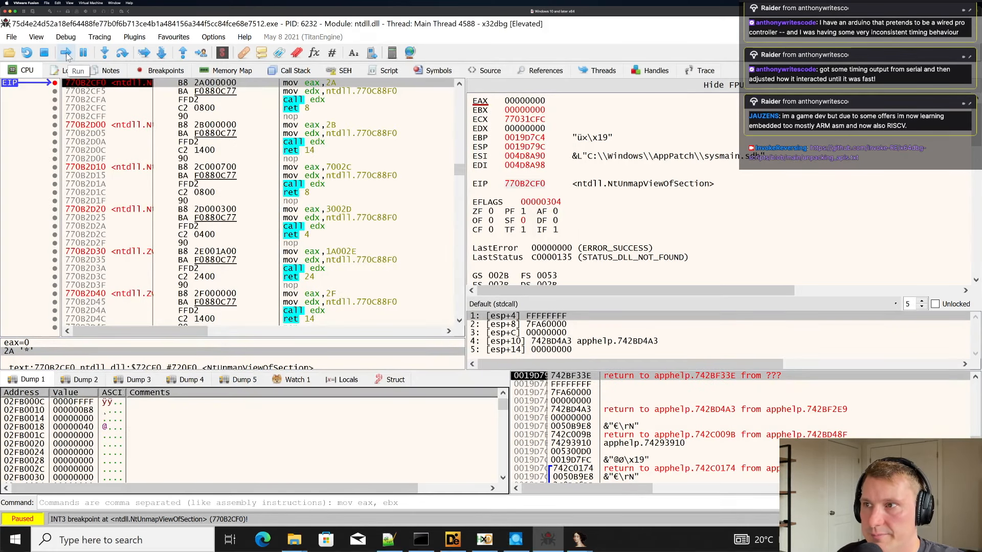
Resume execution to the VirtualAlloc breakpoint, run until it returns, and follow the allocated address in EAX in the dump.
{"action": "left_click", "coordinate": [65, 52]}
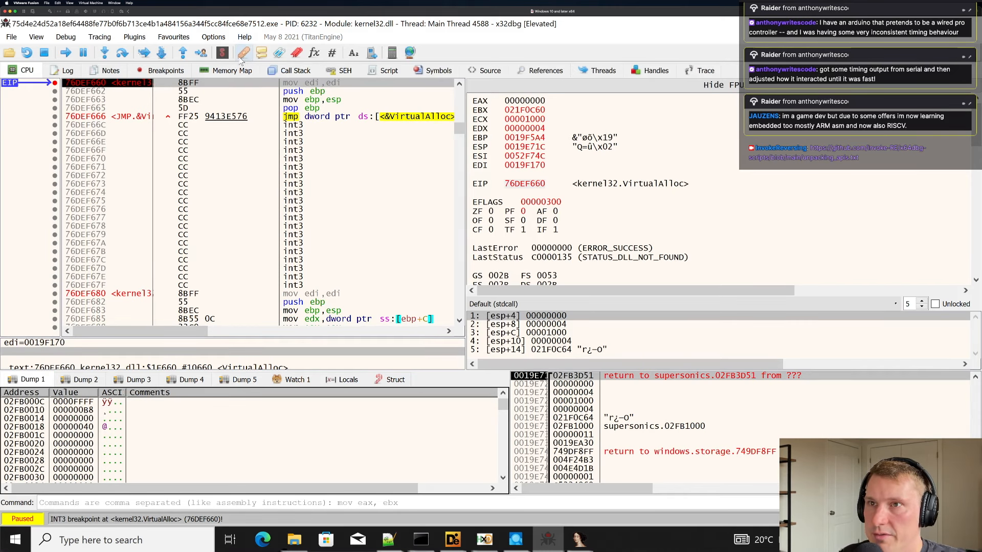
{"action": "left_click", "coordinate": [183, 53]}
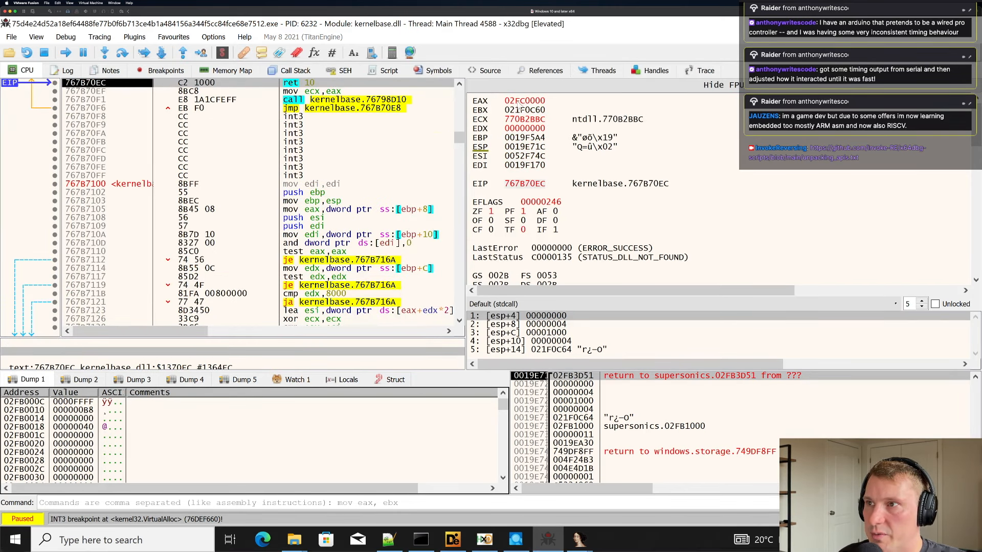
{"action": "right_click", "coordinate": [516, 101]}
{"action": "left_click", "coordinate": [537, 122]}
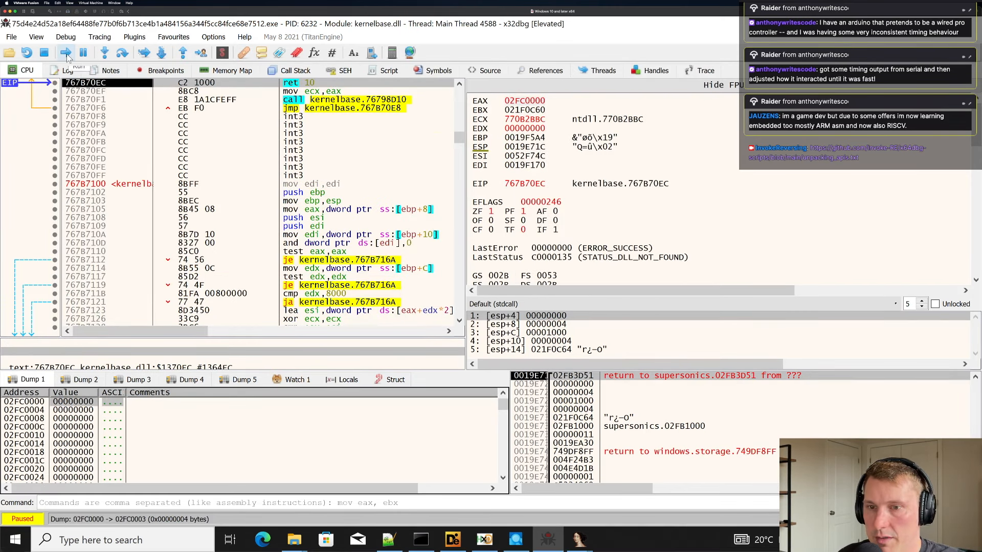
Display the memory dump as hex bytes with an ASCII column.
{"action": "right_click", "coordinate": [201, 433]}
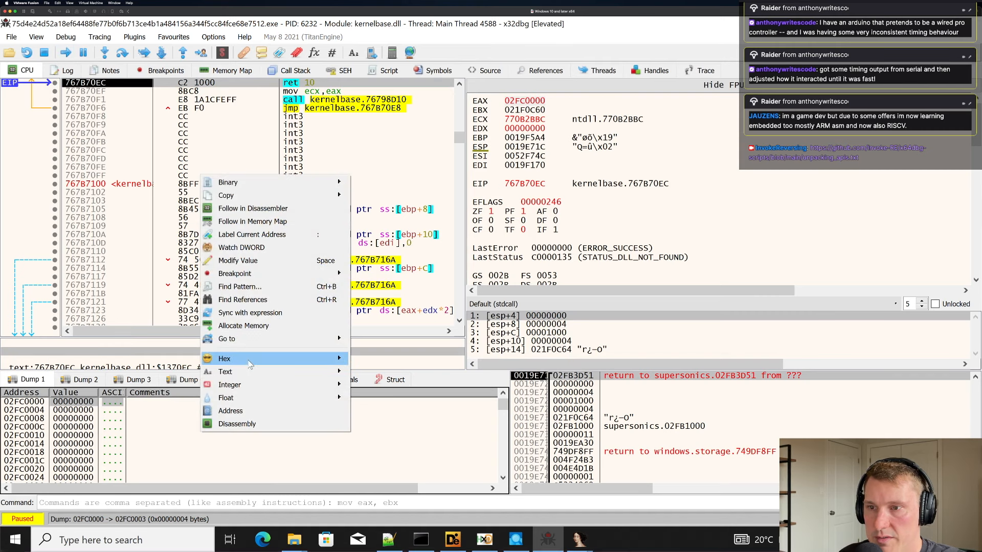
{"action": "mouse_move", "coordinate": [240, 358]}
{"action": "left_click", "coordinate": [368, 358]}
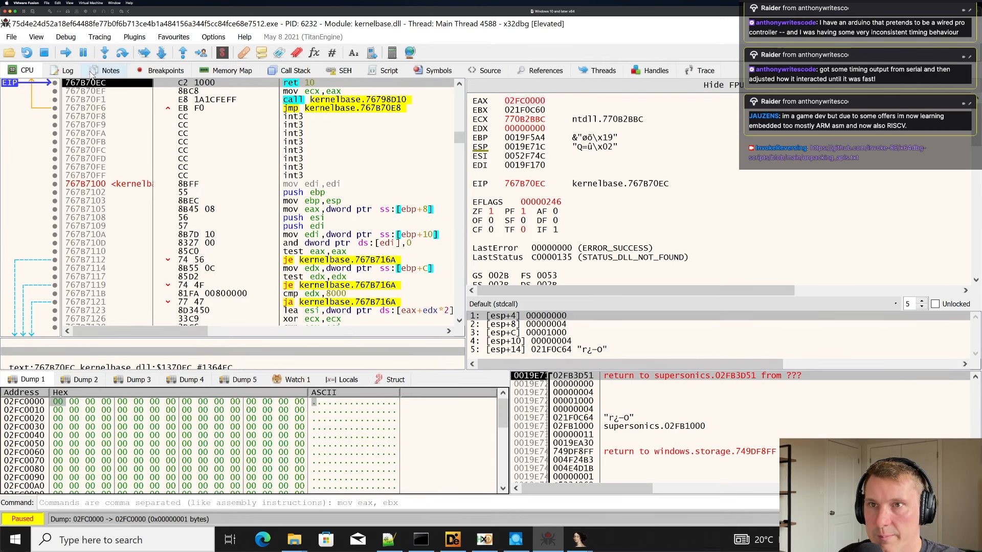
Set a byte hardware access breakpoint at 02FC0000 and resume execution until it is hit.
{"action": "right_click", "coordinate": [59, 404]}
{"action": "mouse_move", "coordinate": [144, 154]}
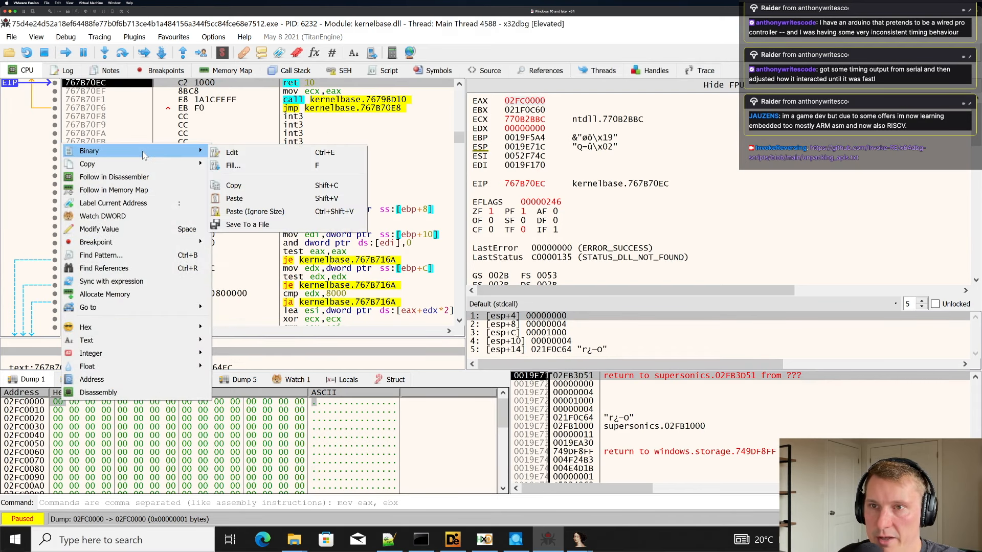
{"action": "mouse_move", "coordinate": [145, 246]}
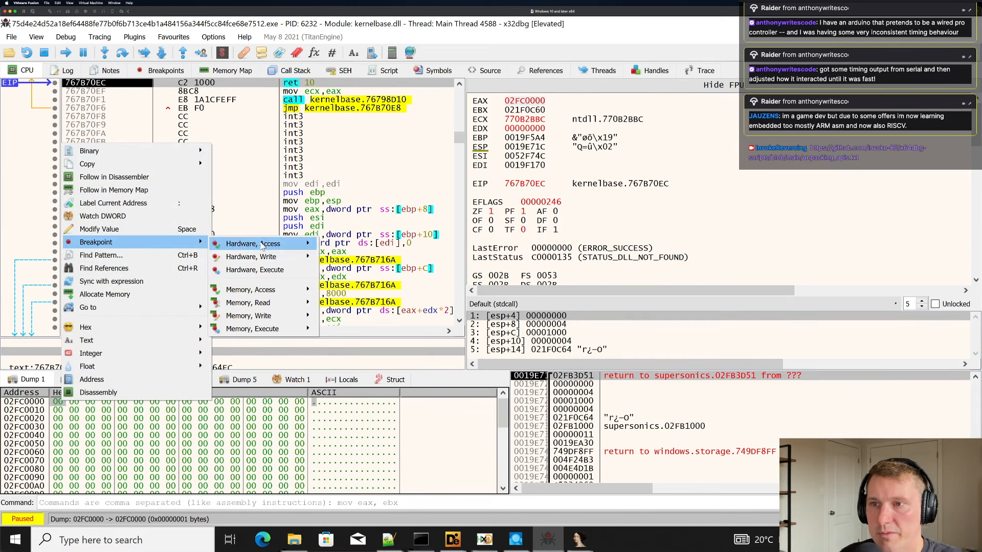
{"action": "left_click", "coordinate": [307, 245]}
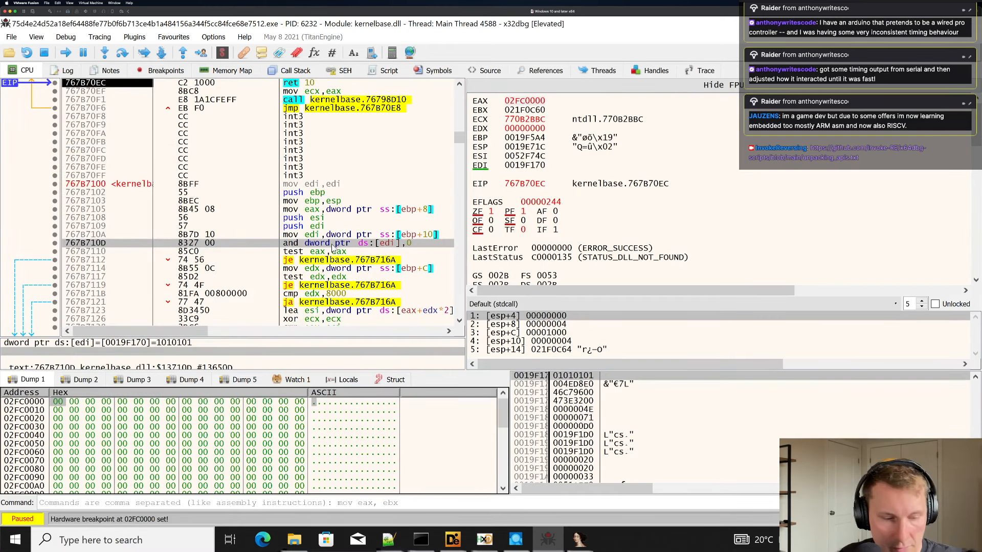
{"action": "left_click", "coordinate": [65, 52]}
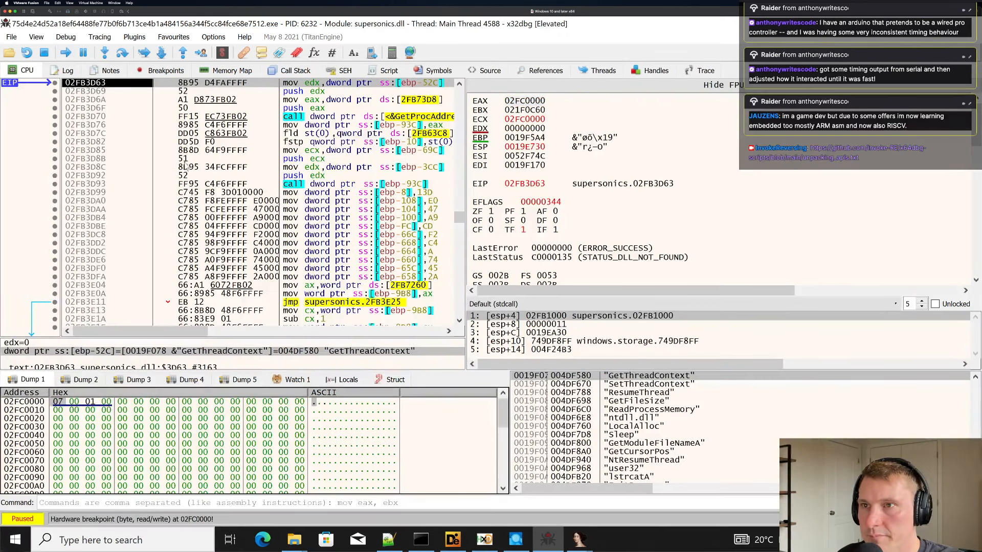
Review the code around the hardware breakpoint hit, and step over the instructions that resolve GetThreadContext and prepare its call.
{"action": "scroll", "coordinate": [302, 156], "scroll_direction": "up", "scroll_amount": 3}
{"action": "left_click", "coordinate": [265, 177]}
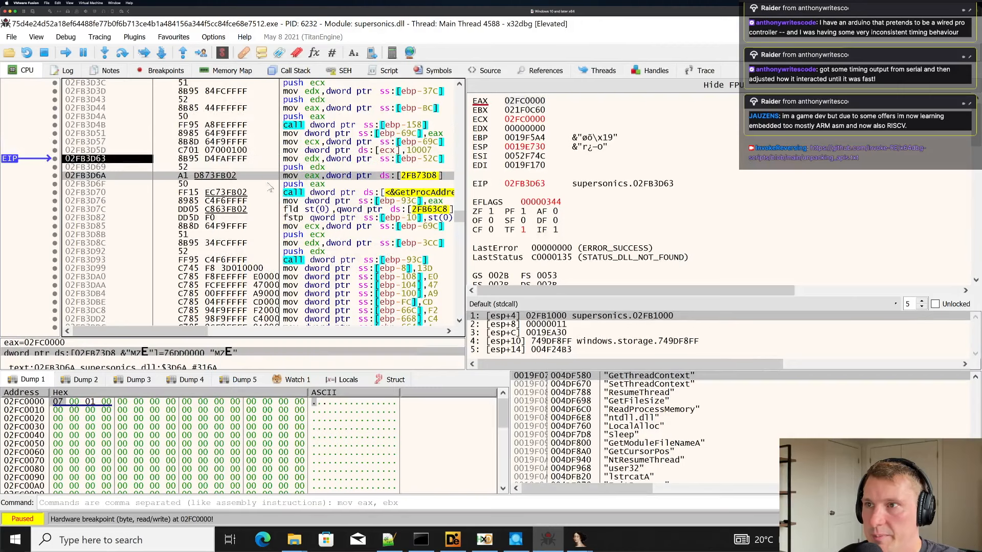
{"action": "left_click", "coordinate": [264, 209]}
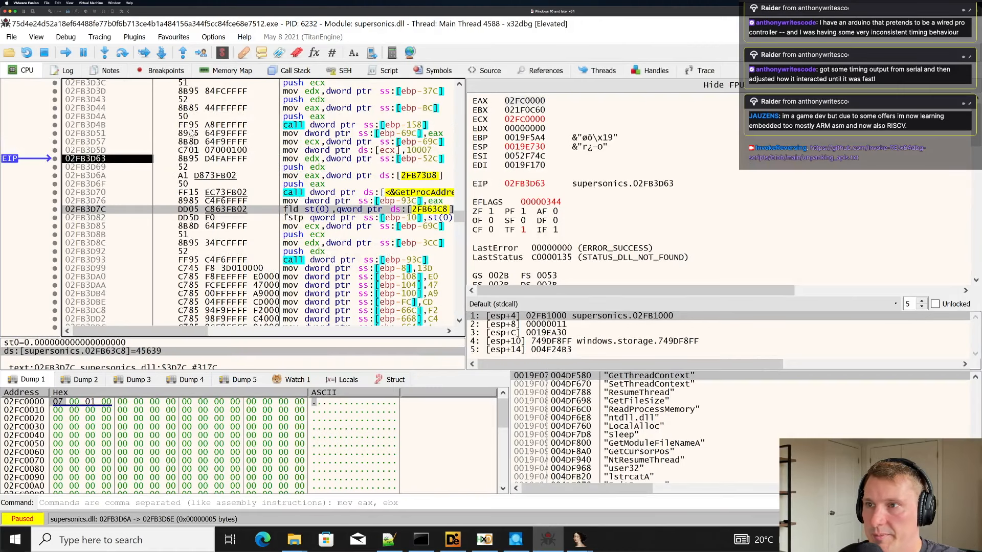
{"action": "left_click", "coordinate": [126, 53]}
{"action": "left_click", "coordinate": [126, 53]}
{"action": "left_click", "coordinate": [127, 53]}
{"action": "left_click", "coordinate": [126, 53]}
{"action": "left_click", "coordinate": [126, 53]}
{"action": "left_click", "coordinate": [125, 53]}
{"action": "left_click", "coordinate": [124, 54]}
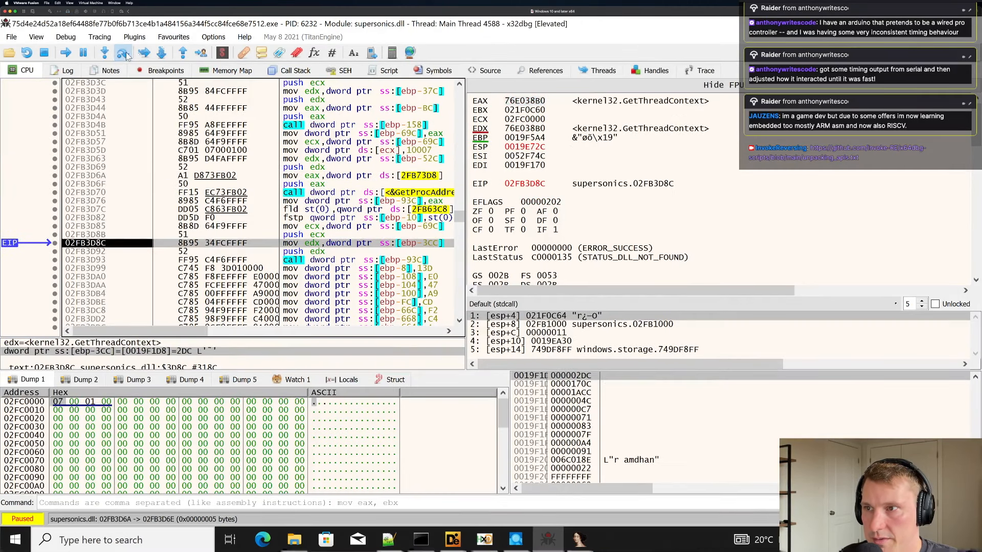
{"action": "left_click", "coordinate": [124, 52]}
Resume execution through the ReadProcessMemory breakpoint to NtUnmapViewOfSection, checking the thread context in the dump and the 00400000 stack argument.
{"action": "left_click", "coordinate": [66, 53]}
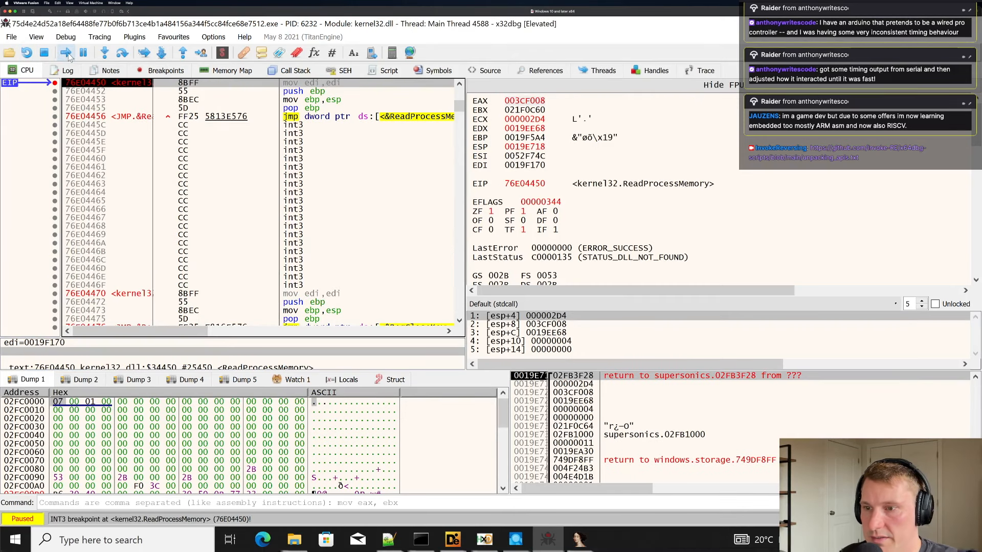
{"action": "scroll", "coordinate": [343, 402], "scroll_direction": "down", "scroll_amount": 3}
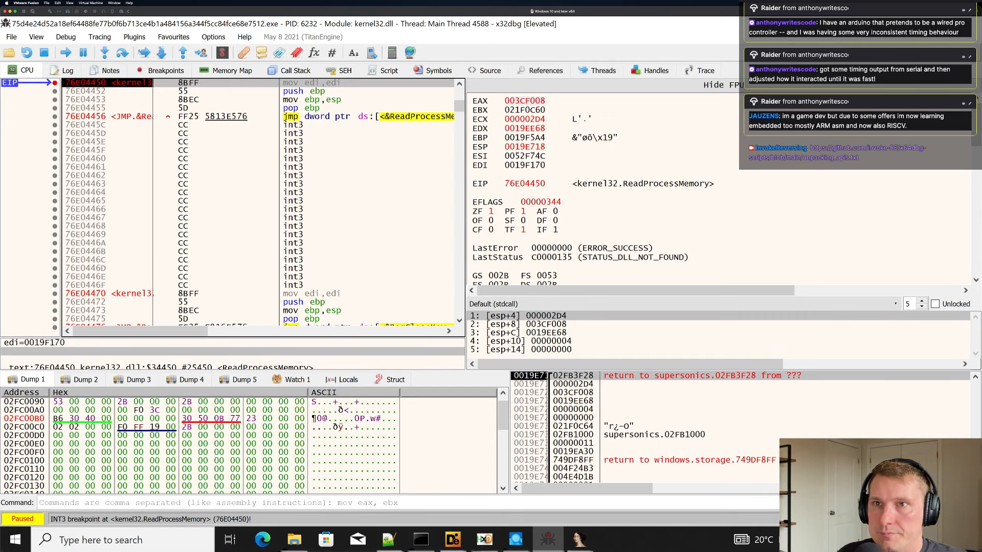
{"action": "left_click", "coordinate": [67, 52]}
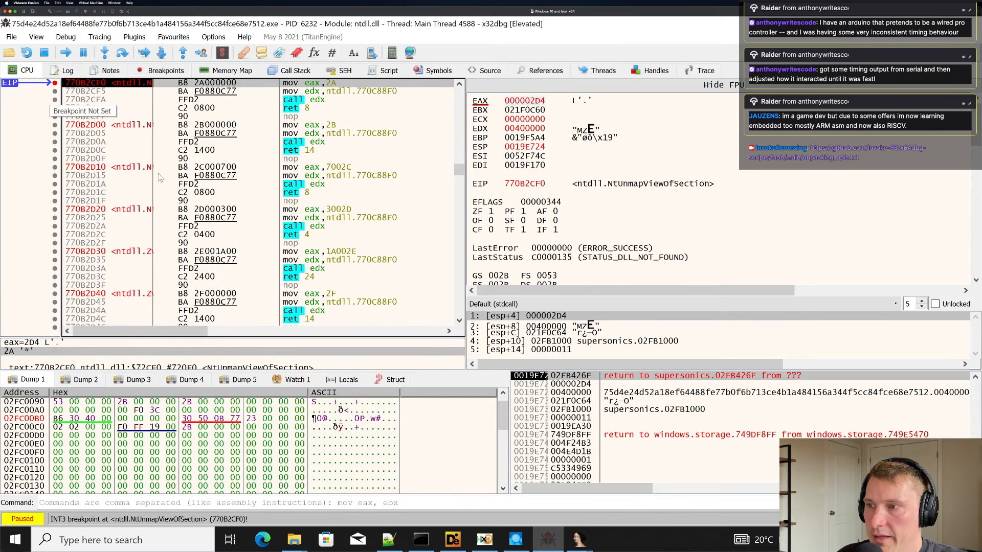
{"action": "scroll", "coordinate": [275, 418], "scroll_direction": "down", "scroll_amount": 20}
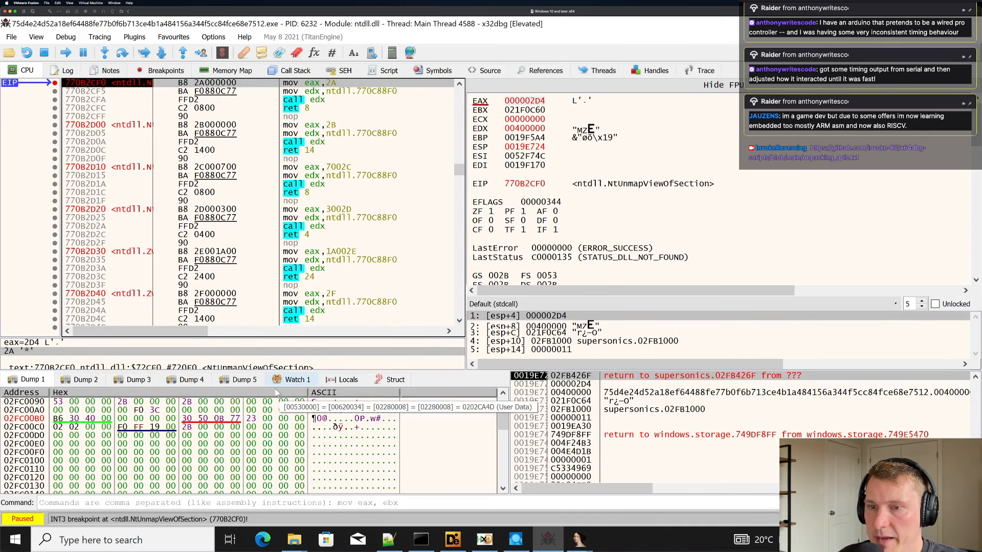
{"action": "scroll", "coordinate": [275, 418], "scroll_direction": "up", "scroll_amount": 20}
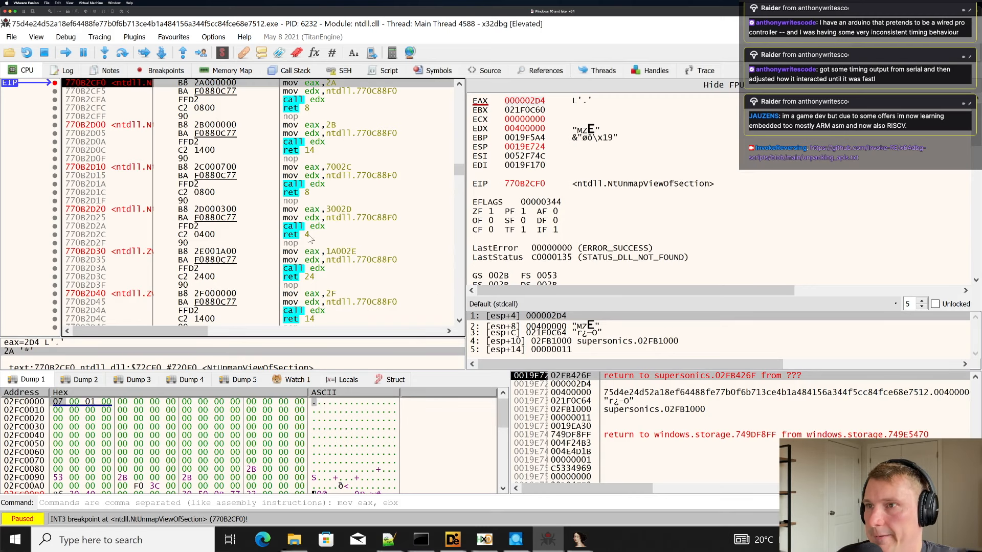
{"action": "left_click", "coordinate": [573, 392]}
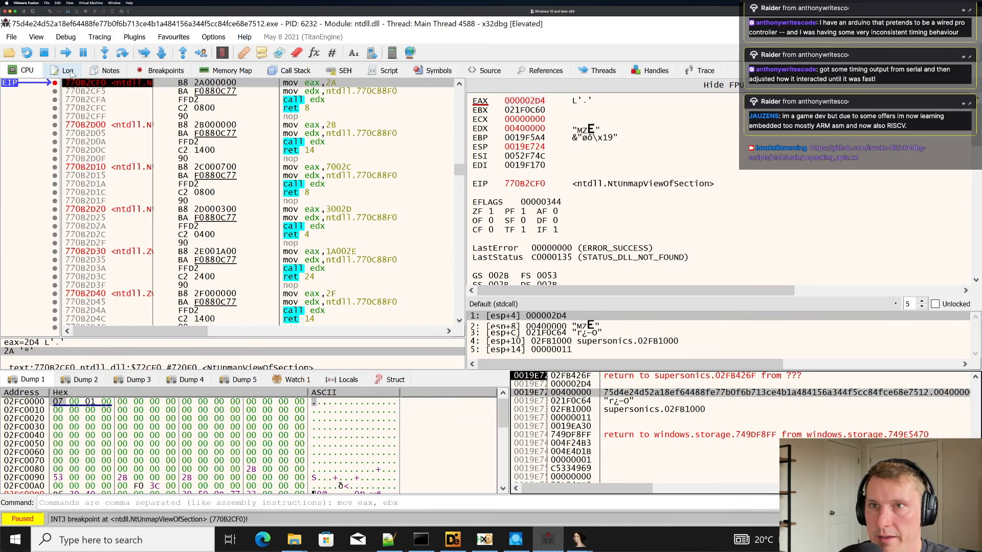
Resume execution to the VirtualAllocEx breakpoint, run until it returns, and follow the address in EAX in the dump.
{"action": "left_click", "coordinate": [65, 52]}
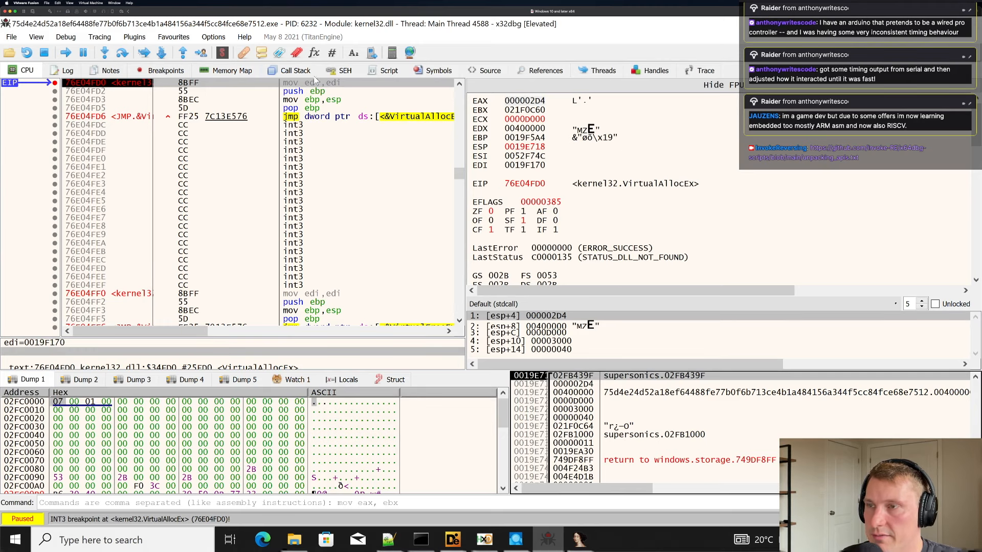
{"action": "key", "text": "ctrl+F9"}
{"action": "right_click", "coordinate": [526, 100]}
{"action": "left_click", "coordinate": [559, 123]}
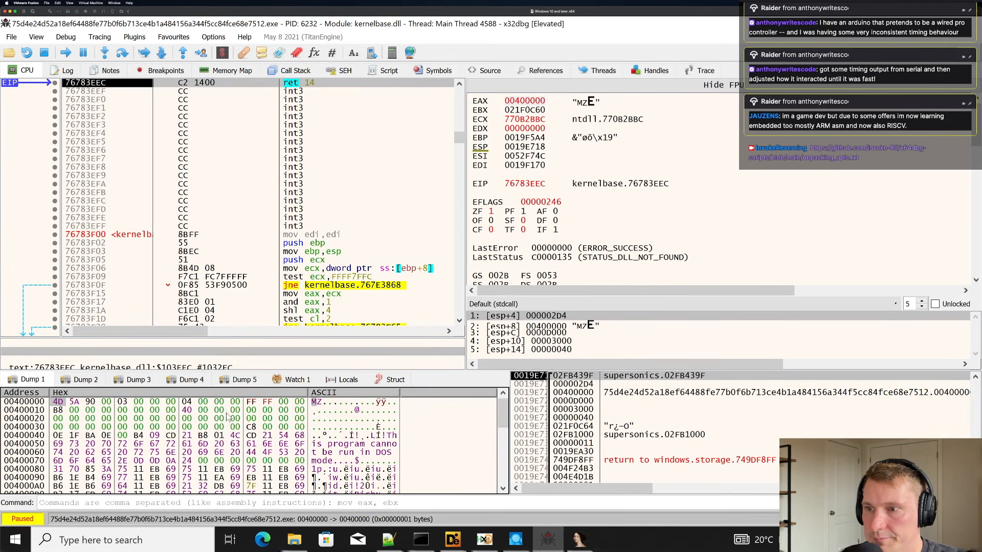
Look through the dump at 00400000, check that address in the memory map, and return to the CPU view.
{"action": "scroll", "coordinate": [228, 417], "scroll_direction": "down", "scroll_amount": 20}
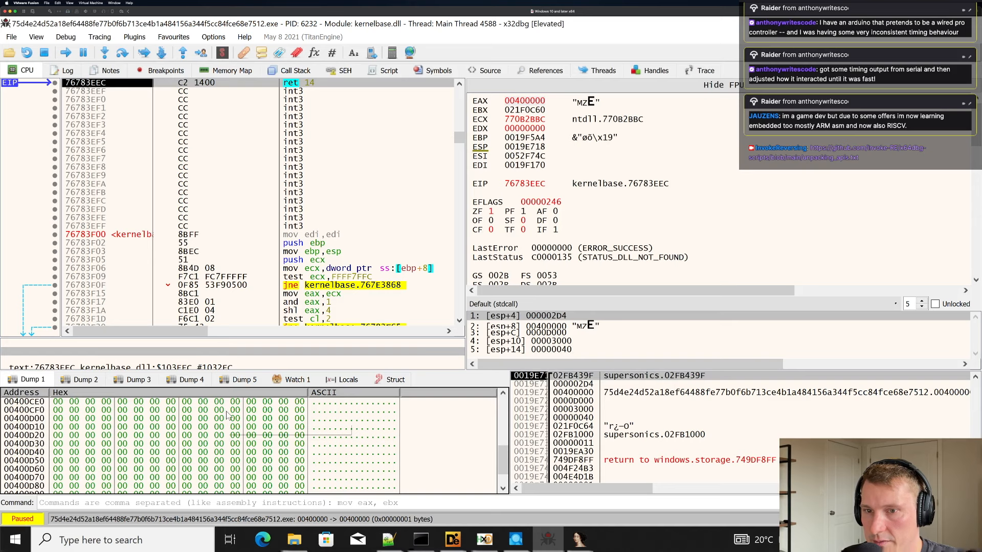
{"action": "scroll", "coordinate": [228, 417], "scroll_direction": "up", "scroll_amount": 20}
{"action": "scroll", "coordinate": [327, 230], "scroll_direction": "up", "scroll_amount": 2}
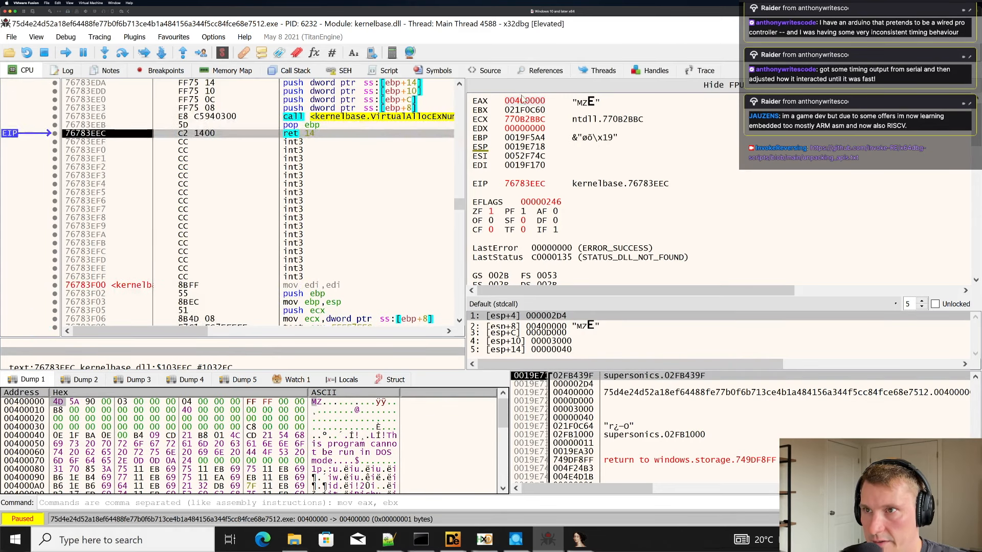
{"action": "key", "text": "alt+m"}
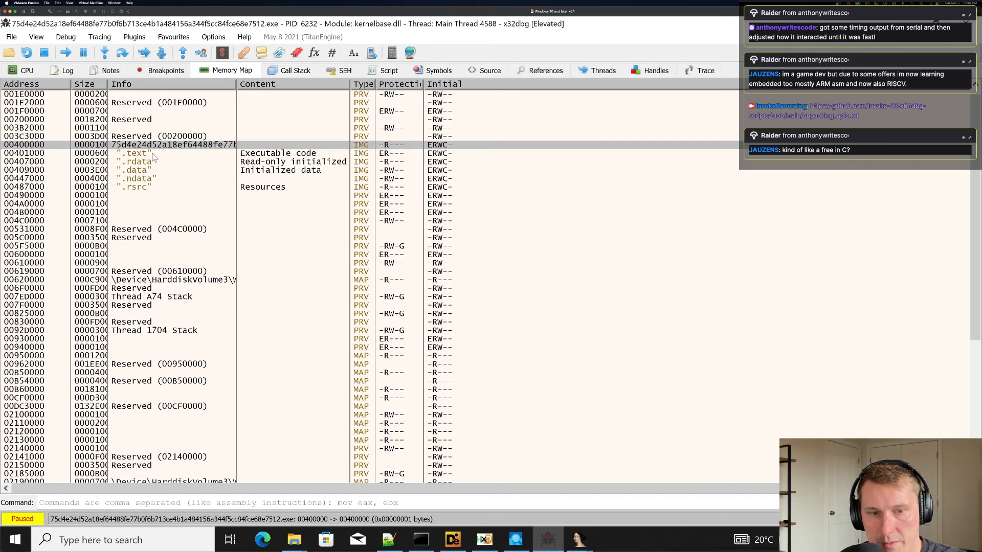
{"action": "key", "text": "alt+c"}
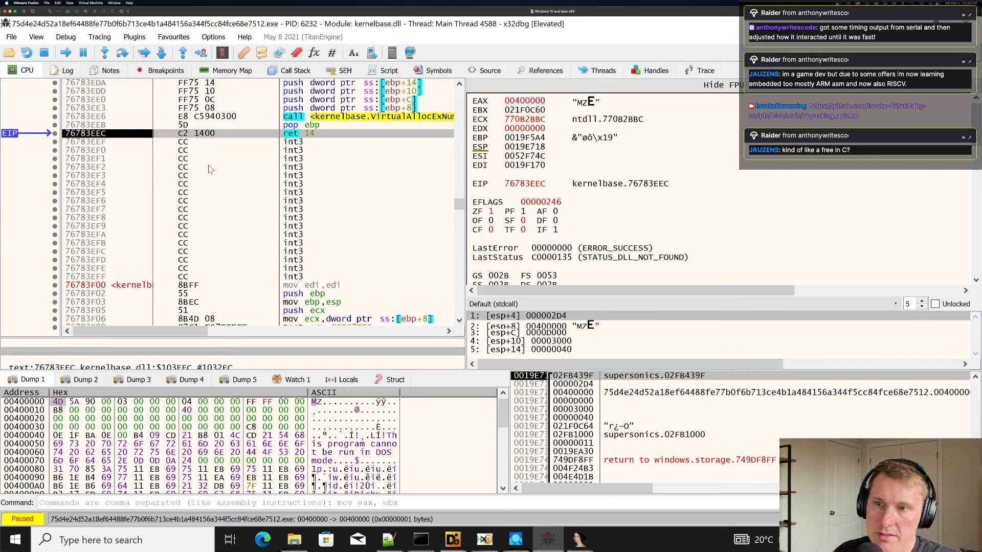
Examine the VirtualAllocEx code in kernelbase, including its pushed arguments and the call to VirtualAllocExNuma.
{"action": "left_click", "coordinate": [234, 142]}
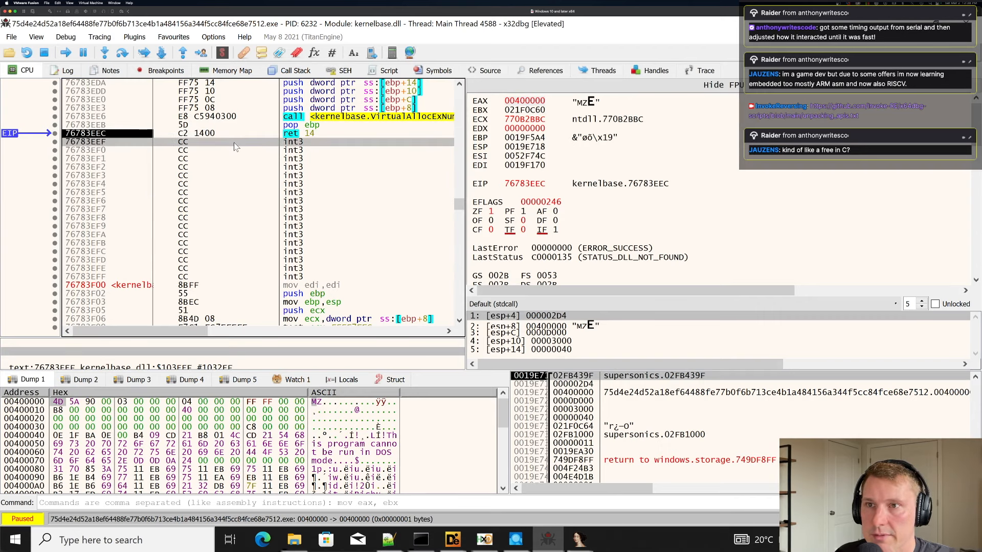
{"action": "scroll", "coordinate": [232, 153], "scroll_direction": "up", "scroll_amount": 2}
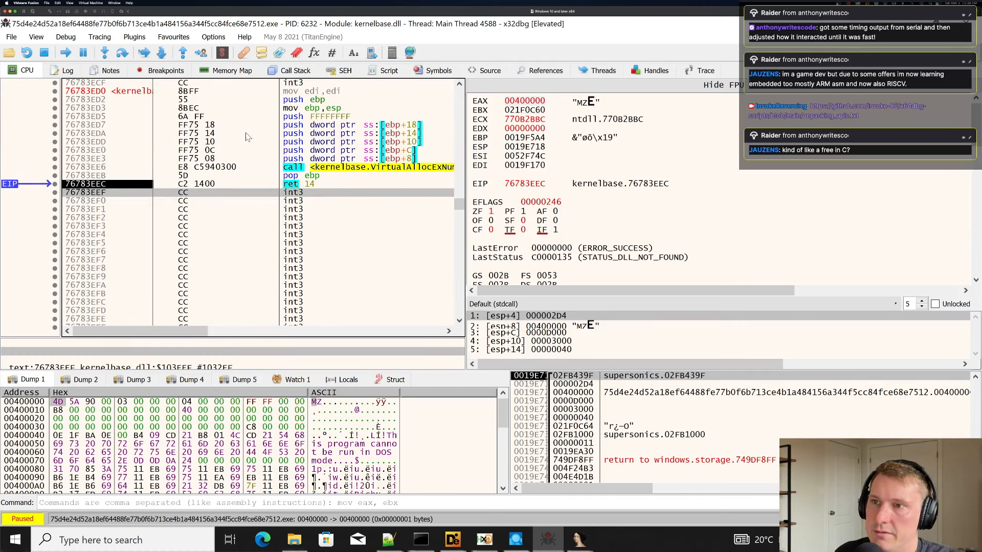
{"action": "left_click", "coordinate": [246, 133]}
{"action": "left_click", "coordinate": [230, 168]}
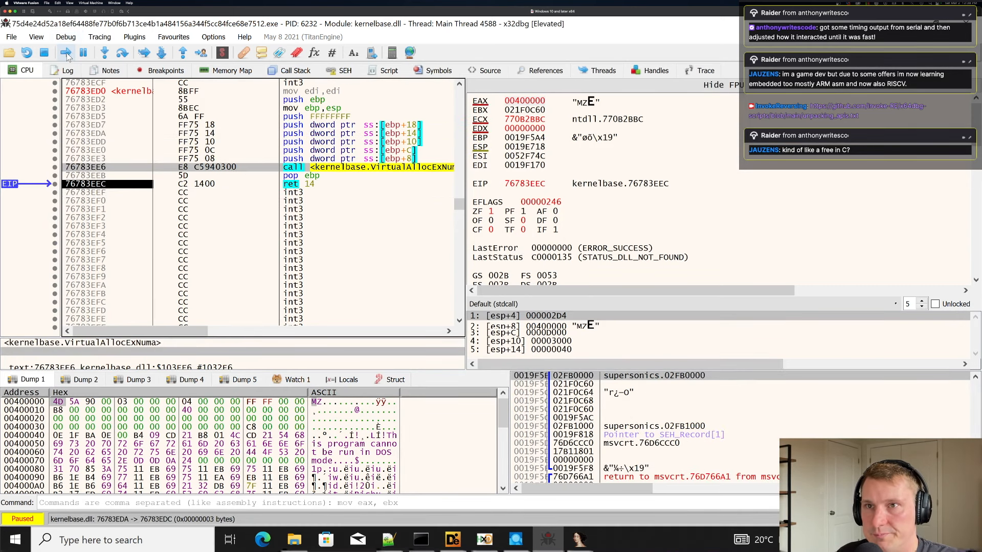
Resume execution to the WriteProcessMemory breakpoint, then look up the function's syntax in the Microsoft documentation in the browser.
{"action": "left_click", "coordinate": [66, 53]}
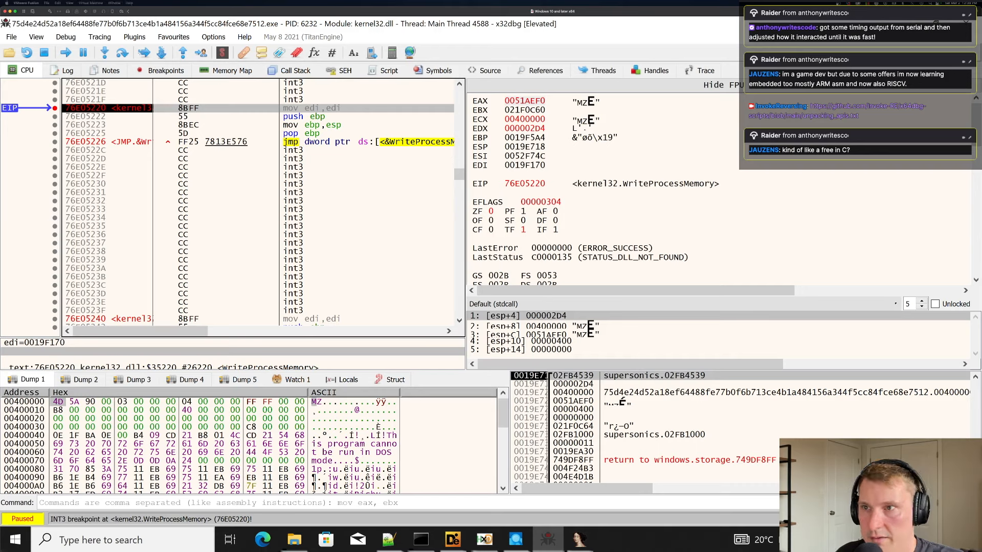
{"action": "key", "text": "super+Tab"}
{"action": "left_click", "coordinate": [235, 23]}
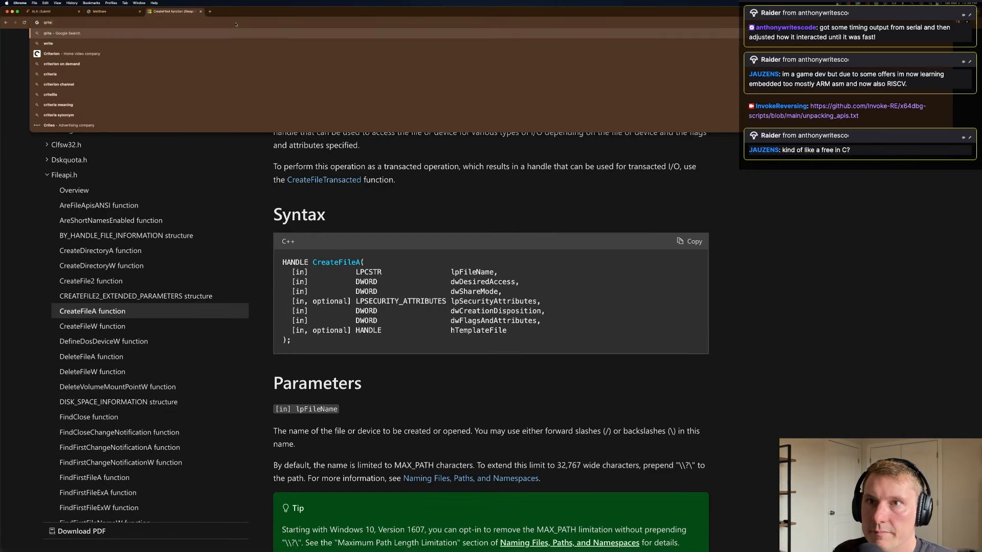
{"action": "key", "text": "BackSpace"}
{"action": "type", "text": "writeprocessmemory"}
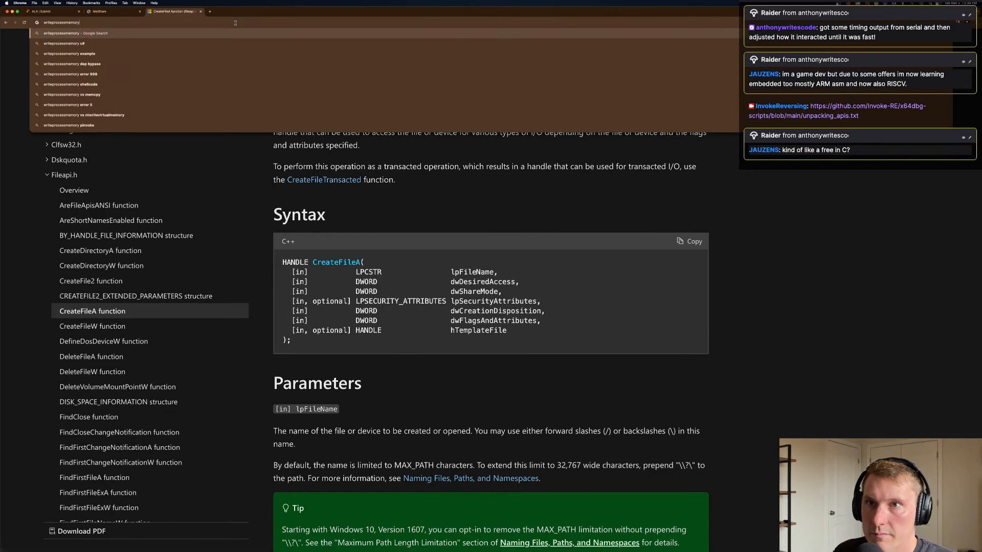
{"action": "key", "text": "Return"}
{"action": "left_click", "coordinate": [205, 164]}
{"action": "scroll", "coordinate": [377, 291], "scroll_direction": "down", "scroll_amount": 5}
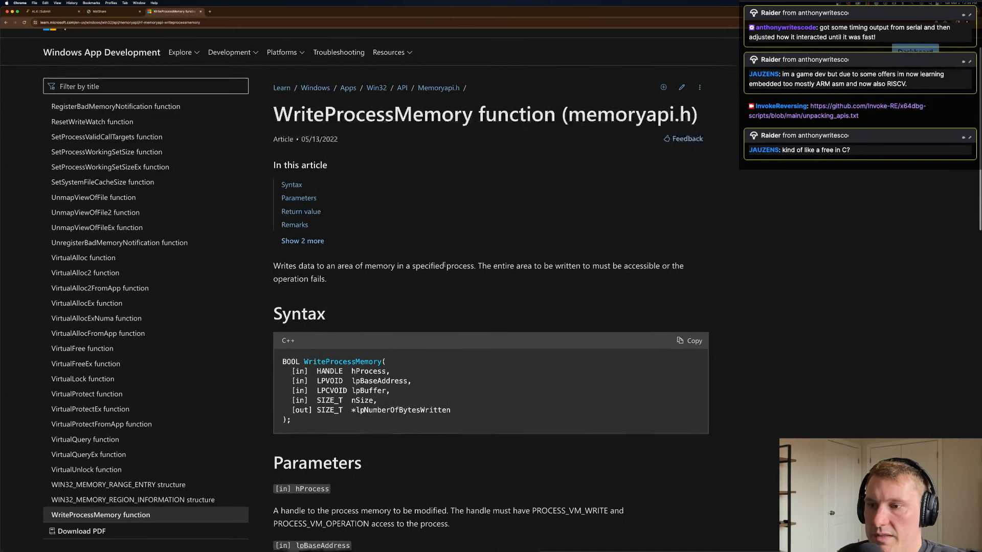
Compare the hProcess, lpBaseAddress and lpBuffer parameters in the WriteProcessMemory documentation with the call's arguments on the x32dbg stack.
{"action": "double_click", "coordinate": [368, 285]}
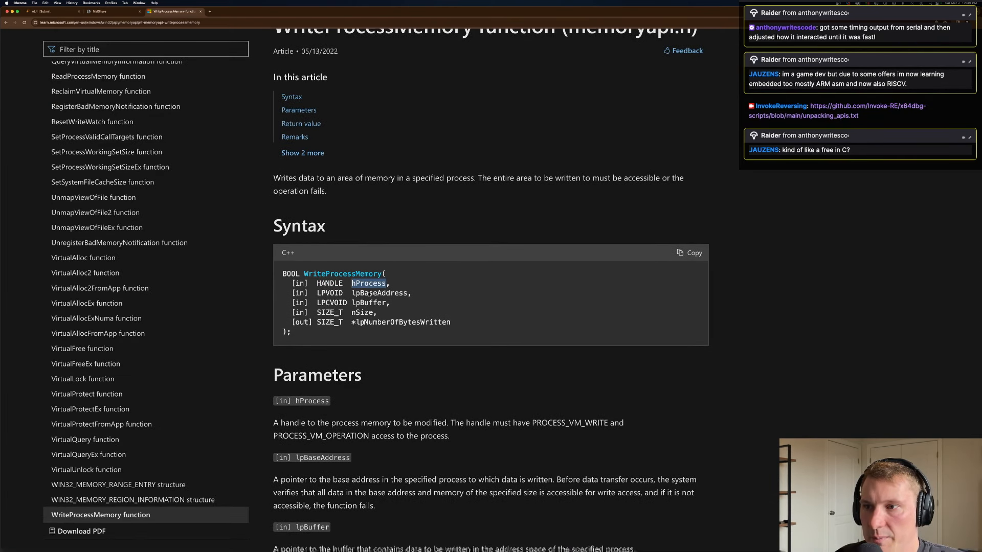
{"action": "double_click", "coordinate": [370, 293]}
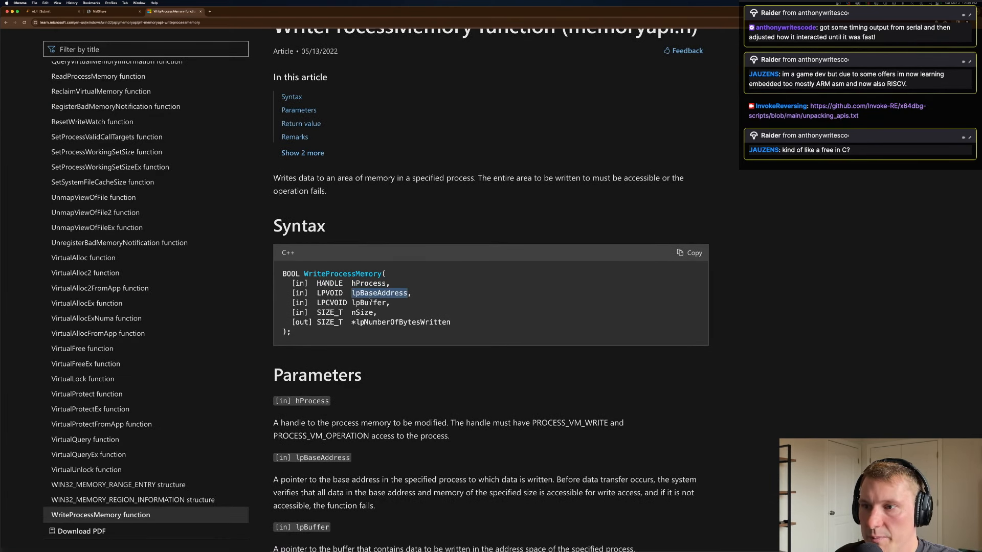
{"action": "double_click", "coordinate": [368, 303]}
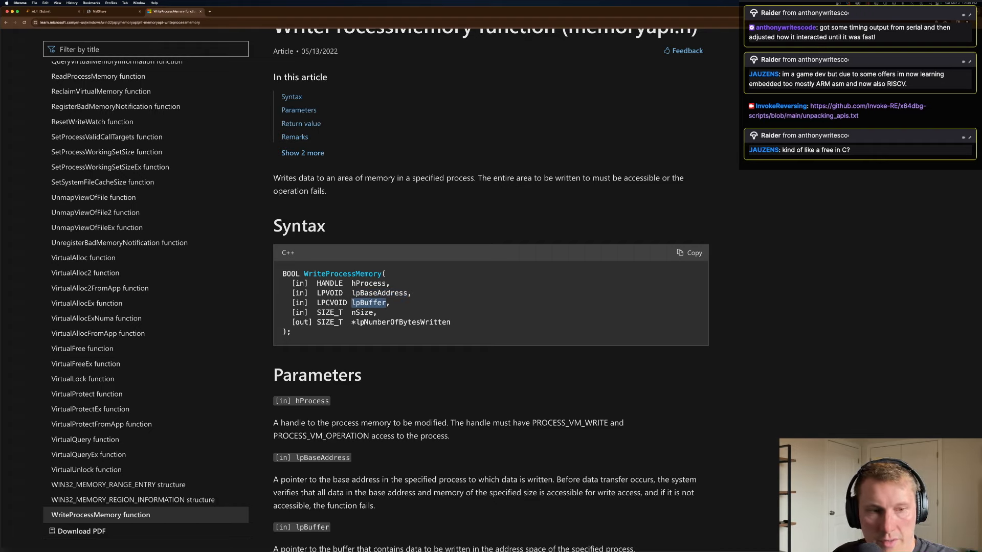
{"action": "key", "text": "super+Tab"}
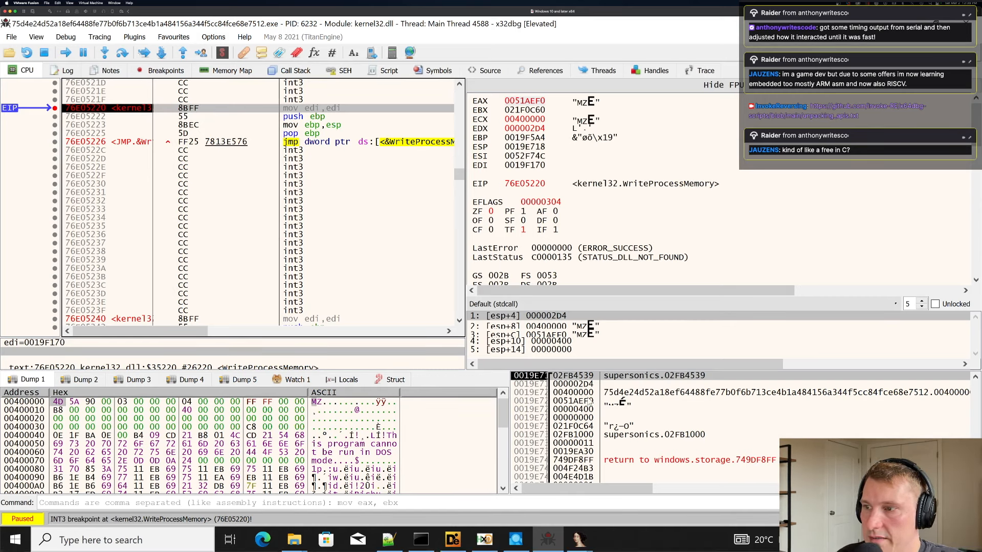
{"action": "left_click", "coordinate": [585, 393]}
{"action": "left_click", "coordinate": [582, 384]}
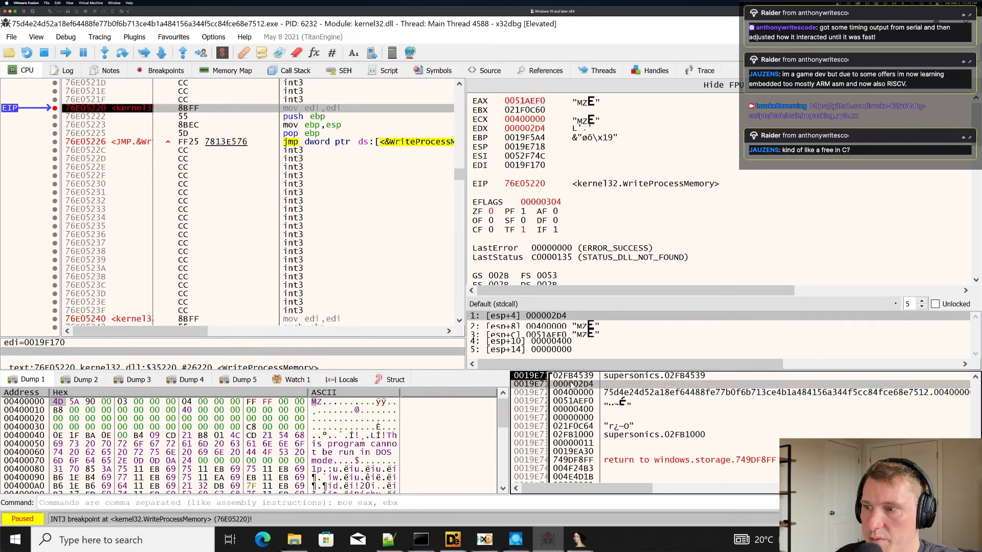
{"action": "left_click", "coordinate": [576, 394]}
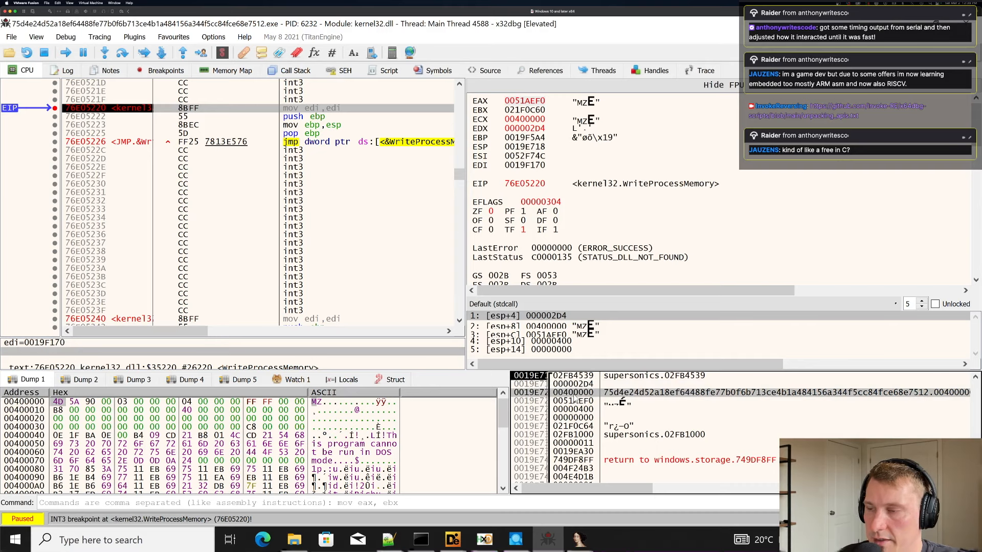
{"action": "key", "text": "super+Tab"}
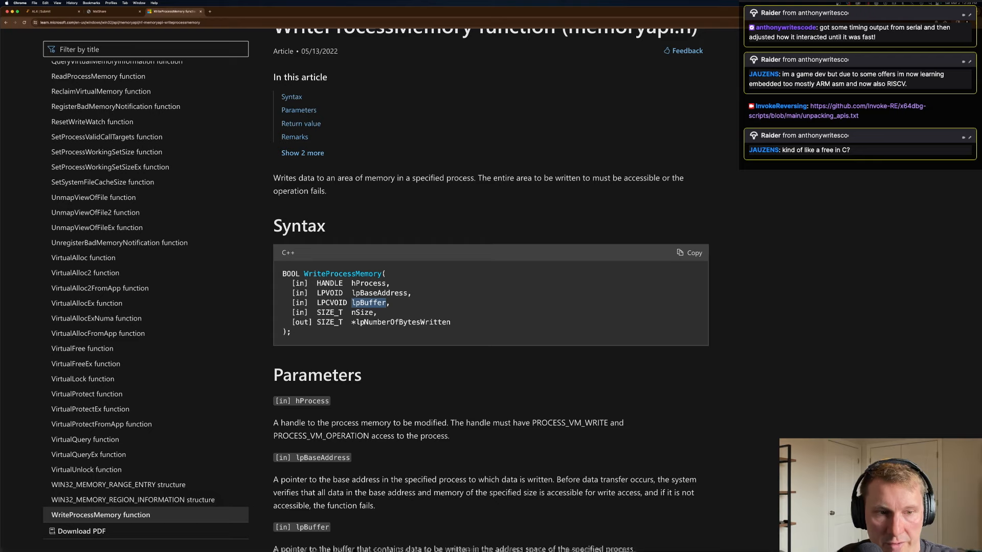
{"action": "key", "text": "super+Tab"}
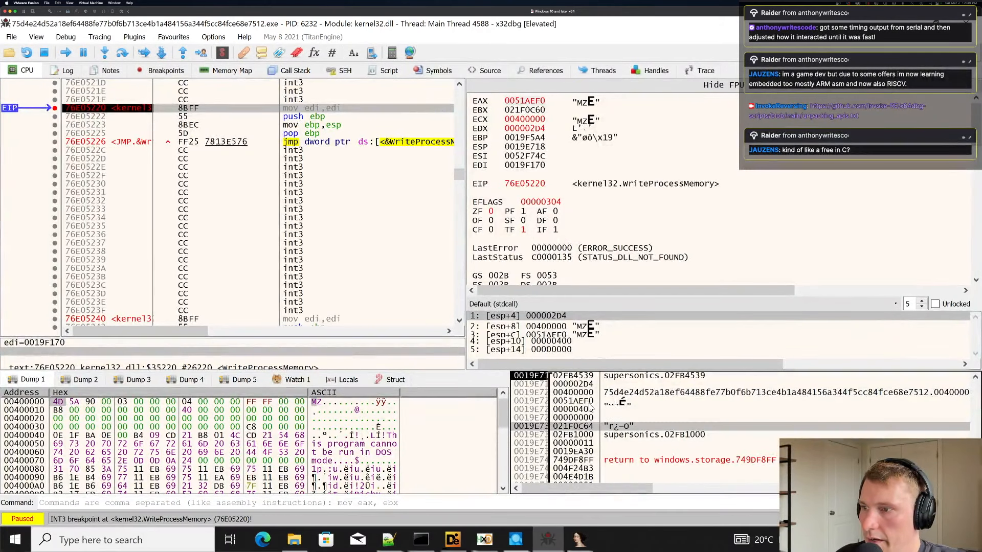
Copy the lpBuffer address 0051AEF0 from the stack and follow it in the dump.
{"action": "left_click", "coordinate": [586, 403]}
{"action": "double_click", "coordinate": [586, 403]}
{"action": "key", "text": "ctrl+c"}
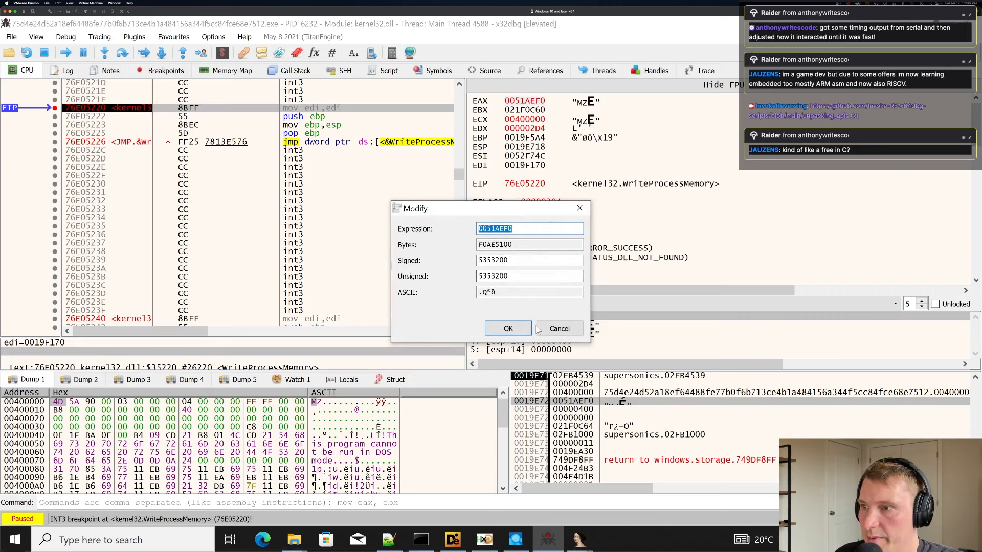
{"action": "left_click", "coordinate": [546, 329]}
{"action": "key", "text": "ctrl+g"}
{"action": "key", "text": "ctrl+v"}
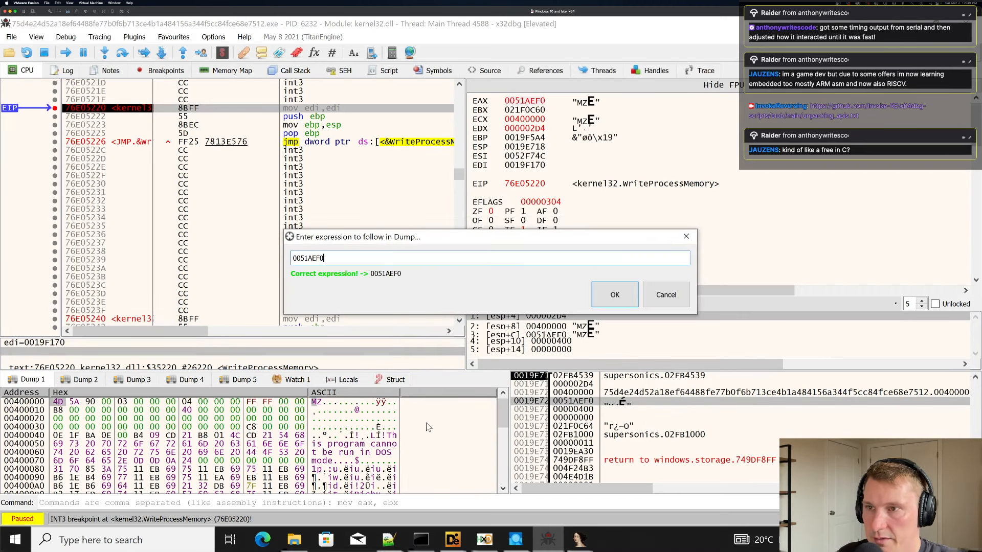
{"action": "key", "text": "Return"}
Look through the buffer's PE section names and code in the dump, then check the start of its memory region.
{"action": "scroll", "coordinate": [429, 428], "scroll_direction": "down", "scroll_amount": 15}
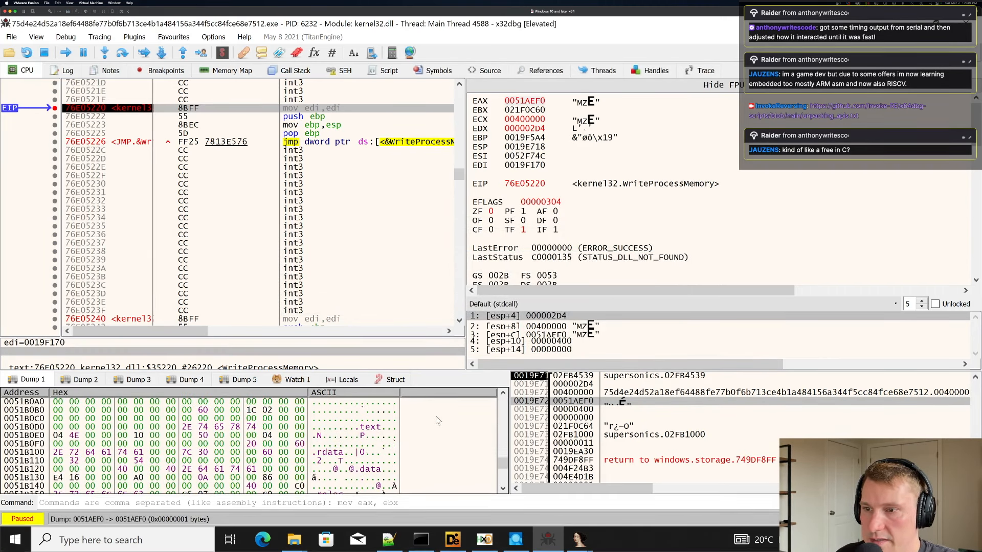
{"action": "scroll", "coordinate": [439, 421], "scroll_direction": "down", "scroll_amount": 20}
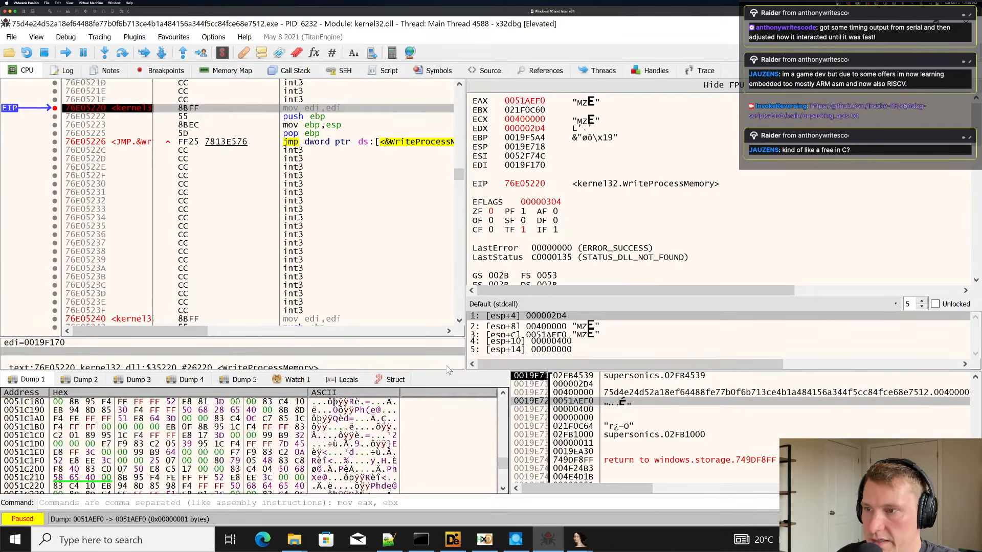
{"action": "scroll", "coordinate": [440, 422], "scroll_direction": "down", "scroll_amount": 20}
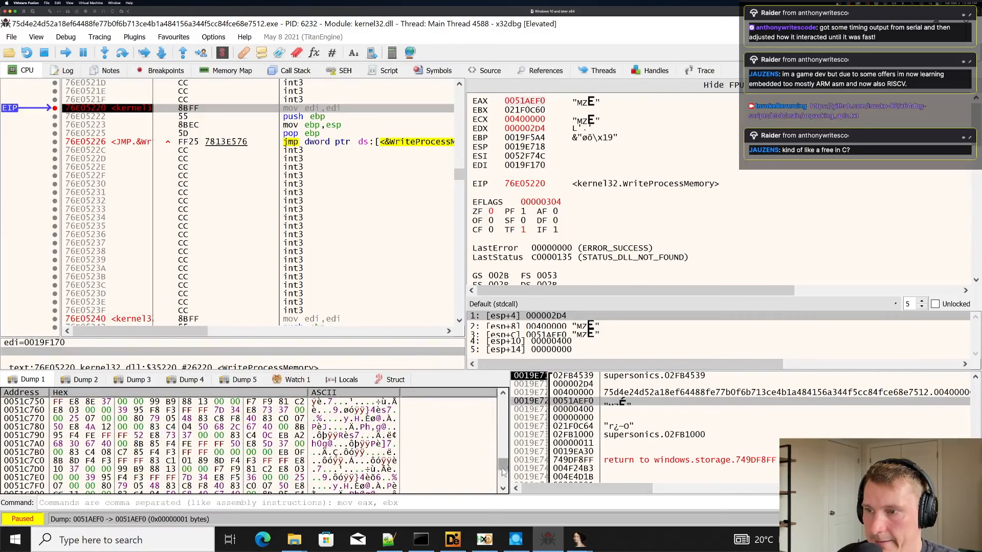
{"action": "left_click_drag", "start_coordinate": [502, 465], "coordinate": [503, 403]}
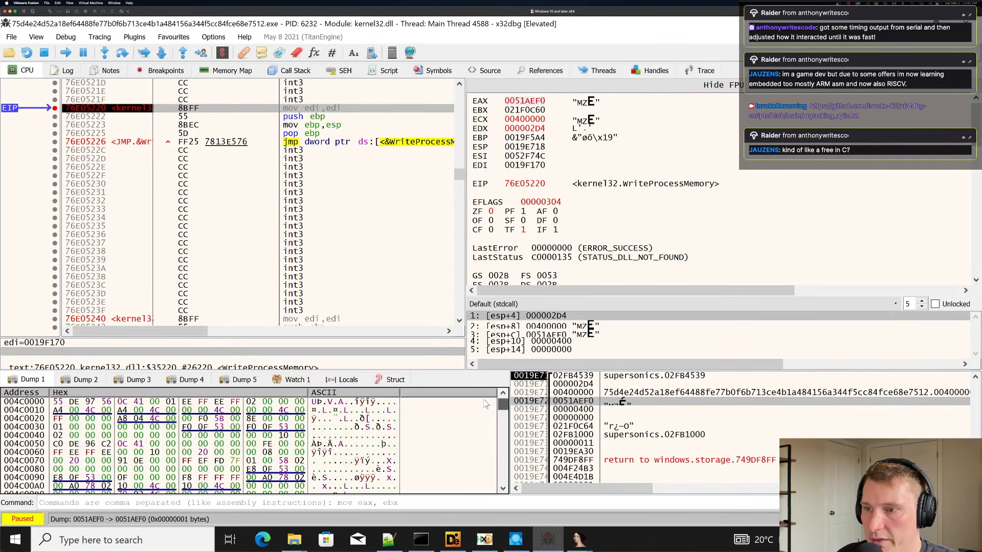
{"action": "scroll", "coordinate": [424, 420], "scroll_direction": "down", "scroll_amount": 9}
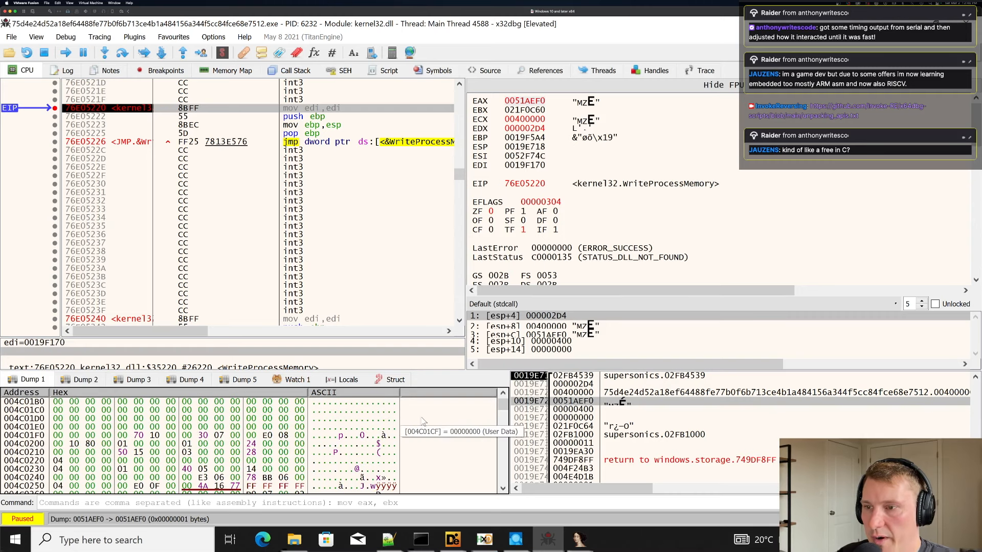
{"action": "key", "text": "ctrl+g"}
{"action": "key", "text": "ctrl+v"}
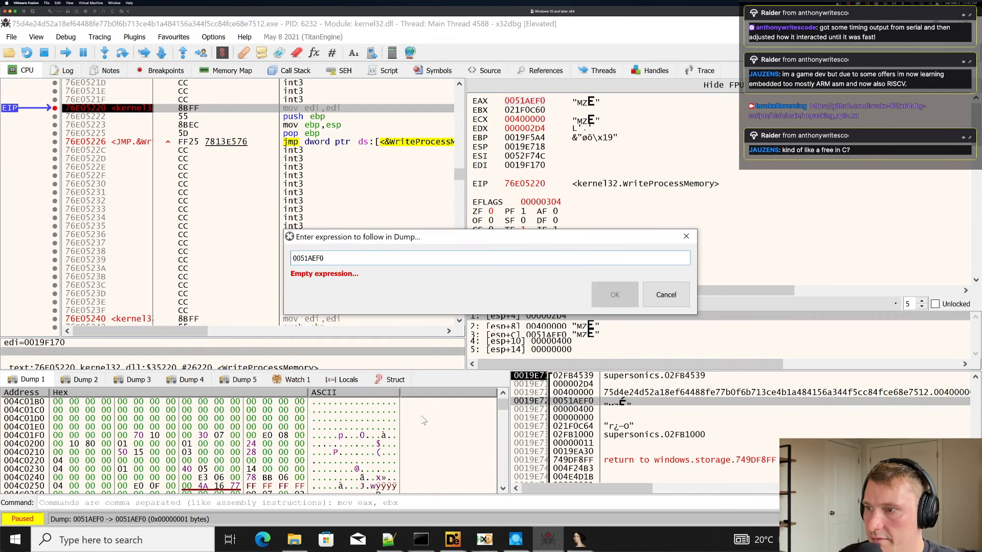
{"action": "left_click", "coordinate": [655, 295]}
{"action": "double_click", "coordinate": [575, 402]}
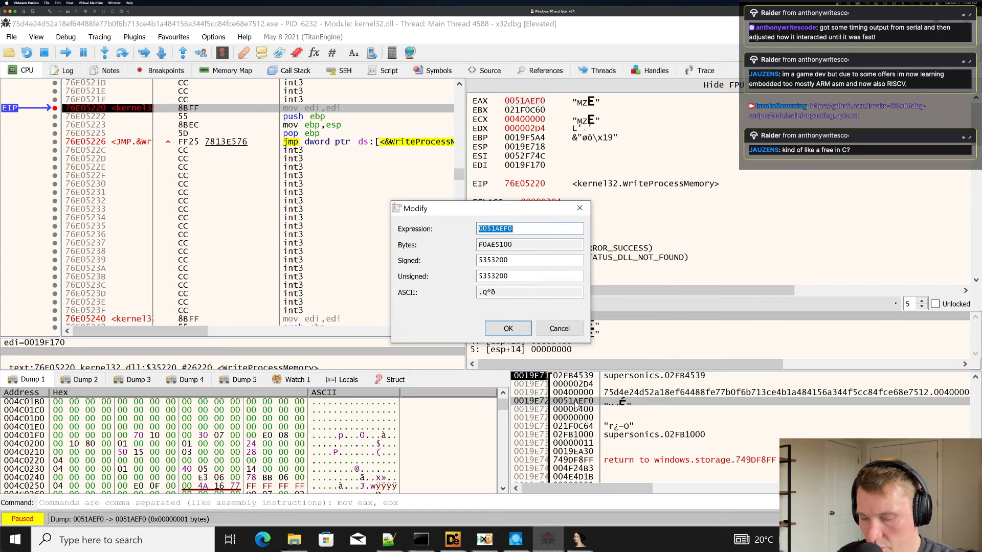
{"action": "key", "text": "Escape"}
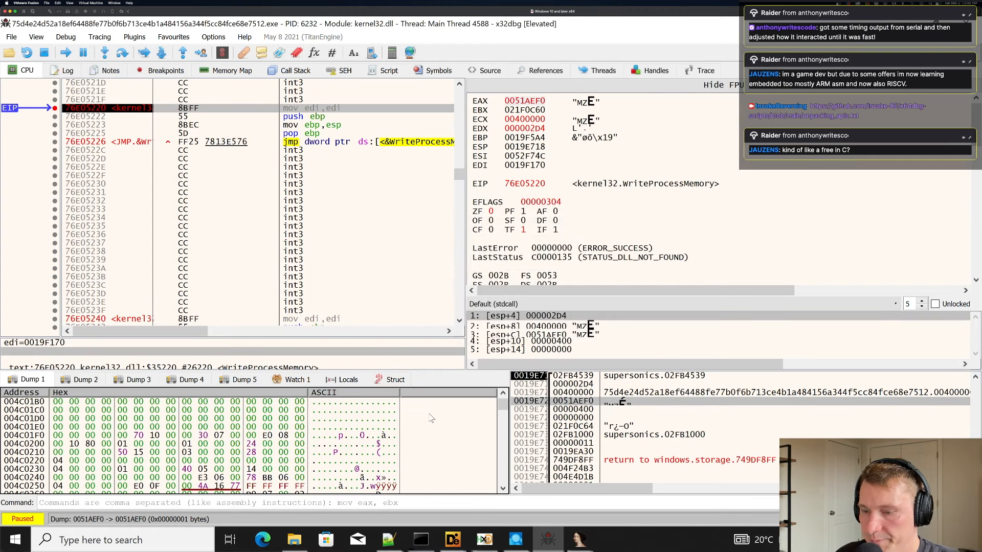
{"action": "key", "text": "ctrl+g"}
{"action": "key", "text": "ctrl+v"}
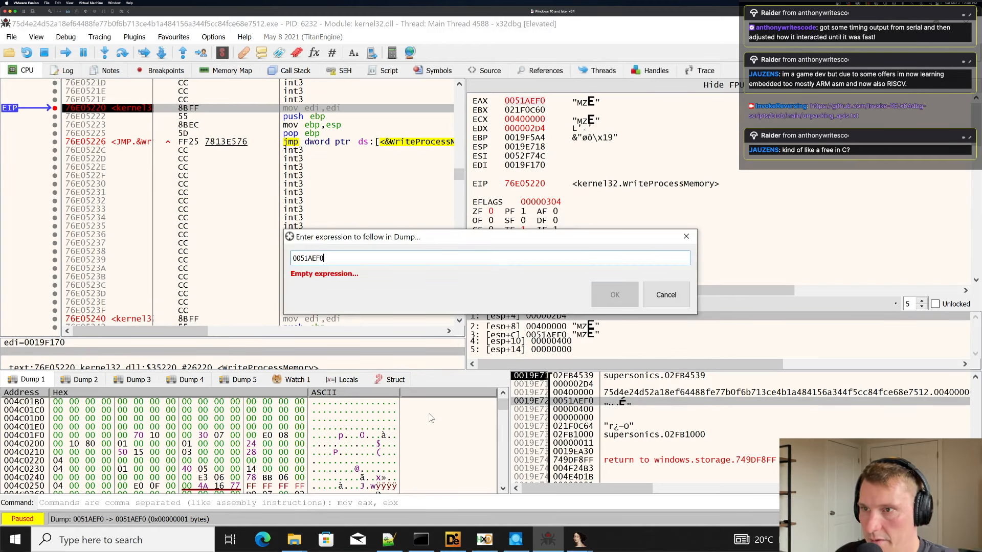
{"action": "left_click", "coordinate": [666, 295]}
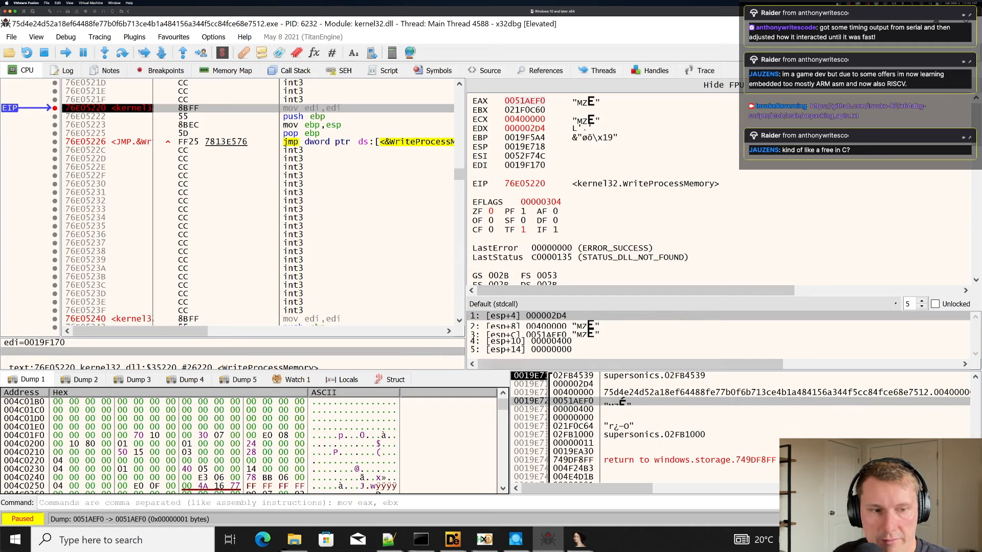
{"action": "key", "text": "super+Tab"}
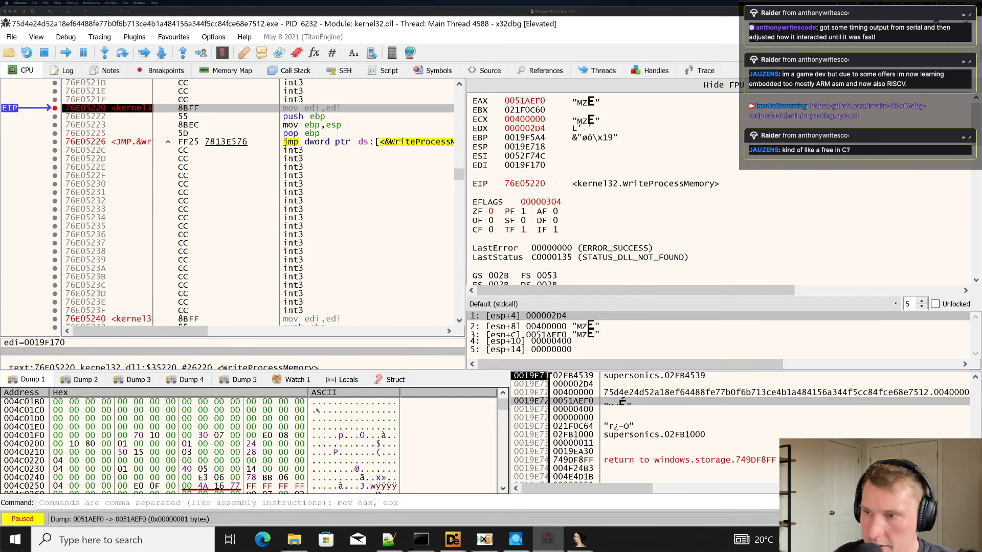
{"action": "left_click", "coordinate": [256, 174]}
{"action": "left_click", "coordinate": [413, 317]}
{"action": "scroll", "coordinate": [400, 298], "scroll_direction": "up", "scroll_amount": 1}
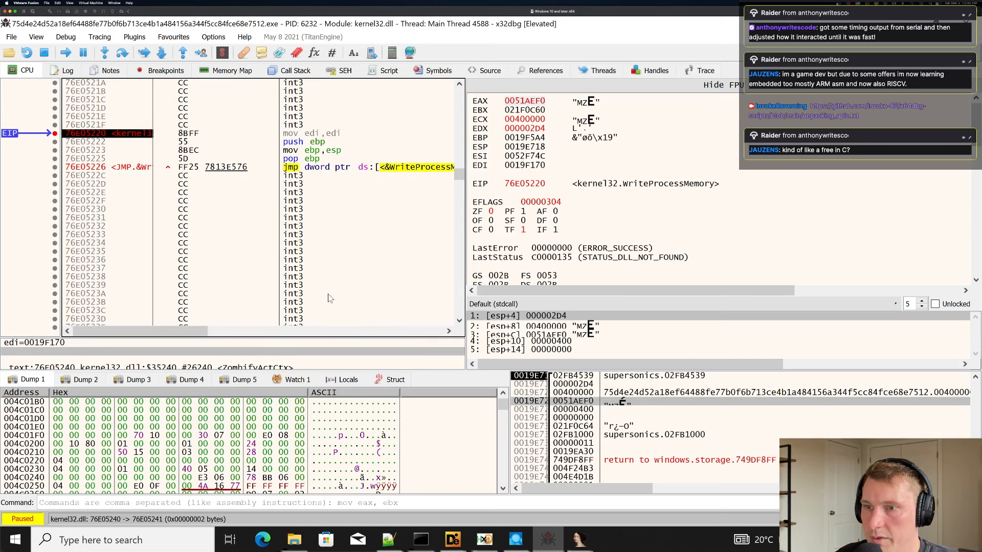
{"action": "scroll", "coordinate": [478, 408], "scroll_direction": "up", "scroll_amount": 1}
{"action": "scroll", "coordinate": [481, 411], "scroll_direction": "up", "scroll_amount": 8}
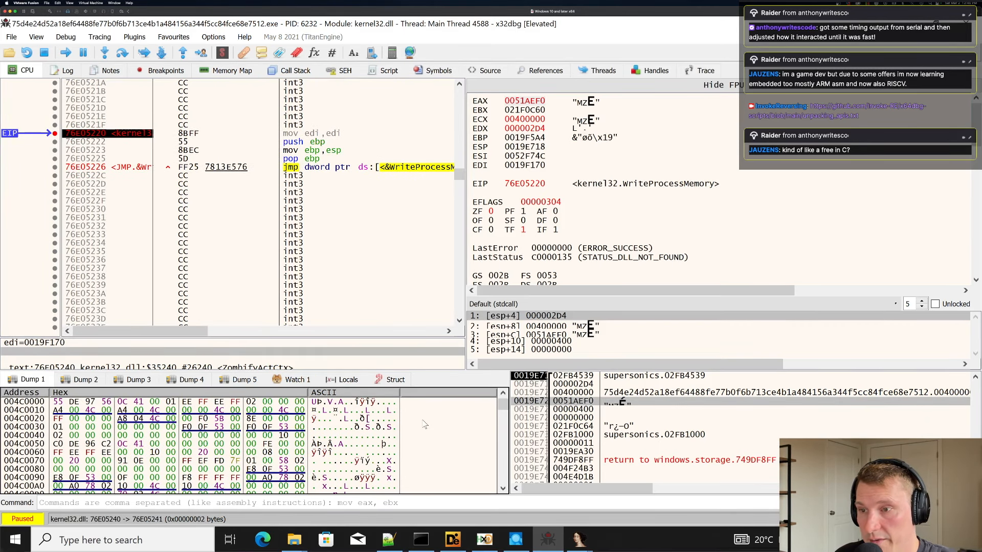
Follow address 0051AEF0 in the dump again and locate its containing region in the memory map.
{"action": "key", "text": "ctrl+g"}
{"action": "key", "text": "ctrl+v"}
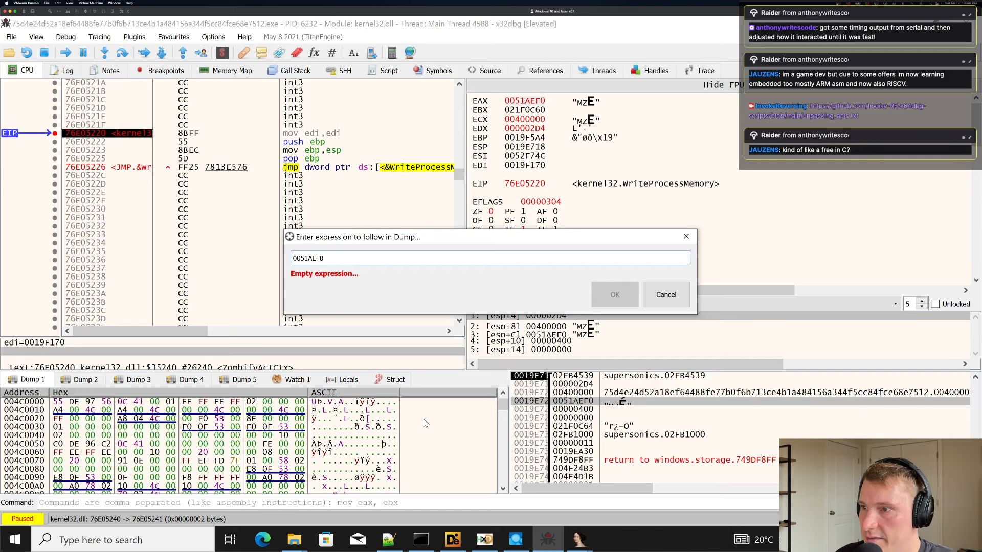
{"action": "key", "text": "Return"}
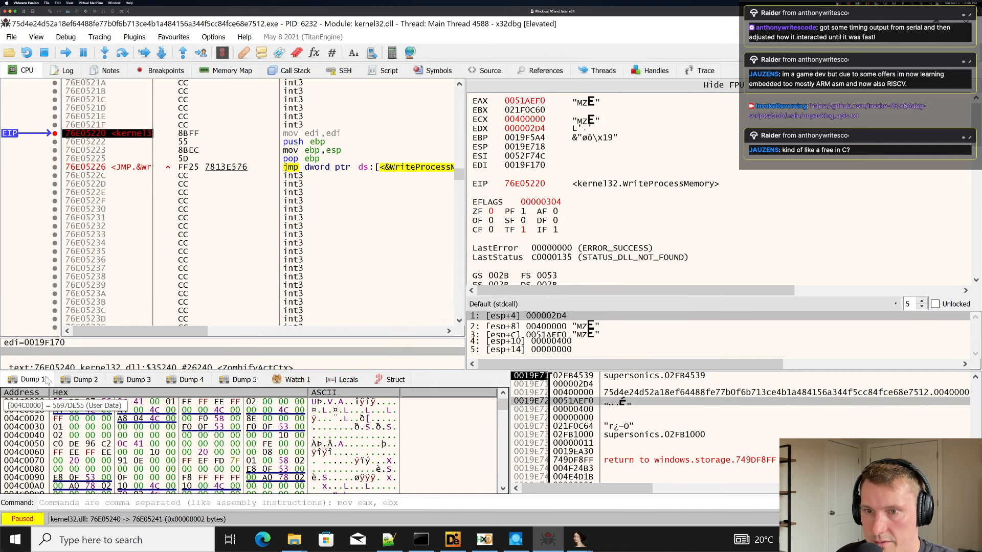
{"action": "right_click", "coordinate": [50, 404]}
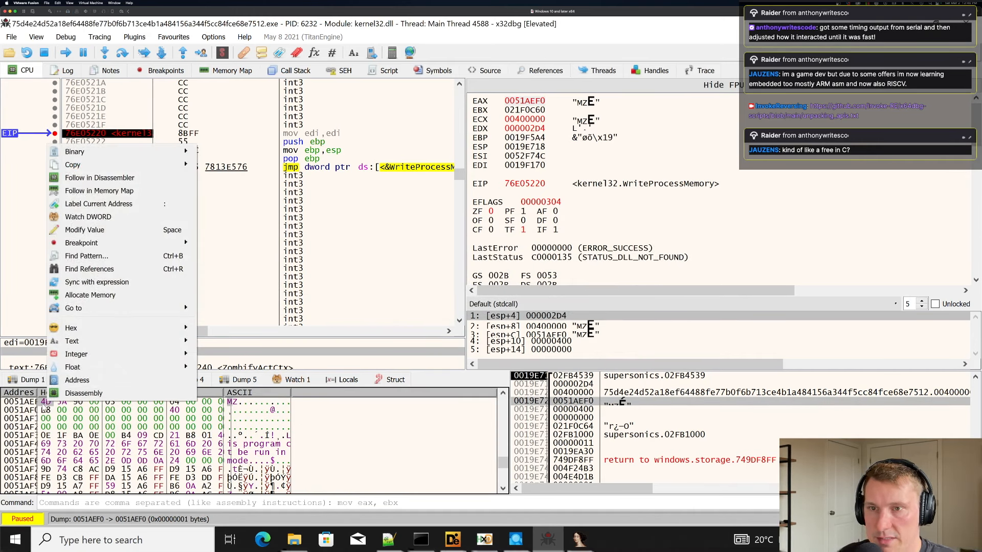
{"action": "left_click", "coordinate": [126, 196]}
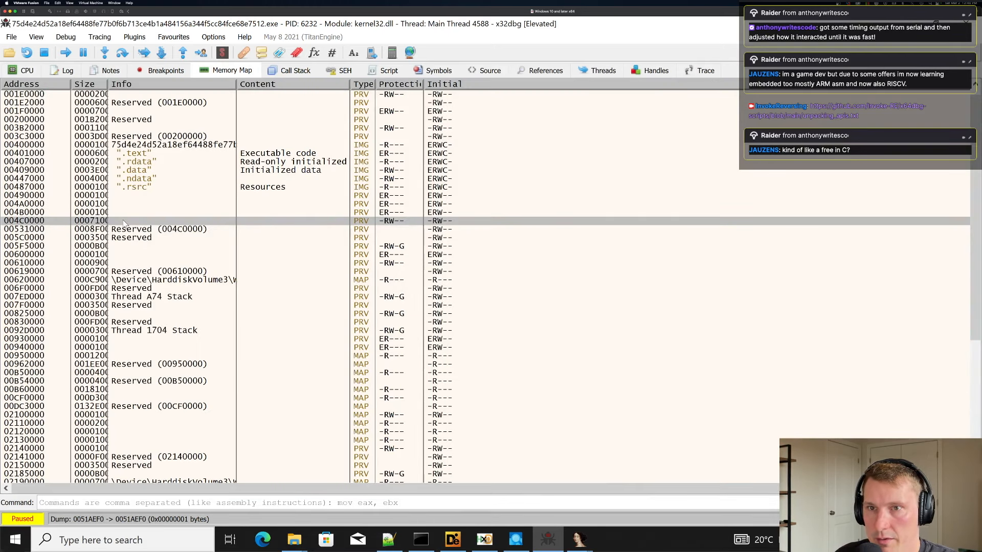
Dump the 004C0000 memory region to a .bin file on the Desktop, keeping the suggested file name.
{"action": "right_click", "coordinate": [122, 221]}
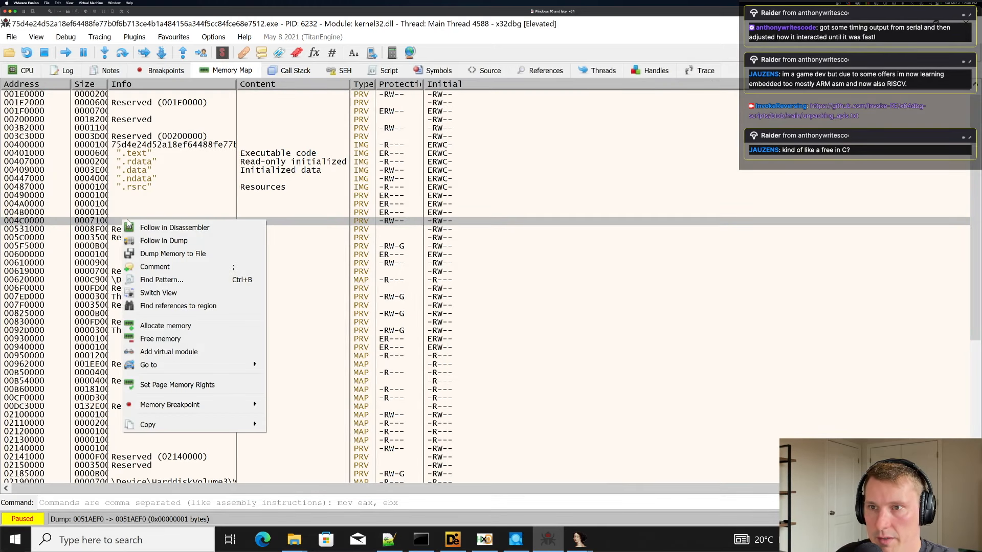
{"action": "left_click", "coordinate": [158, 254]}
{"action": "left_click", "coordinate": [50, 101]}
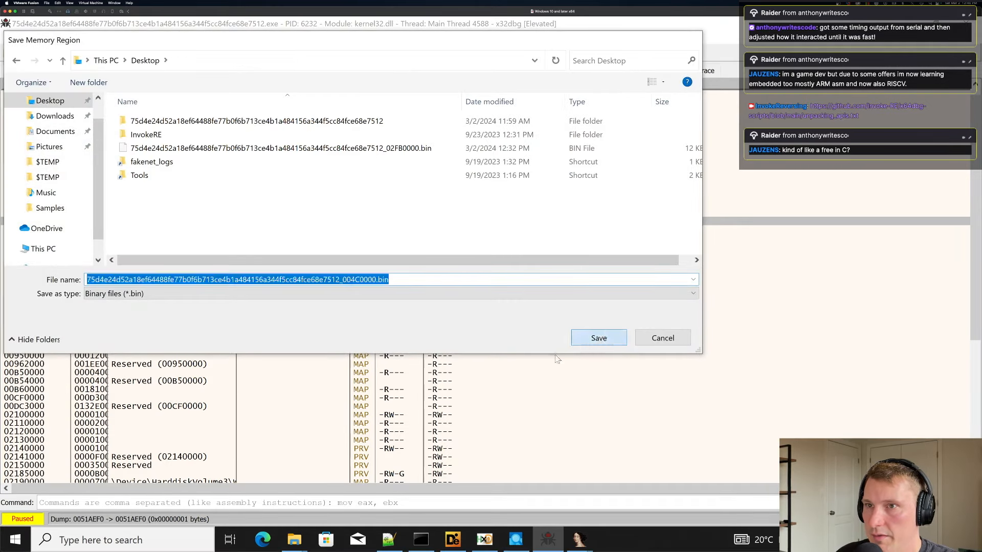
{"action": "left_click", "coordinate": [599, 338]}
Minimise the debugger, IDA and Process Explorer windows to reach the desktop.
{"action": "left_click", "coordinate": [906, 23]}
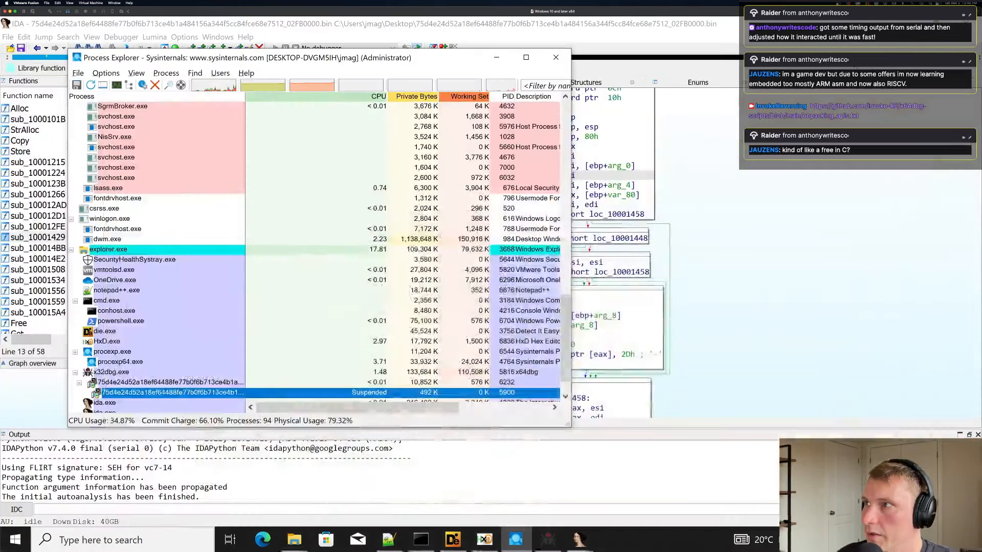
{"action": "left_click", "coordinate": [905, 23]}
{"action": "left_click", "coordinate": [506, 64]}
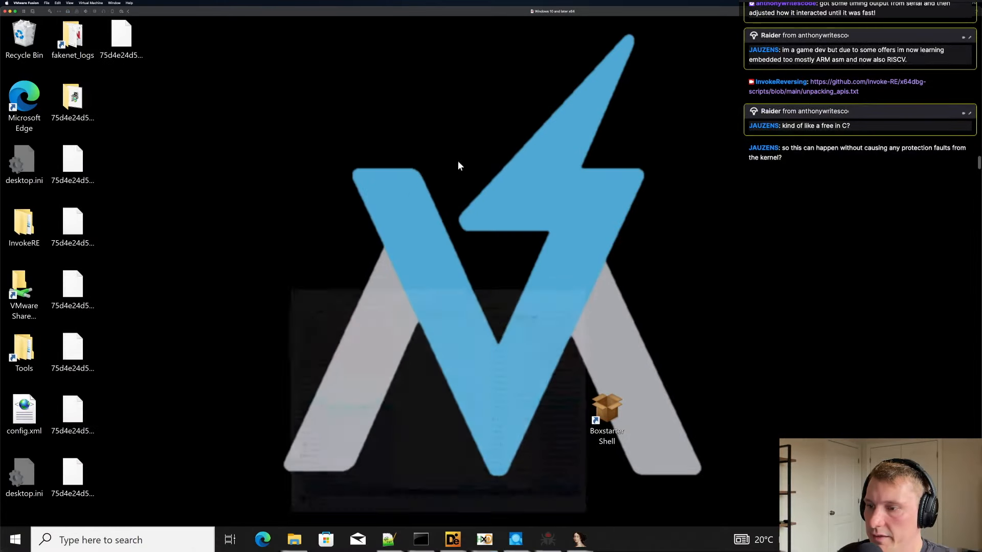
Launch a new 32-bit IDA instance and start a new disassembly, up to choosing the input file from the Desktop.
{"action": "right_click", "coordinate": [578, 540]}
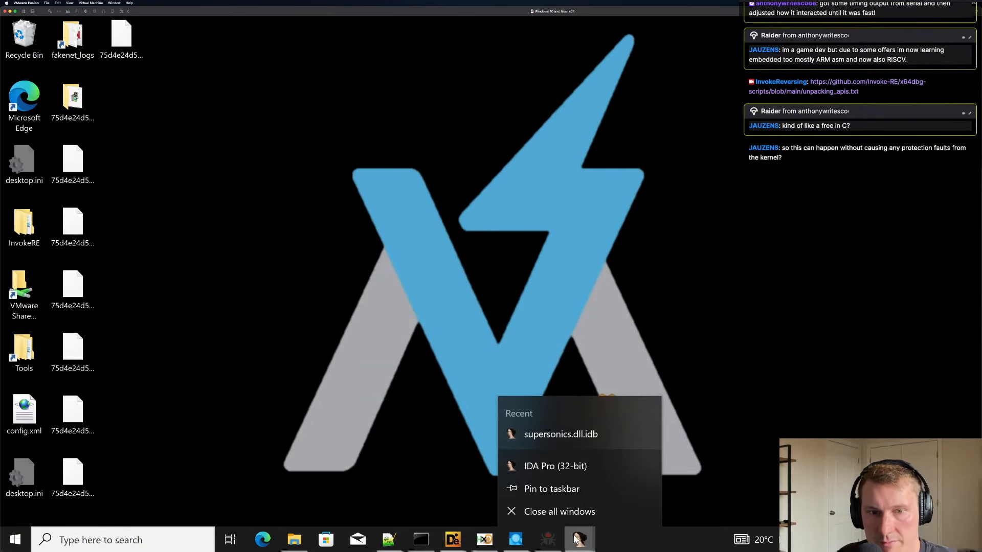
{"action": "left_click", "coordinate": [557, 470]}
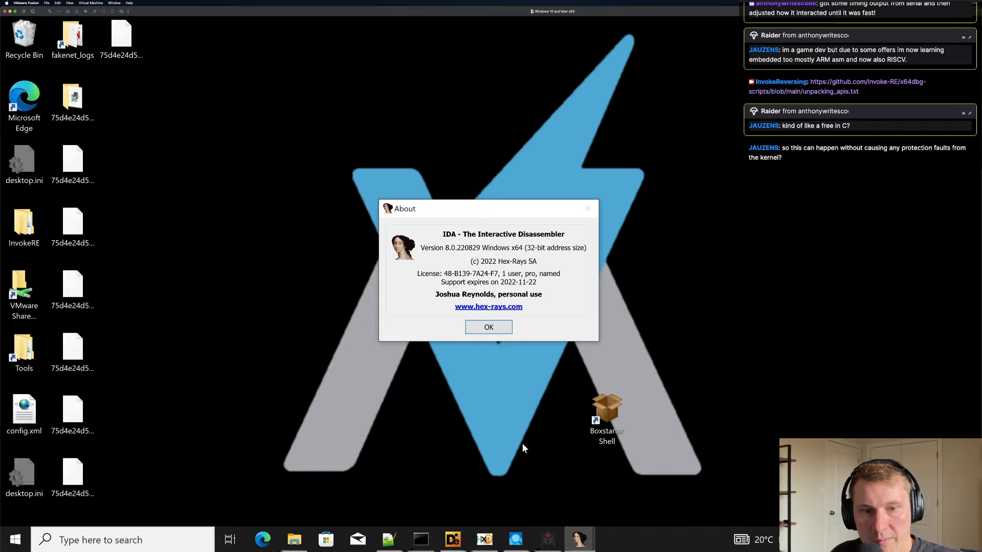
{"action": "left_click", "coordinate": [543, 321]}
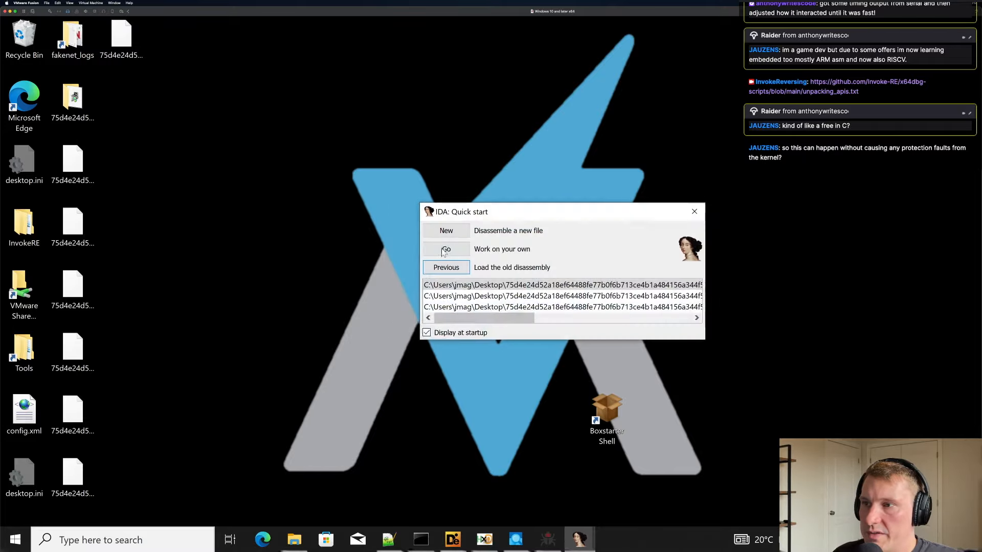
{"action": "left_click", "coordinate": [446, 231]}
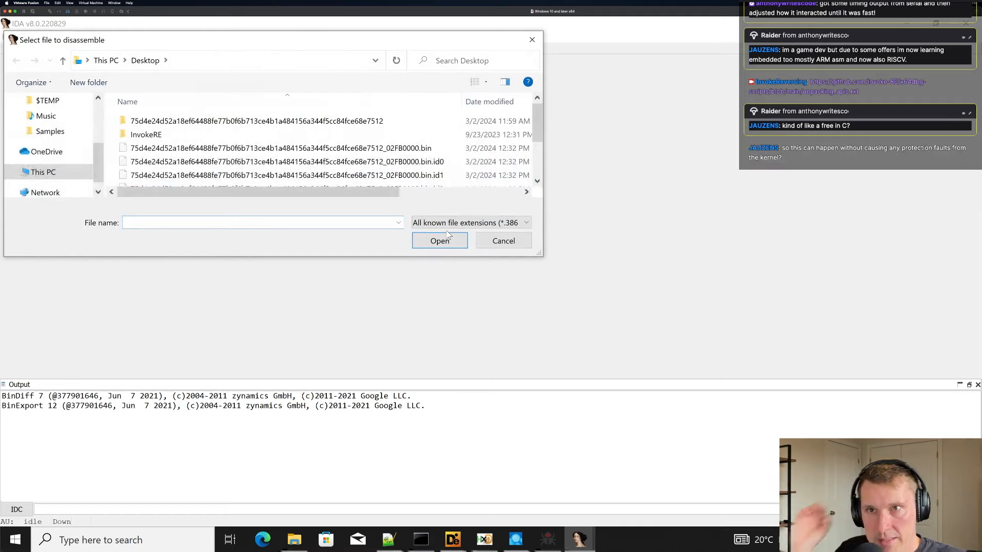
{"action": "scroll", "coordinate": [100, 112], "scroll_direction": "up", "scroll_amount": 3}
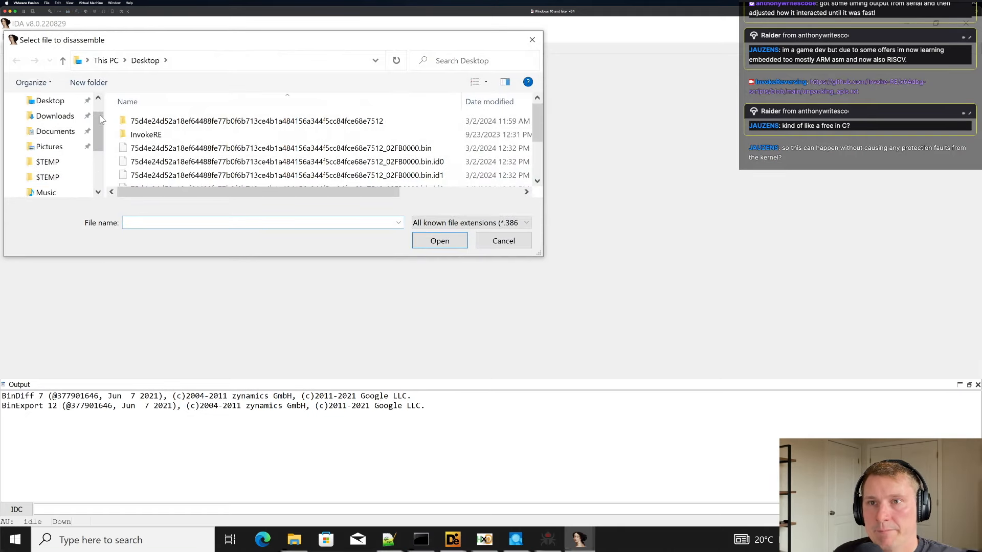
Check the sample's suspended child process in Process Explorer, then return to choosing the file in IDA.
{"action": "left_click", "coordinate": [516, 540]}
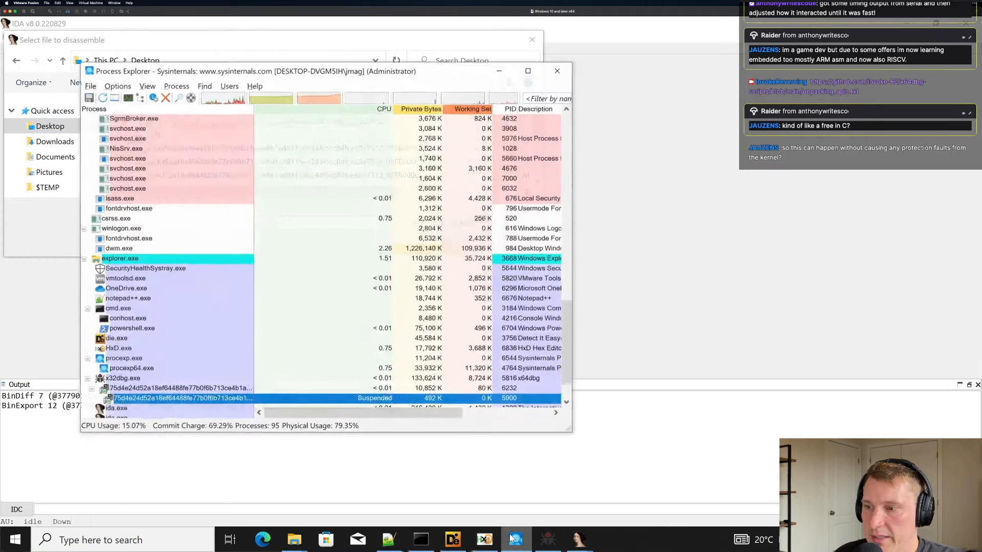
{"action": "scroll", "coordinate": [348, 355], "scroll_direction": "down", "scroll_amount": 2}
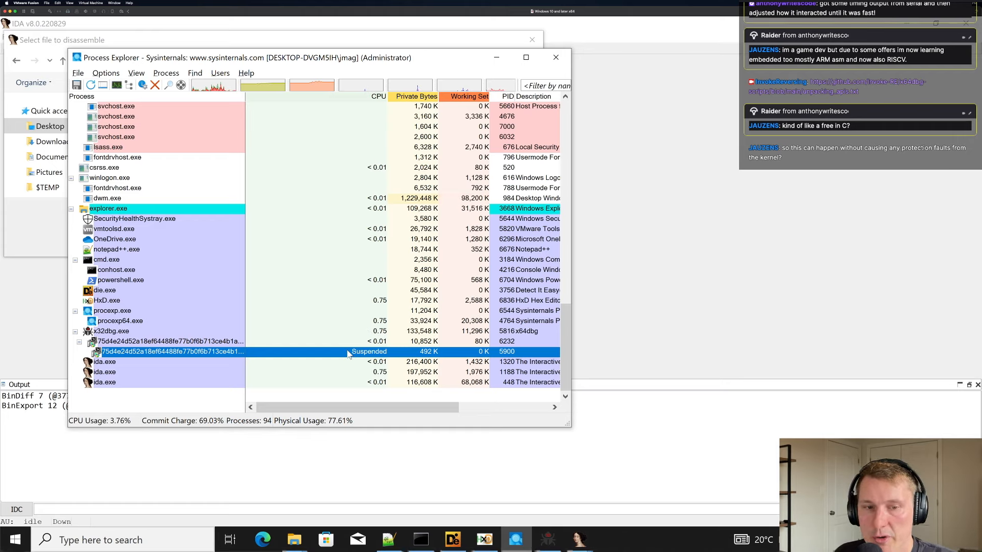
{"action": "left_click", "coordinate": [38, 225]}
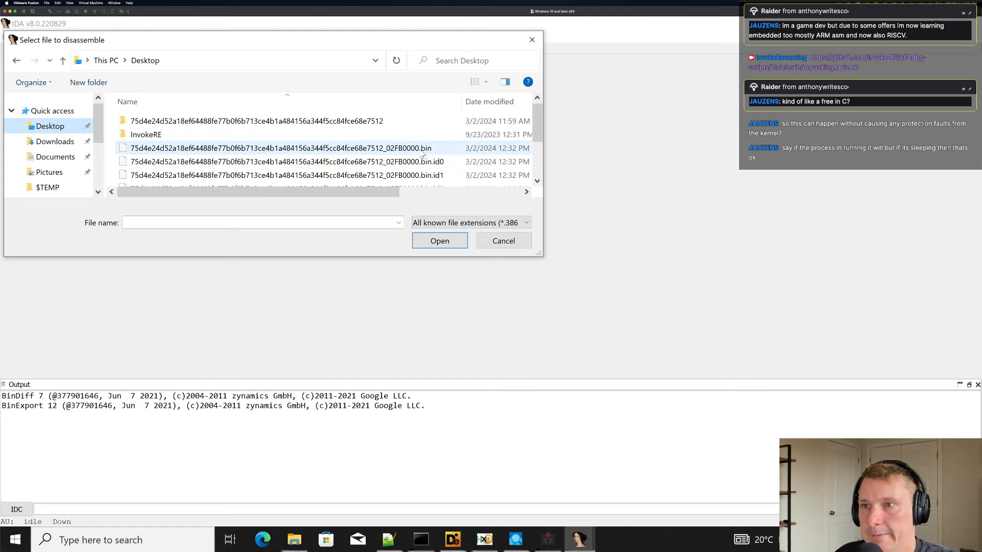
{"action": "scroll", "coordinate": [422, 153], "scroll_direction": "down", "scroll_amount": 1}
{"action": "scroll", "coordinate": [437, 168], "scroll_direction": "up", "scroll_amount": 1}
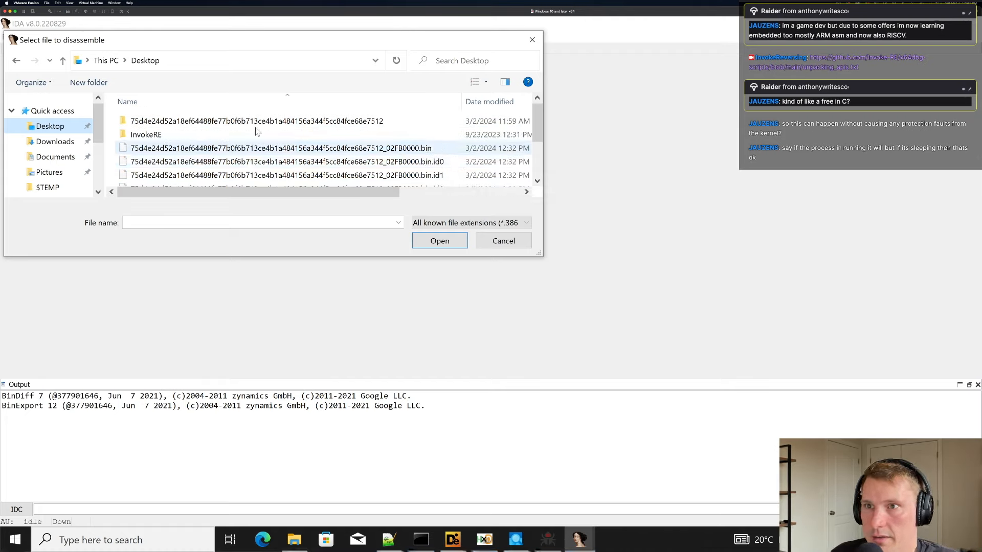
{"action": "left_click", "coordinate": [580, 543]}
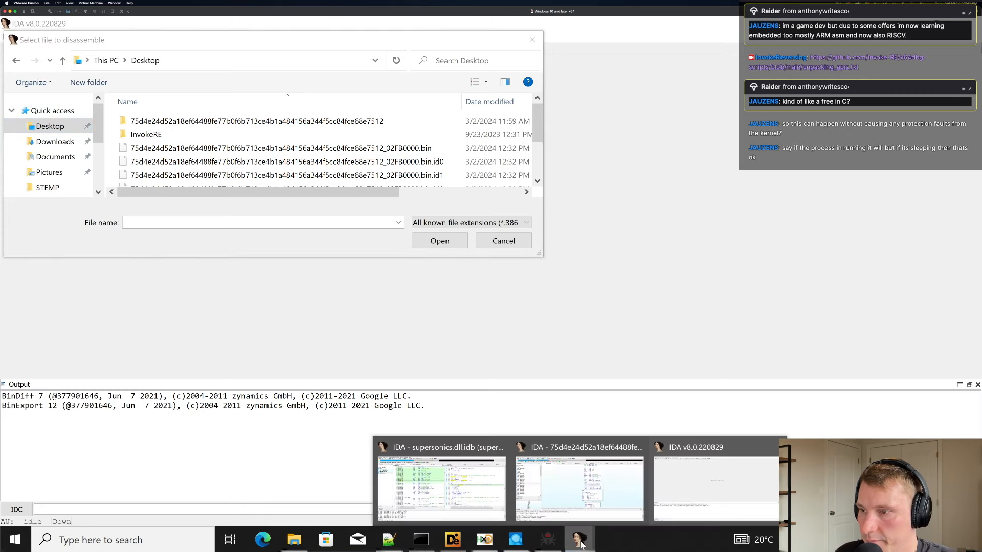
{"action": "left_click", "coordinate": [489, 492]}
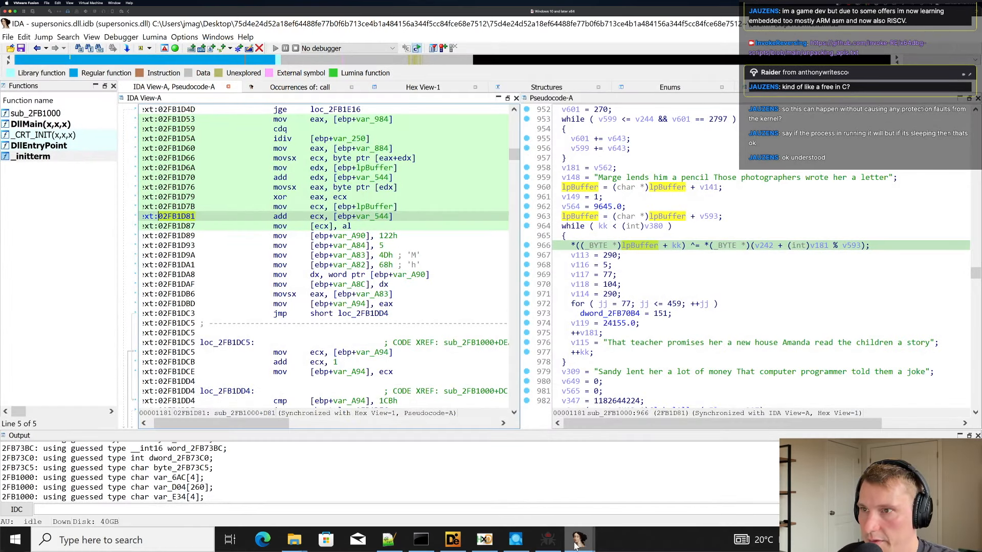
{"action": "left_click", "coordinate": [557, 542]}
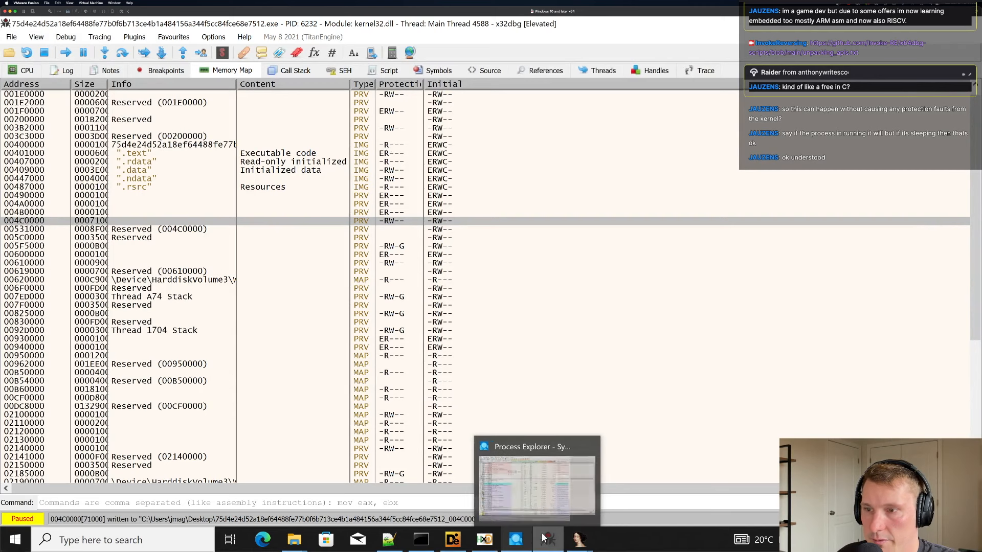
List all file types in the new IDA instance and load the 004C0000 memory dump from the Desktop.
{"action": "mouse_move", "coordinate": [579, 541]}
{"action": "left_click", "coordinate": [645, 490]}
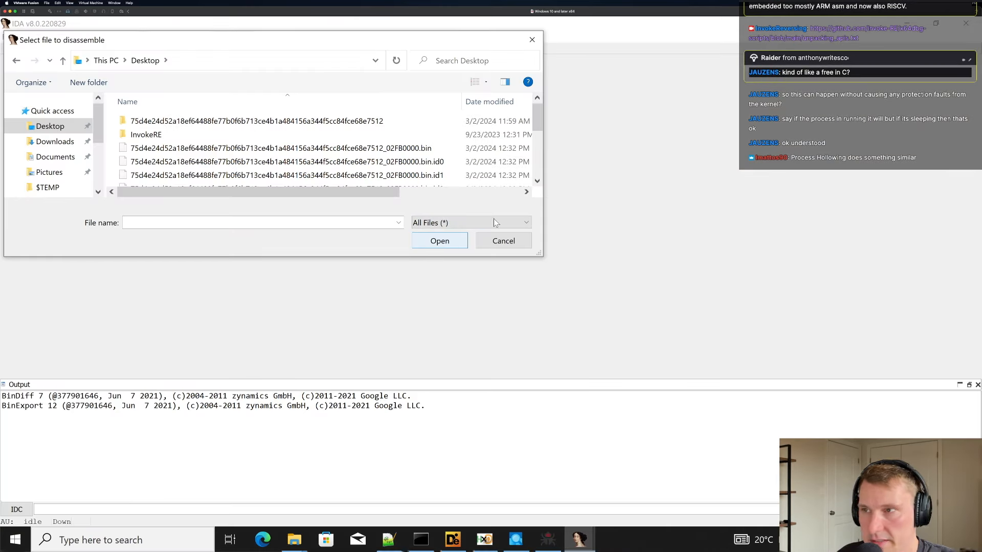
{"action": "left_click_drag", "start_coordinate": [540, 254], "coordinate": [623, 401]}
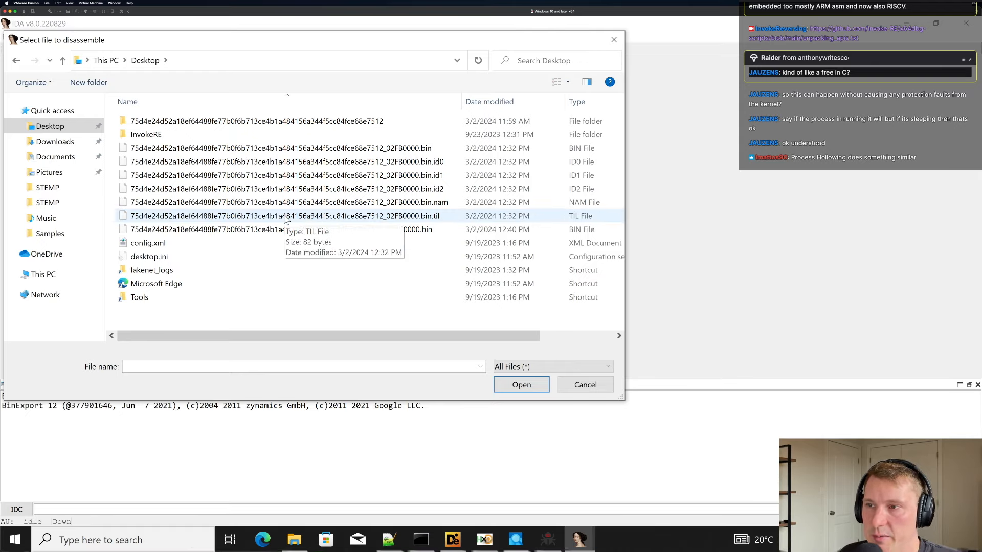
{"action": "double_click", "coordinate": [286, 229]}
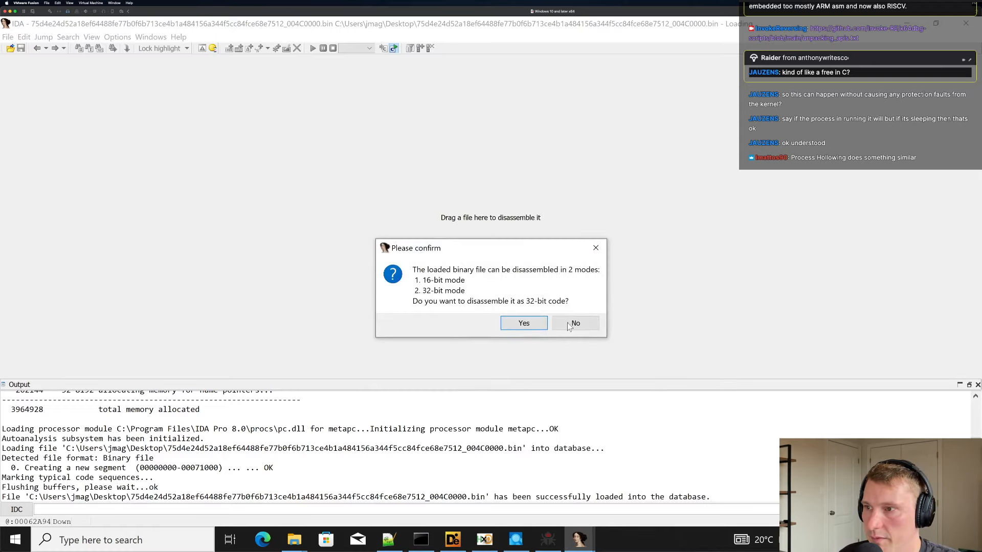
Dismiss the 32-bit disassembly question and close the loaded dump without saving the database.
{"action": "left_click", "coordinate": [599, 246]}
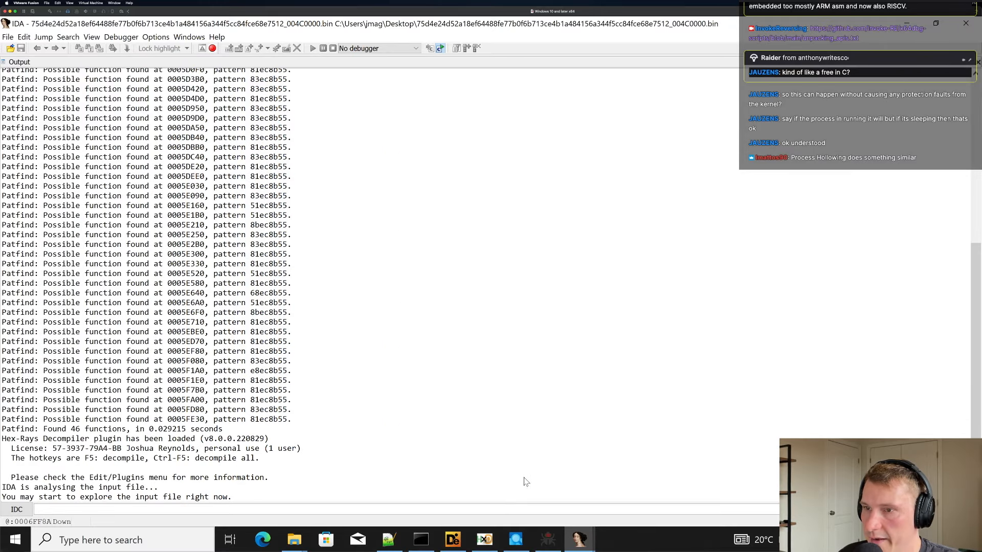
{"action": "left_click", "coordinate": [581, 355]}
{"action": "left_click", "coordinate": [965, 23]}
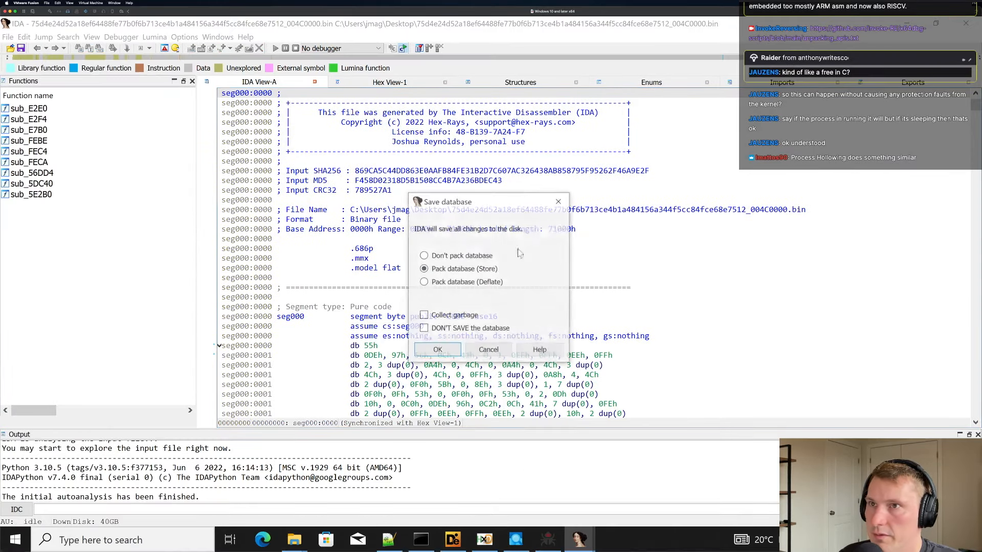
{"action": "left_click", "coordinate": [450, 329]}
{"action": "left_click", "coordinate": [440, 348]}
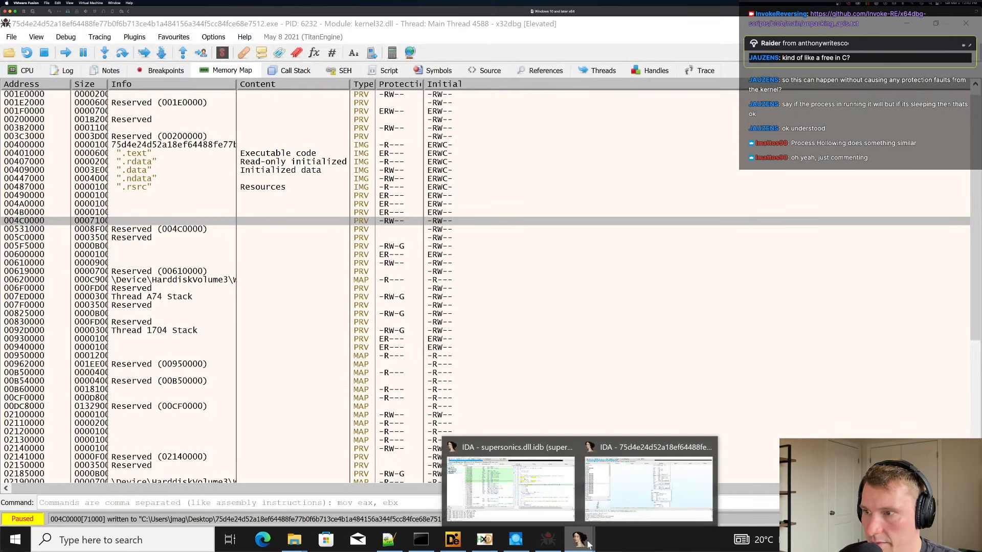
Return to x32dbg's CPU view at WriteProcessMemory and open the buffer argument 0051AEF0 on the stack.
{"action": "left_click", "coordinate": [649, 486]}
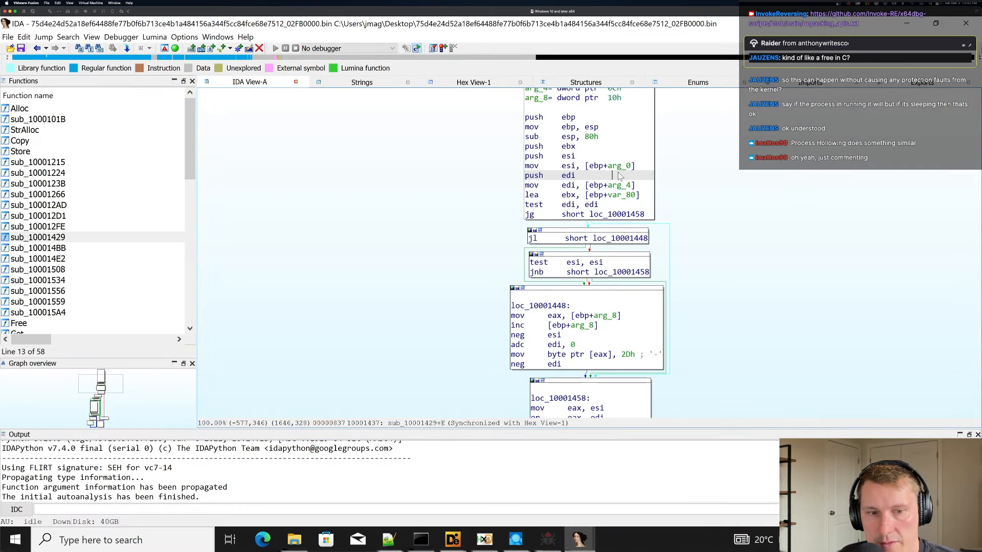
{"action": "key", "text": "alt+Tab"}
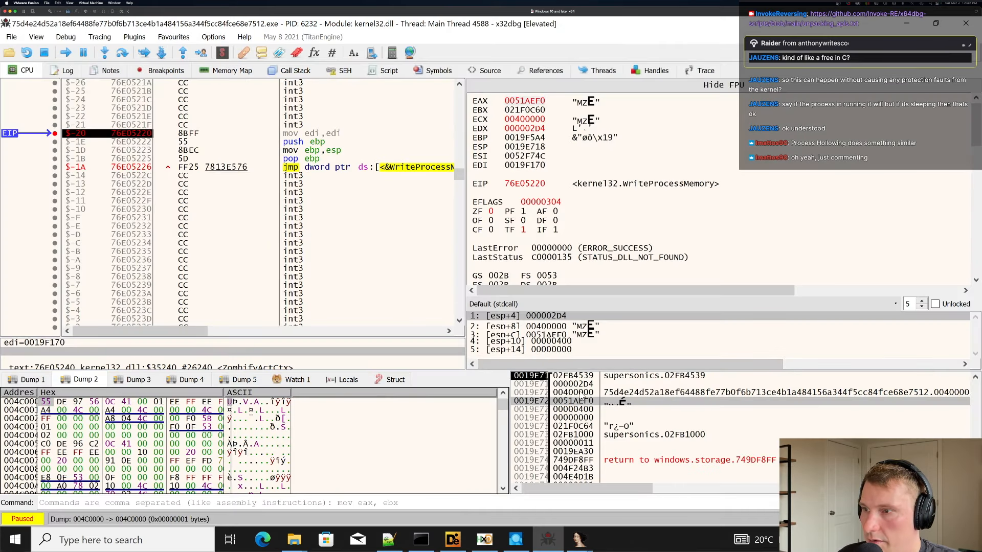
{"action": "double_click", "coordinate": [582, 401]}
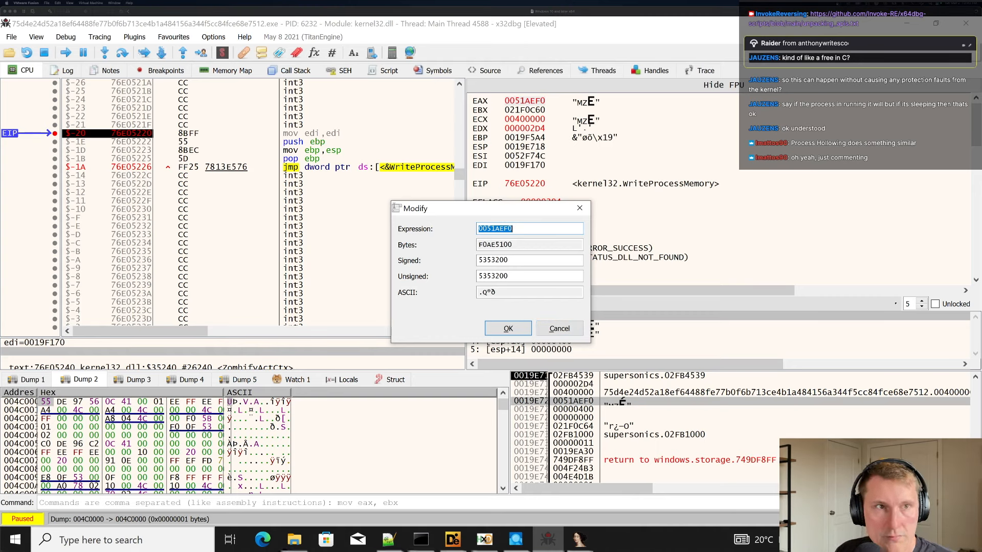
{"action": "key", "text": "Return"}
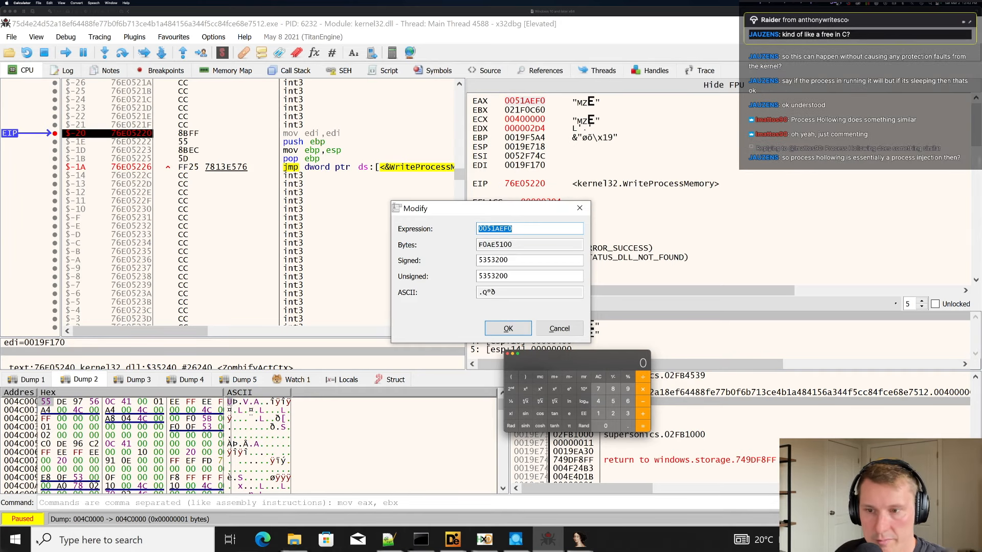
Launch the Python interpreter in the virtual machine.
{"action": "left_click", "coordinate": [181, 546]}
{"action": "type", "text": "python"}
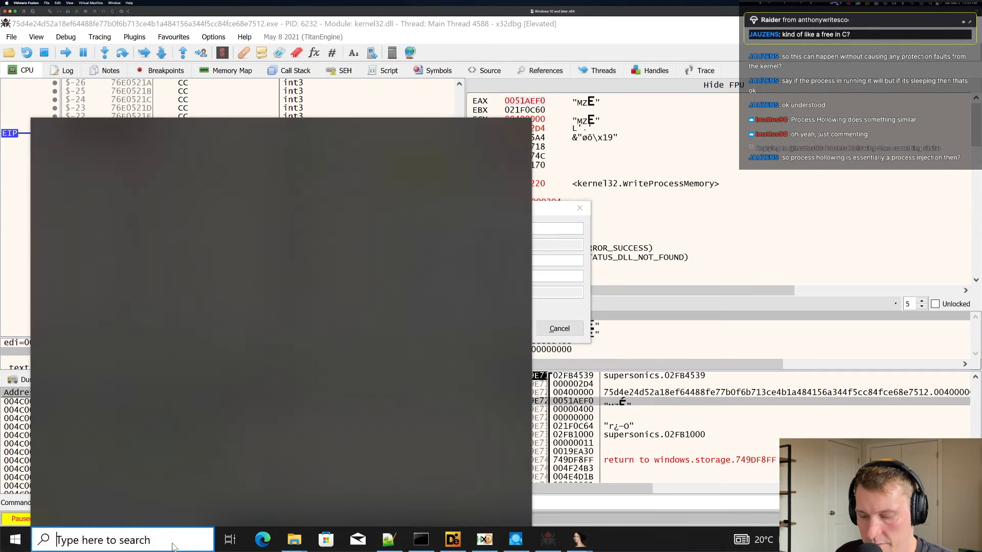
{"action": "key", "text": "Return"}
Copy the buffer address from the stack entry and start a subtraction in Python with 0x0051AEF0-.
{"action": "left_click", "coordinate": [568, 515]}
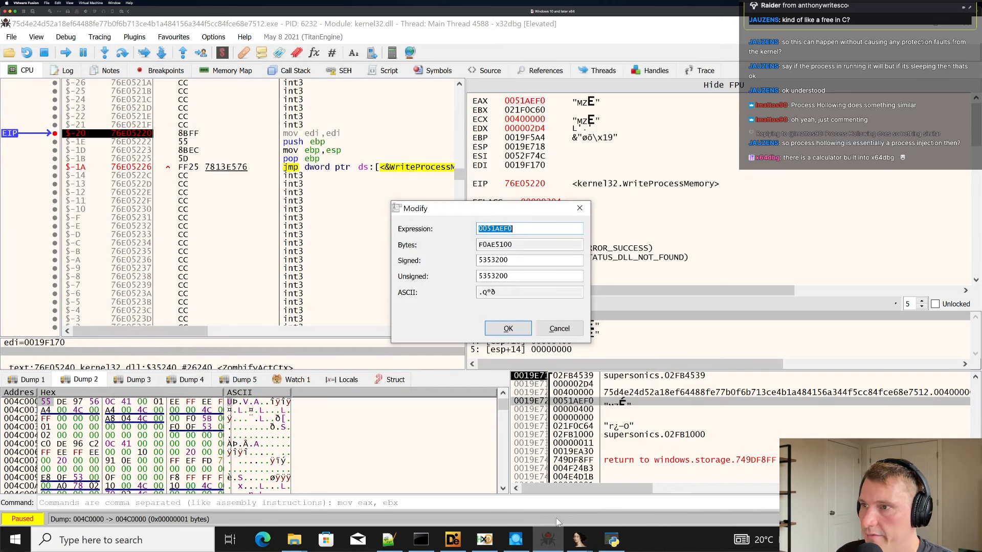
{"action": "right_click", "coordinate": [494, 229]}
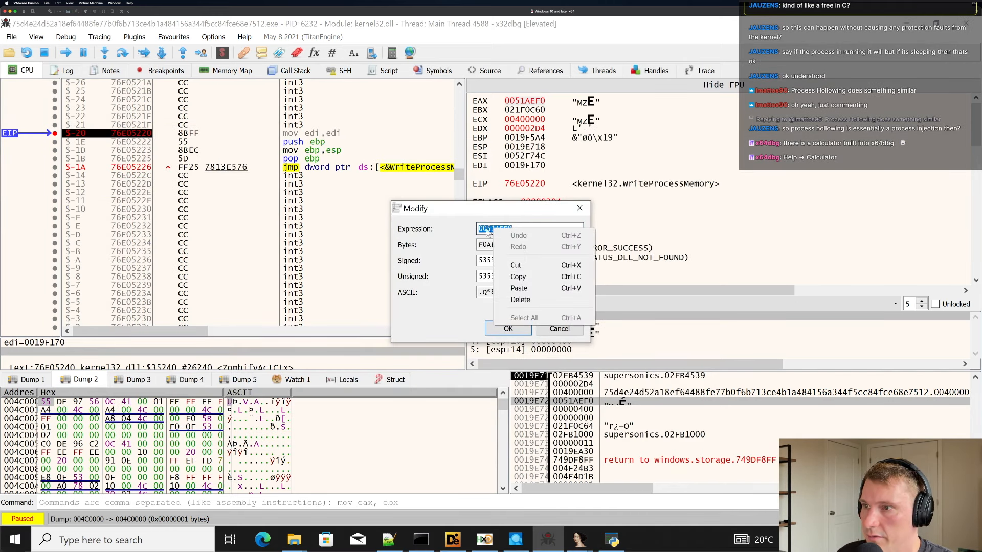
{"action": "left_click", "coordinate": [517, 277]}
{"action": "left_click", "coordinate": [559, 328]}
{"action": "left_click", "coordinate": [613, 540]}
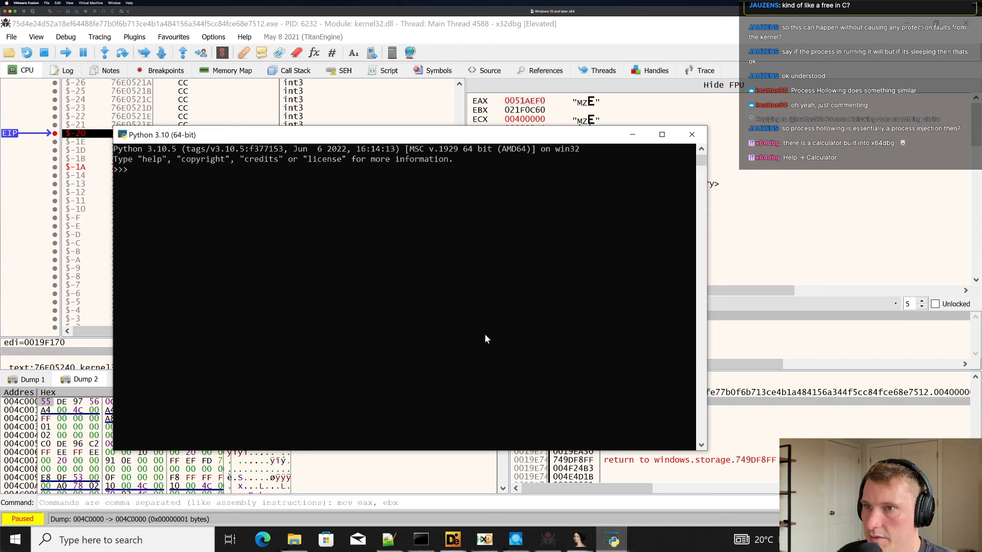
{"action": "right_click", "coordinate": [452, 284]}
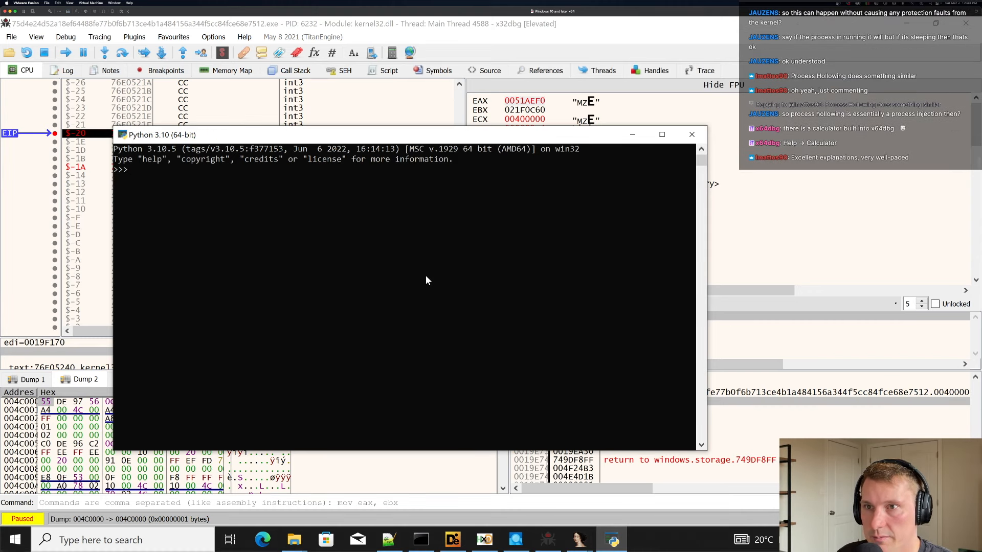
{"action": "left_click", "coordinate": [630, 475]}
{"action": "left_click", "coordinate": [611, 410]}
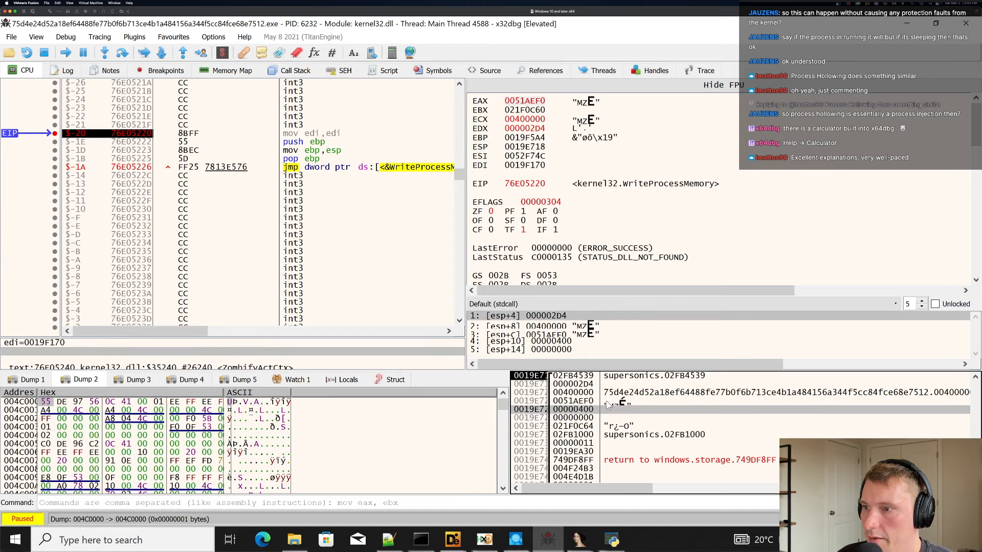
{"action": "double_click", "coordinate": [581, 401]}
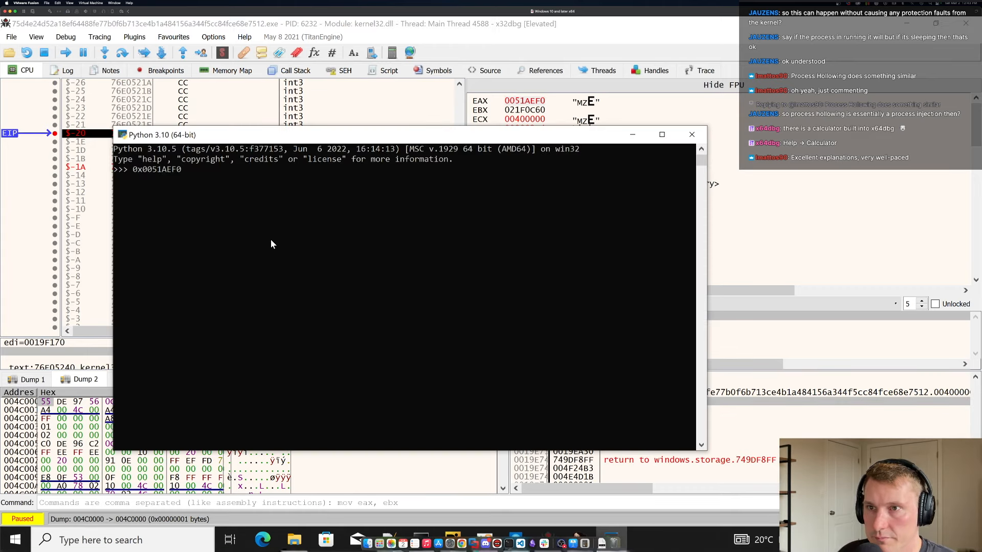
{"action": "type", "text": "-"}
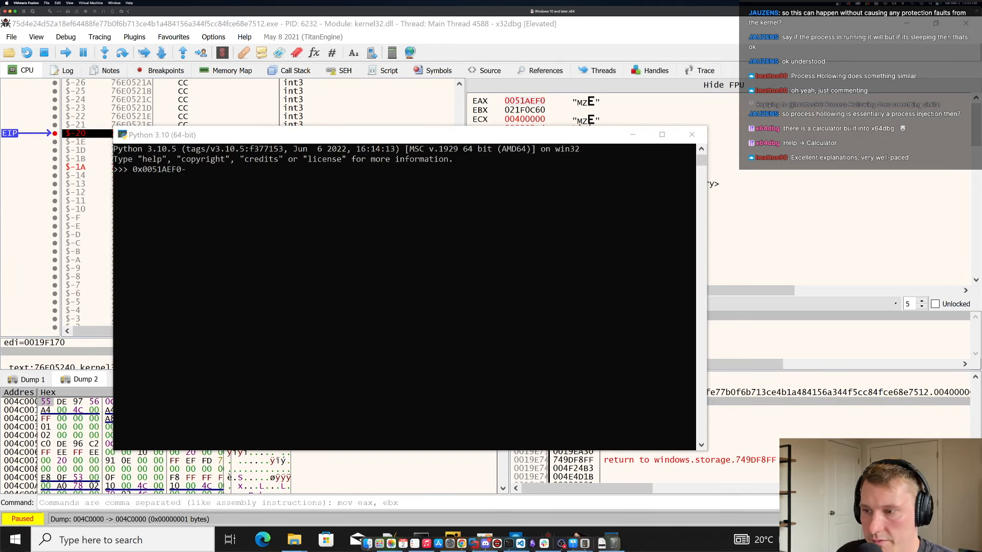
Copy the region's base address from the dump, subtract 0x004C0000 from the buffer address in Python and copy the resulting offset.
{"action": "left_click", "coordinate": [569, 260]}
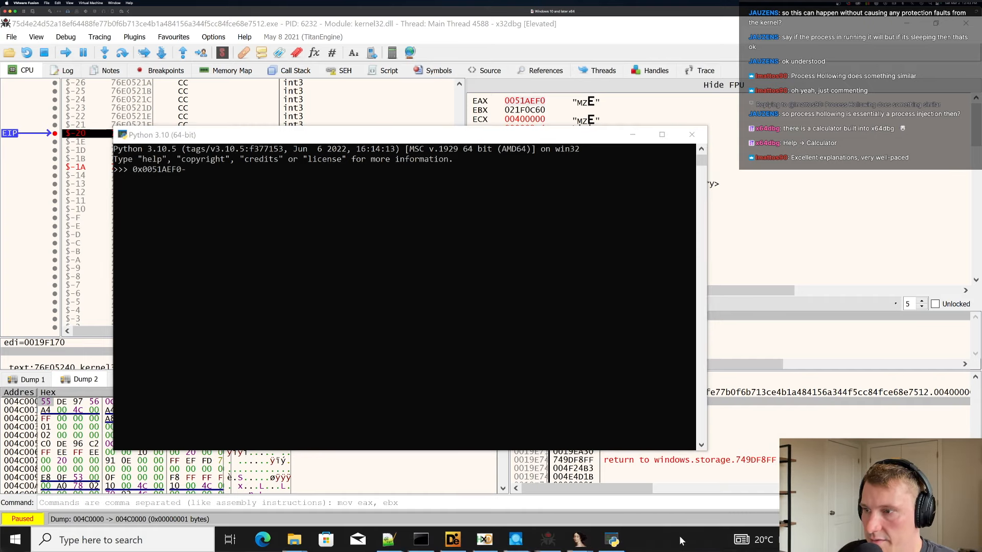
{"action": "left_click", "coordinate": [685, 480]}
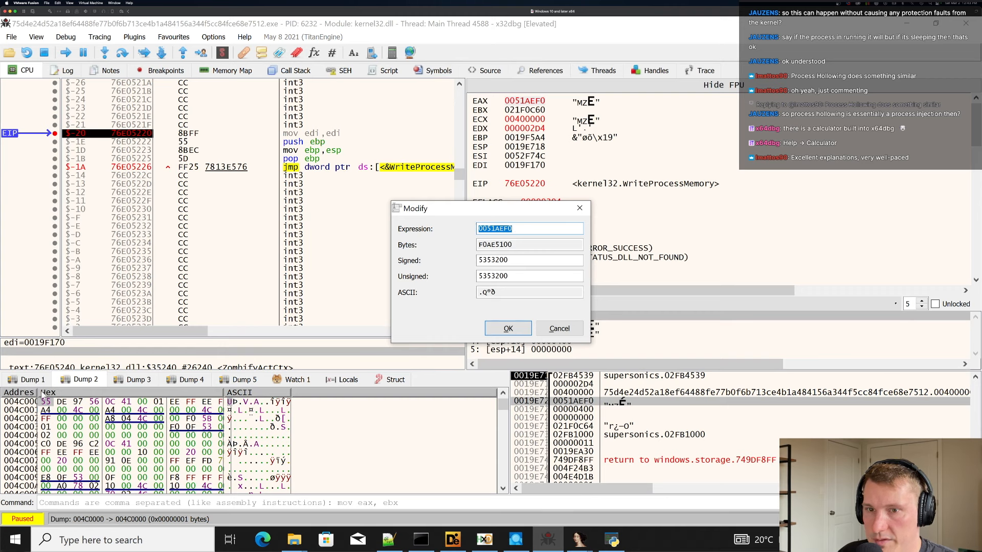
{"action": "key", "text": "Escape"}
{"action": "left_click", "coordinate": [27, 402]}
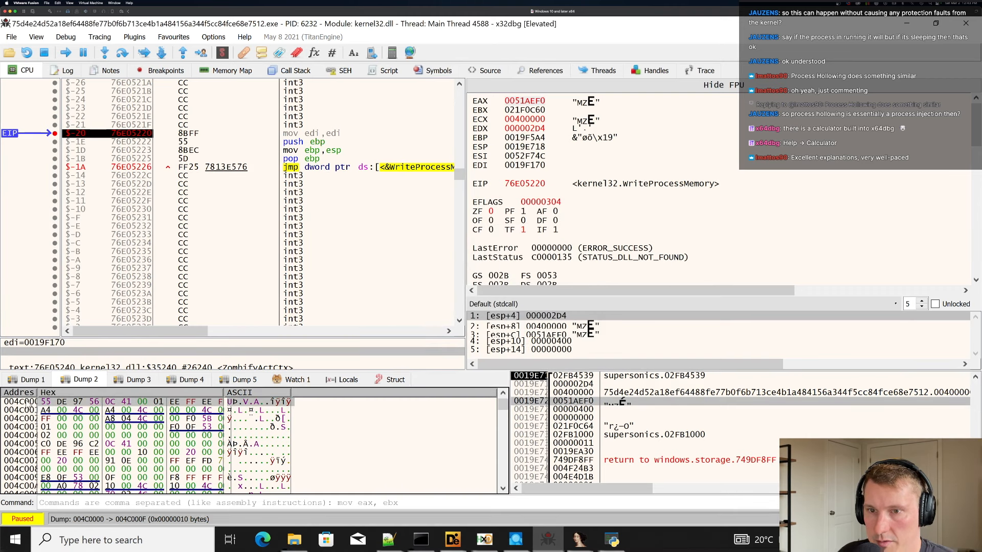
{"action": "right_click", "coordinate": [22, 402]}
{"action": "double_click", "coordinate": [16, 401]}
{"action": "double_click", "coordinate": [18, 405]}
{"action": "right_click", "coordinate": [18, 405]}
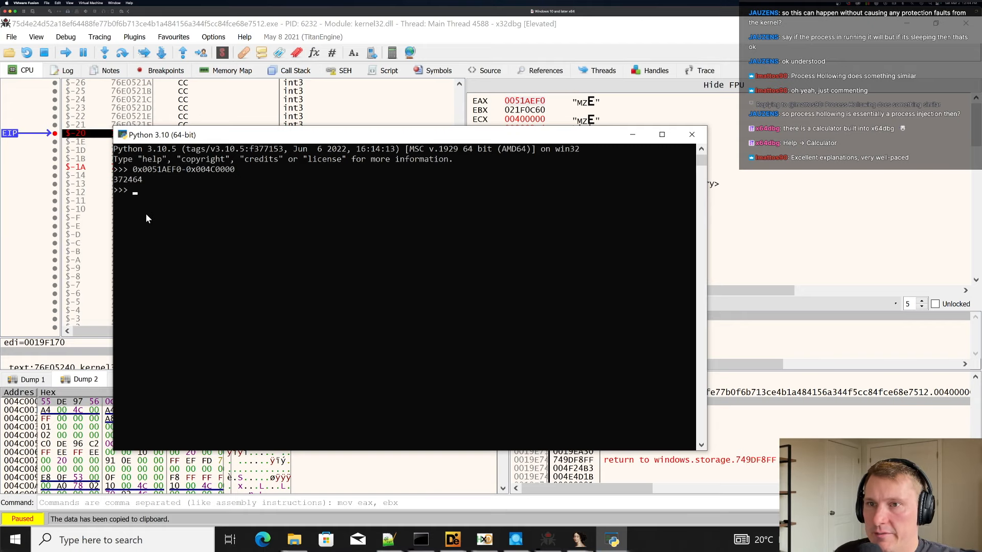
{"action": "left_click_drag", "start_coordinate": [116, 179], "coordinate": [141, 180]}
{"action": "key", "text": "ctrl+c"}
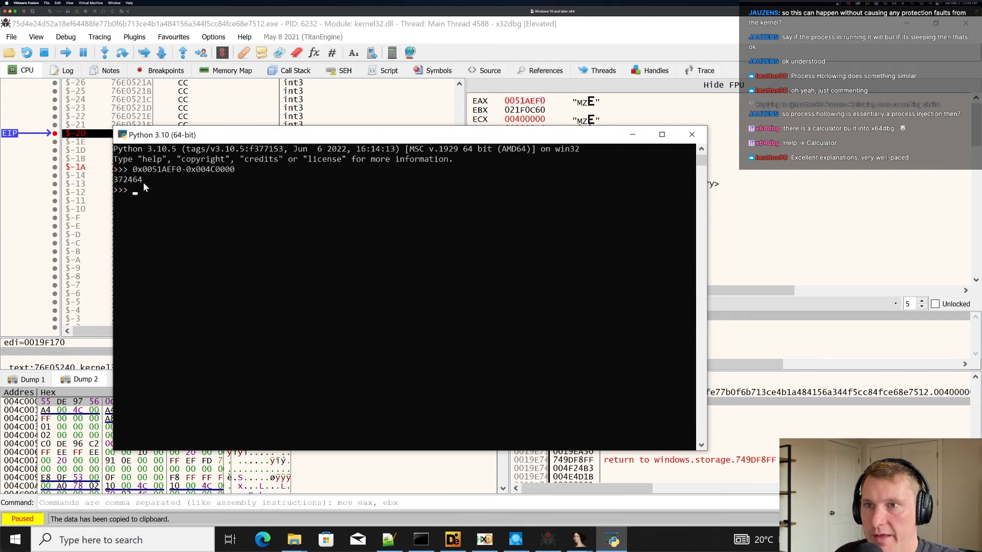
Return to x32dbg, copy the buffer address from its stack entry and jump to 0051AEF0 in the Dump 2 view.
{"action": "left_click", "coordinate": [336, 481]}
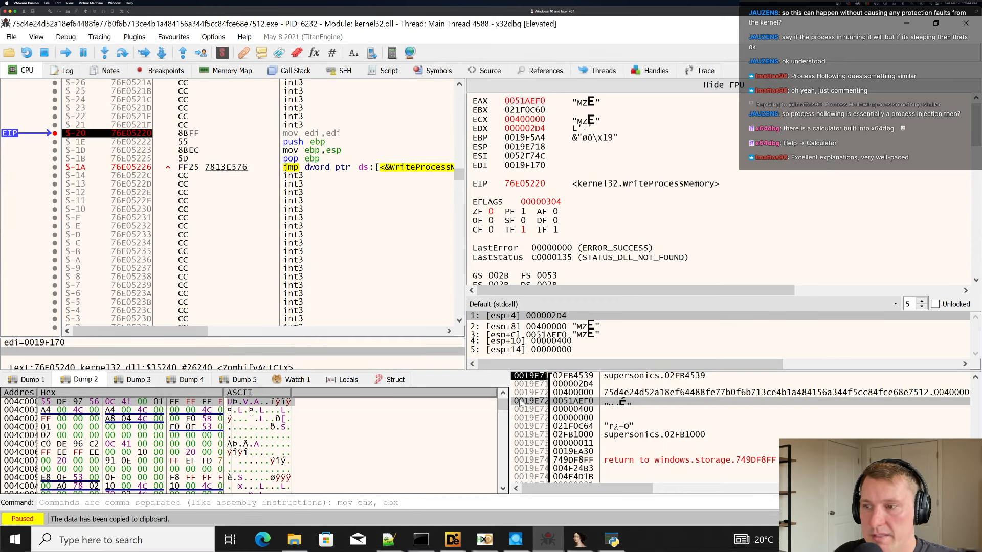
{"action": "left_click_drag", "start_coordinate": [504, 406], "coordinate": [495, 444]}
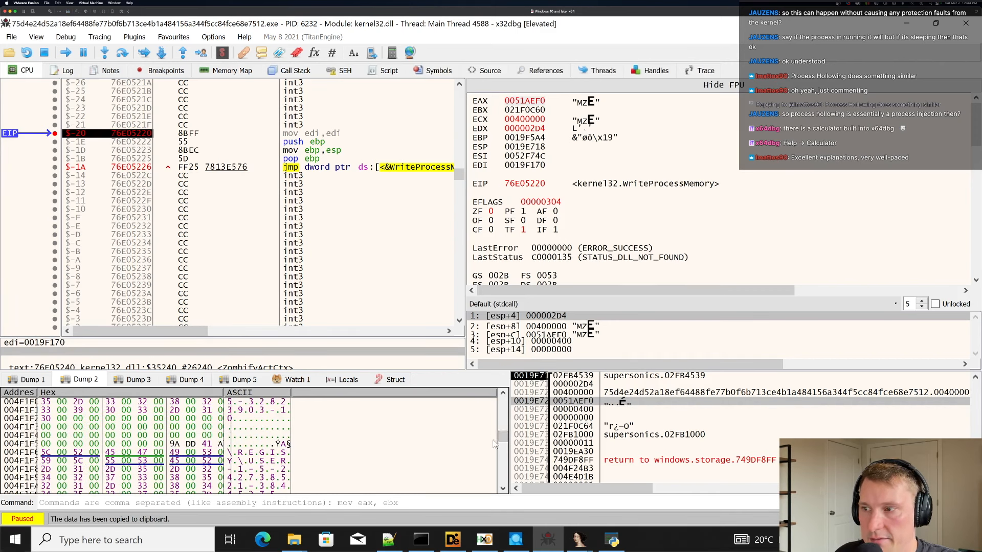
{"action": "double_click", "coordinate": [575, 401]}
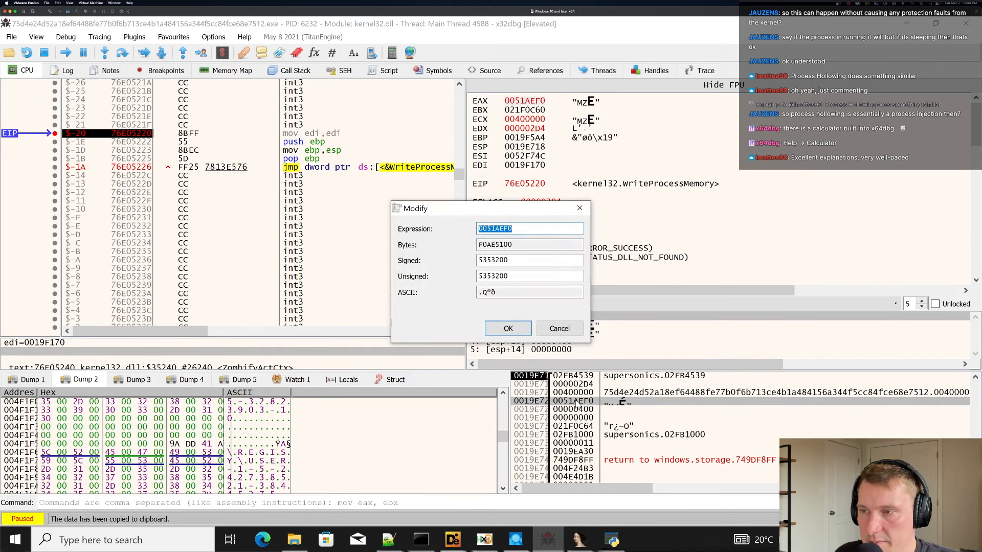
{"action": "left_click", "coordinate": [562, 335]}
{"action": "left_click", "coordinate": [346, 443]}
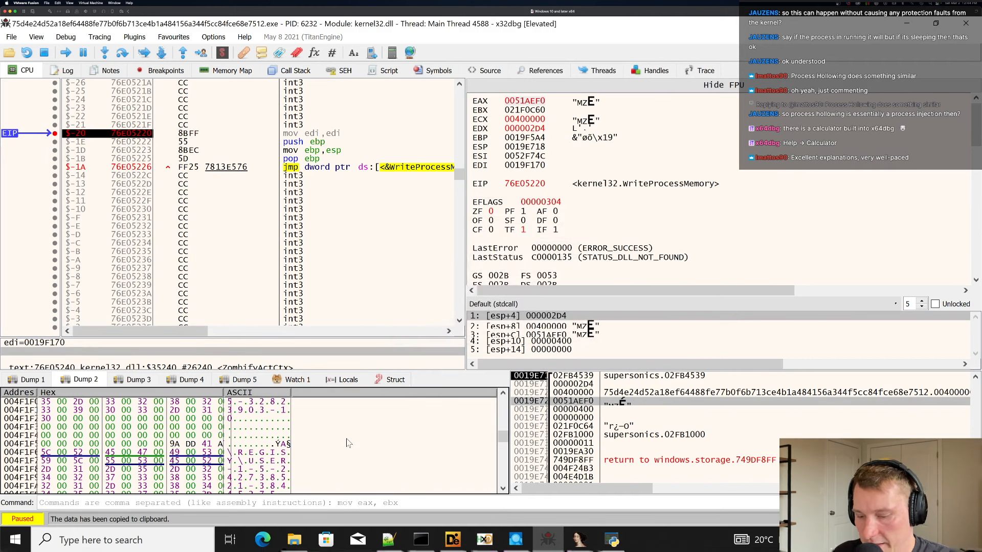
{"action": "key", "text": "ctrl+g"}
{"action": "key", "text": "ctrl+v"}
{"action": "key", "text": "Return"}
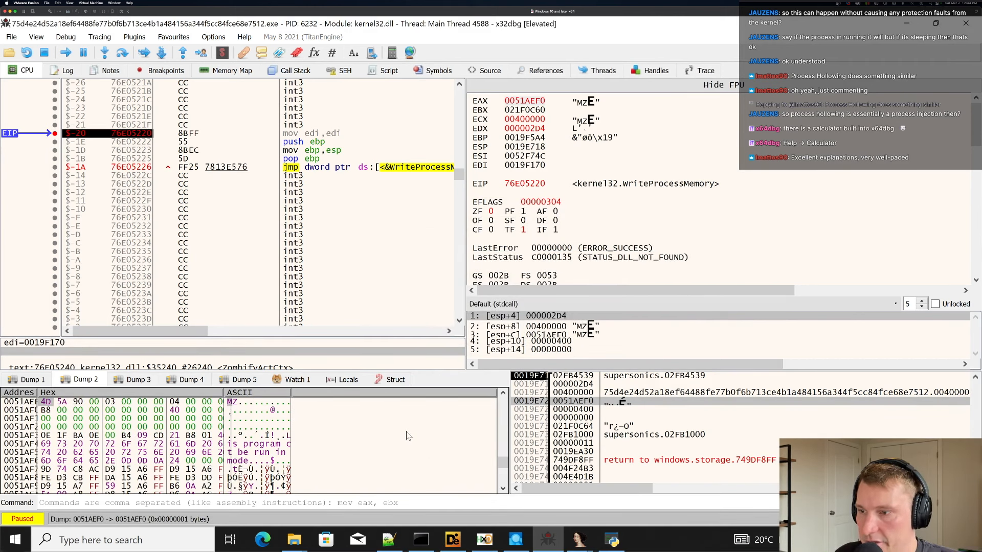
Locate the buffer's region in the memory map and check the Desktop for its existing 004C0000 dump, without saving a new one.
{"action": "right_click", "coordinate": [46, 403]}
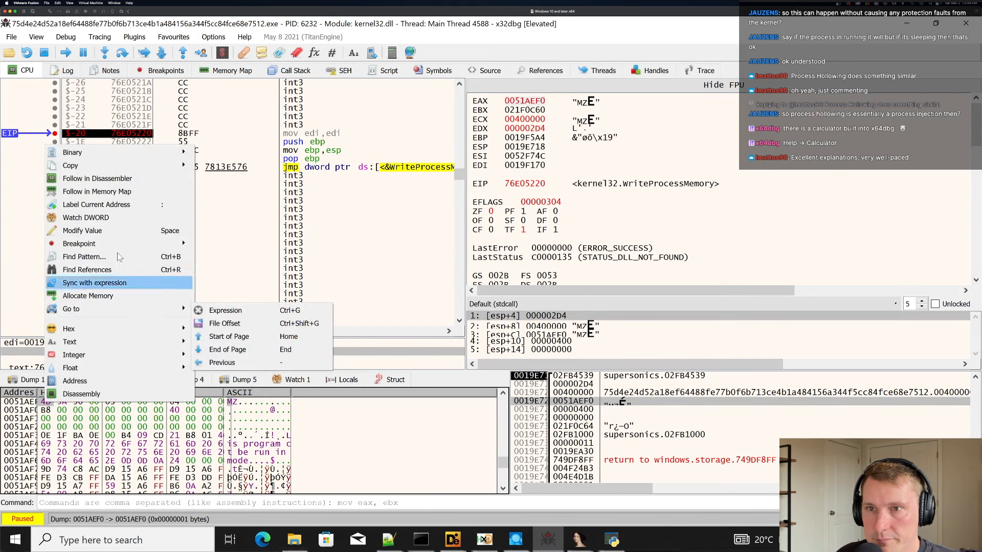
{"action": "left_click", "coordinate": [124, 192]}
{"action": "right_click", "coordinate": [67, 221]}
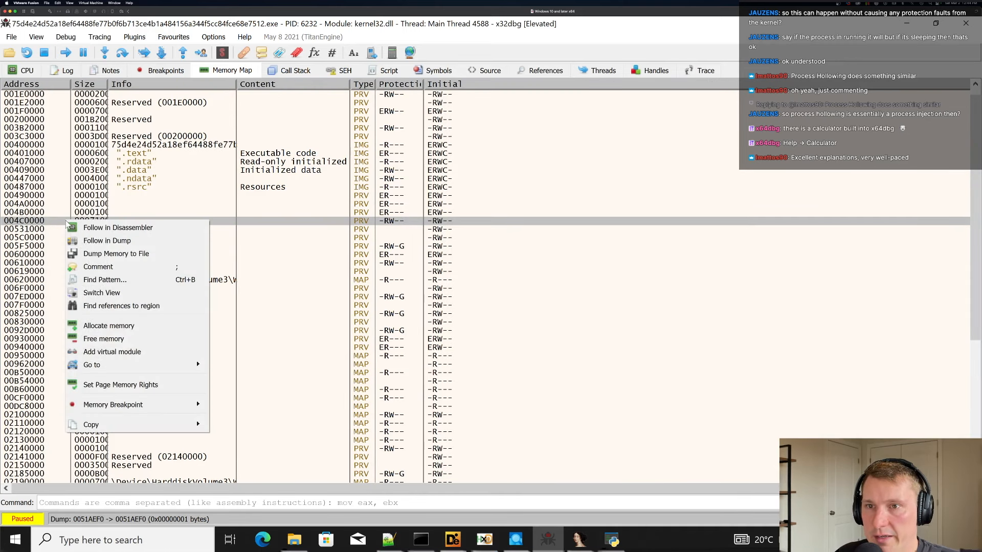
{"action": "left_click", "coordinate": [114, 258]}
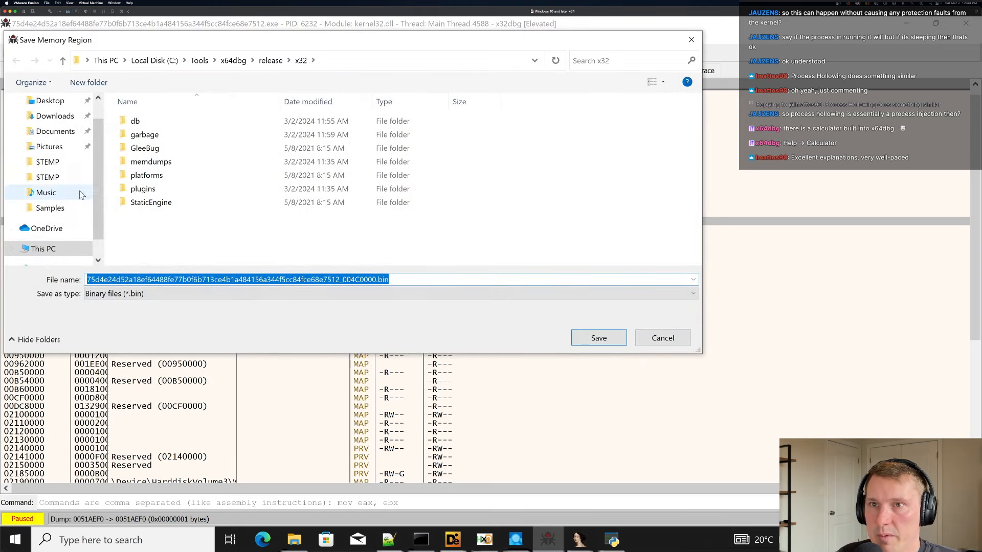
{"action": "left_click", "coordinate": [53, 101]}
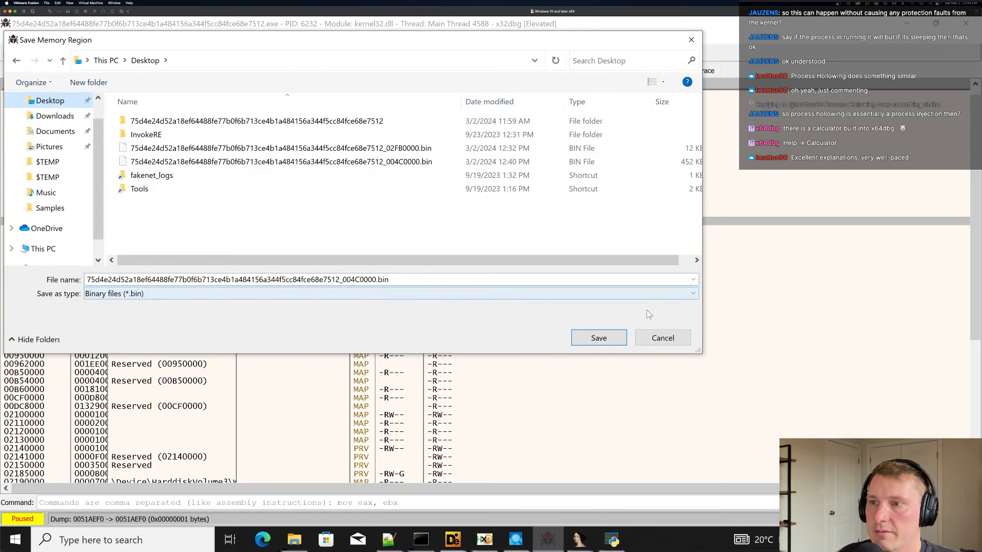
{"action": "left_click", "coordinate": [659, 336]}
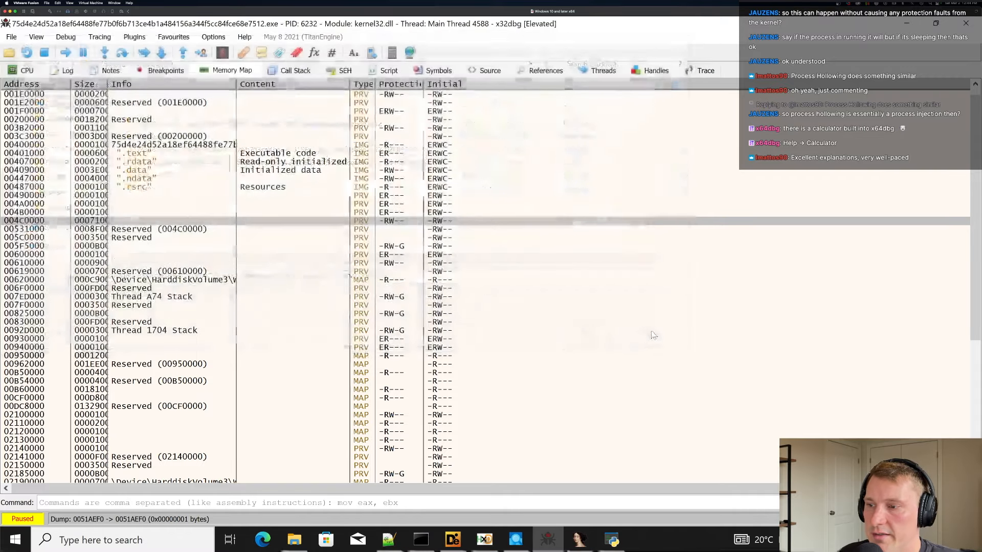
Switch to HxD and close all open files, including calc.exe and the packed sample.
{"action": "left_click", "coordinate": [494, 545]}
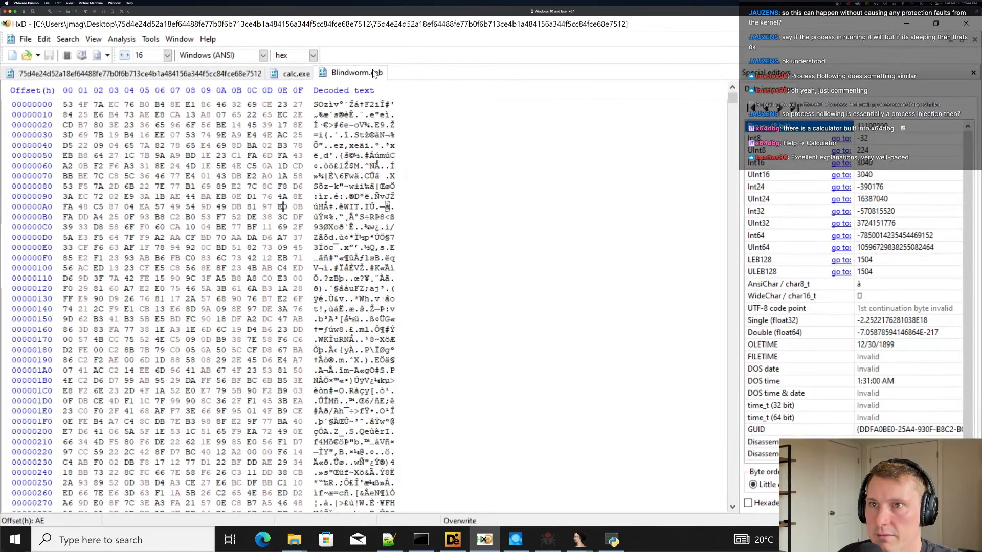
{"action": "left_click", "coordinate": [295, 73]}
{"action": "right_click", "coordinate": [296, 78]}
{"action": "left_click", "coordinate": [306, 80]}
{"action": "right_click", "coordinate": [180, 82]}
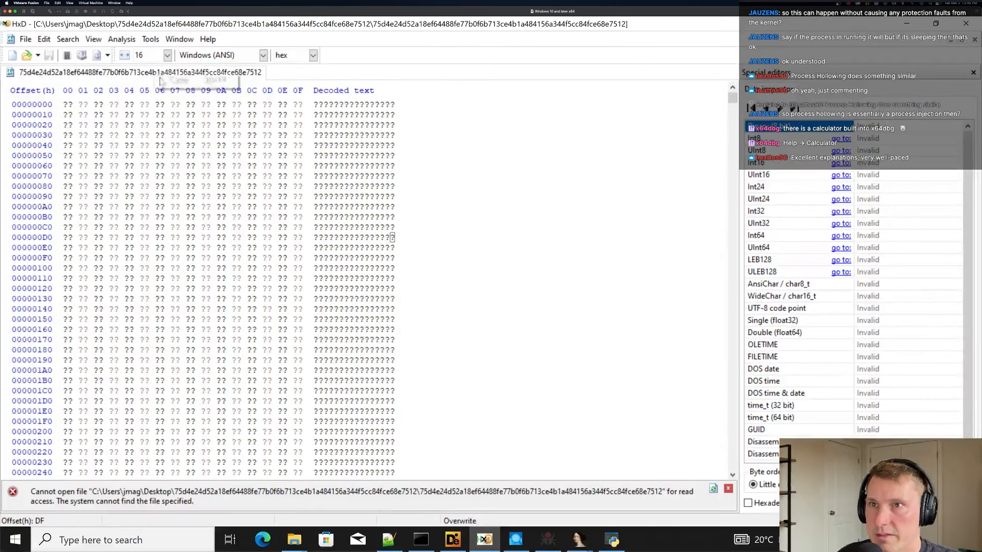
{"action": "left_click", "coordinate": [179, 80]}
Start opening a file in HxD and browse to the memory dumps saved on the Desktop.
{"action": "left_click", "coordinate": [30, 58]}
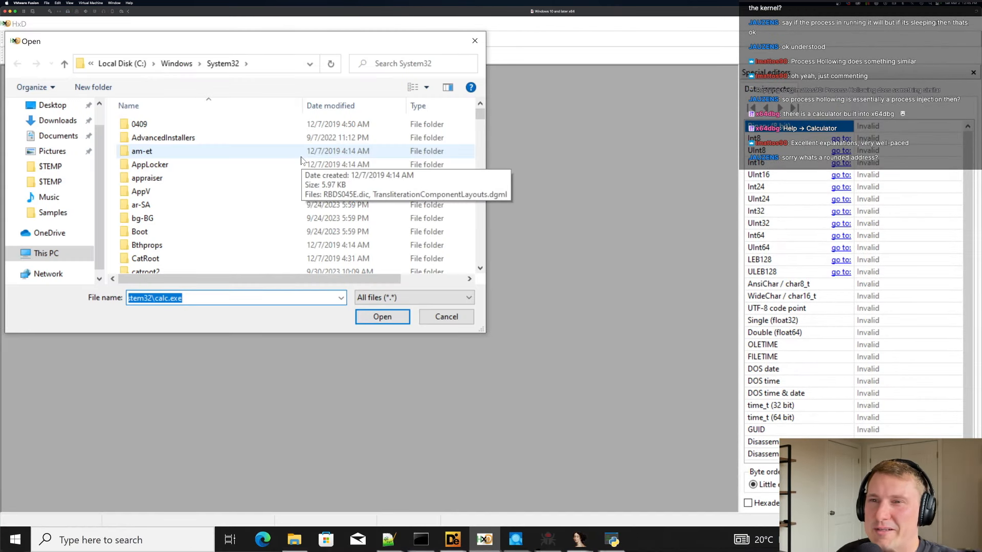
{"action": "scroll", "coordinate": [99, 115], "scroll_direction": "up", "scroll_amount": 1}
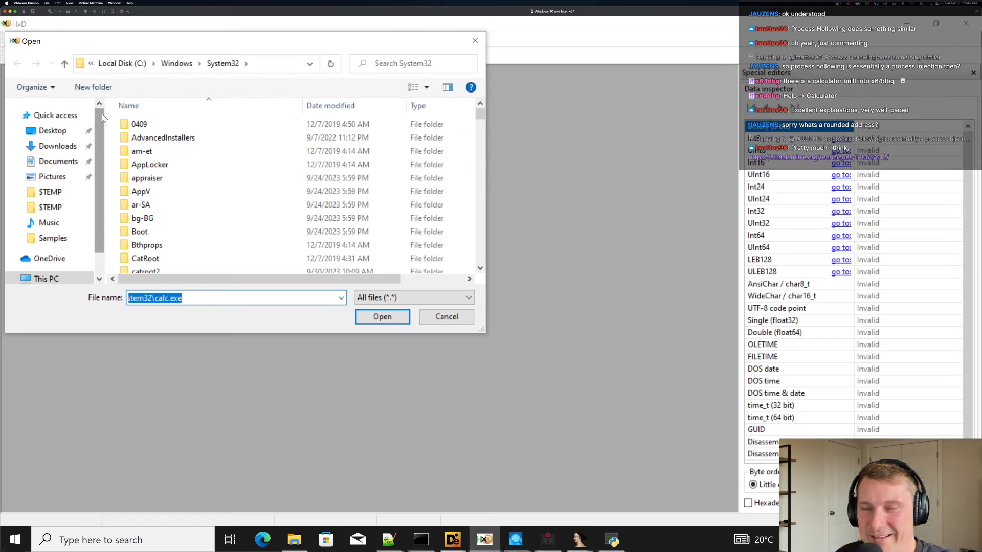
{"action": "left_click", "coordinate": [52, 131]}
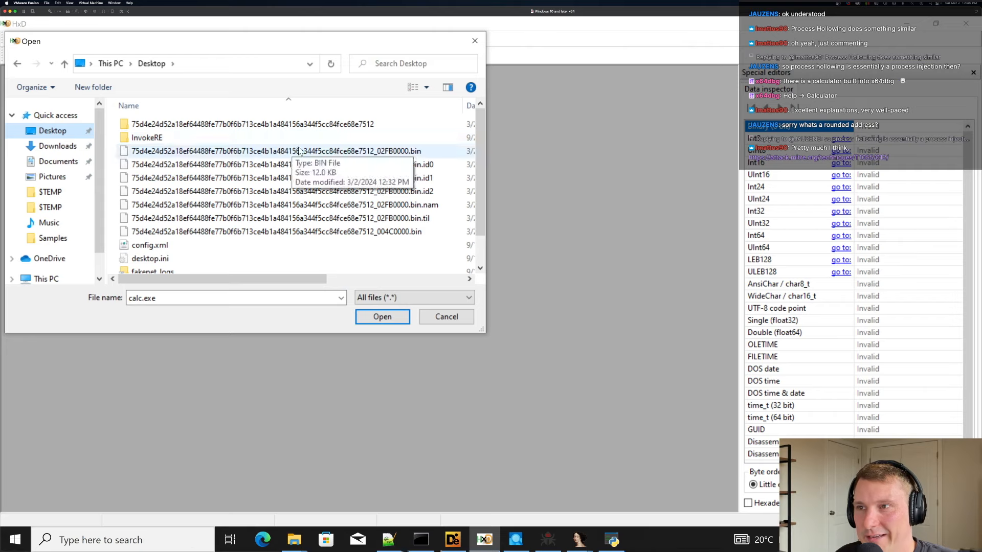
{"action": "left_click", "coordinate": [381, 153]}
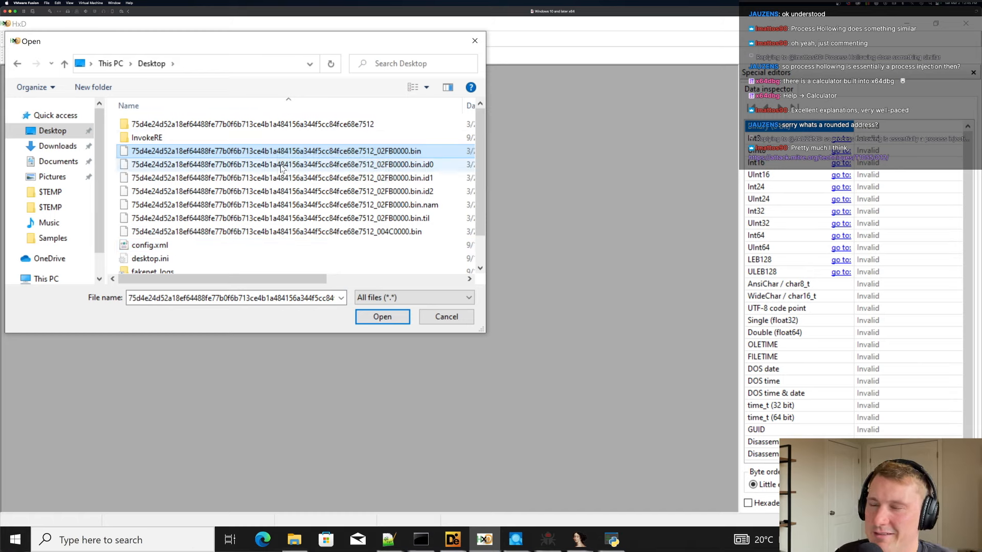
{"action": "scroll", "coordinate": [304, 243], "scroll_direction": "down", "scroll_amount": 1}
{"action": "scroll", "coordinate": [304, 243], "scroll_direction": "up", "scroll_amount": 1}
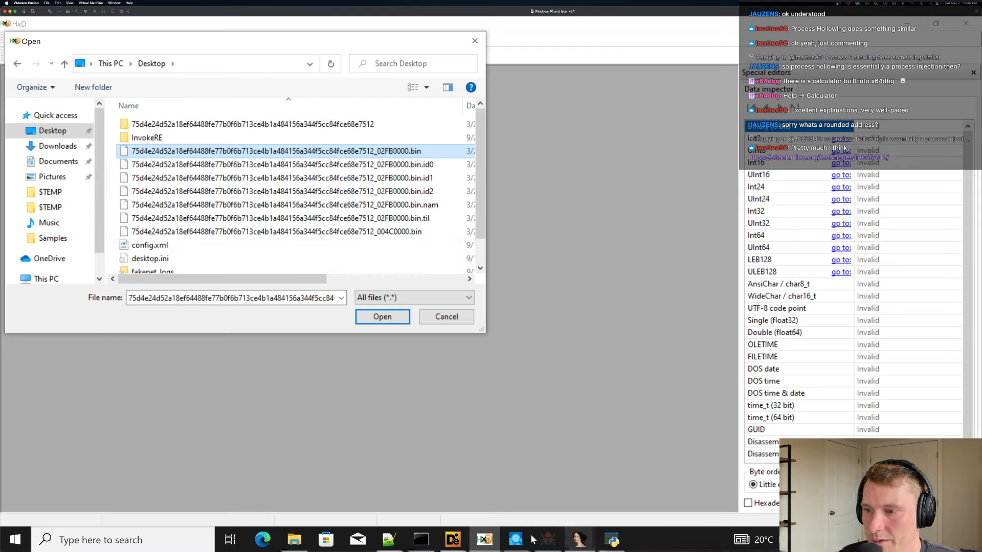
Switch to x32dbg and check the base address of the selected region in the memory map.
{"action": "mouse_move", "coordinate": [463, 547]}
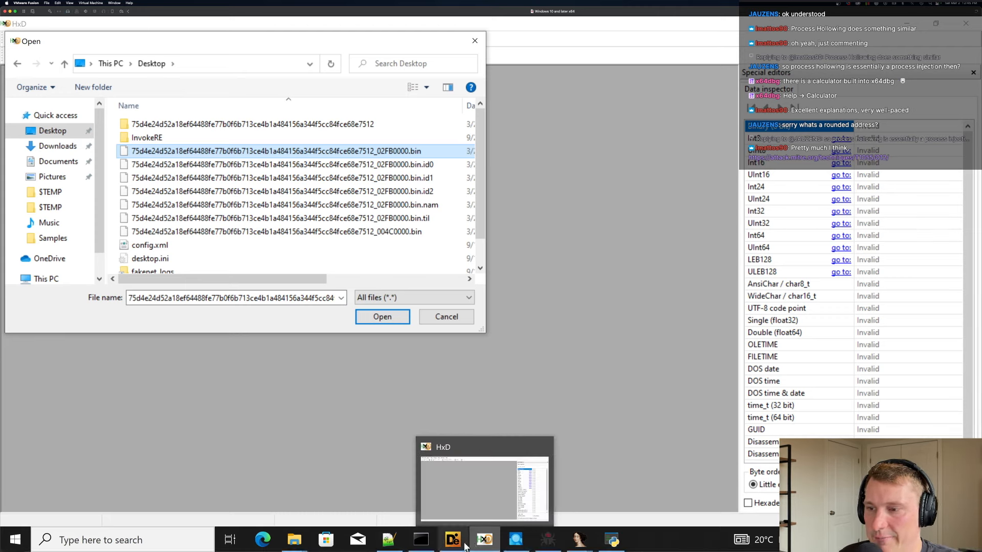
{"action": "left_click", "coordinate": [548, 540]}
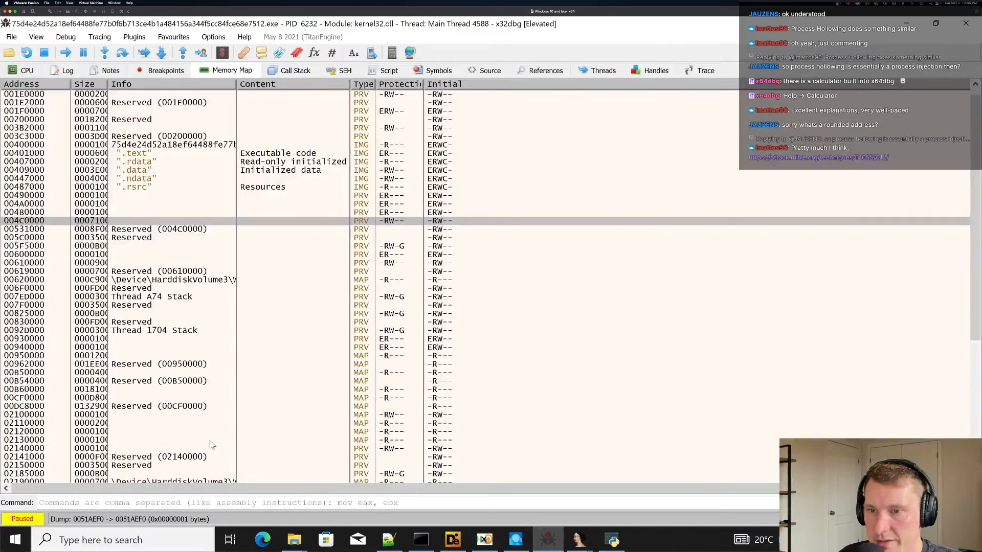
{"action": "right_click", "coordinate": [43, 221]}
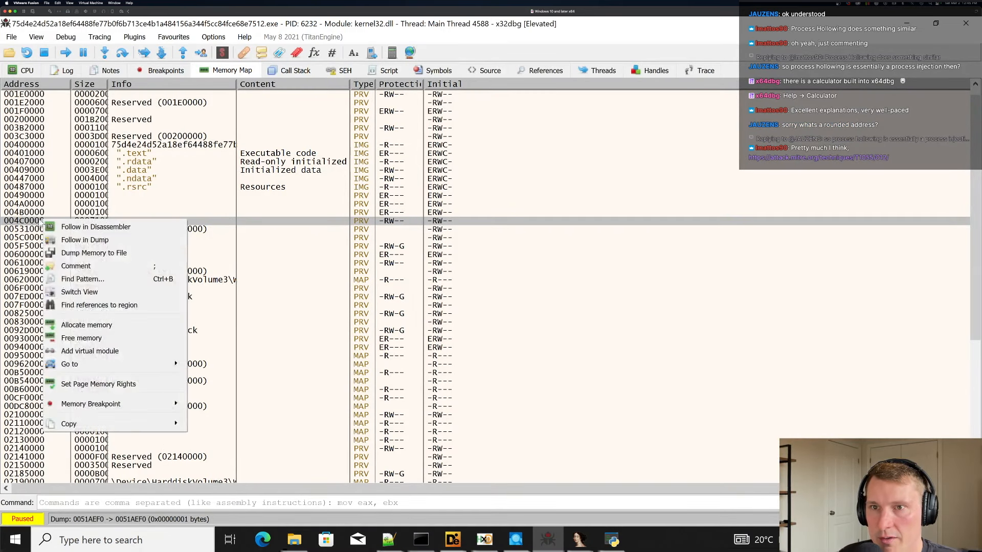
{"action": "left_click", "coordinate": [92, 252]}
{"action": "mouse_move", "coordinate": [497, 546]}
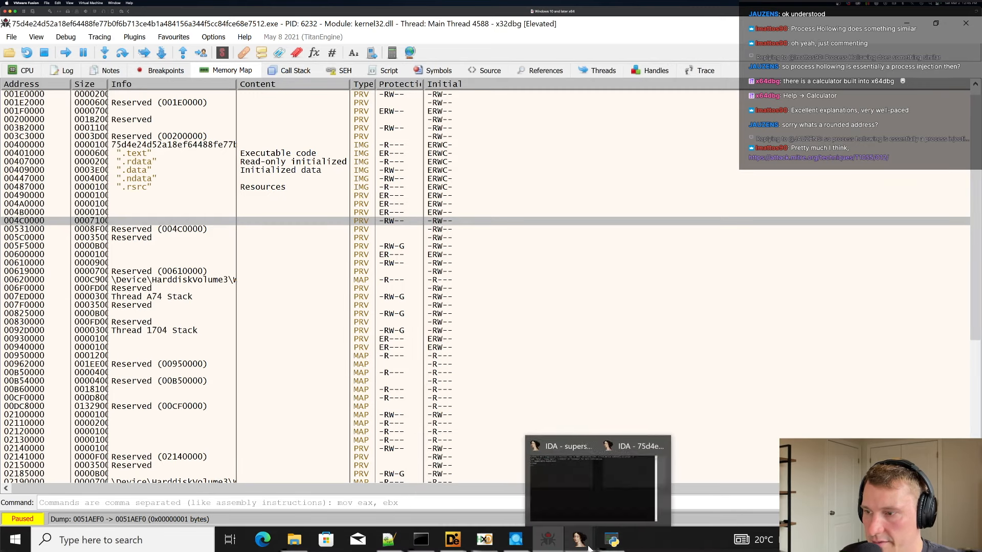
Return to HxD and open the Desktop memory dump whose name ends in _004C0000.bin.
{"action": "left_click", "coordinate": [493, 546]}
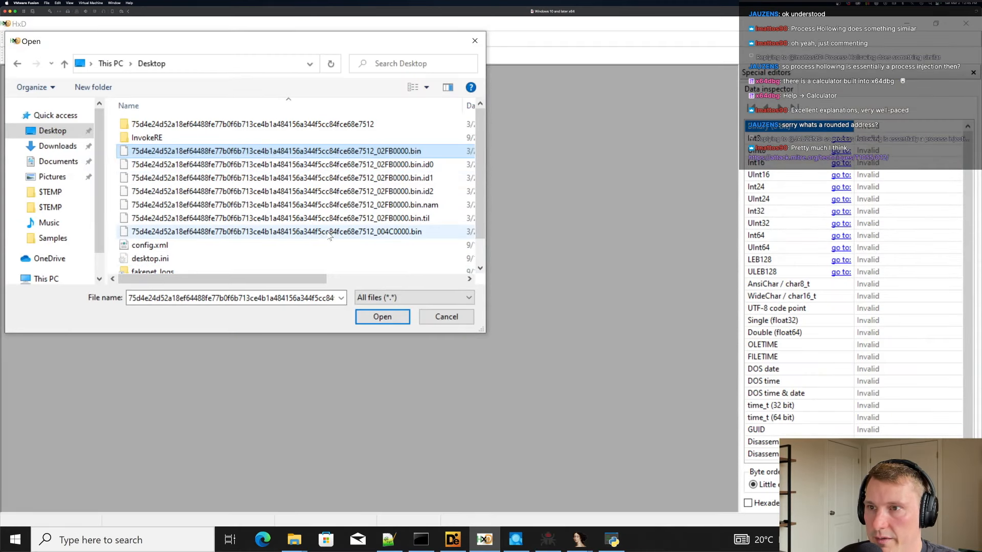
{"action": "left_click", "coordinate": [286, 232]}
{"action": "left_click", "coordinate": [381, 317]}
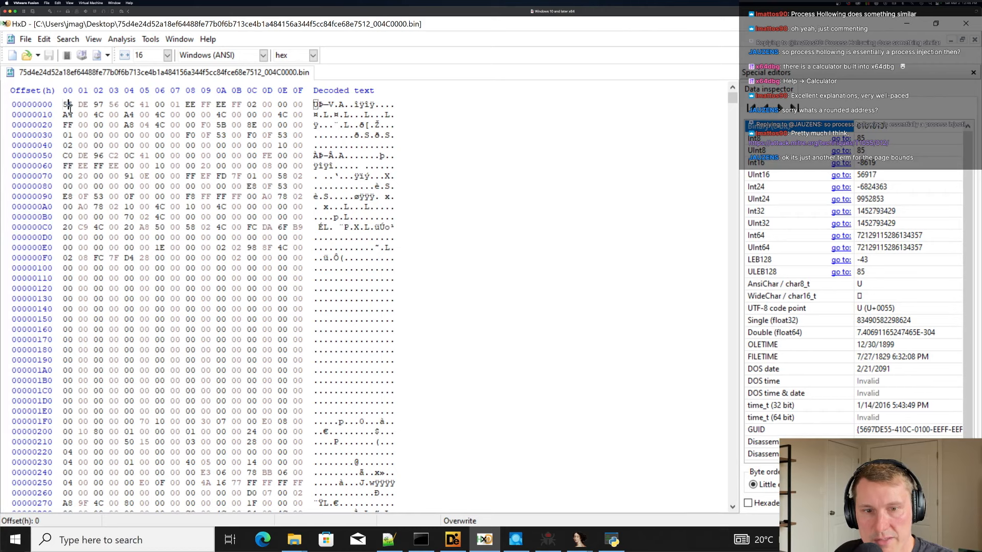
Search the dump forward for the text MZ, repeating the search with case sensitivity enabled.
{"action": "key", "text": "ctrl+f"}
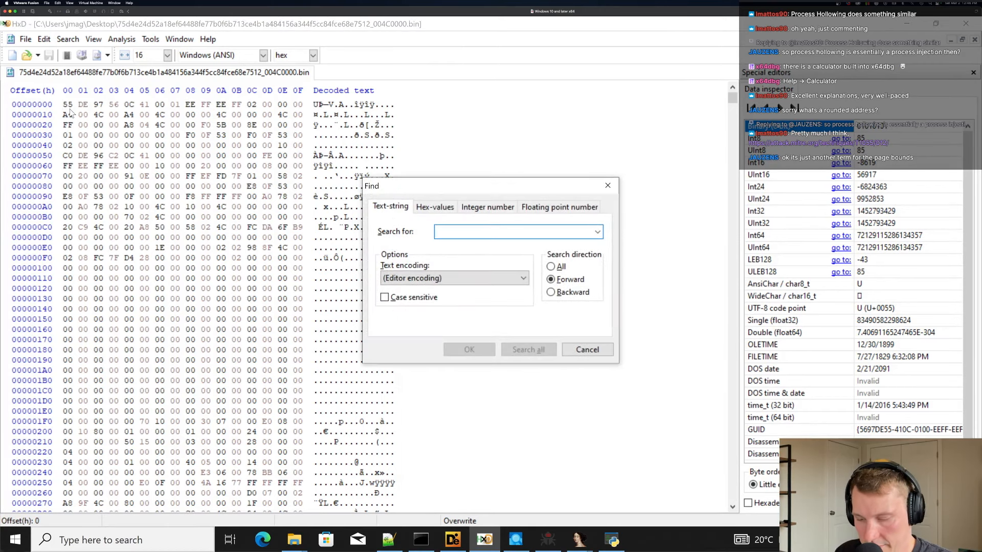
{"action": "type", "text": "MZ"}
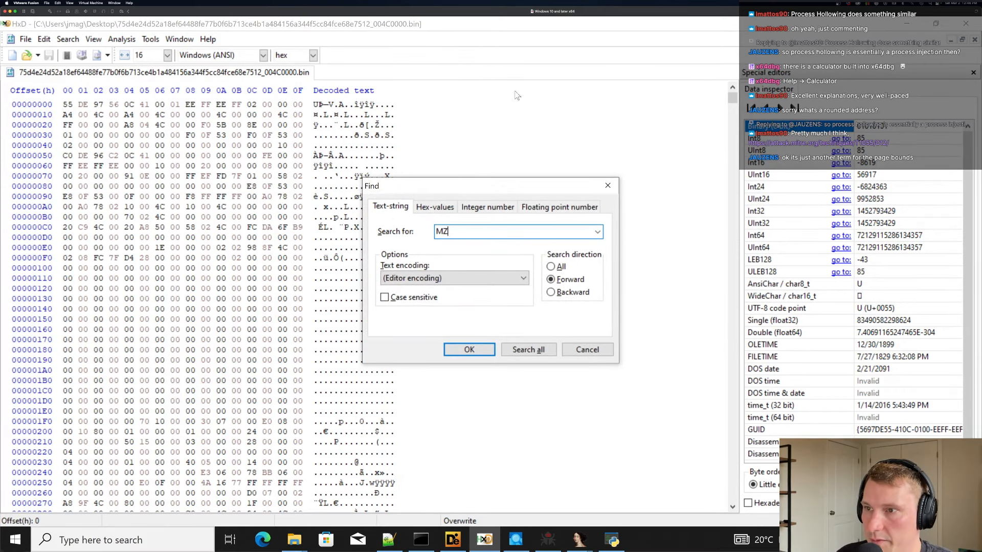
{"action": "left_click", "coordinate": [470, 349]}
{"action": "key", "text": "ctrl+f"}
{"action": "left_click", "coordinate": [384, 297]}
{"action": "left_click", "coordinate": [464, 350]}
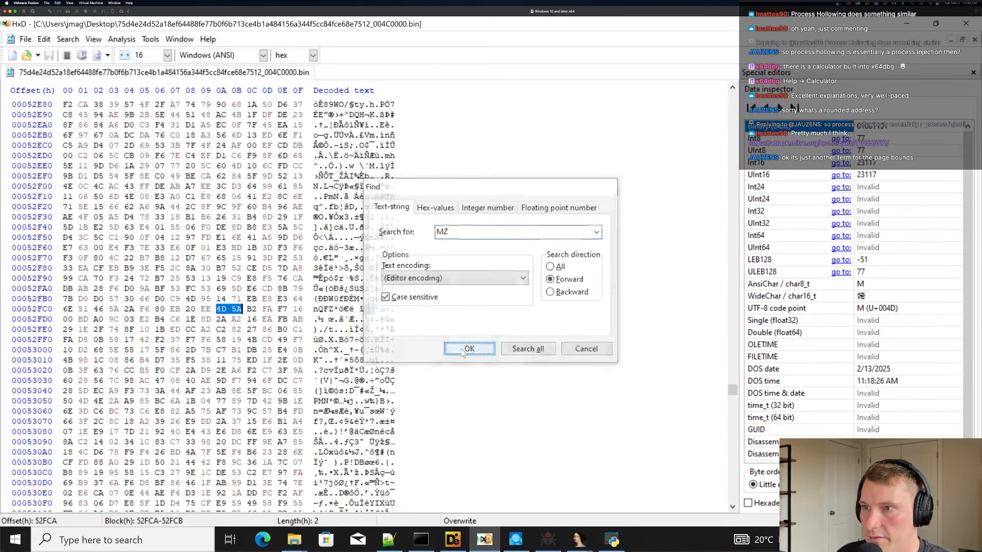
{"action": "left_click_drag", "start_coordinate": [365, 309], "coordinate": [207, 20]}
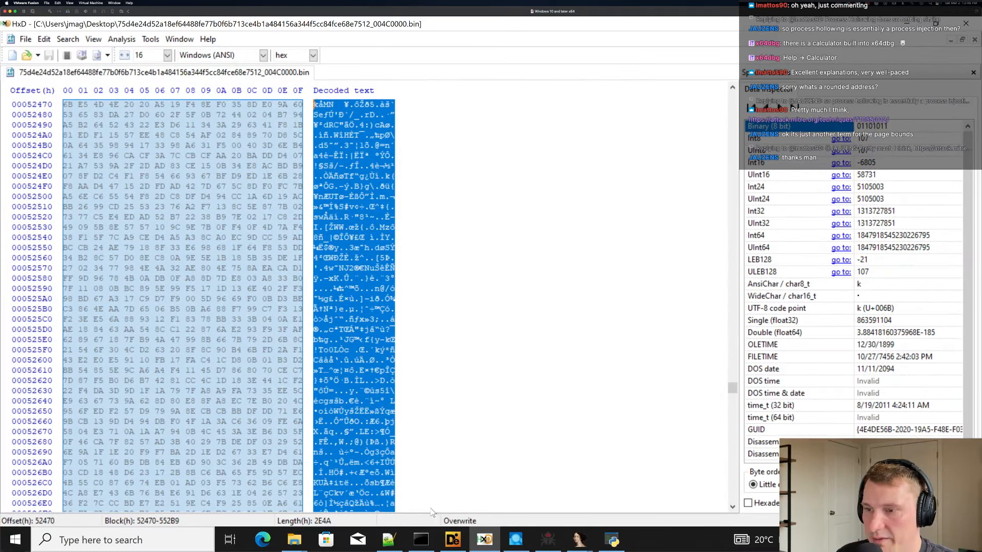
Close the Python window, open a Command Prompt, change to the Desktop directory and clear the screen.
{"action": "key", "text": "alt+Tab"}
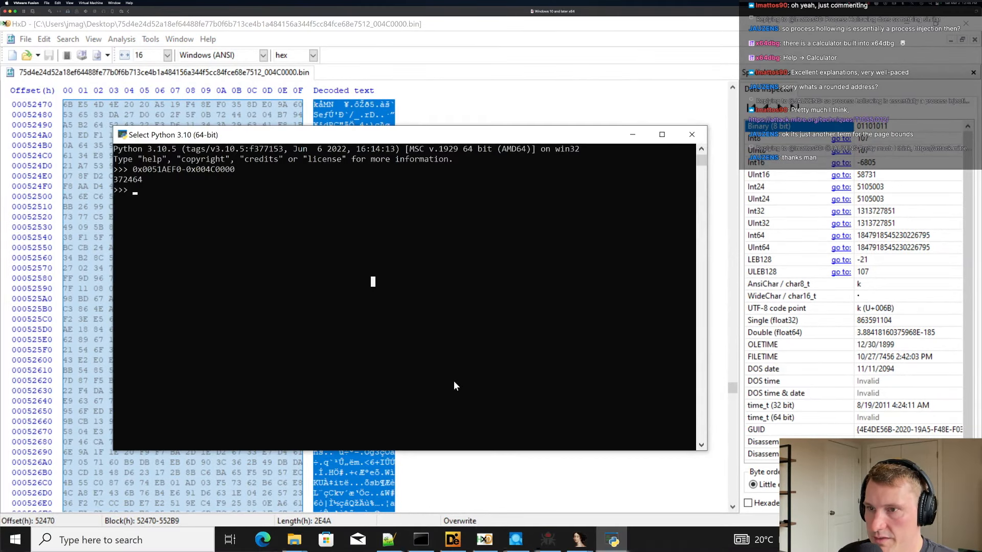
{"action": "left_click", "coordinate": [692, 134]}
{"action": "left_click", "coordinate": [131, 541]}
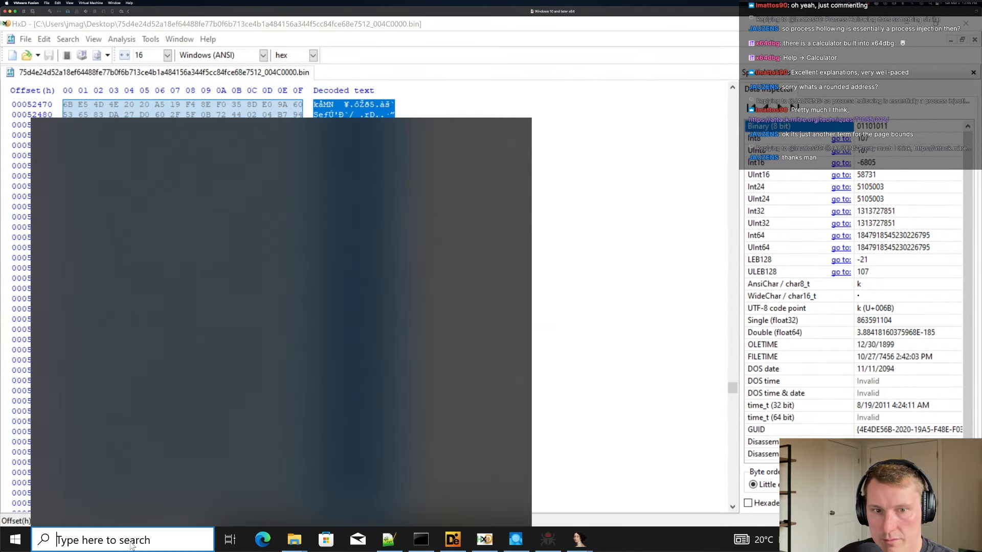
{"action": "type", "text": "cmd"}
{"action": "key", "text": "Return"}
{"action": "left_click_drag", "start_coordinate": [258, 35], "coordinate": [349, 131]}
{"action": "type", "text": "cd Desktop"}
{"action": "key", "text": "Return"}
{"action": "type", "text": "cls"}
{"action": "key", "text": "Return"}
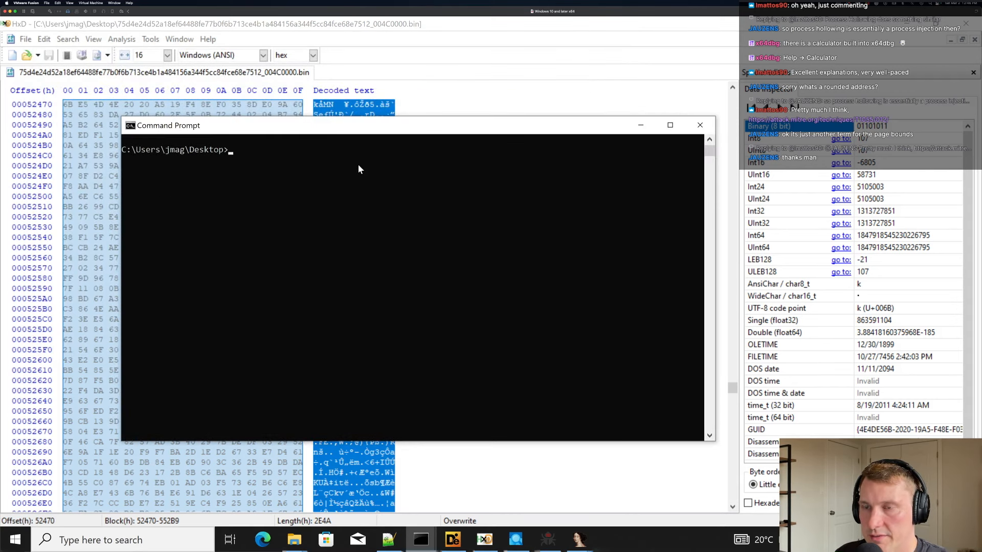
Try to start Python with the python3 command and close the Microsoft Store window.
{"action": "type", "text": "python3"}
{"action": "key", "text": "Return"}
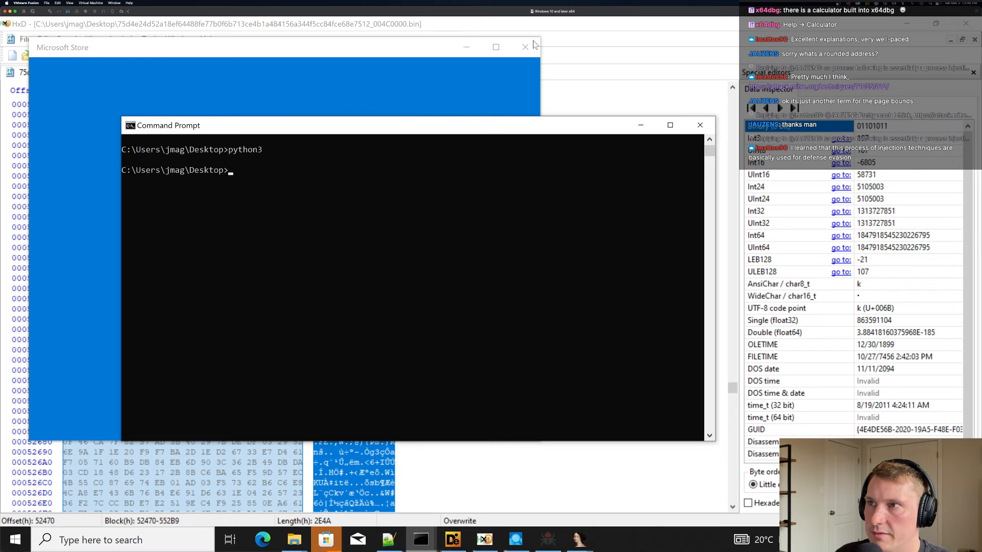
{"action": "left_click", "coordinate": [526, 47]}
{"action": "left_click", "coordinate": [415, 212]}
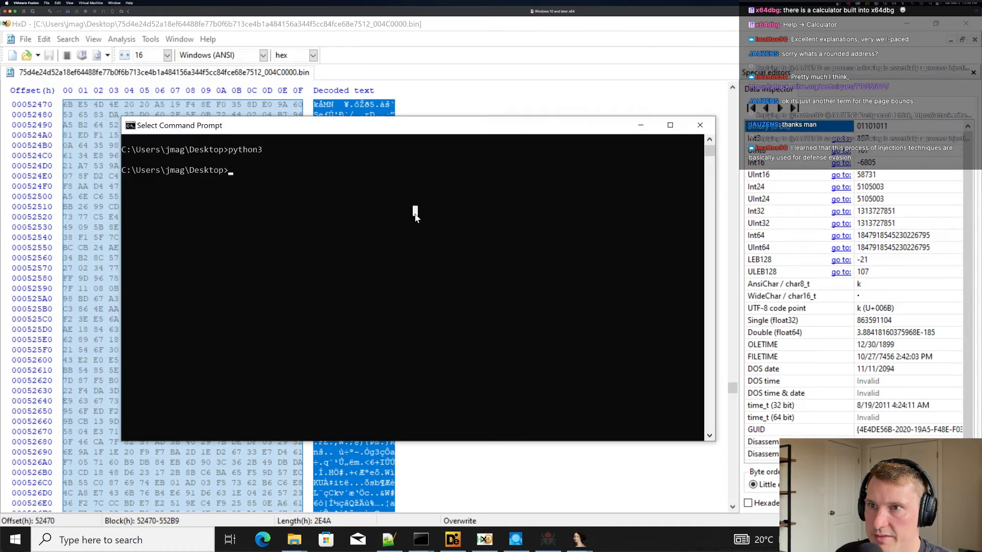
Start the interpreter with the python command and exit it back to the Desktop prompt.
{"action": "type", "text": "py"}
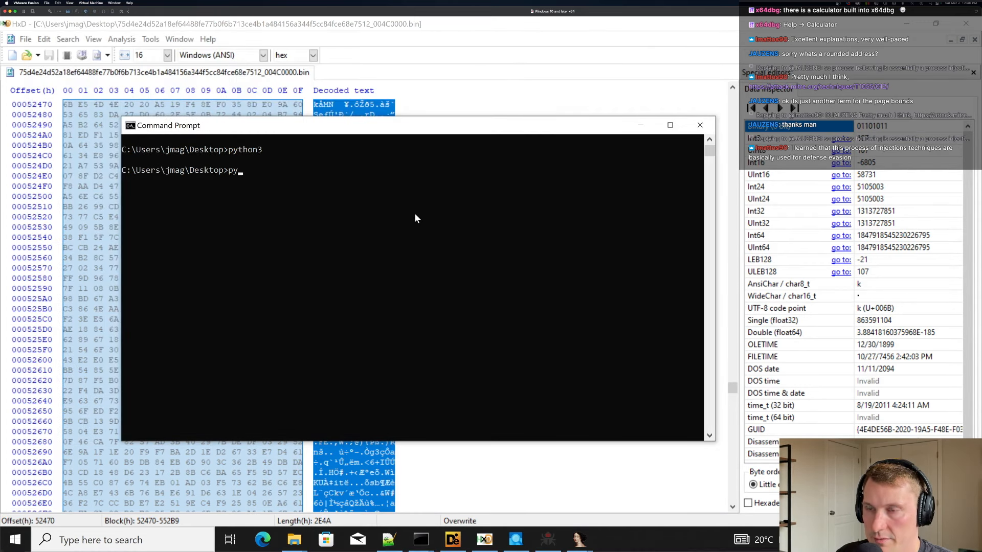
{"action": "type", "text": "thonython"}
{"action": "key", "text": "Return"}
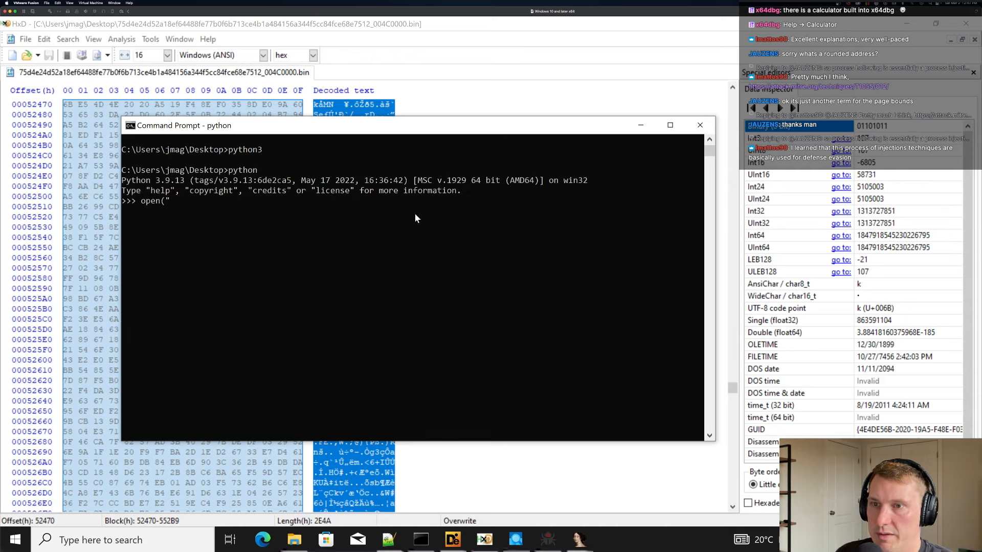
{"action": "key", "text": "ctrl+d"}
{"action": "key", "text": "ctrl+f"}
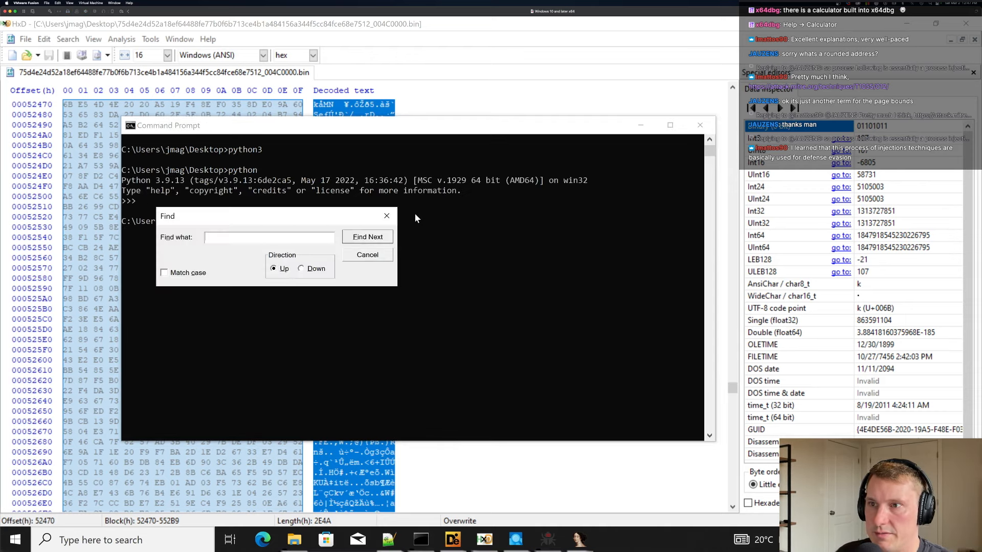
Close the Find dialog and list the contents of the Desktop directory in the Command Prompt.
{"action": "left_click", "coordinate": [392, 215]}
{"action": "type", "text": "dir"}
{"action": "key", "text": "Return"}
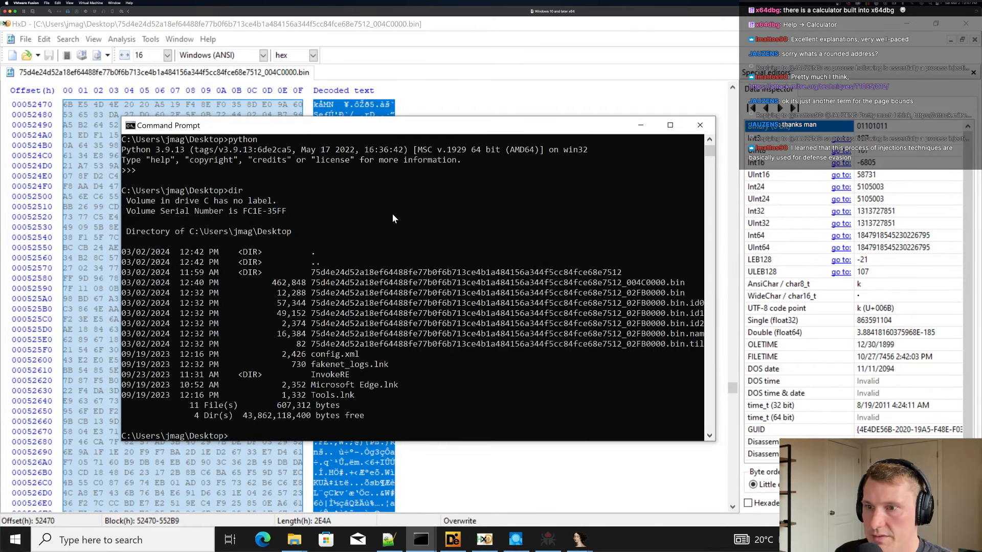
Start Python, read the dump file ending in 7512_004C0000.bin in "rb" mode into rfile, and print its first 256 bytes as hex.
{"action": "type", "text": "python"}
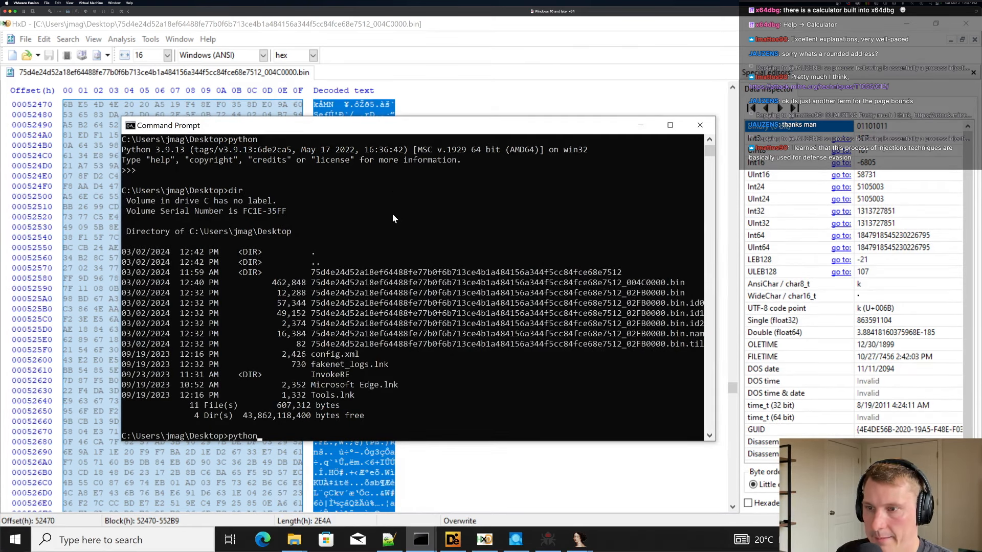
{"action": "key", "text": "Return"}
{"action": "type", "text": "open(\""}
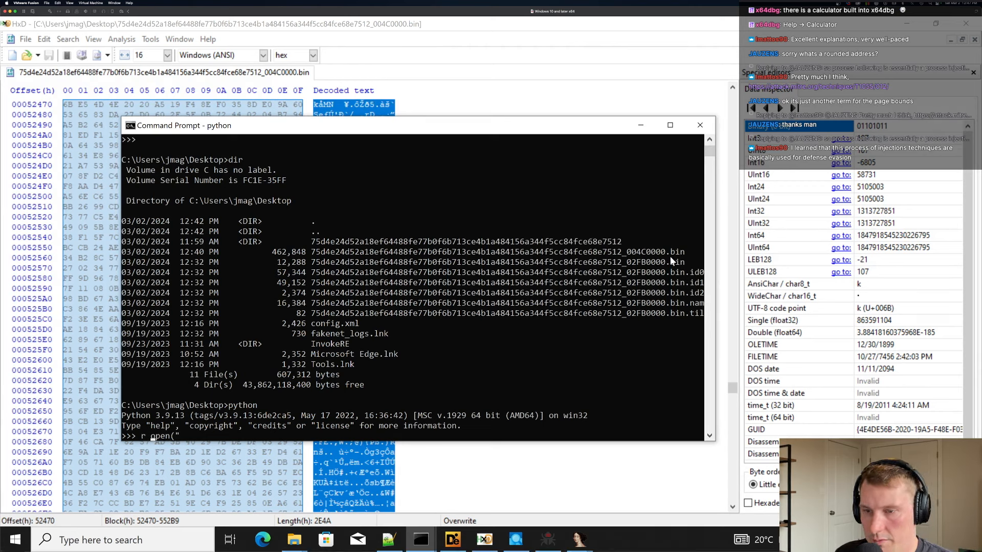
{"action": "type", "text": " ="}
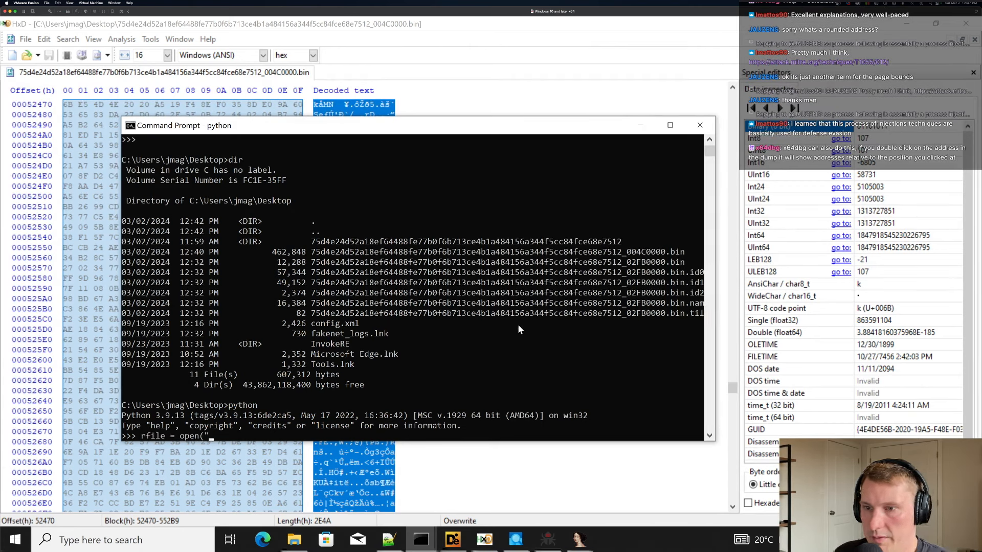
{"action": "type", "text": "75d4e24d52a18ef64488fe77b0f6b713ce4b1a484156a344f5cc84fce68e7512_004C0000.bin"}
{"action": "type", "text": "\", \"r\").read()"}
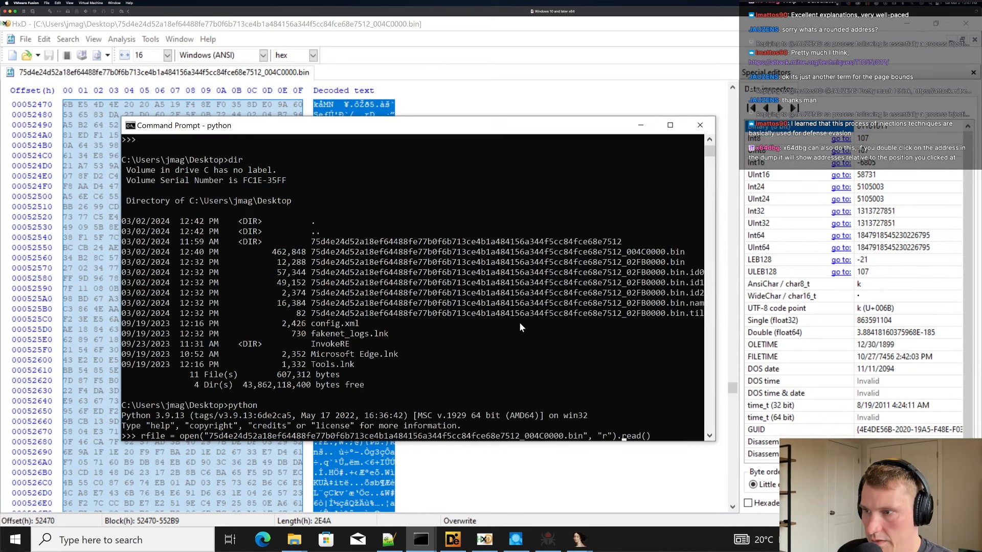
{"action": "key", "text": "Left"}
{"action": "key", "text": "Left"}
{"action": "key", "text": "Left"}
{"action": "key", "text": "Left"}
{"action": "key", "text": "Left"}
{"action": "key", "text": "Left"}
{"action": "key", "text": "Left"}
{"action": "key", "text": "Left"}
{"action": "key", "text": "Left"}
{"action": "type", "text": "b"}
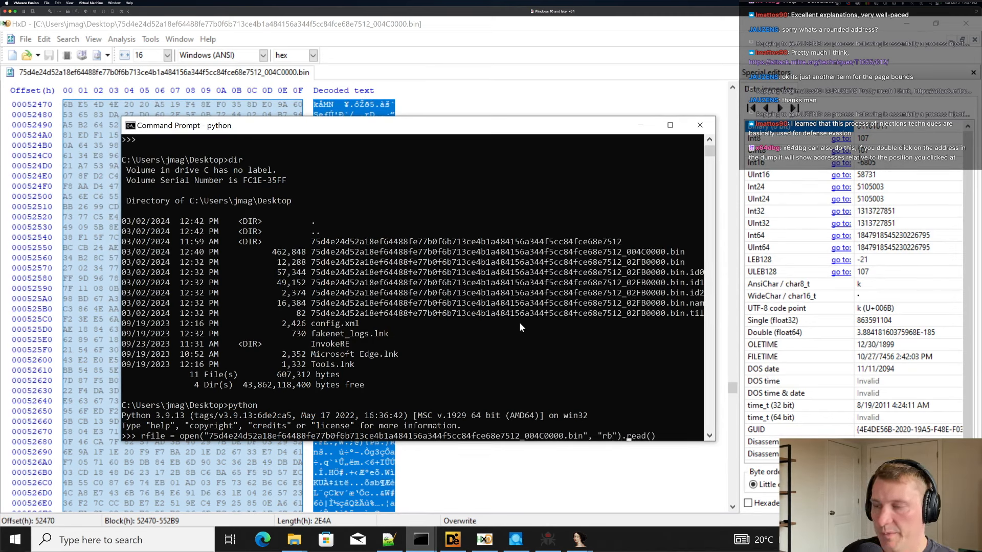
{"action": "key", "text": "Left"}
{"action": "key", "text": "Left"}
{"action": "key", "text": "Left"}
{"action": "key", "text": "Left"}
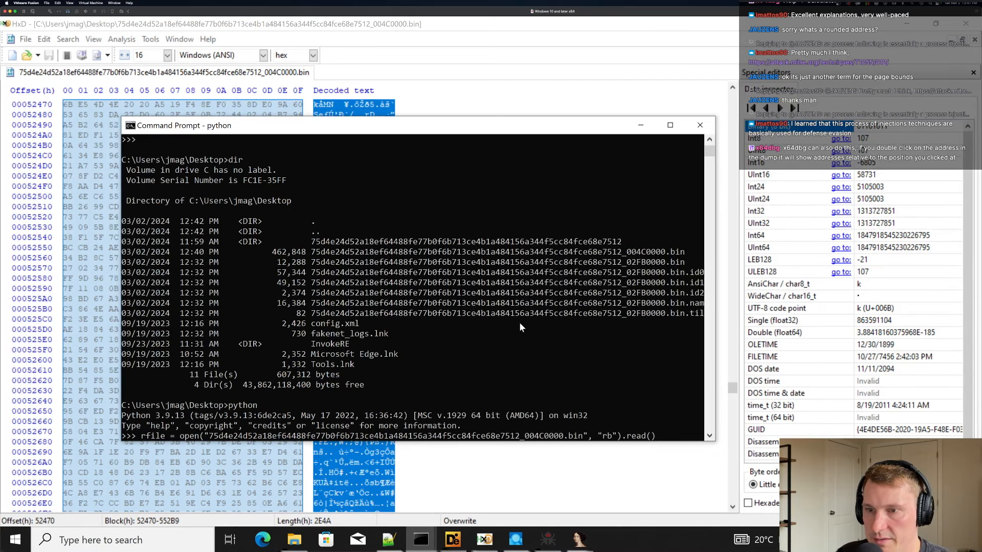
{"action": "key", "text": "Return"}
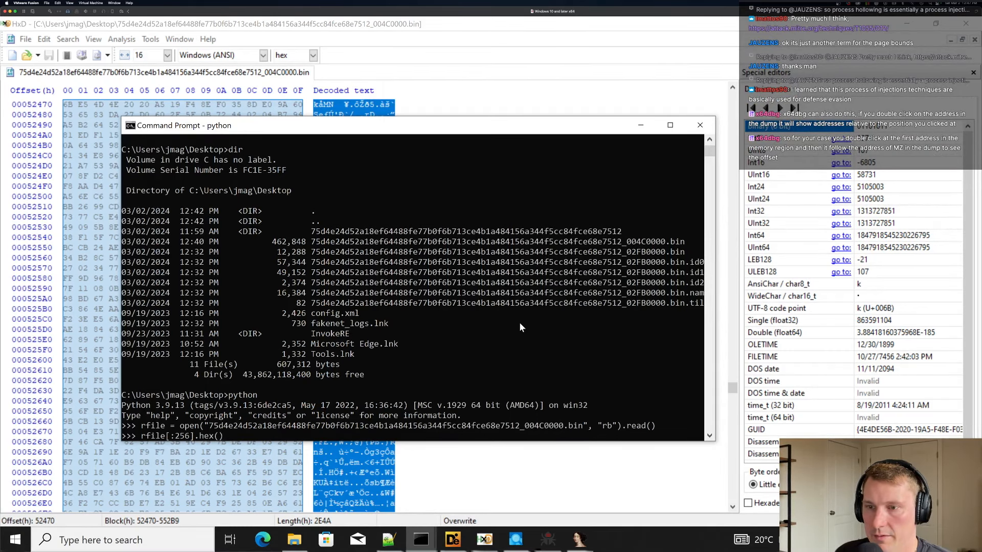
{"action": "key", "text": "Return"}
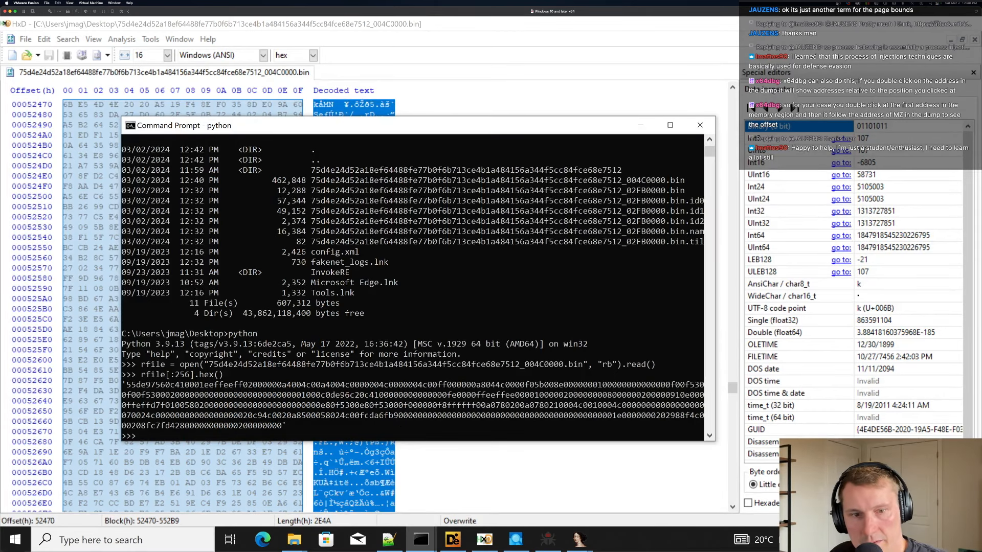
Switch to x32dbg's CPU view and copy the MZ header's address, 0051AEF0, from the memory dump.
{"action": "key", "text": "super+Tab"}
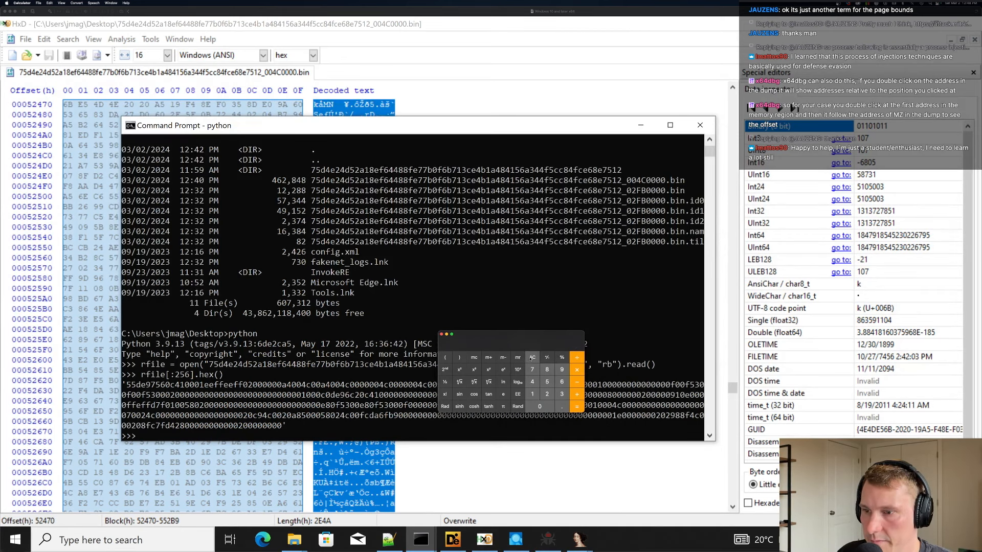
{"action": "left_click", "coordinate": [548, 542]}
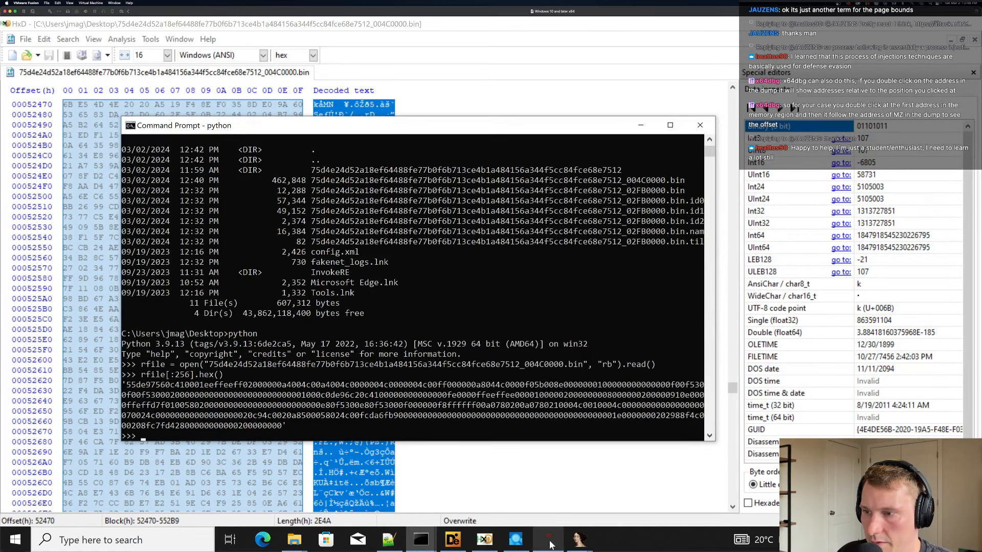
{"action": "left_click", "coordinate": [548, 544]}
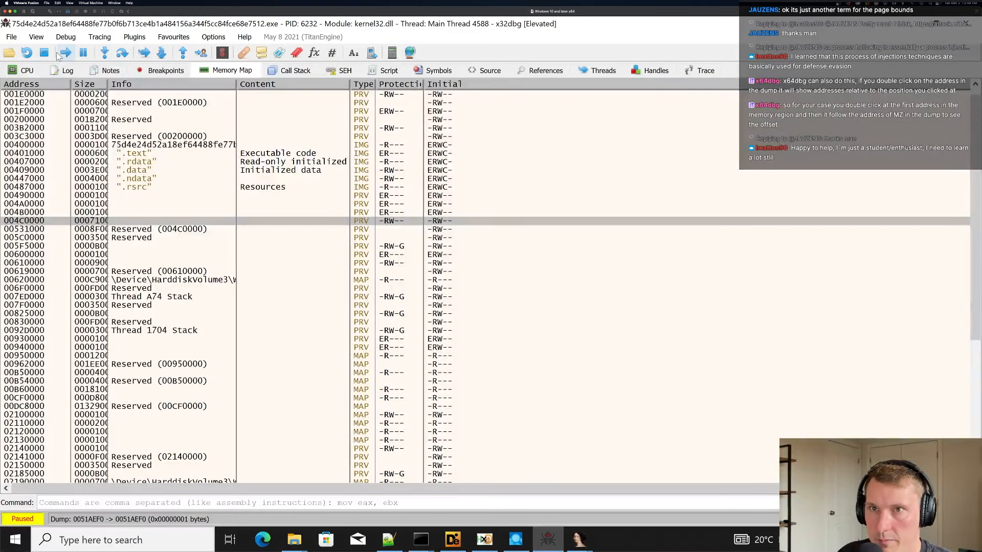
{"action": "left_click", "coordinate": [23, 70]}
{"action": "right_click", "coordinate": [25, 146]}
{"action": "mouse_move", "coordinate": [50, 164]}
{"action": "left_click", "coordinate": [186, 171]}
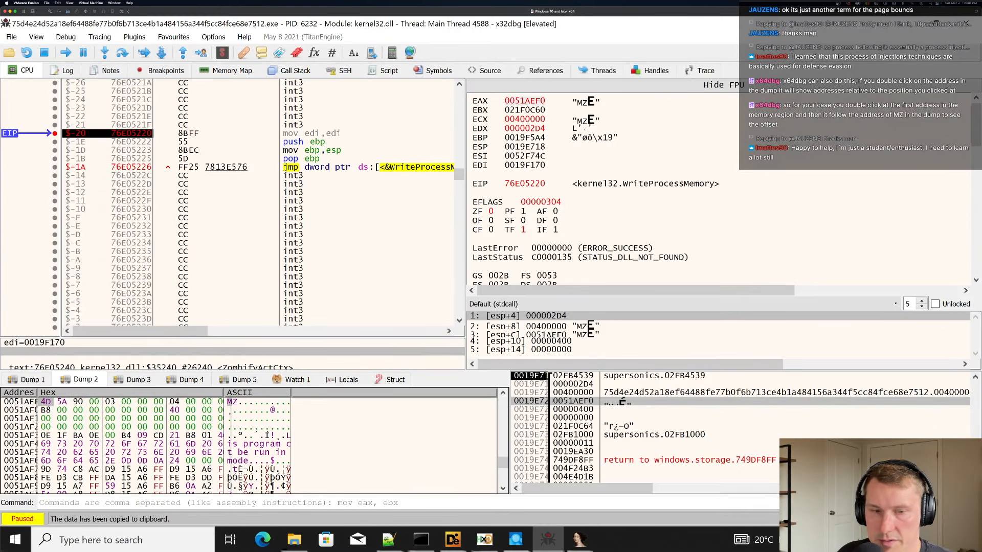
Return to the Python session and try to write the slice rfile[0051AEF0:0x0051AEF0+256] from the previous command.
{"action": "mouse_move", "coordinate": [416, 548]}
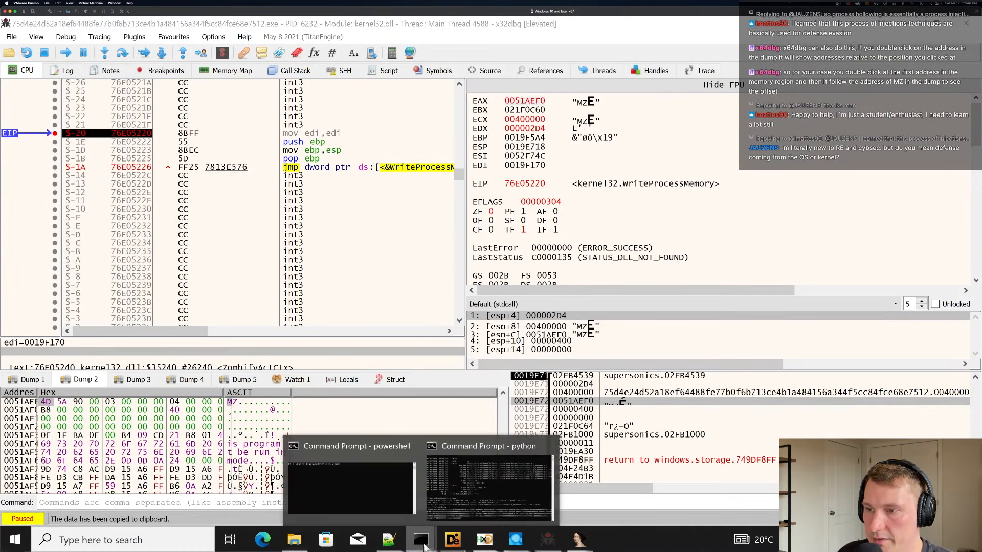
{"action": "left_click", "coordinate": [460, 510]}
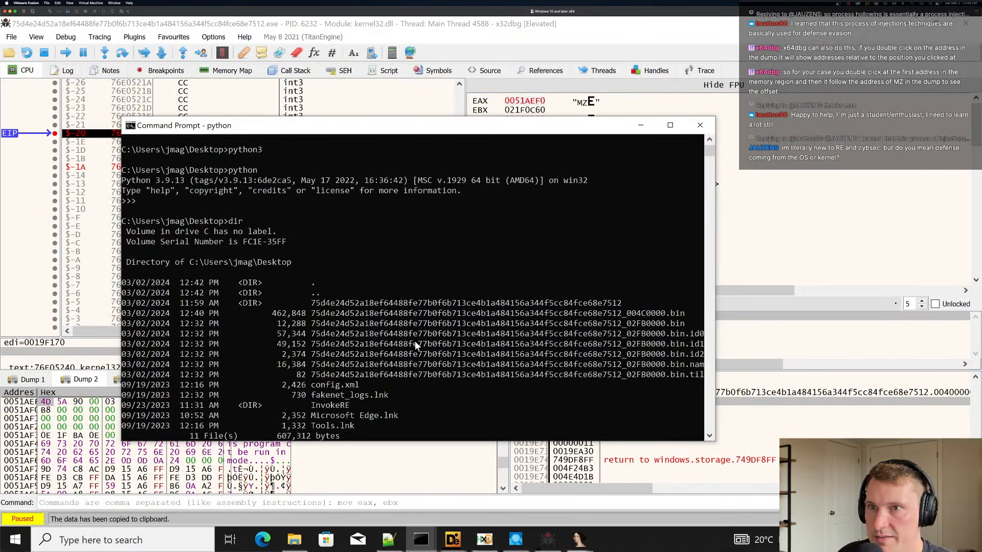
{"action": "scroll", "coordinate": [416, 343], "scroll_direction": "down", "scroll_amount": 8}
{"action": "scroll", "coordinate": [416, 343], "scroll_direction": "up", "scroll_amount": 3}
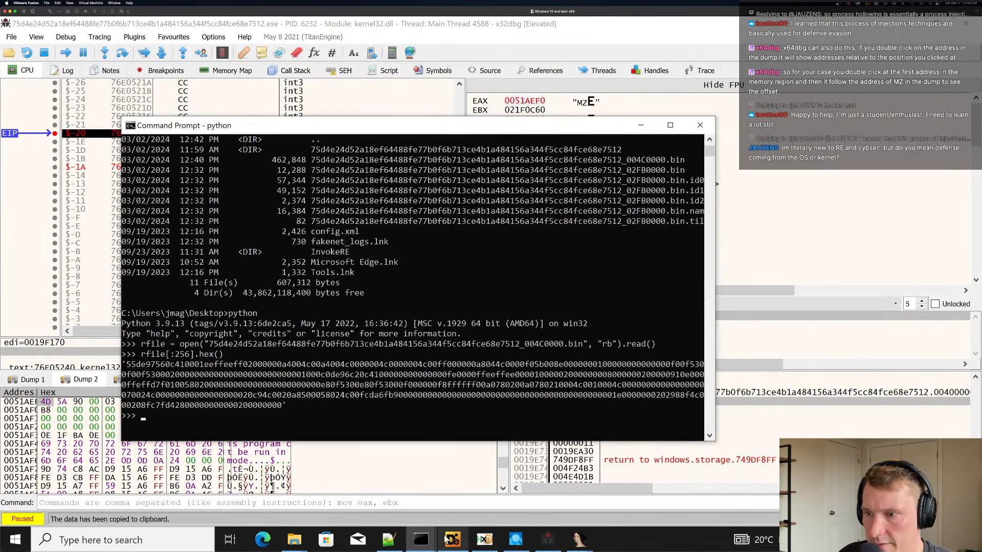
{"action": "left_click", "coordinate": [418, 539]}
{"action": "left_click", "coordinate": [389, 486]}
{"action": "left_click", "coordinate": [387, 388]}
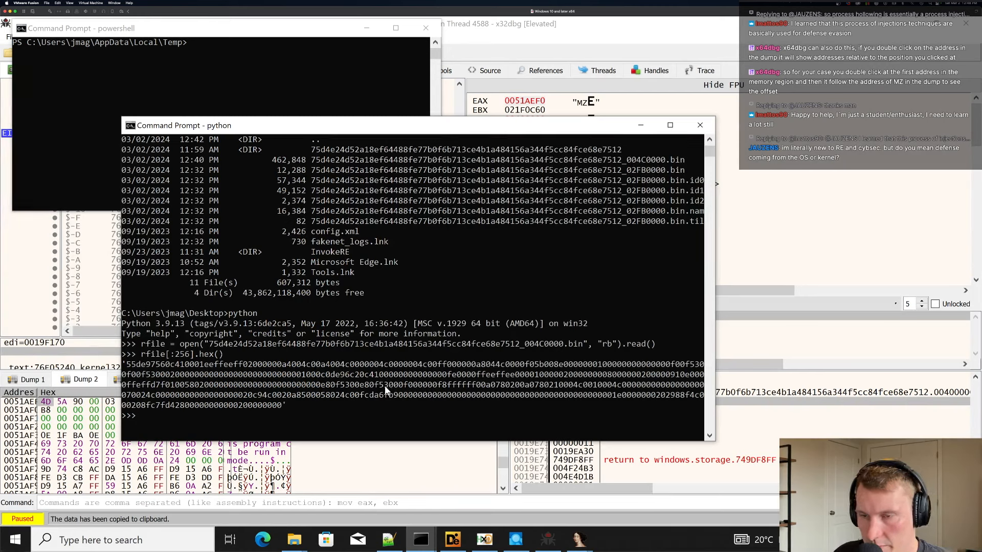
{"action": "key", "text": "Up"}
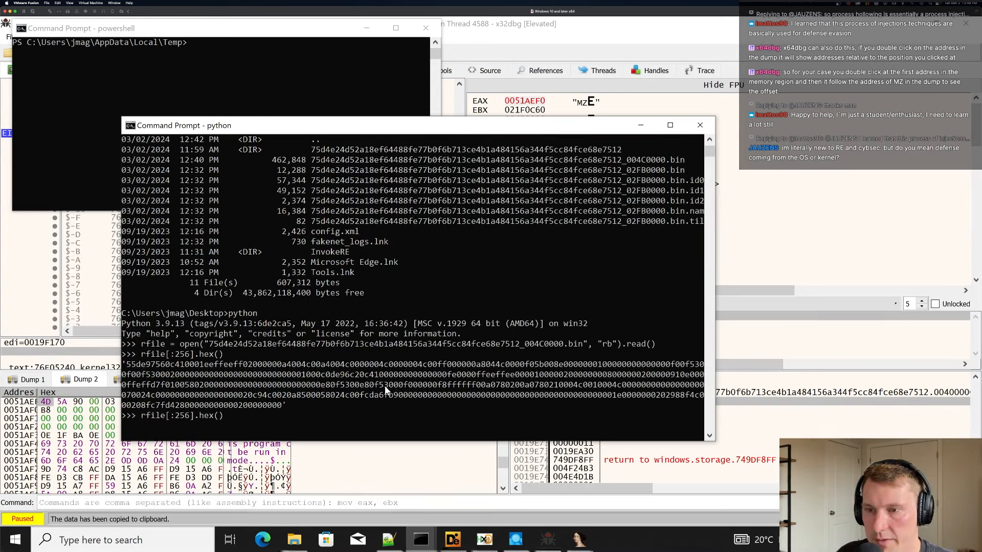
{"action": "key", "text": "Left"}
{"action": "key", "text": "Left"}
{"action": "key", "text": "Left"}
{"action": "key", "text": "Left"}
{"action": "key", "text": "Left"}
{"action": "key", "text": "Left"}
{"action": "key", "text": "Left"}
{"action": "key", "text": "BackSpace"}
{"action": "key", "text": "BackSpace"}
{"action": "key", "text": "BackSpace"}
{"action": "key", "text": "BackSpace"}
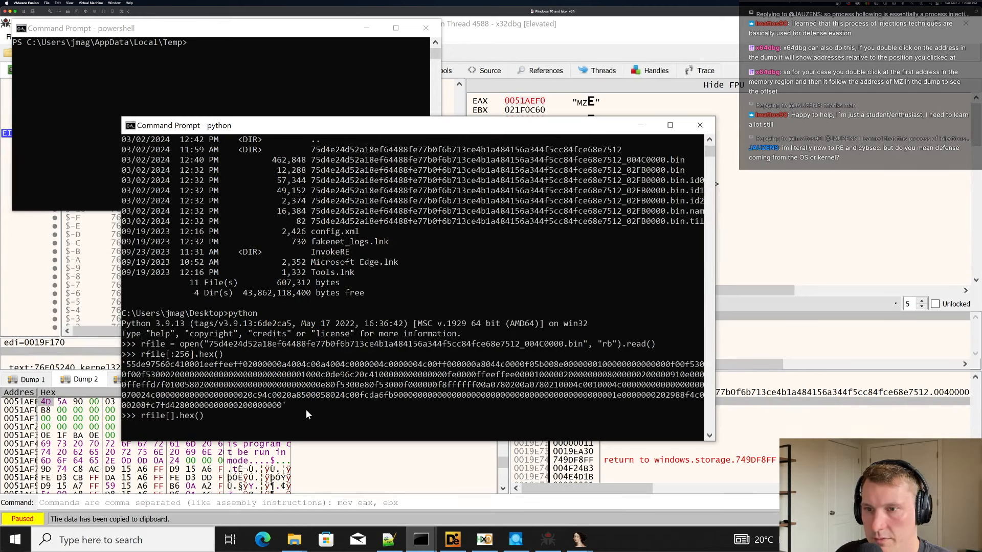
{"action": "right_click", "coordinate": [305, 409]}
{"action": "type", "text": ":"}
{"action": "key", "text": "End"}
{"action": "key", "text": "BackSpace"}
{"action": "key", "text": "BackSpace"}
{"action": "key", "text": "BackSpace"}
{"action": "key", "text": "BackSpace"}
{"action": "key", "text": "BackSpace"}
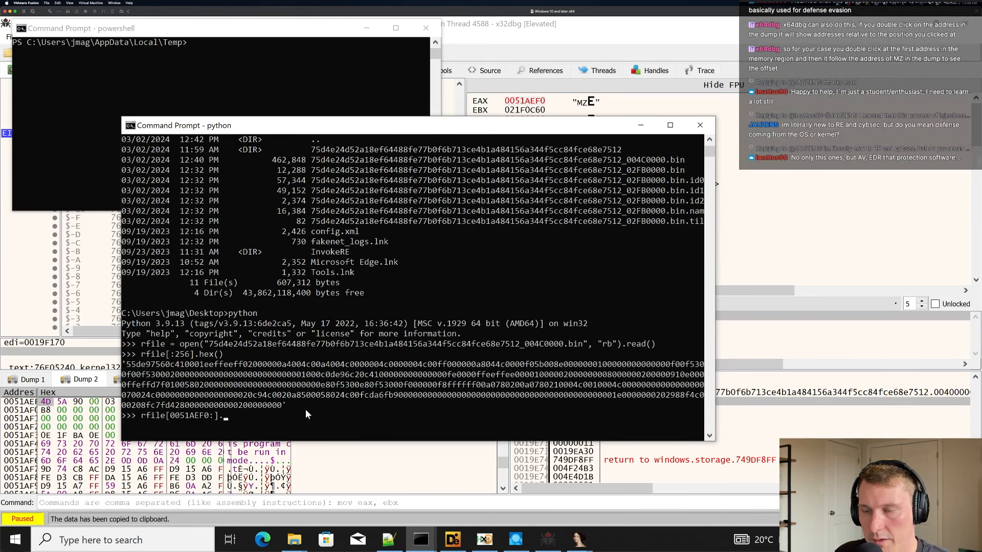
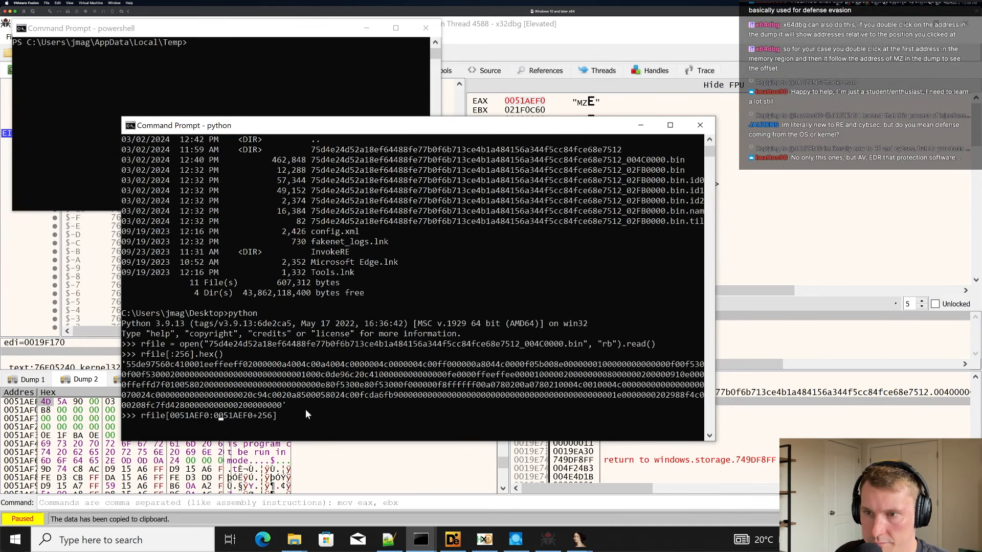
{"action": "type", "text": "0x"}
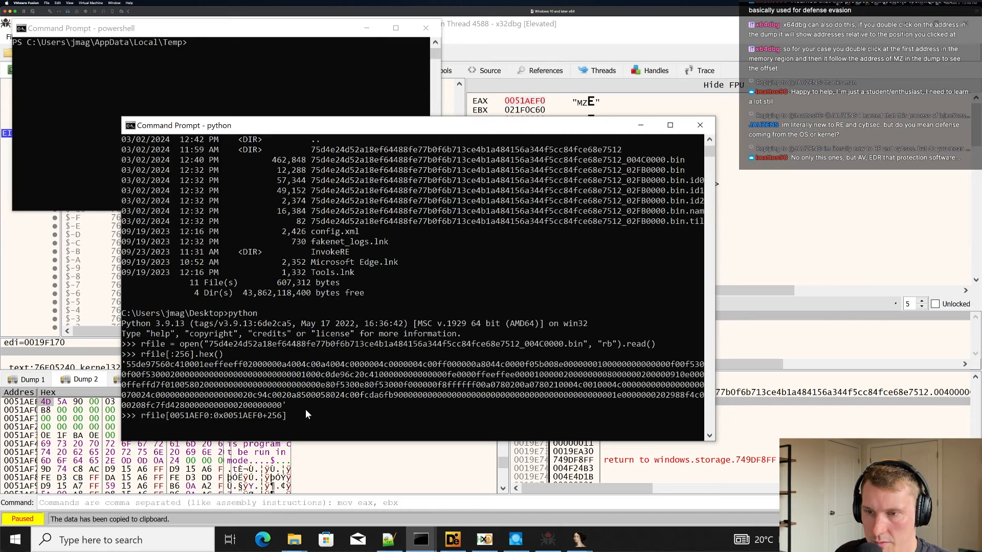
{"action": "key", "text": "Right"}
{"action": "key", "text": "Right"}
{"action": "key", "text": "Right"}
{"action": "key", "text": "Right"}
{"action": "key", "text": "Right"}
{"action": "key", "text": "Right"}
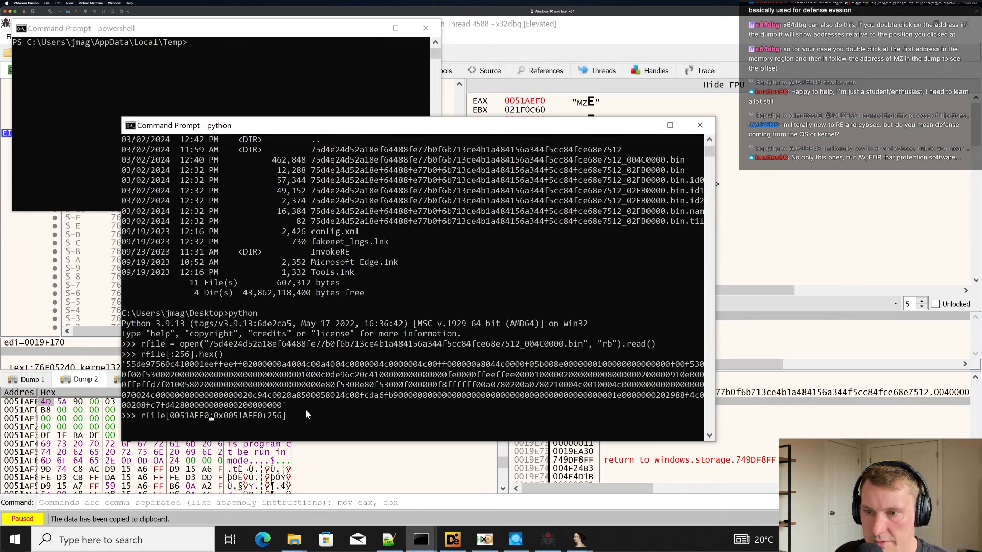
Delete both address bounds from the rfile slice expression.
{"action": "key", "text": "Delete"}
{"action": "key", "text": "Delete"}
{"action": "key", "text": "BackSpace"}
{"action": "key", "text": "BackSpace"}
{"action": "key", "text": "BackSpace"}
{"action": "key", "text": "BackSpace"}
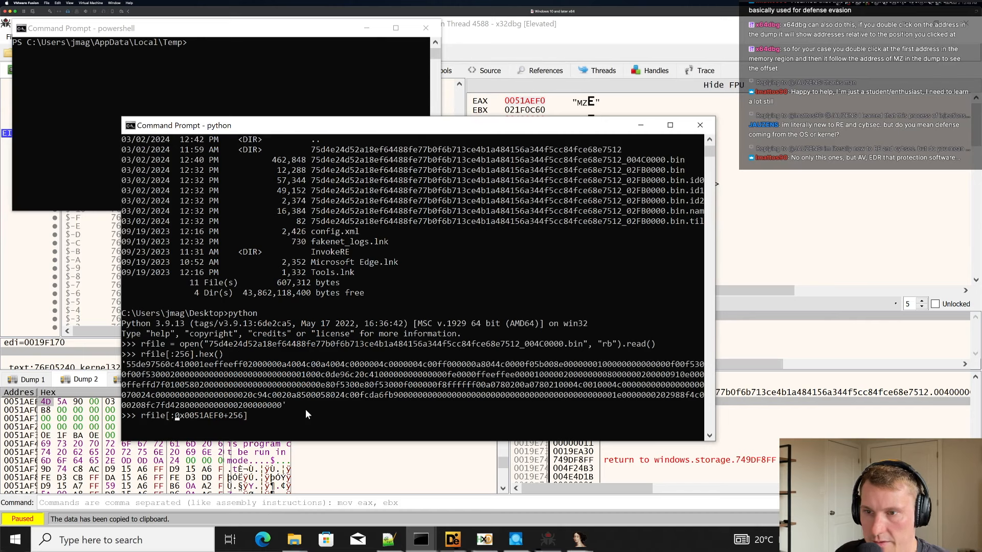
{"action": "key", "text": "Delete"}
{"action": "key", "text": "Delete"}
{"action": "key", "text": "Delete"}
{"action": "key", "text": "Delete"}
{"action": "key", "text": "Delete"}
{"action": "key", "text": "Delete"}
{"action": "key", "text": "Delete"}
{"action": "key", "text": "Delete"}
{"action": "key", "text": "Delete"}
{"action": "key", "text": "Delete"}
{"action": "key", "text": "Delete"}
{"action": "key", "text": "Delete"}
{"action": "key", "text": "Delete"}
{"action": "key", "text": "Delete"}
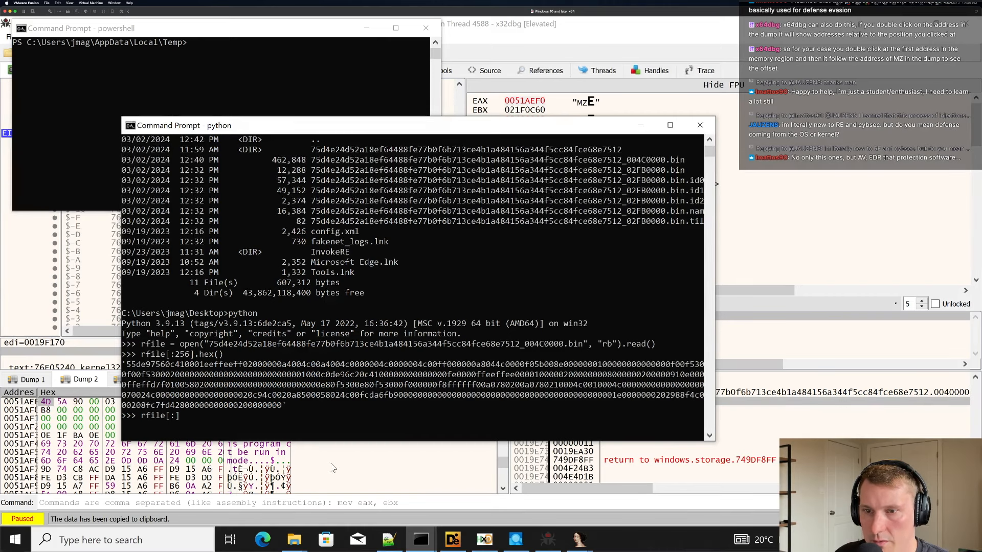
Switch to x32dbg and copy the address of the MZ row in the memory dump again.
{"action": "left_click", "coordinate": [333, 468]}
{"action": "left_click", "coordinate": [28, 402]}
{"action": "right_click", "coordinate": [27, 400]}
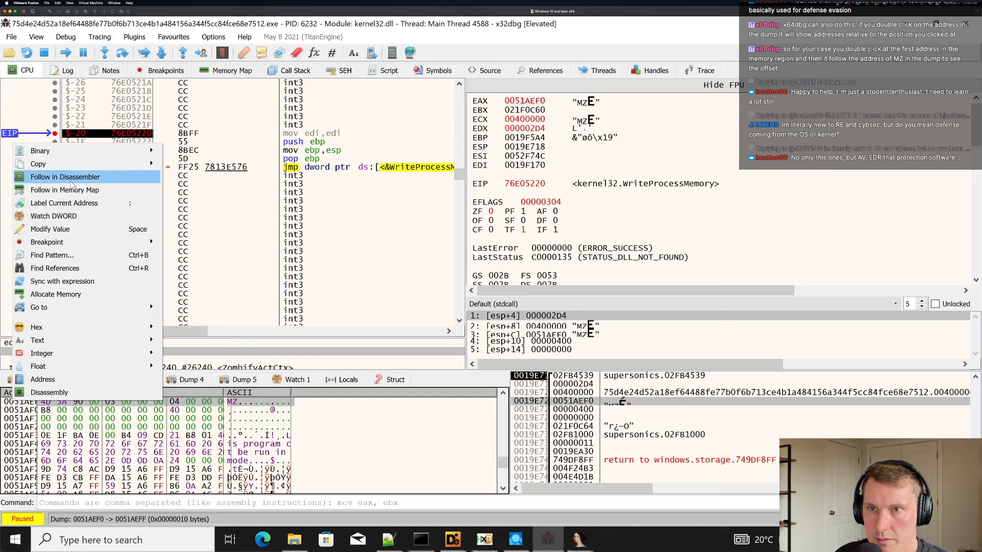
{"action": "mouse_move", "coordinate": [79, 166]}
{"action": "left_click", "coordinate": [187, 177]}
Replace the slice expression at the Python prompt with the start of an assignment, offset = 0x0051AEF0-.
{"action": "key", "text": "alt+Tab"}
{"action": "key", "text": "BackSpace"}
{"action": "key", "text": "BackSpace"}
{"action": "key", "text": "BackSpace"}
{"action": "key", "text": "BackSpace"}
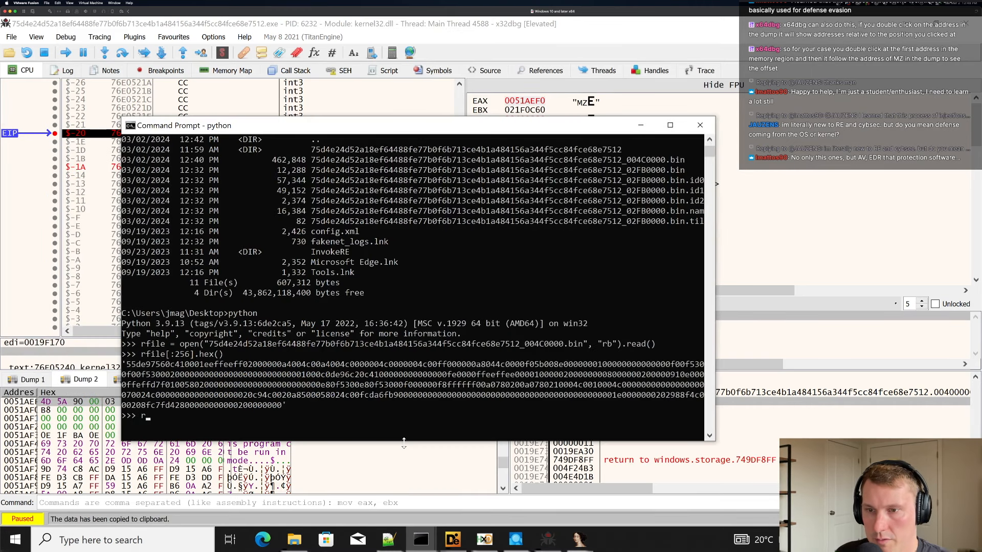
{"action": "key", "text": "BackSpace"}
{"action": "type", "text": "offse"}
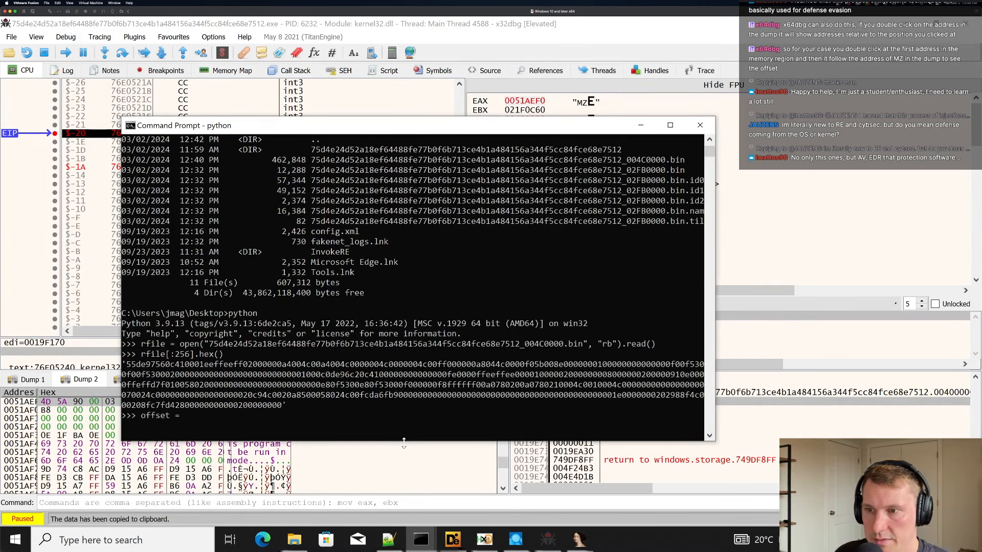
{"action": "type", "text": "t ="}
{"action": "key", "text": "ctrl+v"}
{"action": "key", "text": "ctrl+Left"}
{"action": "type", "text": "0x"}
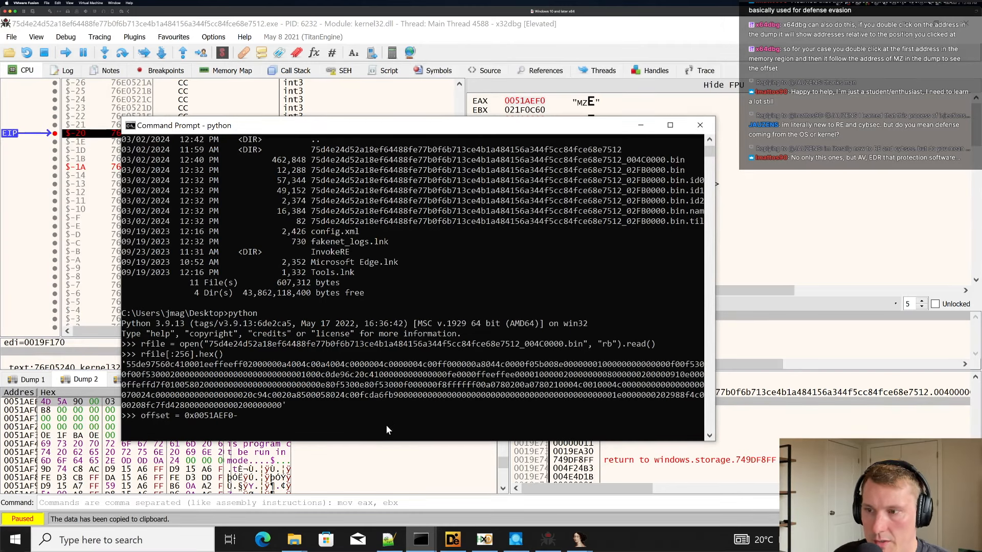
Go to the beginning of the memory region in the x32dbg dump and copy its start address, 004C0000.
{"action": "left_click", "coordinate": [497, 467]}
{"action": "left_click_drag", "start_coordinate": [503, 463], "coordinate": [502, 401]}
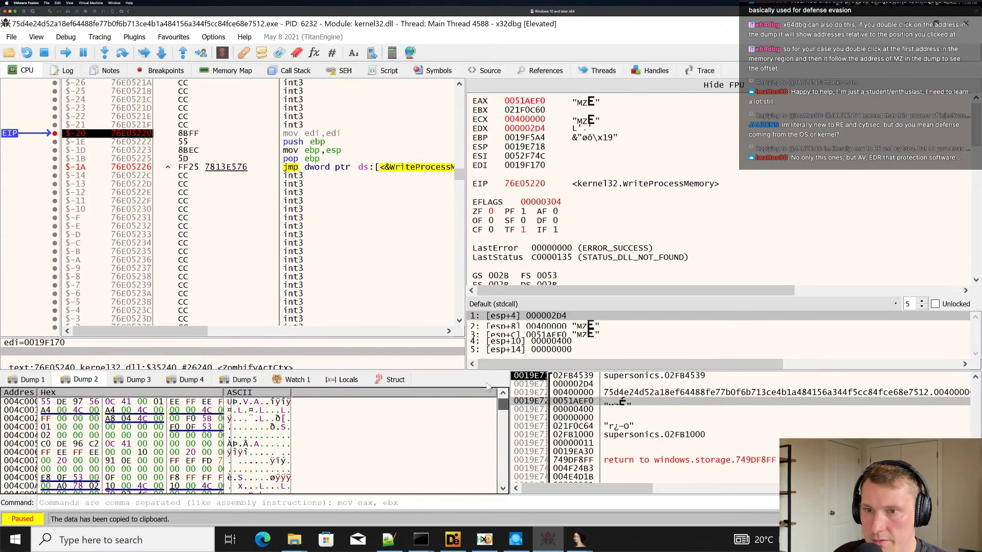
{"action": "left_click", "coordinate": [20, 402]}
{"action": "right_click", "coordinate": [19, 402]}
{"action": "left_click", "coordinate": [204, 174]}
Complete and run the Python assignment by subtracting the region base, as offset = 0x0051AEF0-0x004C0000.
{"action": "left_click", "coordinate": [421, 540]}
{"action": "left_click", "coordinate": [468, 505]}
{"action": "key", "text": "ctrl+v"}
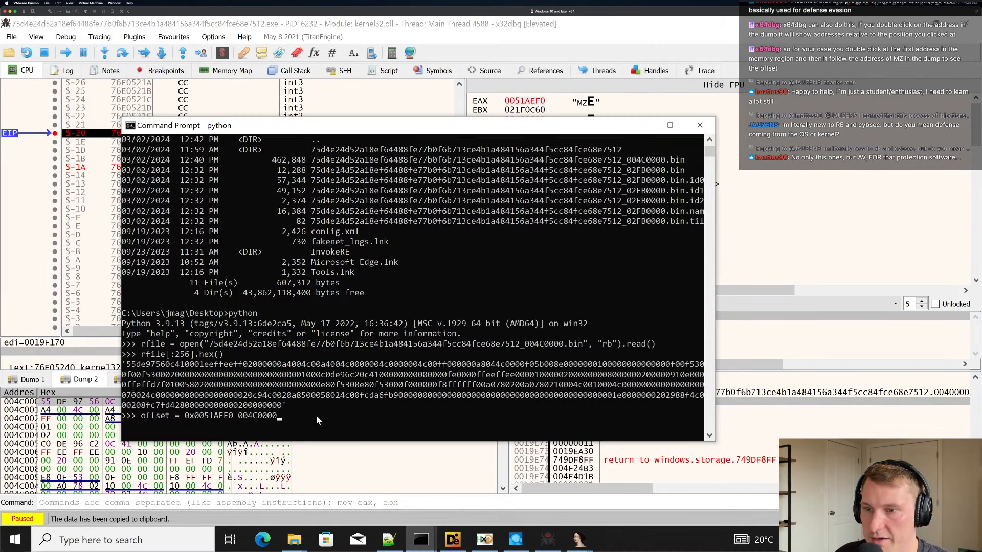
{"action": "key", "text": "Left"}
{"action": "key", "text": "Left"}
{"action": "key", "text": "Left"}
{"action": "key", "text": "Left"}
{"action": "key", "text": "Left"}
{"action": "key", "text": "Left"}
{"action": "key", "text": "Left"}
{"action": "key", "text": "Left"}
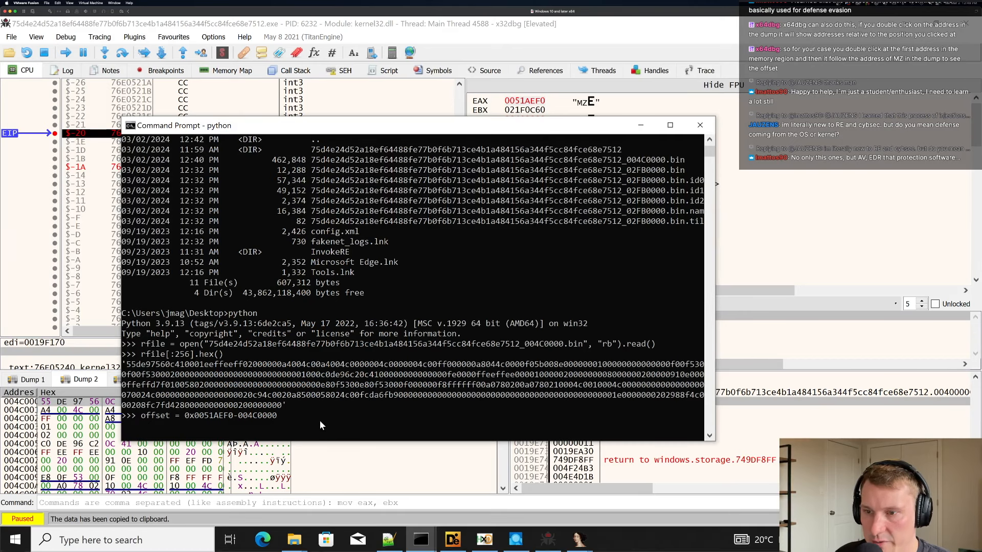
{"action": "type", "text": "0x"}
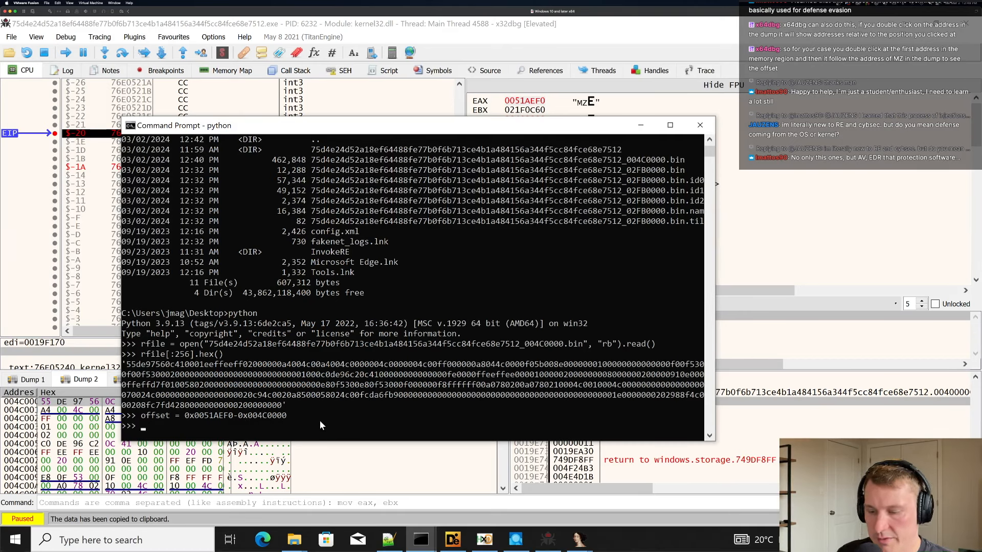
{"action": "key", "text": "Return"}
{"action": "type", "text": "offset"}
{"action": "key", "text": "BackSpace"}
{"action": "key", "text": "BackSpace"}
{"action": "key", "text": "BackSpace"}
{"action": "key", "text": "BackSpace"}
{"action": "key", "text": "BackSpace"}
{"action": "key", "text": "BackSpace"}
{"action": "type", "text": "fgile"}
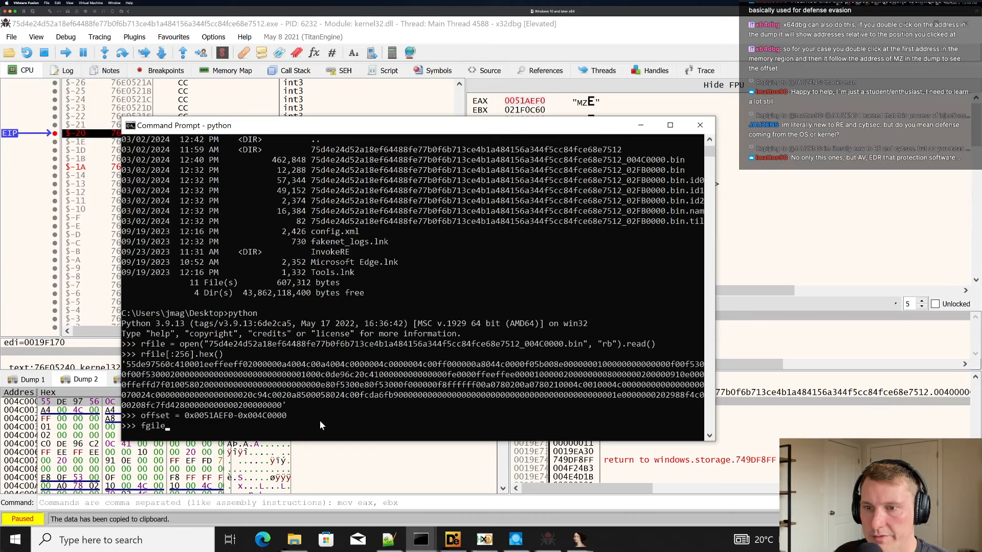
{"action": "key", "text": "BackSpace"}
{"action": "key", "text": "BackSpace"}
{"action": "key", "text": "BackSpace"}
{"action": "key", "text": "BackSpace"}
{"action": "key", "text": "BackSpace"}
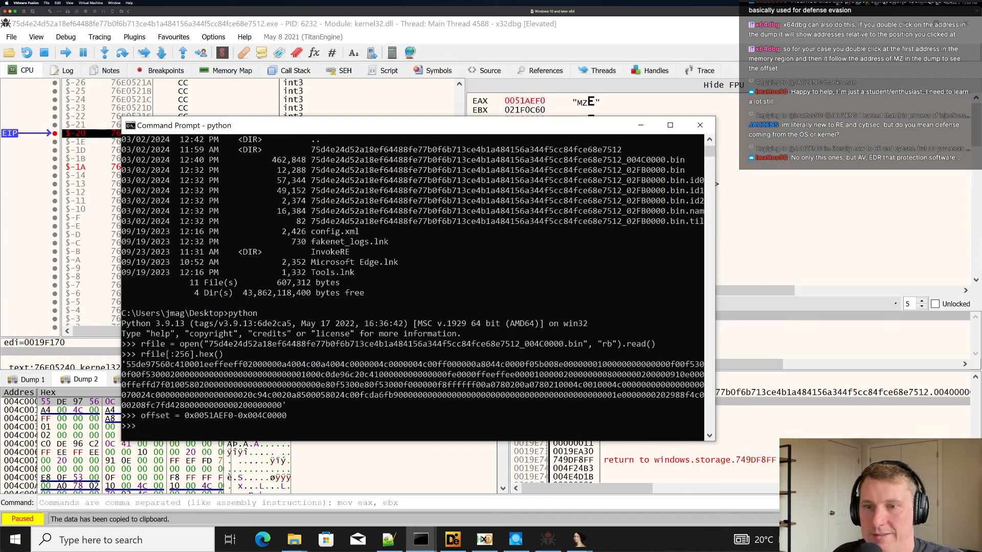
Switch to x32dbg and show the memory dump addresses relative to the region's start, with the MZ row's full offset readable.
{"action": "left_click", "coordinate": [229, 461]}
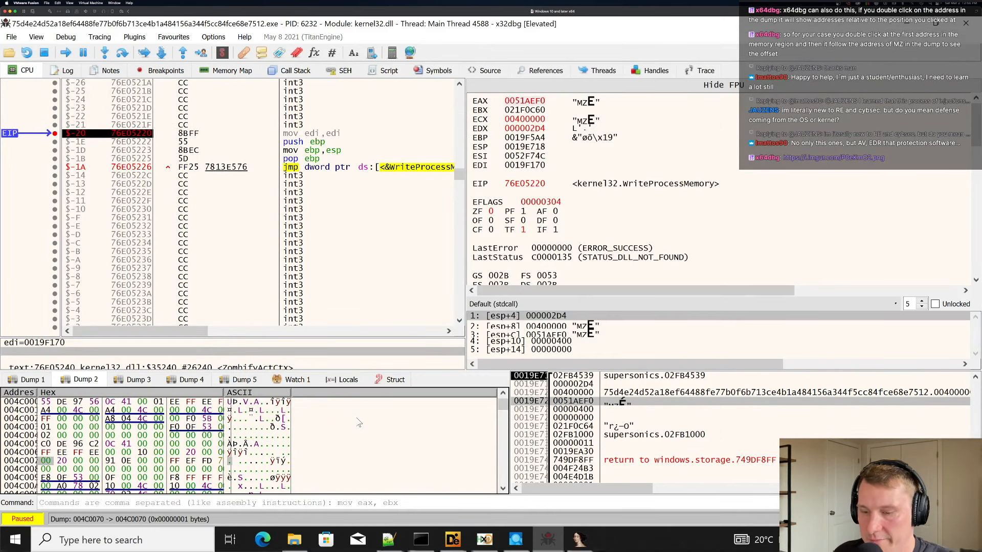
{"action": "key", "text": "minus"}
{"action": "double_click", "coordinate": [23, 401]}
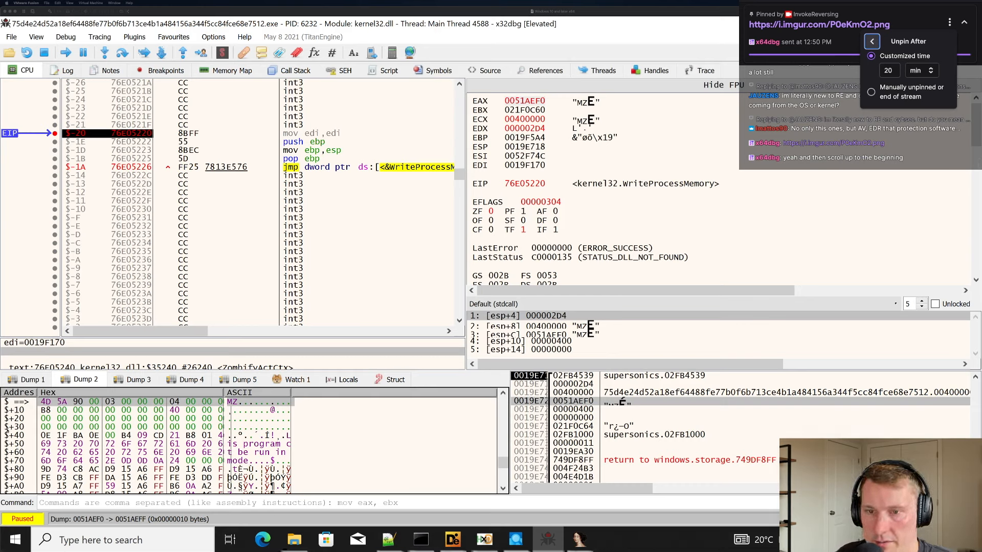
{"action": "left_click", "coordinate": [25, 403]}
{"action": "double_click", "coordinate": [24, 403]}
{"action": "left_click_drag", "start_coordinate": [37, 393], "coordinate": [63, 398]}
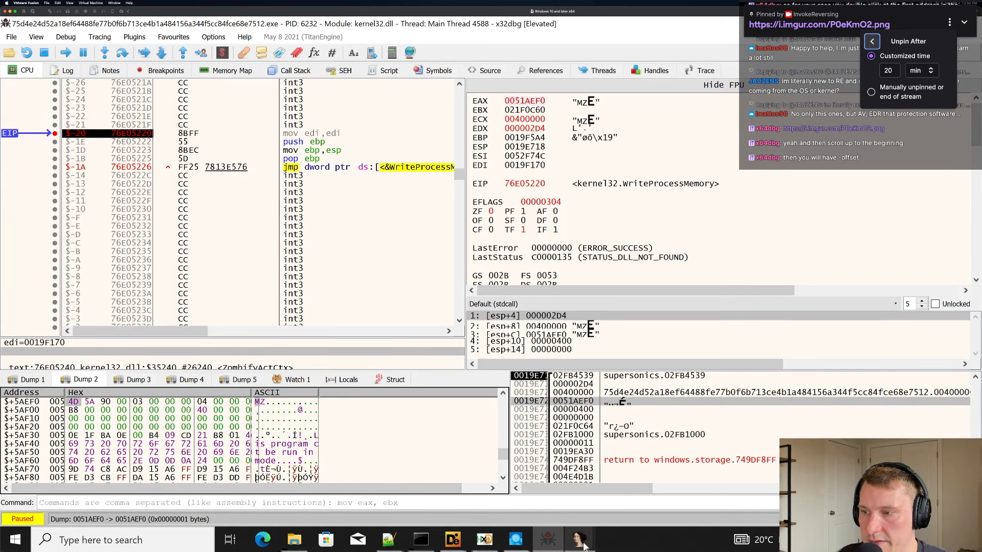
Switch to the Python prompt and assign the relative offset directly, as offset = 0x5AEF0.
{"action": "mouse_move", "coordinate": [421, 540]}
{"action": "left_click", "coordinate": [486, 481]}
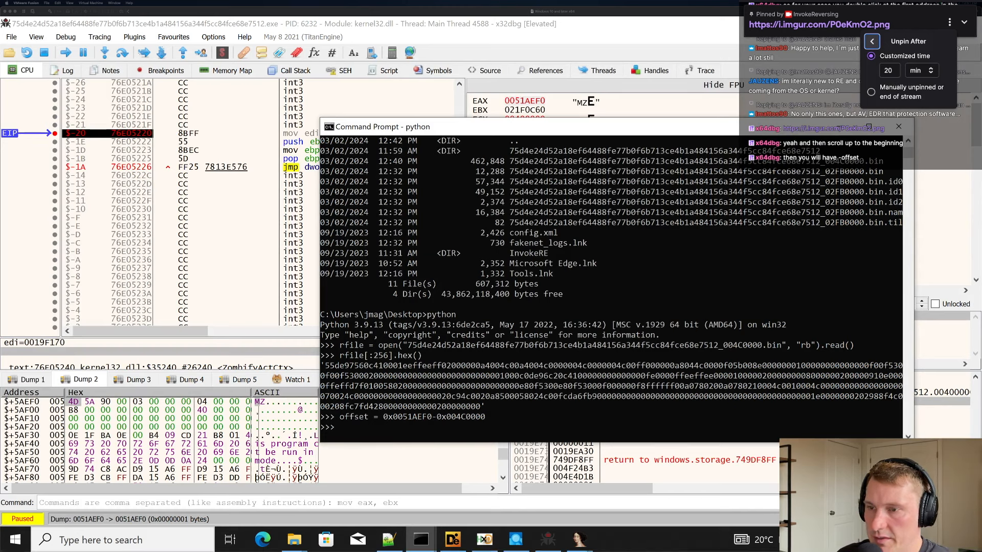
{"action": "key", "text": "Up"}
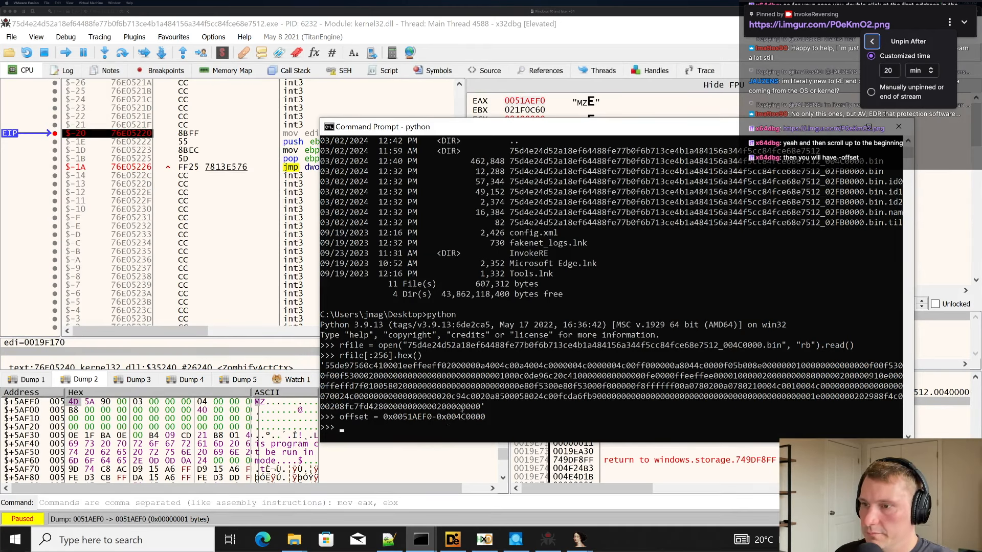
{"action": "key", "text": "BackSpace"}
{"action": "key", "text": "BackSpace"}
{"action": "key", "text": "BackSpace"}
{"action": "key", "text": "BackSpace"}
{"action": "key", "text": "BackSpace"}
{"action": "key", "text": "BackSpace"}
{"action": "key", "text": "BackSpace"}
{"action": "key", "text": "BackSpace"}
{"action": "key", "text": "BackSpace"}
{"action": "key", "text": "BackSpace"}
{"action": "key", "text": "BackSpace"}
{"action": "key", "text": "BackSpace"}
{"action": "key", "text": "BackSpace"}
{"action": "key", "text": "BackSpace"}
{"action": "key", "text": "BackSpace"}
{"action": "key", "text": "BackSpace"}
{"action": "key", "text": "BackSpace"}
{"action": "key", "text": "BackSpace"}
{"action": "key", "text": "BackSpace"}
{"action": "type", "text": "5A"}
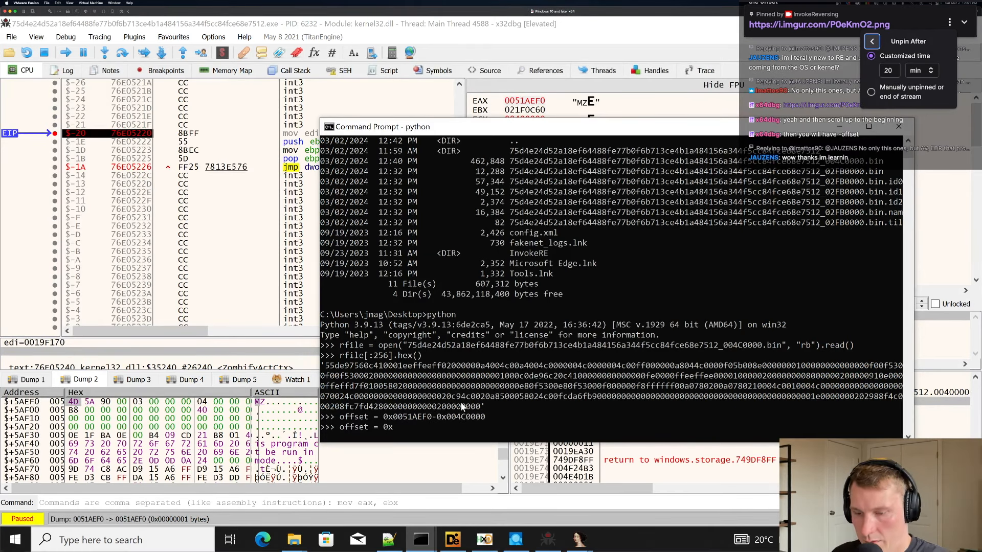
{"action": "type", "text": "E"}
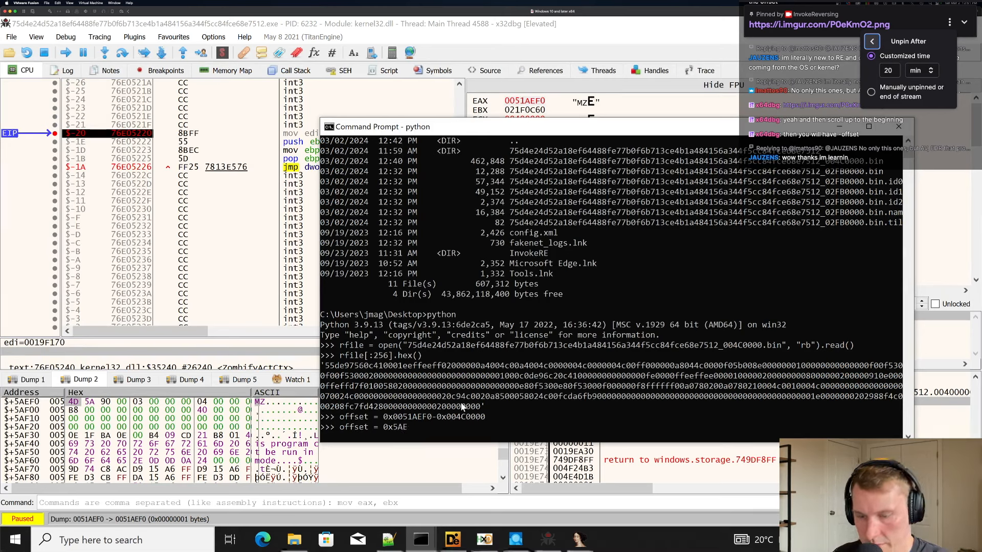
{"action": "type", "text": "F0"}
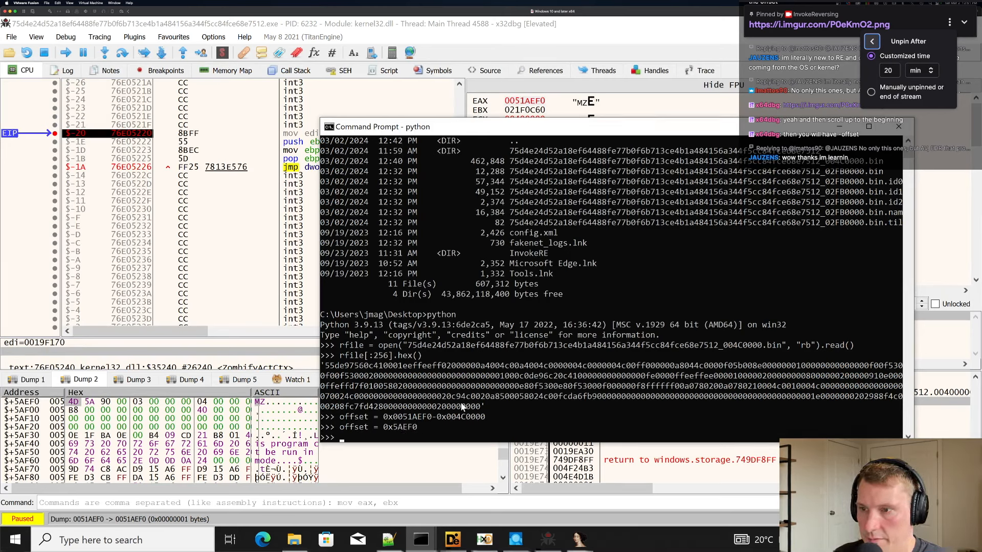
Print the 256 bytes at the MZ header with rfile[offset:offset+256].hex() and copy the hex output.
{"action": "key", "text": "Up"}
{"action": "key", "text": "Up"}
{"action": "key", "text": "Up"}
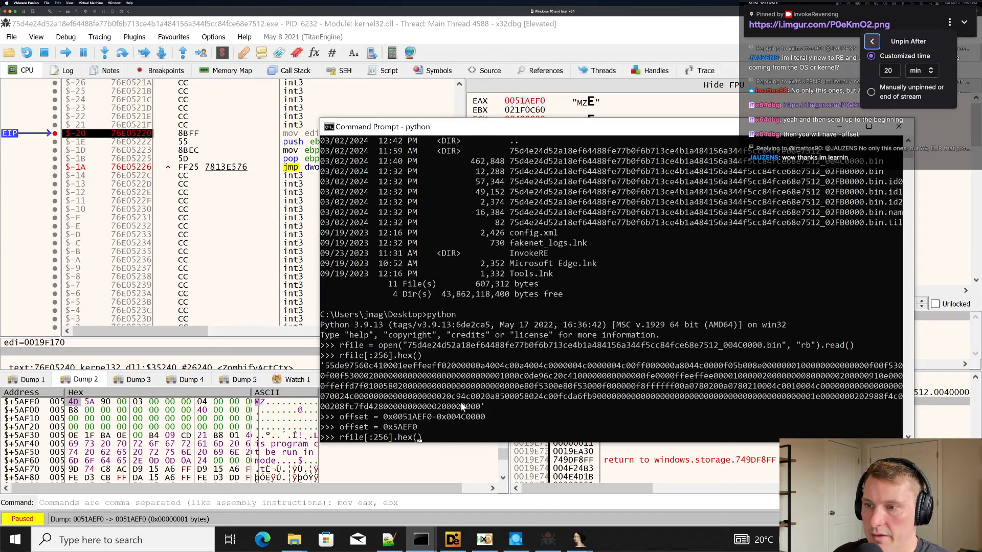
{"action": "key", "text": "Left"}
{"action": "key", "text": "Left"}
{"action": "key", "text": "Left"}
{"action": "key", "text": "Left"}
{"action": "key", "text": "Left"}
{"action": "key", "text": "Left"}
{"action": "key", "text": "Left"}
{"action": "key", "text": "BackSpace"}
{"action": "key", "text": "BackSpace"}
{"action": "key", "text": "BackSpace"}
{"action": "key", "text": "BackSpace"}
{"action": "type", "text": "offset"}
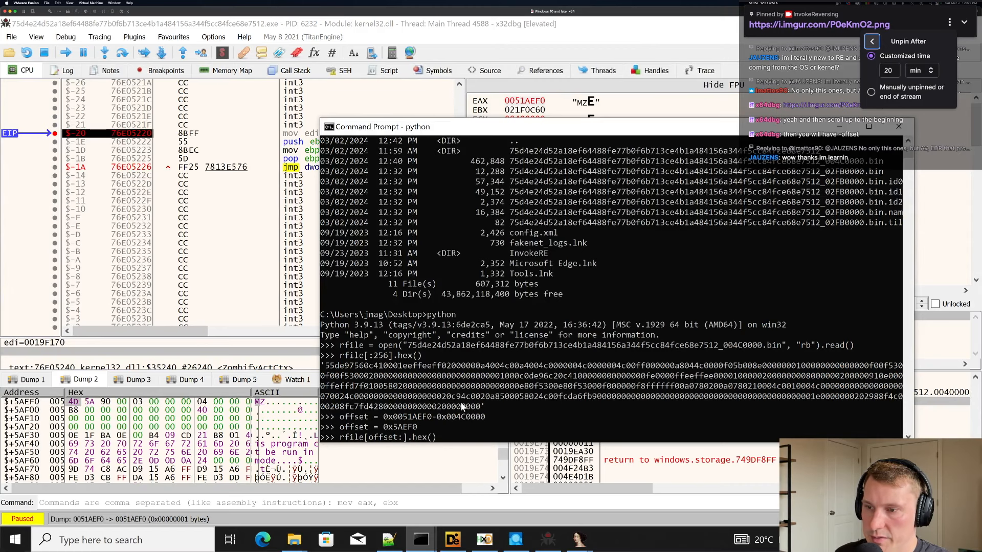
{"action": "type", "text": ":offset"}
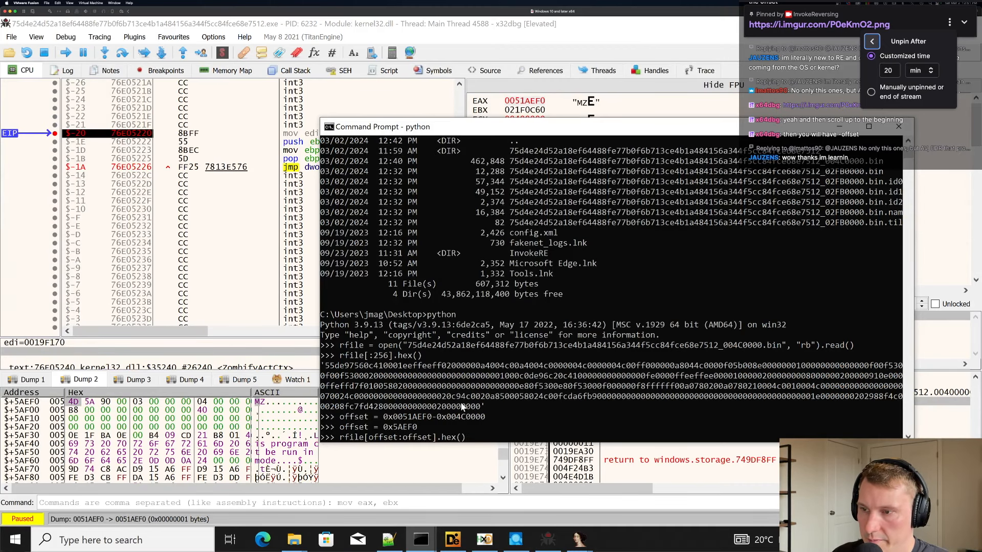
{"action": "type", "text": "+256"}
{"action": "key", "text": "Return"}
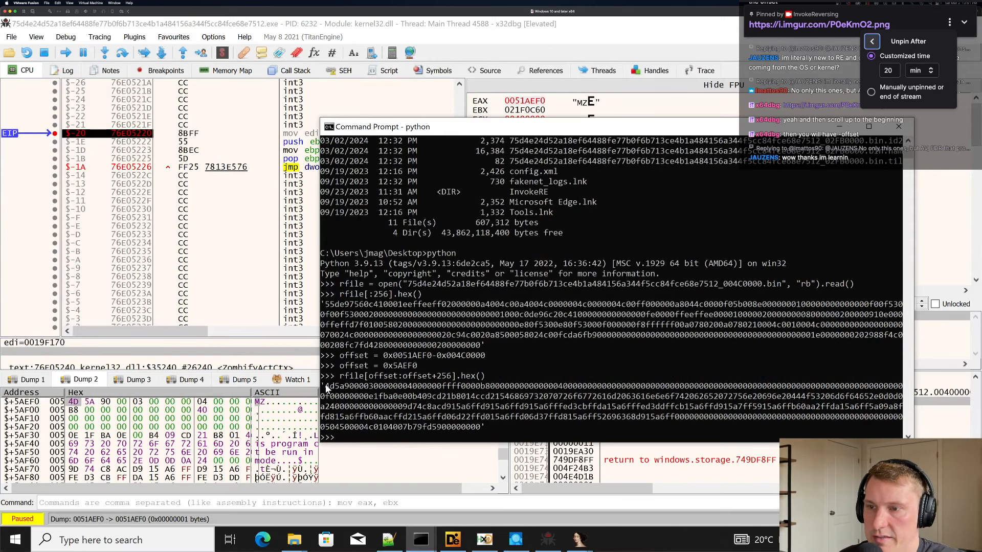
{"action": "left_click_drag", "start_coordinate": [325, 385], "coordinate": [489, 430]}
{"action": "key", "text": "ctrl+c"}
Store everything from the offset to the end of the dump, as unmapped_mz = rfile[offset:].
{"action": "key", "text": "Up"}
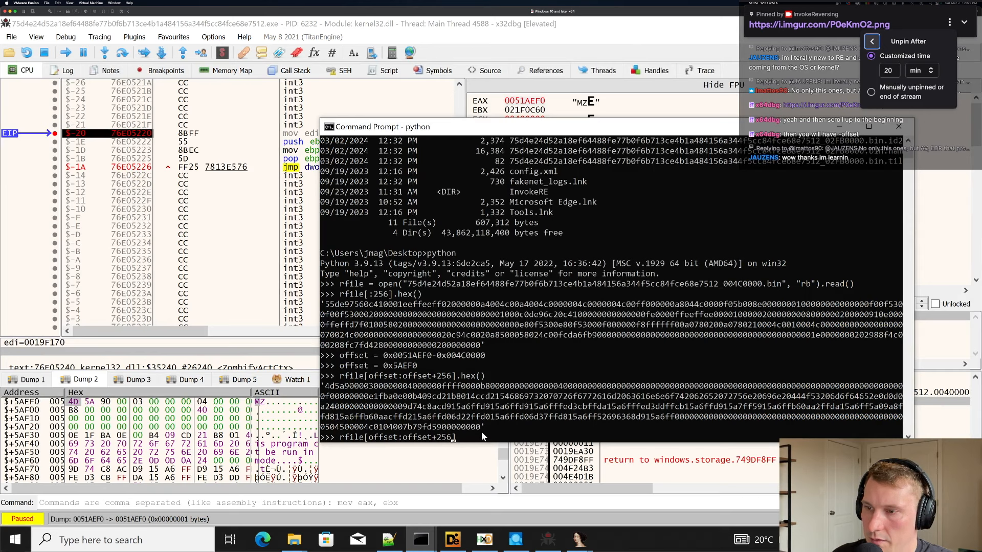
{"action": "key", "text": "Left"}
{"action": "key", "text": "BackSpace"}
{"action": "key", "text": "BackSpace"}
{"action": "key", "text": "BackSpace"}
{"action": "key", "text": "BackSpace"}
{"action": "key", "text": "BackSpace"}
{"action": "key", "text": "BackSpace"}
{"action": "key", "text": "BackSpace"}
{"action": "key", "text": "BackSpace"}
{"action": "key", "text": "BackSpace"}
{"action": "key", "text": "BackSpace"}
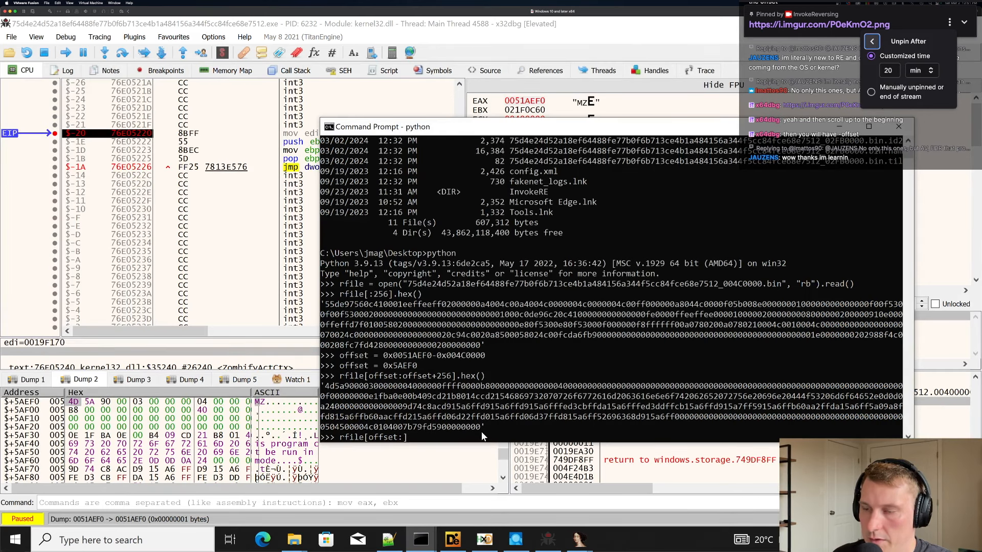
{"action": "key", "text": "Left"}
{"action": "key", "text": "Left"}
{"action": "key", "text": "Left"}
{"action": "key", "text": "Left"}
{"action": "key", "text": "Left"}
{"action": "key", "text": "Left"}
{"action": "key", "text": "Left"}
{"action": "key", "text": "Left"}
{"action": "key", "text": "Left"}
{"action": "key", "text": "Left"}
{"action": "key", "text": "Left"}
{"action": "key", "text": "Left"}
{"action": "key", "text": "Left"}
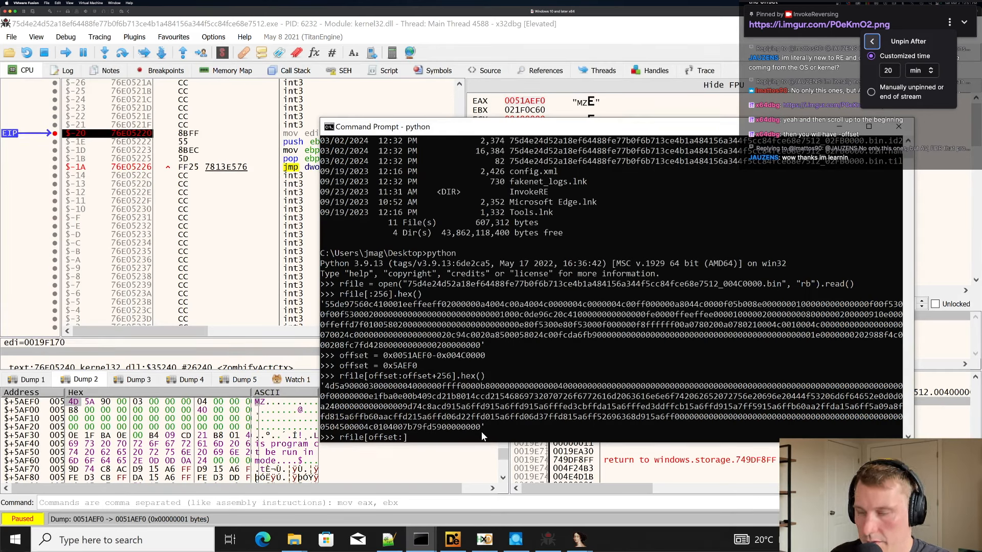
{"action": "type", "text": "rfil"}
{"action": "key", "text": "BackSpace"}
{"action": "key", "text": "BackSpace"}
{"action": "key", "text": "BackSpace"}
{"action": "key", "text": "BackSpace"}
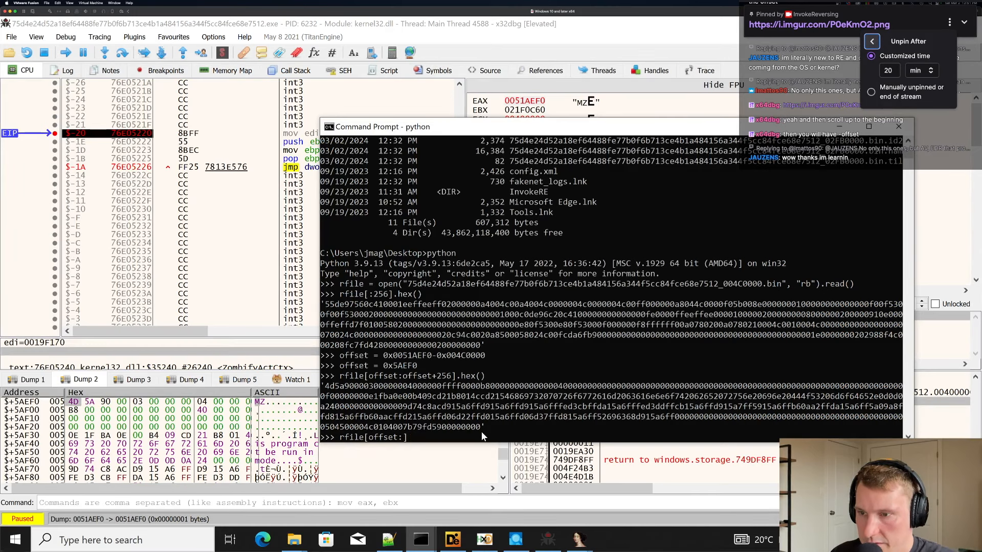
{"action": "type", "text": "dumped_"}
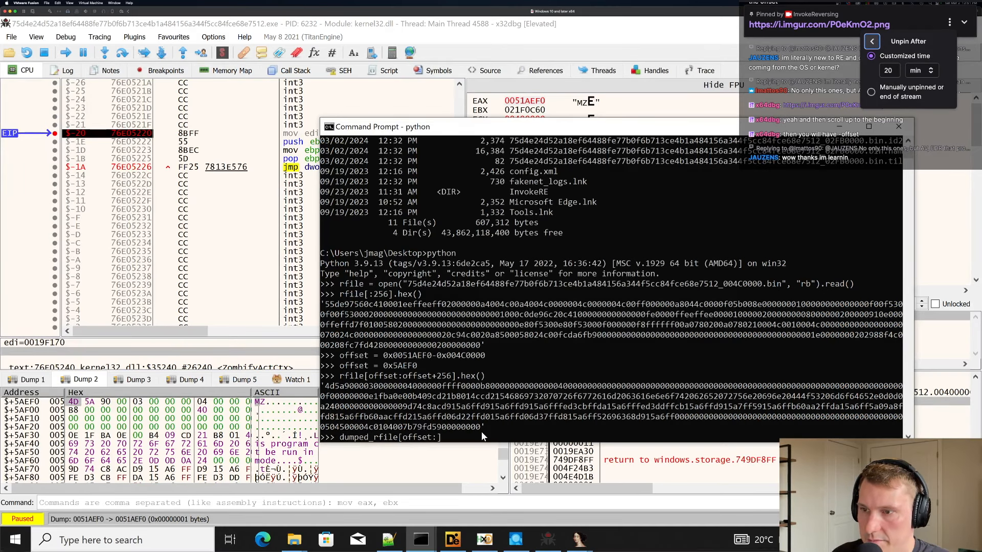
{"action": "key", "text": "BackSpace"}
{"action": "key", "text": "BackSpace"}
{"action": "key", "text": "BackSpace"}
{"action": "key", "text": "BackSpace"}
{"action": "key", "text": "BackSpace"}
{"action": "key", "text": "BackSpace"}
{"action": "key", "text": "BackSpace"}
{"action": "type", "text": "unmappe"}
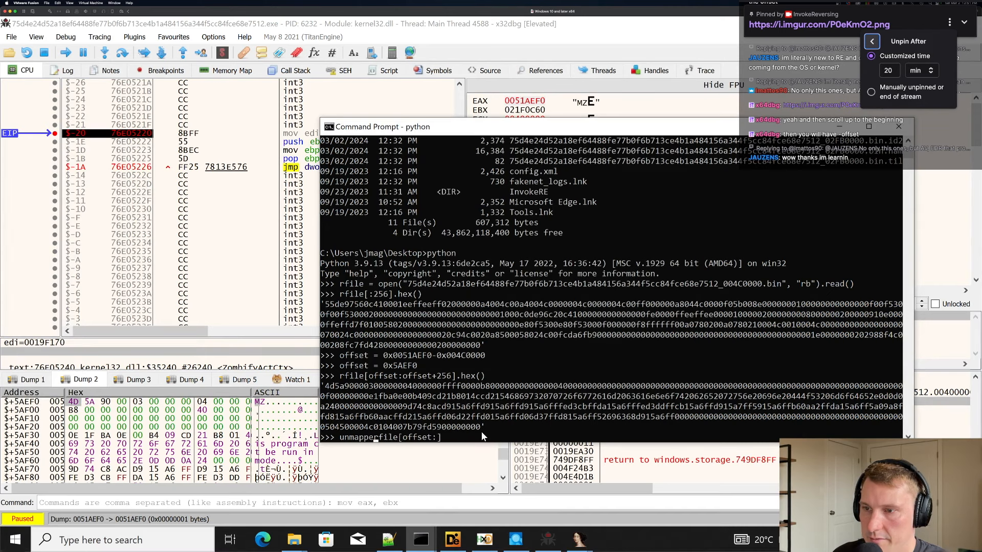
{"action": "type", "text": "d_mz ="}
{"action": "key", "text": "Return"}
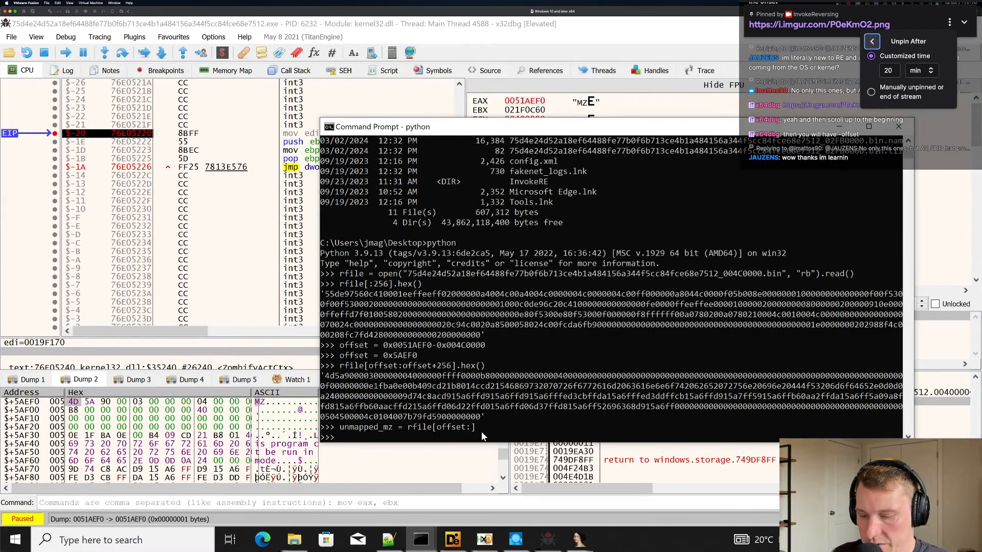
Open carved_pe.bin as fw in mode "w" and try to write unmapped_mz to it.
{"action": "type", "text": "fw = "}
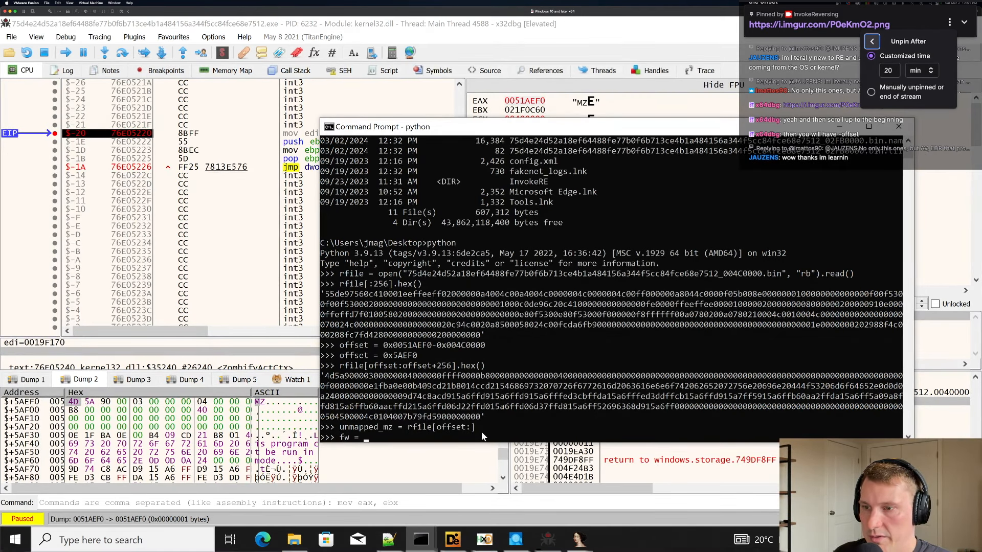
{"action": "type", "text": "open(\""}
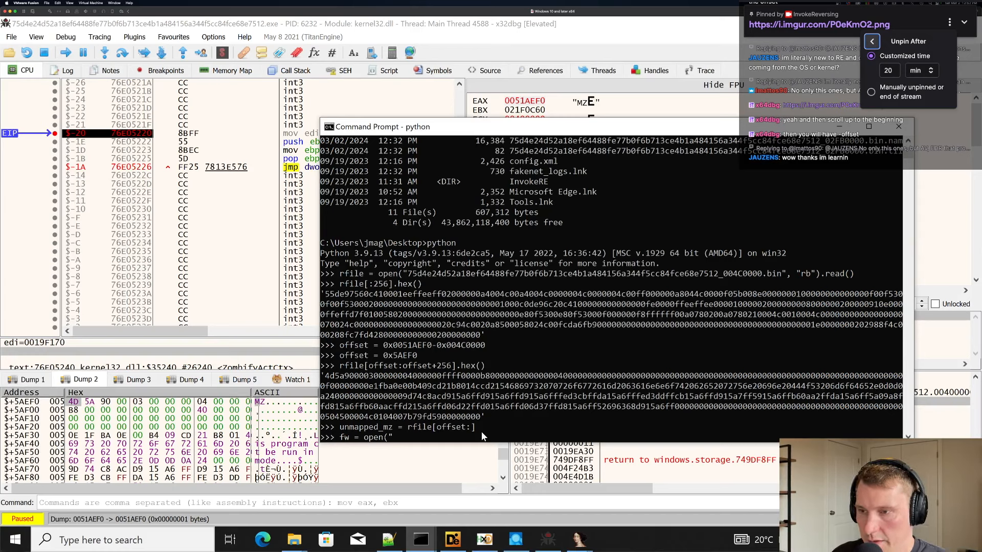
{"action": "type", "text": "carved_"}
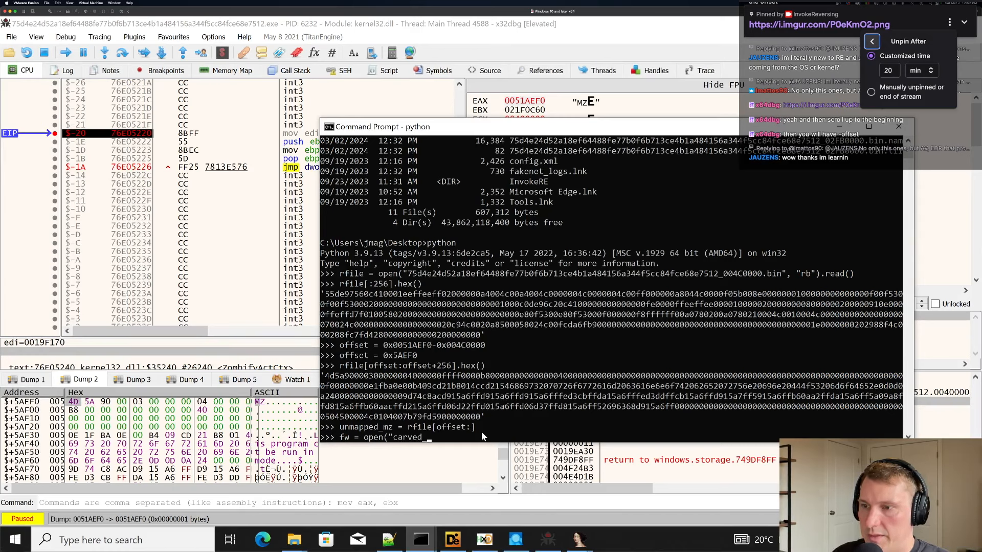
{"action": "type", "text": "pe.bin\", "}
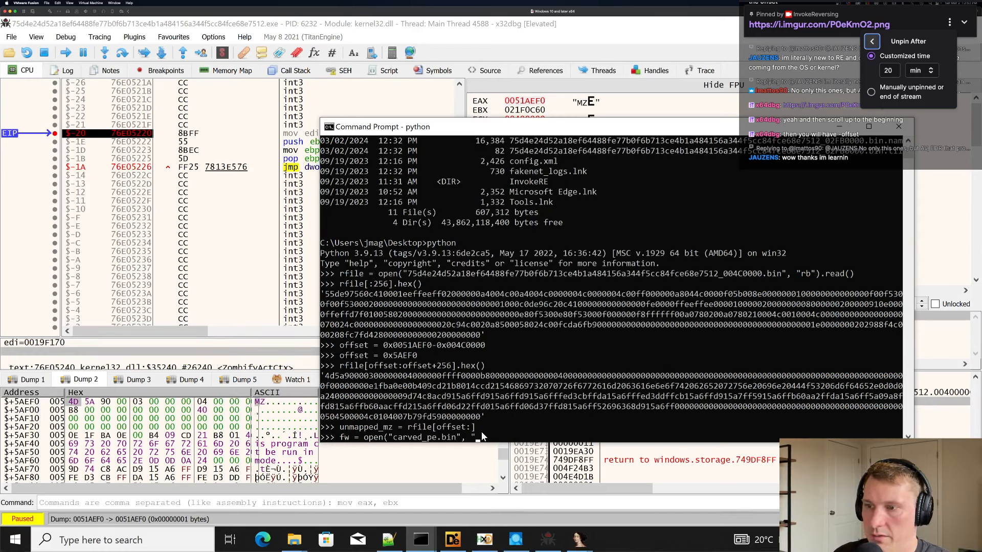
{"action": "type", "text": "\"w\")"}
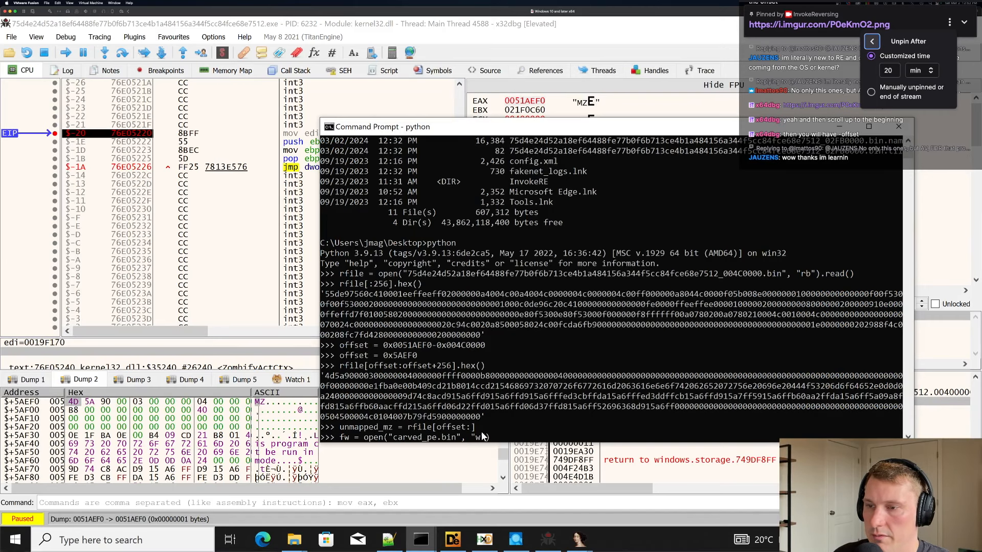
{"action": "key", "text": "Return"}
{"action": "type", "text": "fw.write"}
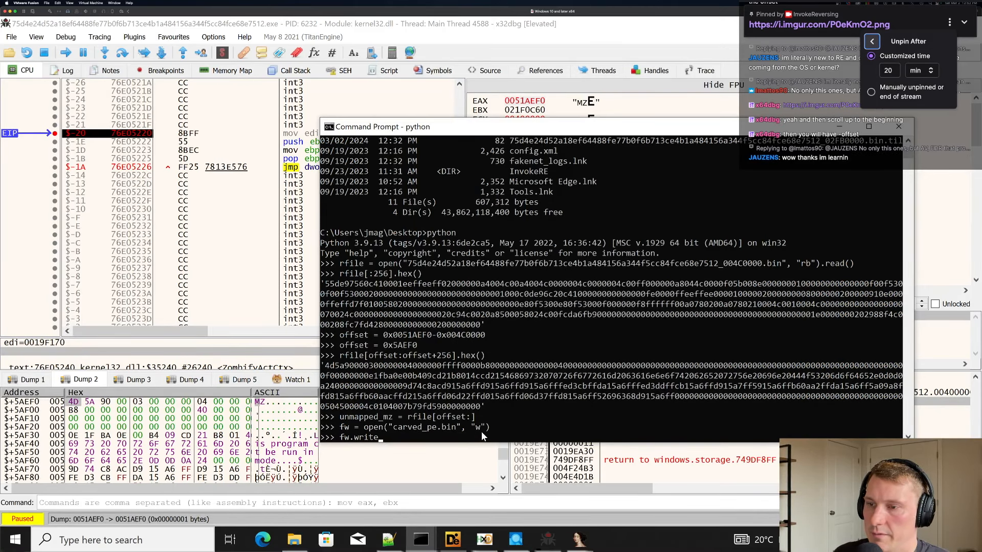
{"action": "type", "text": "(unmapped_mz)"}
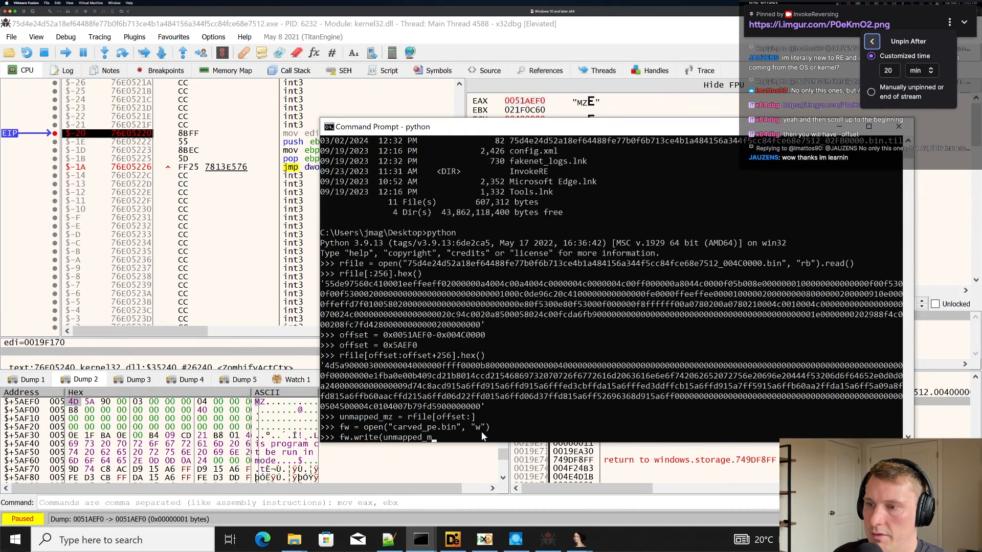
{"action": "key", "text": "Return"}
Reopen the output file in binary mode, as fw = open("carved_pe.bin", "wb").
{"action": "key", "text": "Up"}
{"action": "key", "text": "Left"}
{"action": "key", "text": "Left"}
{"action": "key", "text": "Left"}
{"action": "key", "text": "Left"}
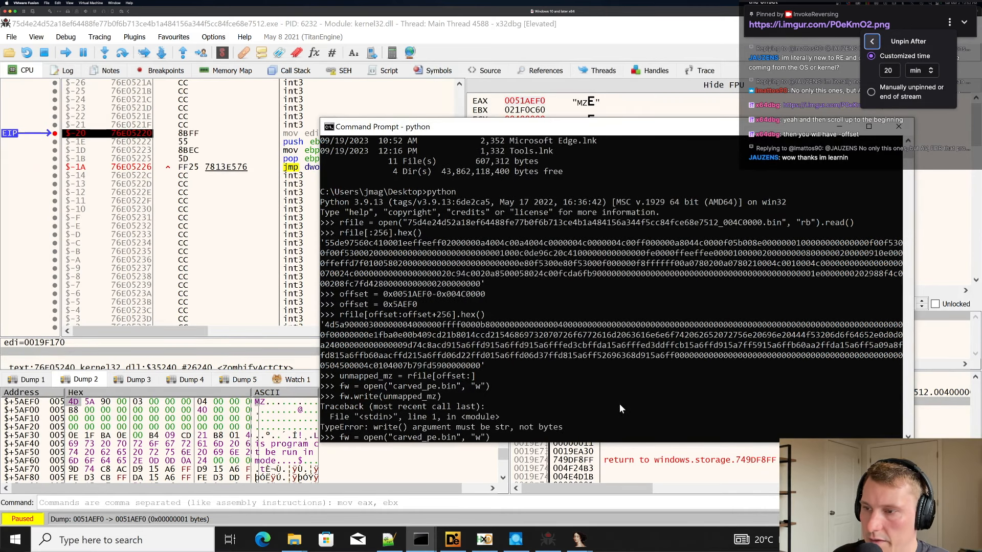
{"action": "key", "text": "Right"}
{"action": "key", "text": "Right"}
{"action": "type", "text": "b"}
{"action": "key", "text": "Return"}
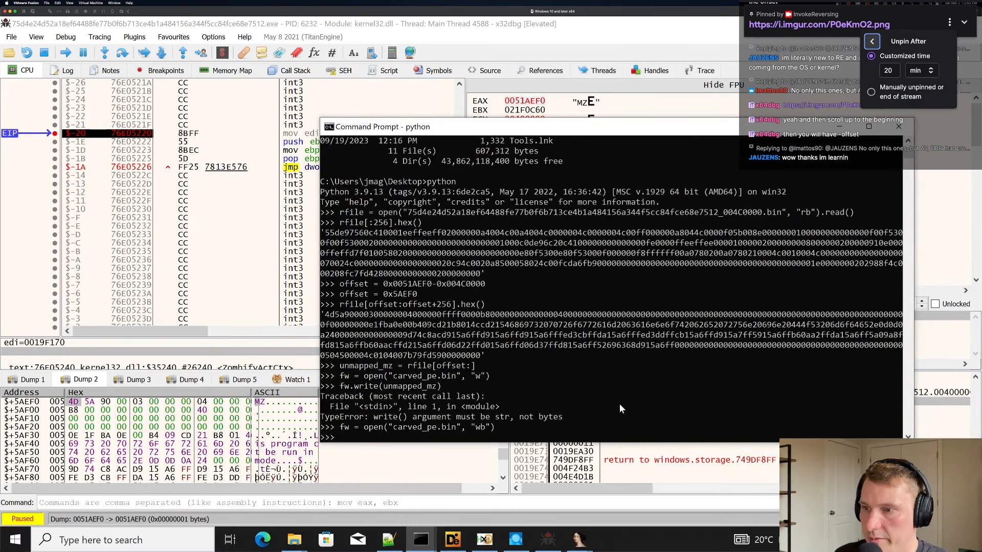
Write the carved bytes with fw.write(unmapped_mz) and close the file with fw.close().
{"action": "key", "text": "Up"}
{"action": "key", "text": "Up"}
{"action": "key", "text": "Return"}
{"action": "type", "text": "fw.close()"}
{"action": "key", "text": "Return"}
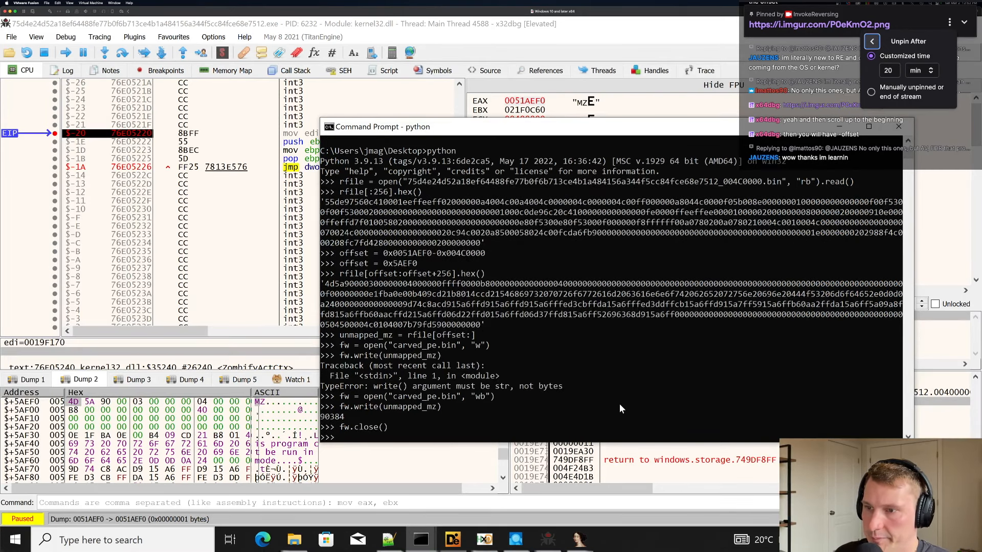
Leave the Python interpreter with exit() to return to the command prompt.
{"action": "type", "text": "exit("}
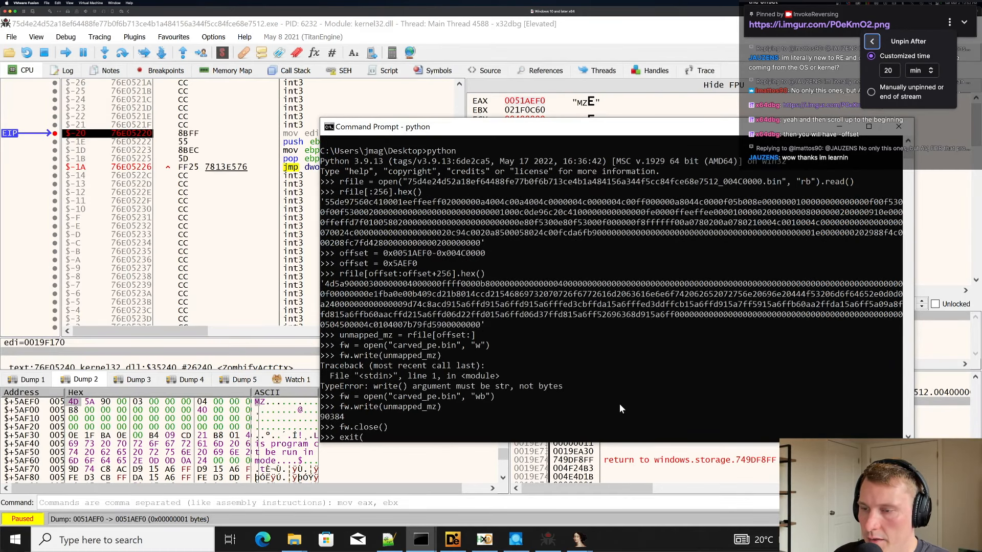
{"action": "type", "text": ")"}
{"action": "key", "text": "Return"}
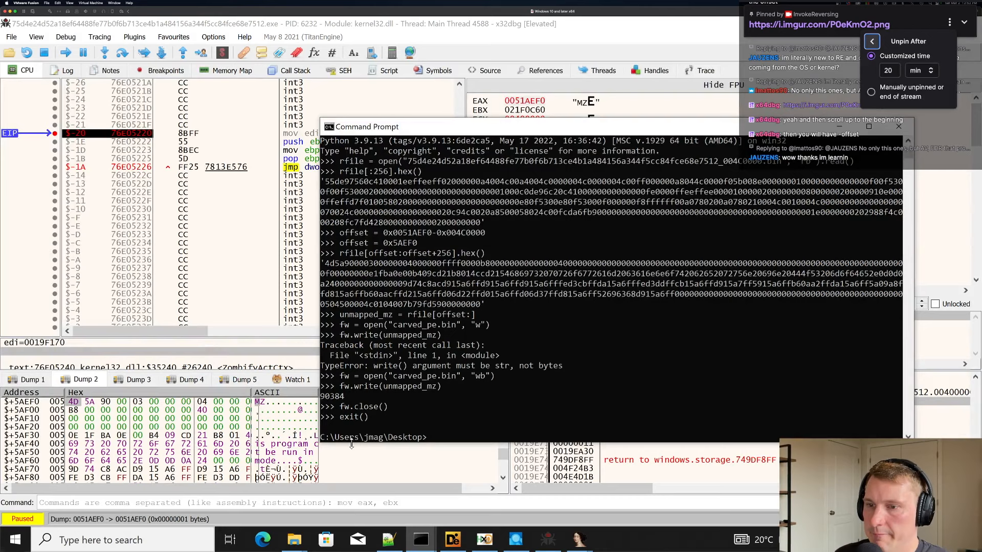
Switch to HxD, find the next MZ signature in the 004C0000 dump and select the block of bytes preceding it for inspection.
{"action": "left_click", "coordinate": [484, 540]}
{"action": "scroll", "coordinate": [418, 299], "scroll_direction": "up", "scroll_amount": 5}
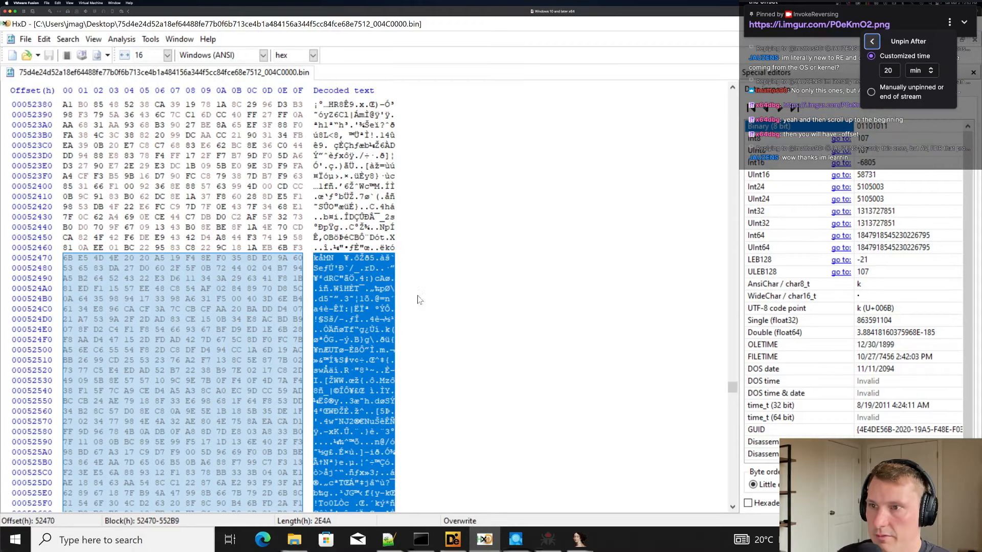
{"action": "key", "text": "ctrl+f"}
{"action": "key", "text": "Return"}
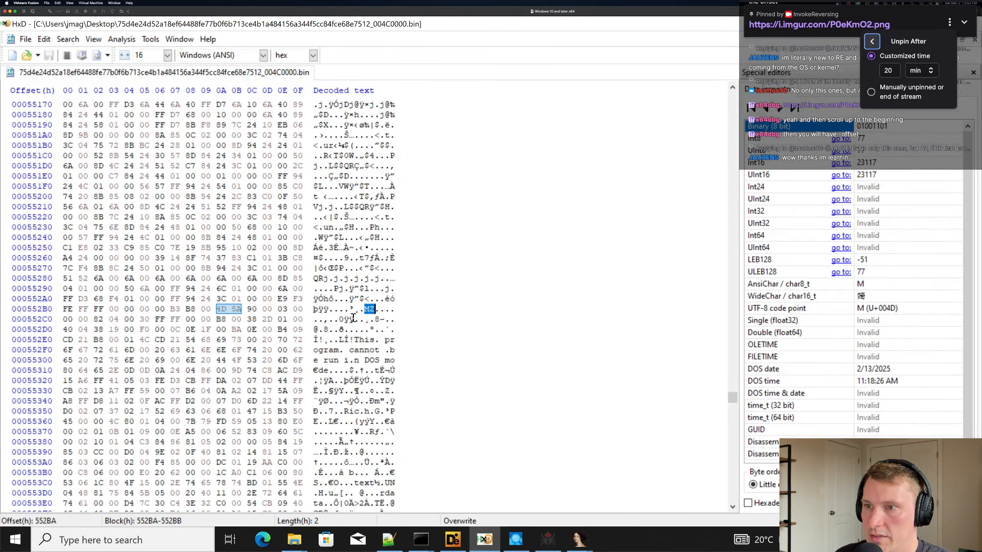
{"action": "left_click_drag", "start_coordinate": [366, 309], "coordinate": [68, 135]}
{"action": "scroll", "coordinate": [188, 217], "scroll_direction": "up", "scroll_amount": 7}
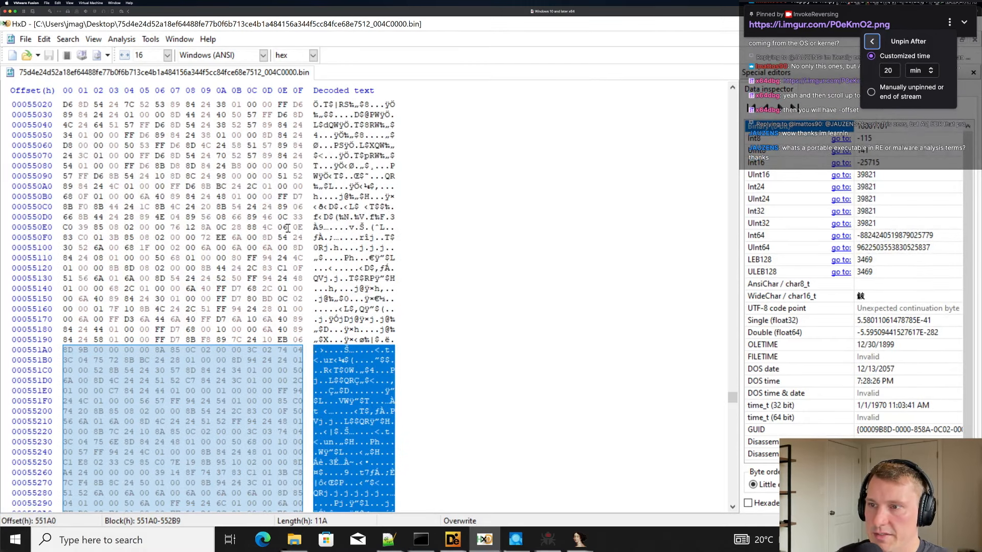
{"action": "scroll", "coordinate": [409, 274], "scroll_direction": "down", "scroll_amount": 10}
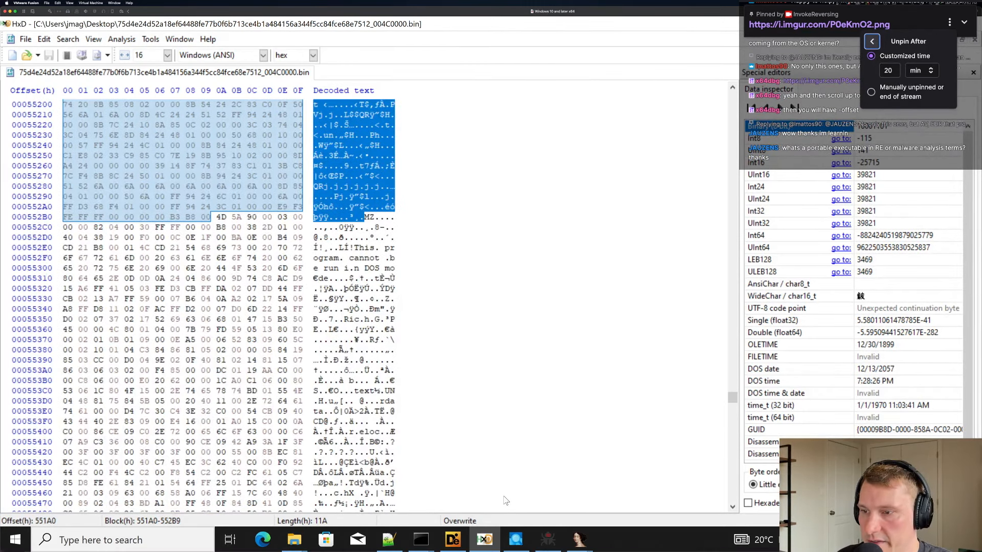
Switch to x32dbg, open Scylla and dump the selected kernel32.dll module to the Desktop as kernel32_dump.dll.
{"action": "left_click", "coordinate": [548, 540]}
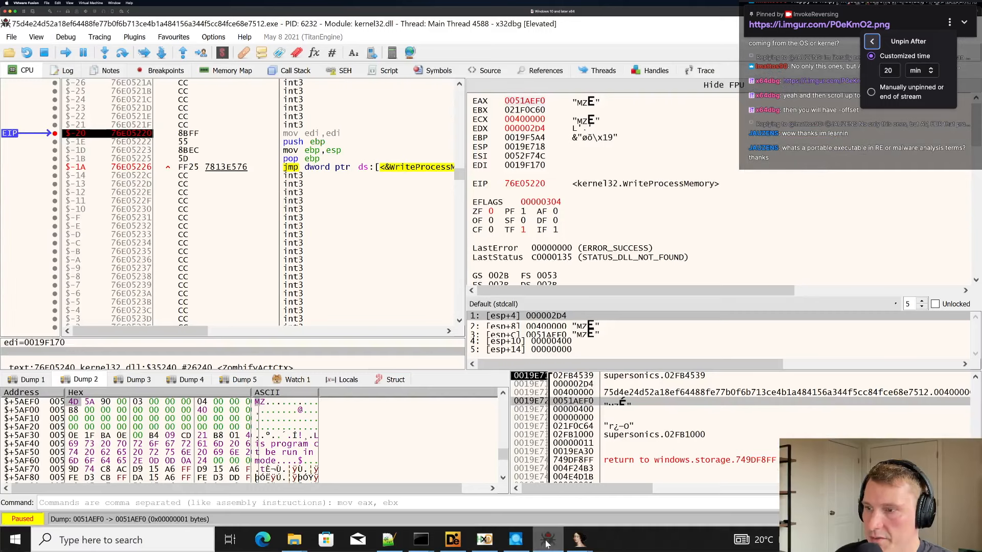
{"action": "left_click", "coordinate": [258, 183]}
{"action": "left_click", "coordinate": [222, 52]}
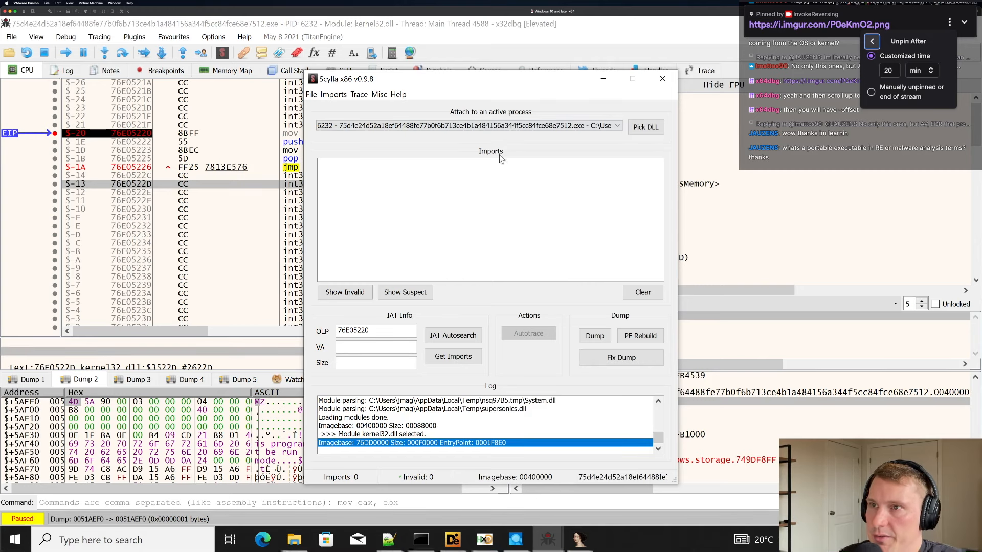
{"action": "left_click", "coordinate": [633, 342]}
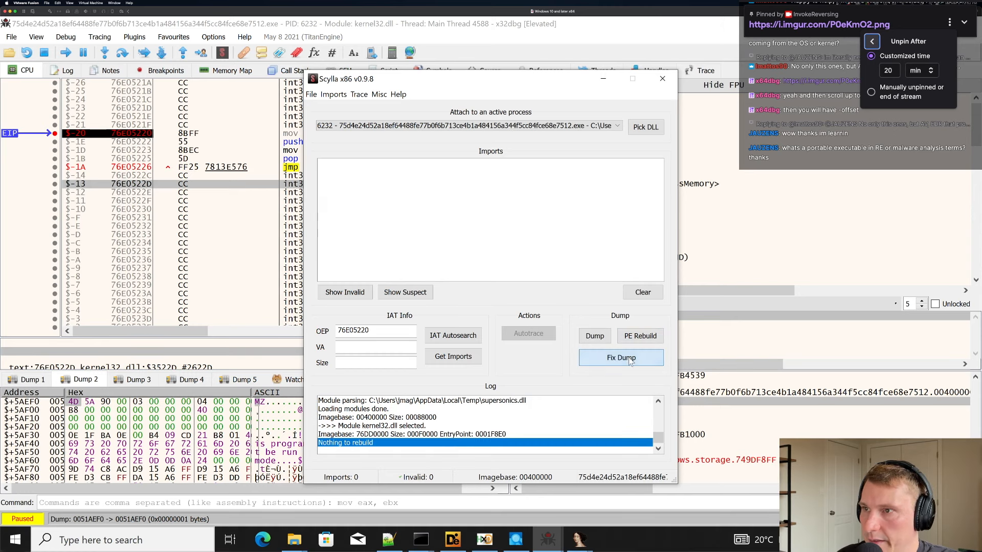
{"action": "left_click", "coordinate": [588, 334]}
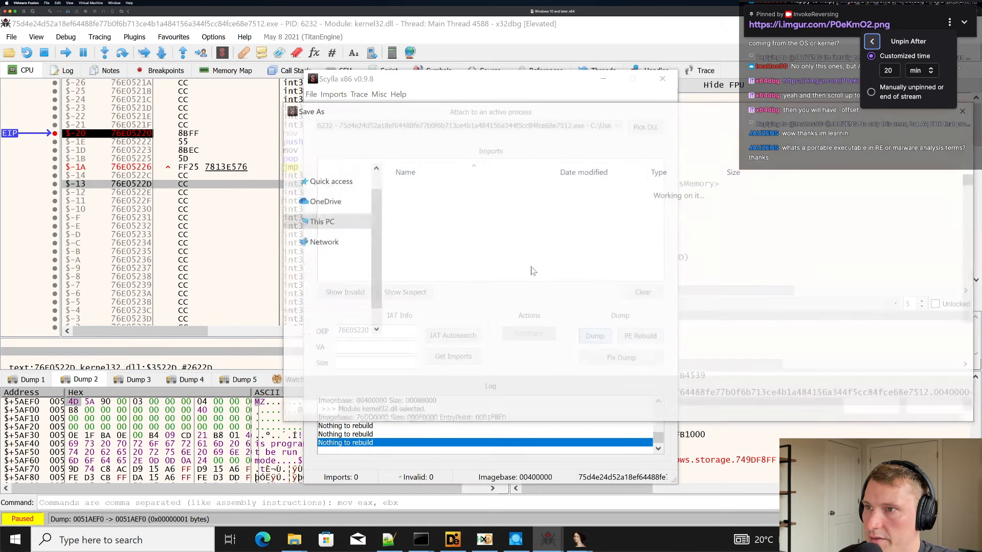
{"action": "scroll", "coordinate": [340, 197], "scroll_direction": "up", "scroll_amount": 1}
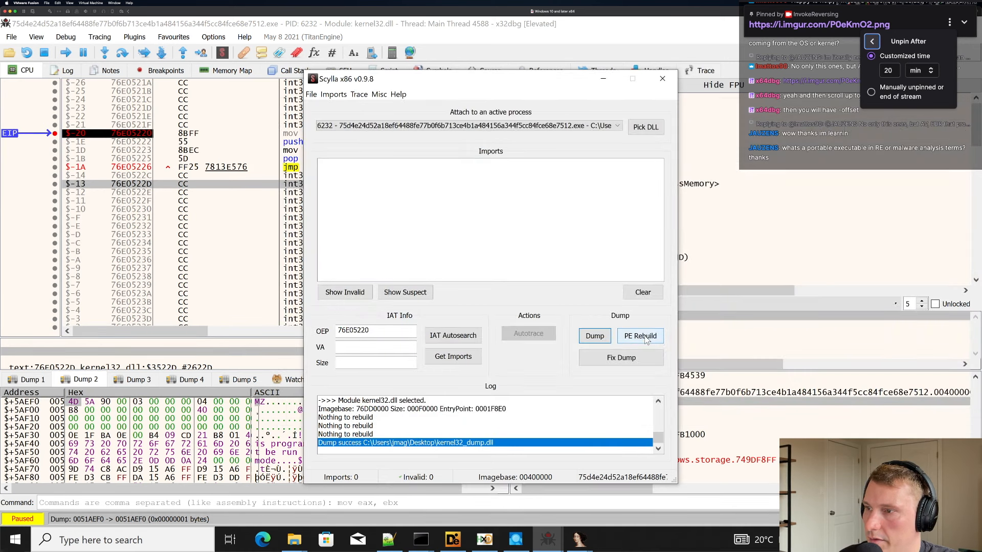
Run a PE Rebuild on carved_pe.bin from the Desktop, then close Scylla and minimize the debugger.
{"action": "left_click", "coordinate": [640, 336]}
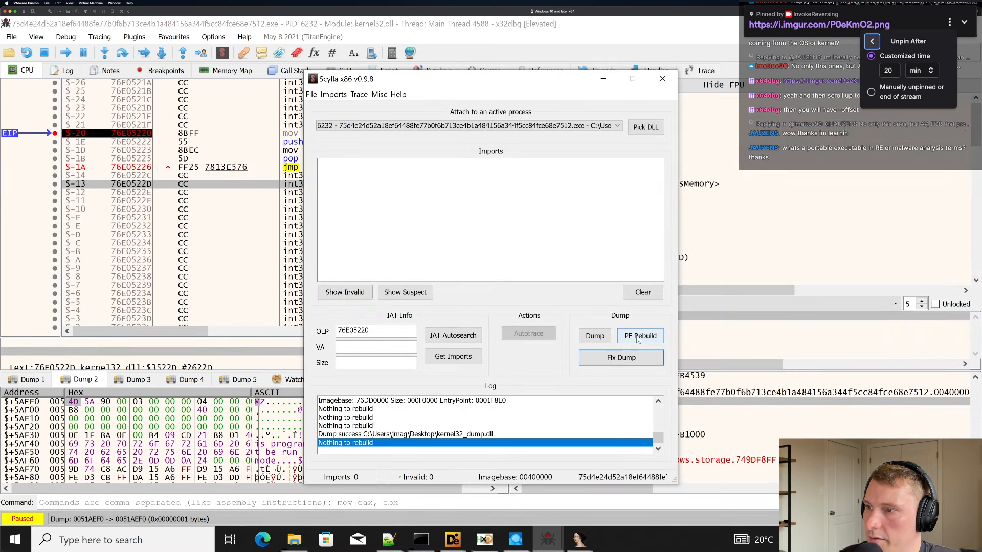
{"action": "left_click", "coordinate": [905, 390]}
{"action": "left_click", "coordinate": [863, 425]}
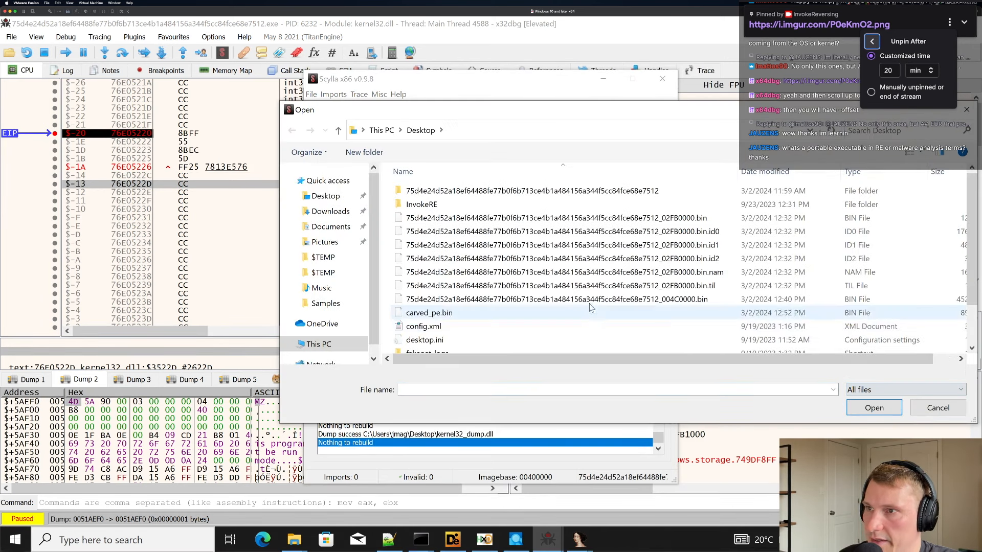
{"action": "scroll", "coordinate": [563, 254], "scroll_direction": "down", "scroll_amount": 2}
{"action": "double_click", "coordinate": [562, 254]}
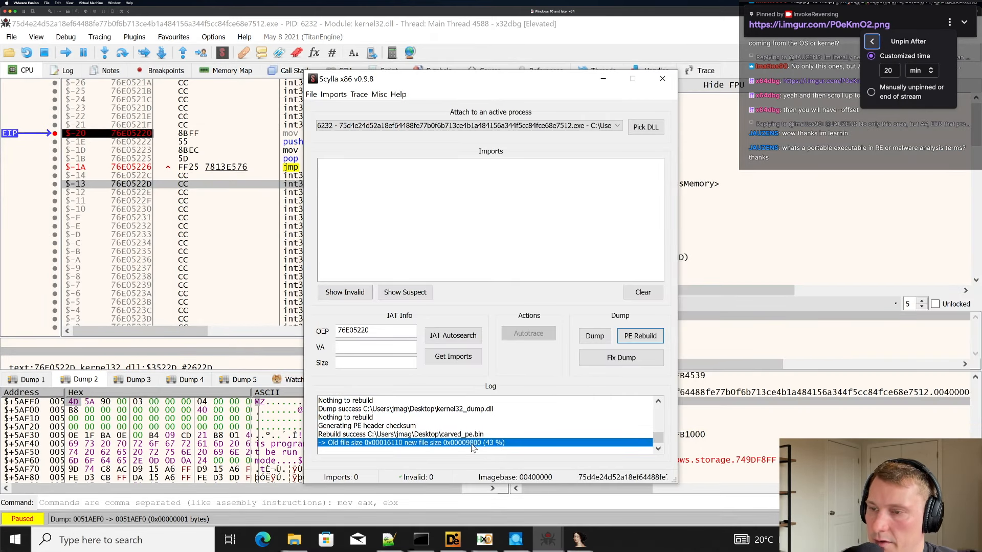
{"action": "left_click_drag", "start_coordinate": [394, 85], "coordinate": [272, 54]}
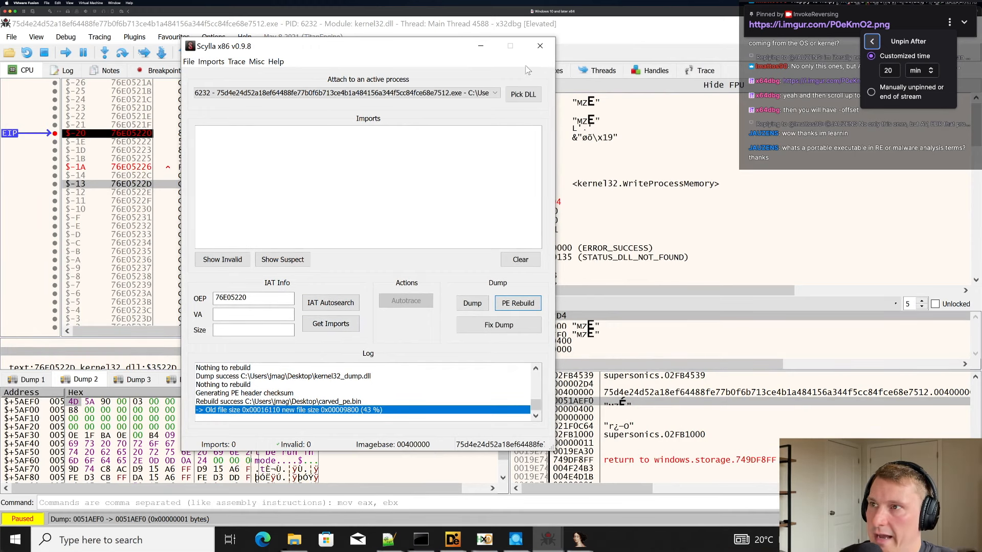
{"action": "left_click", "coordinate": [540, 45]}
{"action": "mouse_move", "coordinate": [501, 459]}
{"action": "left_mouse_down"}
{"action": "mouse_move", "coordinate": [501, 473]}
{"action": "mouse_move", "coordinate": [501, 456]}
{"action": "left_mouse_up"}
{"action": "left_click", "coordinate": [548, 540]}
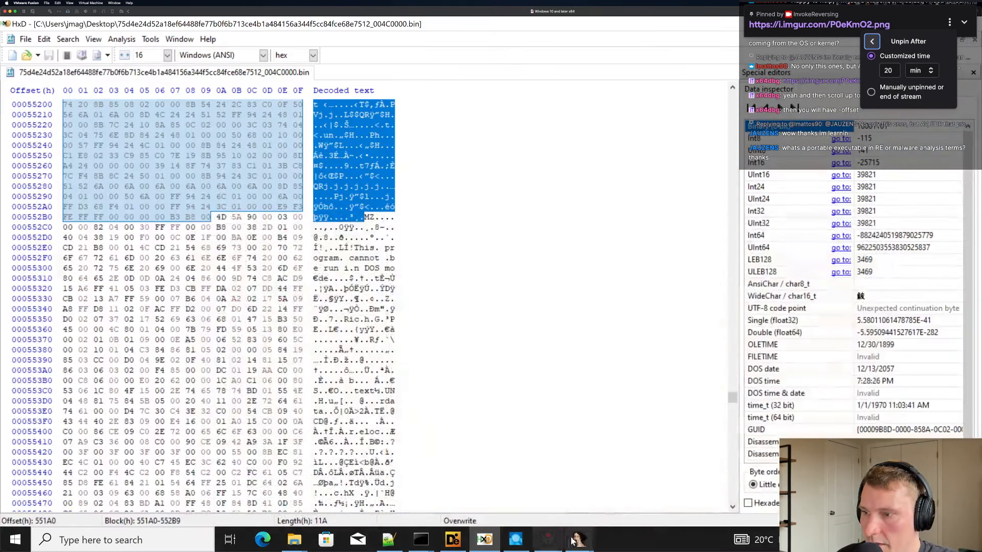
Switch to the IDA window holding the 02FB0000 dump and close it, saving the database with Pack database (Store).
{"action": "mouse_move", "coordinate": [579, 540]}
{"action": "left_click", "coordinate": [647, 507]}
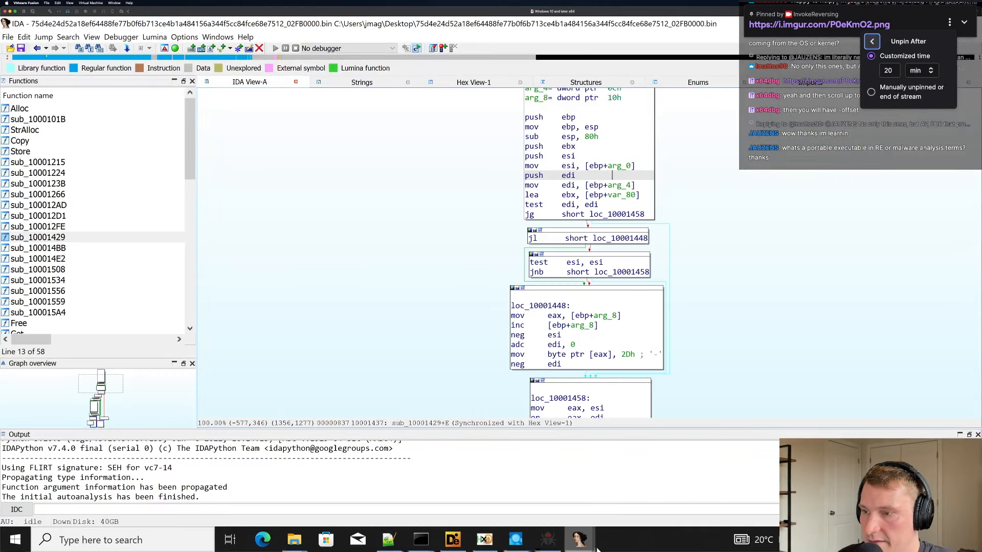
{"action": "mouse_move", "coordinate": [584, 548]}
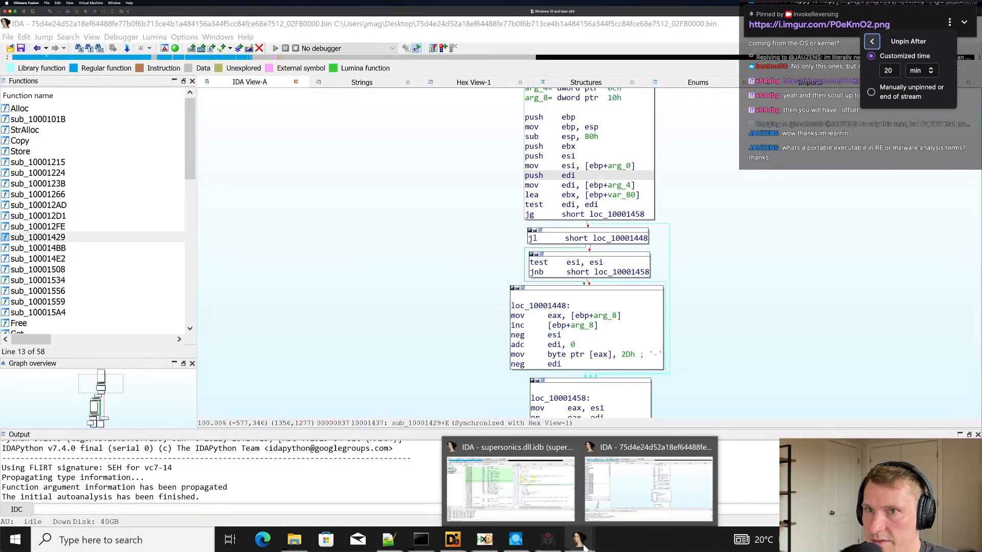
{"action": "left_click", "coordinate": [784, 220]}
{"action": "left_click", "coordinate": [970, 24]}
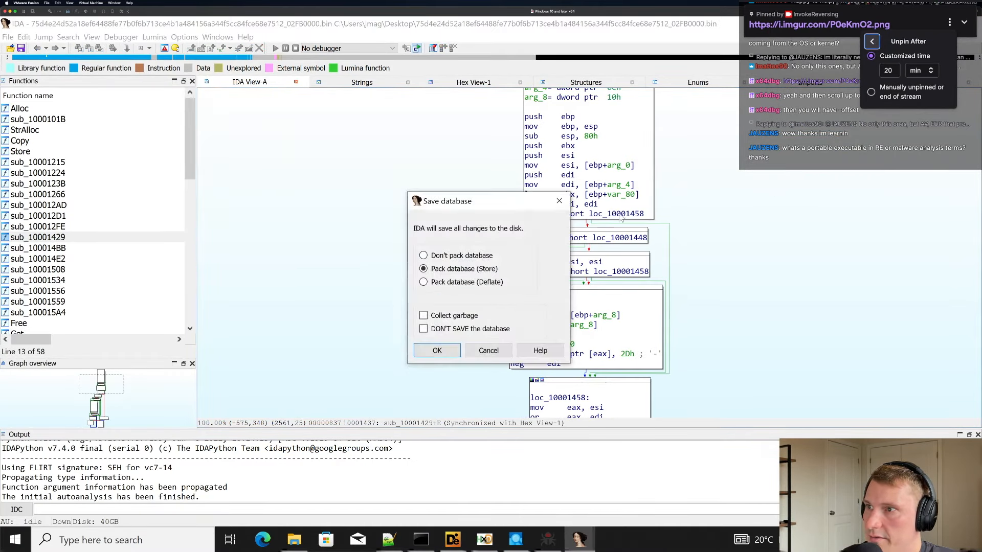
{"action": "key", "text": "Return"}
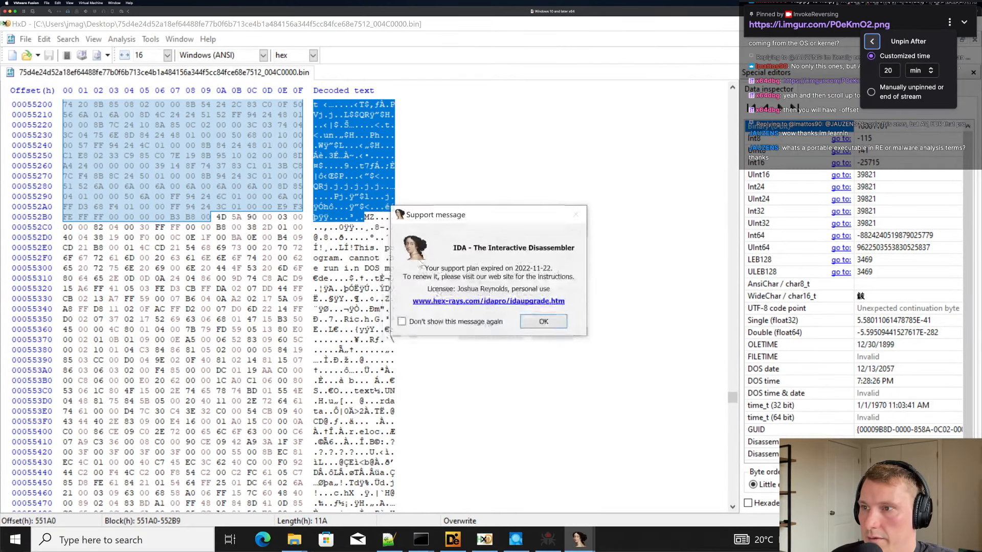
In a new IDA session, show all file types and load carved_pe.bin from the Desktop with the default load options.
{"action": "key", "text": "Return"}
{"action": "left_click", "coordinate": [437, 244]}
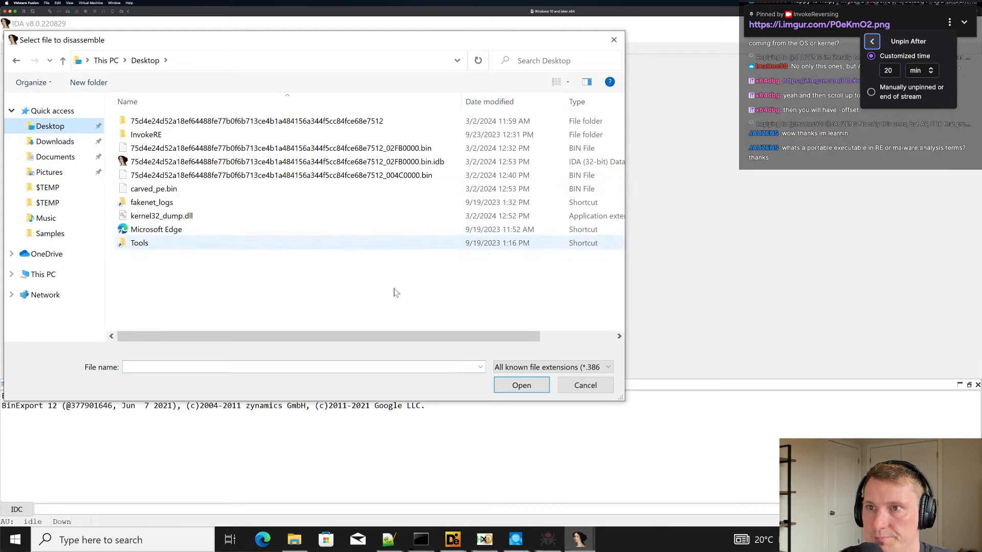
{"action": "left_click", "coordinate": [553, 368]}
{"action": "left_click", "coordinate": [517, 366]}
{"action": "left_click", "coordinate": [300, 204]}
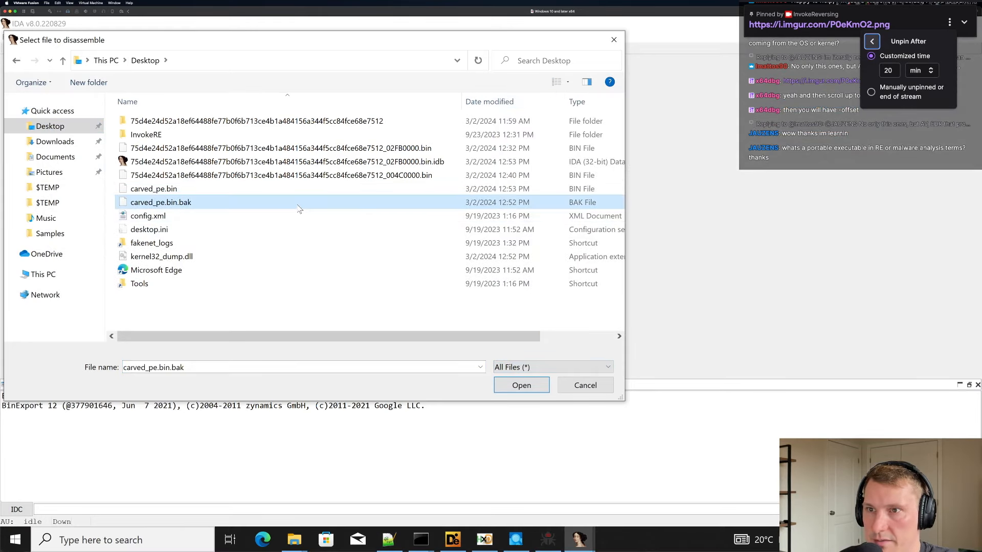
{"action": "double_click", "coordinate": [300, 190]}
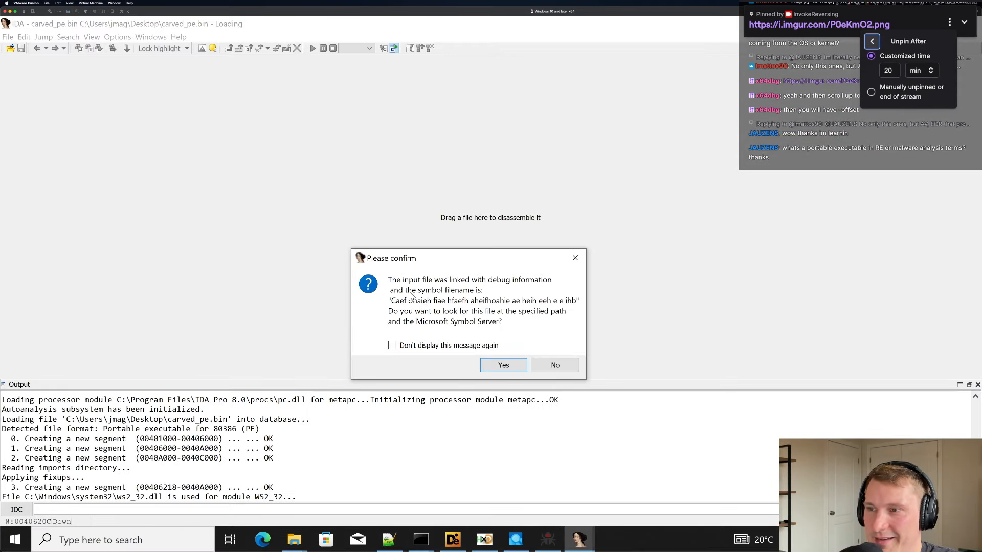
Highlight the debug symbol filename in the confirmation prompt and agree to look for the symbol file.
{"action": "left_click_drag", "start_coordinate": [391, 303], "coordinate": [574, 305]}
{"action": "left_click", "coordinate": [418, 303]}
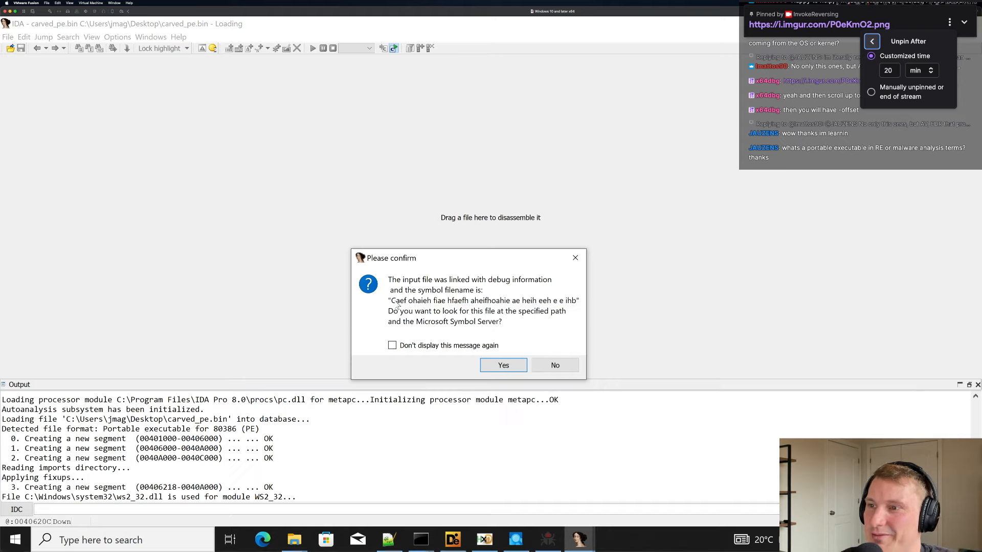
{"action": "left_click_drag", "start_coordinate": [396, 302], "coordinate": [566, 306]}
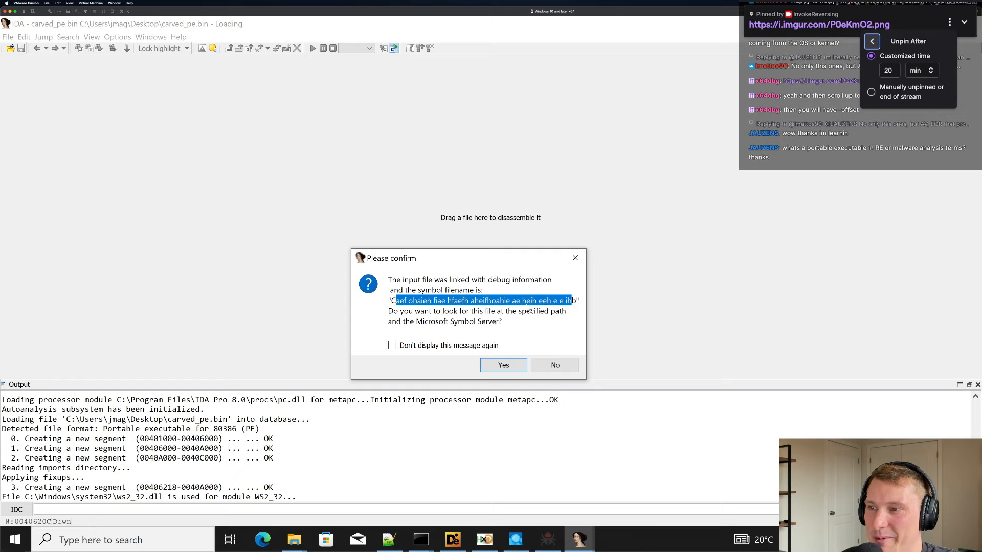
{"action": "left_click", "coordinate": [396, 303]}
{"action": "left_click_drag", "start_coordinate": [396, 303], "coordinate": [578, 305]}
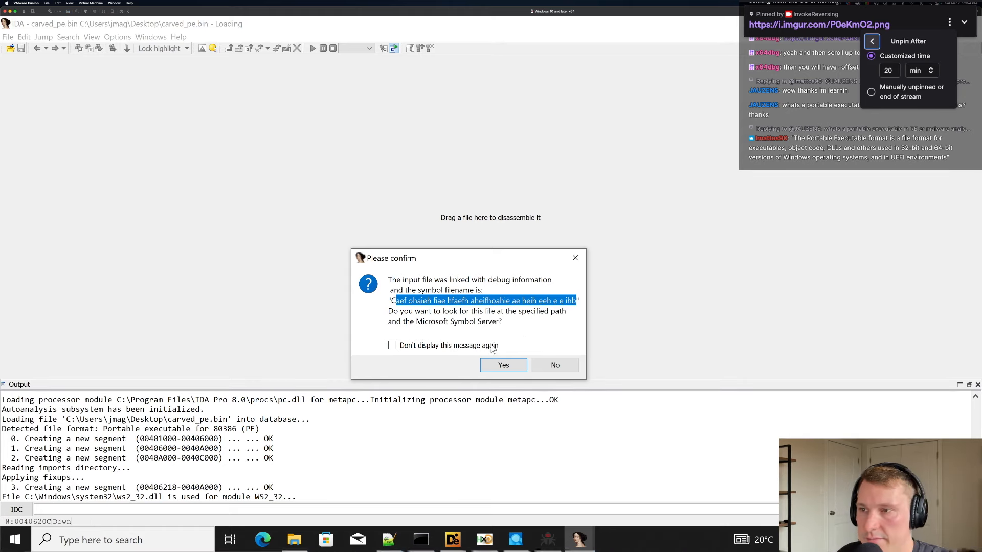
{"action": "left_click", "coordinate": [503, 362]}
Look through the WinMain graph of carved_pe.bin from the start down to the directory creation and file copy blocks.
{"action": "scroll", "coordinate": [527, 326], "scroll_direction": "down", "scroll_amount": 15}
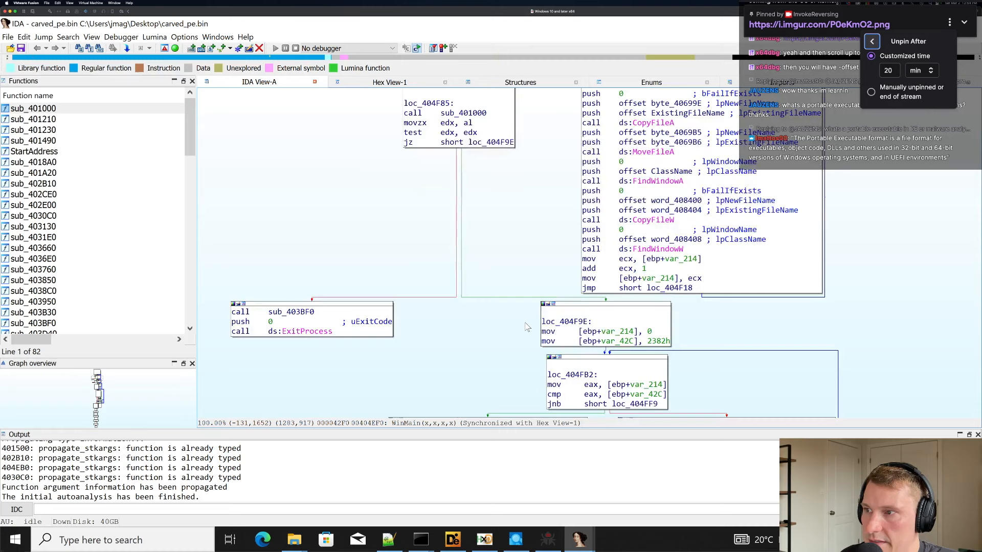
{"action": "scroll", "coordinate": [524, 325], "scroll_direction": "down", "scroll_amount": 10}
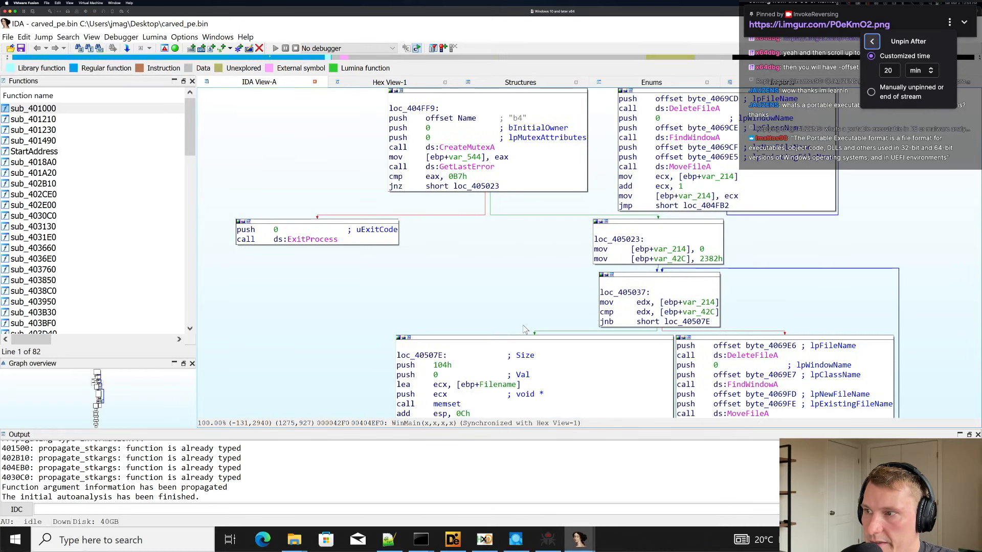
{"action": "scroll", "coordinate": [628, 345], "scroll_direction": "down", "scroll_amount": 10}
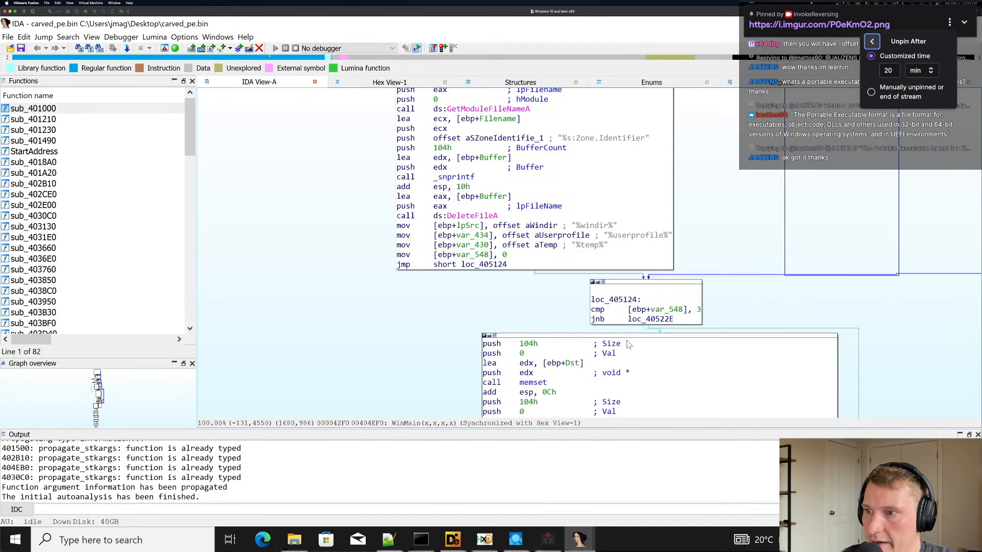
{"action": "scroll", "coordinate": [626, 341], "scroll_direction": "down", "scroll_amount": 2}
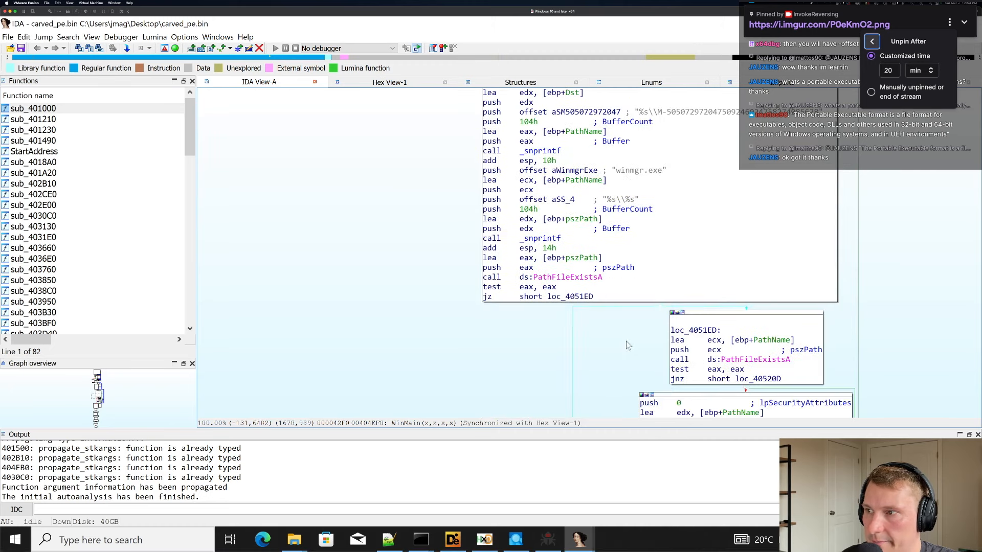
{"action": "scroll", "coordinate": [626, 341], "scroll_direction": "down", "scroll_amount": 1}
{"action": "left_click_drag", "start_coordinate": [626, 342], "coordinate": [370, 288]}
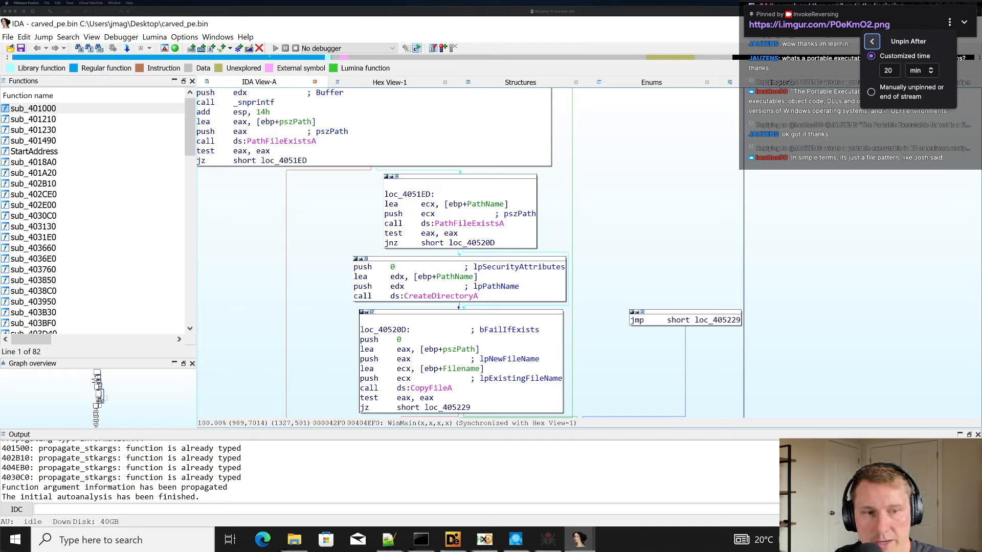
Switch to Chrome and open training.invokere.com in a new tab.
{"action": "key", "text": "super+Tab"}
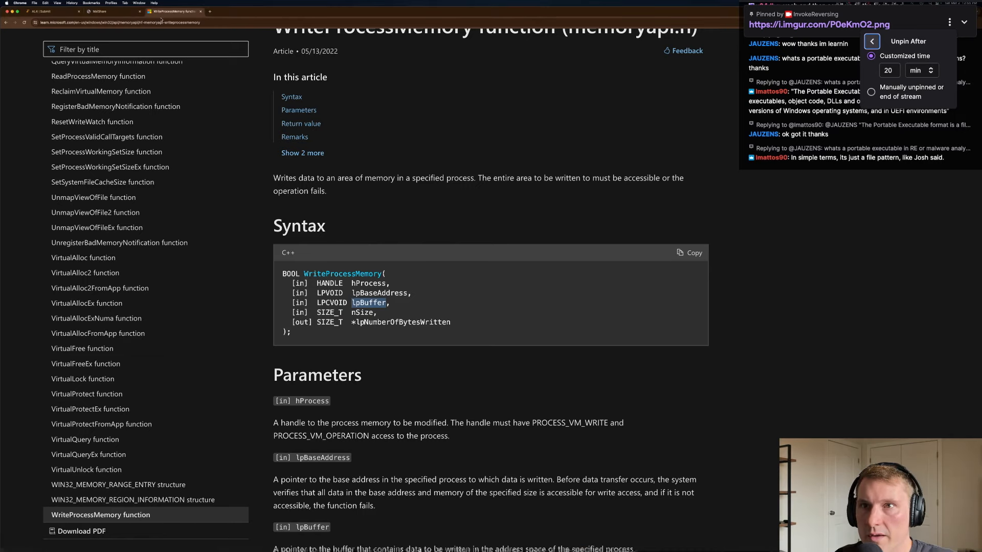
{"action": "left_click", "coordinate": [210, 11]}
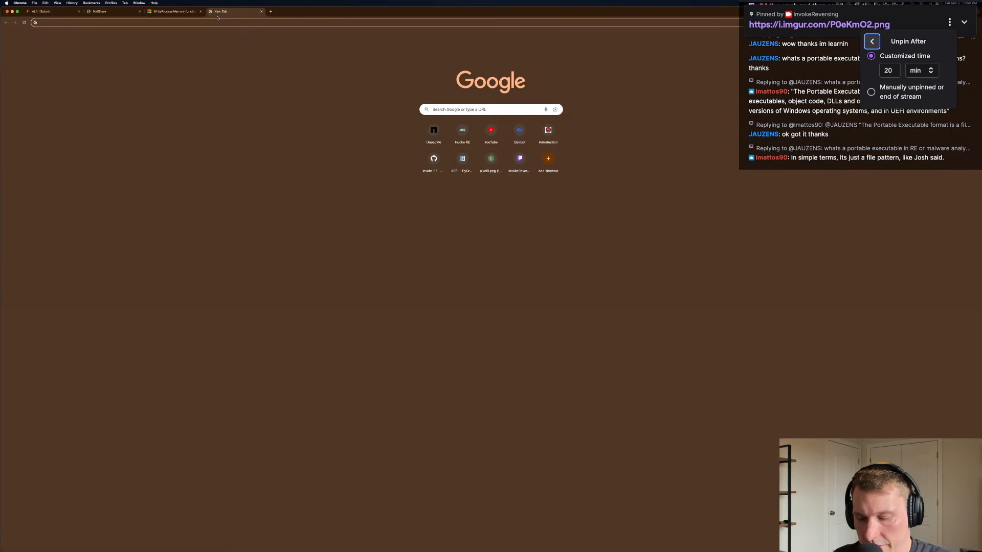
{"action": "type", "text": "pe"}
{"action": "key", "text": "BackSpace"}
{"action": "key", "text": "BackSpace"}
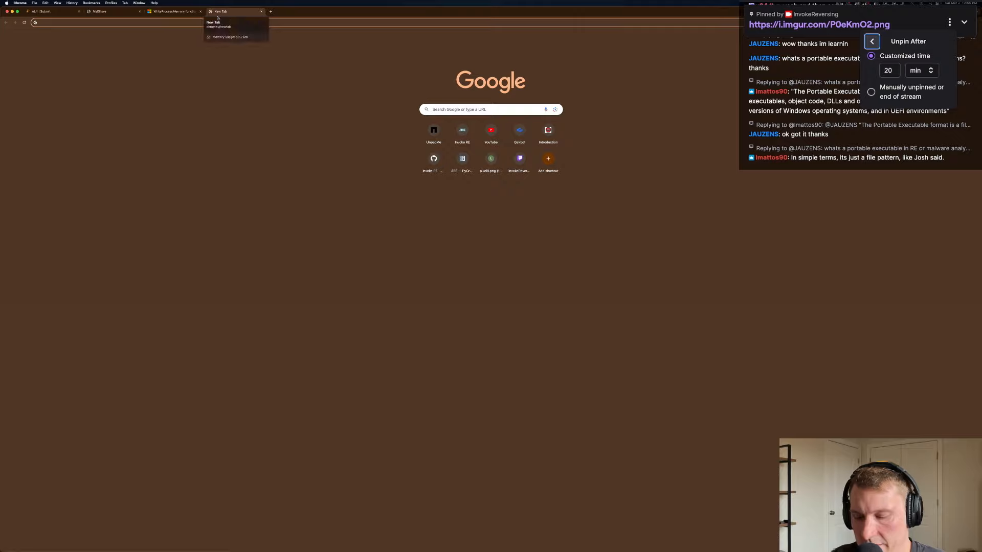
{"action": "type", "text": "training.invokere.com"}
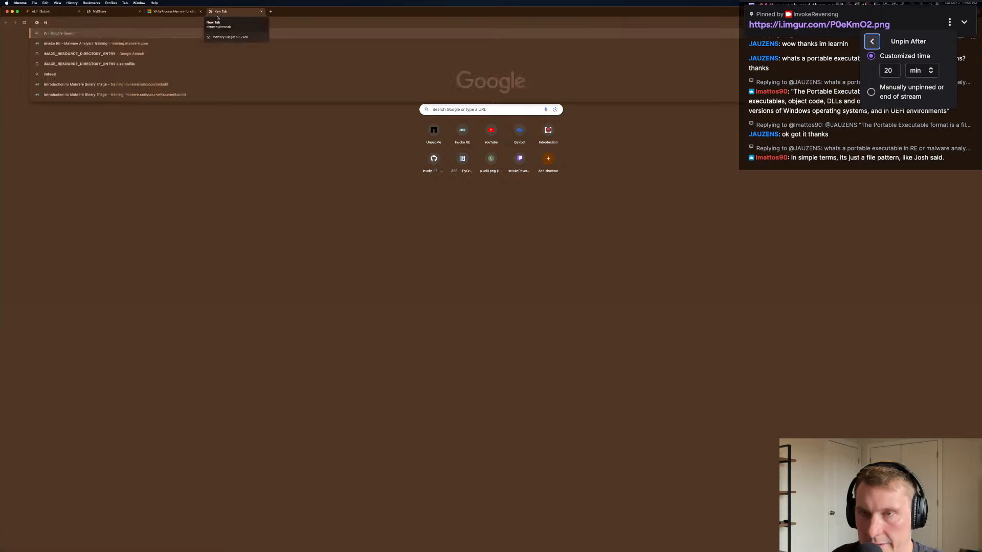
{"action": "key", "text": "Return"}
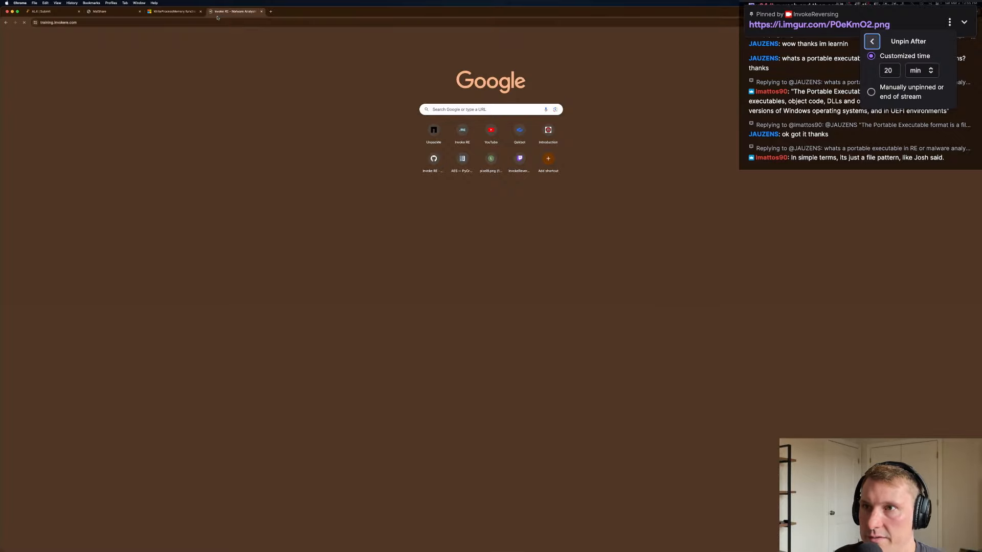
Open the Introduction to Malware Binary Triage course and look through its module list down to Module 3 - PE File Format.
{"action": "scroll", "coordinate": [421, 297], "scroll_direction": "down", "scroll_amount": 2}
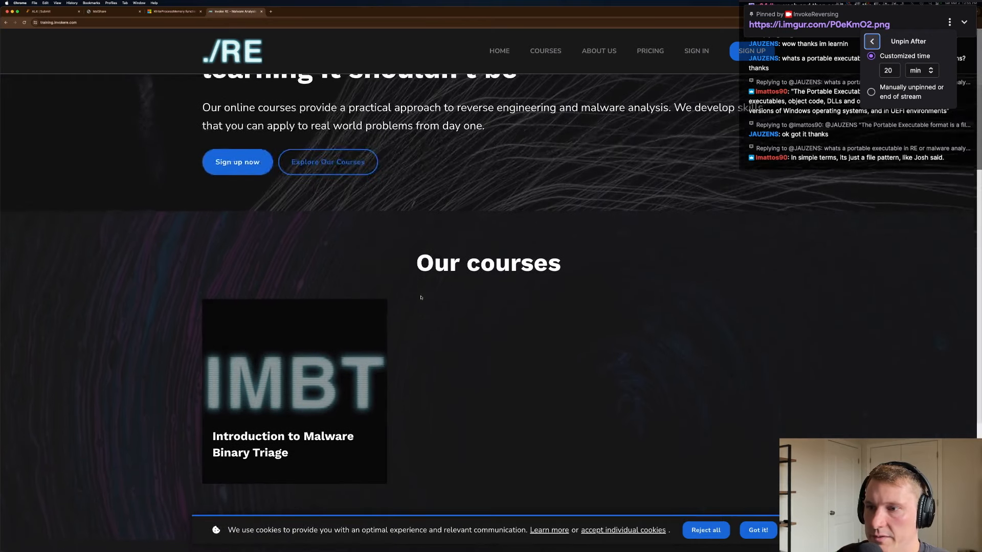
{"action": "scroll", "coordinate": [421, 298], "scroll_direction": "down", "scroll_amount": 2}
{"action": "left_click", "coordinate": [323, 280]}
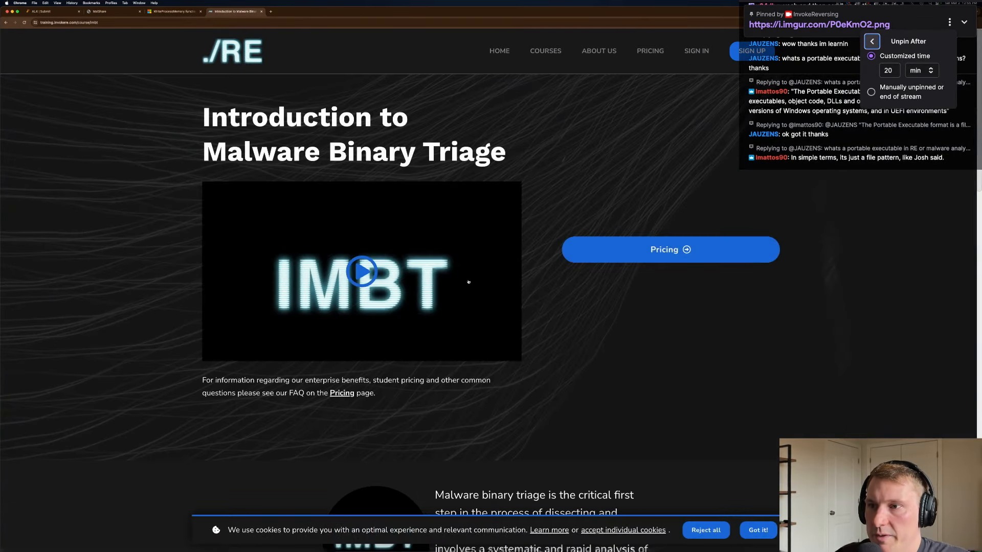
{"action": "scroll", "coordinate": [597, 189], "scroll_direction": "down", "scroll_amount": 8}
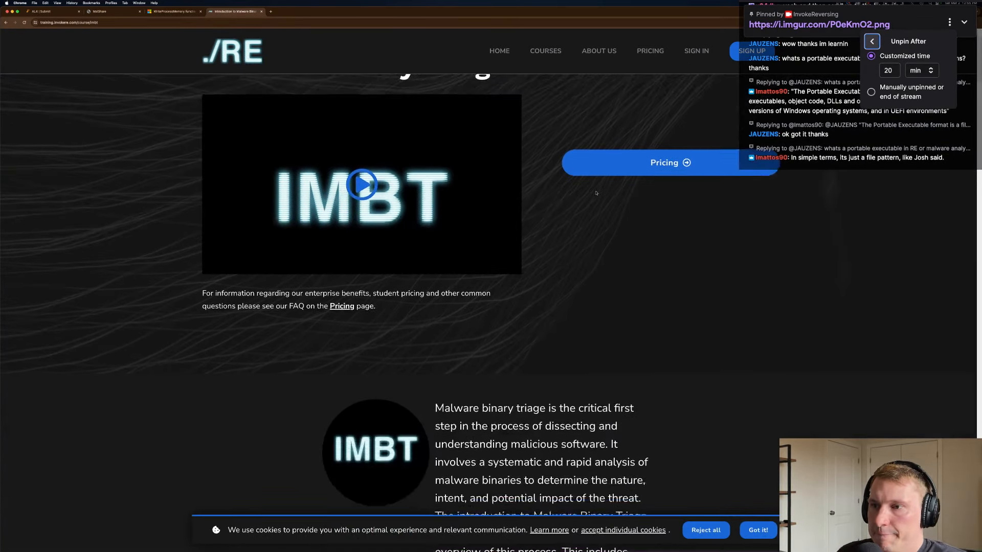
{"action": "scroll", "coordinate": [537, 168], "scroll_direction": "up", "scroll_amount": 8}
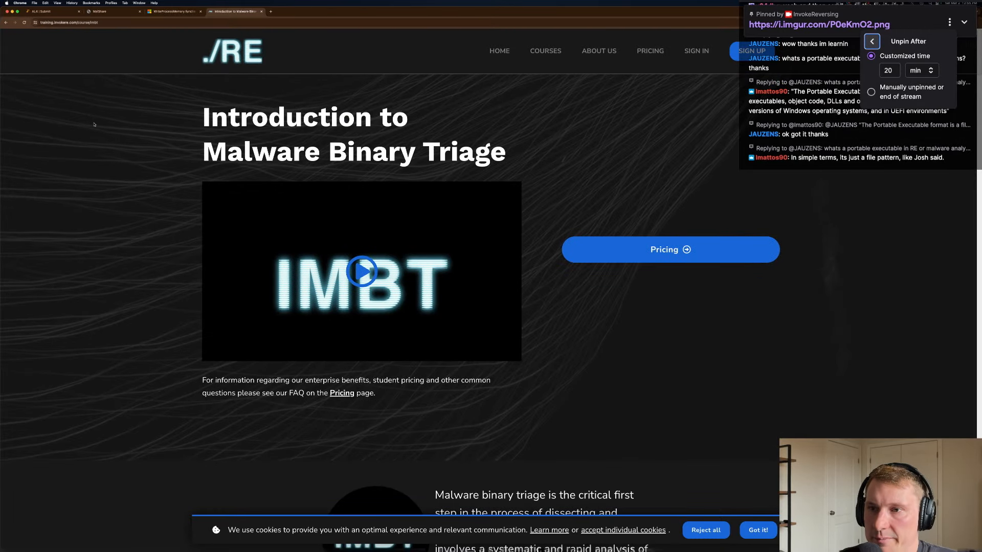
{"action": "scroll", "coordinate": [152, 160], "scroll_direction": "down", "scroll_amount": 10}
{"action": "scroll", "coordinate": [152, 160], "scroll_direction": "down", "scroll_amount": 15}
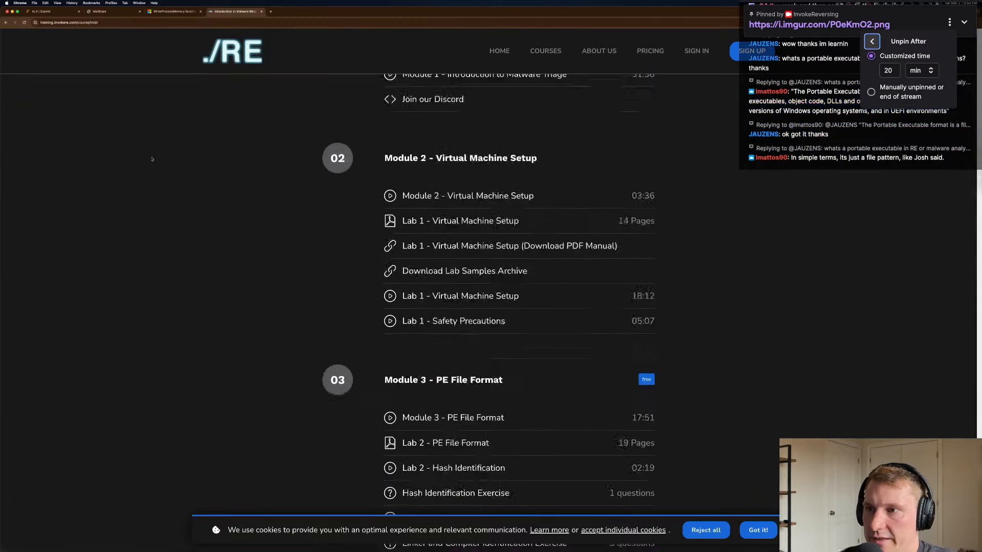
Copy the web address of the Introduction to Malware Binary Triage course page.
{"action": "scroll", "coordinate": [143, 148], "scroll_direction": "up", "scroll_amount": 12}
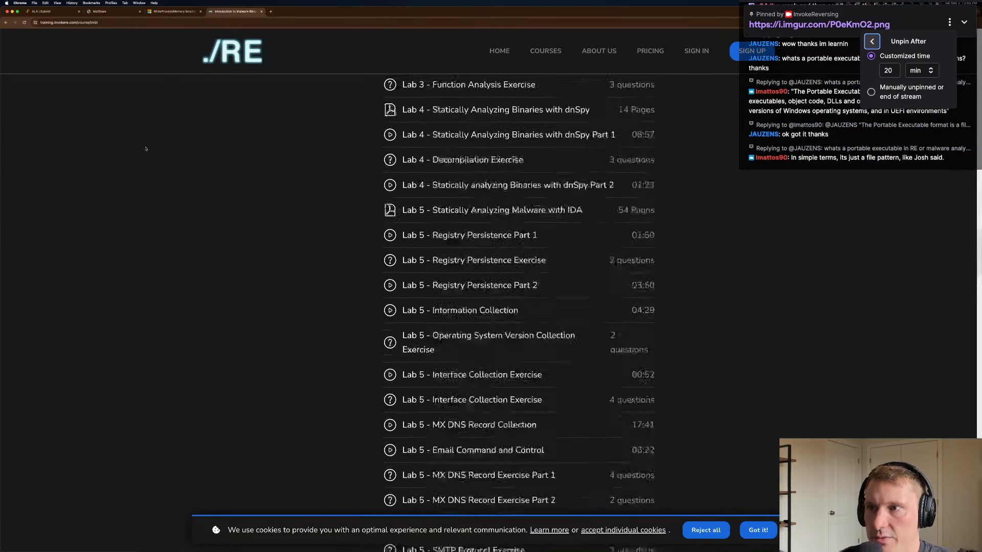
{"action": "left_click", "coordinate": [127, 23]}
{"action": "right_click", "coordinate": [86, 22]}
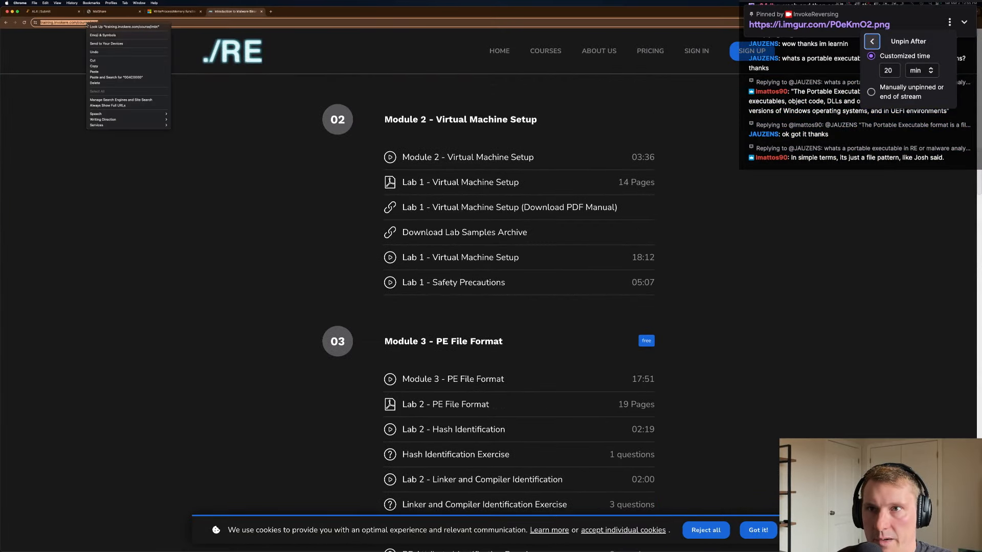
{"action": "left_click", "coordinate": [108, 67]}
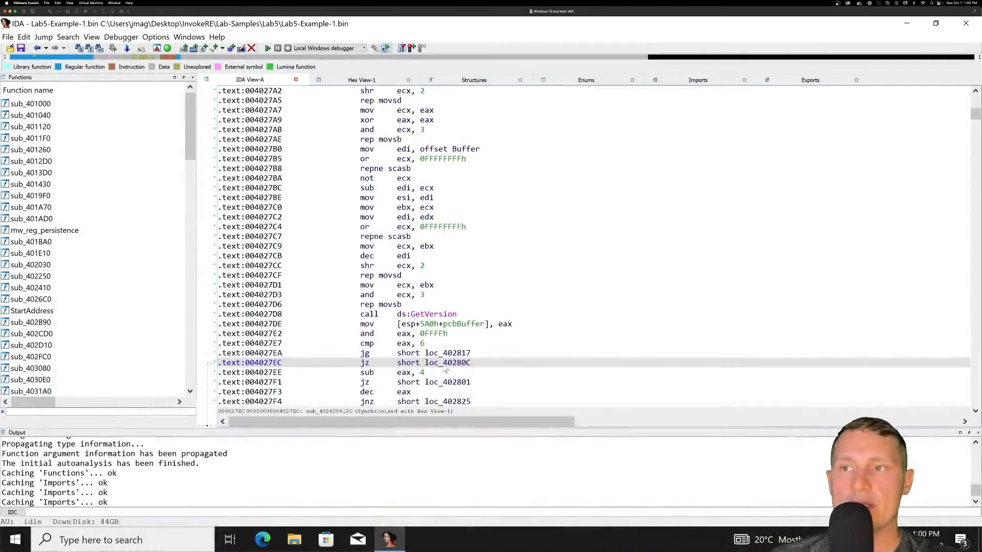
Follow the jump to loc_40280C in Lab5-Example-1.bin, return to the version check, and follow the jump to loc_402817.
{"action": "double_click", "coordinate": [457, 363]}
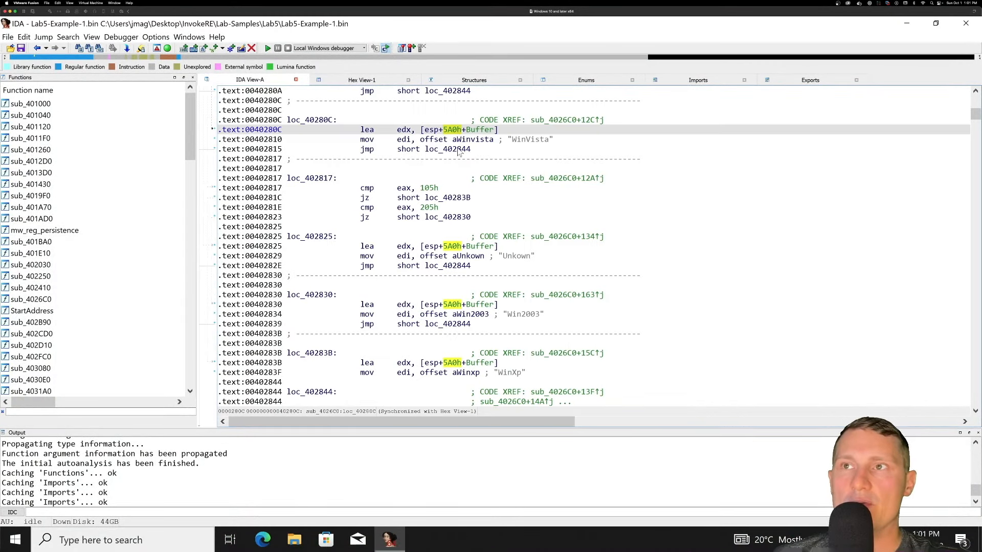
{"action": "left_click", "coordinate": [405, 141]}
{"action": "key", "text": "Escape"}
{"action": "double_click", "coordinate": [460, 353]}
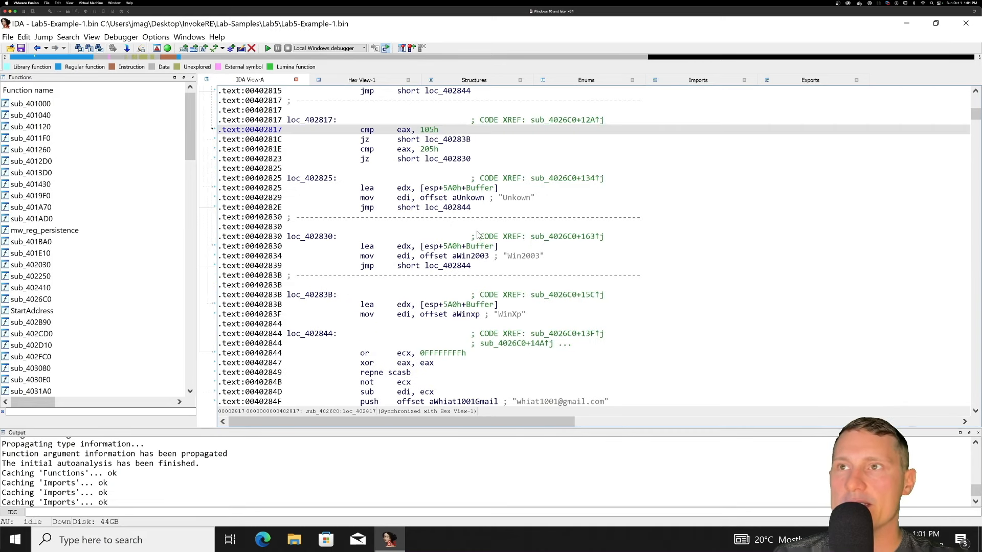
Display the constants 105h and 205h that are compared with eax at loc_402817 in decimal.
{"action": "key", "text": "h"}
{"action": "left_click", "coordinate": [449, 140]}
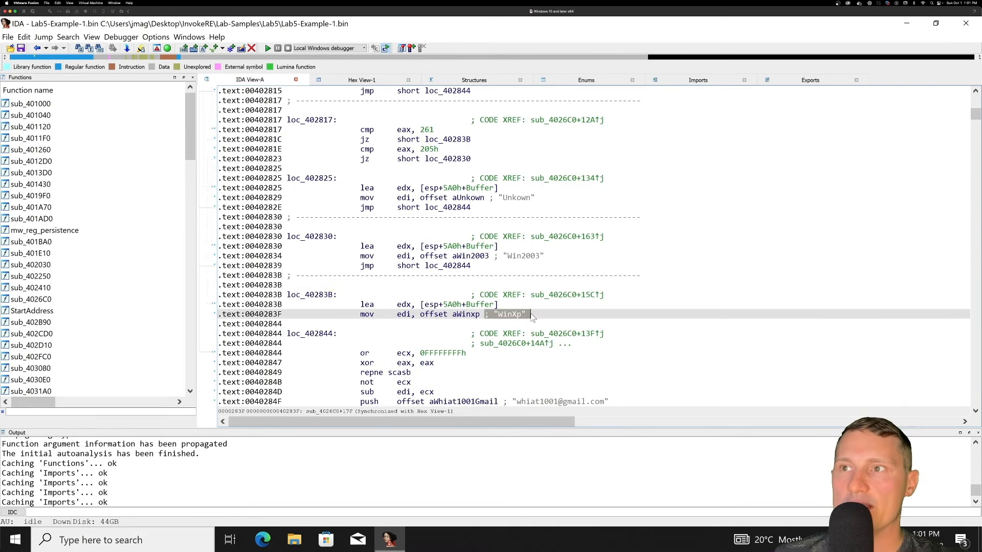
{"action": "left_click", "coordinate": [424, 151]}
{"action": "key", "text": "h"}
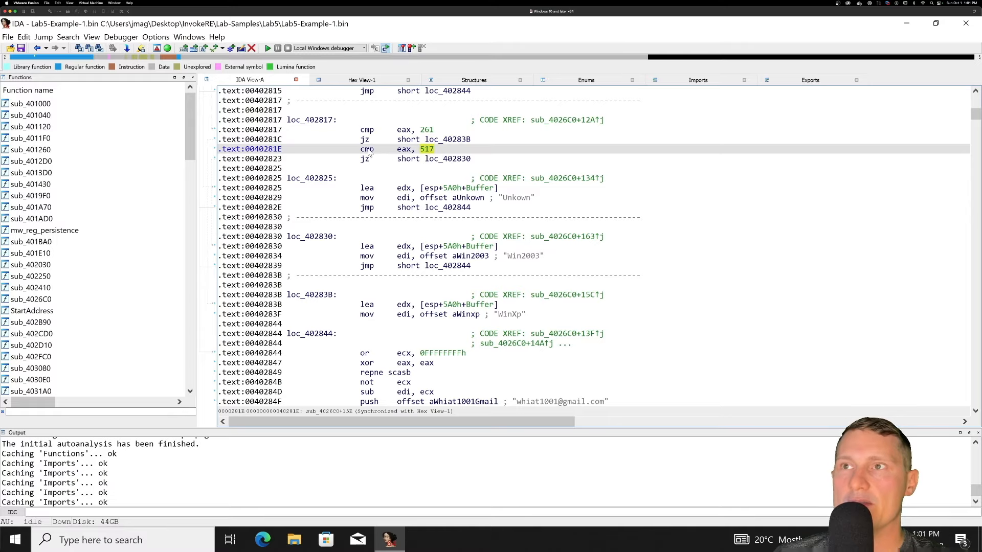
Follow the jump to loc_402830 and highlight its "Win2003" string reference.
{"action": "double_click", "coordinate": [450, 159]}
{"action": "left_click_drag", "start_coordinate": [453, 256], "coordinate": [548, 257]}
{"action": "left_click", "coordinate": [544, 257]}
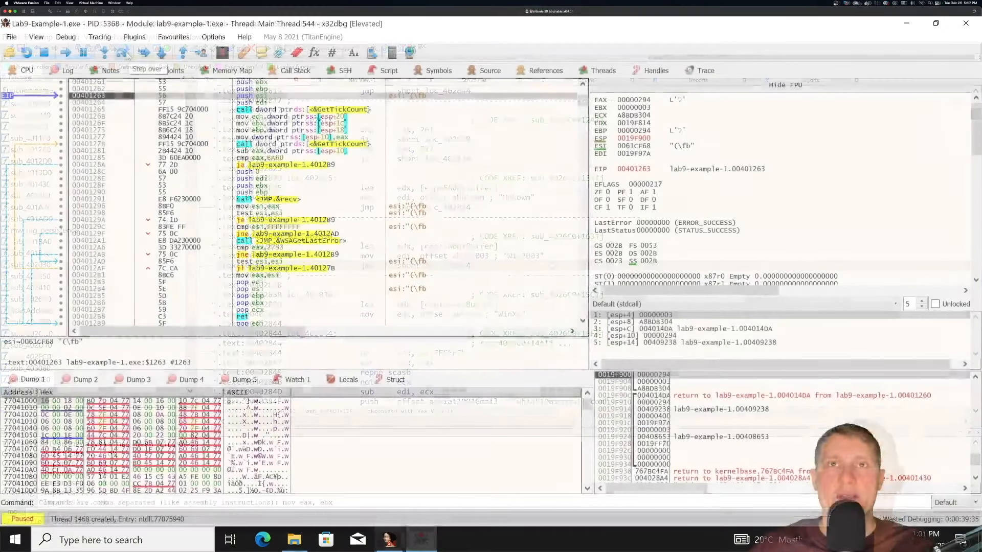
Step over the instructions of lab9-example-1.exe in x32dbg one by one from 00401263 past the first GetTickCount call.
{"action": "left_click", "coordinate": [123, 53]}
{"action": "left_click", "coordinate": [123, 53]}
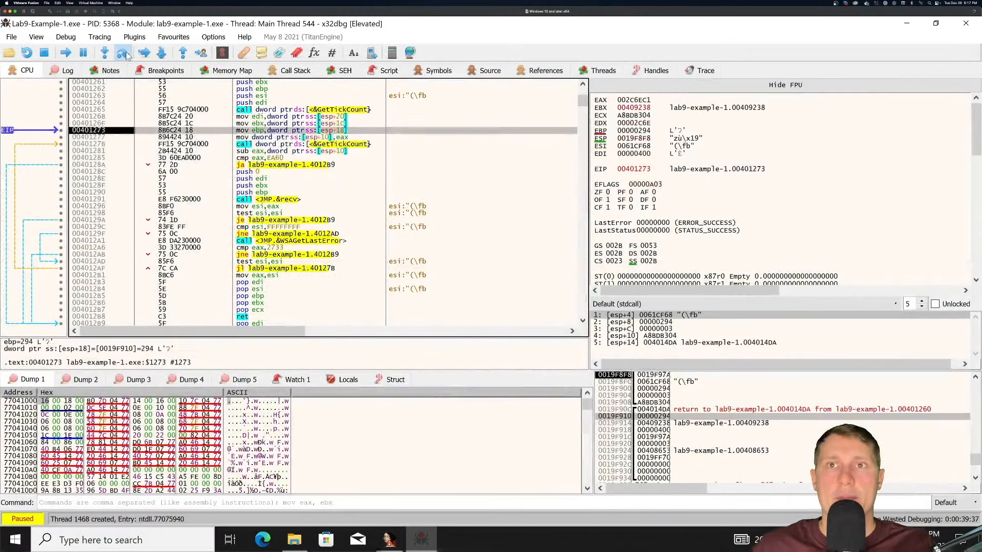
{"action": "left_click", "coordinate": [126, 55]}
{"action": "left_click", "coordinate": [126, 55]}
{"action": "left_click", "coordinate": [127, 55]}
{"action": "left_click", "coordinate": [127, 55]}
{"action": "left_click", "coordinate": [127, 55]}
{"action": "left_click", "coordinate": [127, 55]}
{"action": "left_click", "coordinate": [127, 55]}
{"action": "left_click", "coordinate": [126, 56]}
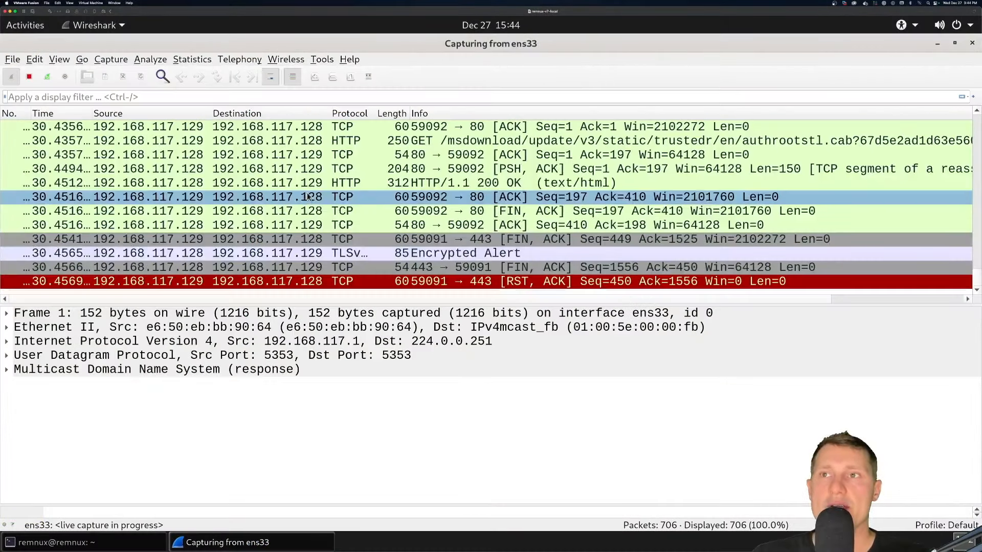
Look back through the packets captured on ens33 in Wireshark to the ICMP ping requests and replies.
{"action": "scroll", "coordinate": [297, 202], "scroll_direction": "up", "scroll_amount": 10}
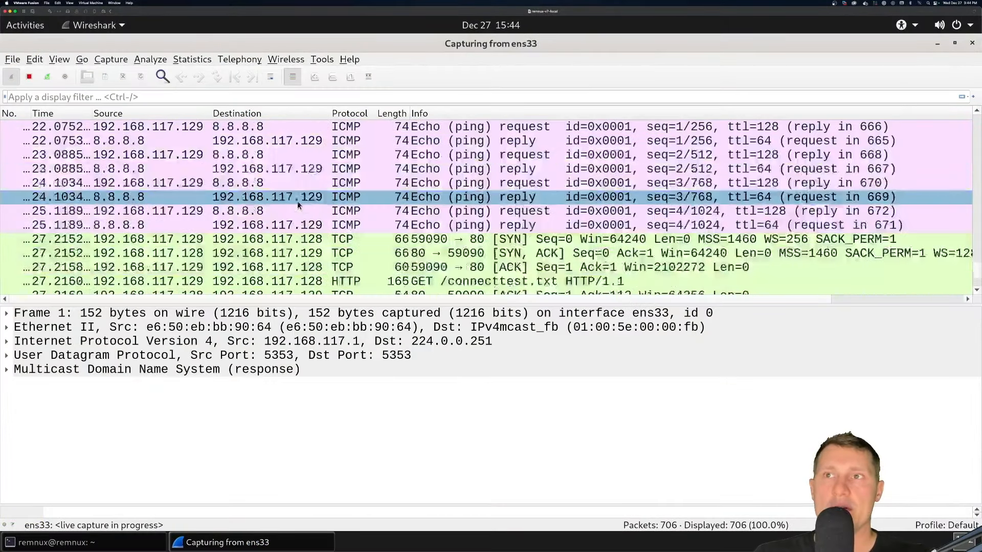
{"action": "left_click_drag", "start_coordinate": [297, 195], "coordinate": [324, 142]}
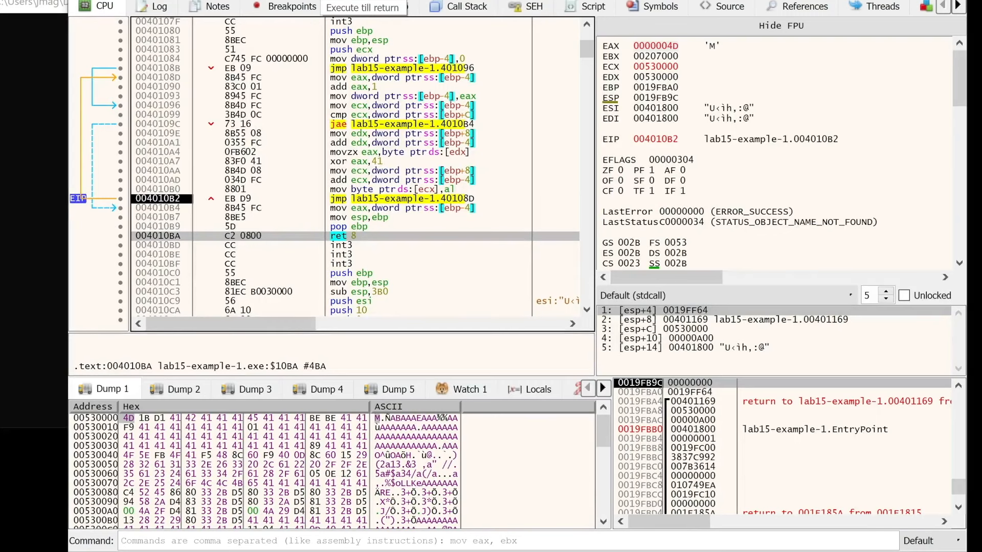
Execute lab15-example-1.exe in x32dbg until the current XOR decoding function returns.
{"action": "left_click", "coordinate": [320, 0]}
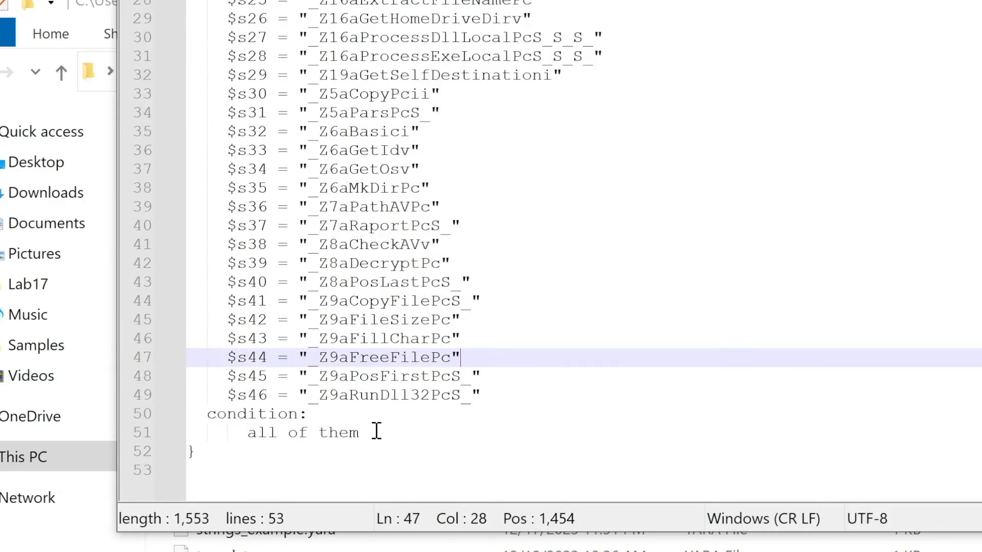
Change the YARA rule's condition from "all of them" to "5 of them".
{"action": "left_click", "coordinate": [366, 433]}
{"action": "double_click", "coordinate": [256, 433]}
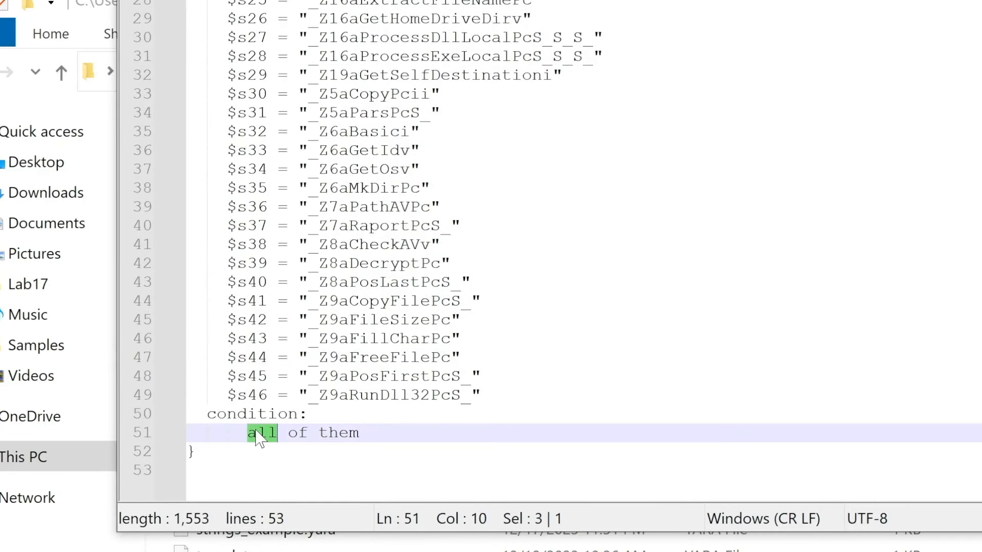
{"action": "type", "text": "5"}
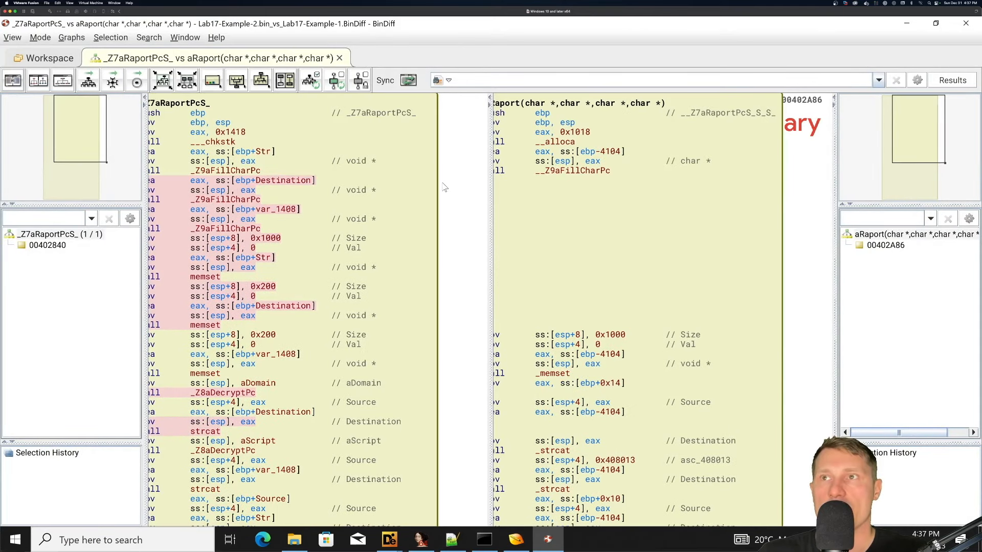
Compare the flow graphs of _Z7aRaportPcS_ and aRaport side by side in BinDiff.
{"action": "left_click_drag", "start_coordinate": [80, 124], "coordinate": [67, 128]}
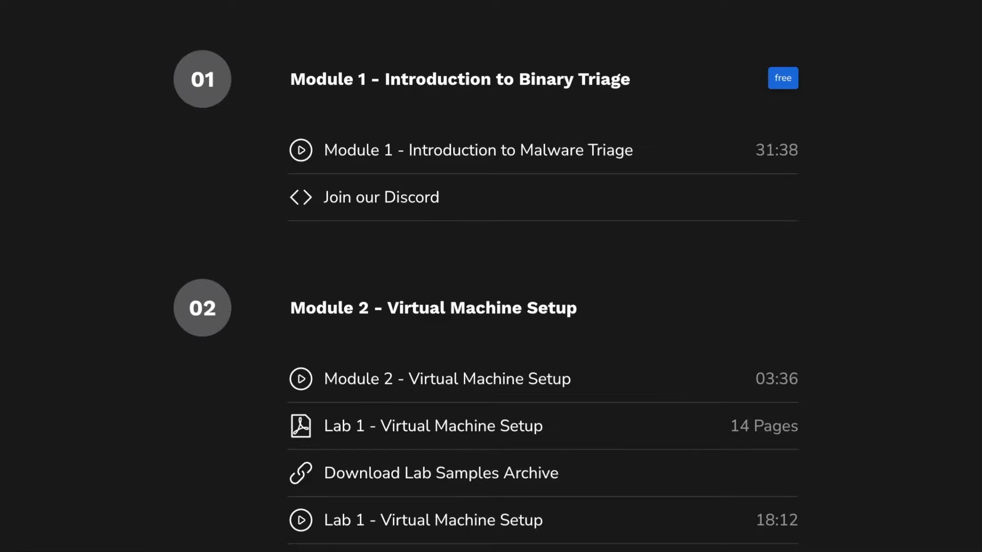
Look through the course curriculum from Module 1 down to Module 7 - Network Monitoring.
{"action": "scroll", "coordinate": [251, 528], "scroll_direction": "down", "scroll_amount": 20}
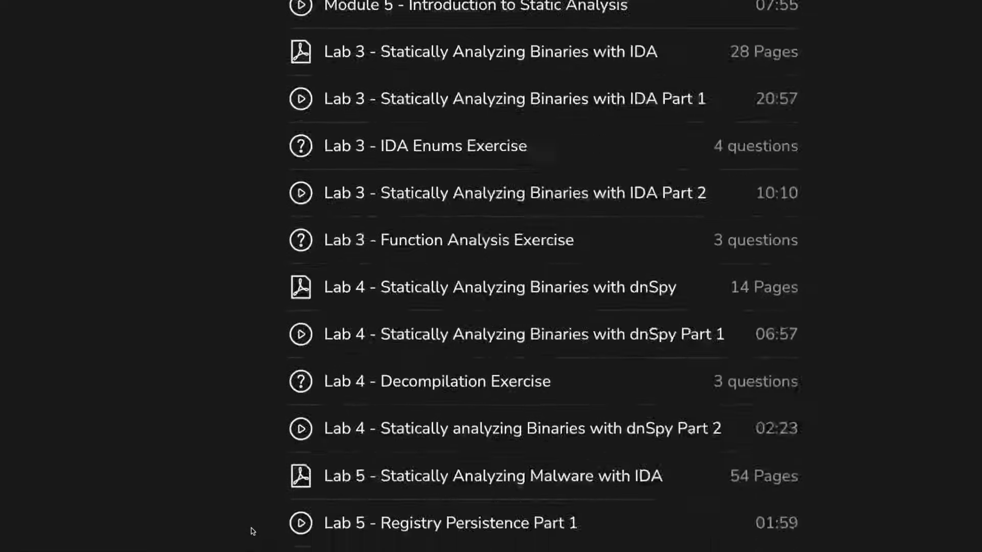
{"action": "scroll", "coordinate": [251, 529], "scroll_direction": "down", "scroll_amount": 20}
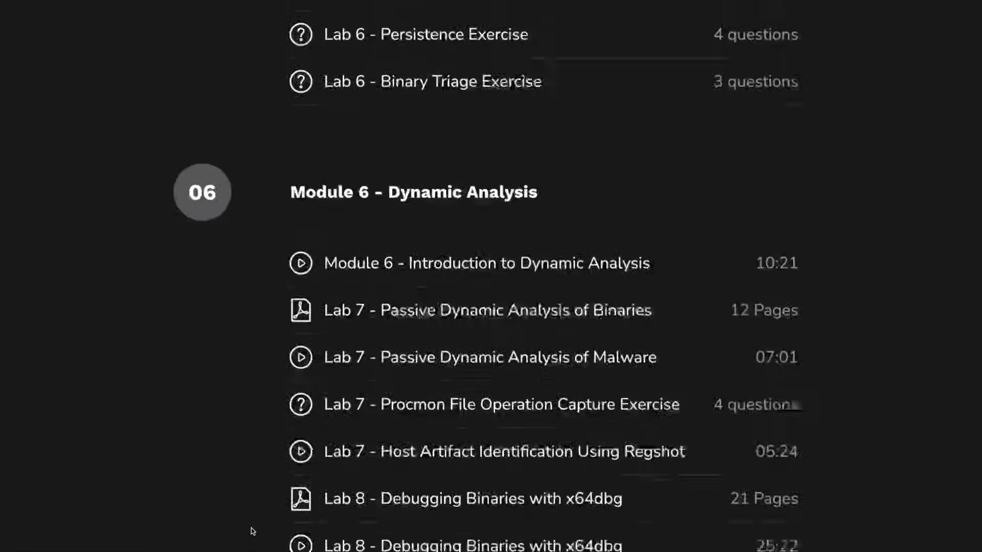
{"action": "scroll", "coordinate": [250, 529], "scroll_direction": "down", "scroll_amount": 20}
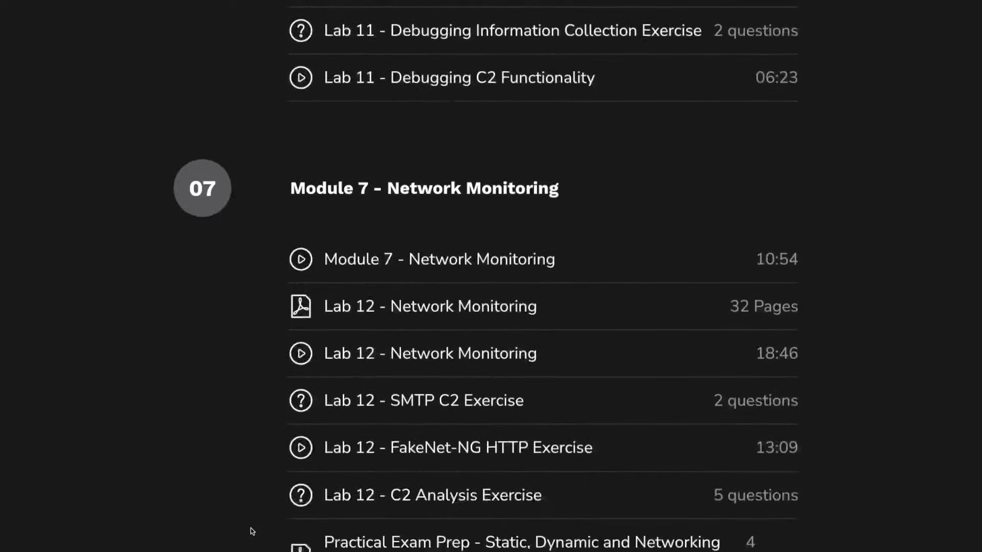
{"action": "scroll", "coordinate": [250, 528], "scroll_direction": "down", "scroll_amount": 12}
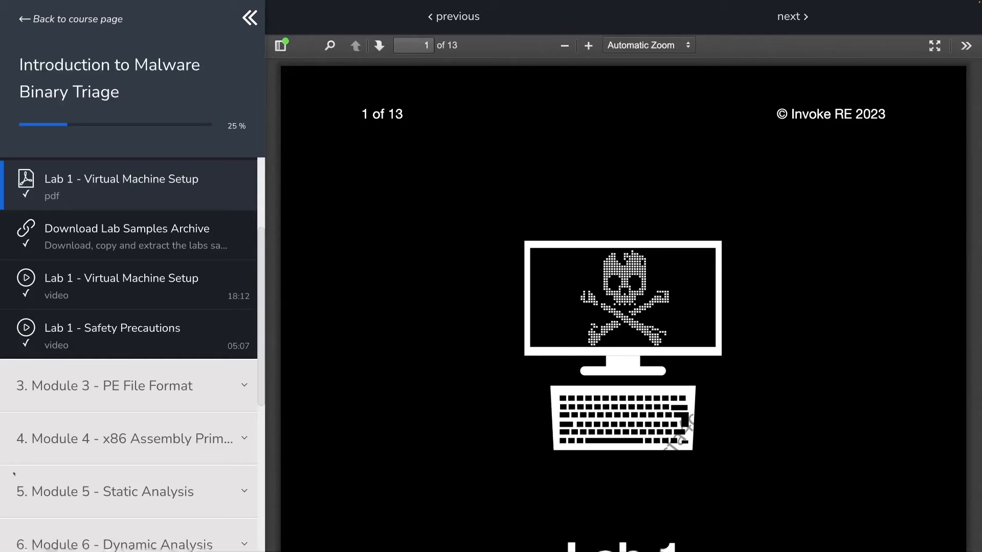
Look through the opening pages of the Lab 1 - Virtual Machine Setup PDF.
{"action": "scroll", "coordinate": [910, 359], "scroll_direction": "down", "scroll_amount": 6}
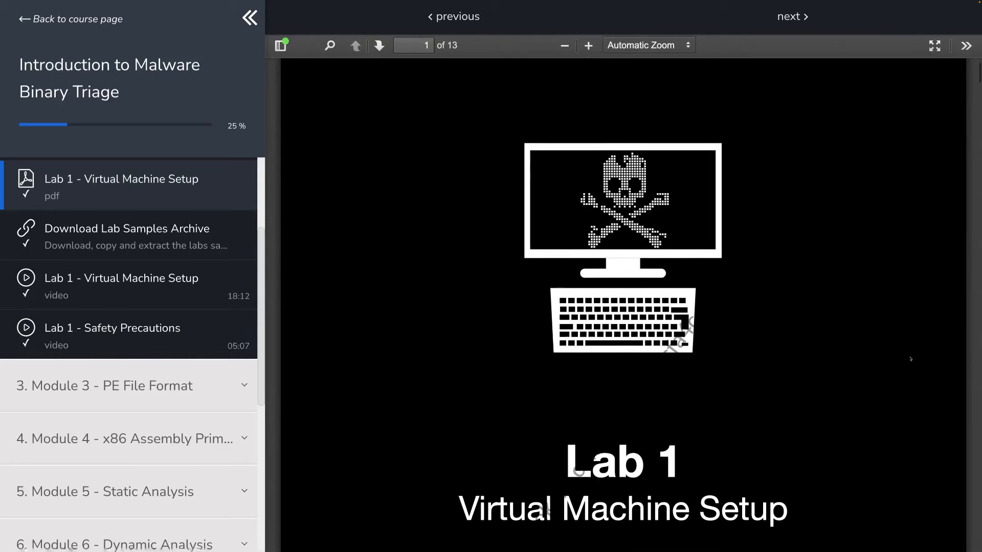
{"action": "scroll", "coordinate": [910, 358], "scroll_direction": "down", "scroll_amount": 8}
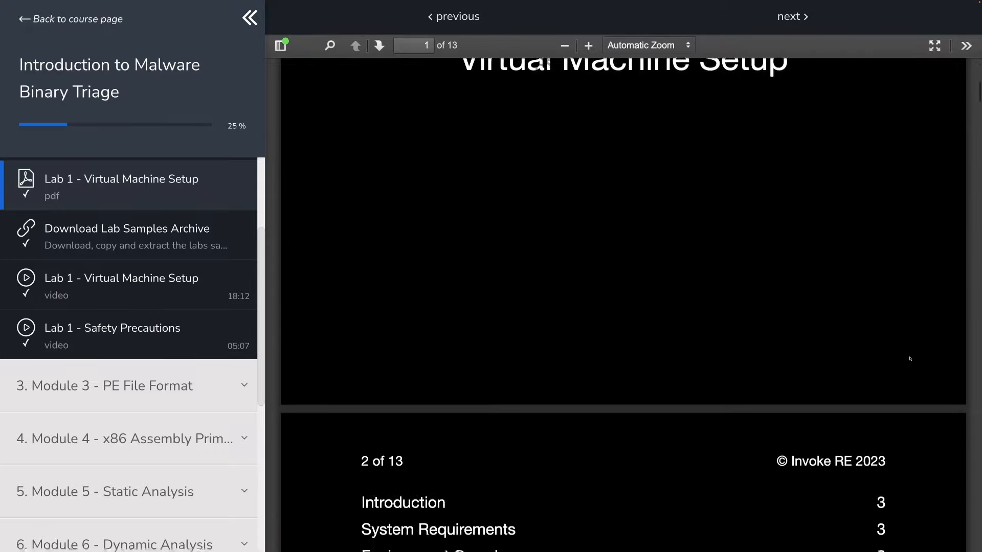
{"action": "scroll", "coordinate": [910, 358], "scroll_direction": "down", "scroll_amount": 8}
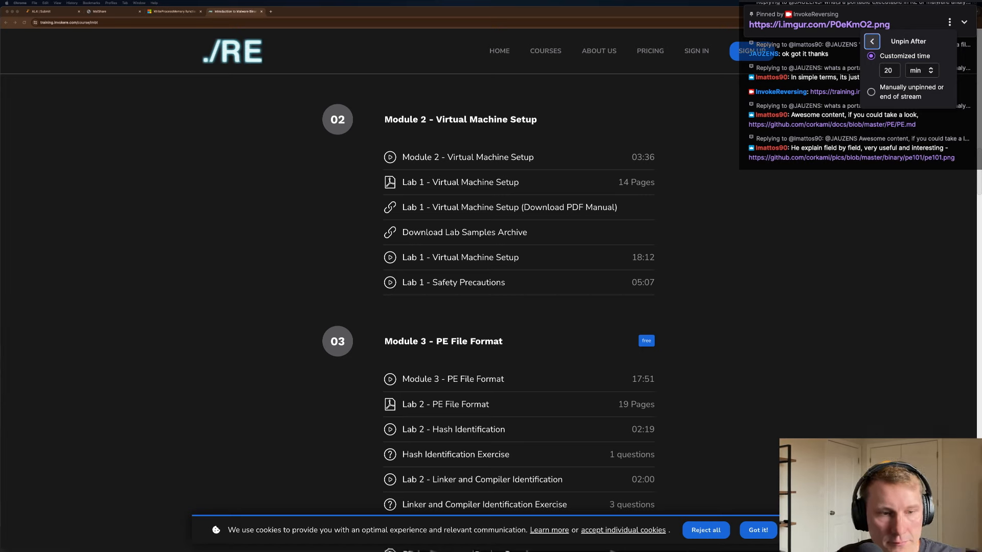
Switch to the supersonics.dll database in IDA and look through the sub_2FB1000 pseudocode beyond the XOR decryption loop.
{"action": "key", "text": "super+Tab"}
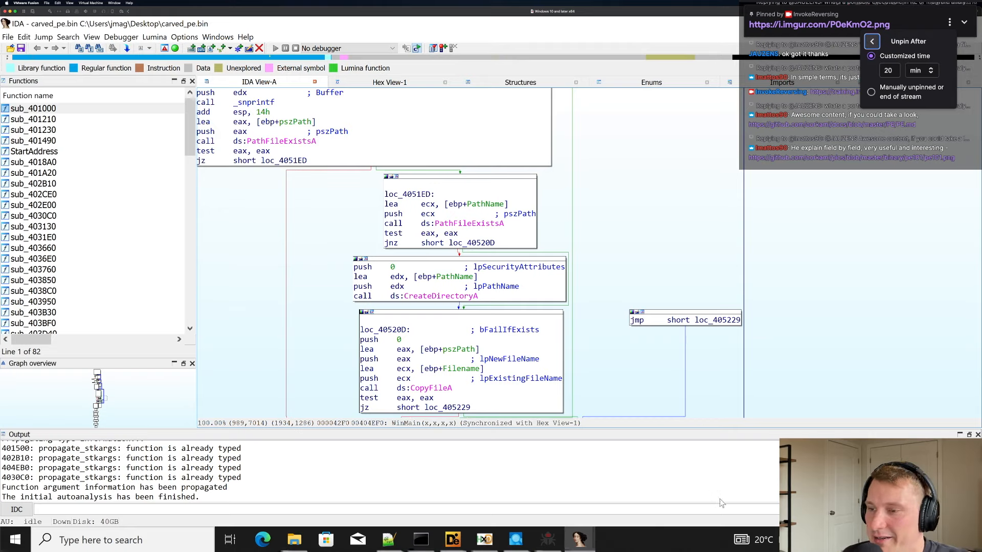
{"action": "left_click", "coordinate": [528, 350]}
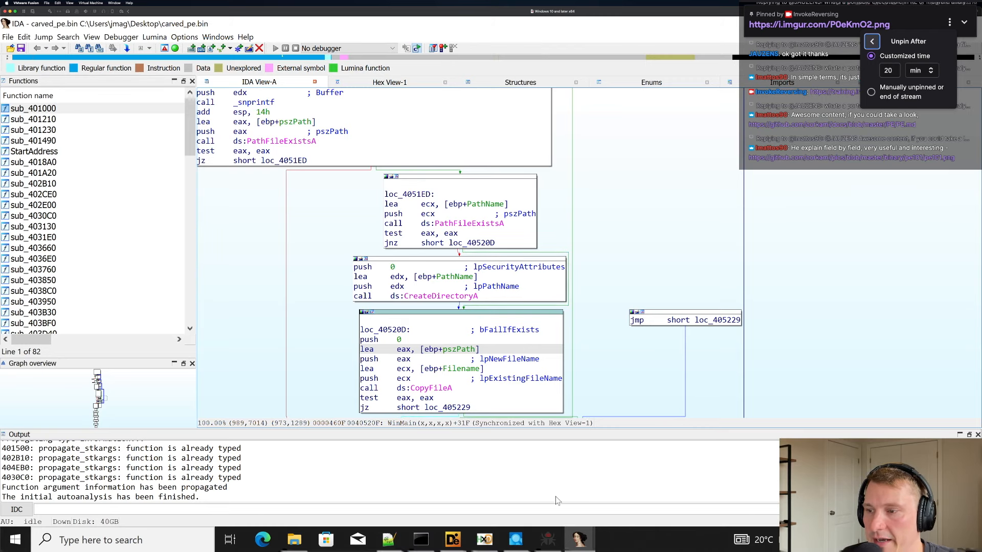
{"action": "left_click", "coordinate": [579, 539]}
{"action": "left_click", "coordinate": [521, 517]}
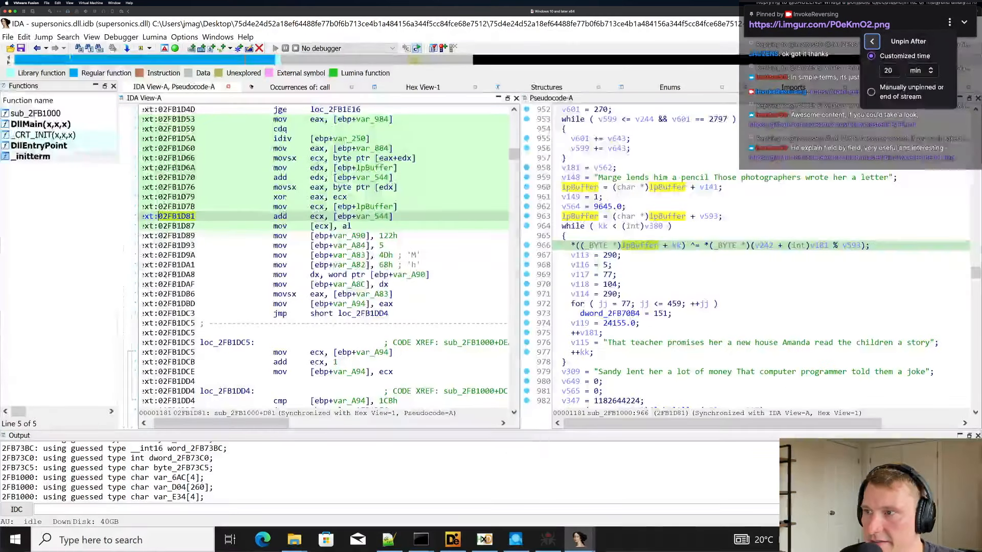
{"action": "scroll", "coordinate": [709, 325], "scroll_direction": "down", "scroll_amount": 15}
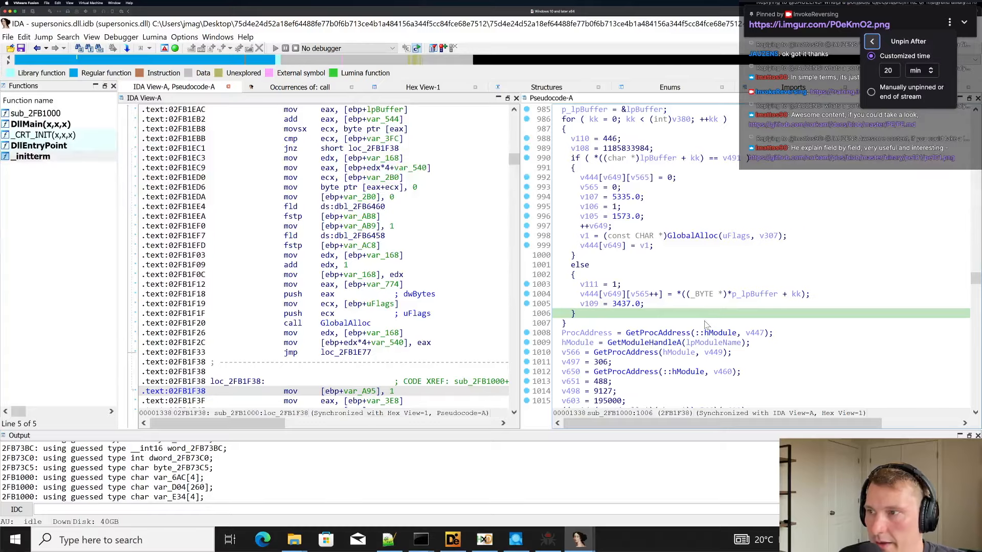
{"action": "scroll", "coordinate": [690, 344], "scroll_direction": "down", "scroll_amount": 20}
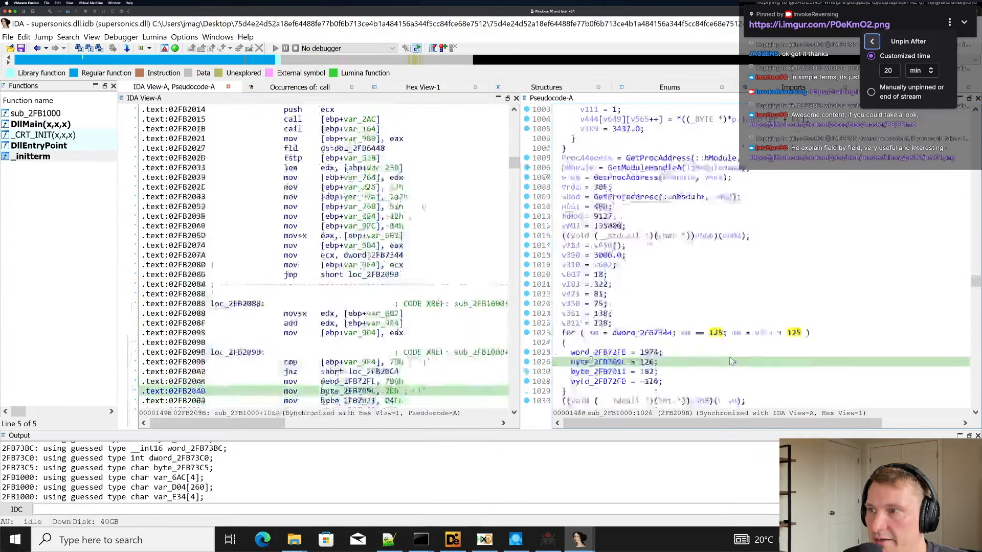
{"action": "scroll", "coordinate": [729, 357], "scroll_direction": "down", "scroll_amount": 20}
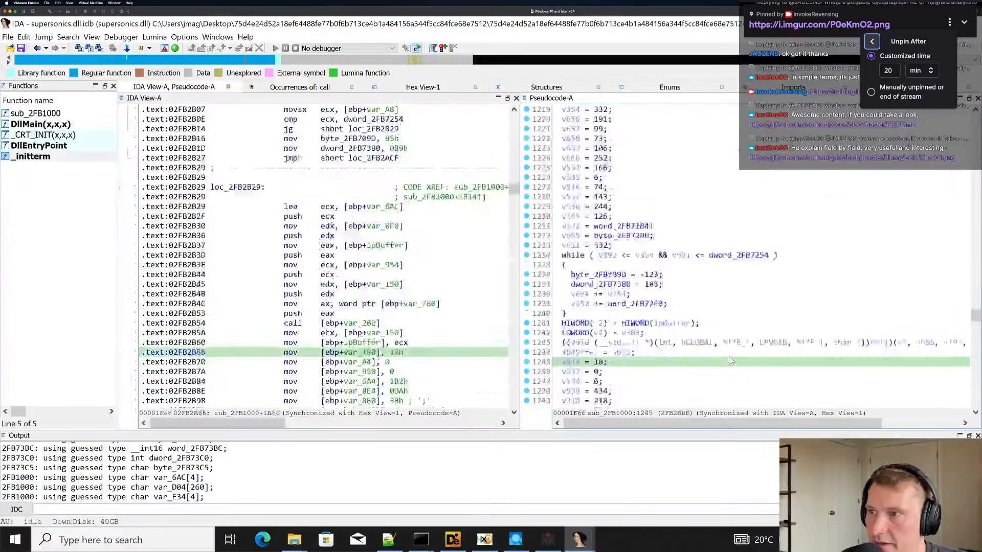
Return to carved_pe.bin and examine the WinMain graph from the file copy block back up to the mutex creation.
{"action": "mouse_move", "coordinate": [603, 529]}
{"action": "left_click", "coordinate": [648, 483]}
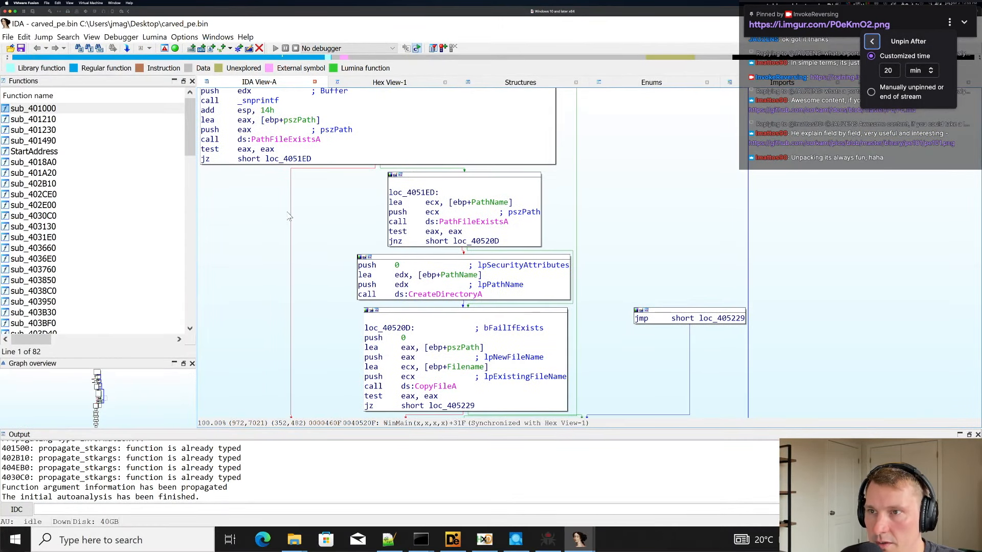
{"action": "scroll", "coordinate": [334, 226], "scroll_direction": "up", "scroll_amount": 3}
{"action": "scroll", "coordinate": [357, 245], "scroll_direction": "up", "scroll_amount": 6}
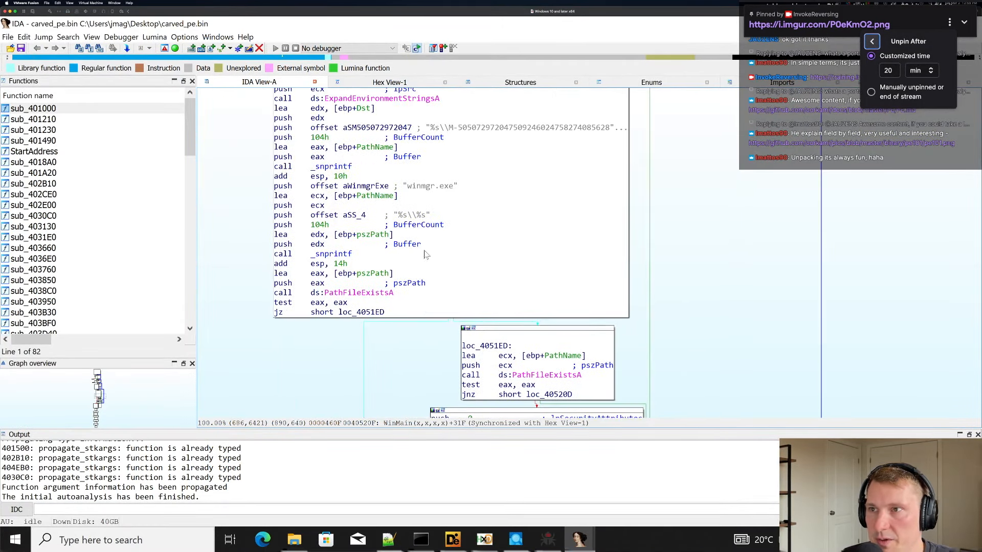
{"action": "scroll", "coordinate": [623, 193], "scroll_direction": "up", "scroll_amount": 4}
{"action": "scroll", "coordinate": [622, 193], "scroll_direction": "up", "scroll_amount": 15}
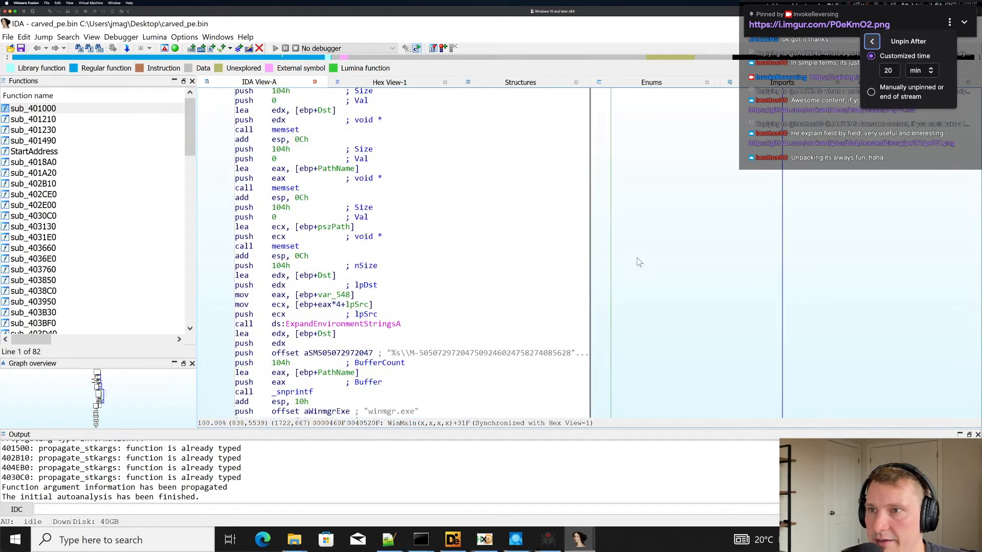
{"action": "scroll", "coordinate": [520, 204], "scroll_direction": "up", "scroll_amount": 20}
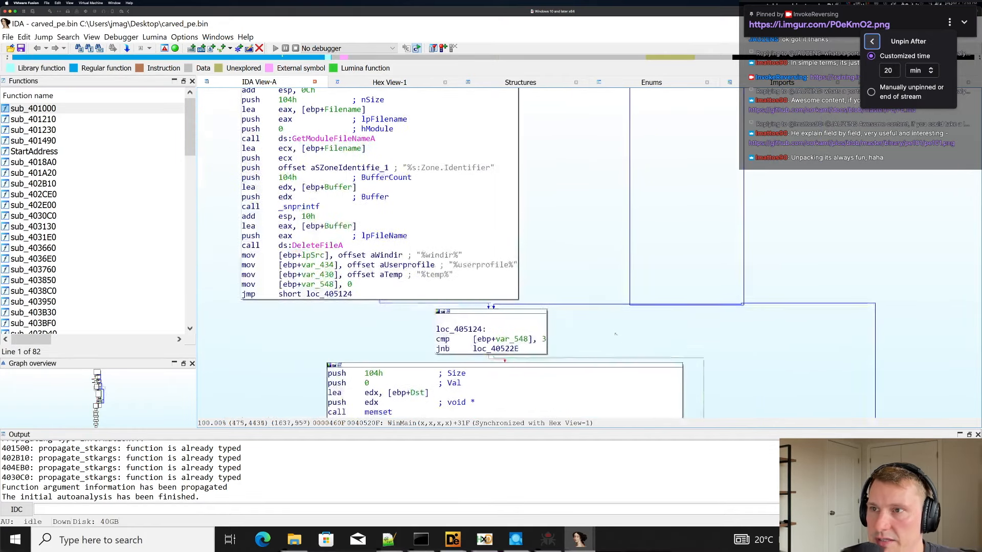
{"action": "scroll", "coordinate": [506, 232], "scroll_direction": "up", "scroll_amount": 14}
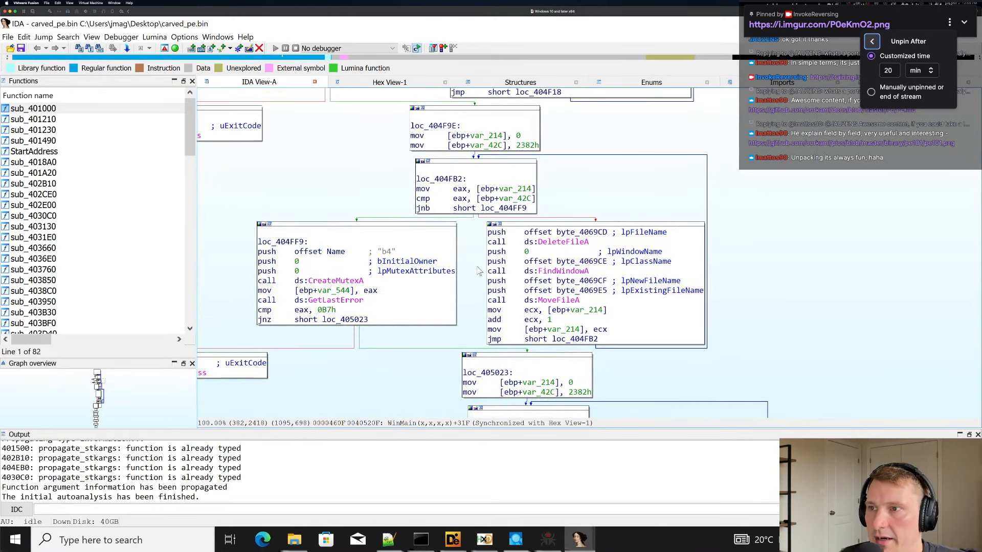
{"action": "scroll", "coordinate": [460, 205], "scroll_direction": "up", "scroll_amount": 5}
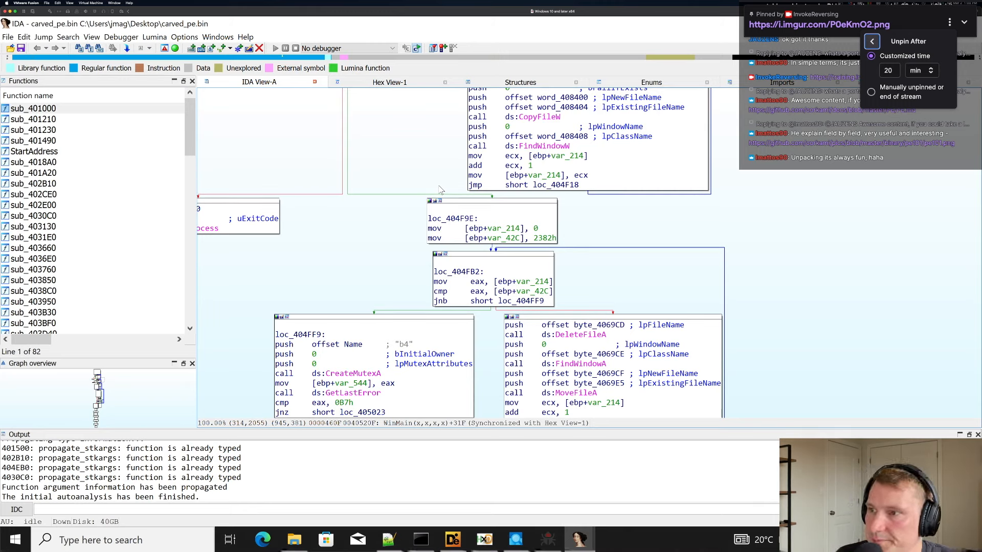
Open the Strings subview for carved_pe.bin and examine the entries from the VM-detection and random-looking strings to the Mozilla/5.0 user agent.
{"action": "left_click", "coordinate": [92, 37]}
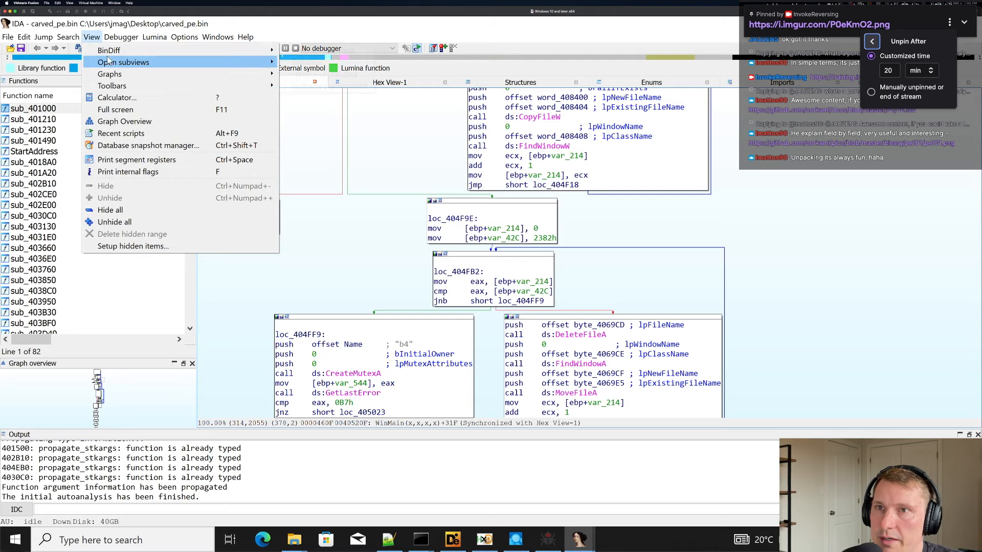
{"action": "mouse_move", "coordinate": [107, 65]}
{"action": "left_click", "coordinate": [385, 187]}
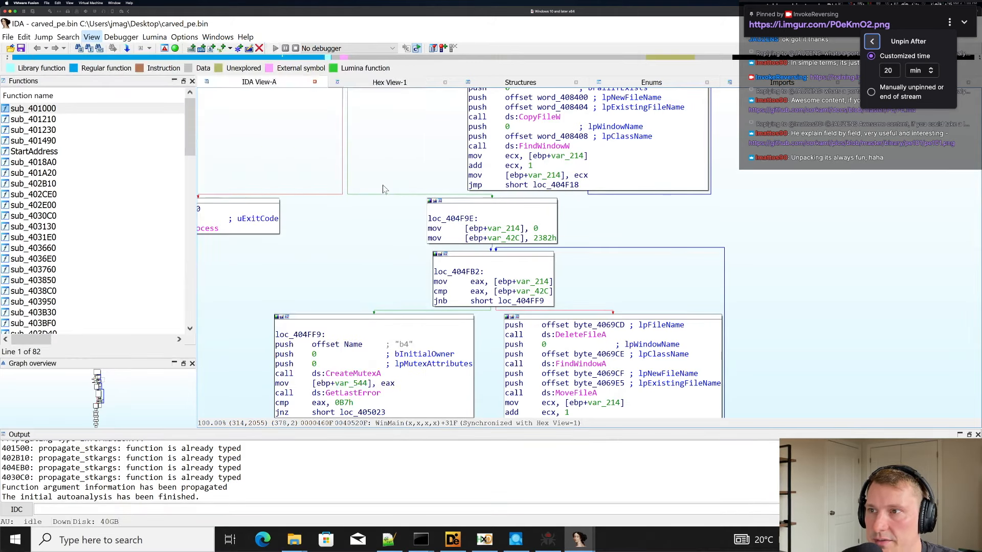
{"action": "left_click", "coordinate": [472, 205]}
{"action": "scroll", "coordinate": [472, 205], "scroll_direction": "down", "scroll_amount": 20}
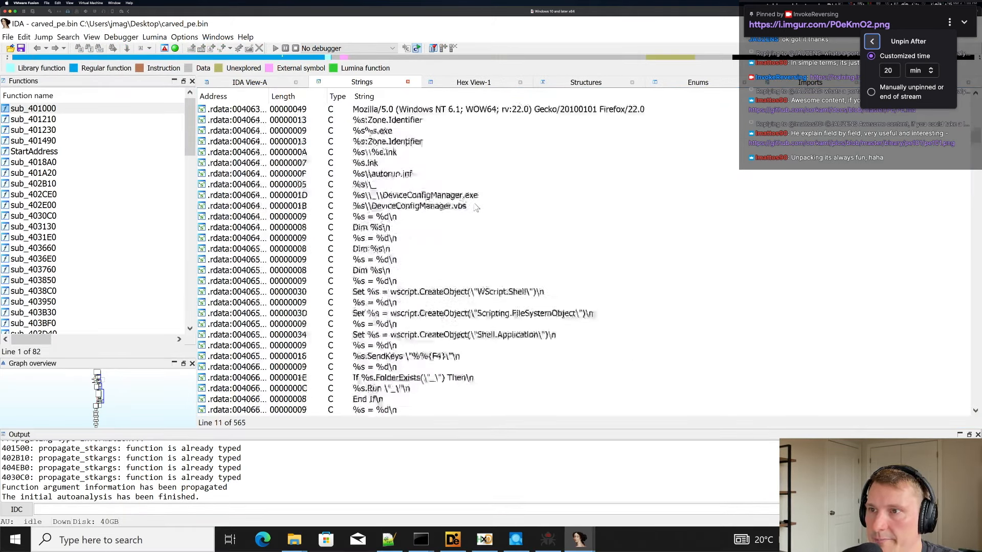
{"action": "scroll", "coordinate": [475, 206], "scroll_direction": "up", "scroll_amount": 6}
{"action": "scroll", "coordinate": [475, 208], "scroll_direction": "down", "scroll_amount": 2}
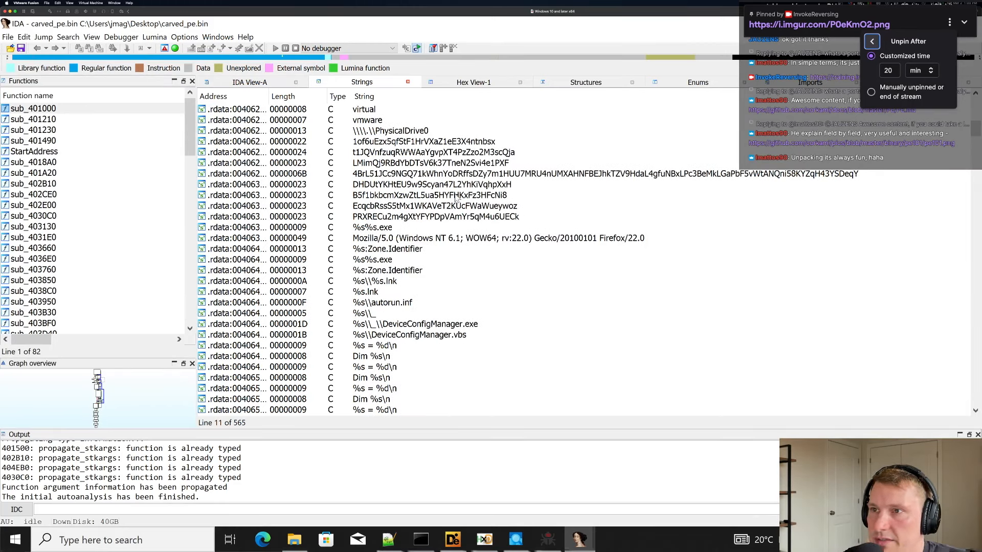
{"action": "left_click_drag", "start_coordinate": [437, 146], "coordinate": [446, 198]}
{"action": "left_click", "coordinate": [443, 205]}
{"action": "left_click", "coordinate": [403, 239]}
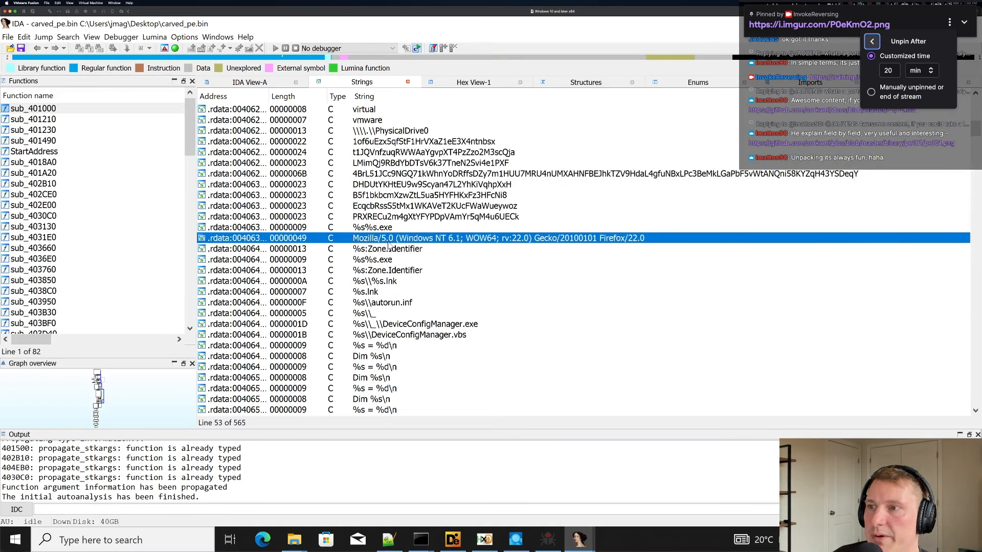
Examine the two %s:Zone.Identifier strings, the %s%s.exe string between them and the %s\\%s.lnk string.
{"action": "left_click", "coordinate": [391, 250]}
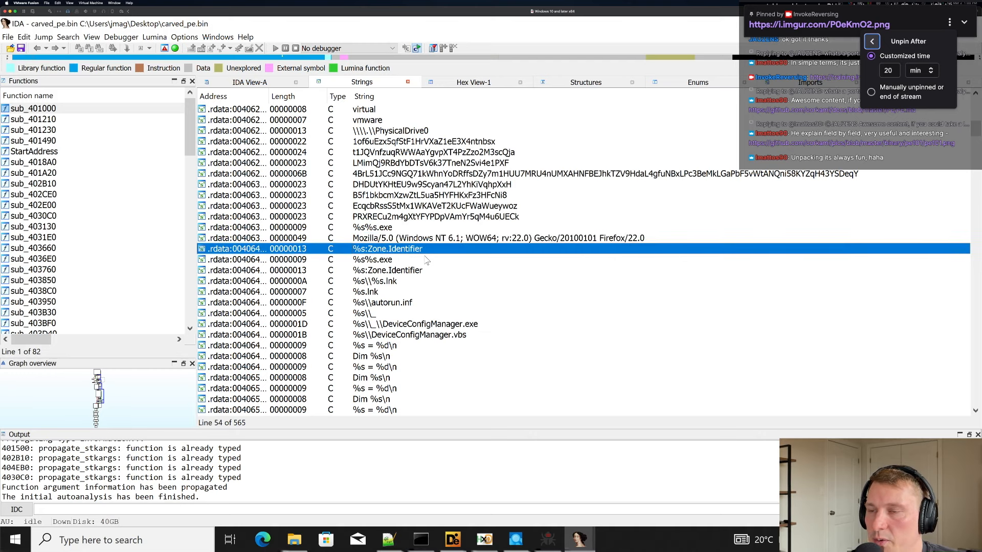
{"action": "left_click", "coordinate": [418, 260]}
{"action": "scroll", "coordinate": [409, 259], "scroll_direction": "down", "scroll_amount": 1}
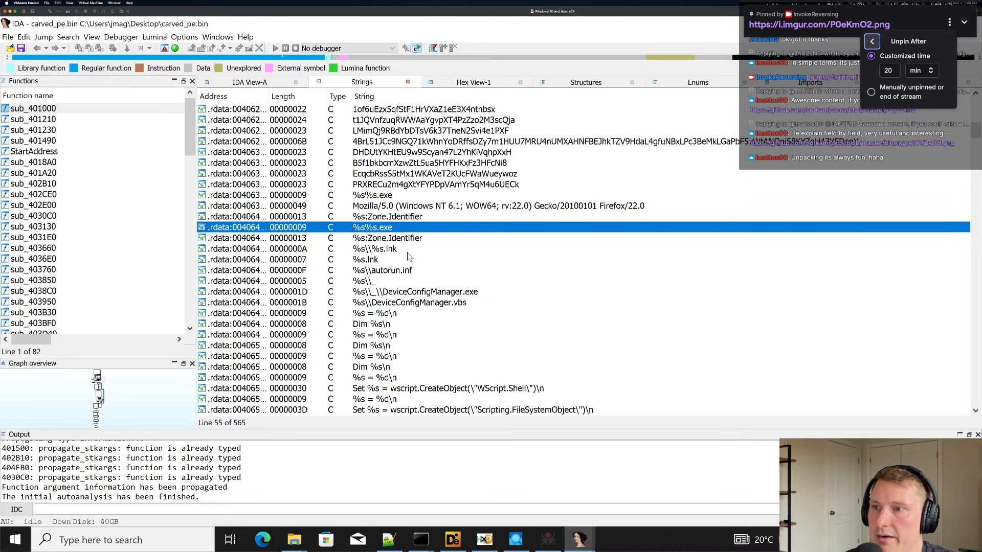
{"action": "left_click", "coordinate": [398, 239]}
{"action": "left_click", "coordinate": [394, 219]}
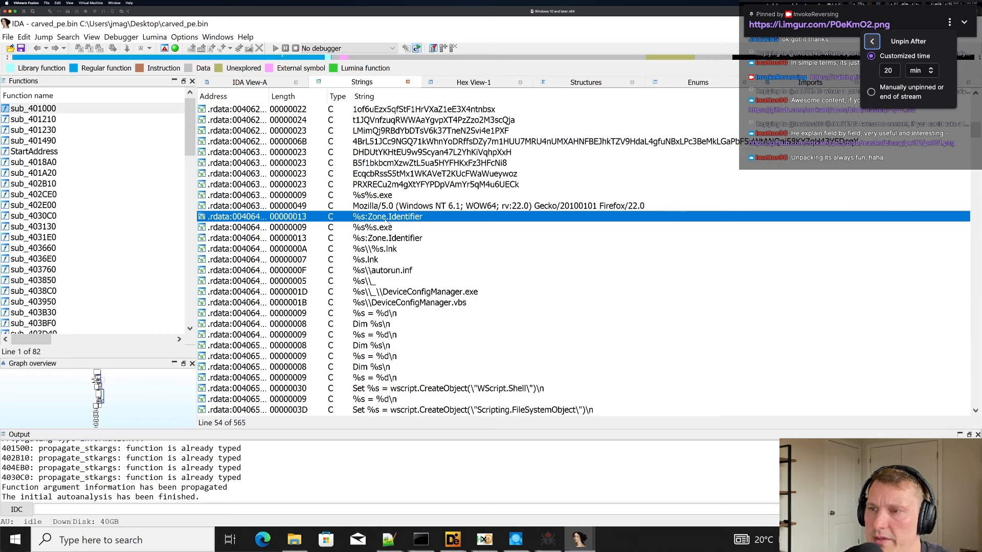
{"action": "left_click", "coordinate": [390, 229]}
{"action": "left_click", "coordinate": [408, 240]}
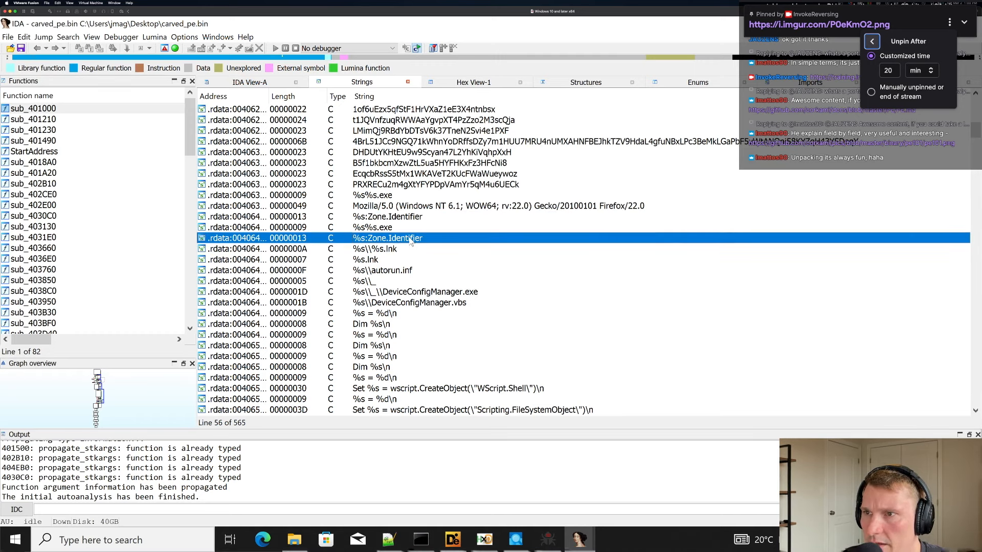
{"action": "left_click", "coordinate": [394, 229]}
{"action": "left_click", "coordinate": [395, 219]}
{"action": "left_click", "coordinate": [398, 228]}
{"action": "left_click", "coordinate": [403, 249]}
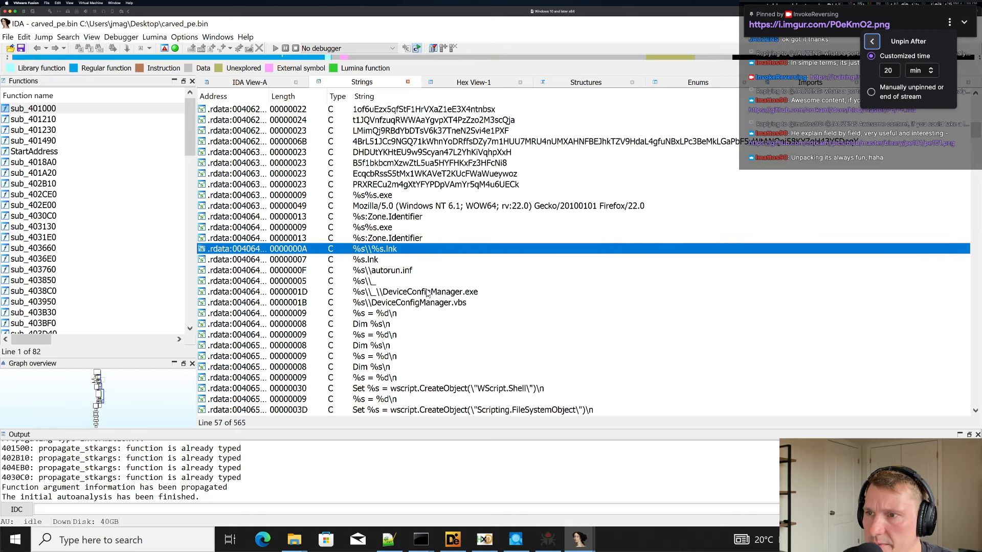
Examine the autorun.inf and DeviceConfigManager.exe strings, and the script lines that follow them.
{"action": "left_click", "coordinate": [415, 272]}
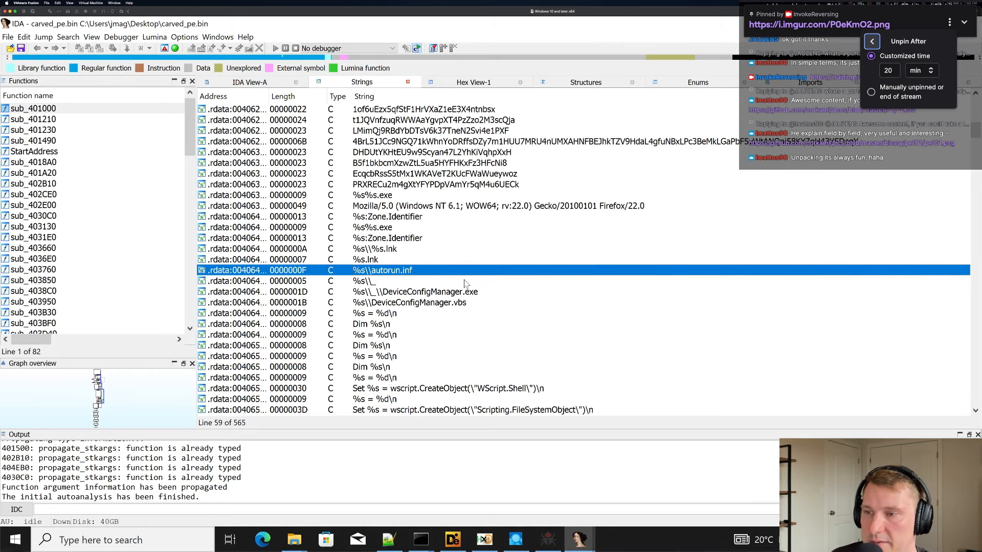
{"action": "left_click", "coordinate": [445, 294]}
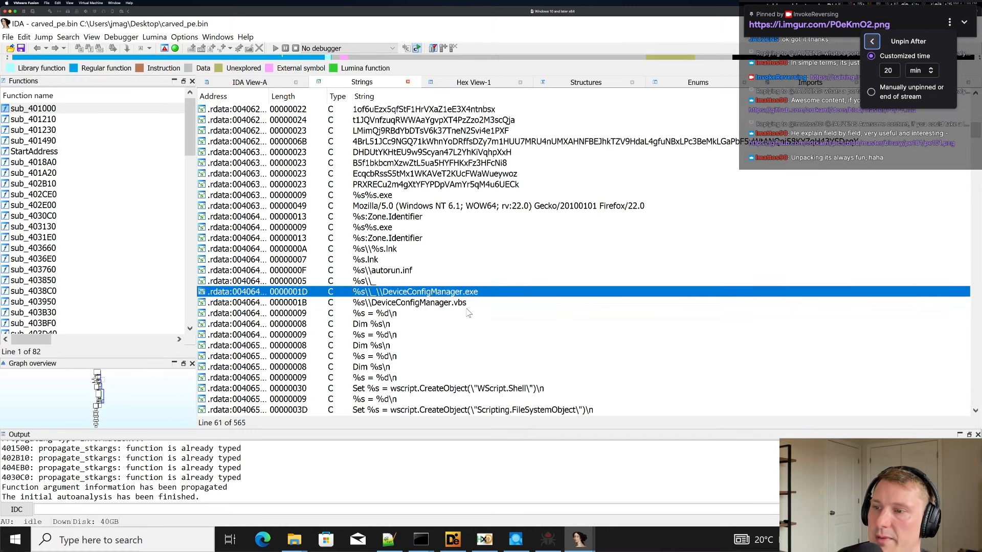
{"action": "scroll", "coordinate": [469, 313], "scroll_direction": "down", "scroll_amount": 5}
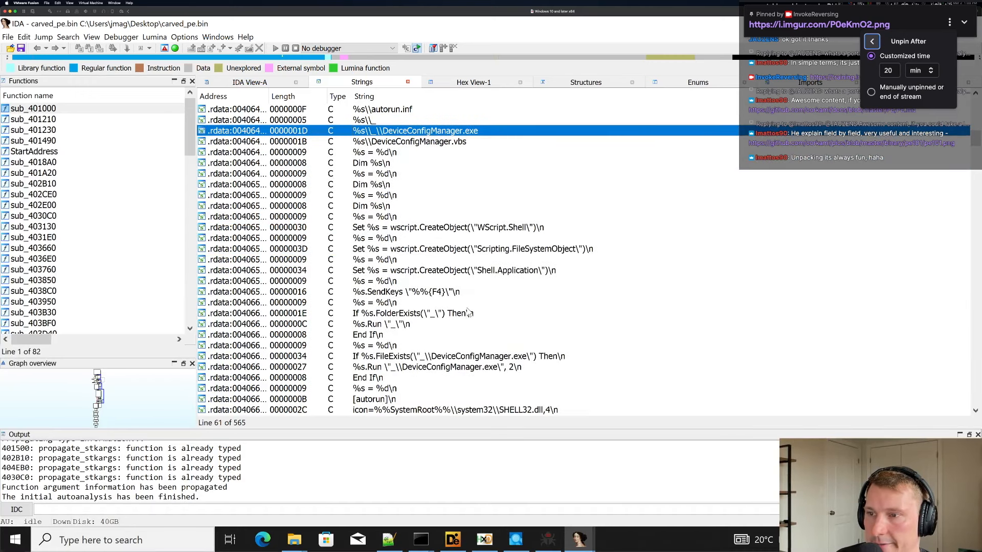
{"action": "scroll", "coordinate": [468, 313], "scroll_direction": "down", "scroll_amount": 3}
Switch to x32dbg and stop debugging the paused malware sample.
{"action": "left_click", "coordinate": [548, 545]}
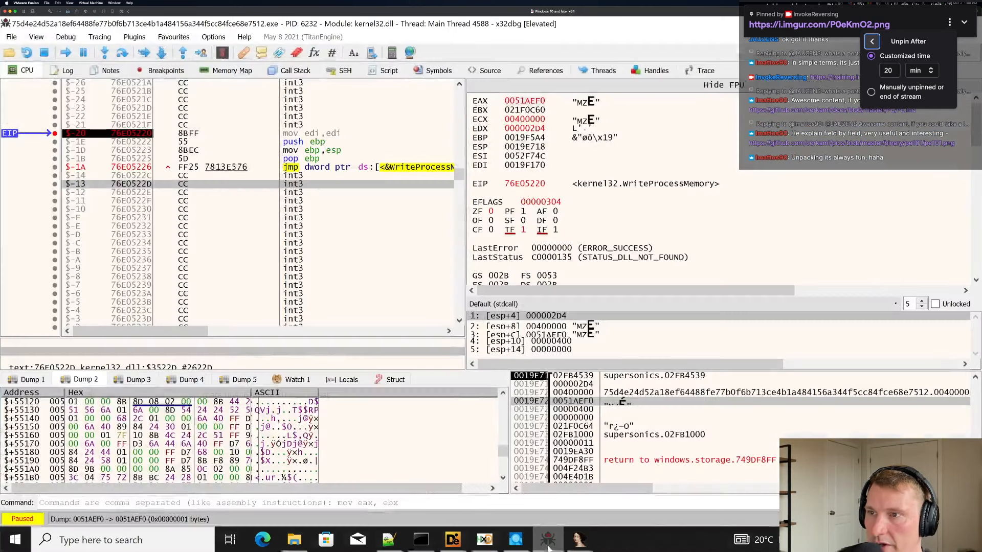
{"action": "left_click", "coordinate": [81, 125]}
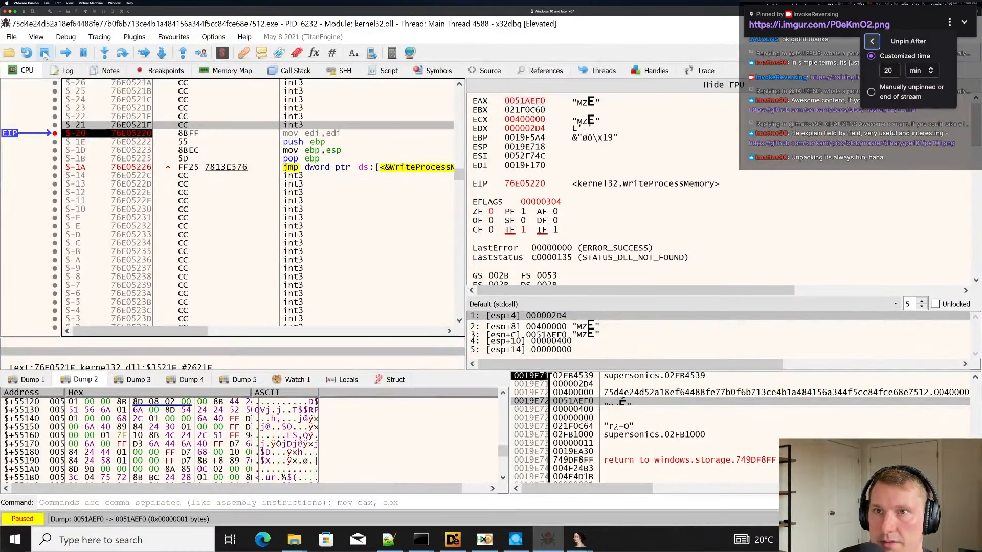
{"action": "left_click", "coordinate": [45, 57]}
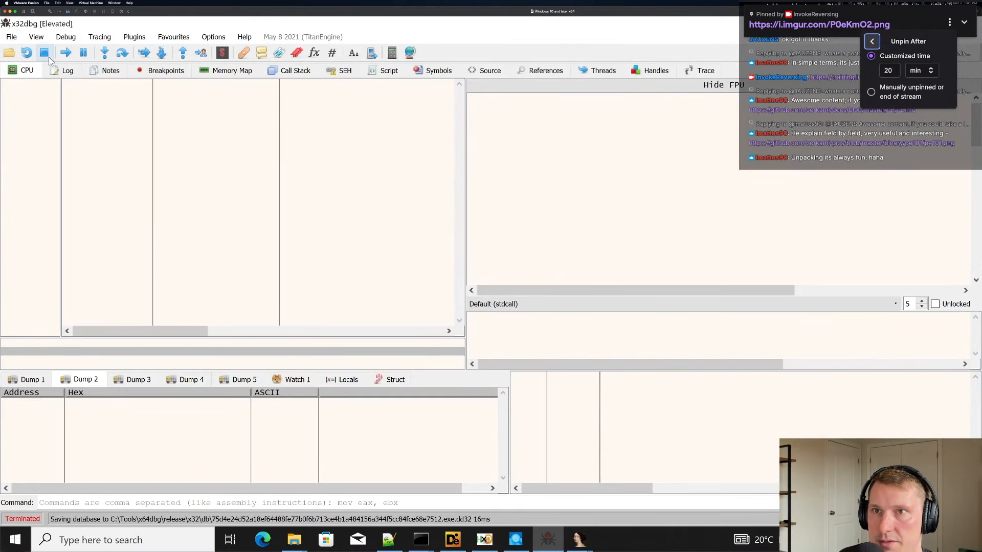
Switch to Process Explorer and kill the suspended malware sample process whose name starts with 75d4e24d.
{"action": "key", "text": "alt+Tab"}
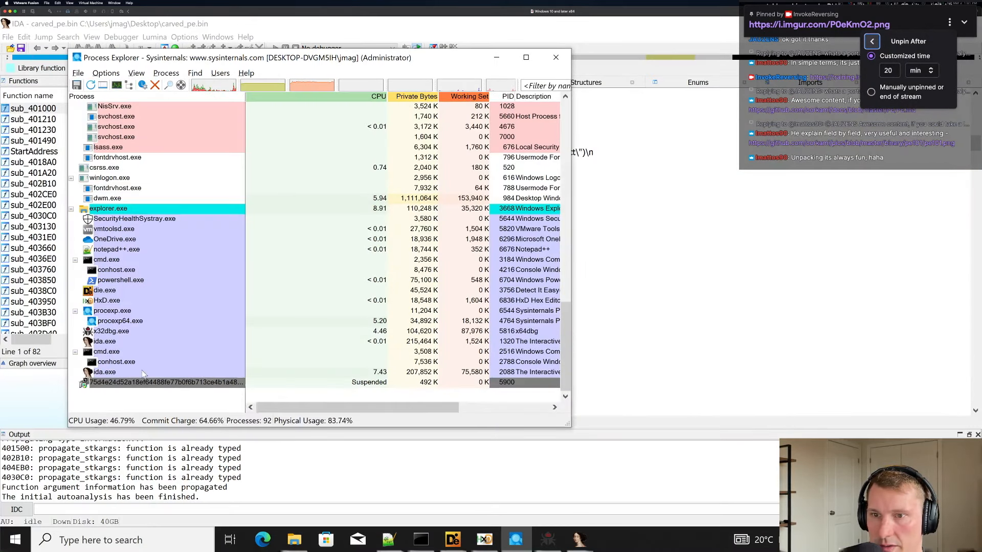
{"action": "right_click", "coordinate": [140, 383]}
{"action": "left_click", "coordinate": [195, 247]}
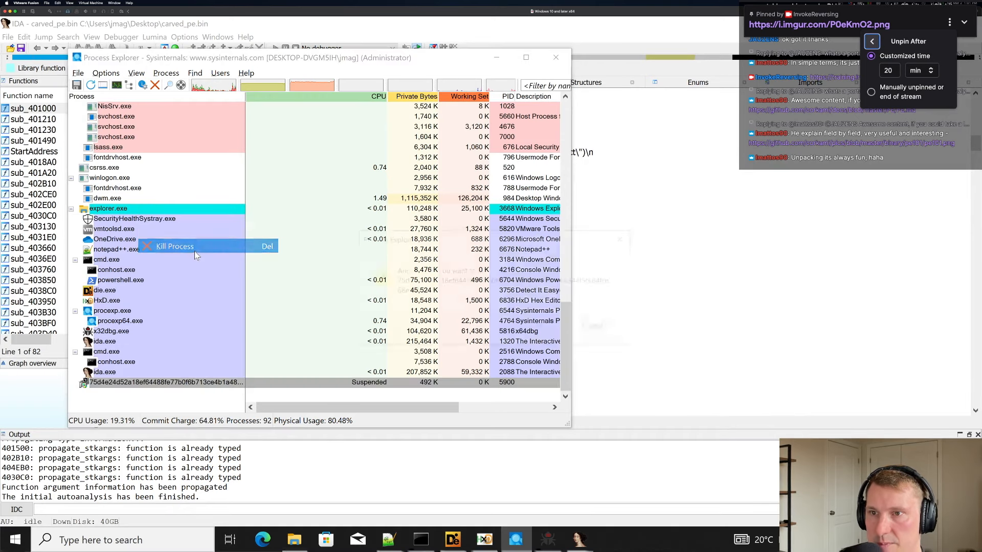
{"action": "left_click", "coordinate": [533, 330]}
Return to the carved_pe.bin strings in IDA and examine the entries from the DeviceConfigManager.exe FileExists check onward.
{"action": "key", "text": "alt+Tab"}
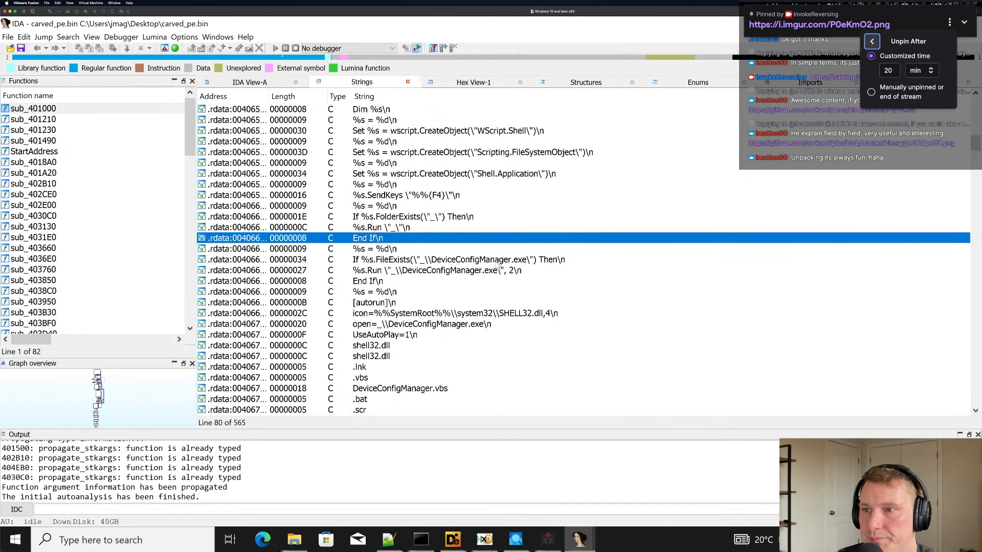
{"action": "left_click", "coordinate": [468, 260]}
{"action": "scroll", "coordinate": [485, 226], "scroll_direction": "down", "scroll_amount": 7}
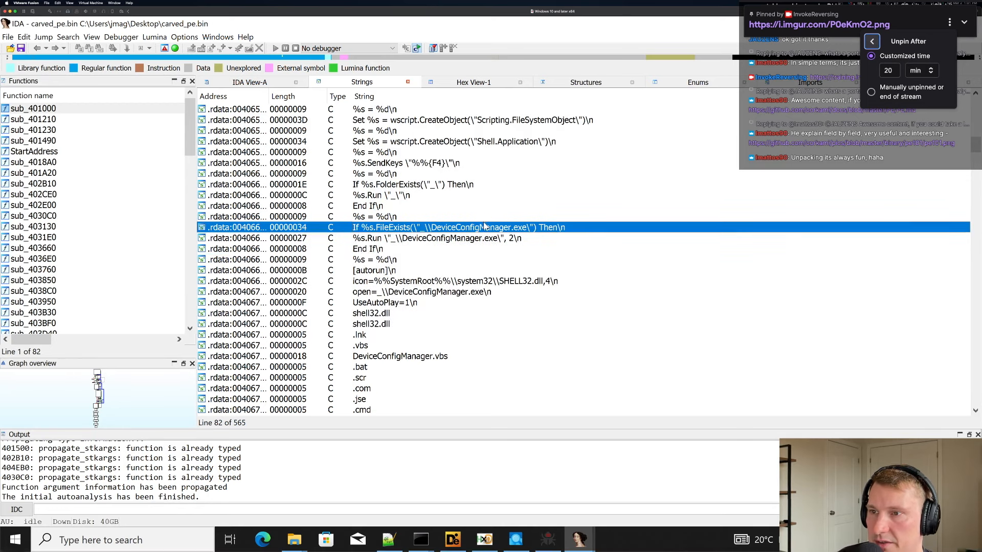
Read through the extracted strings covering file extensions, autorun files, cmd.exe commands and web or share directory names.
{"action": "scroll", "coordinate": [485, 226], "scroll_direction": "down", "scroll_amount": 20}
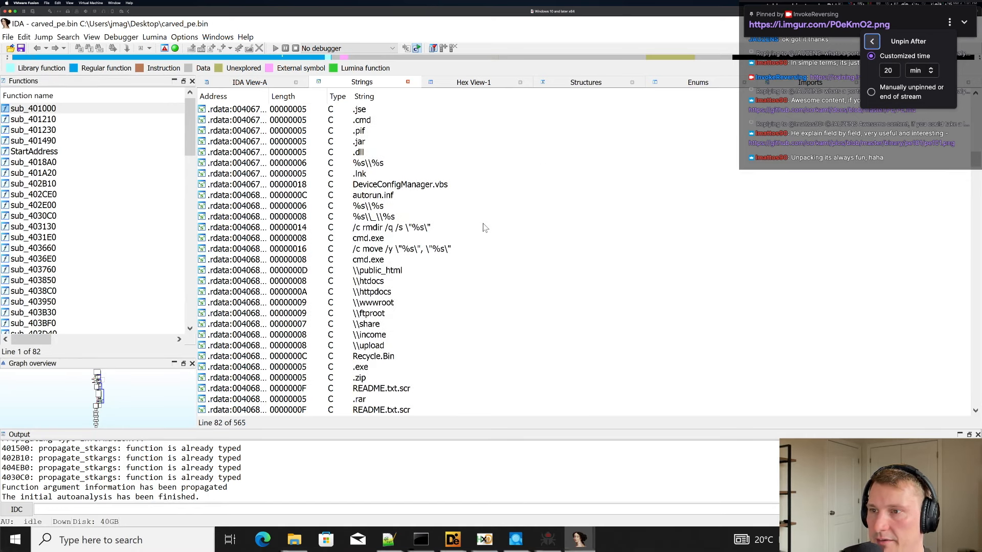
{"action": "scroll", "coordinate": [485, 228], "scroll_direction": "up", "scroll_amount": 10}
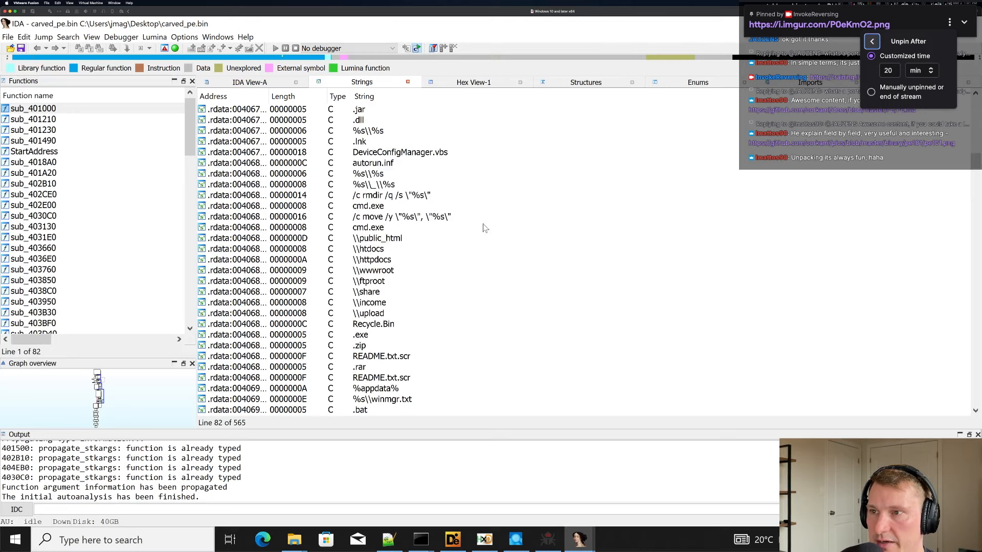
{"action": "scroll", "coordinate": [485, 229], "scroll_direction": "down", "scroll_amount": 8}
{"action": "scroll", "coordinate": [481, 223], "scroll_direction": "up", "scroll_amount": 8}
{"action": "scroll", "coordinate": [478, 222], "scroll_direction": "down", "scroll_amount": 8}
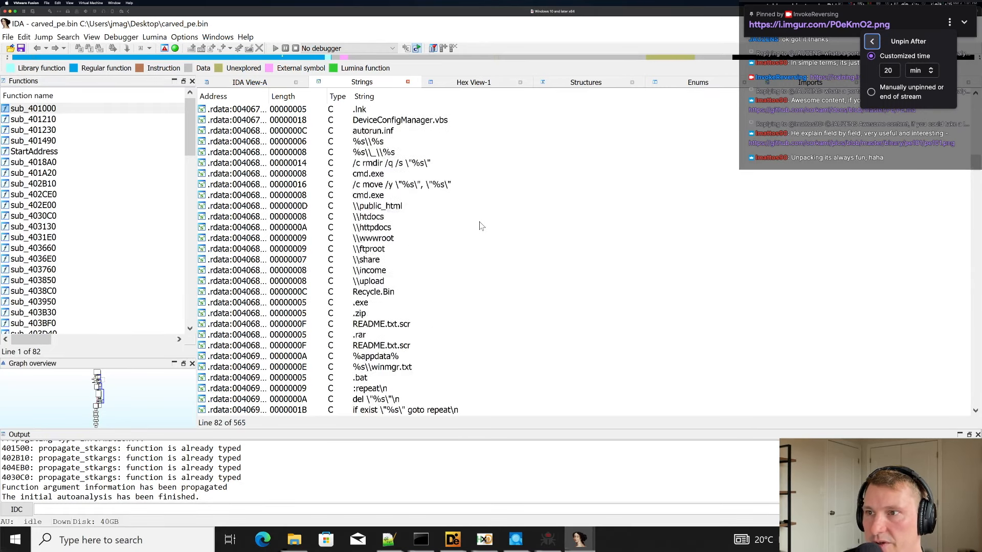
{"action": "scroll", "coordinate": [446, 240], "scroll_direction": "down", "scroll_amount": 2}
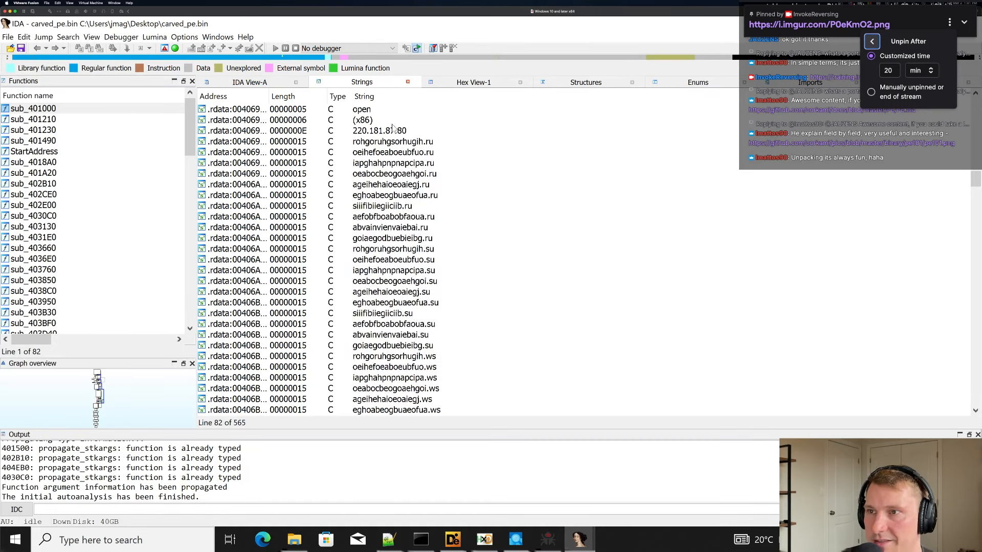
Examine the hard-coded IP address string and the list of domain names across their different top-level domains.
{"action": "left_click", "coordinate": [376, 132]}
{"action": "left_click_drag", "start_coordinate": [385, 145], "coordinate": [444, 313]}
{"action": "left_click", "coordinate": [447, 272]}
{"action": "scroll", "coordinate": [465, 251], "scroll_direction": "down", "scroll_amount": 5}
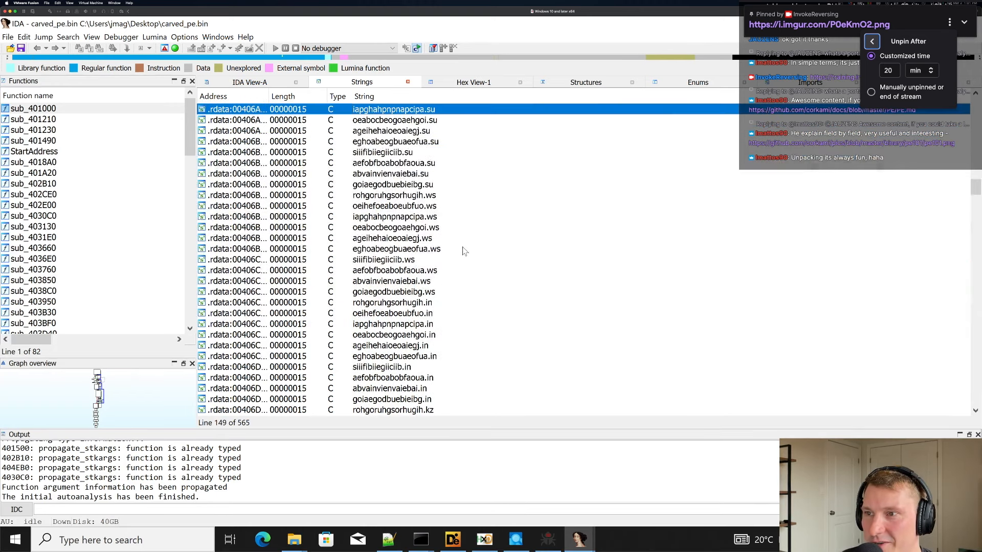
{"action": "scroll", "coordinate": [463, 250], "scroll_direction": "up", "scroll_amount": 5}
{"action": "left_click_drag", "start_coordinate": [418, 196], "coordinate": [429, 326]}
{"action": "left_click", "coordinate": [430, 313]}
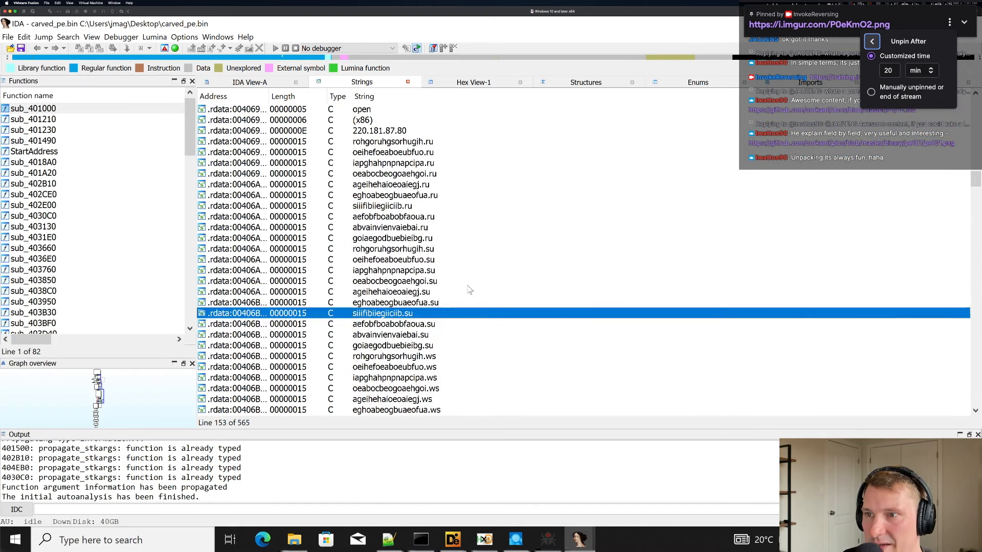
{"action": "scroll", "coordinate": [464, 291], "scroll_direction": "down", "scroll_amount": 20}
{"action": "scroll", "coordinate": [464, 291], "scroll_direction": "down", "scroll_amount": 20}
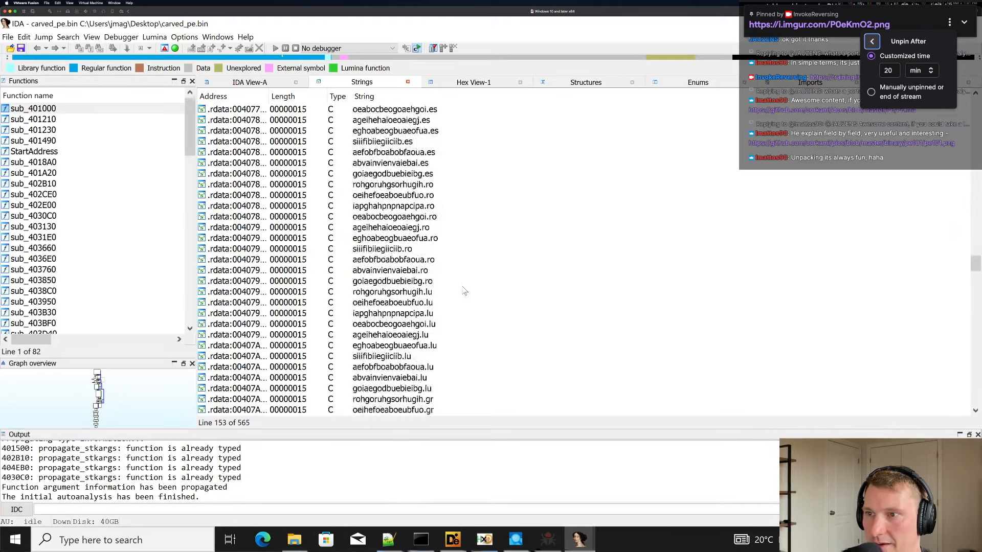
{"action": "scroll", "coordinate": [429, 269], "scroll_direction": "down", "scroll_amount": 20}
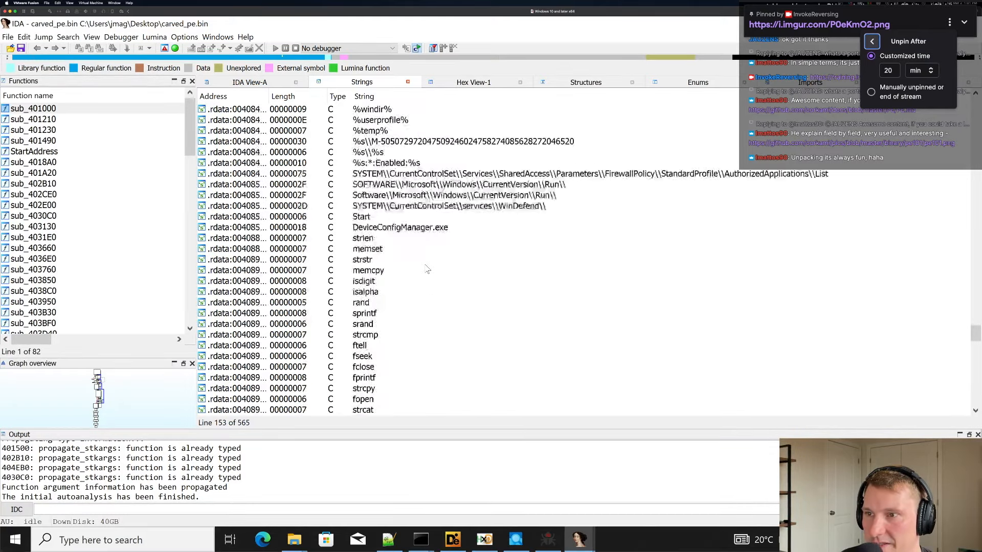
{"action": "scroll", "coordinate": [426, 269], "scroll_direction": "up", "scroll_amount": 19}
{"action": "left_click", "coordinate": [382, 217]}
{"action": "left_click", "coordinate": [494, 317], "text": "shift"}
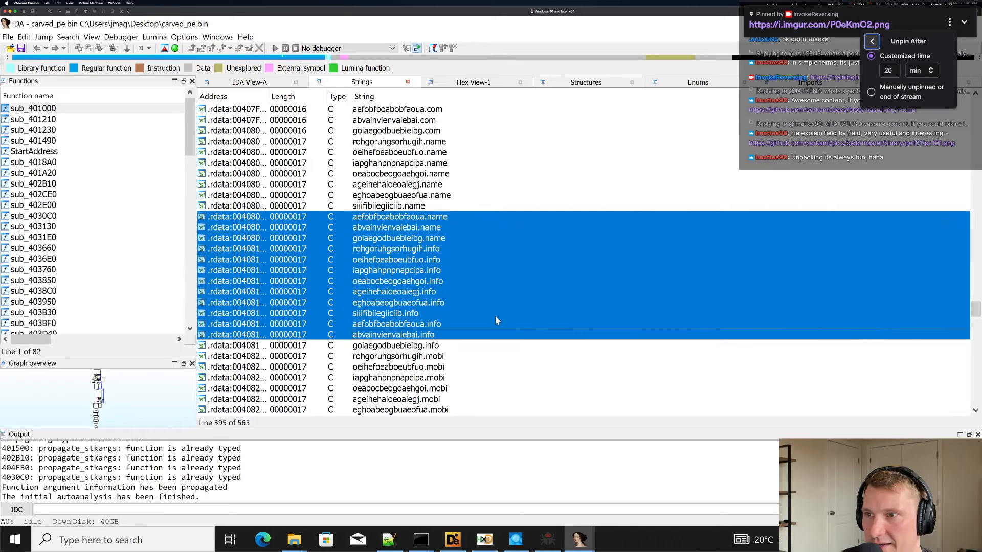
Examine the strings for the firewall AuthorizedApplications list, the CurrentVersion Run keys and the WinDefend service key.
{"action": "scroll", "coordinate": [494, 317], "scroll_direction": "down", "scroll_amount": 8}
{"action": "scroll", "coordinate": [474, 293], "scroll_direction": "down", "scroll_amount": 3}
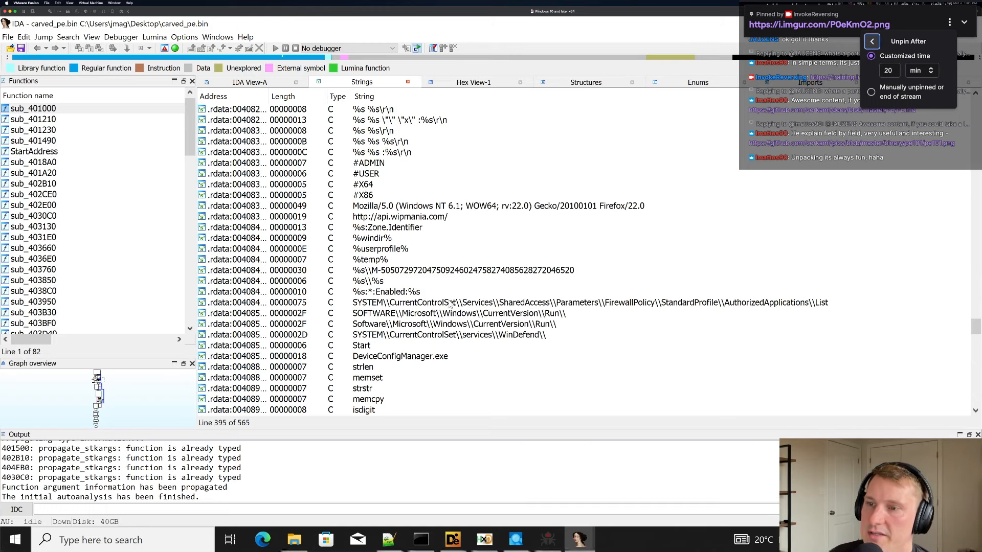
{"action": "left_click", "coordinate": [501, 296]}
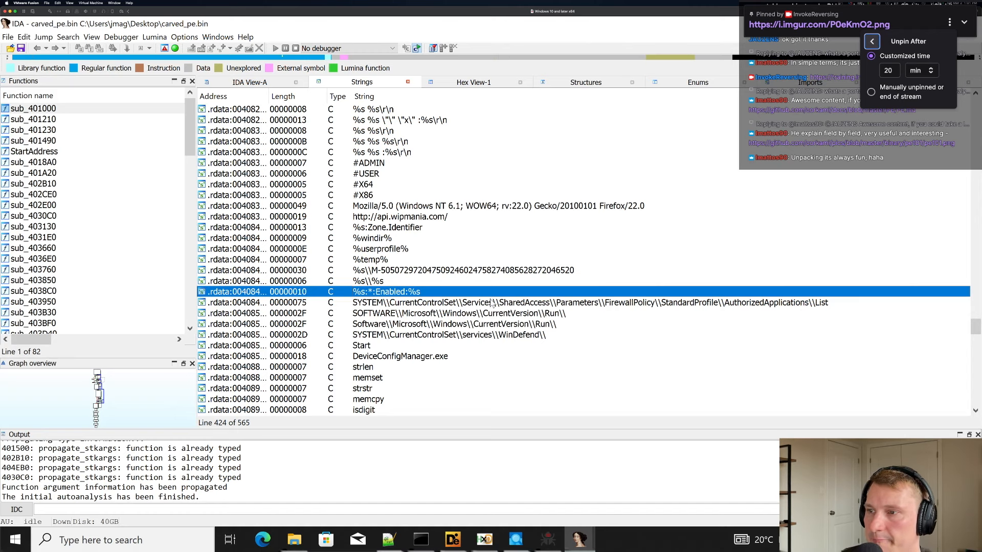
{"action": "scroll", "coordinate": [492, 302], "scroll_direction": "down", "scroll_amount": 3}
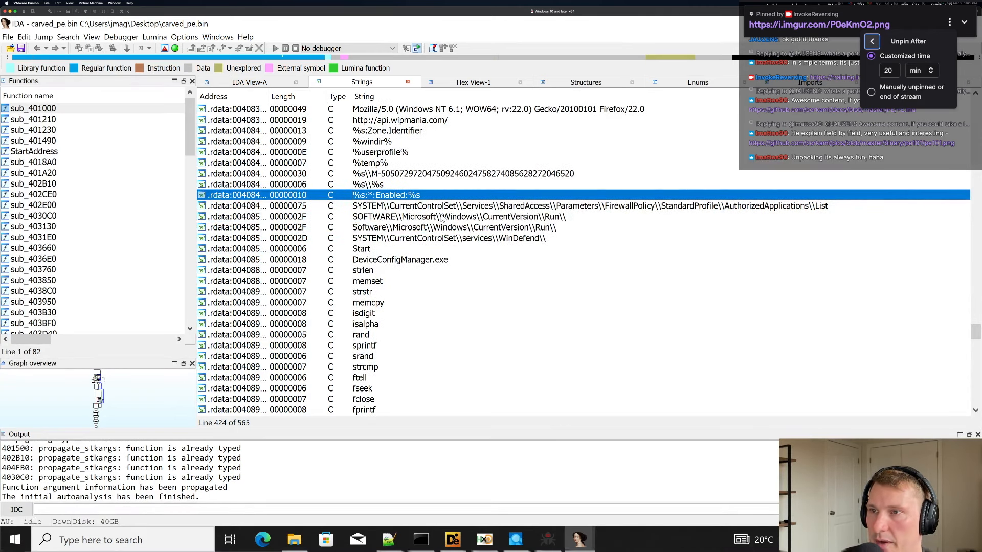
{"action": "left_click_drag", "start_coordinate": [469, 217], "coordinate": [464, 255]}
{"action": "left_click", "coordinate": [449, 249]}
{"action": "left_click", "coordinate": [504, 238]}
{"action": "left_click_drag", "start_coordinate": [516, 216], "coordinate": [494, 239]}
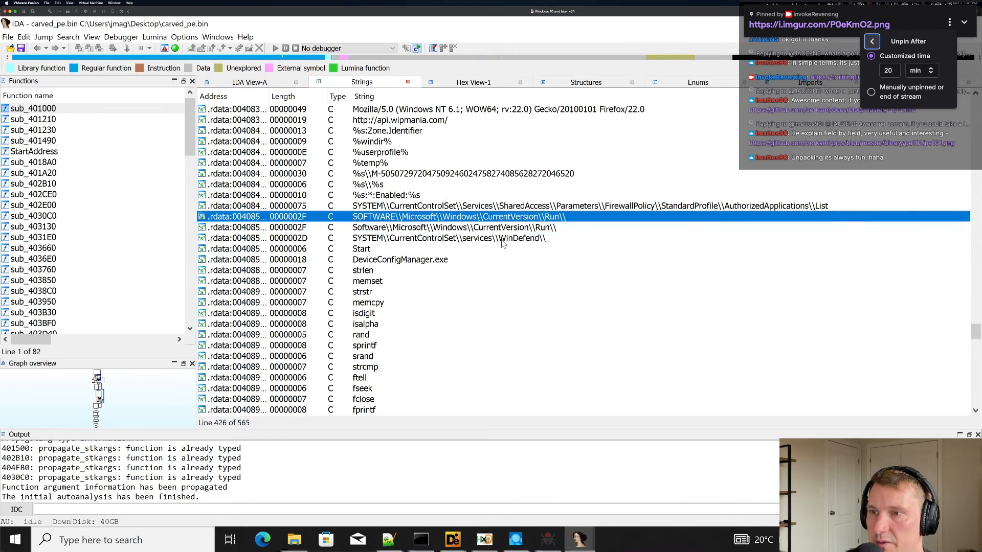
Review the strings naming C runtime functions, WININET and urlmon download functions, and KERNEL32 process and file functions.
{"action": "scroll", "coordinate": [463, 303], "scroll_direction": "down", "scroll_amount": 3}
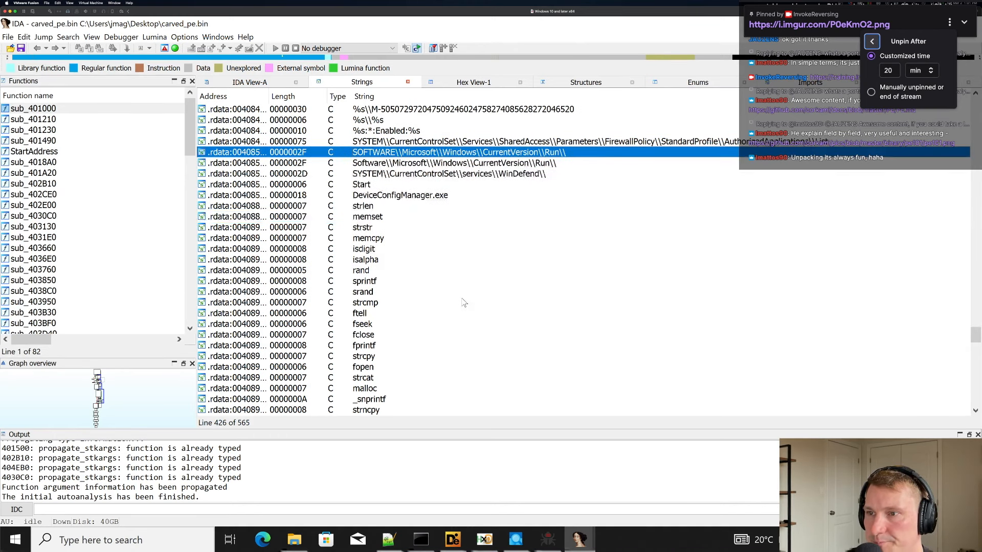
{"action": "left_click_drag", "start_coordinate": [409, 185], "coordinate": [402, 328]}
{"action": "left_click", "coordinate": [412, 325]}
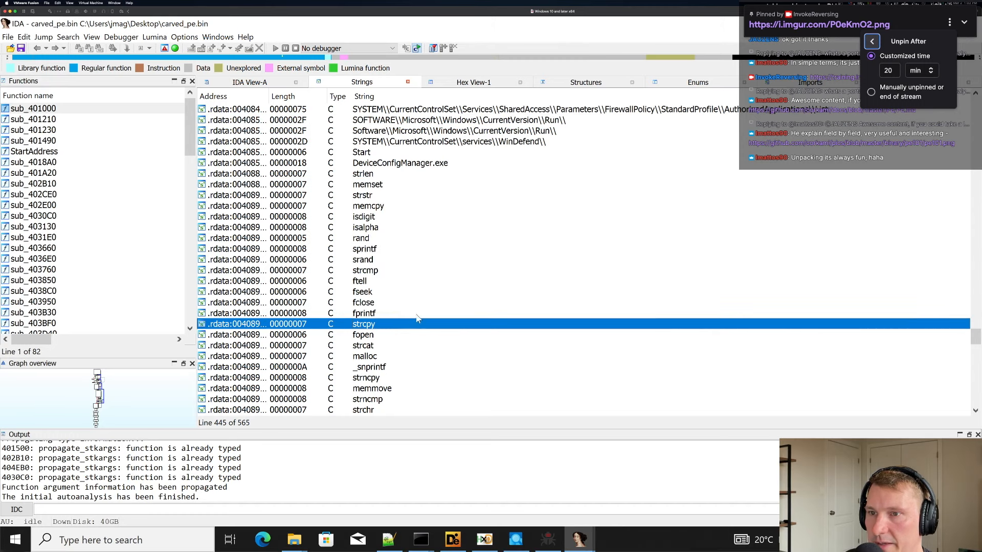
{"action": "scroll", "coordinate": [417, 323], "scroll_direction": "down", "scroll_amount": 15}
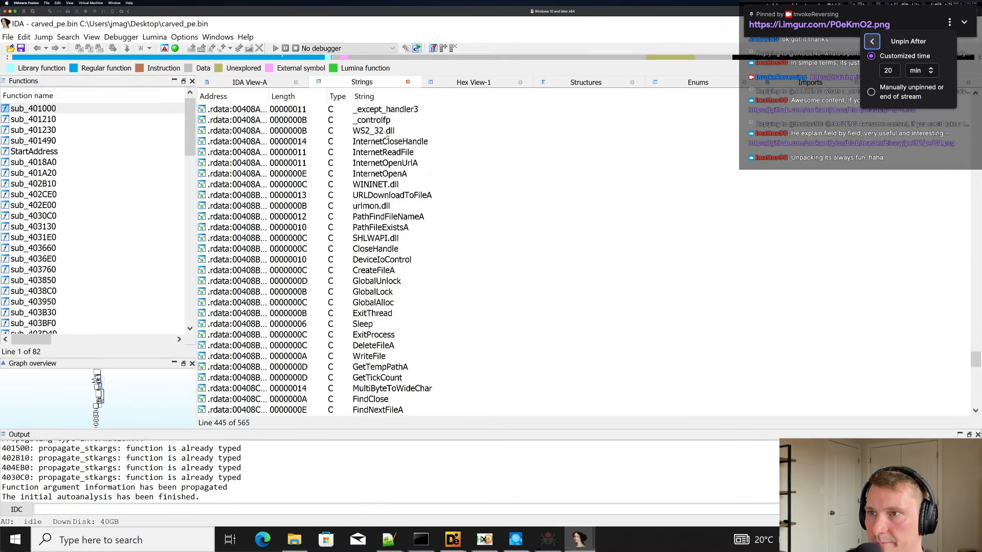
{"action": "left_click_drag", "start_coordinate": [392, 152], "coordinate": [432, 272]}
{"action": "left_click", "coordinate": [455, 270]}
{"action": "scroll", "coordinate": [459, 265], "scroll_direction": "down", "scroll_amount": 1}
{"action": "scroll", "coordinate": [459, 265], "scroll_direction": "down", "scroll_amount": 12}
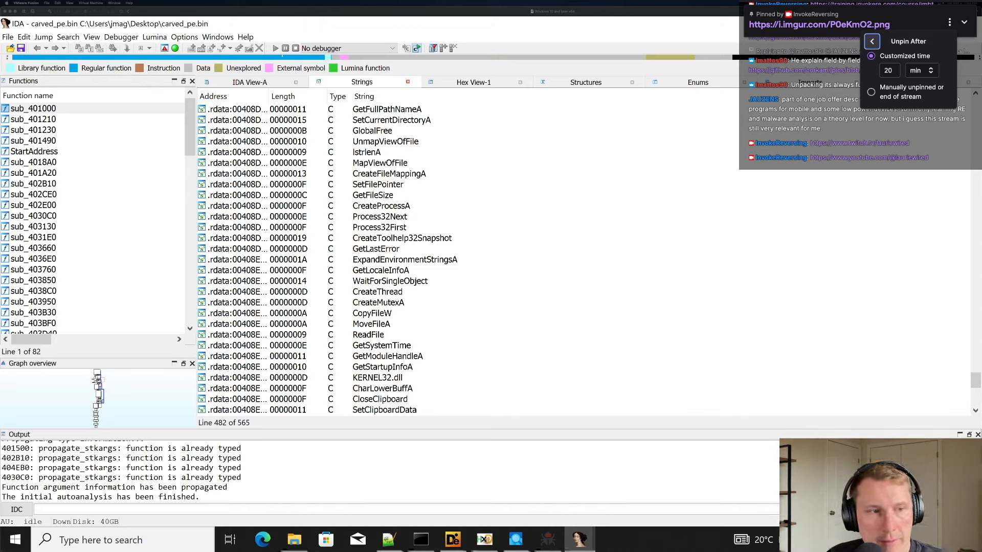
{"action": "left_click", "coordinate": [460, 286]}
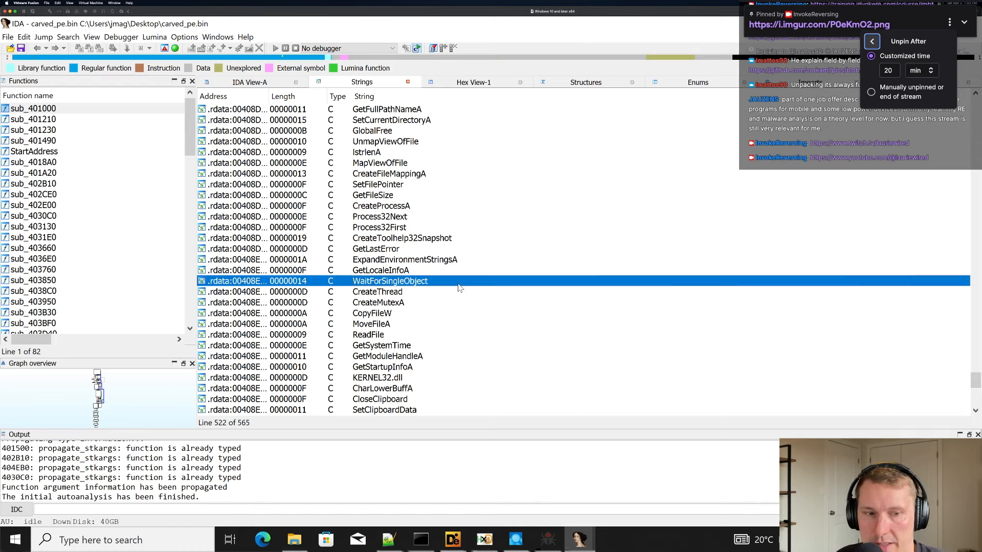
{"action": "left_click", "coordinate": [445, 227]}
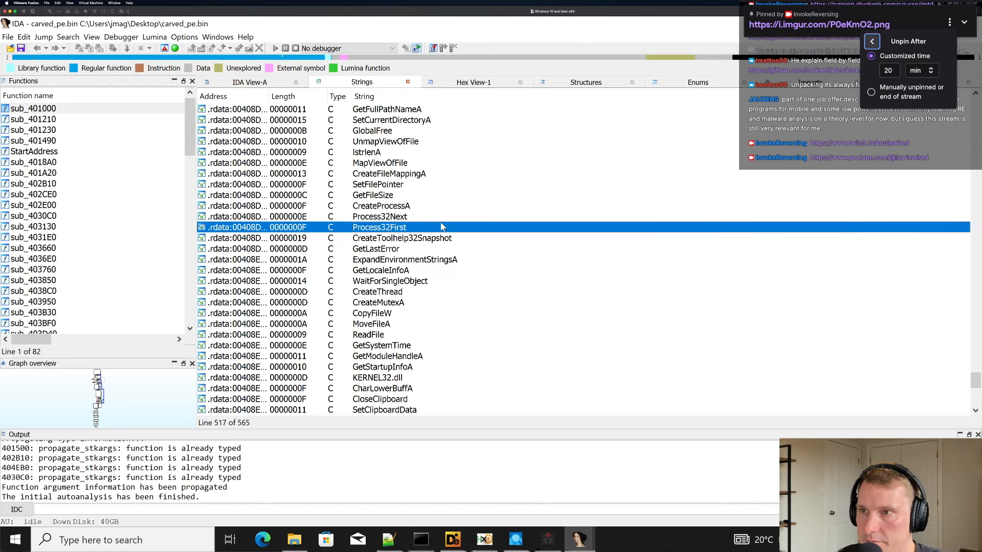
{"action": "scroll", "coordinate": [429, 244], "scroll_direction": "up", "scroll_amount": 15}
{"action": "scroll", "coordinate": [429, 244], "scroll_direction": "up", "scroll_amount": 2}
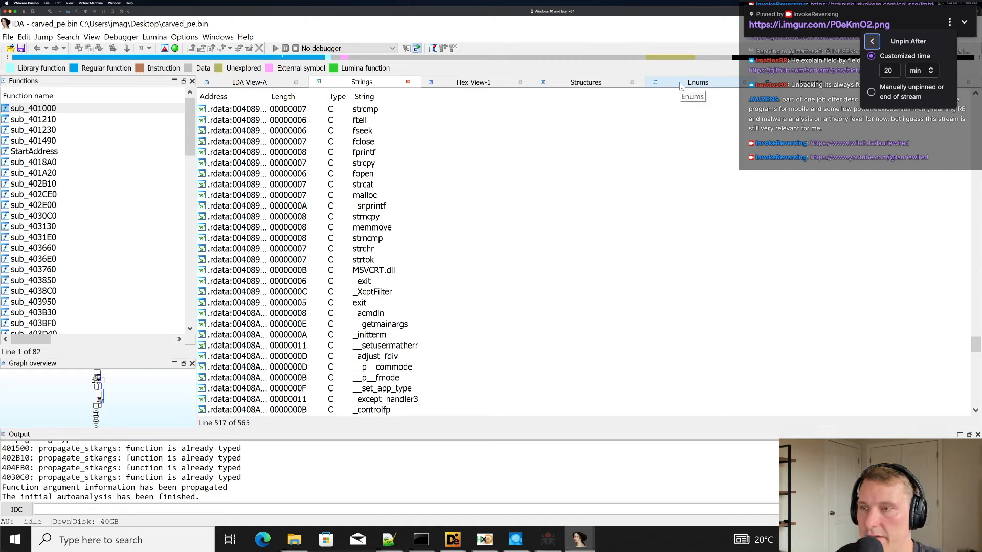
{"action": "left_click", "coordinate": [575, 186]}
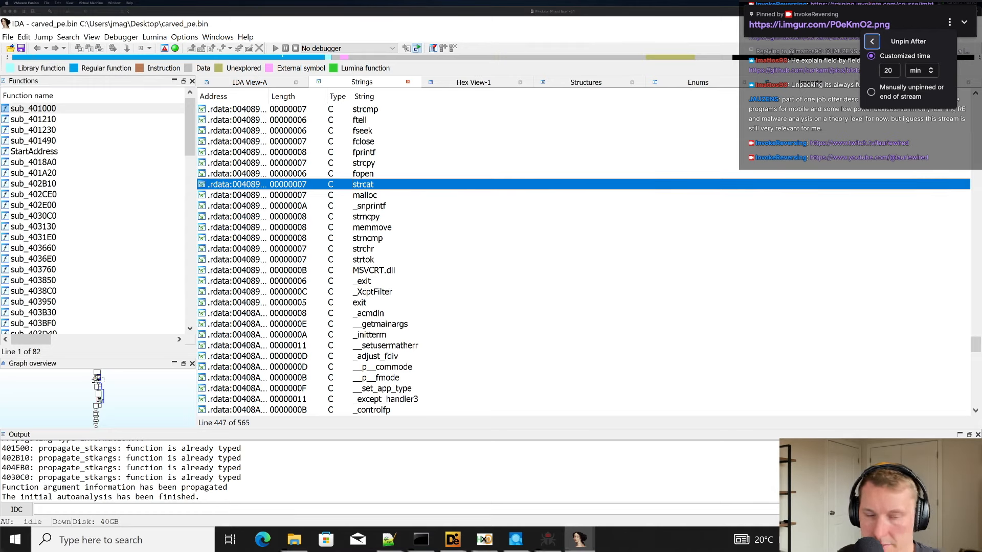
Show the imported functions and examine the ADVAPI32 registry calls RegCloseKey, RegOpenKeyExA and RegSetValueExA.
{"action": "left_click", "coordinate": [808, 82]}
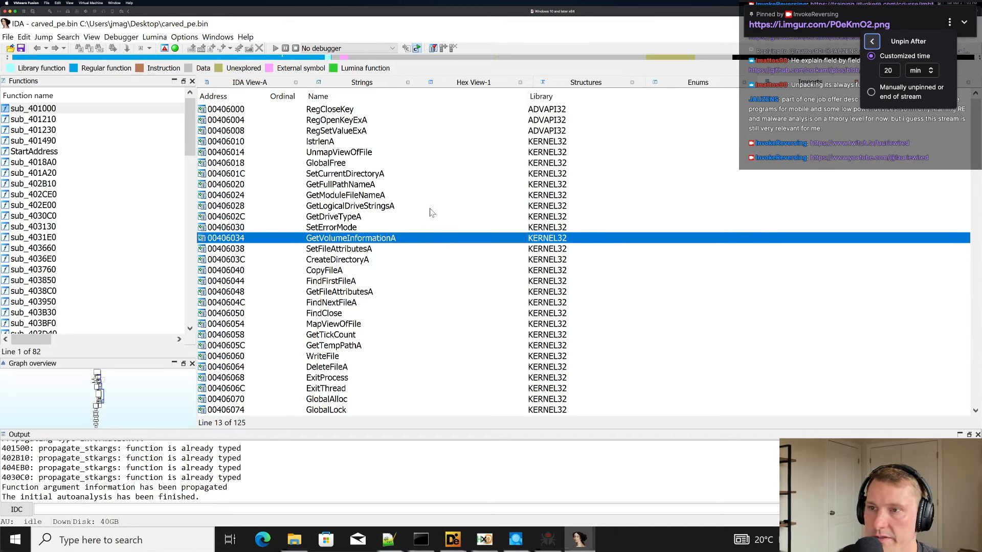
{"action": "left_click", "coordinate": [423, 196]}
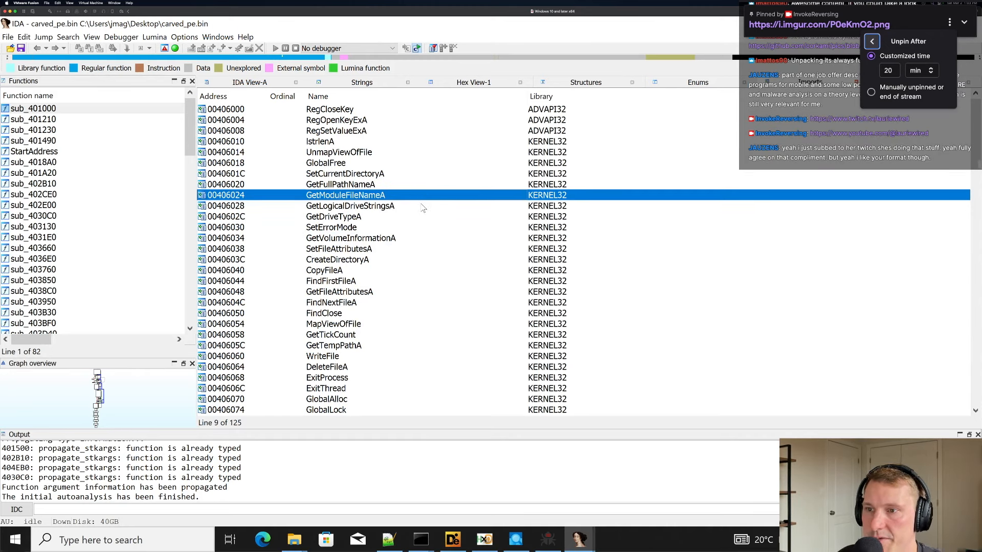
{"action": "left_click", "coordinate": [340, 109]}
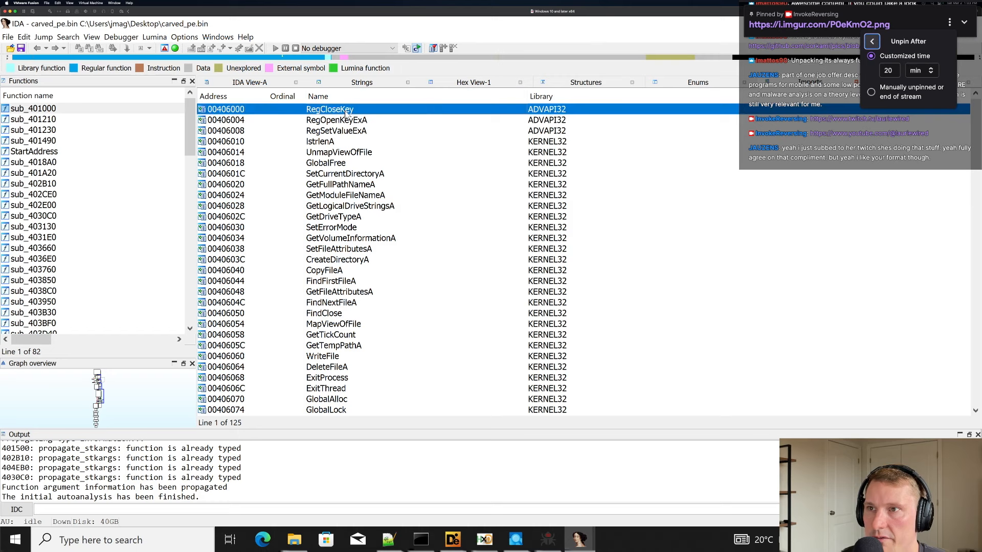
{"action": "left_click", "coordinate": [338, 131]}
{"action": "left_click", "coordinate": [341, 111]}
{"action": "left_click", "coordinate": [343, 121]}
{"action": "left_click", "coordinate": [345, 132]}
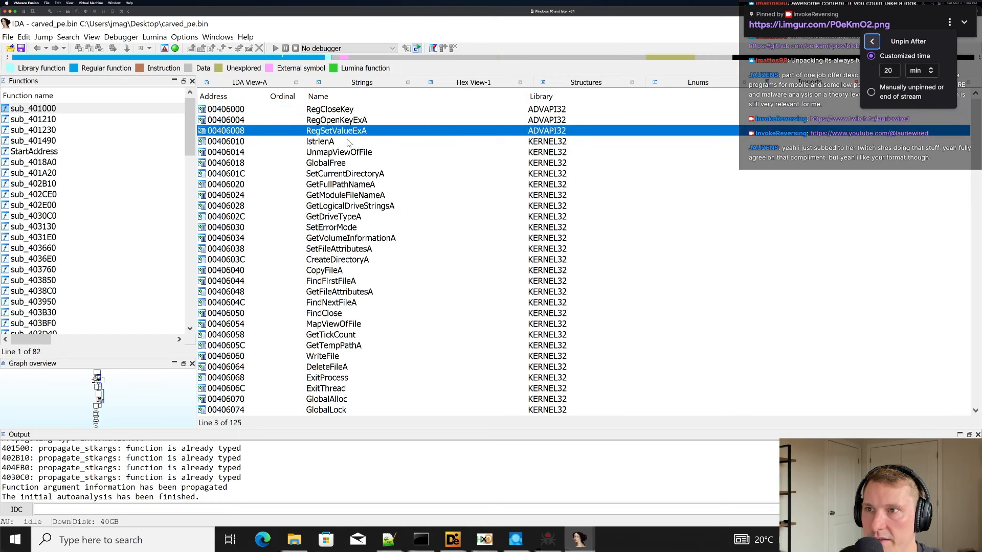
Examine the KERNEL32 imports for directories, paths, module names and drives, from UnmapViewOfFile to GetDriveTypeA.
{"action": "left_click", "coordinate": [355, 153]}
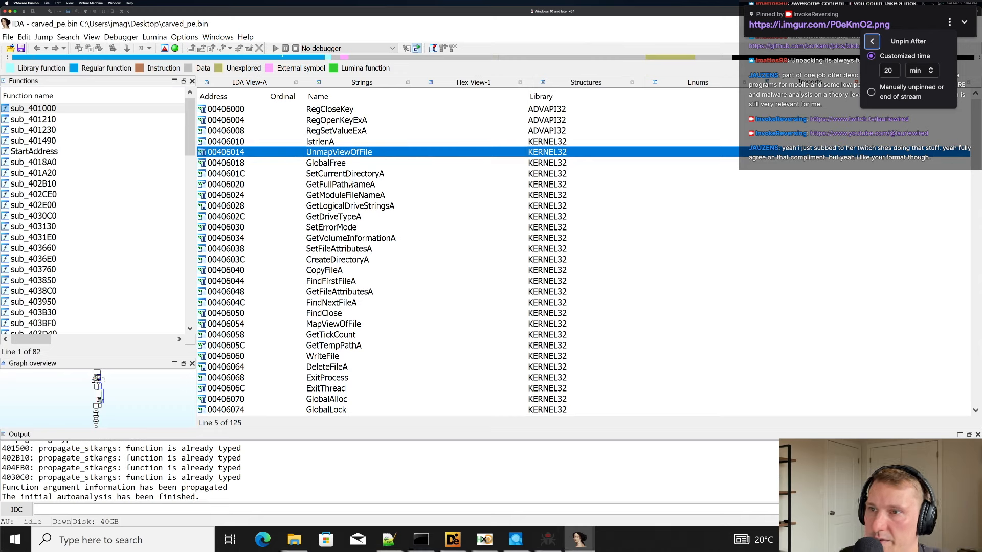
{"action": "left_click", "coordinate": [348, 176]}
{"action": "left_click", "coordinate": [355, 186]}
{"action": "left_click", "coordinate": [344, 176]}
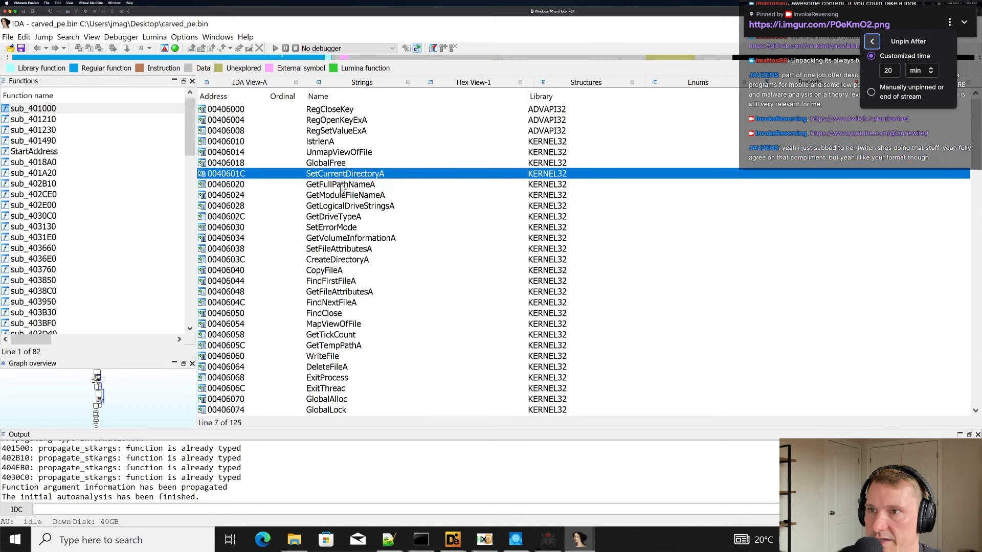
{"action": "left_click", "coordinate": [336, 187]}
{"action": "left_click", "coordinate": [335, 195]}
{"action": "left_click", "coordinate": [336, 185]}
{"action": "left_click", "coordinate": [338, 196]}
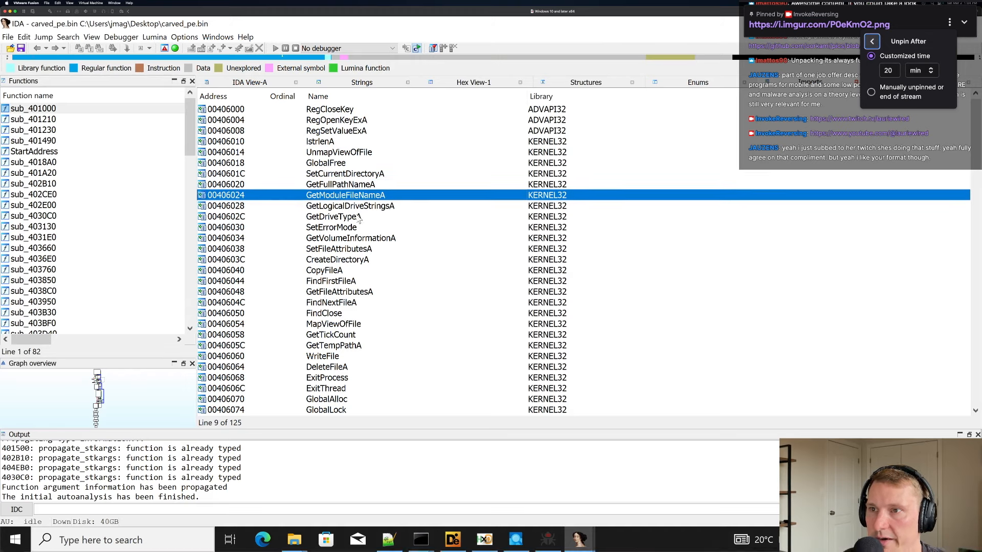
{"action": "left_click", "coordinate": [357, 207]}
{"action": "left_click", "coordinate": [358, 217]}
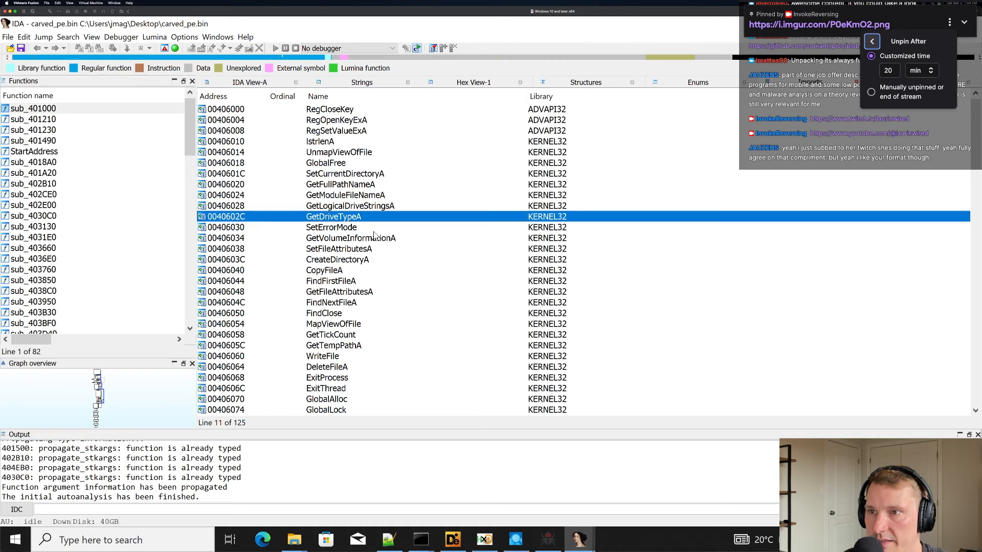
Examine the process enumeration imports CreateToolhelp32Snapshot, Process32First and Process32Next, along with the neighbouring CreateProcessA.
{"action": "scroll", "coordinate": [379, 234], "scroll_direction": "down", "scroll_amount": 7}
{"action": "left_click", "coordinate": [359, 272]}
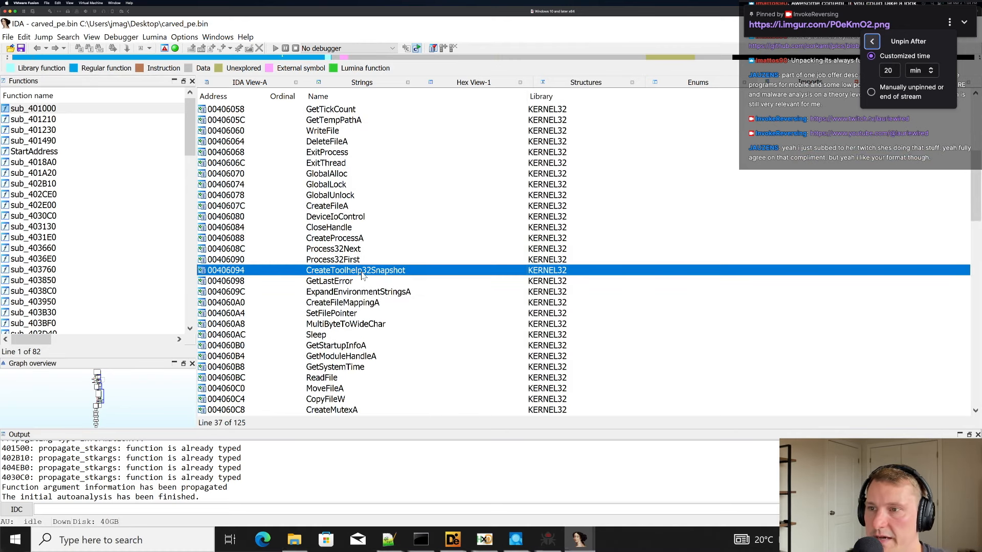
{"action": "left_click", "coordinate": [334, 262]}
{"action": "left_click", "coordinate": [333, 271]}
{"action": "left_click", "coordinate": [336, 250]}
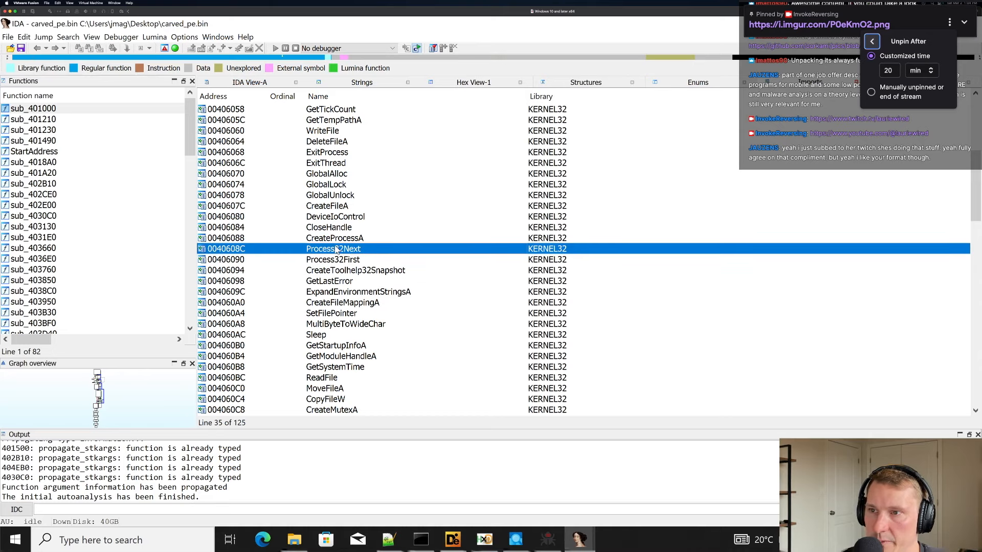
{"action": "left_click", "coordinate": [333, 240]}
{"action": "left_click", "coordinate": [334, 249]}
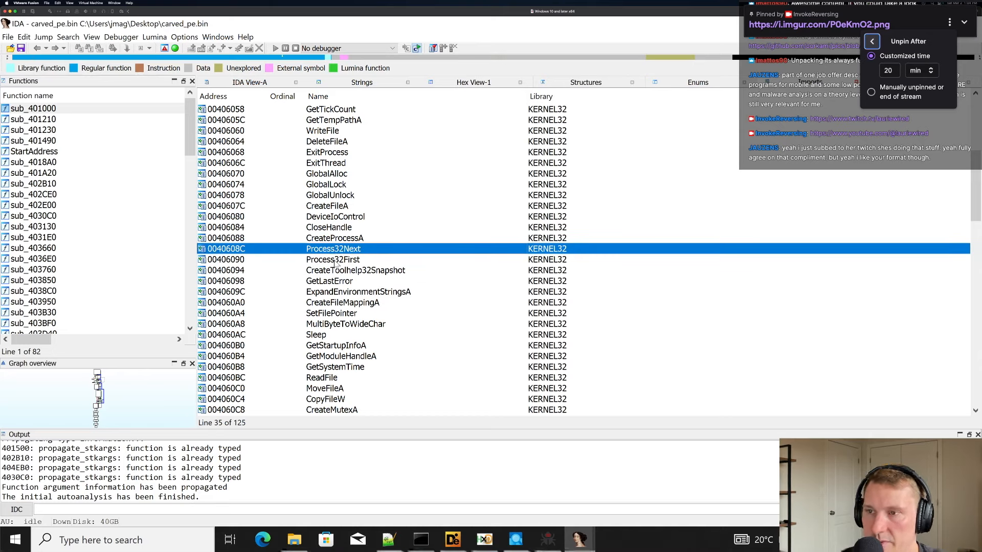
{"action": "key", "text": "Down"}
{"action": "key", "text": "Down"}
{"action": "key", "text": "Up"}
{"action": "key", "text": "Up"}
{"action": "key", "text": "Up"}
{"action": "key", "text": "Down"}
{"action": "key", "text": "Down"}
{"action": "key", "text": "Down"}
{"action": "key", "text": "Down"}
{"action": "key", "text": "Up"}
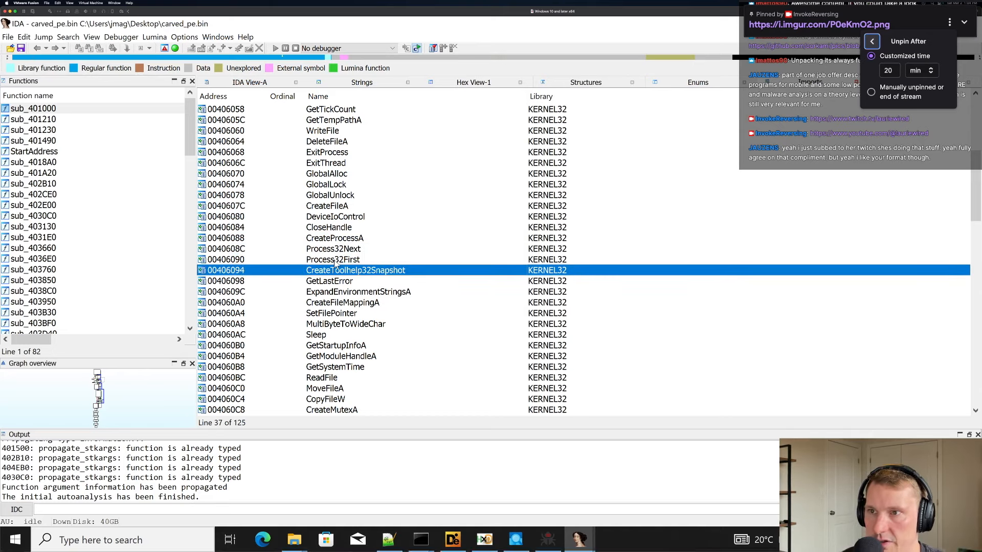
{"action": "key", "text": "Up"}
{"action": "key", "text": "Down"}
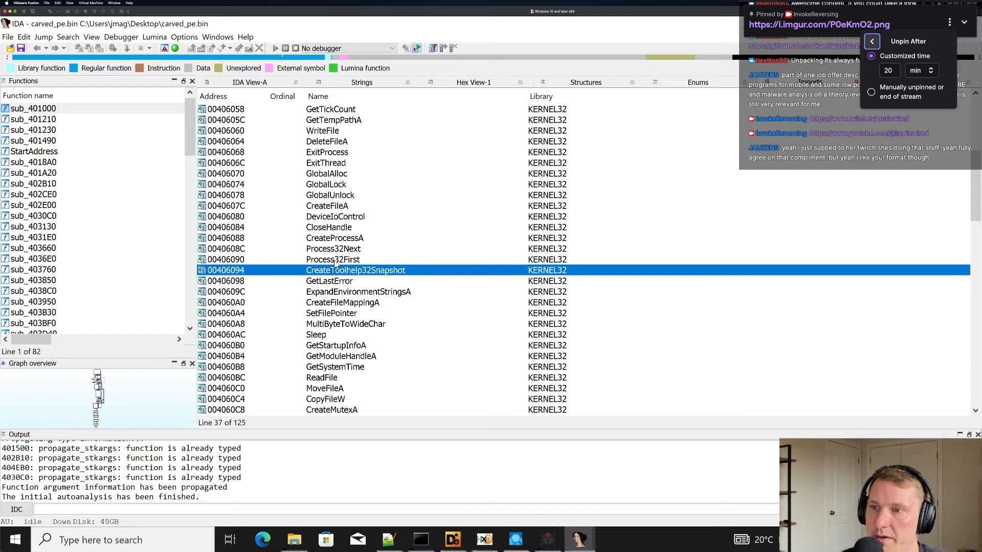
{"action": "key", "text": "Up"}
{"action": "key", "text": "Up"}
{"action": "key", "text": "Down"}
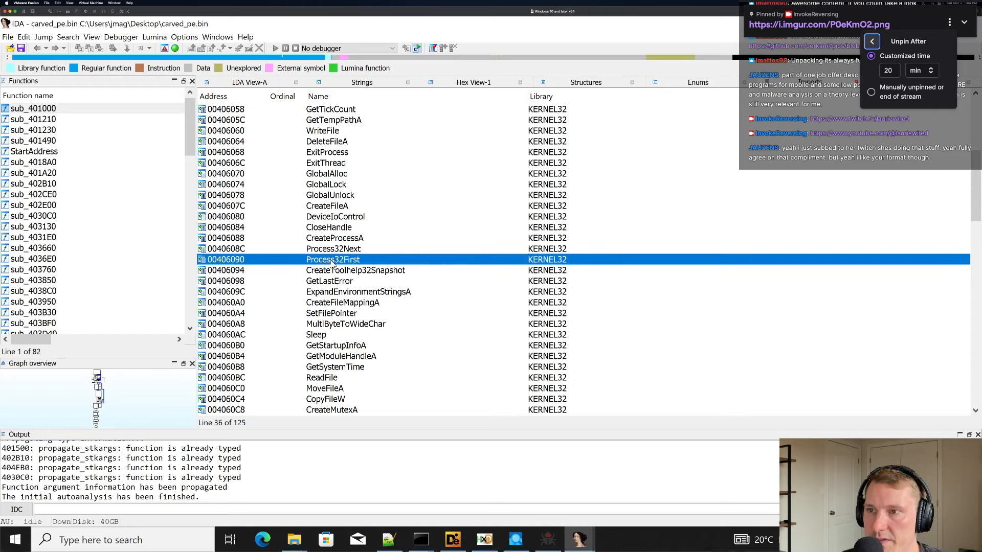
Review the process-walking sequence from CreateToolhelp32Snapshot through Process32First to Process32Next in the import list.
{"action": "key", "text": "Up"}
{"action": "key", "text": "Down"}
{"action": "key", "text": "Up"}
{"action": "key", "text": "Down"}
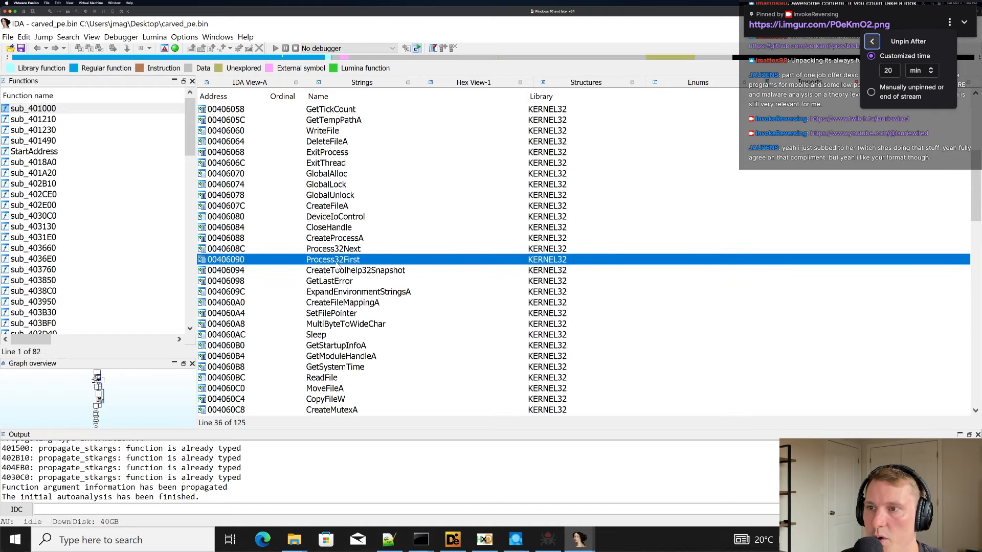
{"action": "key", "text": "Down"}
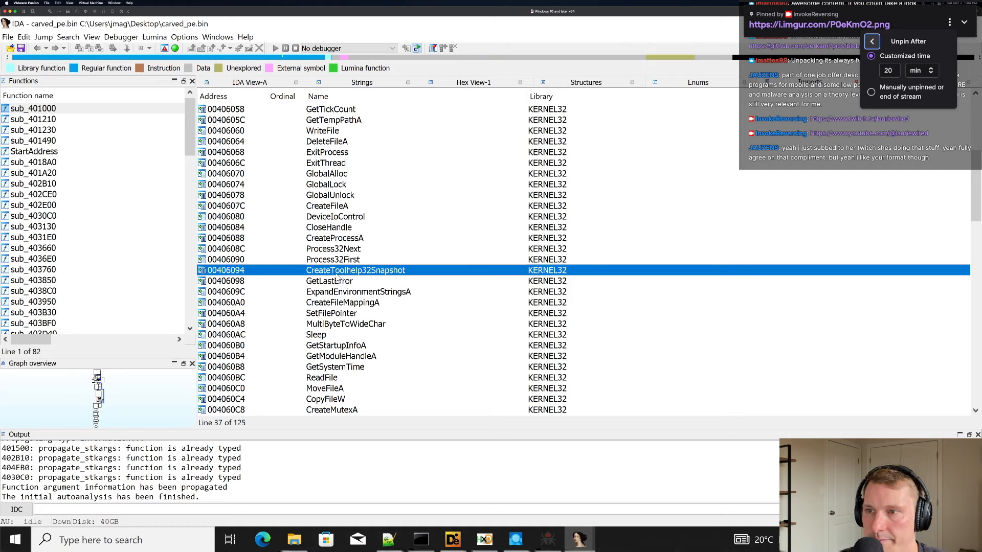
{"action": "key", "text": "Up"}
{"action": "key", "text": "Up"}
{"action": "key", "text": "Down"}
{"action": "key", "text": "Down"}
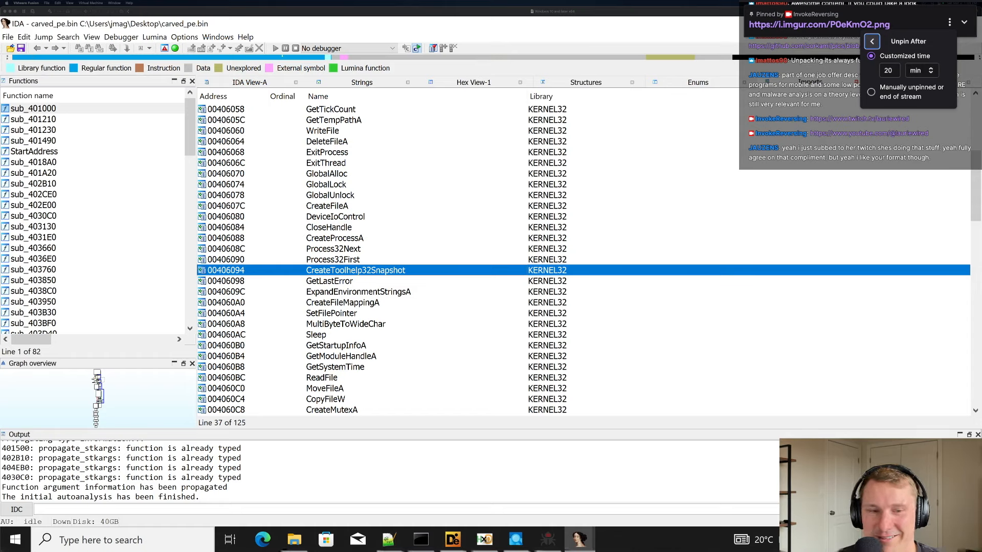
Examine the remaining KERNEL32 imports, including MultiByteToWideChar, Sleep, CreateMutexA, CreateThread, GetLocaleInfoA and GetFileSize.
{"action": "left_click", "coordinate": [369, 335]}
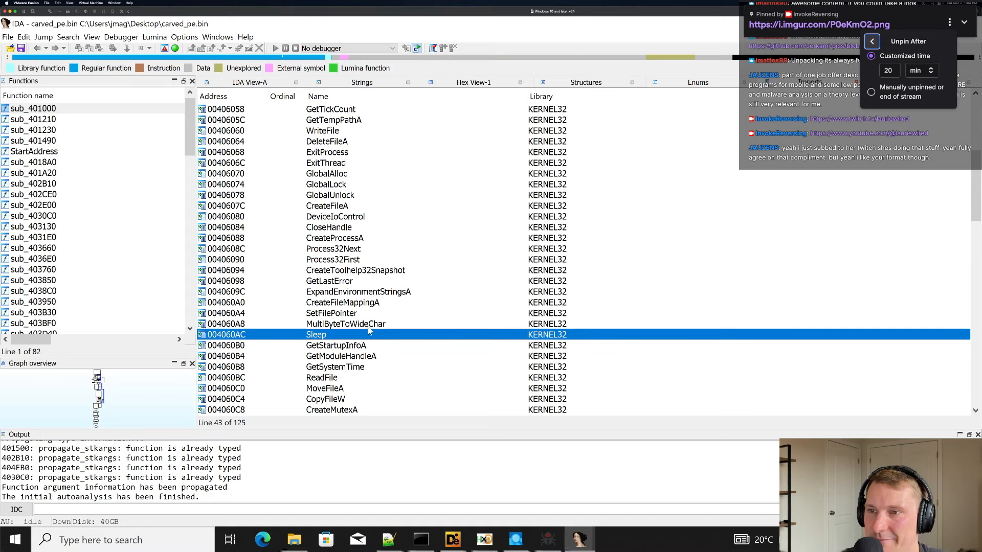
{"action": "left_click", "coordinate": [371, 325]}
{"action": "scroll", "coordinate": [333, 321], "scroll_direction": "down", "scroll_amount": 5}
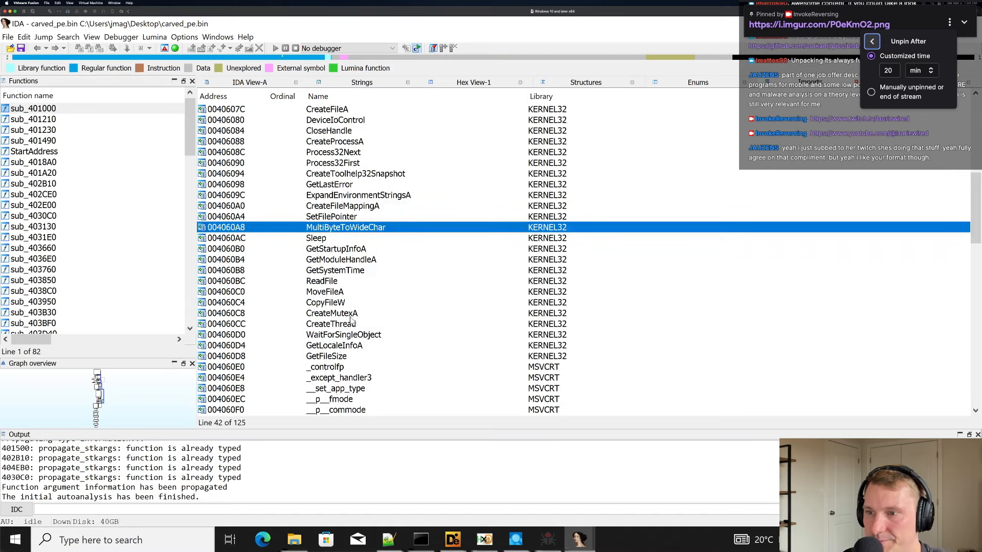
{"action": "left_click", "coordinate": [346, 282]}
{"action": "left_click", "coordinate": [352, 259]}
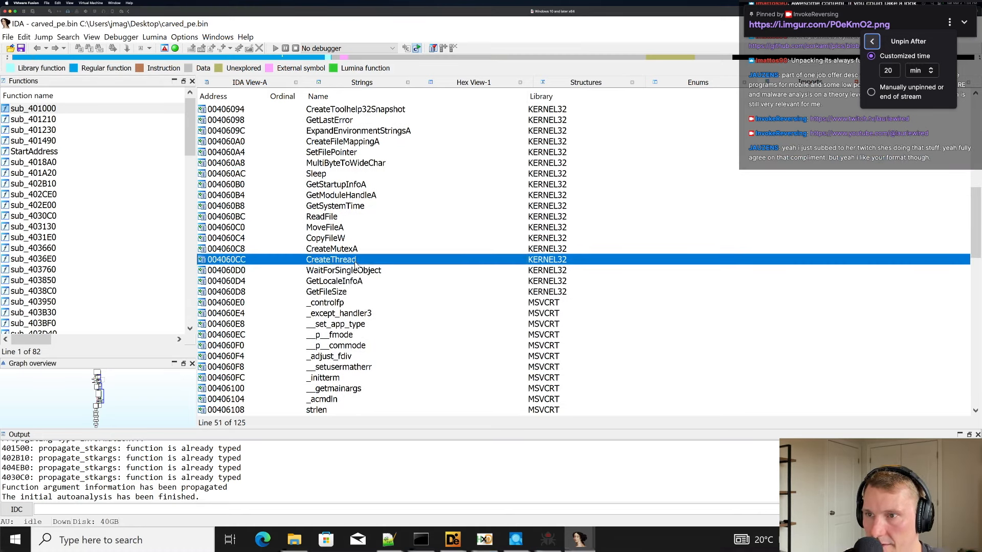
{"action": "left_click", "coordinate": [351, 283]}
{"action": "scroll", "coordinate": [358, 254], "scroll_direction": "down", "scroll_amount": 3}
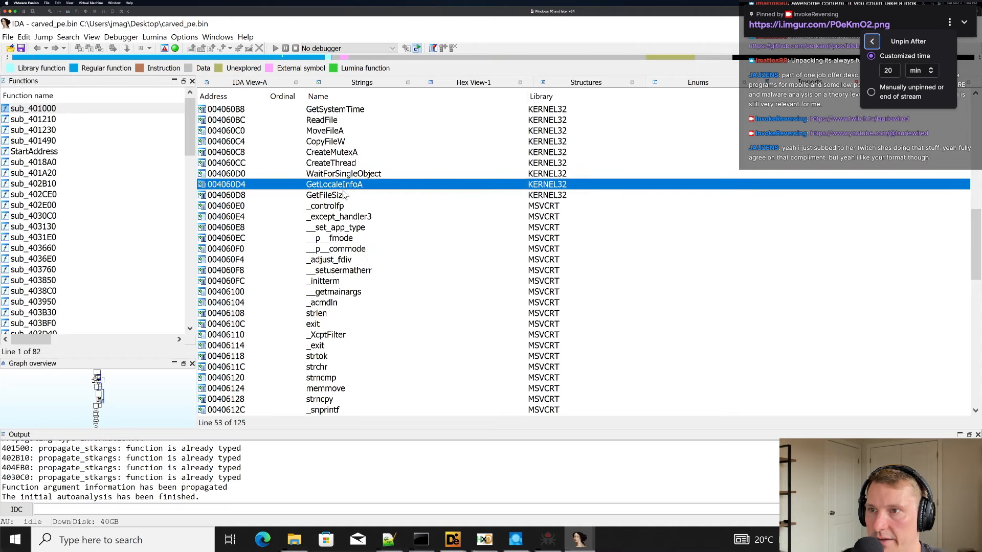
{"action": "left_click", "coordinate": [341, 197]}
{"action": "left_click", "coordinate": [344, 188]}
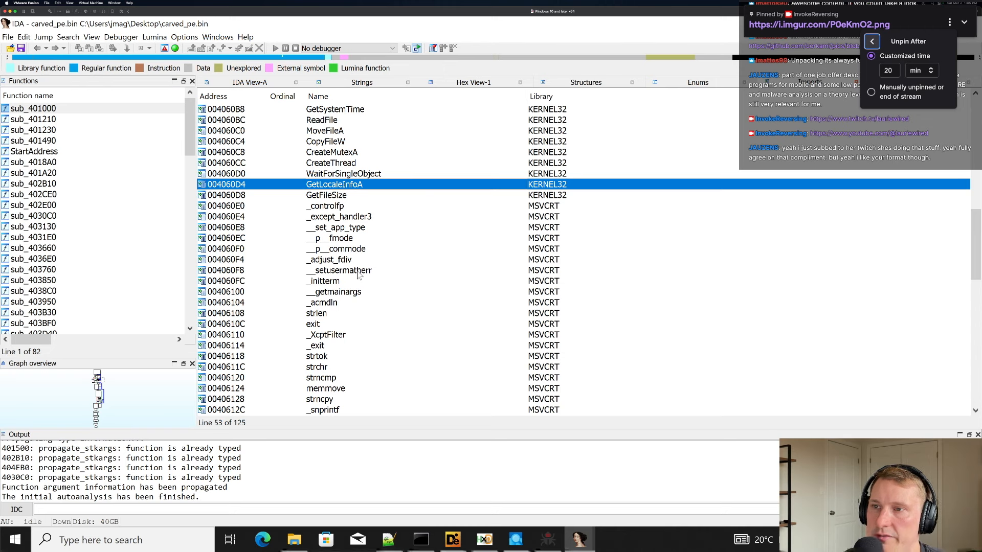
Skim the MSVCRT runtime imports, from _controlfp through the string and file functions to memset.
{"action": "scroll", "coordinate": [366, 263], "scroll_direction": "down", "scroll_amount": 11}
{"action": "scroll", "coordinate": [368, 264], "scroll_direction": "up", "scroll_amount": 9}
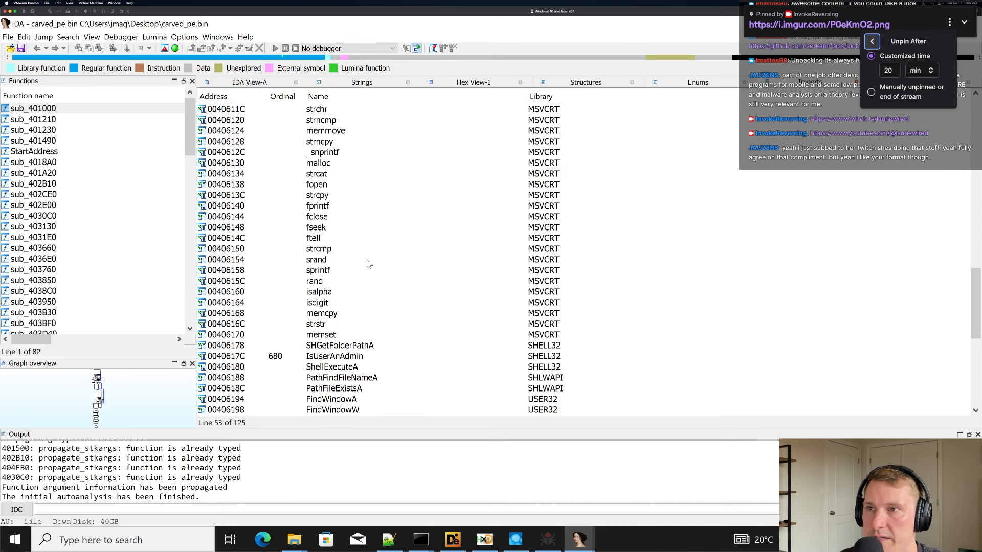
{"action": "scroll", "coordinate": [368, 263], "scroll_direction": "up", "scroll_amount": 3}
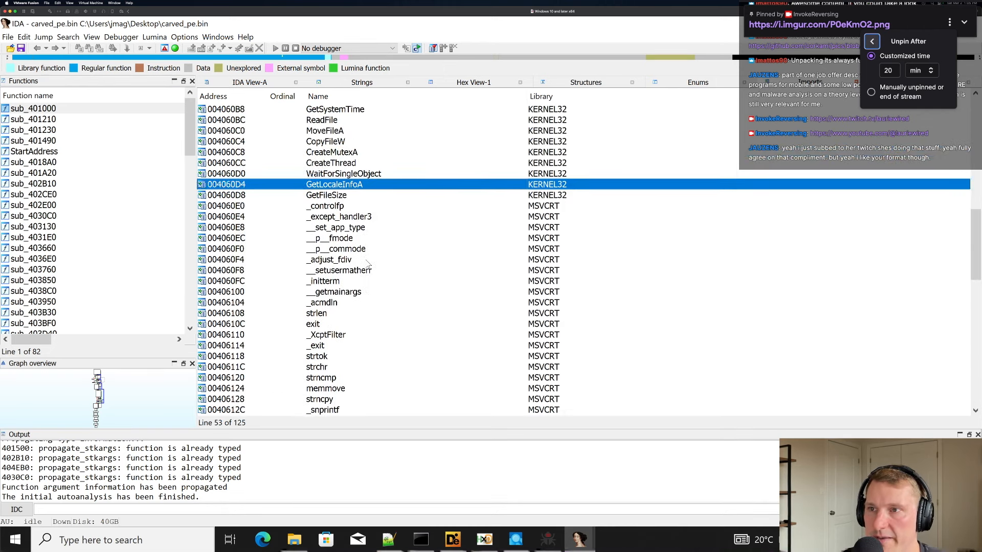
{"action": "scroll", "coordinate": [367, 264], "scroll_direction": "down", "scroll_amount": 7}
{"action": "scroll", "coordinate": [366, 264], "scroll_direction": "down", "scroll_amount": 4}
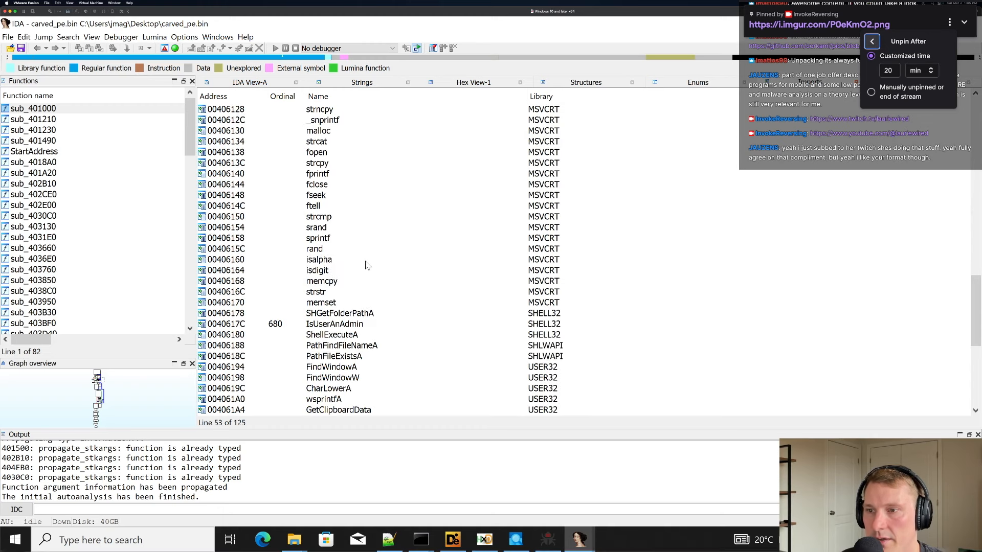
Examine the SHELL32, USER32 clipboard, WININET, WS2_32 socket and urlmon imports, starting from SHGetFolderPathA.
{"action": "left_click", "coordinate": [361, 281]}
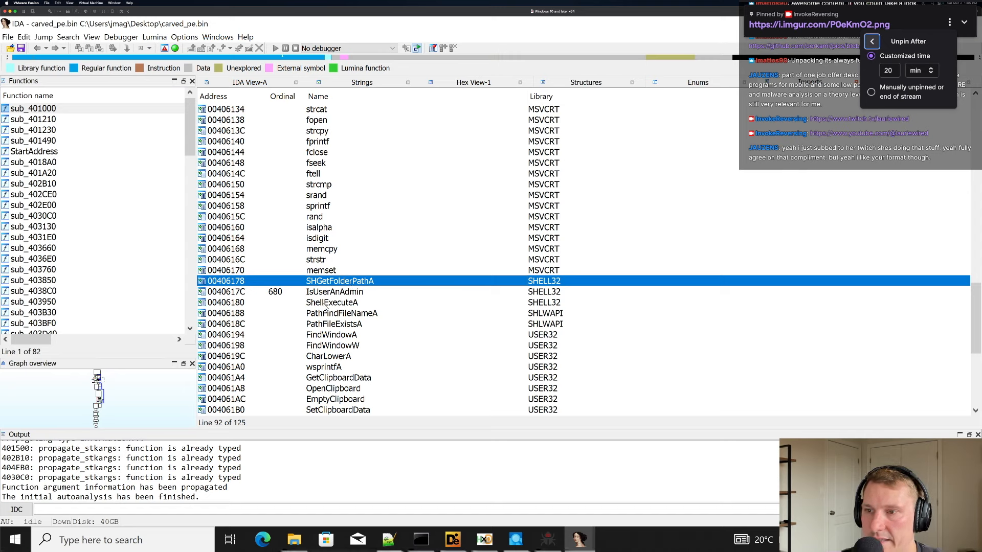
{"action": "scroll", "coordinate": [358, 316], "scroll_direction": "down", "scroll_amount": 4}
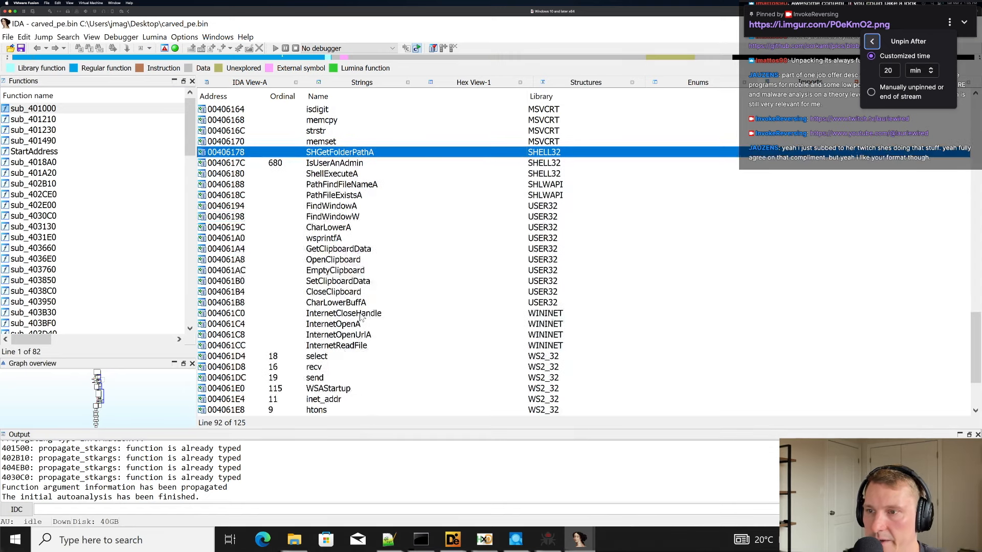
{"action": "scroll", "coordinate": [360, 316], "scroll_direction": "down", "scroll_amount": 1}
{"action": "left_click", "coordinate": [358, 284]}
{"action": "scroll", "coordinate": [360, 302], "scroll_direction": "down", "scroll_amount": 2}
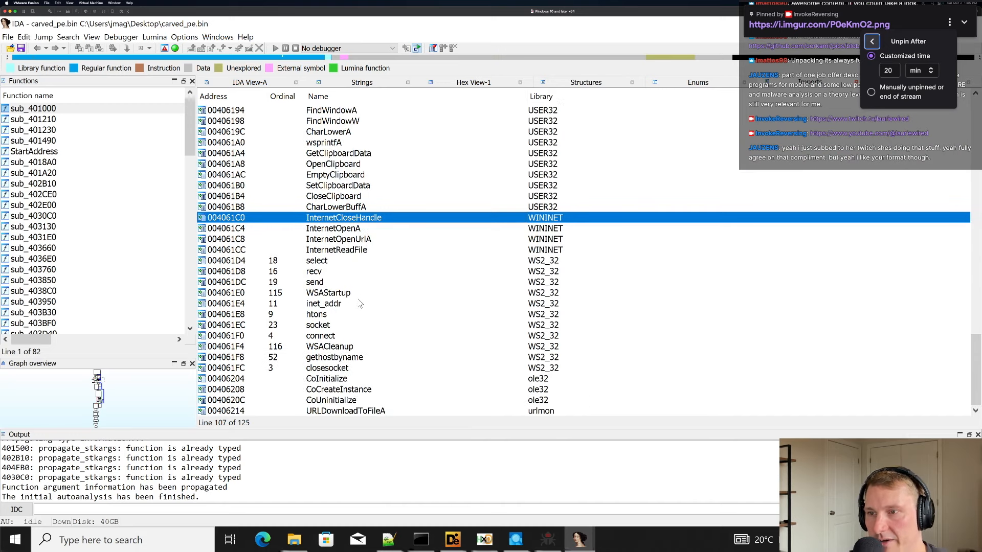
Go to the start entry point in the disassembly and decompile that function into pseudocode.
{"action": "left_click", "coordinate": [243, 81]}
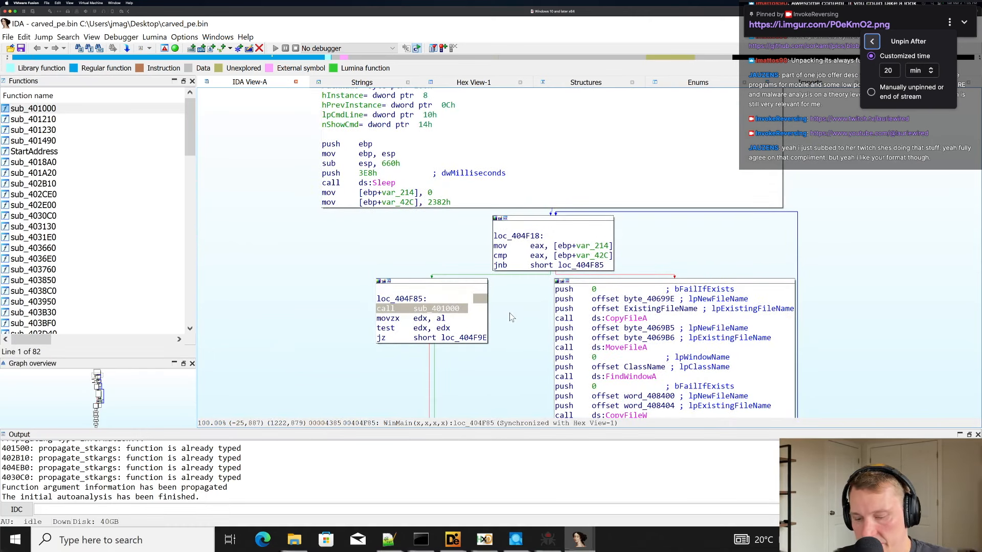
{"action": "key", "text": "ctrl+e"}
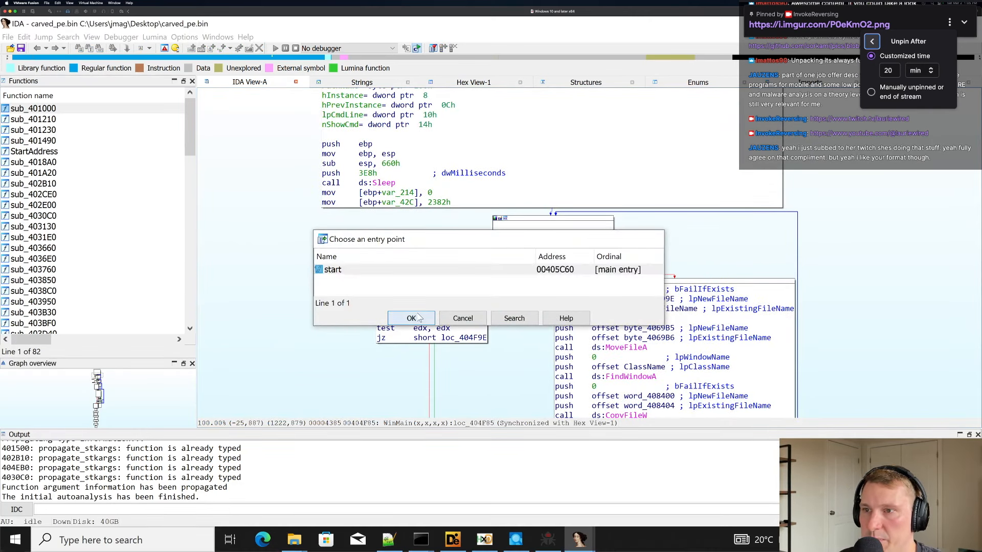
{"action": "key", "text": "Return"}
{"action": "left_click", "coordinate": [344, 220]}
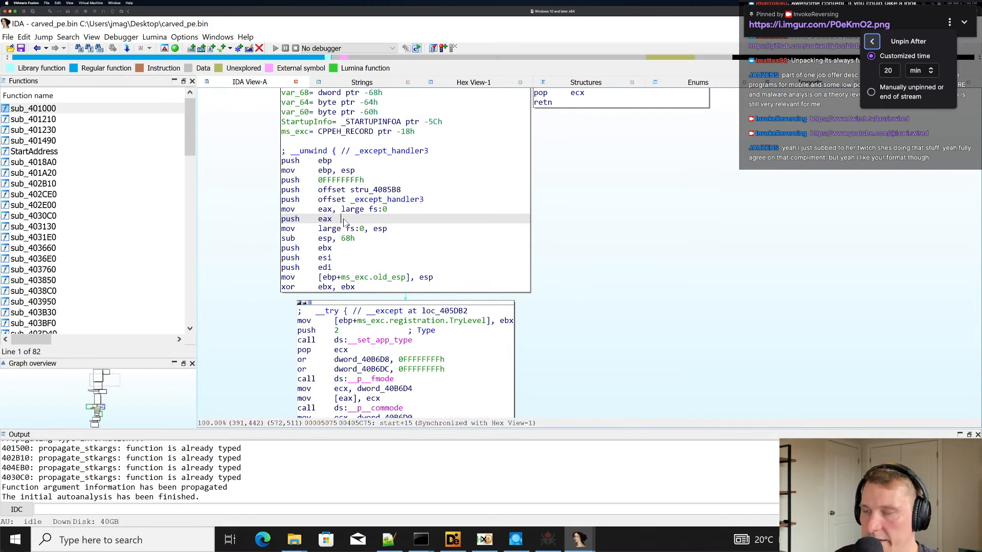
{"action": "key", "text": "F5"}
{"action": "left_click", "coordinate": [594, 336]}
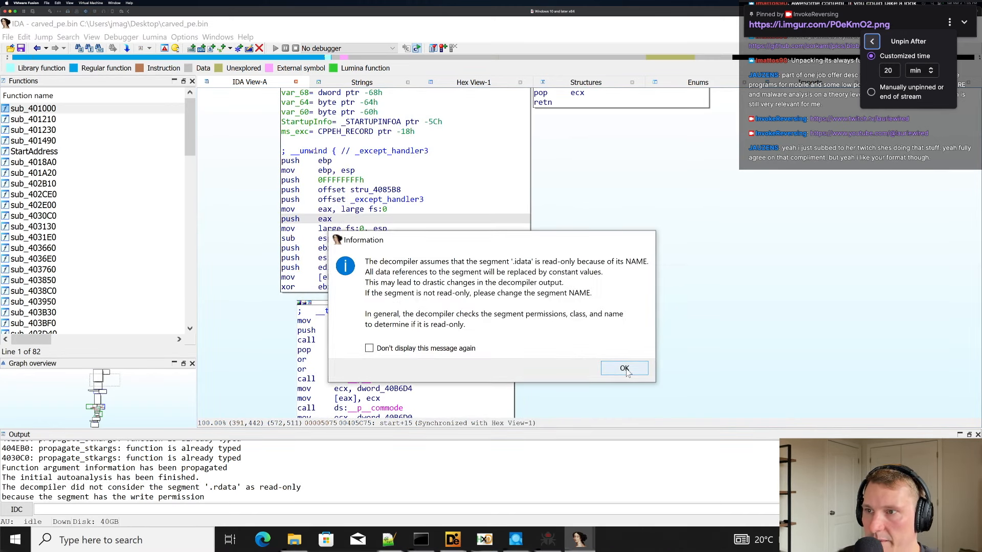
{"action": "left_click", "coordinate": [625, 368]}
Synchronize the pseudocode with IDA View-A and Hex View-1, and dock it side by side with the disassembly.
{"action": "left_click", "coordinate": [436, 248]}
{"action": "right_click", "coordinate": [437, 247]}
{"action": "mouse_move", "coordinate": [470, 264]}
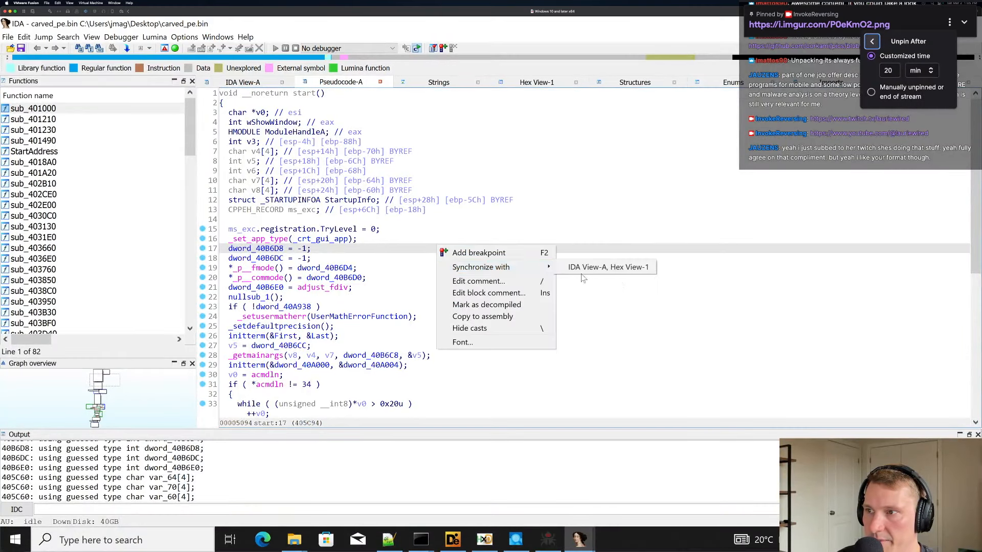
{"action": "left_click", "coordinate": [588, 265]}
{"action": "left_click_drag", "start_coordinate": [365, 215], "coordinate": [592, 260]}
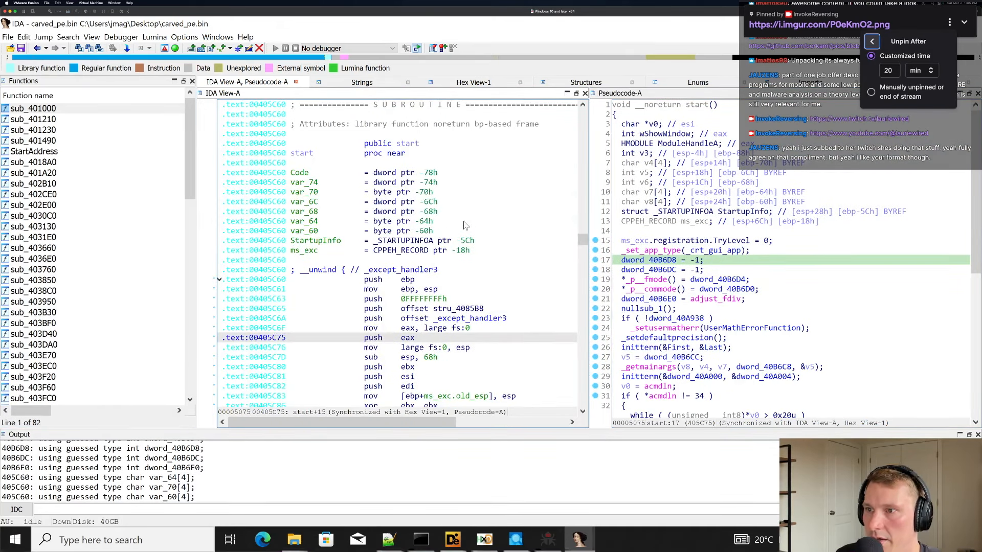
Follow the start function's pseudocode down to its WinMain call and open WinMain.
{"action": "scroll", "coordinate": [463, 228], "scroll_direction": "down", "scroll_amount": 3}
{"action": "key", "text": "Down"}
{"action": "key", "text": "Down"}
{"action": "key", "text": "Down"}
{"action": "key", "text": "Down"}
{"action": "key", "text": "Down"}
{"action": "key", "text": "Down"}
{"action": "key", "text": "Down"}
{"action": "key", "text": "Down"}
{"action": "key", "text": "Down"}
{"action": "key", "text": "Down"}
{"action": "key", "text": "Down"}
{"action": "key", "text": "Down"}
{"action": "key", "text": "Down"}
{"action": "key", "text": "Down"}
{"action": "key", "text": "Down"}
{"action": "key", "text": "Down"}
{"action": "key", "text": "Down"}
{"action": "key", "text": "Down"}
{"action": "key", "text": "Down"}
{"action": "key", "text": "Down"}
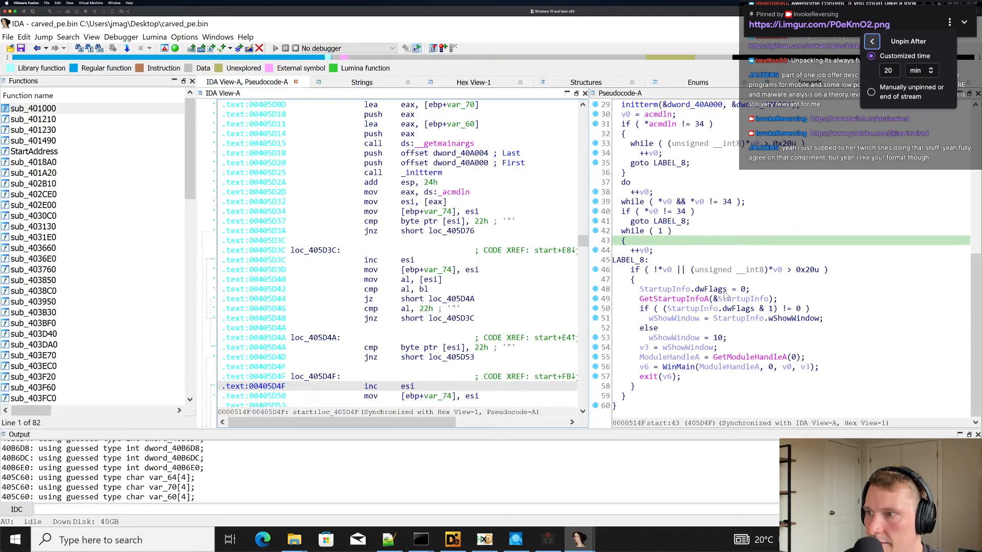
{"action": "double_click", "coordinate": [675, 367]}
{"action": "scroll", "coordinate": [725, 287], "scroll_direction": "down", "scroll_amount": 2}
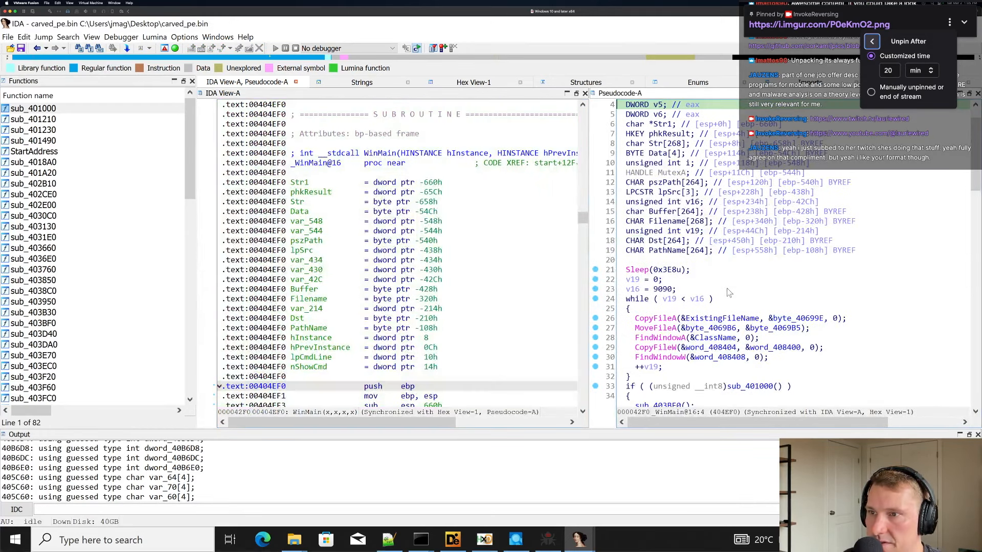
Examine the first while loop in WinMain, checking how v19 and v16 control its CopyFileA, MoveFileA and FindWindow calls.
{"action": "left_click", "coordinate": [706, 261]}
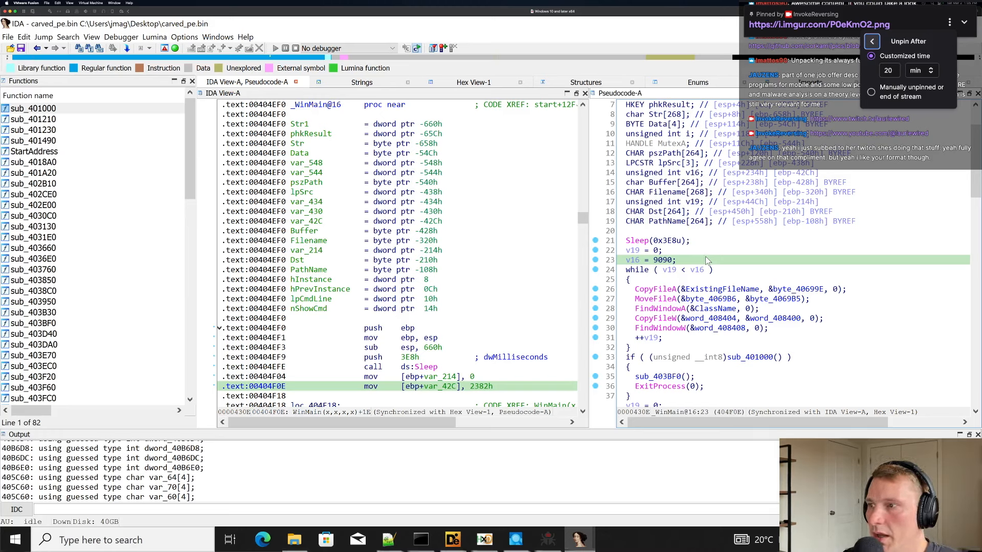
{"action": "left_click", "coordinate": [675, 277]}
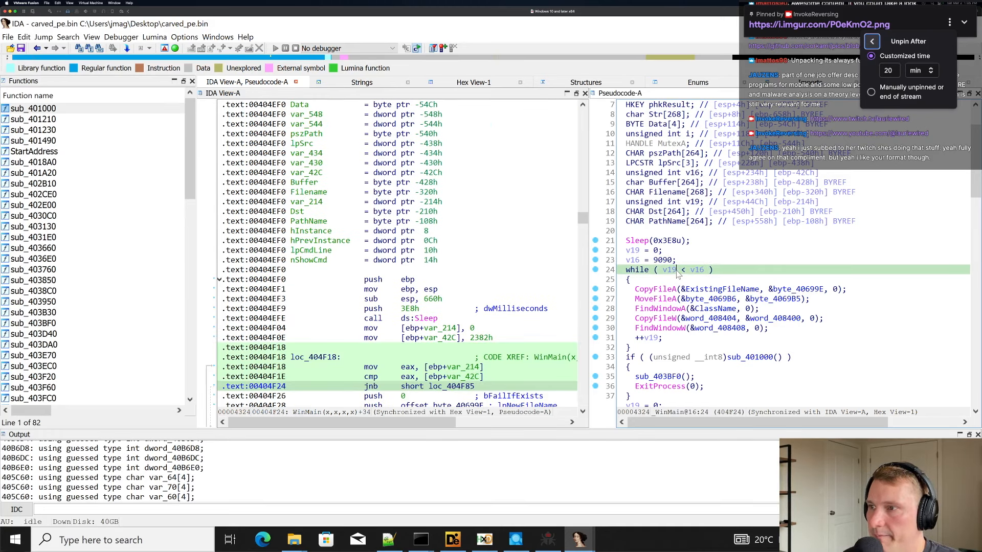
{"action": "left_click", "coordinate": [678, 259]}
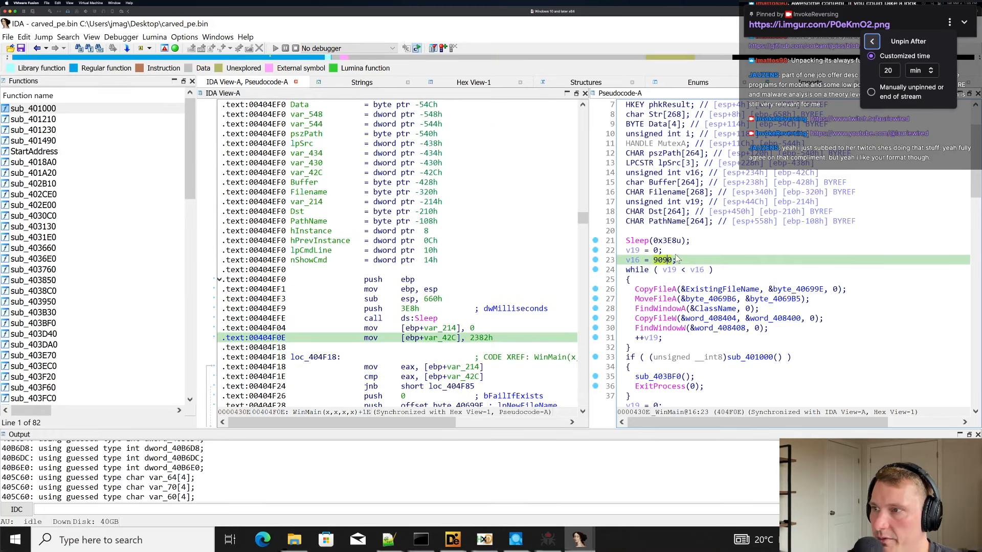
{"action": "left_click", "coordinate": [639, 261]}
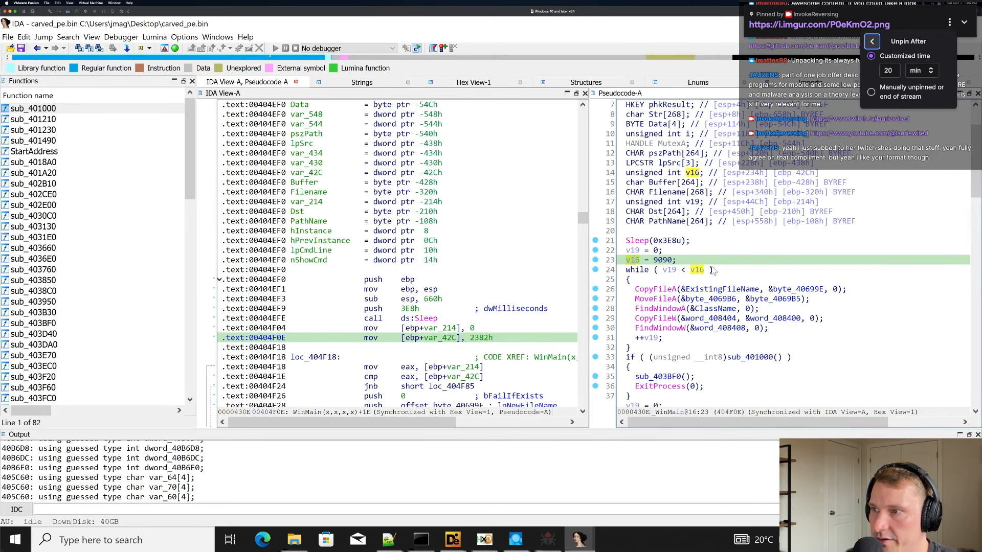
{"action": "key", "text": "Down"}
{"action": "key", "text": "Down"}
{"action": "key", "text": "Down"}
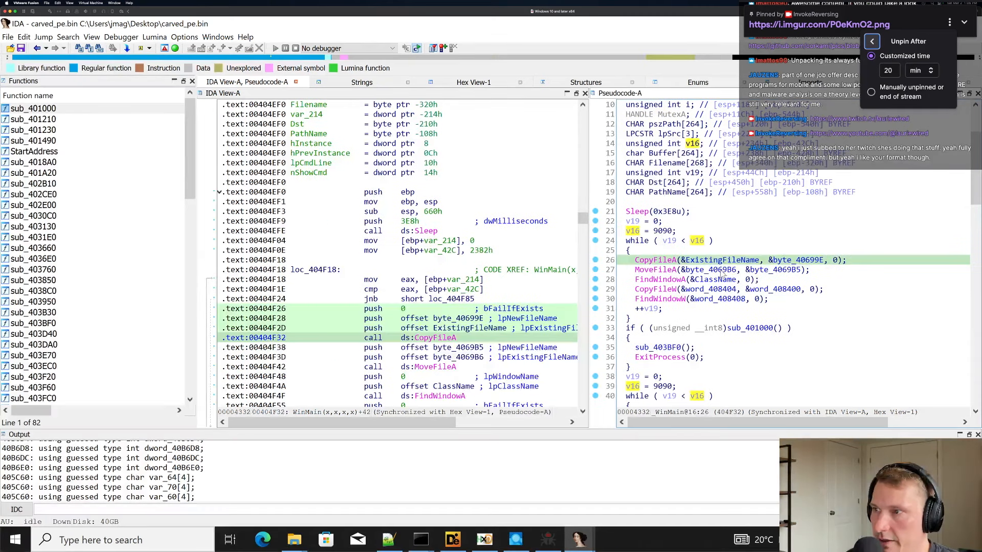
{"action": "left_click", "coordinate": [669, 240]}
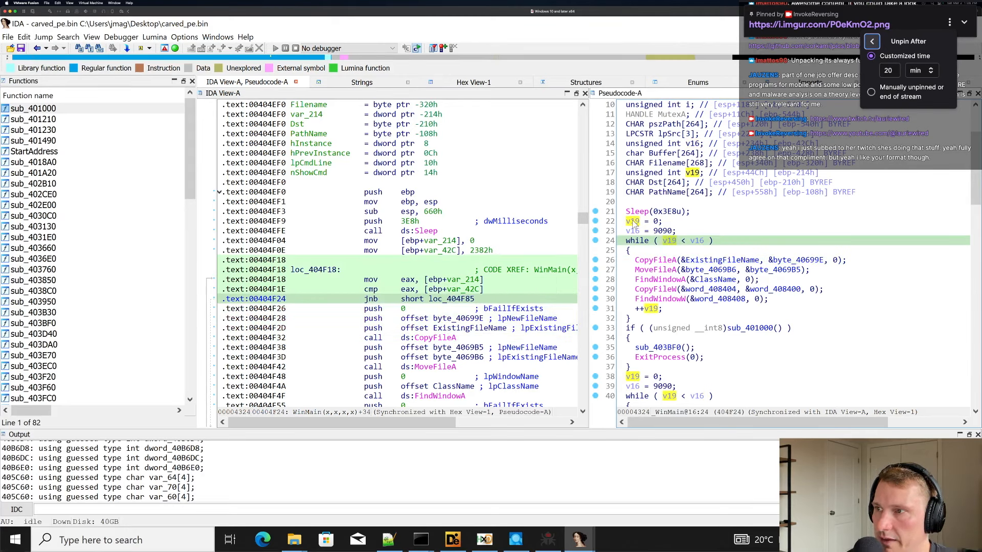
Display the argument of WinMain's opening Sleep call as a decimal number.
{"action": "key", "text": "Up"}
{"action": "key", "text": "Up"}
{"action": "key", "text": "Up"}
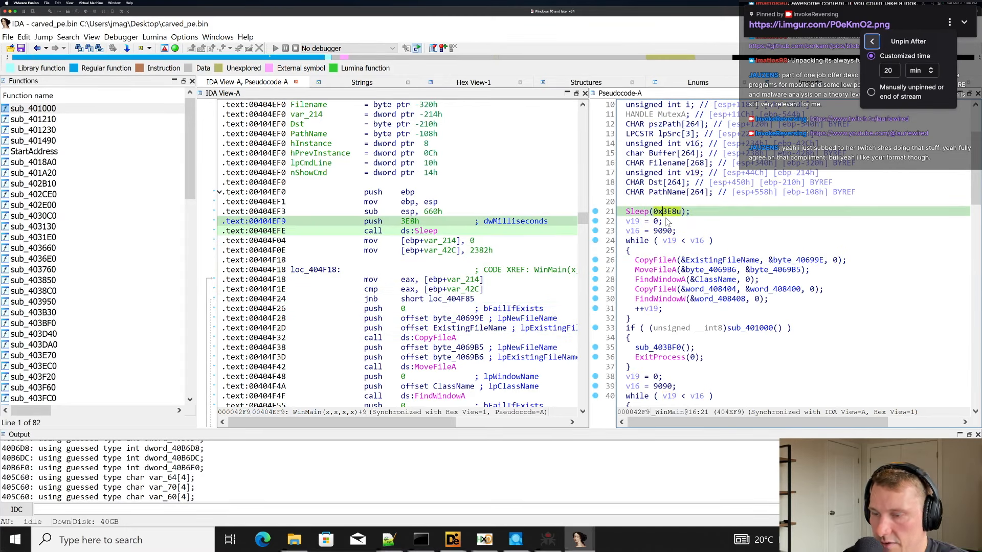
{"action": "key", "text": "h"}
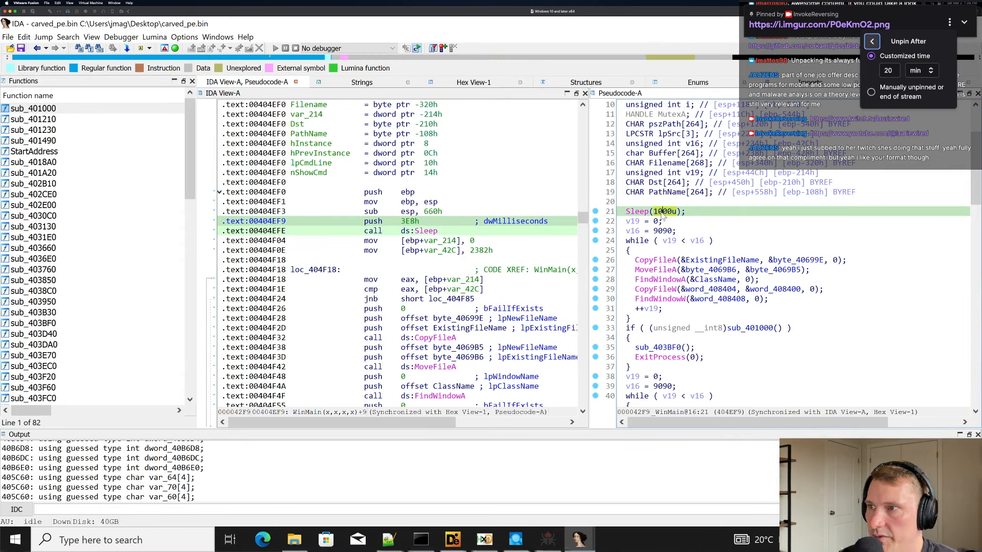
Examine the Sleep argument and the v19 and v16 assignments ahead of WinMain's first loop.
{"action": "left_click", "coordinate": [673, 221]}
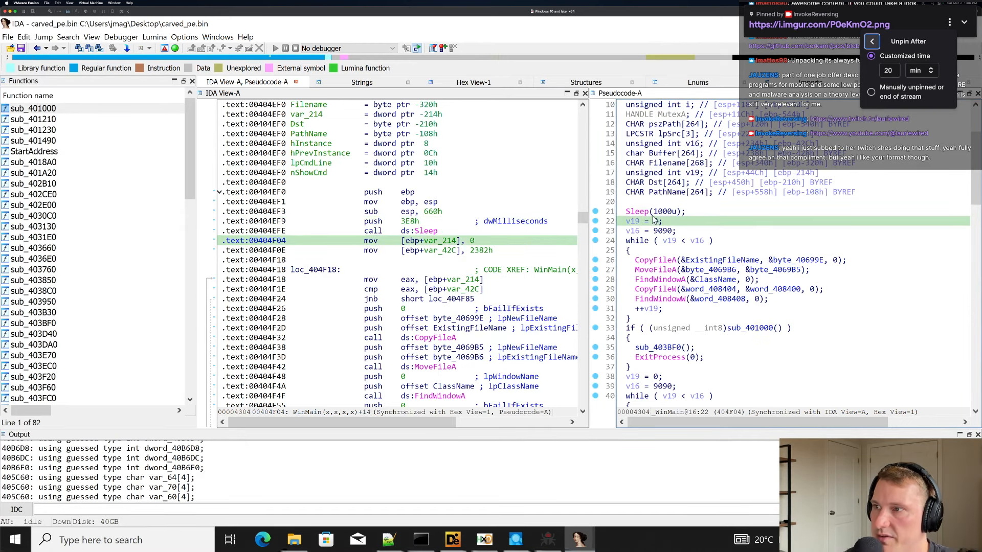
{"action": "left_click", "coordinate": [660, 209]}
{"action": "left_click", "coordinate": [649, 222]}
{"action": "left_click", "coordinate": [636, 222]}
{"action": "left_click", "coordinate": [635, 231]}
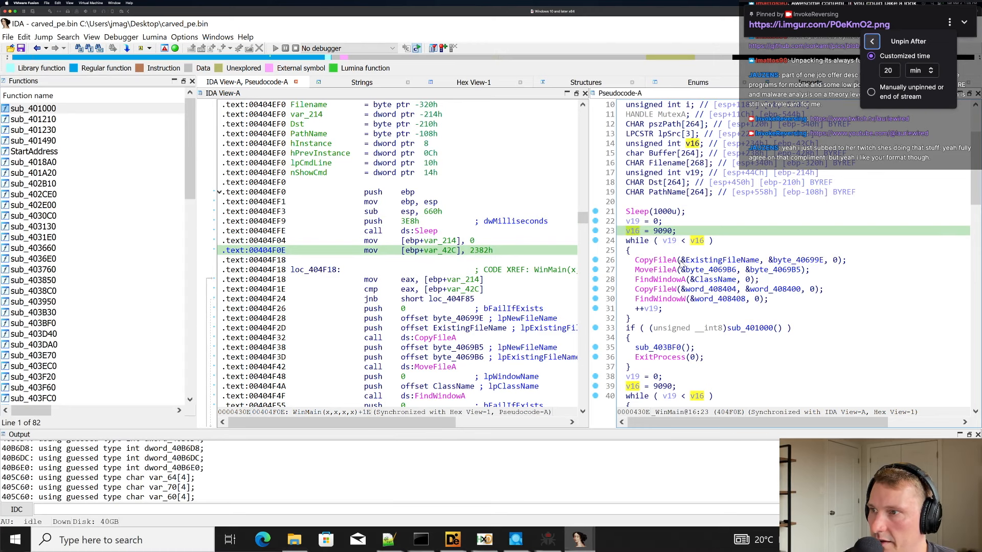
Inspect the CopyFileA and MoveFileA calls in the loop and follow the byte_40699E argument to its data.
{"action": "left_click", "coordinate": [662, 260]}
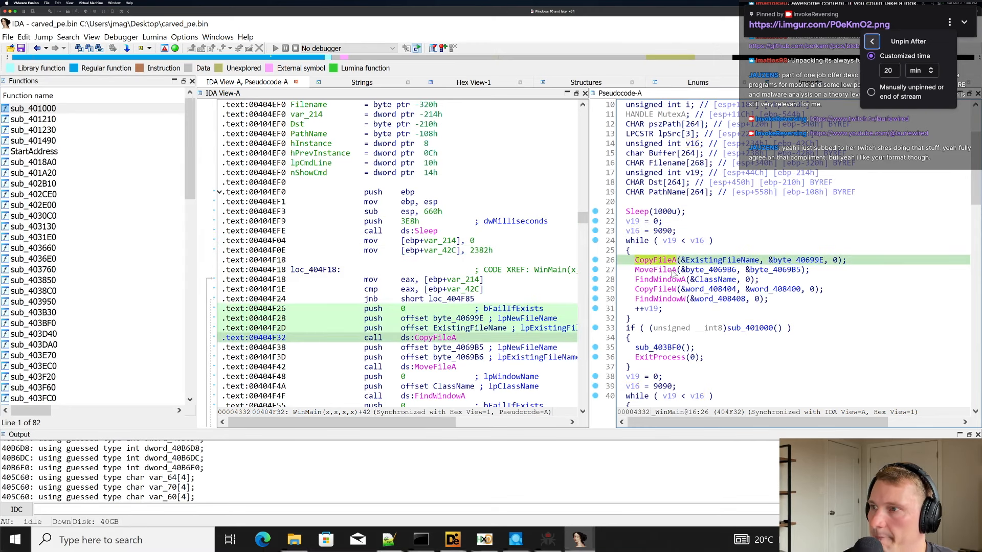
{"action": "left_click", "coordinate": [671, 271]}
{"action": "left_click", "coordinate": [648, 260]}
{"action": "left_click", "coordinate": [706, 261]}
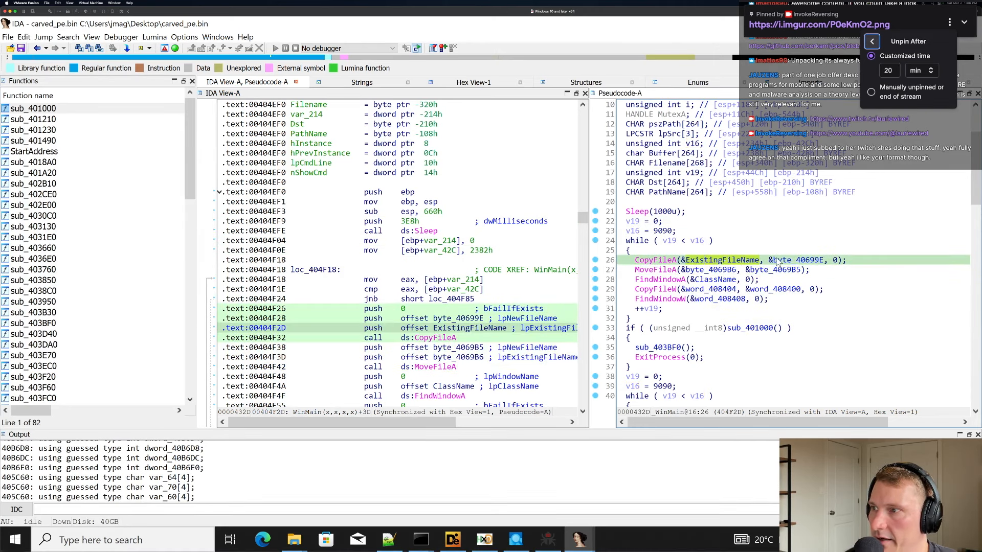
{"action": "double_click", "coordinate": [788, 261]}
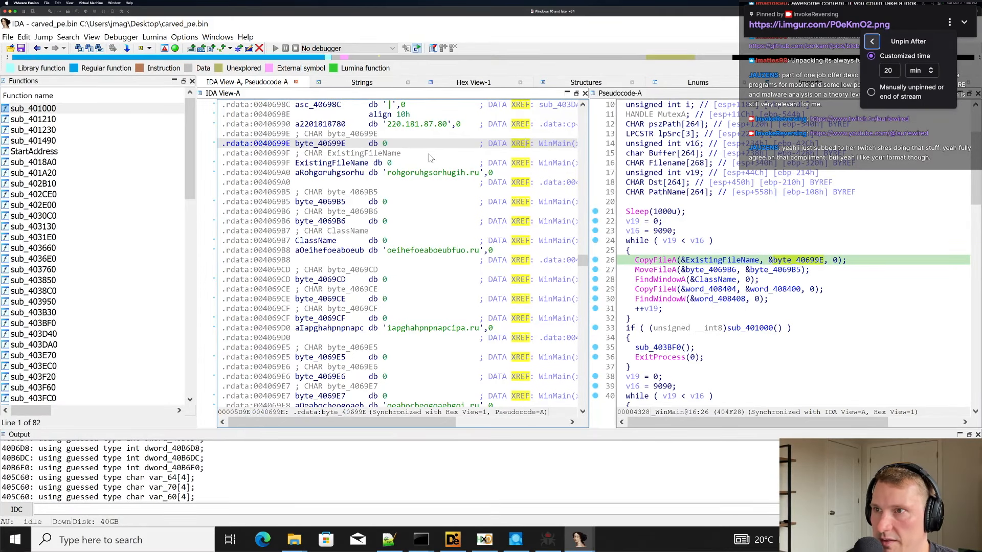
Inspect byte_40699E among the neighbouring data strings and compare it with the CopyFileA arguments in WinMain's first loop.
{"action": "scroll", "coordinate": [429, 162], "scroll_direction": "up", "scroll_amount": 1}
{"action": "left_click", "coordinate": [343, 173]}
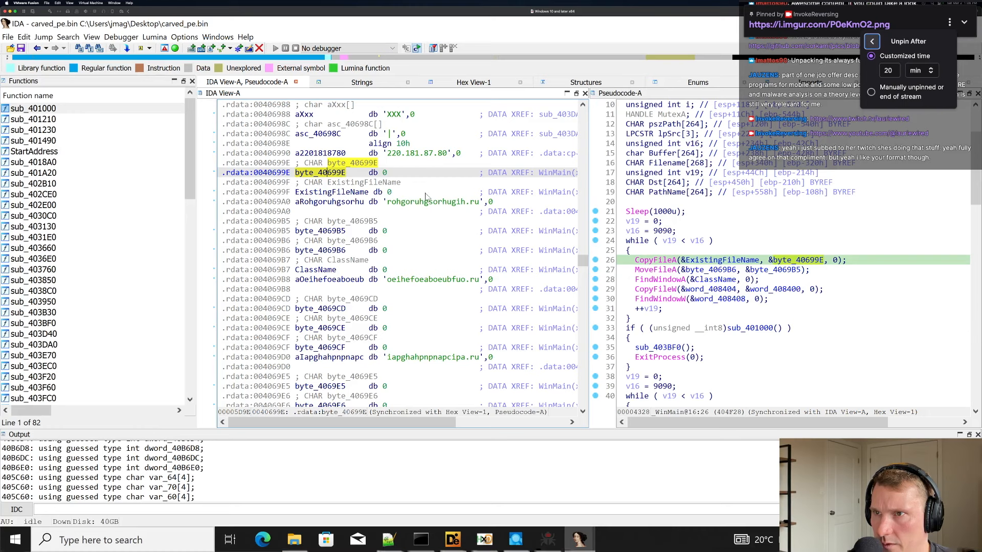
{"action": "left_click", "coordinate": [696, 261]}
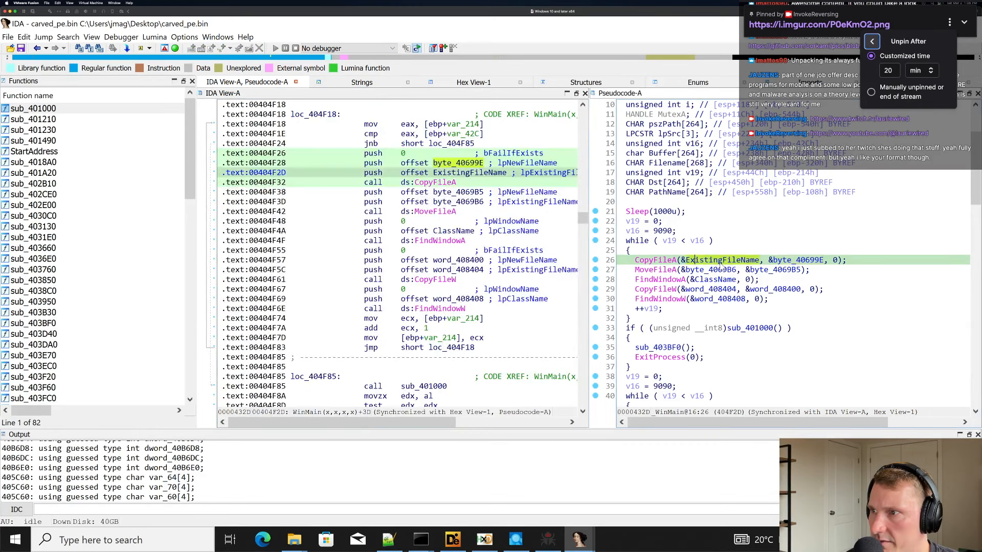
{"action": "left_click", "coordinate": [810, 260]}
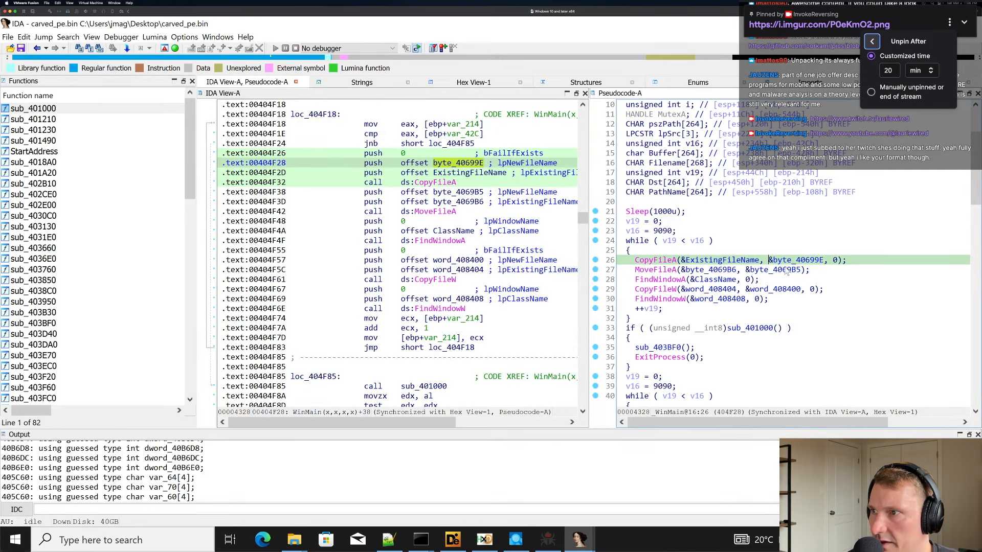
{"action": "double_click", "coordinate": [789, 261]}
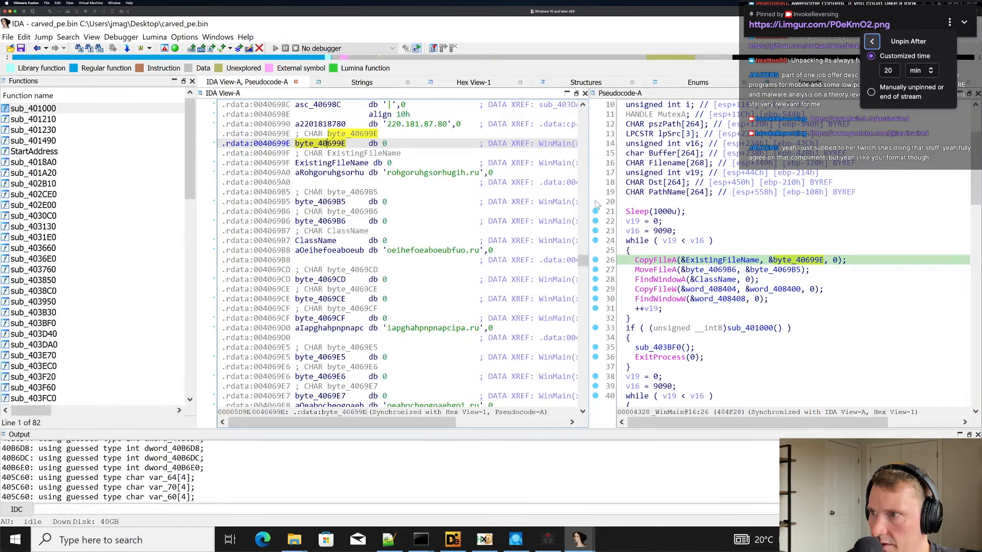
List the cross-references to byte_40699E, the second argument of CopyFileA.
{"action": "left_click", "coordinate": [792, 261]}
{"action": "key", "text": "x"}
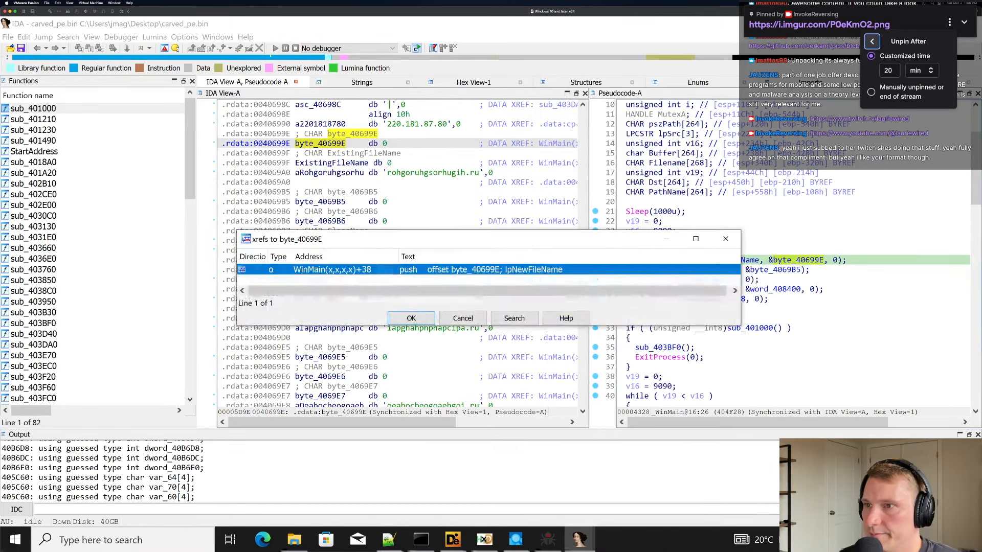
{"action": "left_click", "coordinate": [423, 319]}
{"action": "left_click", "coordinate": [726, 259]}
{"action": "double_click", "coordinate": [786, 261]}
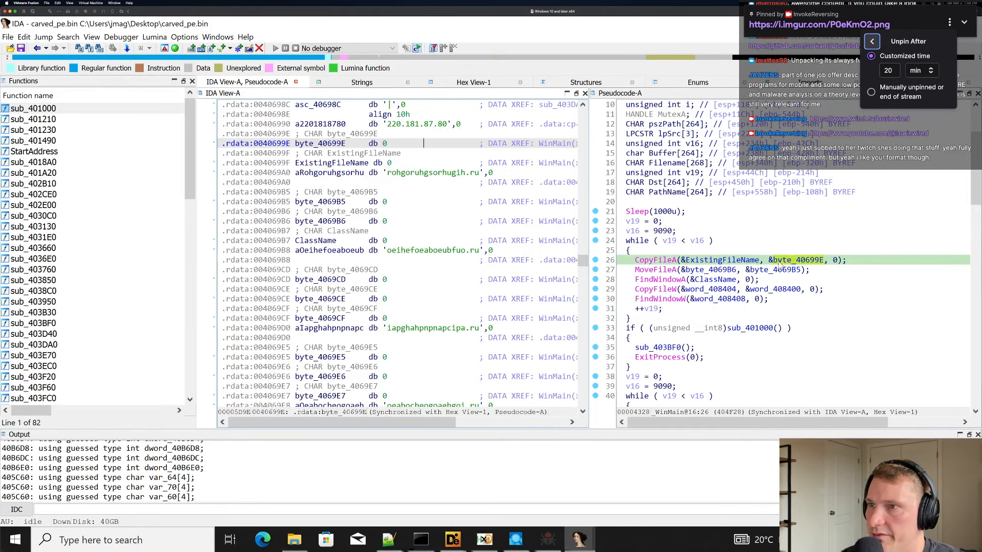
{"action": "key", "text": "x"}
{"action": "left_click", "coordinate": [787, 277]}
{"action": "left_click", "coordinate": [790, 262]}
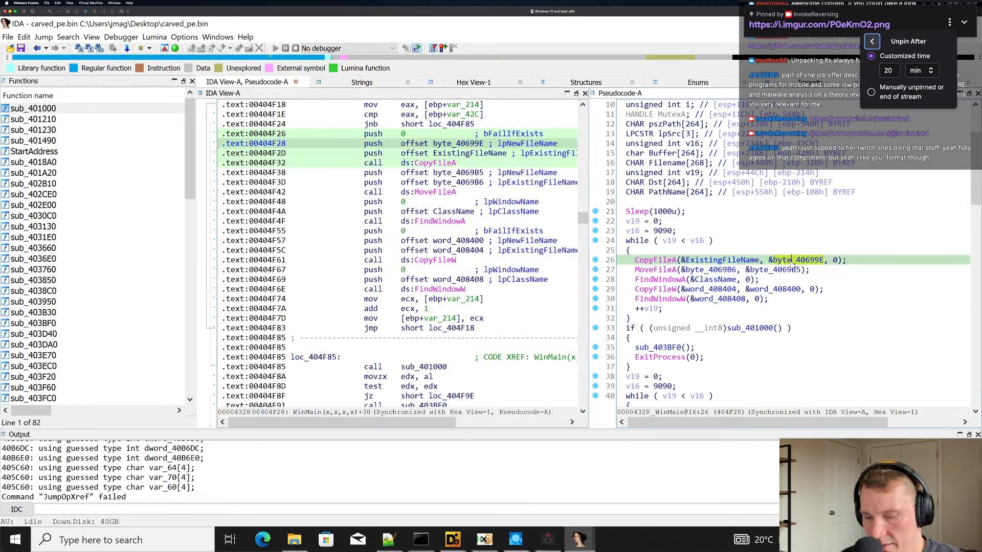
{"action": "key", "text": "x"}
{"action": "left_click", "coordinate": [412, 318]}
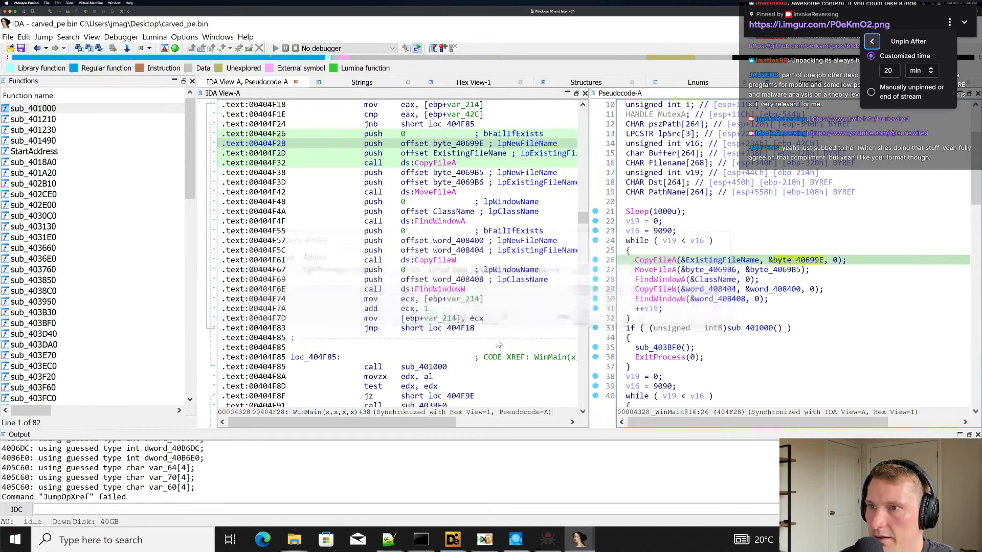
Add the comment "Filename of executing malware" to the CopyFileA line in the first loop.
{"action": "scroll", "coordinate": [751, 253], "scroll_direction": "up", "scroll_amount": 1}
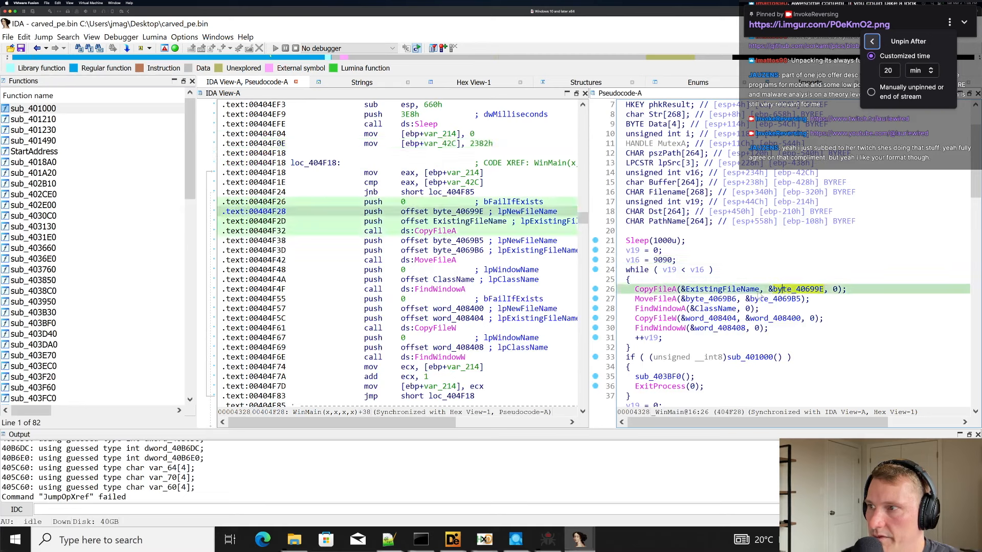
{"action": "left_click", "coordinate": [741, 290]}
{"action": "left_click", "coordinate": [856, 290]}
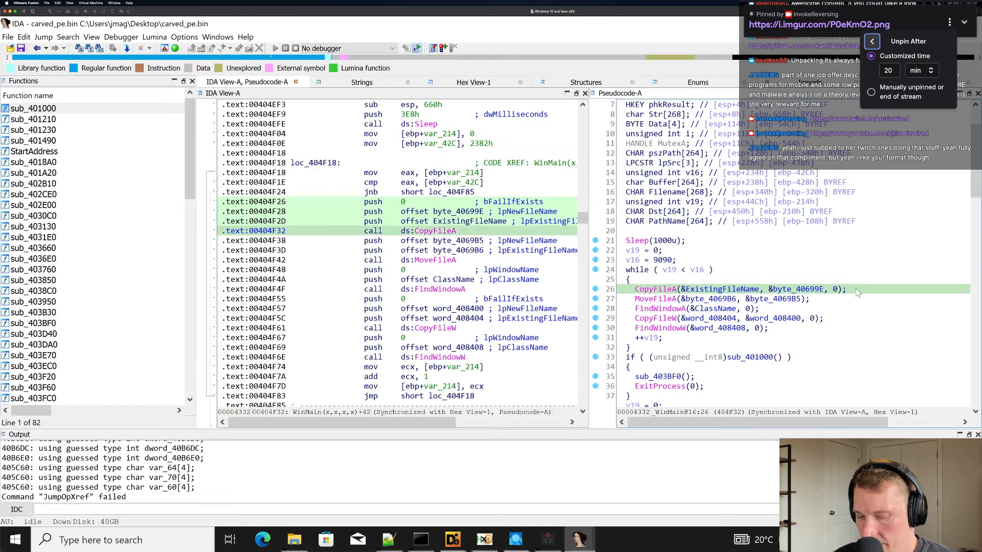
{"action": "key", "text": "slash"}
{"action": "type", "text": "Filename of s"}
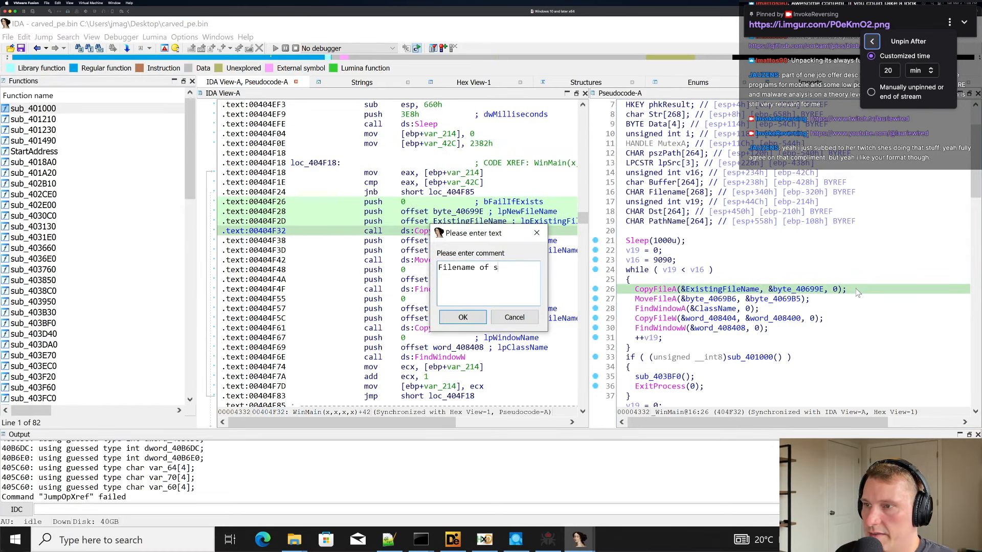
{"action": "type", "text": "re"}
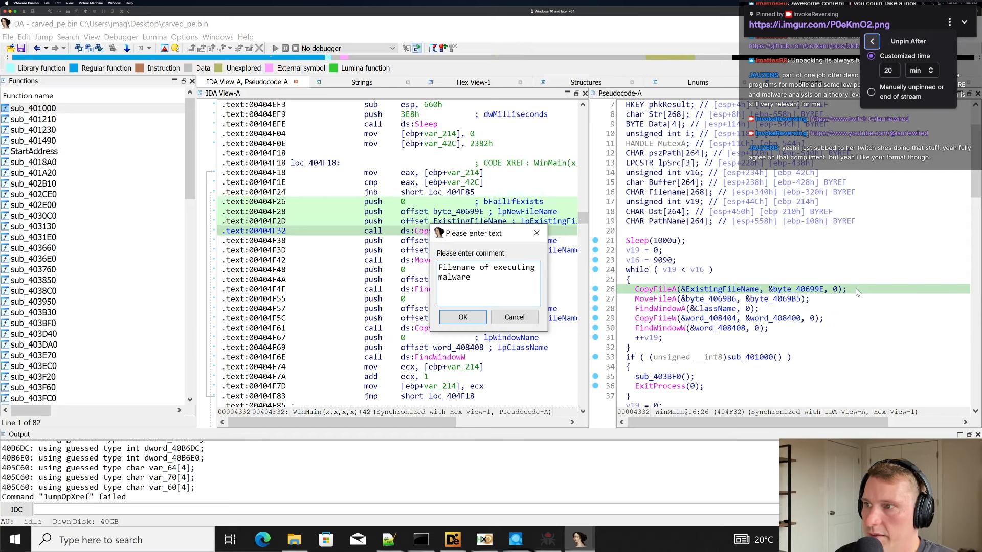
{"action": "left_click", "coordinate": [485, 317]}
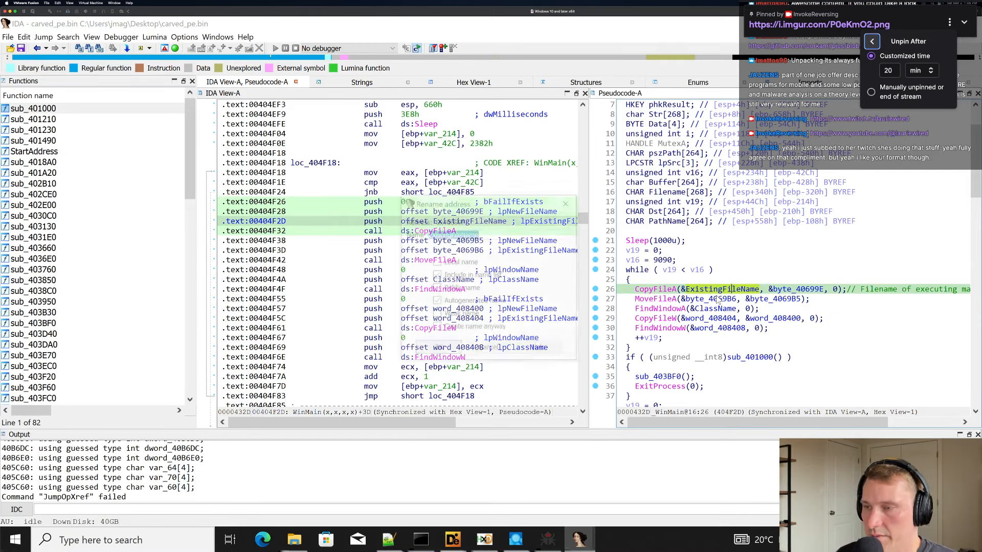
Rename the ExistingFileName argument of CopyFileA to MalwareFilename.
{"action": "key", "text": "n"}
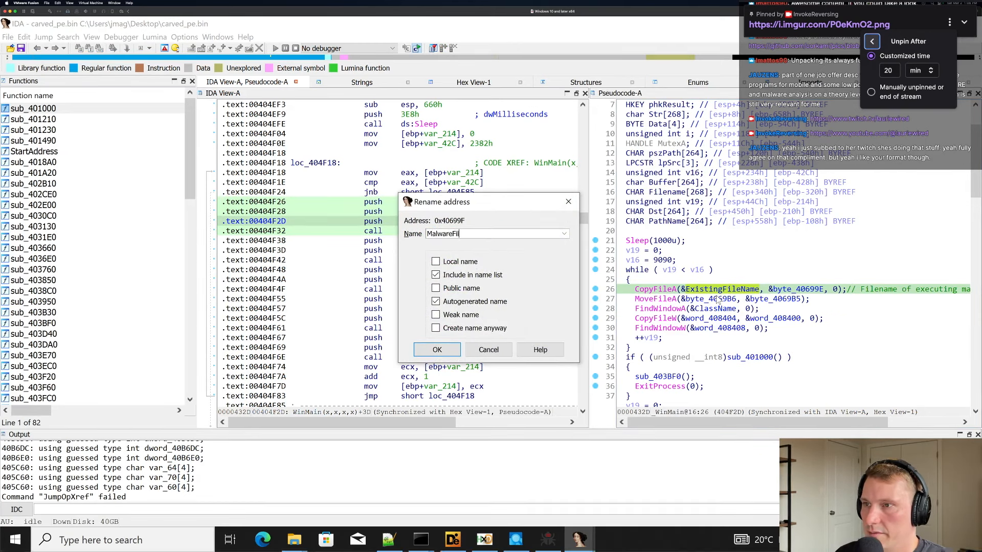
{"action": "type", "text": "ename"}
{"action": "key", "text": "Return"}
Follow MoveFileA's byte_4069B5 argument to its data and list its cross-references.
{"action": "double_click", "coordinate": [788, 300]}
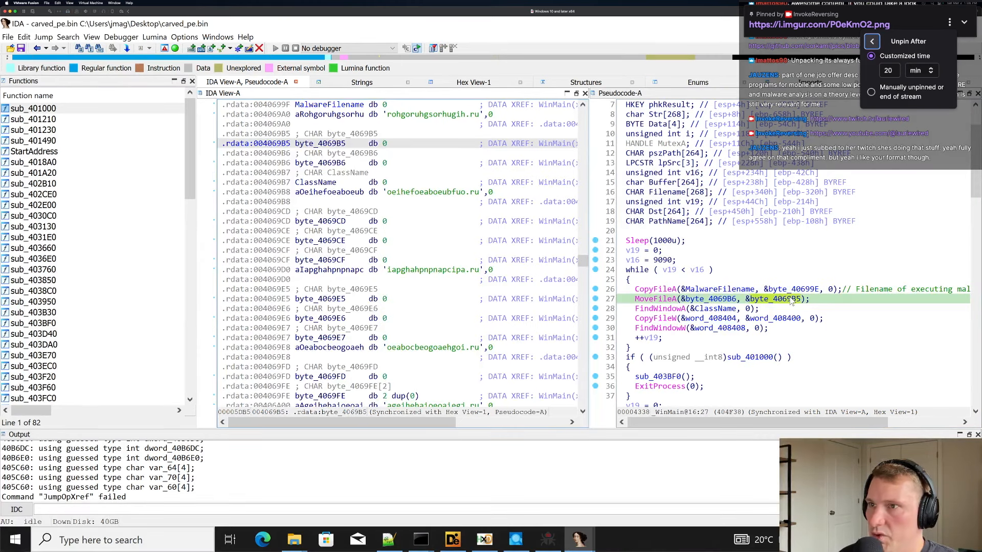
{"action": "key", "text": "x"}
{"action": "left_click", "coordinate": [460, 316]}
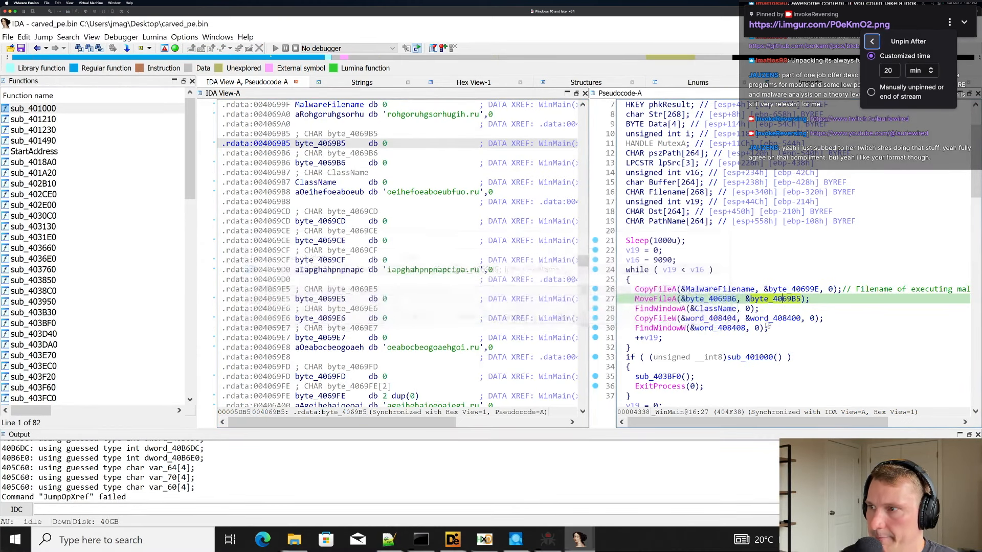
Examine the rest of WinMain's first loop and the code after it, up to the second while loop.
{"action": "left_click", "coordinate": [715, 328]}
{"action": "key", "text": "Down"}
{"action": "key", "text": "Down"}
{"action": "key", "text": "Down"}
{"action": "key", "text": "Down"}
{"action": "key", "text": "Down"}
{"action": "key", "text": "Down"}
{"action": "key", "text": "Down"}
{"action": "key", "text": "Down"}
{"action": "key", "text": "Down"}
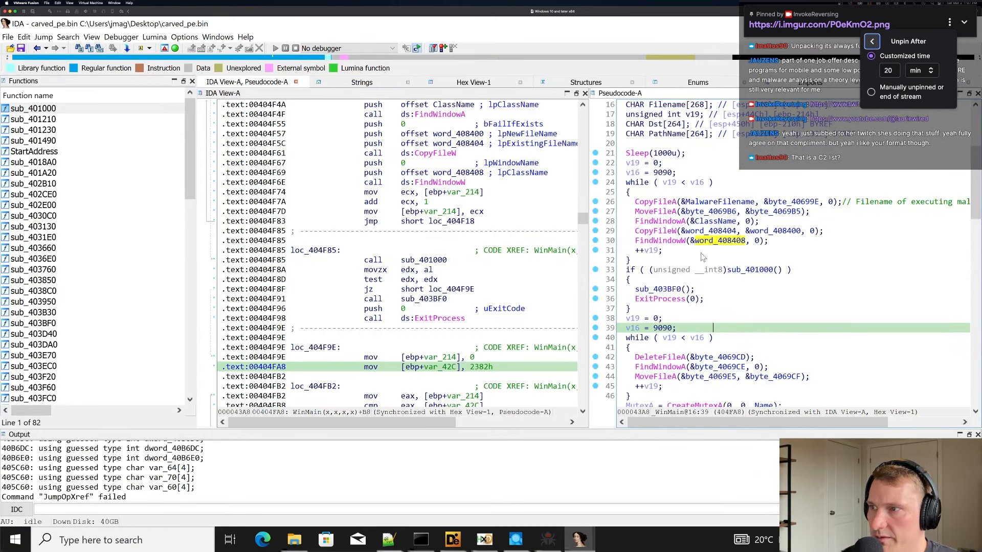
{"action": "left_click", "coordinate": [742, 272]}
{"action": "left_click", "coordinate": [700, 230]}
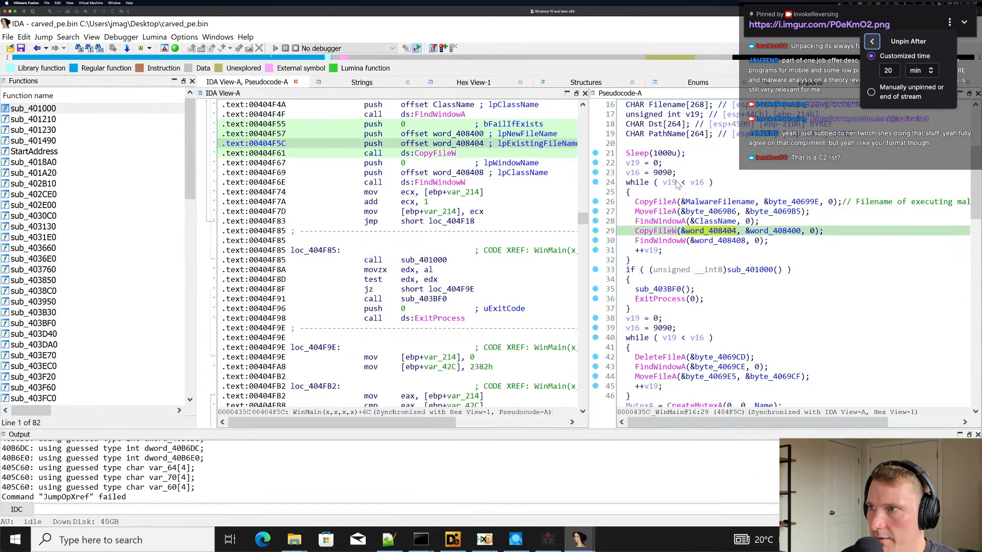
{"action": "left_click", "coordinate": [704, 183]}
Open sub_401000 from the if condition, read its DeviceIoControl and string comparison code, and return to the condition in WinMain.
{"action": "left_click", "coordinate": [751, 269]}
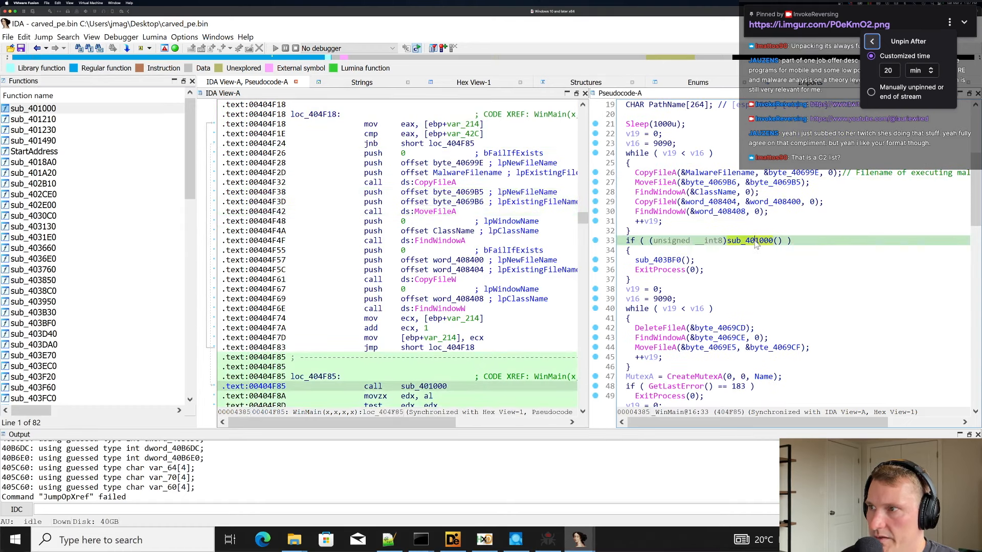
{"action": "double_click", "coordinate": [749, 270]}
{"action": "scroll", "coordinate": [743, 260], "scroll_direction": "down", "scroll_amount": 5}
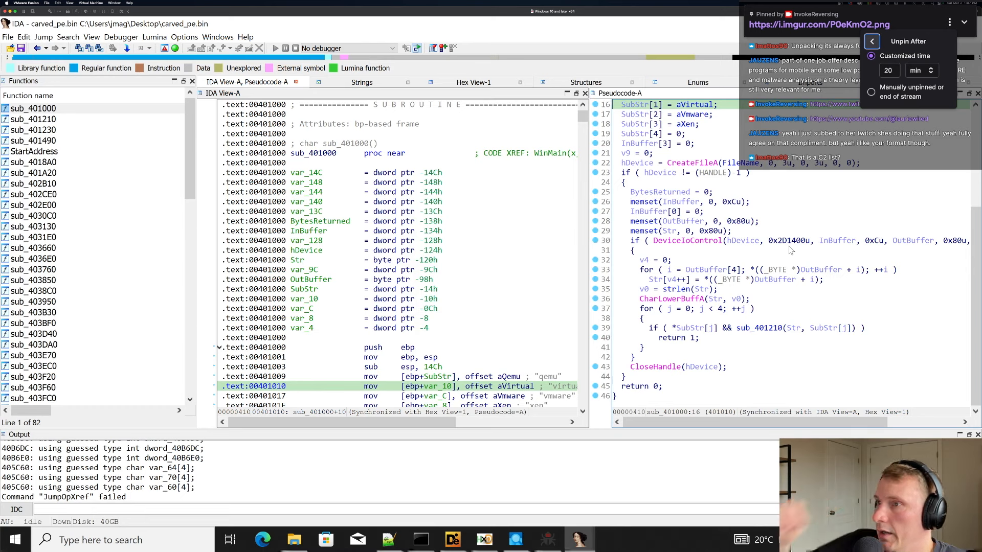
{"action": "key", "text": "Escape"}
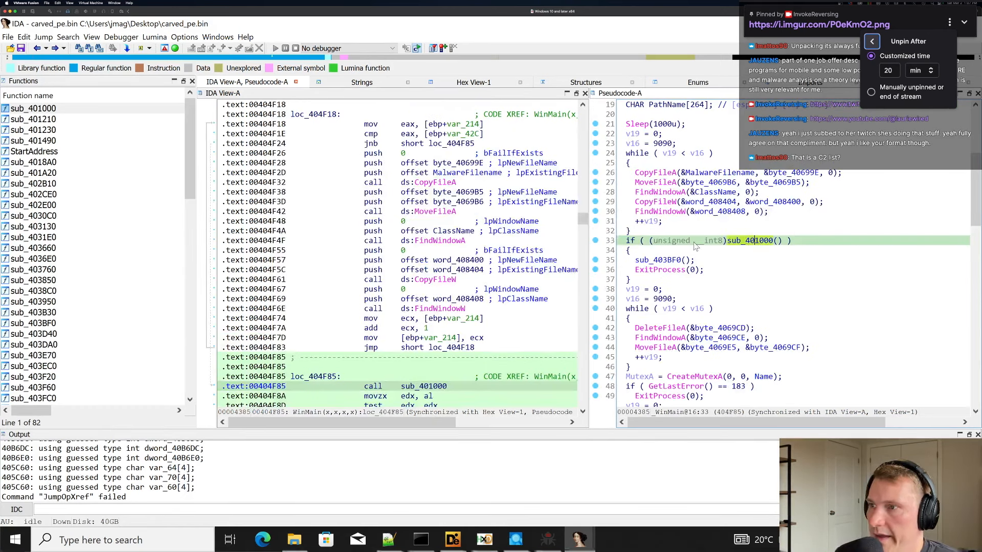
{"action": "left_click_drag", "start_coordinate": [691, 239], "coordinate": [801, 240]}
{"action": "left_click", "coordinate": [800, 240]}
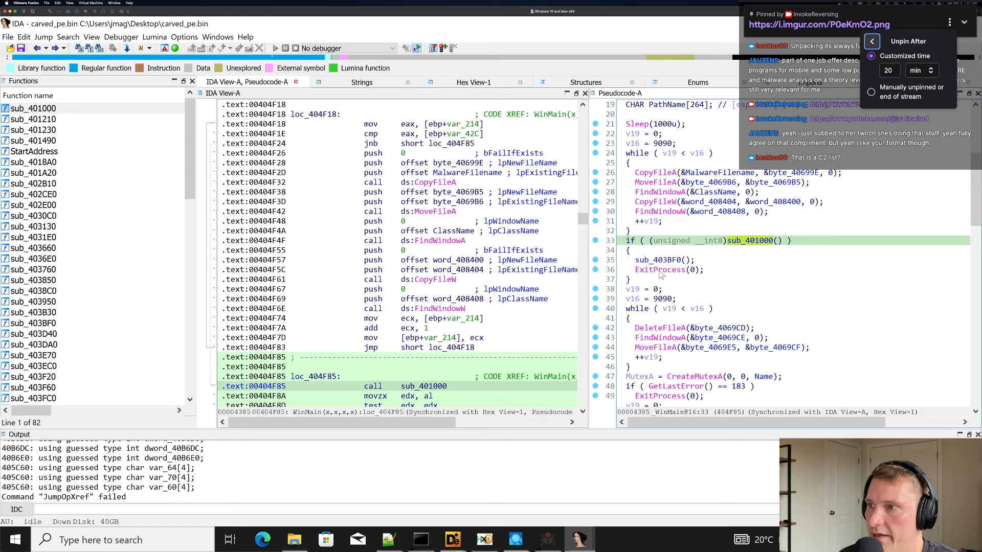
Open sub_403BF0, examine the fprintf lines that write the delete-and-repeat script, and return to WinMain.
{"action": "mouse_move", "coordinate": [660, 265]}
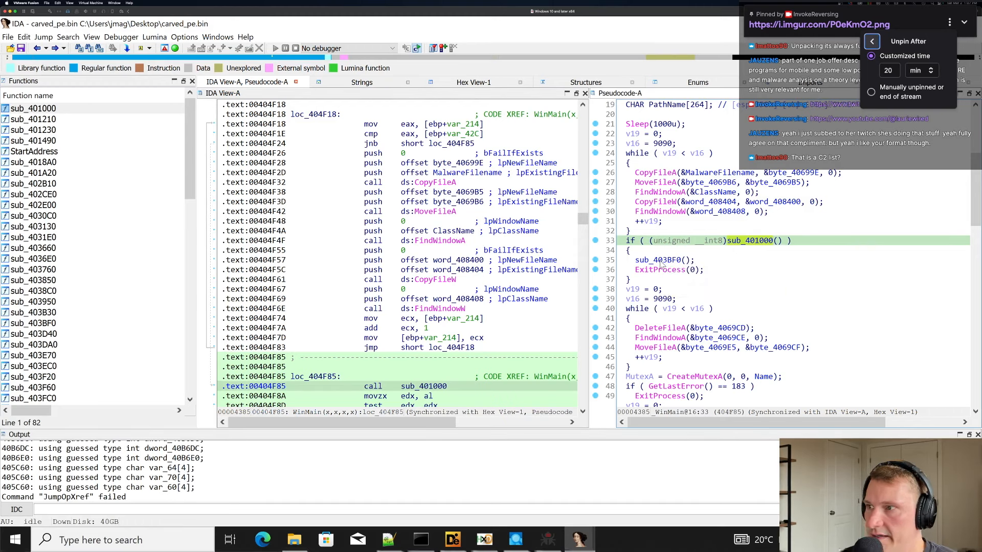
{"action": "double_click", "coordinate": [668, 261]}
{"action": "left_click", "coordinate": [814, 221]}
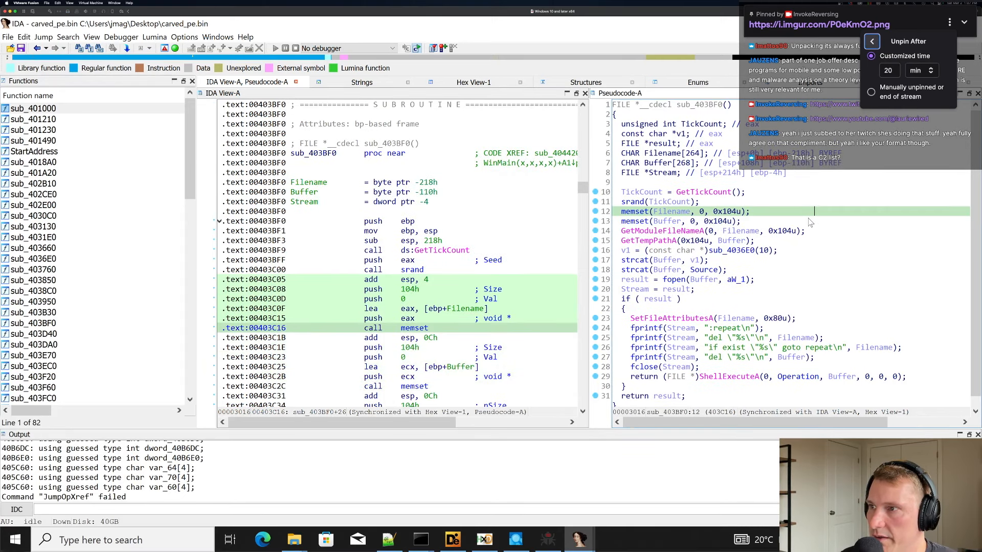
{"action": "left_click", "coordinate": [844, 357]}
{"action": "left_click", "coordinate": [725, 299]}
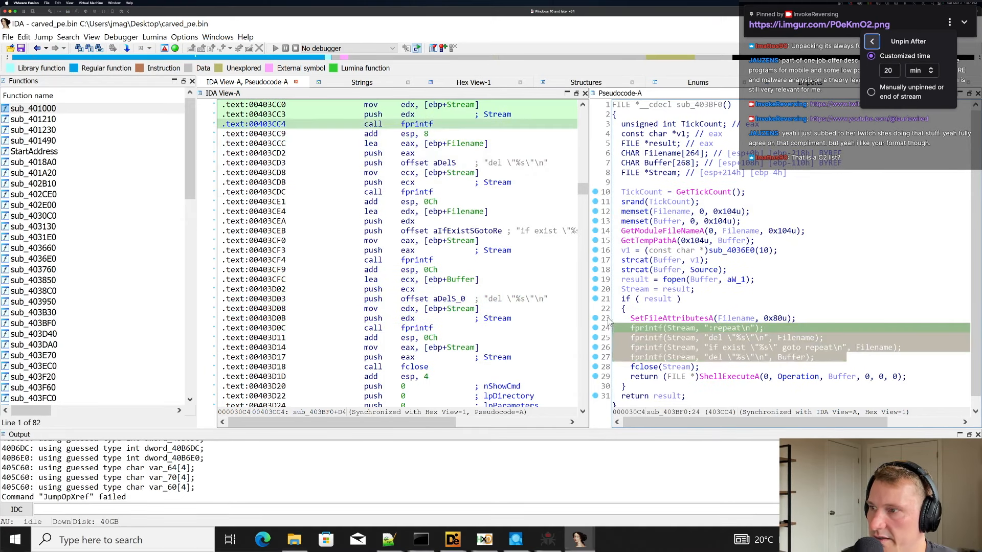
{"action": "key", "text": "Escape"}
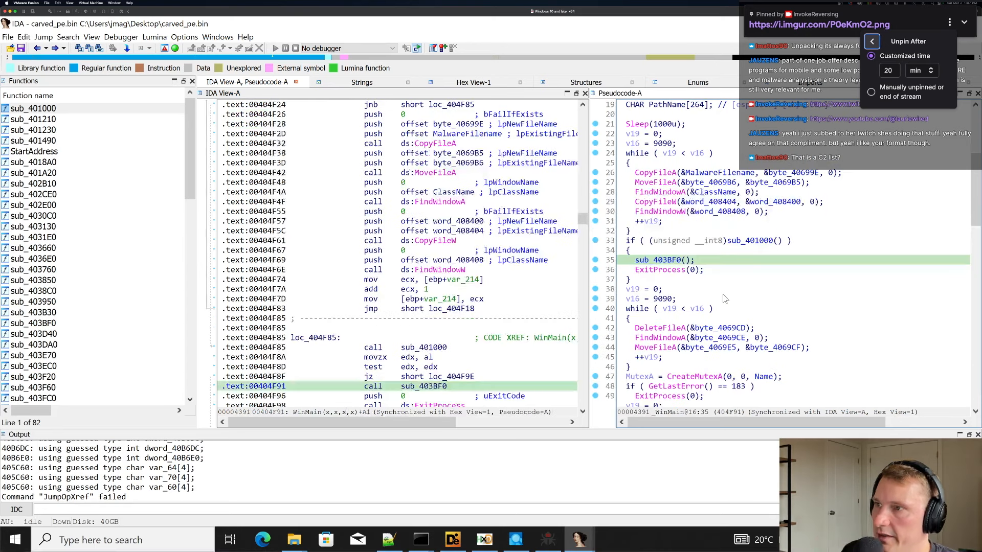
Reopen sub_401000, examine the SubStr assignments from aQemu to aXen, and return to WinMain.
{"action": "scroll", "coordinate": [739, 256], "scroll_direction": "up", "scroll_amount": 2}
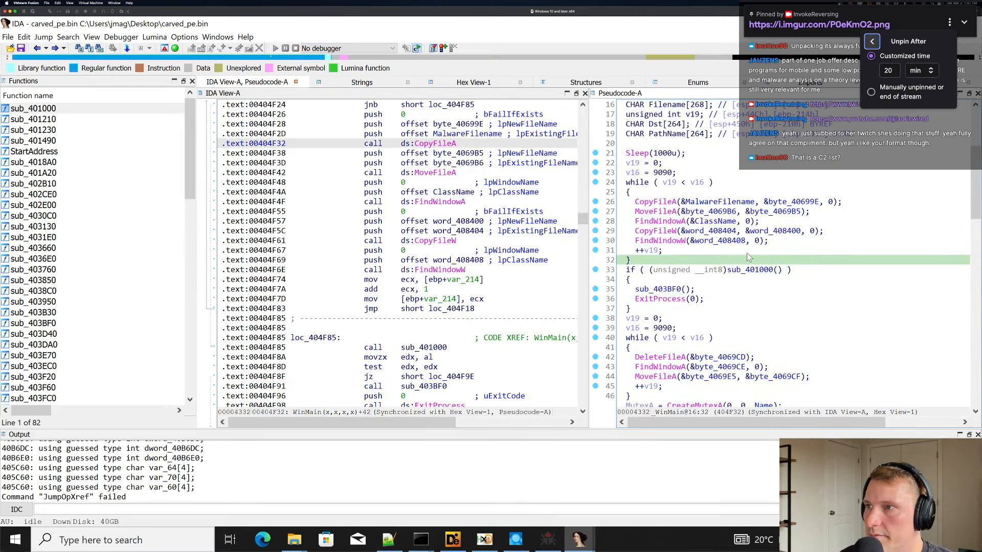
{"action": "left_click", "coordinate": [746, 259]}
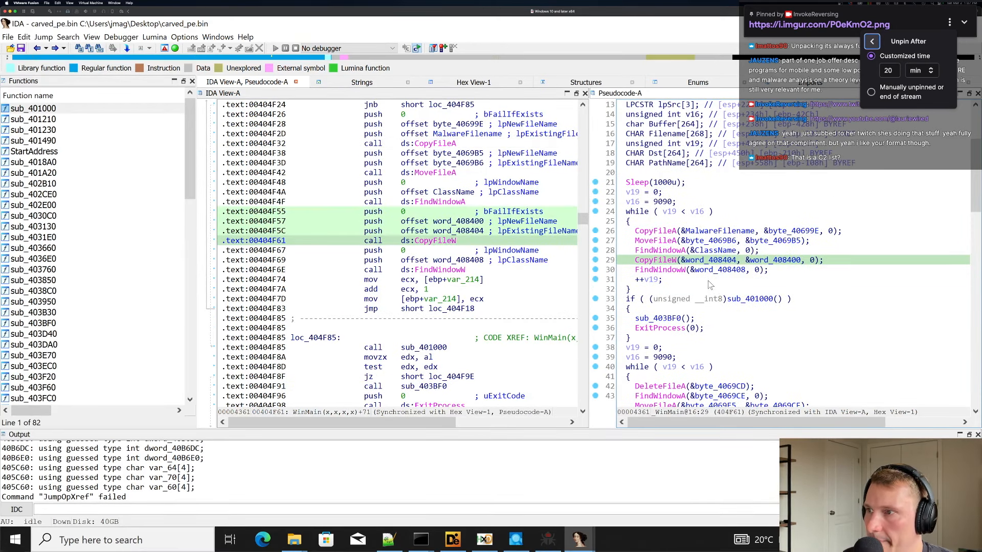
{"action": "left_click", "coordinate": [741, 300]}
{"action": "double_click", "coordinate": [740, 300]}
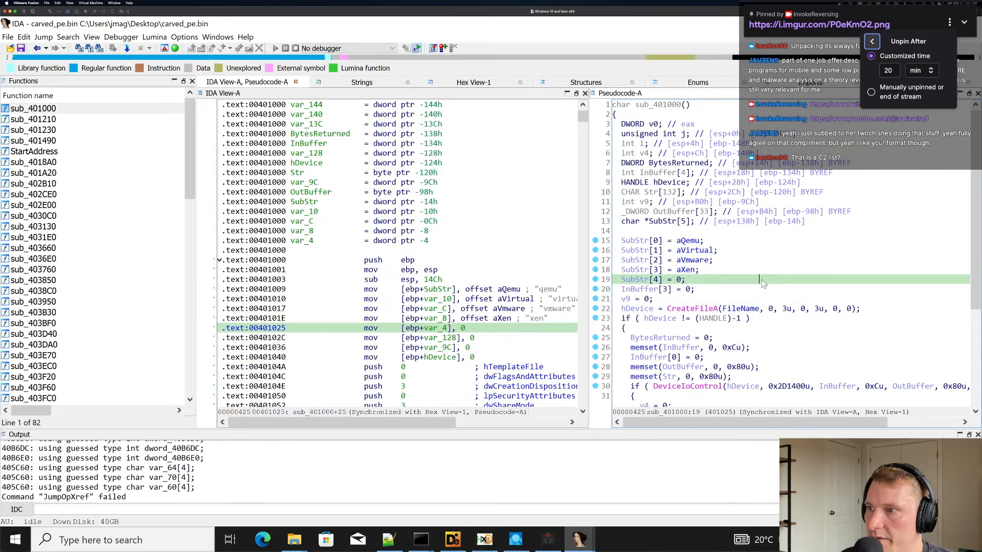
{"action": "left_click", "coordinate": [693, 241]}
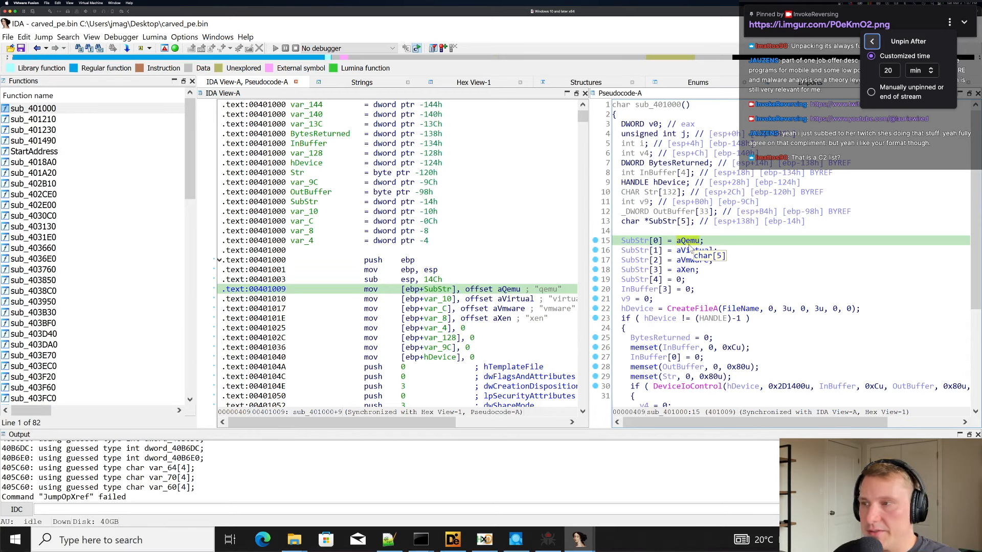
{"action": "left_click", "coordinate": [731, 269]}
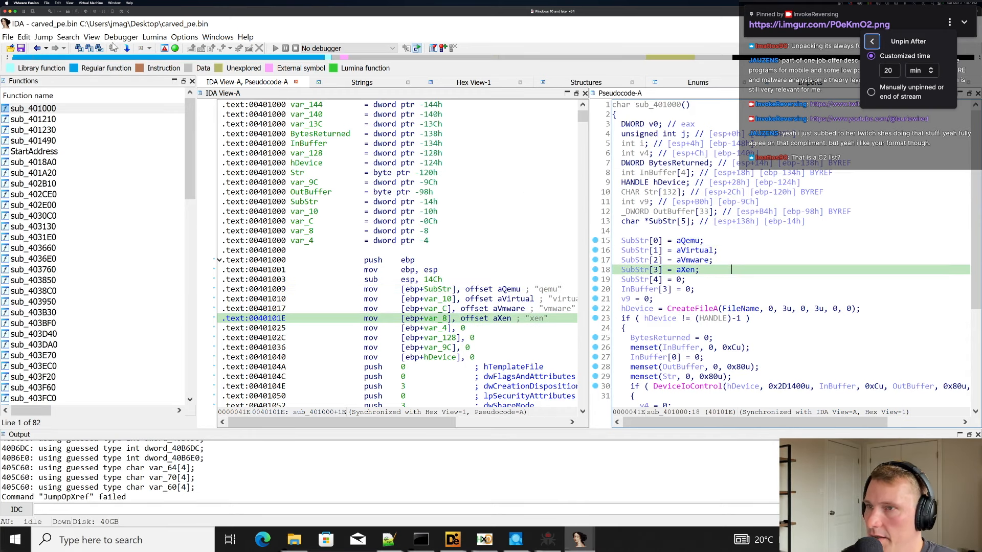
{"action": "left_click", "coordinate": [37, 48]}
Examine the CopyFileA, MoveFileA and FindWindowA calls and their arguments in WinMain's first loop, following byte_4069B5 to its data.
{"action": "double_click", "coordinate": [748, 242]}
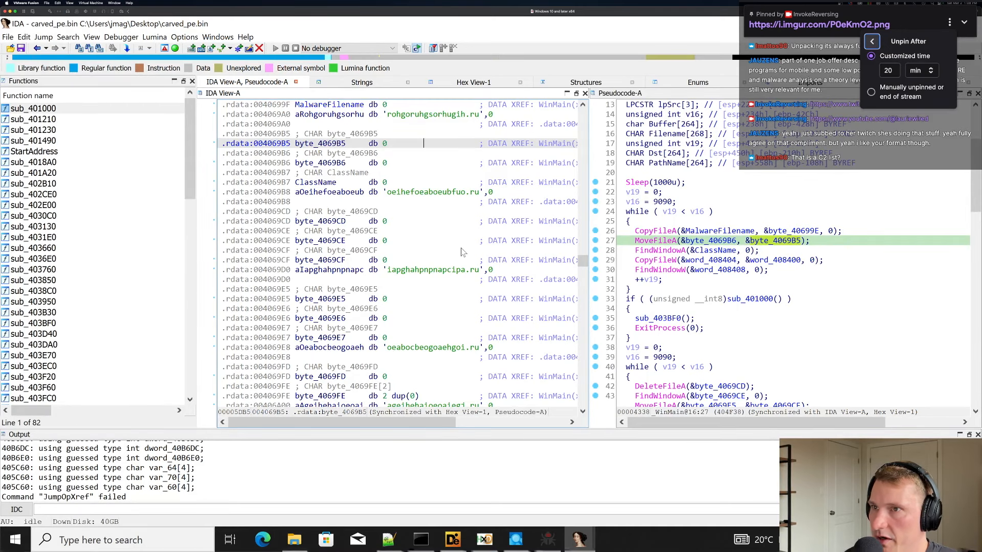
{"action": "left_click", "coordinate": [652, 242]}
{"action": "left_click", "coordinate": [656, 235]}
{"action": "left_click", "coordinate": [653, 242]}
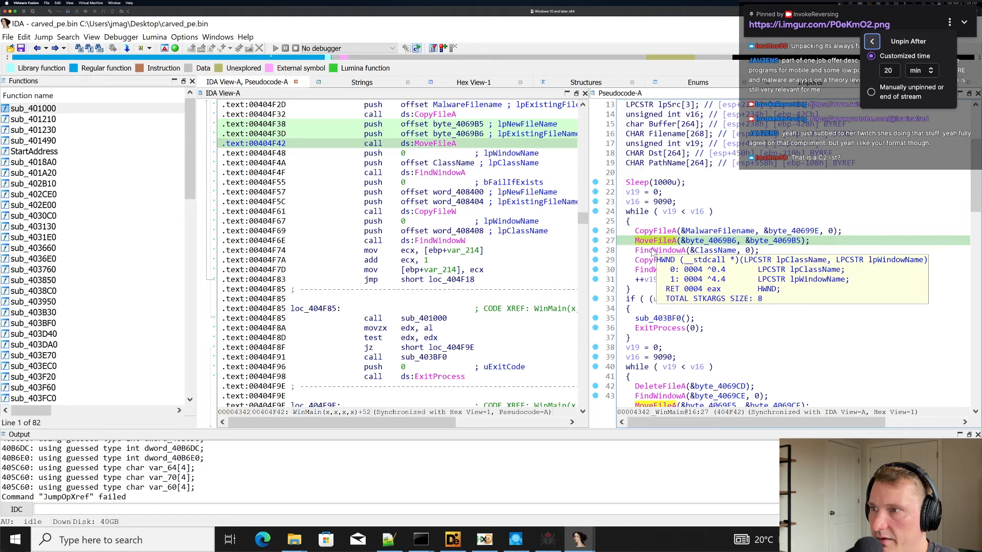
{"action": "left_click", "coordinate": [649, 250]}
{"action": "left_click", "coordinate": [756, 251]}
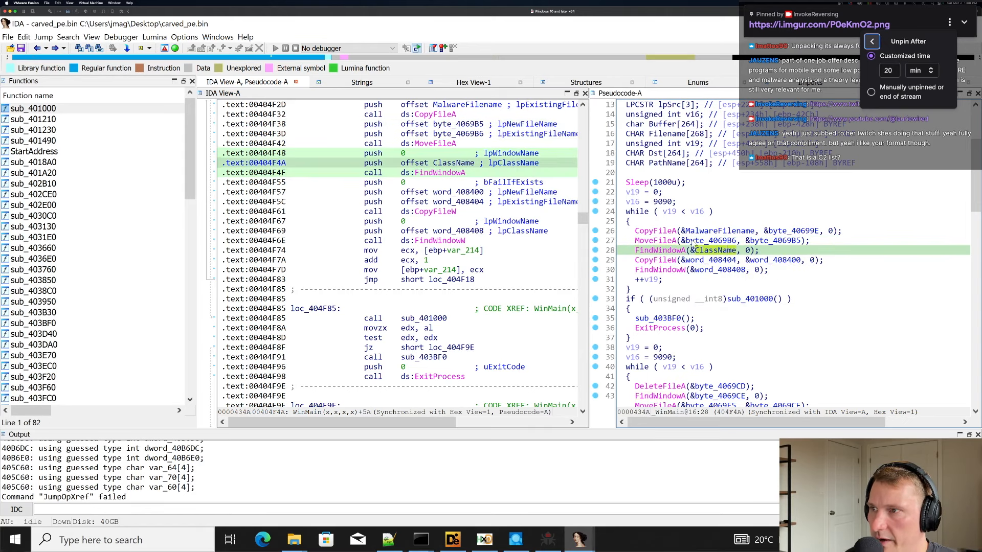
{"action": "left_click", "coordinate": [670, 242]}
{"action": "left_click", "coordinate": [667, 232]}
{"action": "left_click", "coordinate": [667, 242]}
{"action": "left_click", "coordinate": [669, 232]}
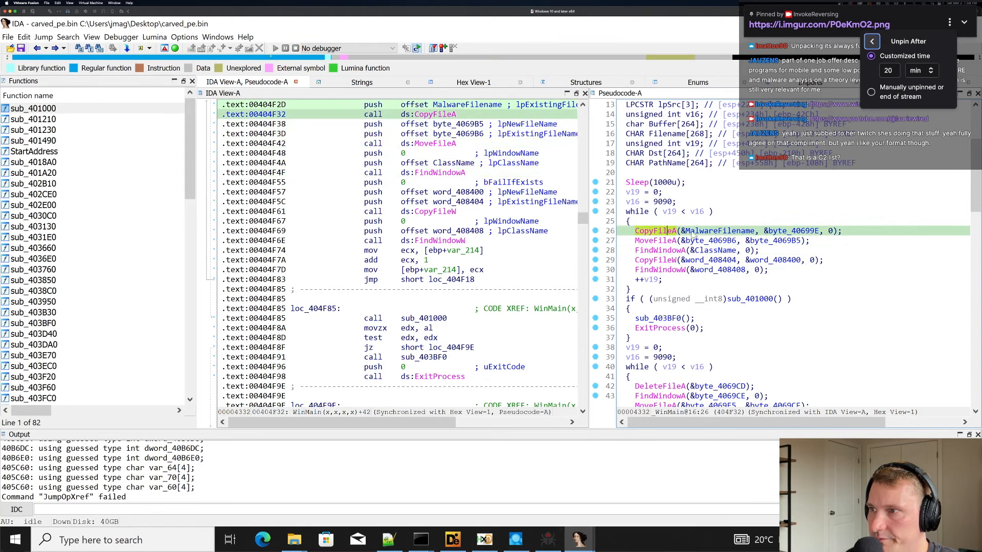
Follow byte_40699E from the CopyFileA call to its data and examine the neighbouring domain and address strings.
{"action": "double_click", "coordinate": [793, 231]}
{"action": "scroll", "coordinate": [443, 210], "scroll_direction": "down", "scroll_amount": 15}
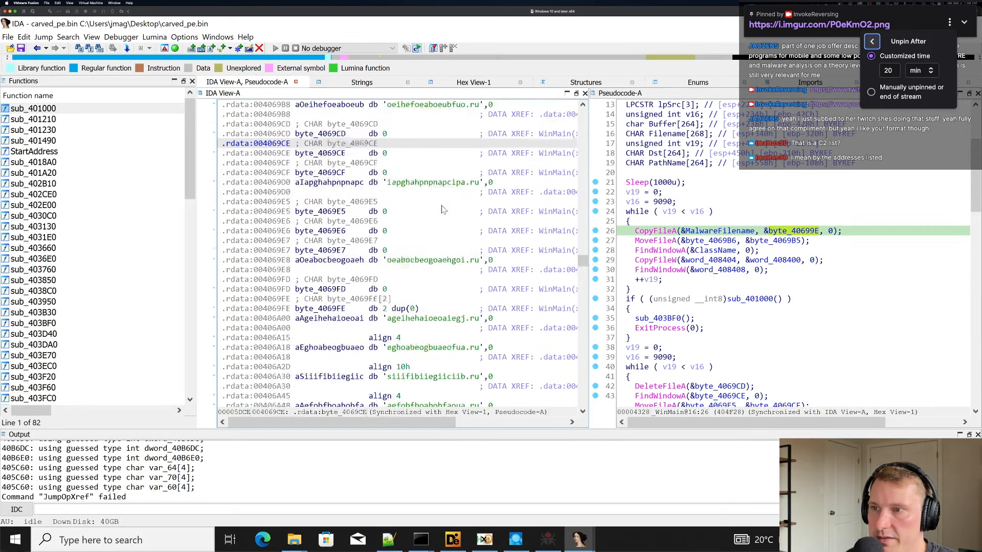
{"action": "scroll", "coordinate": [442, 210], "scroll_direction": "down", "scroll_amount": 1}
{"action": "scroll", "coordinate": [440, 210], "scroll_direction": "up", "scroll_amount": 12}
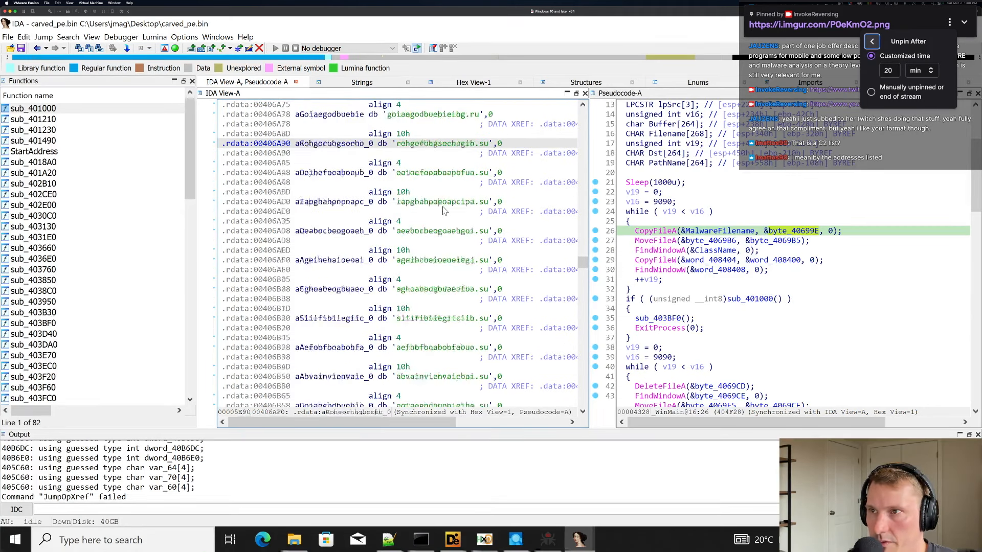
{"action": "left_click", "coordinate": [400, 210]}
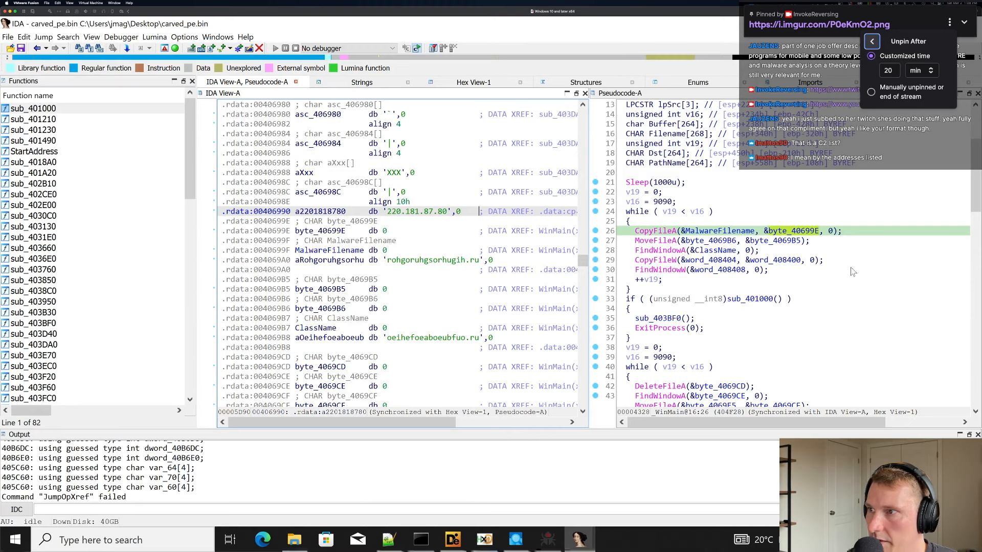
Return to WinMain and examine the first while loop down to the sub_401000 condition, including FindWindowW's word_408408 argument.
{"action": "left_click", "coordinate": [853, 262]}
{"action": "left_click", "coordinate": [619, 214]}
{"action": "left_click_drag", "start_coordinate": [618, 212], "coordinate": [815, 295]}
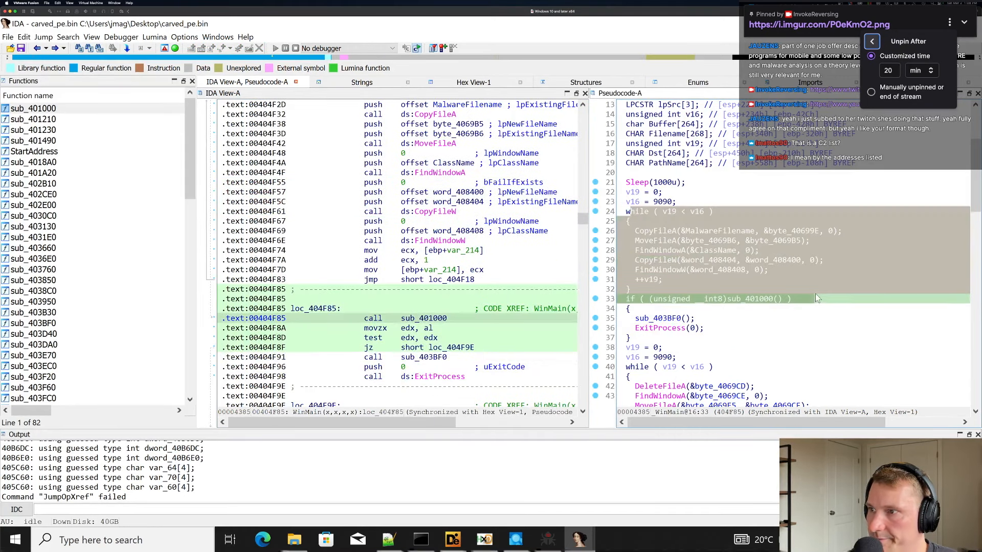
{"action": "left_click", "coordinate": [805, 292]}
{"action": "left_click", "coordinate": [728, 271]}
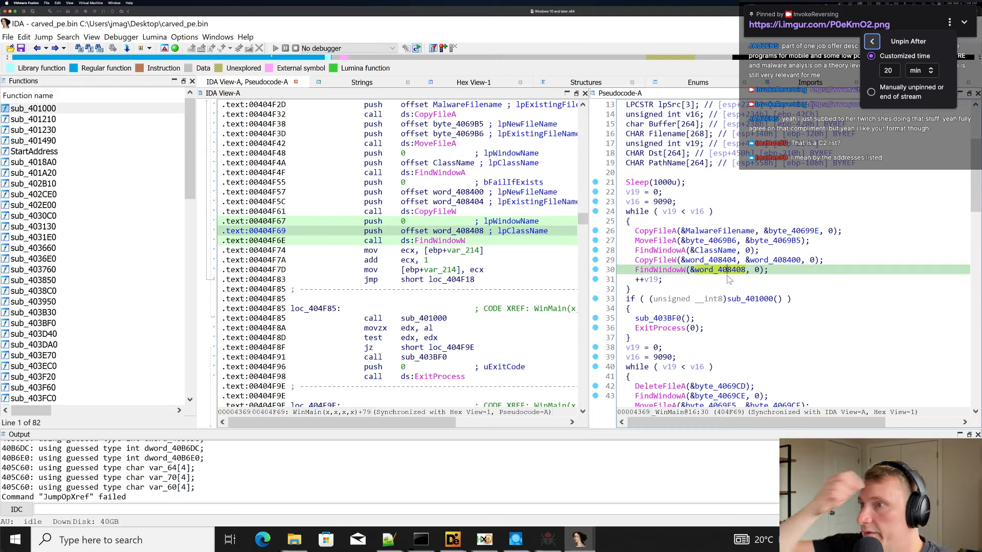
Switch to the FindWindowA documentation in the browser, read its description and its lpClassName and lpWindowName parameters, and return to IDA.
{"action": "left_click", "coordinate": [672, 250]}
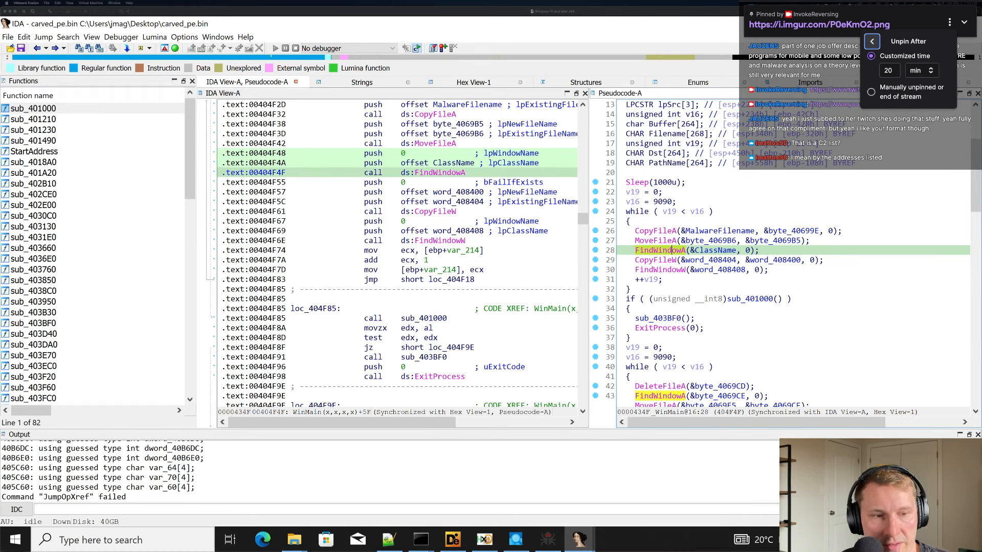
{"action": "key", "text": "super+Tab"}
{"action": "double_click", "coordinate": [417, 242]}
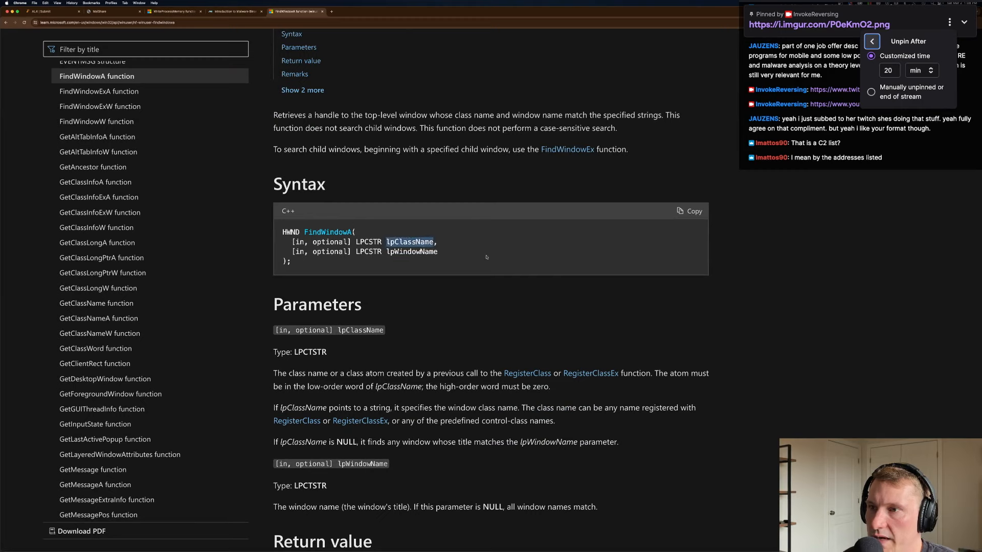
{"action": "double_click", "coordinate": [402, 252]}
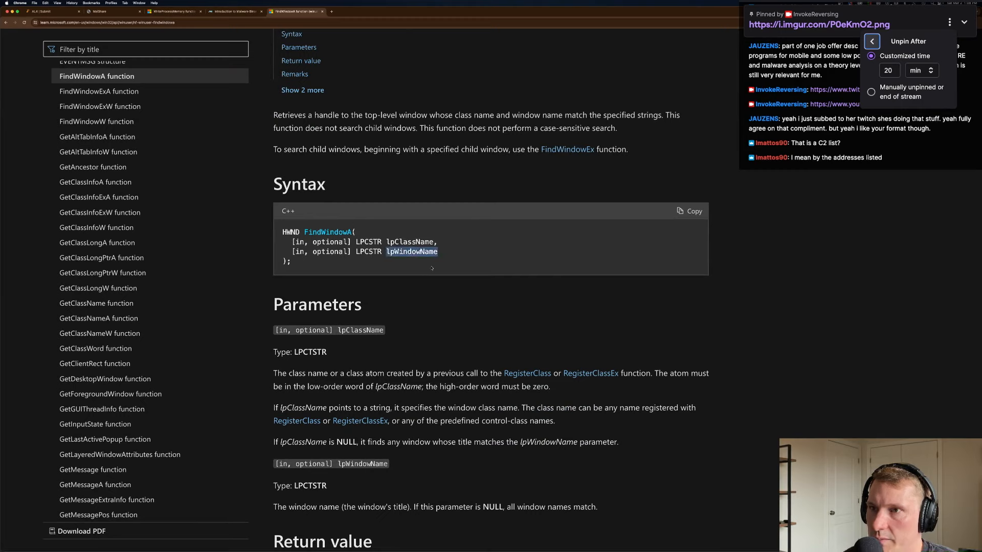
{"action": "left_click_drag", "start_coordinate": [352, 115], "coordinate": [459, 149]}
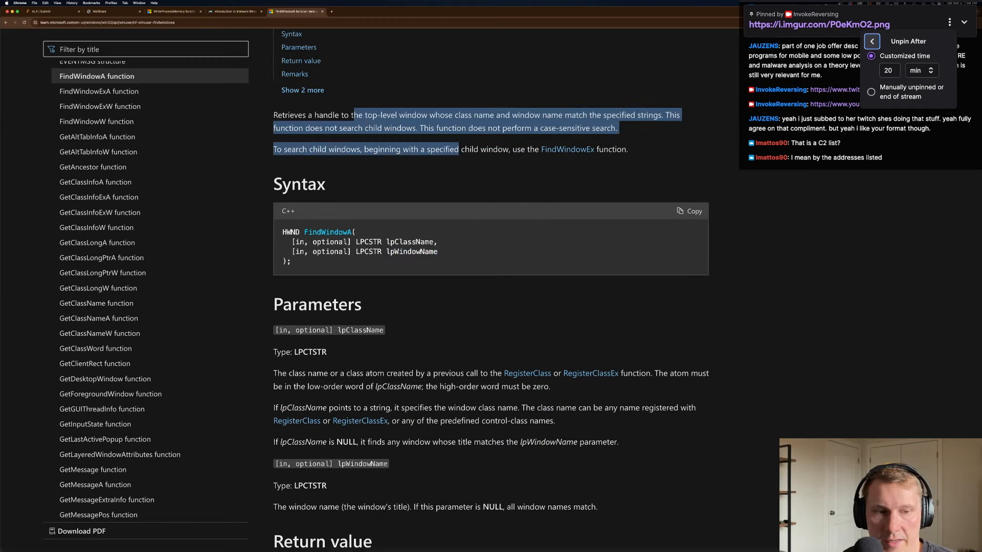
{"action": "key", "text": "super+Tab"}
Follow FindWindowA's ClassName argument to its data, return to WinMain, and review the code after the first loop.
{"action": "double_click", "coordinate": [723, 251]}
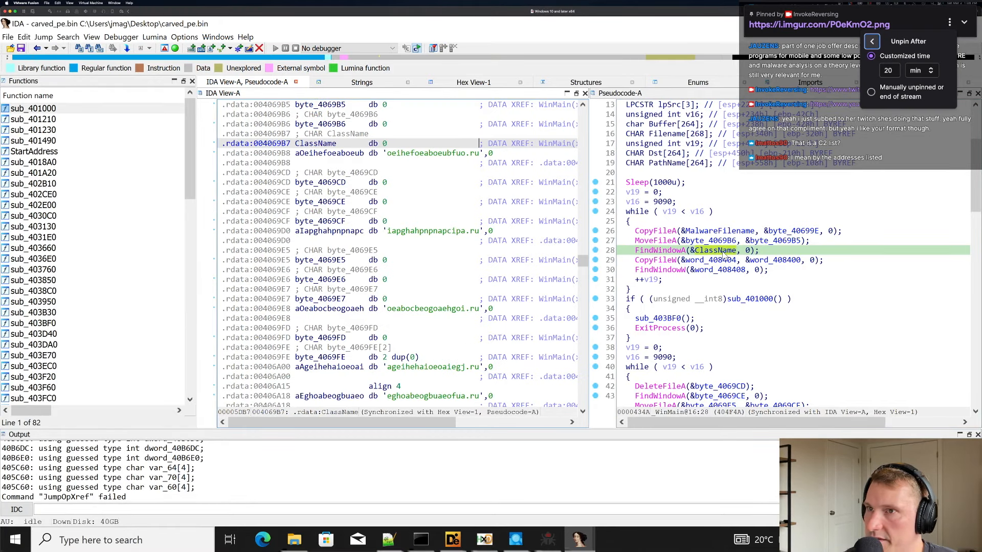
{"action": "left_click", "coordinate": [709, 271]}
{"action": "left_click_drag", "start_coordinate": [716, 221], "coordinate": [814, 289]}
{"action": "left_click", "coordinate": [814, 289]}
{"action": "scroll", "coordinate": [798, 286], "scroll_direction": "down", "scroll_amount": 3}
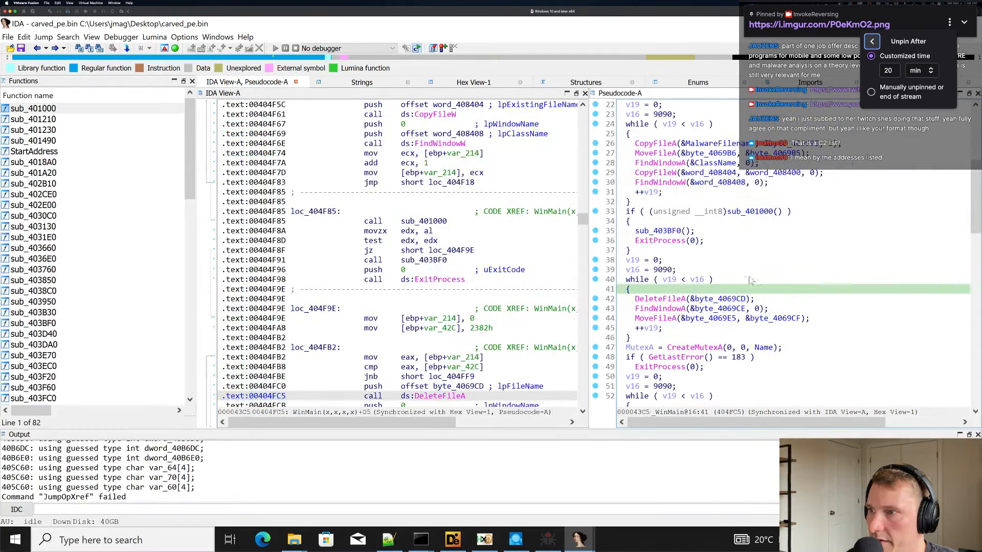
Open sub_401000 and follow aQemu, aVirtual, aVmware and aXen from the SubStr assignments to their string data.
{"action": "double_click", "coordinate": [749, 213]}
{"action": "left_click", "coordinate": [689, 240]}
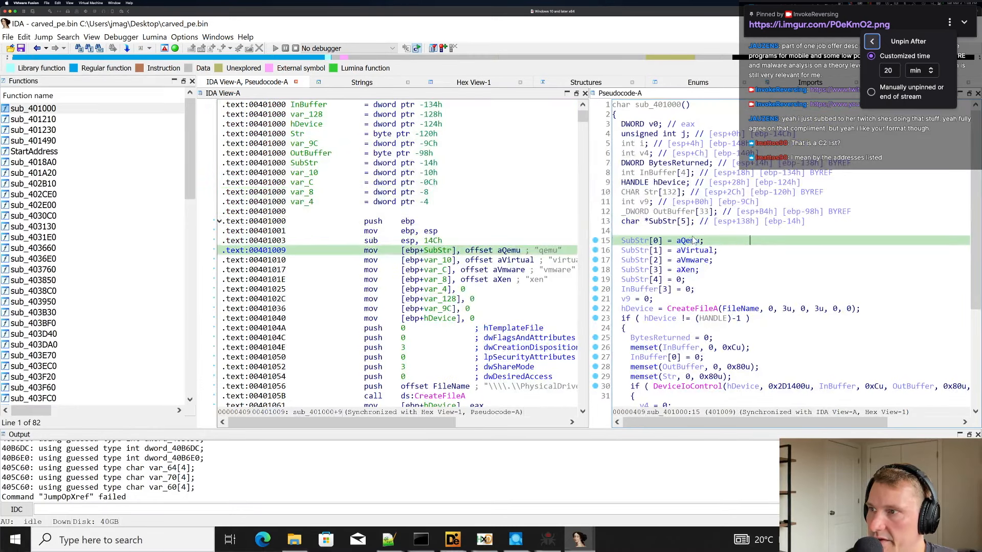
{"action": "double_click", "coordinate": [690, 242]}
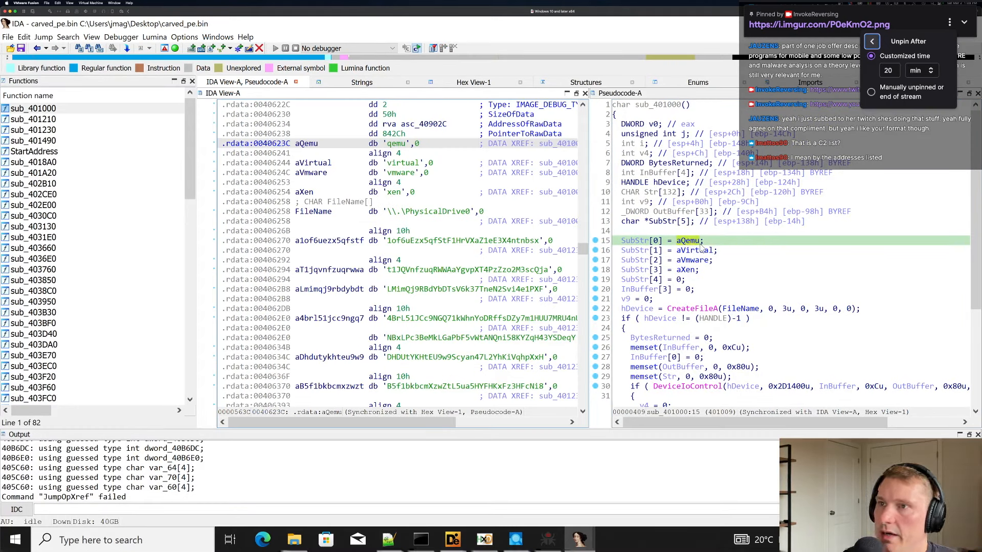
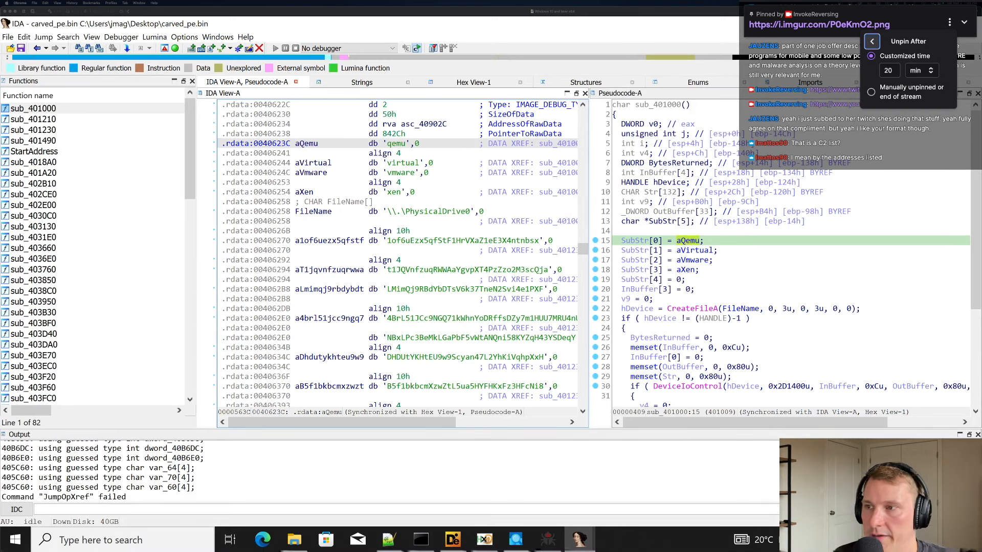
{"action": "left_click", "coordinate": [708, 279]}
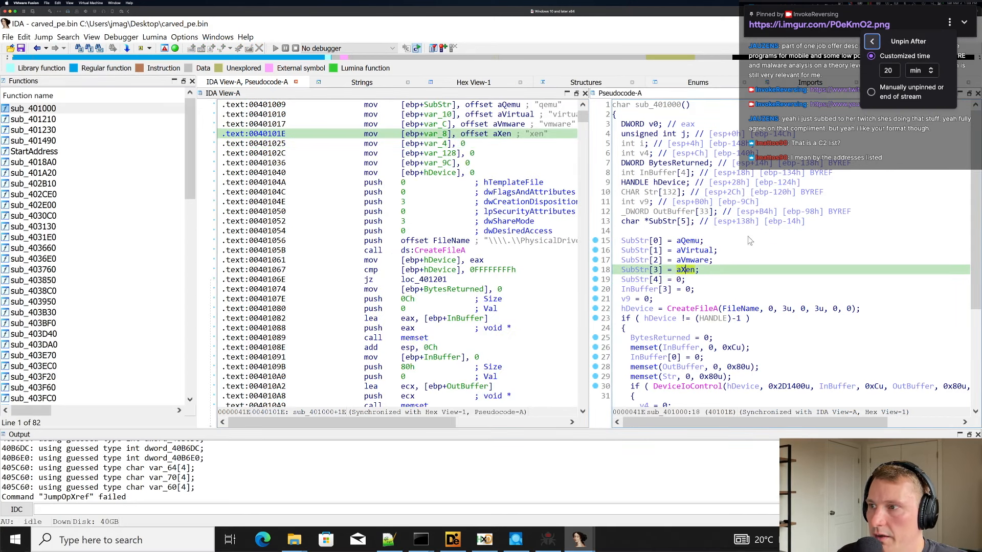
{"action": "left_click", "coordinate": [712, 242]}
{"action": "left_click", "coordinate": [648, 242]}
{"action": "left_click", "coordinate": [687, 243]}
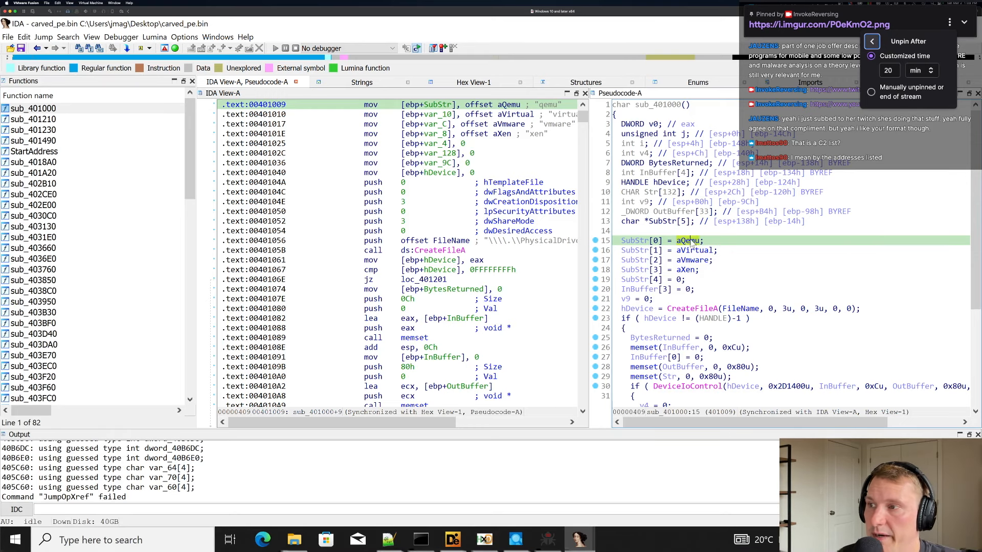
{"action": "double_click", "coordinate": [688, 241]}
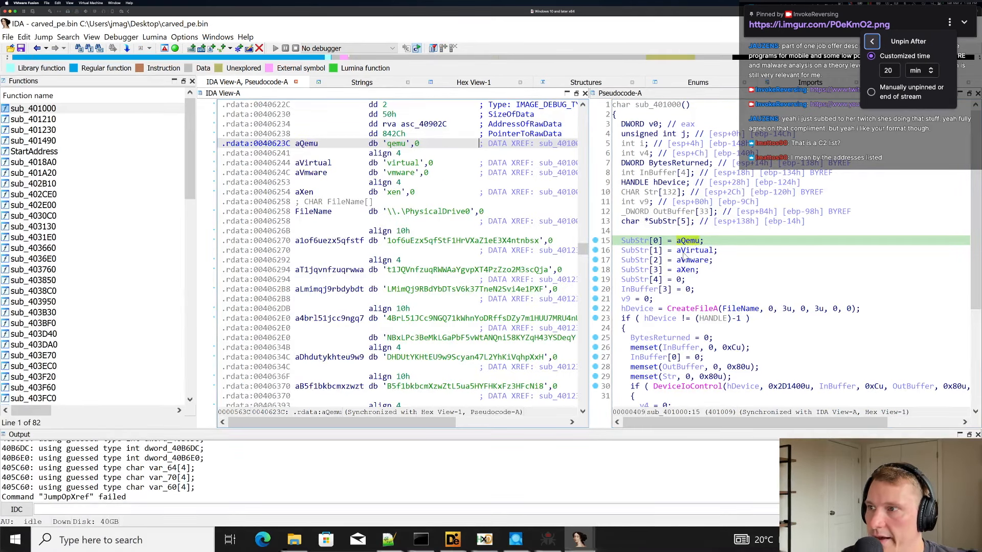
{"action": "double_click", "coordinate": [687, 251]}
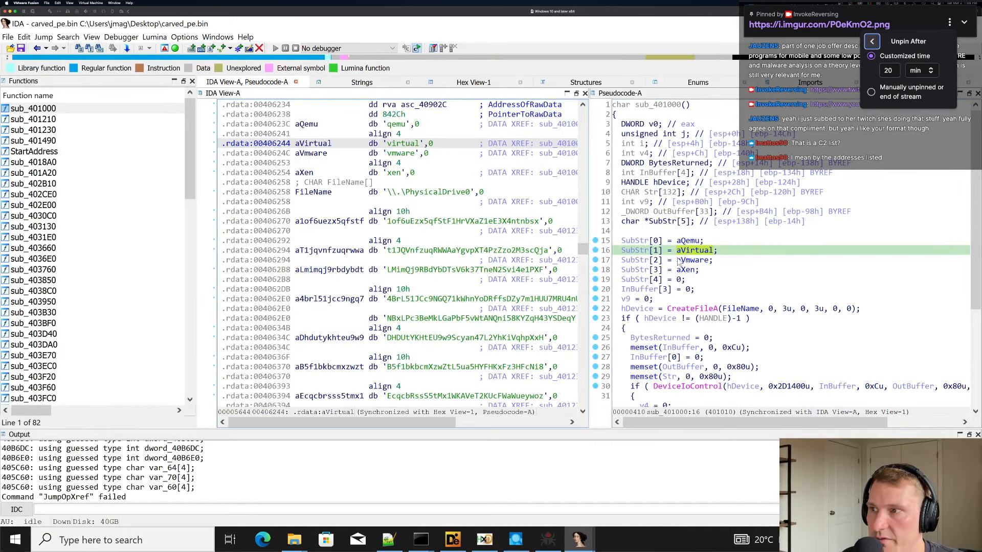
{"action": "double_click", "coordinate": [682, 261]}
{"action": "double_click", "coordinate": [683, 270]}
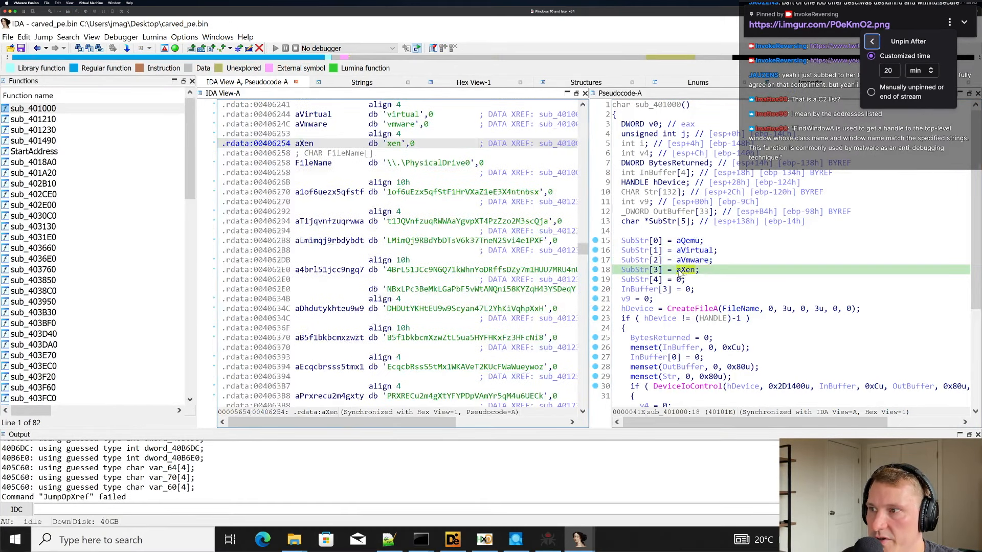
Rename the SubStr array in sub_401000 to virtual_machine_strings.
{"action": "left_click", "coordinate": [634, 241]}
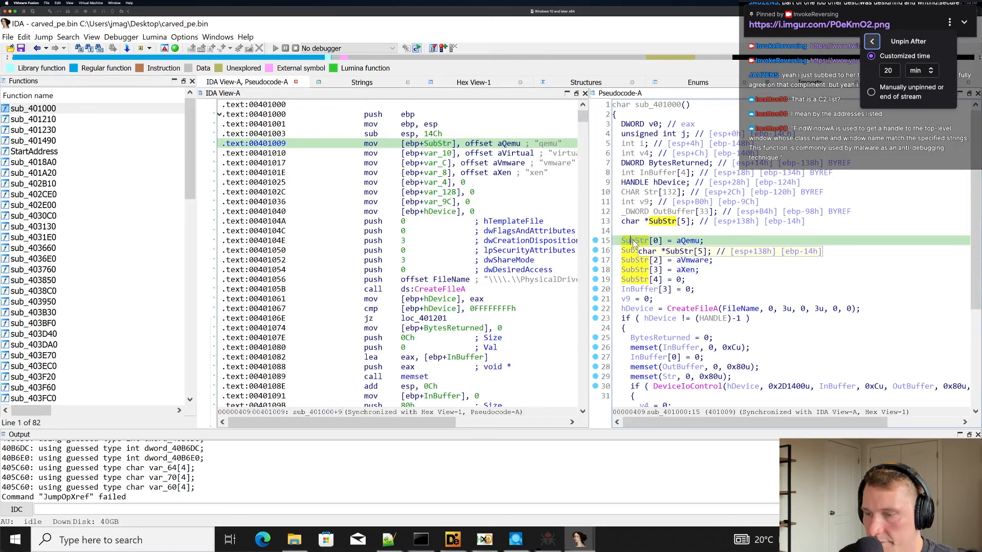
{"action": "type", "text": "nvirtual_"}
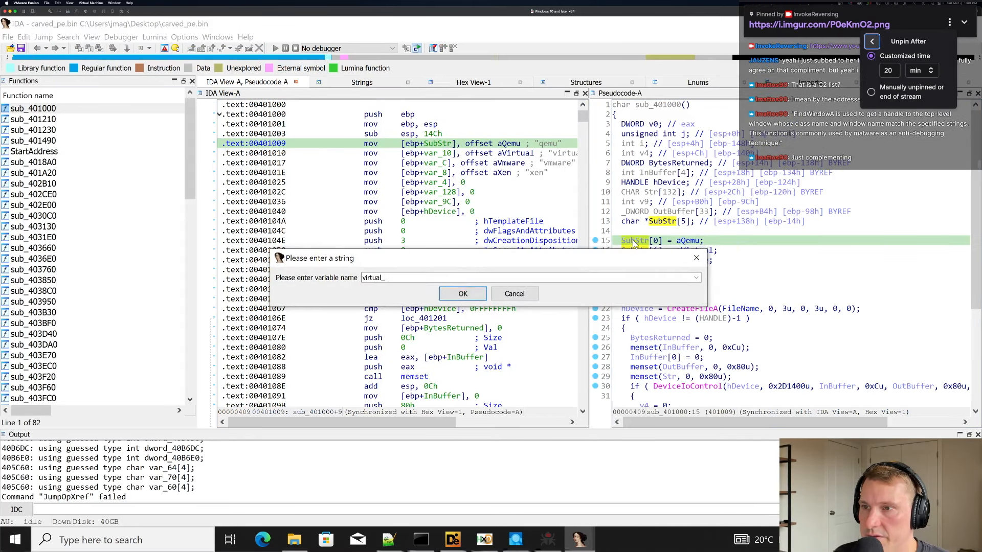
{"action": "type", "text": "machine_strings"}
{"action": "key", "text": "Return"}
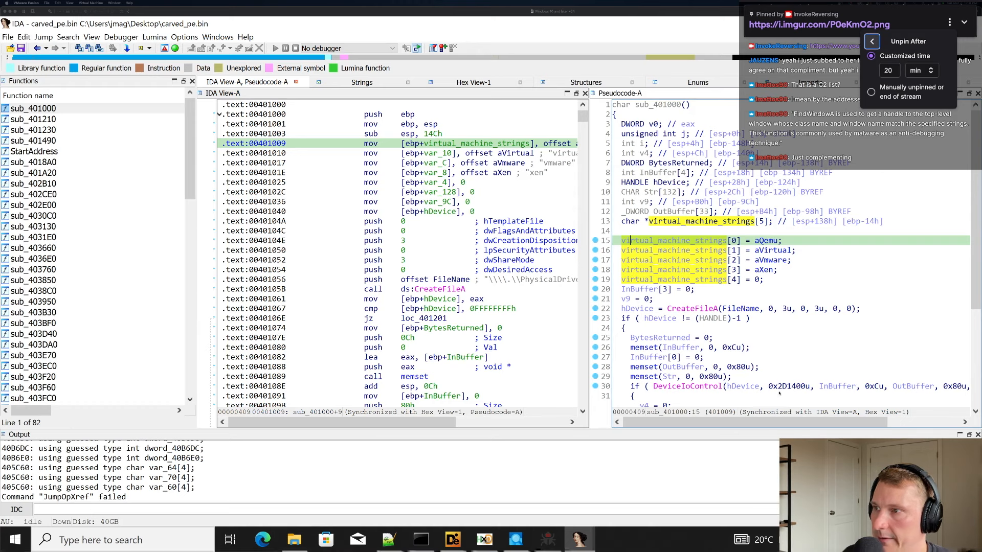
Trace virtual_machine_strings to the sub_401210 comparison, and examine how Str is filled from OutBuffer.
{"action": "left_click", "coordinate": [711, 279]}
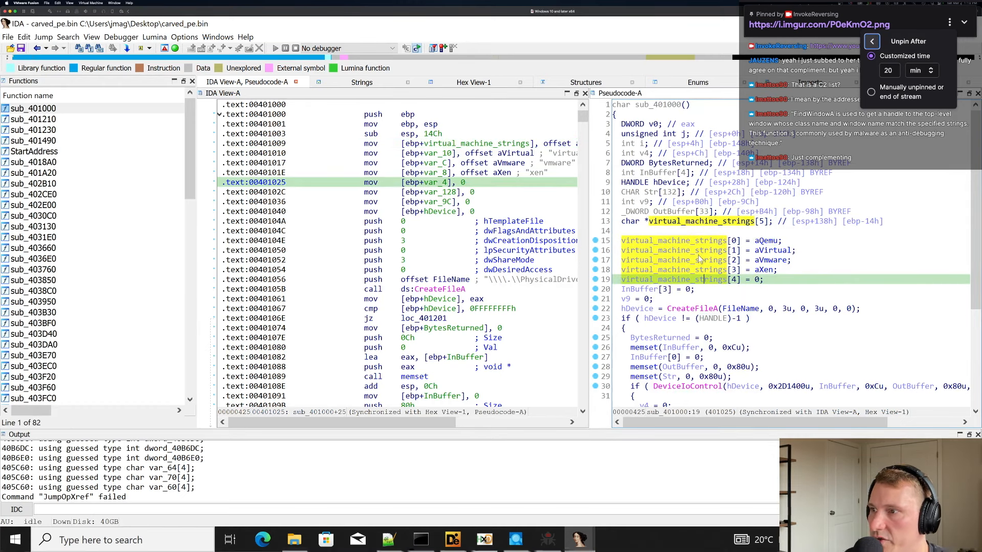
{"action": "scroll", "coordinate": [700, 259], "scroll_direction": "down", "scroll_amount": 4}
{"action": "scroll", "coordinate": [705, 264], "scroll_direction": "down", "scroll_amount": 1}
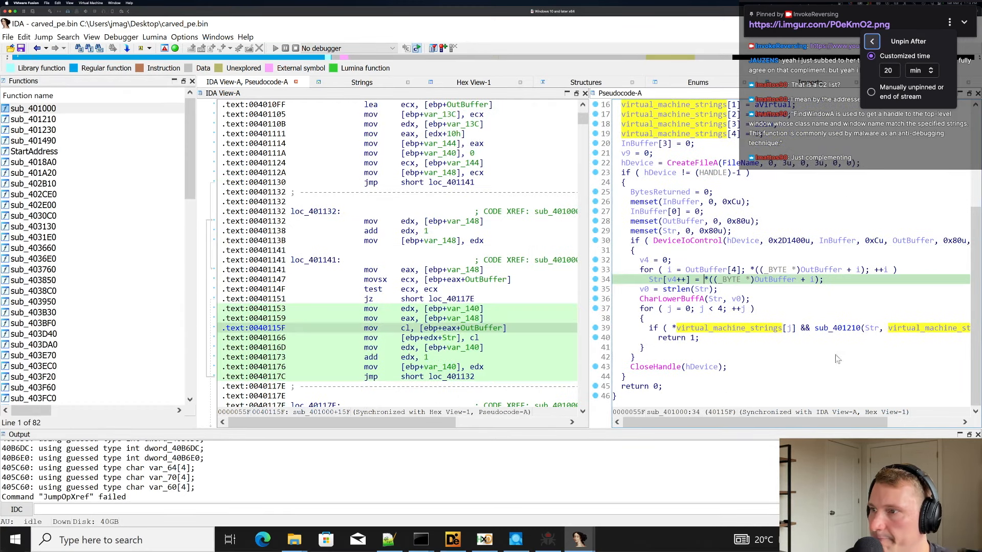
{"action": "scroll", "coordinate": [766, 334], "scroll_direction": "up", "scroll_amount": 3}
{"action": "scroll", "coordinate": [765, 332], "scroll_direction": "down", "scroll_amount": 3}
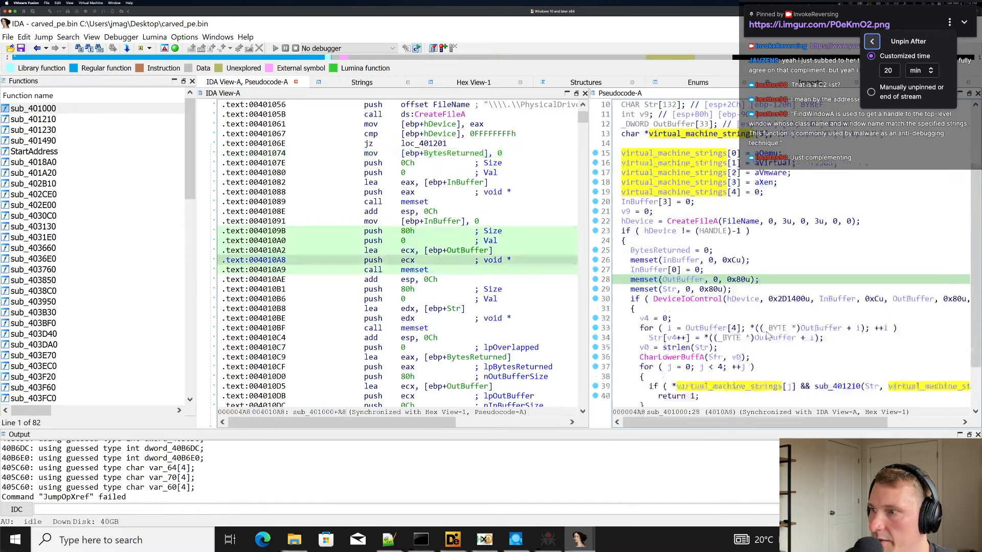
{"action": "left_click", "coordinate": [823, 328]}
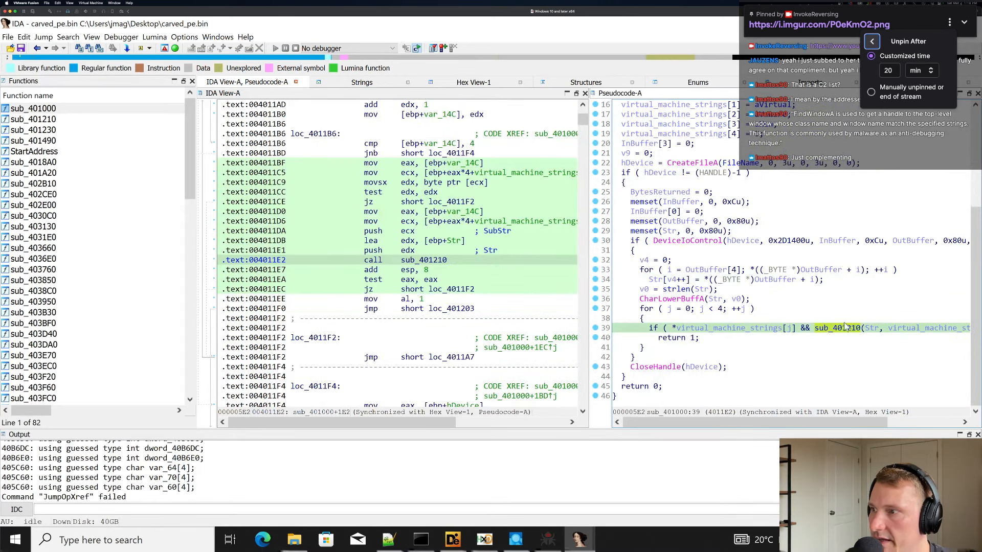
{"action": "left_click", "coordinate": [871, 328]}
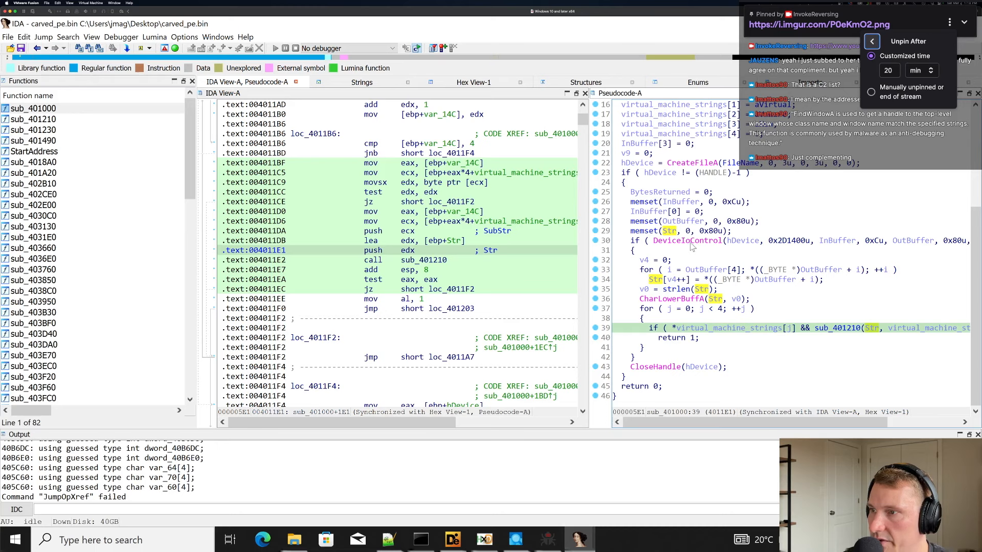
{"action": "left_click", "coordinate": [708, 270]}
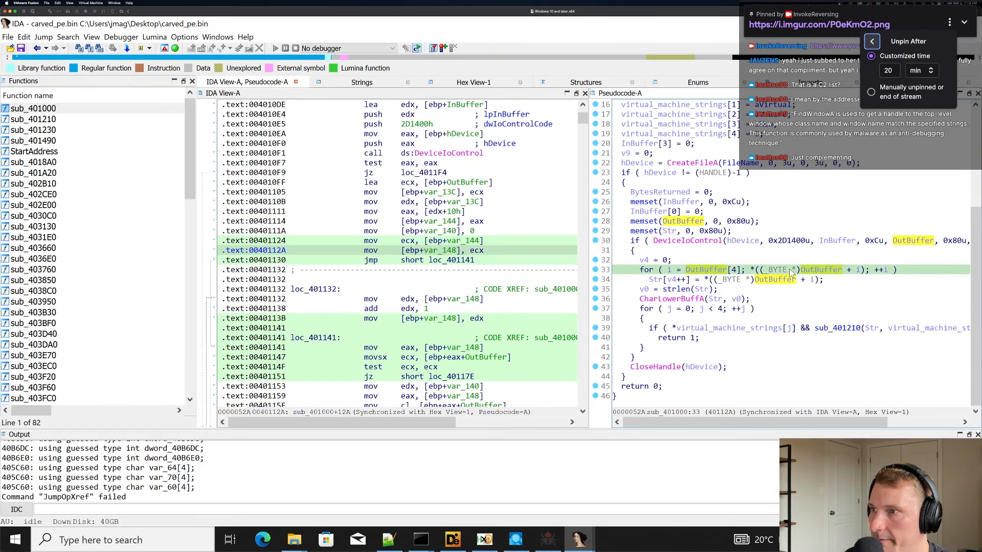
Examine DeviceIoControl's arguments and represent its control code 0x2D1400u as the enum symbol IOCTL_STORAGE_QUERY_PROPERTY.
{"action": "left_click", "coordinate": [681, 240]}
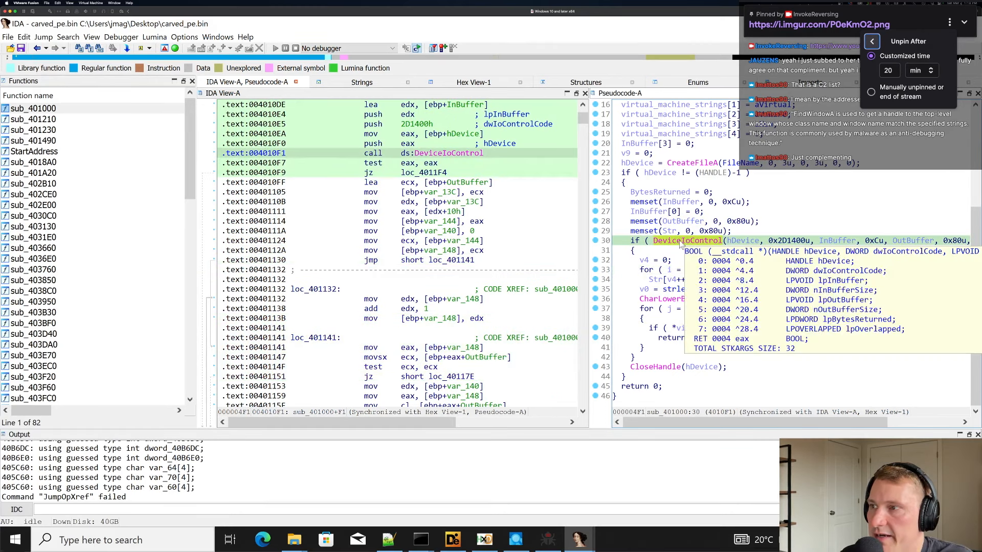
{"action": "left_click", "coordinate": [786, 240]}
{"action": "left_click", "coordinate": [700, 241]}
{"action": "left_click", "coordinate": [748, 241]}
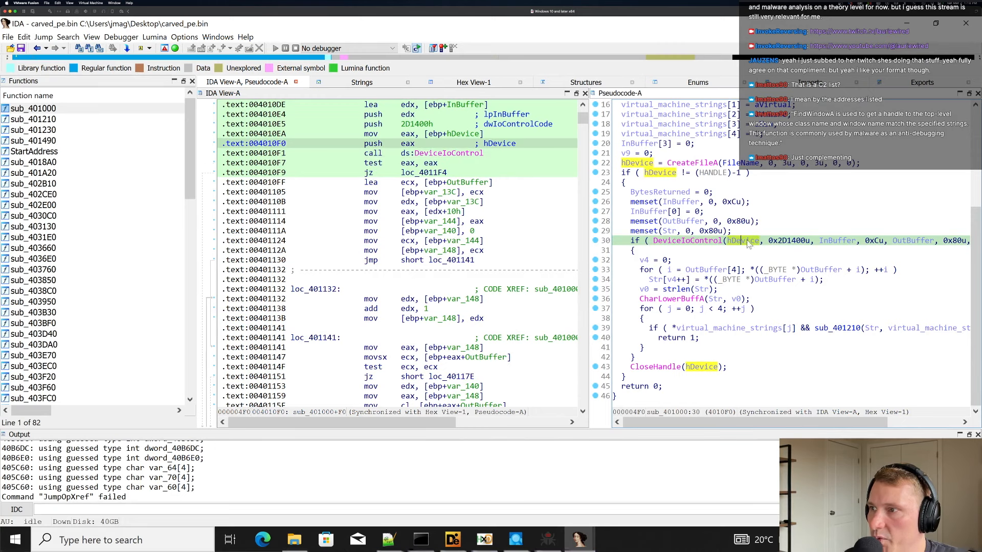
{"action": "left_click", "coordinate": [791, 241]}
{"action": "key", "text": "m"}
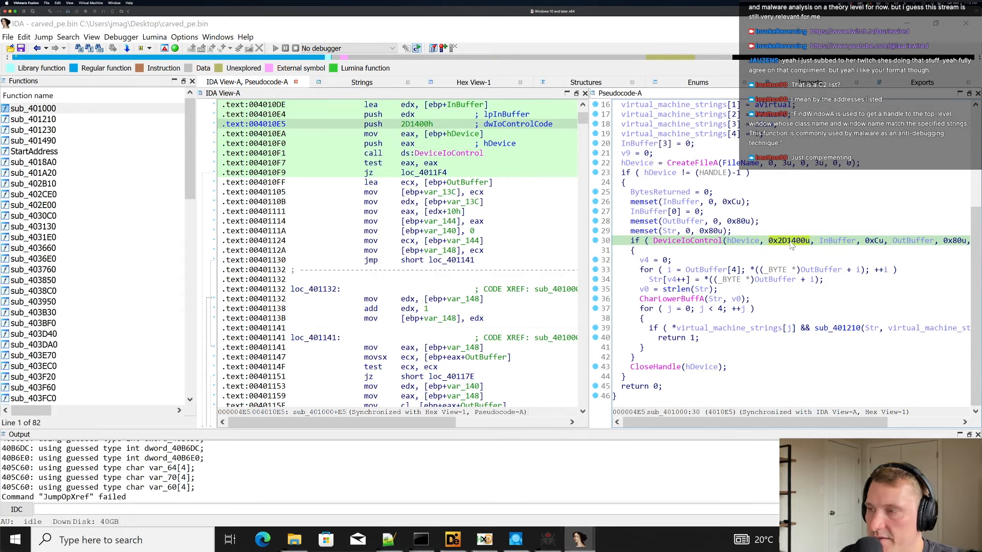
{"action": "left_click", "coordinate": [574, 309]}
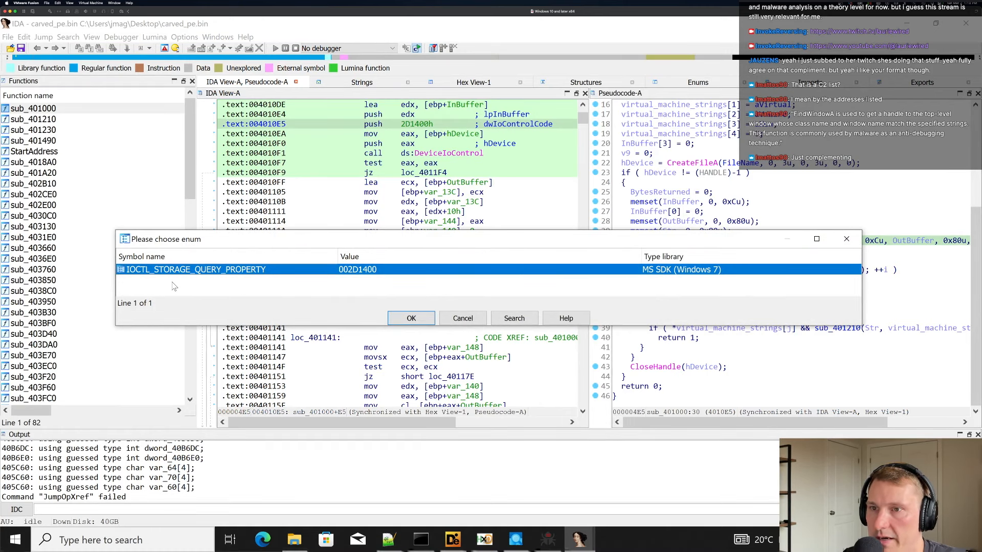
{"action": "left_click", "coordinate": [404, 323]}
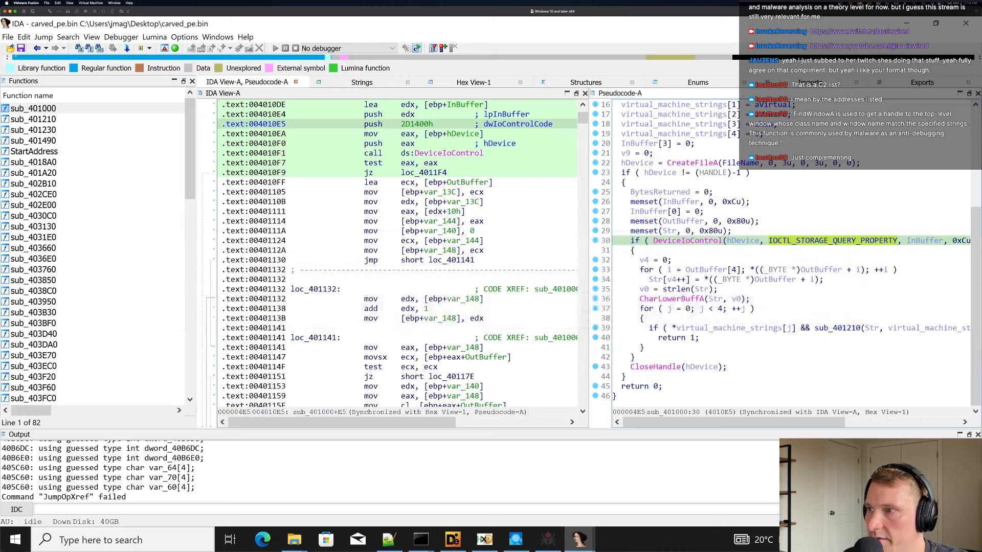
Switch to Chrome and read the dwIoControlCode parameter description and the Remarks on control codes in the DeviceIoControl documentation.
{"action": "left_click", "coordinate": [751, 252]}
{"action": "left_click", "coordinate": [712, 242]}
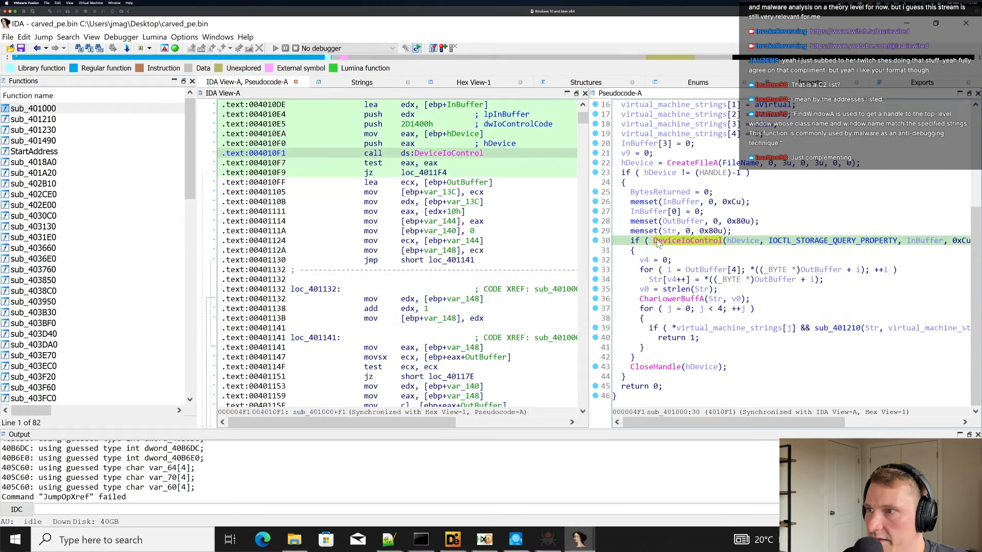
{"action": "left_click_drag", "start_coordinate": [655, 241], "coordinate": [724, 241]}
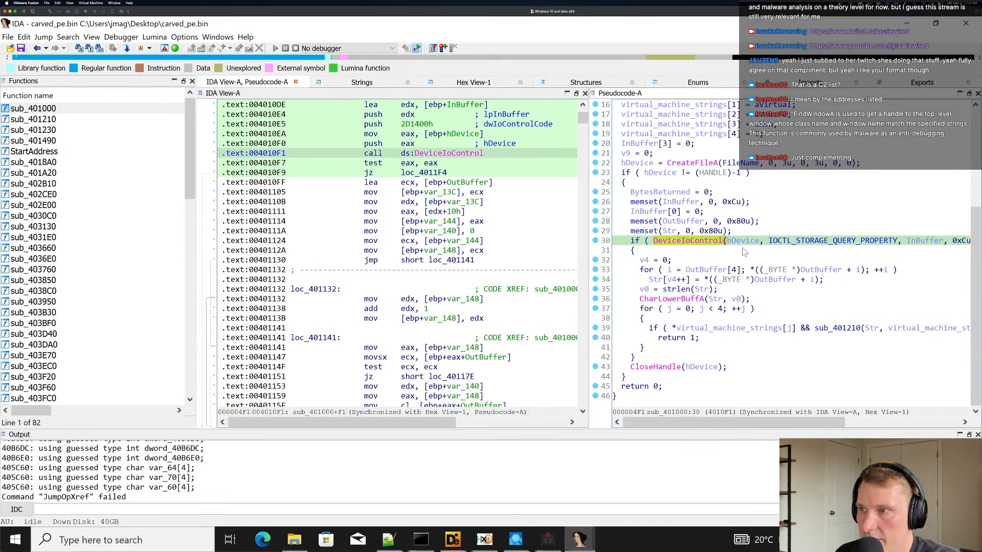
{"action": "key", "text": "super+Tab"}
{"action": "scroll", "coordinate": [450, 289], "scroll_direction": "down", "scroll_amount": 1}
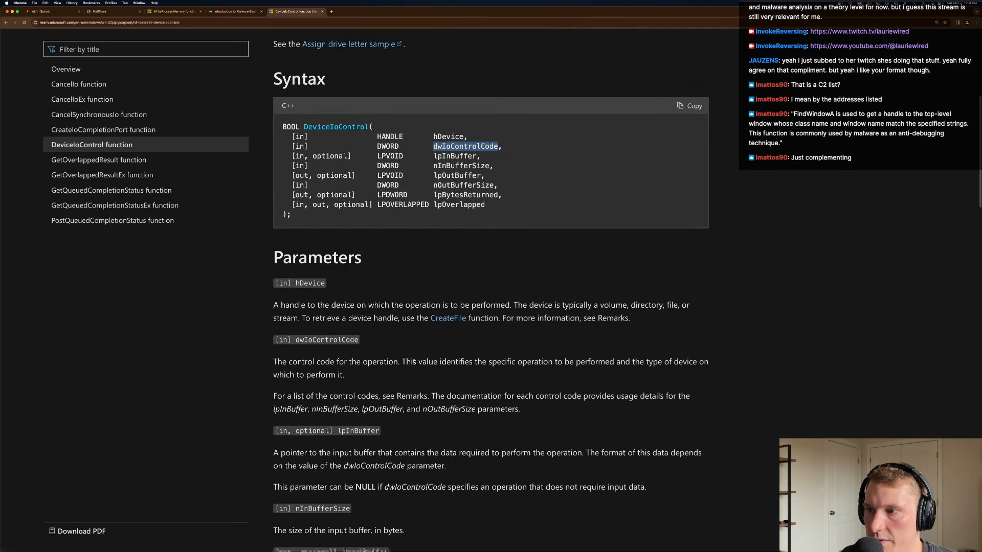
{"action": "scroll", "coordinate": [417, 356], "scroll_direction": "down", "scroll_amount": 2}
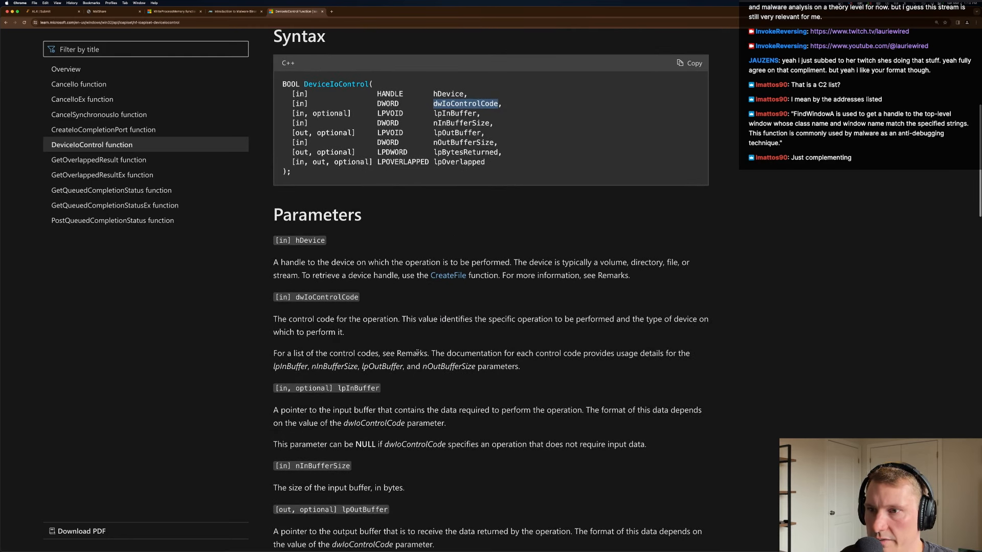
{"action": "triple_click", "coordinate": [391, 326]}
{"action": "scroll", "coordinate": [392, 326], "scroll_direction": "down", "scroll_amount": 15}
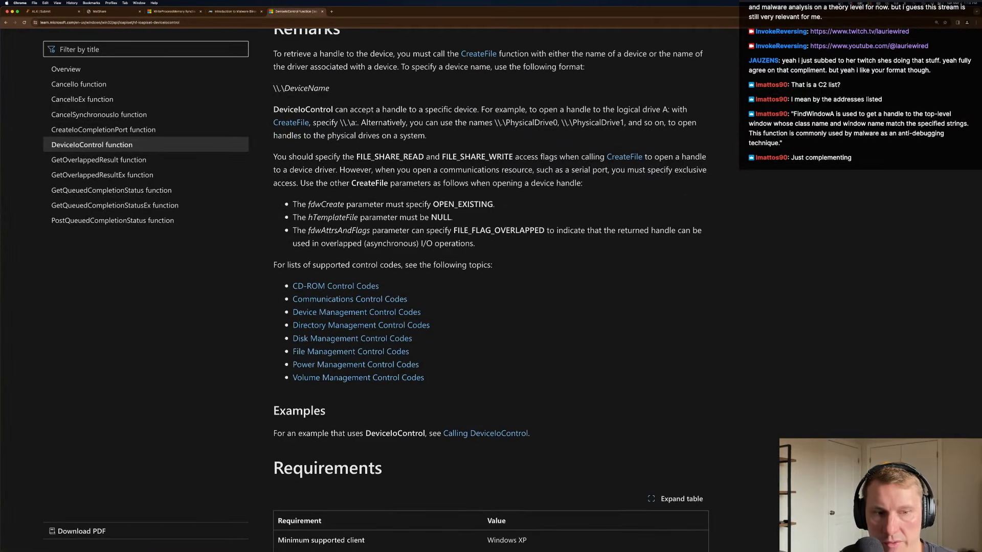
Search the web for IOCTL_STORAGE_QUERY_PROPERTY.
{"action": "key", "text": "super+Tab"}
{"action": "key", "text": "super+Tab"}
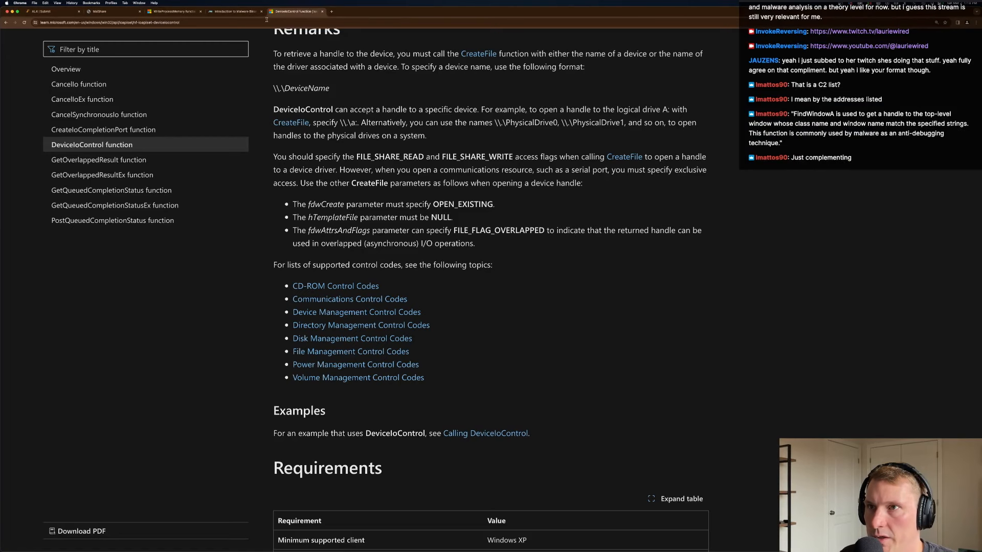
{"action": "left_click", "coordinate": [264, 22]}
{"action": "type", "text": "IOCTL_STORAGE_QUERY_PROPERTY"}
{"action": "key", "text": "Return"}
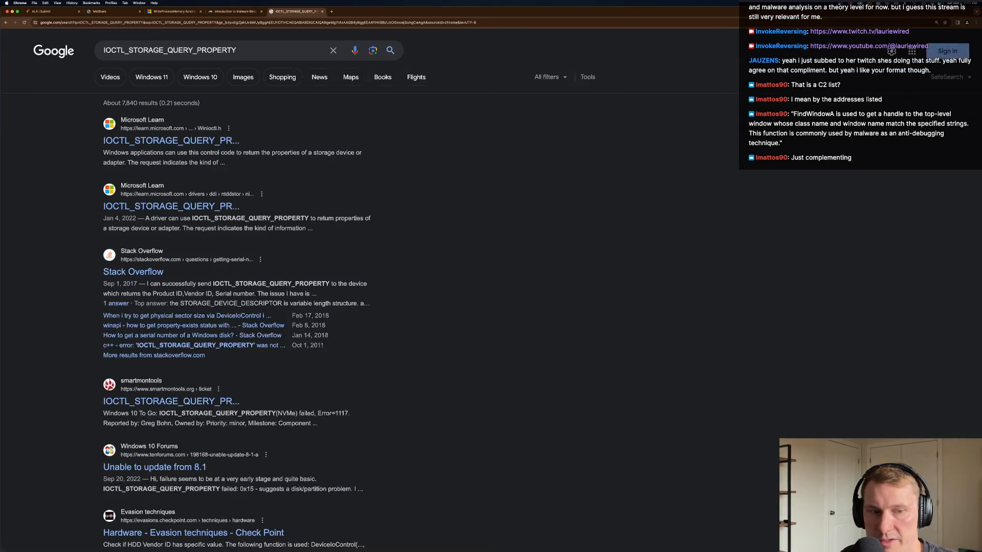
Return to IDA and display DeviceIoControl's control code argument in the pseudocode as a plain number.
{"action": "key", "text": "super+Tab"}
{"action": "left_click", "coordinate": [830, 249]}
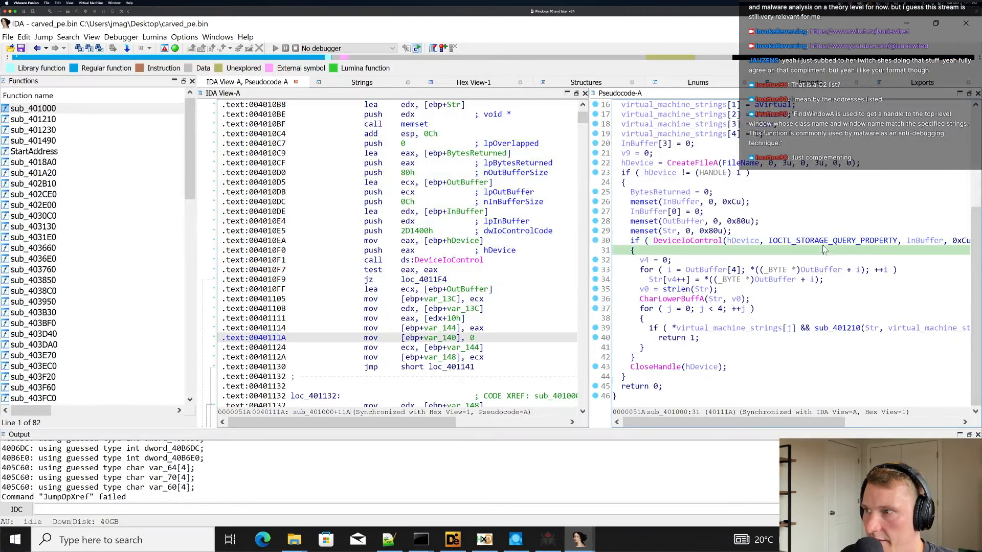
{"action": "left_click", "coordinate": [824, 242]}
{"action": "key", "text": "h"}
{"action": "left_click", "coordinate": [790, 242]}
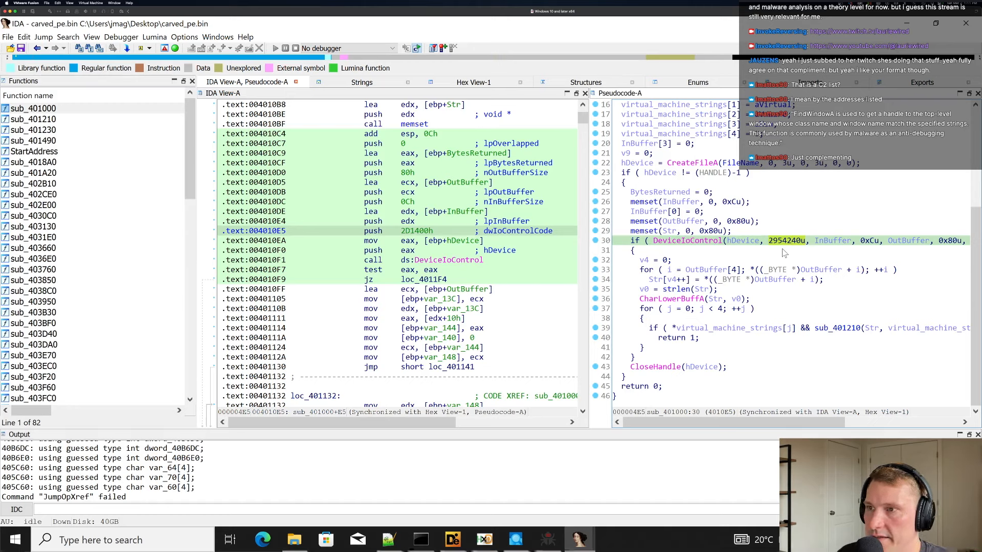
Represent the dwIoControlCode value as the MACRO_IOCTL symbol IOCTL_STORAGE_QUERY_PROPERTY in both the disassembly and the pseudocode.
{"action": "left_click", "coordinate": [418, 232]}
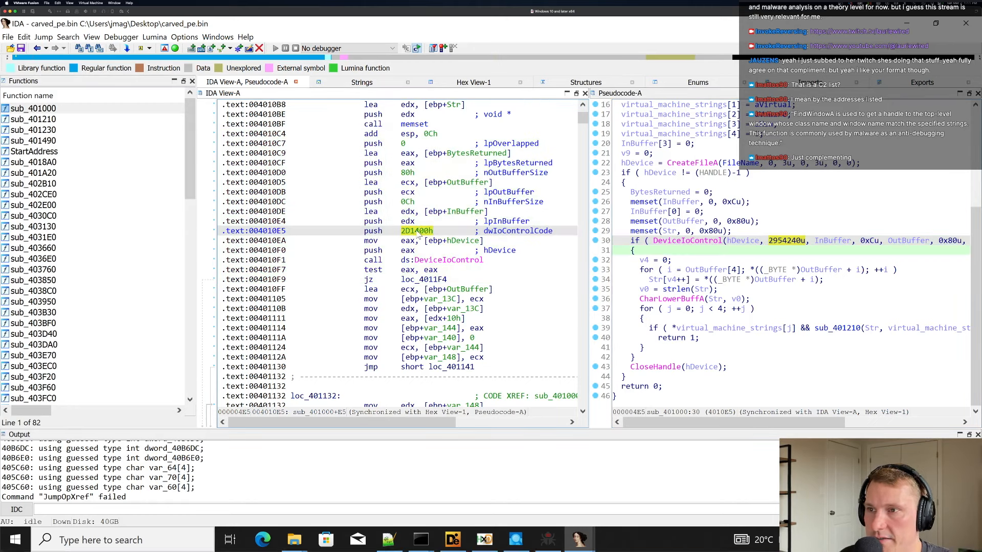
{"action": "key", "text": "m"}
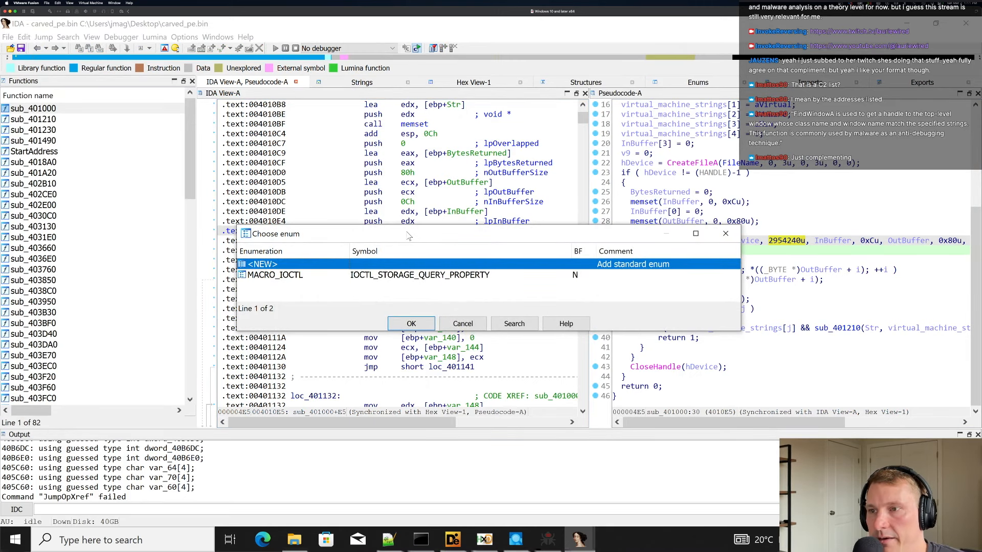
{"action": "left_click", "coordinate": [326, 277]}
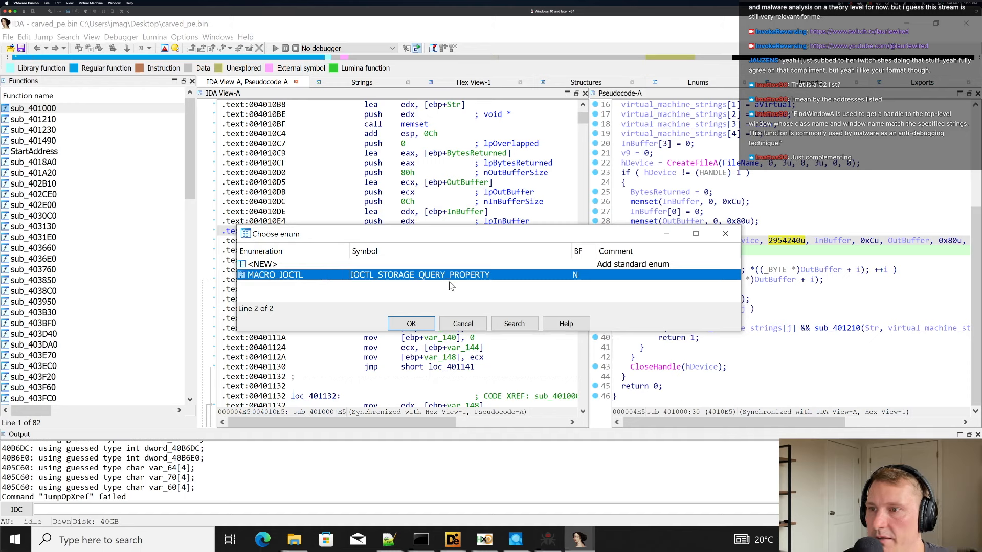
{"action": "left_click", "coordinate": [411, 324]}
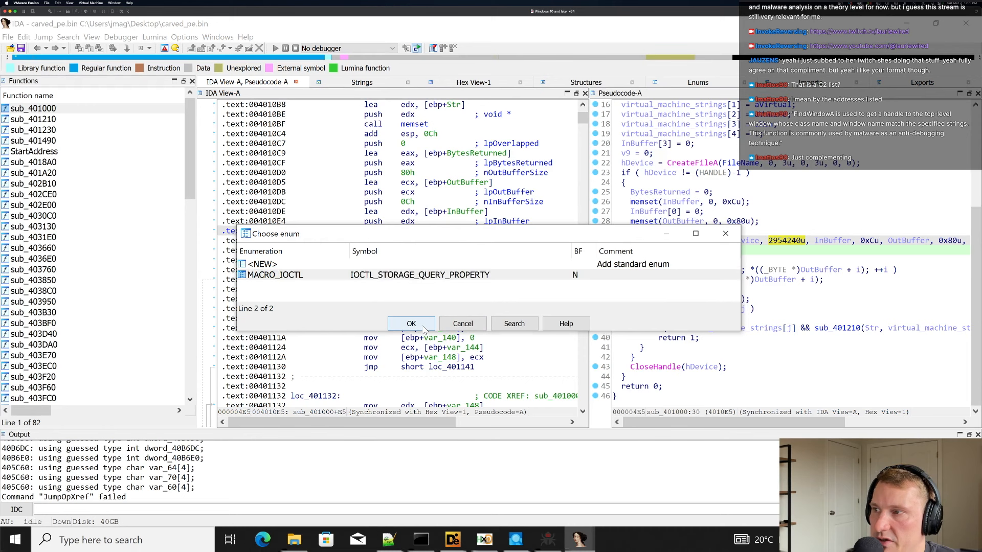
{"action": "left_click", "coordinate": [779, 244]}
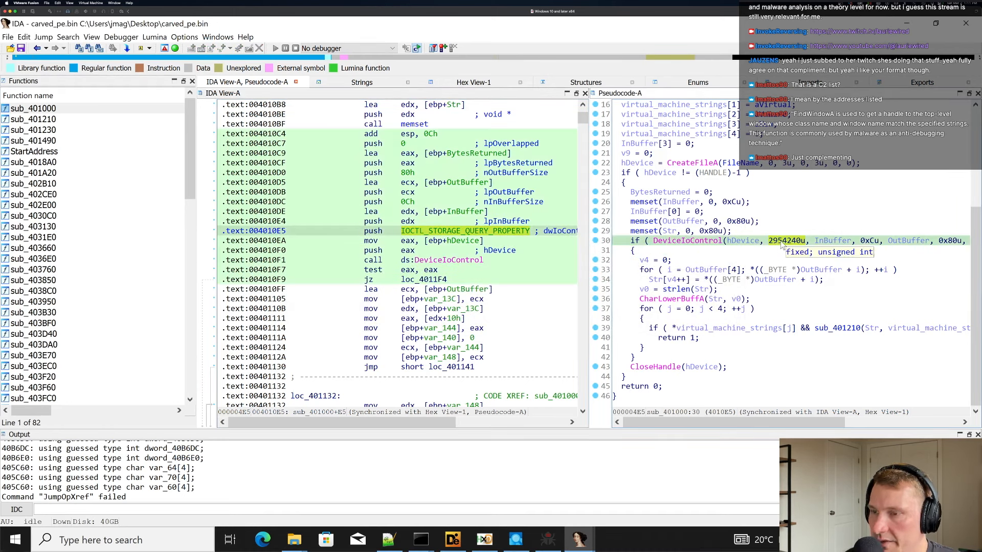
{"action": "key", "text": "m"}
{"action": "key", "text": "Return"}
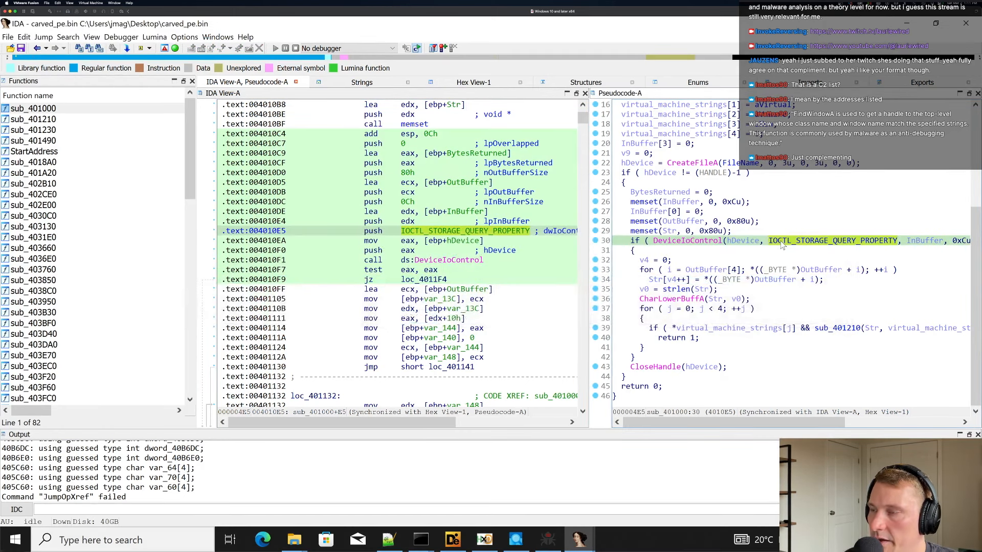
Open the Microsoft Learn page for IOCTL_STORAGE_QUERY_PROPERTY in Chrome and read what the control code returns.
{"action": "left_click", "coordinate": [741, 241]}
{"action": "left_click_drag", "start_coordinate": [653, 245], "coordinate": [723, 246]}
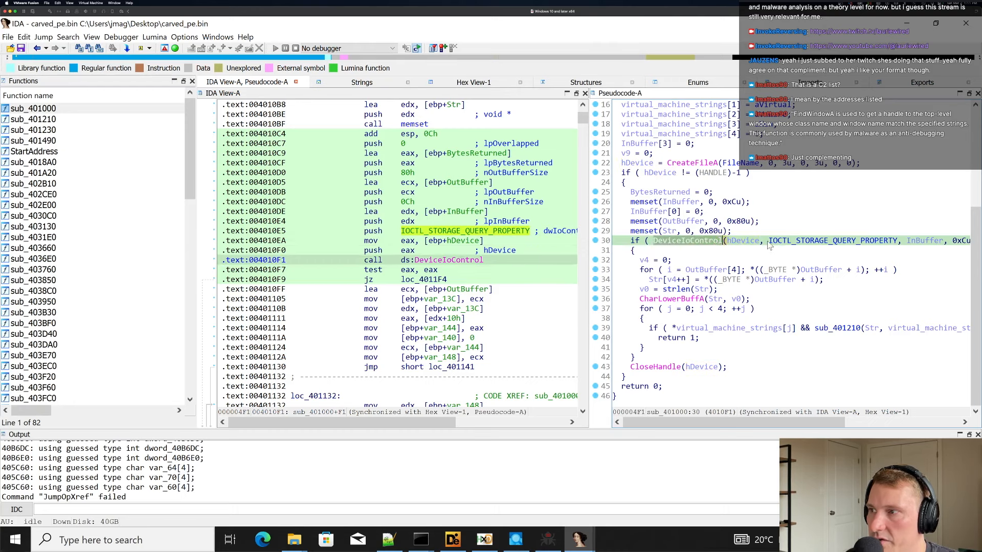
{"action": "left_click", "coordinate": [880, 241]}
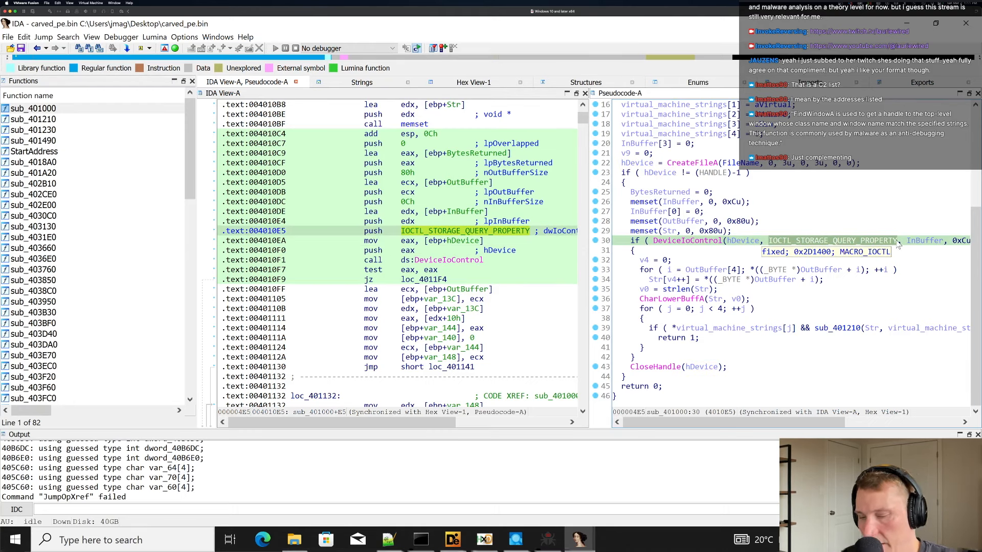
{"action": "key", "text": "super+Tab"}
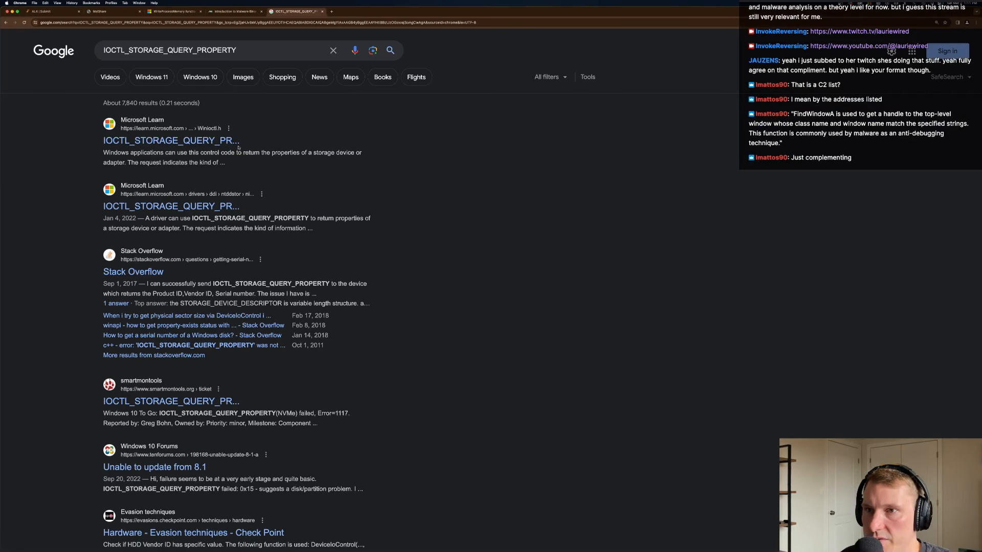
{"action": "left_click", "coordinate": [180, 141]}
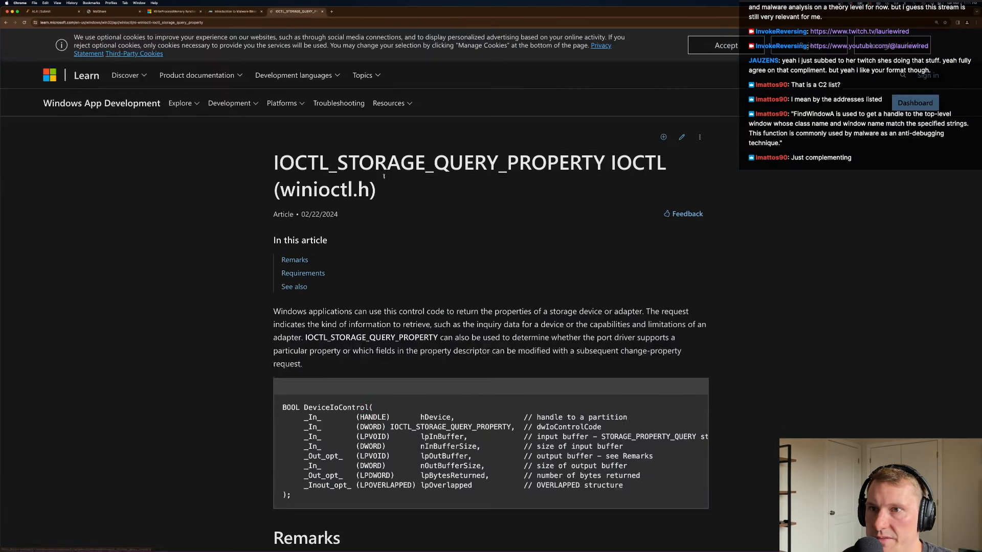
{"action": "scroll", "coordinate": [455, 203], "scroll_direction": "down", "scroll_amount": 2}
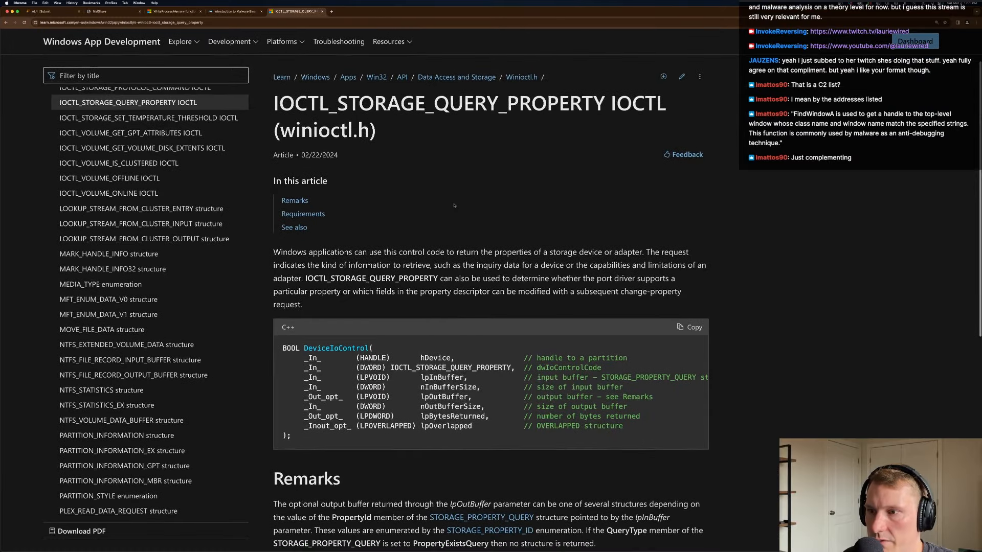
{"action": "scroll", "coordinate": [454, 206], "scroll_direction": "down", "scroll_amount": 4}
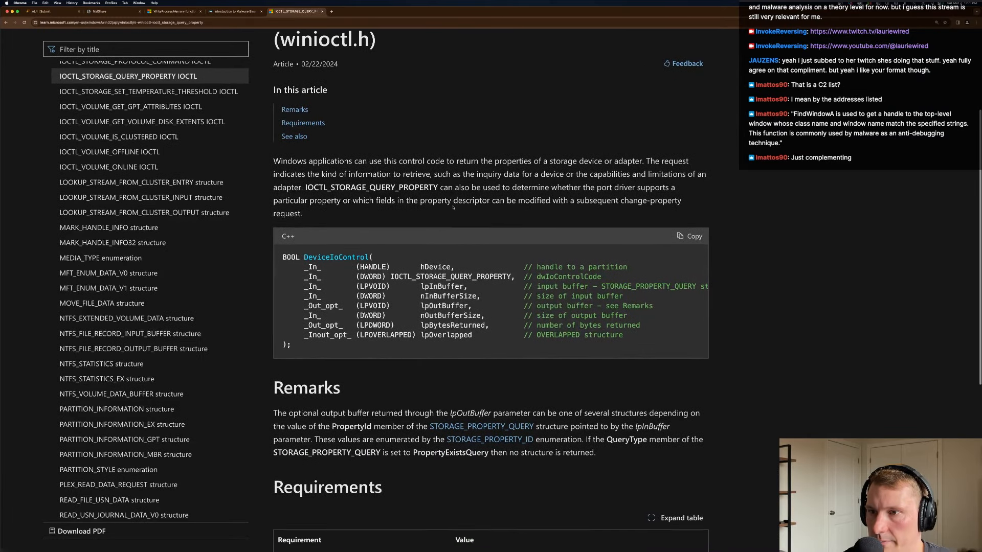
{"action": "left_click_drag", "start_coordinate": [287, 140], "coordinate": [681, 151]}
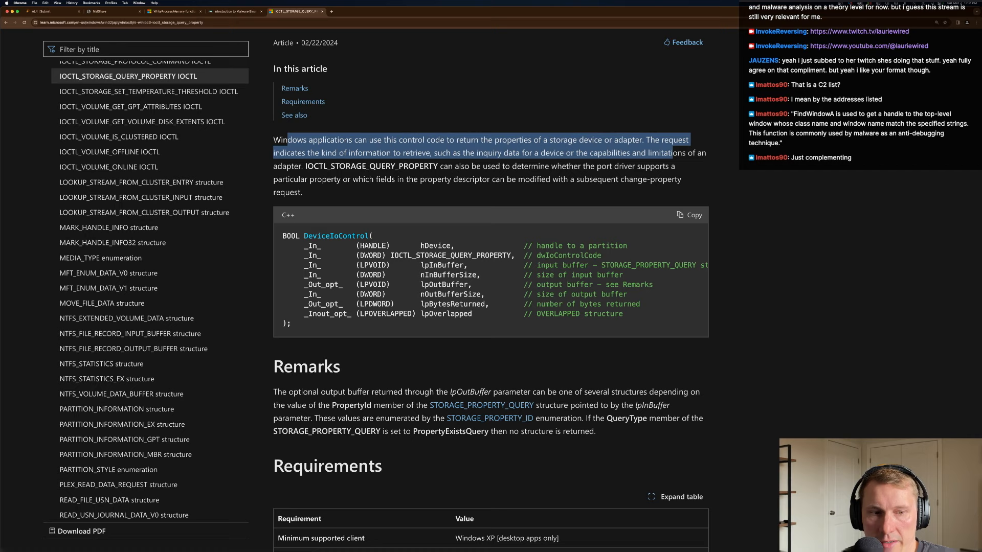
Back in IDA, trace DeviceIoControl's InBuffer and OutBuffer arguments to the loop that copies OutBuffer into Str.
{"action": "key", "text": "super+Tab"}
{"action": "left_click", "coordinate": [819, 250]}
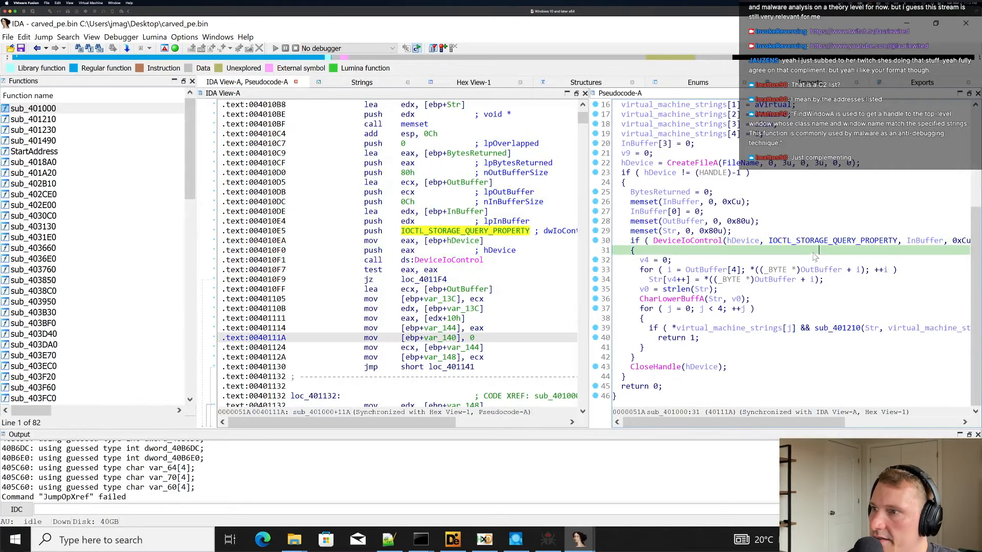
{"action": "scroll", "coordinate": [813, 250], "scroll_direction": "right", "scroll_amount": 5}
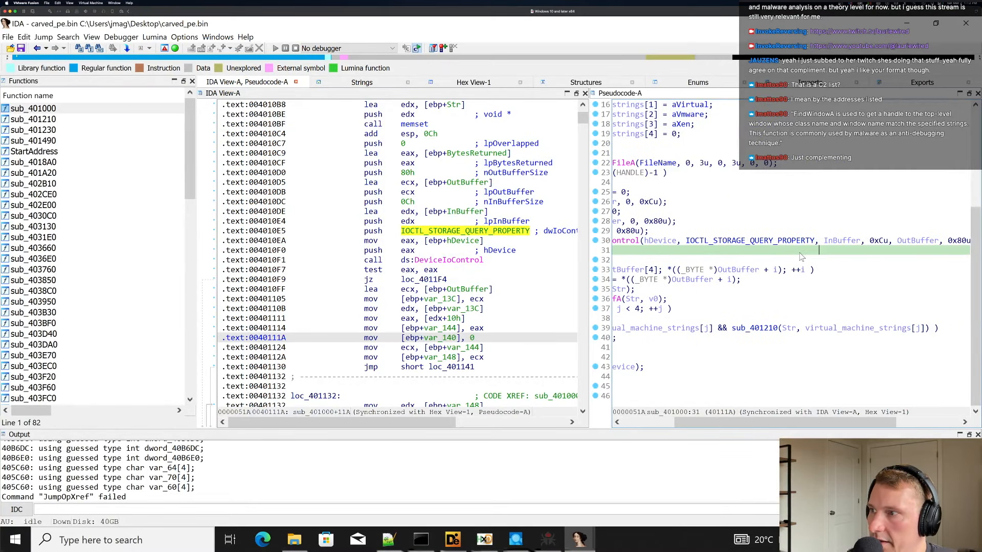
{"action": "left_click", "coordinate": [838, 241]}
{"action": "scroll", "coordinate": [836, 250], "scroll_direction": "right", "scroll_amount": 4}
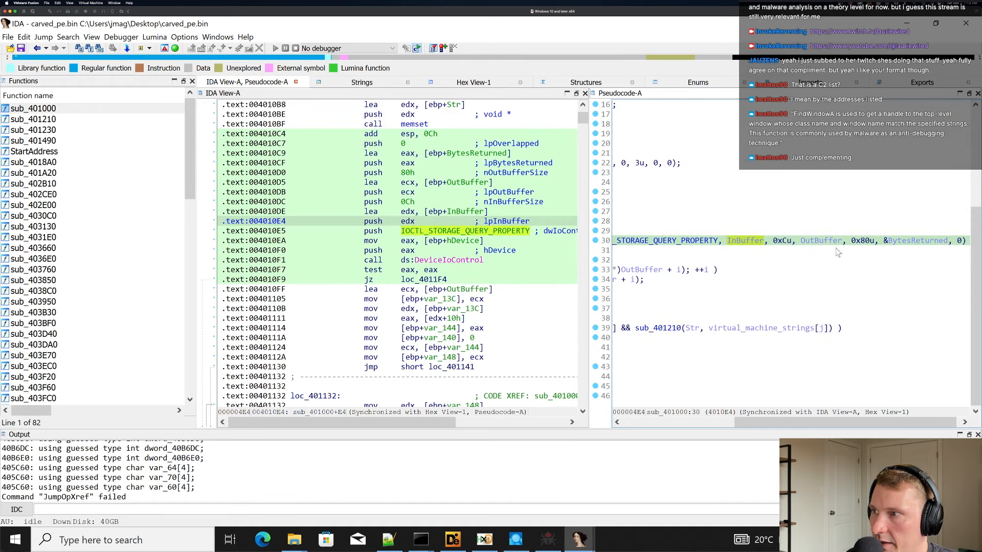
{"action": "left_click", "coordinate": [799, 245]}
{"action": "scroll", "coordinate": [792, 266], "scroll_direction": "left", "scroll_amount": 9}
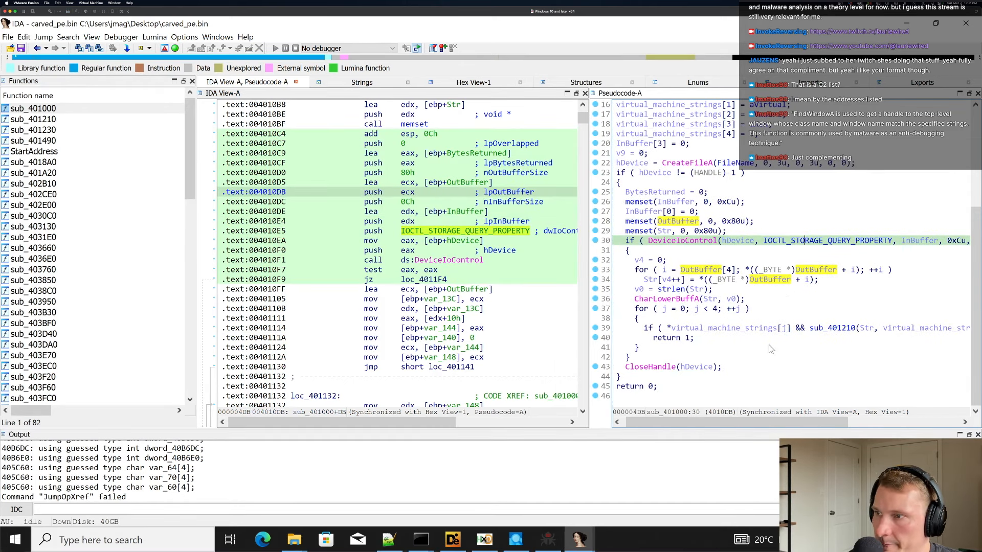
{"action": "left_click", "coordinate": [648, 280]}
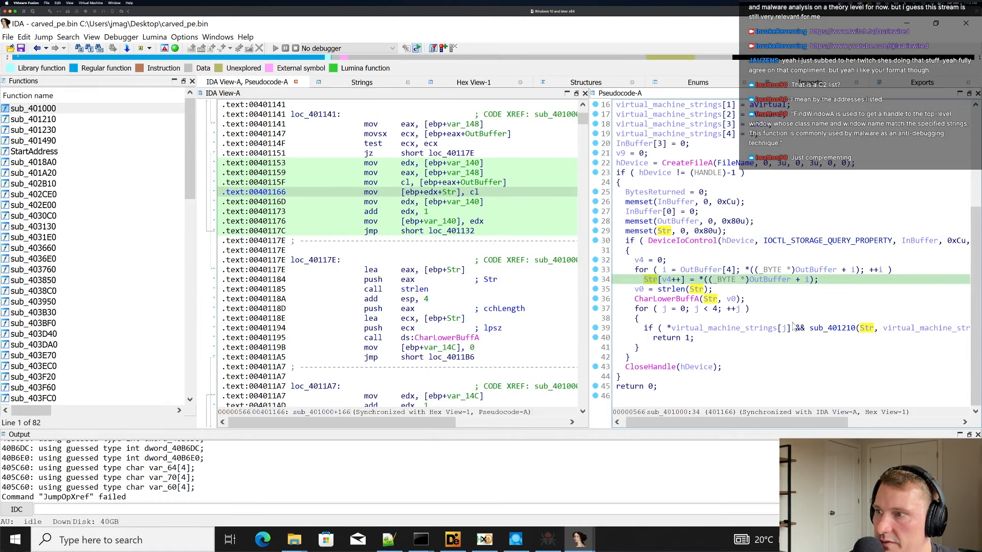
Open sub_401210, rename it to mw_strstr, and follow its cross-reference back to the call in sub_401000.
{"action": "double_click", "coordinate": [824, 328]}
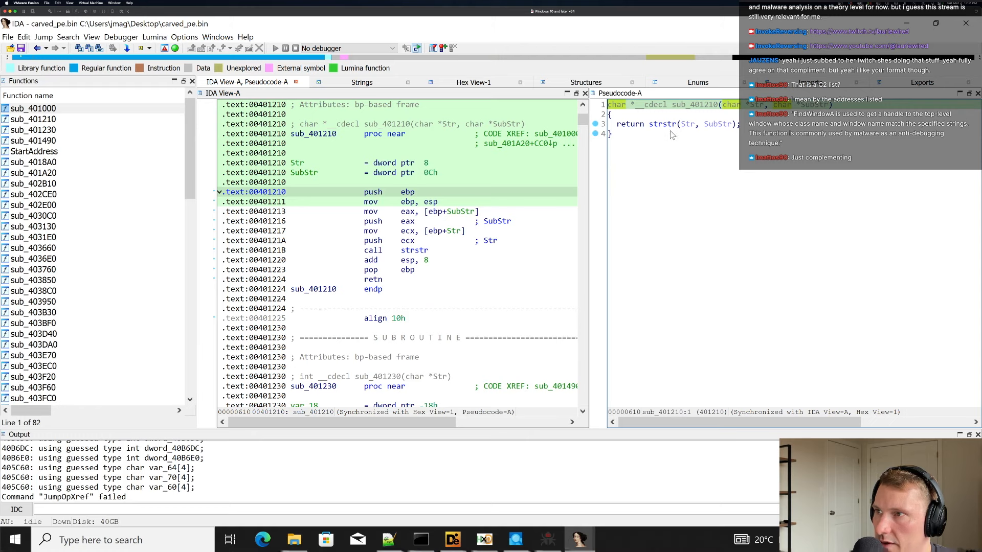
{"action": "left_click", "coordinate": [695, 105]}
{"action": "type", "text": "n"}
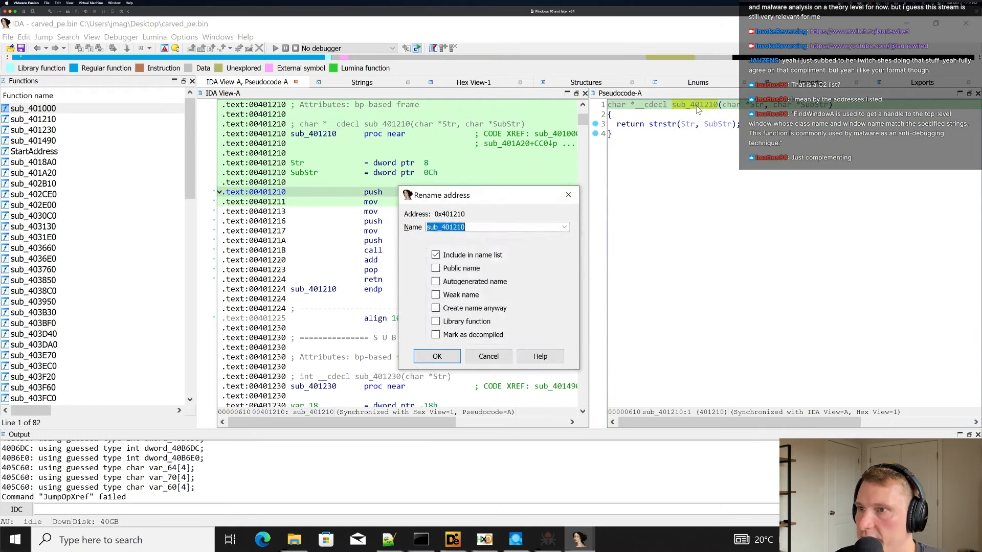
{"action": "type", "text": "mw_strstr"}
{"action": "key", "text": "Return"}
{"action": "key", "text": "x"}
{"action": "key", "text": "Return"}
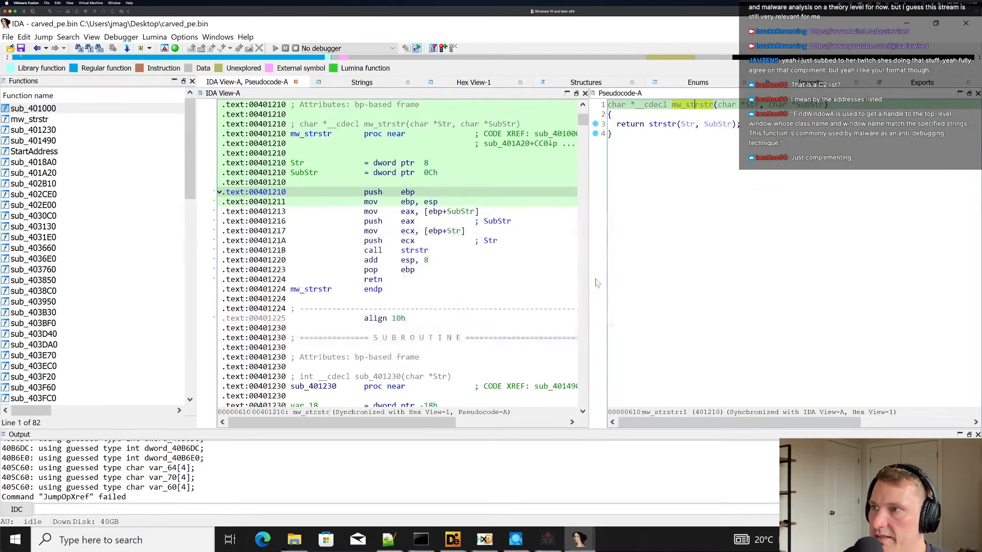
Rename the Str variable passed to mw_strstr in sub_401000 to storage_device_str and save the database.
{"action": "left_click", "coordinate": [743, 309]}
{"action": "scroll", "coordinate": [745, 308], "scroll_direction": "right", "scroll_amount": 10}
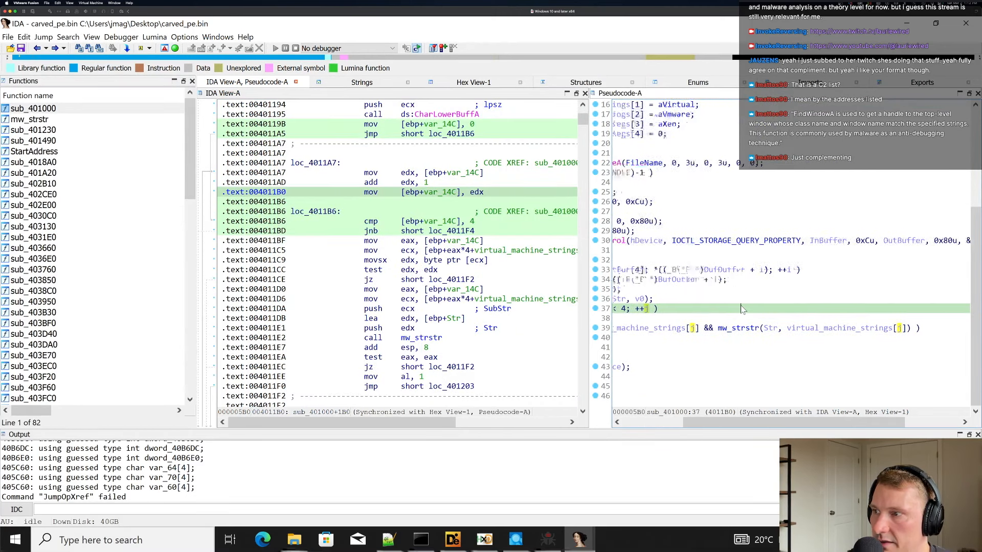
{"action": "scroll", "coordinate": [744, 309], "scroll_direction": "left", "scroll_amount": 9}
{"action": "left_click", "coordinate": [852, 328]}
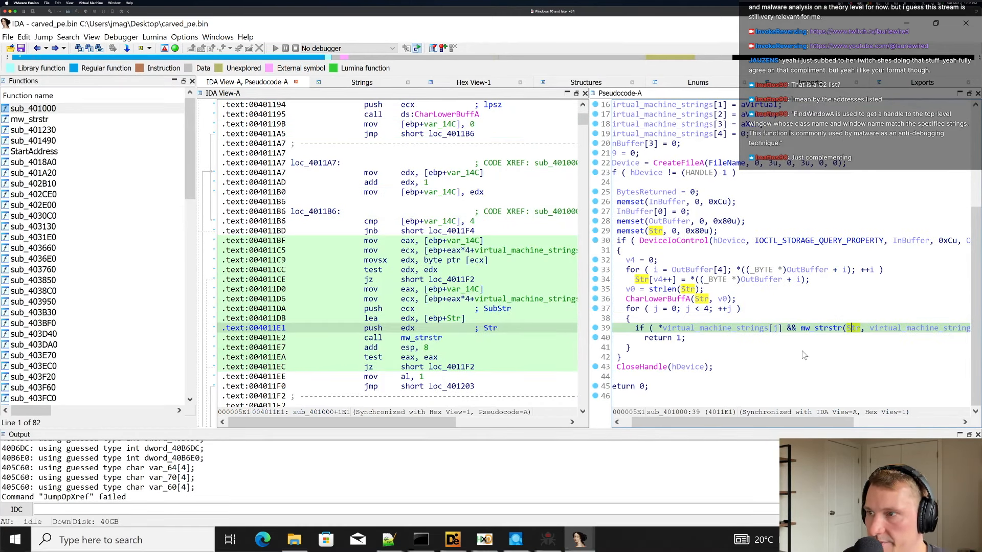
{"action": "key", "text": "ctrl+w"}
{"action": "left_click", "coordinate": [760, 300]}
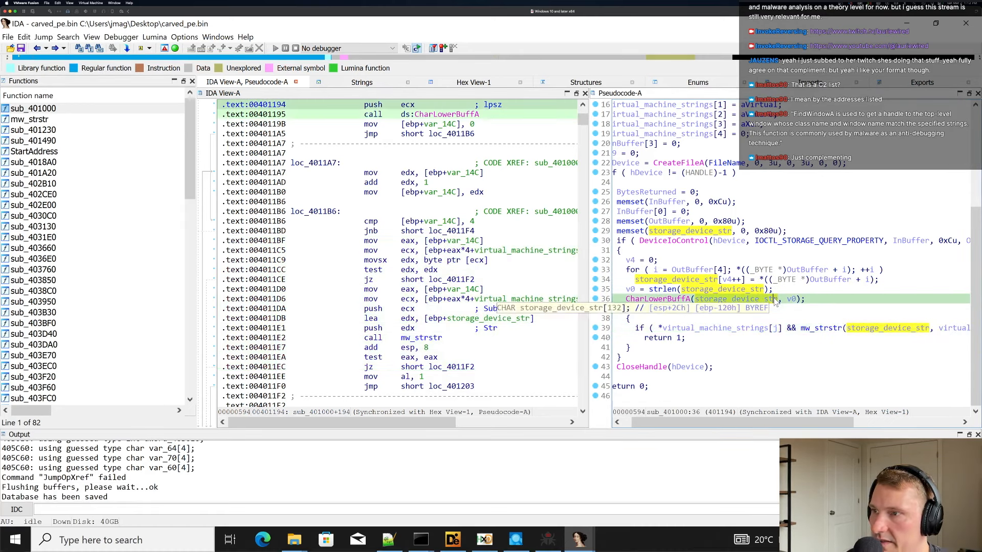
Review the start of sub_401000, checking CreateFileA's FileName string in the disassembly and the hDevice variable receiving the handle.
{"action": "scroll", "coordinate": [759, 309], "scroll_direction": "up", "scroll_amount": 2}
{"action": "scroll", "coordinate": [760, 309], "scroll_direction": "up", "scroll_amount": 3}
{"action": "scroll", "coordinate": [693, 147], "scroll_direction": "left", "scroll_amount": 1}
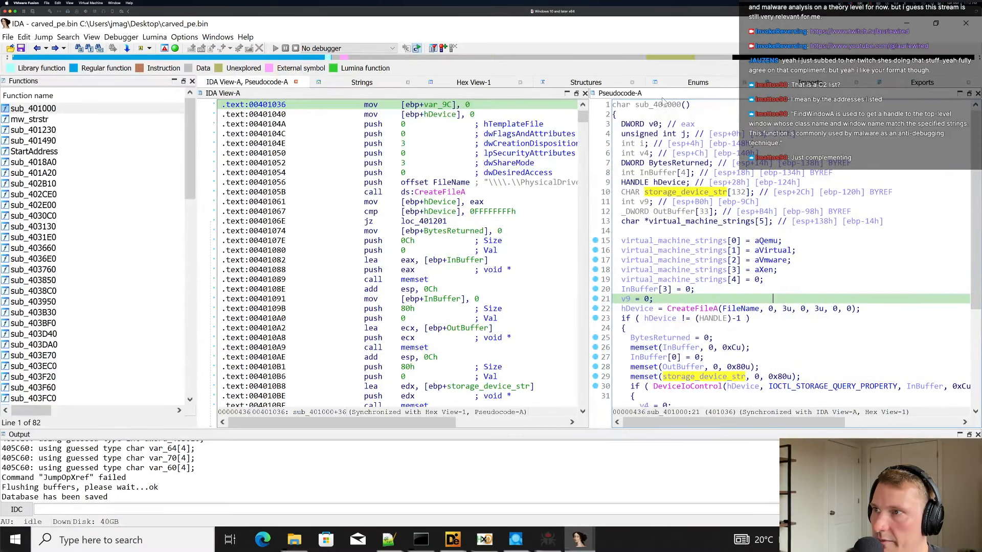
{"action": "left_click", "coordinate": [657, 102]}
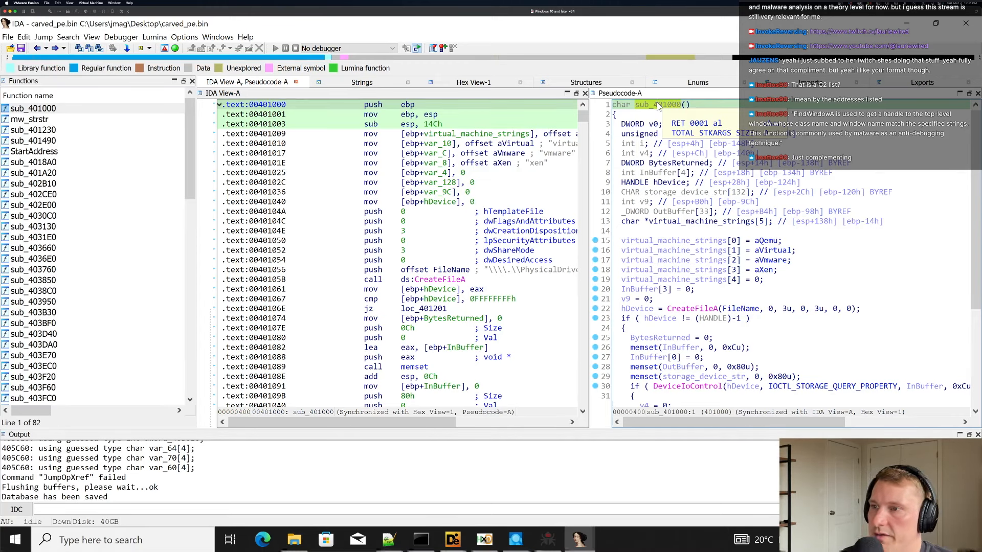
{"action": "left_click_drag", "start_coordinate": [386, 422], "coordinate": [444, 423]}
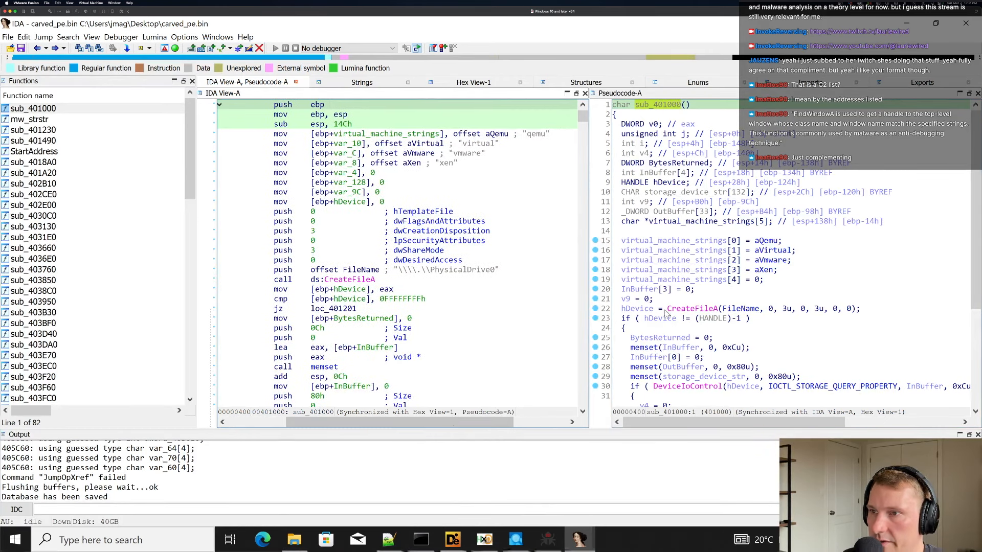
{"action": "left_click", "coordinate": [694, 309]}
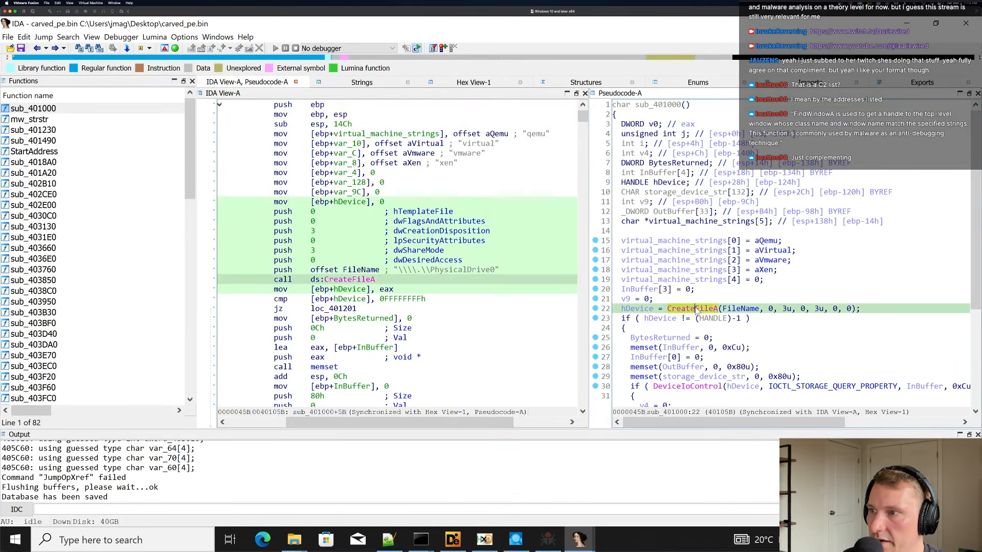
{"action": "left_click", "coordinate": [743, 309]}
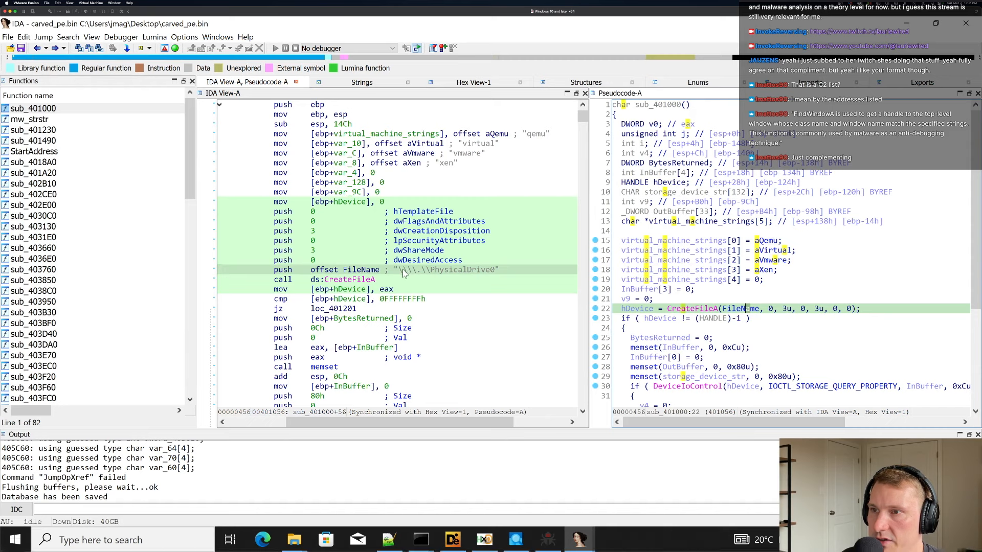
{"action": "left_click_drag", "start_coordinate": [404, 274], "coordinate": [495, 278]}
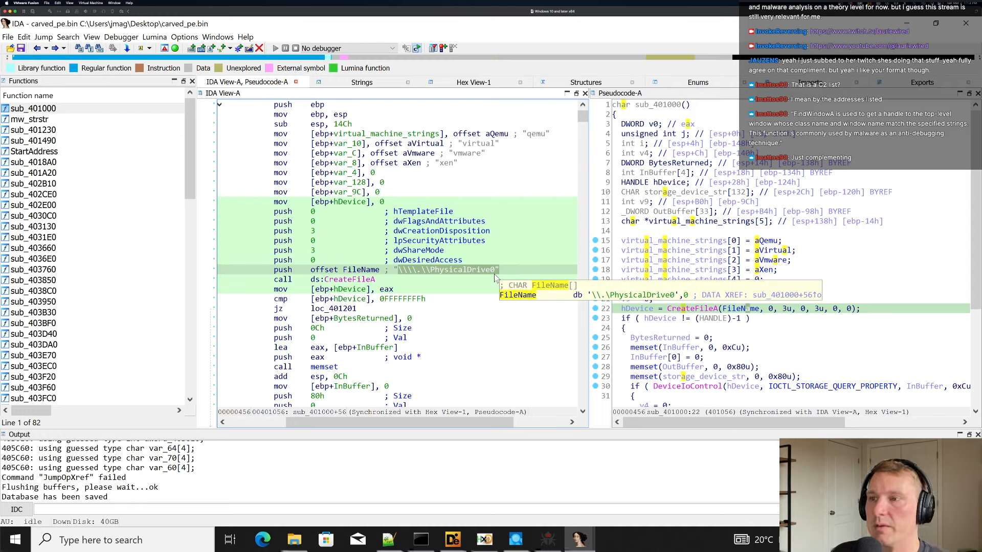
{"action": "left_click", "coordinate": [478, 270]}
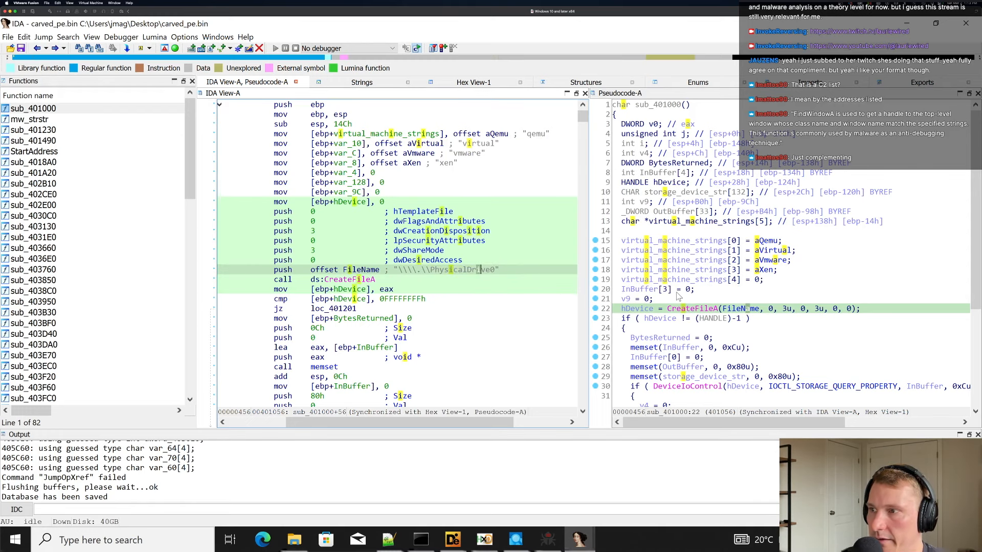
{"action": "left_click", "coordinate": [640, 309]}
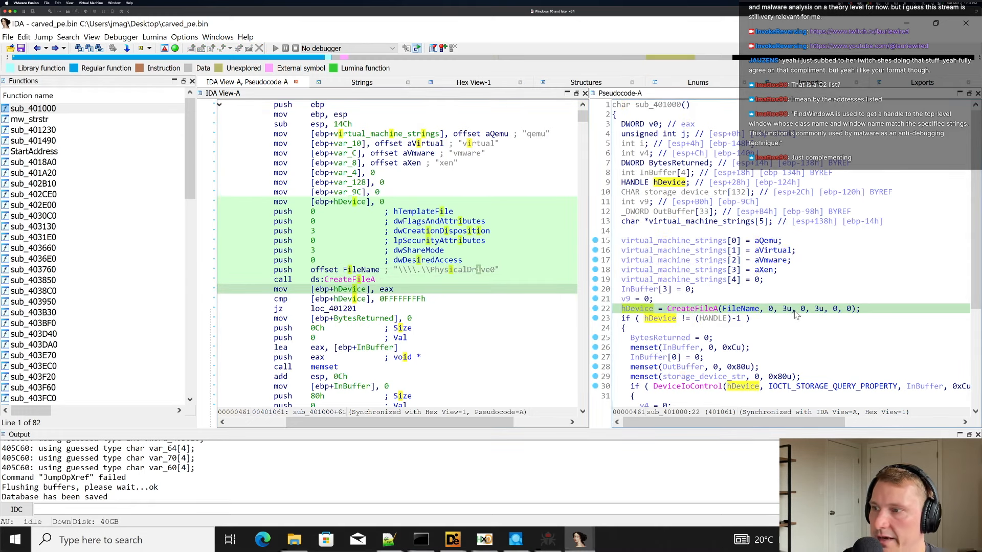
Trace hDevice from the handle validity check to the DeviceIoControl call in sub_401000.
{"action": "scroll", "coordinate": [796, 314], "scroll_direction": "down", "scroll_amount": 1}
{"action": "left_click", "coordinate": [661, 290]}
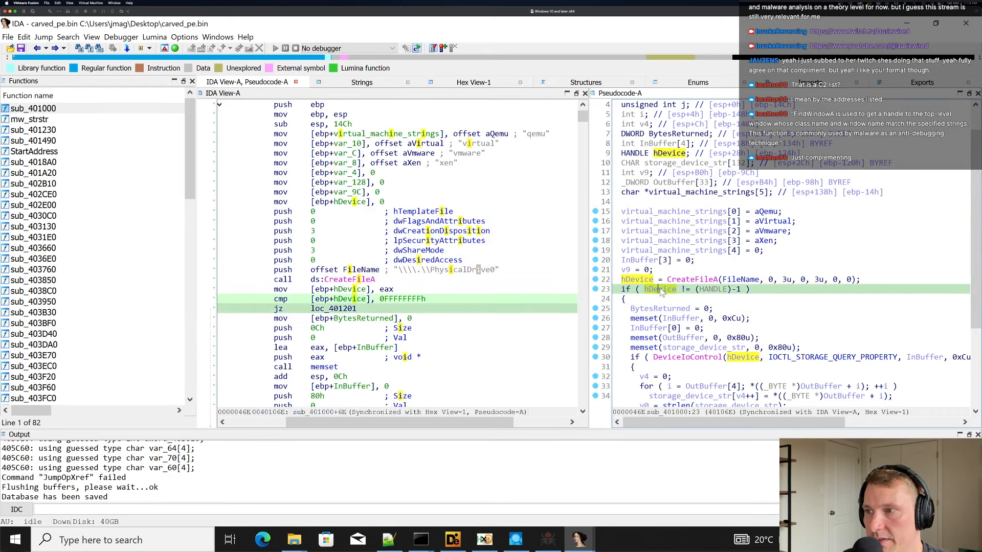
{"action": "left_click", "coordinate": [706, 358]}
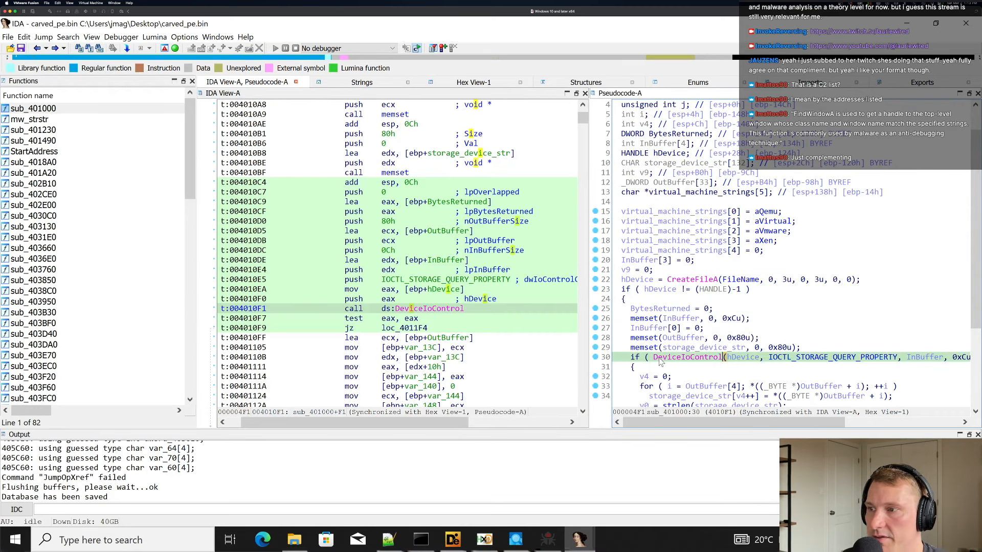
{"action": "left_click", "coordinate": [721, 358]}
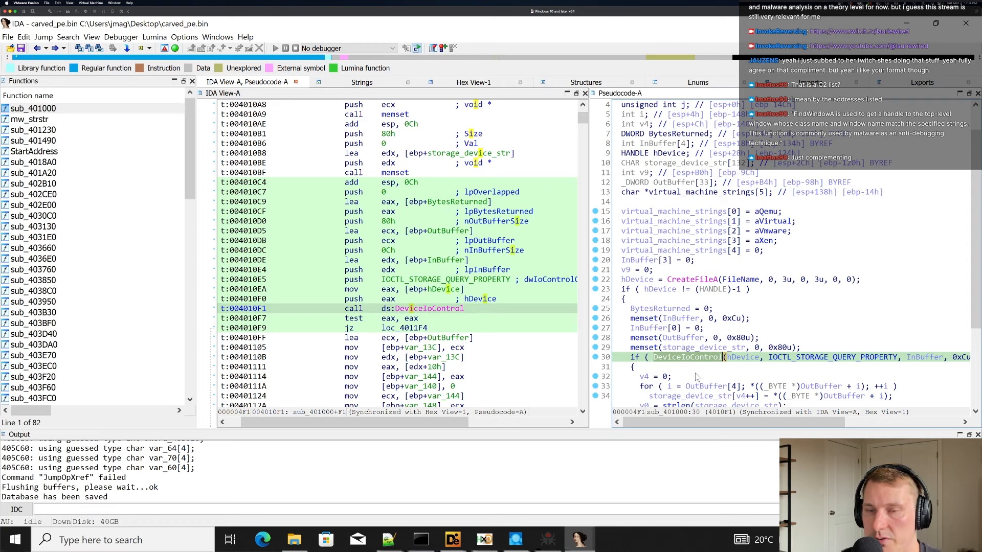
{"action": "scroll", "coordinate": [702, 288], "scroll_direction": "up", "scroll_amount": 1}
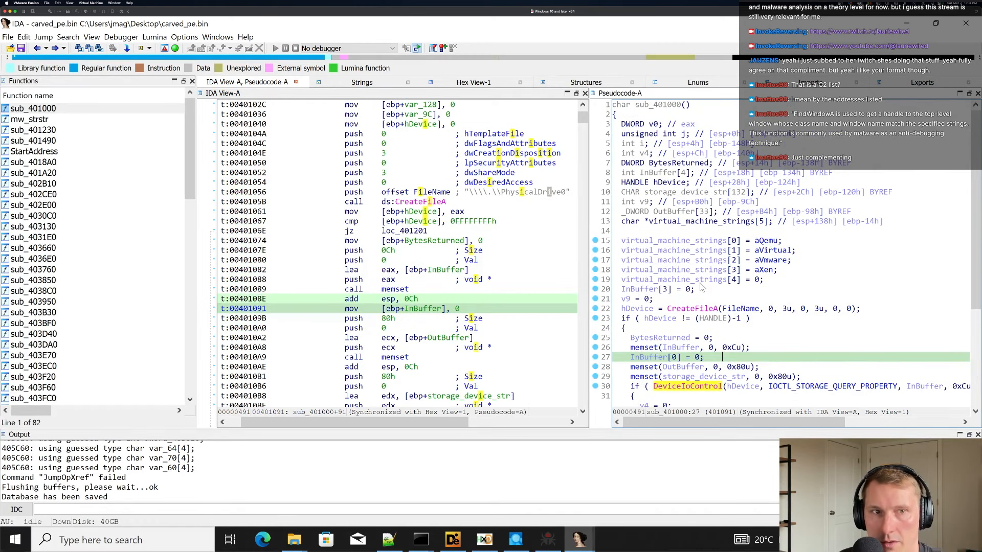
Rename the function sub_401000 to mw_anti_vm_storage_check.
{"action": "left_click", "coordinate": [662, 105]}
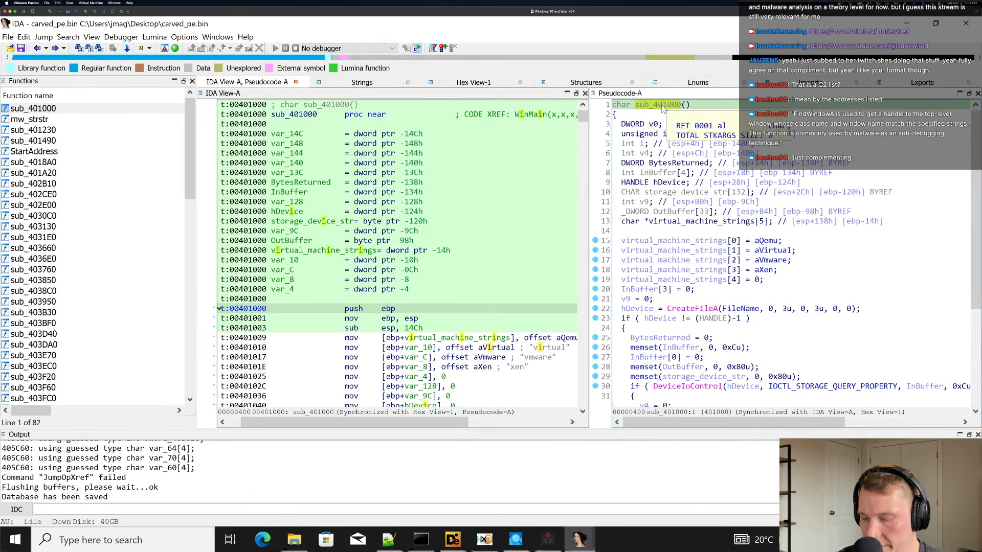
{"action": "type", "text": "nmw"}
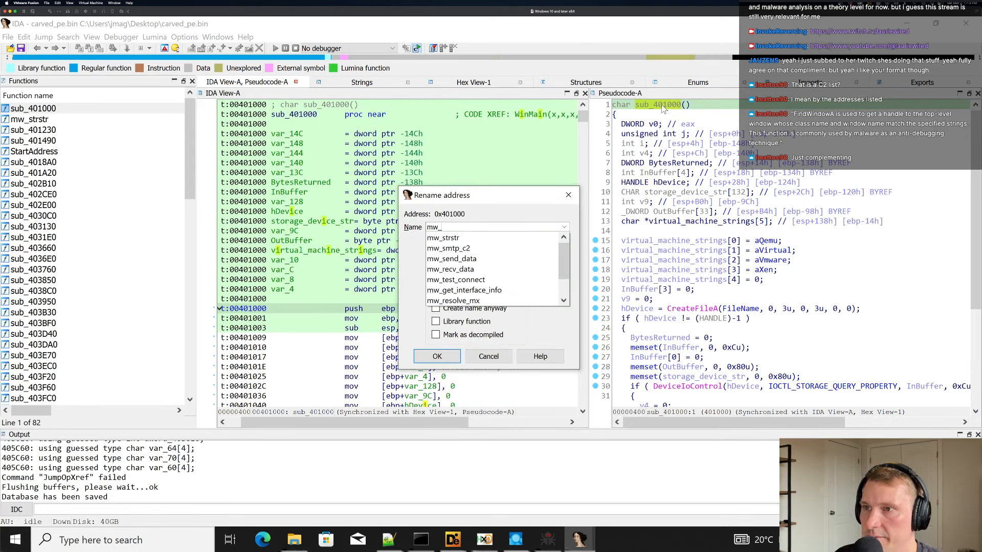
{"action": "type", "text": "_check_"}
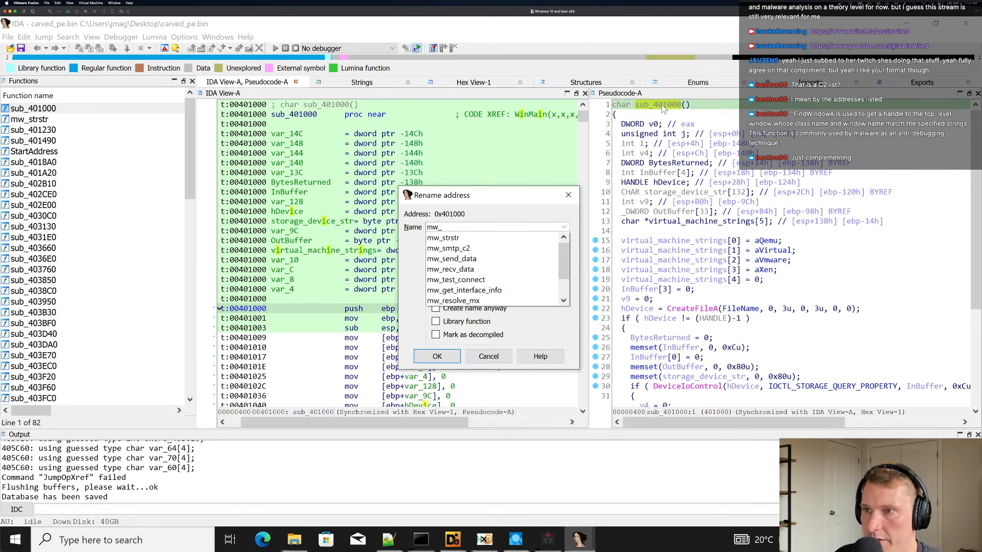
{"action": "key", "text": "BackSpace"}
{"action": "key", "text": "BackSpace"}
{"action": "key", "text": "BackSpace"}
{"action": "key", "text": "BackSpace"}
{"action": "key", "text": "BackSpace"}
{"action": "key", "text": "BackSpace"}
{"action": "type", "text": "an"}
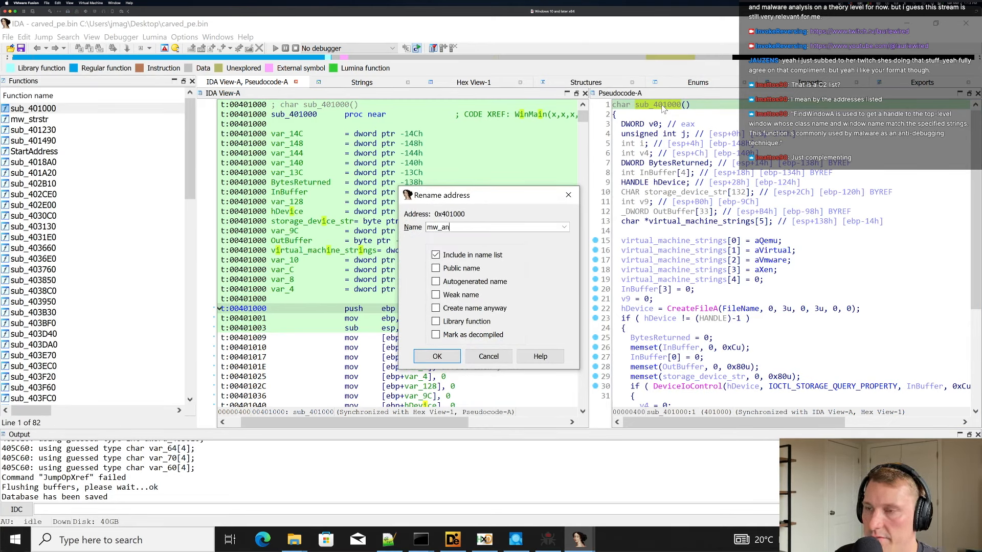
{"action": "type", "text": "ti_vm_st"}
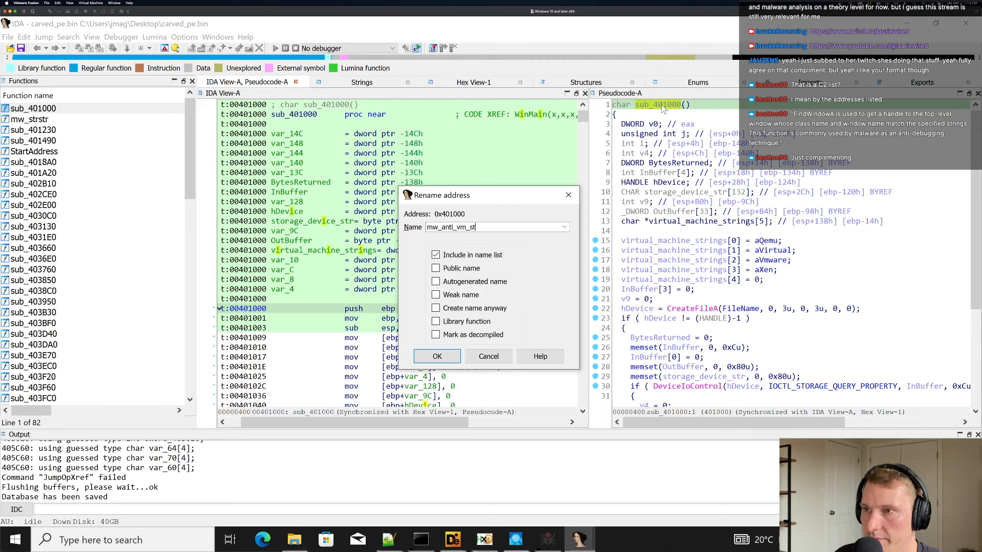
{"action": "type", "text": "orage_check"}
{"action": "key", "text": "Return"}
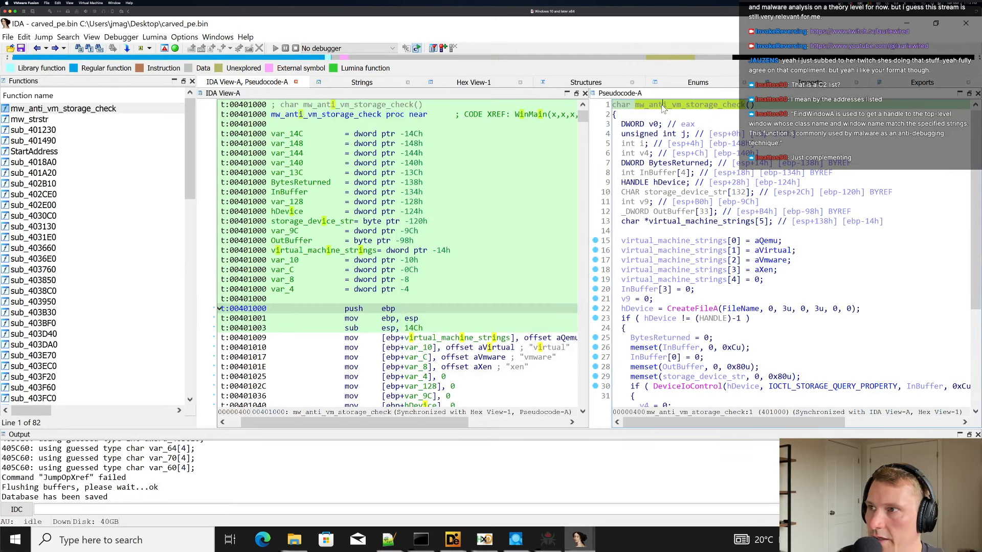
{"action": "left_click_drag", "start_coordinate": [635, 106], "coordinate": [648, 106]}
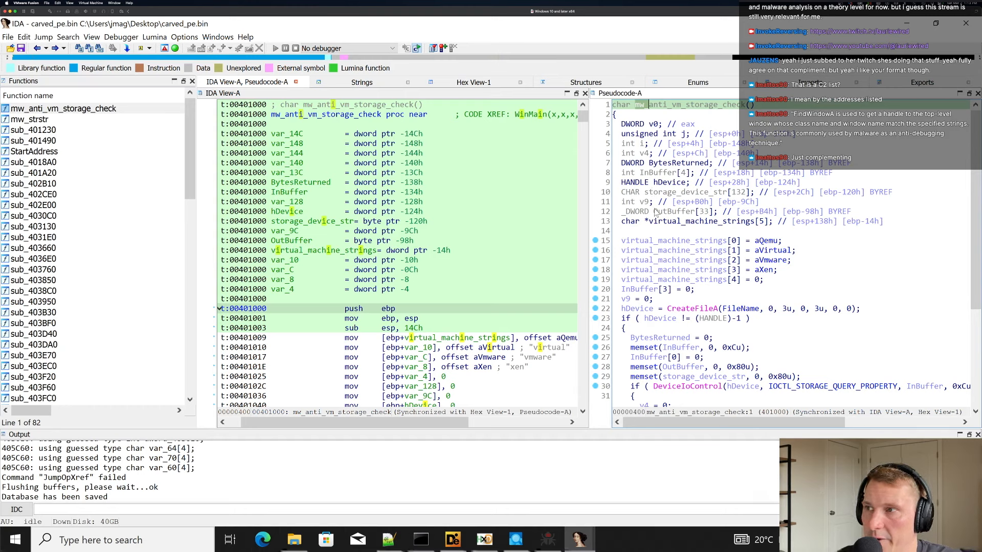
{"action": "left_click", "coordinate": [104, 152]}
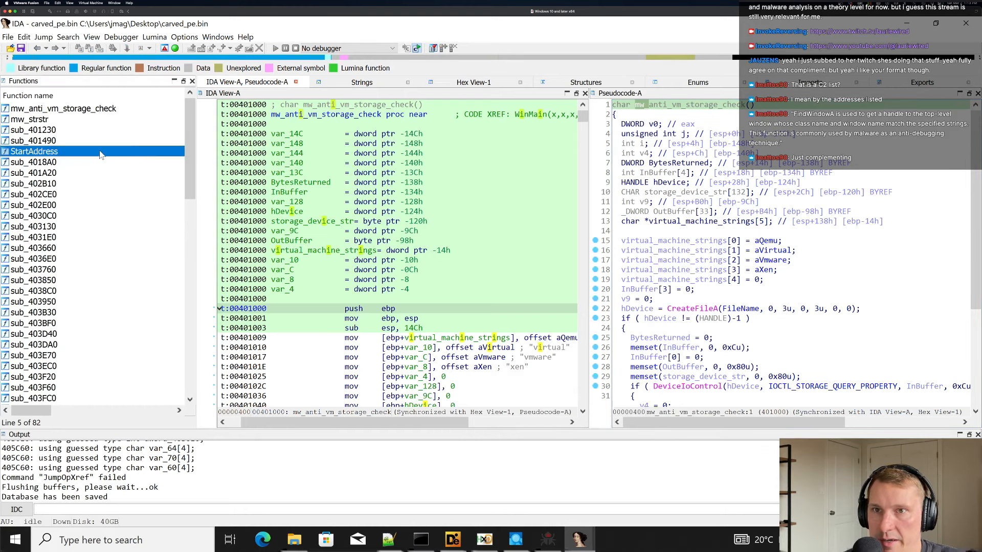
{"action": "scroll", "coordinate": [102, 156], "scroll_direction": "down", "scroll_amount": 10}
{"action": "scroll", "coordinate": [103, 158], "scroll_direction": "up", "scroll_amount": 10}
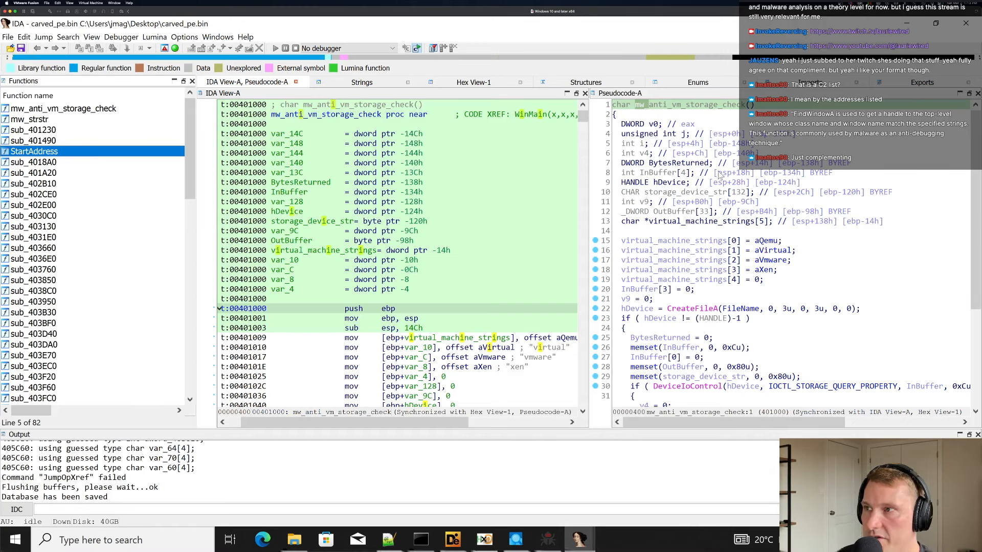
{"action": "left_click", "coordinate": [682, 105]}
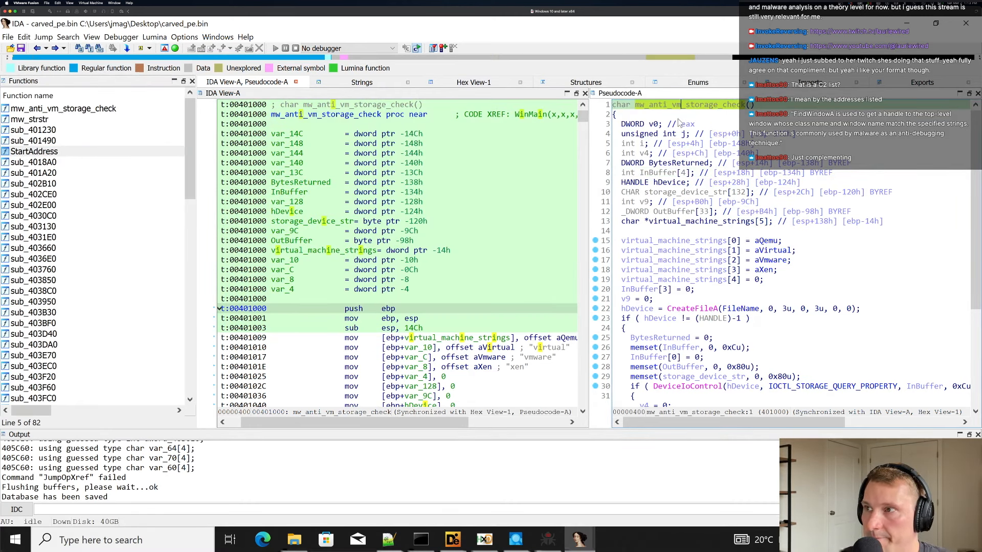
{"action": "key", "text": "x"}
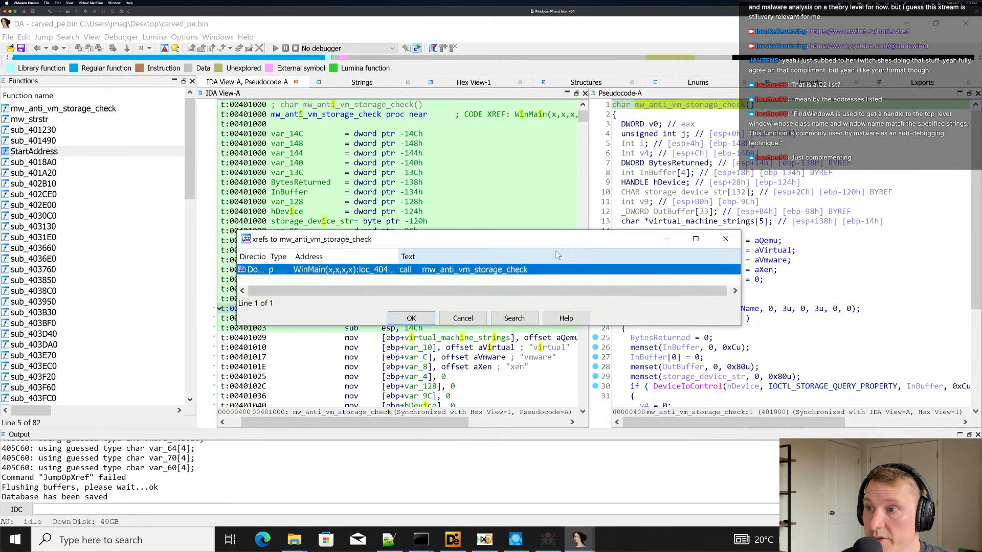
{"action": "left_click", "coordinate": [467, 318]}
{"action": "left_click", "coordinate": [716, 222]}
Follow the cross-reference of mw_anti_vm_storage_check to its call in WinMain and examine the condition around it.
{"action": "left_click", "coordinate": [696, 106]}
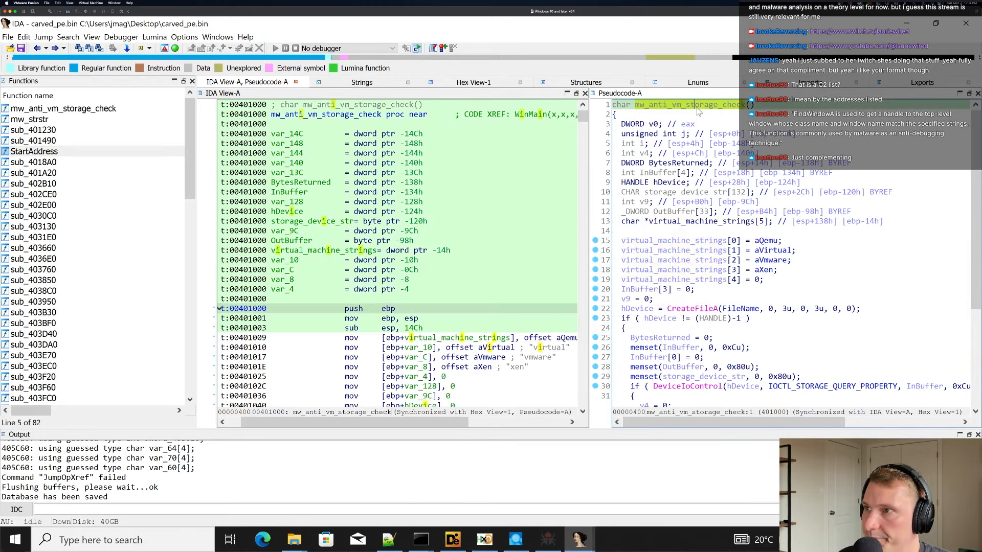
{"action": "key", "text": "x"}
{"action": "key", "text": "Return"}
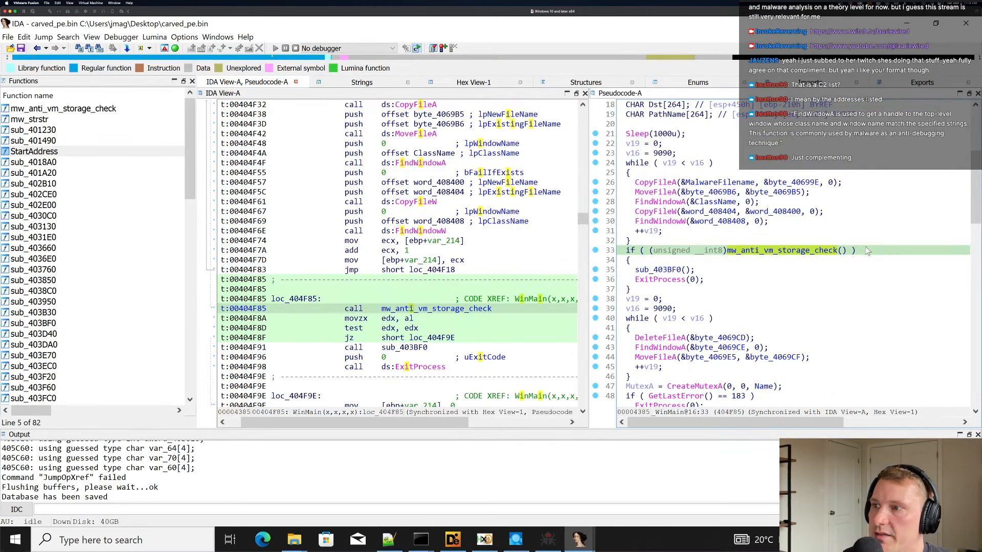
{"action": "key", "text": "Up"}
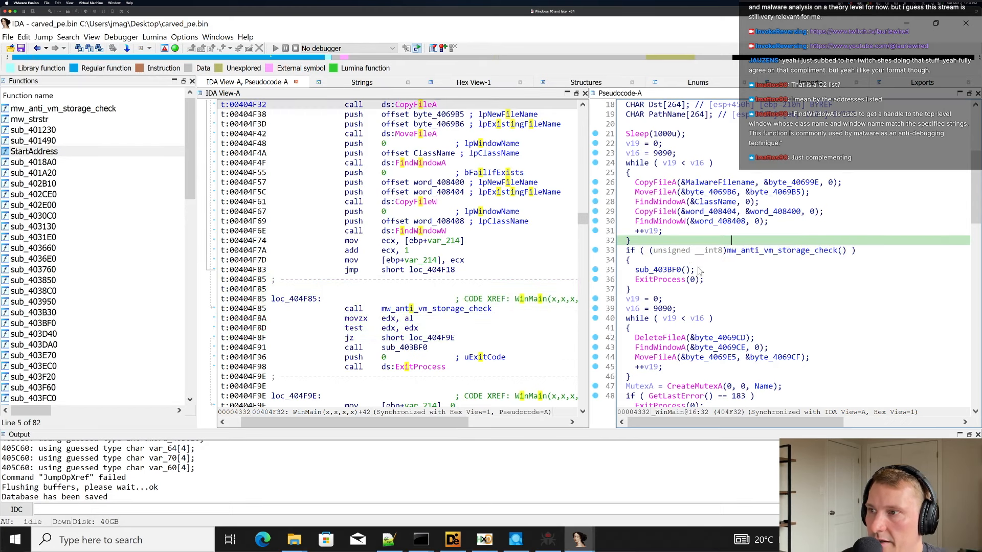
{"action": "left_click", "coordinate": [791, 250]}
Open sub_403BF0 from the WinMain branch and trace the GetTickCount value into the srand call.
{"action": "double_click", "coordinate": [671, 270]}
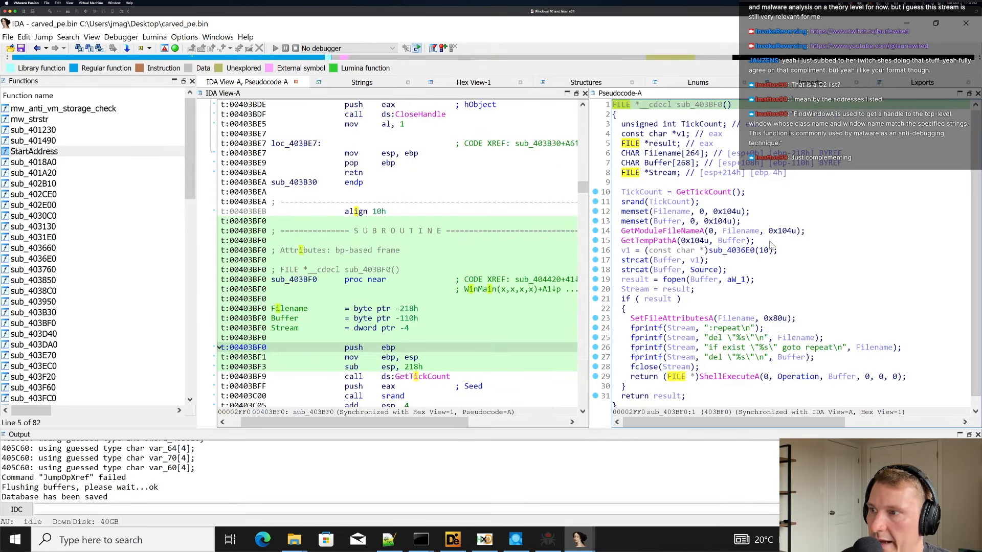
{"action": "left_click", "coordinate": [751, 211]}
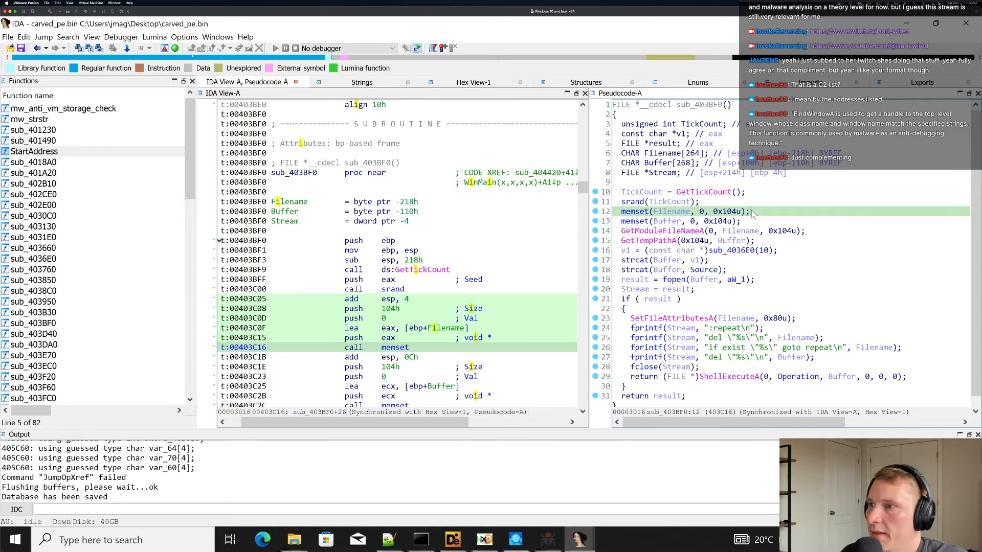
{"action": "left_click", "coordinate": [709, 104]}
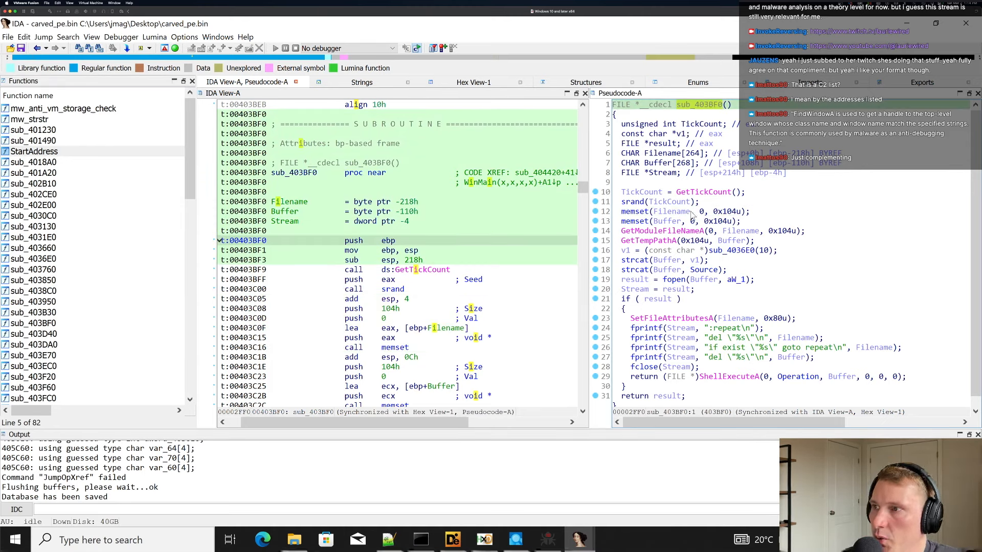
{"action": "left_click", "coordinate": [709, 193]}
{"action": "left_click", "coordinate": [647, 193]}
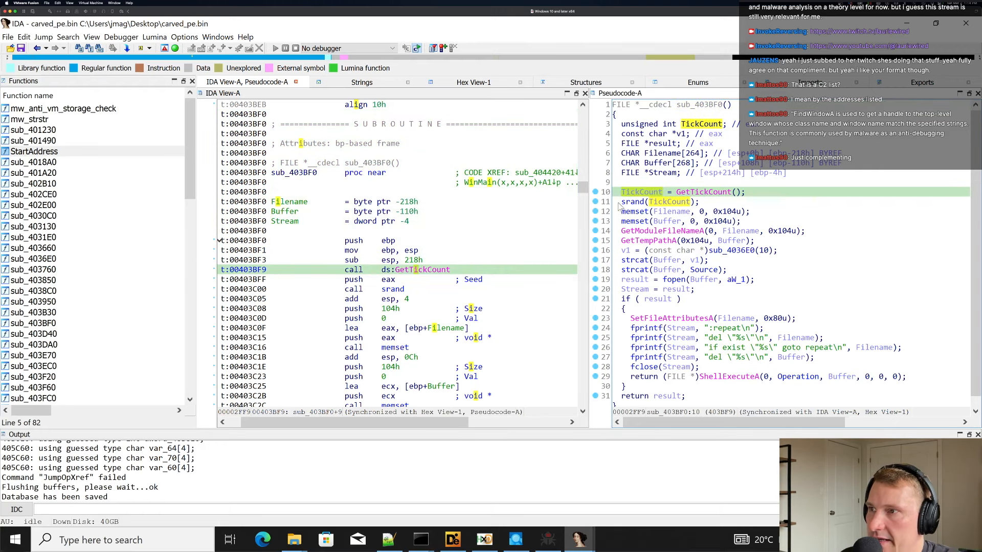
{"action": "key", "text": "Down"}
{"action": "key", "text": "Left"}
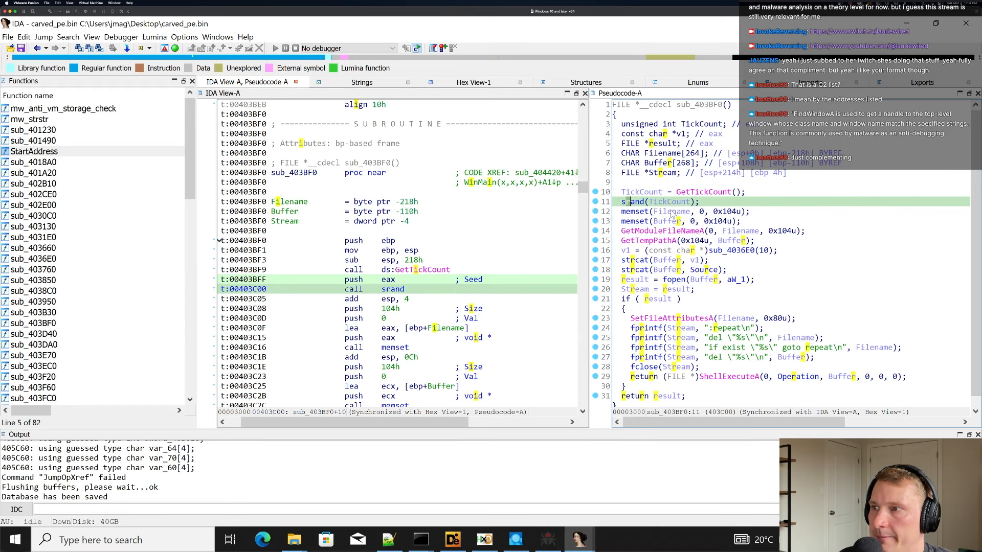
Trace Filename from memset to GetModuleFileNameA in sub_403BF0 and recheck the TickCount seed passed to srand.
{"action": "left_click", "coordinate": [657, 211]}
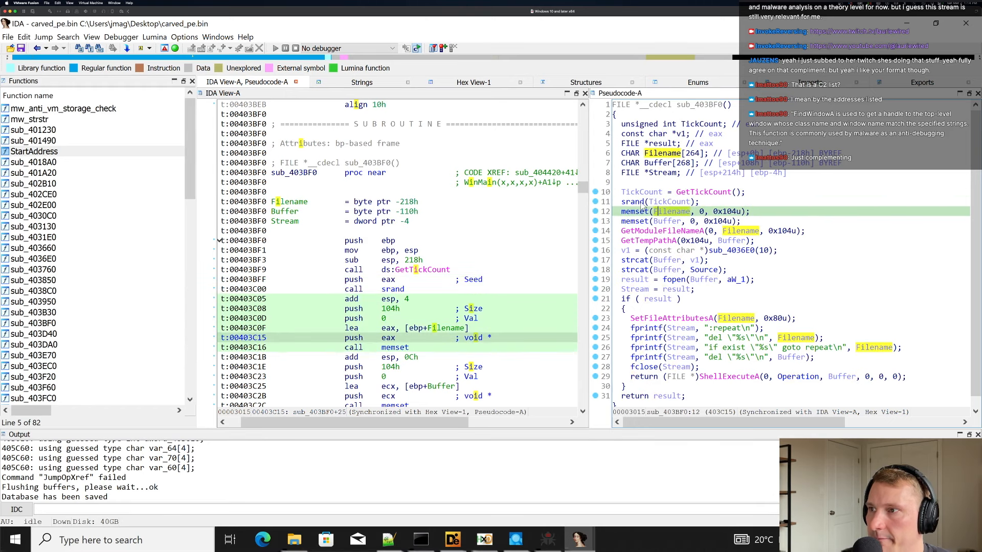
{"action": "left_click", "coordinate": [685, 230]}
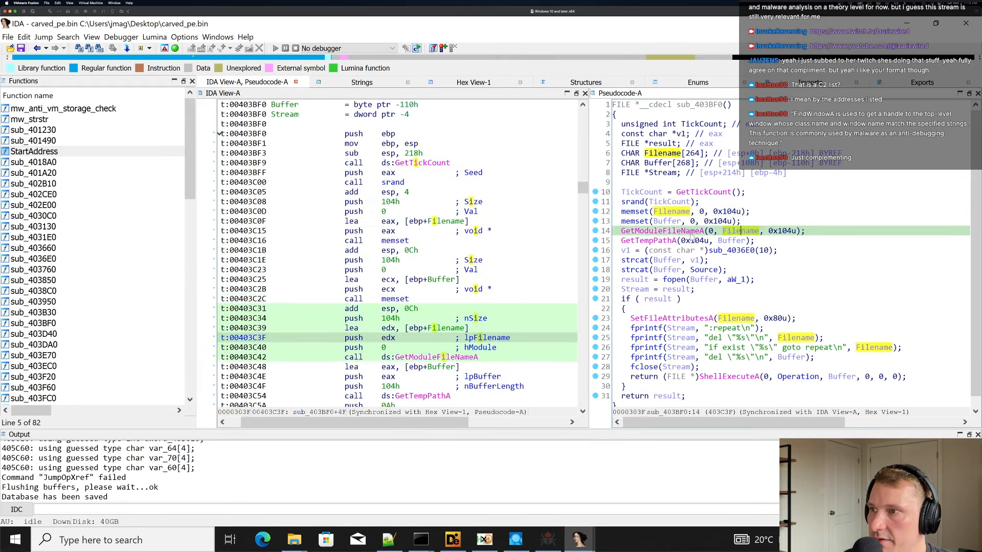
{"action": "left_click", "coordinate": [638, 202]}
{"action": "left_click", "coordinate": [664, 202]}
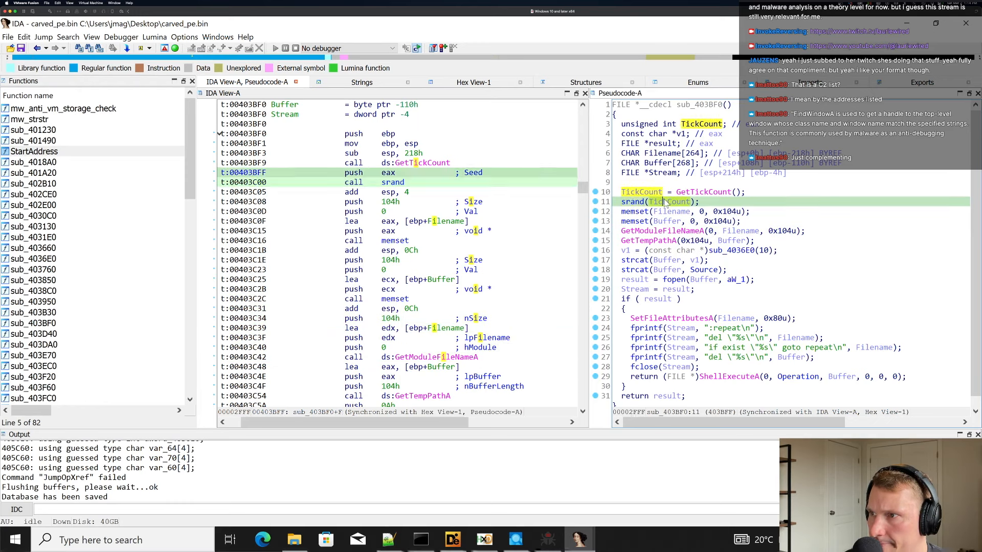
{"action": "left_click", "coordinate": [635, 202]}
{"action": "scroll", "coordinate": [717, 243], "scroll_direction": "down", "scroll_amount": 1}
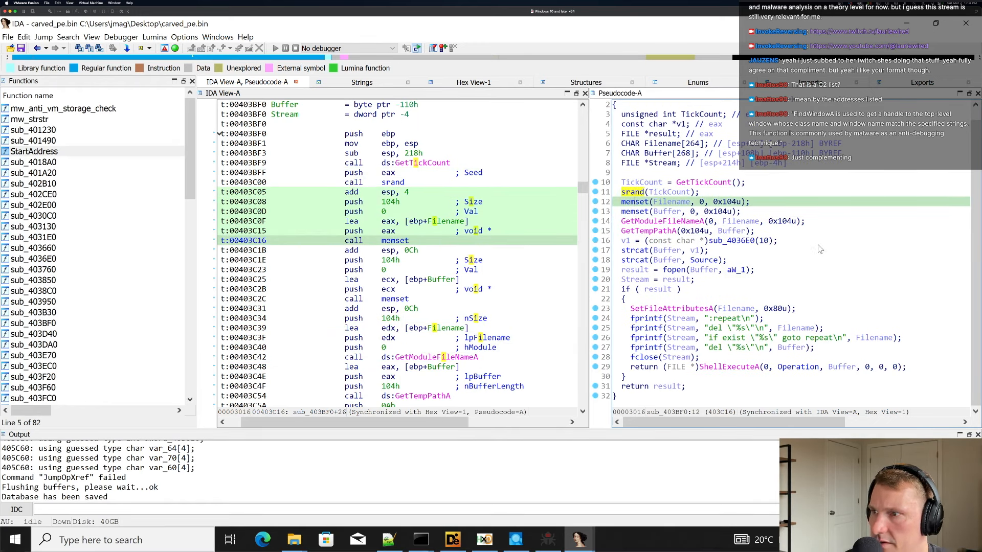
{"action": "left_click", "coordinate": [738, 222]}
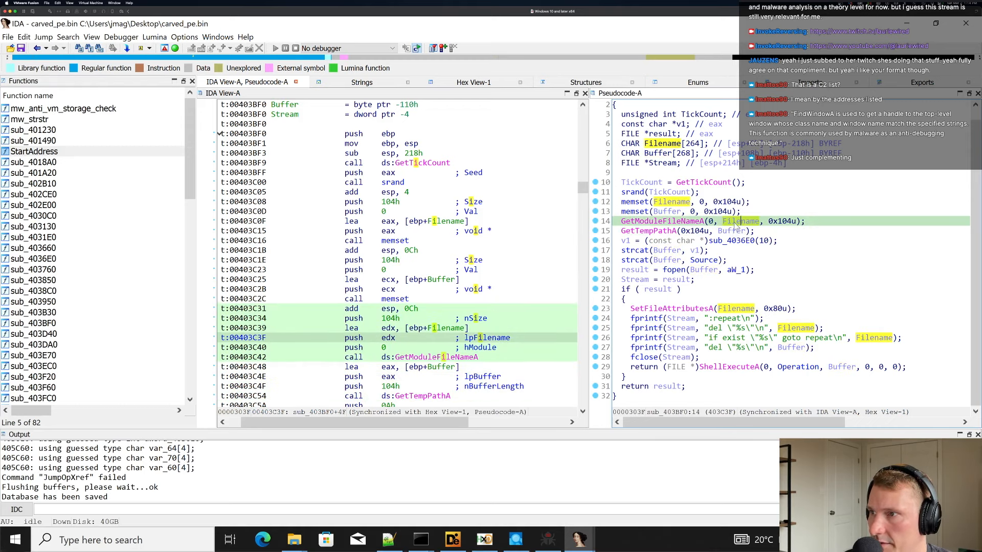
{"action": "left_click", "coordinate": [699, 231]}
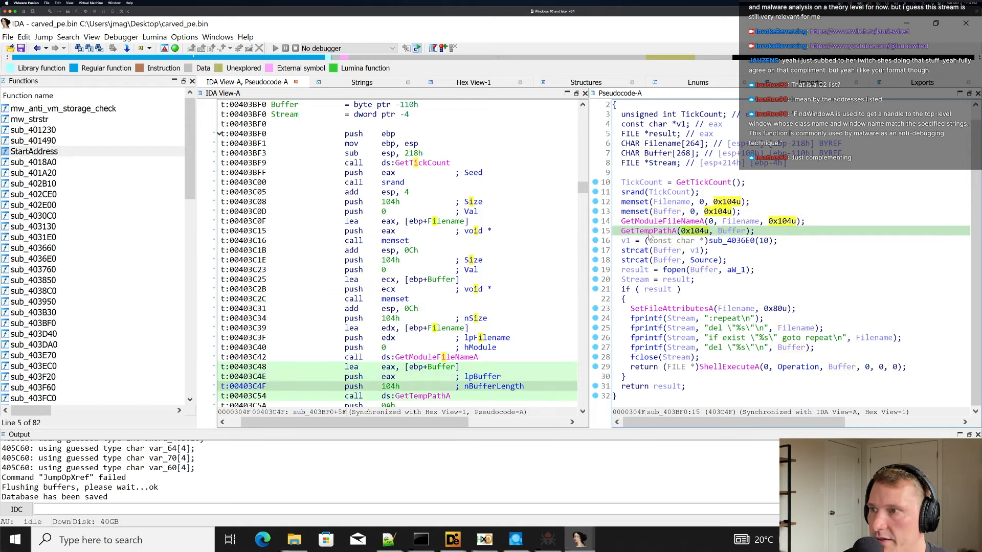
{"action": "key", "text": "m"}
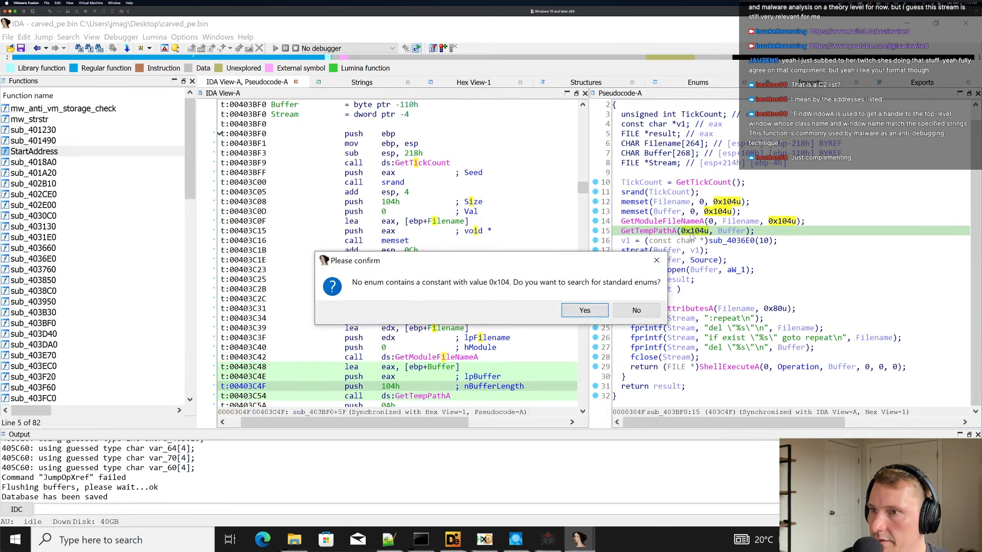
{"action": "left_click", "coordinate": [585, 309]}
{"action": "scroll", "coordinate": [338, 285], "scroll_direction": "down", "scroll_amount": 3}
{"action": "left_click", "coordinate": [337, 284]}
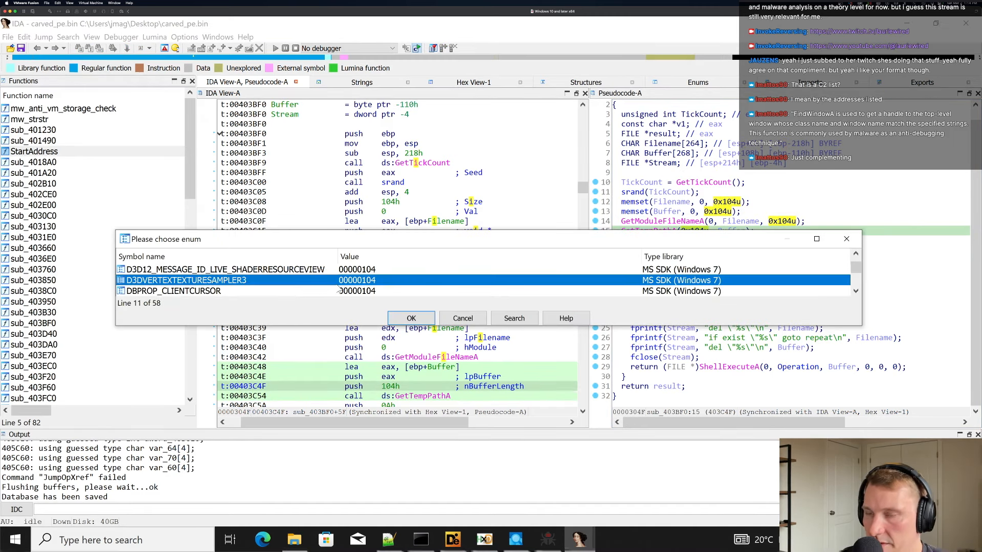
{"action": "type", "text": "ep"}
{"action": "key", "text": "Escape"}
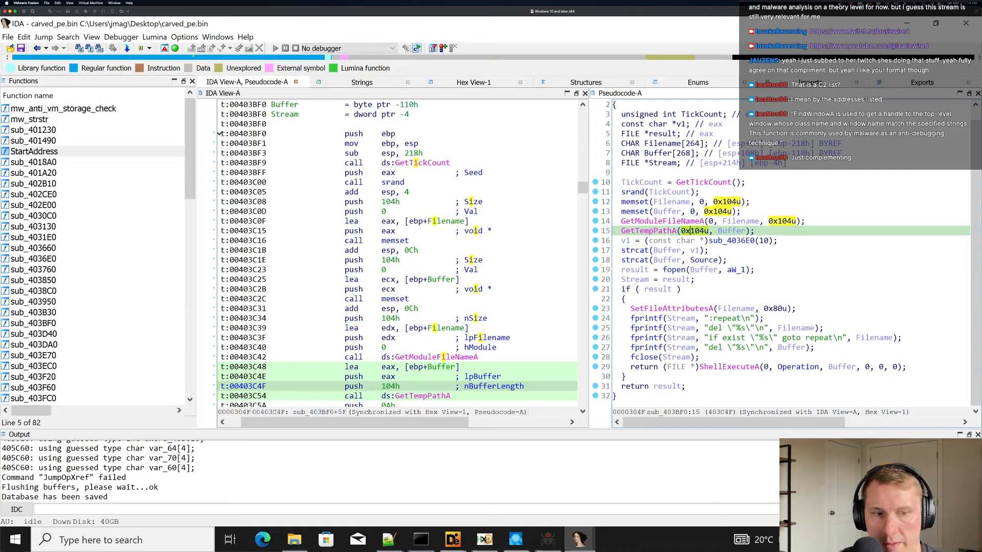
Switch to Chrome, check the nBufferLength parameter in the GetTempPathA documentation, and return to the decompiled sub_403BF0 in IDA.
{"action": "key", "text": "super+Tab"}
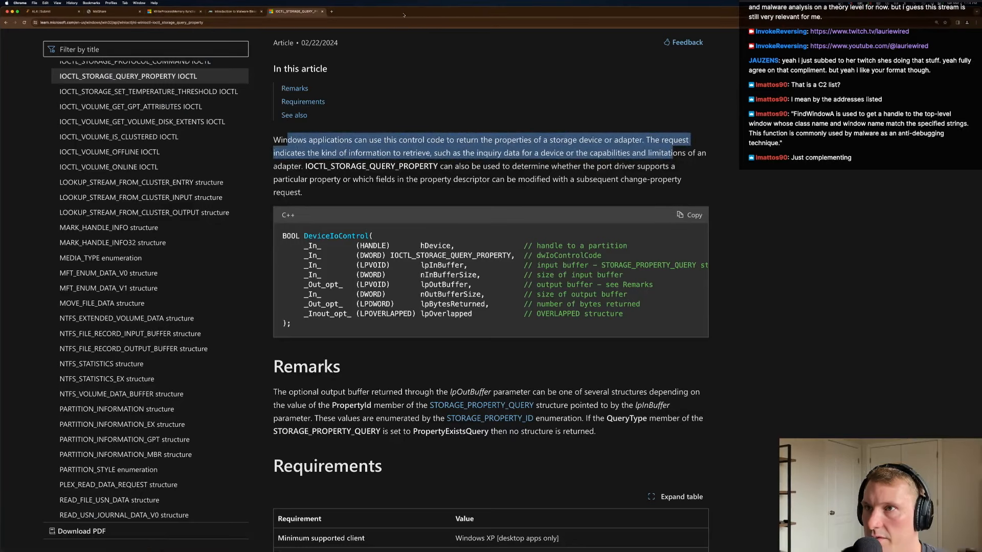
{"action": "double_click", "coordinate": [366, 345]}
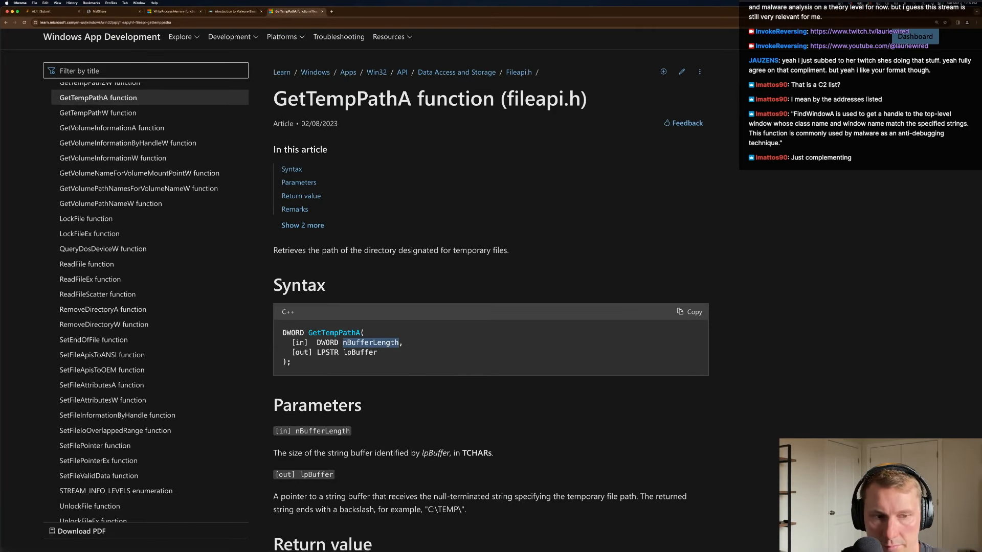
{"action": "key", "text": "super+Tab"}
{"action": "left_click", "coordinate": [822, 249]}
{"action": "left_click", "coordinate": [783, 231]}
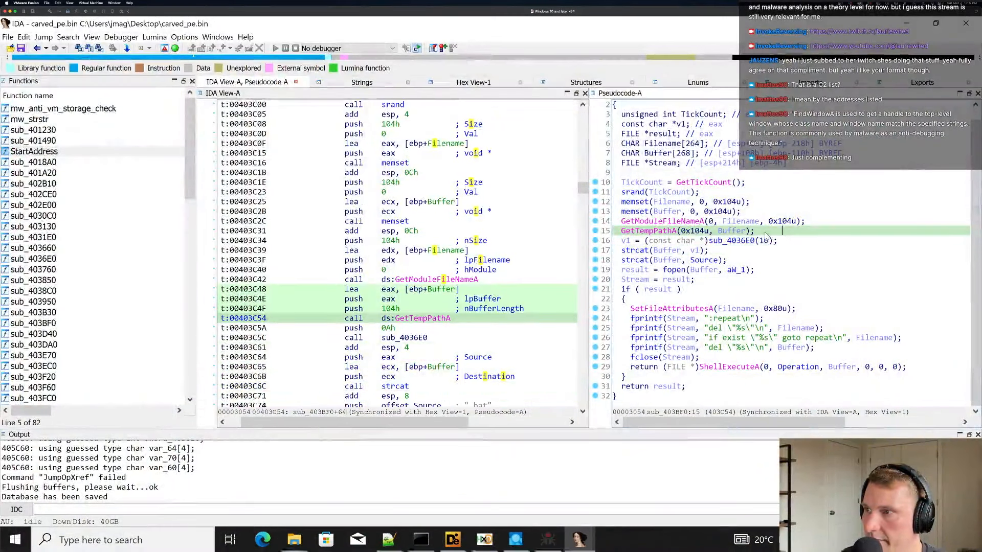
Rename the Buffer variable passed to GetTempPathA to temp_path.
{"action": "left_click", "coordinate": [731, 231]}
{"action": "type", "text": "ntemp"}
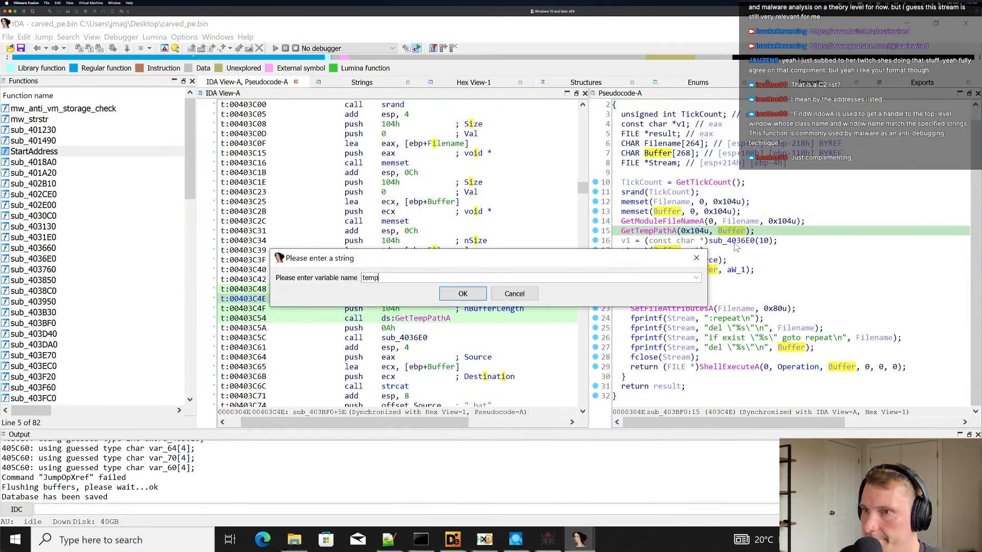
{"action": "type", "text": "_path"}
{"action": "key", "text": "Return"}
Open sub_4036E0 from sub_403BF0 and inspect its argument check, rand calculation and malloc call.
{"action": "double_click", "coordinate": [737, 240]}
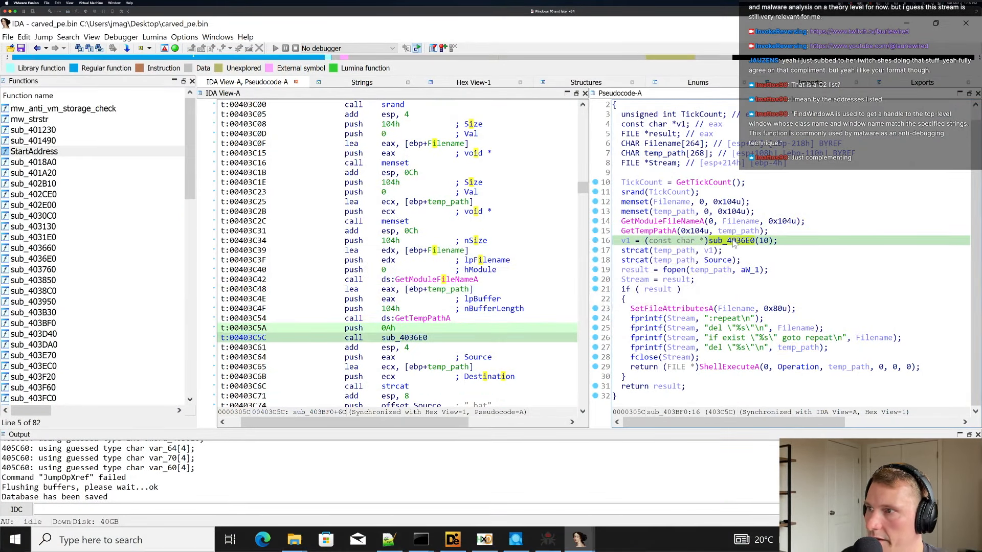
{"action": "left_click", "coordinate": [767, 215]}
{"action": "left_click", "coordinate": [728, 183]}
{"action": "left_click", "coordinate": [699, 173]}
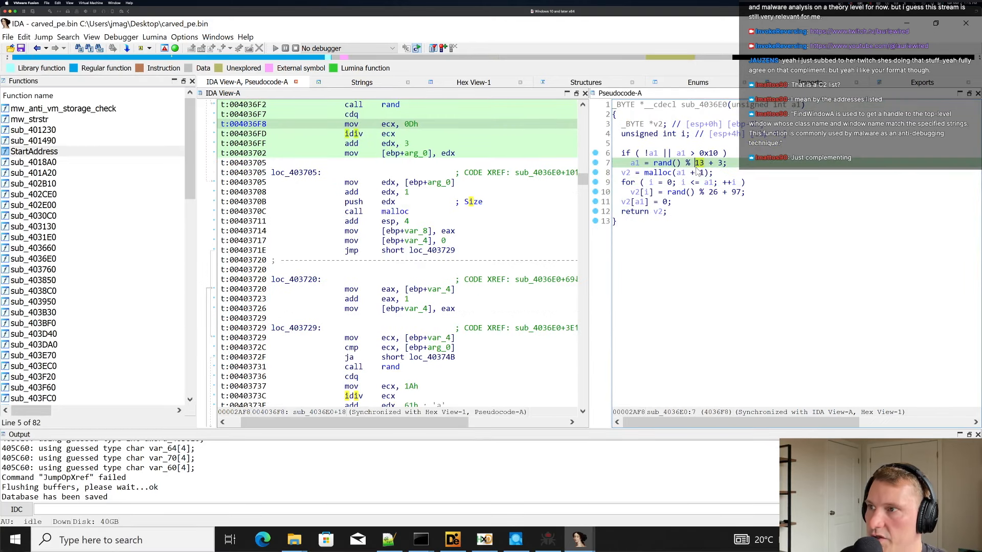
{"action": "left_click", "coordinate": [695, 154]}
Rename sub_4036E0 to mw_gen_rand_filename and save the database.
{"action": "left_click", "coordinate": [714, 105]}
{"action": "type", "text": "n"}
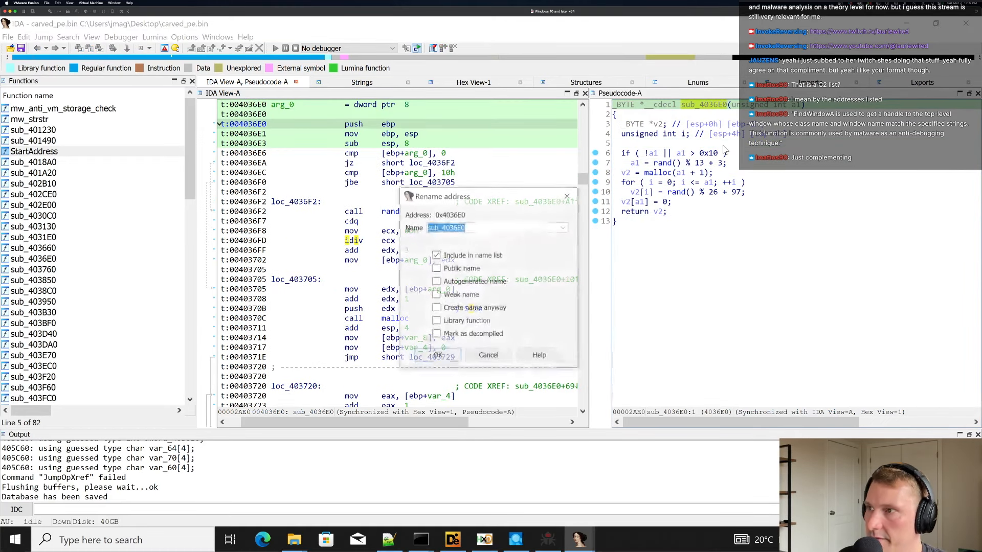
{"action": "type", "text": "generate"}
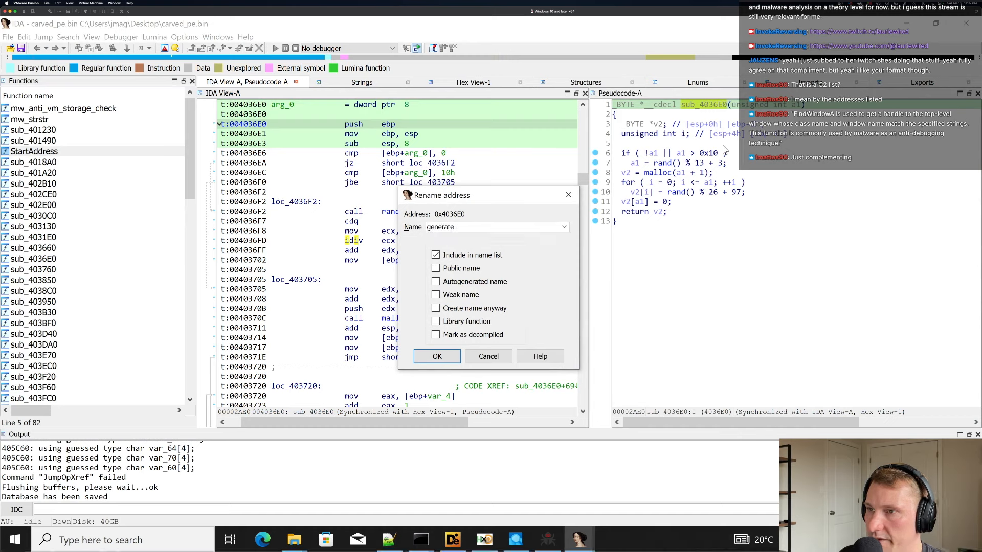
{"action": "type", "text": "mw_gen_rand_fl"}
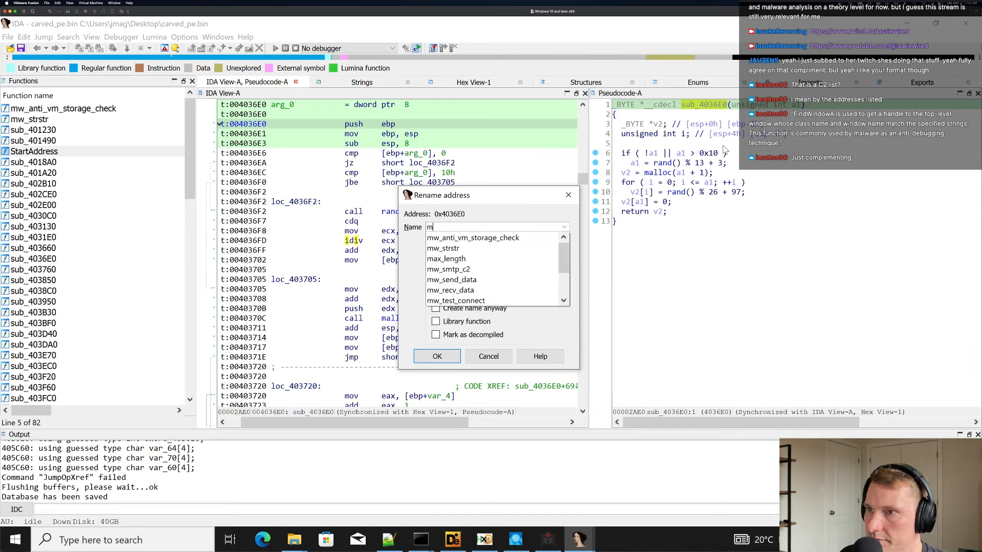
{"action": "key", "text": "Return"}
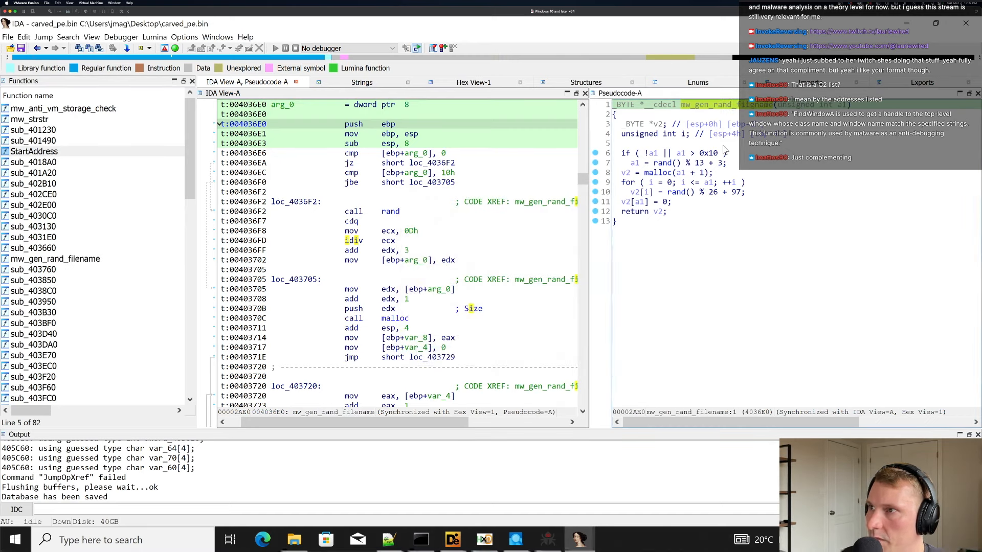
{"action": "key", "text": "ctrl+w"}
Trace a1 in mw_gen_rand_filename through the 0x10 length check, the malloc size and the loop limit.
{"action": "left_click", "coordinate": [694, 153]}
{"action": "left_click", "coordinate": [690, 172]}
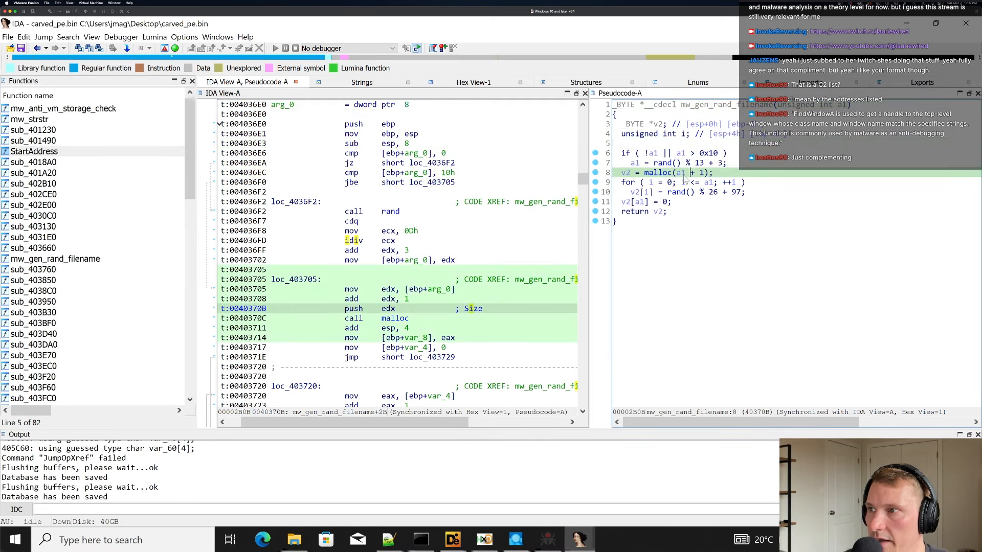
{"action": "left_click", "coordinate": [685, 163]}
{"action": "left_click", "coordinate": [712, 153]}
{"action": "left_click", "coordinate": [696, 182]}
Display the constant 97 in the loop's rand() expression as the character 'a', keeping 26 as a number.
{"action": "left_click", "coordinate": [711, 193]}
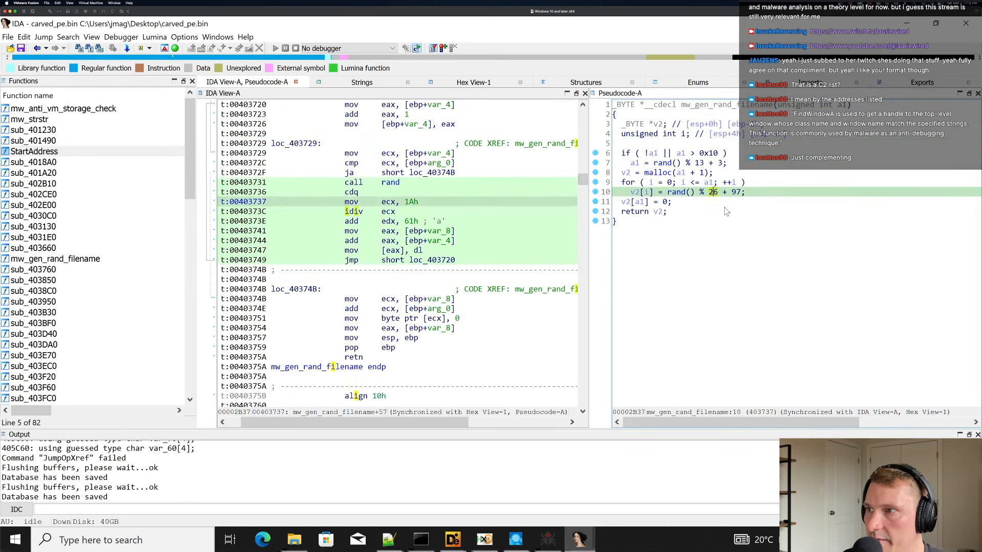
{"action": "left_click", "coordinate": [753, 193]}
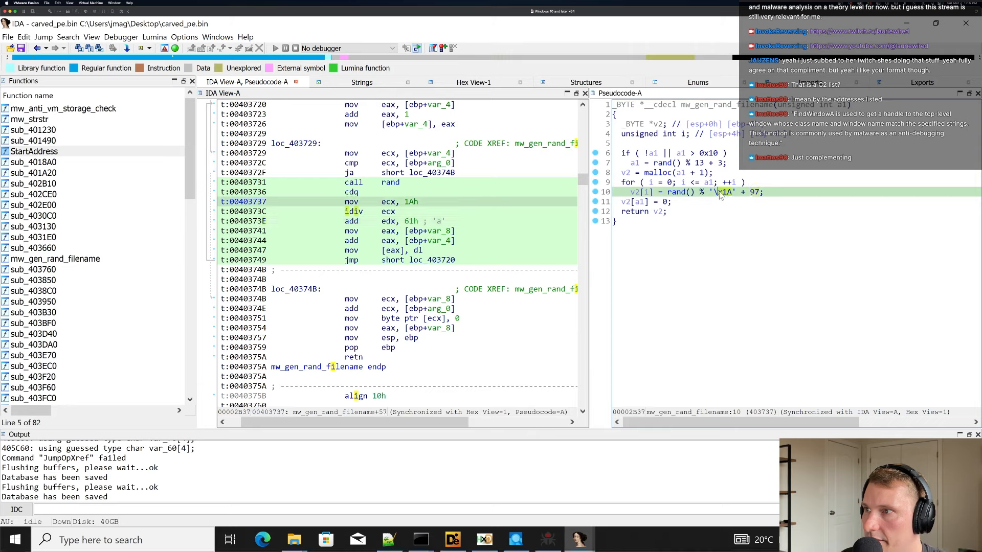
{"action": "key", "text": "r"}
{"action": "left_click", "coordinate": [742, 193]}
{"action": "left_click", "coordinate": [722, 195]}
{"action": "key", "text": "r"}
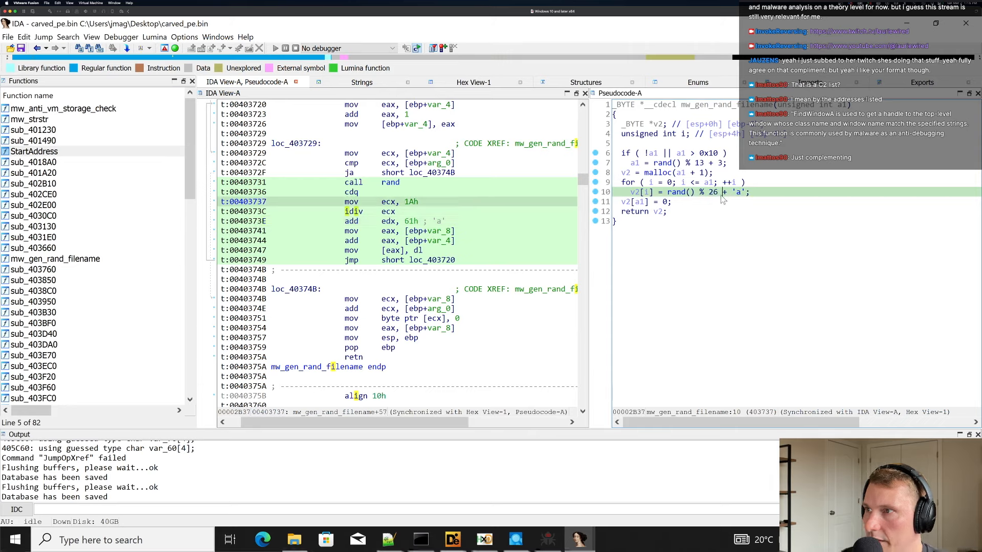
{"action": "left_click", "coordinate": [767, 193]}
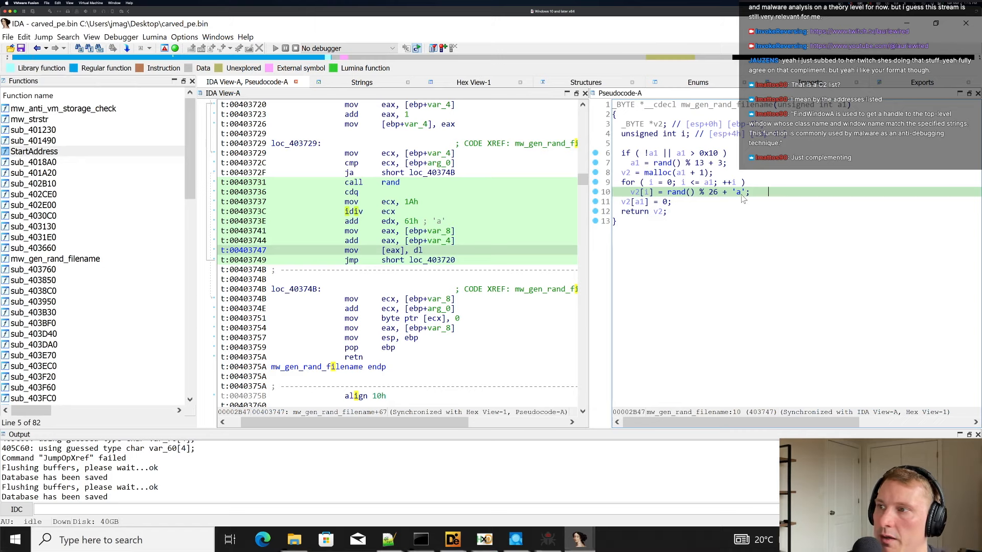
Examine the character range computed by the rand() % 26 + 'a' expression.
{"action": "mouse_move", "coordinate": [744, 193]}
{"action": "left_mouse_down"}
{"action": "mouse_move", "coordinate": [665, 196]}
{"action": "mouse_move", "coordinate": [756, 196]}
{"action": "mouse_move", "coordinate": [747, 195]}
{"action": "left_mouse_up"}
{"action": "left_click", "coordinate": [681, 195]}
{"action": "left_click", "coordinate": [670, 195]}
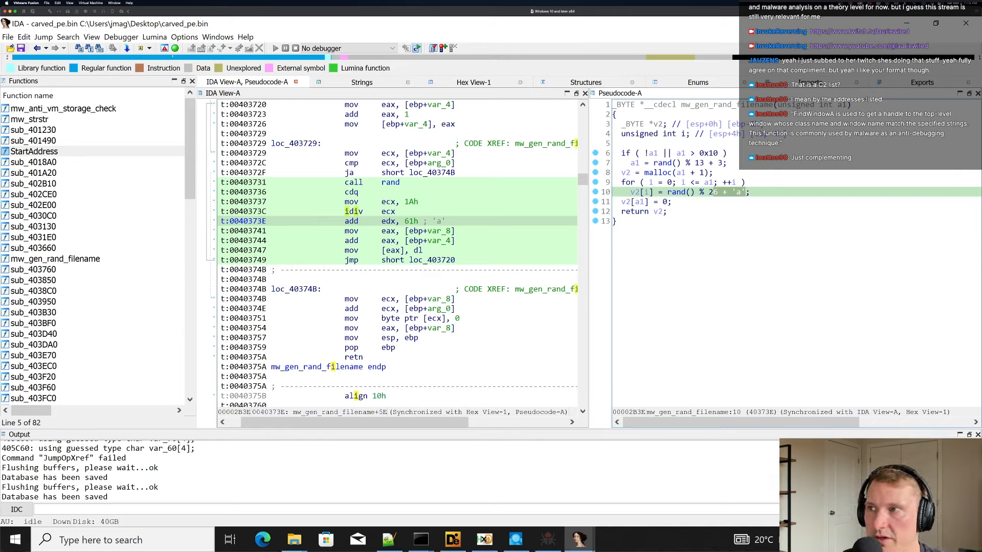
{"action": "key", "text": "super+Tab"}
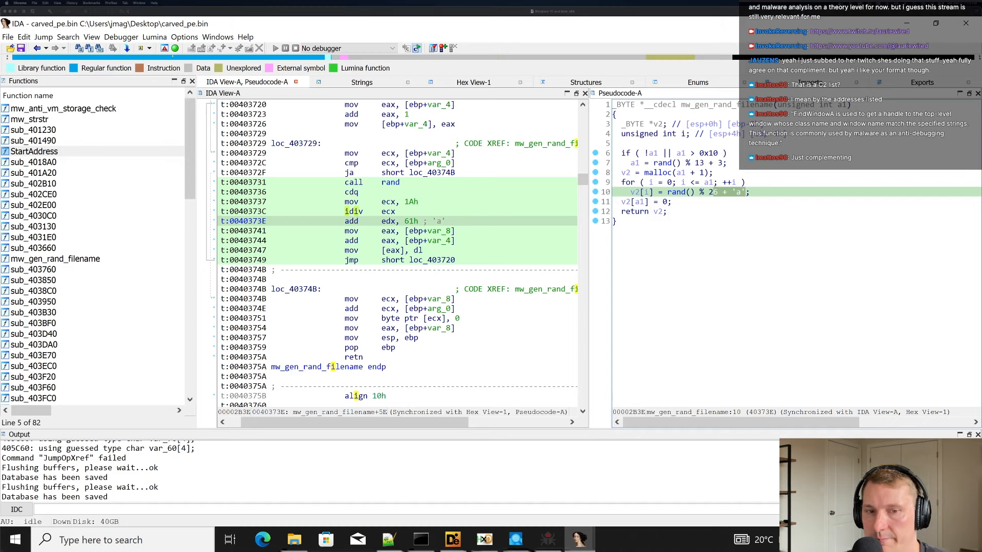
List the cross-references to mw_gen_rand_filename, close the list and return to the calling function sub_403BF0.
{"action": "left_click", "coordinate": [716, 105]}
{"action": "key", "text": "x"}
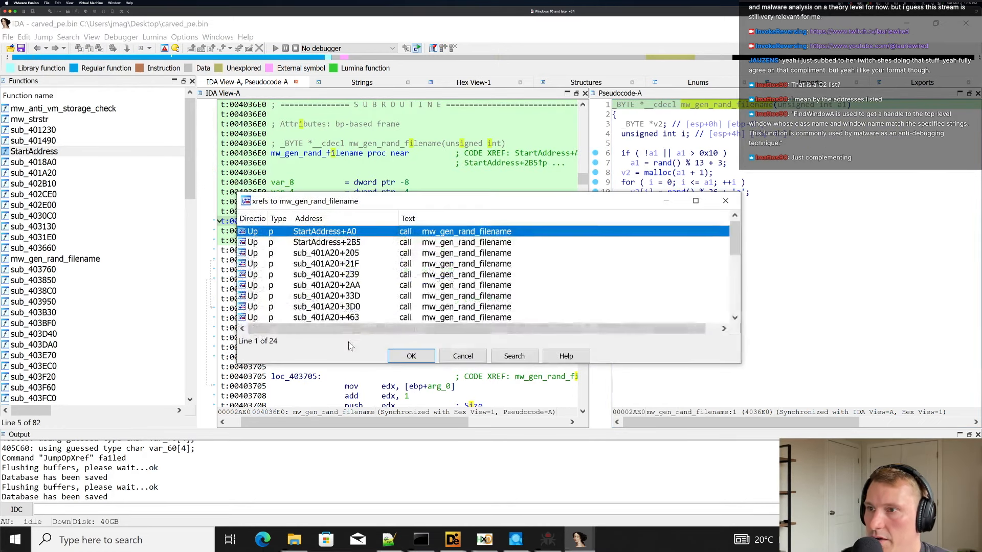
{"action": "left_click", "coordinate": [463, 355]}
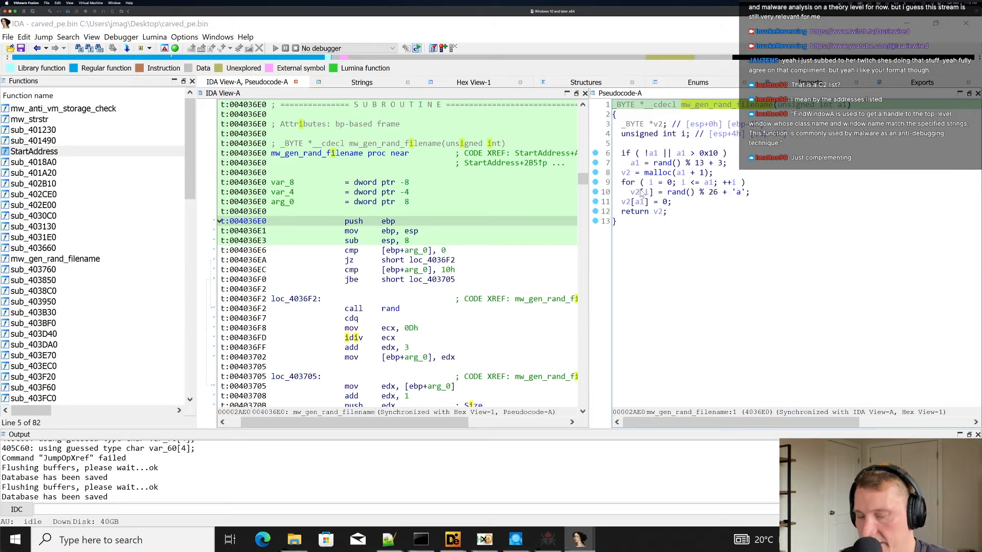
{"action": "key", "text": "x"}
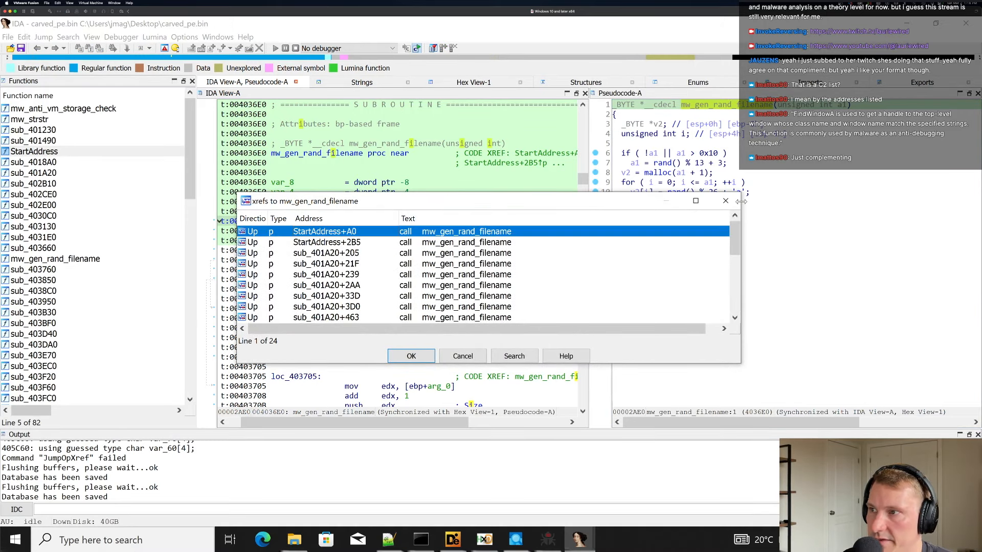
{"action": "left_click", "coordinate": [725, 200]}
{"action": "key", "text": "Escape"}
{"action": "left_click", "coordinate": [756, 231]}
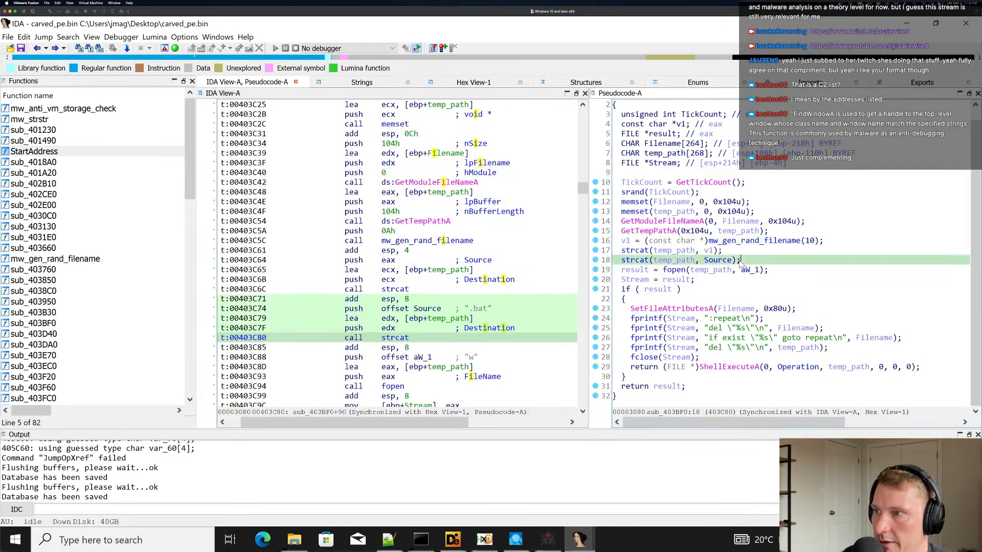
Rename the function mw_gen_rand_filename to mw_gen_rand_str from its call in sub_403BF0.
{"action": "left_click", "coordinate": [758, 240]}
{"action": "type", "text": "nmw"}
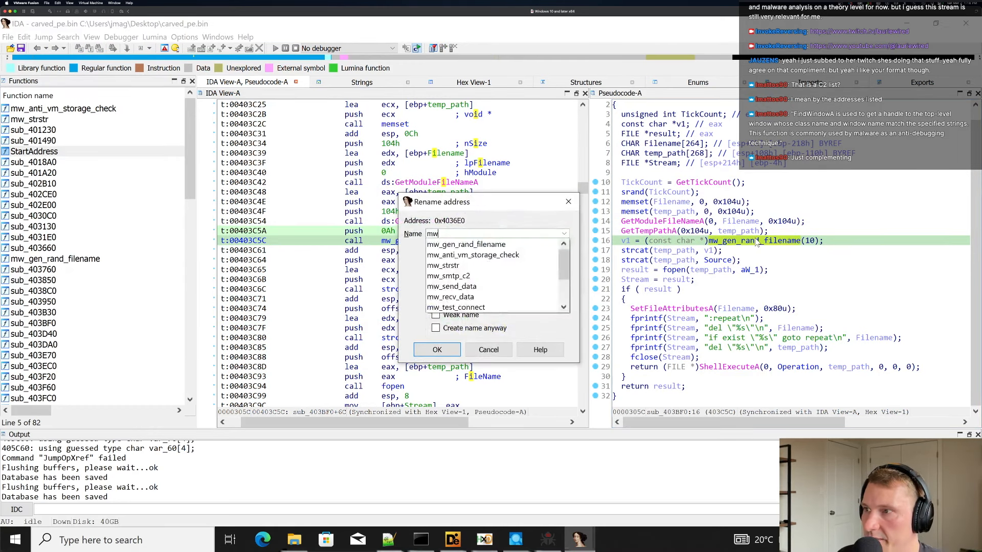
{"action": "type", "text": "_gen_rand_strin"}
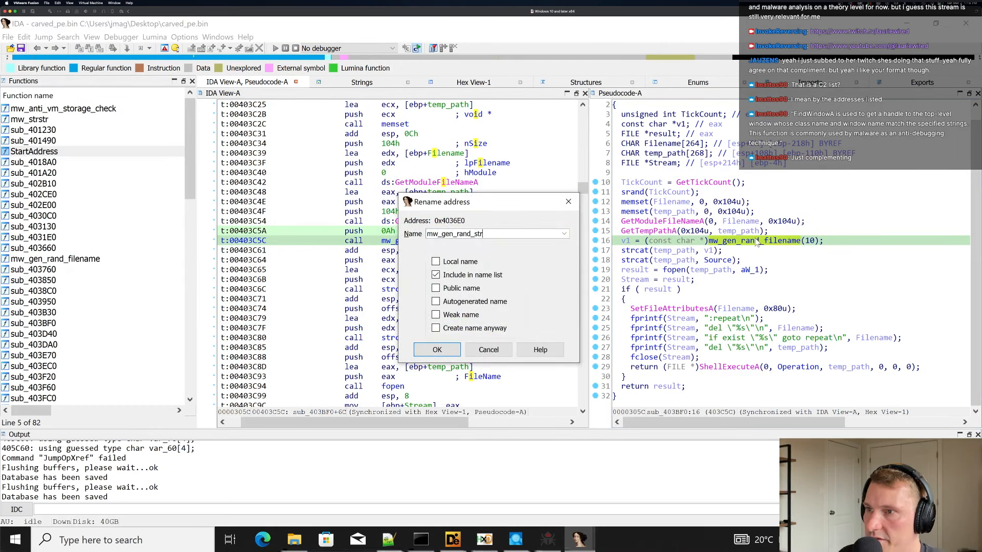
{"action": "key", "text": "BackSpace"}
{"action": "key", "text": "BackSpace"}
{"action": "key", "text": "Return"}
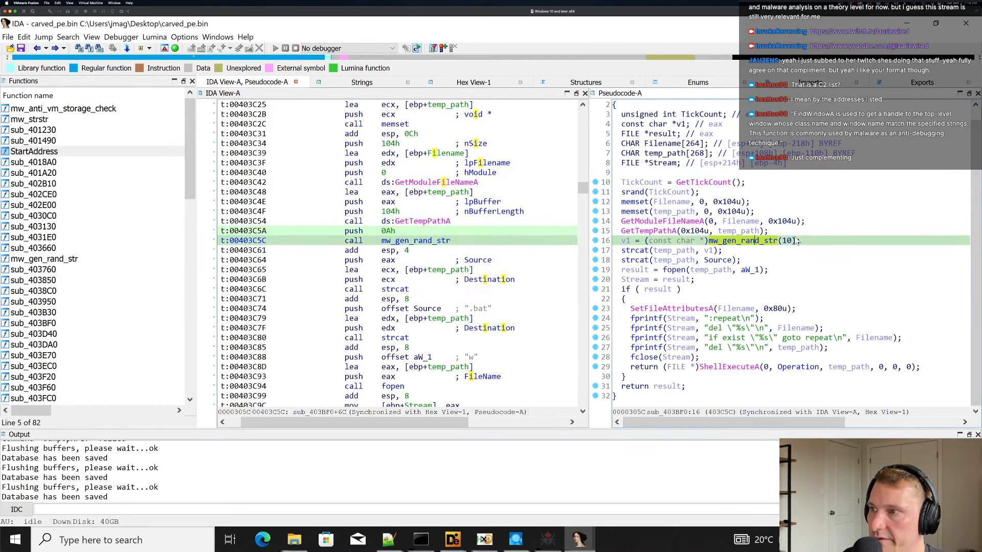
Display the argument of the mw_gen_rand_str call in sub_403BF0 as a decimal number.
{"action": "left_click", "coordinate": [787, 246]}
{"action": "key", "text": "h"}
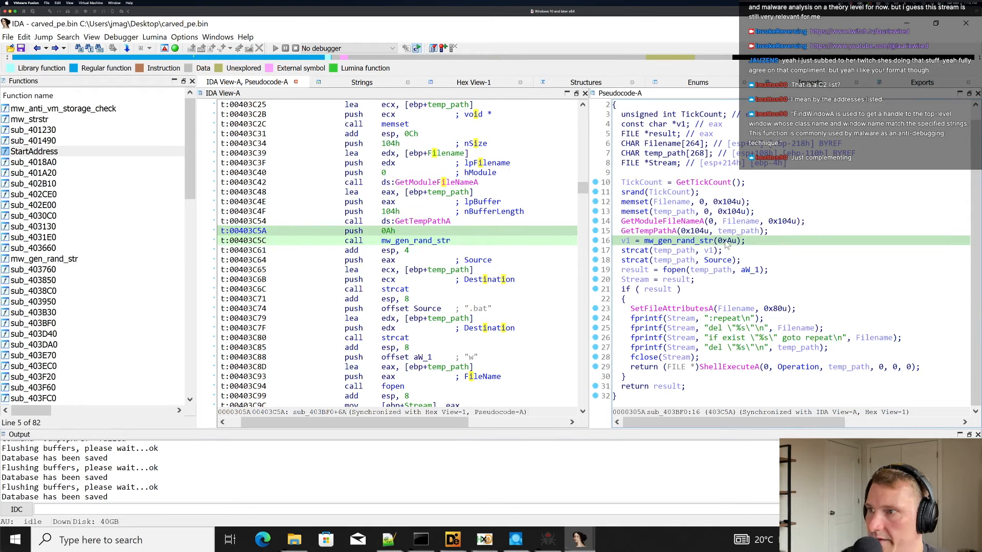
{"action": "key", "text": "h"}
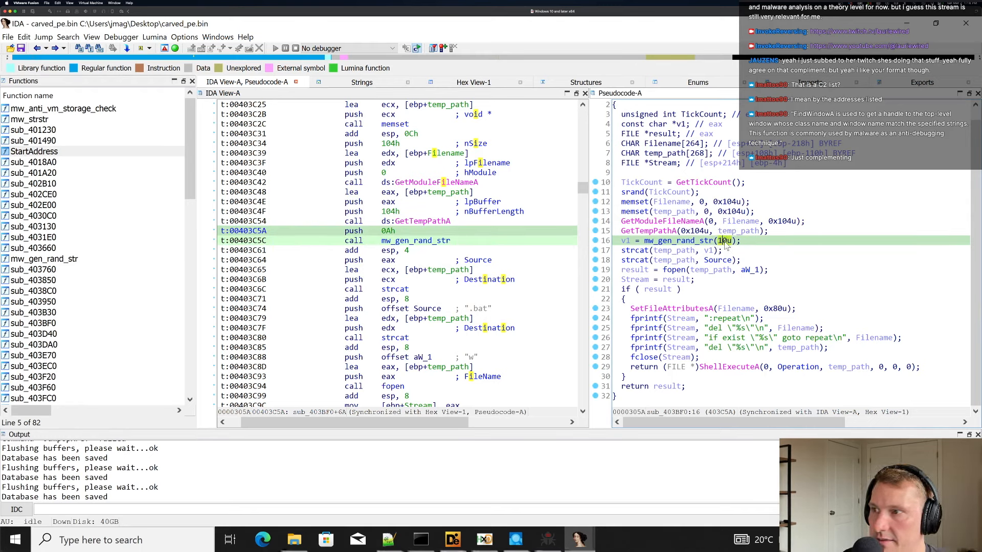
Open mw_gen_rand_str and rename its parameter a1 to str_len.
{"action": "double_click", "coordinate": [690, 245]}
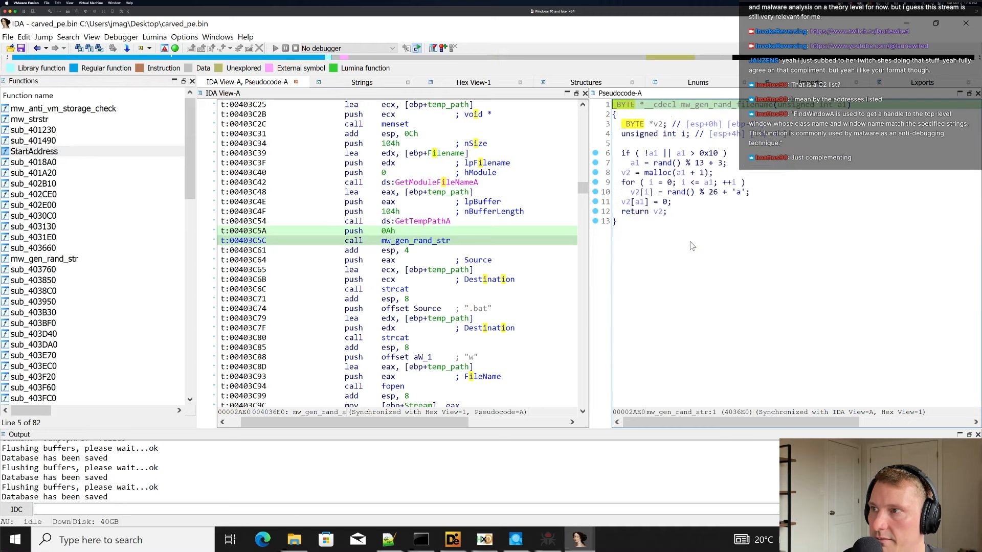
{"action": "left_click", "coordinate": [841, 104]}
{"action": "key", "text": "n"}
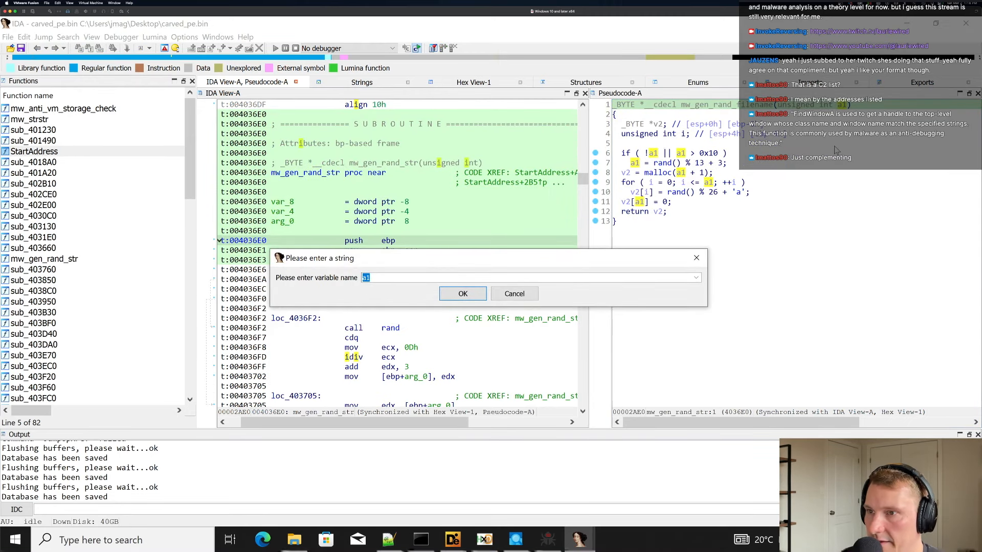
{"action": "type", "text": "cha"}
{"action": "key", "text": "BackSpace"}
{"action": "key", "text": "BackSpace"}
{"action": "key", "text": "BackSpace"}
{"action": "type", "text": "str_len"}
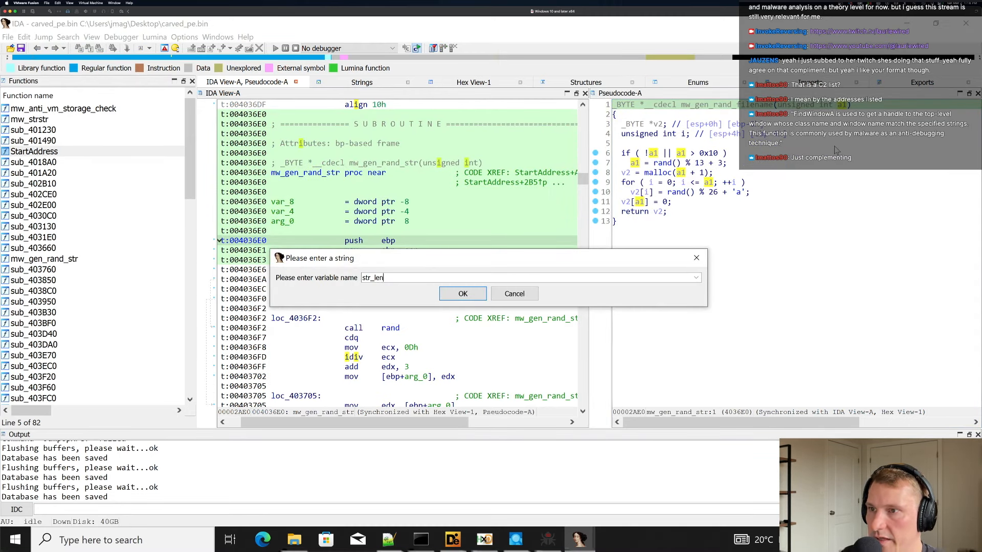
{"action": "key", "text": "Return"}
{"action": "left_click", "coordinate": [832, 147]}
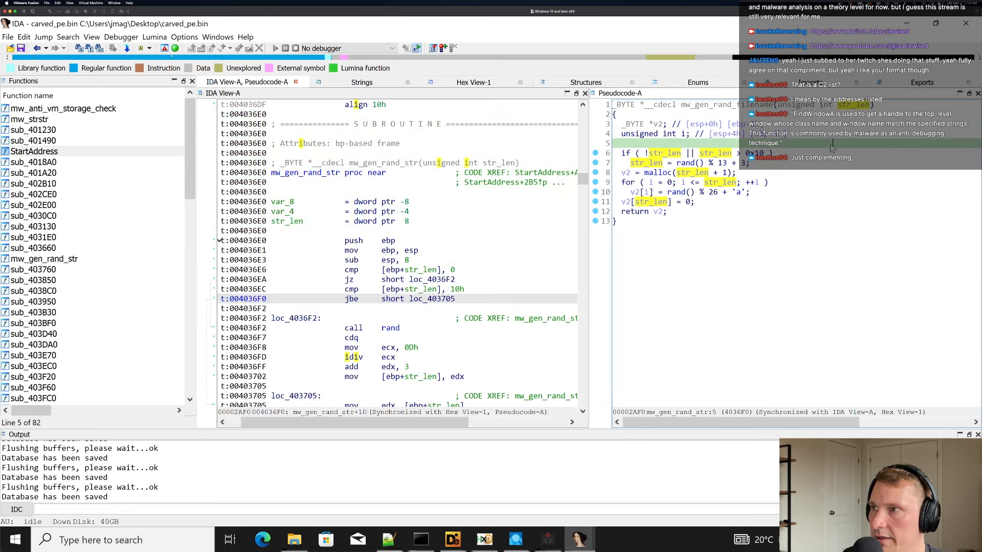
Return to sub_403BF0 and rename the variable v1, which receives the mw_gen_rand_str result, to rand_filename.
{"action": "key", "text": "Escape"}
{"action": "left_click", "coordinate": [650, 230]}
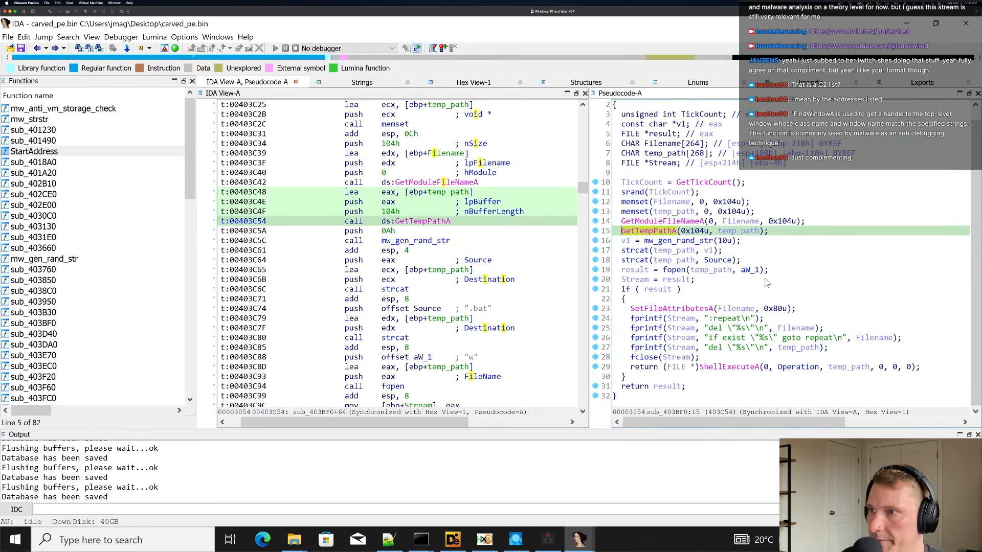
{"action": "left_click", "coordinate": [629, 243]}
{"action": "type", "text": "n"}
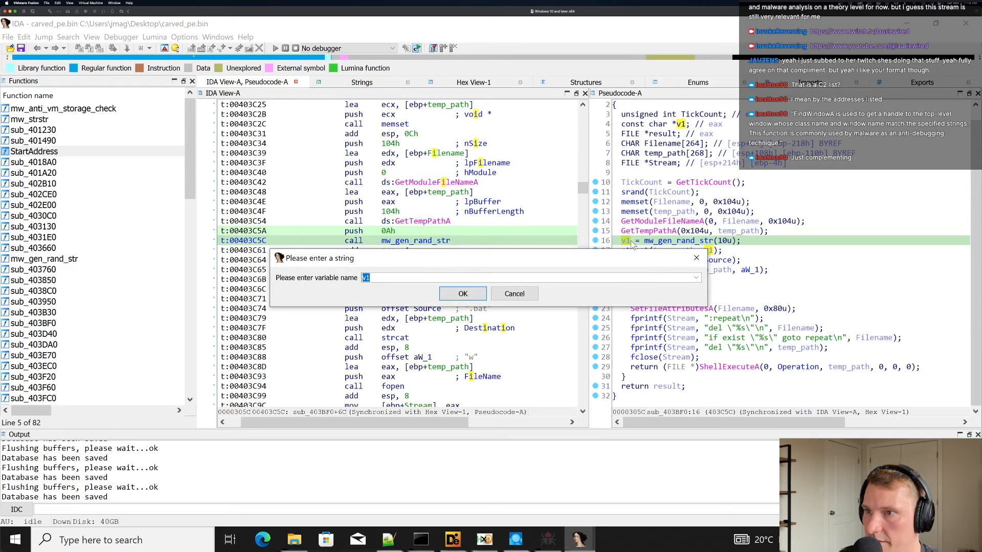
{"action": "type", "text": "rand_filename"}
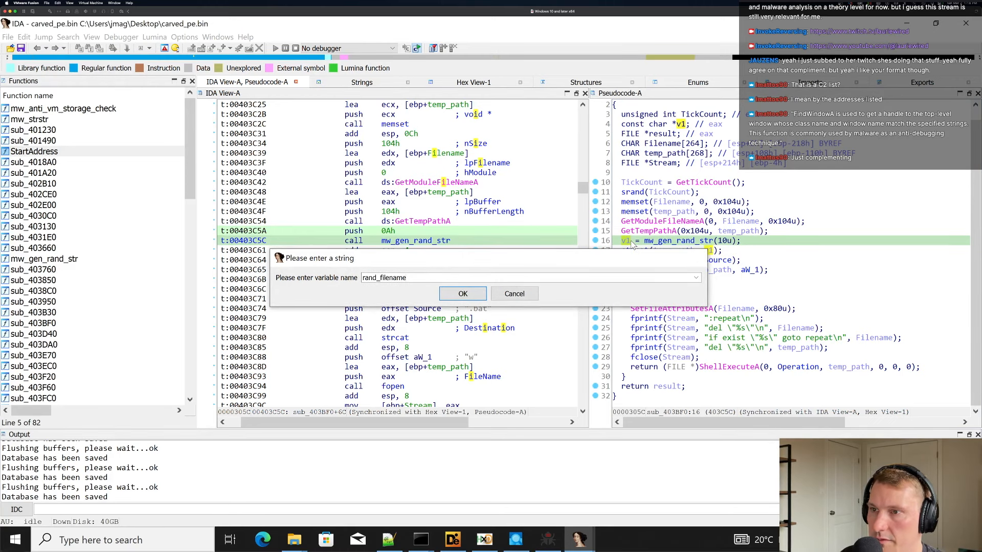
{"action": "key", "text": "Return"}
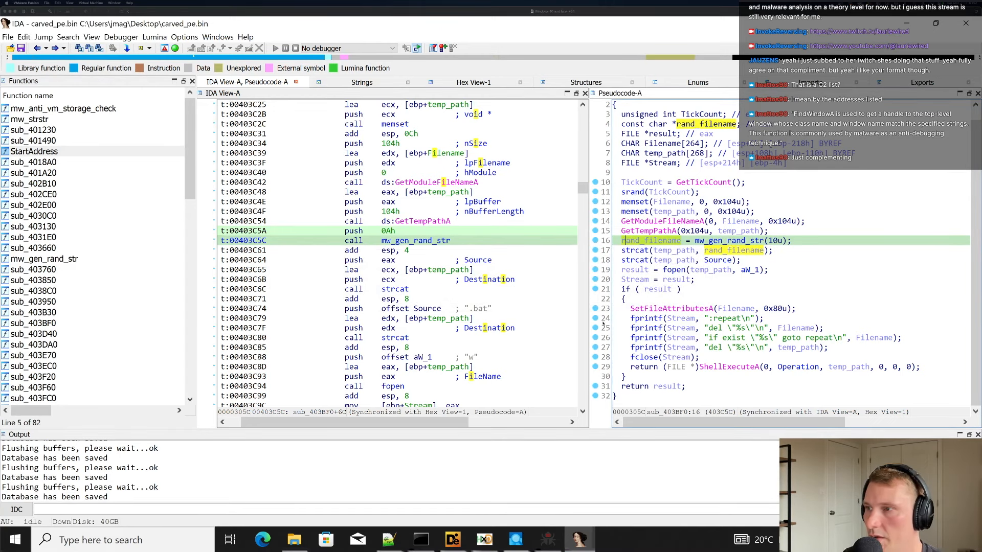
Examine how temp_path is assembled by the strcat calls and passed to fopen, and check the fopen mode string aW_1.
{"action": "key", "text": "Down"}
{"action": "key", "text": "Down"}
{"action": "key", "text": "Down"}
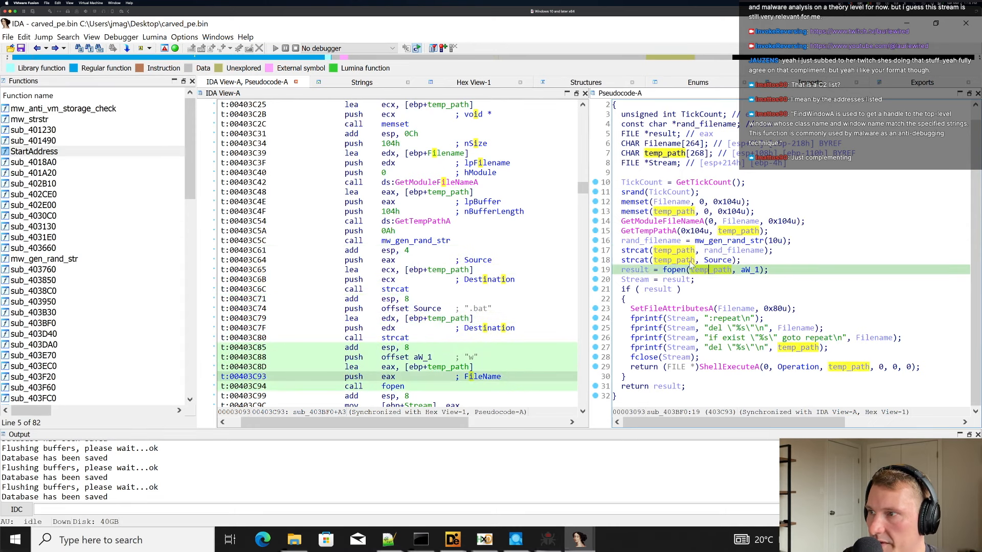
{"action": "left_click", "coordinate": [666, 251]}
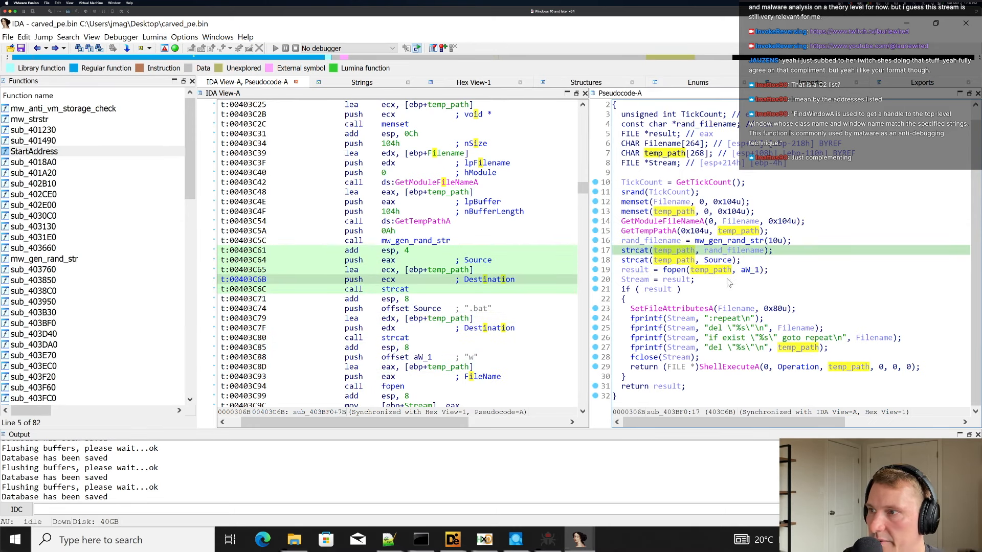
{"action": "double_click", "coordinate": [746, 270]}
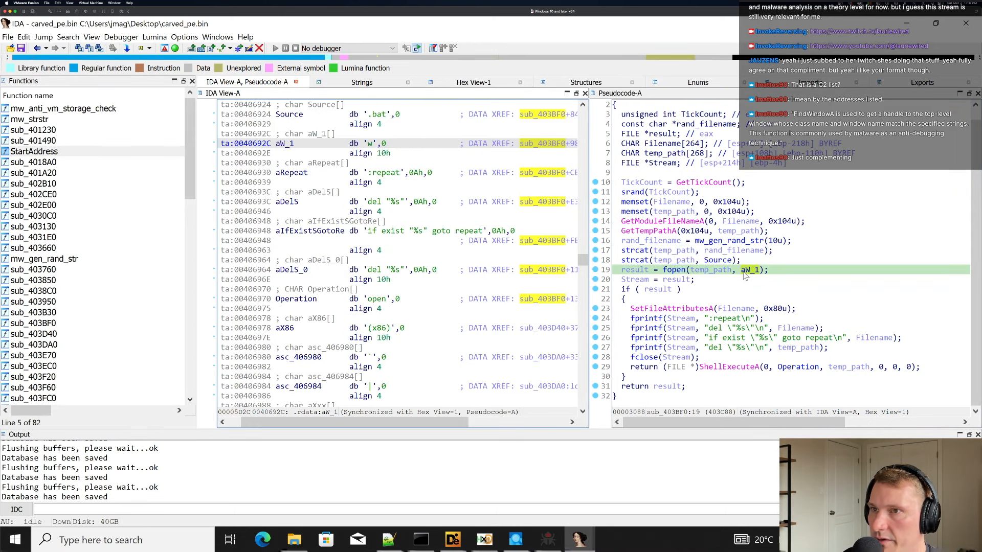
{"action": "key", "text": "Escape"}
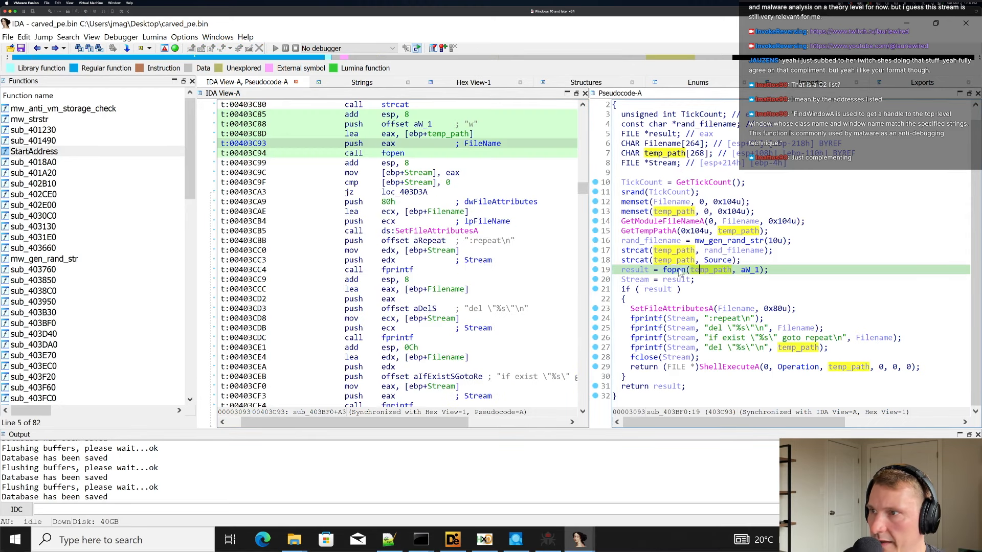
{"action": "left_click", "coordinate": [708, 271]}
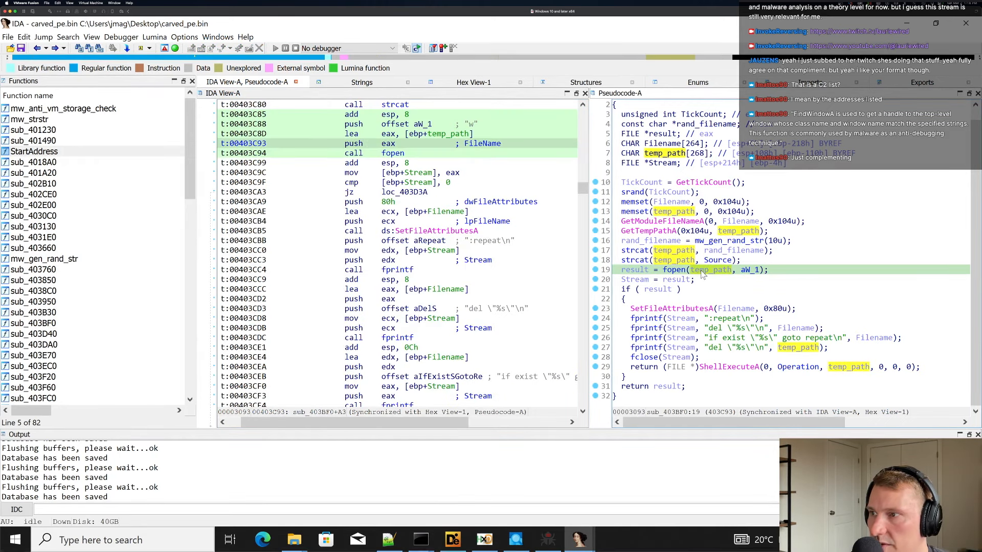
{"action": "left_click", "coordinate": [666, 271]}
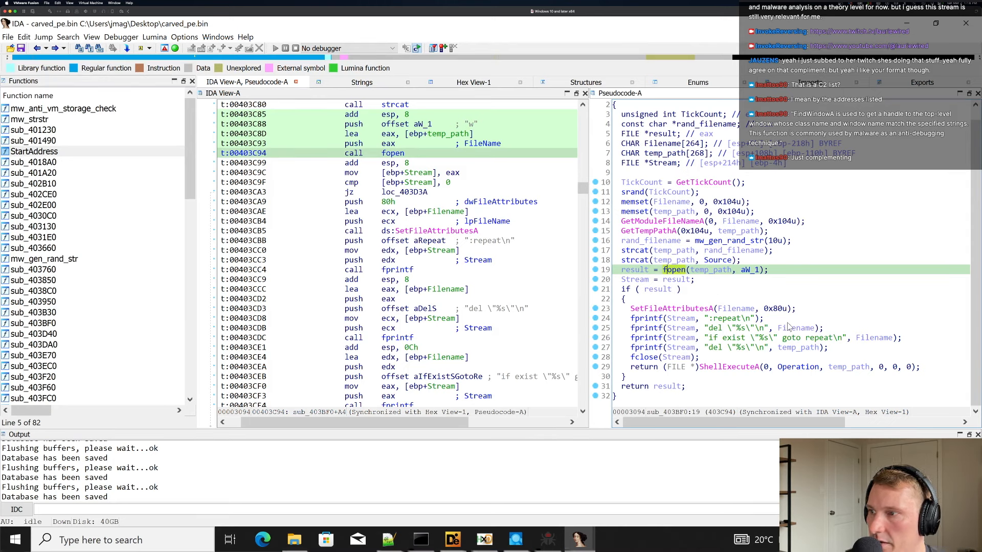
View the stack frame entry of the Filename argument passed to SetFileAttributesA, and return to the pseudocode.
{"action": "left_click", "coordinate": [750, 338]}
{"action": "double_click", "coordinate": [733, 309]}
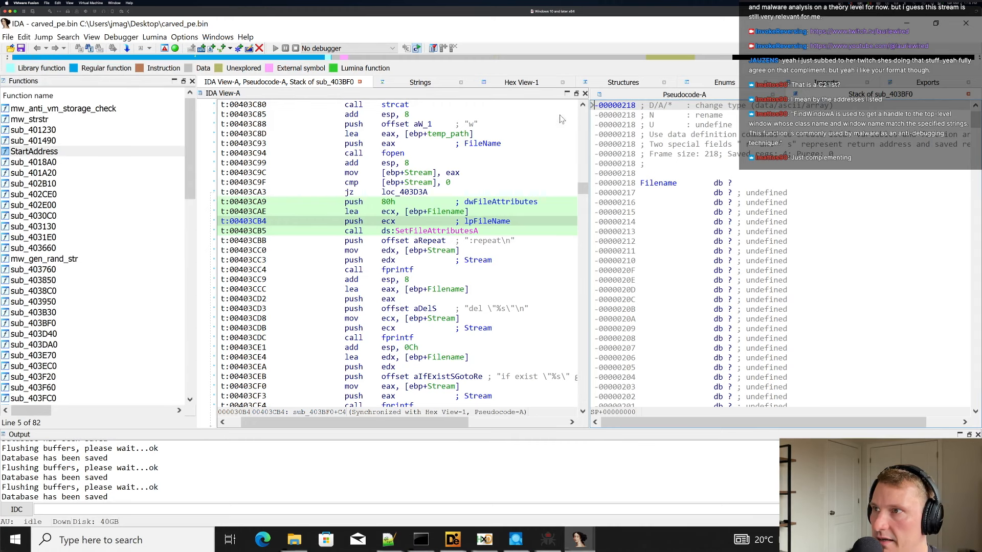
{"action": "key", "text": "Escape"}
Bring up the list of enum symbols matching the 0x80u argument of SetFileAttributesA.
{"action": "left_click", "coordinate": [778, 309]}
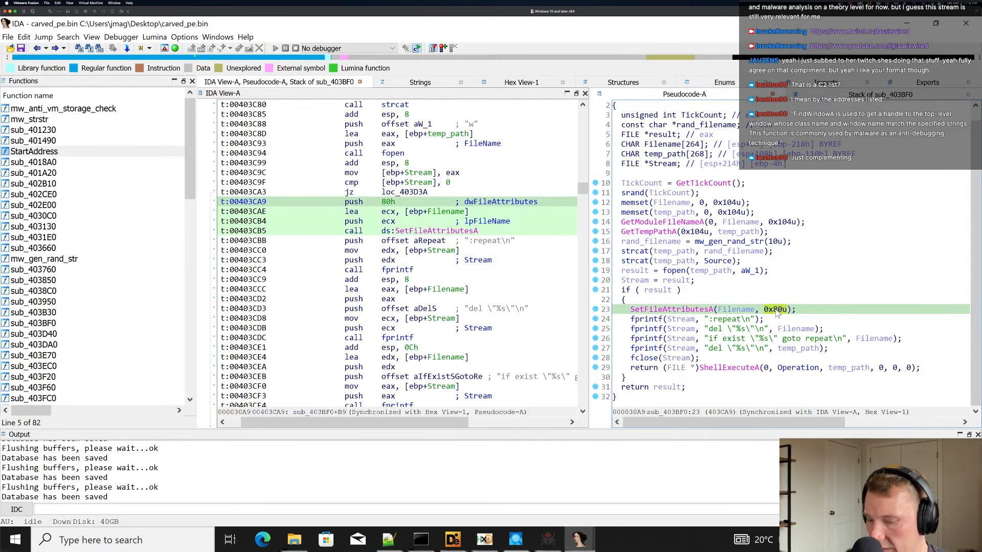
{"action": "key", "text": "m"}
{"action": "left_click", "coordinate": [580, 309]}
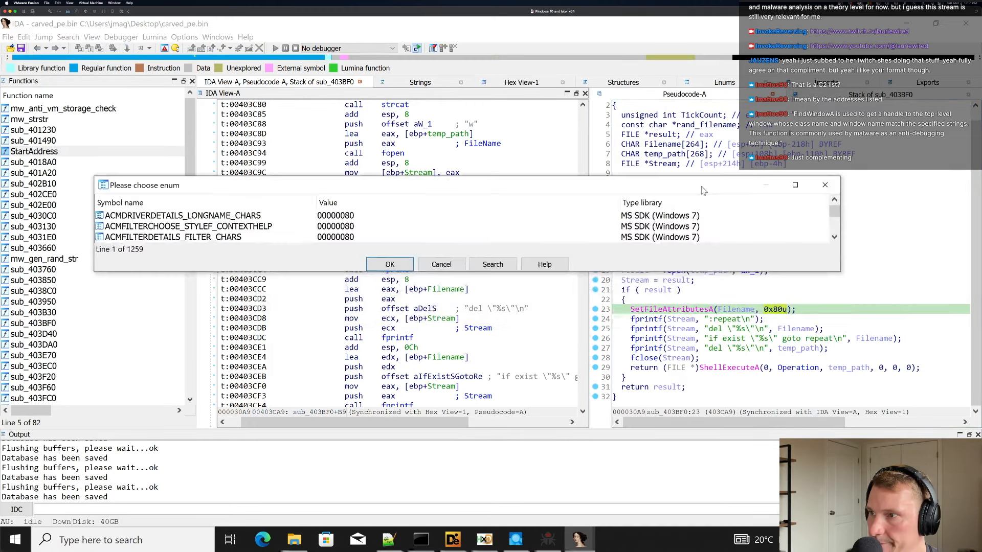
{"action": "left_click_drag", "start_coordinate": [703, 191], "coordinate": [707, 178]}
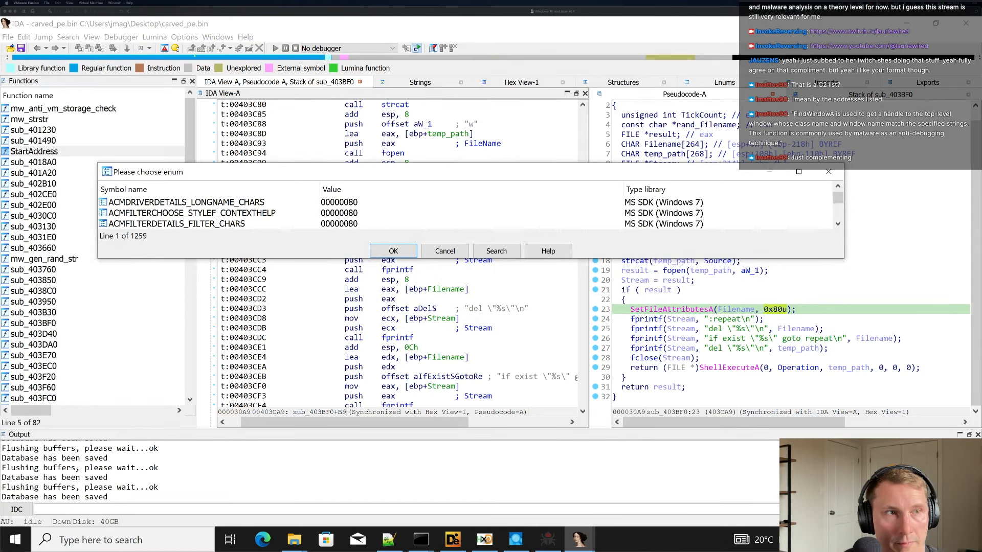
Switch to the browser and read the supported dwFileAttributes values in the SetFileAttributesA documentation.
{"action": "key", "text": "super+Tab"}
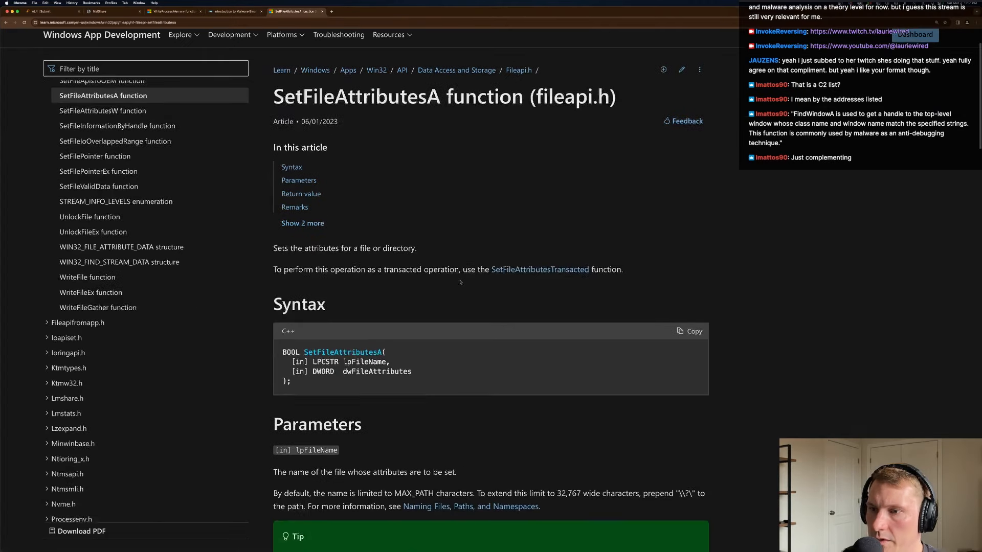
{"action": "scroll", "coordinate": [455, 283], "scroll_direction": "down", "scroll_amount": 2}
{"action": "scroll", "coordinate": [387, 308], "scroll_direction": "down", "scroll_amount": 8}
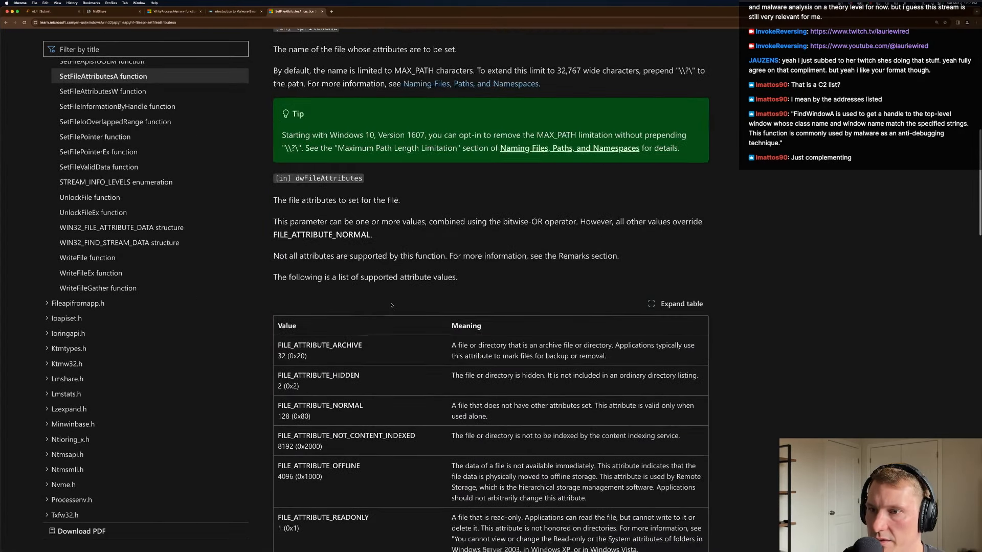
{"action": "scroll", "coordinate": [389, 297], "scroll_direction": "down", "scroll_amount": 3}
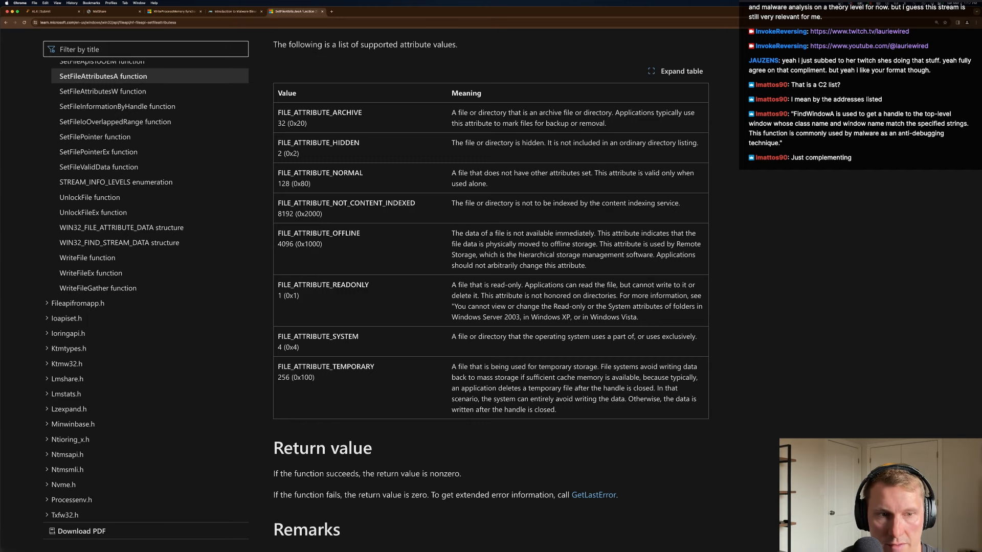
Switch back to IDA, filter the enum symbols by "file_" and apply FILE_READ_ATTRIBUTES to the SetFileAttributesA argument.
{"action": "key", "text": "super+Tab"}
{"action": "left_click_drag", "start_coordinate": [900, 258], "coordinate": [901, 355]}
{"action": "left_click", "coordinate": [182, 225]}
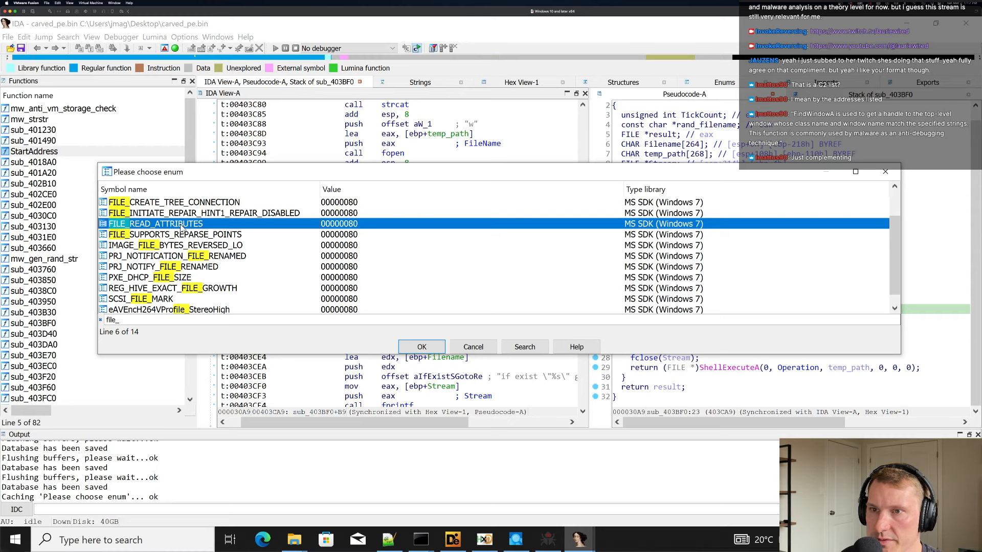
{"action": "left_click", "coordinate": [186, 241]}
{"action": "double_click", "coordinate": [183, 223]}
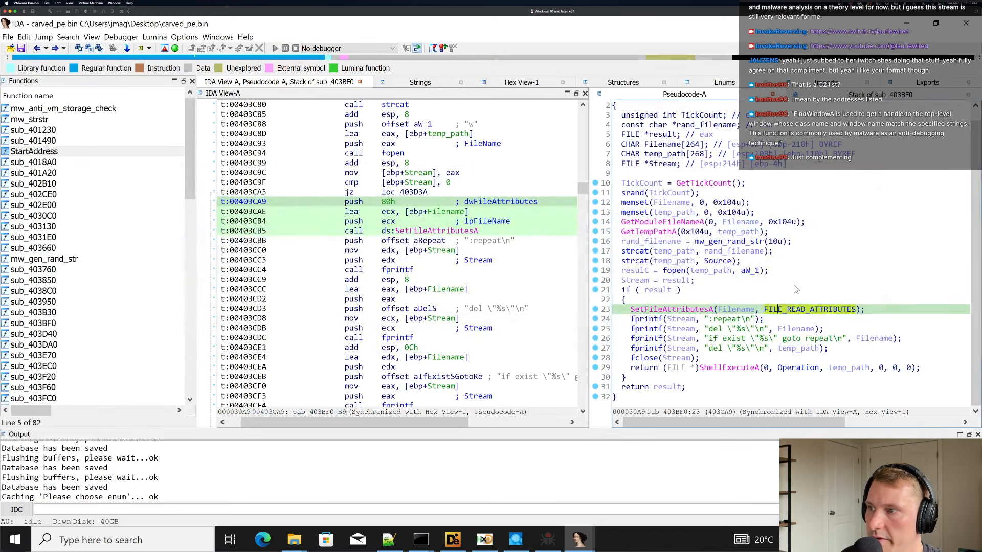
Examine the fprintf lines that write the batch commands and the ShellExecuteA call that follows them.
{"action": "left_click", "coordinate": [792, 338]}
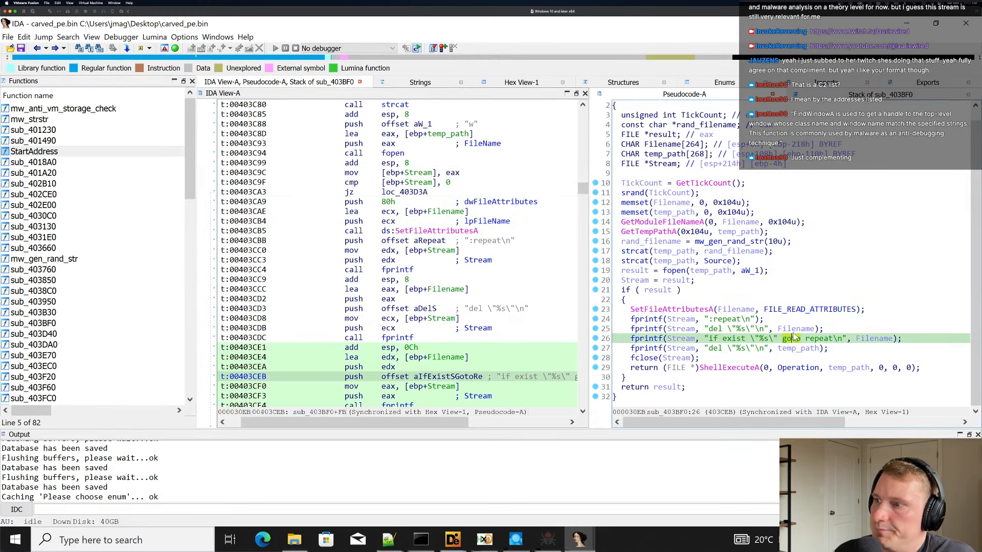
{"action": "left_click", "coordinate": [761, 359]}
{"action": "left_click", "coordinate": [765, 369]}
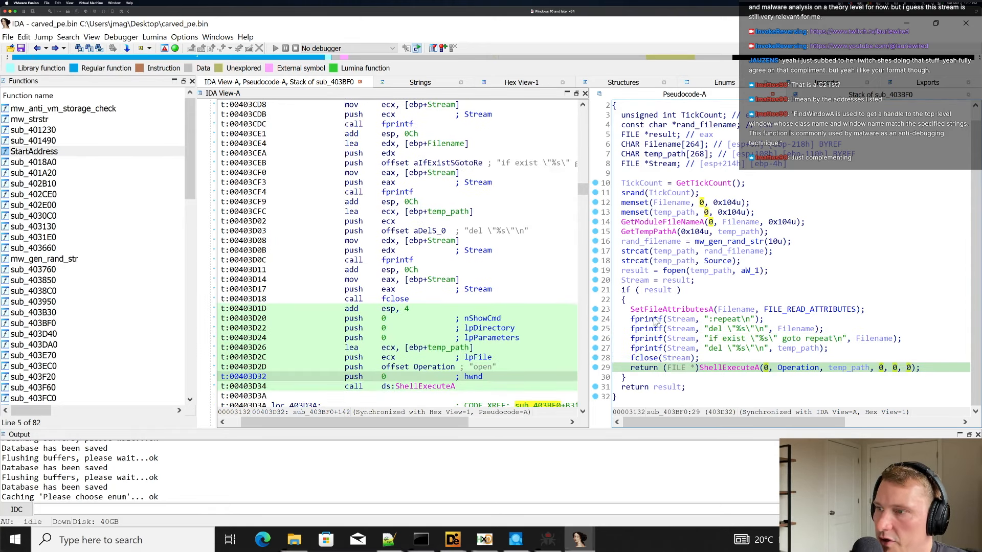
{"action": "left_click_drag", "start_coordinate": [632, 319], "coordinate": [891, 348]}
{"action": "left_click", "coordinate": [767, 339]}
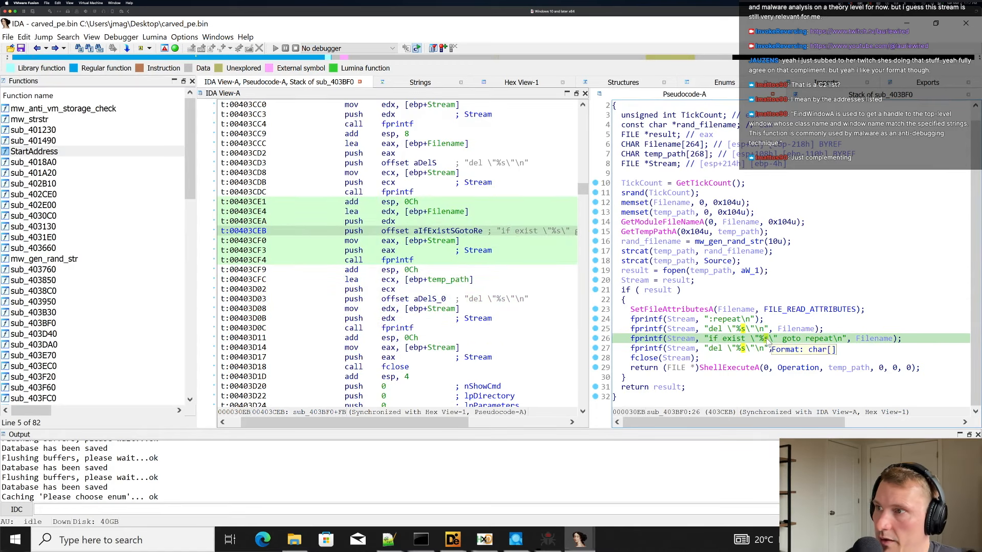
Examine the GetModuleFileNameA call, its zero module argument, and where its Filename buffer is used in sub_403BF0.
{"action": "left_click", "coordinate": [750, 221]}
{"action": "left_click", "coordinate": [653, 223]}
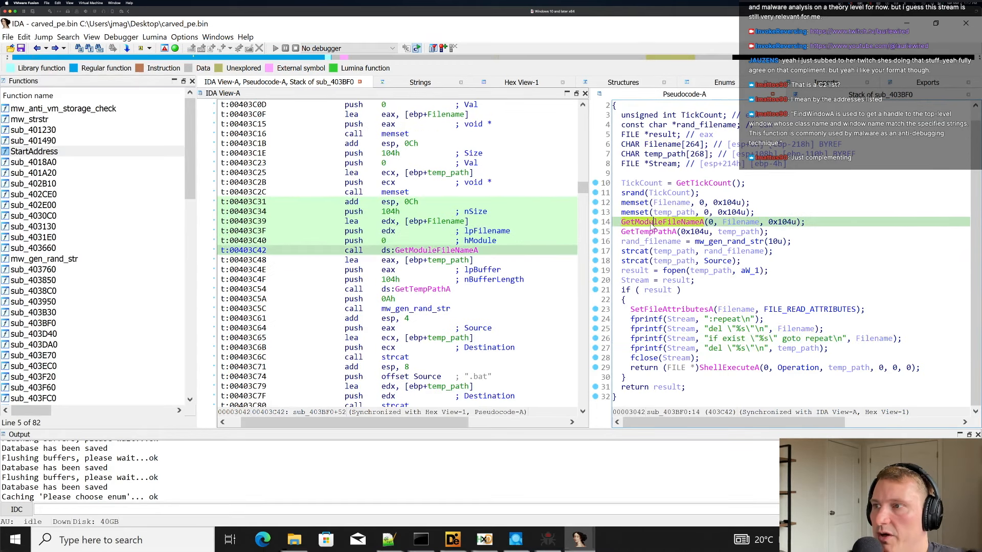
{"action": "left_click_drag", "start_coordinate": [624, 228], "coordinate": [704, 230]}
{"action": "left_click", "coordinate": [740, 222]}
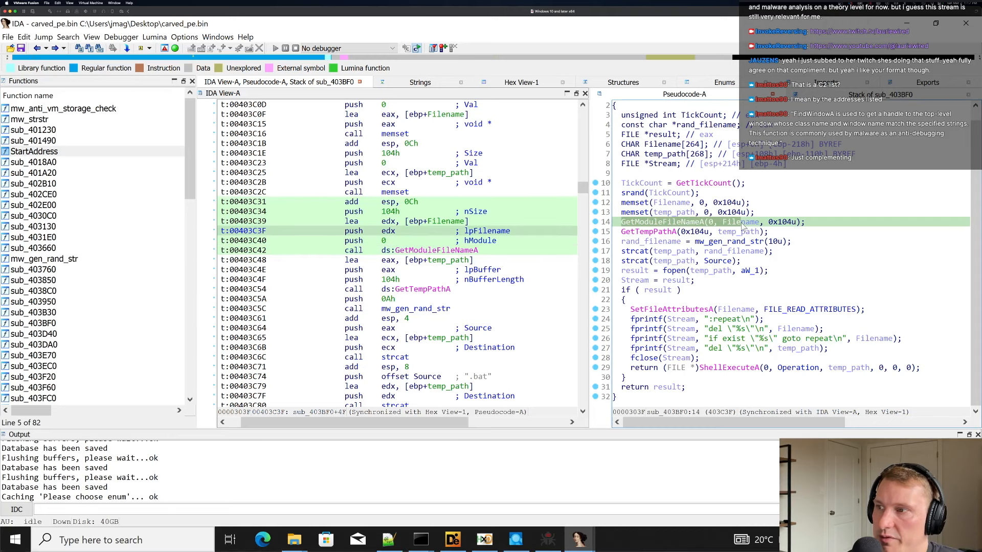
{"action": "left_click", "coordinate": [710, 222]}
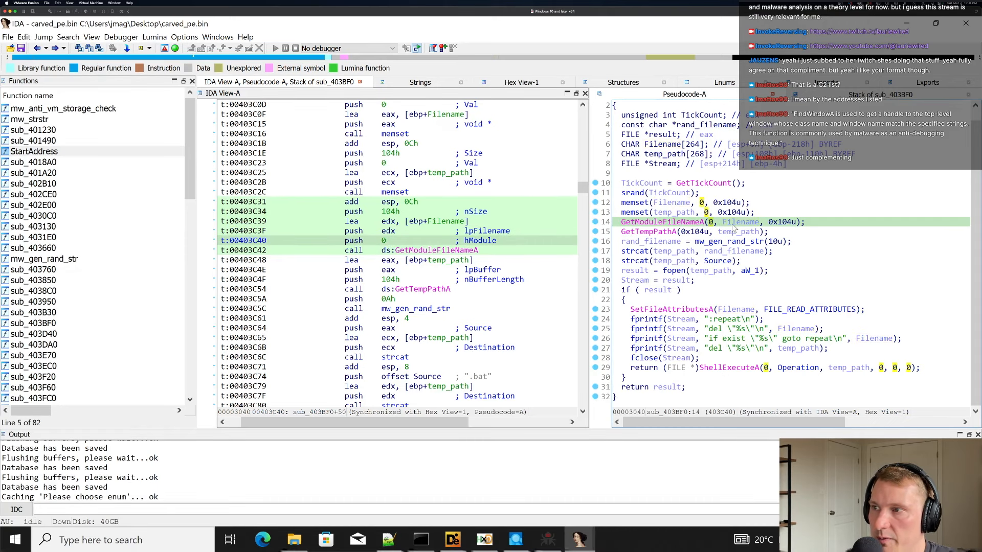
{"action": "left_click", "coordinate": [726, 223]}
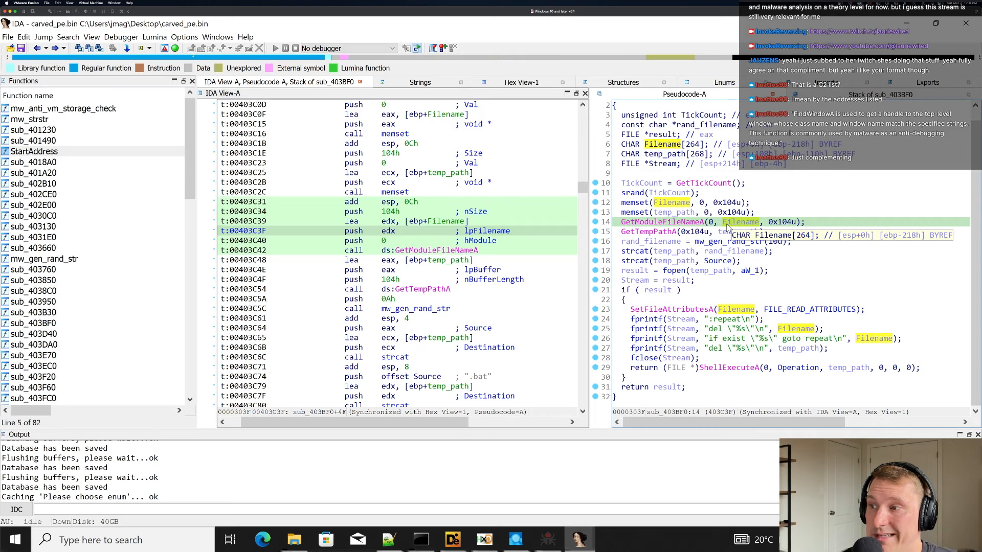
Trace the self-deletion logic from SetFileAttributesA on Filename through the fprintf batch commands to ShellExecuteA.
{"action": "left_click", "coordinate": [743, 319]}
{"action": "left_click", "coordinate": [736, 310]}
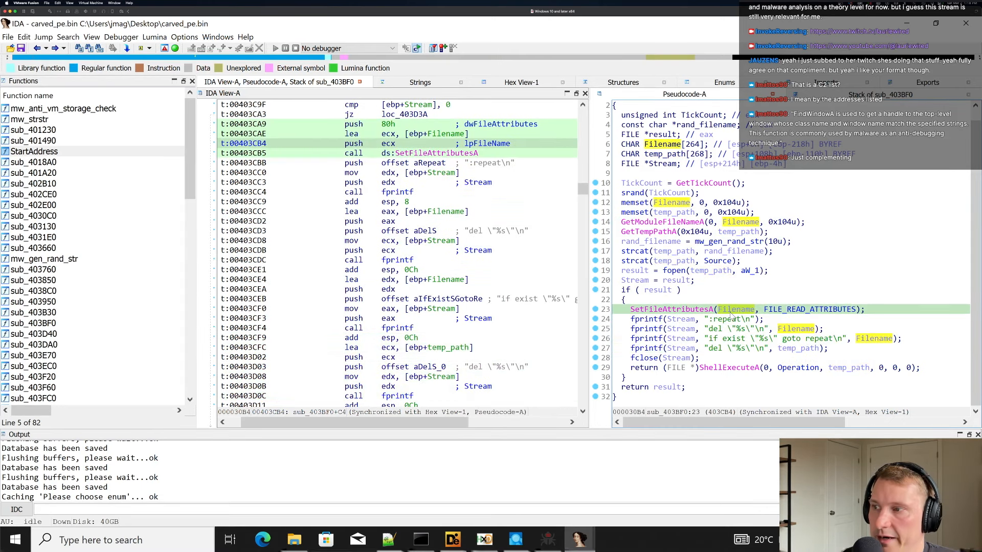
{"action": "left_click_drag", "start_coordinate": [627, 311], "coordinate": [879, 313]}
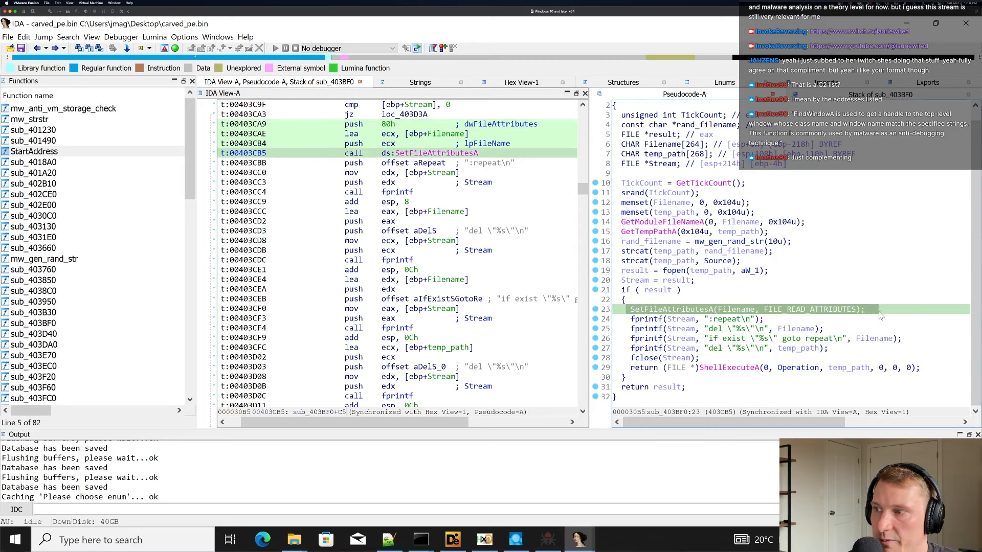
{"action": "left_click", "coordinate": [820, 339]}
{"action": "left_click", "coordinate": [664, 321]}
{"action": "left_click", "coordinate": [685, 320]}
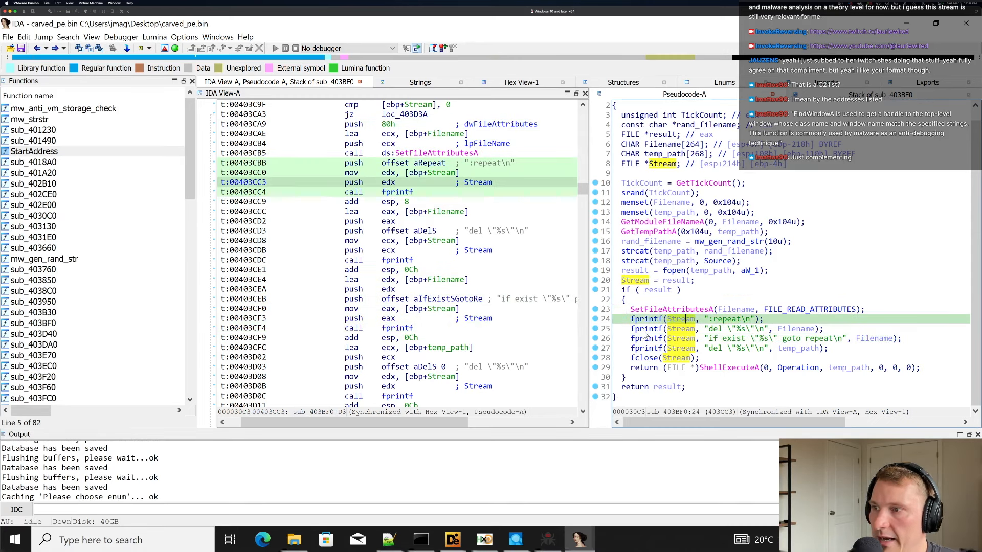
{"action": "left_click_drag", "start_coordinate": [636, 321], "coordinate": [863, 355]}
{"action": "left_click", "coordinate": [832, 351]}
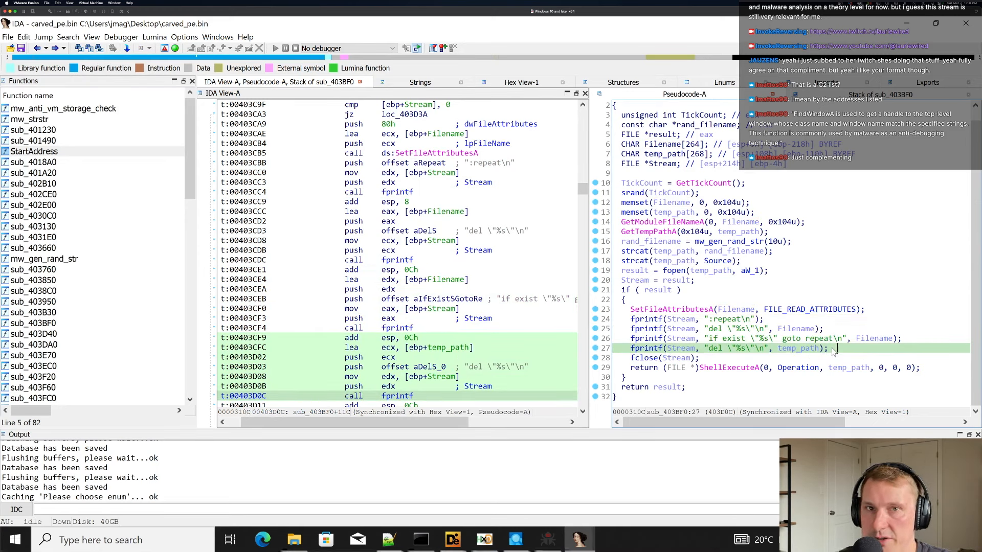
{"action": "left_click", "coordinate": [746, 362]}
{"action": "left_click", "coordinate": [737, 367]}
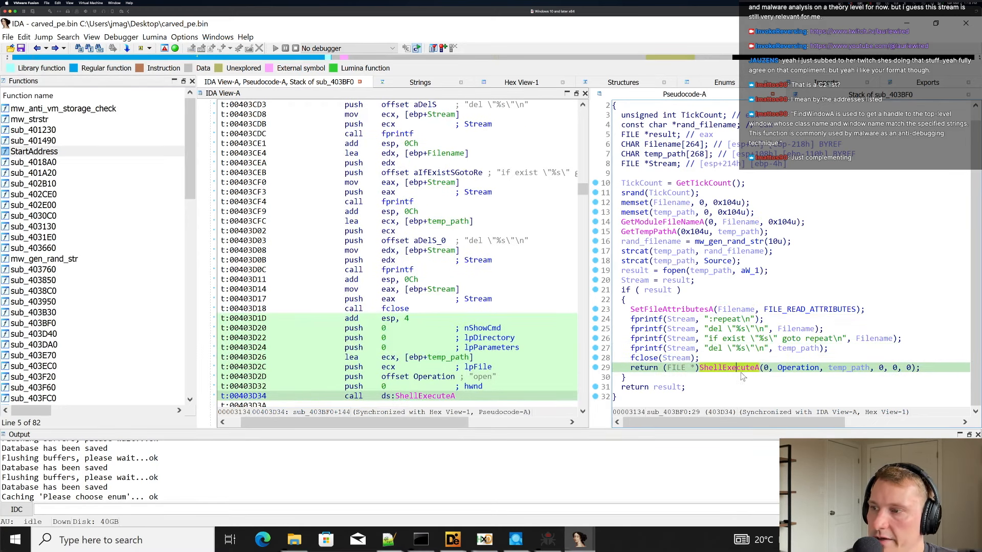
Review the whole block run when fopen succeeds, along with the mw_gen_rand_str call and the fopen arguments.
{"action": "left_click", "coordinate": [674, 281]}
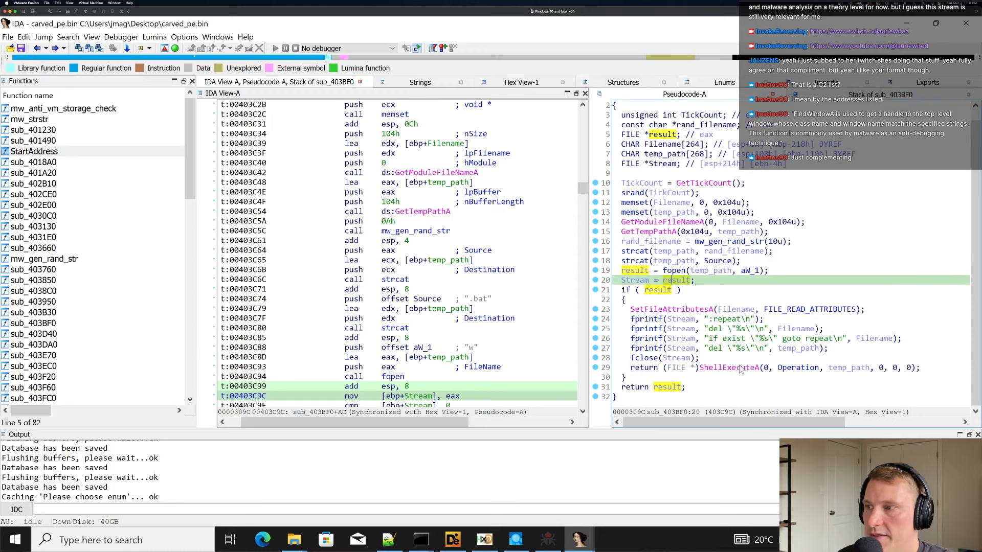
{"action": "left_click_drag", "start_coordinate": [745, 381], "coordinate": [622, 280]}
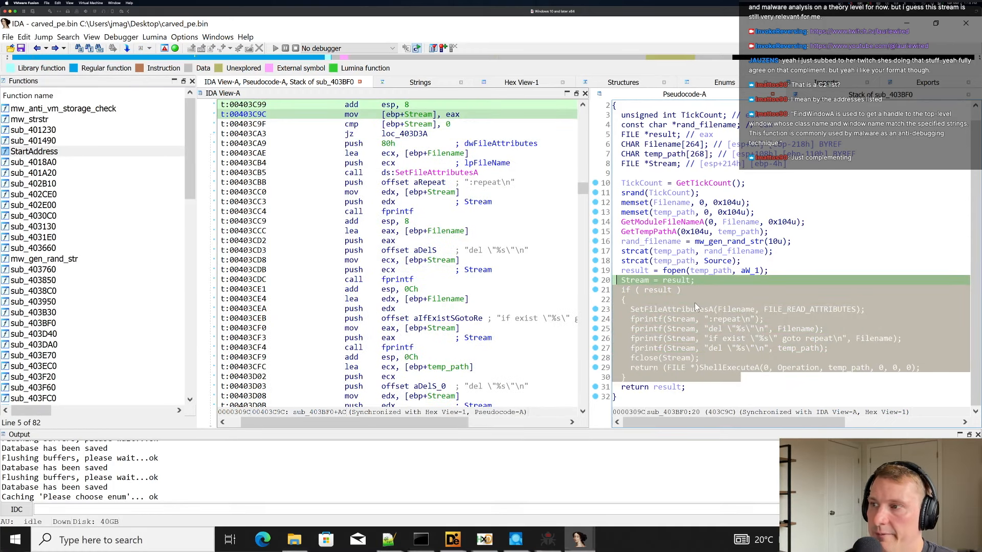
{"action": "left_click", "coordinate": [786, 255]}
{"action": "left_click", "coordinate": [750, 243]}
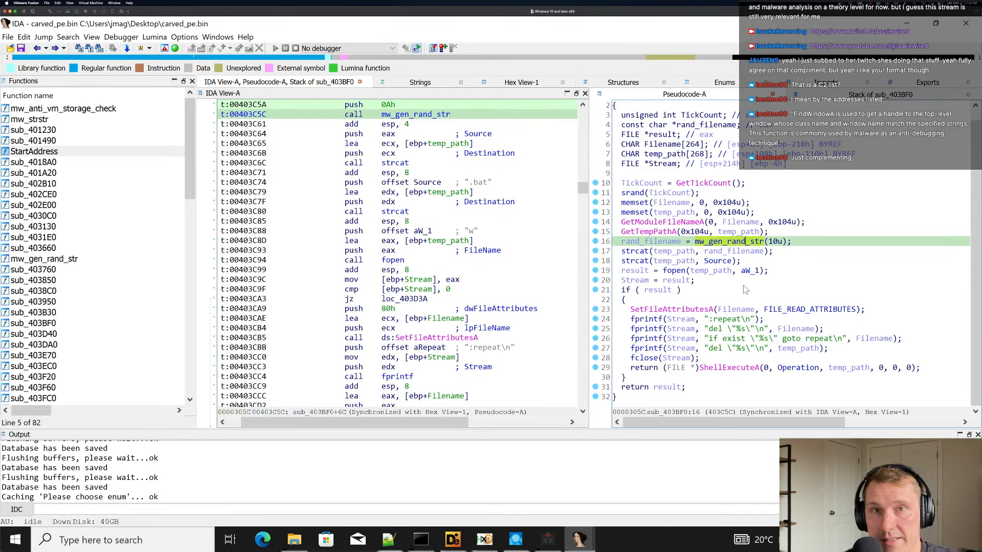
{"action": "left_click", "coordinate": [759, 291]}
{"action": "left_click", "coordinate": [749, 270]}
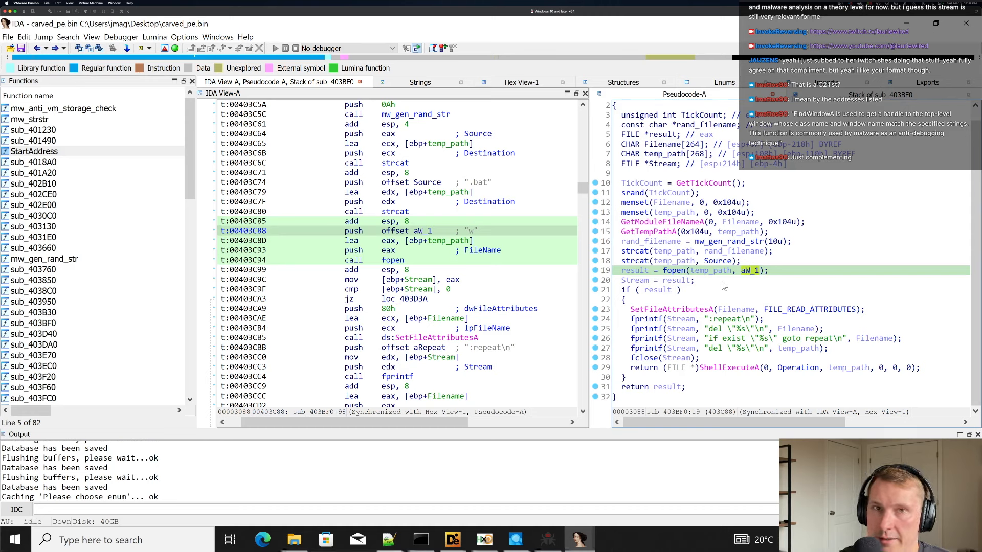
Rename the function sub_403BF0 as mw_self_delete_with_bat.
{"action": "scroll", "coordinate": [760, 246], "scroll_direction": "up", "scroll_amount": 1}
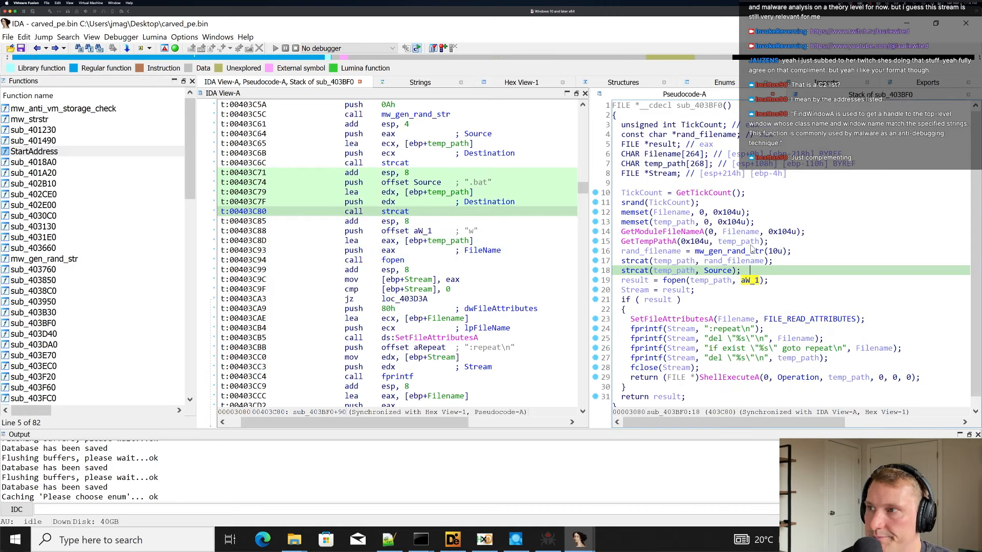
{"action": "left_click", "coordinate": [695, 105]}
{"action": "type", "text": "n"}
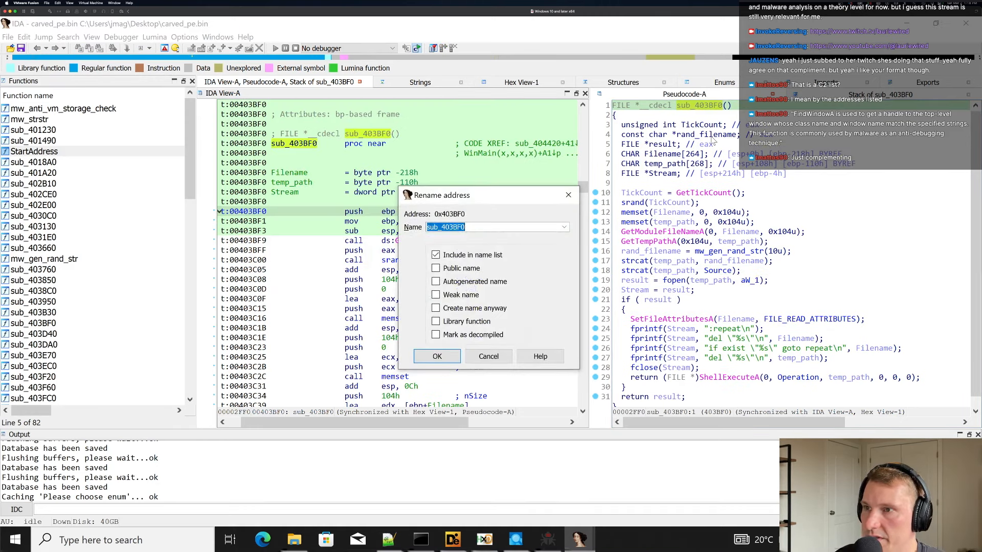
{"action": "type", "text": "mw_"}
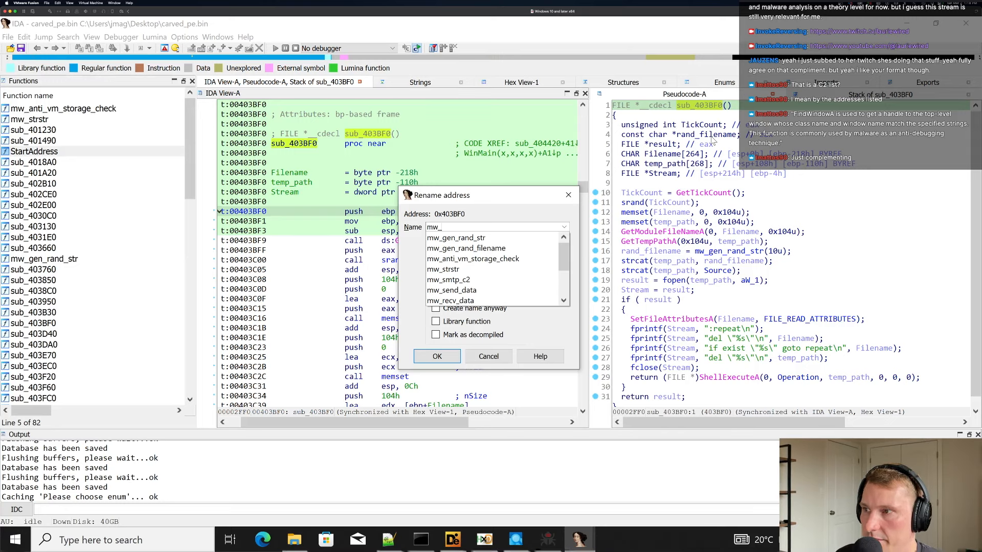
{"action": "type", "text": "seld_delete"}
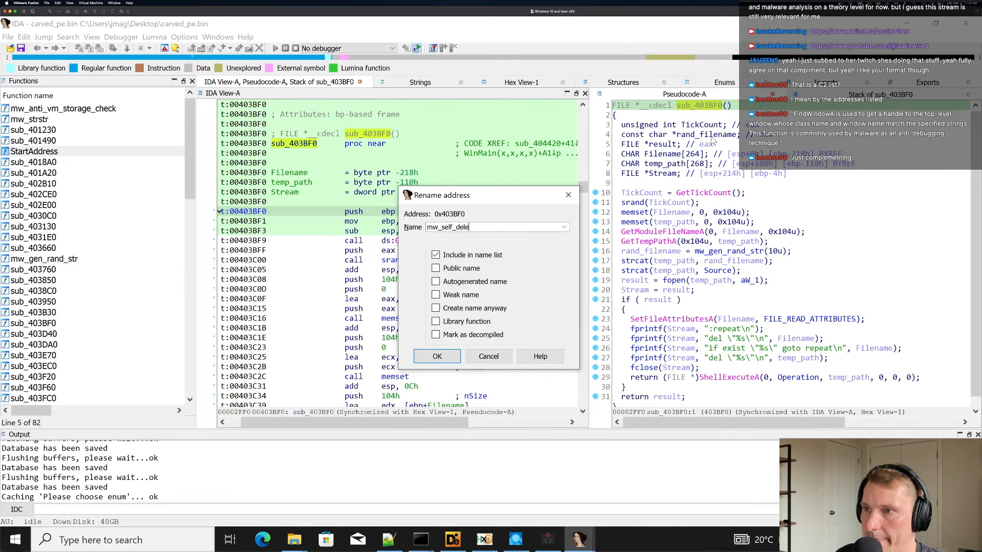
{"action": "key", "text": "Return"}
{"action": "key", "text": "n"}
{"action": "key", "text": "End"}
{"action": "type", "text": "_with_bat"}
{"action": "key", "text": "Return"}
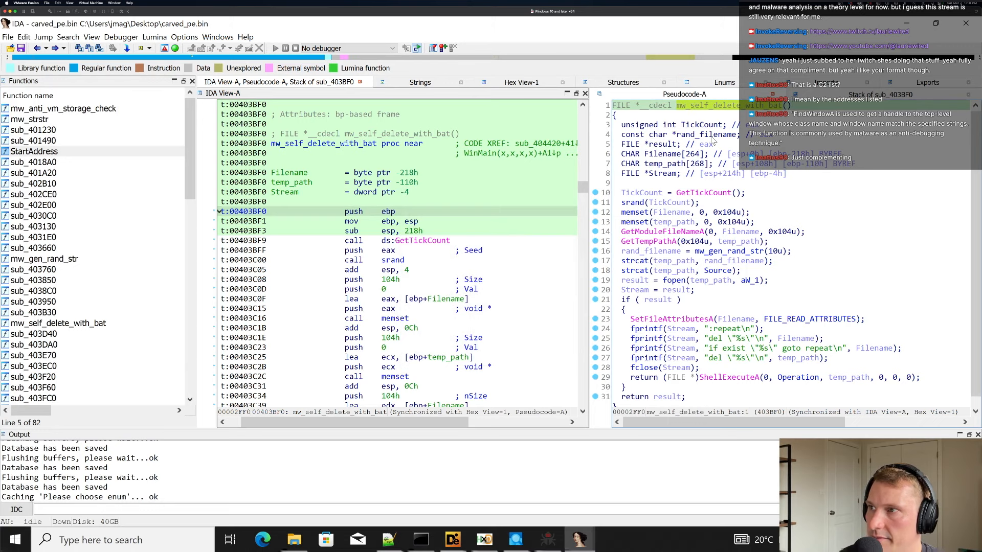
Return to WinMain and examine the byte arguments of DeleteFileA, FindWindowA and MoveFileA in the loop before CreateMutexA.
{"action": "key", "text": "x"}
{"action": "key", "text": "Escape"}
{"action": "left_click", "coordinate": [714, 222]}
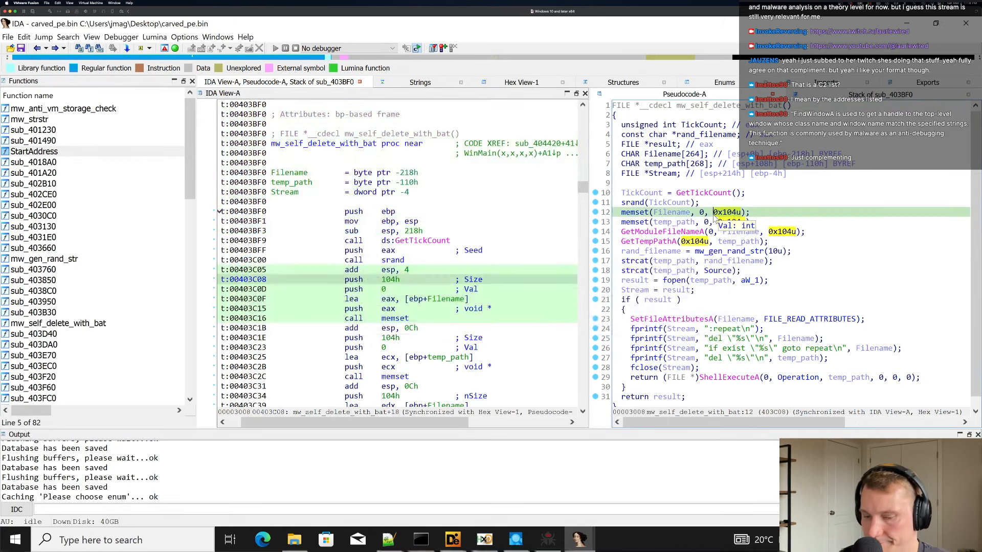
{"action": "key", "text": "Escape"}
{"action": "left_click", "coordinate": [736, 251]}
{"action": "left_click", "coordinate": [725, 250]}
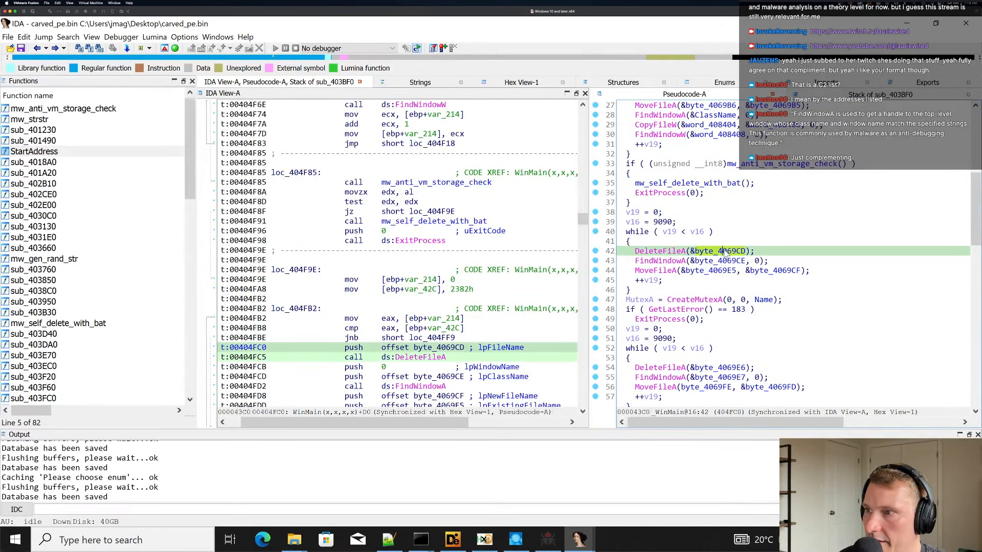
{"action": "left_click", "coordinate": [720, 261]}
{"action": "left_click", "coordinate": [713, 272]}
{"action": "left_click", "coordinate": [716, 251]}
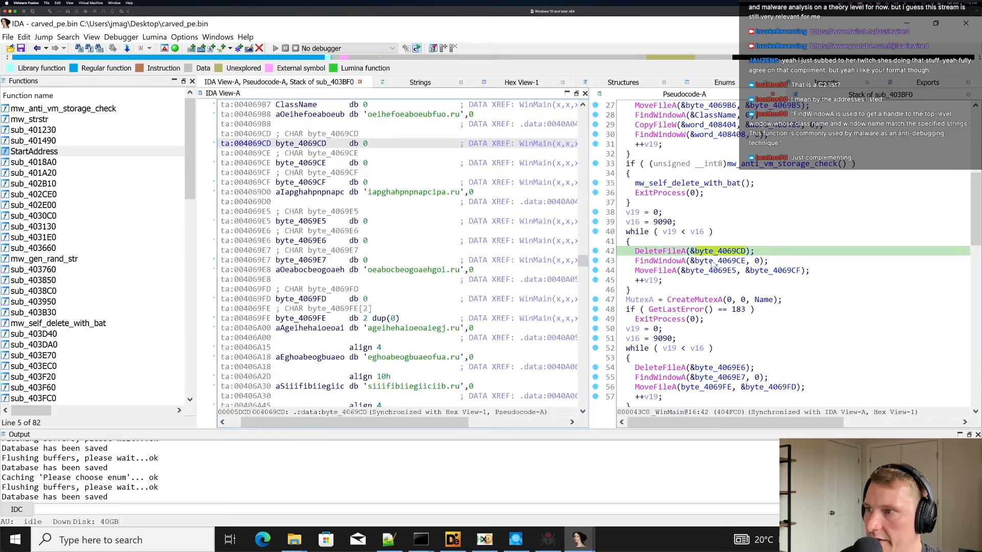
{"action": "left_click", "coordinate": [714, 261]}
{"action": "left_click", "coordinate": [726, 271]}
{"action": "left_click", "coordinate": [778, 274]}
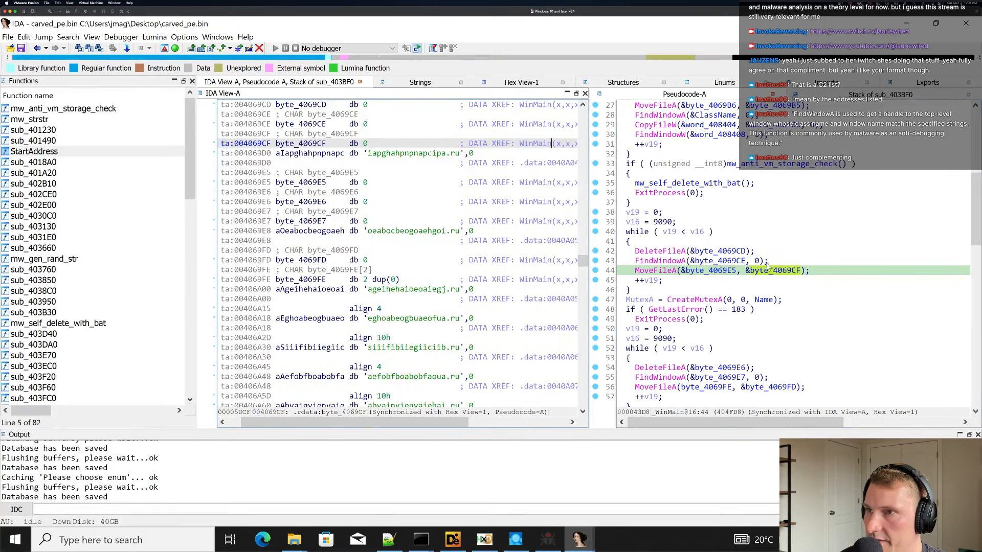
{"action": "left_click", "coordinate": [777, 235]}
Show the constant compared with GetLastError after the CreateMutexA call in hexadecimal.
{"action": "scroll", "coordinate": [741, 253], "scroll_direction": "down", "scroll_amount": 2}
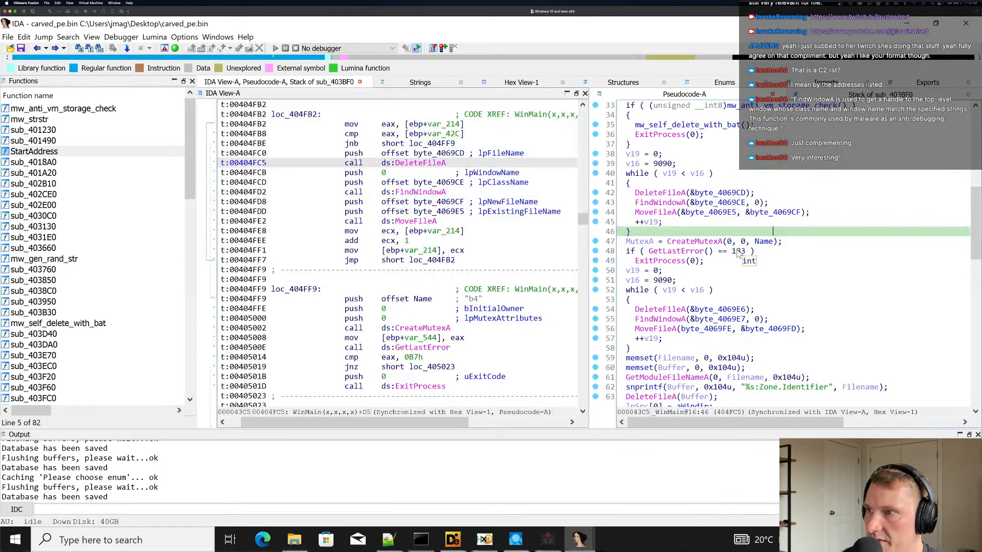
{"action": "left_click", "coordinate": [706, 241]}
{"action": "left_click", "coordinate": [678, 251]}
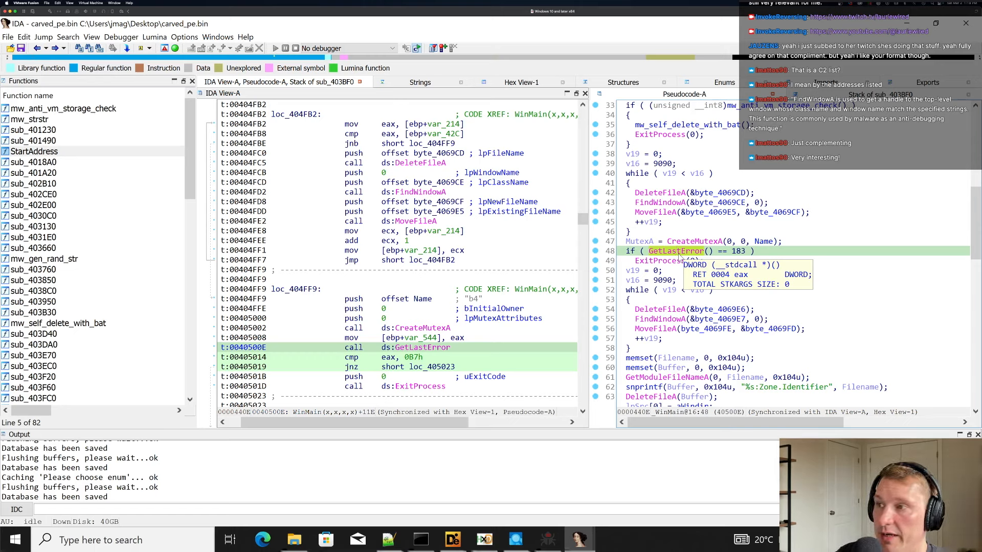
{"action": "left_click", "coordinate": [736, 254]}
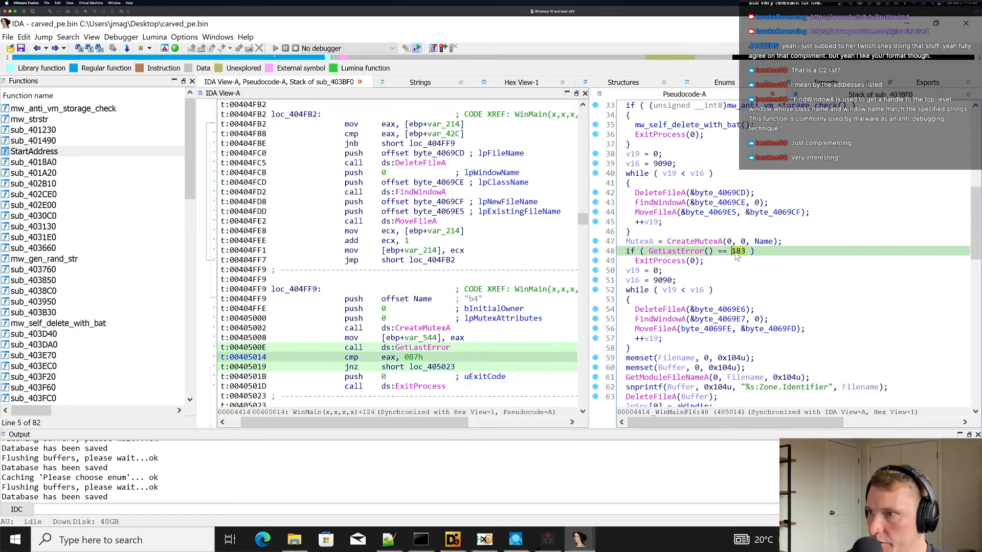
{"action": "key", "text": "h"}
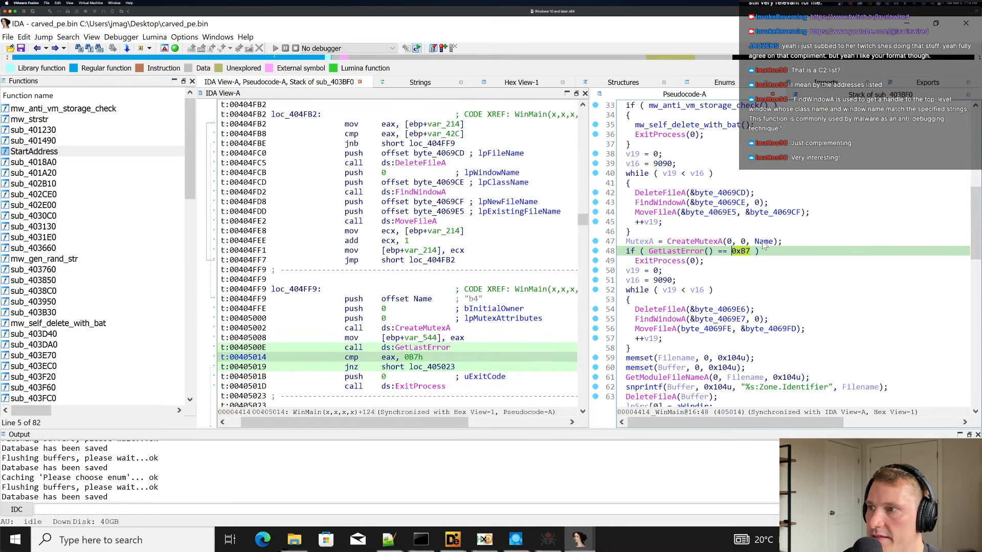
Examine the CreateMutexA arguments in WinMain, following Name to its data definition and back to the call.
{"action": "left_click", "coordinate": [717, 242]}
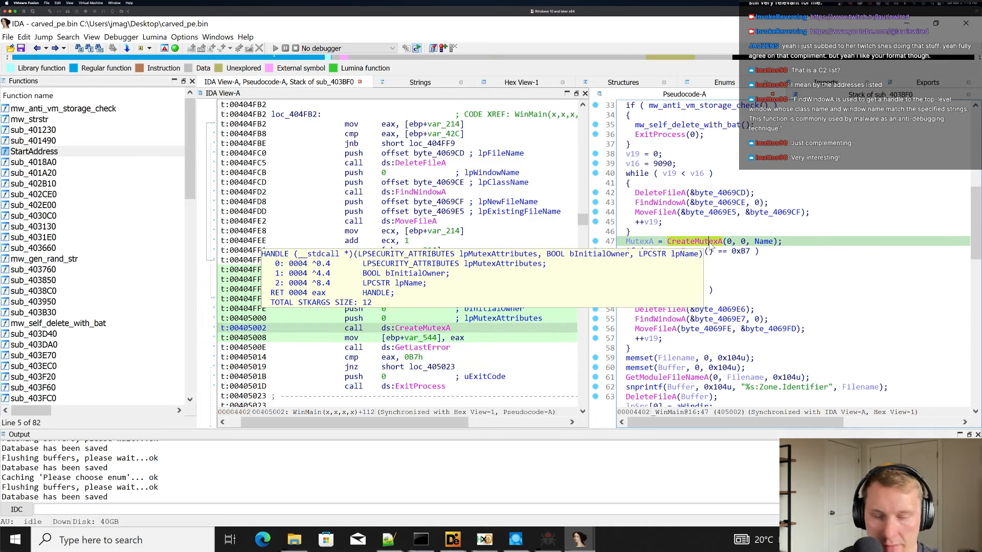
{"action": "left_click", "coordinate": [765, 242]}
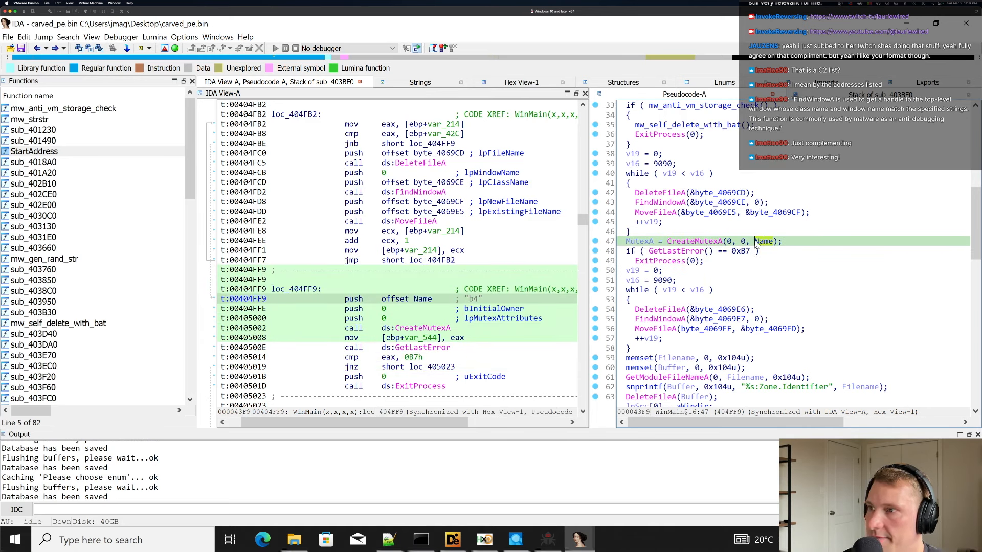
{"action": "key", "text": "Return"}
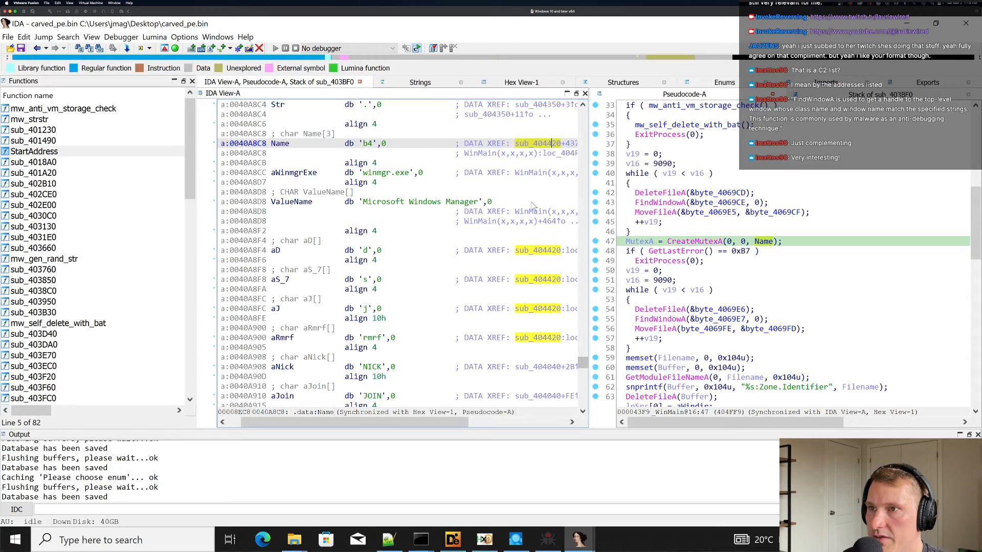
{"action": "left_click", "coordinate": [745, 241]}
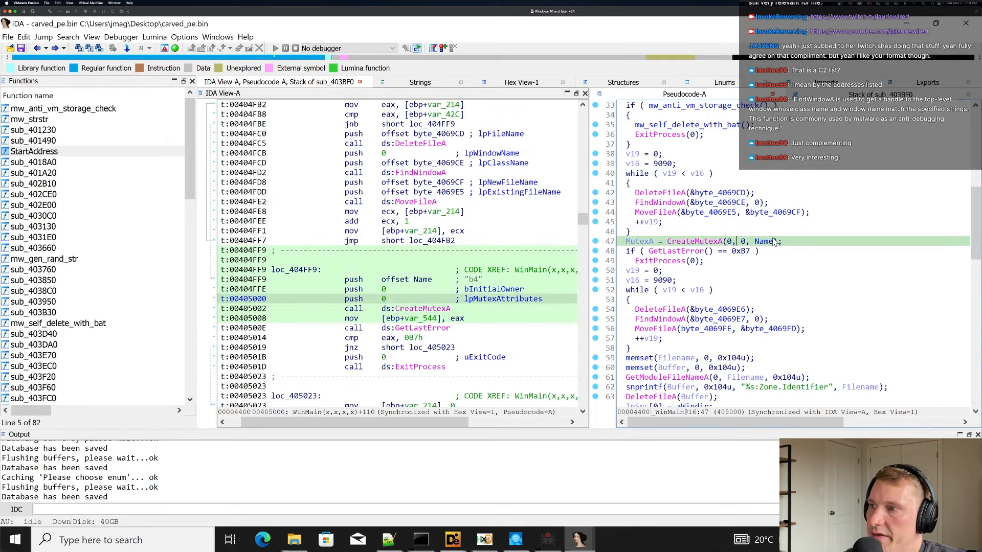
{"action": "left_click", "coordinate": [701, 243]}
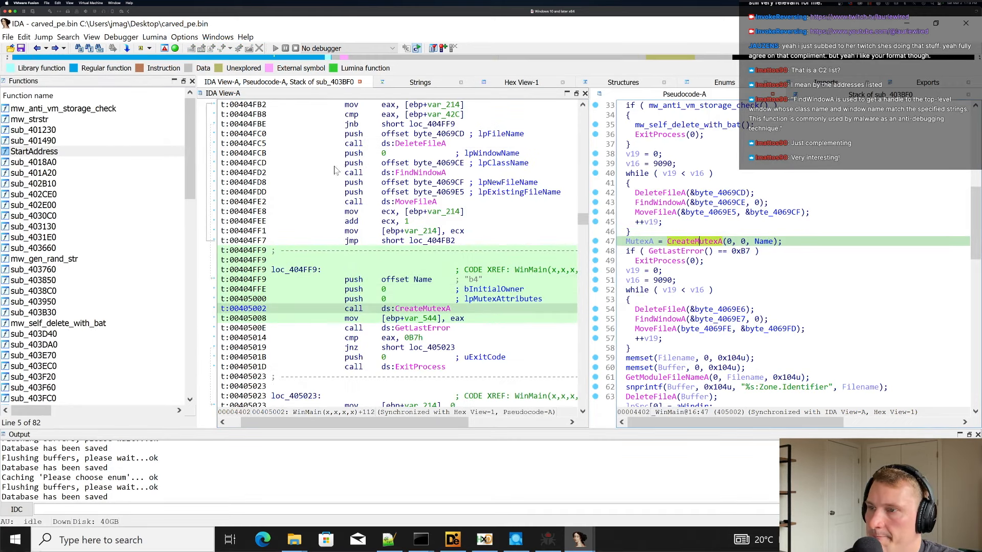
{"action": "left_click", "coordinate": [37, 48]}
{"action": "left_click", "coordinate": [55, 48]}
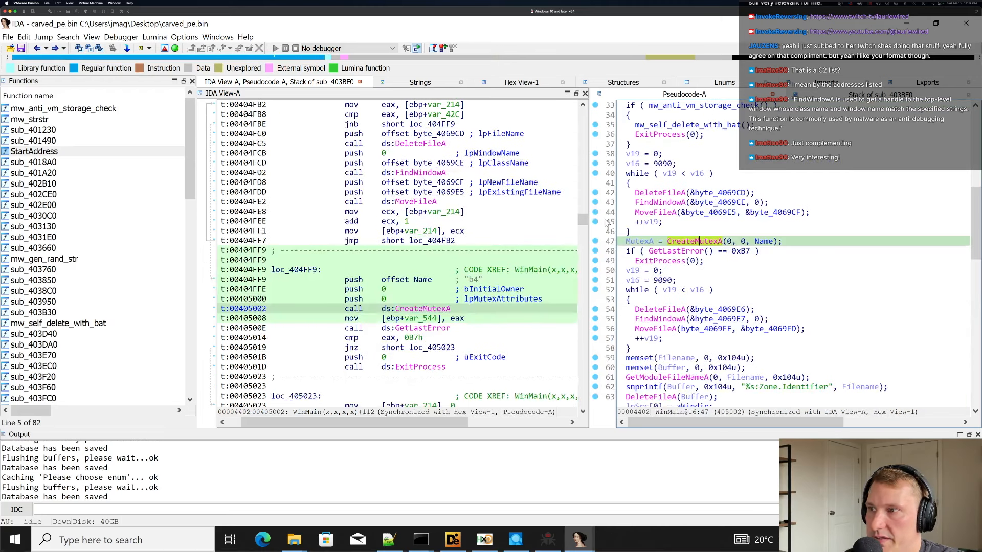
Inspect the string stored in the mutex Name variable in the data section.
{"action": "left_click", "coordinate": [765, 242]}
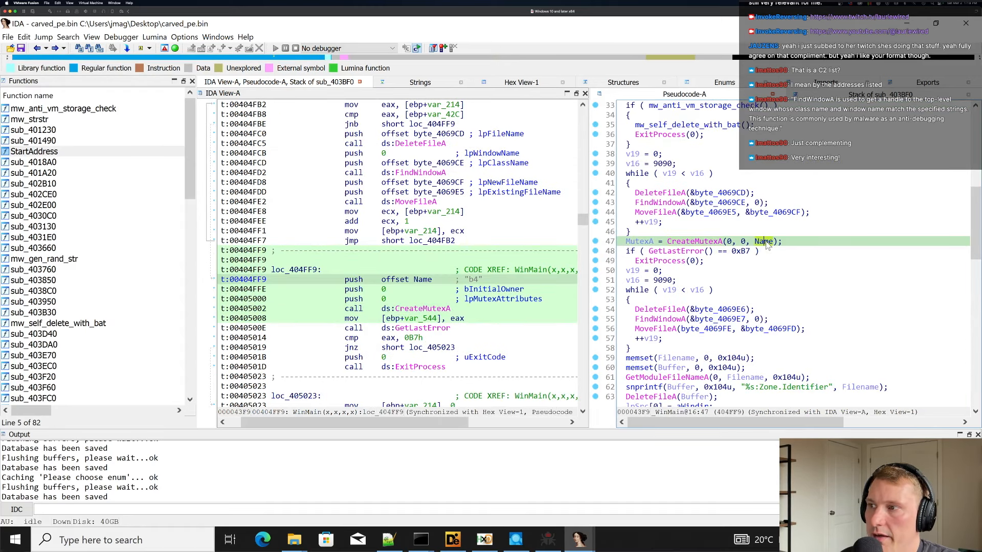
{"action": "mouse_move", "coordinate": [767, 245]}
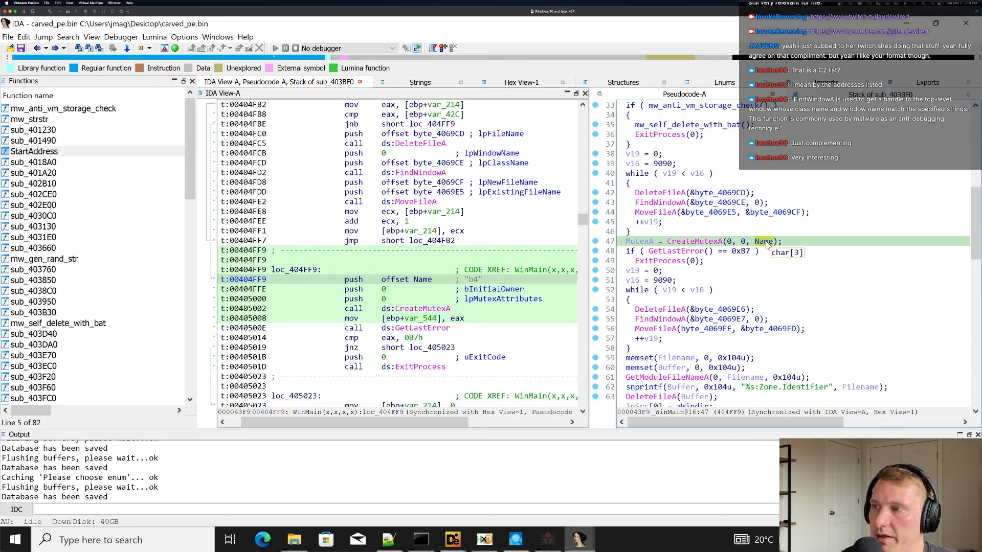
{"action": "double_click", "coordinate": [764, 242]}
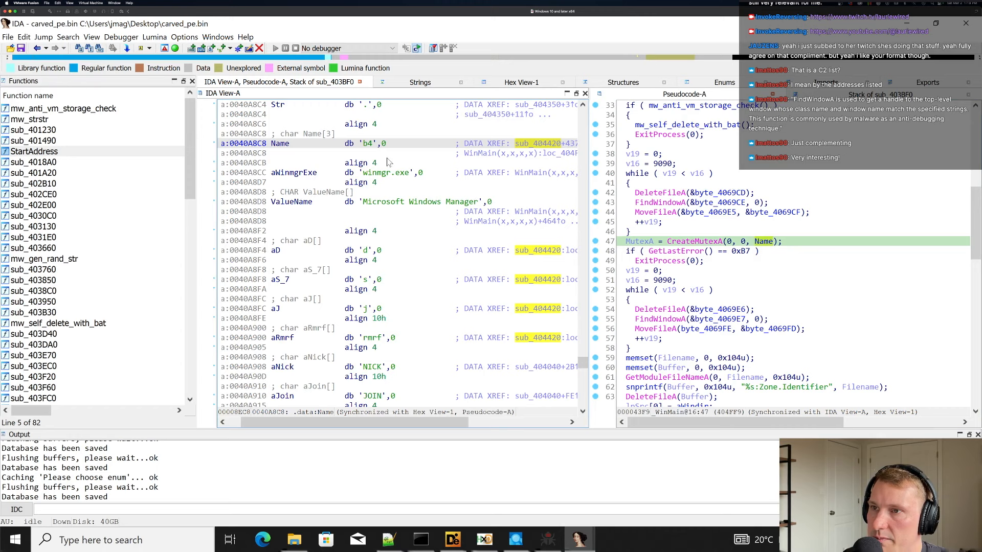
{"action": "left_click_drag", "start_coordinate": [360, 144], "coordinate": [370, 148]}
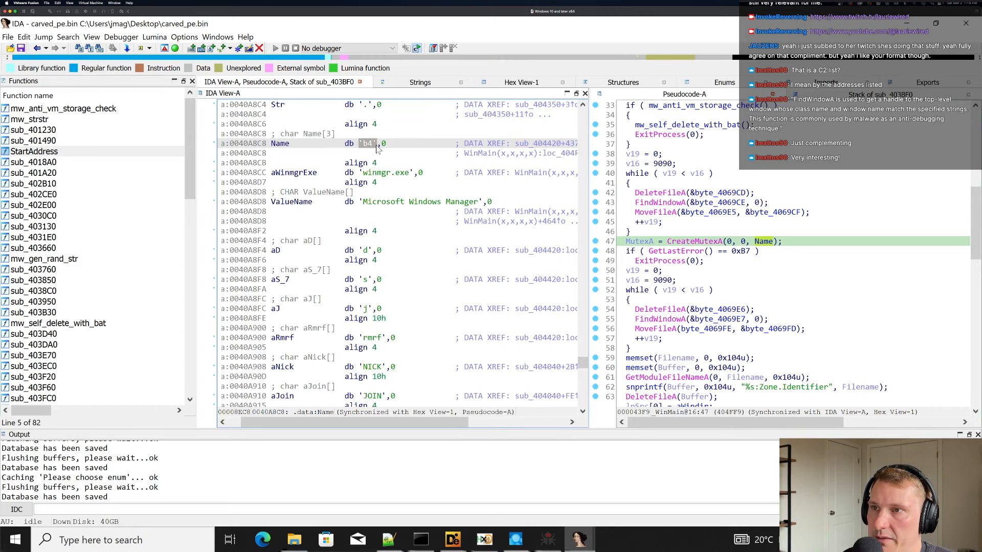
{"action": "double_click", "coordinate": [764, 242]}
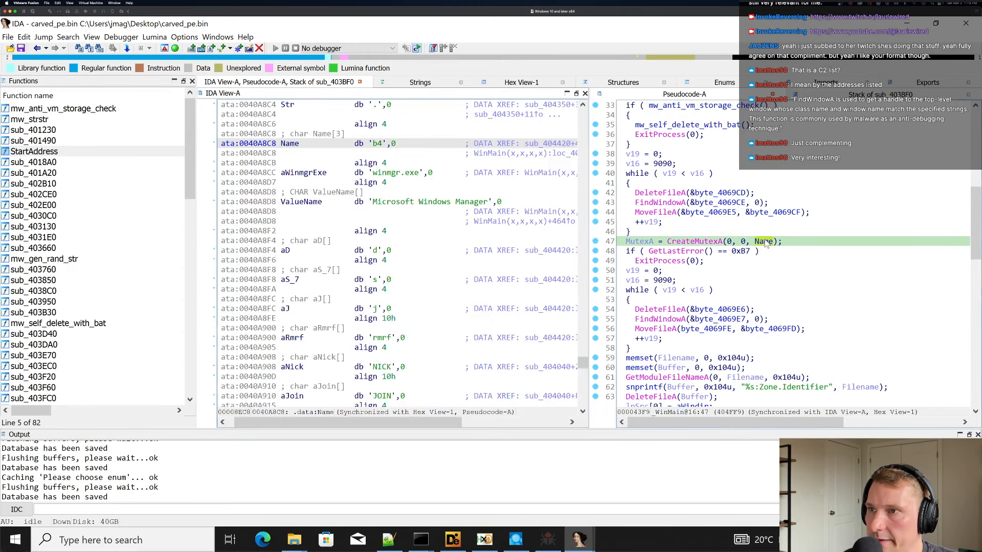
Trace how the CreateMutexA call relates to the GetLastError check on the following line.
{"action": "left_click", "coordinate": [708, 233]}
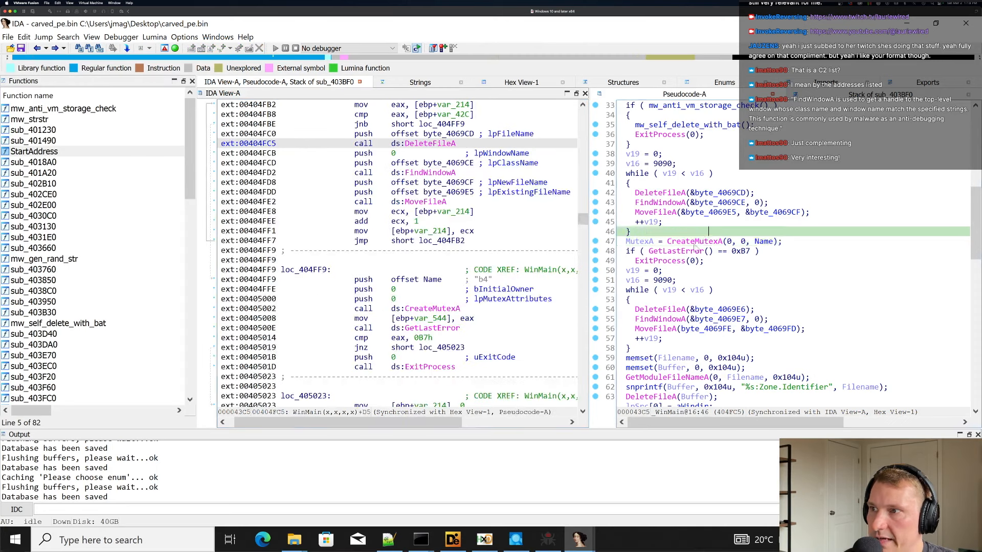
{"action": "left_click", "coordinate": [696, 243]}
{"action": "left_click", "coordinate": [739, 251]}
{"action": "left_click", "coordinate": [686, 242]}
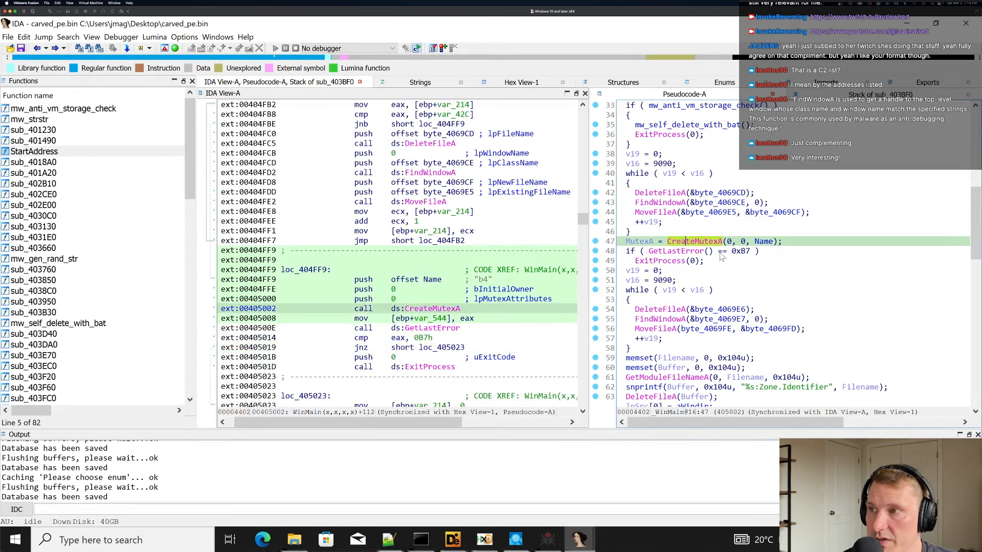
{"action": "left_click", "coordinate": [741, 251]}
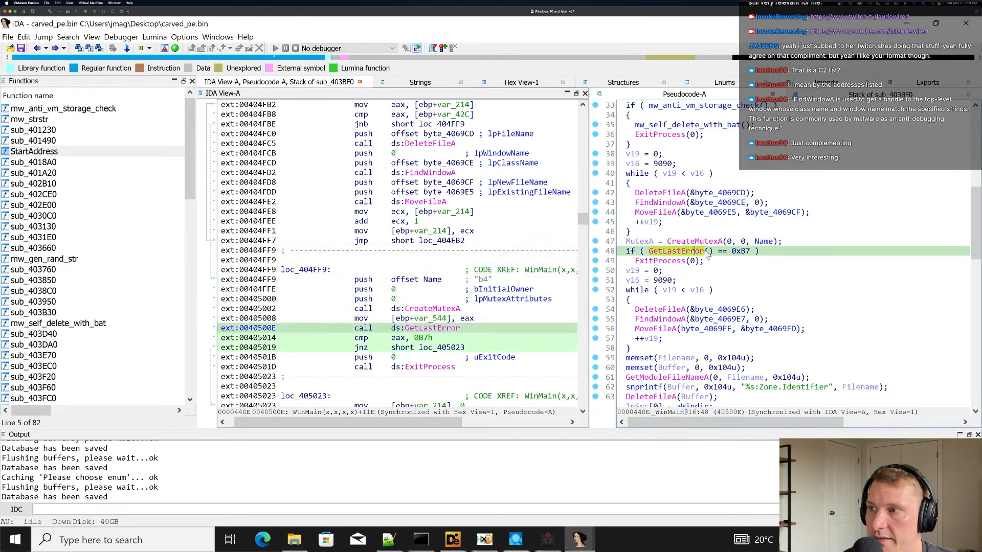
{"action": "left_click", "coordinate": [692, 251]}
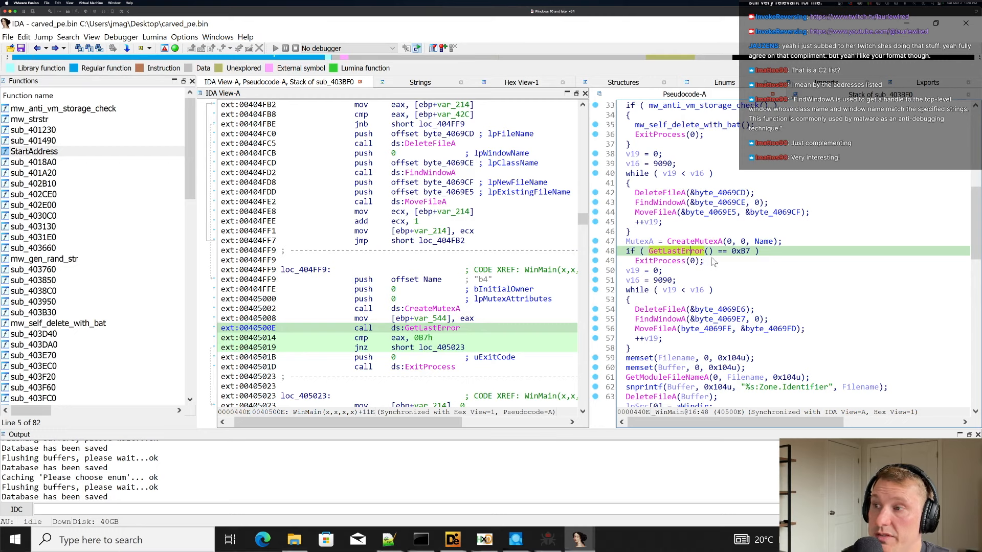
Replace the 0xB7 constant in the GetLastError comparison with the standard enum symbol ERROR_ALREADY_EXISTS.
{"action": "left_click", "coordinate": [741, 252]}
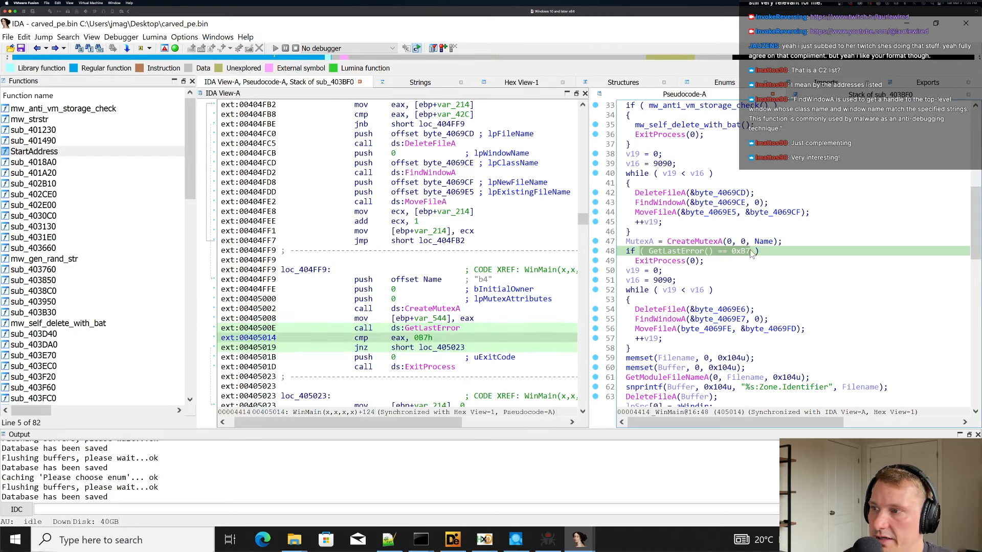
{"action": "key", "text": "m"}
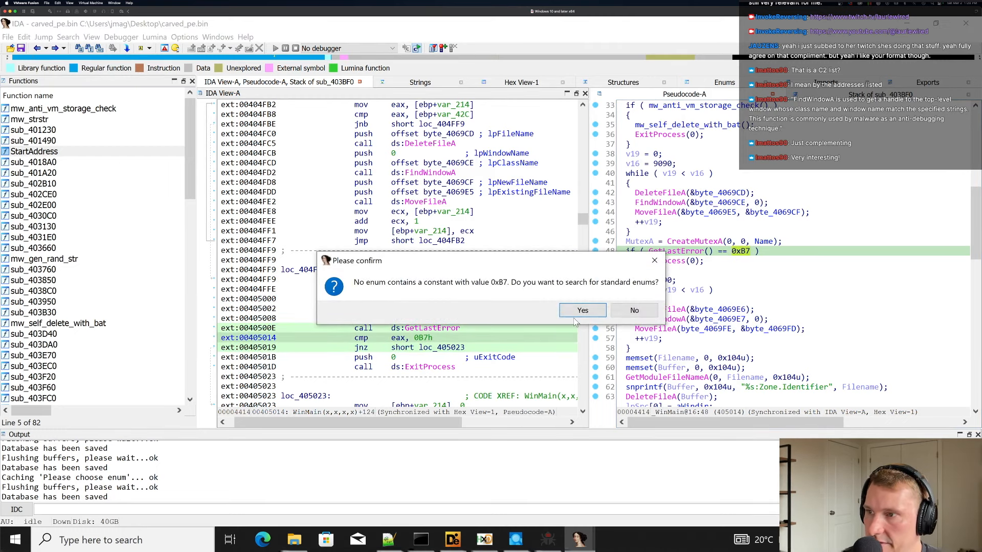
{"action": "left_click", "coordinate": [581, 310]}
{"action": "right_click", "coordinate": [229, 247]}
{"action": "left_click", "coordinate": [270, 277]}
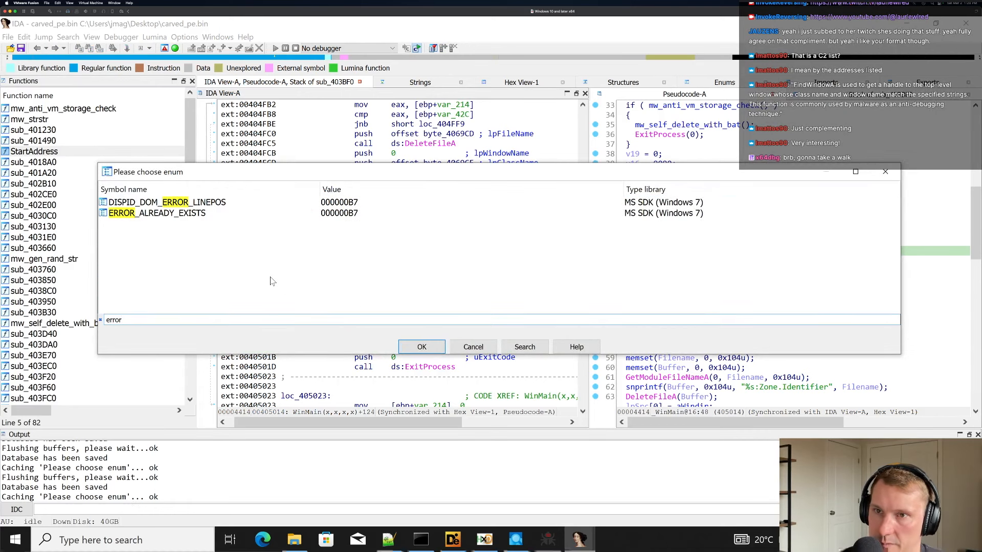
{"action": "double_click", "coordinate": [234, 214]}
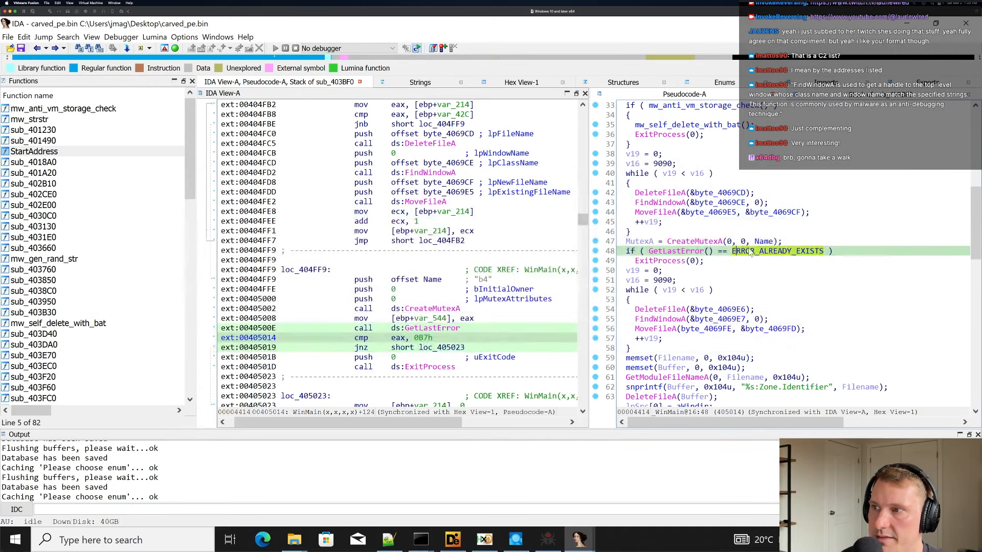
Review the ExitProcess branch of the mutex check and the string value passed to CreateMutexA as Name.
{"action": "left_click", "coordinate": [740, 270]}
{"action": "left_click", "coordinate": [680, 242]}
{"action": "left_click", "coordinate": [661, 261]}
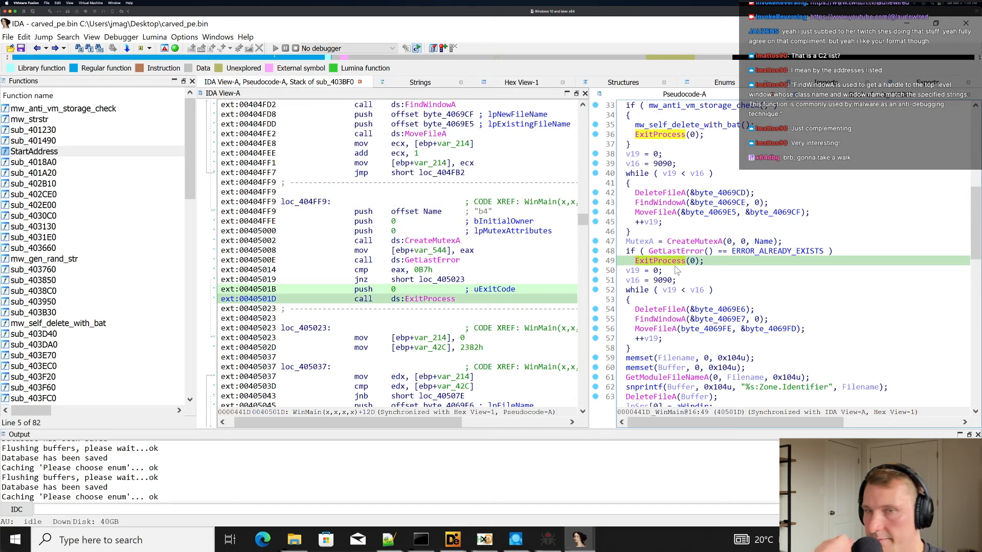
{"action": "left_click", "coordinate": [722, 242]}
{"action": "double_click", "coordinate": [763, 242]}
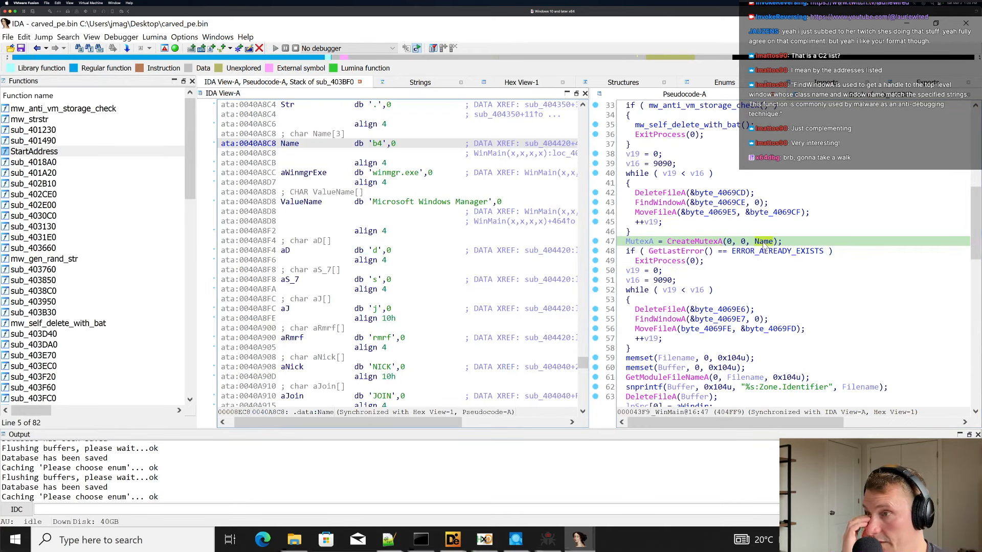
{"action": "left_click", "coordinate": [377, 145]}
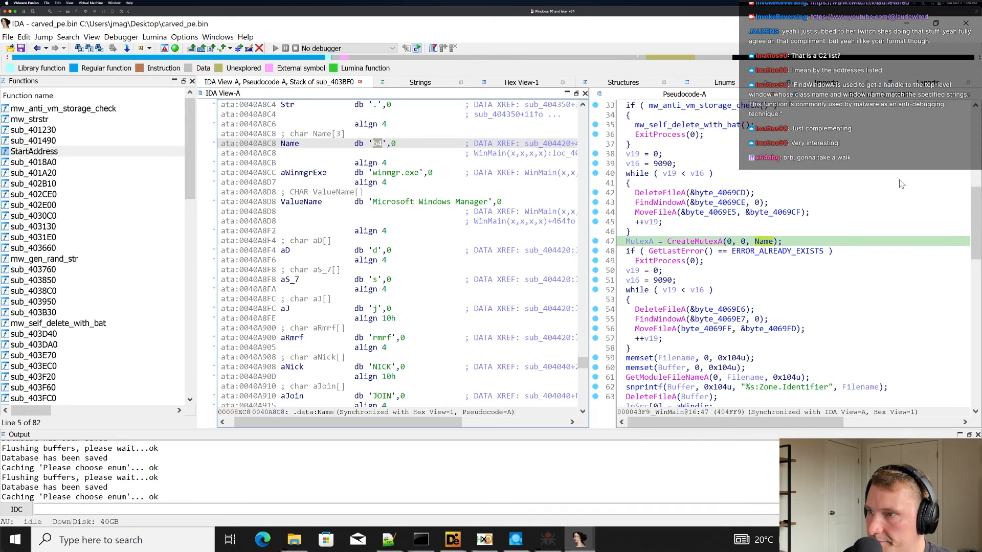
Examine how the CreateMutexA Name argument, the ERROR_ALREADY_EXISTS comparison and the ExitProcess call work together in WinMain.
{"action": "left_click", "coordinate": [764, 243]}
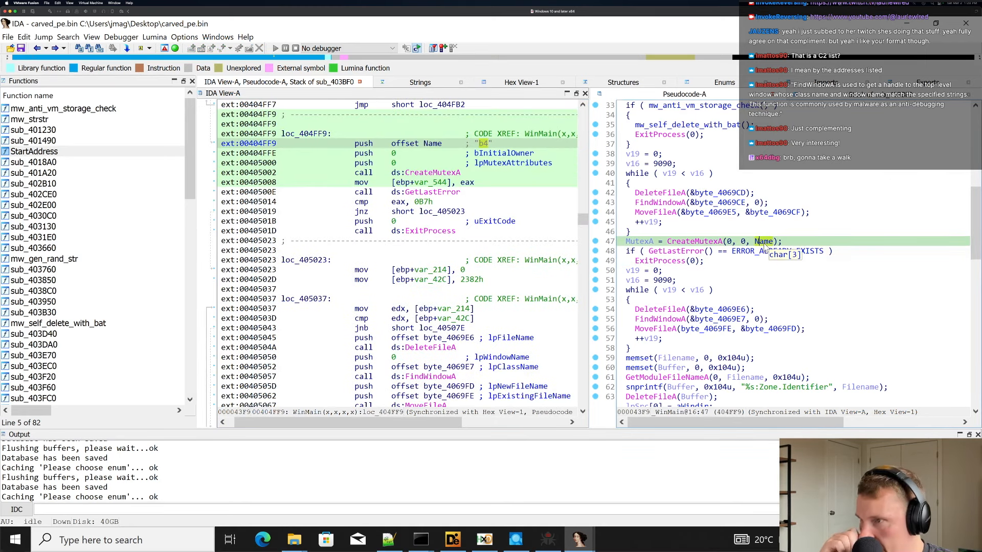
{"action": "left_click", "coordinate": [696, 251]}
{"action": "left_click", "coordinate": [733, 263]}
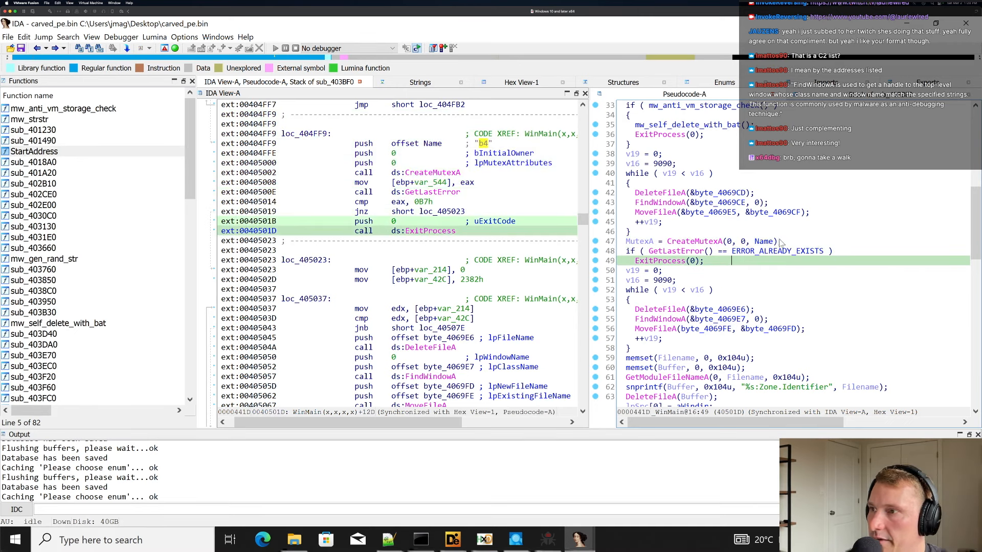
{"action": "left_click", "coordinate": [760, 243]}
{"action": "left_click", "coordinate": [762, 252]}
{"action": "left_click", "coordinate": [762, 263]}
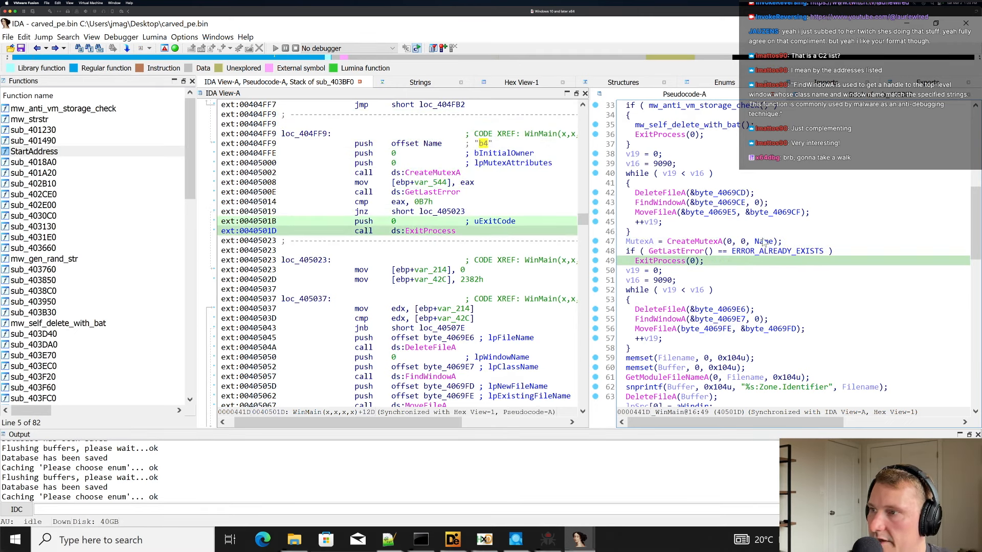
{"action": "left_click", "coordinate": [760, 268]}
{"action": "left_click", "coordinate": [765, 241]}
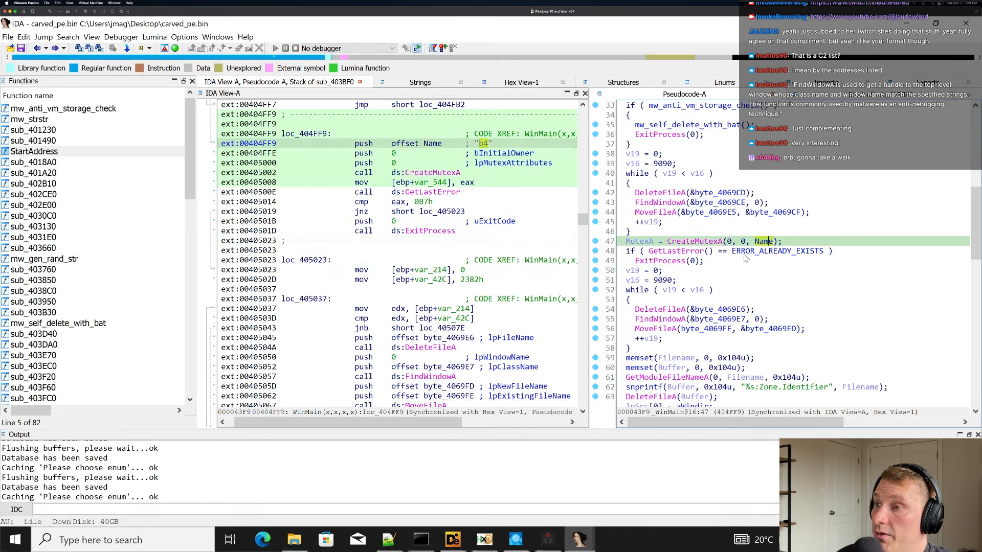
{"action": "mouse_move", "coordinate": [757, 246]}
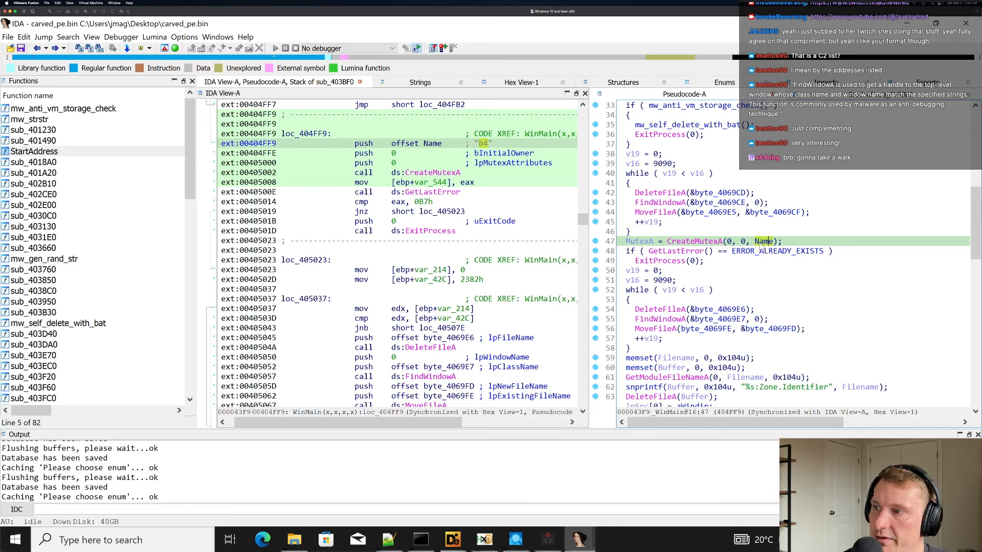
Check the string behind the mutex Name variable in the data section against its use in the CreateMutexA call.
{"action": "double_click", "coordinate": [757, 245]}
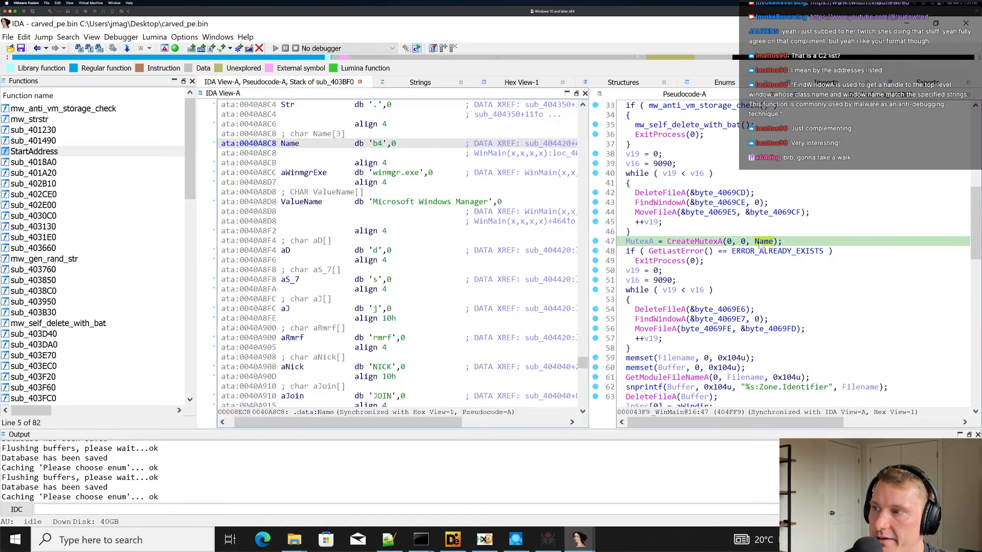
{"action": "left_click", "coordinate": [379, 146]}
{"action": "left_click", "coordinate": [723, 249]}
{"action": "left_click", "coordinate": [768, 241]}
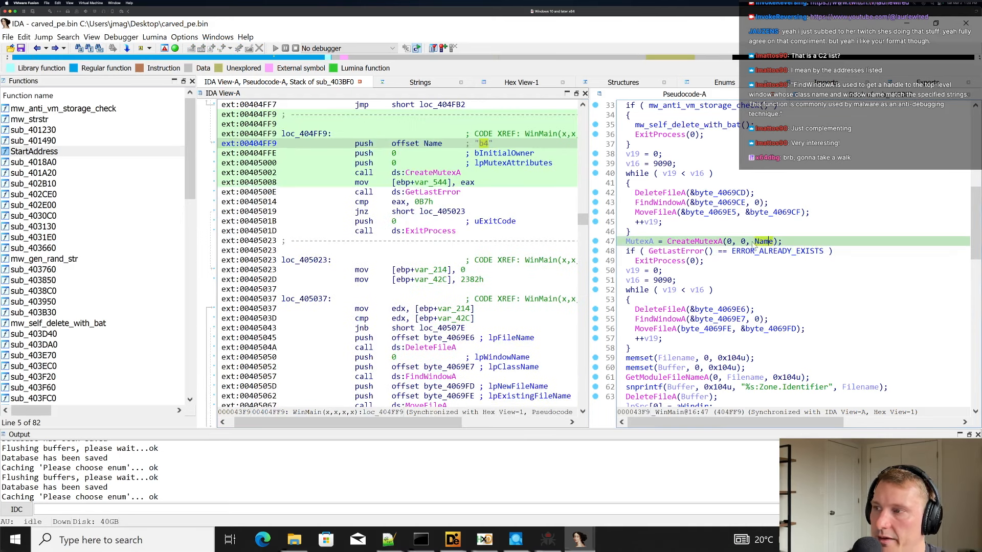
{"action": "left_click", "coordinate": [686, 243]}
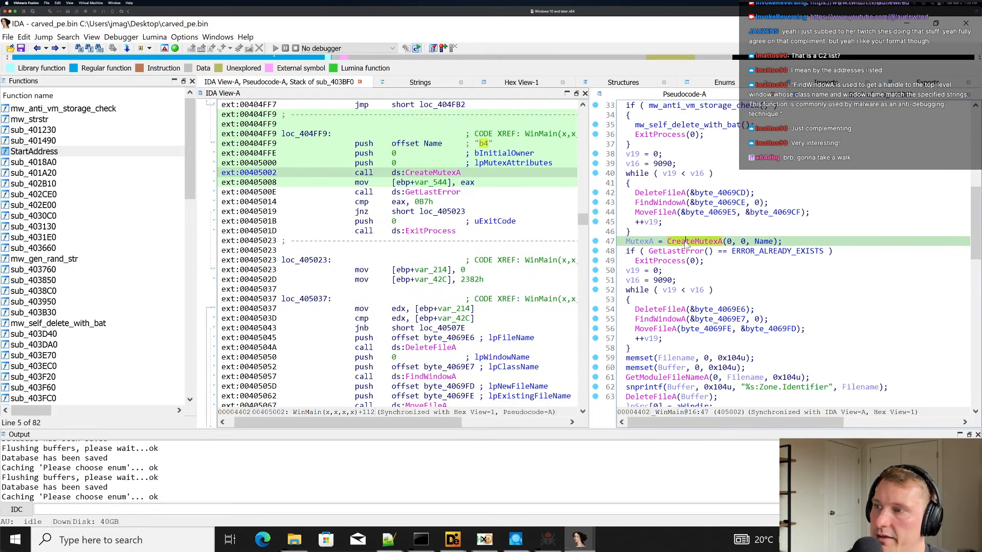
{"action": "left_click", "coordinate": [718, 265]}
Review the DeleteFileA, FindWindowA and MoveFileA while loop after the mutex check and the memset calls below it.
{"action": "scroll", "coordinate": [711, 284], "scroll_direction": "down", "scroll_amount": 2}
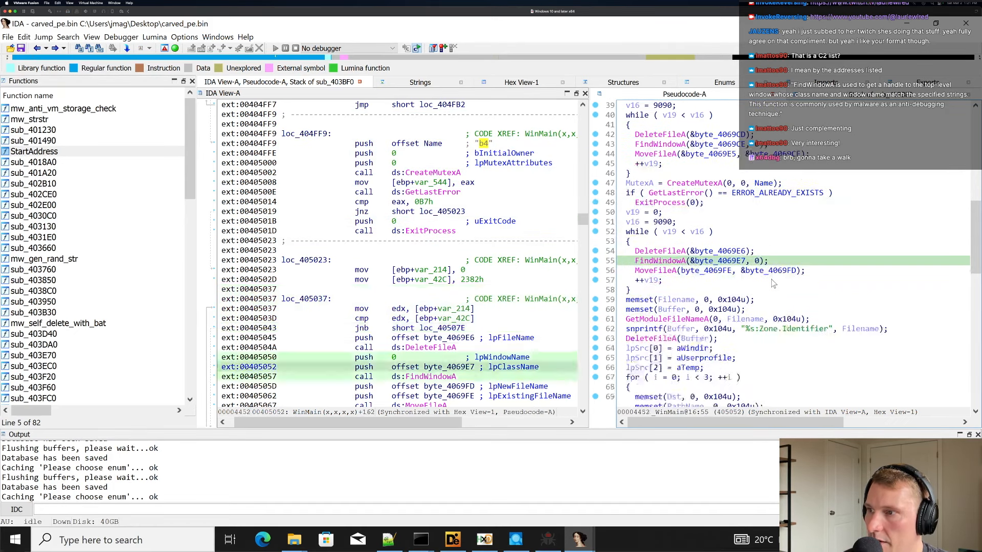
{"action": "scroll", "coordinate": [772, 280], "scroll_direction": "down", "scroll_amount": 1}
{"action": "left_click", "coordinate": [643, 204]}
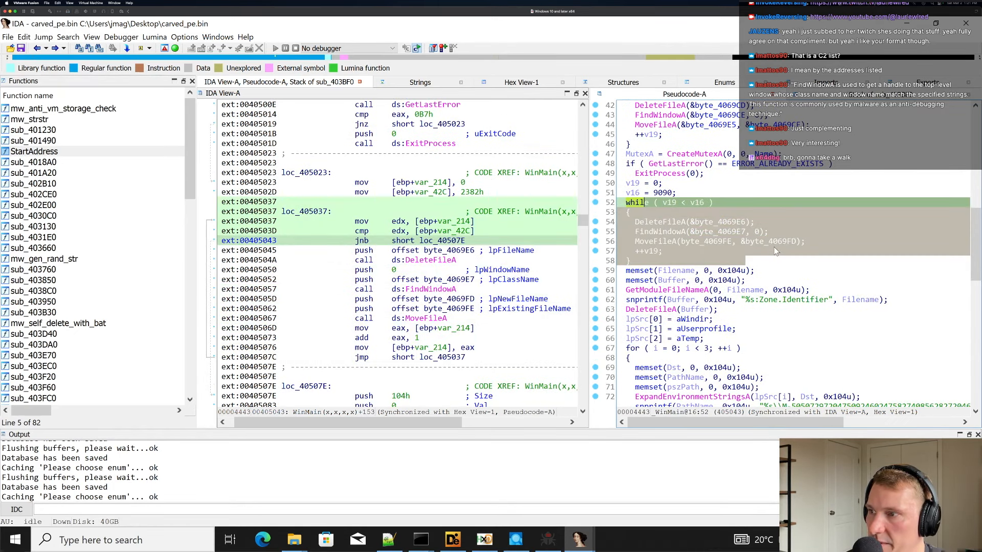
{"action": "scroll", "coordinate": [774, 247], "scroll_direction": "down", "scroll_amount": 1}
{"action": "left_click", "coordinate": [776, 252]}
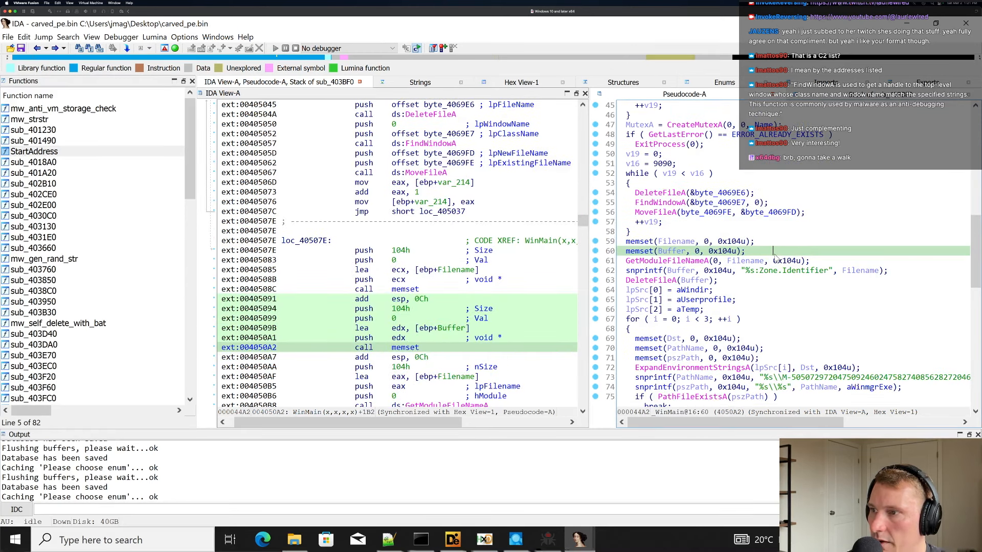
Rename the Filename variable in the GetModuleFileNameA call to self_filename.
{"action": "left_click", "coordinate": [751, 262]}
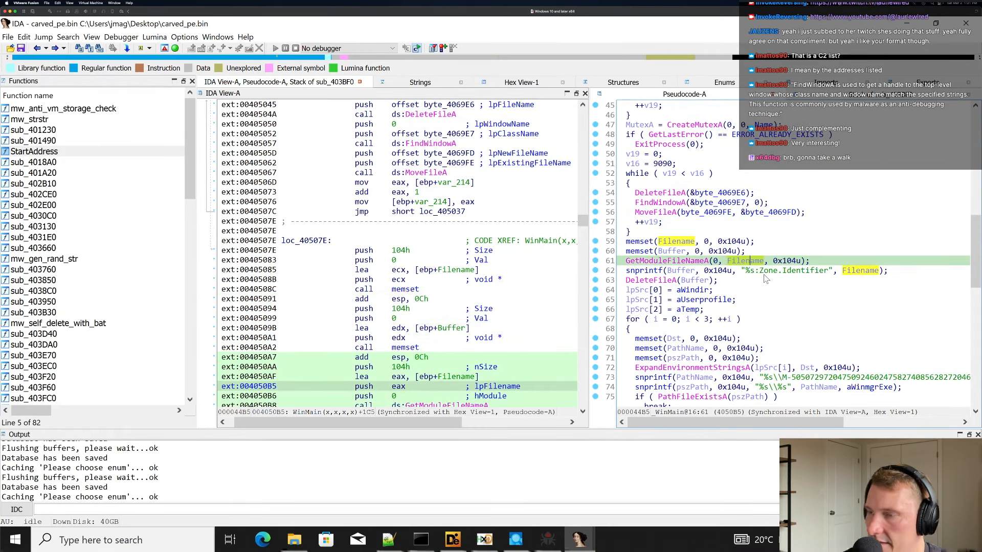
{"action": "type", "text": "nself_filename"}
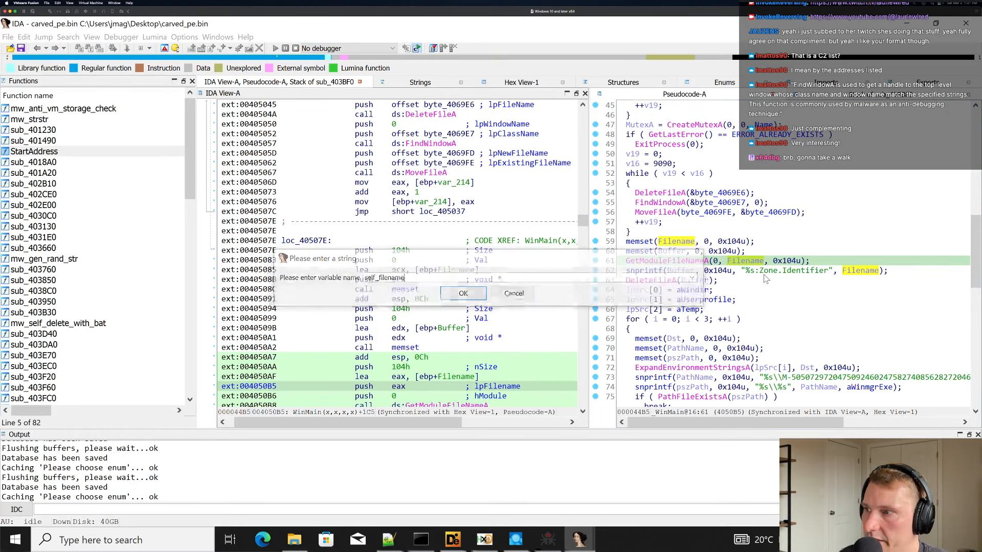
{"action": "key", "text": "Return"}
Inspect the "%s:Zone.Identifier" format string of the snprintf call in the data section.
{"action": "left_click_drag", "start_coordinate": [787, 262], "coordinate": [811, 266]}
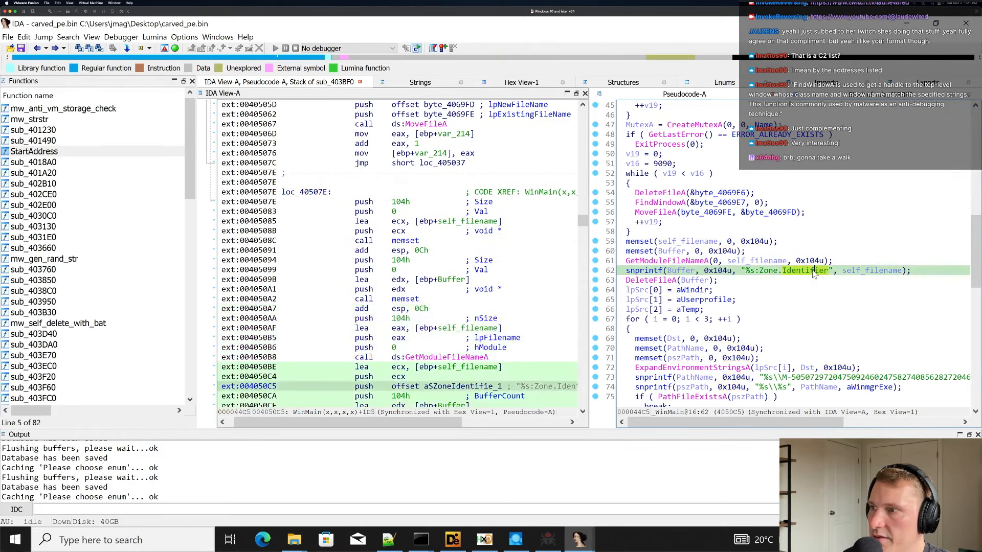
{"action": "double_click", "coordinate": [814, 270]}
{"action": "right_click", "coordinate": [491, 289]}
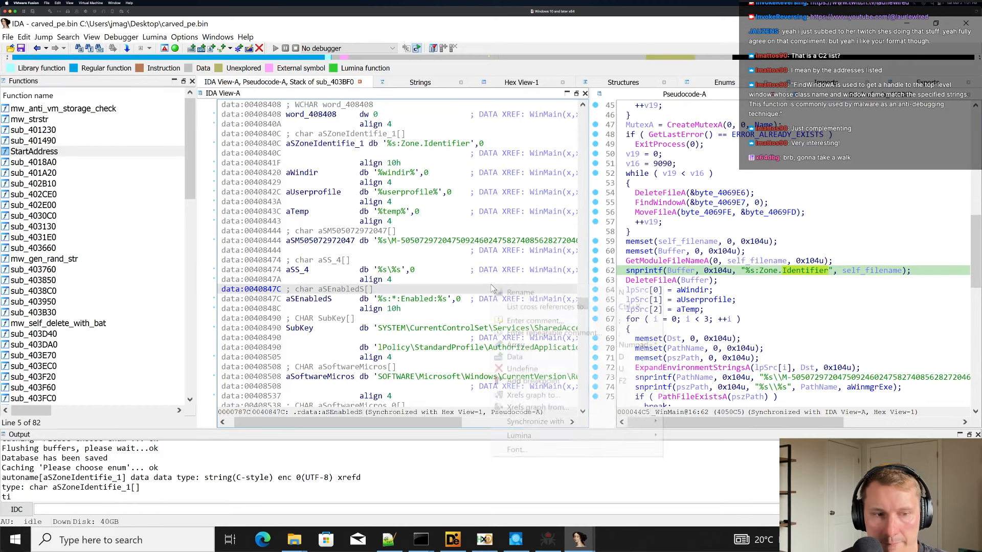
{"action": "left_click", "coordinate": [817, 238]}
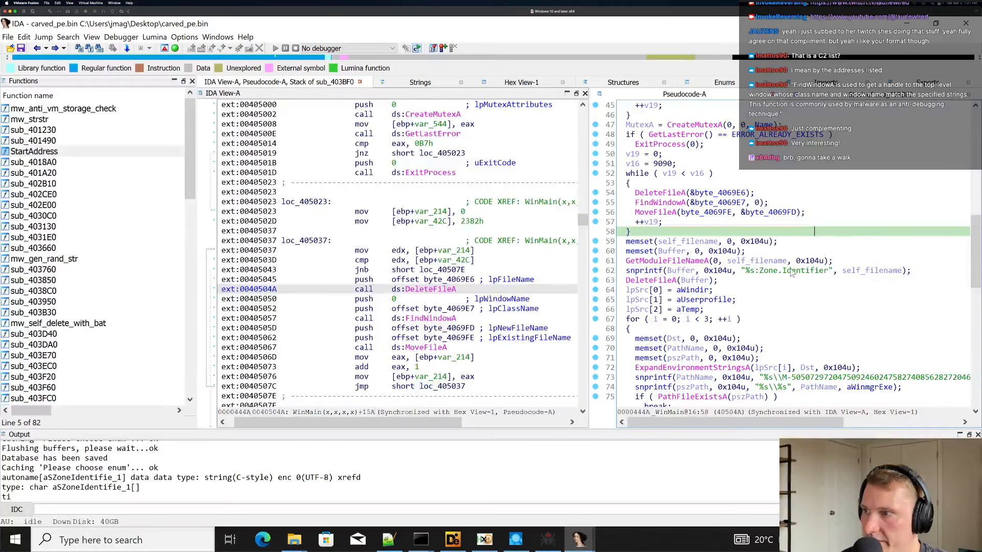
Switch to Chrome, search the web for zone.identifier and read the Stack Overflow answer on what the Zone identifier stores.
{"action": "left_click", "coordinate": [790, 270]}
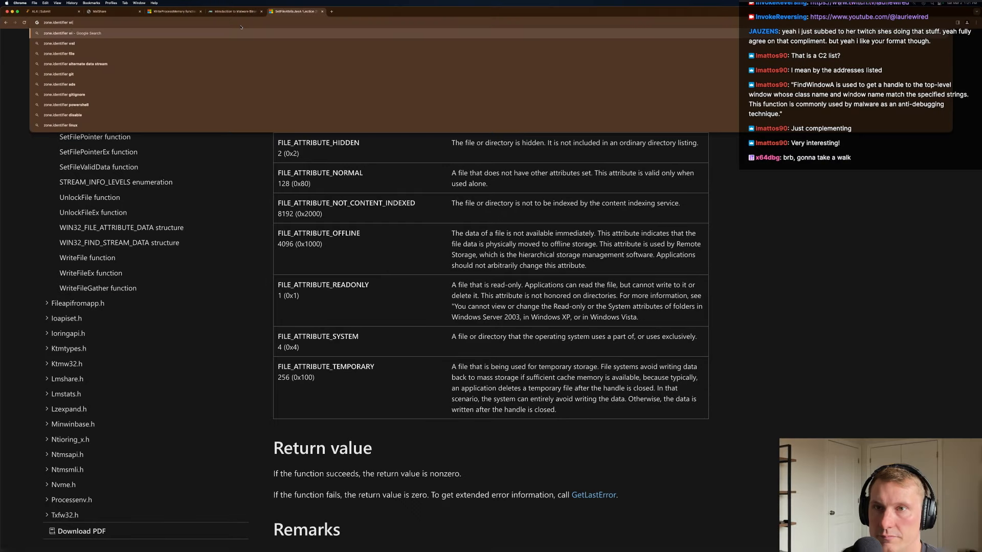
{"action": "key", "text": "Return"}
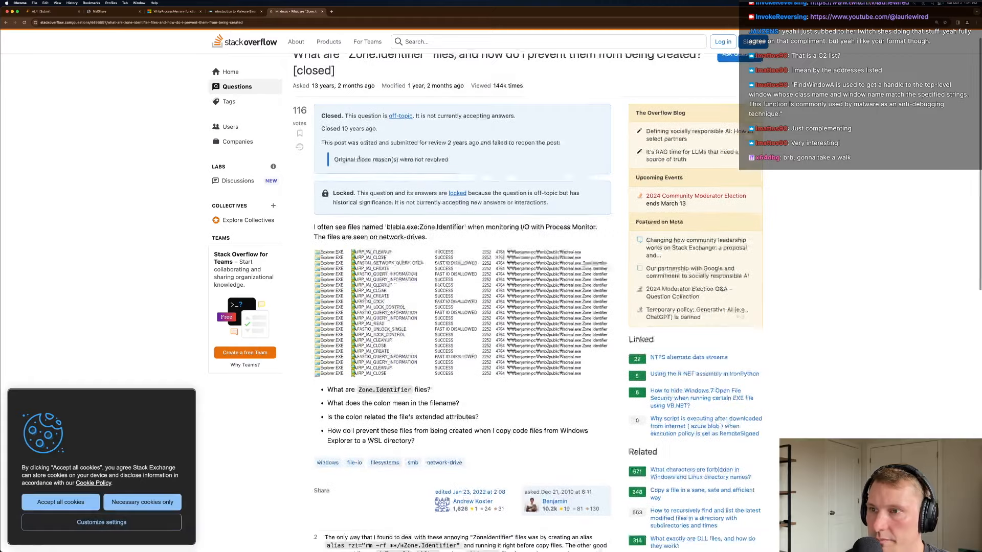
{"action": "scroll", "coordinate": [358, 159], "scroll_direction": "down", "scroll_amount": 8}
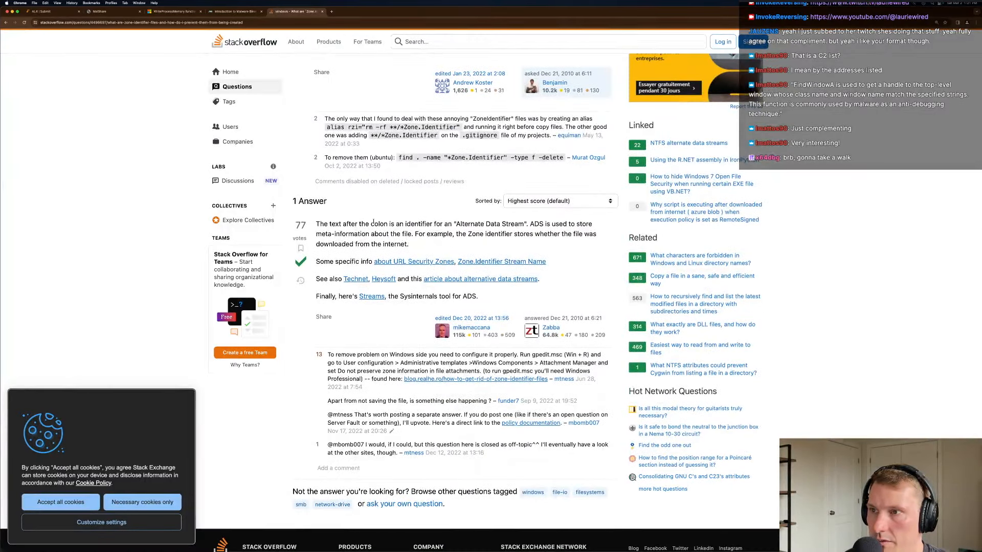
{"action": "scroll", "coordinate": [358, 209], "scroll_direction": "down", "scroll_amount": 1}
{"action": "left_click_drag", "start_coordinate": [409, 228], "coordinate": [455, 217]}
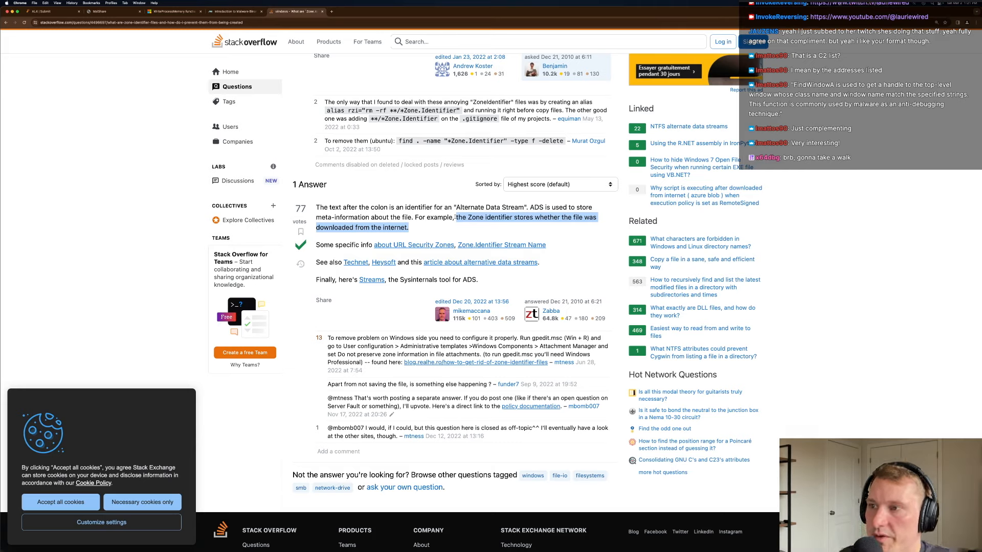
{"action": "left_click_drag", "start_coordinate": [451, 224], "coordinate": [467, 218]}
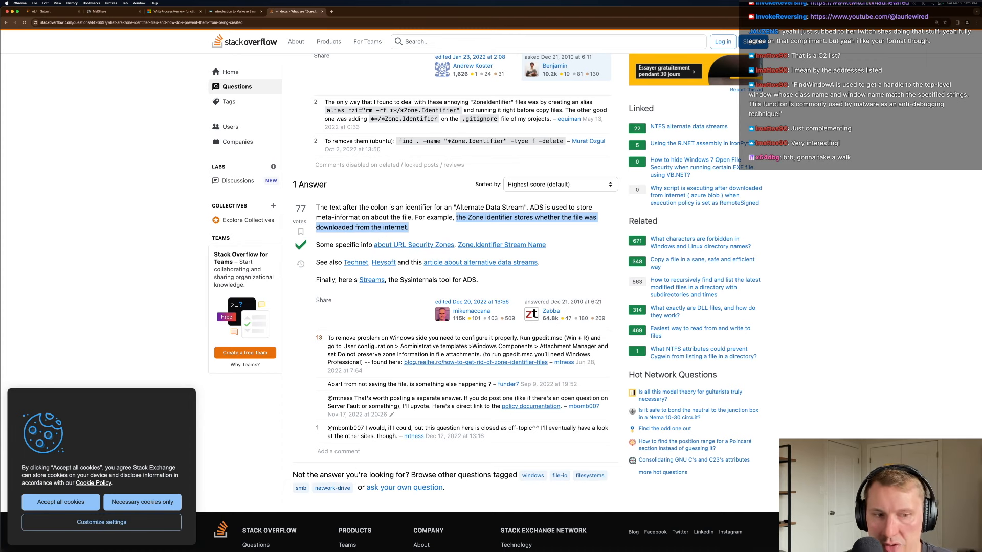
Return to IDA and relate the Stack Overflow explanation to the "%s:Zone.Identifier" string in the snprintf call.
{"action": "key", "text": "super+Tab"}
{"action": "left_click", "coordinate": [752, 279]}
{"action": "left_click", "coordinate": [763, 269]}
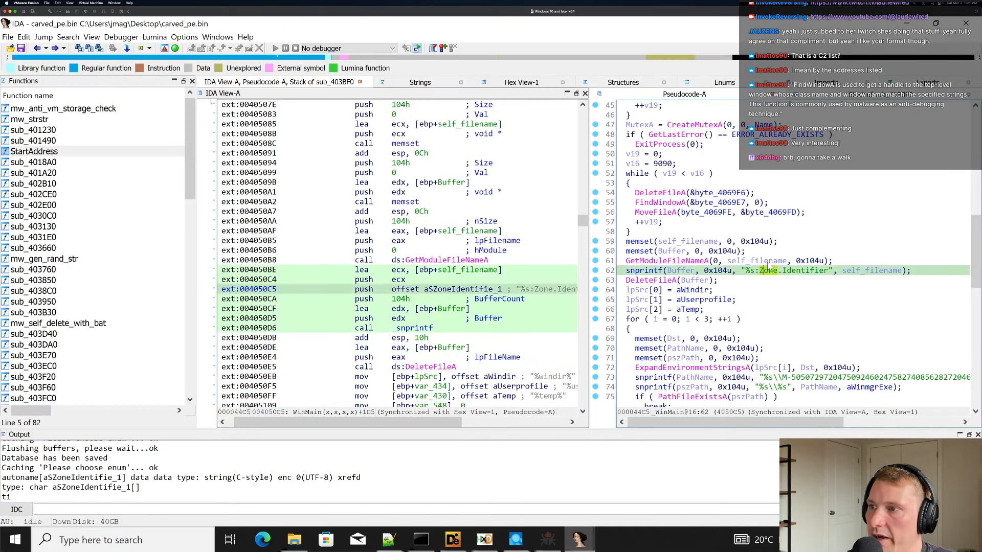
{"action": "left_click", "coordinate": [768, 261]}
{"action": "left_click", "coordinate": [769, 268]}
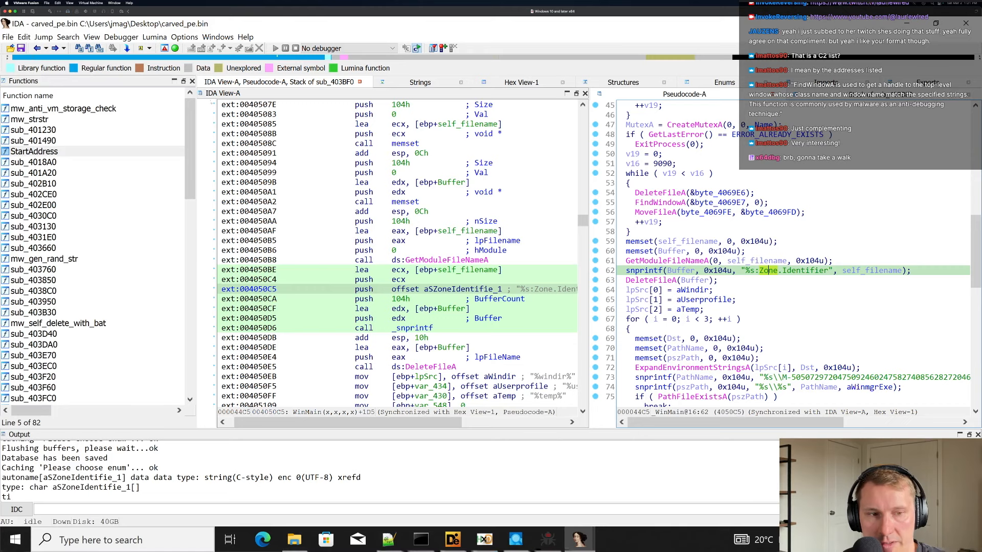
{"action": "key", "text": "super+Tab"}
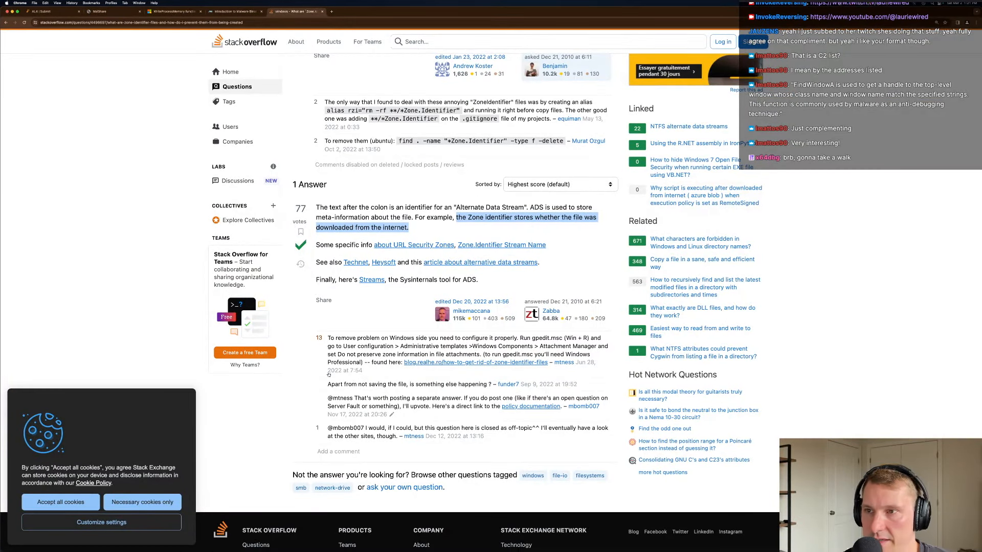
{"action": "key", "text": "super+Tab"}
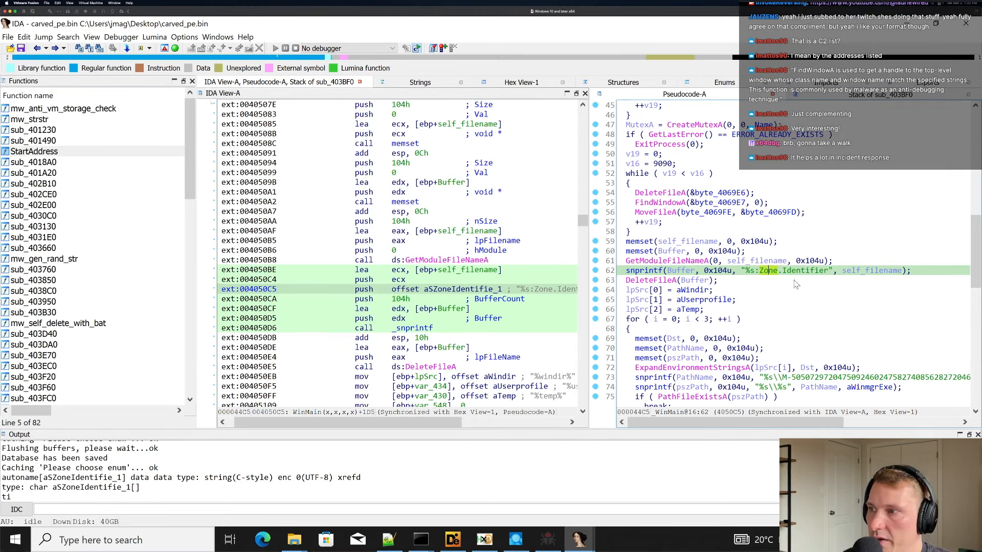
{"action": "left_click_drag", "start_coordinate": [741, 271], "coordinate": [792, 271]}
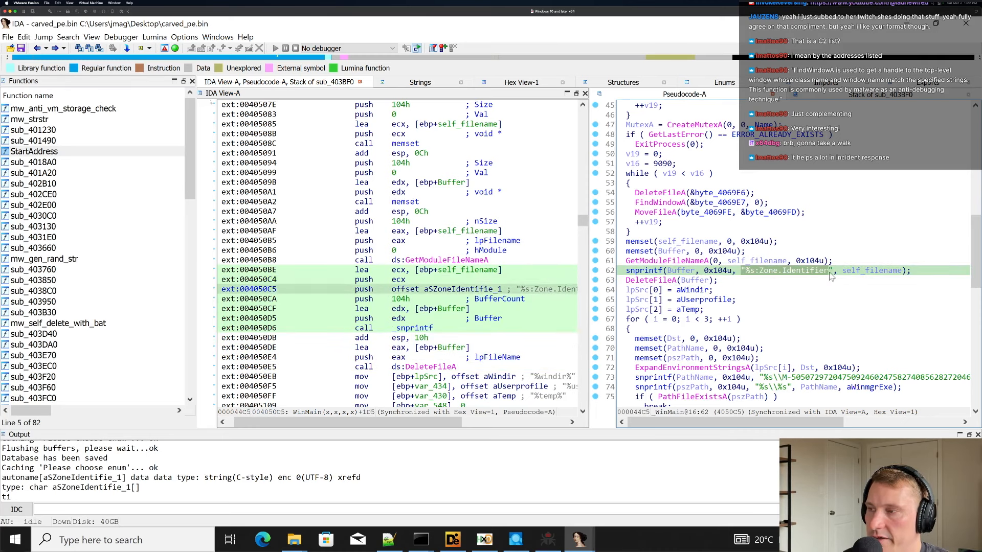
{"action": "left_click", "coordinate": [789, 273]}
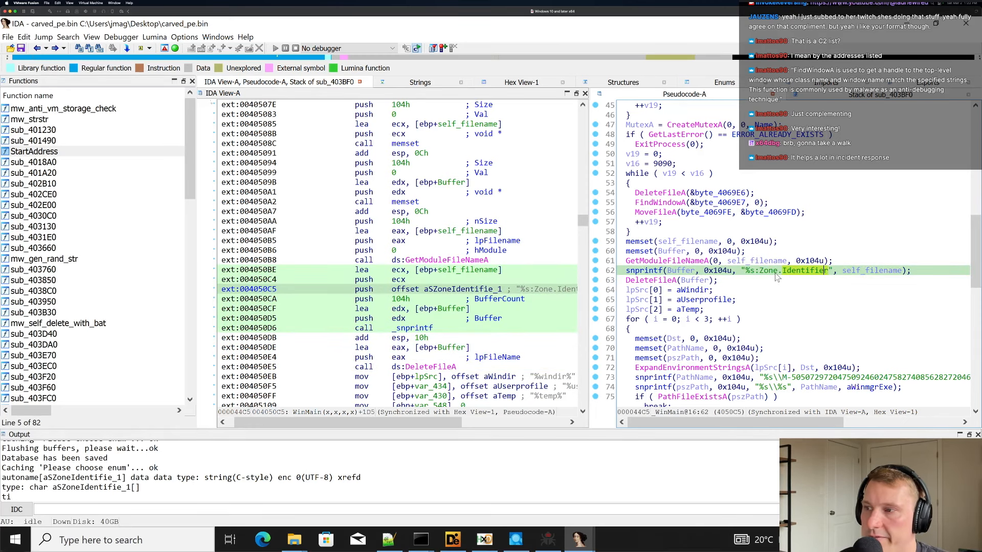
{"action": "mouse_move", "coordinate": [776, 276]}
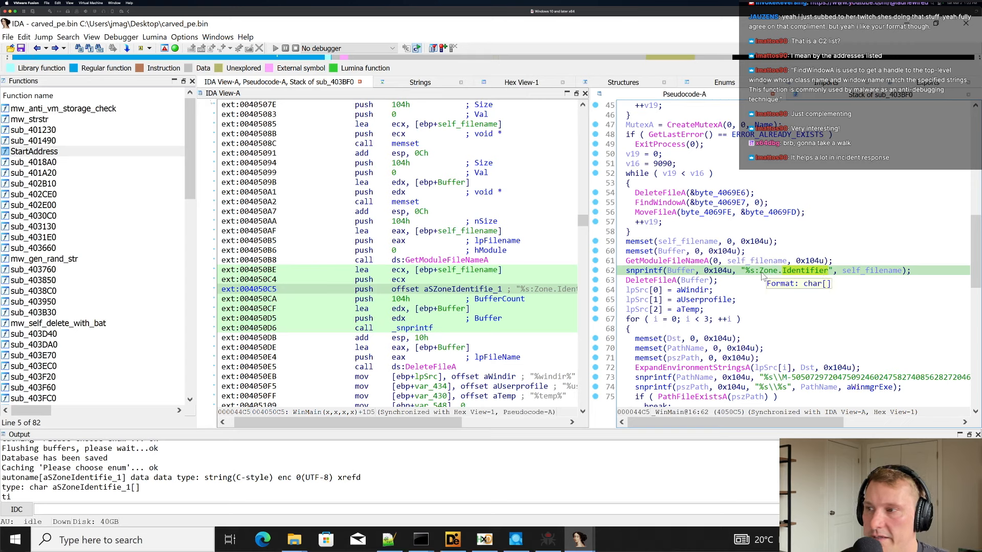
Rename the Buffer variable in the snprintf call to zone_ads_for_file.
{"action": "left_click", "coordinate": [672, 271]}
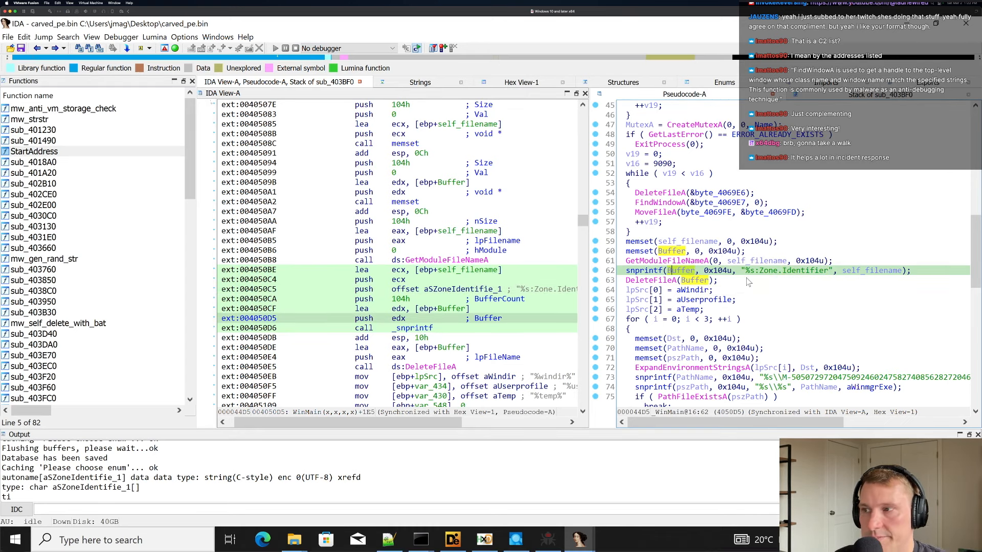
{"action": "key", "text": "n"}
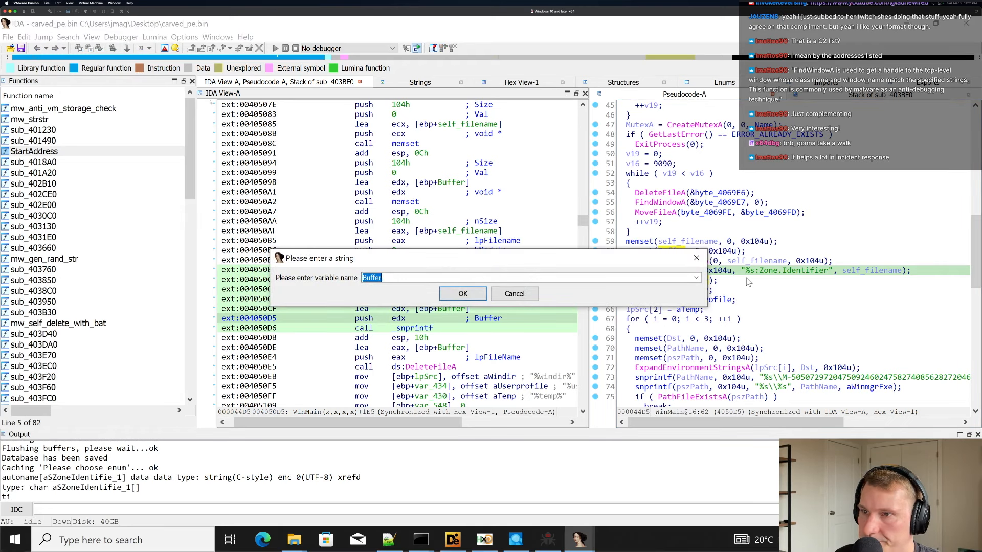
{"action": "key", "text": "BackSpace"}
{"action": "type", "text": "zode"}
{"action": "key", "text": "BackSpace"}
{"action": "key", "text": "BackSpace"}
{"action": "type", "text": "ne_ad"}
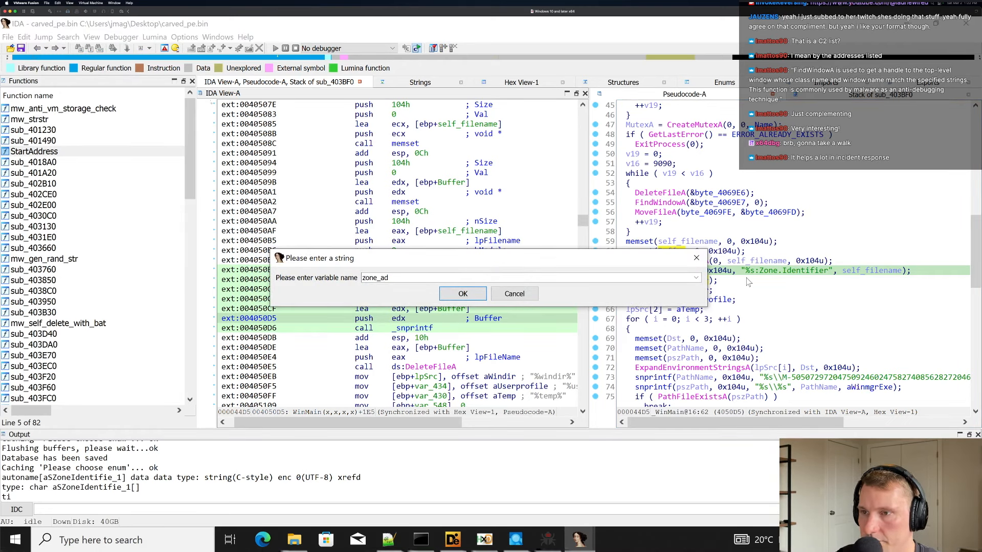
{"action": "type", "text": "s_for_file"}
{"action": "key", "text": "Return"}
Inspect the aWindir and aUserprofile strings assigned to the lpSrc array entries.
{"action": "left_click", "coordinate": [704, 290]}
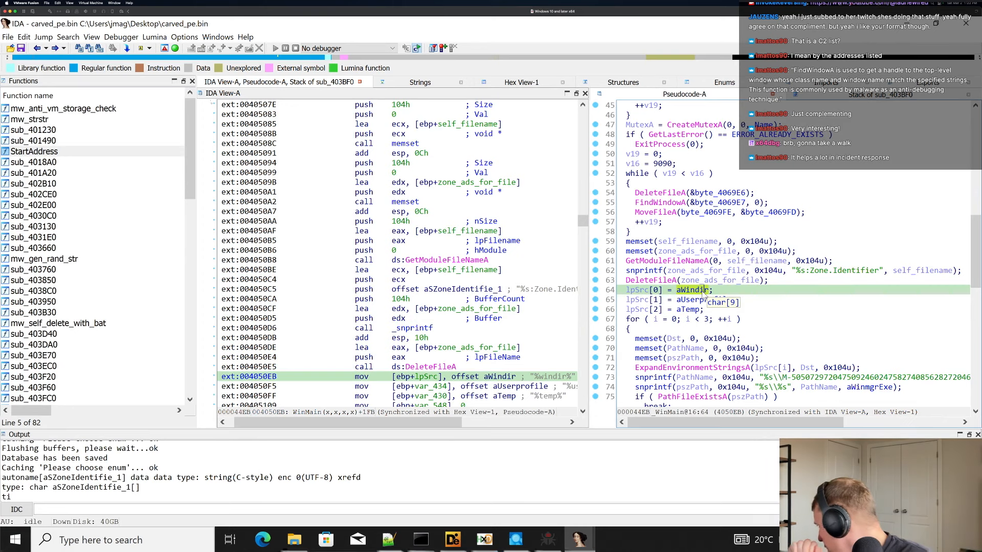
{"action": "double_click", "coordinate": [701, 290]}
{"action": "double_click", "coordinate": [682, 300]}
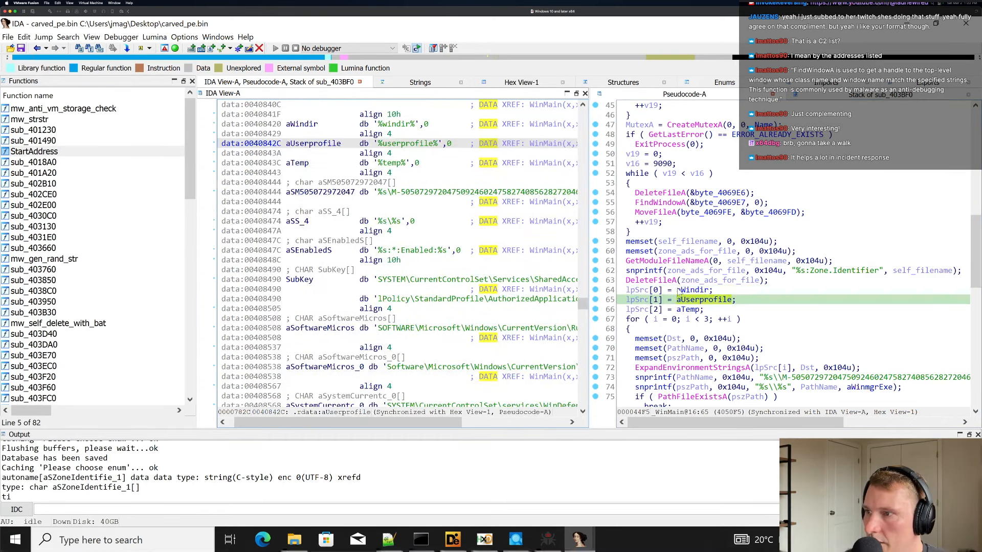
{"action": "left_click", "coordinate": [679, 290]}
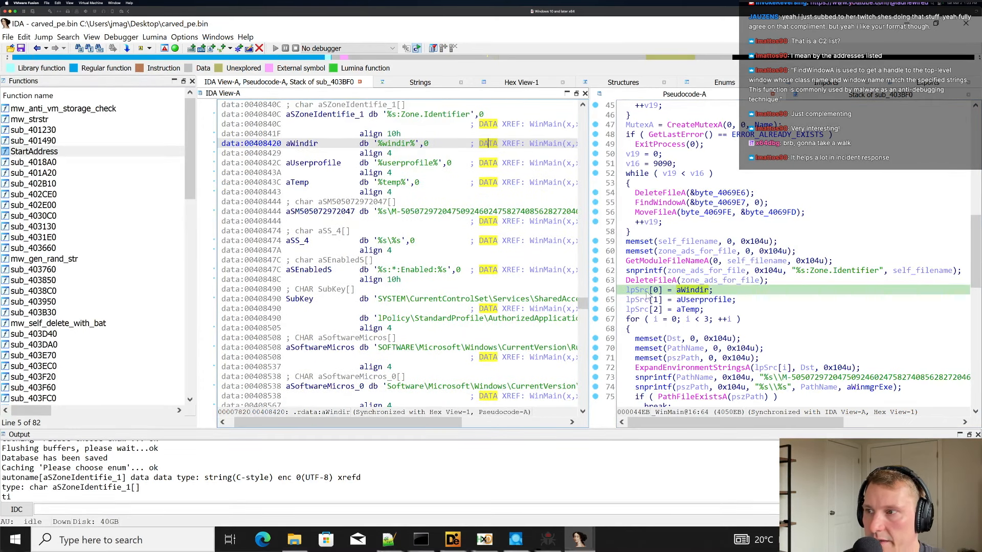
{"action": "left_click", "coordinate": [647, 292]}
{"action": "left_click", "coordinate": [696, 291]}
{"action": "left_click", "coordinate": [696, 300]}
{"action": "left_click", "coordinate": [695, 291]}
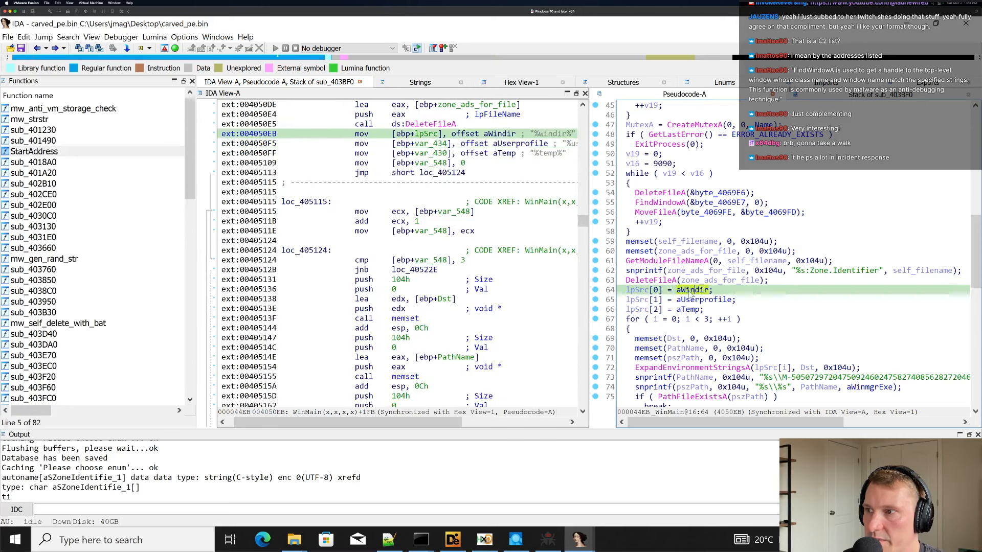
Rename the lpSrc array in WinMain to windir_env.
{"action": "left_click", "coordinate": [640, 291]}
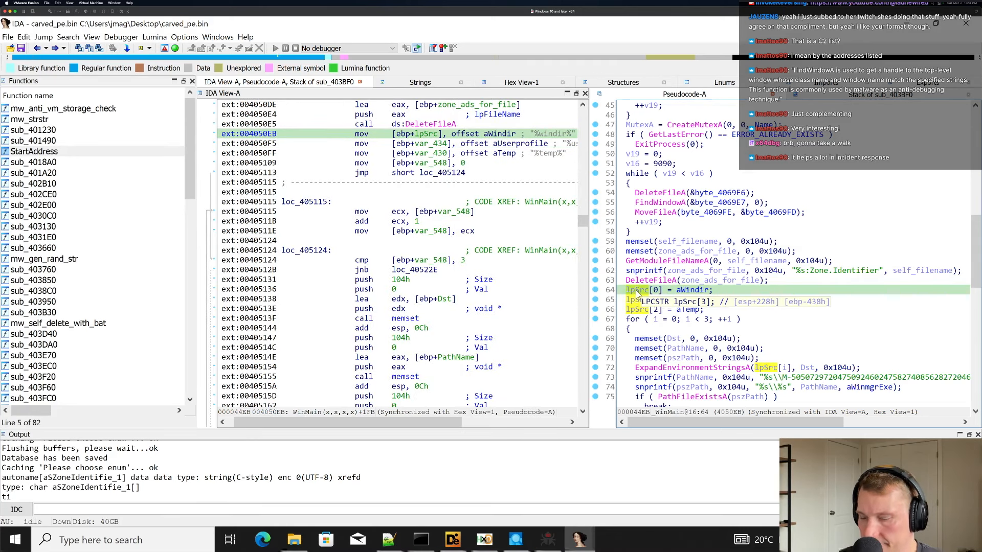
{"action": "type", "text": "nwindir_env"}
{"action": "key", "text": "Return"}
Inspect the aUserprofile string and the aUserprofile and aTemp assignments ahead of the three-pass loop.
{"action": "double_click", "coordinate": [731, 301]}
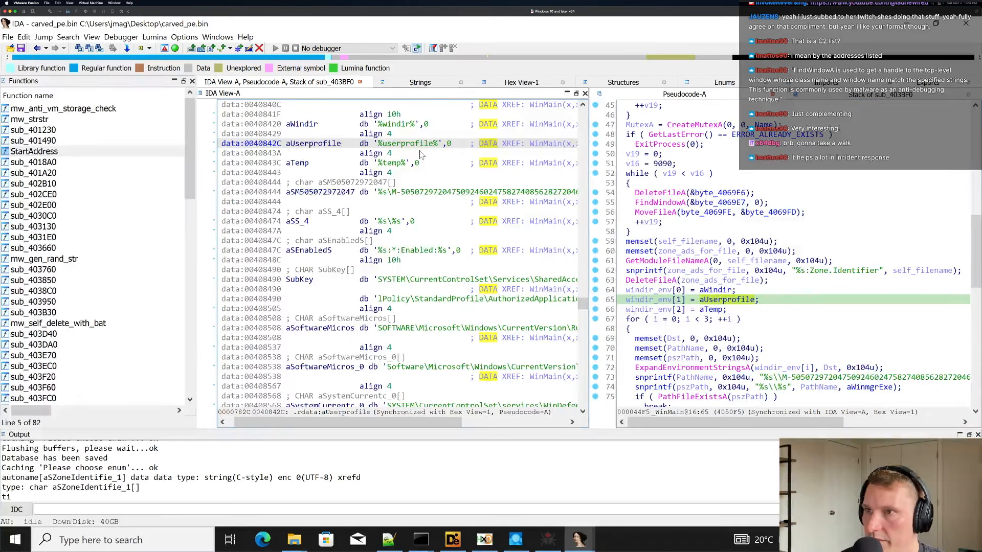
{"action": "left_click", "coordinate": [640, 301]}
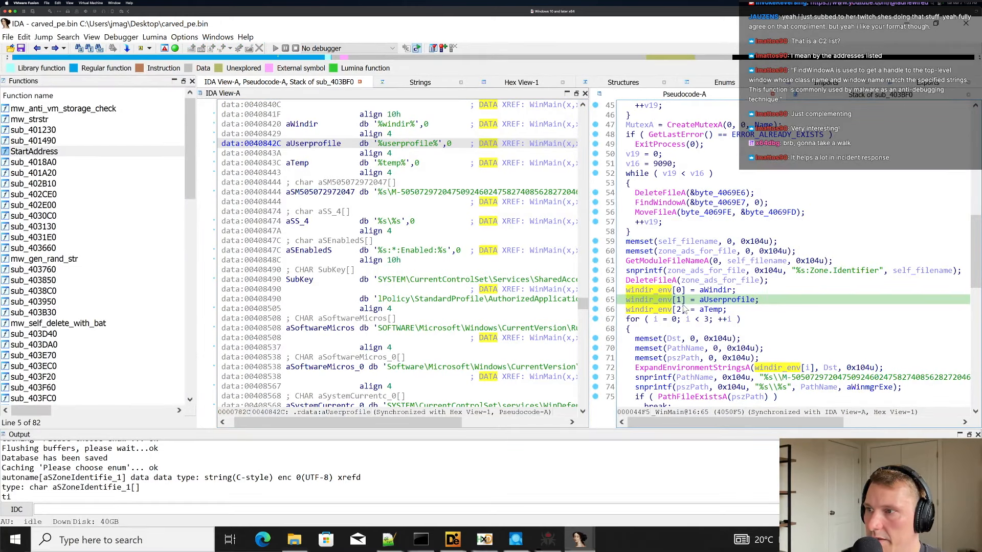
{"action": "left_click", "coordinate": [708, 310]}
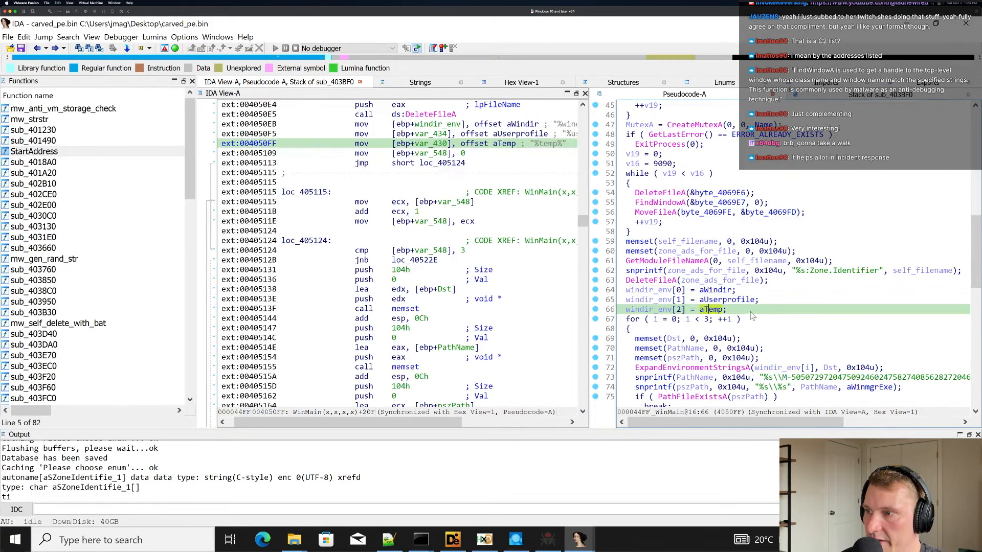
{"action": "scroll", "coordinate": [751, 311], "scroll_direction": "down", "scroll_amount": 2}
{"action": "left_click_drag", "start_coordinate": [719, 242], "coordinate": [781, 256]}
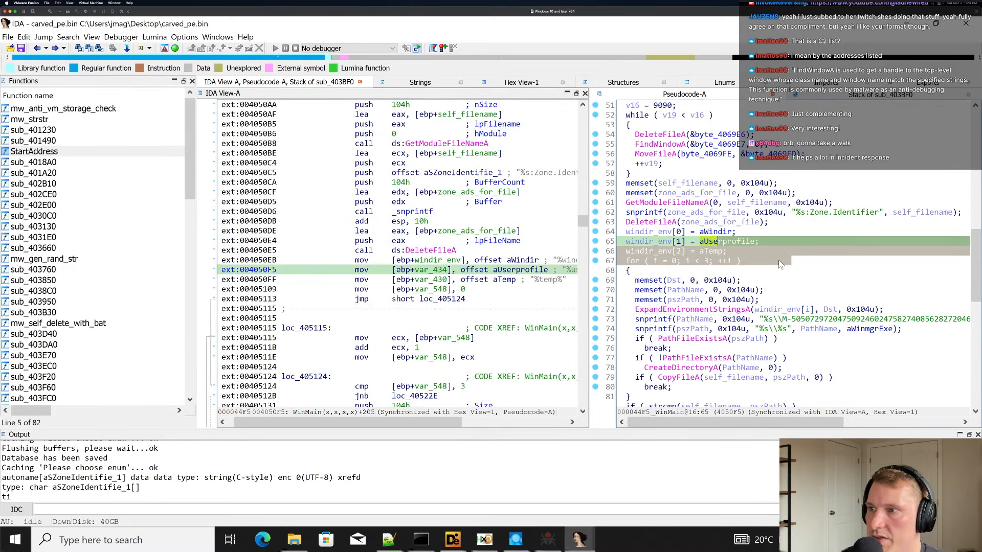
{"action": "scroll", "coordinate": [778, 260], "scroll_direction": "down", "scroll_amount": 2}
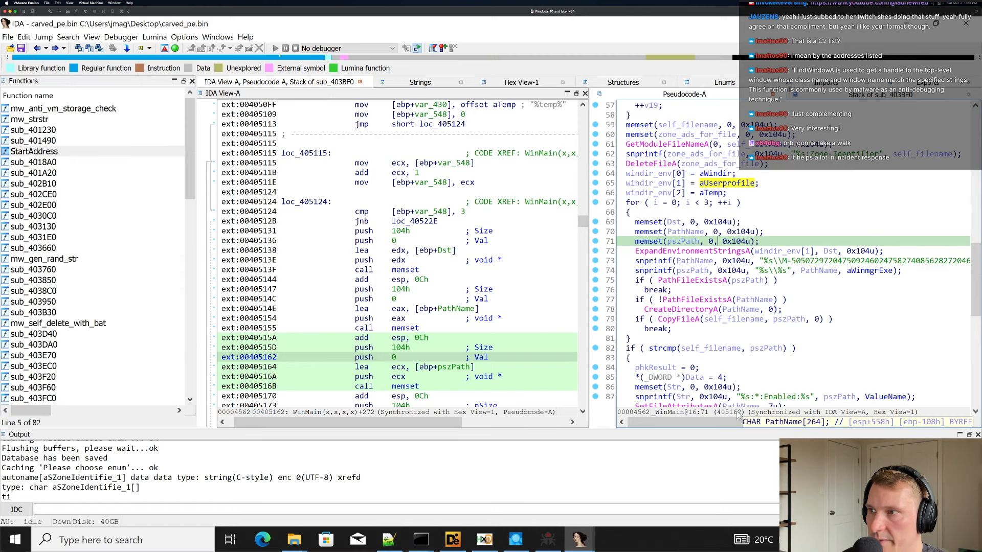
Examine the snprintf call that builds PathName from the expanded environment path, and trace where PathName is used.
{"action": "left_click_drag", "start_coordinate": [736, 423], "coordinate": [753, 426]}
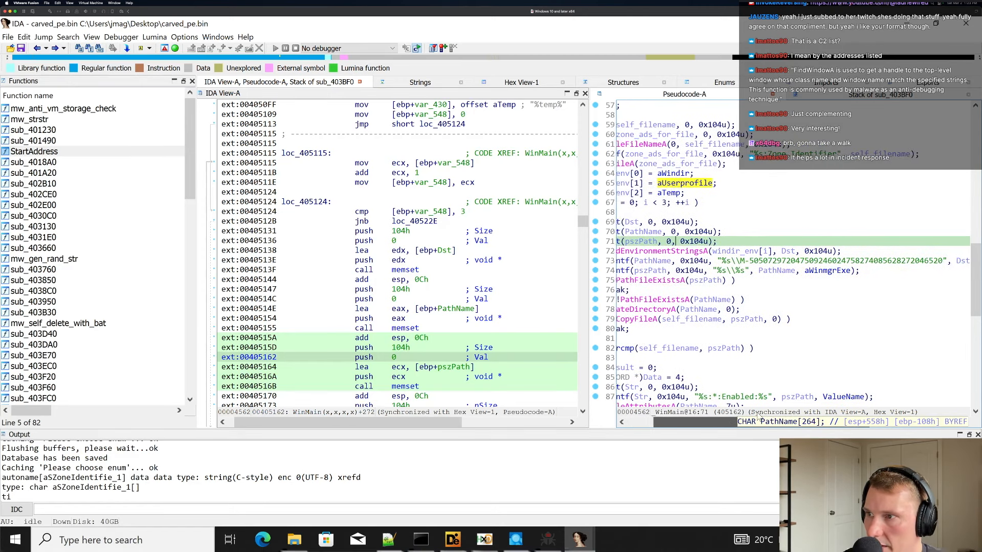
{"action": "left_click", "coordinate": [701, 262]}
{"action": "left_click", "coordinate": [674, 261]}
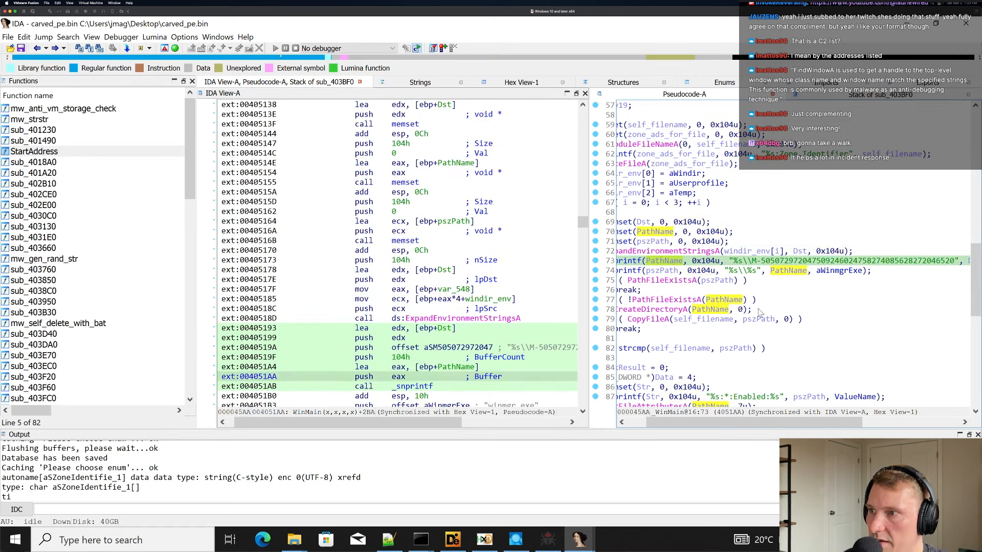
{"action": "scroll", "coordinate": [744, 296], "scroll_direction": "left", "scroll_amount": 2}
Trace the PathFileExistsA and CreateDirectoryA checks and the CopyFileA call that copies self_filename to pszPath.
{"action": "left_click", "coordinate": [705, 281]}
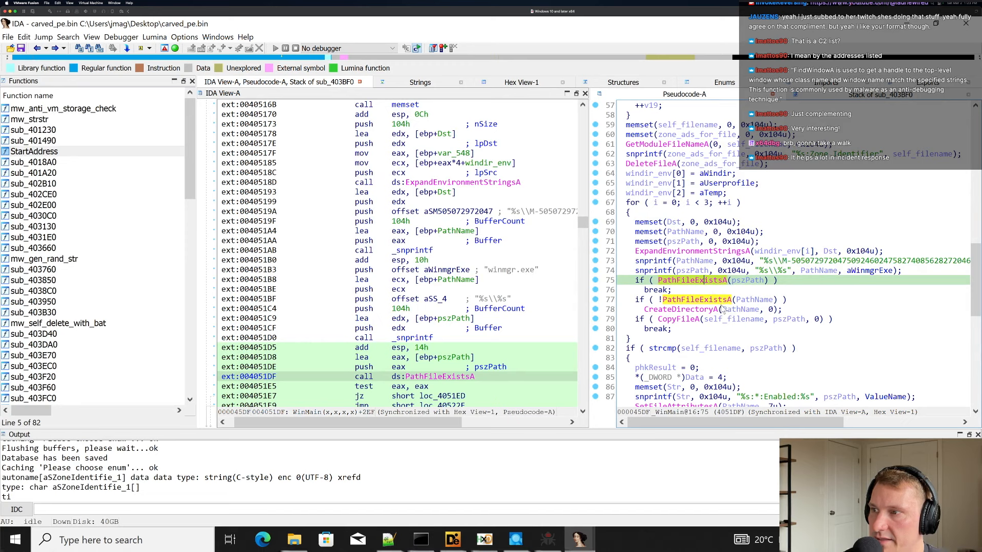
{"action": "left_click", "coordinate": [710, 309]}
{"action": "left_click", "coordinate": [741, 310]}
{"action": "left_click", "coordinate": [746, 319]}
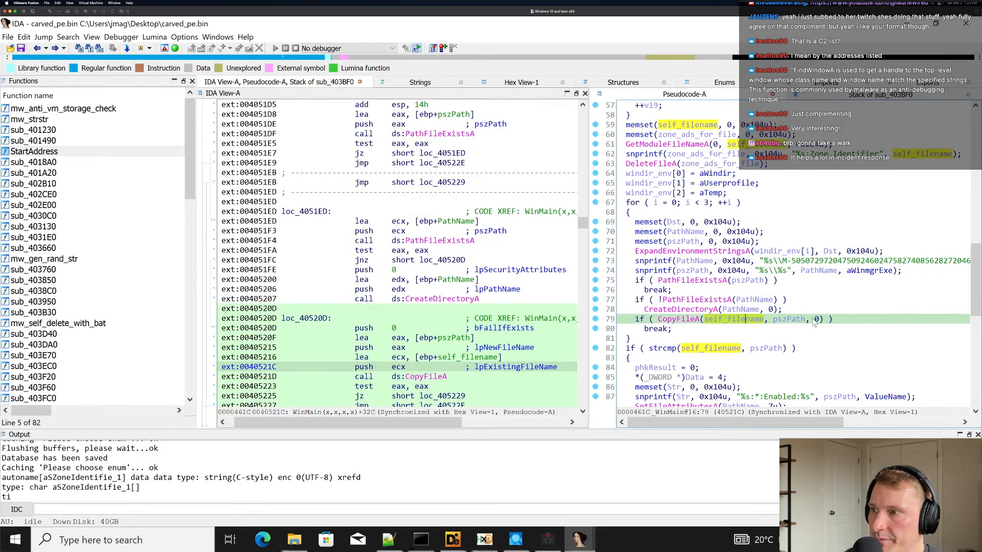
{"action": "left_click", "coordinate": [789, 320]}
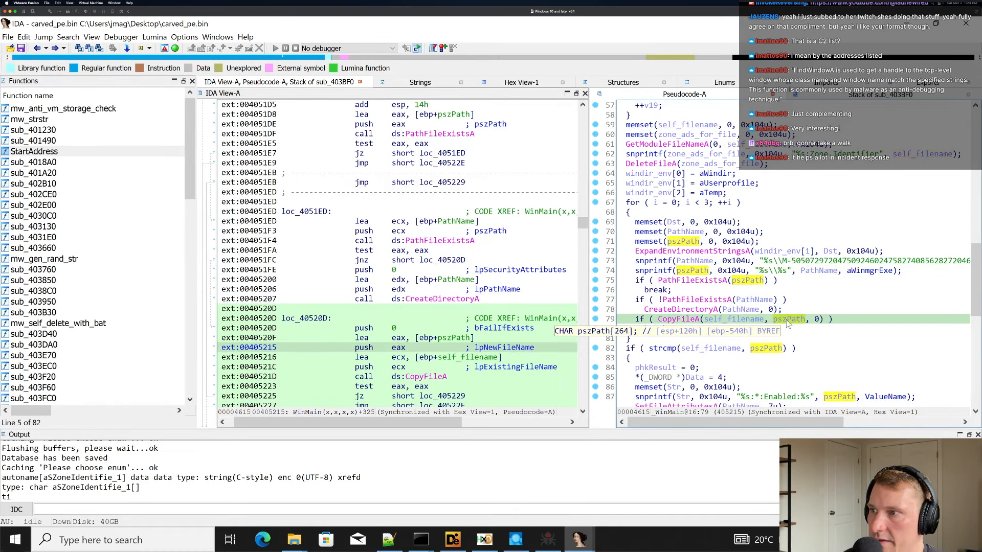
{"action": "left_click", "coordinate": [743, 319]}
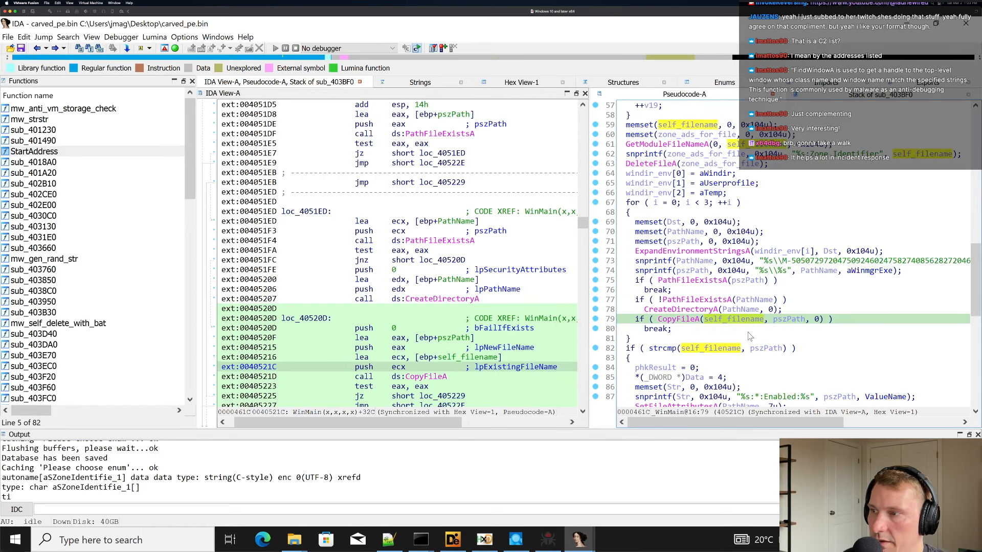
{"action": "left_click", "coordinate": [794, 320]}
Examine the full M-prefixed numeric folder name in the PathName format string and its use in the pszPath snprintf.
{"action": "scroll", "coordinate": [785, 299], "scroll_direction": "right", "scroll_amount": 2}
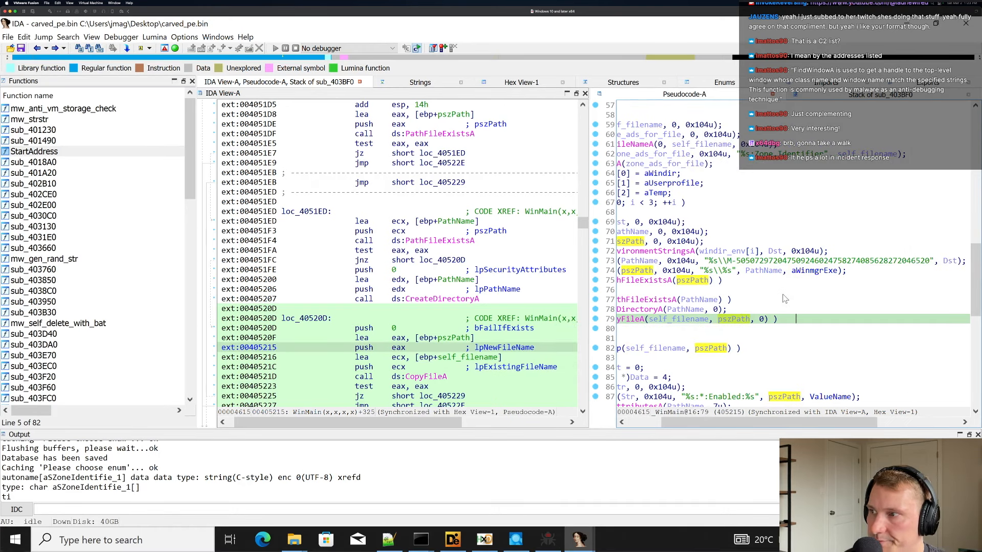
{"action": "left_click_drag", "start_coordinate": [619, 261], "coordinate": [724, 265]}
{"action": "left_click", "coordinate": [917, 265]}
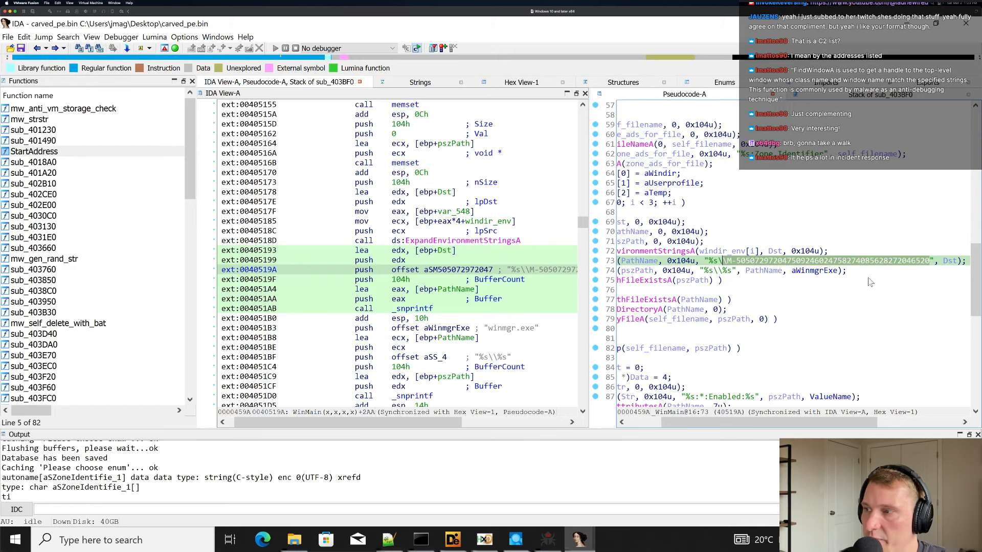
{"action": "left_click", "coordinate": [759, 273]}
Examine the strcmp condition comparing self_filename with pszPath, tracing both variables through the code above.
{"action": "scroll", "coordinate": [719, 280], "scroll_direction": "down", "scroll_amount": 3}
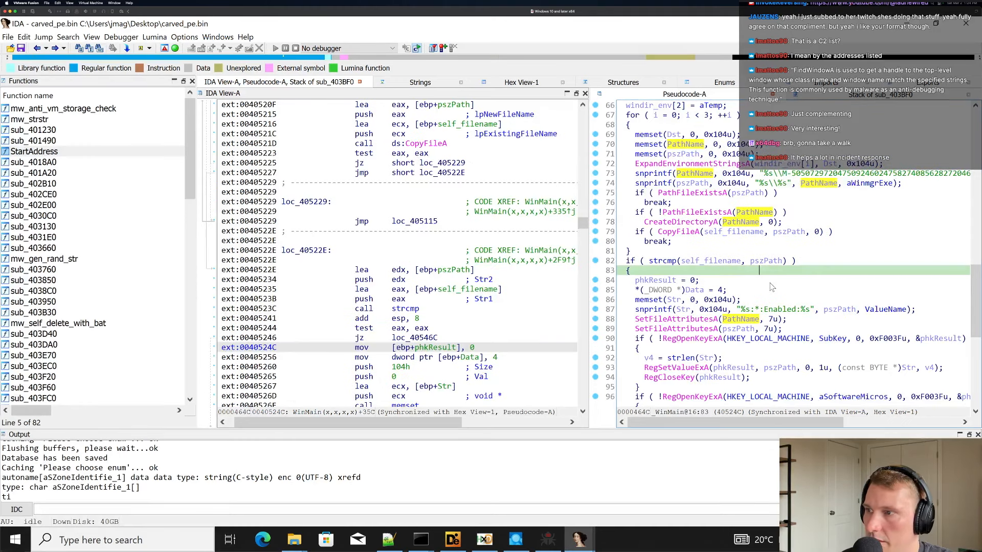
{"action": "left_click", "coordinate": [762, 260]}
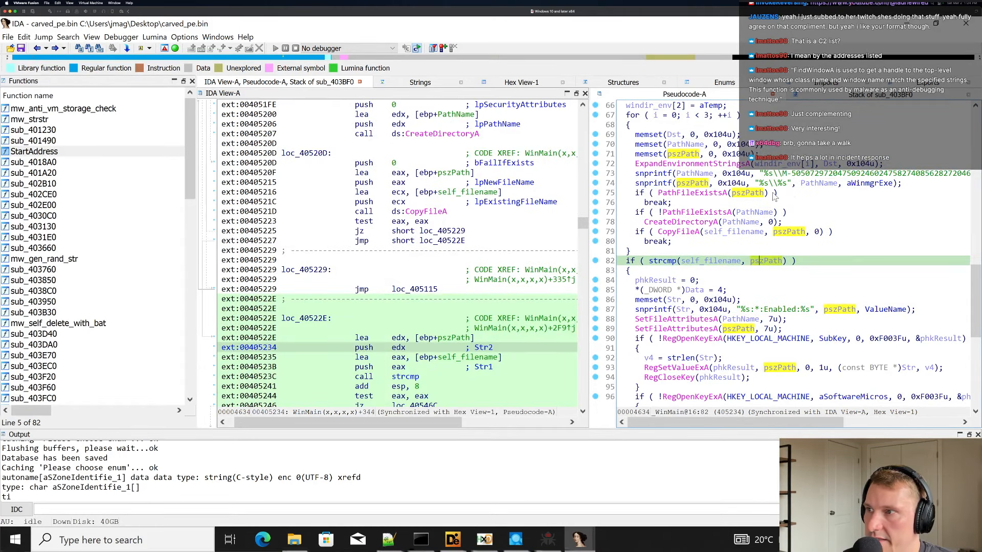
{"action": "left_click", "coordinate": [718, 261]}
{"action": "scroll", "coordinate": [772, 276], "scroll_direction": "down", "scroll_amount": 1}
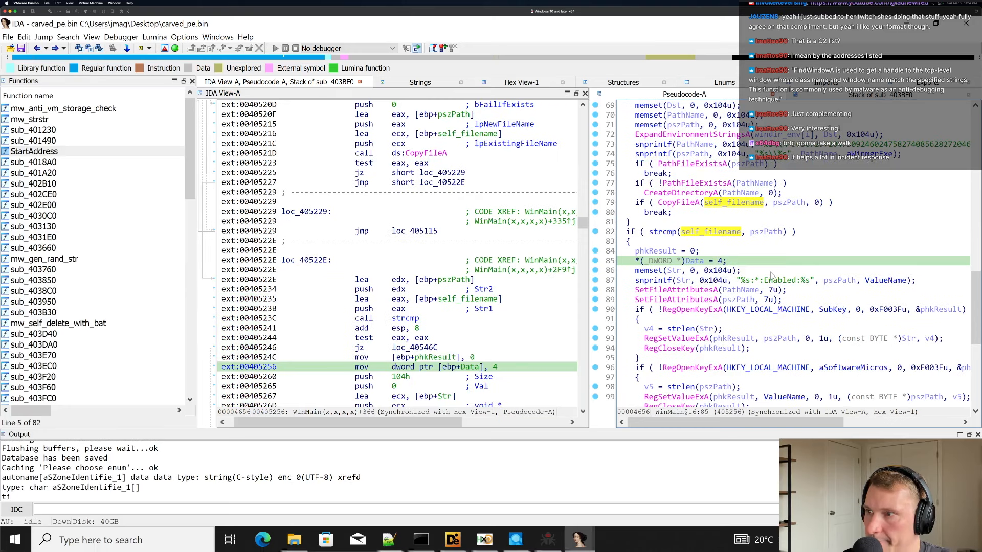
Look up the string data behind ValueName in the snprintf call that fills Str.
{"action": "scroll", "coordinate": [776, 273], "scroll_direction": "down", "scroll_amount": 1}
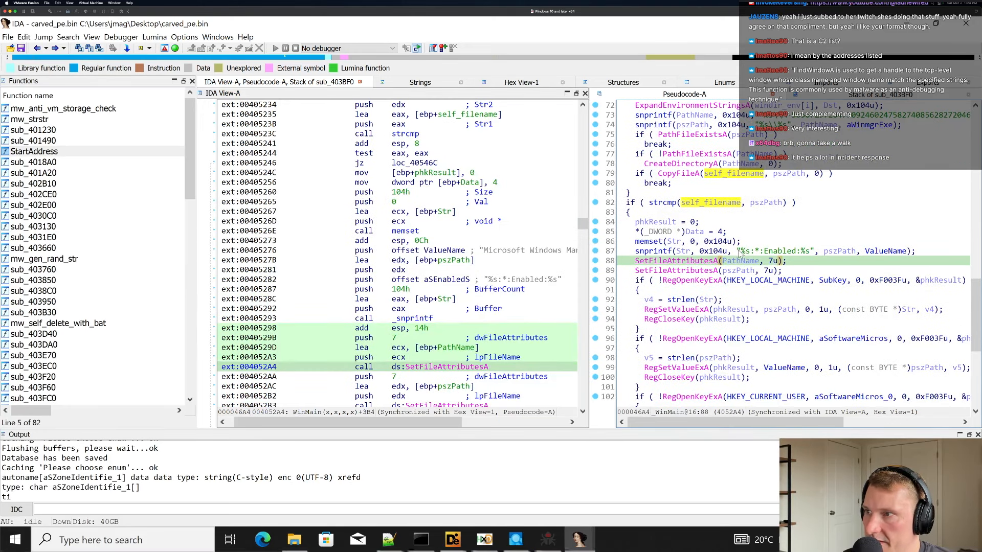
{"action": "left_click", "coordinate": [744, 253]}
{"action": "double_click", "coordinate": [888, 253]}
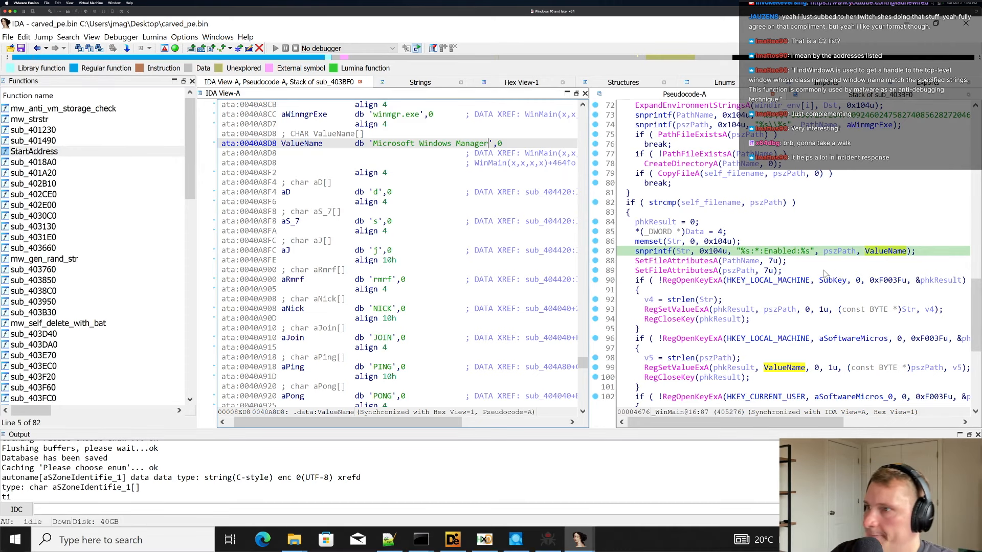
{"action": "left_click", "coordinate": [747, 252]}
{"action": "scroll", "coordinate": [821, 234], "scroll_direction": "down", "scroll_amount": 1}
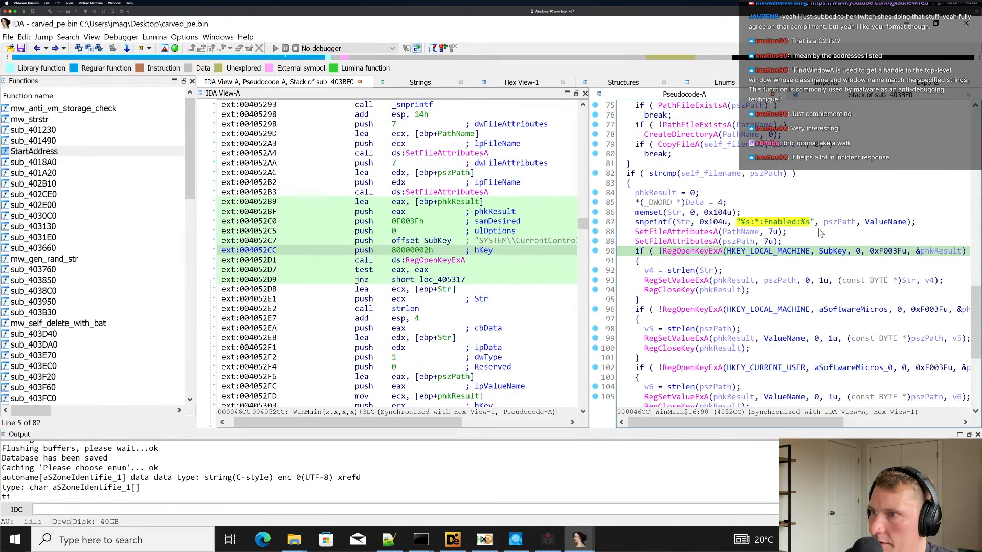
Examine the "%s:*:Enabled:%s" format string and the stack location of its Str destination buffer.
{"action": "left_click_drag", "start_coordinate": [738, 225], "coordinate": [759, 223]}
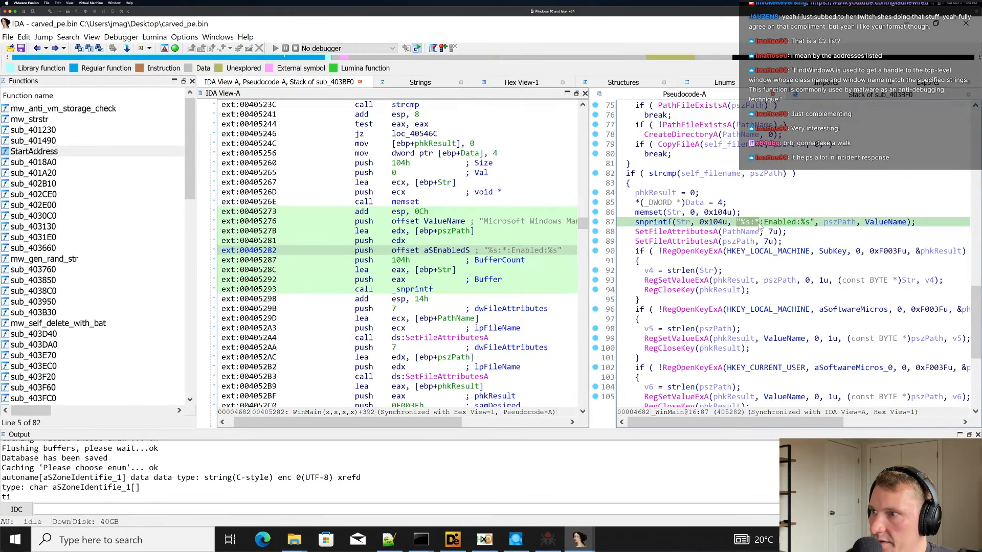
{"action": "left_click", "coordinate": [713, 222]}
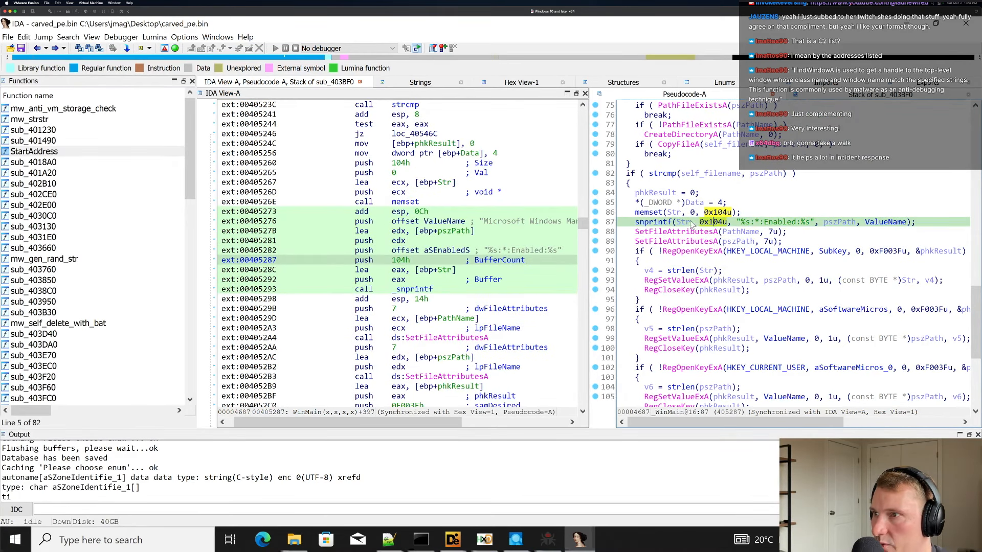
{"action": "double_click", "coordinate": [684, 223]}
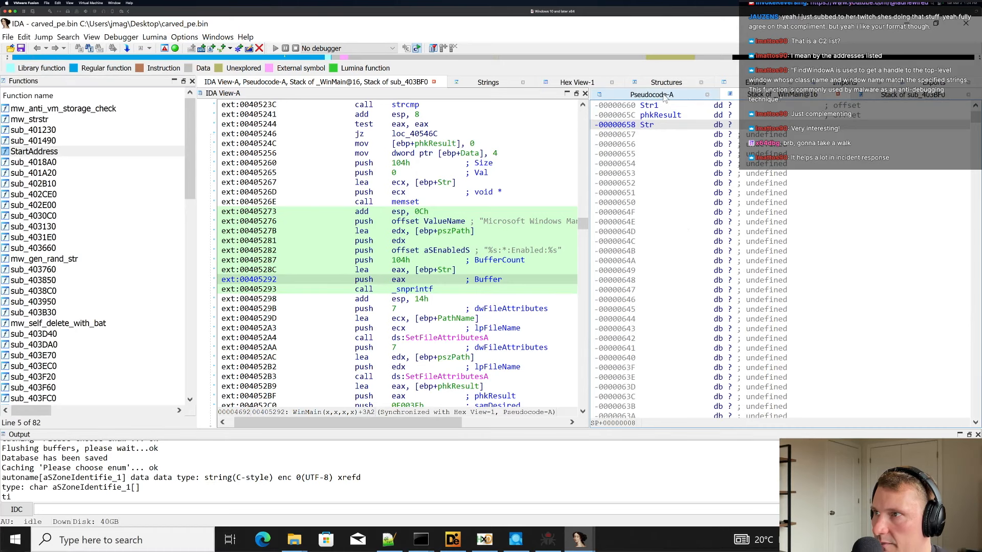
{"action": "key", "text": "Escape"}
{"action": "left_click", "coordinate": [793, 223]}
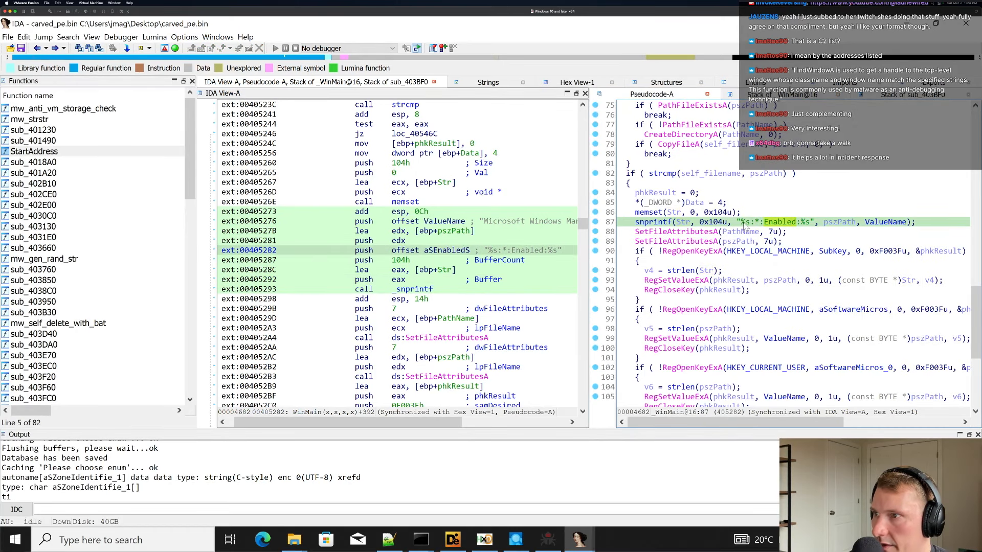
{"action": "left_click_drag", "start_coordinate": [741, 224], "coordinate": [755, 224]}
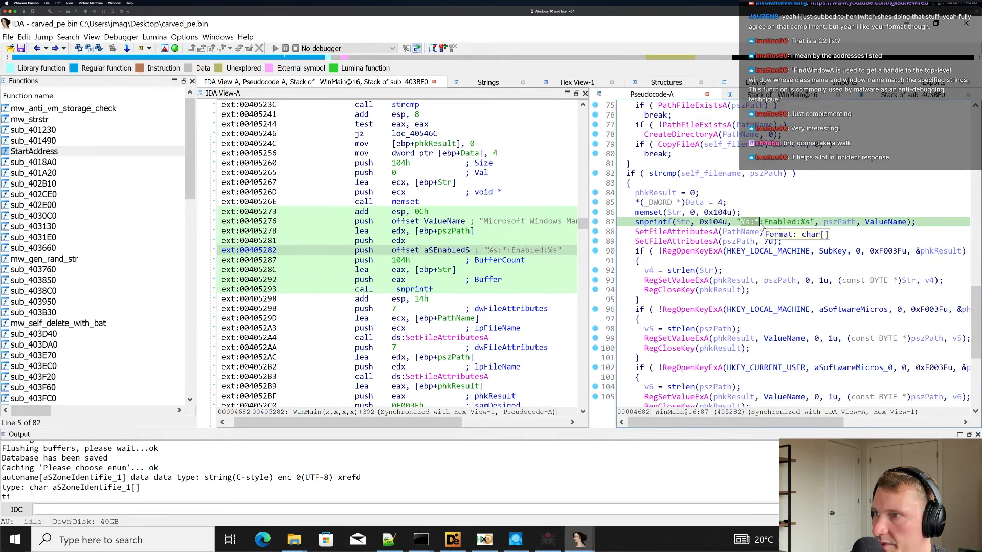
Inspect the "%s:*:Enabled:%s" format string and pszPath argument of the snprintf call, and open the ValueName string's definition.
{"action": "left_click_drag", "start_coordinate": [761, 227], "coordinate": [816, 226]}
{"action": "left_click", "coordinate": [841, 223]}
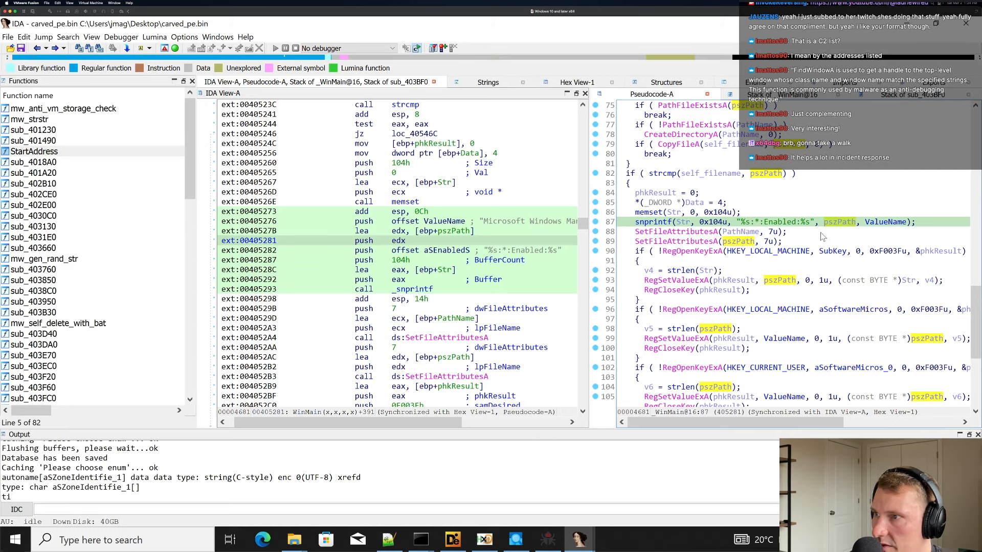
{"action": "left_click_drag", "start_coordinate": [737, 225], "coordinate": [819, 228]}
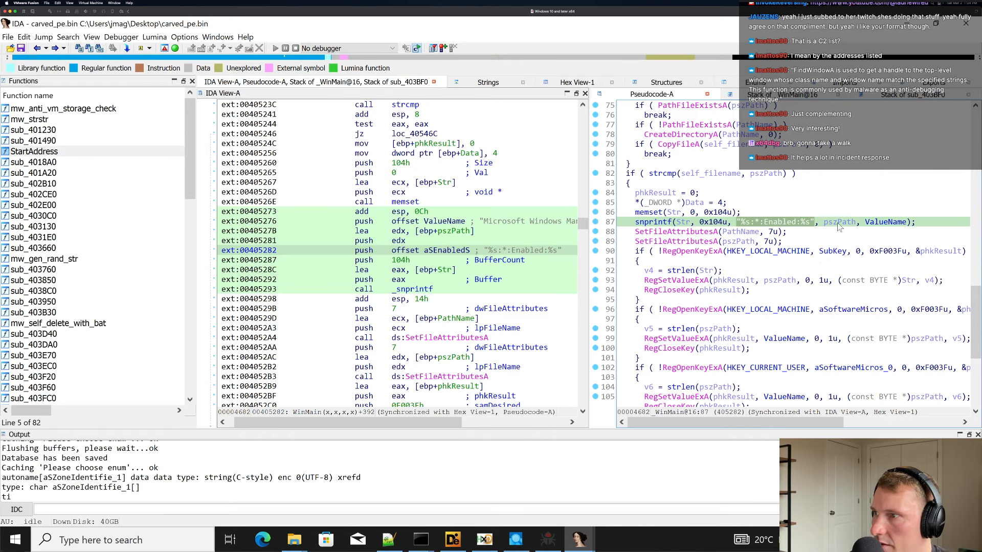
{"action": "left_click", "coordinate": [839, 227]}
{"action": "double_click", "coordinate": [890, 223]}
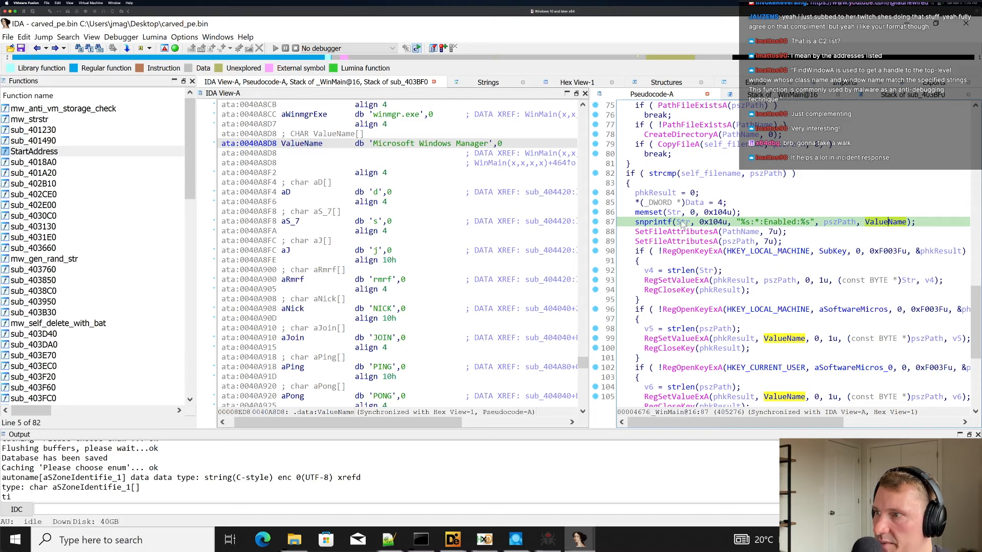
{"action": "scroll", "coordinate": [803, 239], "scroll_direction": "down", "scroll_amount": 1}
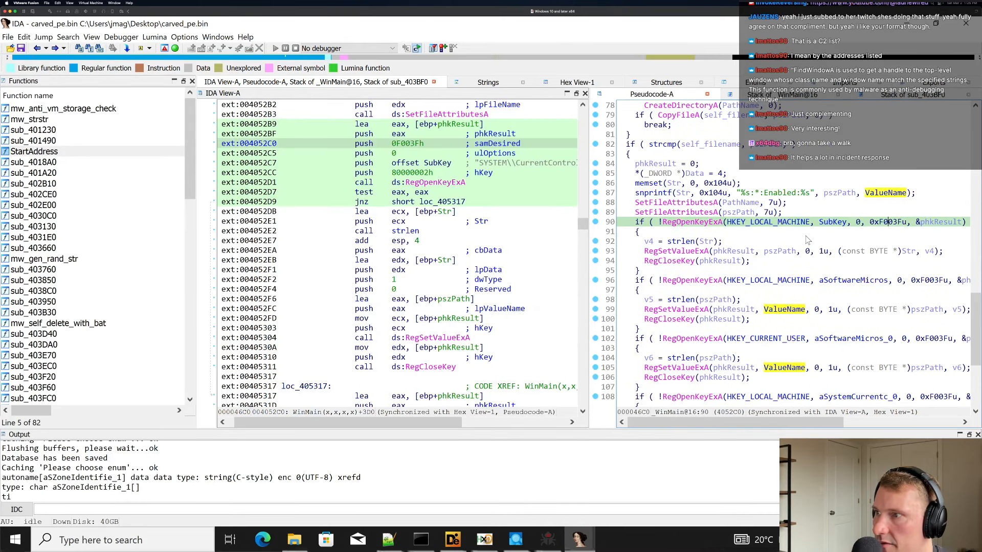
Examine the hive, SubKey and access-mask arguments of the first RegOpenKeyExA call in WinMain.
{"action": "left_click", "coordinate": [775, 223]}
{"action": "scroll", "coordinate": [779, 230], "scroll_direction": "right", "scroll_amount": 2}
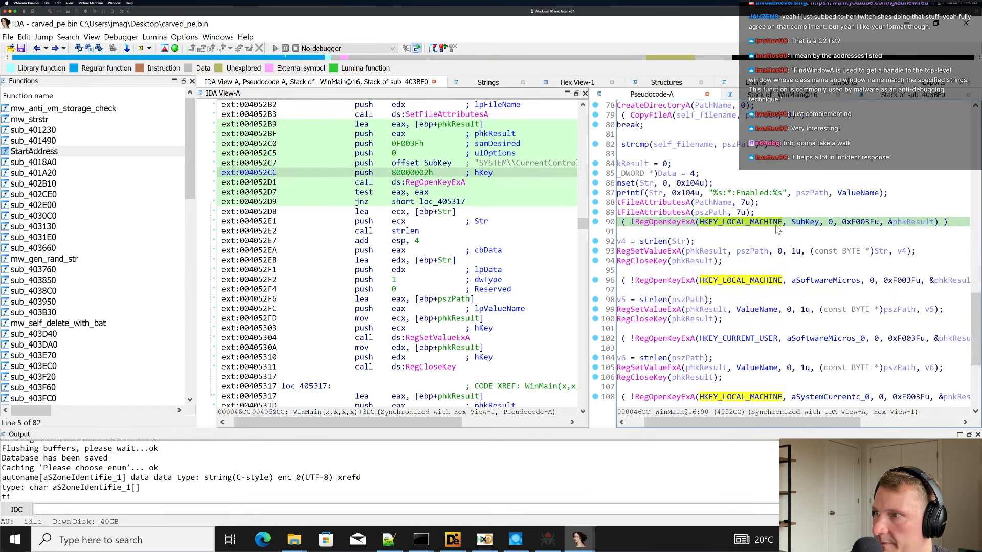
{"action": "left_click", "coordinate": [852, 224]}
{"action": "left_click", "coordinate": [815, 224]}
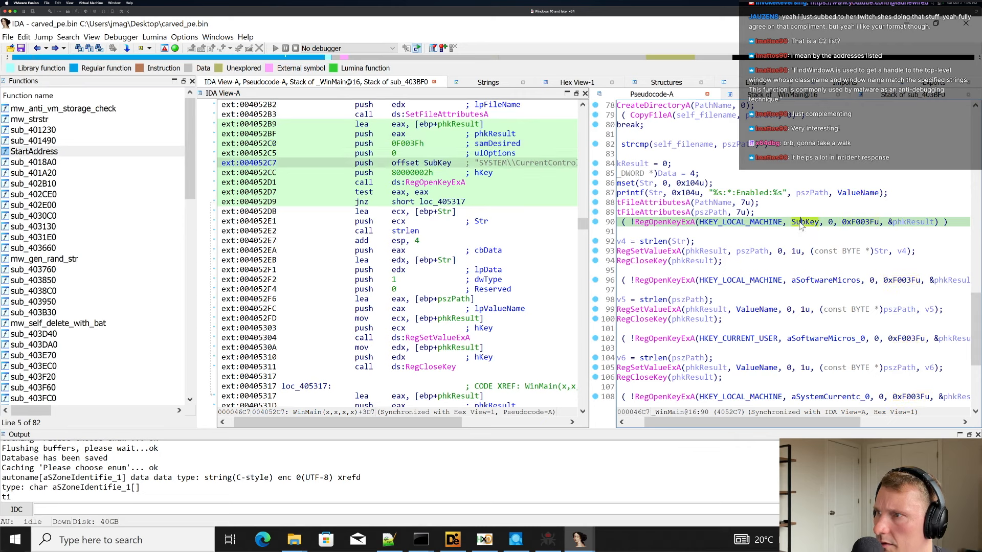
{"action": "left_click", "coordinate": [864, 224]}
{"action": "mouse_move", "coordinate": [662, 228]}
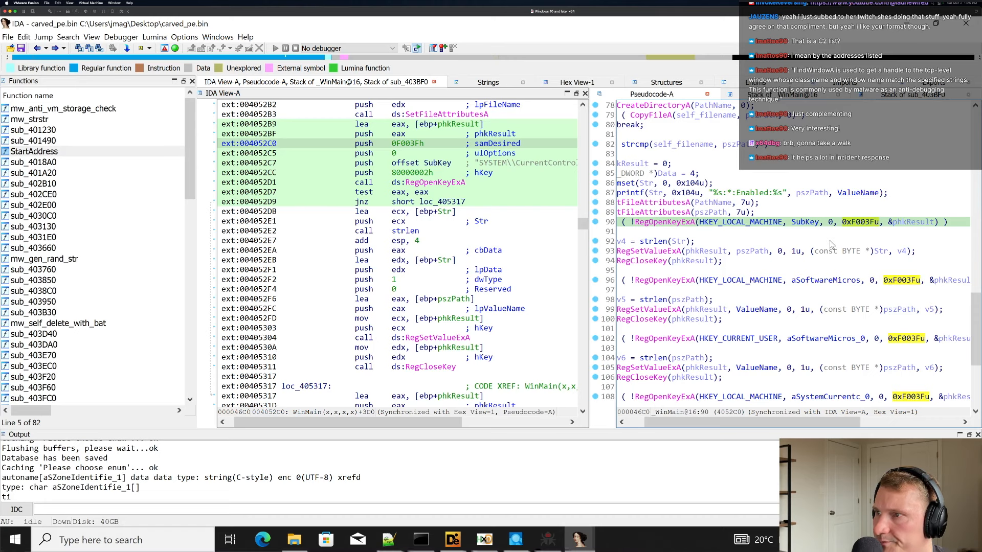
Rename the Str variable passed as data to the first RegSetValueExA call as enabled_str.
{"action": "left_click", "coordinate": [880, 251]}
{"action": "type", "text": "n"}
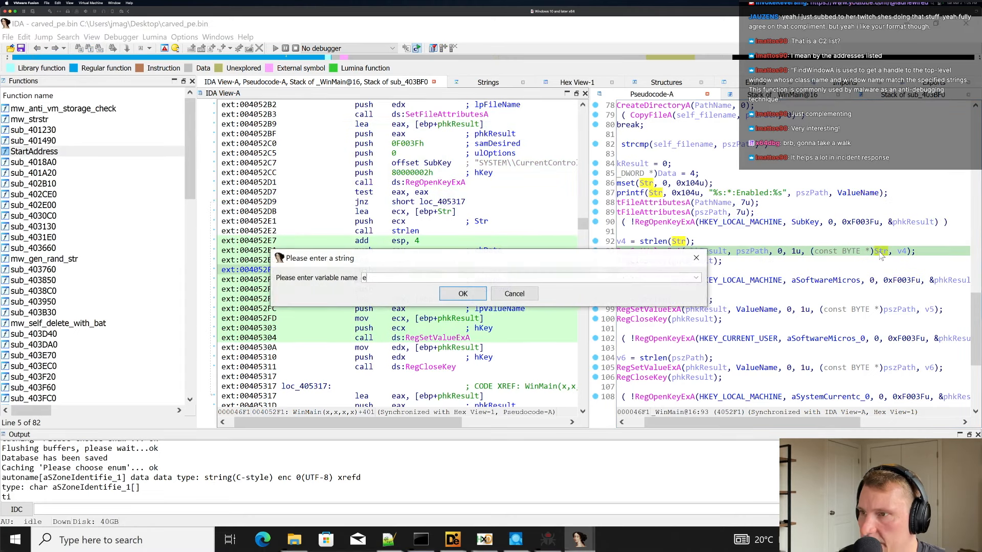
{"action": "type", "text": "enalled_str"}
{"action": "key", "text": "Return"}
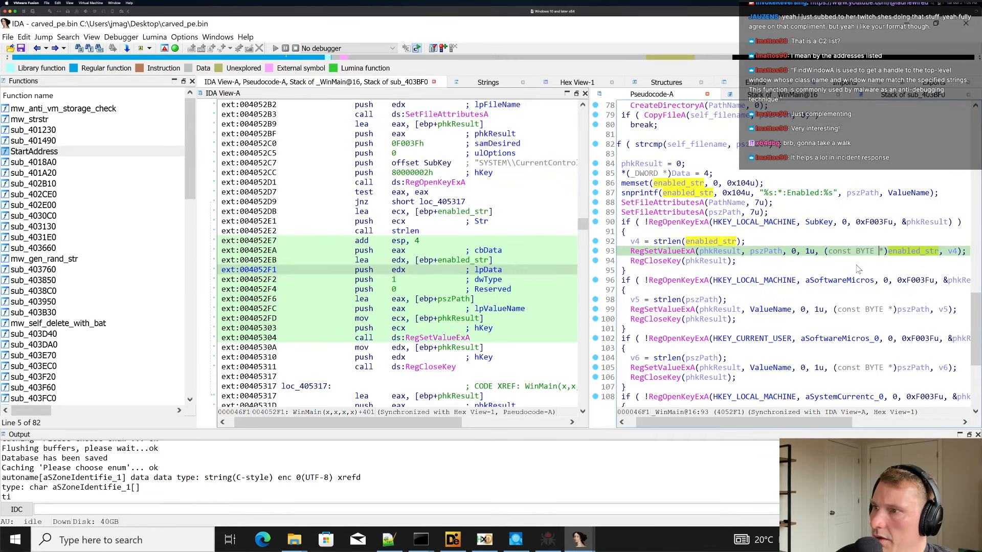
Rename the aSoftwareMicros string in the second RegOpenKeyExA call as run_path.
{"action": "scroll", "coordinate": [856, 265], "scroll_direction": "down", "scroll_amount": 1}
{"action": "left_click", "coordinate": [835, 251]}
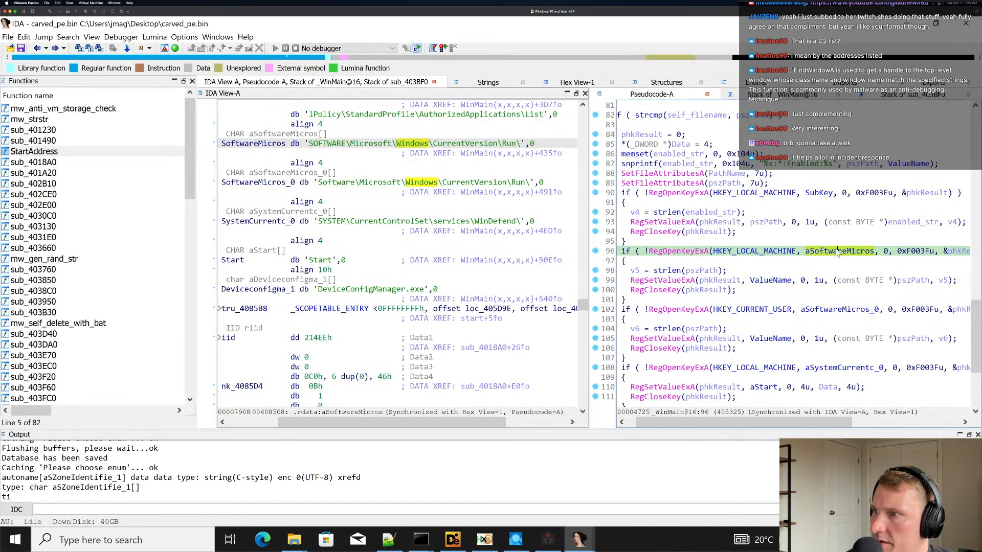
{"action": "type", "text": "nrun_path"}
{"action": "key", "text": "Return"}
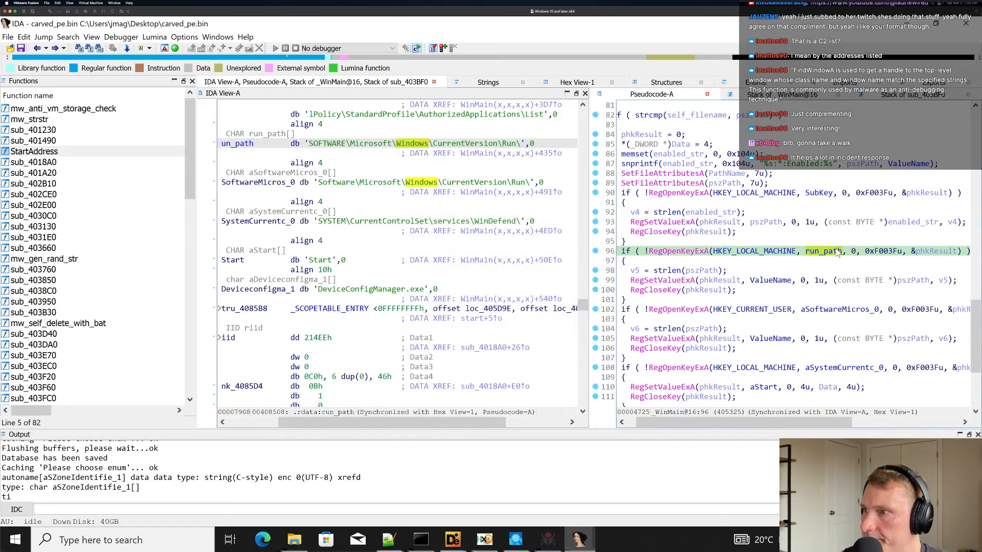
Open the definition of aSoftwareMicros_0, used by the HKEY_CURRENT_USER RegOpenKeyExA call, and read its full registry path.
{"action": "scroll", "coordinate": [828, 270], "scroll_direction": "down", "scroll_amount": 1}
{"action": "scroll", "coordinate": [829, 268], "scroll_direction": "down", "scroll_amount": 1}
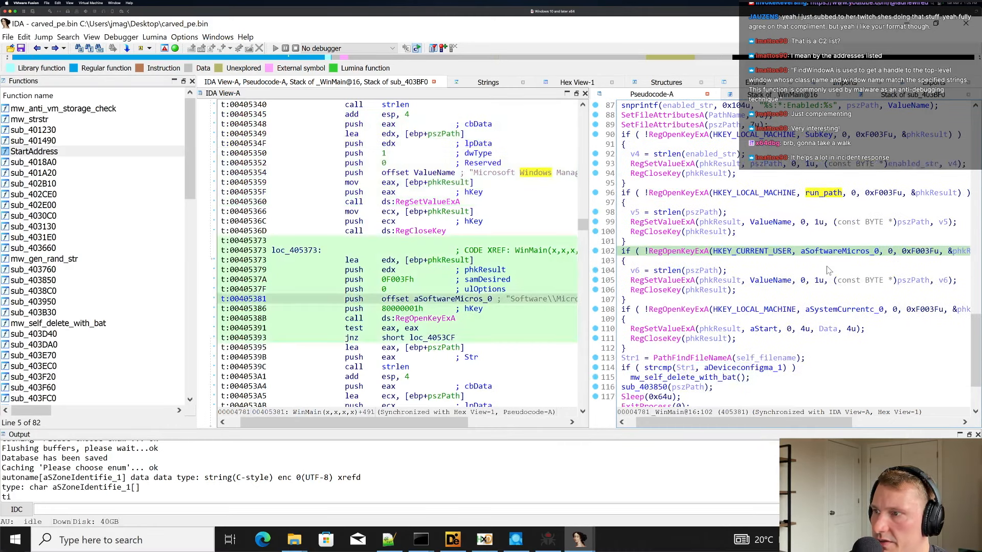
{"action": "left_click", "coordinate": [832, 252]}
{"action": "double_click", "coordinate": [832, 252]}
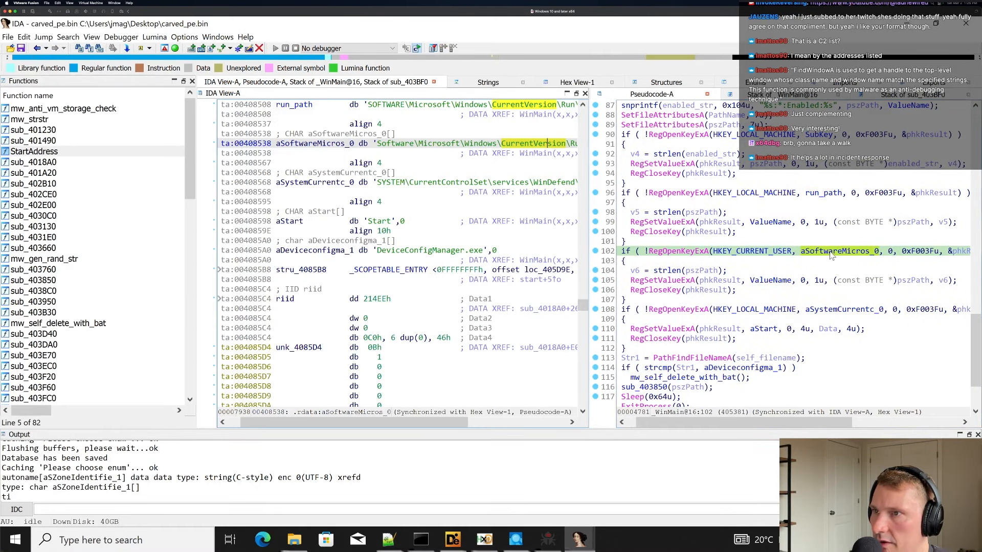
{"action": "scroll", "coordinate": [474, 150], "scroll_direction": "right", "scroll_amount": 2}
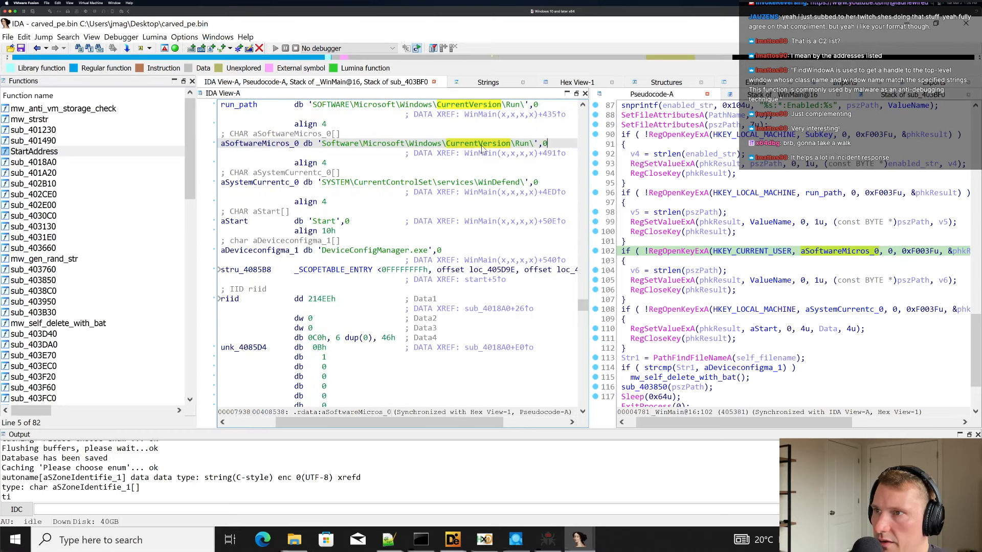
Recheck the "Enabled" format string in the snprintf call and read the ValueName string written by the second RegSetValueExA call.
{"action": "scroll", "coordinate": [751, 236], "scroll_direction": "up", "scroll_amount": 2}
{"action": "left_click", "coordinate": [859, 165]}
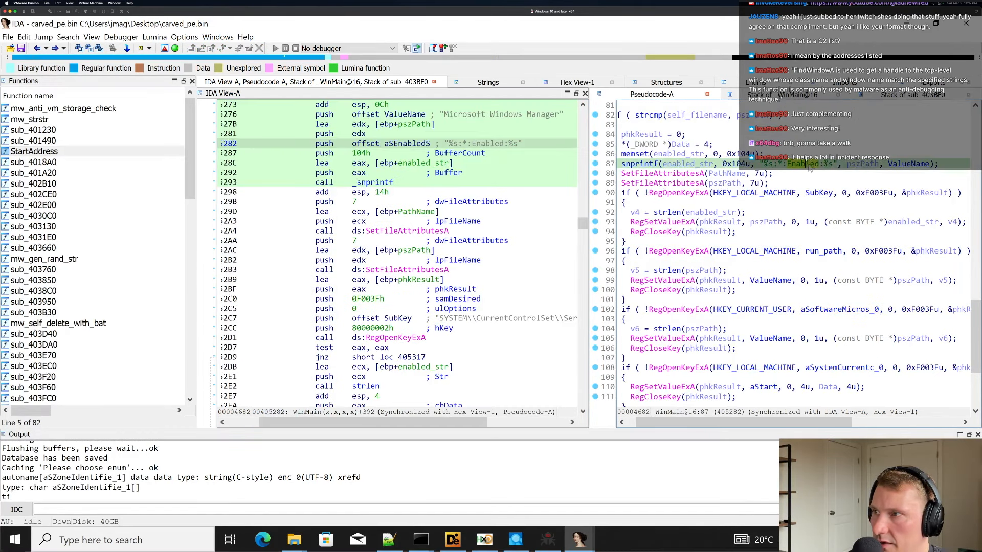
{"action": "left_click", "coordinate": [832, 164]}
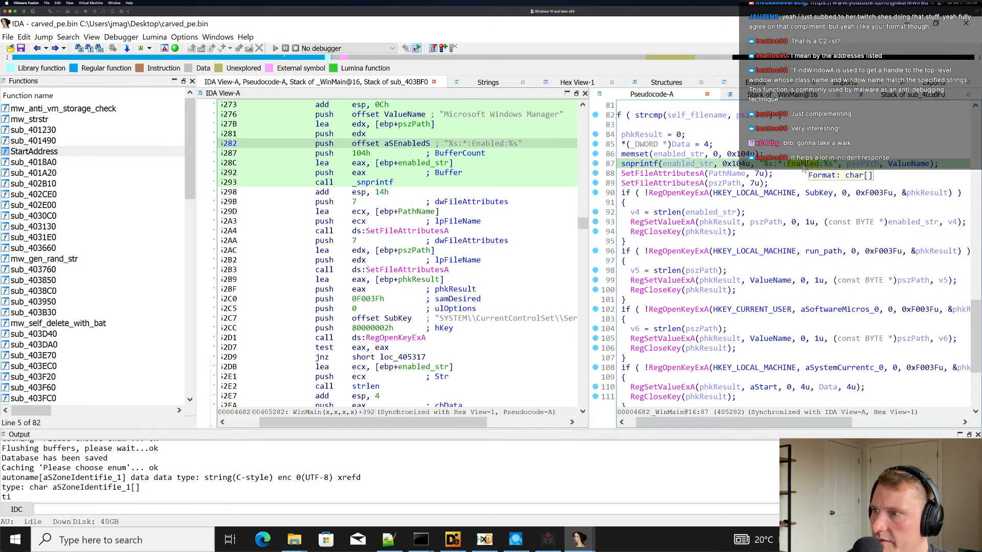
{"action": "double_click", "coordinate": [770, 280]}
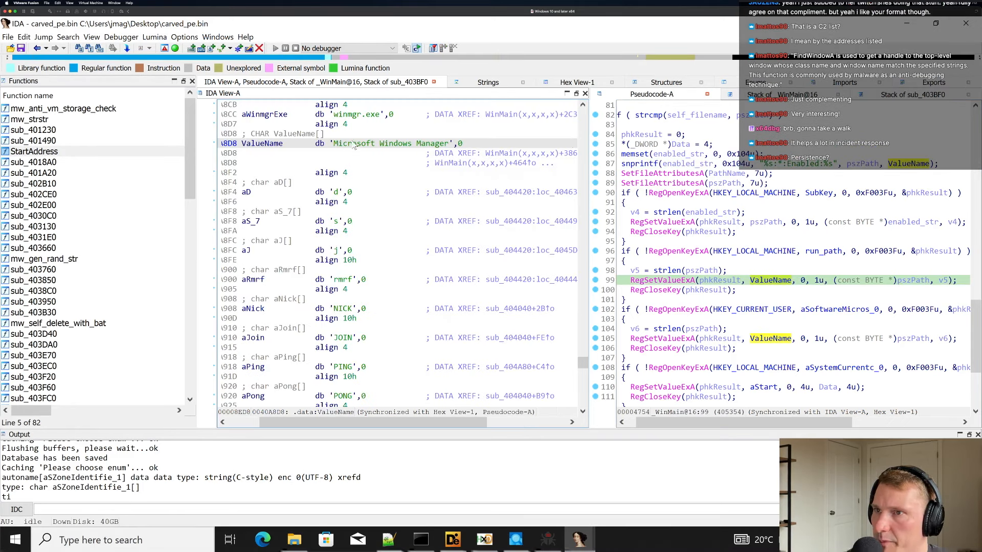
{"action": "left_click_drag", "start_coordinate": [330, 144], "coordinate": [450, 147]}
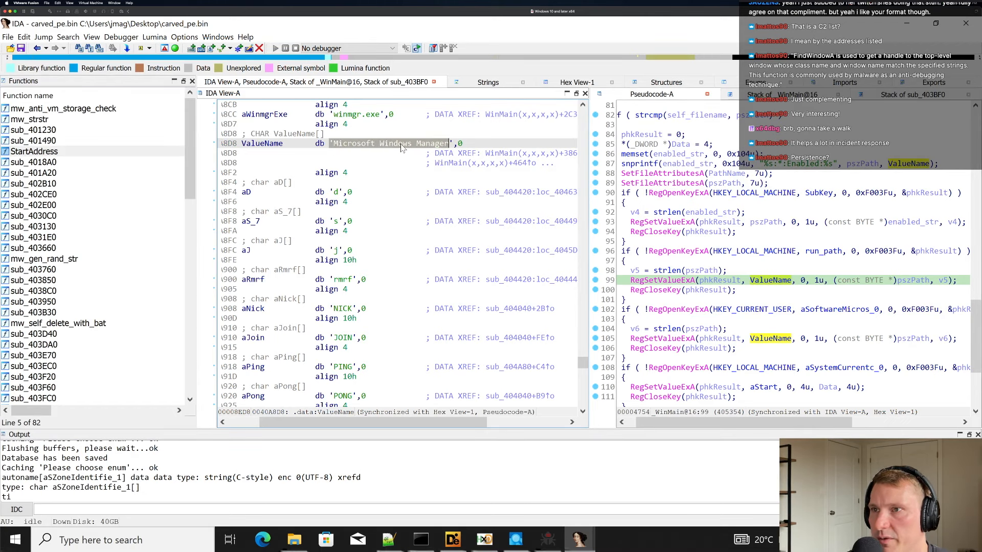
{"action": "scroll", "coordinate": [419, 137], "scroll_direction": "right", "scroll_amount": 1}
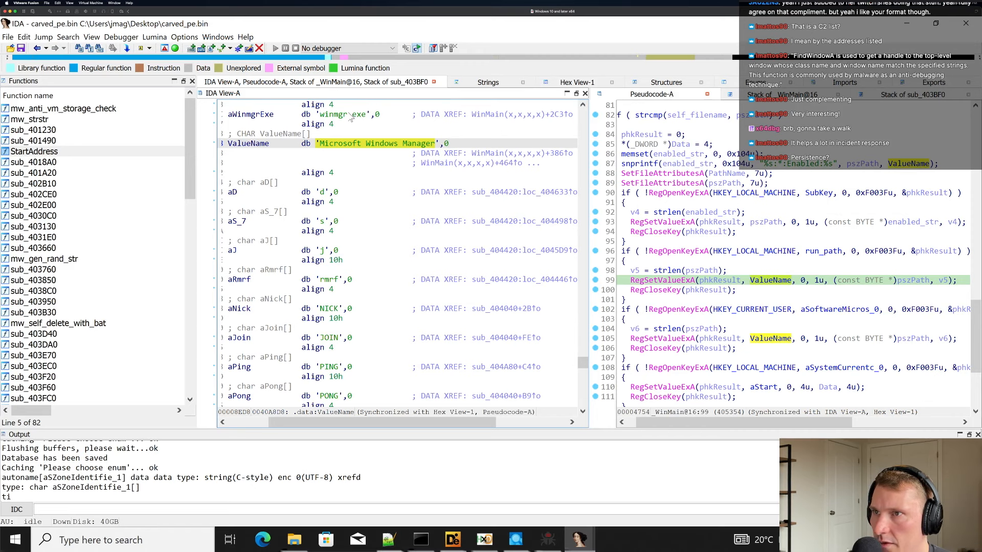
Follow the cross-reference of the winmgr.exe string into WinMain and inspect the PathName and aWinmgrExe arguments of its snprintf call.
{"action": "left_click", "coordinate": [557, 115]}
{"action": "double_click", "coordinate": [557, 115]}
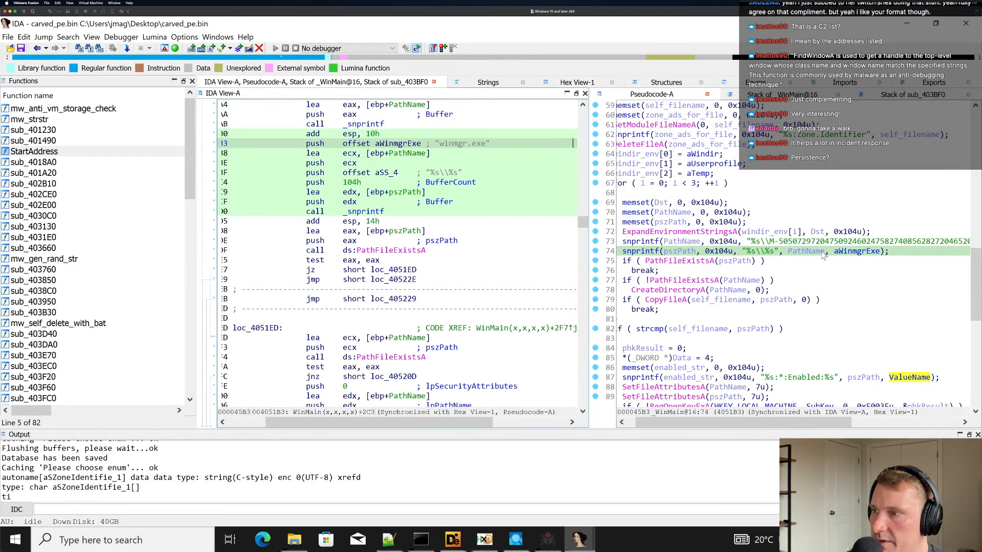
{"action": "left_click", "coordinate": [862, 251]}
{"action": "left_click", "coordinate": [803, 251]}
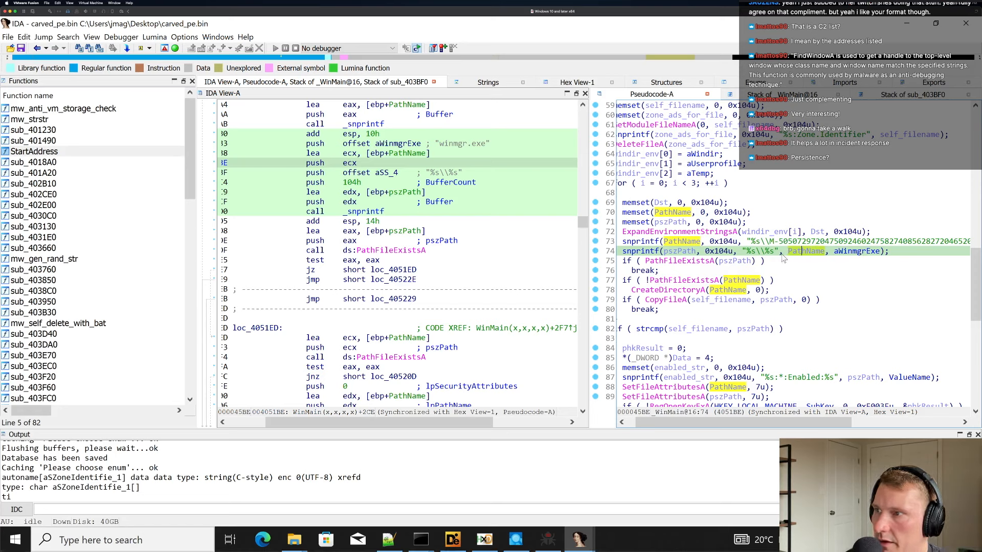
{"action": "left_click", "coordinate": [835, 251]}
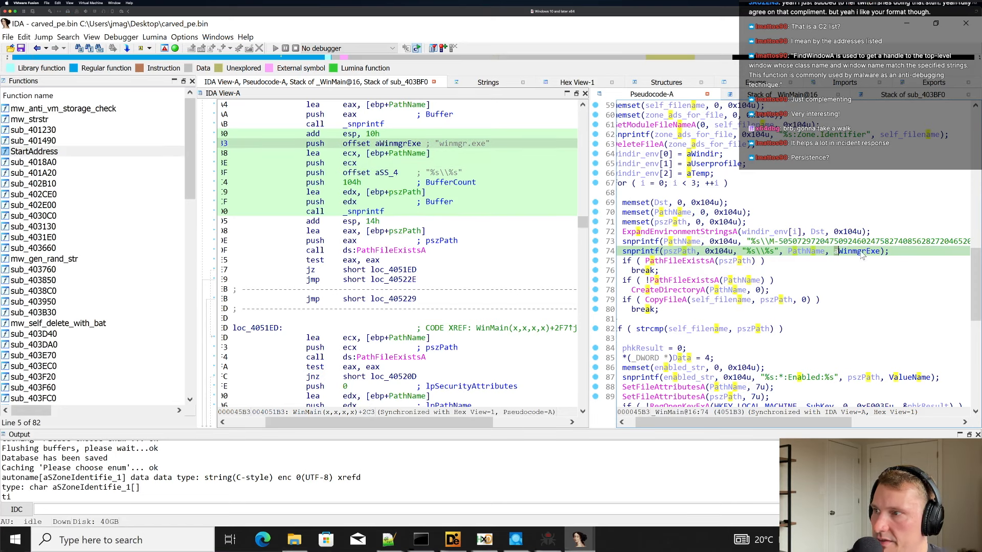
{"action": "double_click", "coordinate": [862, 252]}
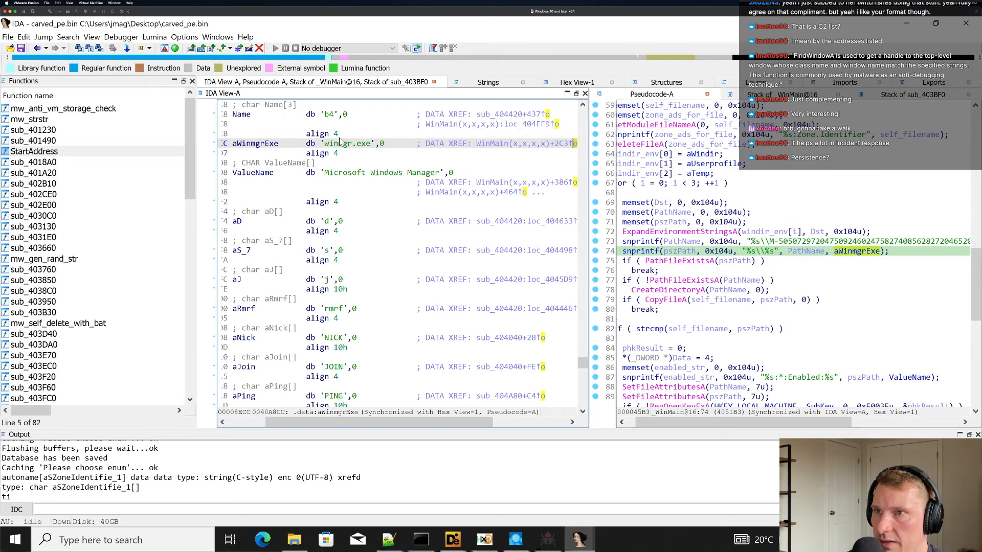
Add the comment "Copies to filepath with filename winmgr.exe" to the snprintf line that uses aWinmgrExe.
{"action": "left_click", "coordinate": [897, 252]}
{"action": "key", "text": "slash"}
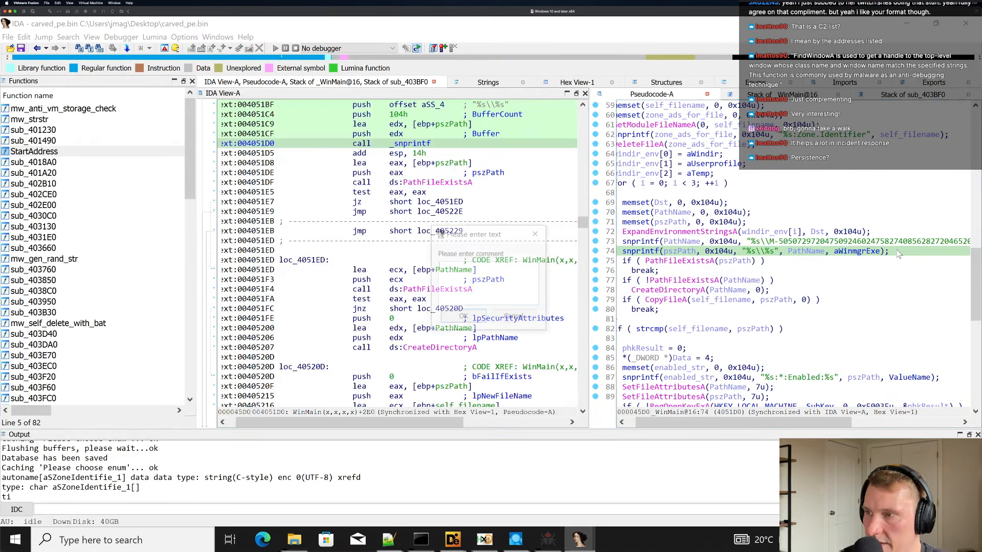
{"action": "type", "text": "Copies to file"}
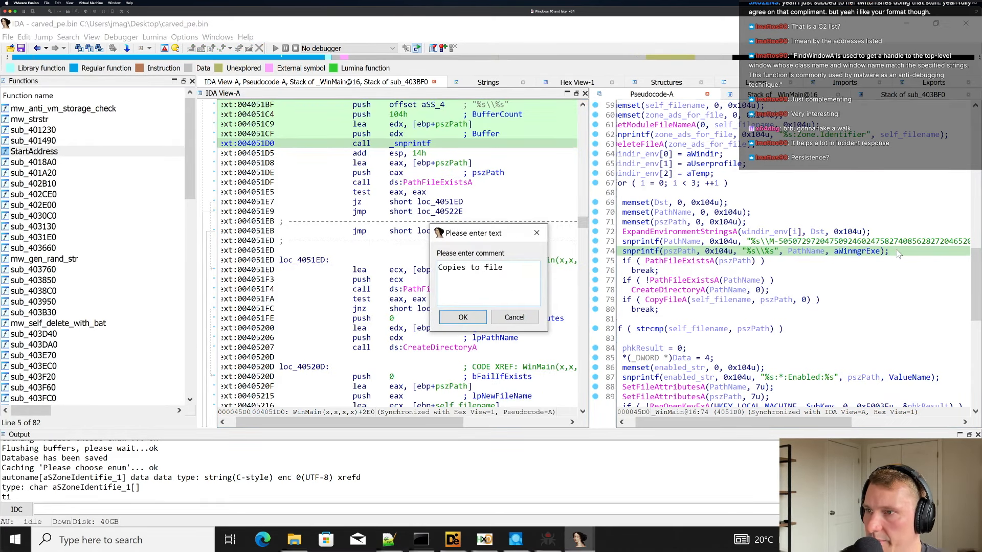
{"action": "type", "text": "path with filename winmgr.exe"}
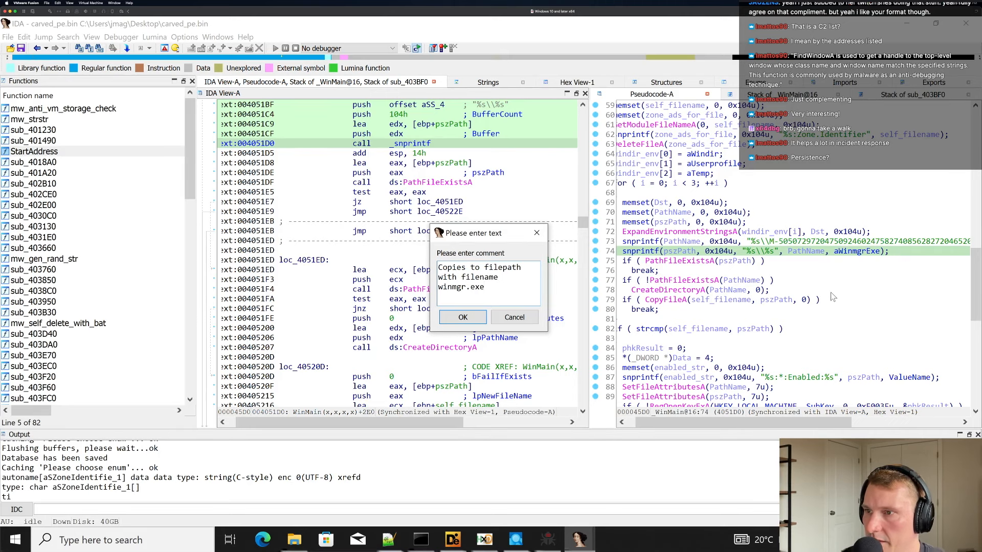
{"action": "left_click", "coordinate": [469, 322]}
{"action": "scroll", "coordinate": [832, 322], "scroll_direction": "right", "scroll_amount": 8}
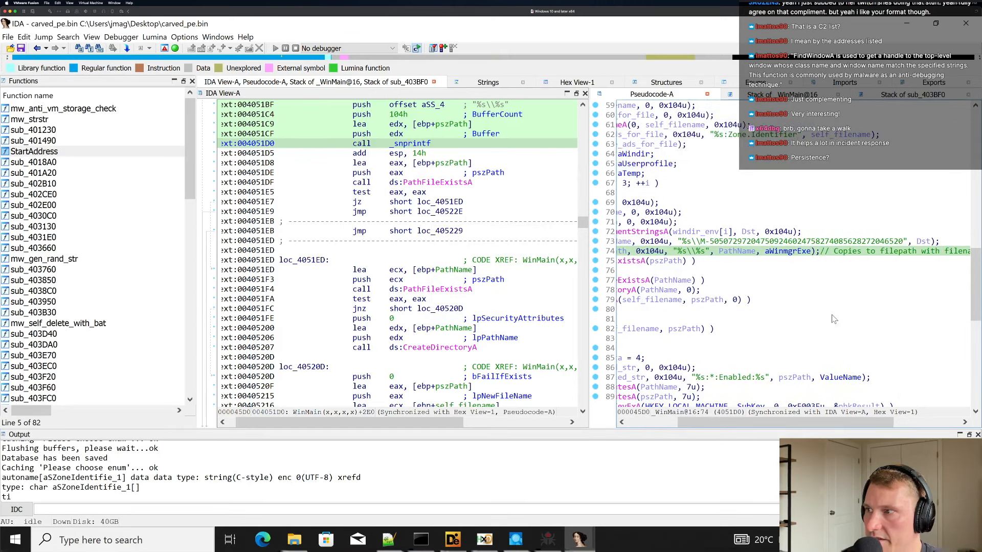
{"action": "scroll", "coordinate": [801, 255], "scroll_direction": "left", "scroll_amount": 8}
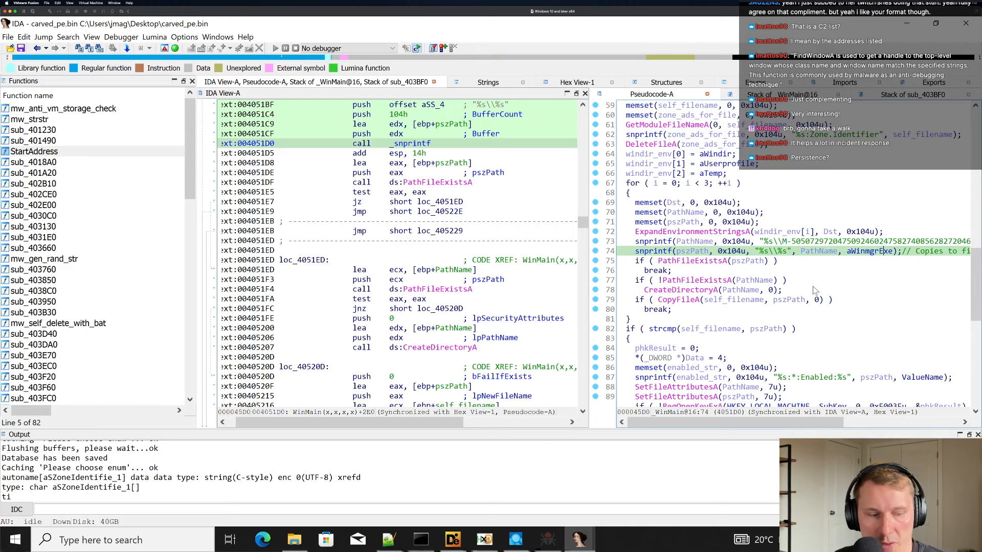
Review the copy loop in WinMain, examining the "%s\\M-..." directory format string and the aWinmgrExe file name string.
{"action": "left_click", "coordinate": [901, 290]}
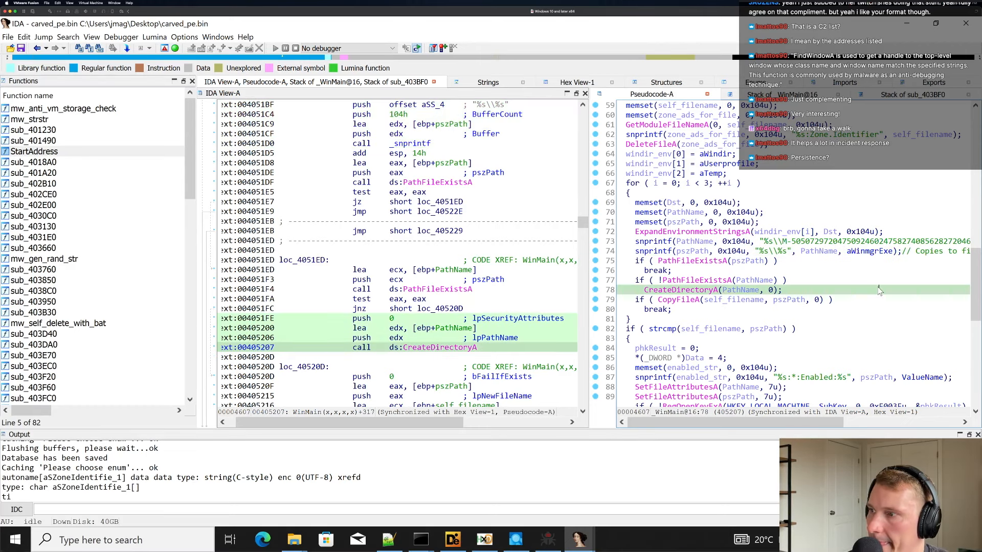
{"action": "scroll", "coordinate": [865, 288], "scroll_direction": "right", "scroll_amount": 2}
{"action": "scroll", "coordinate": [842, 279], "scroll_direction": "down", "scroll_amount": 1}
{"action": "scroll", "coordinate": [843, 278], "scroll_direction": "left", "scroll_amount": 2}
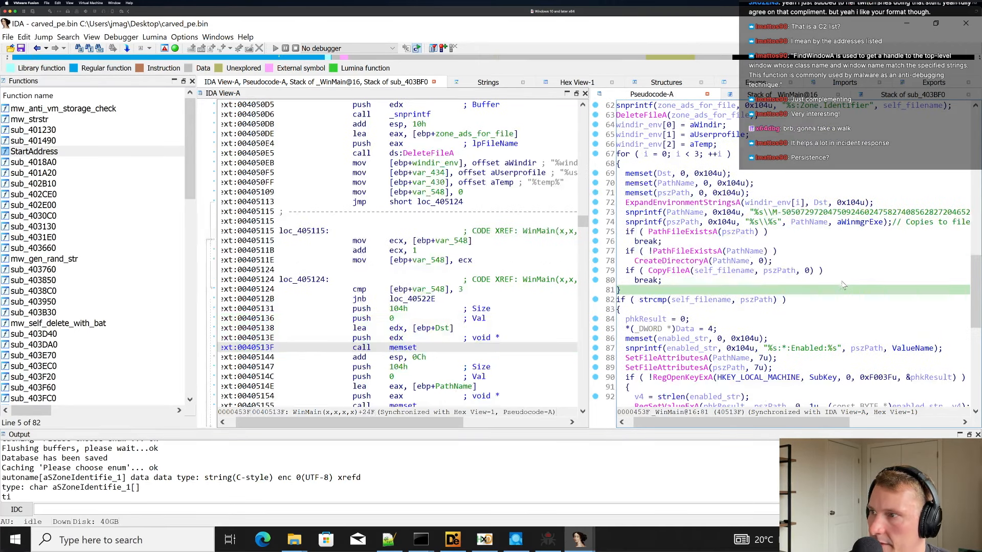
{"action": "left_click", "coordinate": [850, 222]}
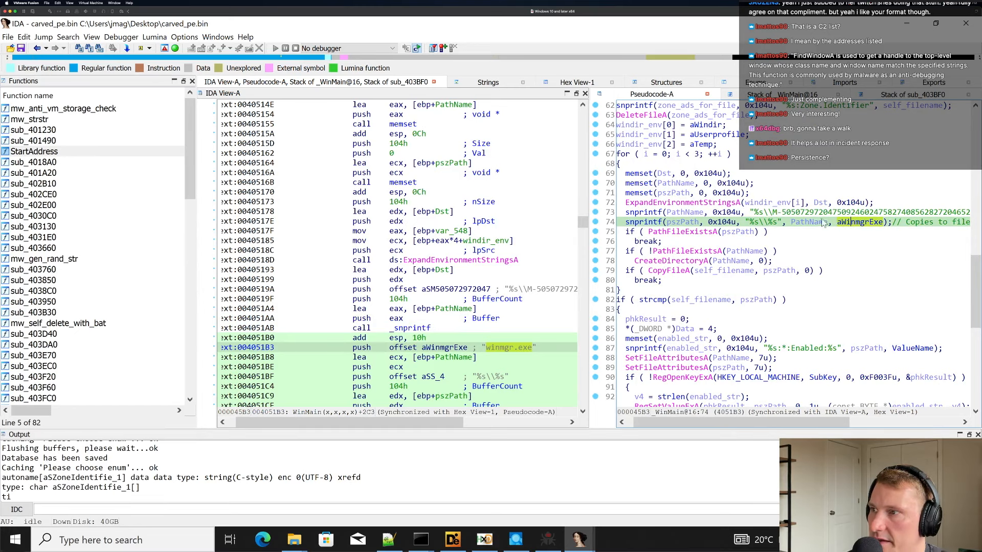
{"action": "scroll", "coordinate": [788, 223], "scroll_direction": "right", "scroll_amount": 2}
{"action": "left_click_drag", "start_coordinate": [719, 212], "coordinate": [939, 212]}
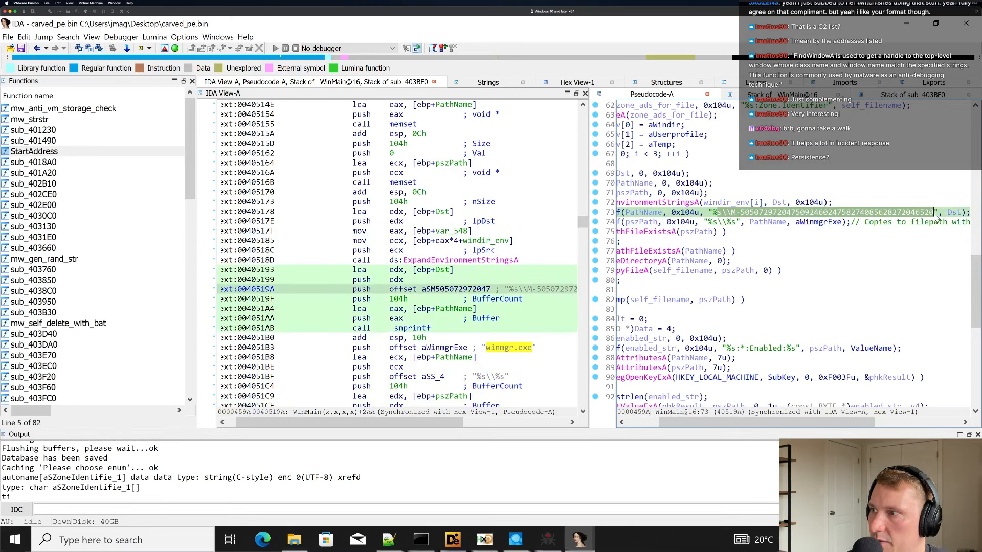
{"action": "scroll", "coordinate": [869, 240], "scroll_direction": "right", "scroll_amount": 1}
{"action": "double_click", "coordinate": [813, 222]}
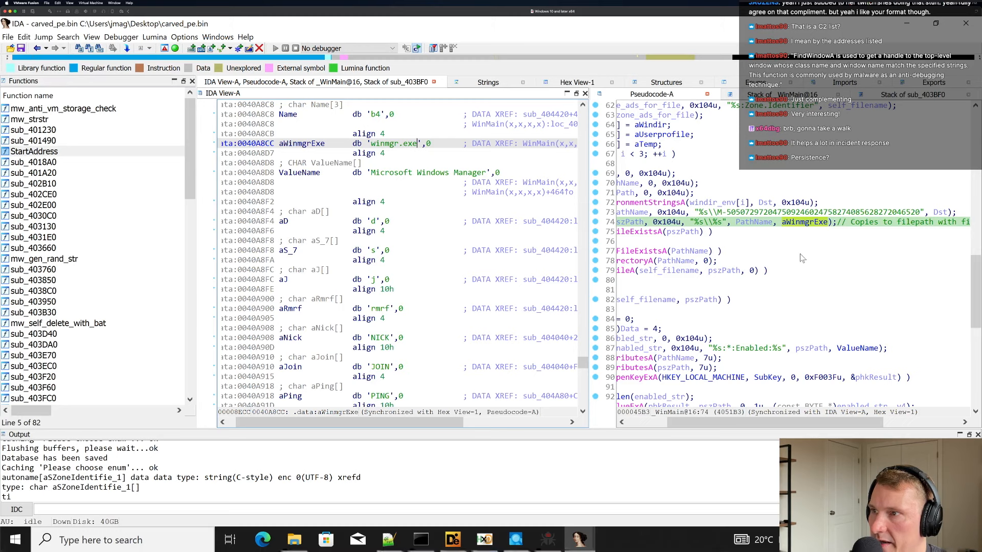
{"action": "scroll", "coordinate": [806, 251], "scroll_direction": "left", "scroll_amount": 1}
Open the definition of run_path from the second RegOpenKeyExA call to view its registry path.
{"action": "scroll", "coordinate": [817, 256], "scroll_direction": "down", "scroll_amount": 8}
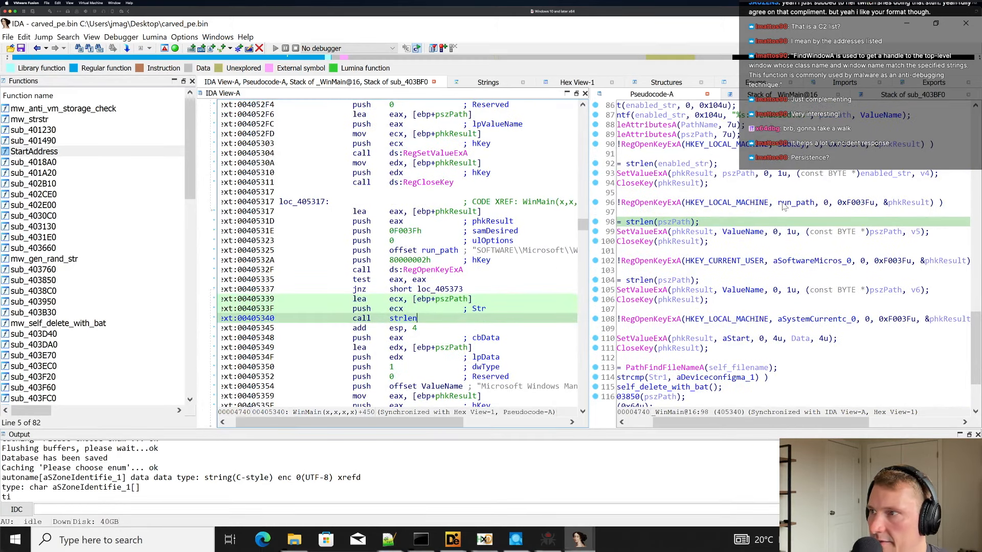
{"action": "left_click", "coordinate": [808, 205]}
{"action": "scroll", "coordinate": [520, 185], "scroll_direction": "right", "scroll_amount": 2}
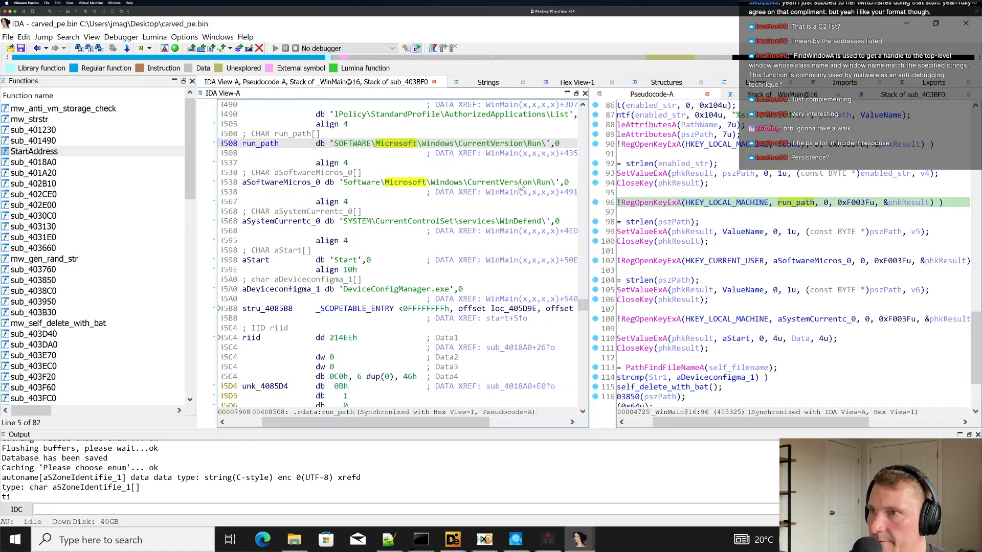
Open the SubKey definition from the first RegOpenKeyExA call and inspect the call's HKEY_LOCAL_MACHINE argument.
{"action": "scroll", "coordinate": [809, 197], "scroll_direction": "up", "scroll_amount": 3}
{"action": "left_click", "coordinate": [784, 232]}
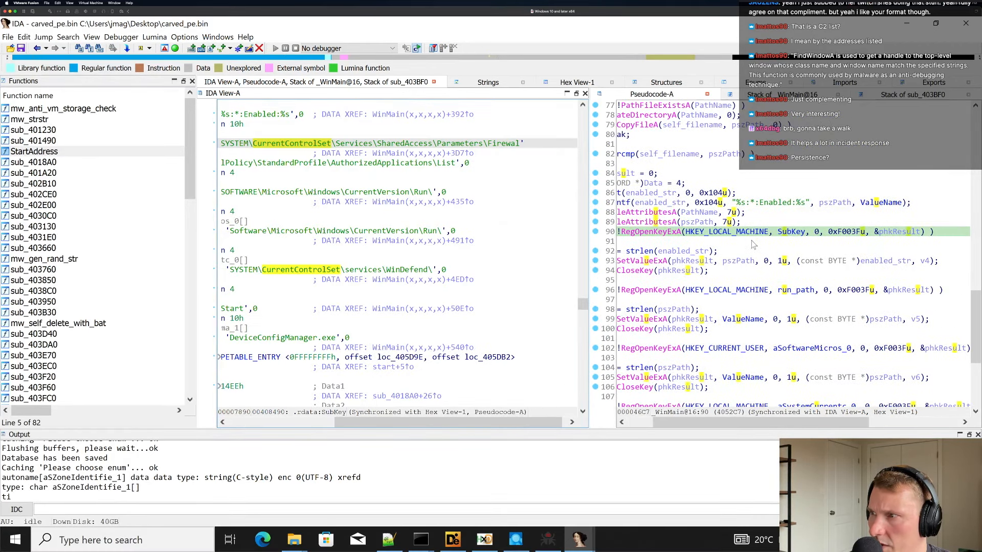
{"action": "scroll", "coordinate": [752, 244], "scroll_direction": "left", "scroll_amount": 2}
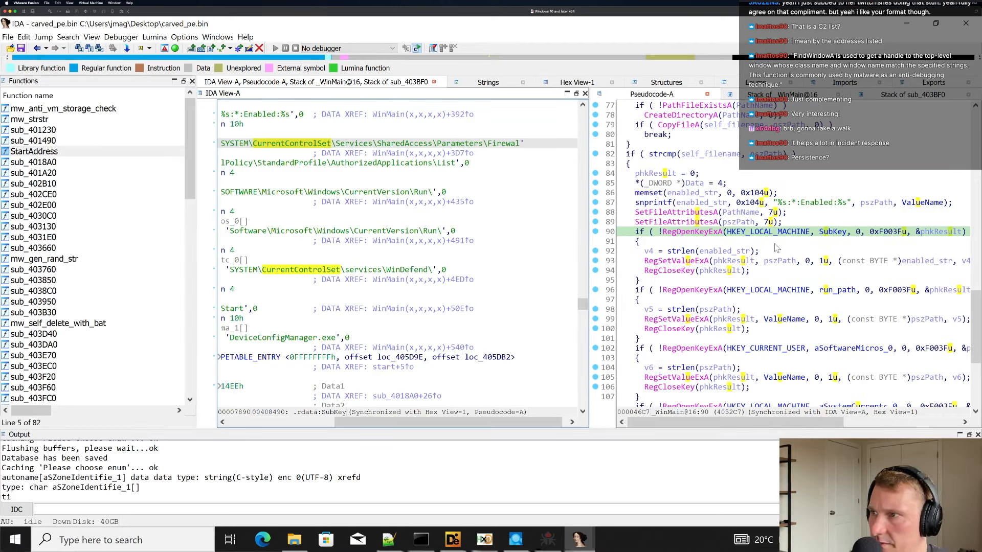
{"action": "left_click", "coordinate": [802, 252]}
{"action": "left_click", "coordinate": [807, 232]}
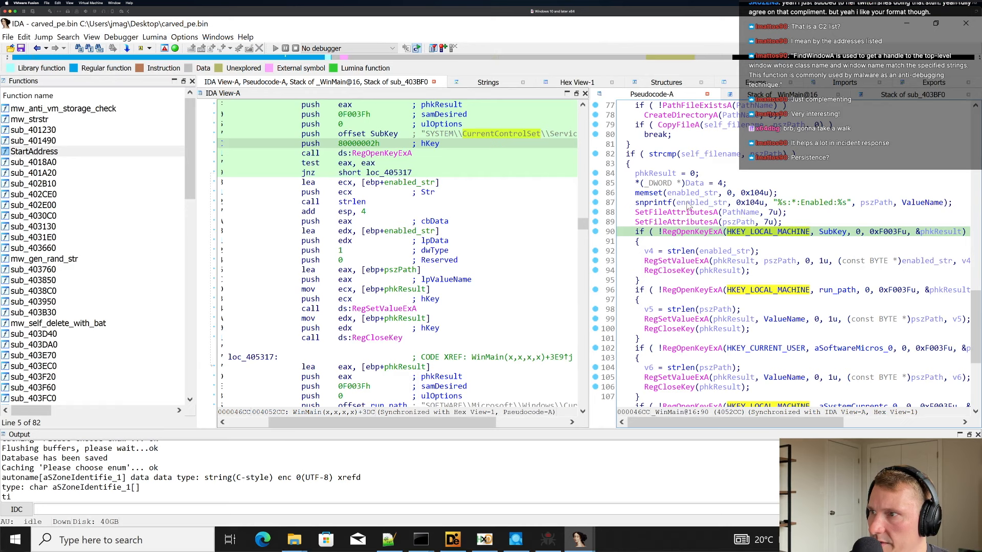
Inspect enabled_str in the "%s:*:Enabled:%s" snprintf call, and read the full registry path in SubKey's definition.
{"action": "left_click", "coordinate": [688, 203]}
{"action": "left_click", "coordinate": [765, 224]}
{"action": "left_click", "coordinate": [758, 232]}
{"action": "left_click", "coordinate": [727, 213]}
{"action": "left_click", "coordinate": [709, 203]}
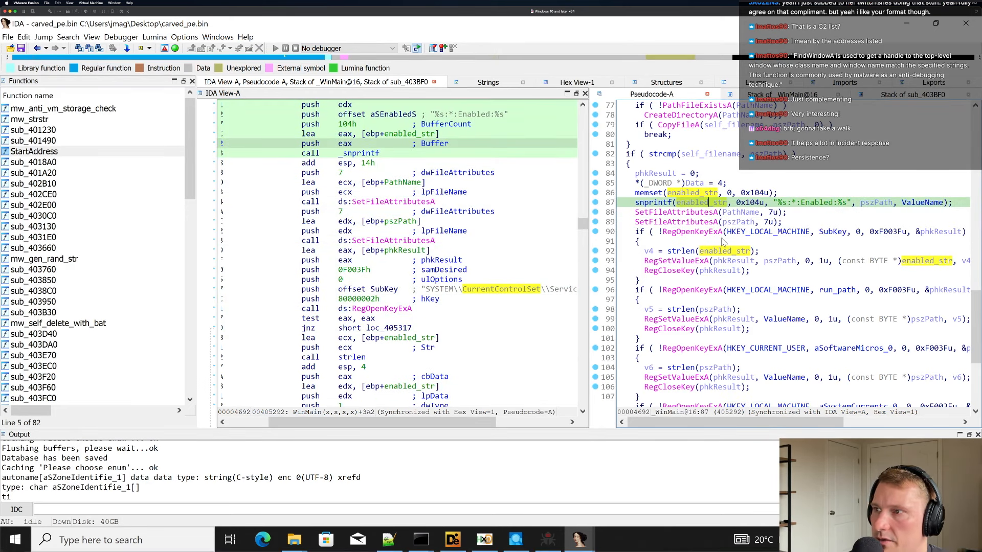
{"action": "double_click", "coordinate": [833, 232]}
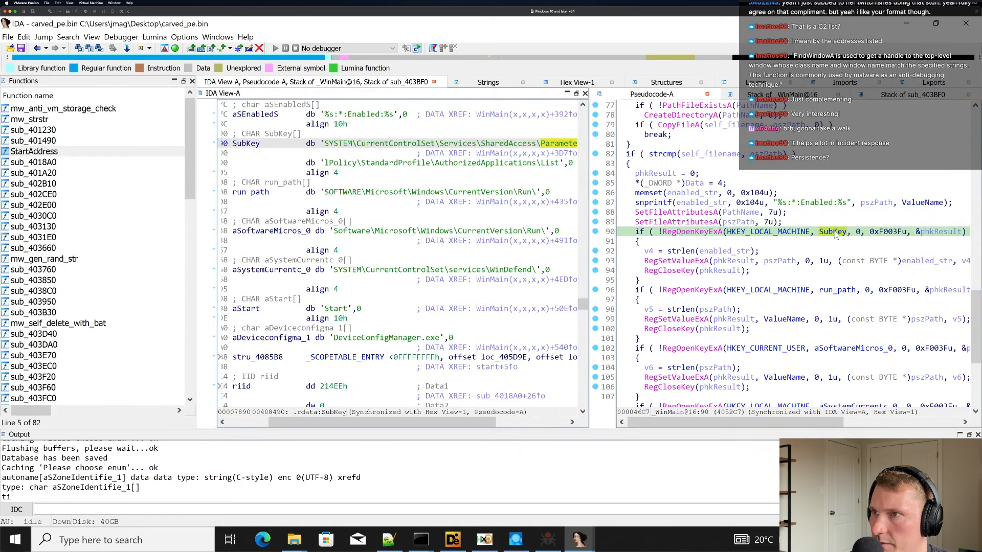
{"action": "scroll", "coordinate": [498, 200], "scroll_direction": "up", "scroll_amount": 2}
{"action": "scroll", "coordinate": [499, 200], "scroll_direction": "right", "scroll_amount": 3}
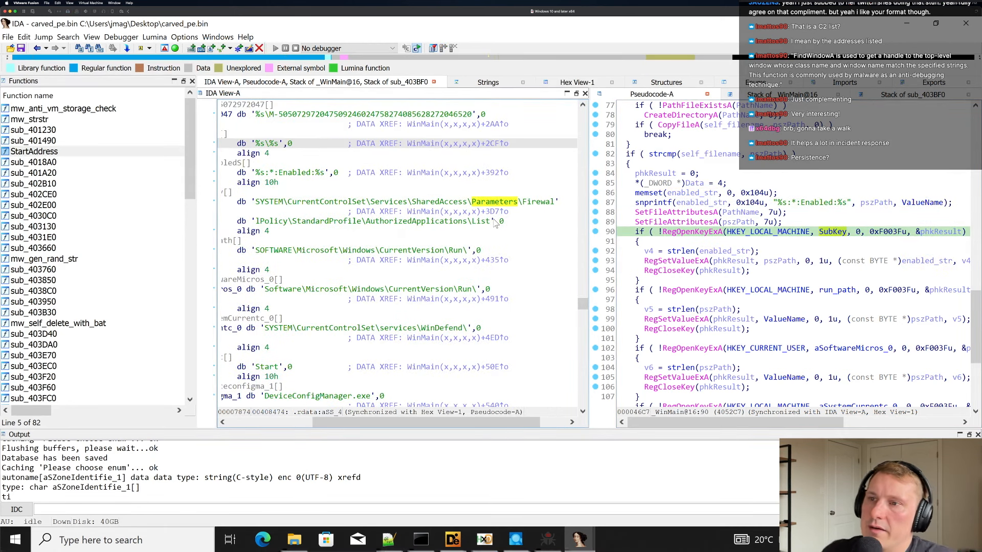
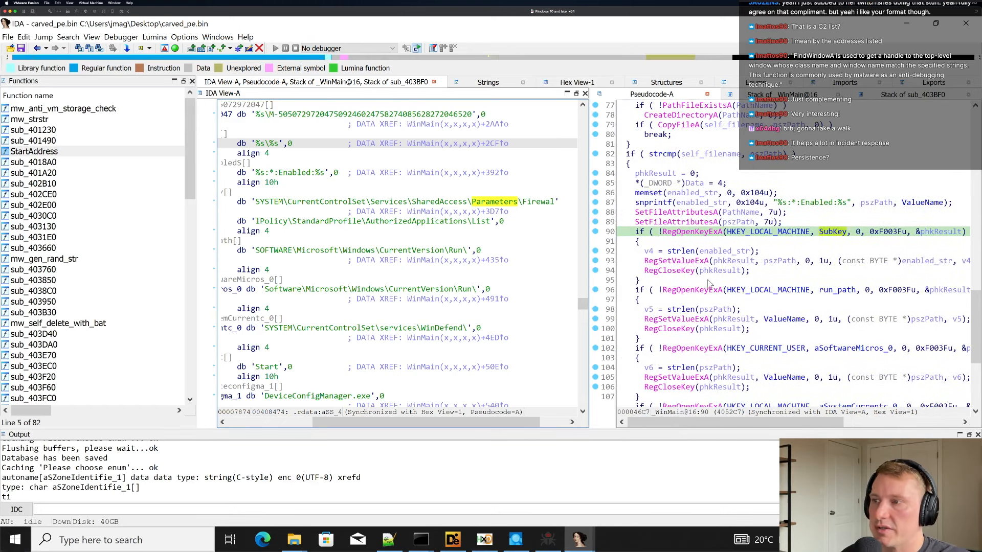
Add the comment "Add self to Microsoft Firewall List" to the closing brace of the SubKey registry block.
{"action": "left_click", "coordinate": [673, 281]}
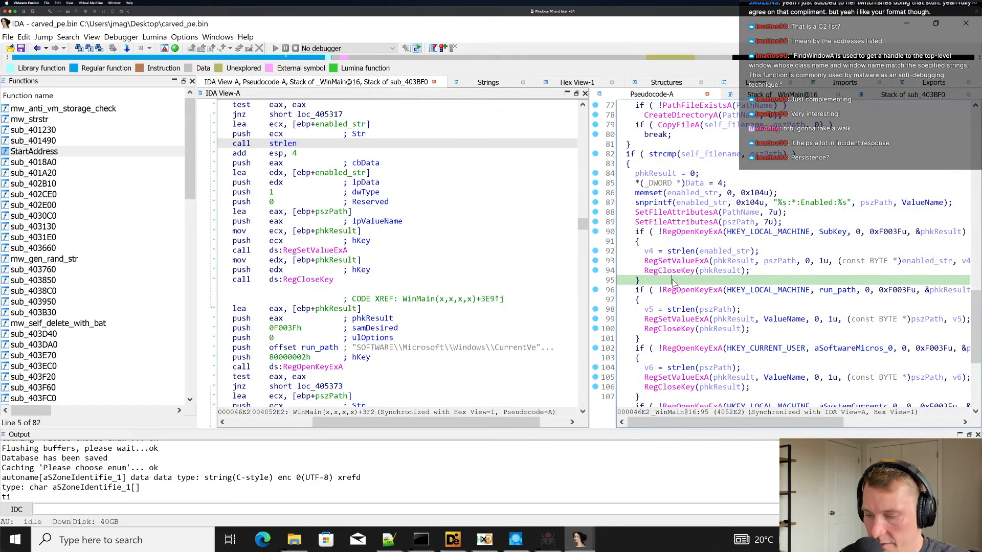
{"action": "key", "text": "slash"}
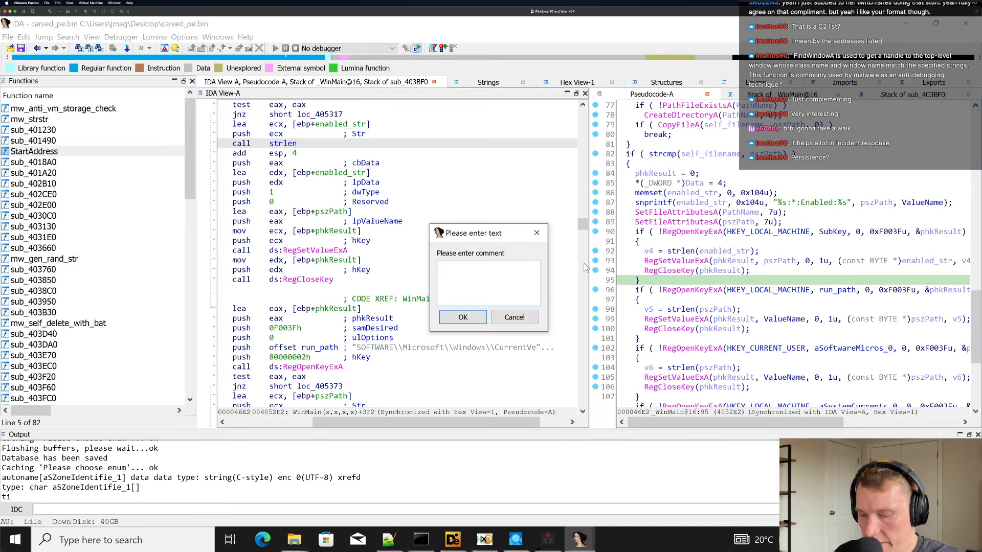
{"action": "type", "text": "A"}
{"action": "key", "text": "BackSpace"}
{"action": "type", "text": "En"}
{"action": "key", "text": "BackSpace"}
{"action": "key", "text": "BackSpace"}
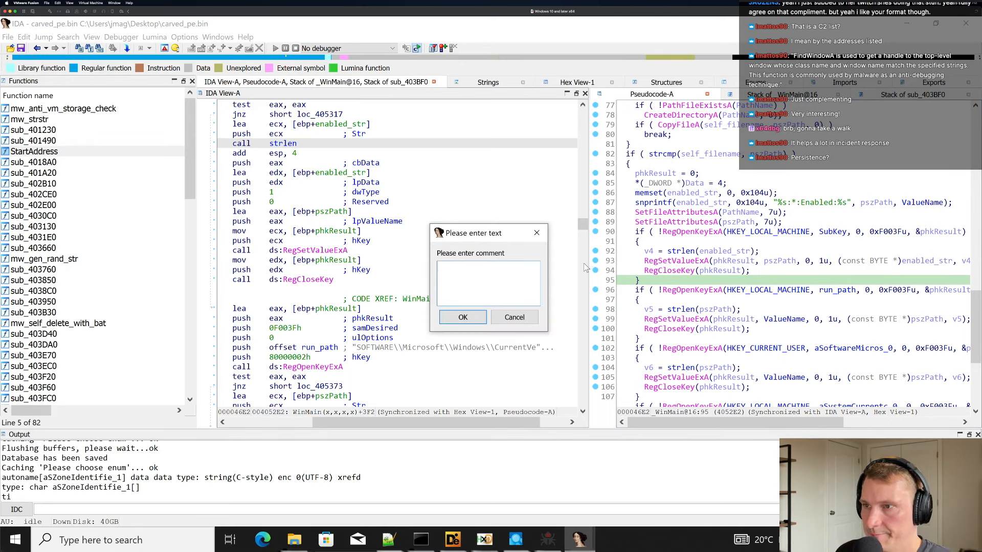
{"action": "type", "text": "Add self to"}
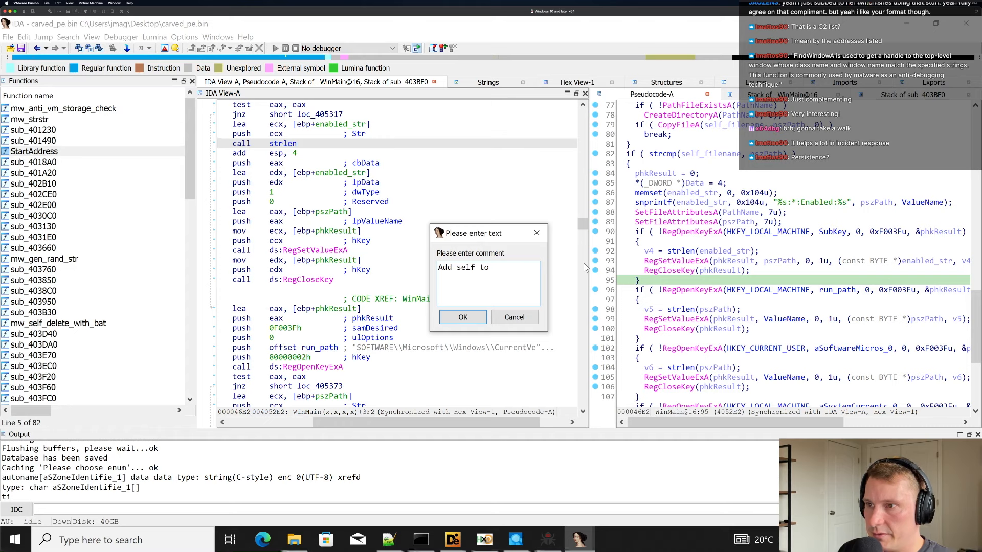
{"action": "type", "text": " Microsoft Firewall List"}
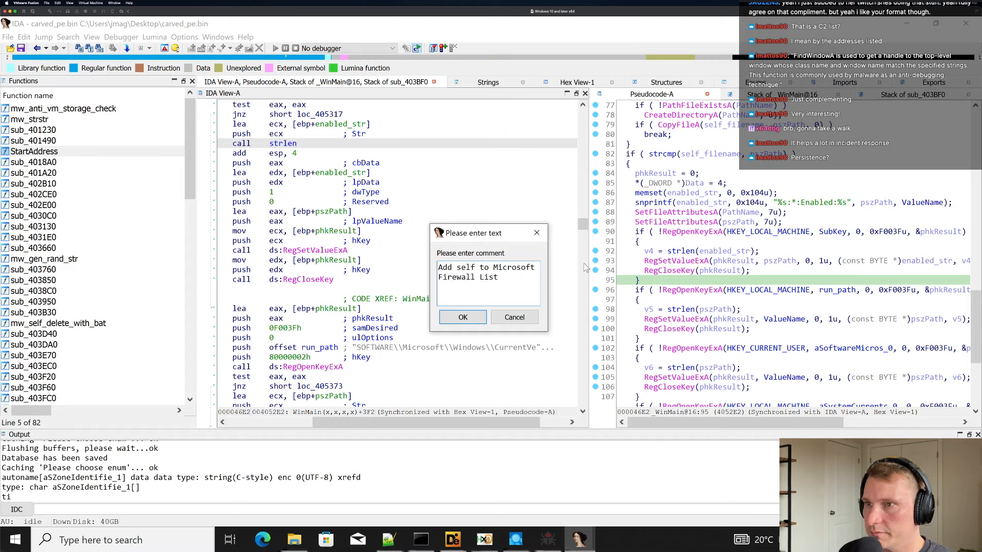
{"action": "left_click", "coordinate": [482, 324]}
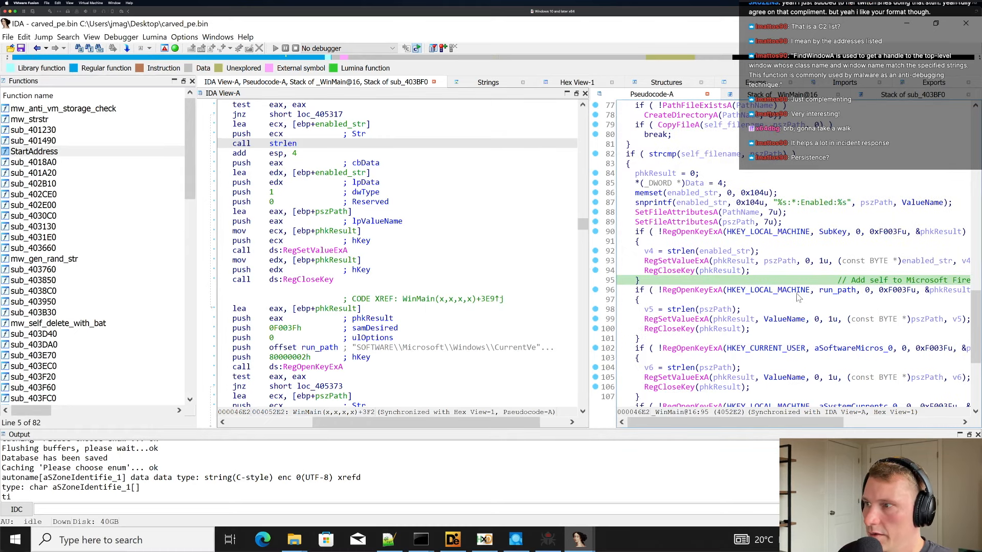
{"action": "key", "text": "ctrl+Left"}
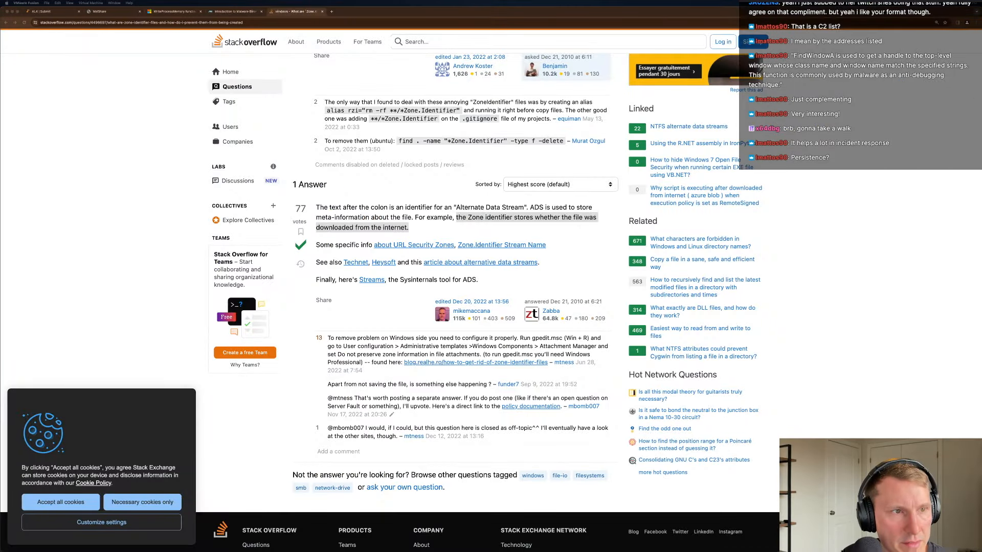
{"action": "key", "text": "ctrl+Right"}
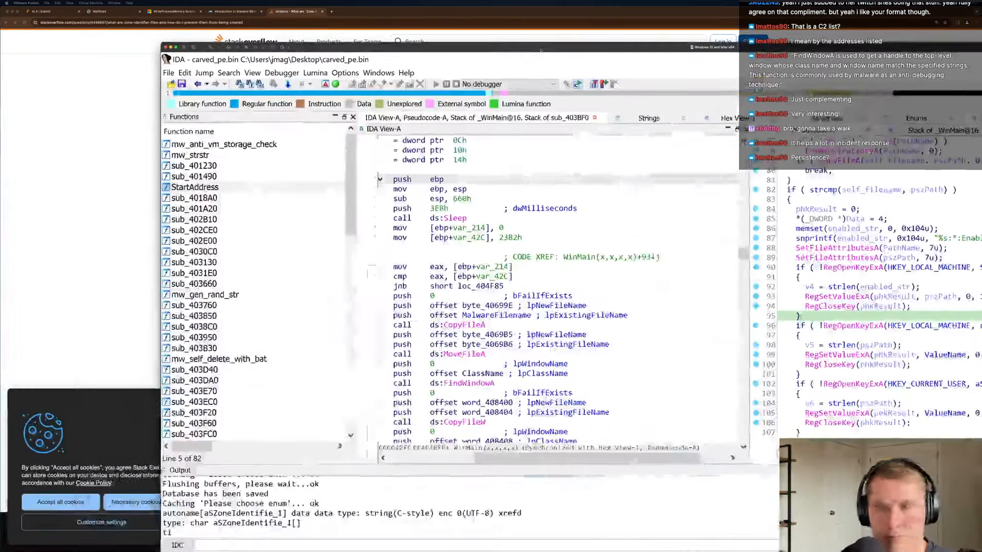
Open the definition of aSoftwareMicros_0 from the HKEY_CURRENT_USER RegOpenKeyExA call to view its registry path.
{"action": "left_click", "coordinate": [770, 348]}
{"action": "scroll", "coordinate": [777, 340], "scroll_direction": "left", "scroll_amount": 3}
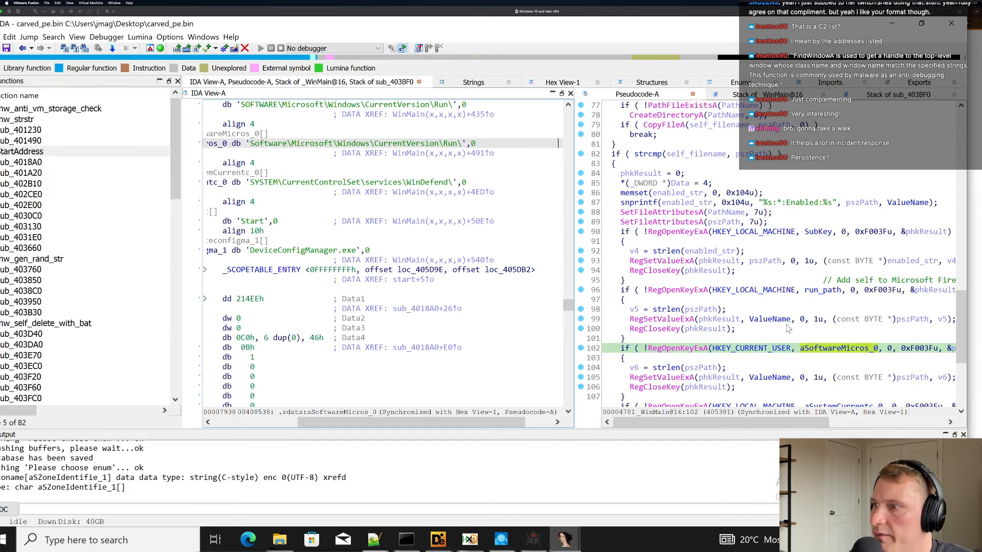
{"action": "scroll", "coordinate": [787, 328], "scroll_direction": "right", "scroll_amount": 3}
{"action": "scroll", "coordinate": [785, 329], "scroll_direction": "left", "scroll_amount": 3}
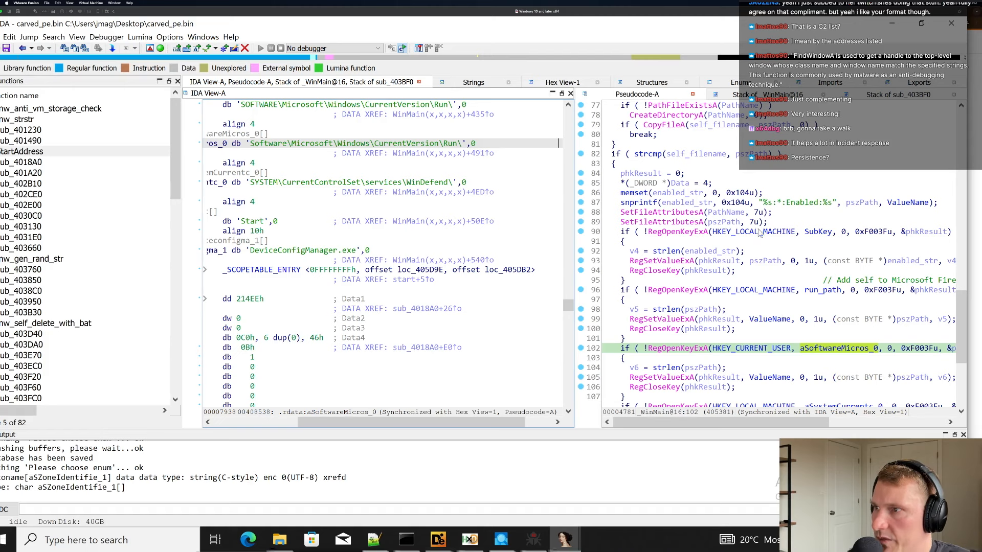
Move the firewall list comment from the closing brace to the SetFileAttributesA(pszPath, 7u) line above the registry block.
{"action": "left_click", "coordinate": [678, 232]}
{"action": "left_click", "coordinate": [802, 272]}
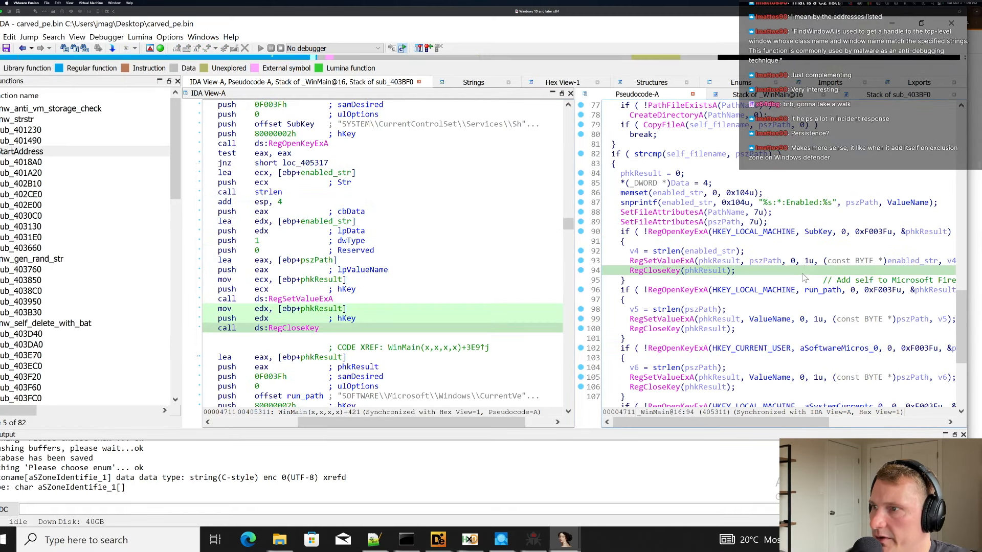
{"action": "left_click", "coordinate": [862, 281]}
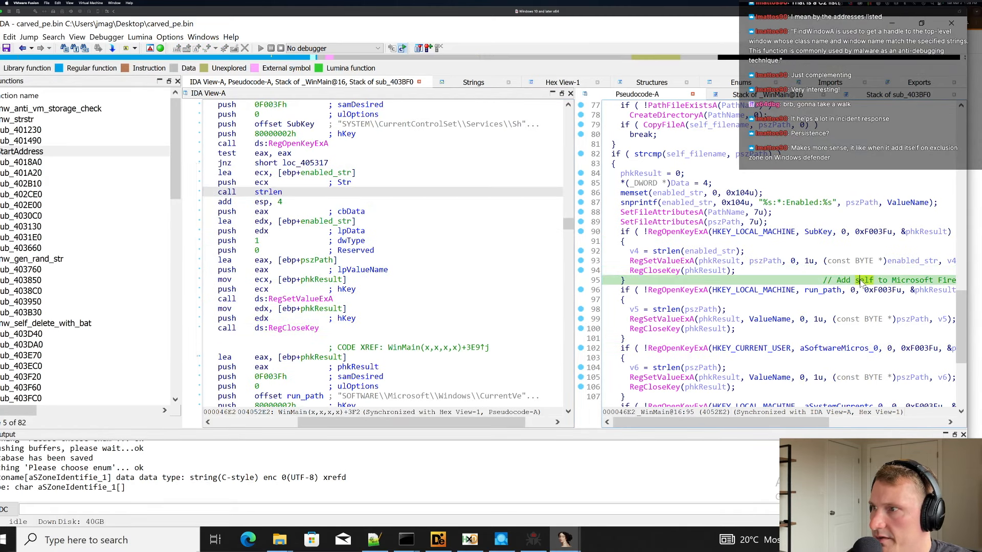
{"action": "key", "text": "slash"}
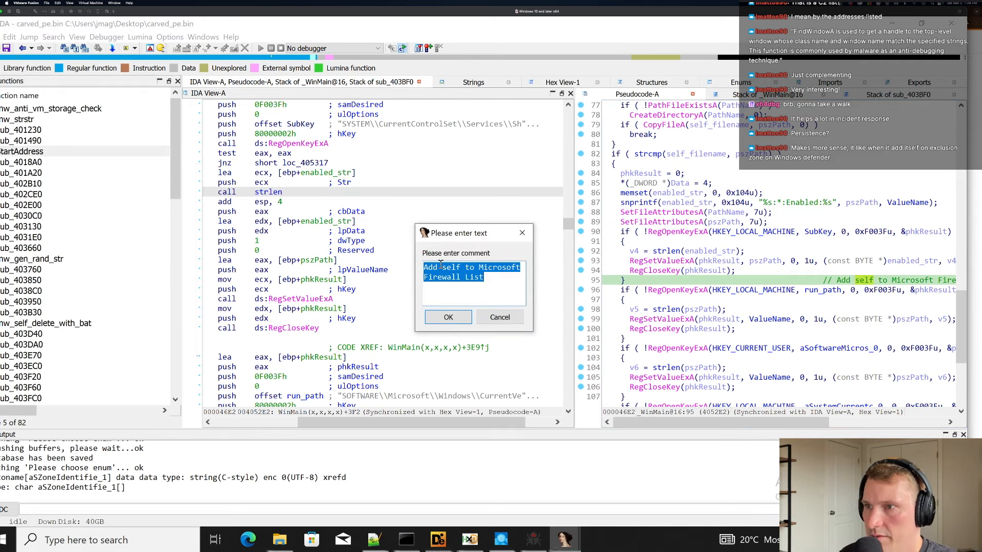
{"action": "right_click", "coordinate": [441, 264]}
{"action": "left_click", "coordinate": [471, 310]}
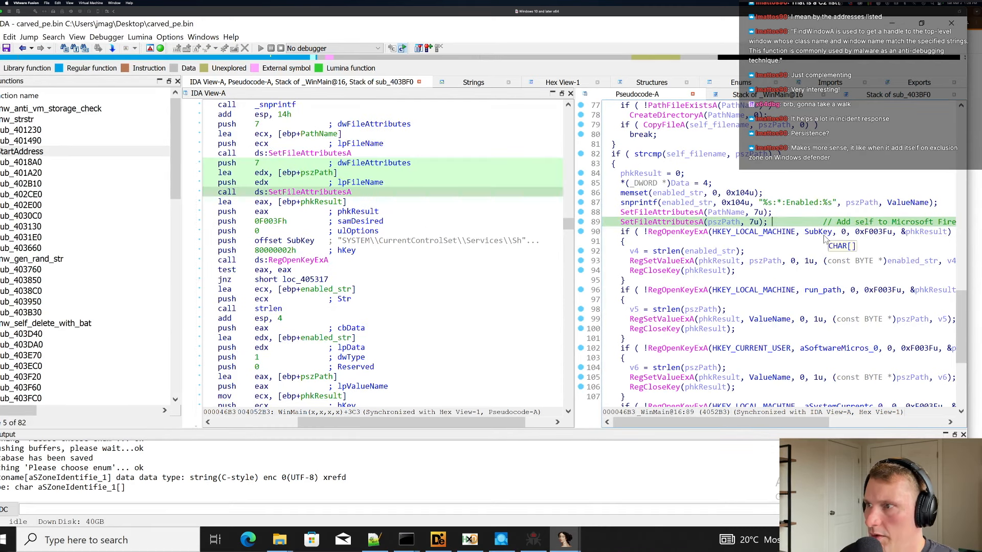
Compare the run_path and aSoftwareMicros_0 registry keys by examining their RegOpenKeyExA calls and string definitions.
{"action": "scroll", "coordinate": [818, 252], "scroll_direction": "down", "scroll_amount": 1}
{"action": "double_click", "coordinate": [819, 264]}
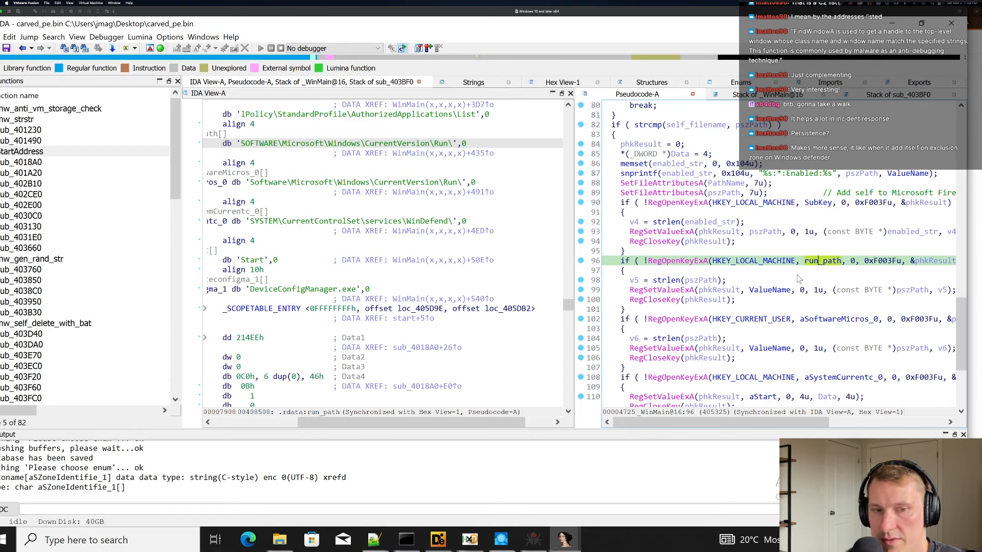
{"action": "scroll", "coordinate": [798, 277], "scroll_direction": "down", "scroll_amount": 2}
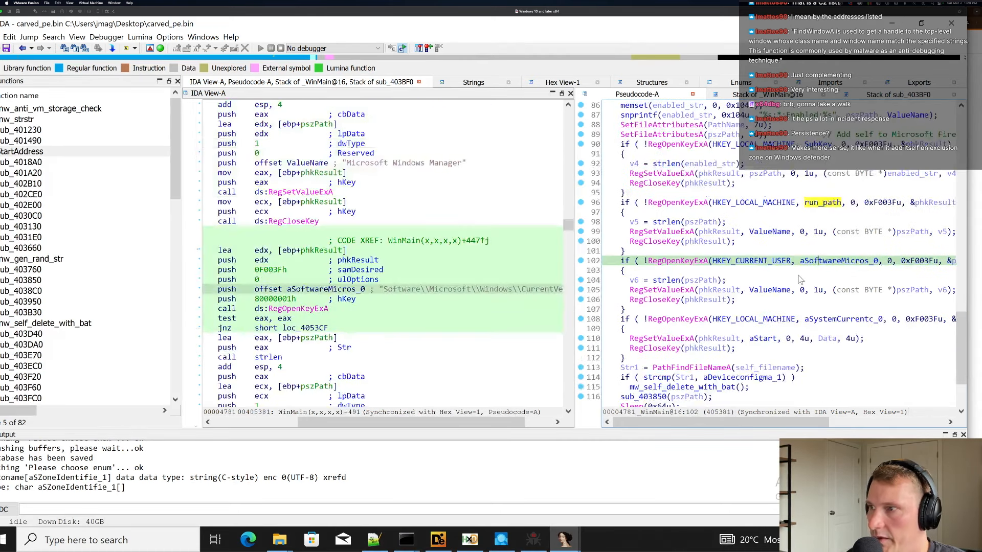
{"action": "scroll", "coordinate": [782, 245], "scroll_direction": "right", "scroll_amount": 3}
{"action": "scroll", "coordinate": [769, 251], "scroll_direction": "left", "scroll_amount": 3}
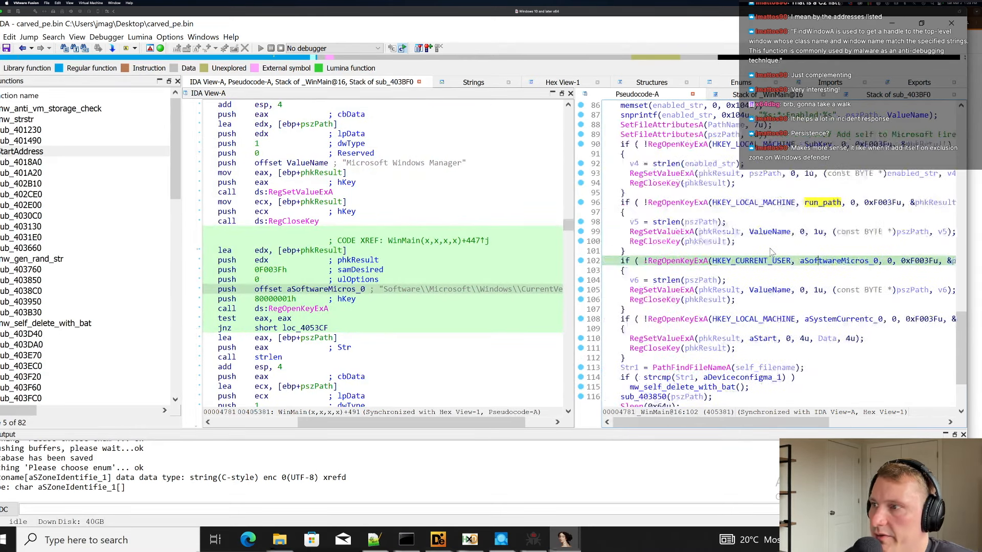
{"action": "scroll", "coordinate": [769, 248], "scroll_direction": "right", "scroll_amount": 1}
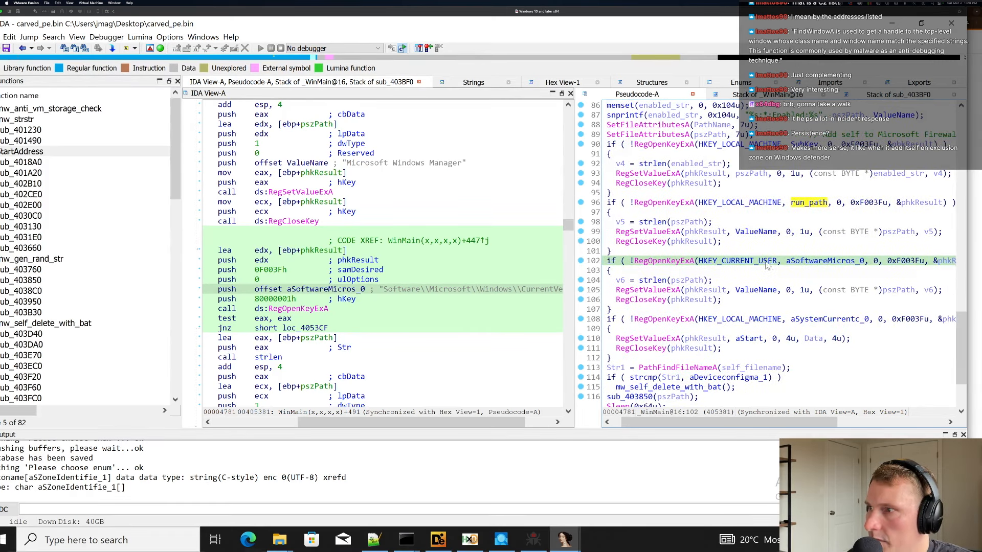
{"action": "left_click", "coordinate": [790, 262]}
{"action": "double_click", "coordinate": [792, 261]}
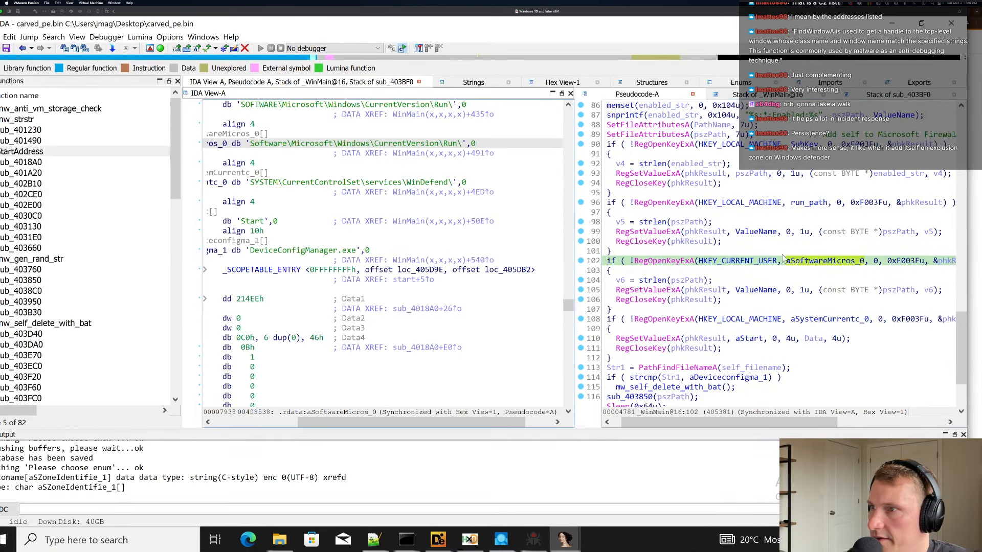
{"action": "left_click", "coordinate": [771, 252]}
{"action": "scroll", "coordinate": [797, 257], "scroll_direction": "up", "scroll_amount": 2}
{"action": "double_click", "coordinate": [819, 262]}
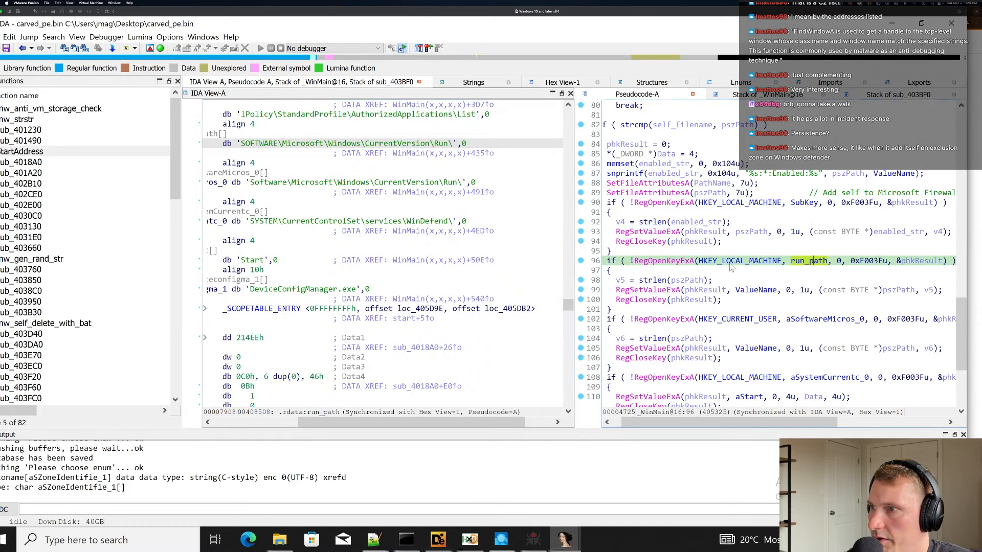
Add the comment "Add registry run key persistence" to the RegOpenKeyExA line that uses run_path.
{"action": "left_click", "coordinate": [659, 253]}
{"action": "left_click", "coordinate": [657, 262]}
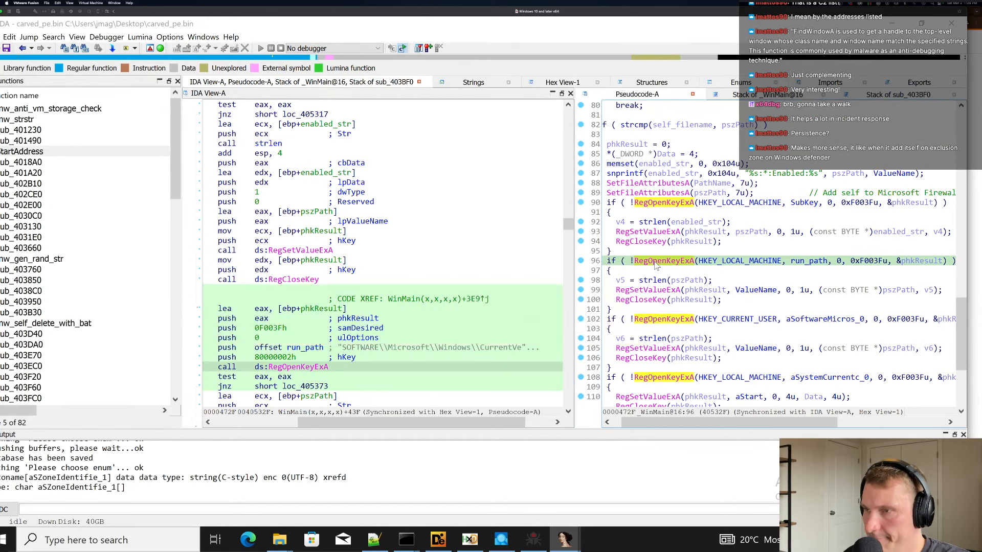
{"action": "key", "text": "/"}
{"action": "type", "text": "Add registry run key persistence"}
{"action": "left_click", "coordinate": [448, 317]}
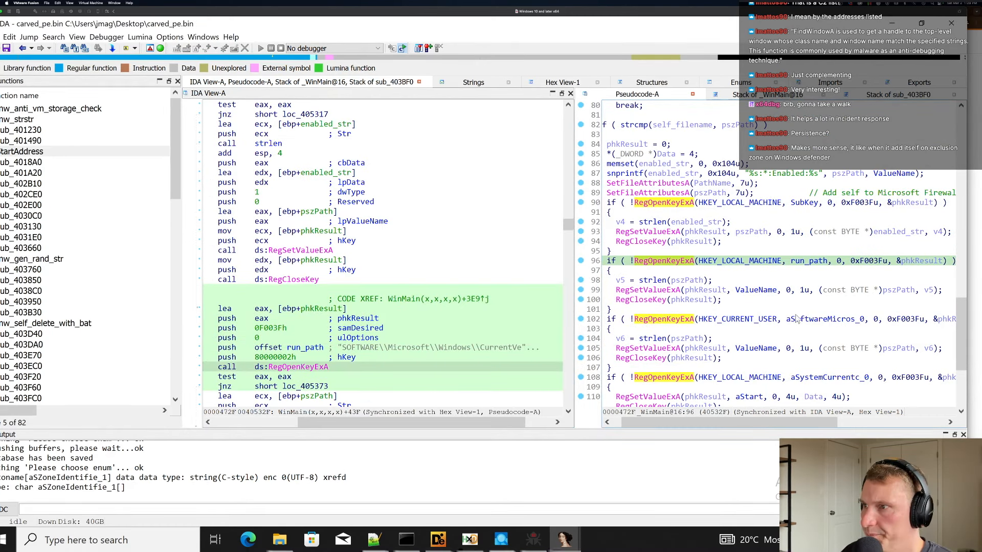
{"action": "scroll", "coordinate": [801, 299], "scroll_direction": "right", "scroll_amount": 5}
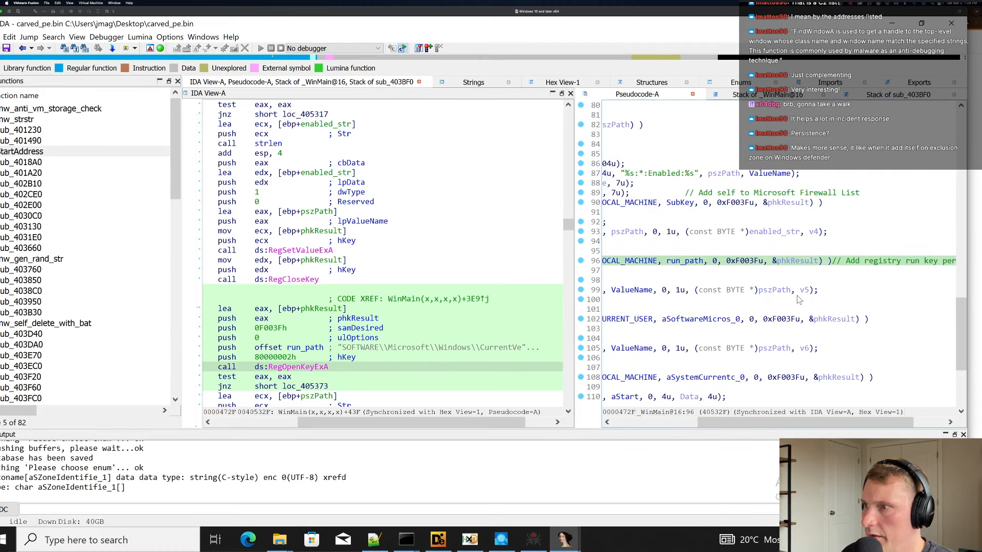
{"action": "scroll", "coordinate": [801, 299], "scroll_direction": "left", "scroll_amount": 6}
Examine the HKEY_CURRENT_USER call's aSoftwareMicros_0 path and the arguments of the RegSetValueExA call in the run_path block.
{"action": "left_click", "coordinate": [772, 319]}
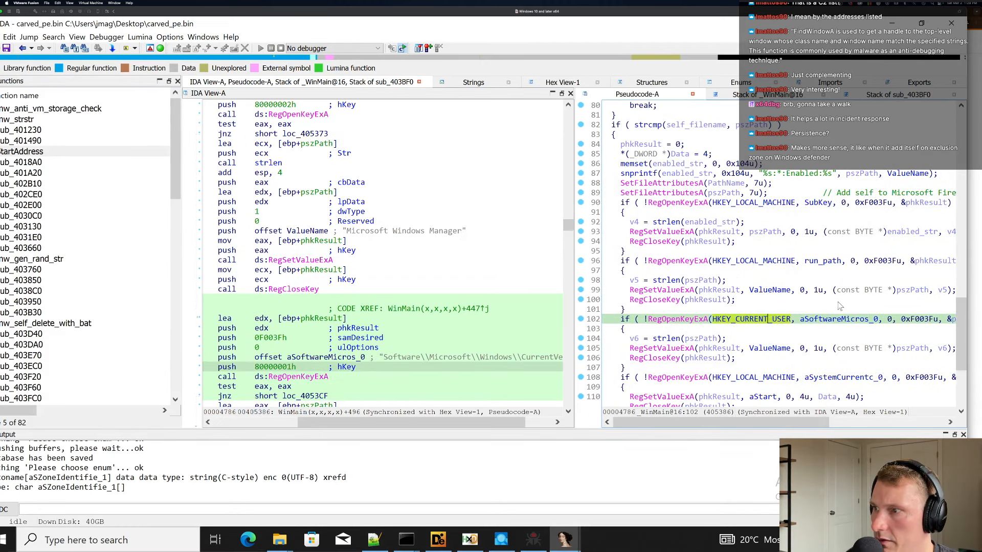
{"action": "double_click", "coordinate": [830, 320]}
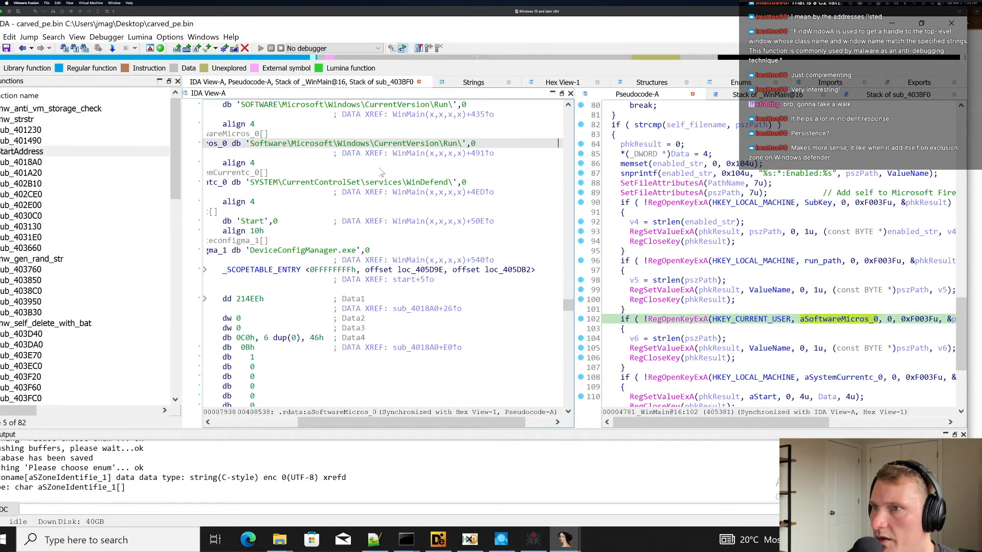
{"action": "left_click", "coordinate": [466, 182]}
{"action": "left_click", "coordinate": [831, 328]}
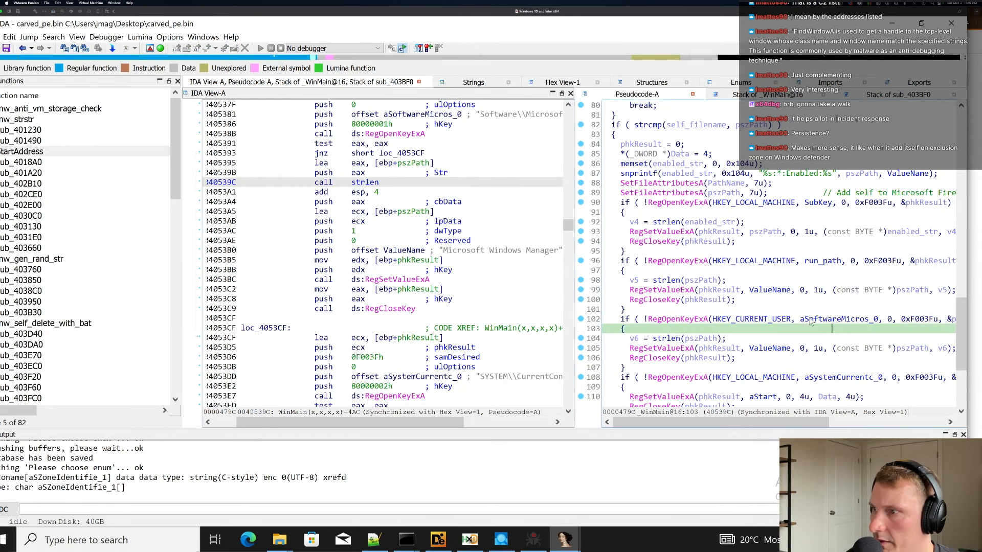
{"action": "double_click", "coordinate": [810, 319]}
{"action": "scroll", "coordinate": [801, 312], "scroll_direction": "right", "scroll_amount": 2}
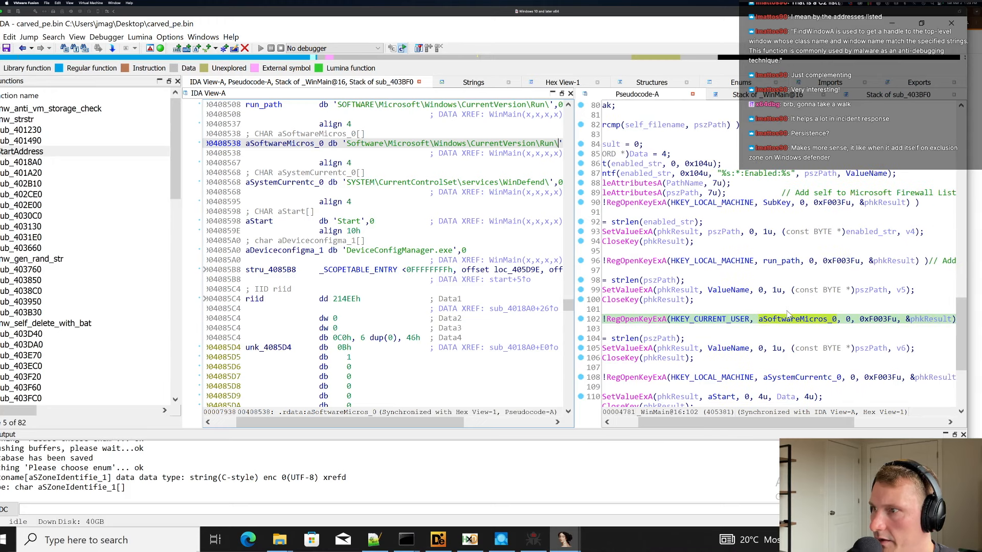
{"action": "scroll", "coordinate": [791, 313], "scroll_direction": "left", "scroll_amount": 2}
{"action": "left_click", "coordinate": [807, 291]}
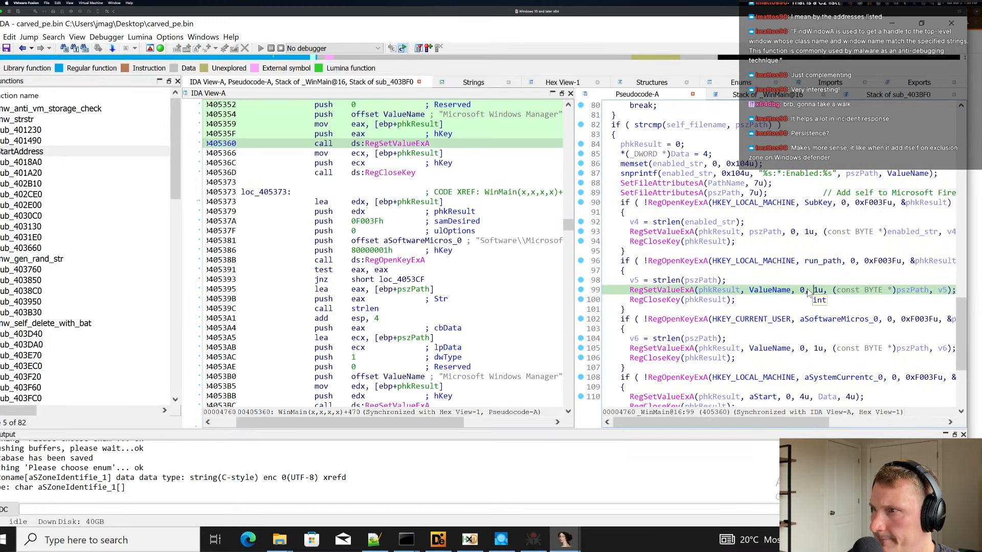
Examine the ValueName string used in the HKEY_CURRENT_USER block's RegSetValueExA call and that block's registry hive argument.
{"action": "scroll", "coordinate": [839, 305], "scroll_direction": "right", "scroll_amount": 2}
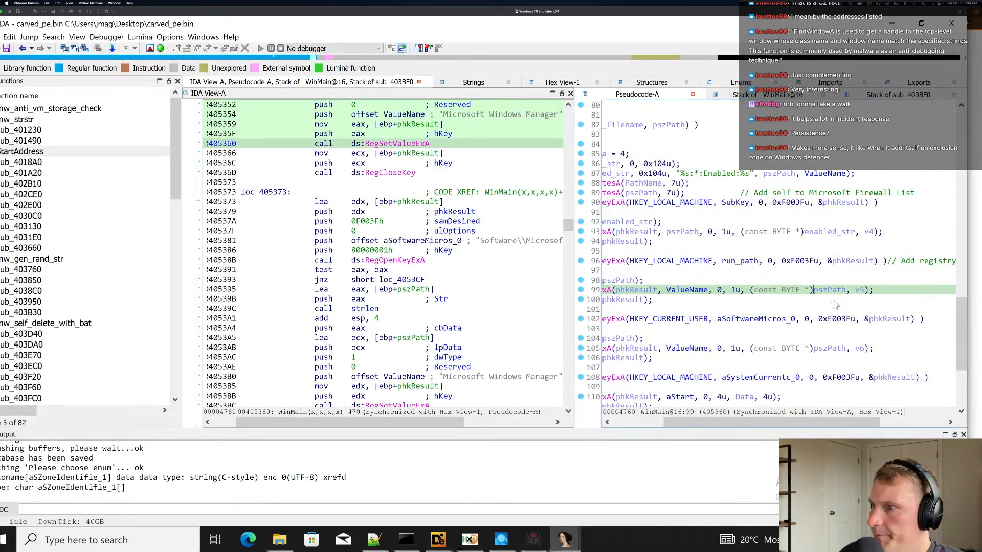
{"action": "double_click", "coordinate": [698, 349]}
{"action": "scroll", "coordinate": [799, 320], "scroll_direction": "left", "scroll_amount": 2}
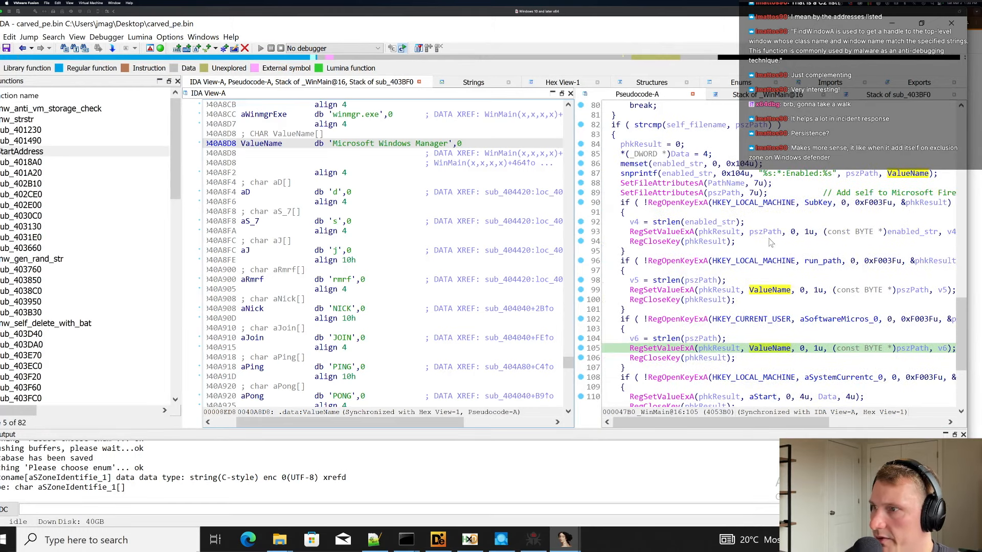
{"action": "left_click", "coordinate": [739, 261]}
{"action": "left_click", "coordinate": [754, 322]}
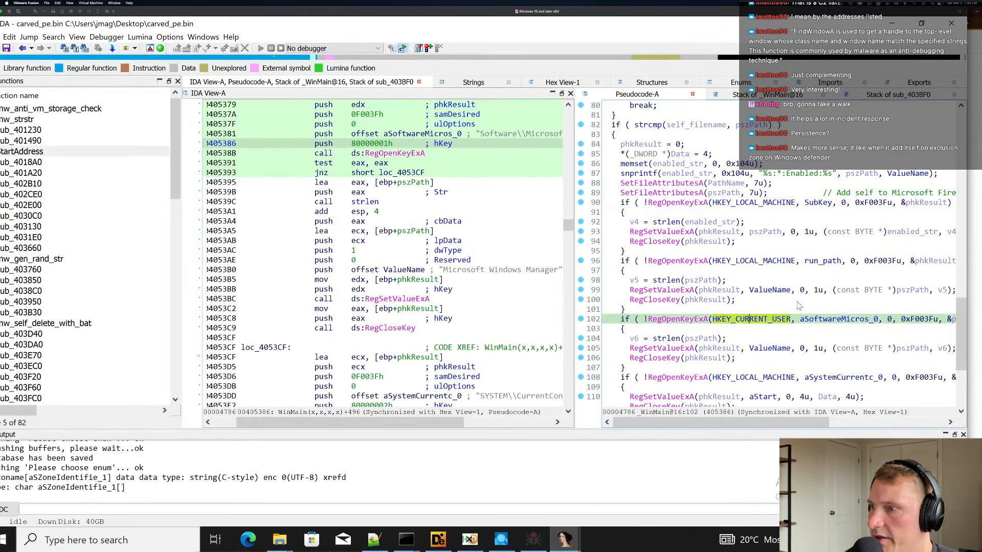
Examine the aSystemCurrentc_0 registry path and the aStart value name used in the last RegOpenKeyExA block.
{"action": "scroll", "coordinate": [798, 304], "scroll_direction": "down", "scroll_amount": 3}
{"action": "double_click", "coordinate": [839, 291]}
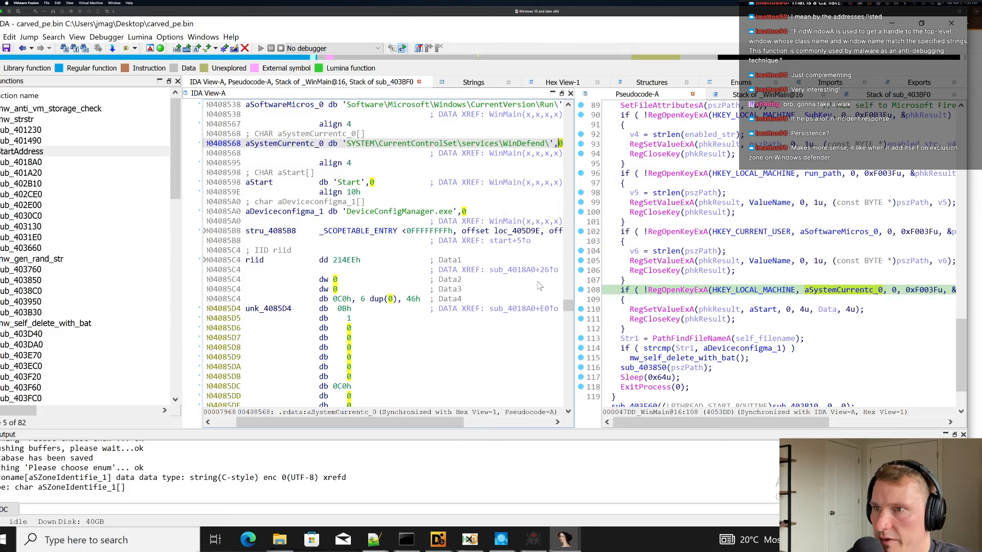
{"action": "left_click", "coordinate": [764, 310]}
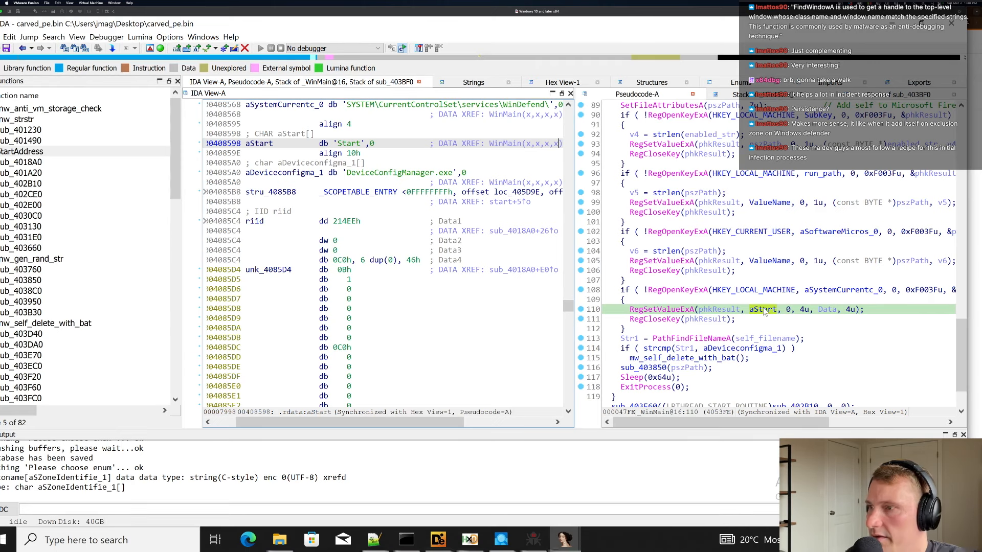
{"action": "left_click", "coordinate": [837, 290]}
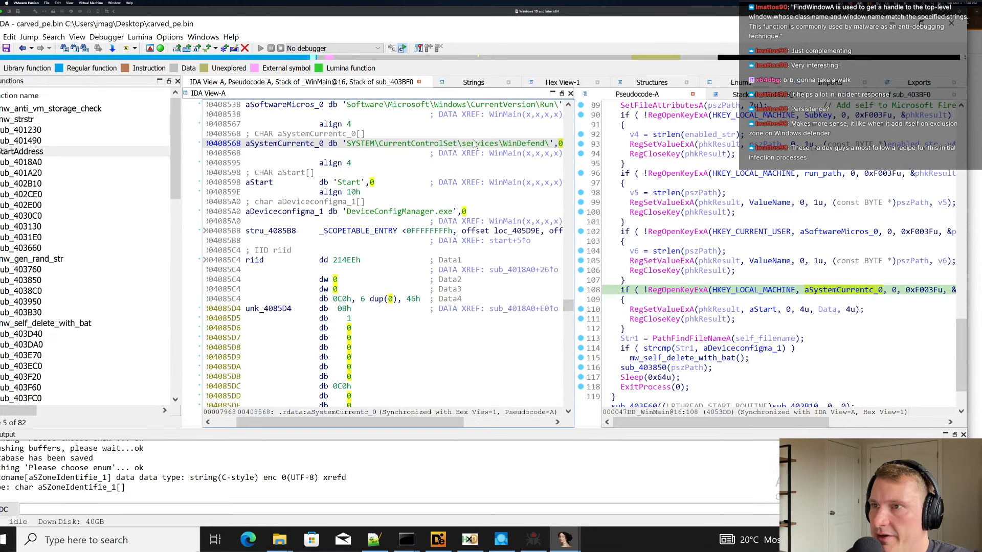
{"action": "left_click_drag", "start_coordinate": [551, 144], "coordinate": [375, 145]}
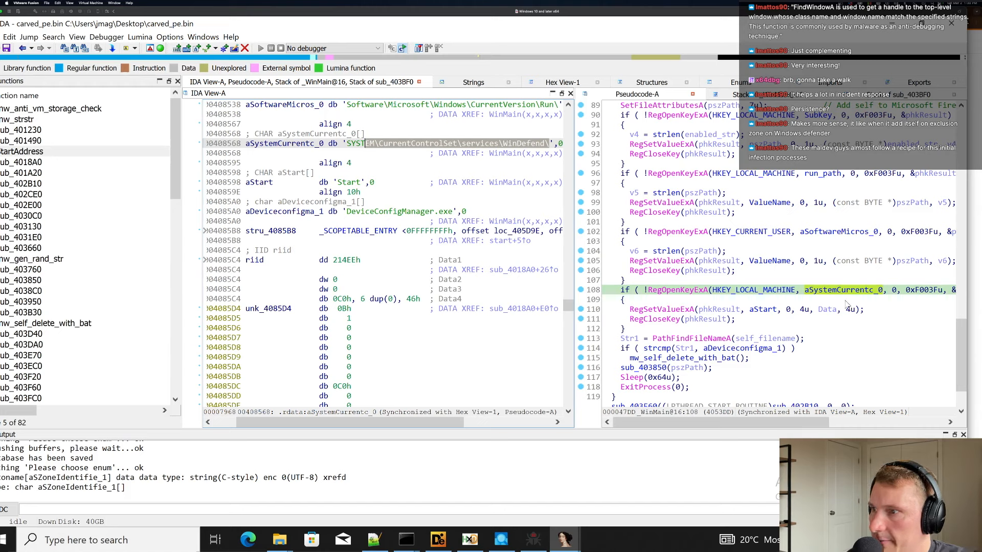
{"action": "scroll", "coordinate": [837, 302], "scroll_direction": "right", "scroll_amount": 5}
{"action": "scroll", "coordinate": [840, 299], "scroll_direction": "left", "scroll_amount": 5}
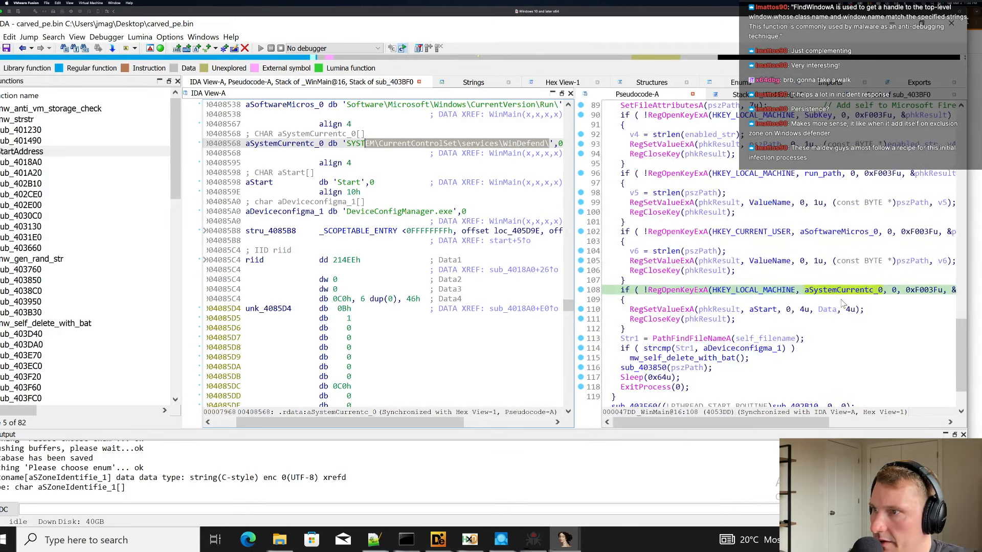
Compare the aSoftwareMicros_0 and aSystemCurrentc_0 key paths, and inspect the arguments of the aStart RegSetValueExA call.
{"action": "left_click", "coordinate": [853, 232]}
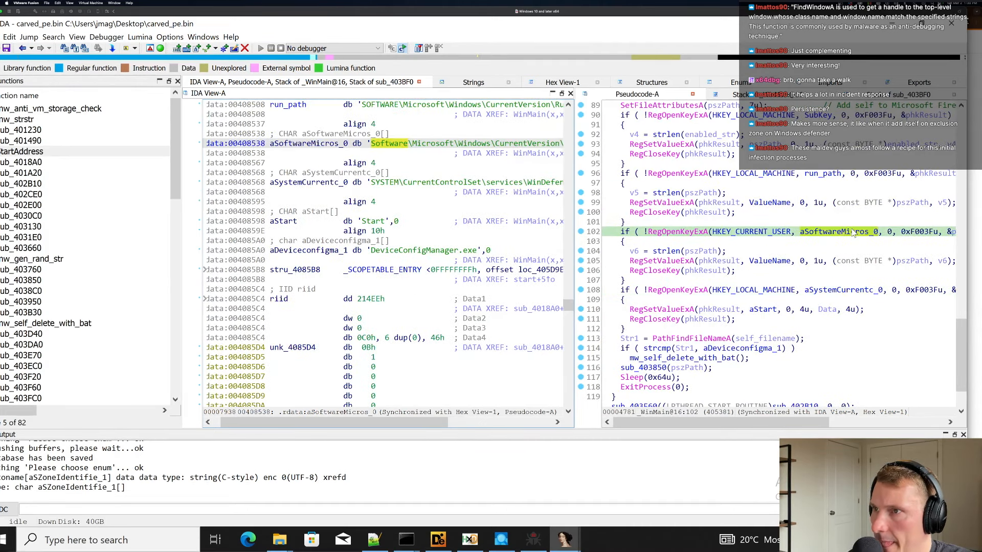
{"action": "left_click", "coordinate": [852, 290]}
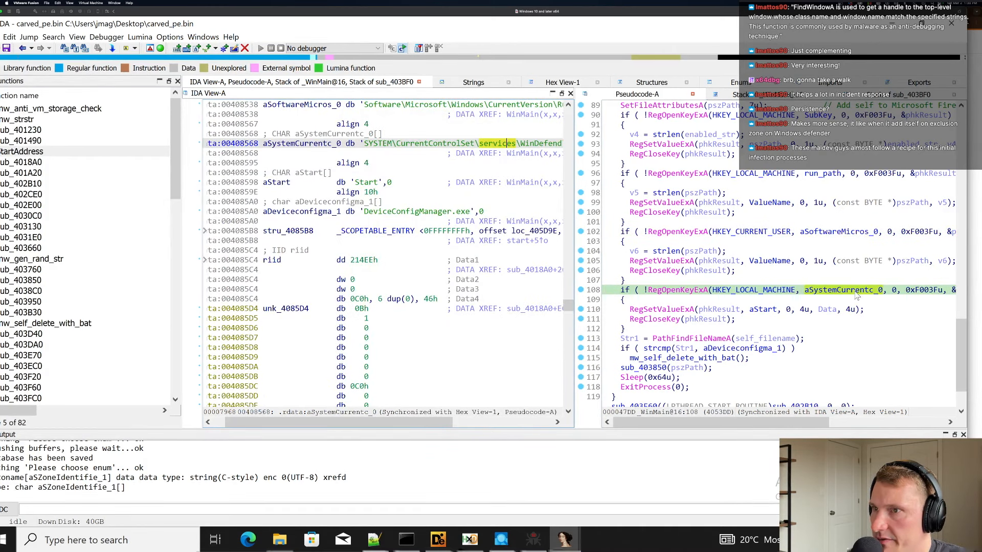
{"action": "left_click", "coordinate": [830, 310]}
{"action": "double_click", "coordinate": [833, 291]}
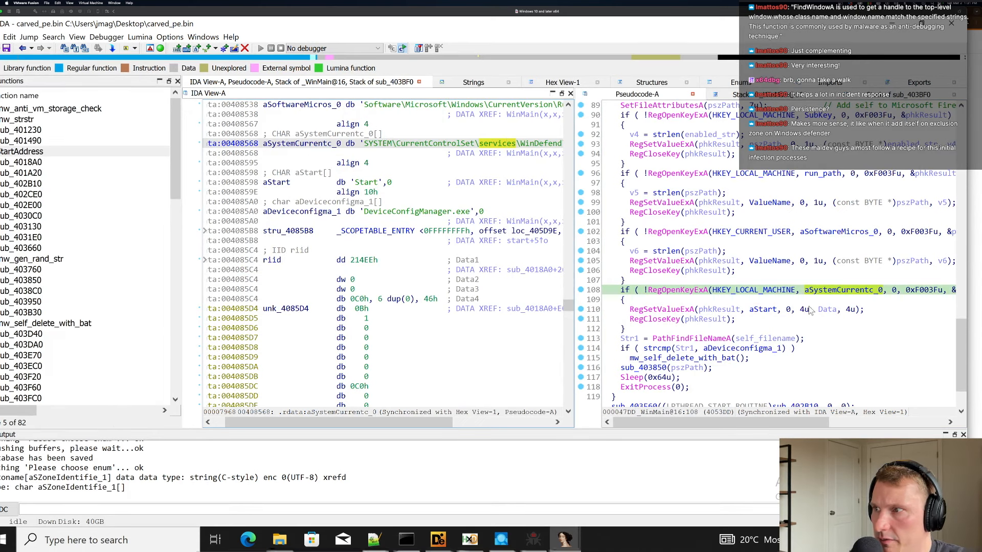
{"action": "left_click", "coordinate": [845, 290]}
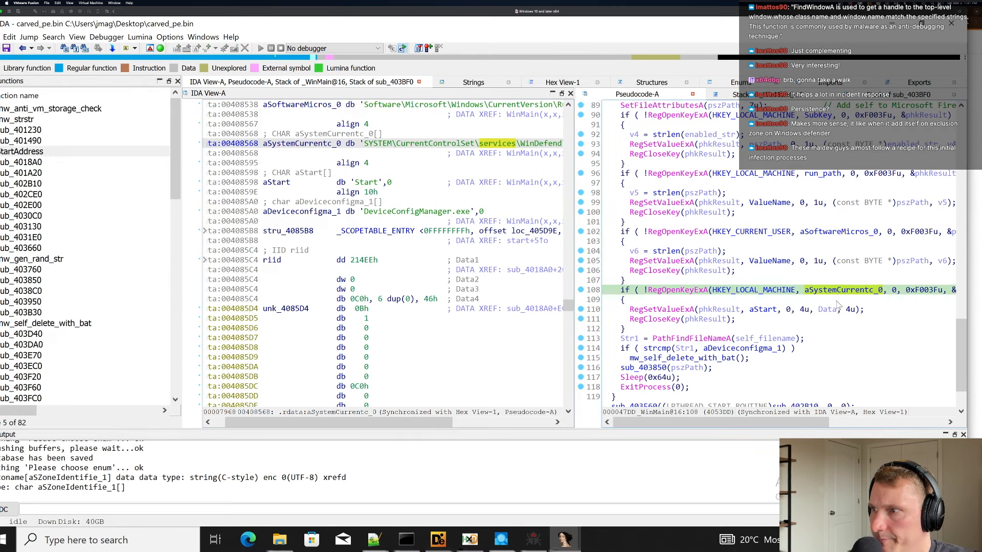
{"action": "left_click", "coordinate": [839, 308]}
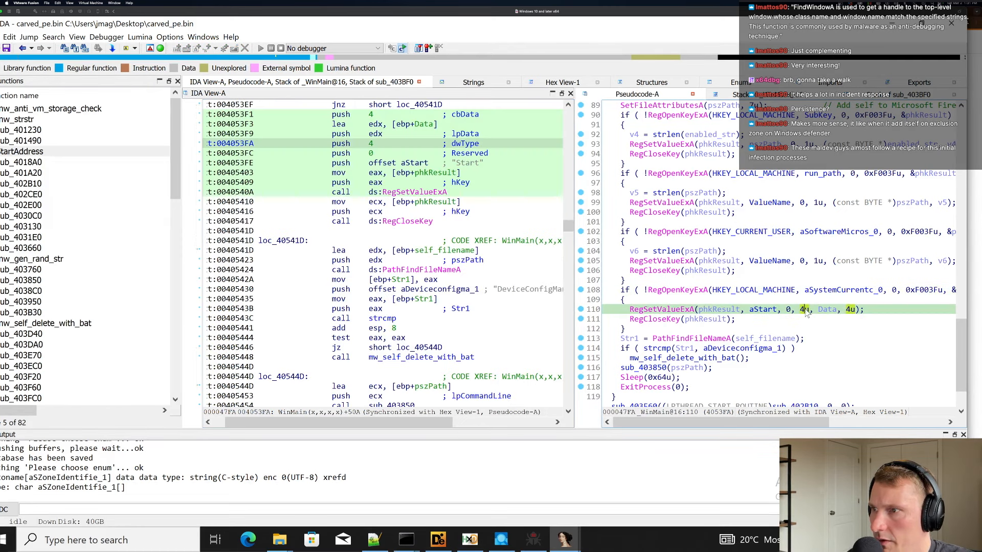
Search Google in Chrome for "SYSTEM\CurrentControlSet\services\WinDefend\" and read the Microsoft Community thread on disabling Windows Defender.
{"action": "double_click", "coordinate": [841, 291]}
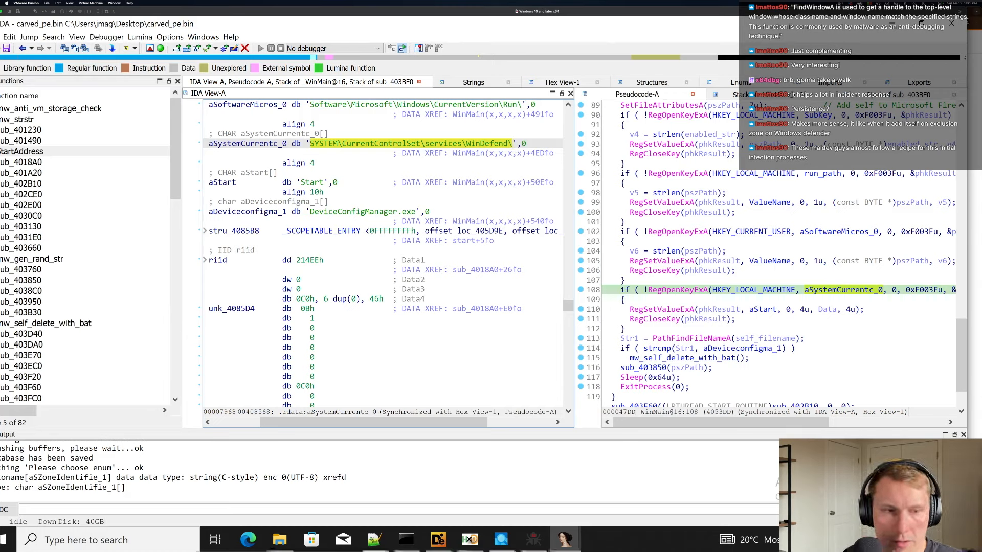
{"action": "key", "text": "super+Tab"}
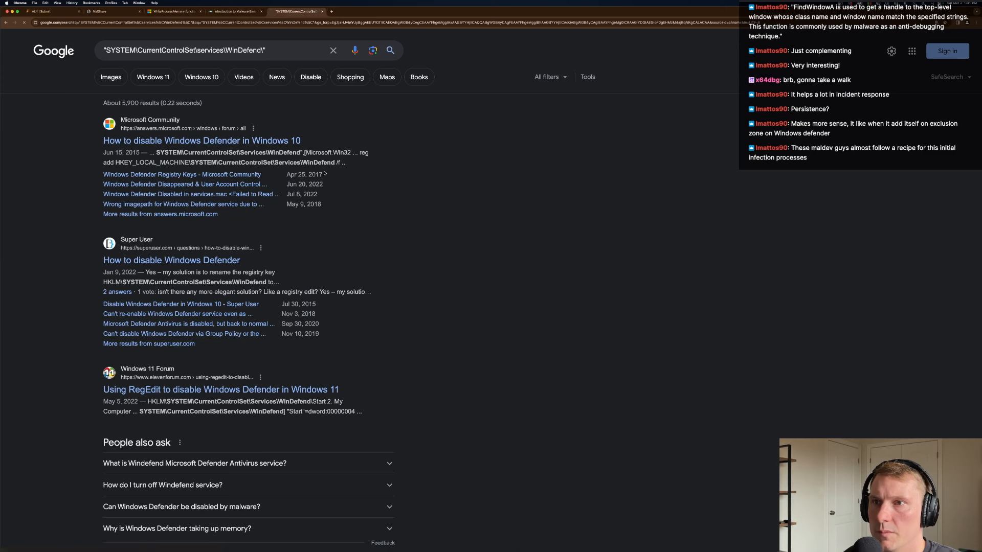
{"action": "left_click", "coordinate": [267, 145]}
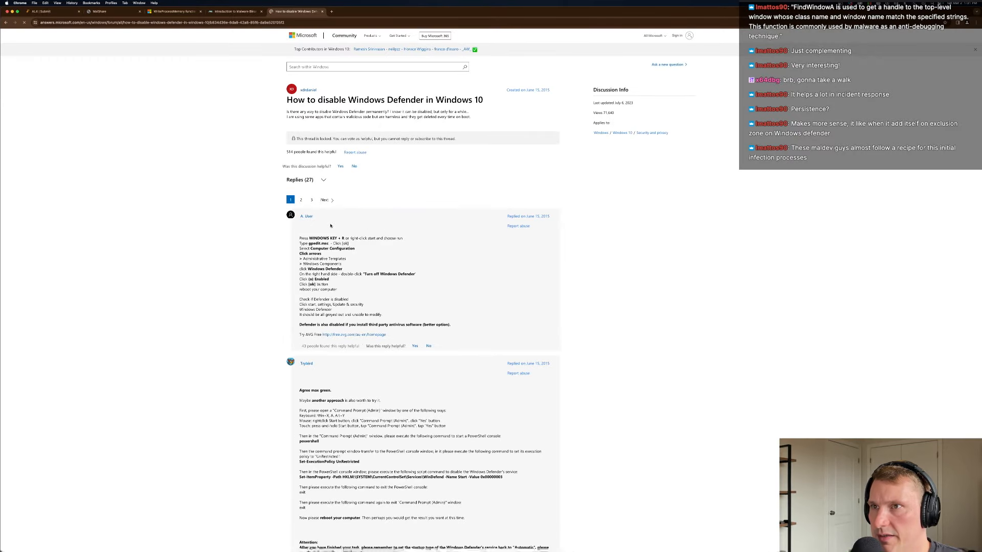
{"action": "scroll", "coordinate": [269, 222], "scroll_direction": "down", "scroll_amount": 3}
{"action": "key", "text": "super+equal"}
{"action": "key", "text": "super+equal"}
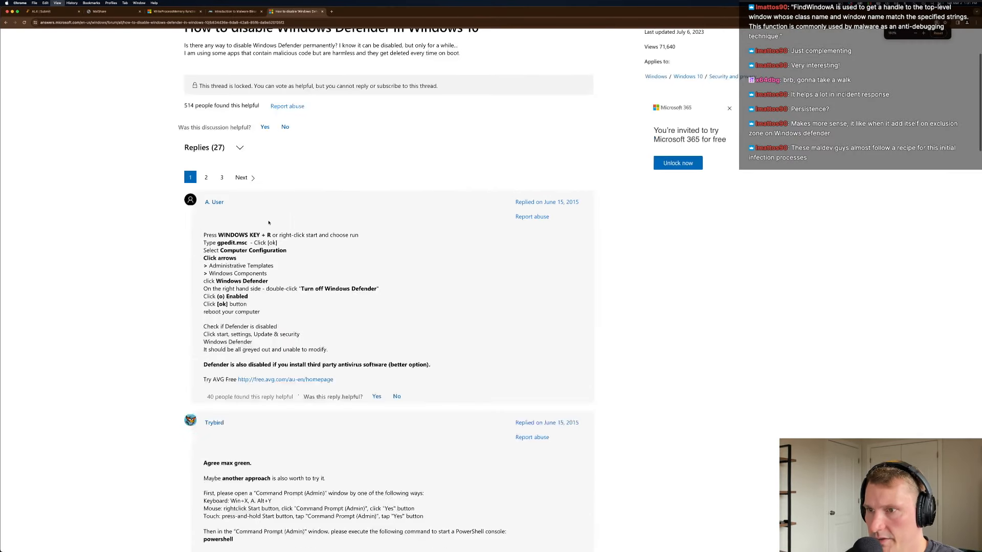
{"action": "scroll", "coordinate": [265, 227], "scroll_direction": "down", "scroll_amount": 1}
{"action": "scroll", "coordinate": [265, 226], "scroll_direction": "down", "scroll_amount": 6}
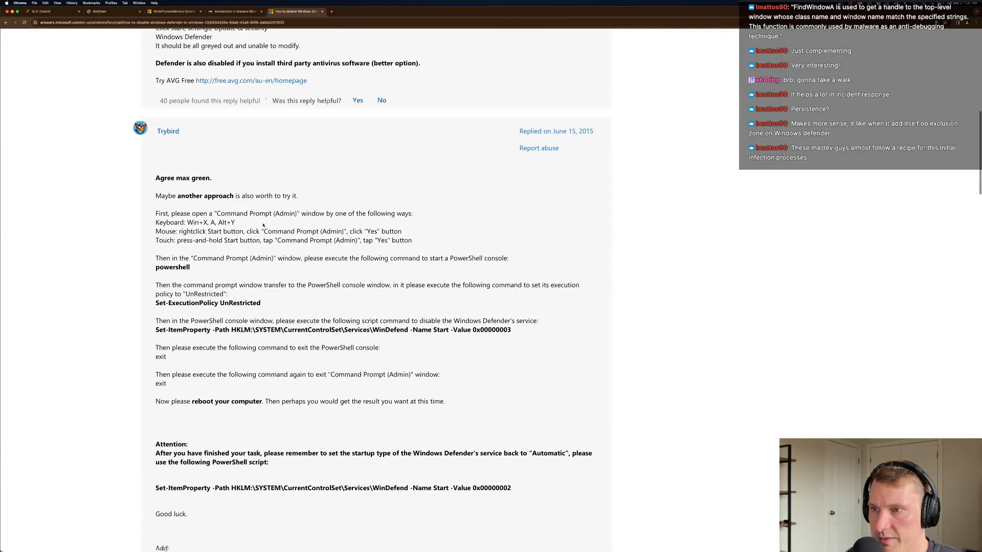
Back in IDA, check the aStart value and add the comment "Disable windows defender start" to the aSystemCurrentc_0 RegOpenKeyExA line.
{"action": "key", "text": "super+Tab"}
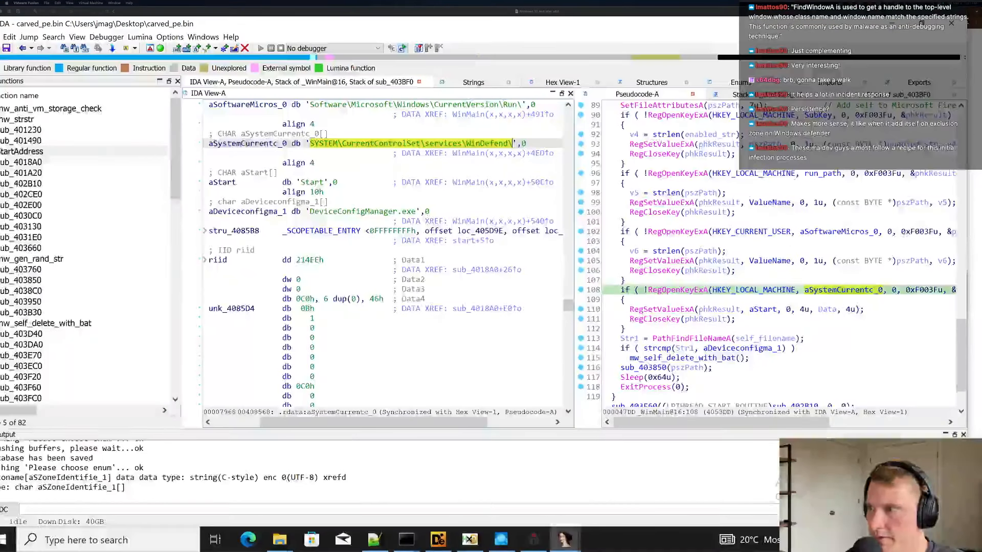
{"action": "left_click", "coordinate": [824, 310]}
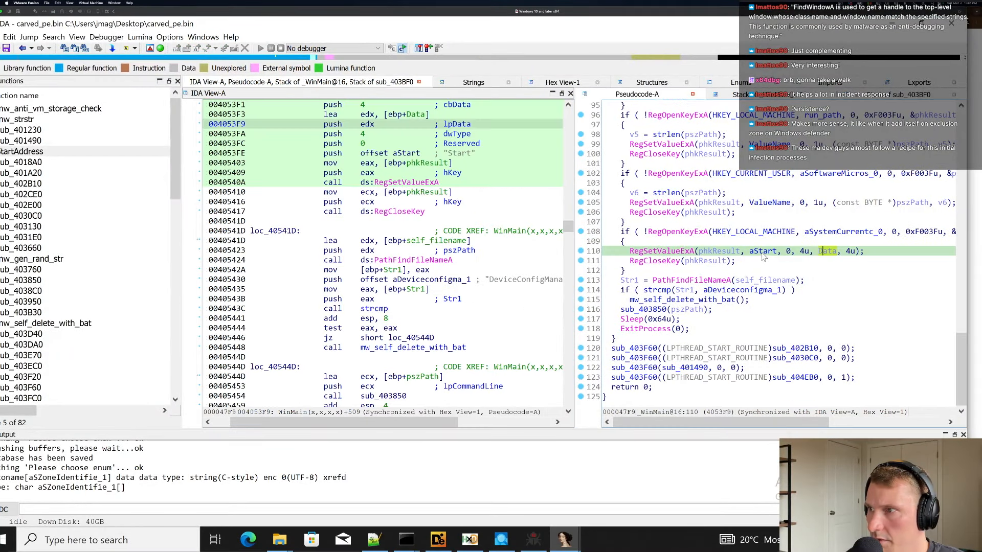
{"action": "double_click", "coordinate": [762, 251]}
{"action": "scroll", "coordinate": [818, 245], "scroll_direction": "right", "scroll_amount": 5}
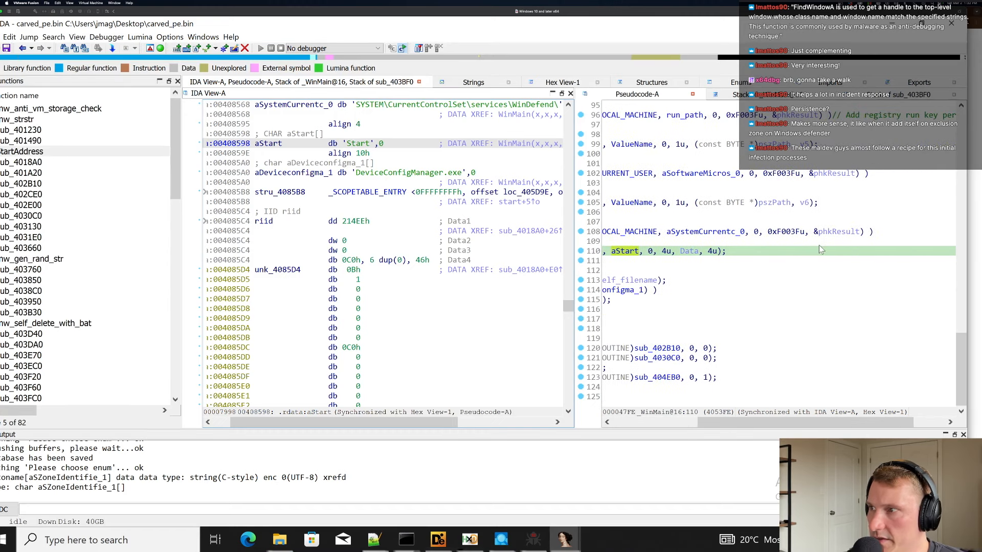
{"action": "left_click", "coordinate": [888, 233]}
{"action": "key", "text": "slash"}
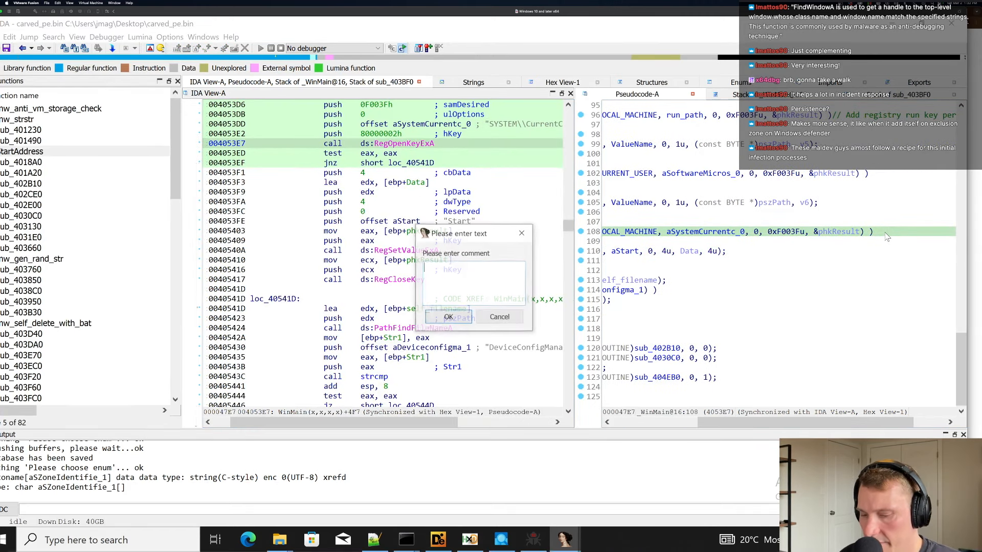
{"action": "type", "text": "Disable windows defender start"}
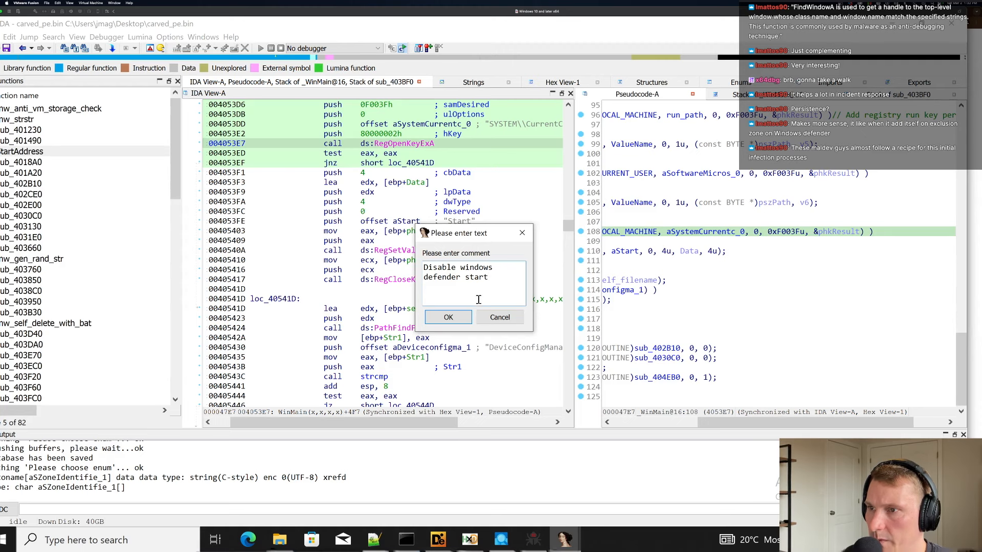
{"action": "left_click", "coordinate": [448, 317]}
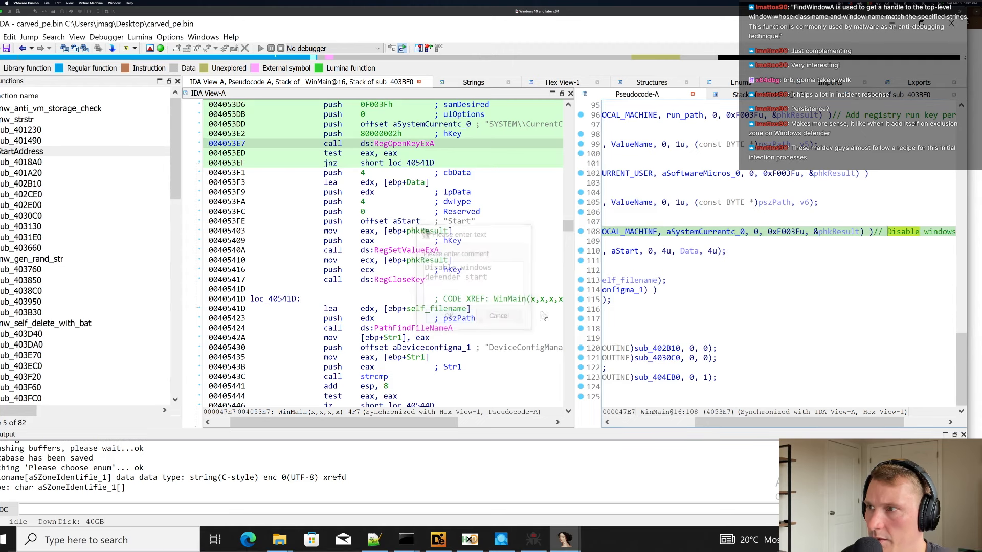
Look up the aDeviceconfigma_1 string from the strcmp check and search Google in Chrome for "DeviceConfigManager.exe".
{"action": "left_click", "coordinate": [802, 251]}
{"action": "scroll", "coordinate": [802, 250], "scroll_direction": "left", "scroll_amount": 5}
{"action": "double_click", "coordinate": [739, 290]}
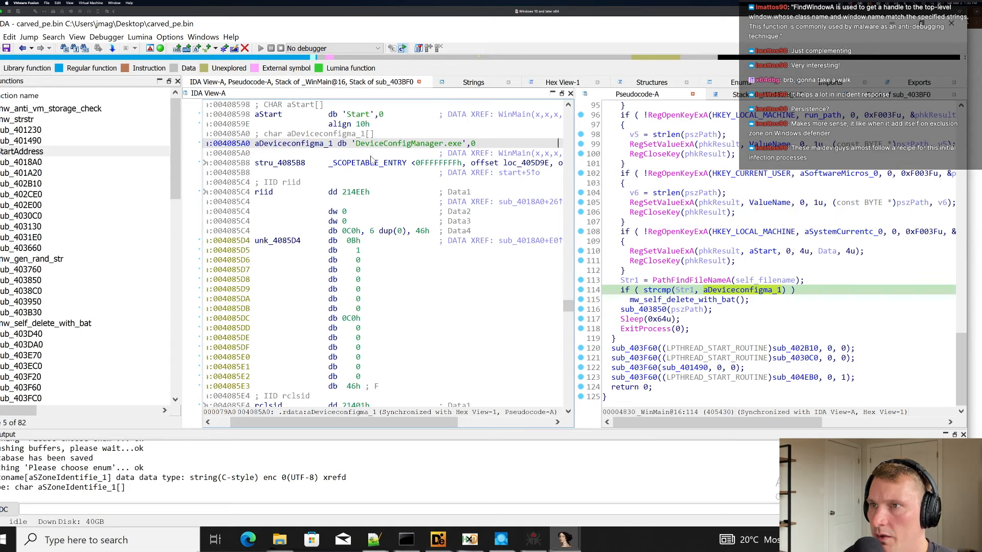
{"action": "left_click", "coordinate": [359, 145]}
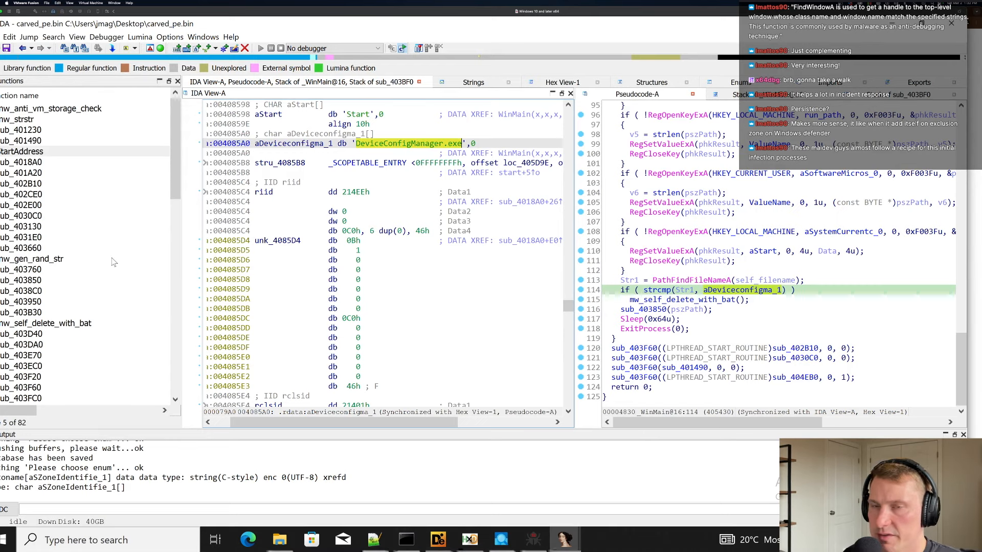
{"action": "key", "text": "super+Tab"}
{"action": "key", "text": "super+l"}
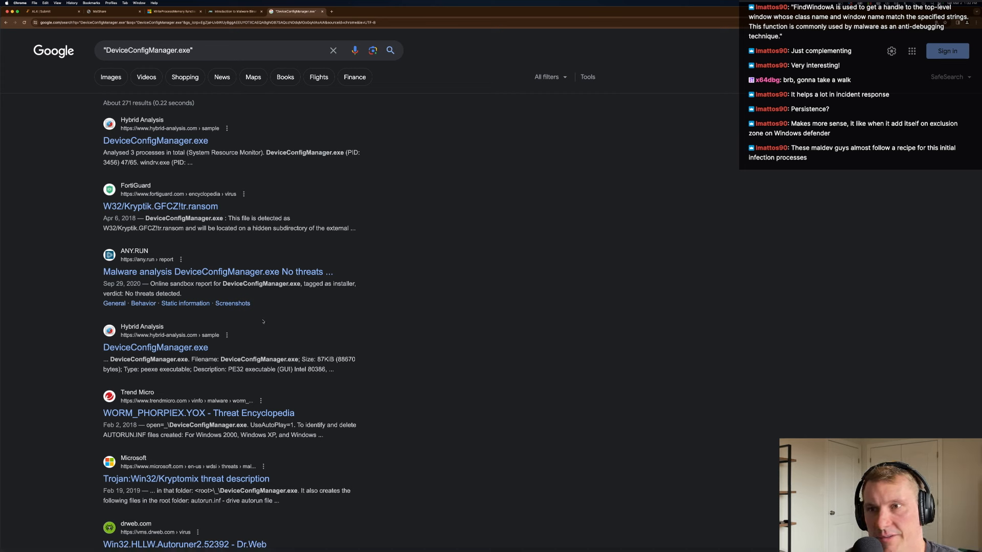
Return to IDA and examine sub_403850, including its StartupInfo setup and CreateProcessA arguments, going back to WinMain when done.
{"action": "key", "text": "super+Tab"}
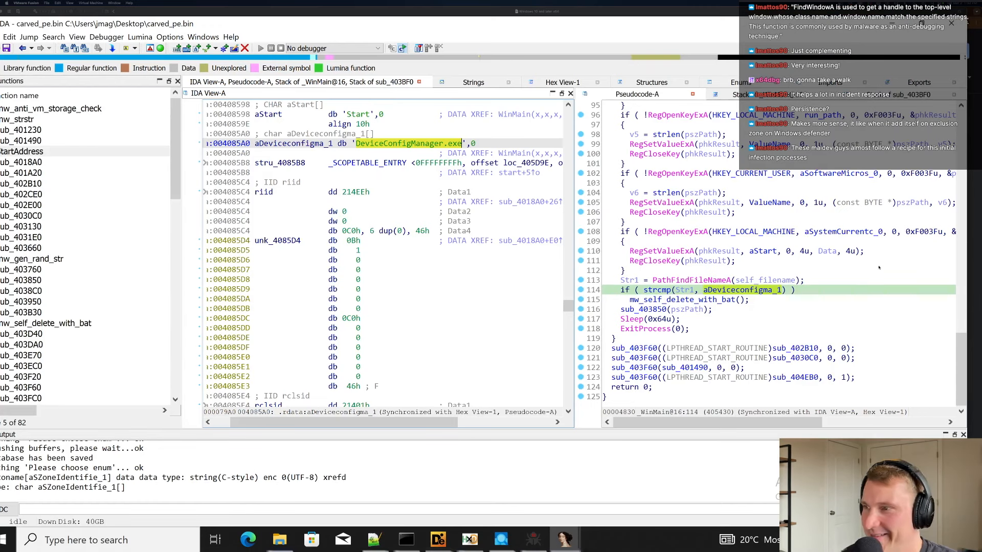
{"action": "left_click", "coordinate": [817, 309]}
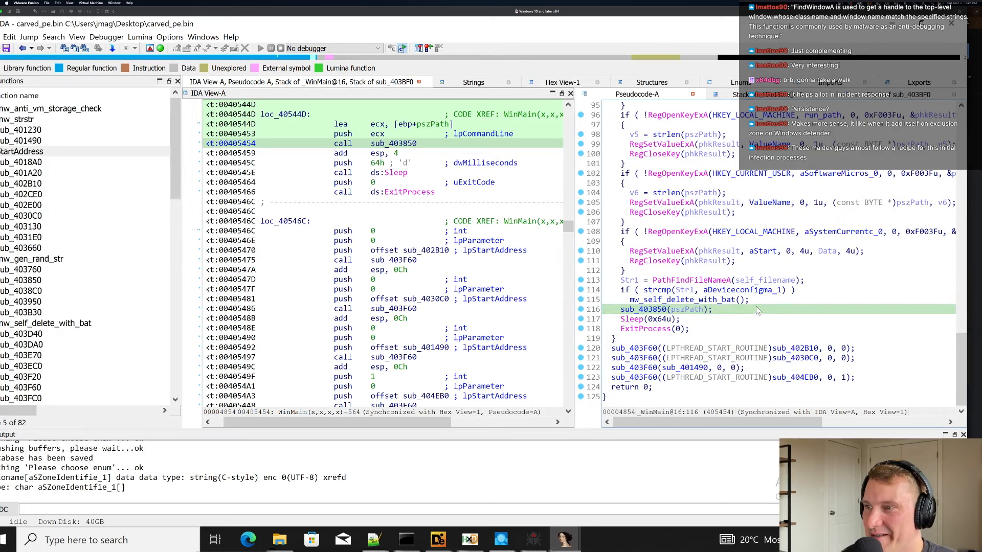
{"action": "double_click", "coordinate": [659, 310]}
{"action": "left_click", "coordinate": [726, 164]}
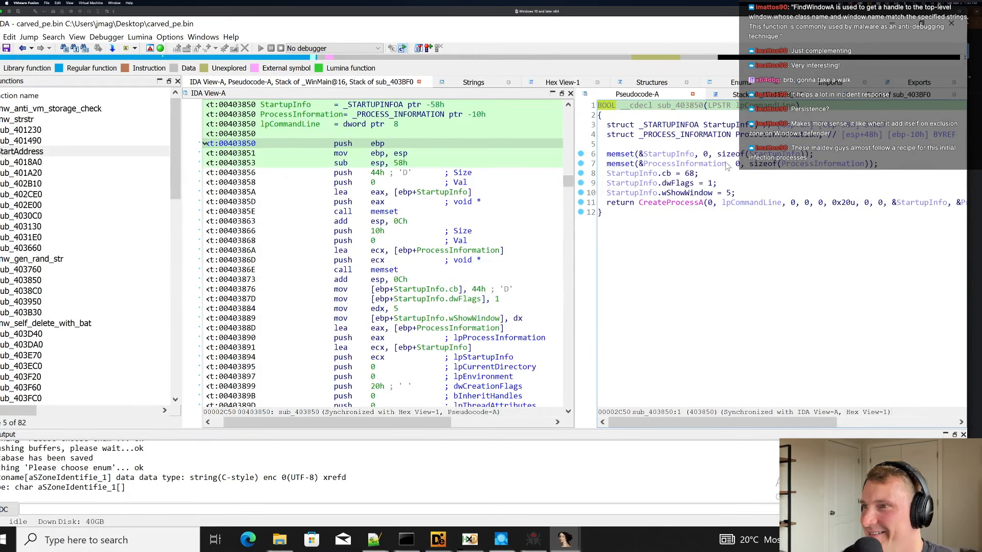
{"action": "scroll", "coordinate": [745, 194], "scroll_direction": "right", "scroll_amount": 7}
{"action": "scroll", "coordinate": [745, 195], "scroll_direction": "left", "scroll_amount": 10}
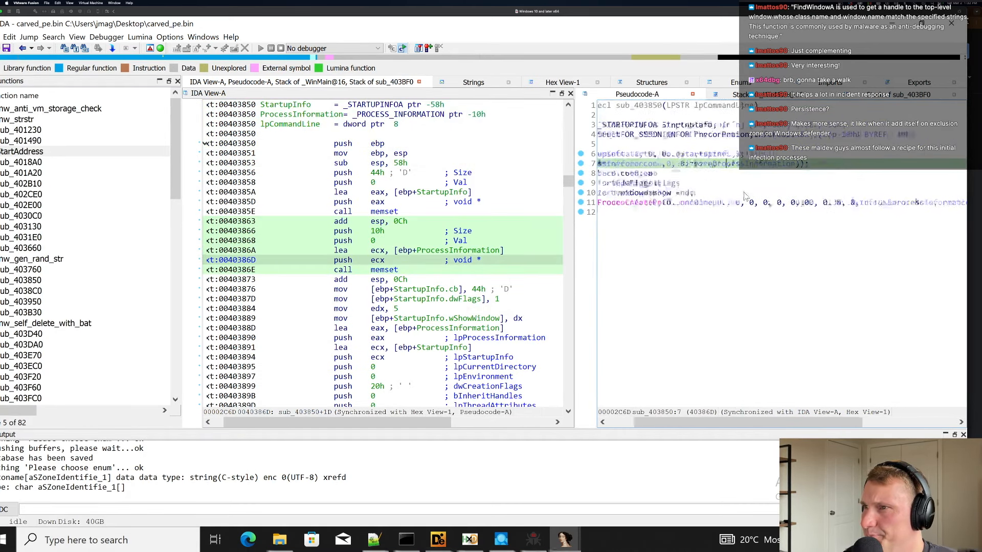
{"action": "left_click", "coordinate": [745, 194]}
{"action": "left_click", "coordinate": [717, 118]}
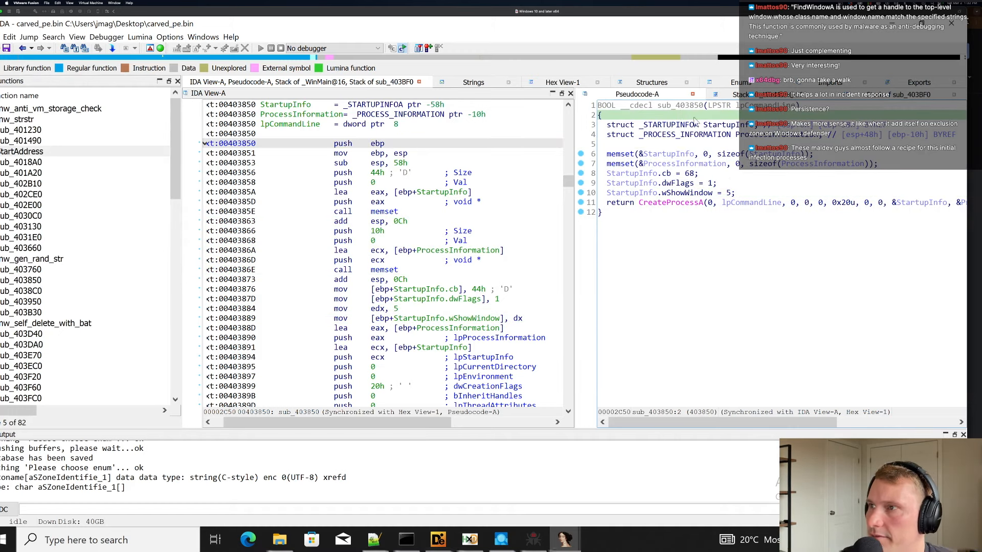
{"action": "key", "text": "Escape"}
Recheck the string compared with Str1 before the mw_self_delete_with_bat call.
{"action": "left_click", "coordinate": [727, 300]}
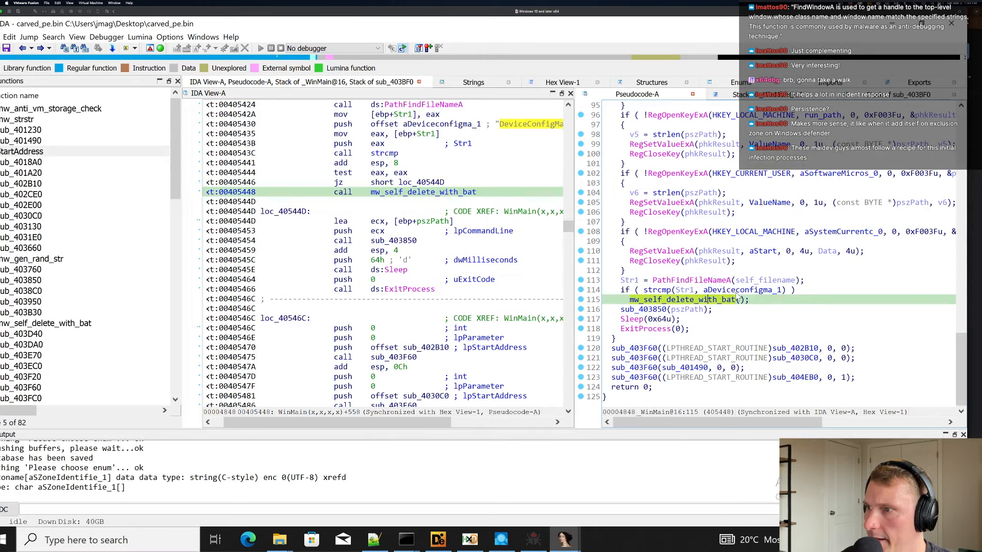
{"action": "double_click", "coordinate": [742, 290]}
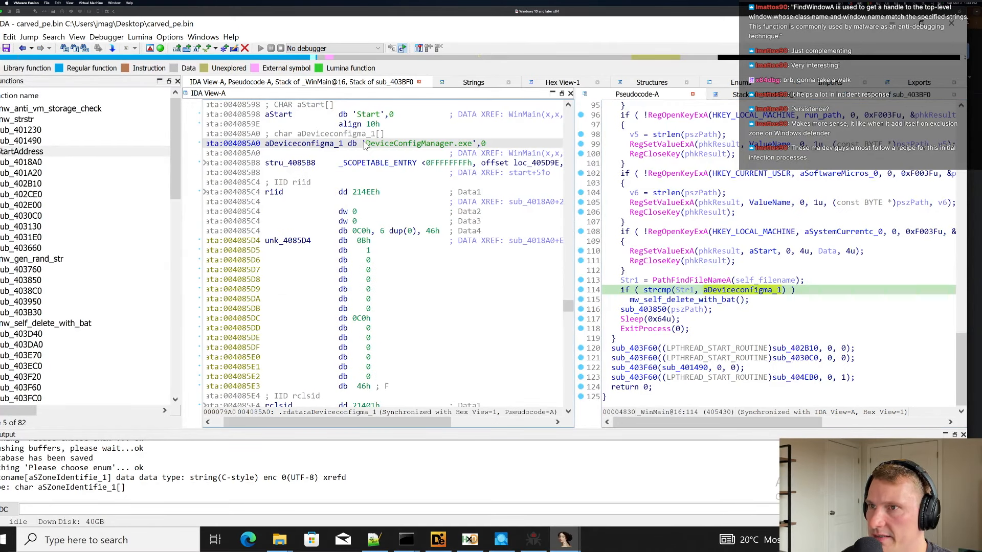
{"action": "left_click_drag", "start_coordinate": [365, 146], "coordinate": [472, 145]}
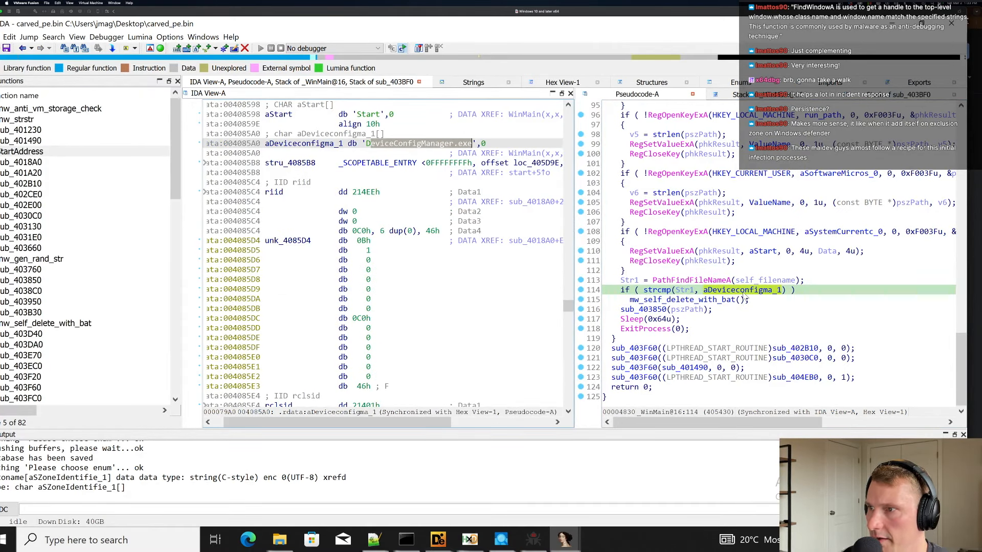
Review the PathFindFileNameA, strcmp, mw_self_delete_with_bat and sub_403850 calls near the end of WinMain's install block.
{"action": "left_click", "coordinate": [779, 281]}
{"action": "left_click", "coordinate": [705, 280]}
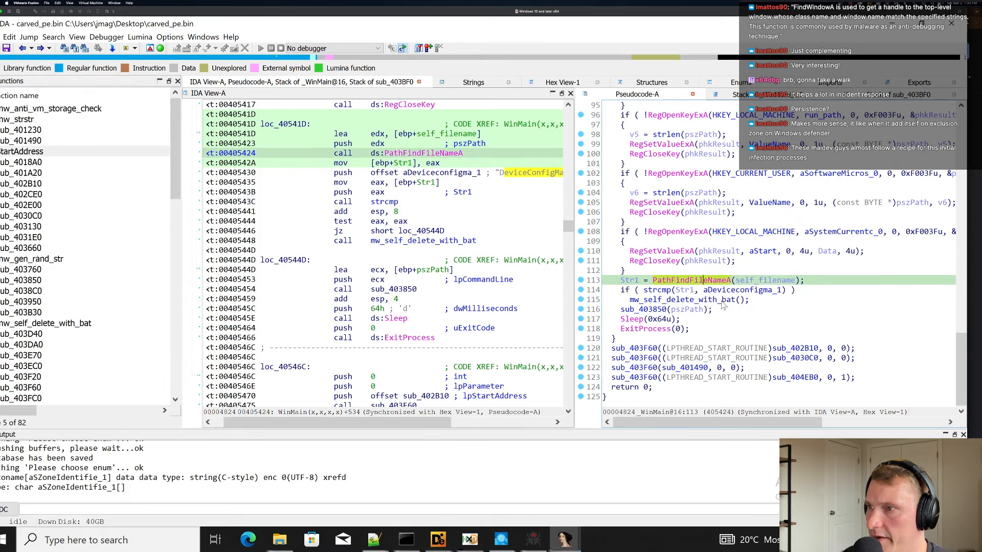
{"action": "left_click", "coordinate": [725, 291]}
{"action": "left_click", "coordinate": [708, 300]}
{"action": "left_click", "coordinate": [660, 309]}
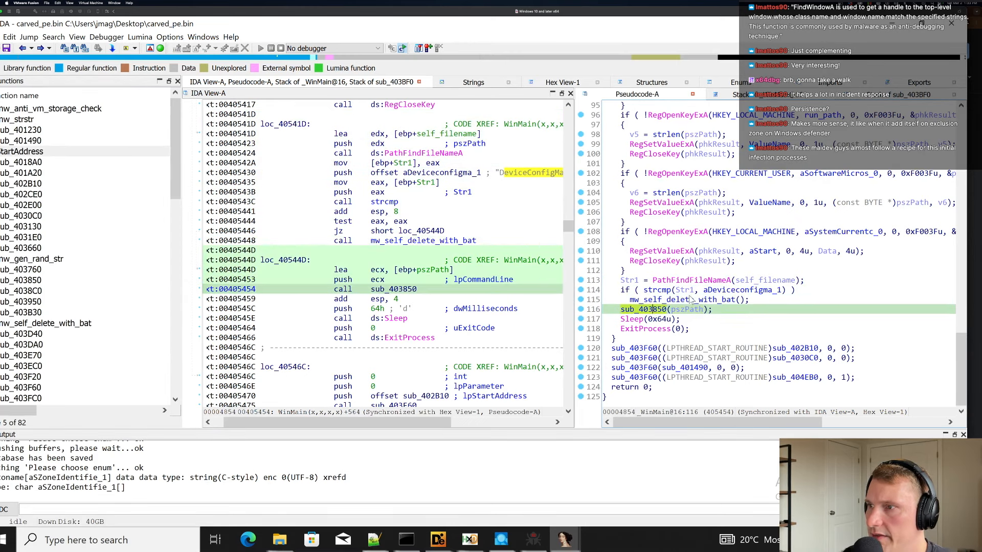
{"action": "left_click", "coordinate": [690, 300]}
Add the comment "Check if already running with path" to the PathFindFileNameA(self_filename) line.
{"action": "left_click", "coordinate": [813, 281]}
{"action": "type", "text": "/"}
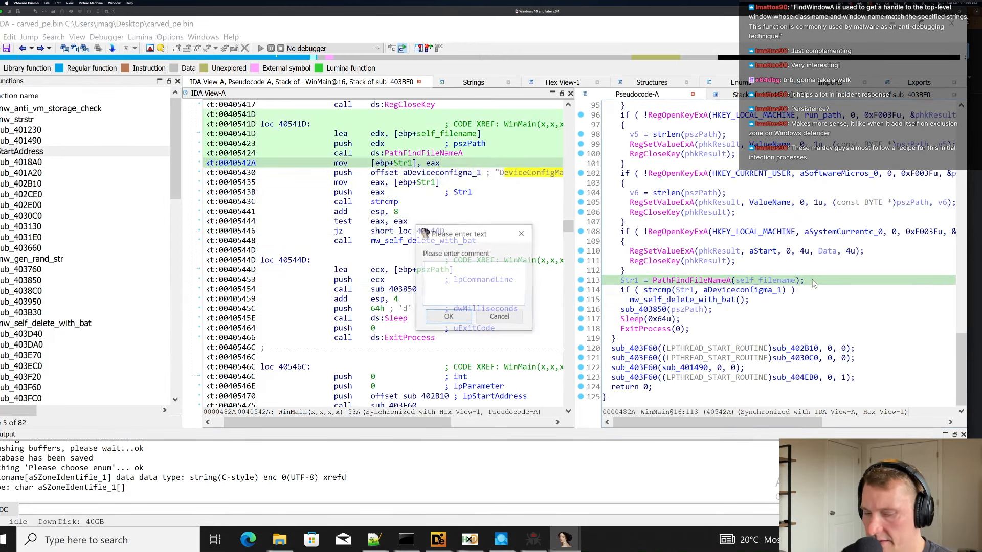
{"action": "type", "text": "Check if alrea"}
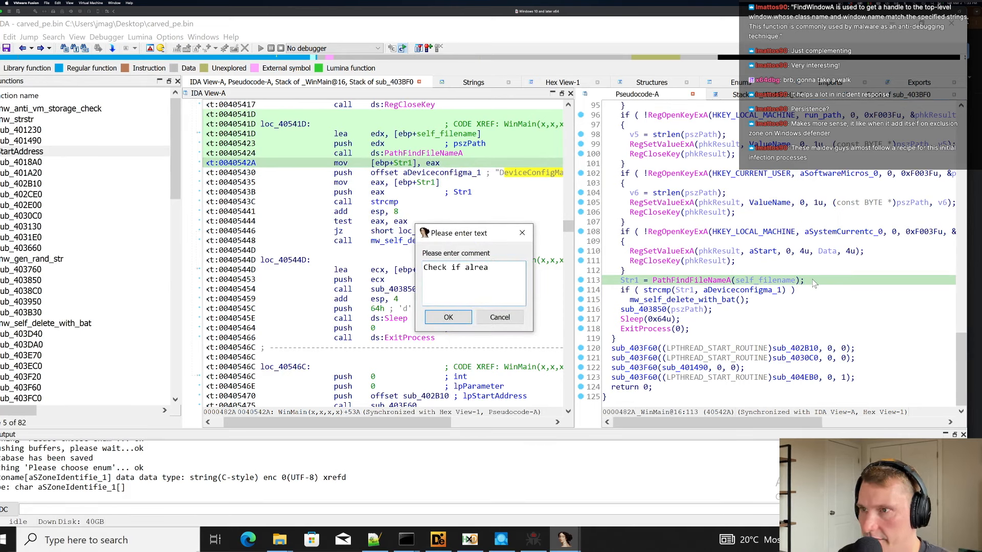
{"action": "type", "text": "dy running"}
{"action": "key", "text": "Return"}
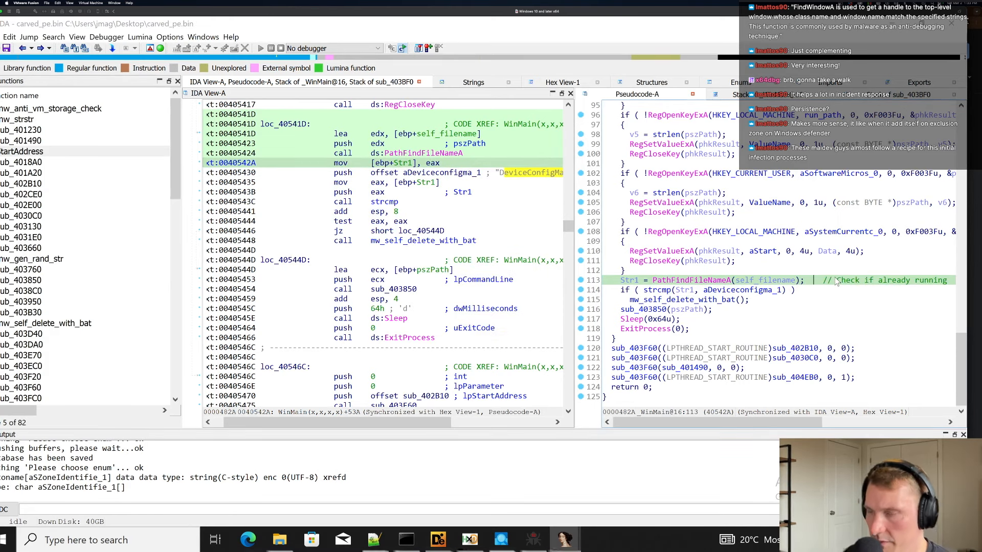
{"action": "type", "text": "/ with path"}
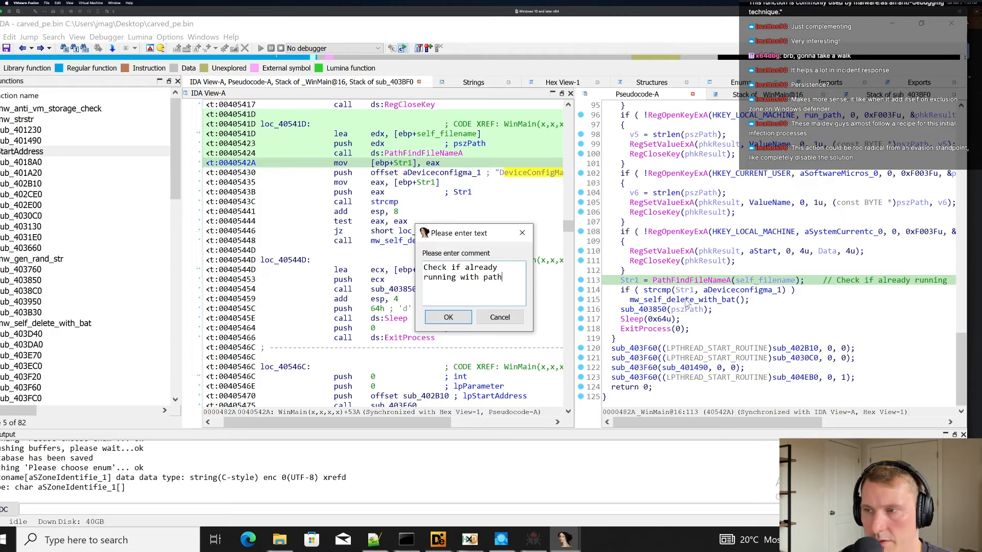
{"action": "left_click", "coordinate": [465, 318]}
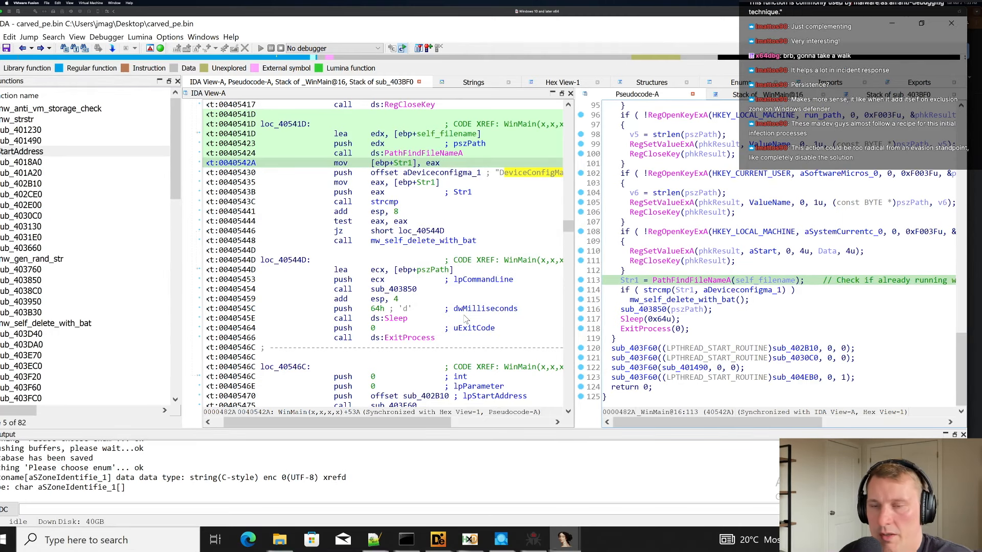
Recheck sub_403850's CreateProcessA call, return to WinMain and trace the pszPath argument passed to it.
{"action": "left_click", "coordinate": [763, 319]}
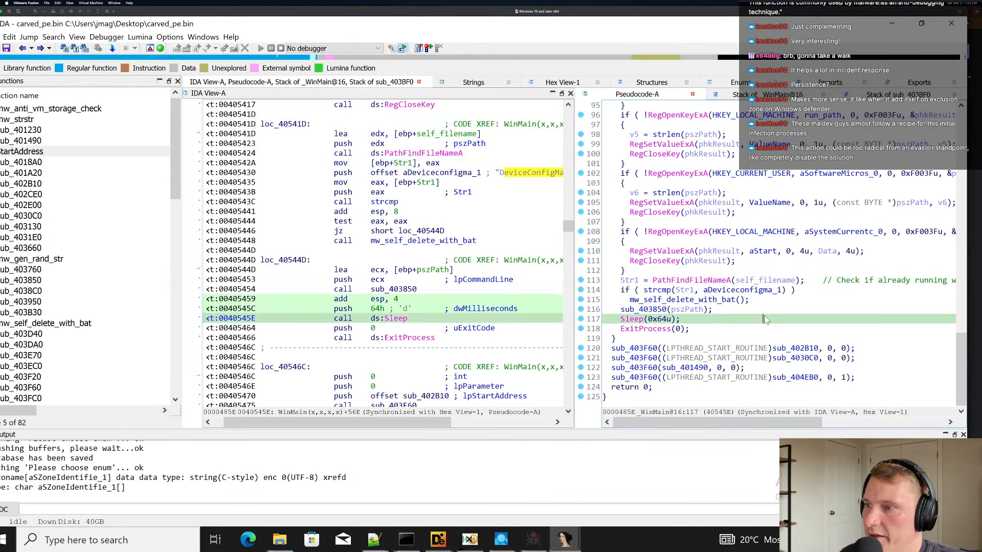
{"action": "double_click", "coordinate": [636, 310]}
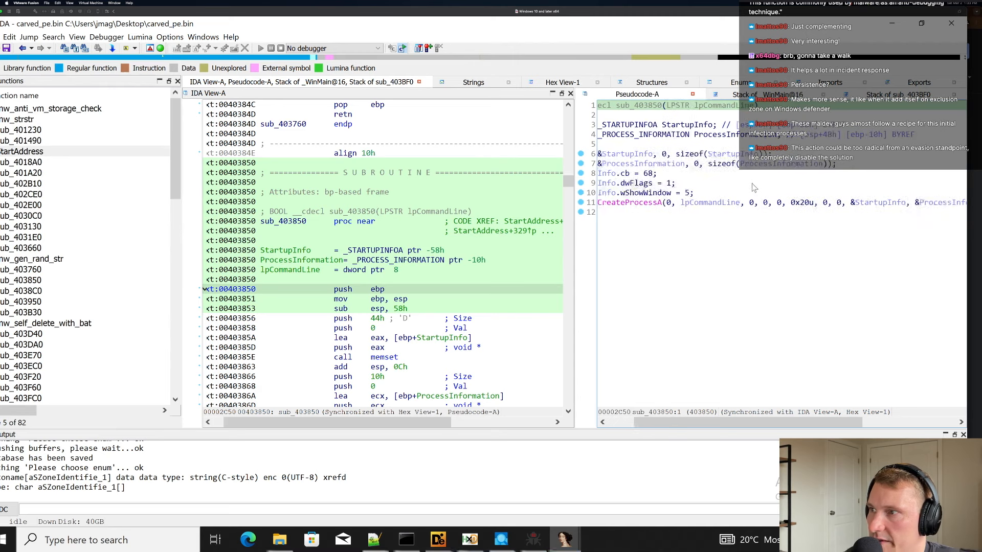
{"action": "left_click", "coordinate": [23, 48]}
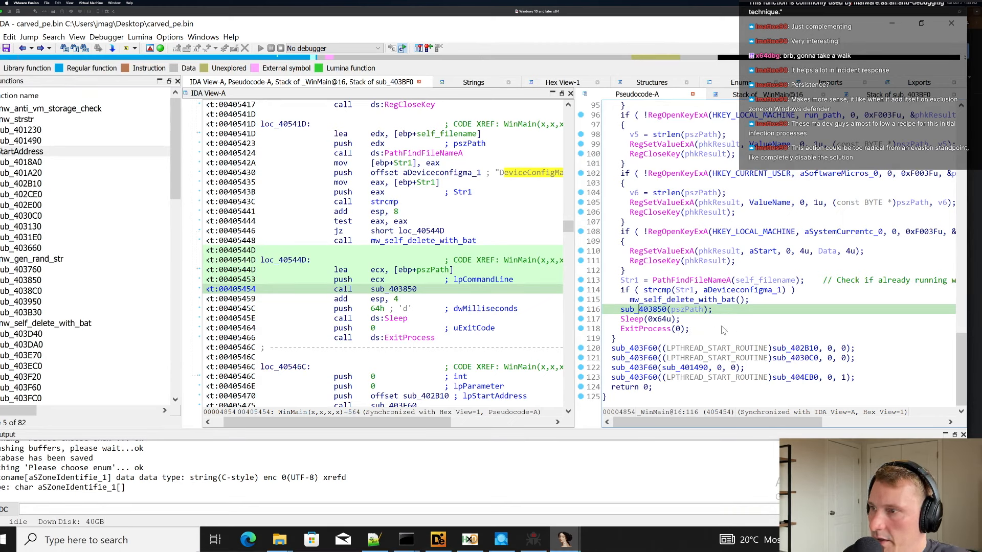
{"action": "left_click", "coordinate": [680, 311]}
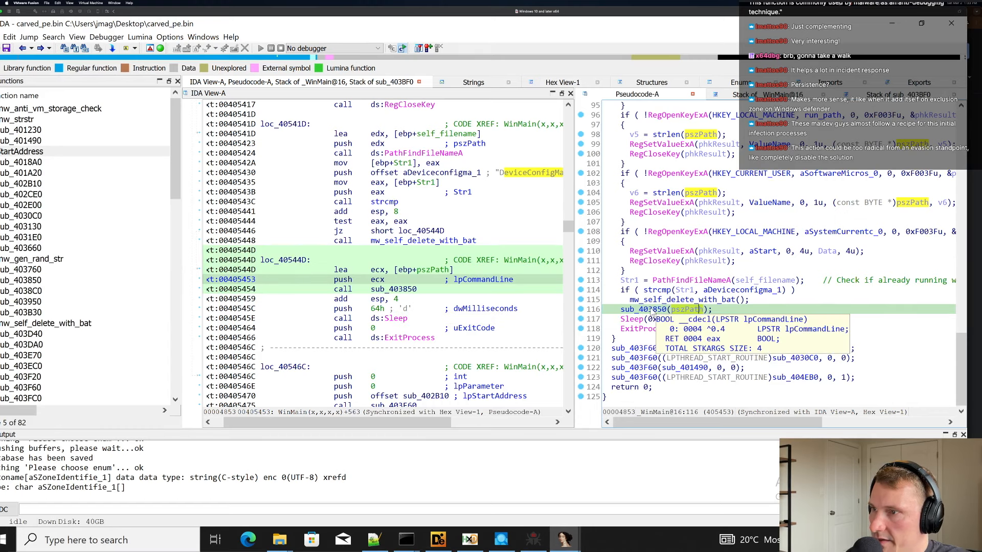
Rename sub_403850 to mw_execute_process, return to WinMain and save the database.
{"action": "double_click", "coordinate": [653, 310]}
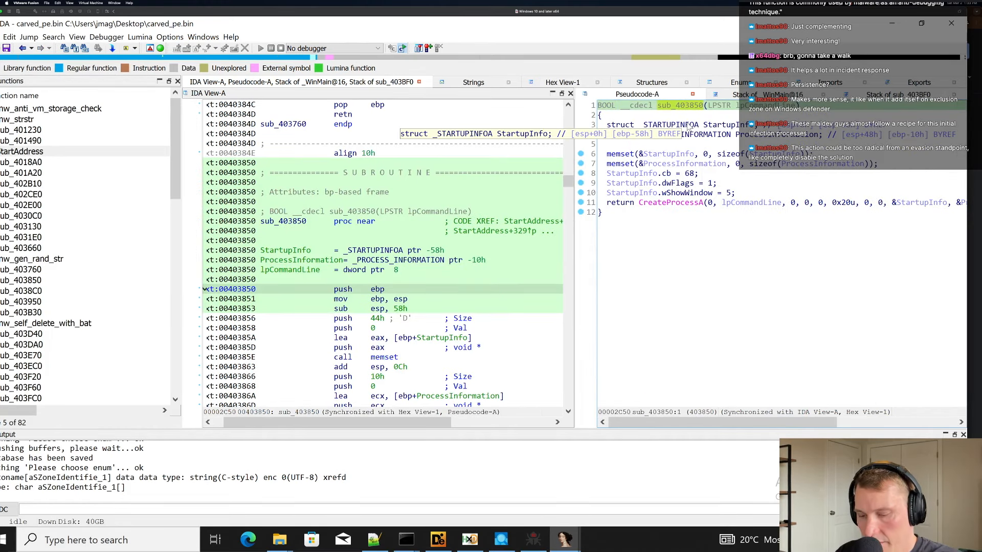
{"action": "type", "text": "nmw_create"}
{"action": "type", "text": "_"}
{"action": "key", "text": "BackSpace"}
{"action": "key", "text": "BackSpace"}
{"action": "key", "text": "BackSpace"}
{"action": "key", "text": "BackSpace"}
{"action": "key", "text": "BackSpace"}
{"action": "key", "text": "BackSpace"}
{"action": "key", "text": "BackSpace"}
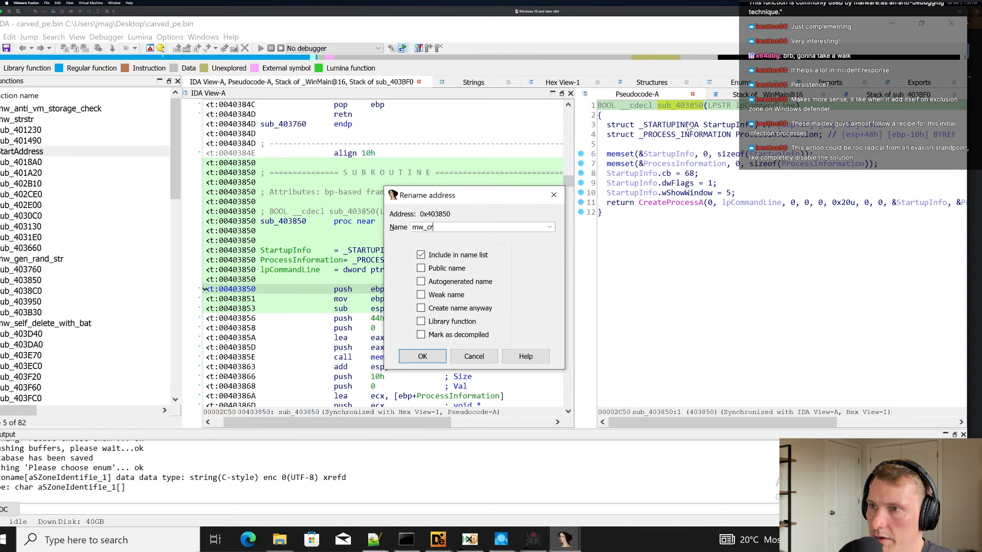
{"action": "type", "text": "execute_process"}
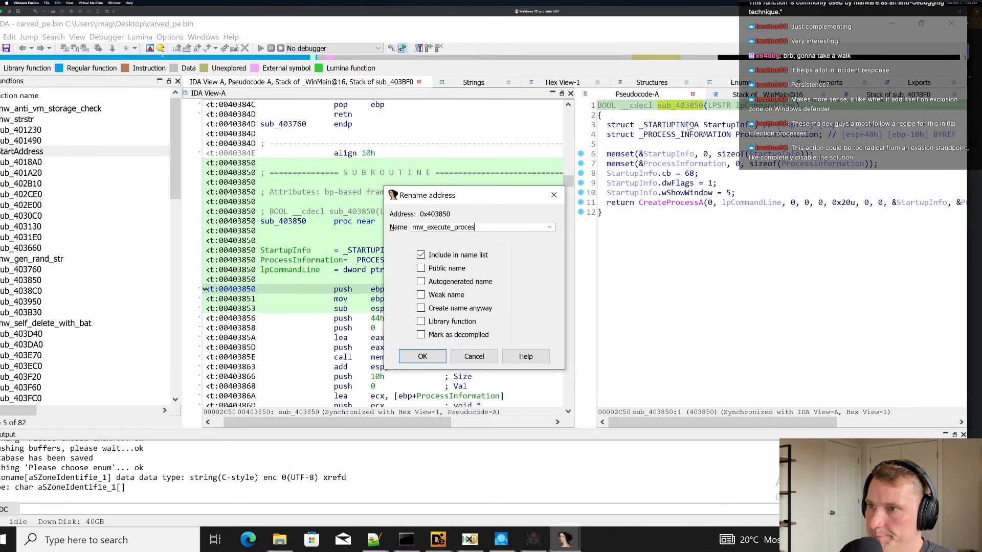
{"action": "key", "text": "Return"}
{"action": "key", "text": "Escape"}
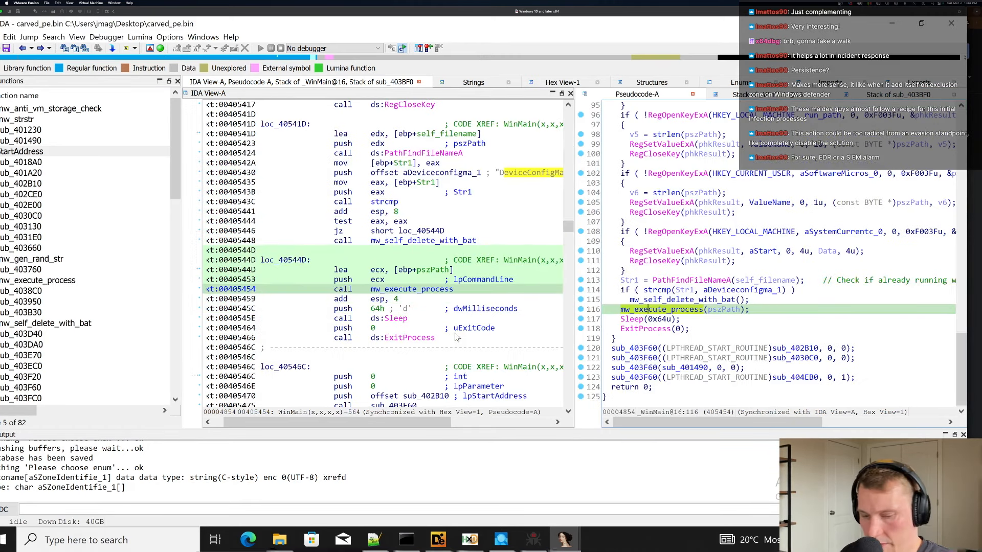
{"action": "key", "text": "ctrl+w"}
{"action": "key", "text": "ctrl+w"}
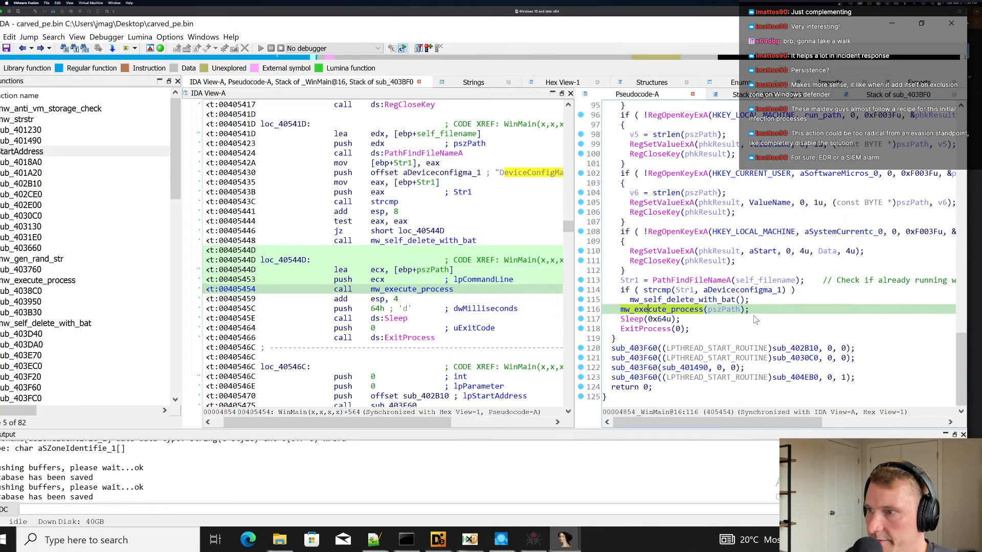
Look over sub_402B10, the first thread routine started by WinMain, and return to WinMain.
{"action": "double_click", "coordinate": [798, 349]}
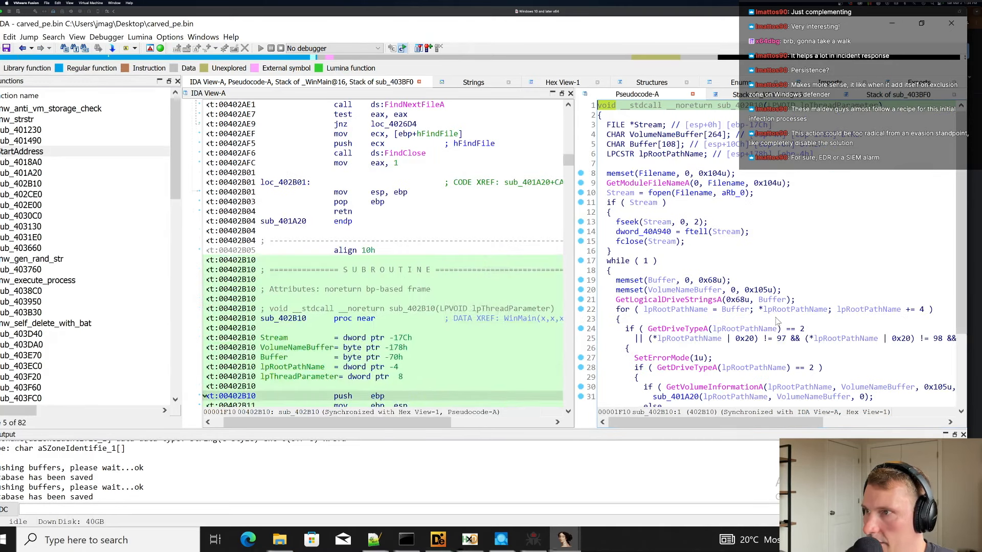
{"action": "left_click", "coordinate": [789, 235]}
{"action": "key", "text": "Escape"}
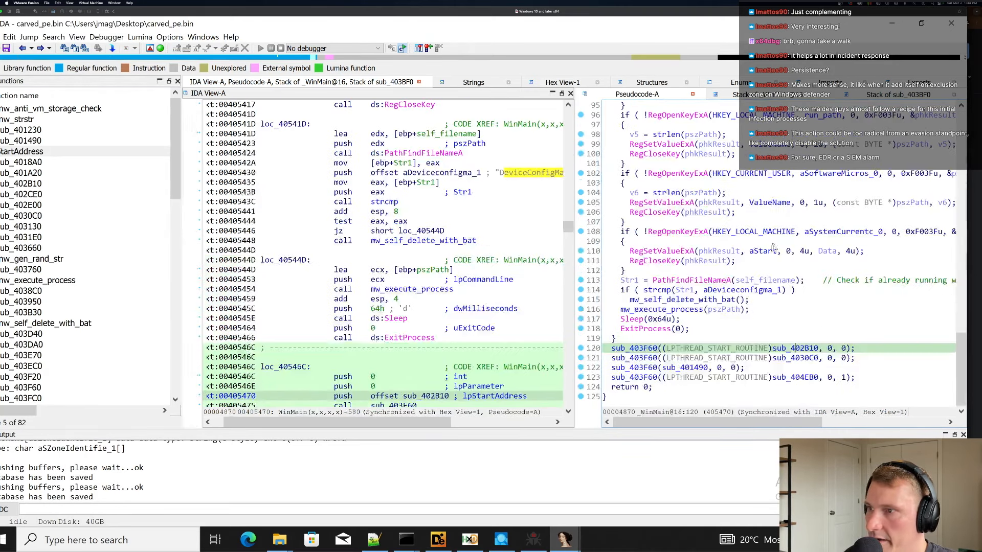
Review the WinMain flow leading to ExitProcess, from the Zone.Identifier deletion through the copy loop and registry writes.
{"action": "left_click", "coordinate": [658, 330]}
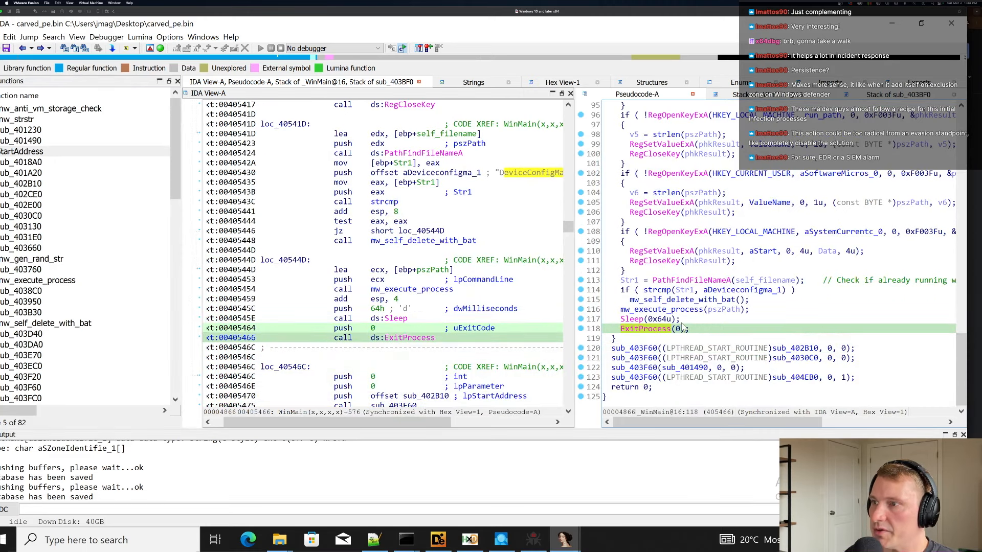
{"action": "left_click_drag", "start_coordinate": [662, 338], "coordinate": [628, 212]}
{"action": "left_click", "coordinate": [672, 221]}
{"action": "scroll", "coordinate": [674, 220], "scroll_direction": "up", "scroll_amount": 5}
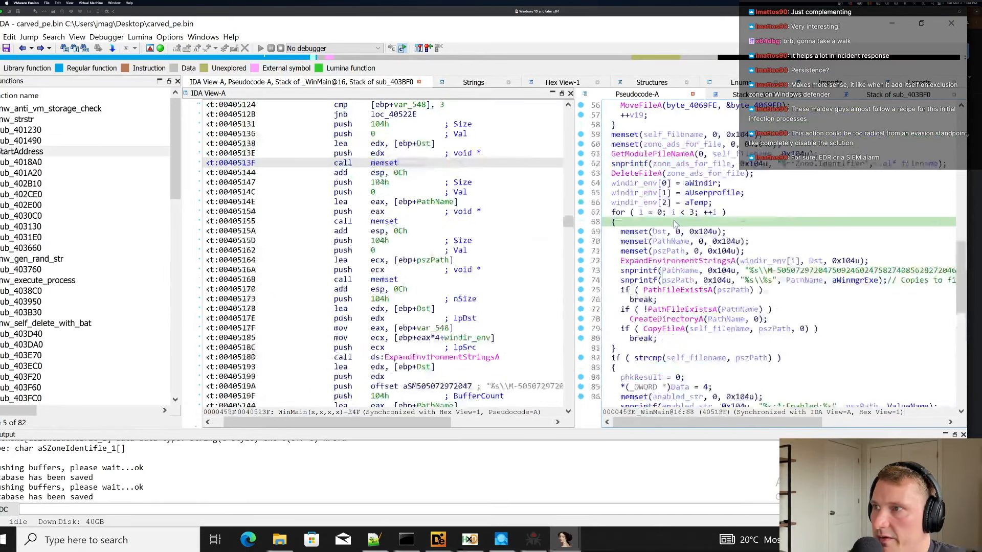
{"action": "scroll", "coordinate": [683, 223], "scroll_direction": "up", "scroll_amount": 3}
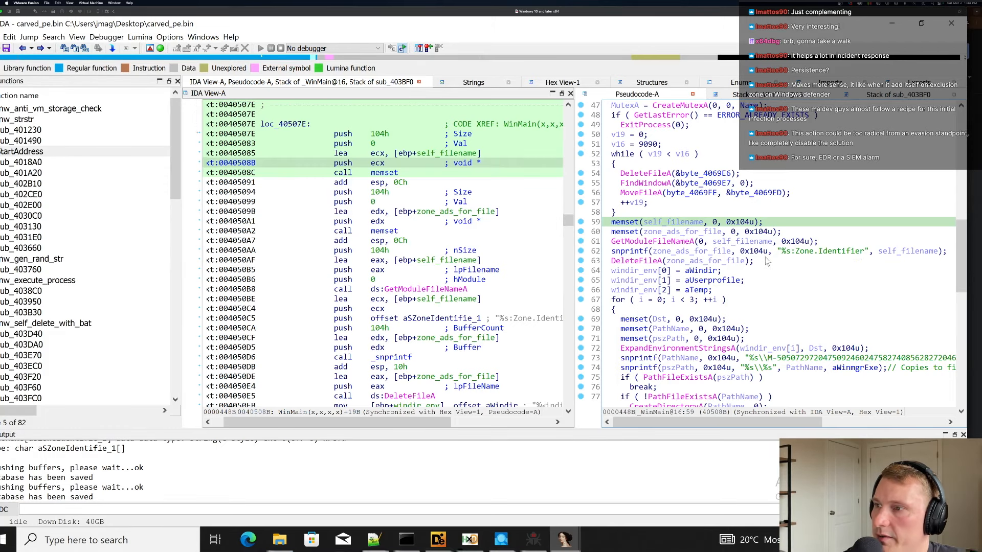
{"action": "scroll", "coordinate": [767, 260], "scroll_direction": "down", "scroll_amount": 16}
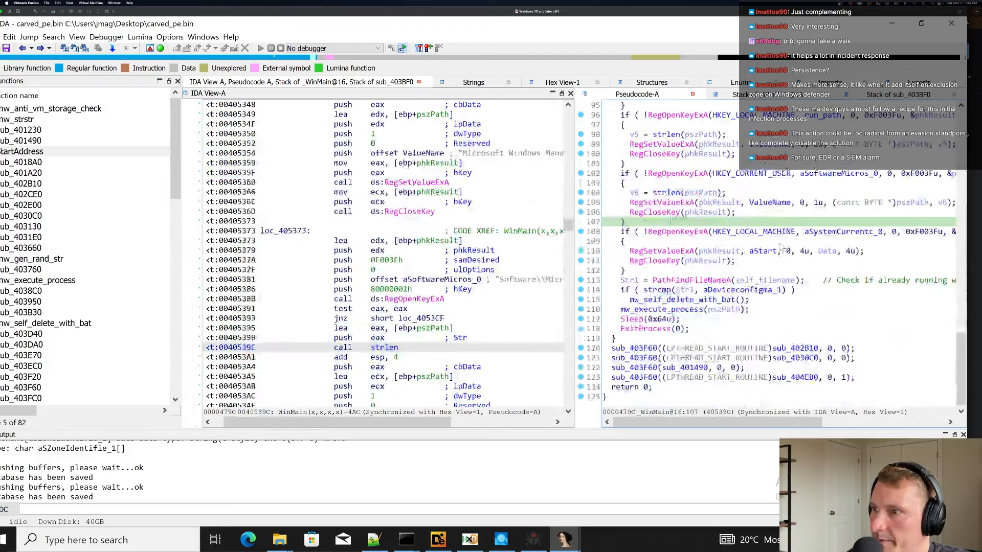
Display the argument of the Sleep call after mw_execute_process in decimal instead of hexadecimal.
{"action": "left_click", "coordinate": [718, 300]}
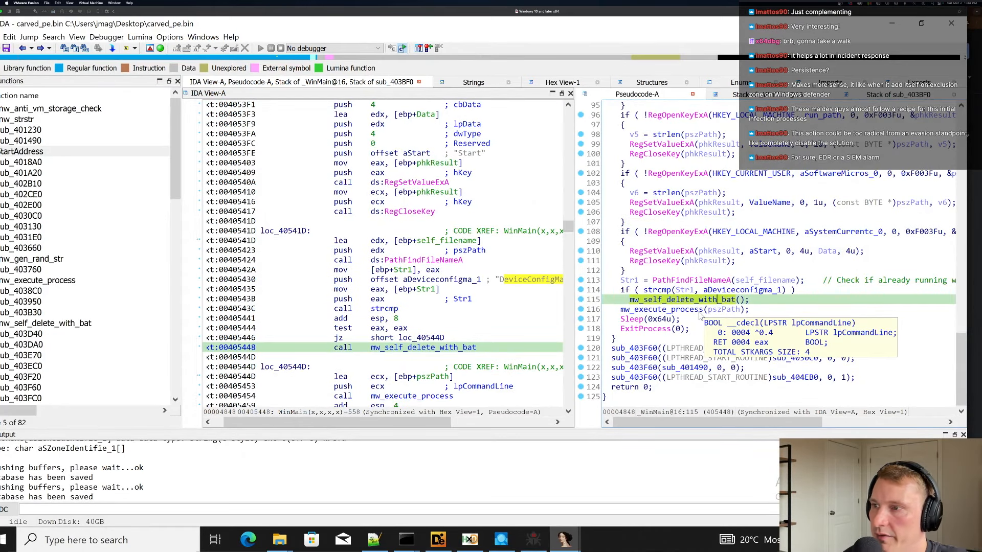
{"action": "left_click", "coordinate": [691, 328]}
{"action": "left_click", "coordinate": [660, 321]}
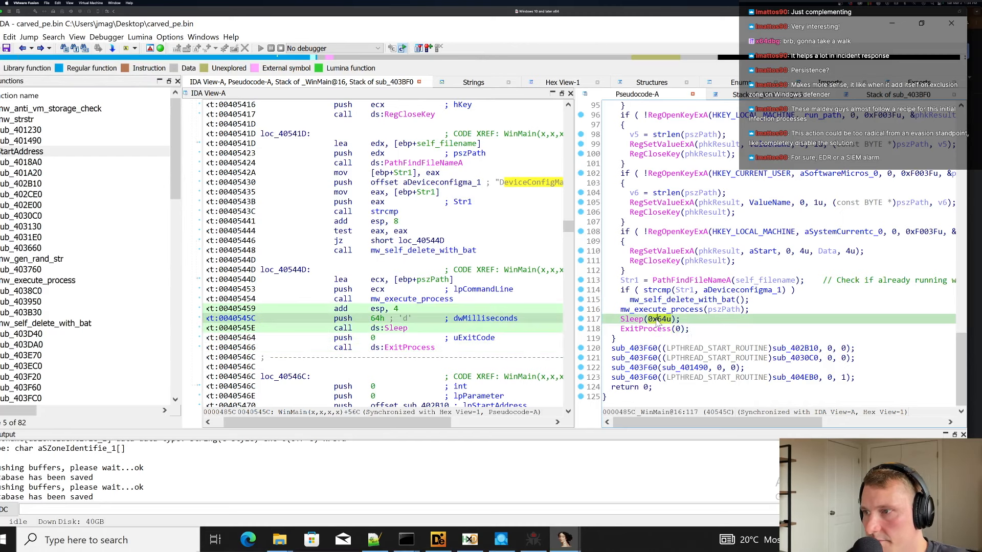
{"action": "key", "text": "h"}
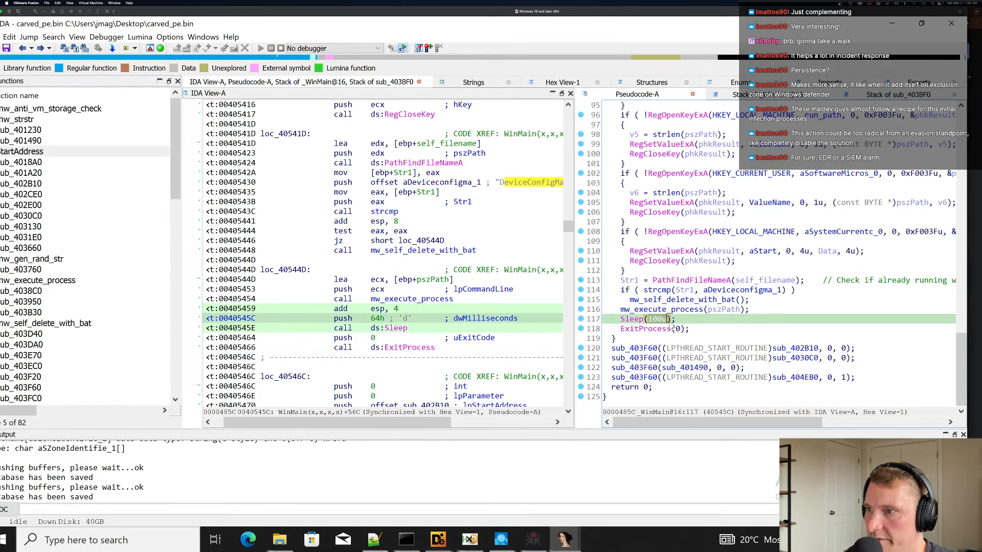
{"action": "left_click", "coordinate": [691, 329]}
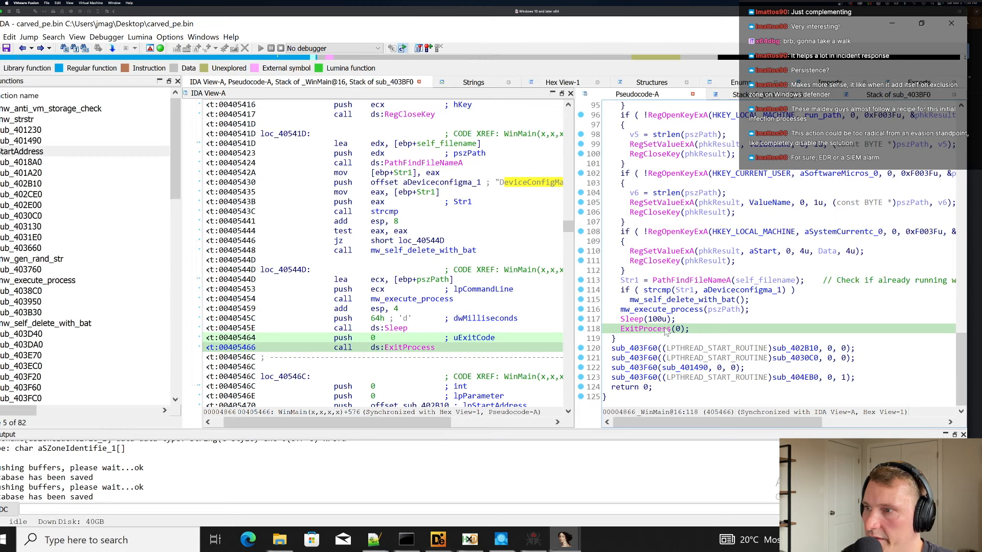
{"action": "left_click", "coordinate": [671, 320]}
Examine sub_403F60, the function WinMain calls with thread start routines, including its CreateThread and WaitForSingleObject calls.
{"action": "left_click", "coordinate": [685, 348]}
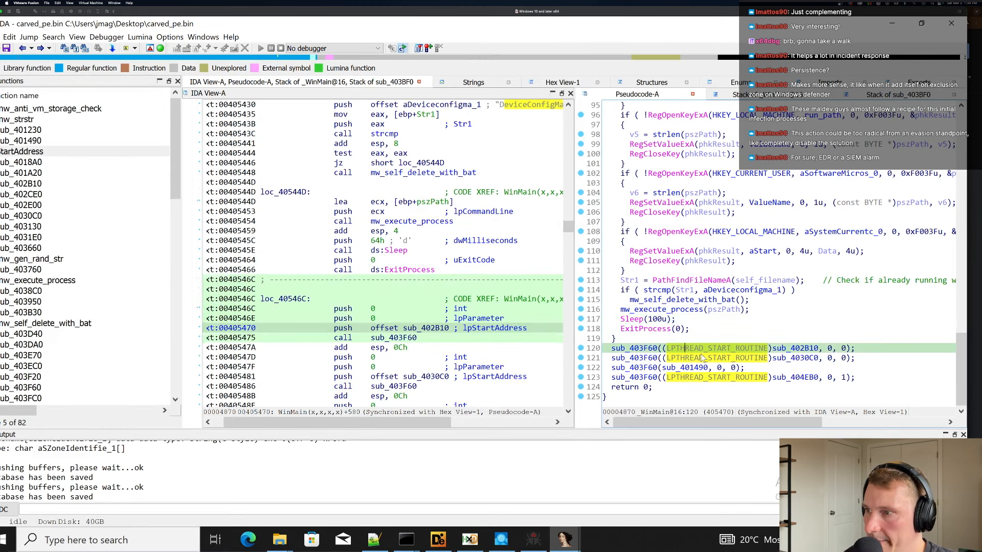
{"action": "left_click", "coordinate": [797, 350]}
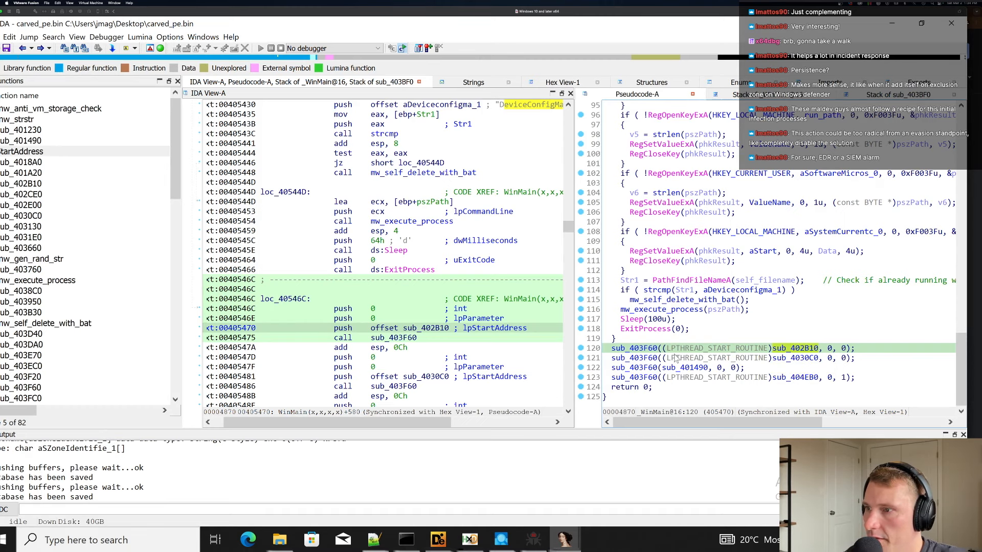
{"action": "double_click", "coordinate": [634, 358]}
{"action": "left_click", "coordinate": [727, 233]}
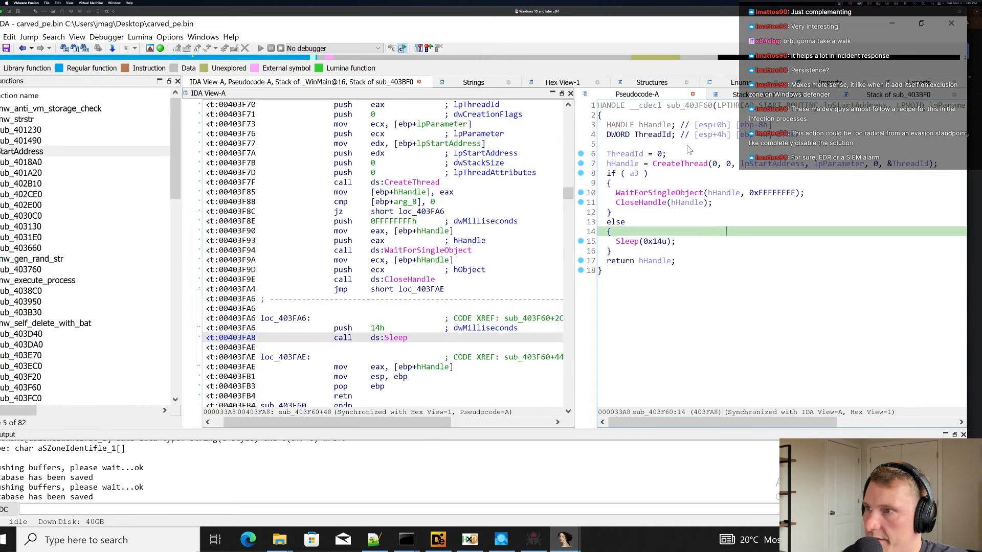
Rename sub_403F60 to mw_create_thread and return to WinMain.
{"action": "left_click", "coordinate": [689, 106]}
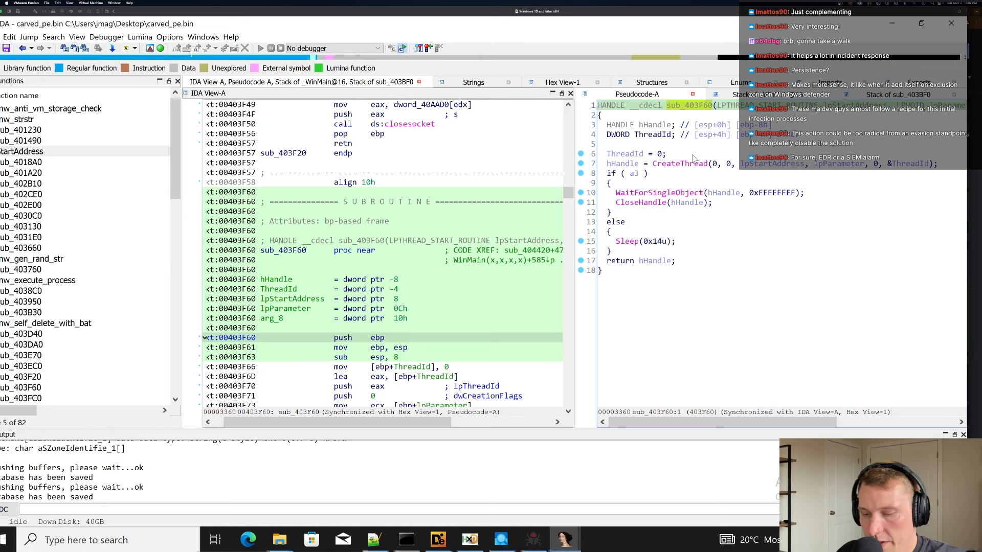
{"action": "type", "text": "nmnw"}
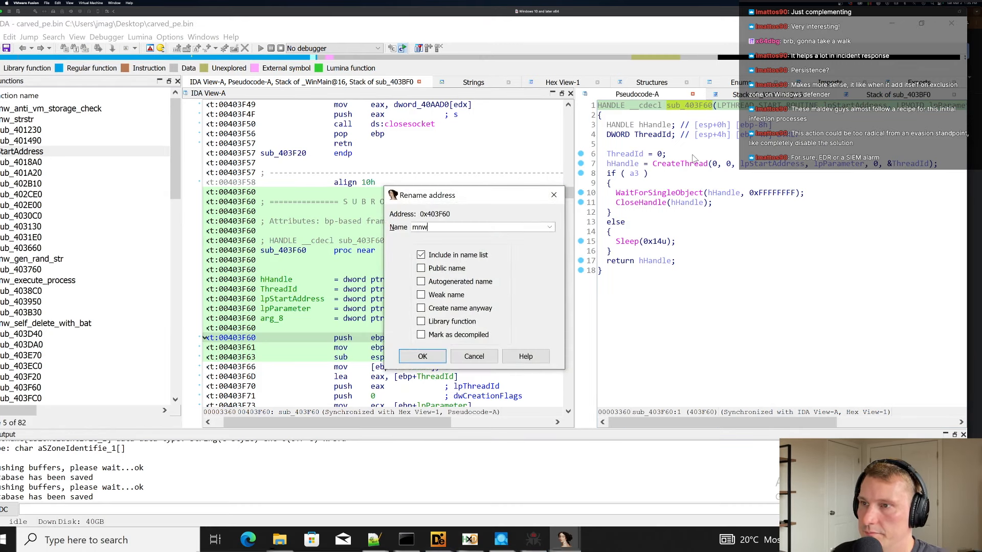
{"action": "key", "text": "BackSpace"}
{"action": "key", "text": "BackSpace"}
{"action": "type", "text": "w_create"}
{"action": "key", "text": "Return"}
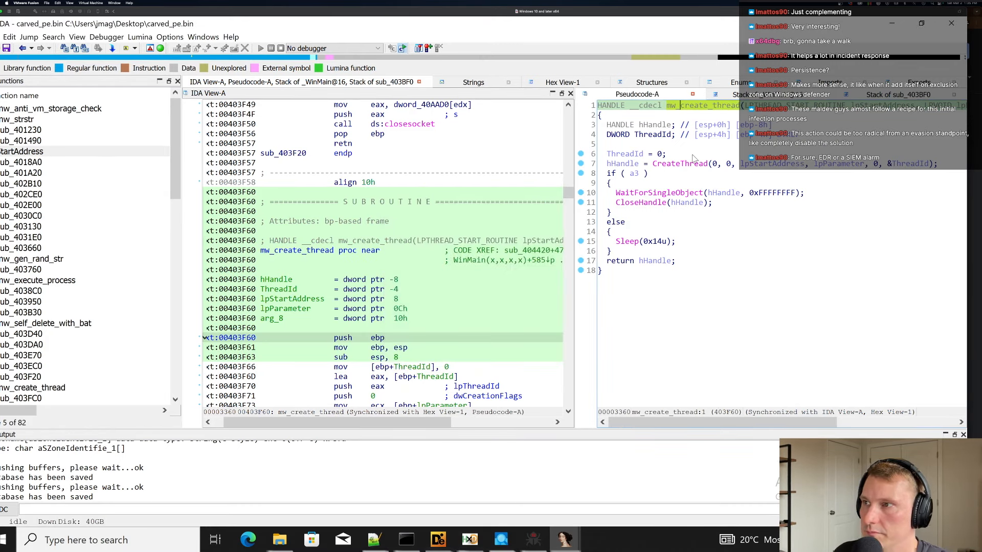
{"action": "key", "text": "Escape"}
{"action": "key", "text": "Escape"}
{"action": "key", "text": "Escape"}
{"action": "key", "text": "Escape"}
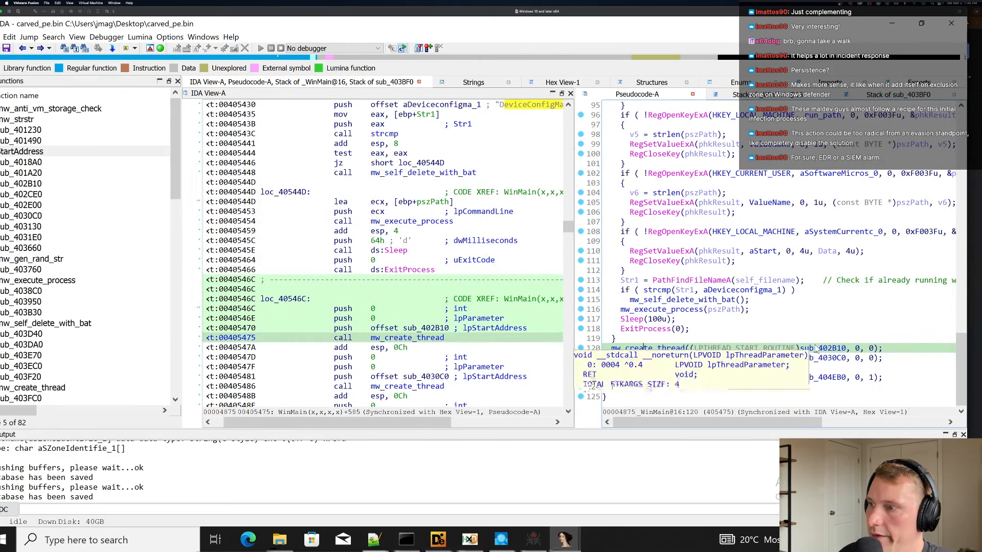
Look briefly into the sub_402B10 and sub_401490 routines passed to mw_create_thread, returning to WinMain after each.
{"action": "double_click", "coordinate": [817, 348]}
{"action": "key", "text": "Escape"}
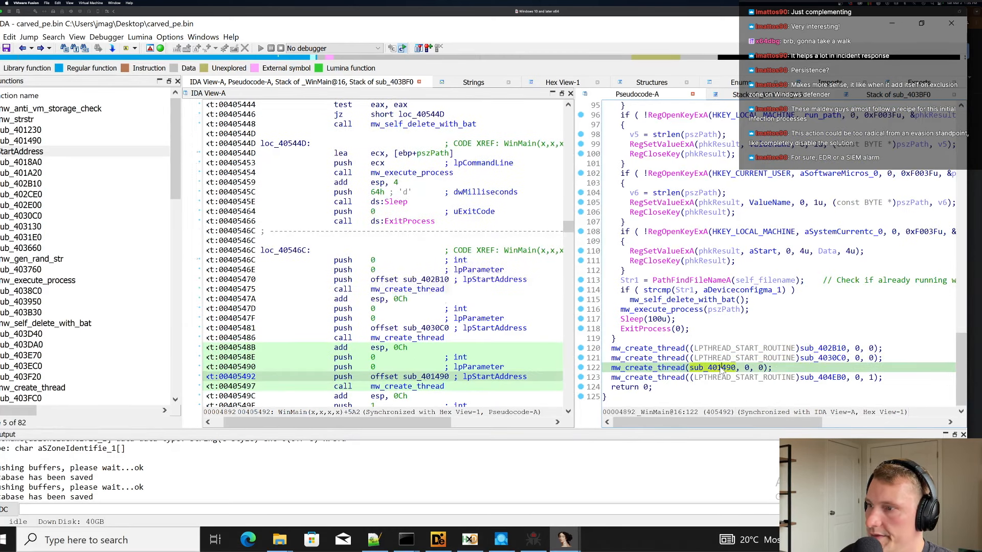
{"action": "double_click", "coordinate": [722, 367]}
{"action": "key", "text": "Escape"}
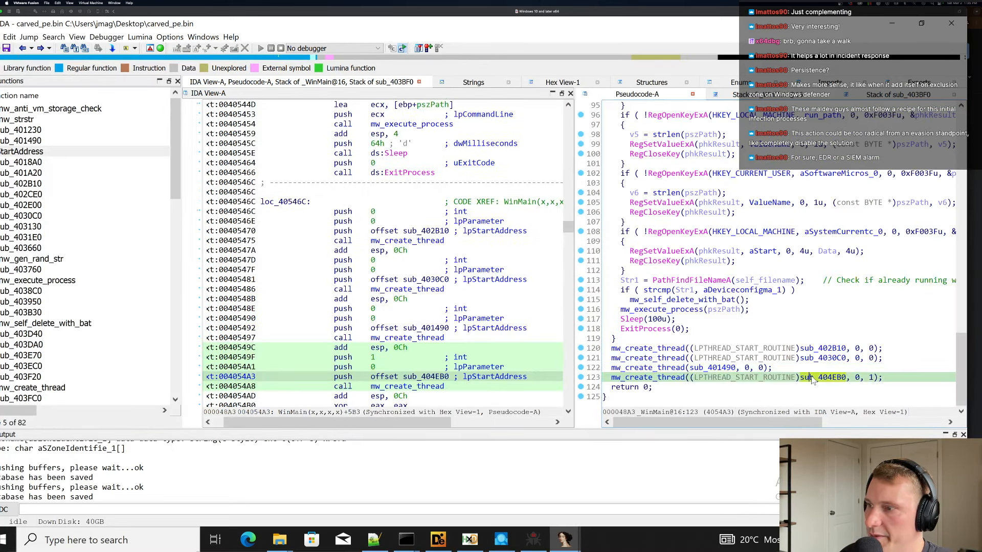
Examine the sub_404EB0 thread routine and the functions it calls, including sub_404D90 and sub_403DA0, returning to WinMain's mw_create_thread calls.
{"action": "double_click", "coordinate": [812, 377]}
{"action": "left_click", "coordinate": [688, 186]}
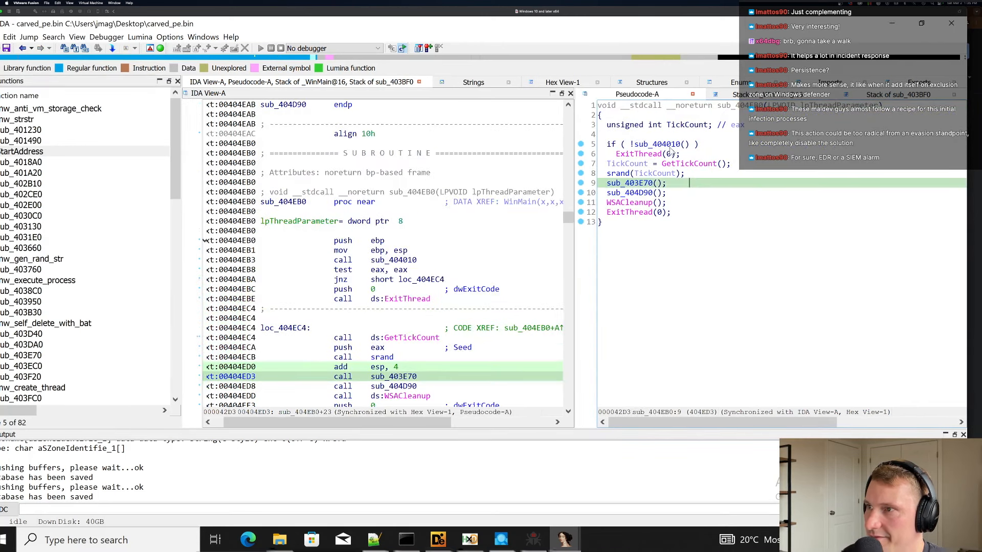
{"action": "double_click", "coordinate": [641, 188]}
{"action": "key", "text": "Escape"}
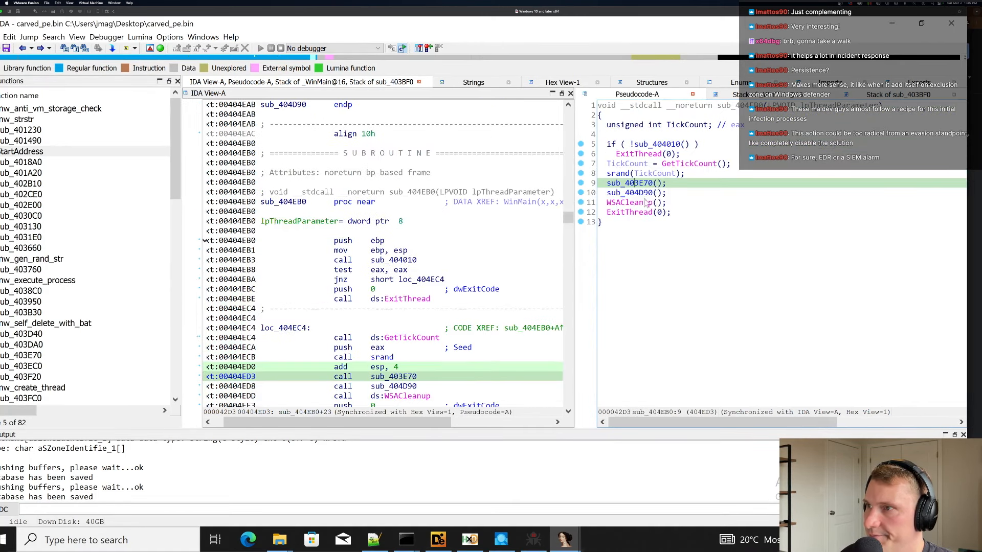
{"action": "key", "text": "Escape"}
{"action": "double_click", "coordinate": [663, 291]}
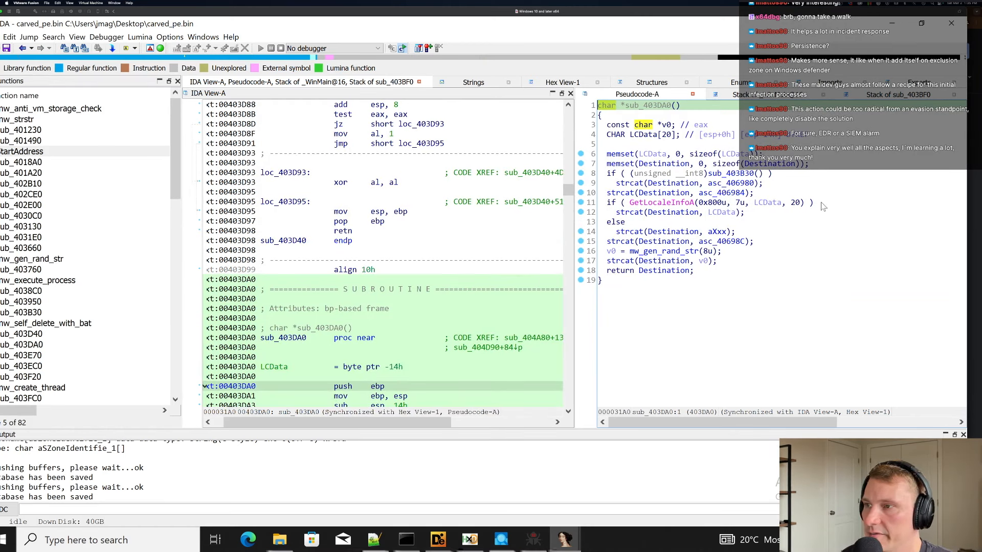
{"action": "key", "text": "Escape"}
{"action": "left_click", "coordinate": [705, 329]}
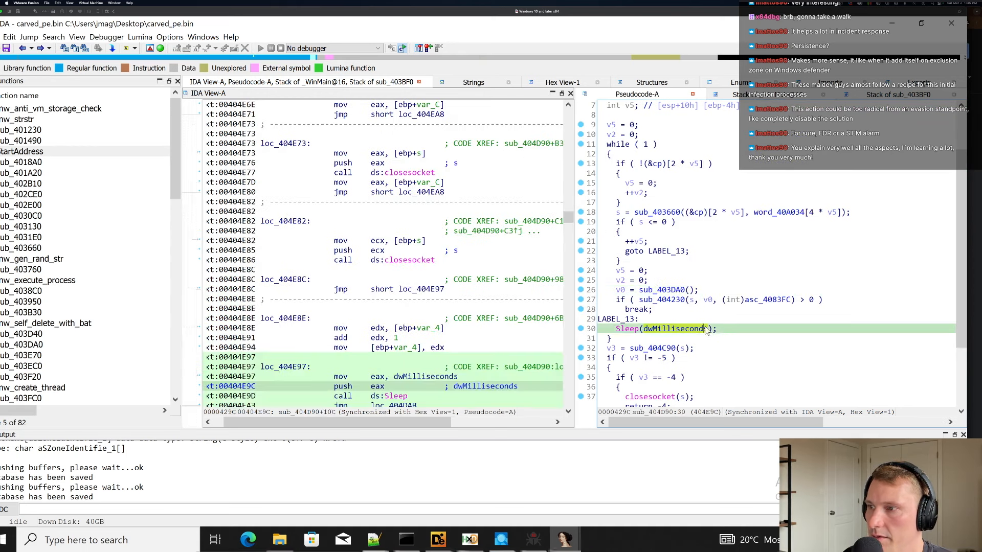
{"action": "key", "text": "Escape"}
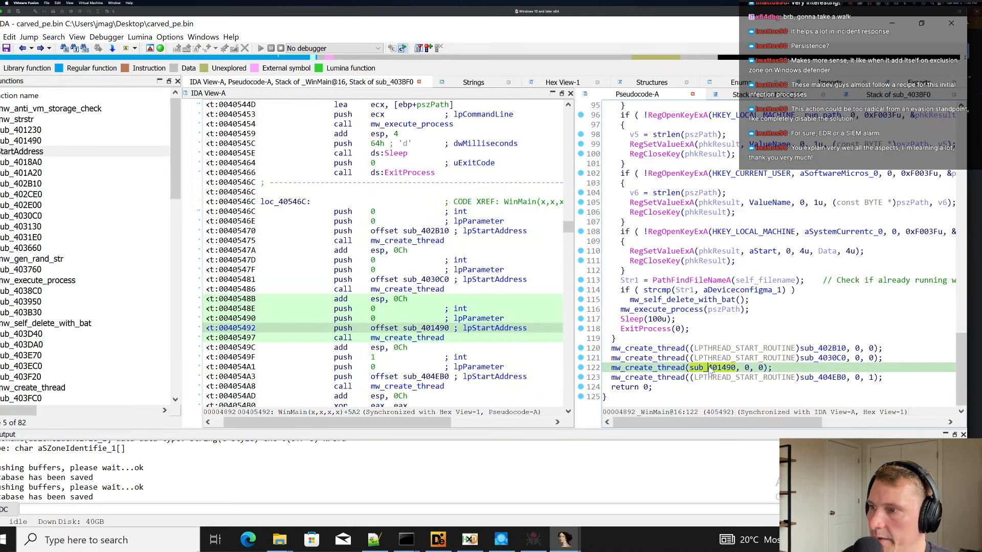
{"action": "left_click", "coordinate": [657, 349]}
{"action": "left_click_drag", "start_coordinate": [610, 348], "coordinate": [898, 381]}
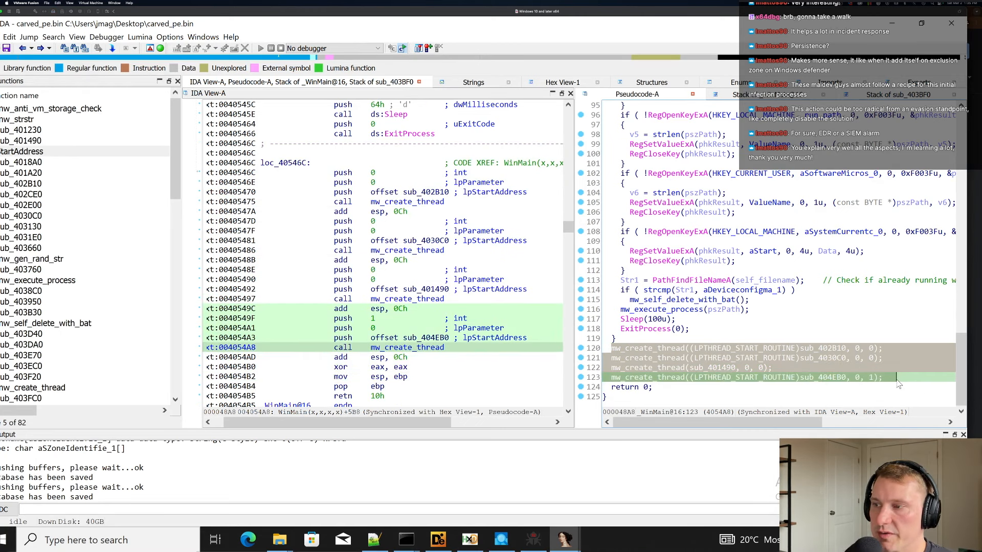
{"action": "left_click", "coordinate": [758, 318]}
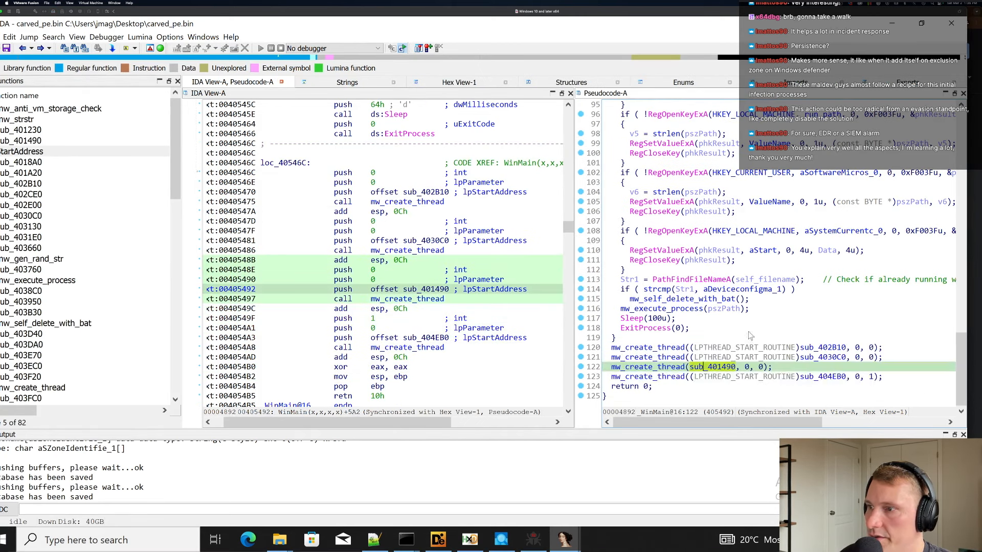
Open sub_402B10 from WinMain and rename the Filename buffer passed to GetModuleFileNameA to self_filename.
{"action": "left_click", "coordinate": [813, 348]}
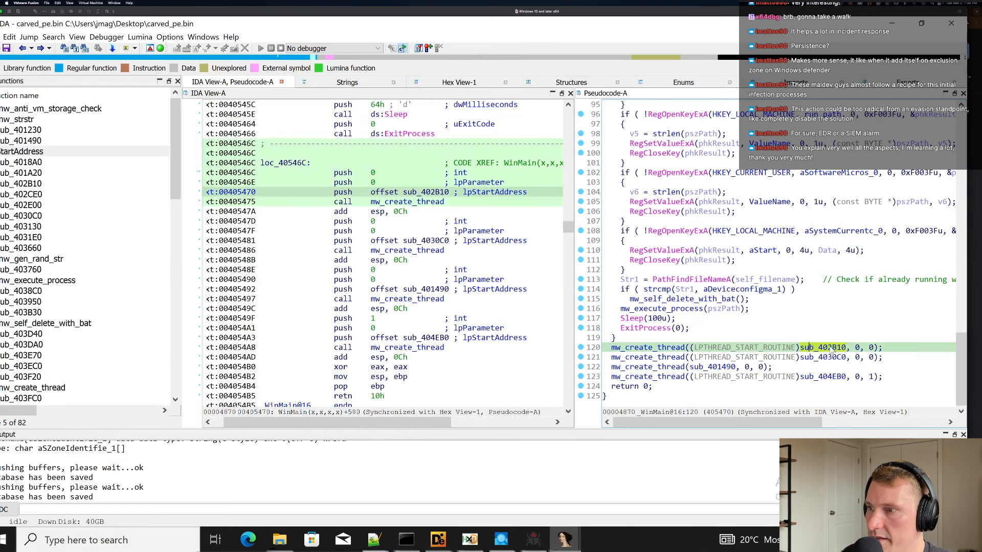
{"action": "double_click", "coordinate": [813, 348]}
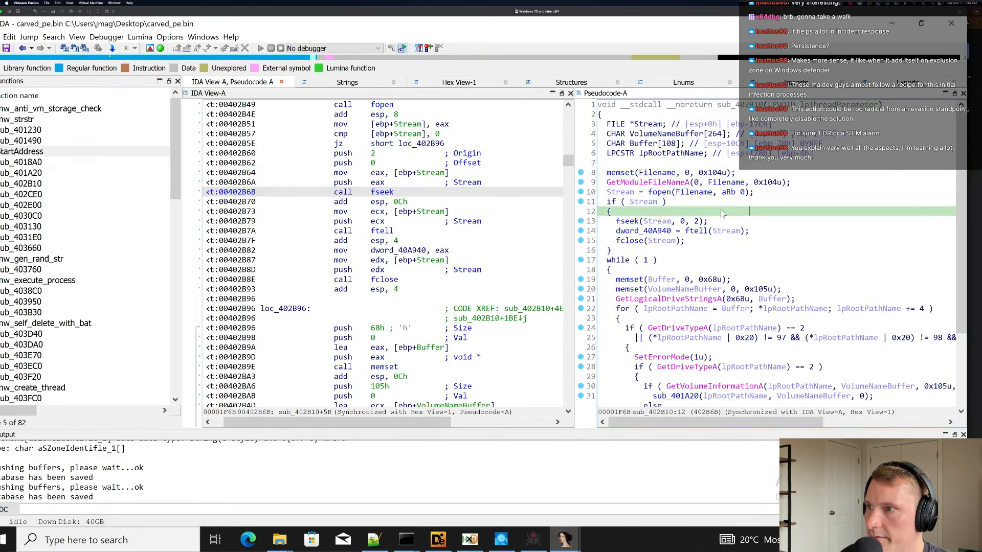
{"action": "left_click", "coordinate": [726, 183]}
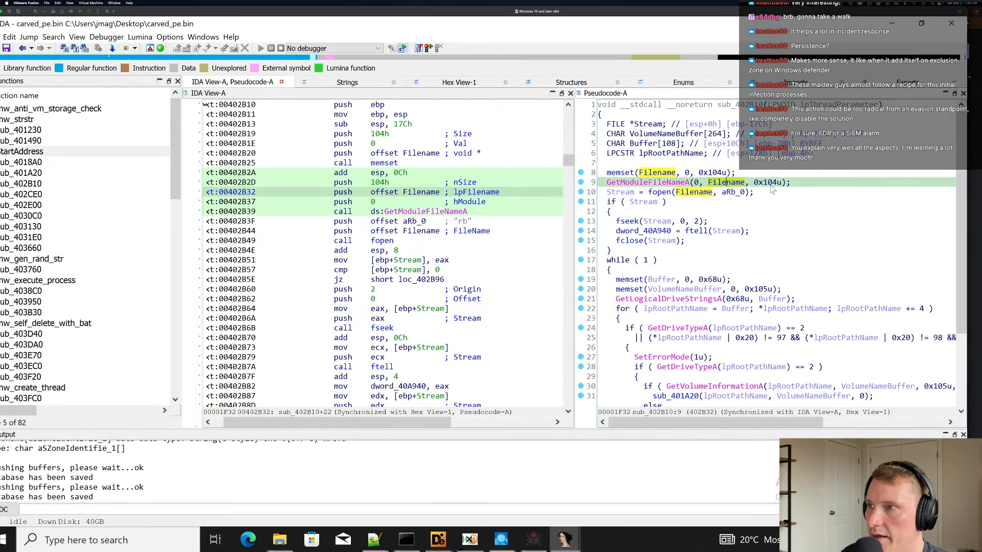
{"action": "key", "text": "n"}
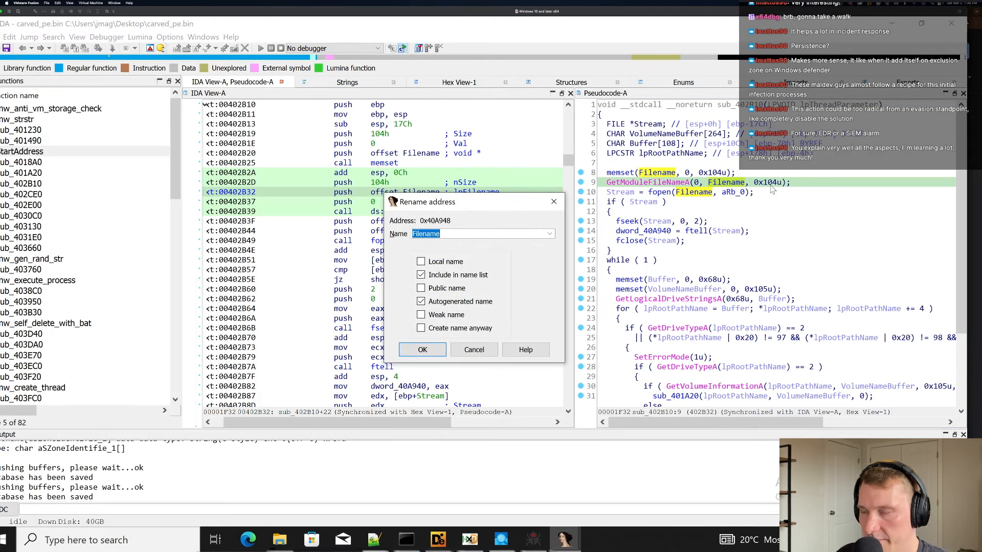
{"action": "type", "text": "self_filename"}
{"action": "key", "text": "Return"}
Check the aRb_0 mode string passed to fopen in sub_402B10 and the fseek and ftell calls on its stream.
{"action": "double_click", "coordinate": [755, 192]}
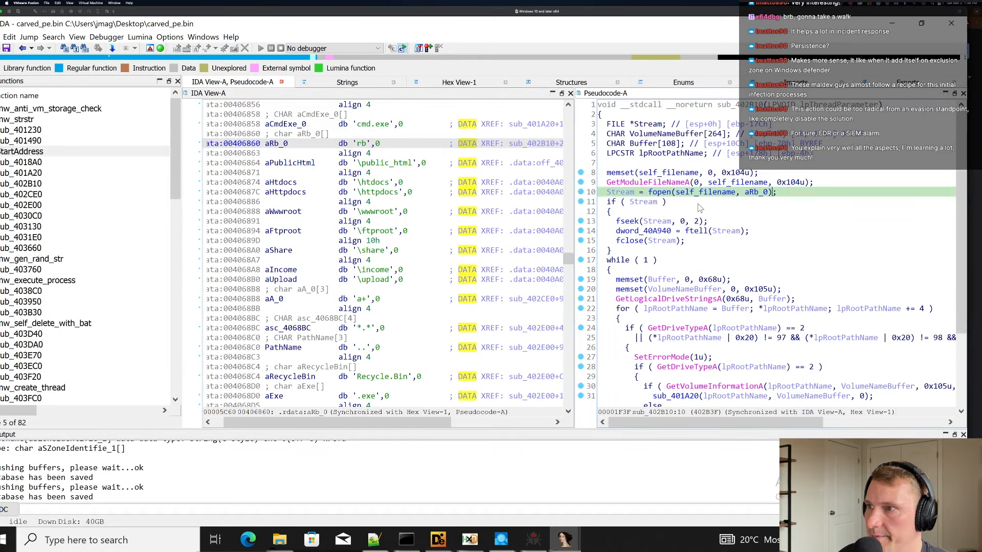
{"action": "left_click", "coordinate": [647, 232]}
{"action": "left_click", "coordinate": [697, 232]}
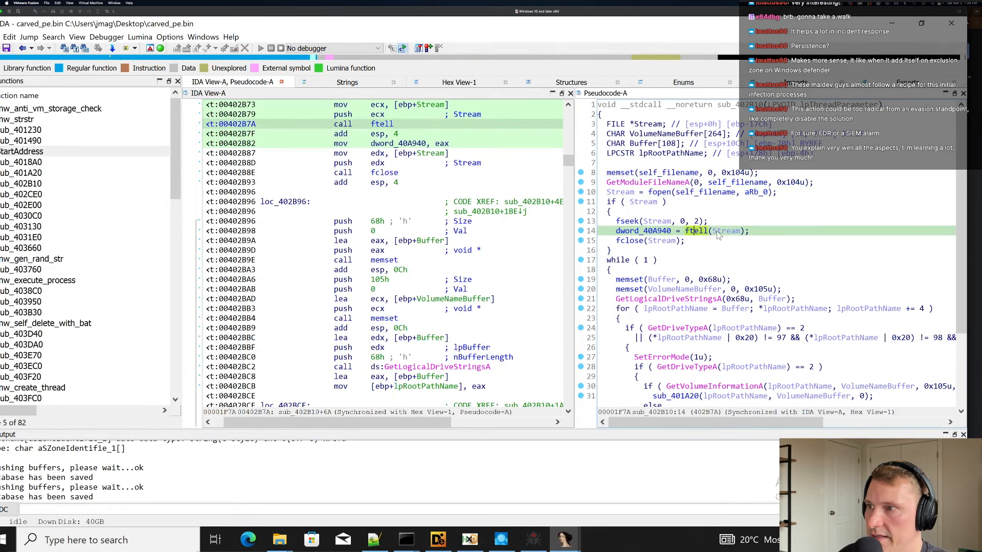
{"action": "left_click", "coordinate": [722, 232]}
{"action": "left_click", "coordinate": [648, 231]}
{"action": "left_click", "coordinate": [660, 222]}
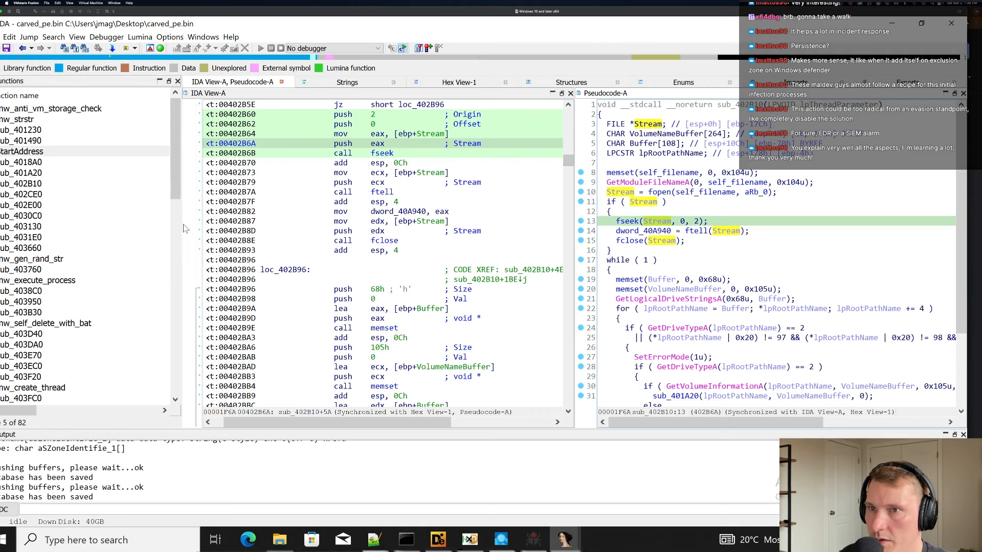
Narrow the functions list and the disassembly view to widen the pseudocode view of sub_402B10.
{"action": "left_click", "coordinate": [467, 143]}
{"action": "left_click_drag", "start_coordinate": [140, 223], "coordinate": [108, 222]}
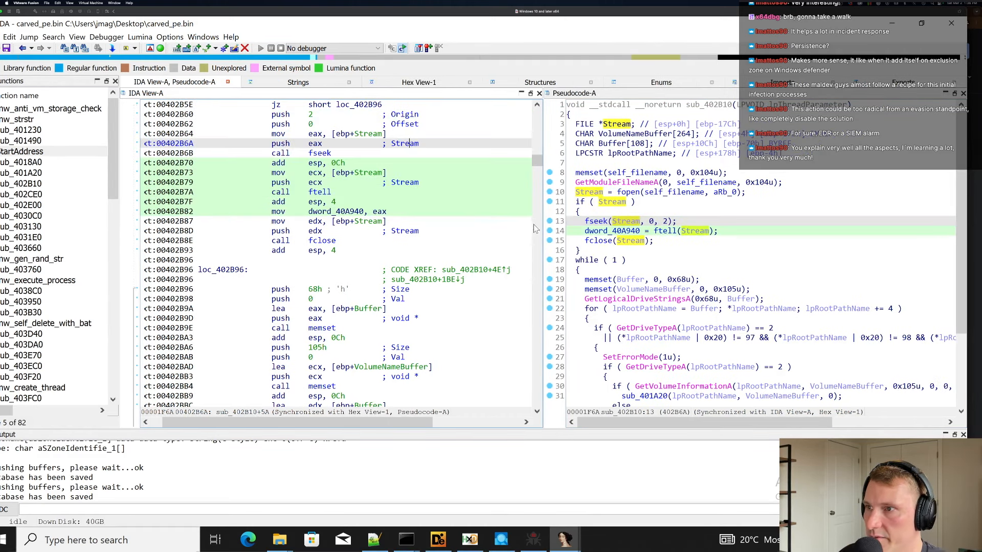
{"action": "left_click_drag", "start_coordinate": [544, 227], "coordinate": [416, 227]}
{"action": "left_click", "coordinate": [580, 250]}
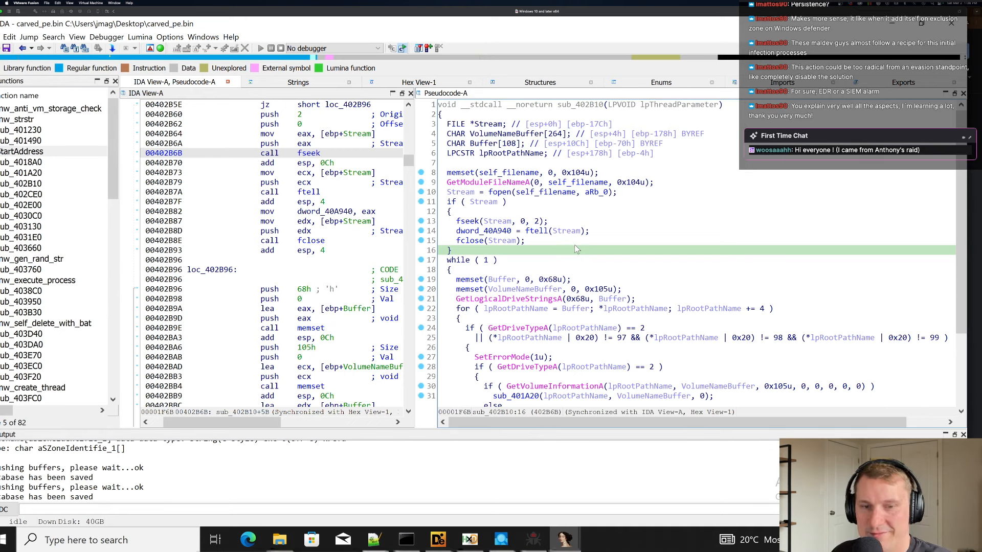
Trace self_filename in sub_402B10 from GetModuleFileNameA through fopen to the ftell result stored in dword_40A940.
{"action": "left_click", "coordinate": [577, 240]}
{"action": "left_click", "coordinate": [583, 221]}
{"action": "left_click", "coordinate": [589, 192]}
{"action": "left_click", "coordinate": [580, 182]}
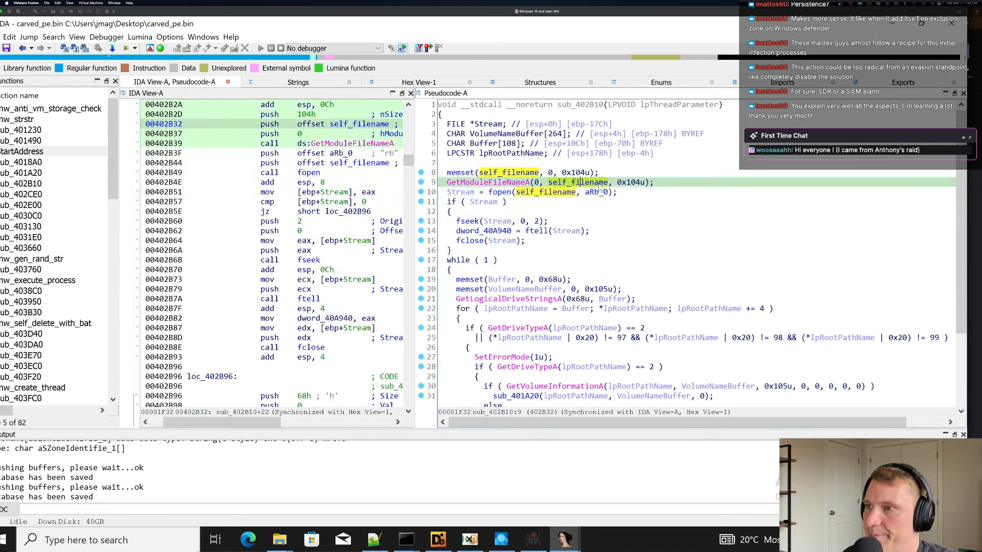
{"action": "left_click", "coordinate": [552, 192]}
{"action": "left_click", "coordinate": [467, 191]}
{"action": "left_click", "coordinate": [490, 231]}
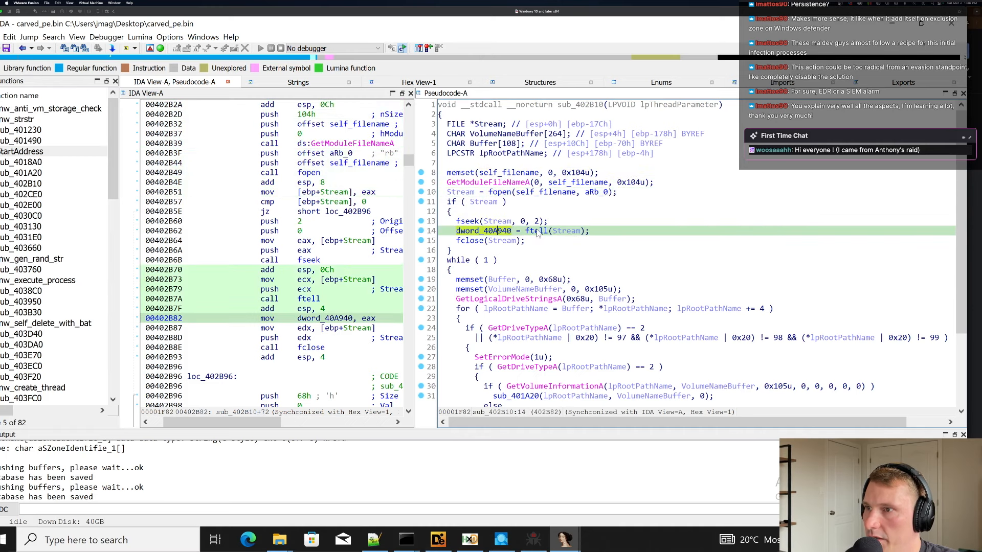
{"action": "left_click", "coordinate": [536, 230]}
{"action": "left_click", "coordinate": [566, 230]}
{"action": "left_click", "coordinate": [528, 232]}
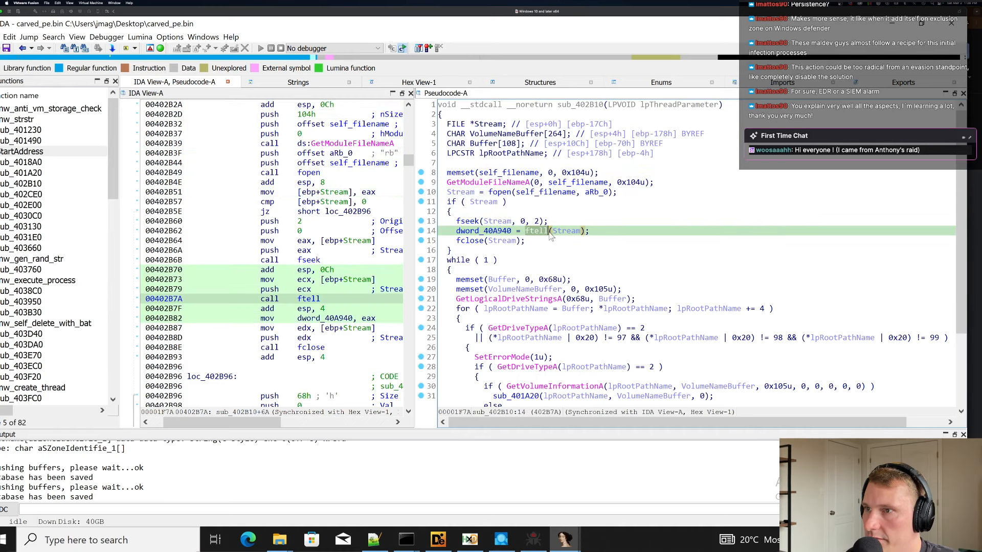
{"action": "left_click", "coordinate": [494, 230]}
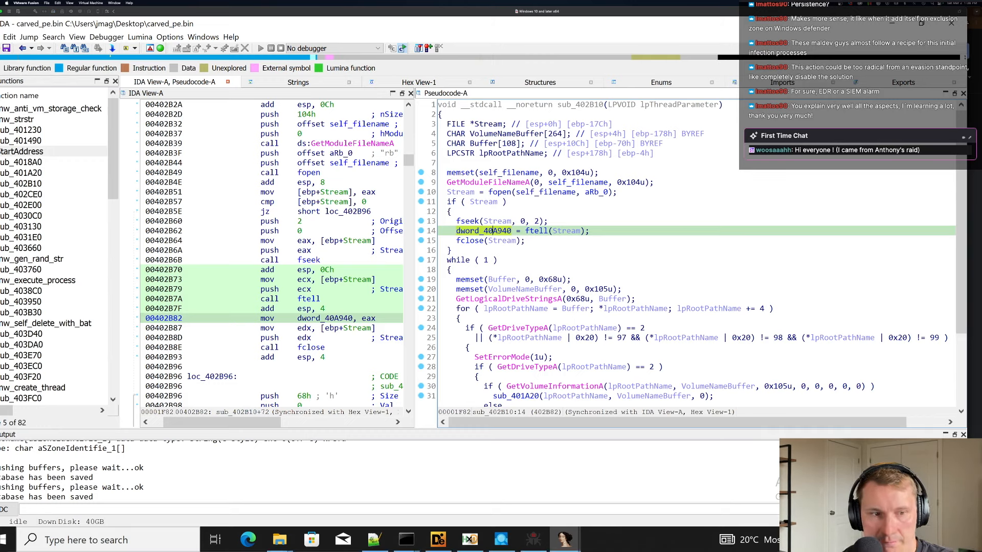
Switch to the web browser, search Google for ftell, read what the function returns, and go back to IDA.
{"action": "key", "text": "super+Tab"}
{"action": "triple_click", "coordinate": [242, 54]}
{"action": "type", "text": "ftell"}
{"action": "key", "text": "Return"}
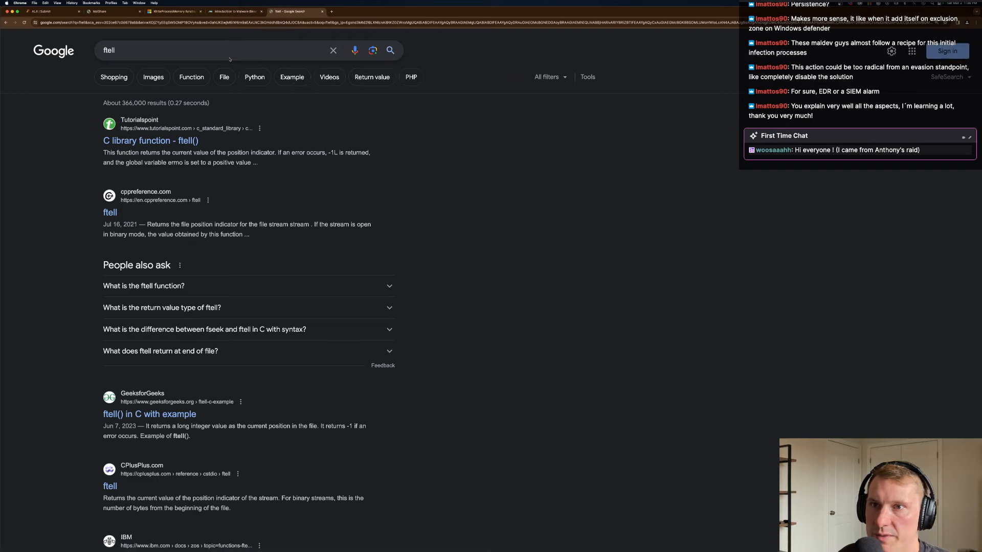
{"action": "left_click_drag", "start_coordinate": [166, 153], "coordinate": [252, 153]}
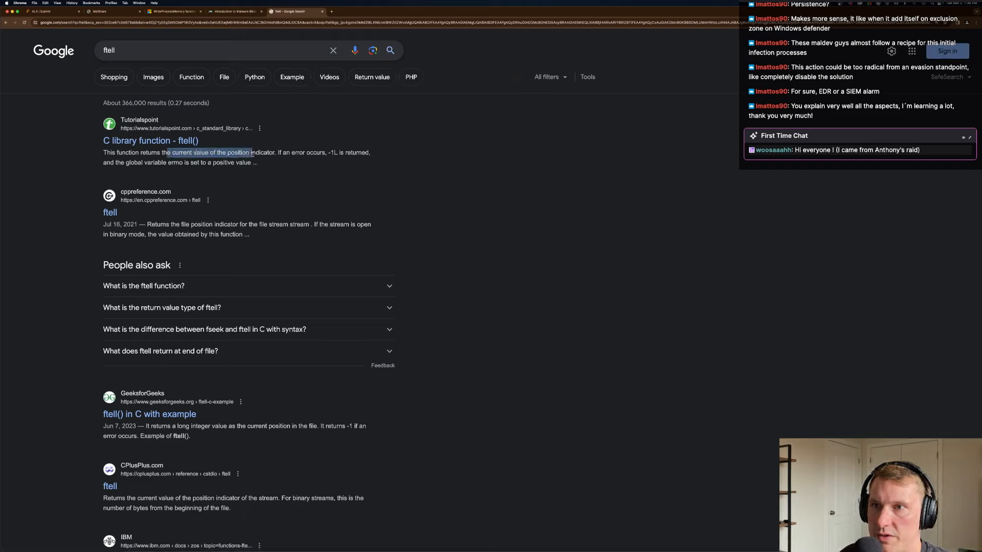
{"action": "left_click", "coordinate": [287, 153]}
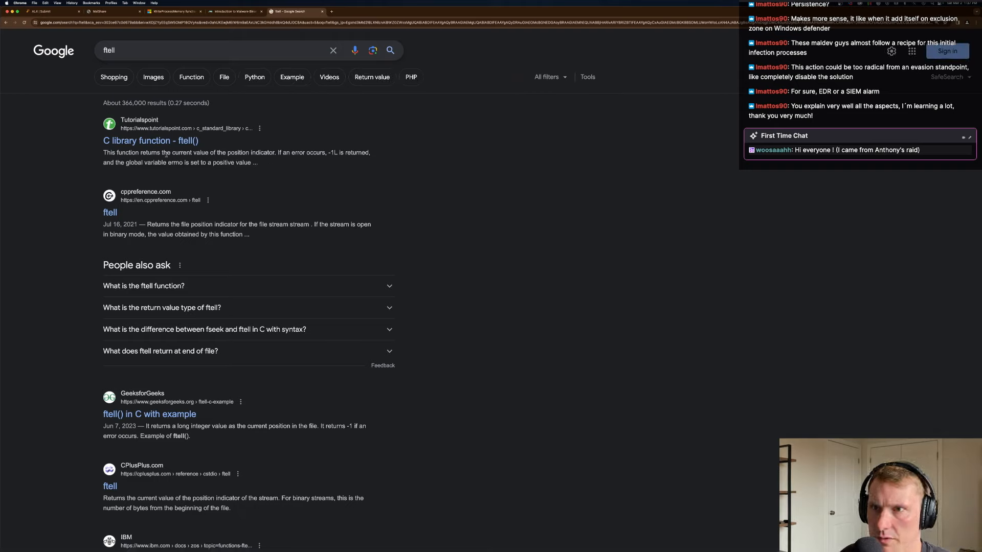
{"action": "left_click_drag", "start_coordinate": [117, 152], "coordinate": [173, 155]}
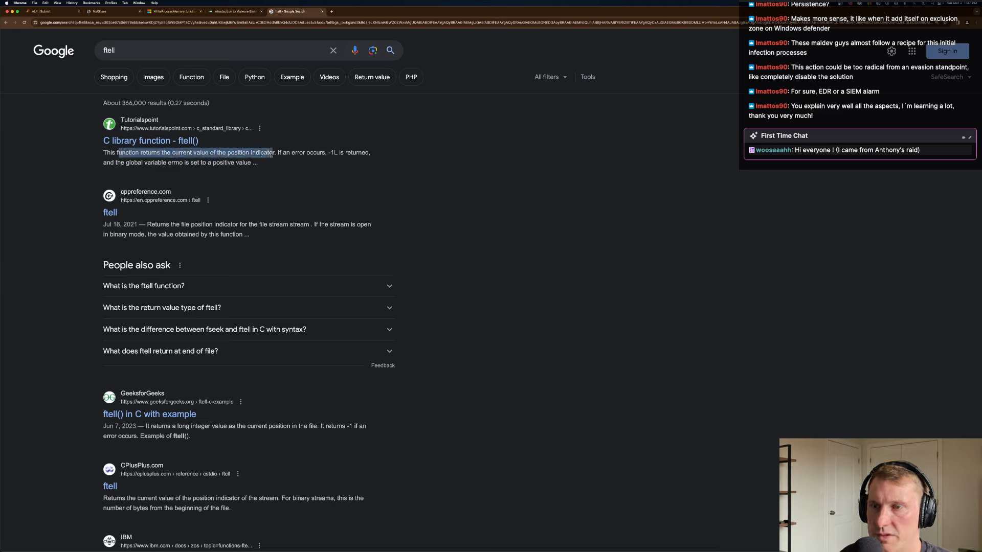
{"action": "left_click_drag", "start_coordinate": [200, 225], "coordinate": [222, 225]}
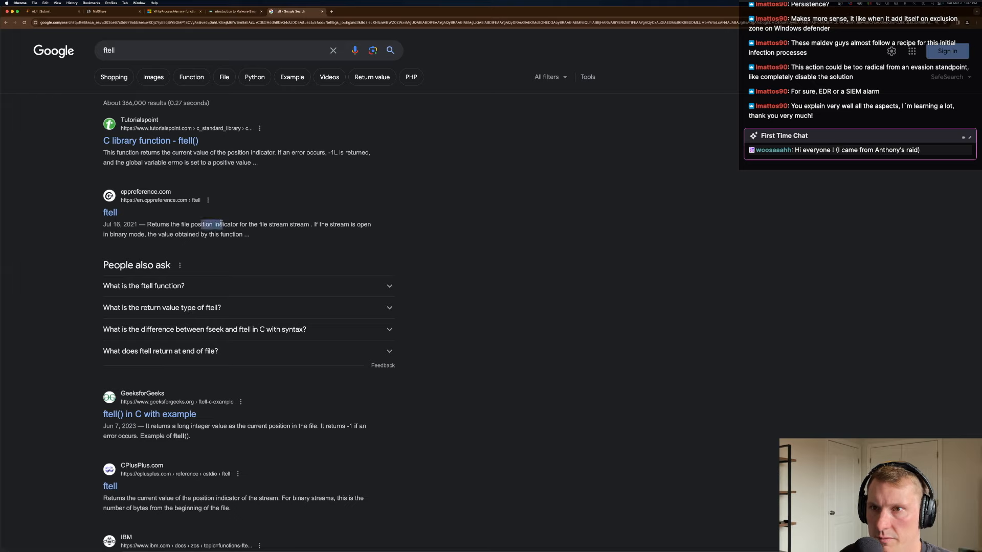
{"action": "triple_click", "coordinate": [218, 224]}
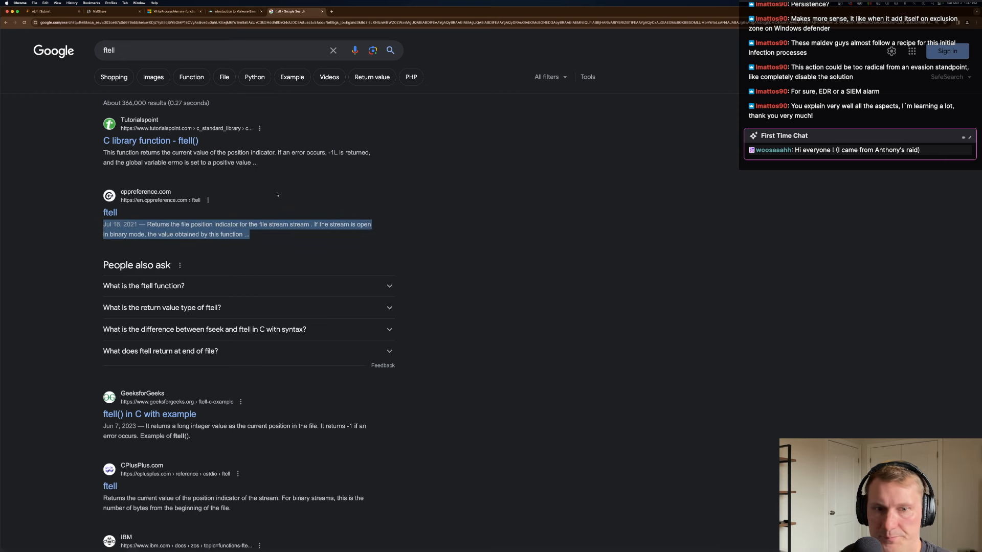
{"action": "left_click", "coordinate": [211, 241]}
{"action": "key", "text": "super+Tab"}
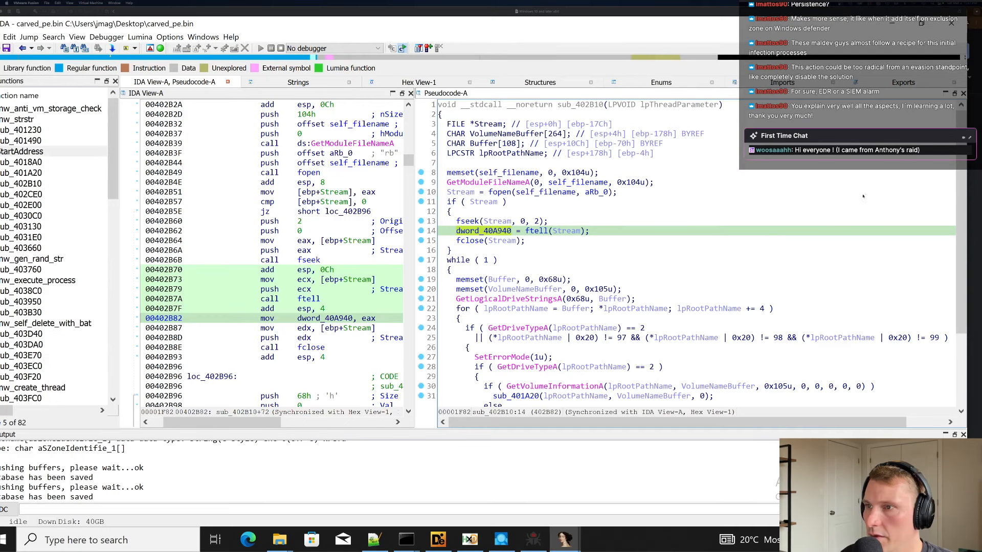
Review the fseek arguments in sub_402B10 and add the comment "seek to offset 0 of self" to that call.
{"action": "left_click", "coordinate": [646, 260]}
{"action": "left_click", "coordinate": [576, 242]}
{"action": "left_click", "coordinate": [499, 233]}
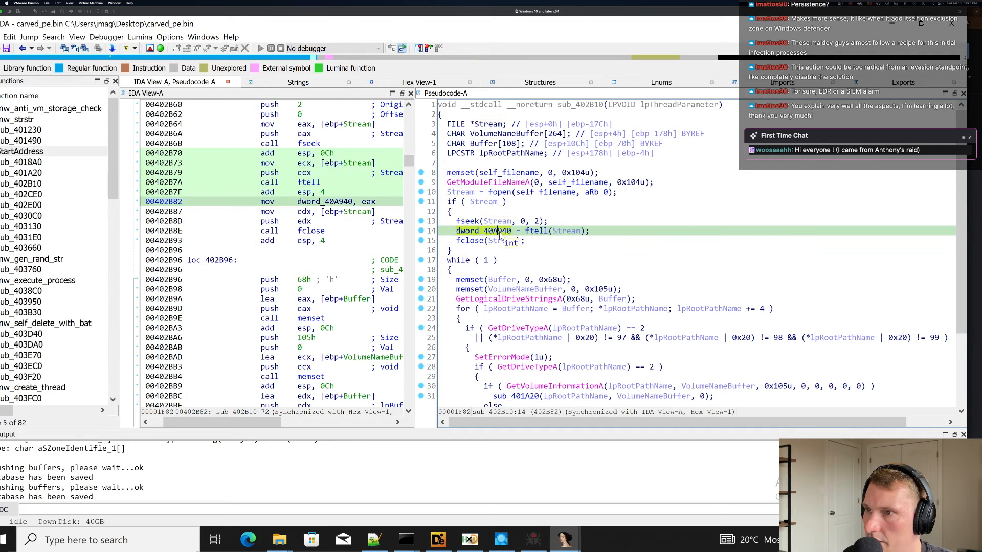
{"action": "left_click", "coordinate": [516, 221]}
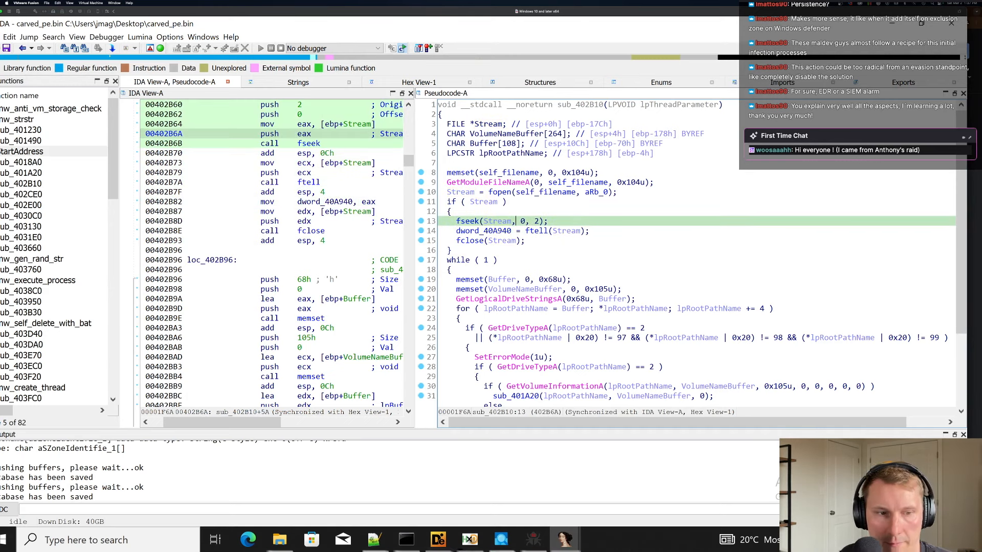
{"action": "left_click", "coordinate": [486, 244]}
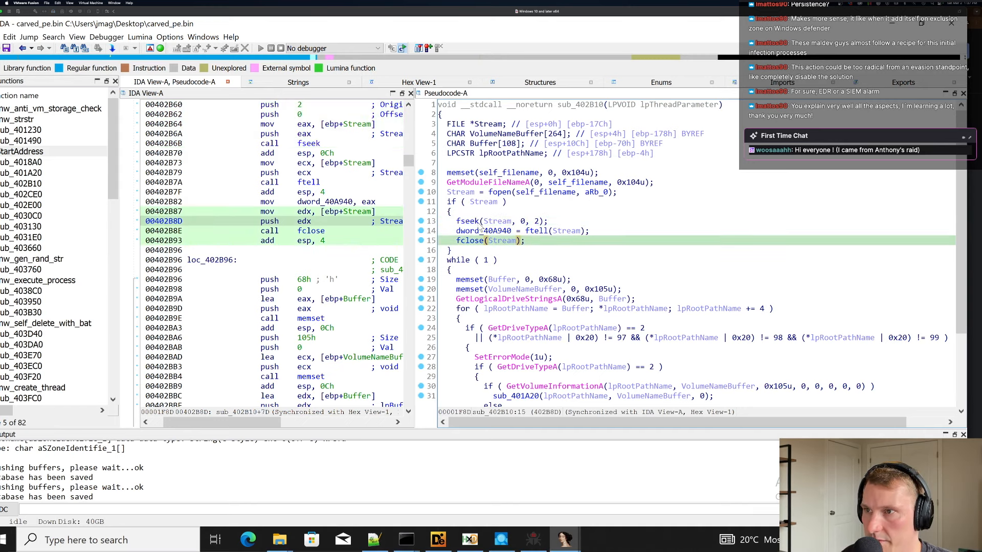
{"action": "mouse_move", "coordinate": [477, 225]}
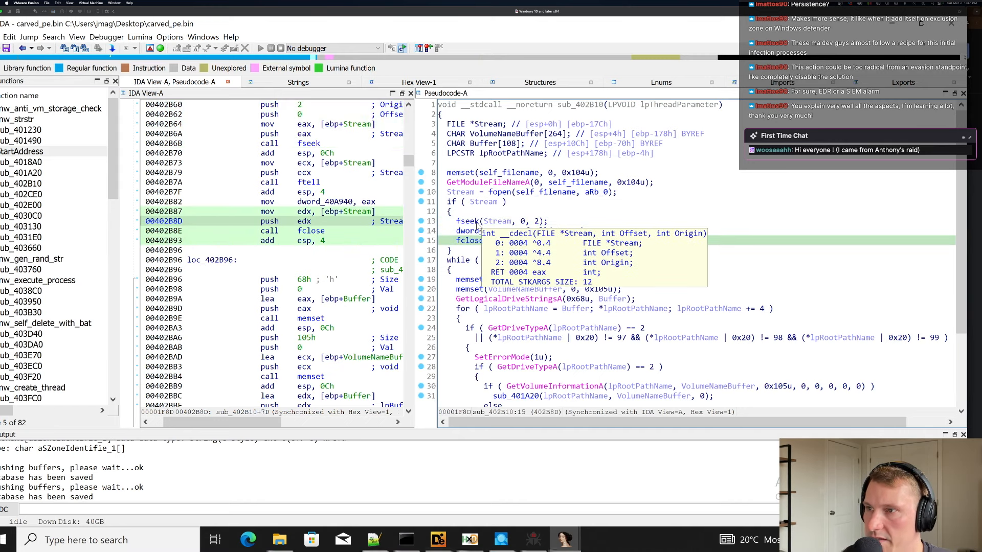
{"action": "left_click", "coordinate": [571, 224]}
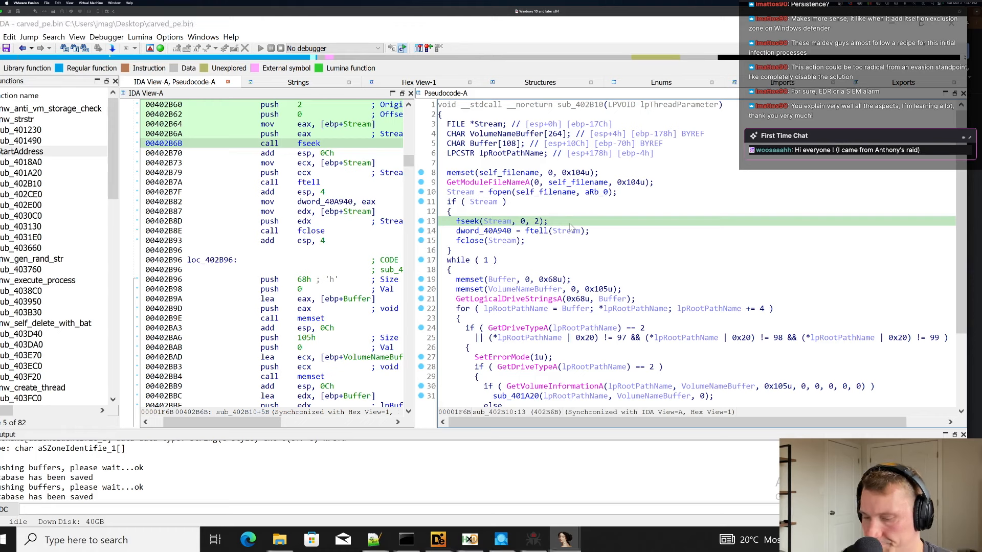
{"action": "key", "text": "slash"}
{"action": "type", "text": "seek to offset 0 z"}
{"action": "type", "text": "f self"}
{"action": "key", "text": "Return"}
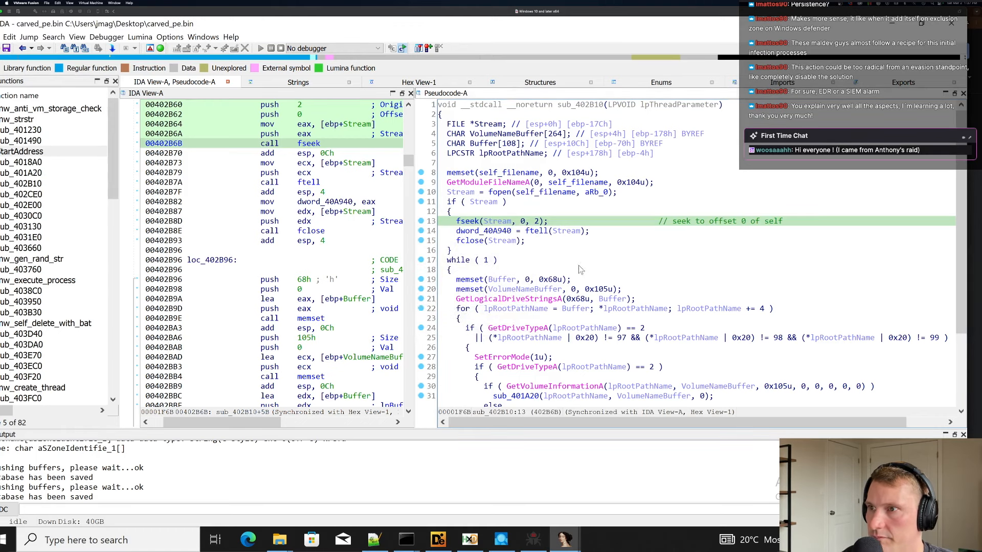
Rename dword_40A940, the variable that stores the ftell result in sub_402B10, as get_offset_from_stream.
{"action": "left_click", "coordinate": [577, 259]}
{"action": "left_click", "coordinate": [504, 239]}
{"action": "left_click", "coordinate": [495, 231]}
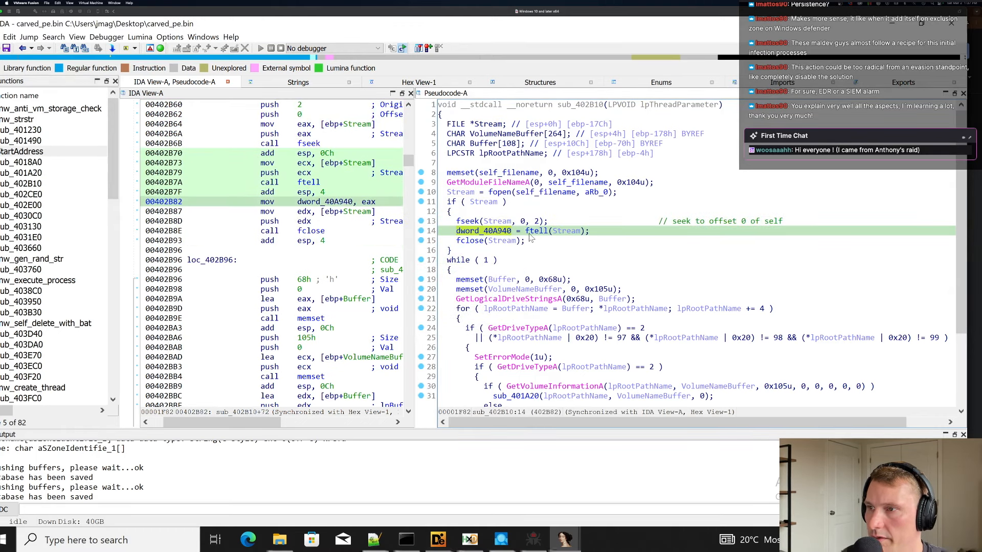
{"action": "left_click", "coordinate": [541, 231]}
{"action": "left_click", "coordinate": [566, 231]}
{"action": "left_click", "coordinate": [487, 232]}
{"action": "type", "text": "n"}
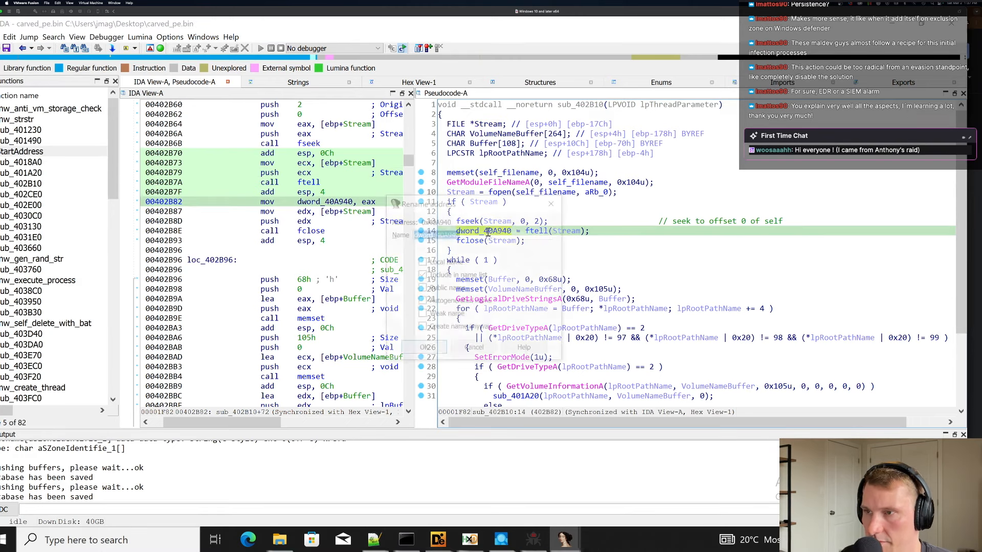
{"action": "type", "text": "get_offset_from_stream"}
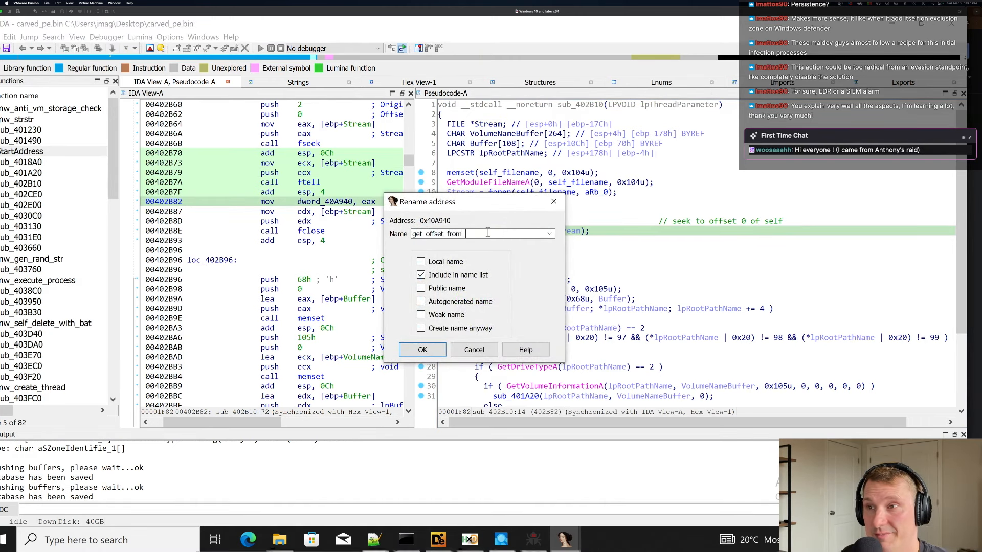
{"action": "key", "text": "Return"}
Remove the get_ prefix from the ftell result variable so its name is offset_from_stream.
{"action": "left_click", "coordinate": [490, 233]}
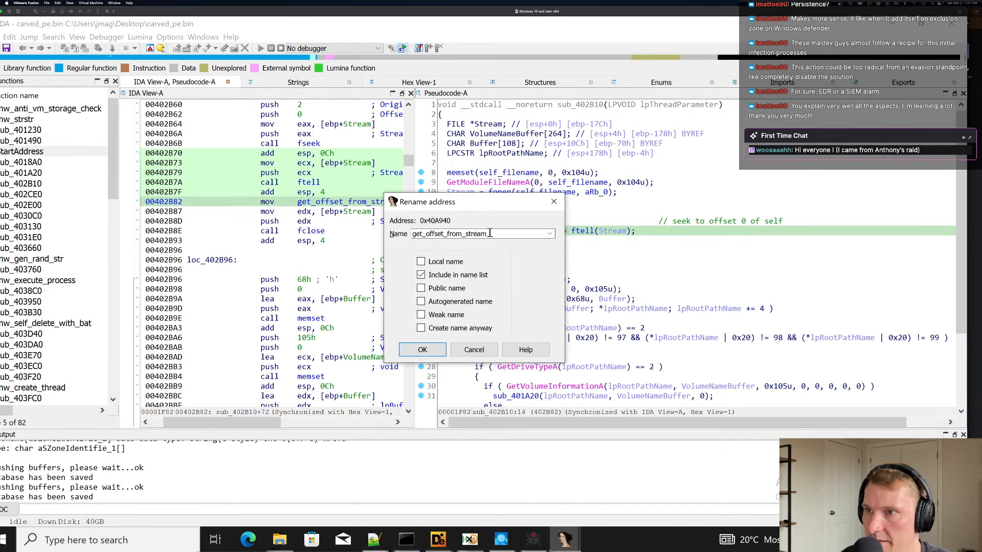
{"action": "key", "text": "Home"}
{"action": "key", "text": "Delete"}
{"action": "key", "text": "Delete"}
{"action": "key", "text": "Delete"}
{"action": "key", "text": "Delete"}
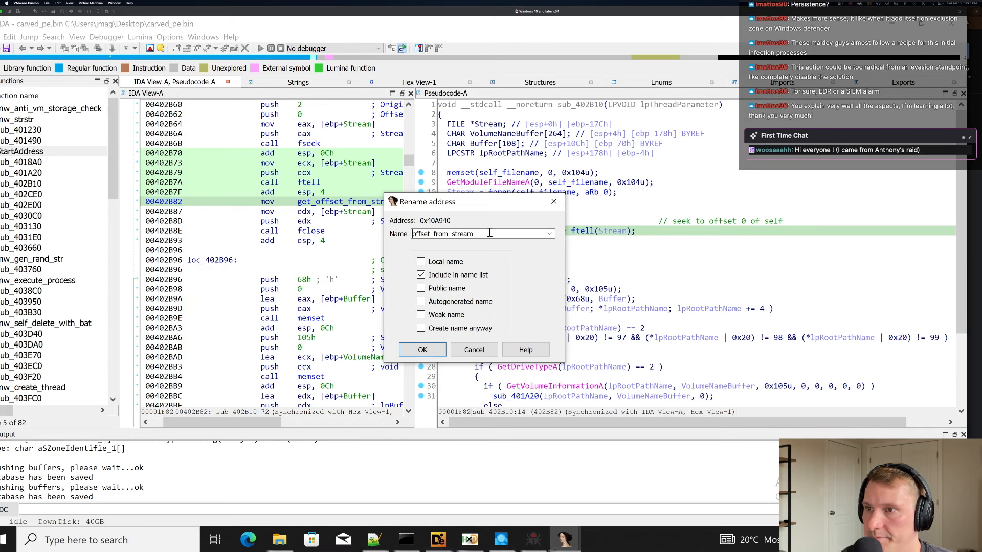
{"action": "key", "text": "Return"}
Look over the drive loop in sub_402B10 and check the cross-references to offset_from_stream.
{"action": "left_click", "coordinate": [540, 299]}
{"action": "scroll", "coordinate": [562, 279], "scroll_direction": "down", "scroll_amount": 1}
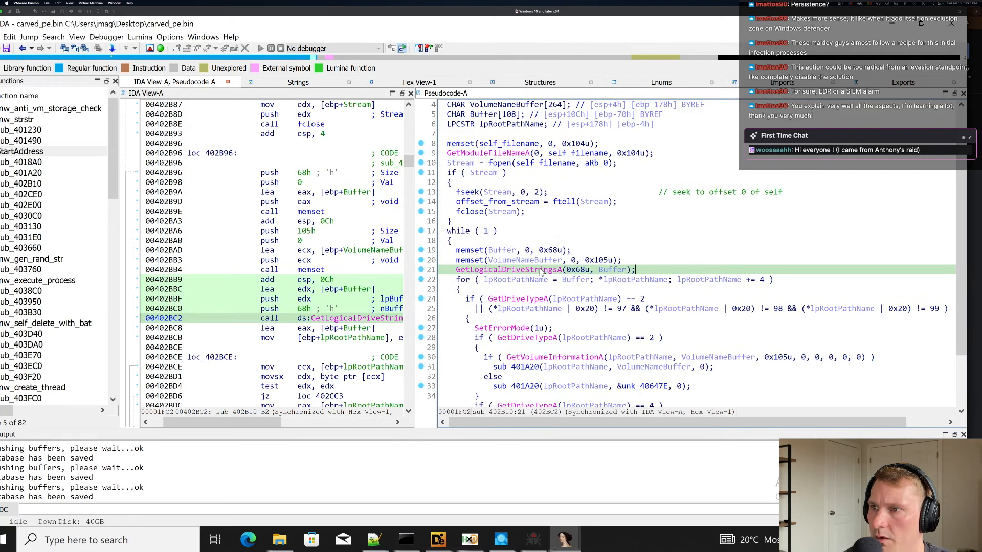
{"action": "left_click", "coordinate": [540, 298]}
{"action": "scroll", "coordinate": [541, 256], "scroll_direction": "down", "scroll_amount": 1}
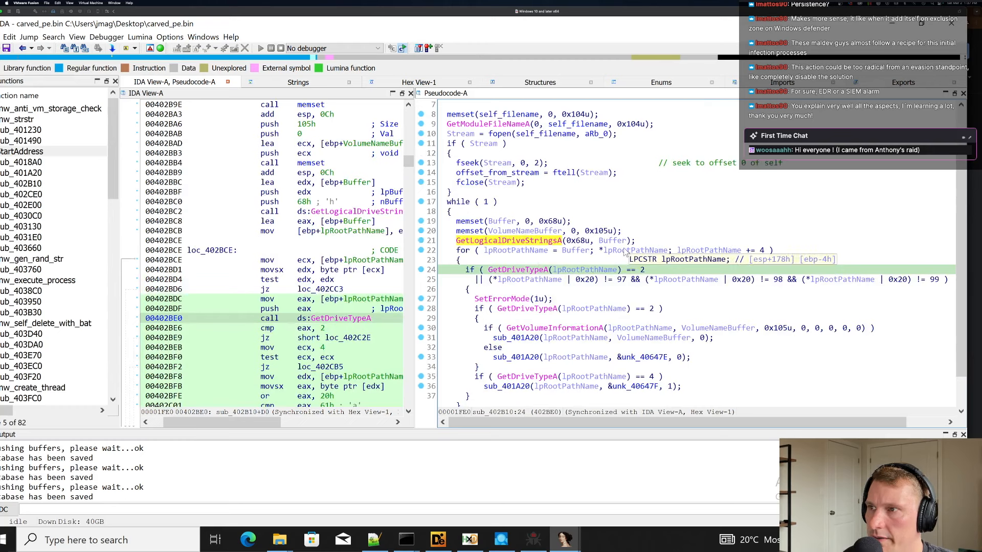
{"action": "left_click", "coordinate": [493, 173]}
{"action": "key", "text": "x"}
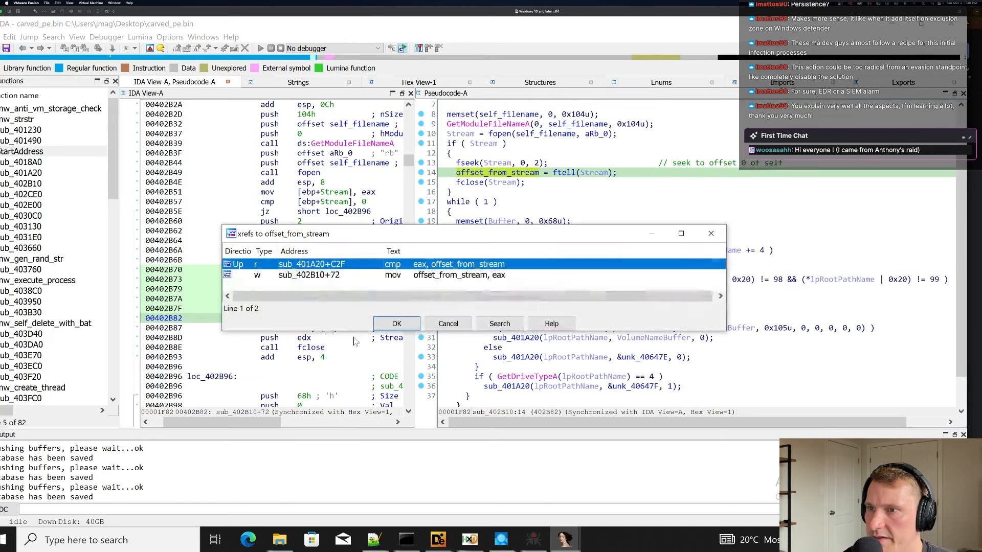
{"action": "left_click", "coordinate": [469, 275]}
{"action": "left_click", "coordinate": [448, 324]}
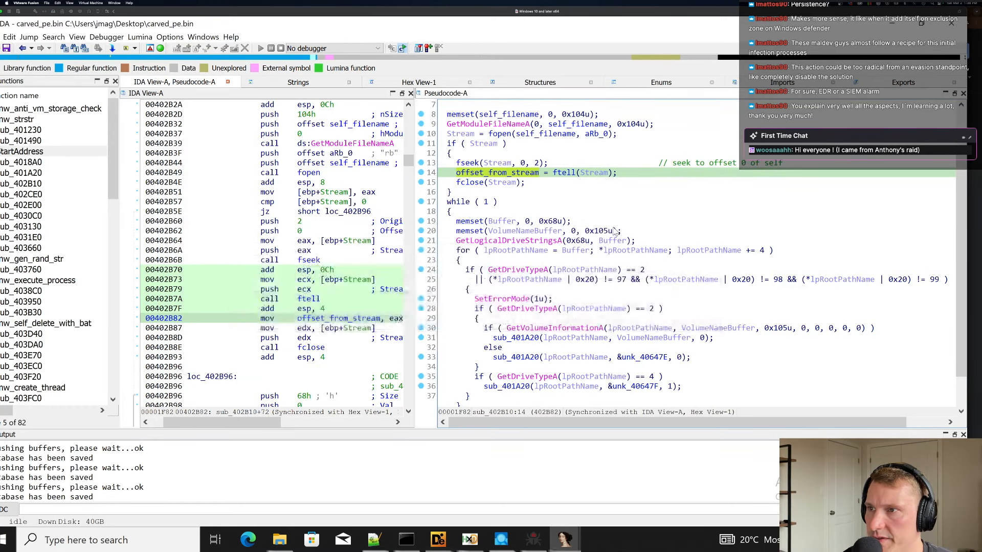
Check the 0x68u argument of GetLogicalDriveStringsA, read the GetLogicalDrives documentation in the web browser, and go back to IDA.
{"action": "left_click", "coordinate": [613, 232]}
{"action": "left_click", "coordinate": [573, 193]}
{"action": "scroll", "coordinate": [573, 196], "scroll_direction": "down", "scroll_amount": 1}
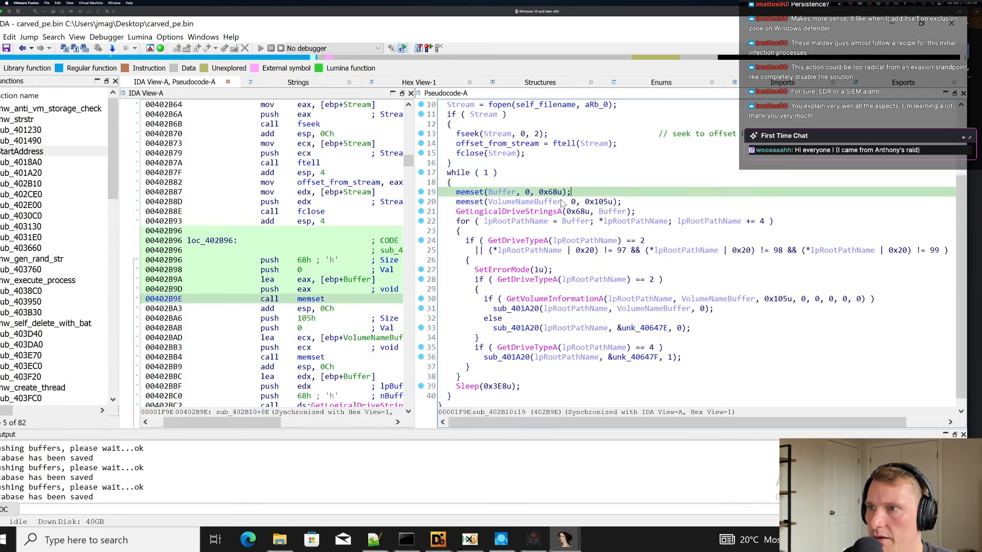
{"action": "left_click", "coordinate": [579, 212]}
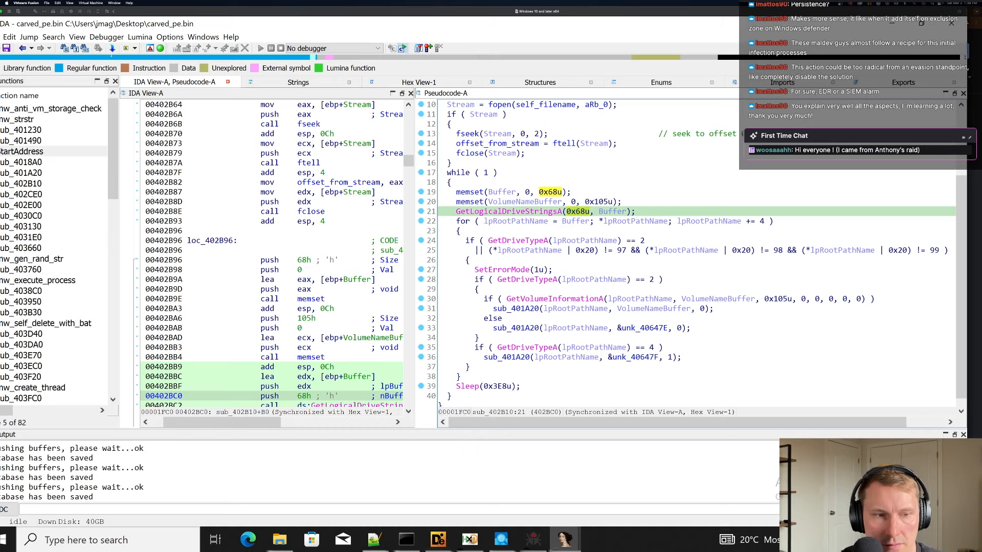
{"action": "key", "text": "super+Tab"}
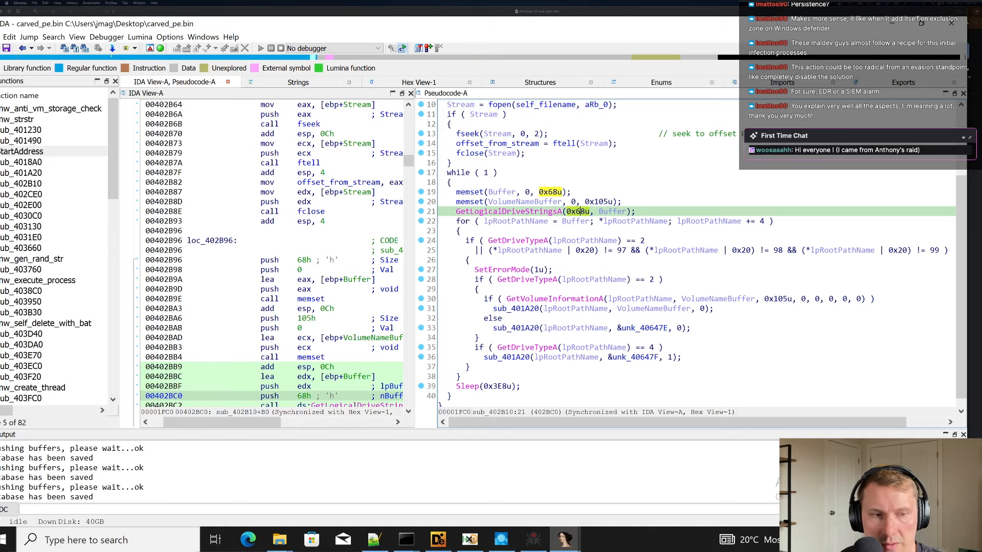
{"action": "key", "text": "super+grave"}
{"action": "key", "text": "super+bracketleft"}
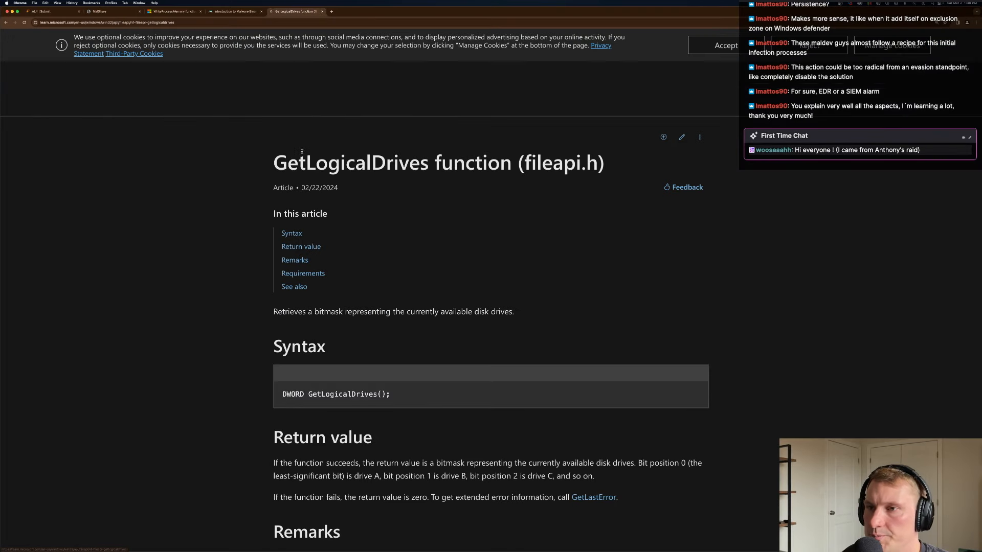
{"action": "scroll", "coordinate": [442, 362], "scroll_direction": "down", "scroll_amount": 2}
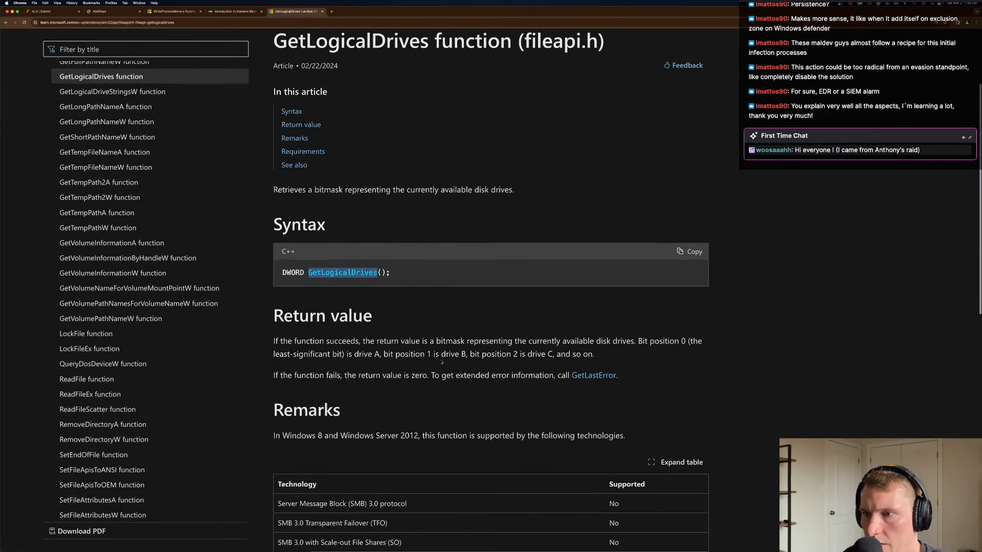
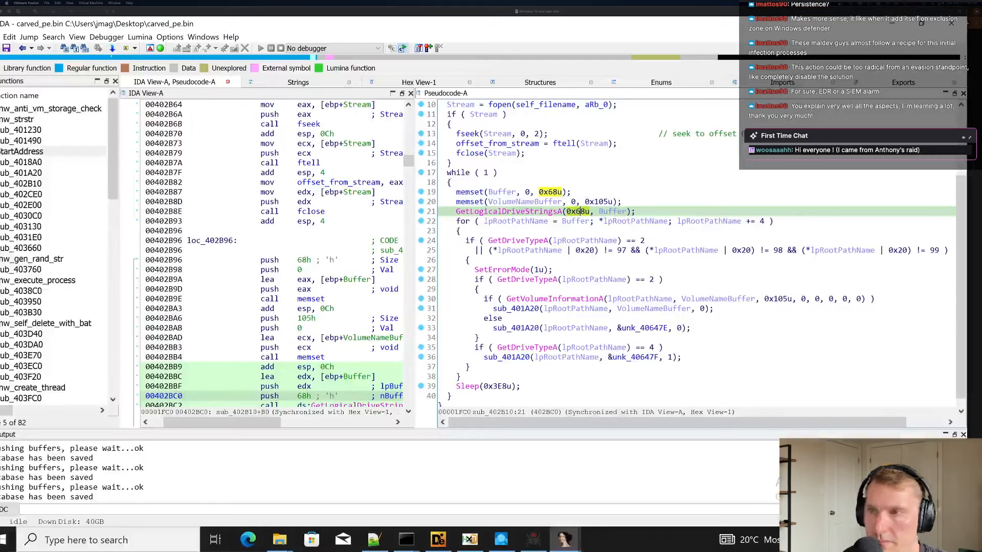
{"action": "key", "text": "super+Tab"}
Switch to the web browser, read the nBufferLength and lpBuffer parameters of GetLogicalDriveStringsA, and return to IDA.
{"action": "mouse_move", "coordinate": [523, 215]}
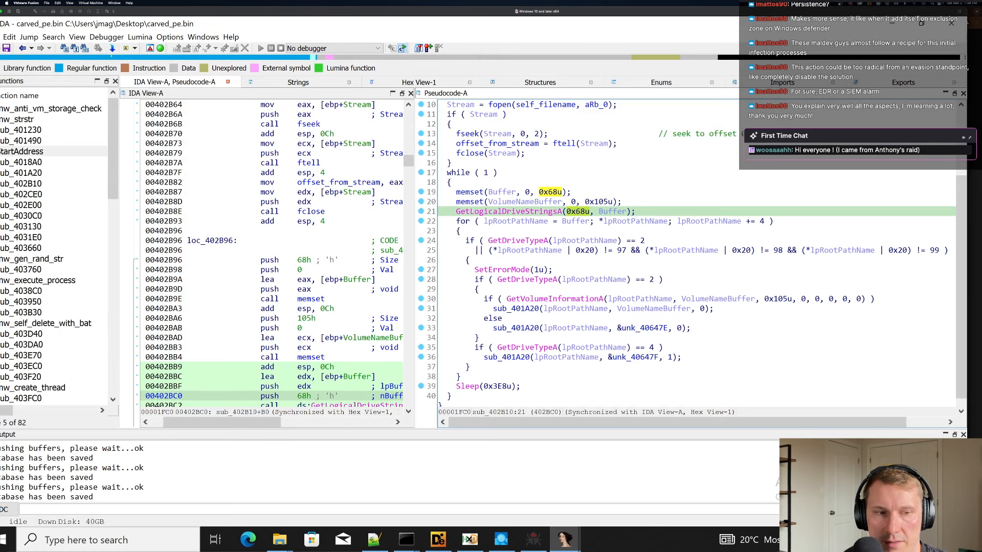
{"action": "key", "text": "super+Tab"}
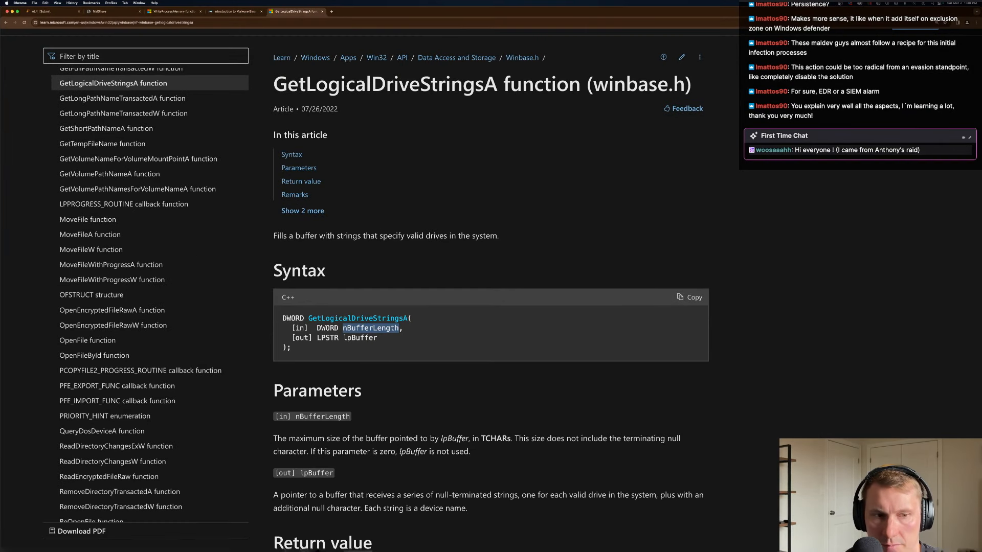
{"action": "key", "text": "super+Tab"}
{"action": "key", "text": "super+Tab"}
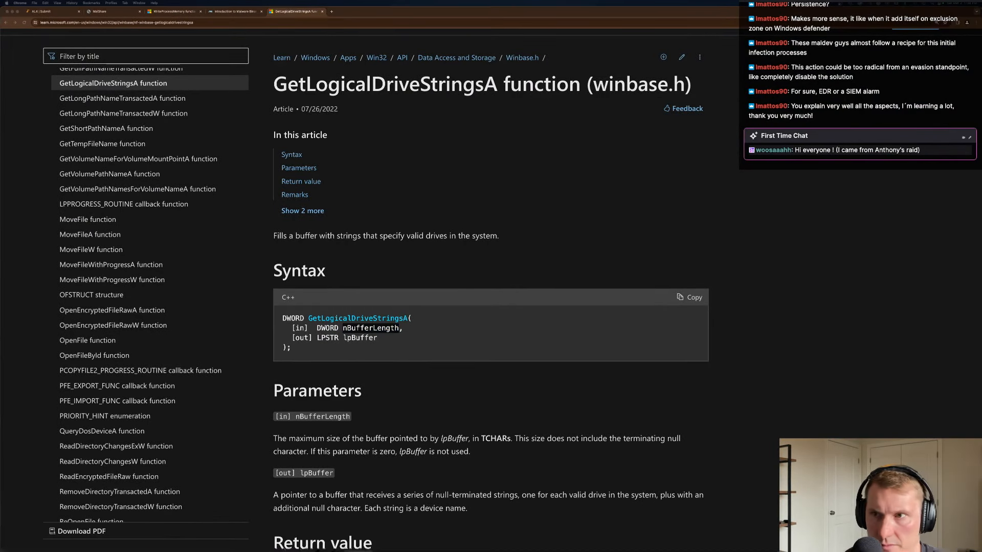
{"action": "key", "text": "super+Tab"}
Examine how GetLogicalDriveStringsA uses the 0x68u size and Buffer, and how Buffer feeds the lpRootPathName loop.
{"action": "left_click", "coordinate": [614, 231]}
{"action": "left_click", "coordinate": [617, 261]}
{"action": "left_click", "coordinate": [592, 212]}
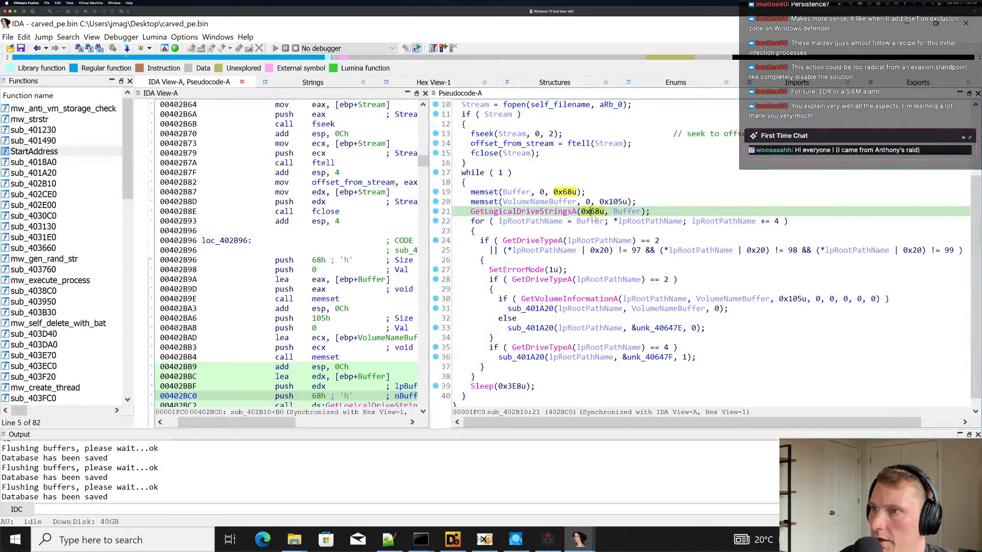
{"action": "left_click", "coordinate": [600, 221]}
{"action": "left_click", "coordinate": [662, 224]}
{"action": "left_click", "coordinate": [595, 213]}
{"action": "left_click", "coordinate": [559, 212]}
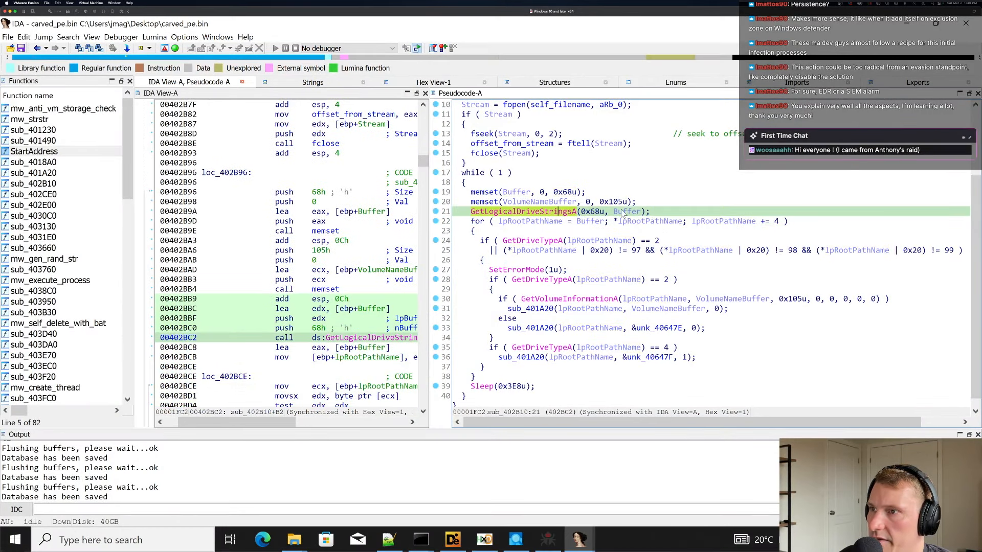
{"action": "left_click", "coordinate": [652, 212]}
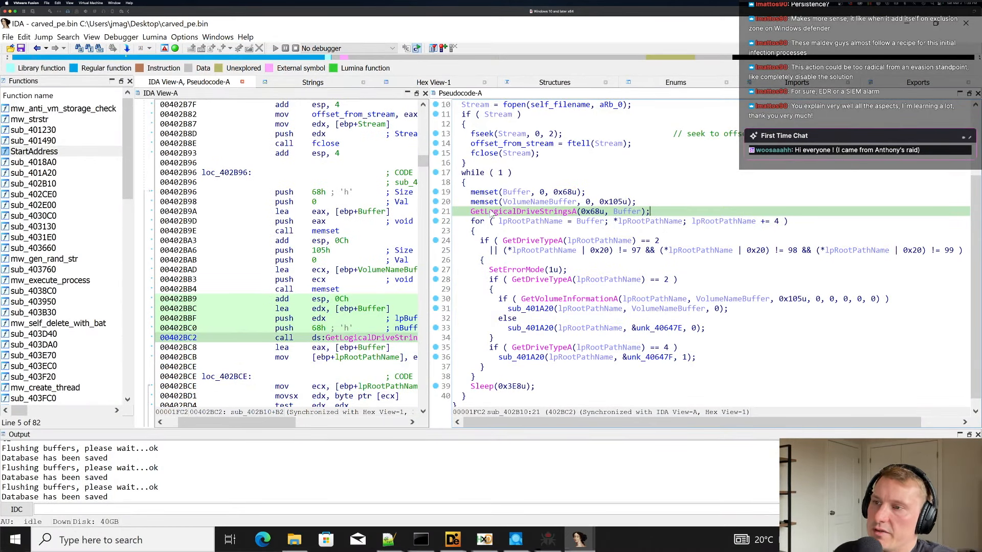
{"action": "left_click", "coordinate": [480, 214]}
{"action": "left_click", "coordinate": [656, 211]}
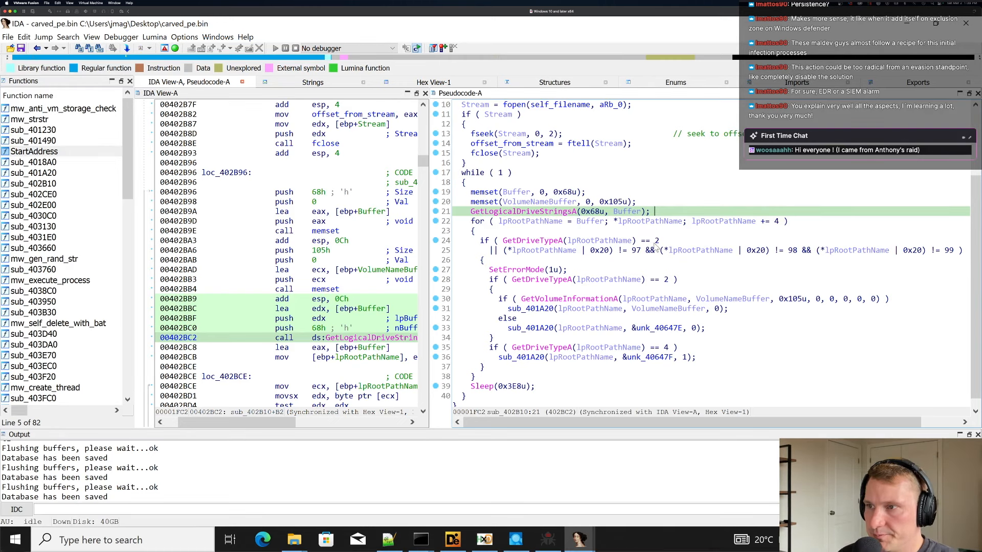
Replace the constant 2 in the first GetDriveTypeA comparison with the enum symbol DRIVE_REMOVABLE, filtering the symbols by "drive".
{"action": "left_click", "coordinate": [536, 240]}
{"action": "left_click", "coordinate": [585, 241]}
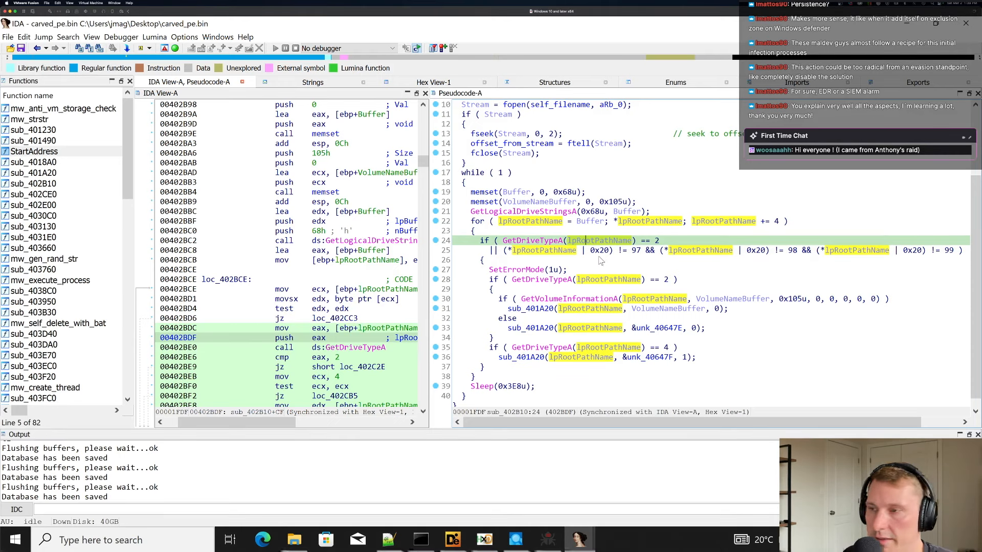
{"action": "left_click", "coordinate": [623, 261]}
{"action": "left_click", "coordinate": [655, 251]}
{"action": "left_click", "coordinate": [657, 241]}
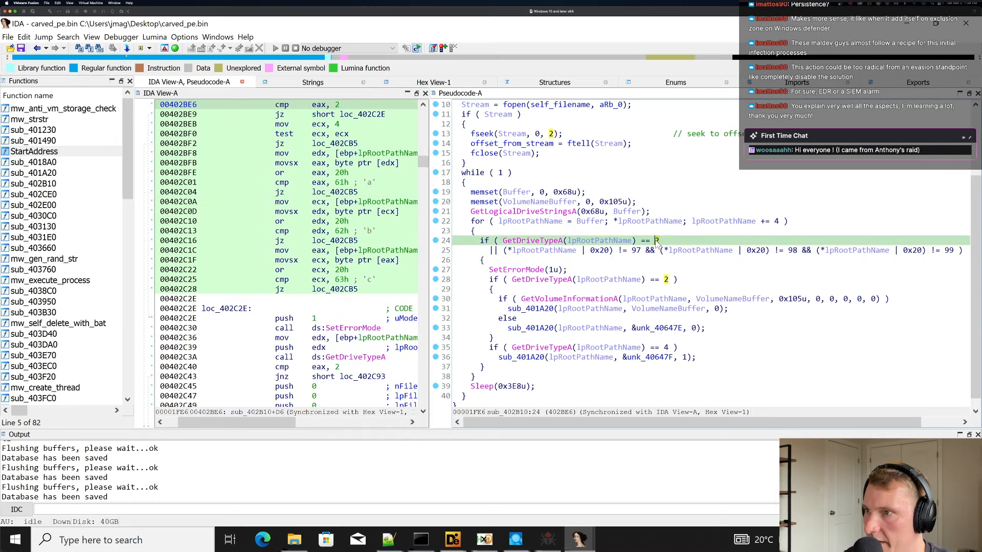
{"action": "key", "text": "m"}
{"action": "double_click", "coordinate": [244, 203]}
{"action": "right_click", "coordinate": [256, 249]}
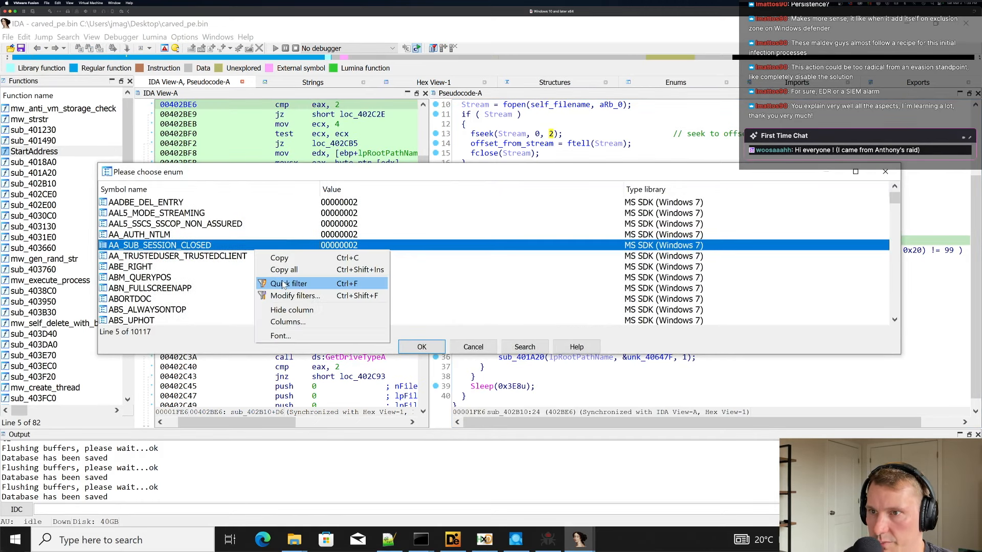
{"action": "left_click", "coordinate": [283, 281]}
{"action": "type", "text": "drive"}
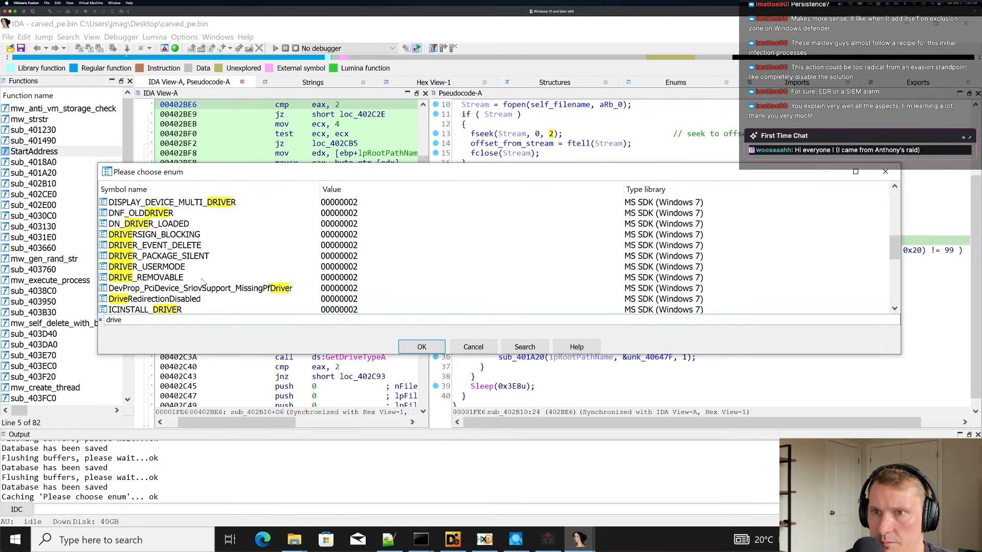
{"action": "left_click", "coordinate": [206, 278]}
{"action": "double_click", "coordinate": [206, 278]}
Display 97, 98 and 99 and the last two 0x20 masks in the drive-letter condition as characters, and review the condition.
{"action": "left_click", "coordinate": [690, 280]}
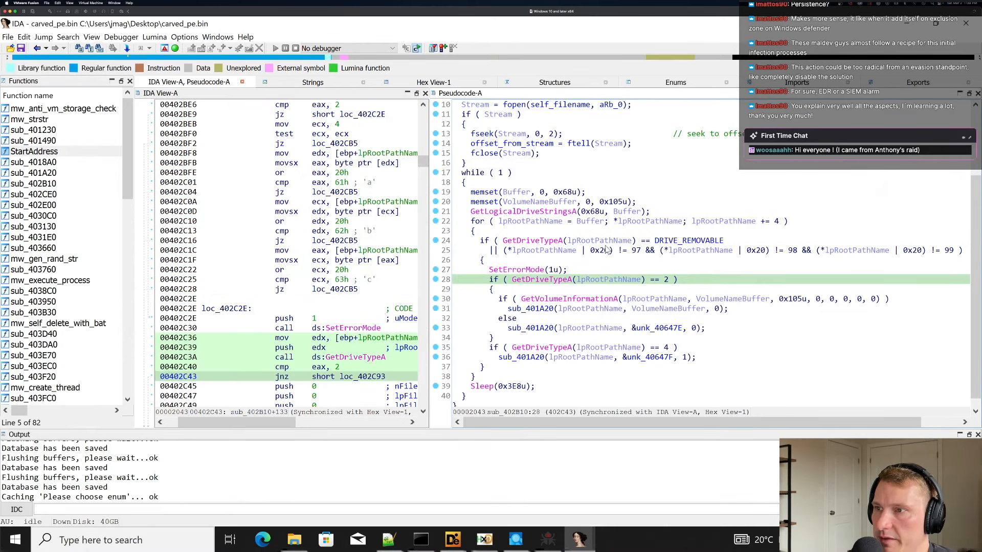
{"action": "left_click", "coordinate": [606, 250]}
{"action": "left_click", "coordinate": [636, 250]}
{"action": "key", "text": "r"}
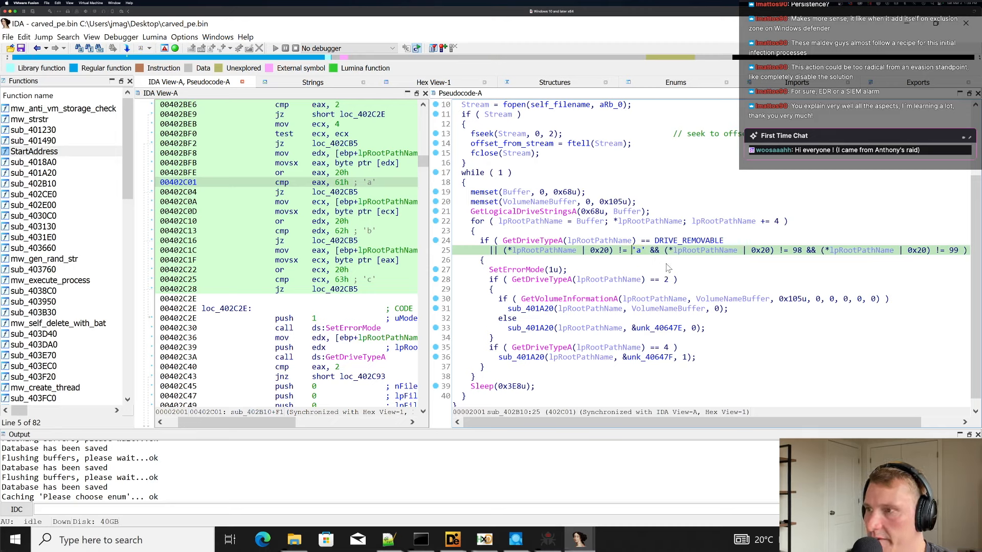
{"action": "left_click", "coordinate": [760, 250]}
{"action": "key", "text": "r"}
{"action": "left_click", "coordinate": [796, 250]}
{"action": "key", "text": "r"}
{"action": "left_click", "coordinate": [916, 251]}
{"action": "key", "text": "r"}
{"action": "left_click", "coordinate": [953, 251]}
{"action": "key", "text": "r"}
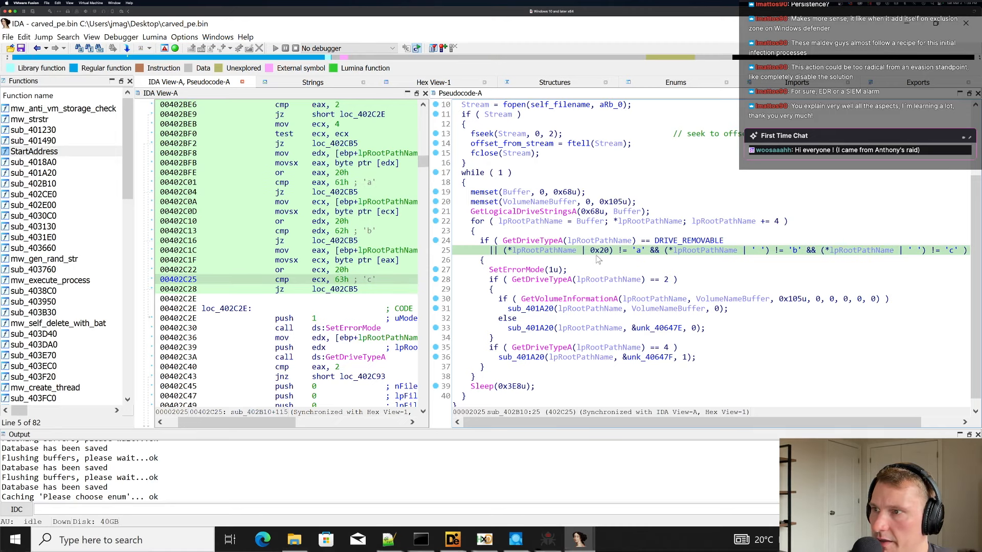
{"action": "left_click_drag", "start_coordinate": [513, 250], "coordinate": [847, 255]}
{"action": "left_click", "coordinate": [830, 269]}
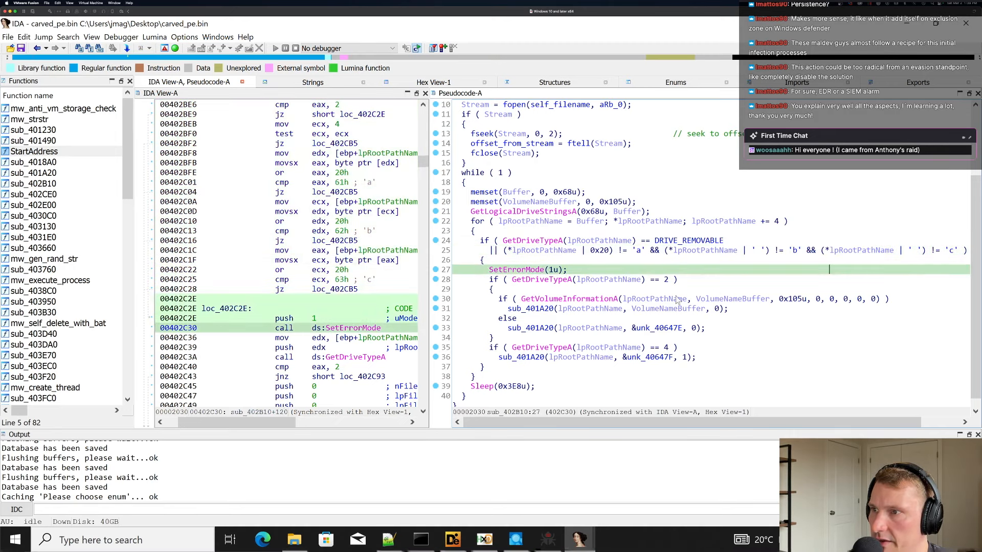
Apply the enum symbol DRIVE_REMOVABLE to the constant 2 in the GetDriveTypeA check below SetErrorMode.
{"action": "left_click", "coordinate": [664, 280]}
{"action": "key", "text": "m"}
{"action": "left_click", "coordinate": [576, 260]}
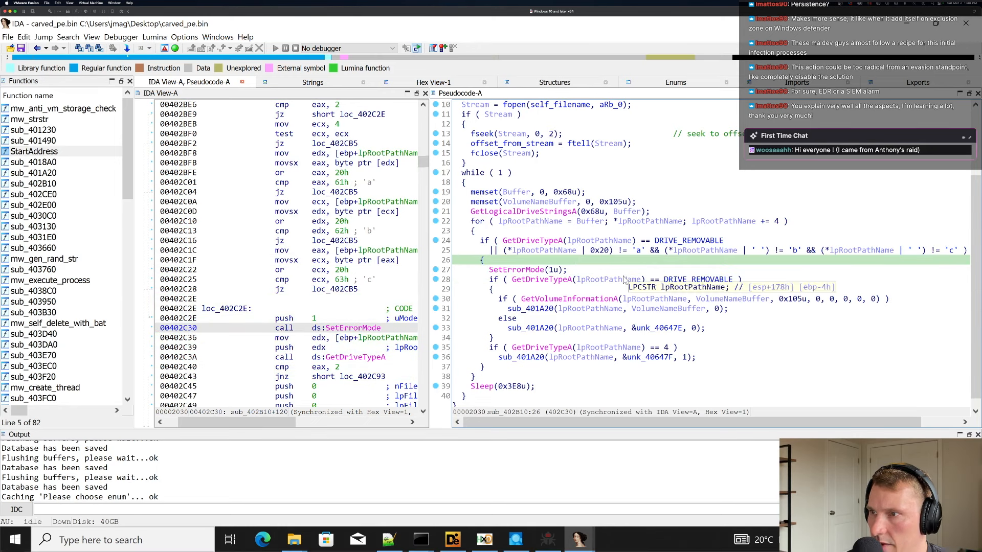
Examine the GetVolumeInformationA arguments and trace VolumeNameBuffer into the sub_401A20 call.
{"action": "scroll", "coordinate": [687, 319], "scroll_direction": "down", "scroll_amount": 1}
{"action": "left_click", "coordinate": [791, 289]}
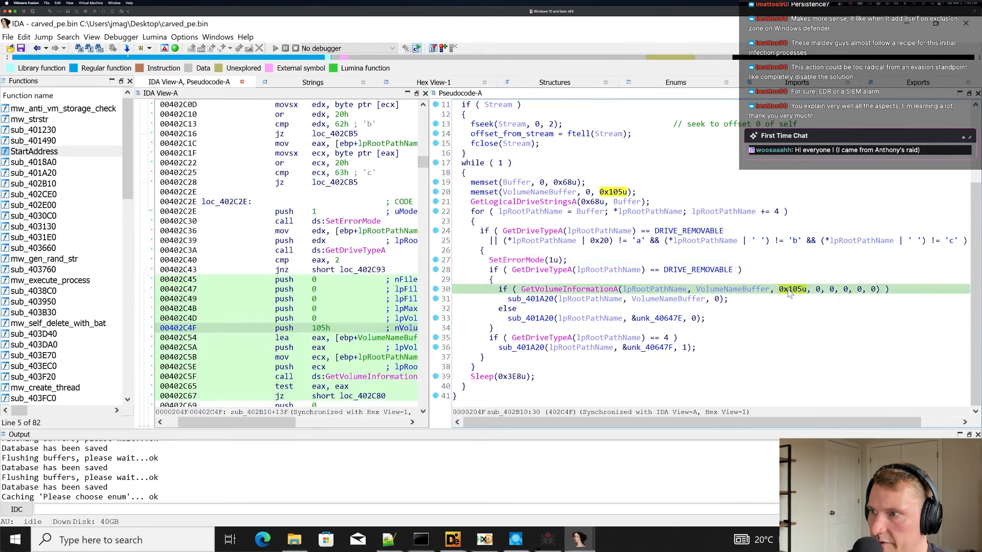
{"action": "mouse_move", "coordinate": [598, 293]}
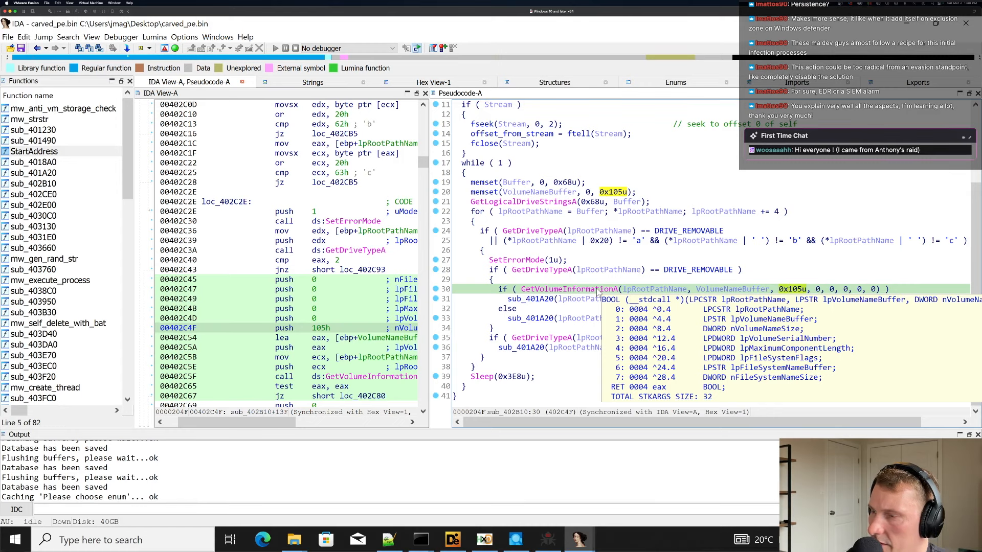
{"action": "left_click", "coordinate": [728, 290]}
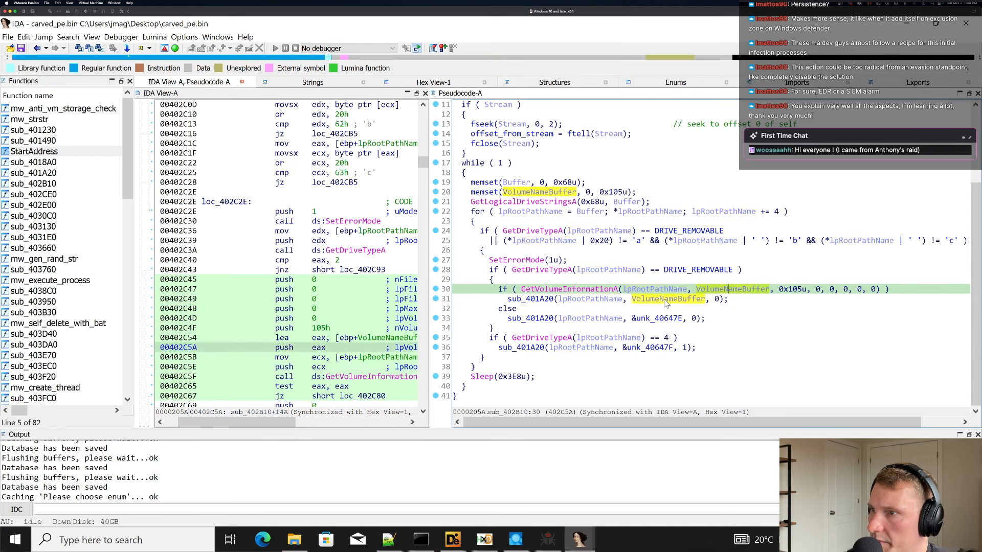
{"action": "left_click", "coordinate": [666, 301]}
{"action": "left_click", "coordinate": [742, 290]}
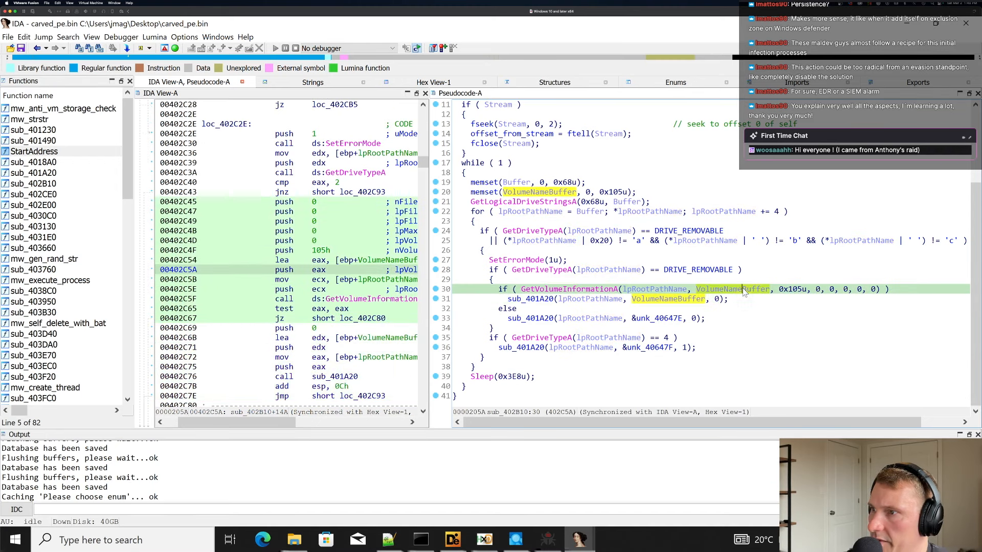
Open sub_401A20 from the call under GetVolumeInformationA and read the sprintf calls that build its file paths.
{"action": "double_click", "coordinate": [532, 299]}
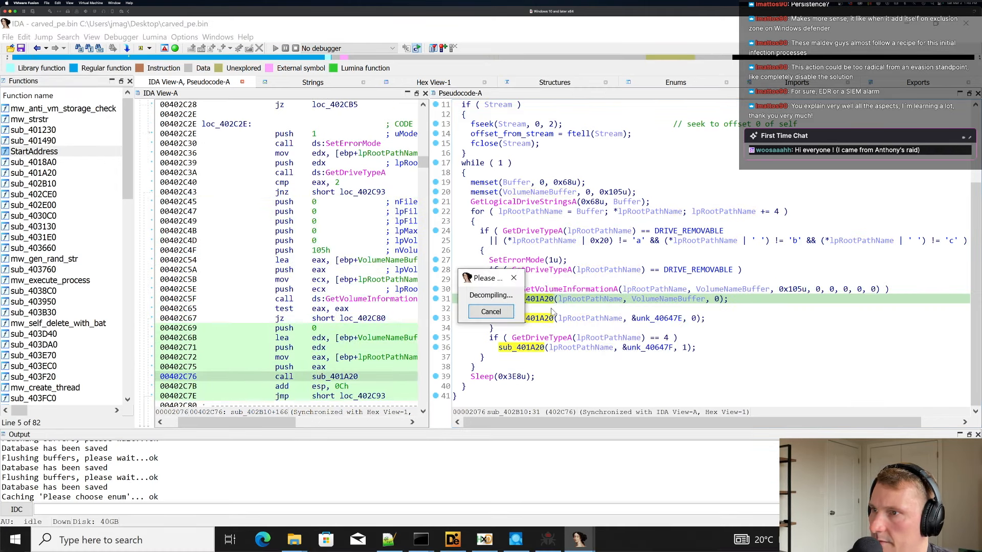
{"action": "scroll", "coordinate": [608, 295], "scroll_direction": "down", "scroll_amount": 20}
{"action": "scroll", "coordinate": [609, 296], "scroll_direction": "down", "scroll_amount": 5}
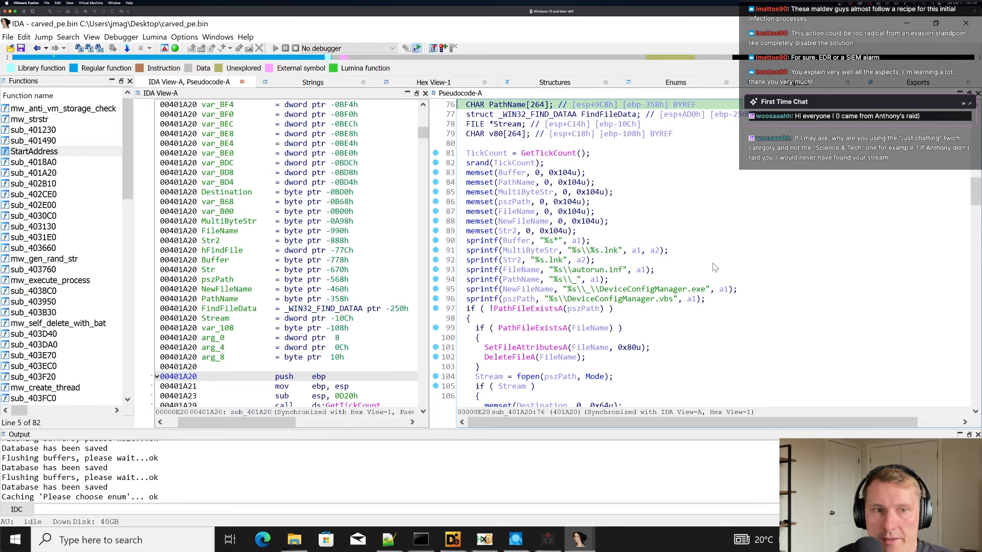
{"action": "left_click", "coordinate": [680, 282]}
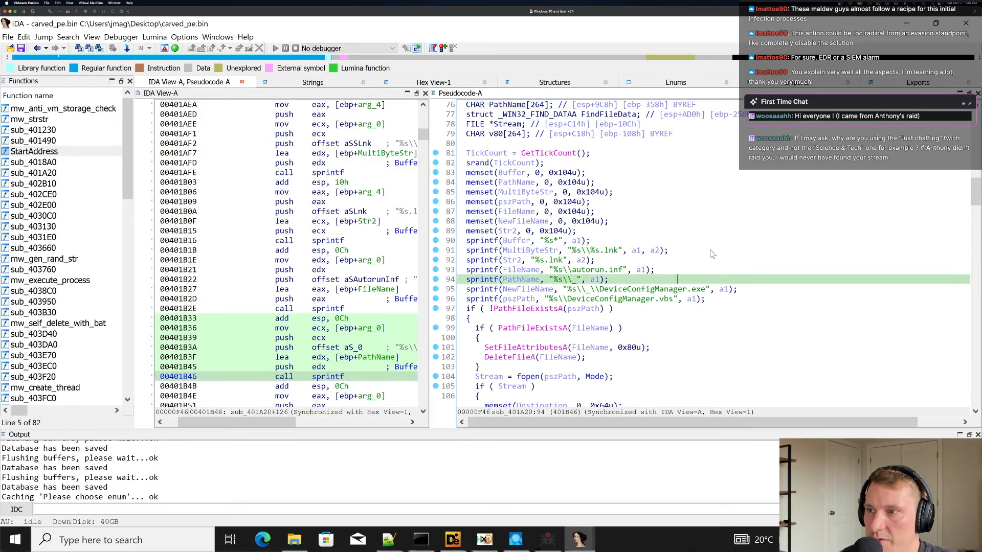
{"action": "left_click", "coordinate": [710, 254]}
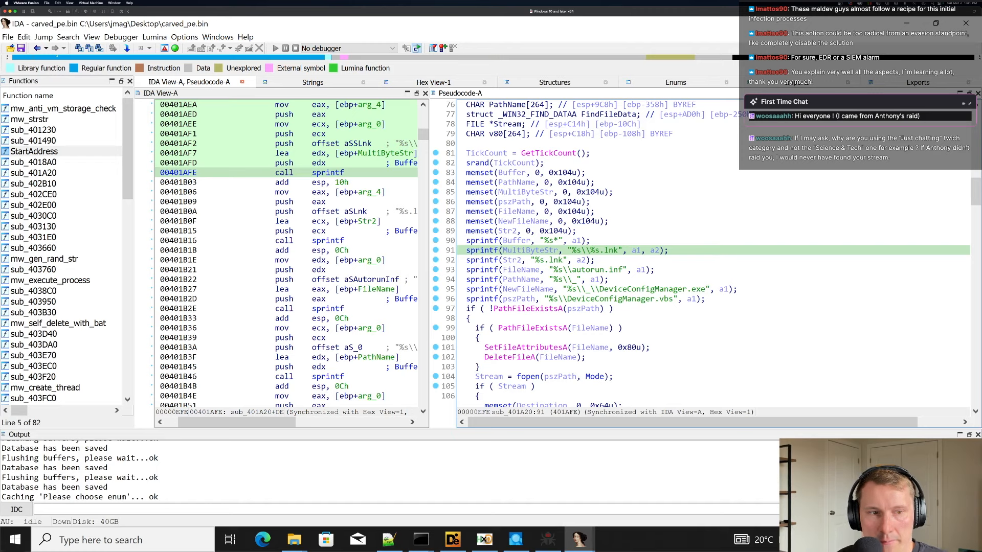
{"action": "key", "text": "super+Tab"}
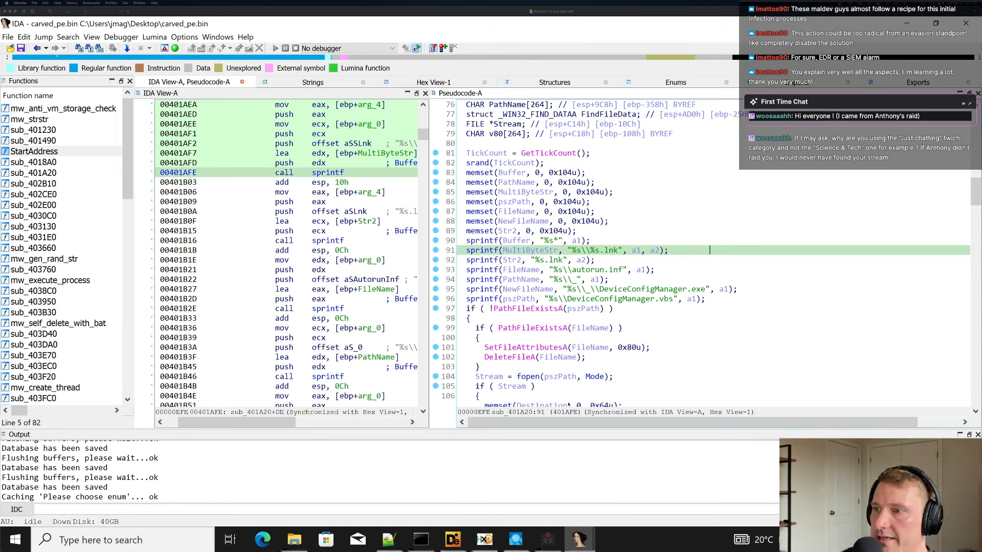
Examine the sprintf lines that build the autorun.inf, DeviceConfigManager.exe and DeviceConfigManager.vbs paths from a1.
{"action": "left_click_drag", "start_coordinate": [544, 251], "coordinate": [699, 302]}
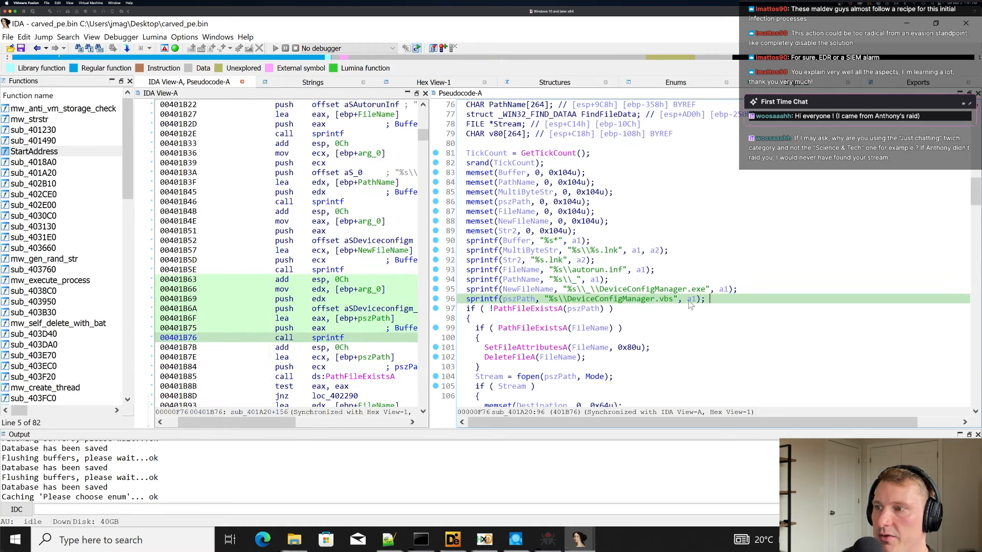
{"action": "left_click", "coordinate": [699, 302]}
{"action": "mouse_move", "coordinate": [699, 303]}
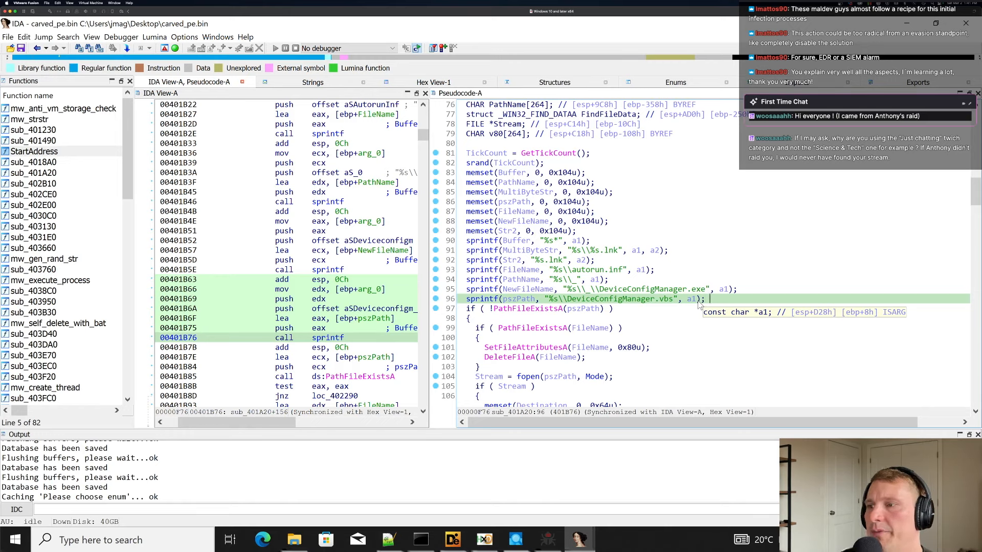
{"action": "left_click", "coordinate": [599, 291]}
{"action": "left_click", "coordinate": [768, 288]}
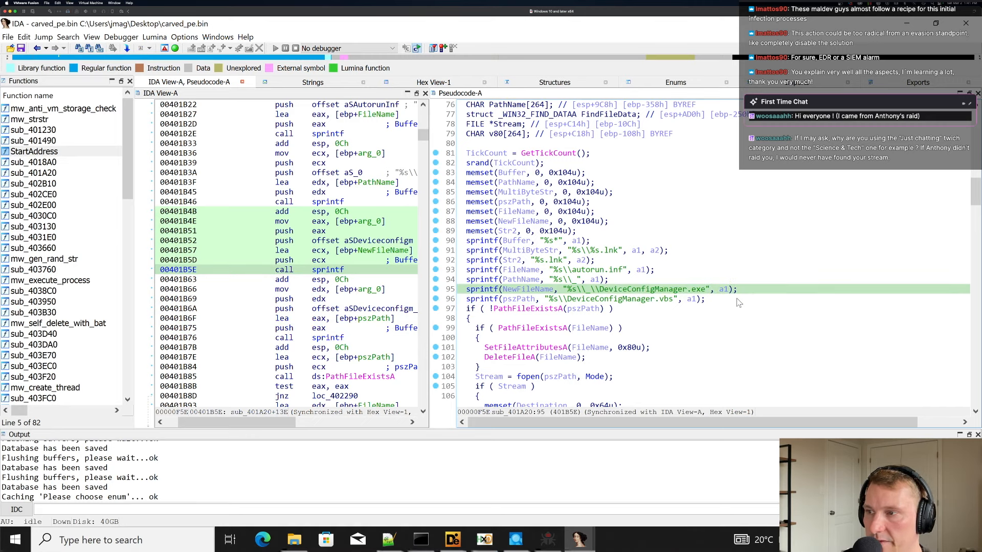
{"action": "left_click_drag", "start_coordinate": [591, 290], "coordinate": [741, 291]}
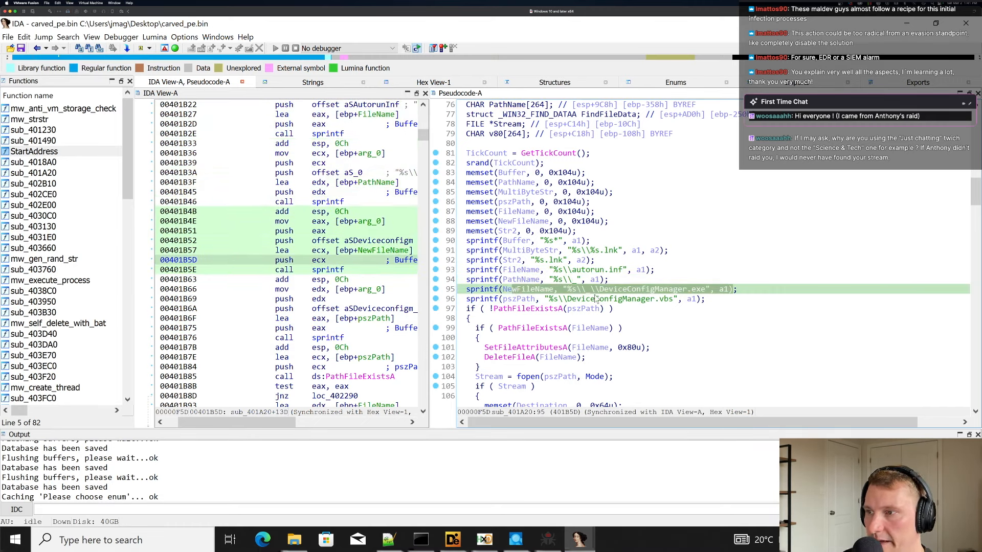
{"action": "left_click", "coordinate": [595, 299]}
{"action": "left_click", "coordinate": [686, 273]}
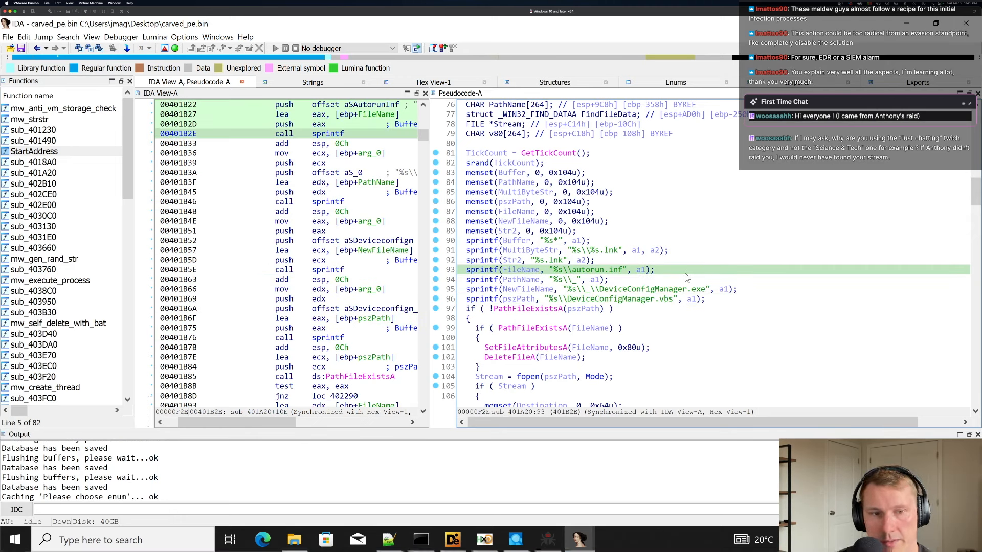
{"action": "scroll", "coordinate": [687, 277], "scroll_direction": "right", "scroll_amount": 1}
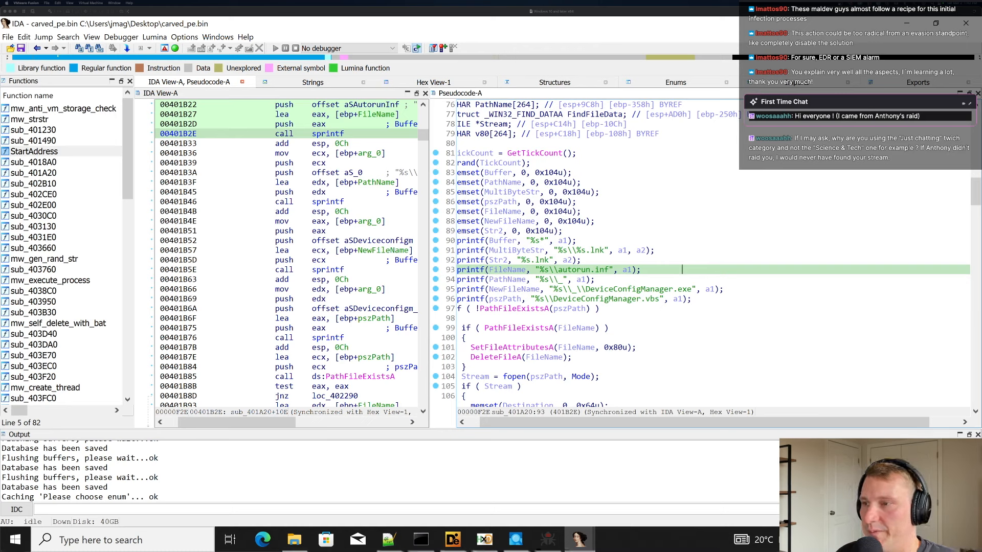
Review the memset buffer initialisation and the sprintf call that combines a1 and a2 into a .lnk path.
{"action": "left_click", "coordinate": [621, 319]}
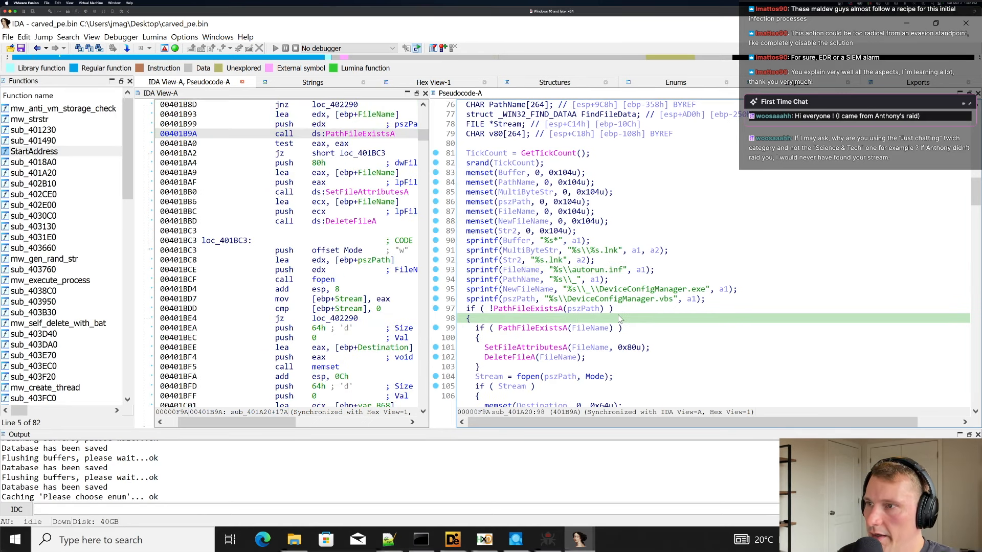
{"action": "left_click", "coordinate": [624, 240]}
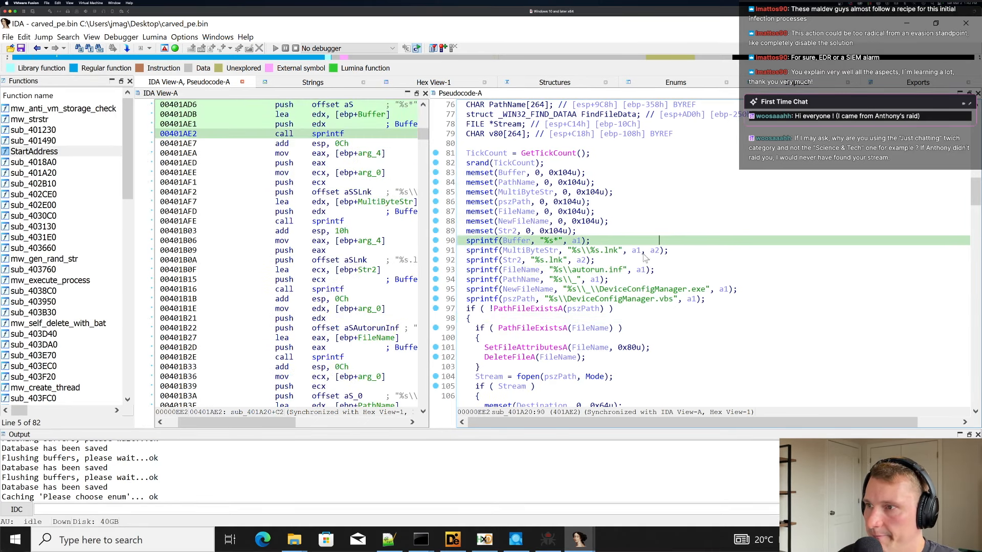
{"action": "left_click", "coordinate": [627, 221]}
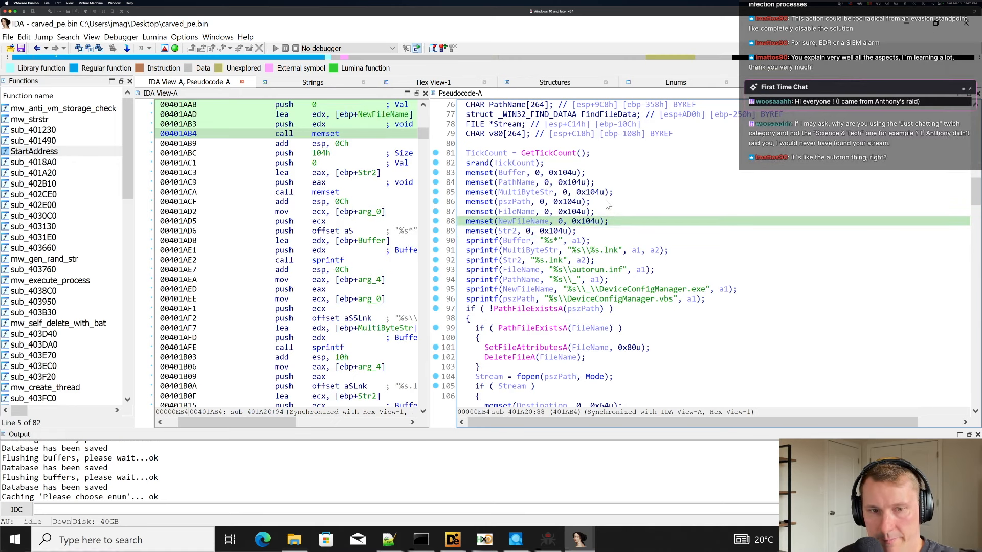
{"action": "left_click", "coordinate": [600, 221]}
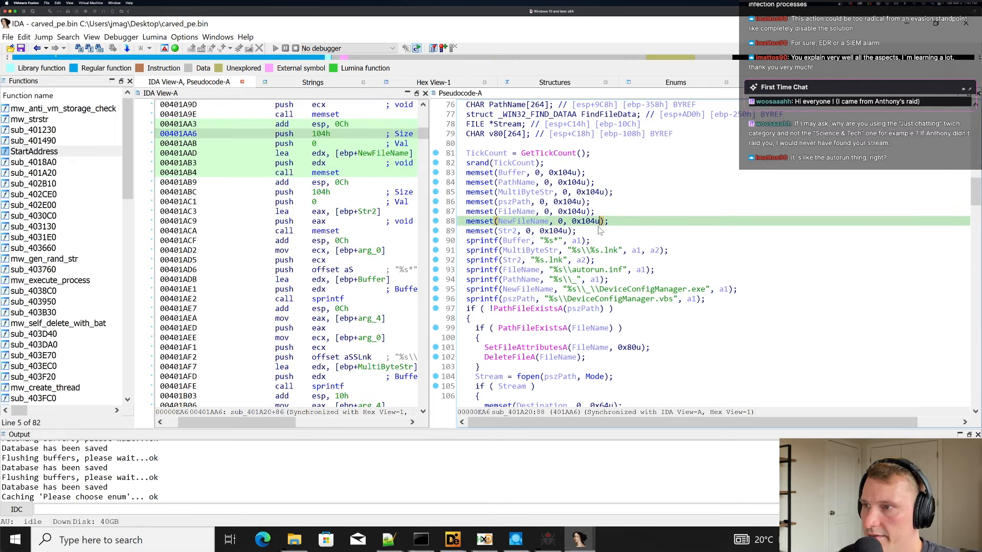
{"action": "left_click", "coordinate": [598, 260]}
{"action": "left_click", "coordinate": [607, 252]}
{"action": "left_click", "coordinate": [635, 232]}
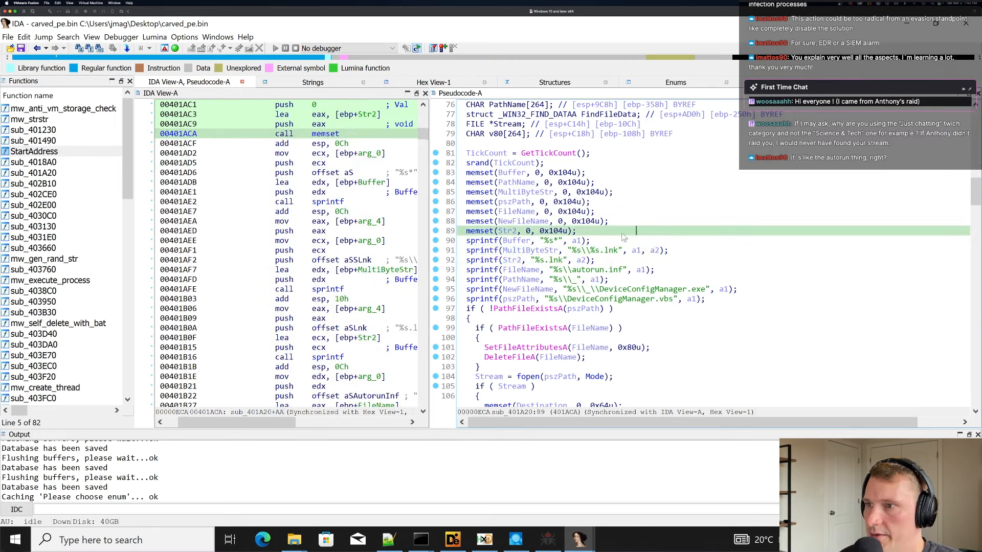
{"action": "left_click", "coordinate": [601, 252]}
{"action": "left_click_drag", "start_coordinate": [567, 252], "coordinate": [636, 258]}
{"action": "left_click", "coordinate": [670, 252]}
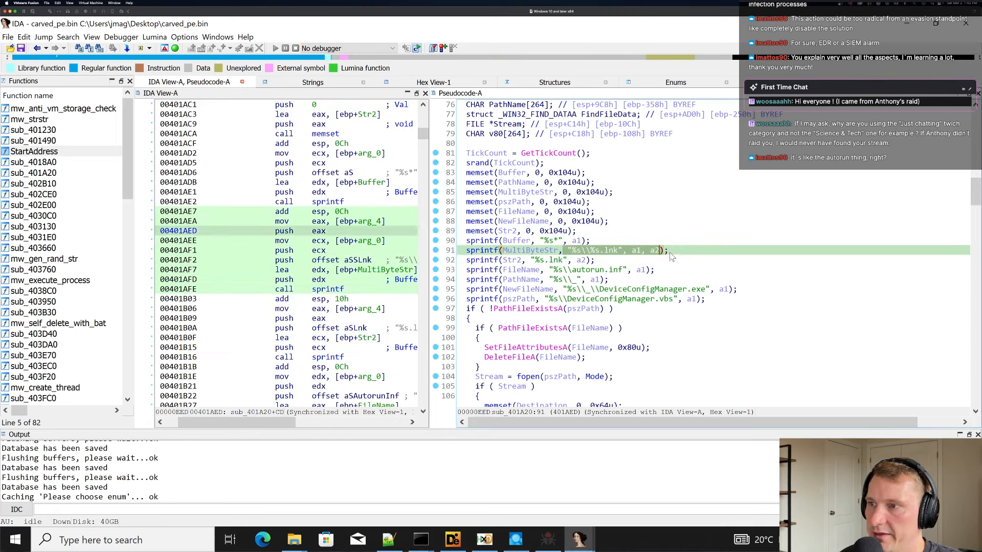
{"action": "left_click", "coordinate": [617, 223]}
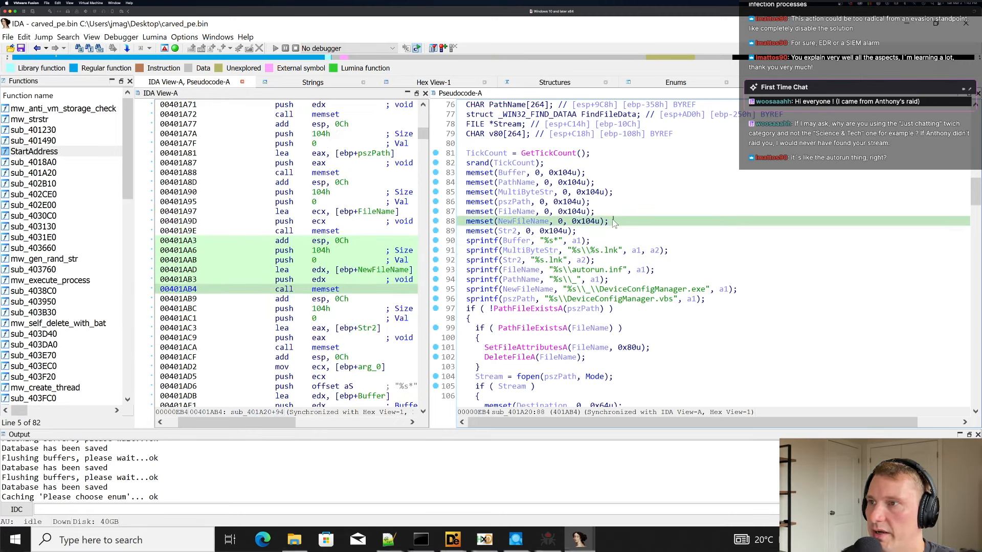
{"action": "left_click", "coordinate": [630, 280]}
Examine the code after the PathFileExistsA checks, tracing the mw_gen_rand_str(0xF) calls and the use of v4.
{"action": "scroll", "coordinate": [629, 305], "scroll_direction": "down", "scroll_amount": 3}
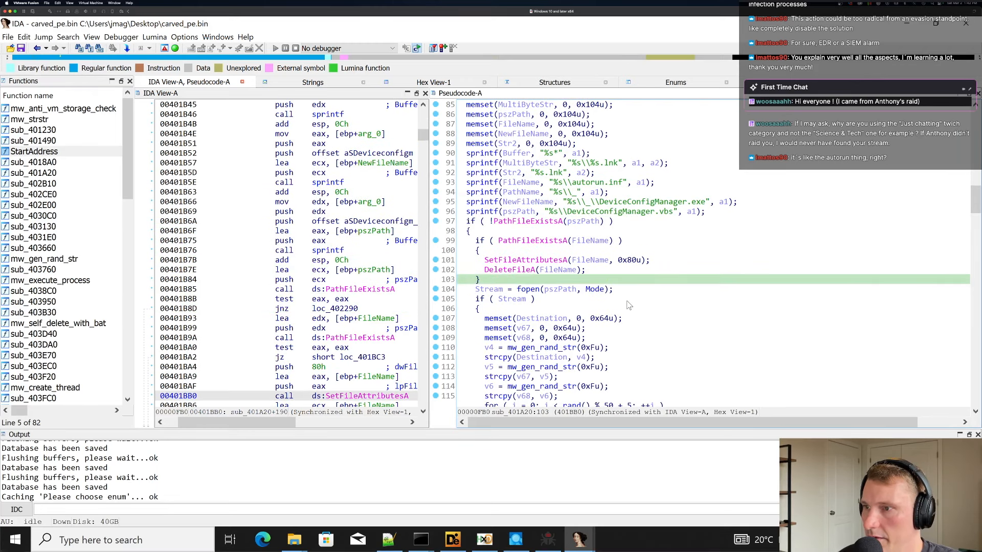
{"action": "scroll", "coordinate": [624, 287], "scroll_direction": "down", "scroll_amount": 2}
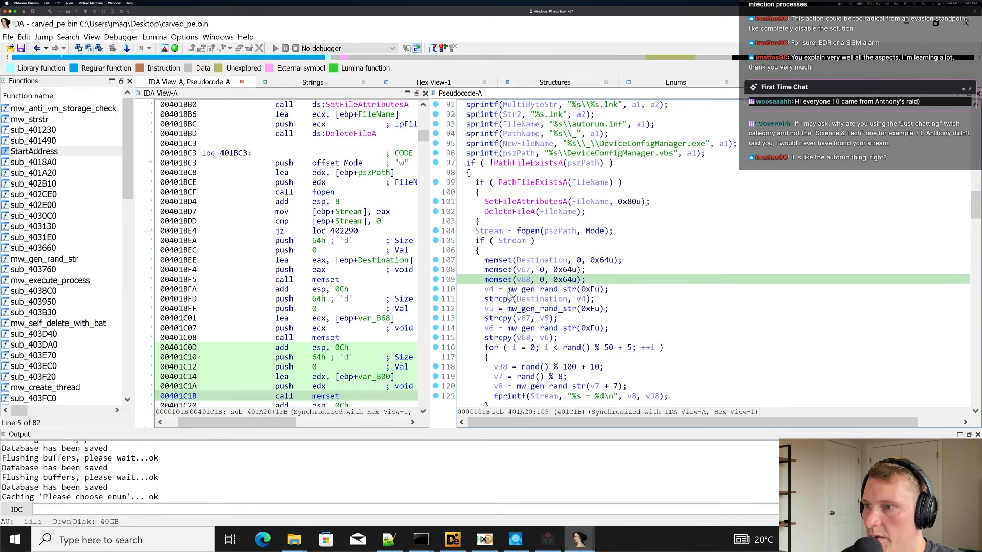
{"action": "left_click_drag", "start_coordinate": [507, 291], "coordinate": [595, 289]}
{"action": "left_click", "coordinate": [627, 290]}
{"action": "left_click", "coordinate": [586, 290]}
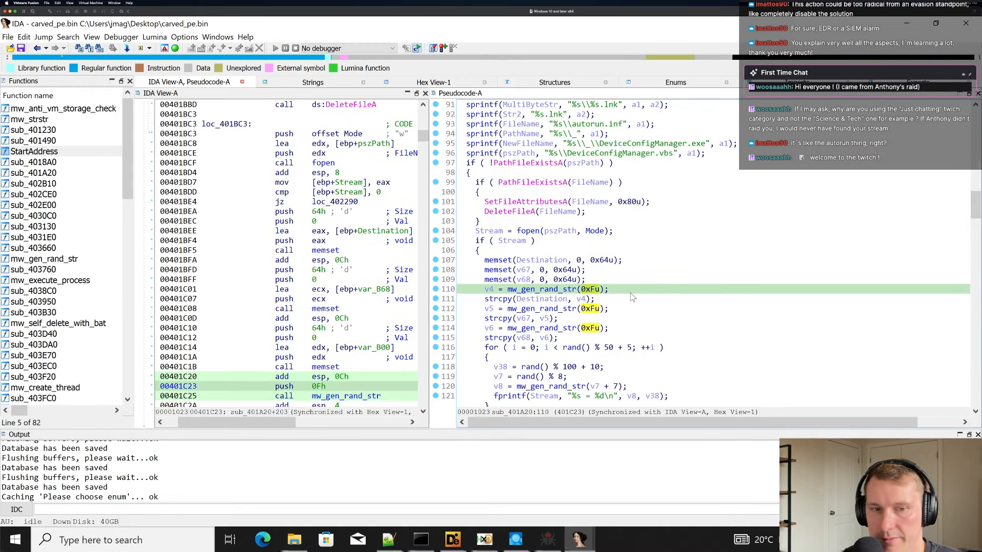
{"action": "left_click", "coordinate": [646, 279]}
{"action": "left_click", "coordinate": [590, 290]}
{"action": "left_click", "coordinate": [590, 309]}
{"action": "left_click", "coordinate": [590, 290]}
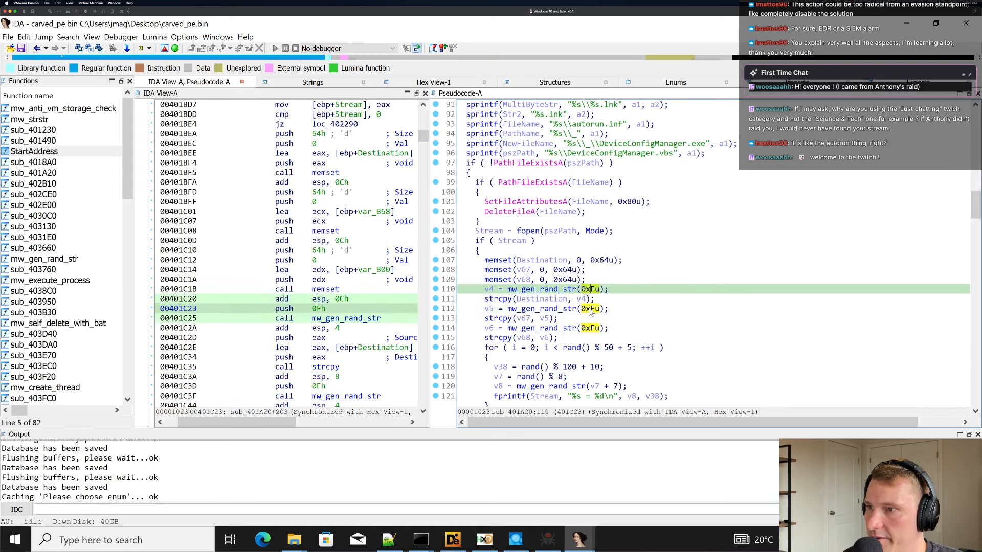
{"action": "left_click", "coordinate": [591, 309]}
{"action": "left_click", "coordinate": [592, 328]}
{"action": "left_click", "coordinate": [594, 289]}
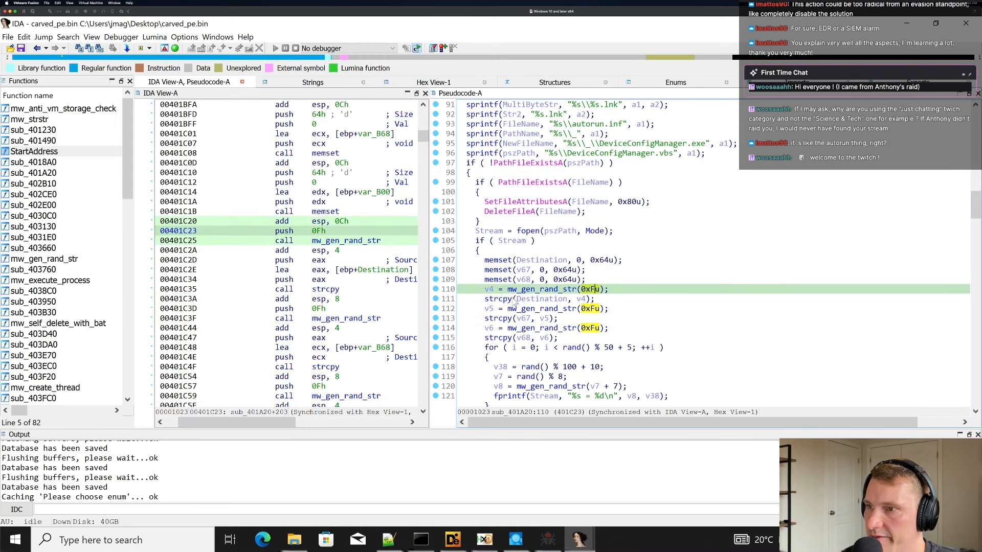
{"action": "left_click", "coordinate": [489, 290]}
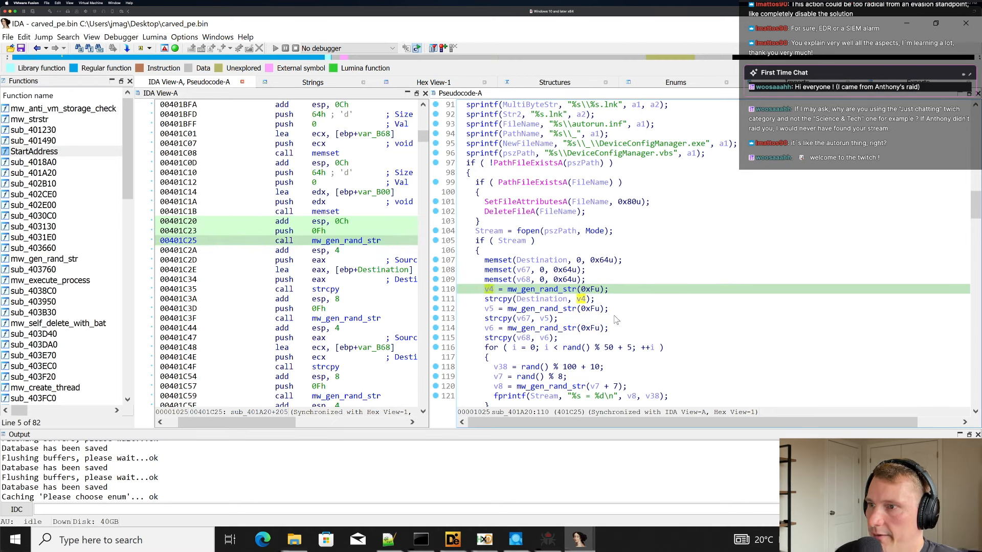
Rename the MultiByteStr buffer in the "%s\\%s.lnk" sprintf call as lnk_pattern.
{"action": "scroll", "coordinate": [640, 297], "scroll_direction": "up", "scroll_amount": 5}
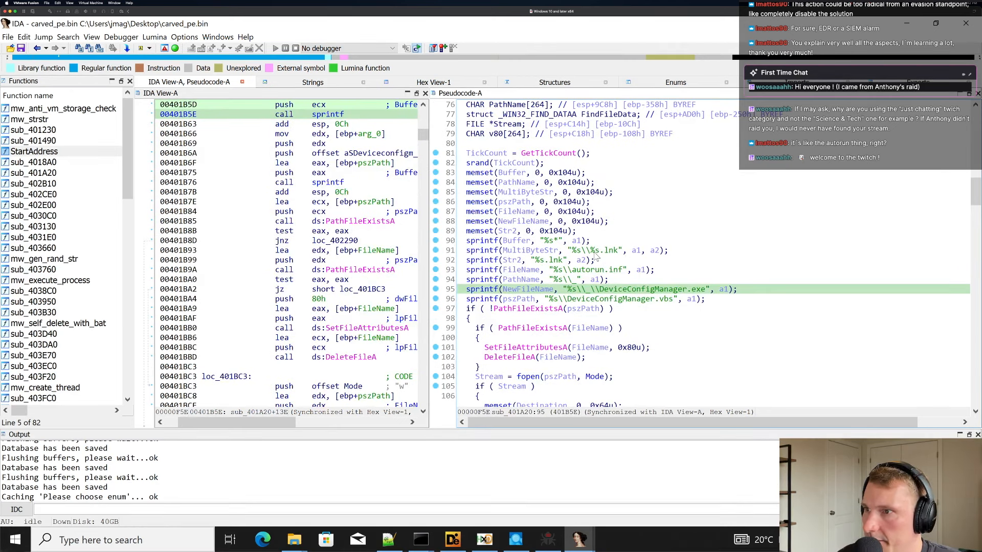
{"action": "left_click", "coordinate": [595, 250]}
{"action": "left_click", "coordinate": [546, 251]}
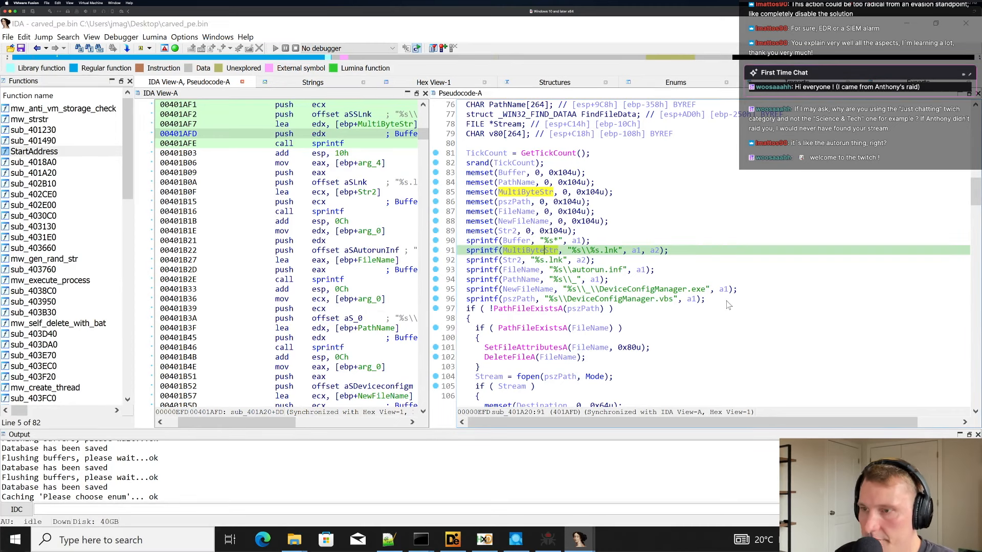
{"action": "type", "text": "ntf(lnk_"}
{"action": "type", "text": "p"}
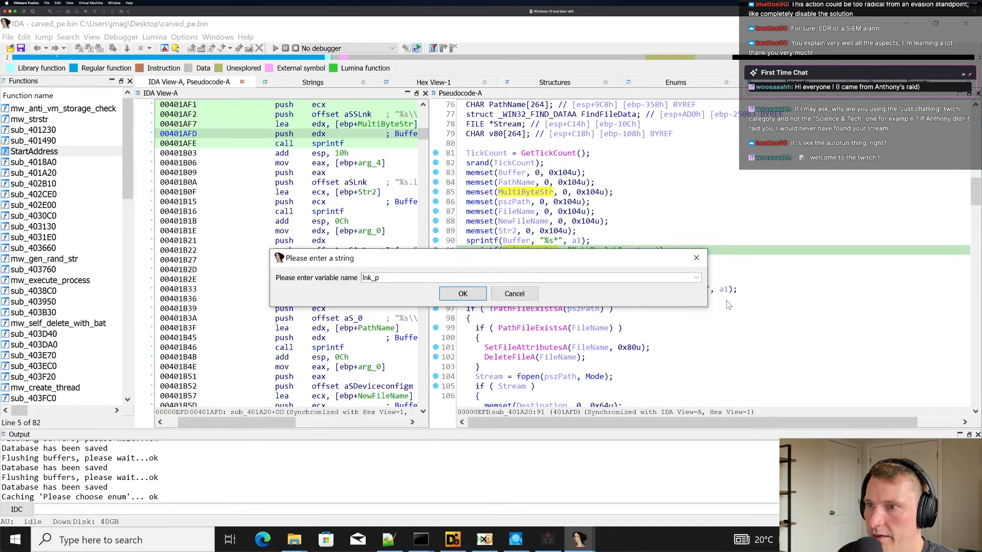
{"action": "type", "text": "attern"}
{"action": "key", "text": "Return"}
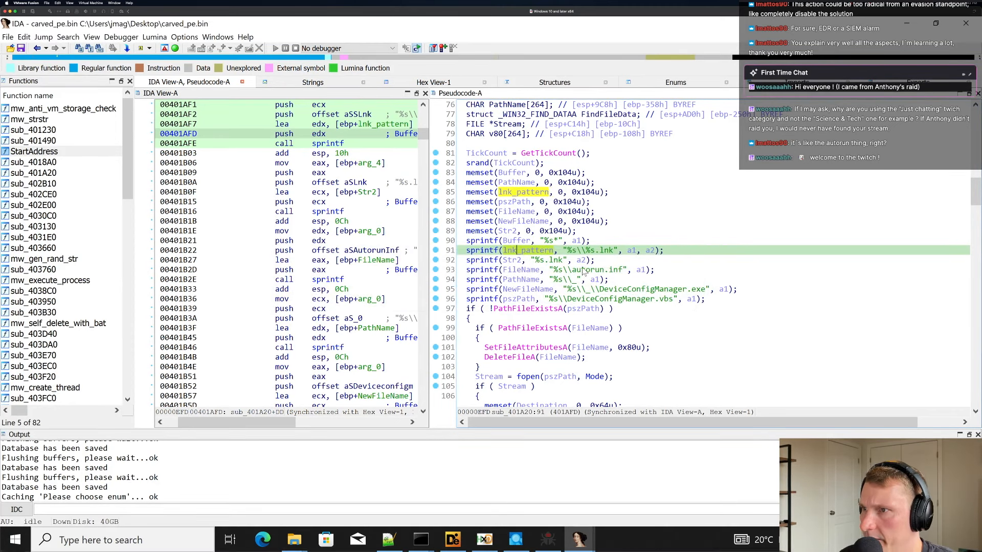
Rename the buffer that receives the "%s\\%s.lnk" string as lnk_filename.
{"action": "type", "text": "nln"}
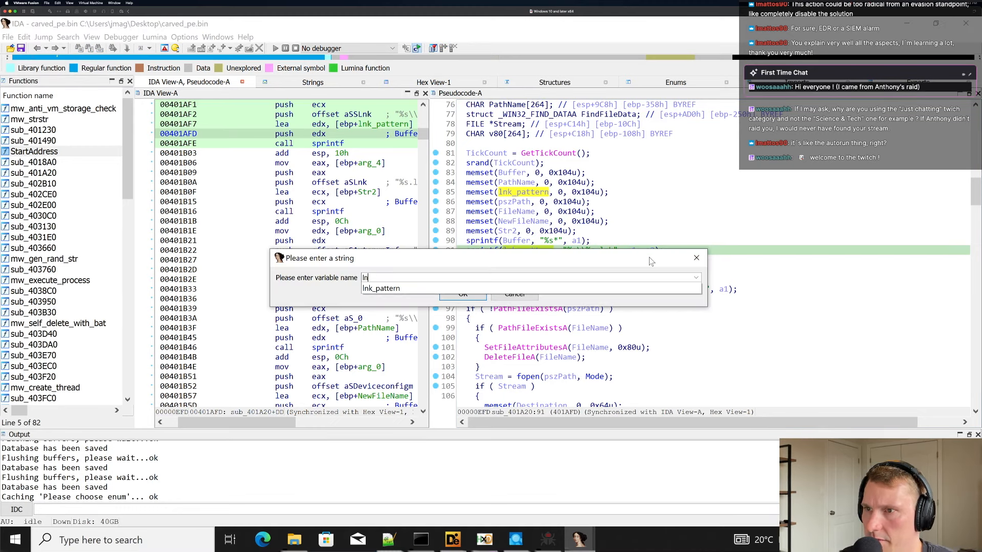
{"action": "key", "text": "BackSpace"}
{"action": "key", "text": "BackSpace"}
{"action": "type", "text": "lnk_fi"}
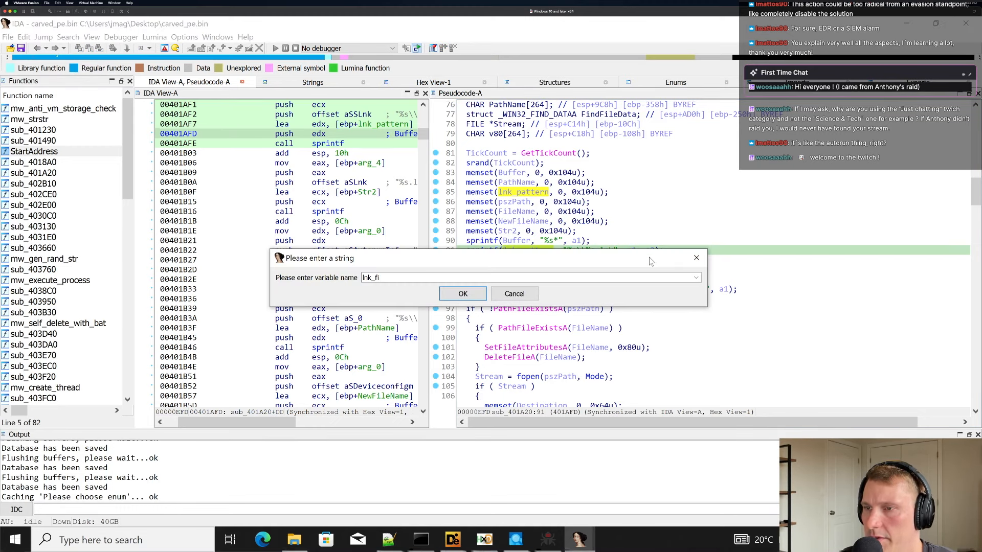
{"action": "type", "text": "lename"}
{"action": "key", "text": "Return"}
Trace the arguments a1 and a2 and the Str2 buffer through the sprintf calls in sub_401A20.
{"action": "left_click", "coordinate": [576, 251]}
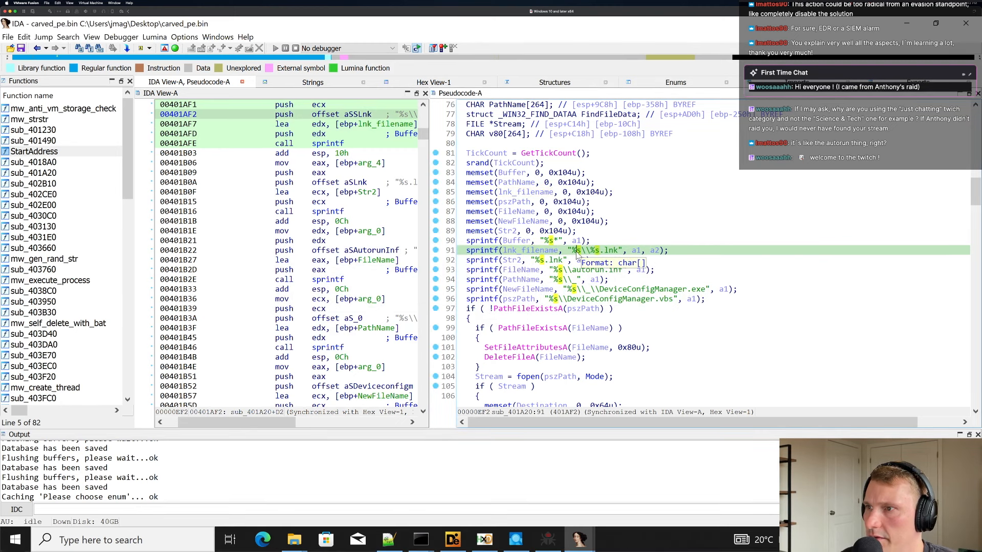
{"action": "left_click", "coordinate": [576, 241]}
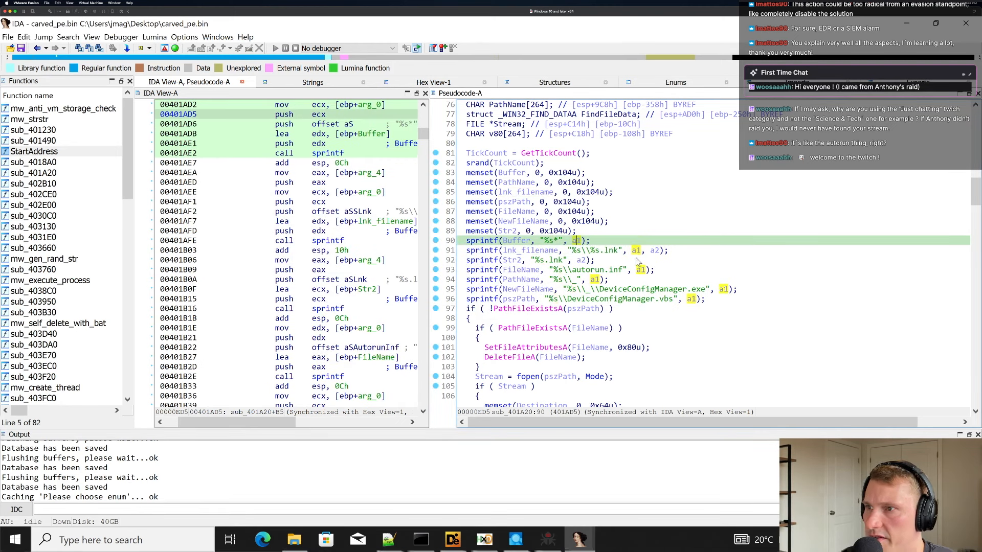
{"action": "left_click", "coordinate": [554, 241]}
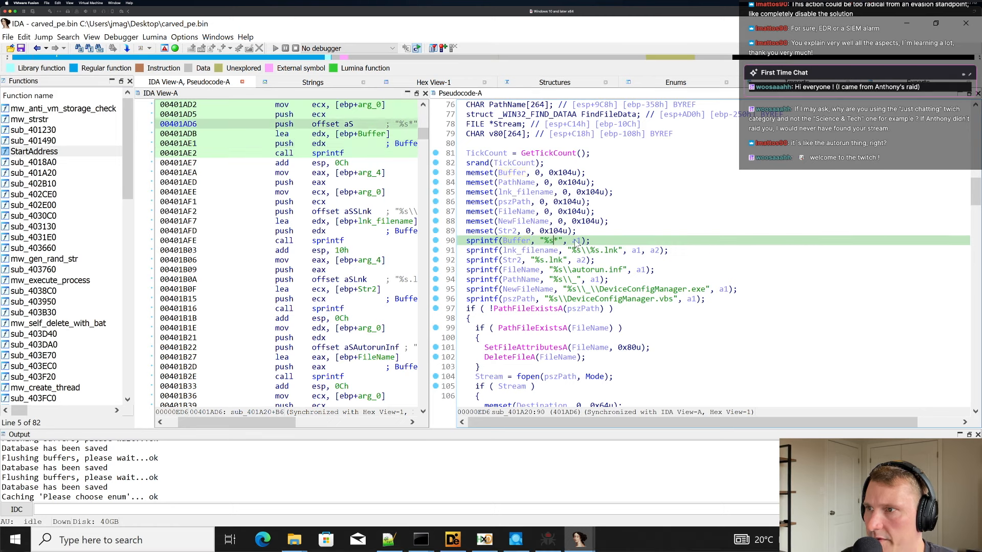
{"action": "left_click", "coordinate": [576, 241]}
{"action": "left_click", "coordinate": [579, 261]}
{"action": "left_click", "coordinate": [521, 261]}
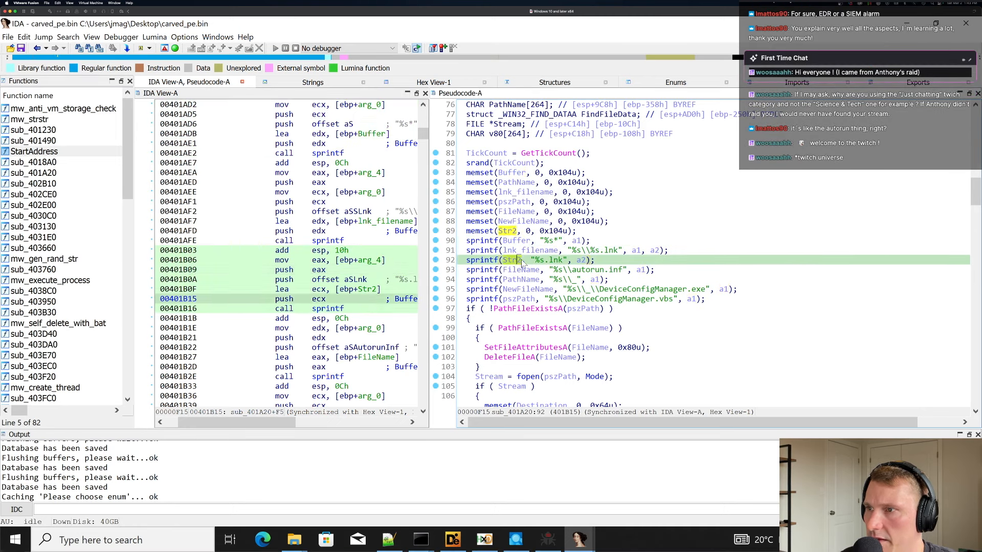
{"action": "left_click", "coordinate": [583, 261]}
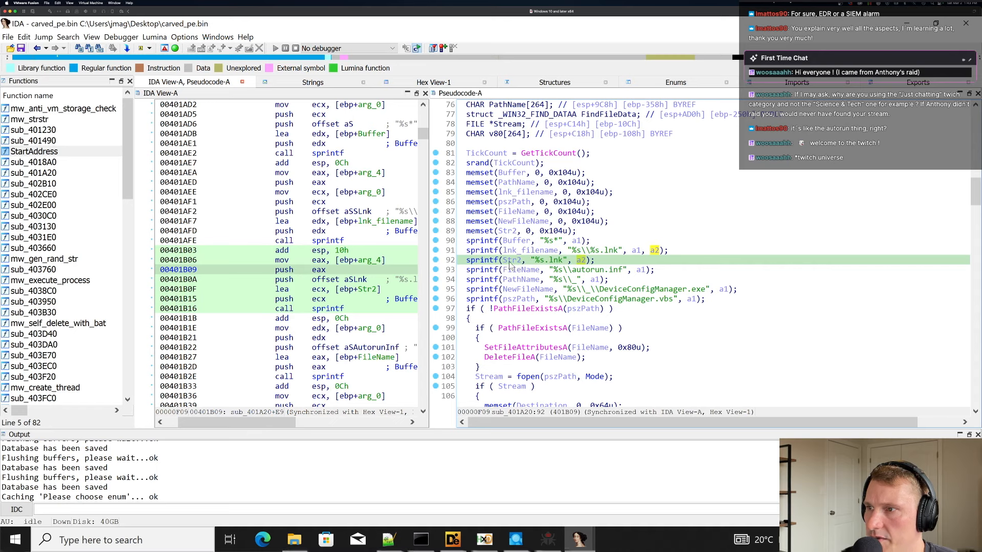
Rename the Str2 buffer that receives the "%s.lnk" string in sub_401A20 as lnk_filename_1.
{"action": "left_click", "coordinate": [514, 261]}
{"action": "mouse_move", "coordinate": [648, 251]}
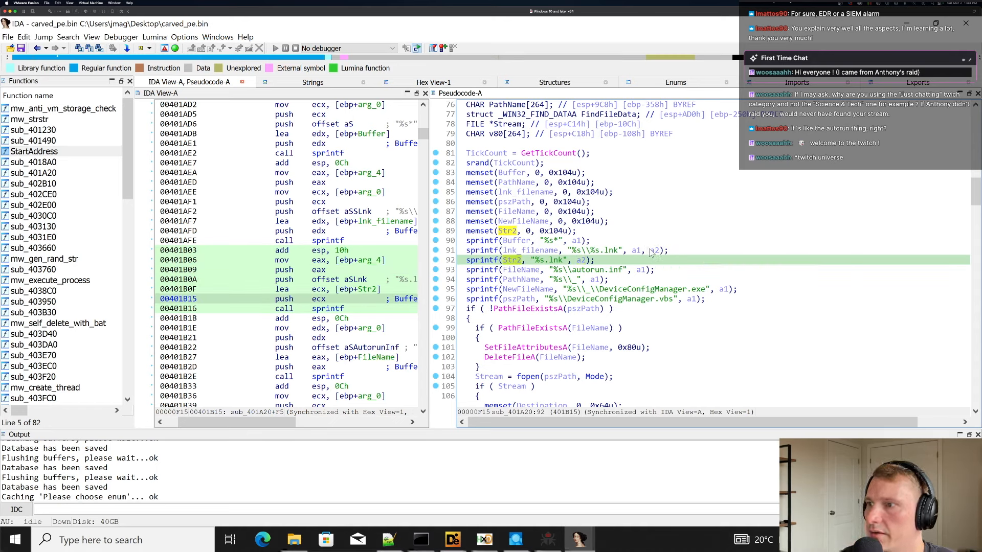
{"action": "left_click", "coordinate": [654, 250]}
{"action": "mouse_move", "coordinate": [569, 262]}
{"action": "left_click", "coordinate": [510, 260]}
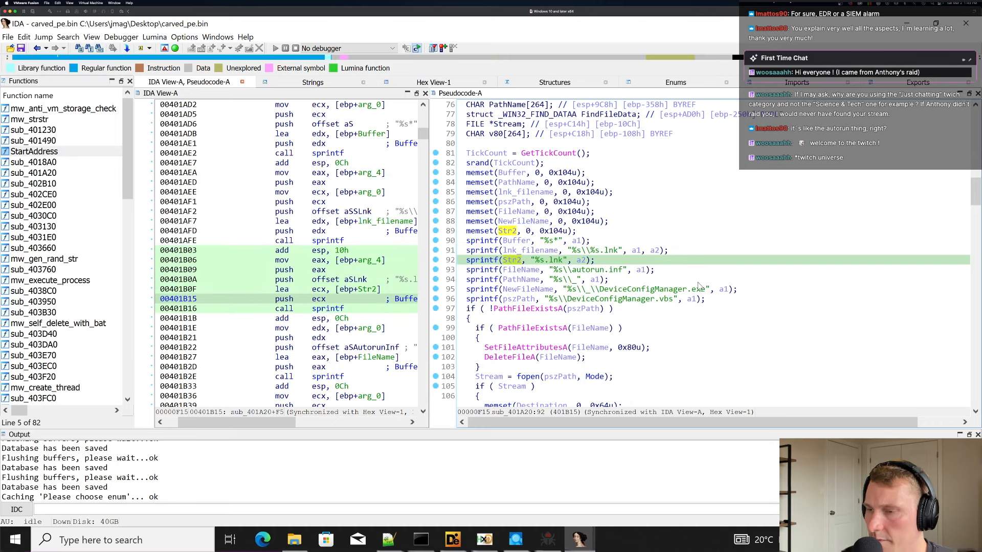
{"action": "type", "text": "nlnk_filename"}
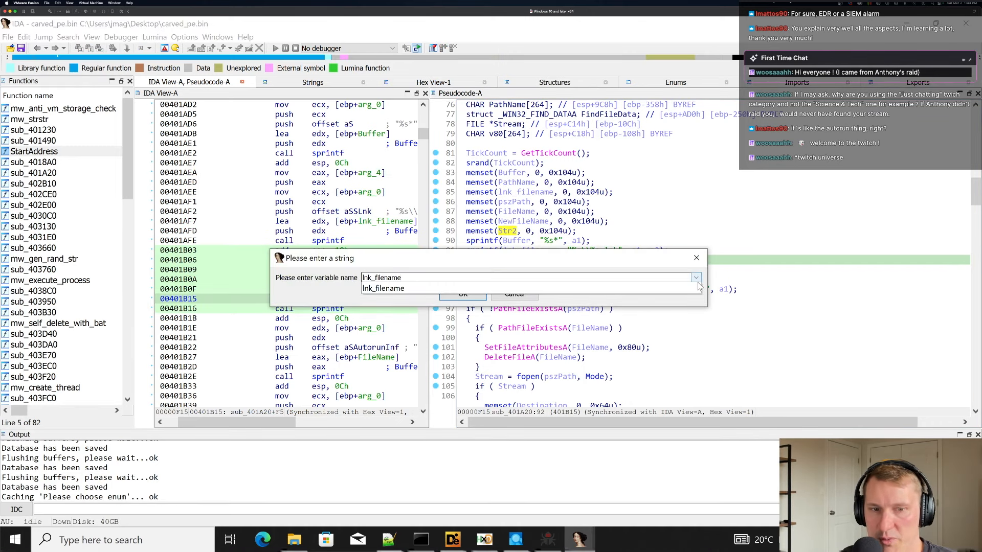
{"action": "key", "text": "BackSpace"}
{"action": "key", "text": "BackSpace"}
{"action": "key", "text": "BackSpace"}
{"action": "key", "text": "BackSpace"}
{"action": "key", "text": "BackSpace"}
{"action": "key", "text": "BackSpace"}
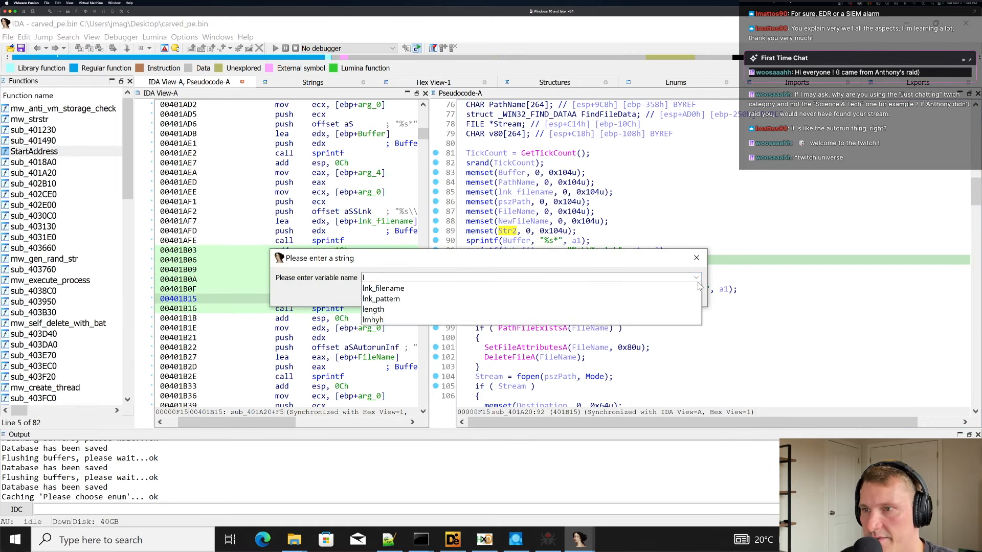
{"action": "type", "text": "filename"}
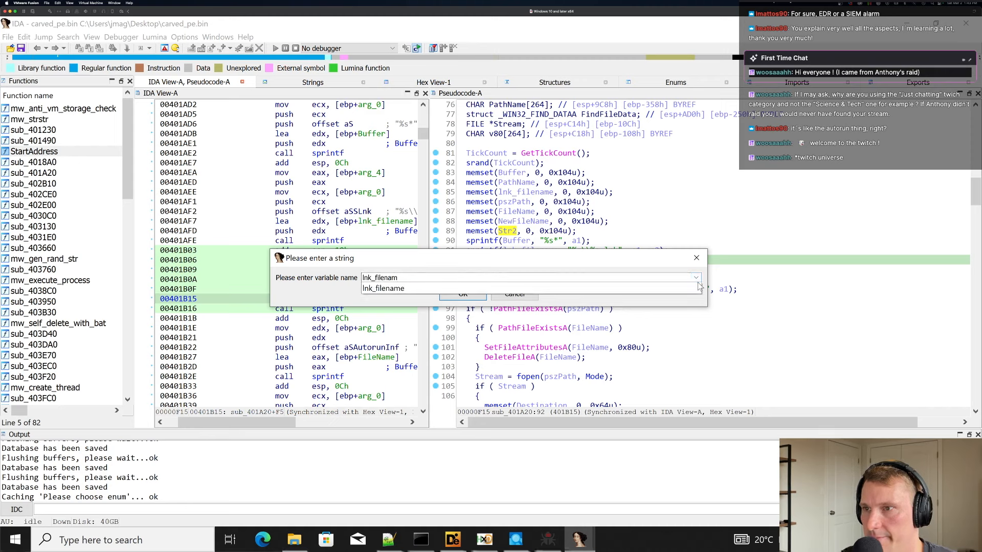
{"action": "key", "text": "Return"}
{"action": "key", "text": "Return"}
{"action": "key", "text": "Return"}
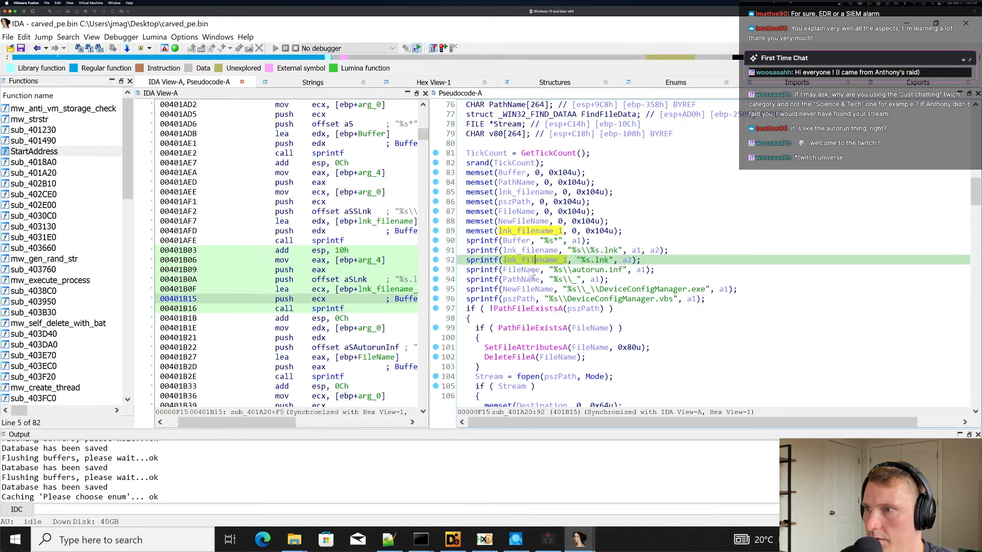
{"action": "left_click", "coordinate": [585, 271]}
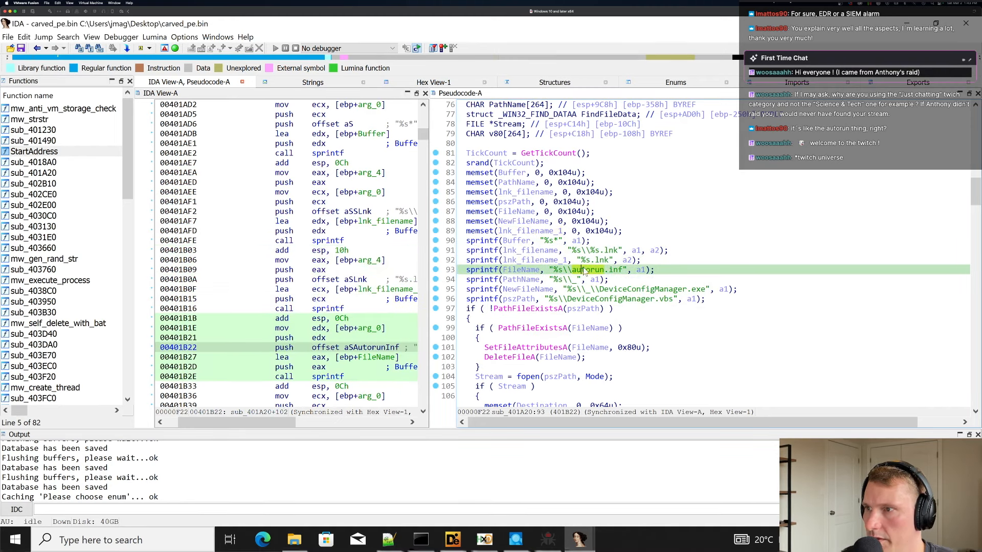
{"action": "left_click", "coordinate": [640, 270]}
{"action": "left_click", "coordinate": [521, 289]}
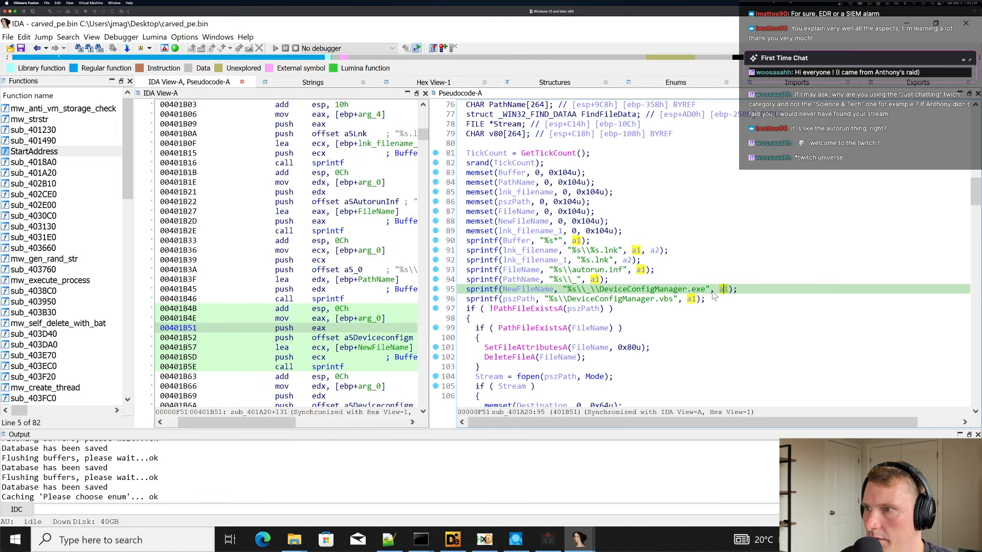
{"action": "type", "text": "n"}
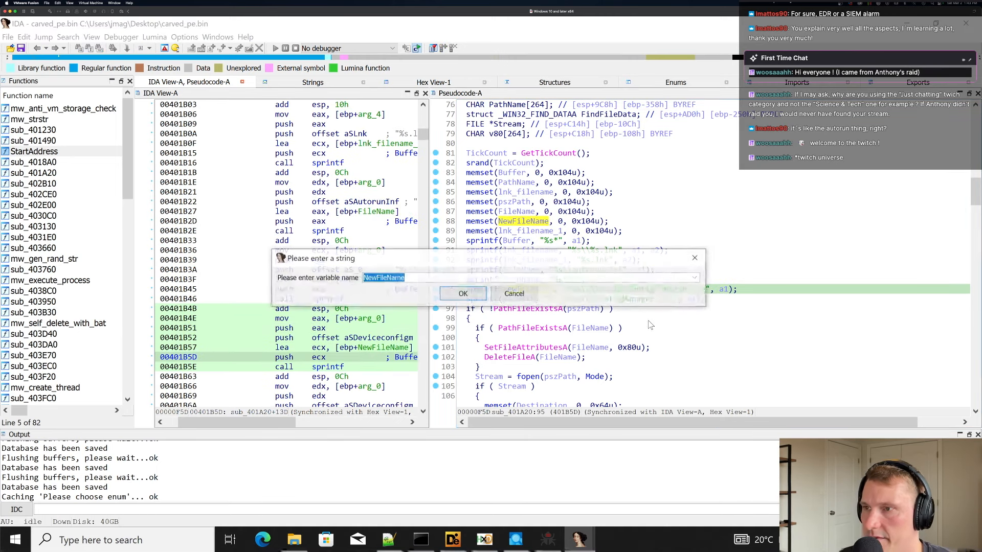
{"action": "type", "text": "d"}
{"action": "key", "text": "BackSpace"}
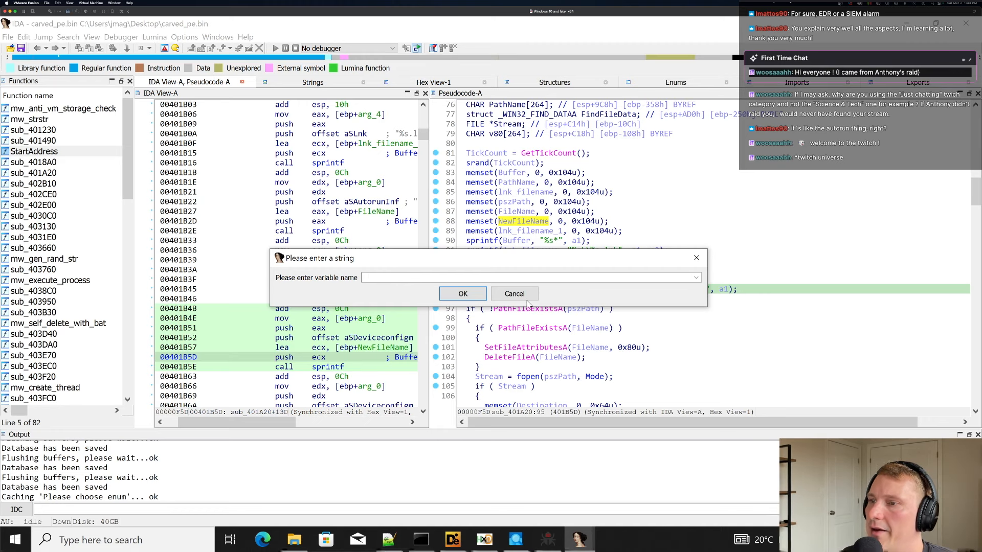
{"action": "left_click", "coordinate": [463, 294]}
{"action": "left_click", "coordinate": [646, 280]}
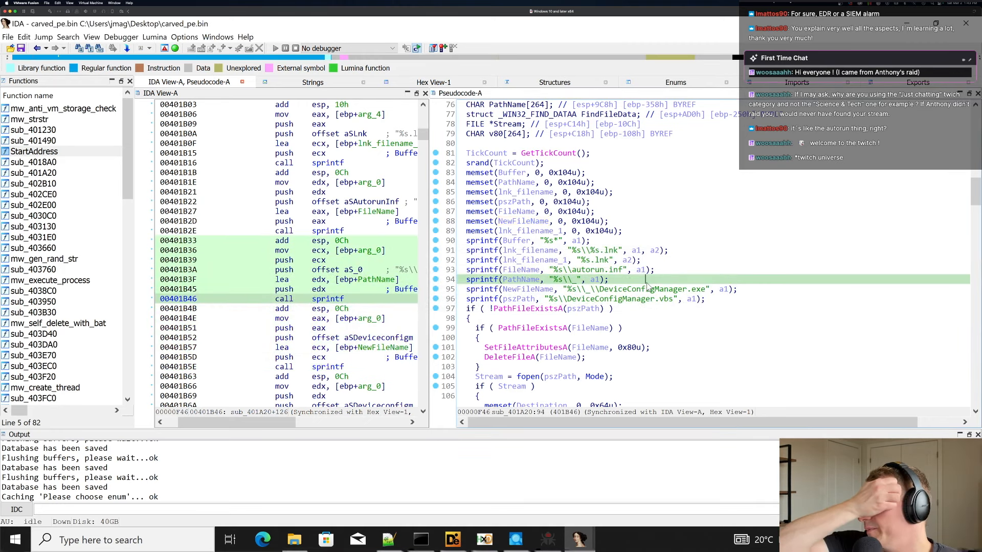
Return to WinMain and rename the "DeviceConfigManager.exe" string compared with Str1 in the strcmp call as usb_worm_filename.
{"action": "key", "text": "Escape"}
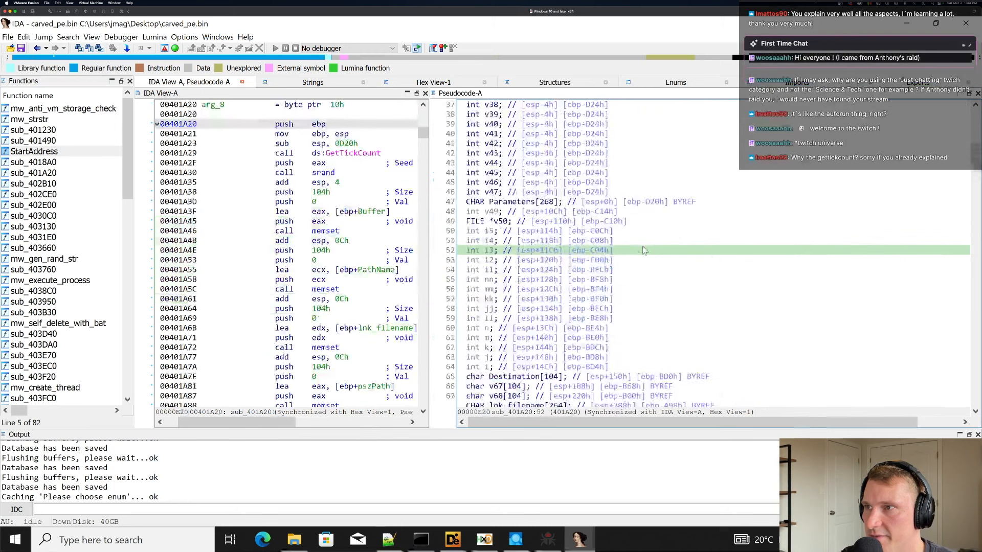
{"action": "key", "text": "Escape"}
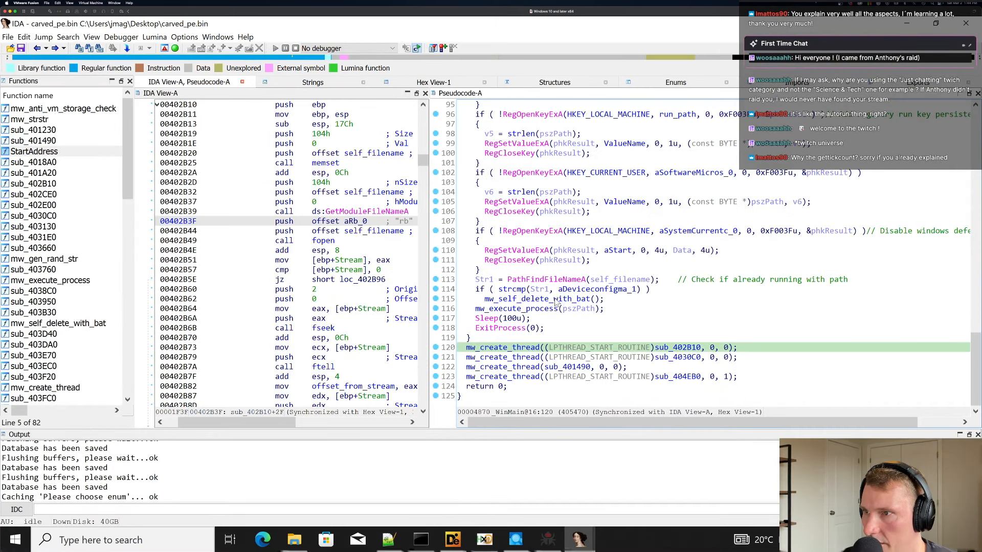
{"action": "double_click", "coordinate": [593, 289]}
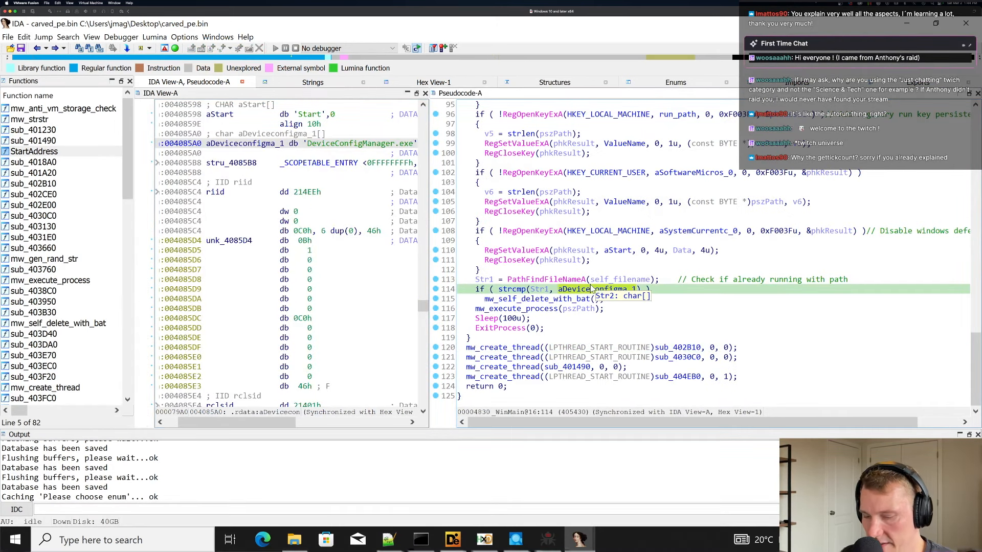
{"action": "type", "text": "nse"}
{"action": "key", "text": "BackSpace"}
{"action": "key", "text": "BackSpace"}
{"action": "type", "text": "us"}
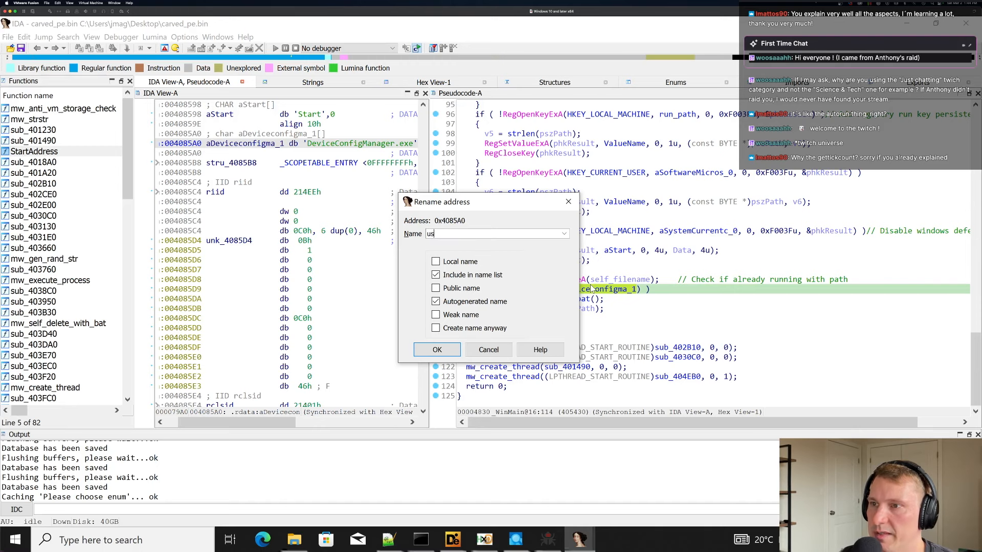
{"action": "type", "text": "b_worm_filename"}
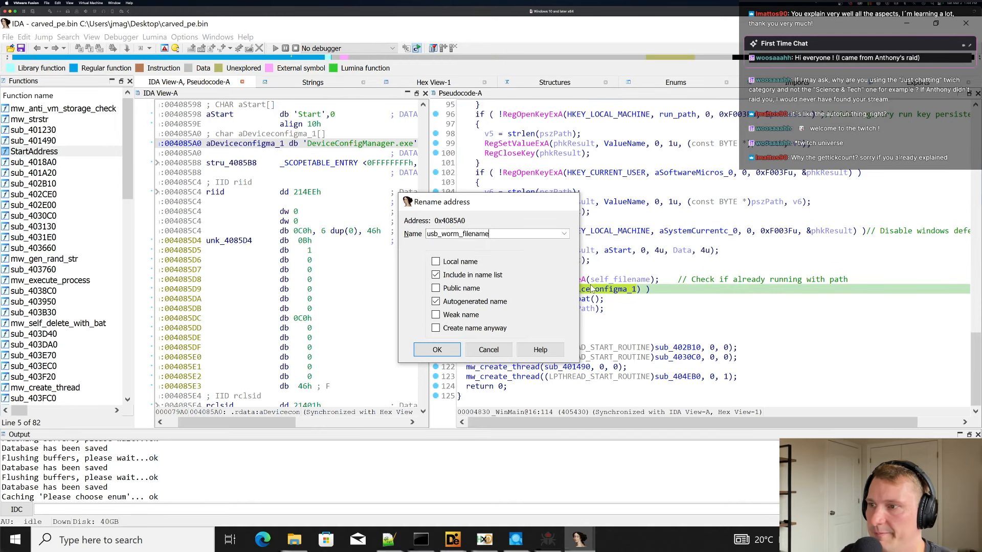
{"action": "key", "text": "Return"}
{"action": "left_click", "coordinate": [577, 289]}
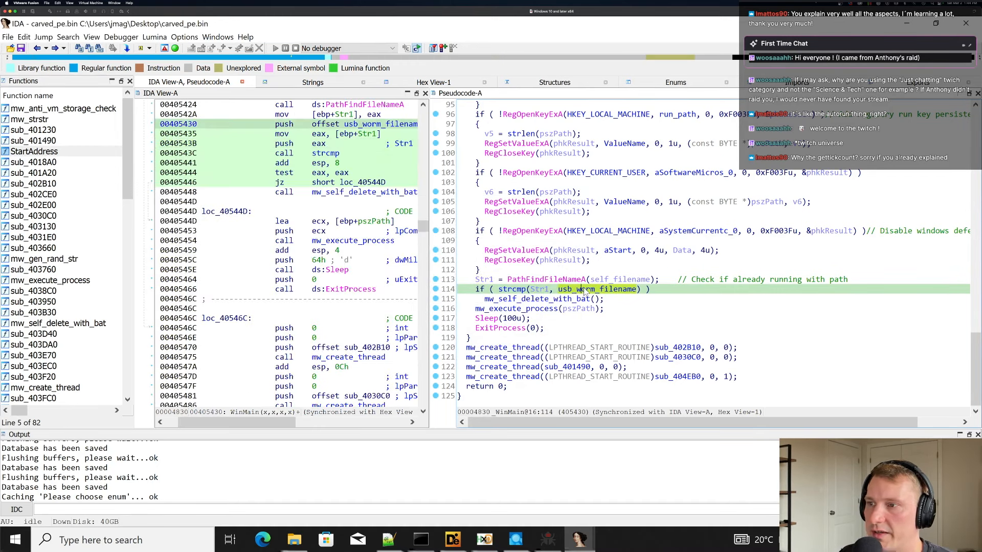
Open the thread routine sub_402B10 from WinMain and follow its sub_401A20 call for removable drives with volume information.
{"action": "left_click", "coordinate": [621, 328]}
{"action": "double_click", "coordinate": [674, 348]}
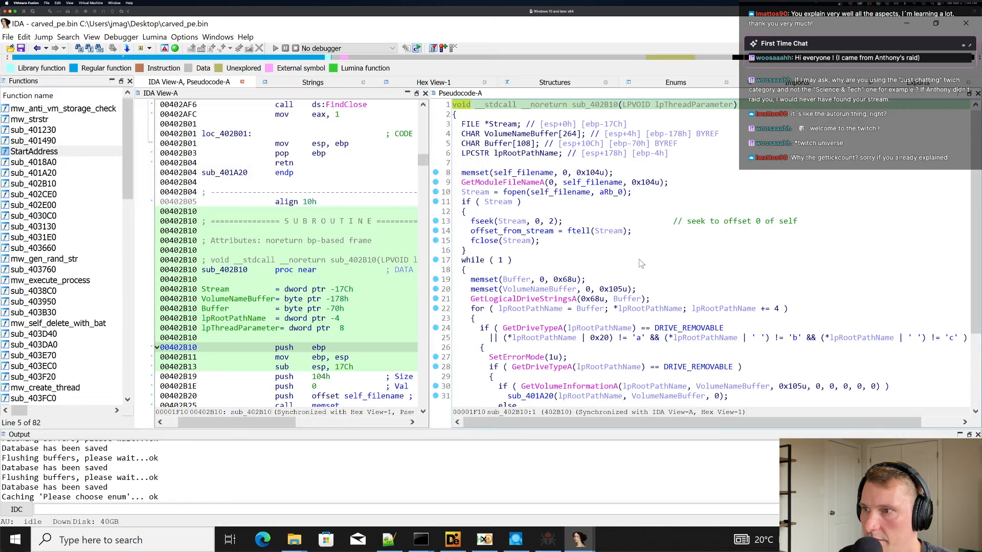
{"action": "scroll", "coordinate": [641, 264], "scroll_direction": "down", "scroll_amount": 3}
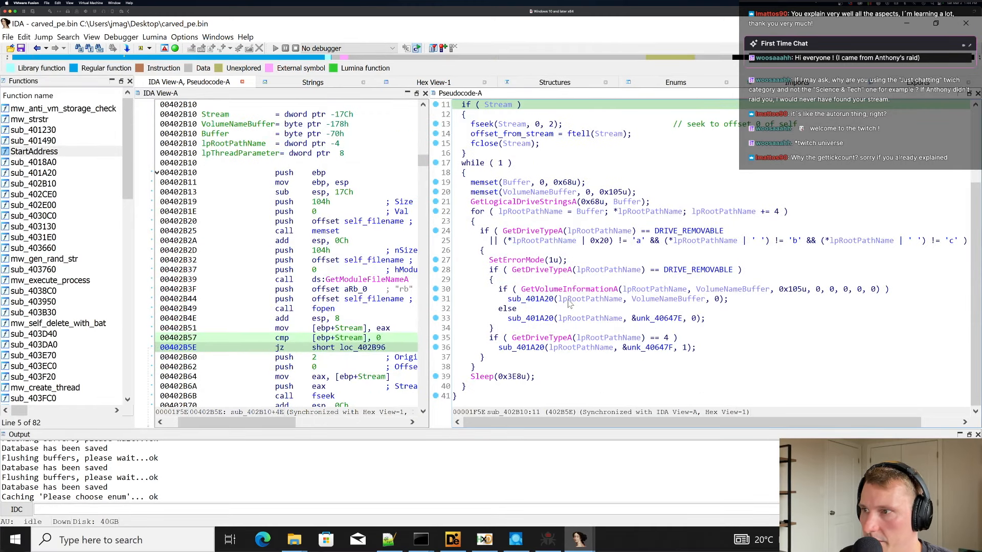
{"action": "left_click", "coordinate": [536, 299]}
{"action": "double_click", "coordinate": [536, 299]}
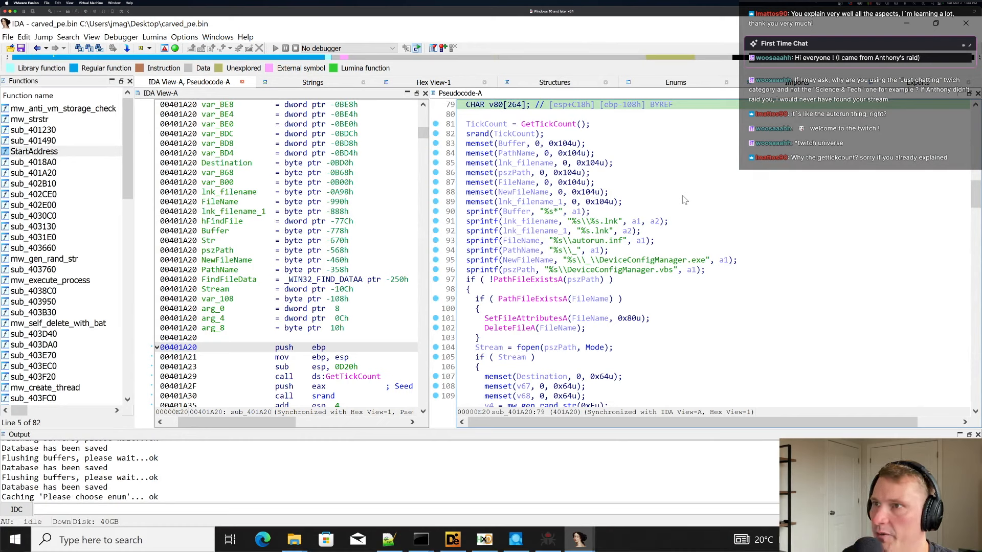
Examine in sub_401A20 how the GetTickCount value seeds srand and how mw_gen_rand_str(0xF) is used after the file checks.
{"action": "key", "text": "Down"}
{"action": "key", "text": "Down"}
{"action": "key", "text": "Down"}
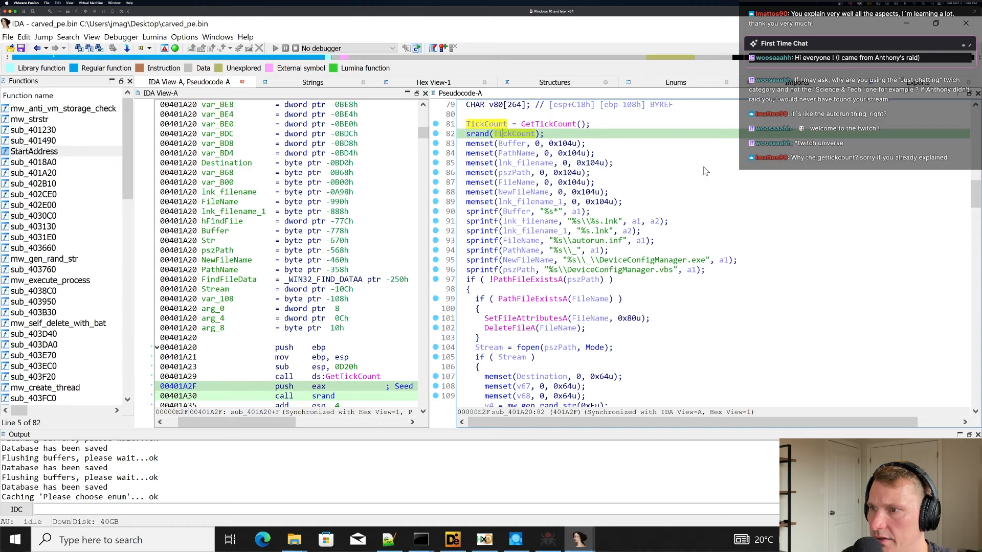
{"action": "scroll", "coordinate": [639, 297], "scroll_direction": "down", "scroll_amount": 4}
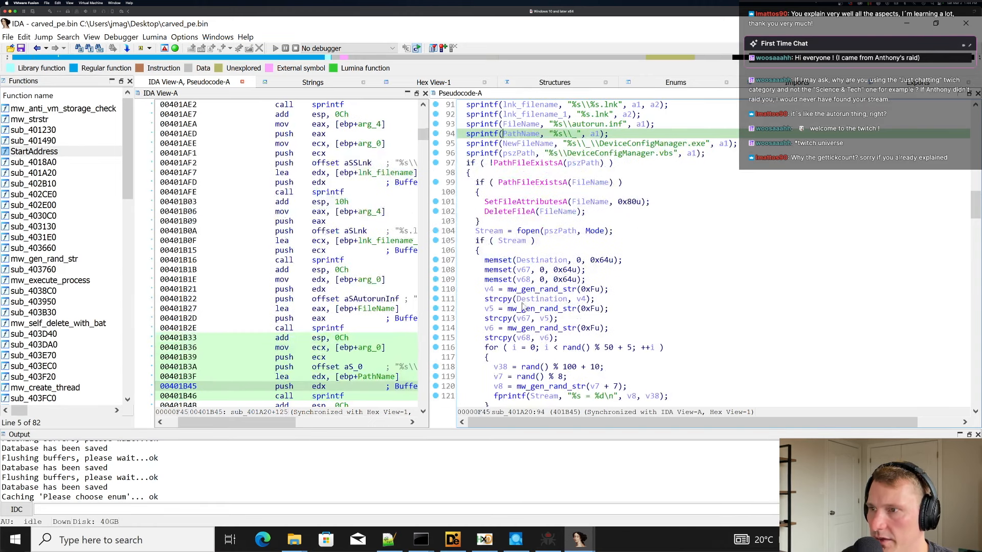
{"action": "left_click", "coordinate": [536, 290]}
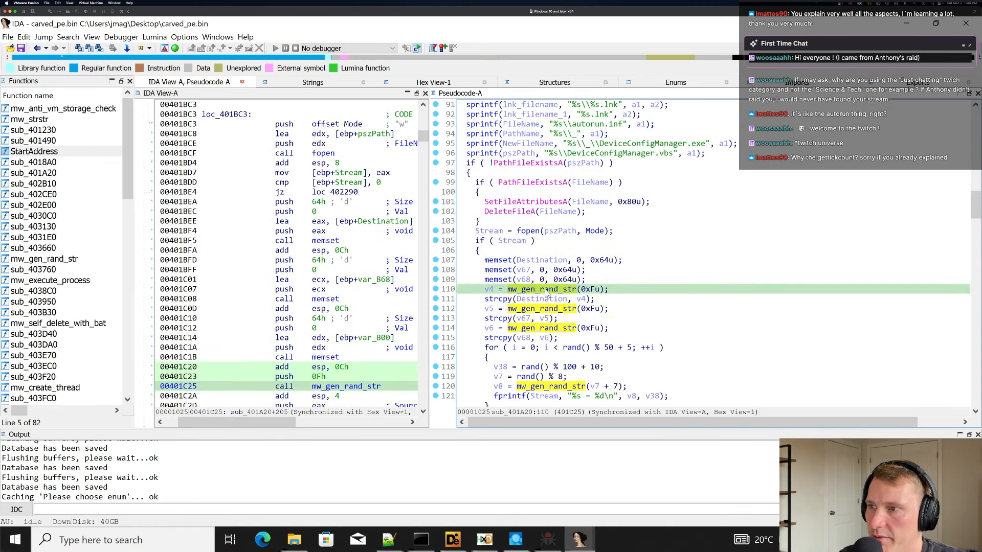
{"action": "mouse_move", "coordinate": [558, 291]}
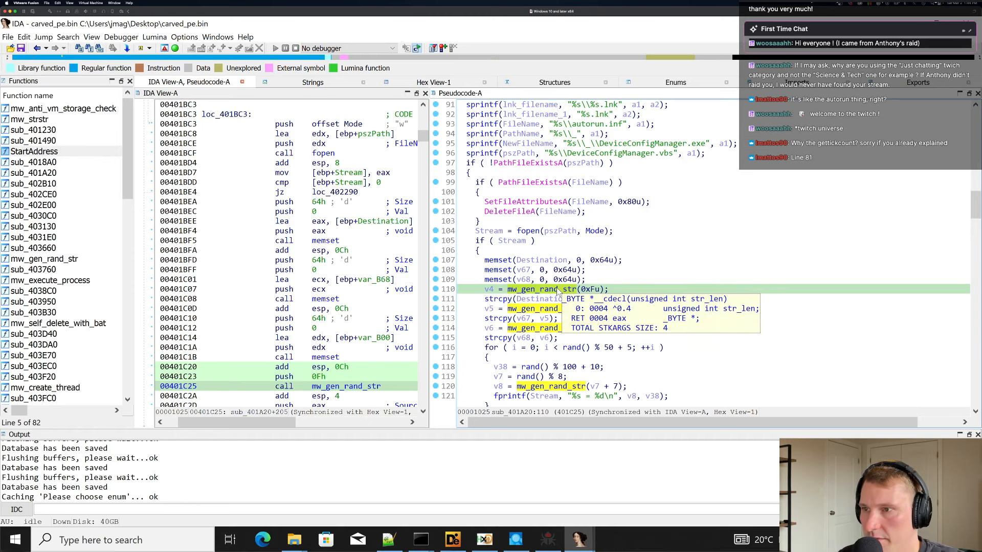
{"action": "scroll", "coordinate": [557, 285], "scroll_direction": "up", "scroll_amount": 5}
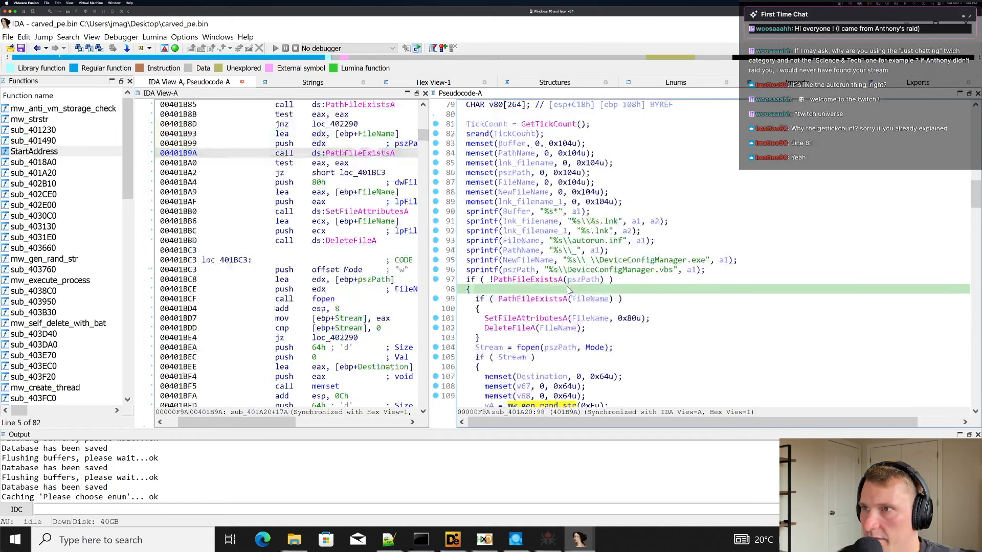
{"action": "left_click", "coordinate": [517, 163]}
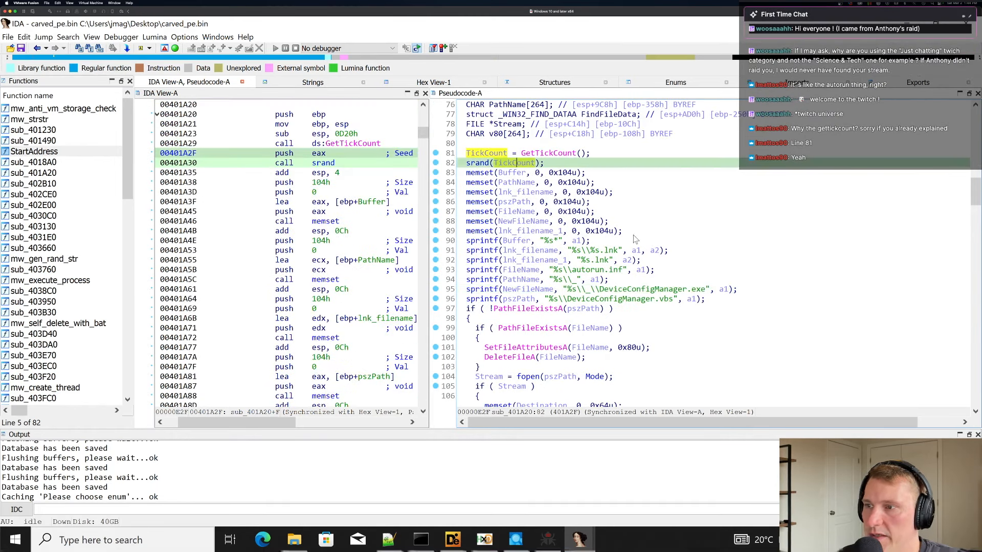
{"action": "scroll", "coordinate": [651, 339], "scroll_direction": "down", "scroll_amount": 2}
{"action": "scroll", "coordinate": [651, 338], "scroll_direction": "down", "scroll_amount": 3}
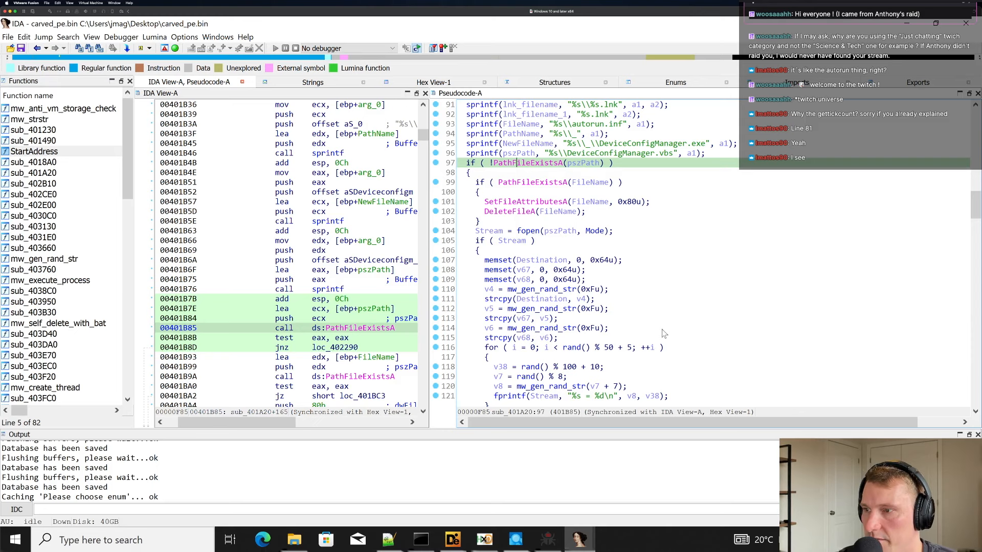
Rename the FileName buffer in the "%s\\autorun.inf" sprintf call as autorun_inf_path.
{"action": "scroll", "coordinate": [644, 320], "scroll_direction": "up", "scroll_amount": 3}
{"action": "left_click", "coordinate": [520, 212]}
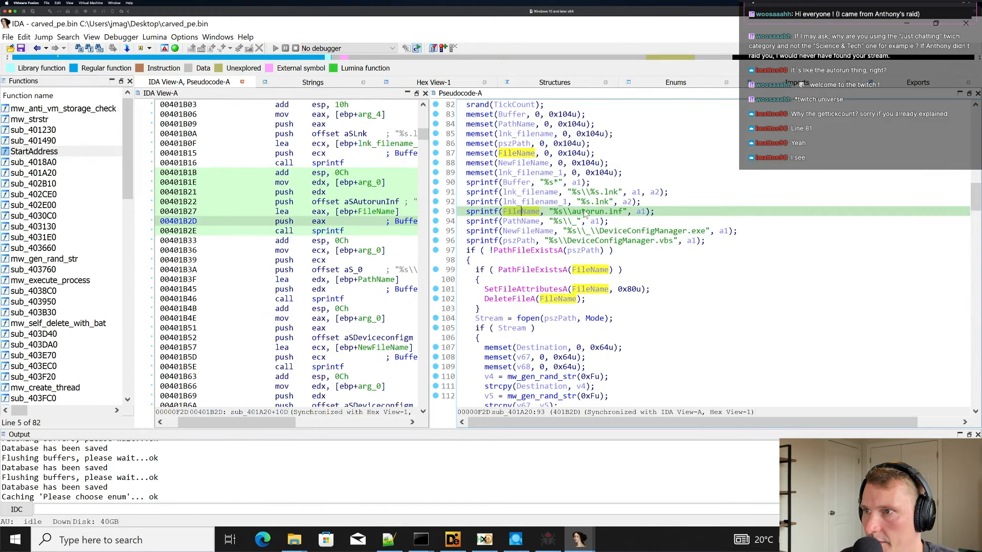
{"action": "type", "text": "ntf(auto"}
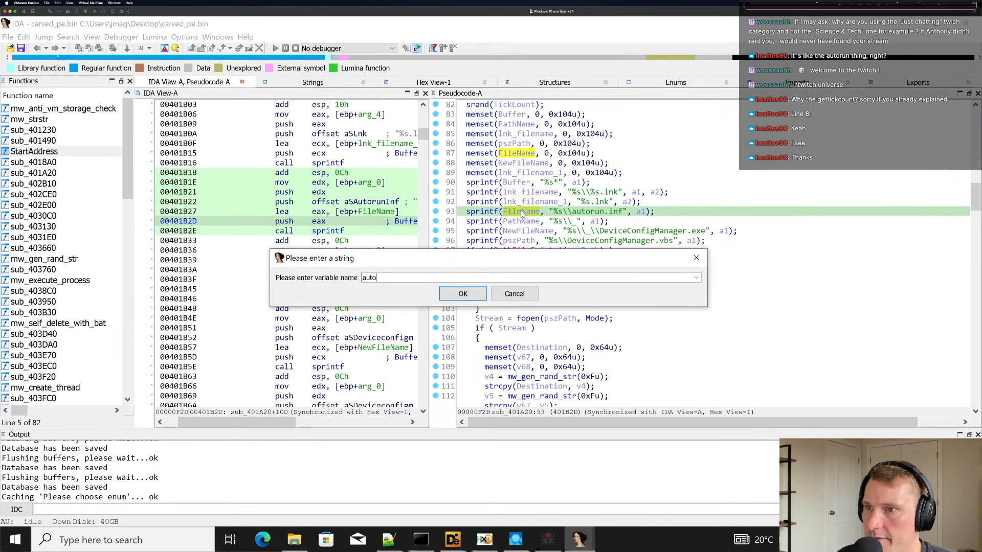
{"action": "type", "text": "run_inf_path"}
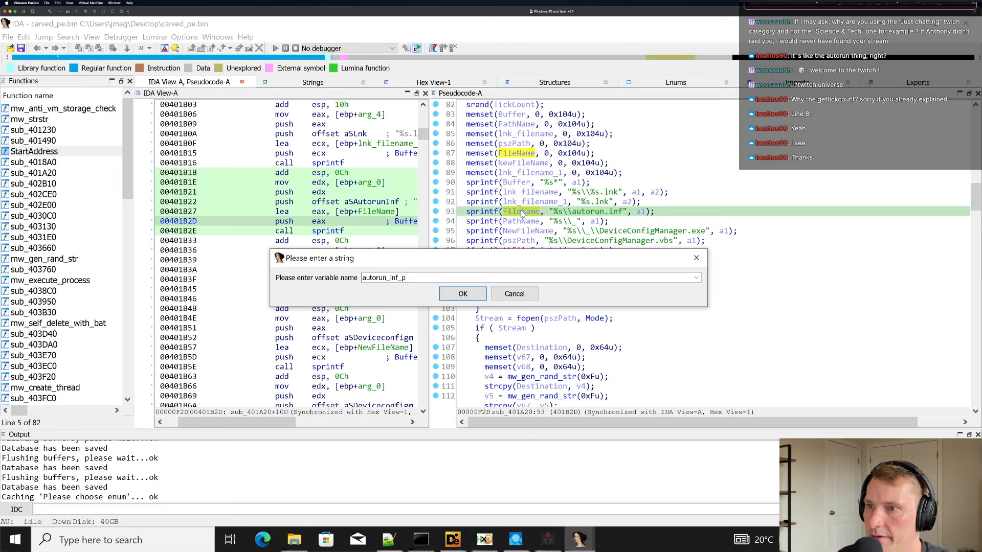
{"action": "key", "text": "Return"}
Check the "_" folder in the sprintf paths and rename the PathName buffer of the "%s\\_" call as mal_dir_path.
{"action": "key", "text": "Down"}
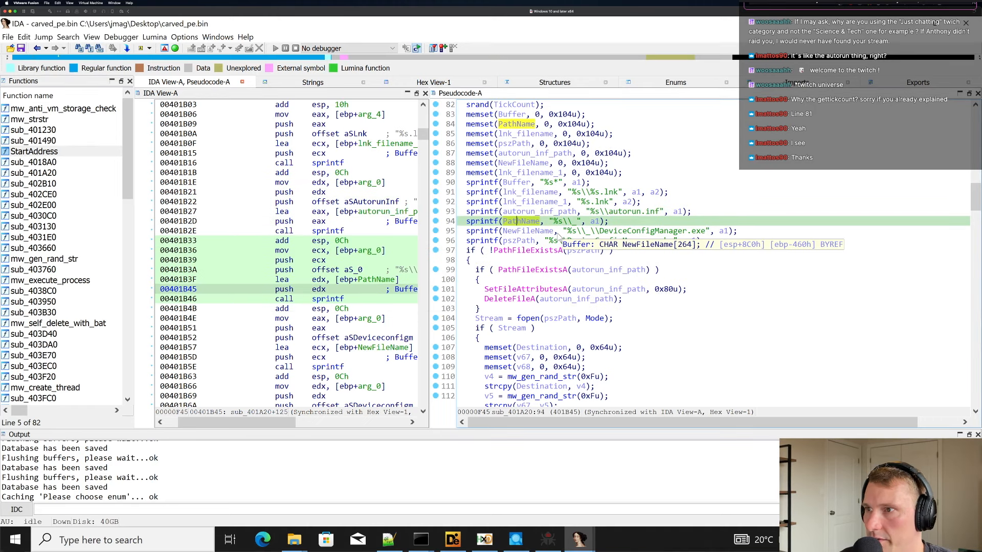
{"action": "left_click", "coordinate": [655, 241]}
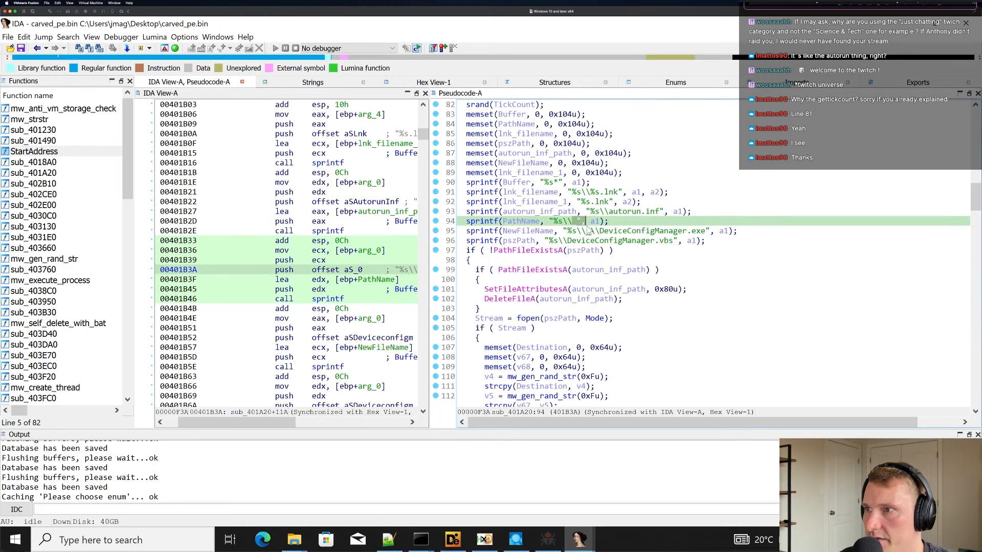
{"action": "left_click", "coordinate": [650, 253]}
{"action": "left_click", "coordinate": [587, 231]}
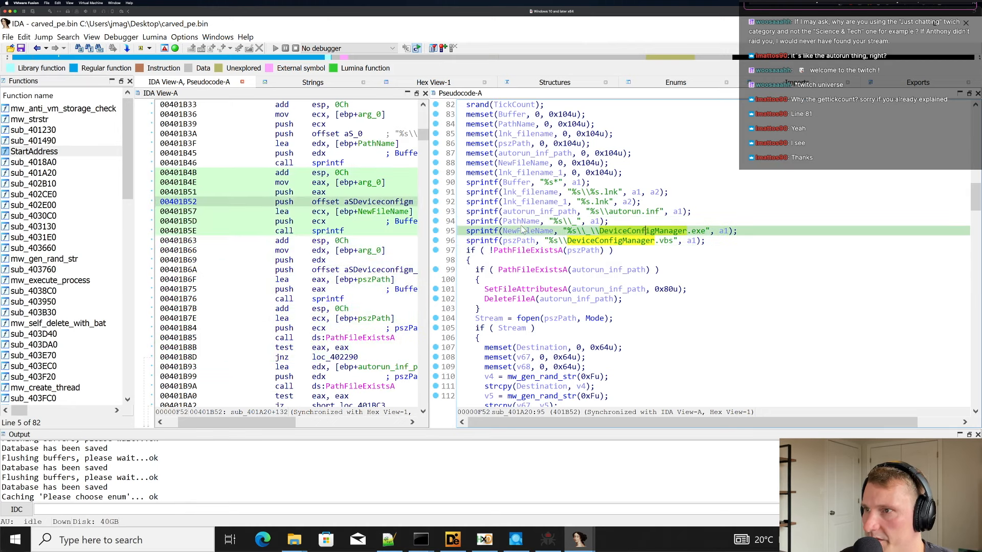
{"action": "left_click", "coordinate": [522, 222]}
{"action": "key", "text": "n"}
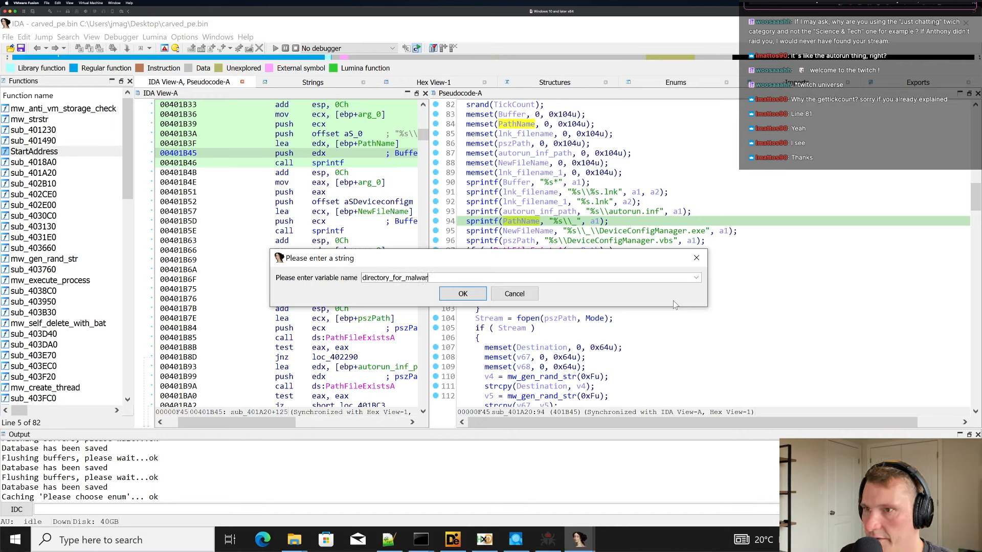
{"action": "key", "text": "ctrl+a"}
{"action": "type", "text": "mal_dir_path"}
{"action": "key", "text": "Return"}
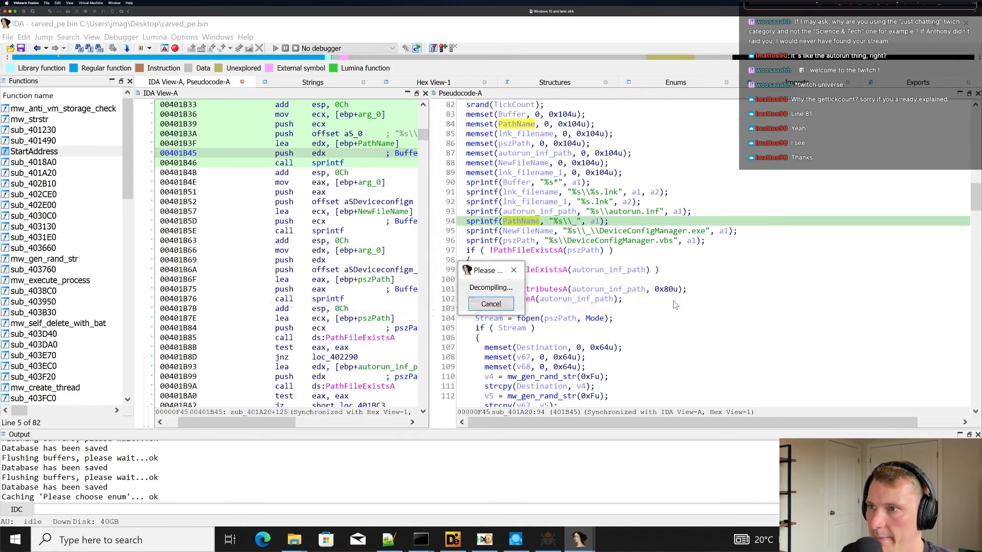
Rename the NewFileName buffer in the "%s\\_\\DeviceConfigManager.exe" sprintf call as mal_dir_filename.
{"action": "left_click", "coordinate": [535, 232]}
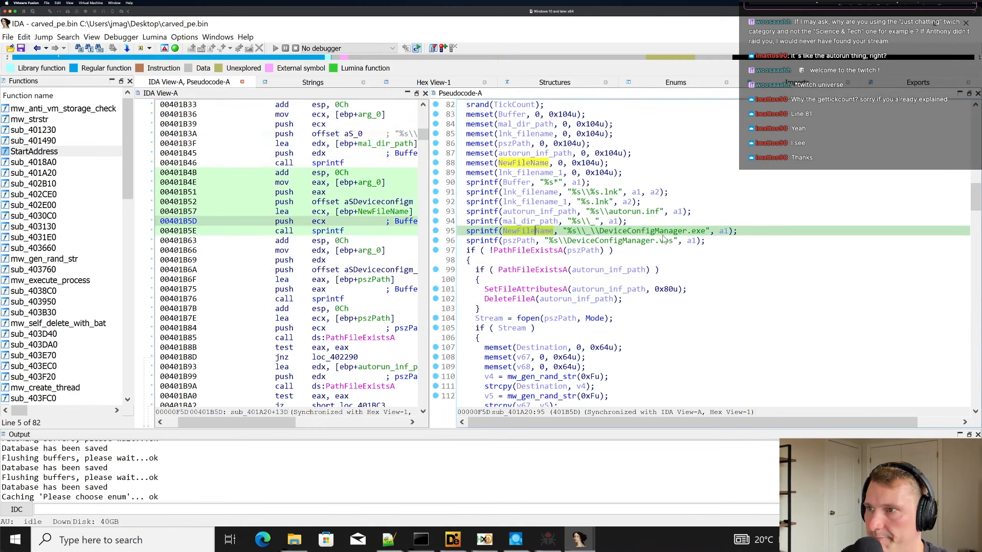
{"action": "type", "text": "nma"}
{"action": "type", "text": "l_dir"}
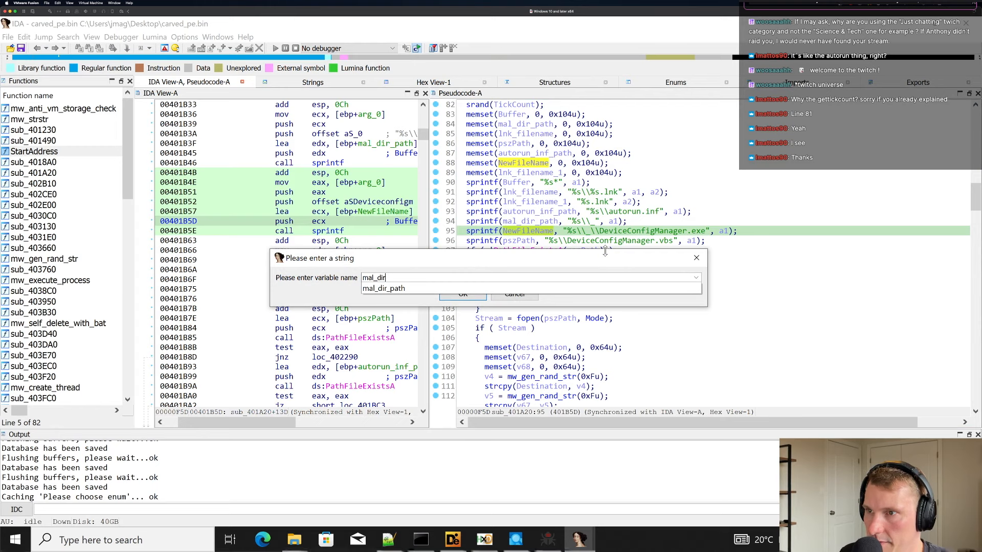
{"action": "type", "text": "_filename"}
{"action": "key", "text": "Return"}
Rename the pszPath buffer in the "%s\\DeviceConfigManager.vbs" sprintf call as script_path and save the database.
{"action": "key", "text": "Down"}
{"action": "type", "text": "ntf(s"}
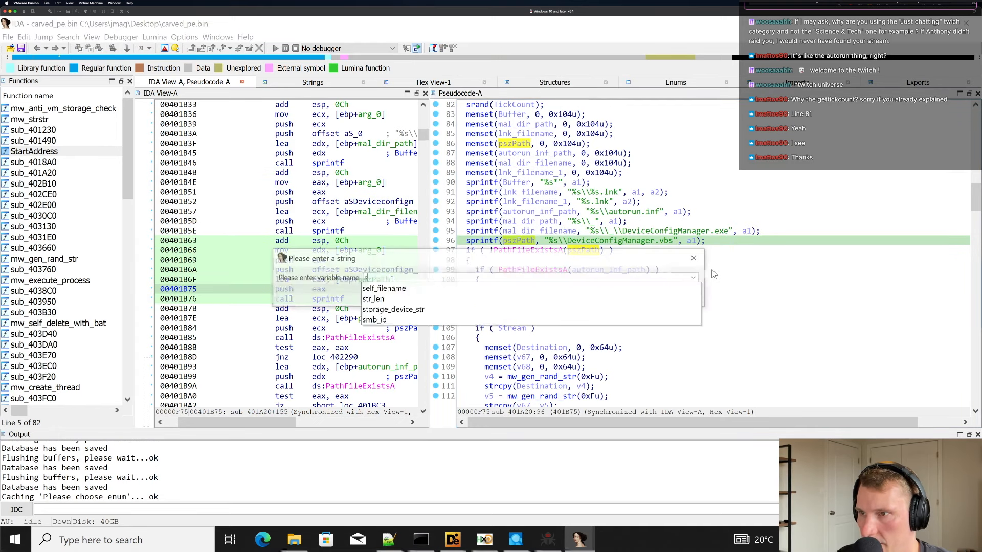
{"action": "type", "text": "cript_path"}
{"action": "key", "text": "Return"}
{"action": "key", "text": "ctrl+s"}
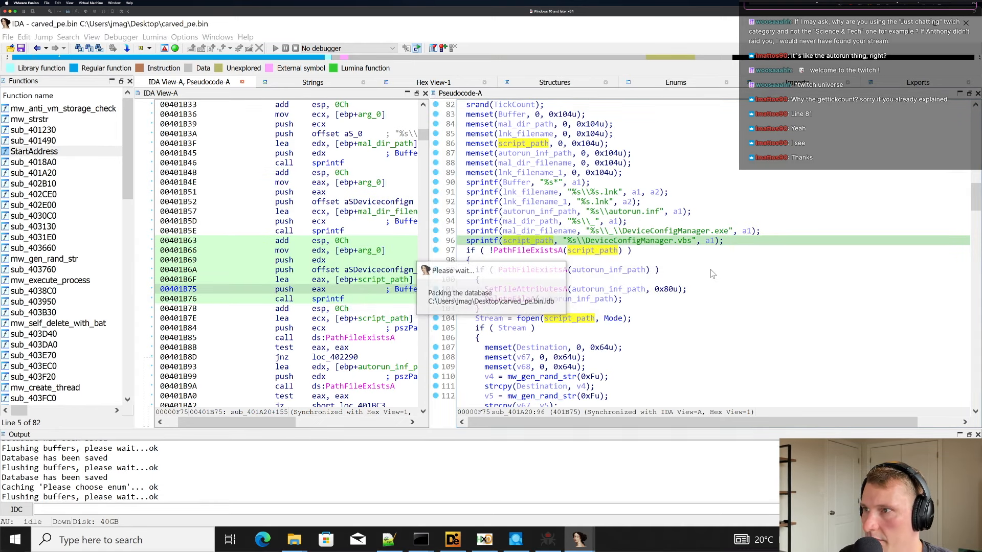
Examine how autorun_inf_path is handled by PathFileExistsA, SetFileAttributesA and DeleteFileA when script_path does not exist.
{"action": "left_click", "coordinate": [642, 250]}
{"action": "left_click", "coordinate": [608, 269]}
{"action": "left_click", "coordinate": [605, 289]}
{"action": "left_click", "coordinate": [586, 280]}
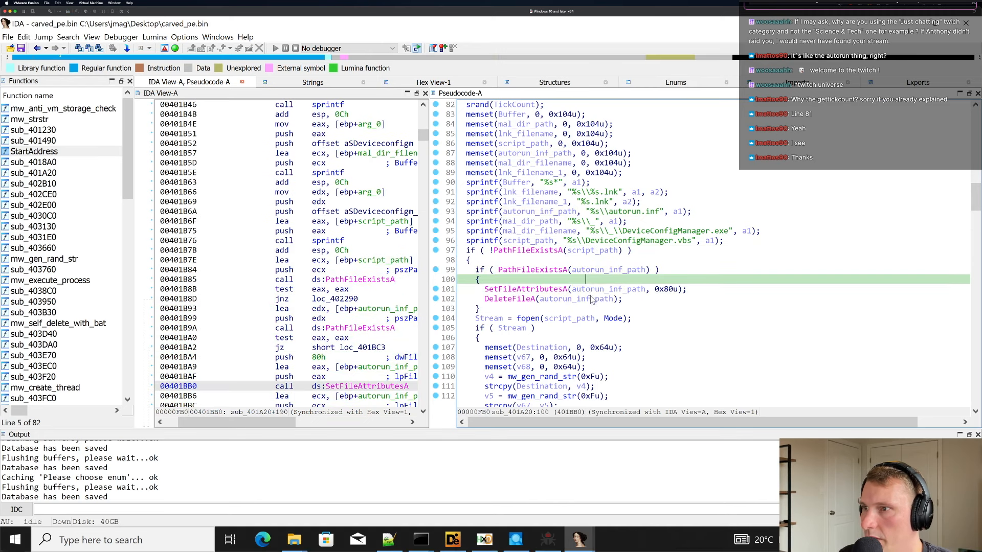
{"action": "left_click", "coordinate": [593, 289]}
{"action": "left_click", "coordinate": [586, 301]}
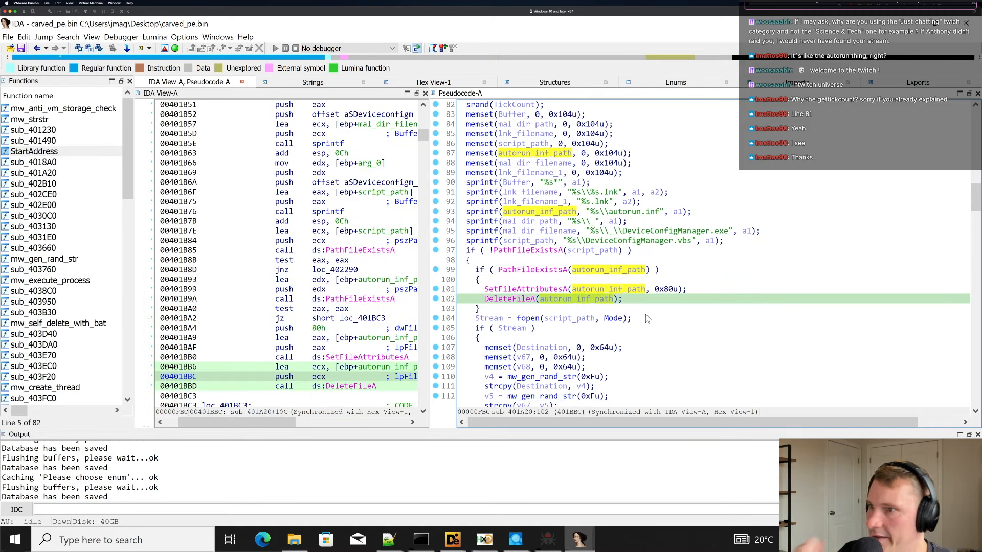
{"action": "left_click", "coordinate": [612, 271]}
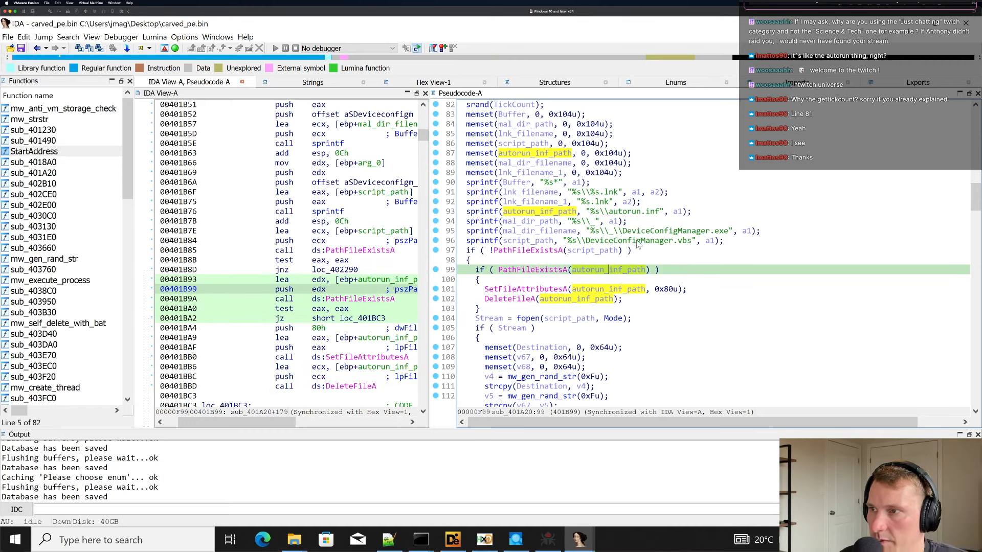
{"action": "left_click_drag", "start_coordinate": [606, 212], "coordinate": [665, 215]}
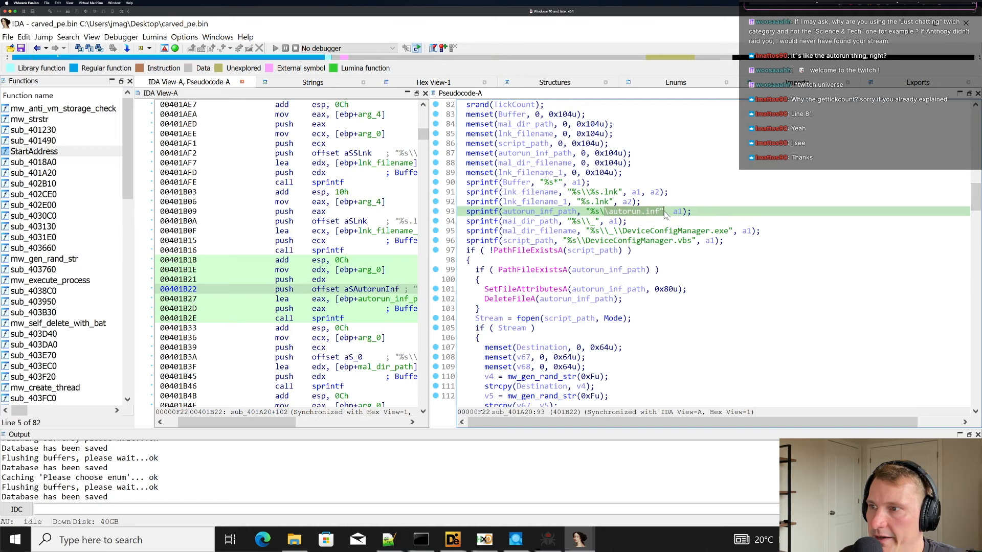
{"action": "left_click", "coordinate": [608, 290]}
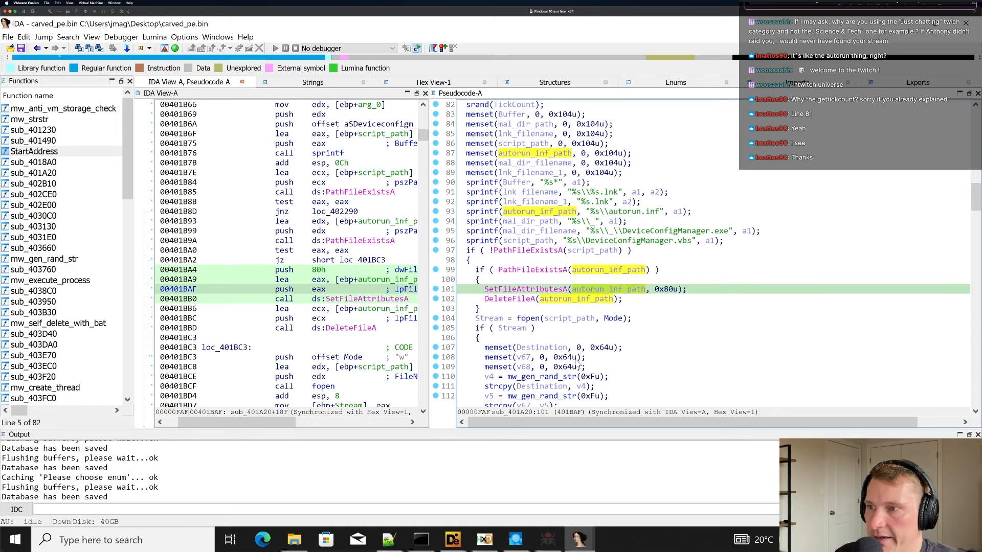
Read the code after fopen(script_path), tracing the random strings and the fprintf loops that write the script's Dim and CreateObject lines.
{"action": "left_click", "coordinate": [568, 318]}
{"action": "scroll", "coordinate": [558, 322], "scroll_direction": "down", "scroll_amount": 1}
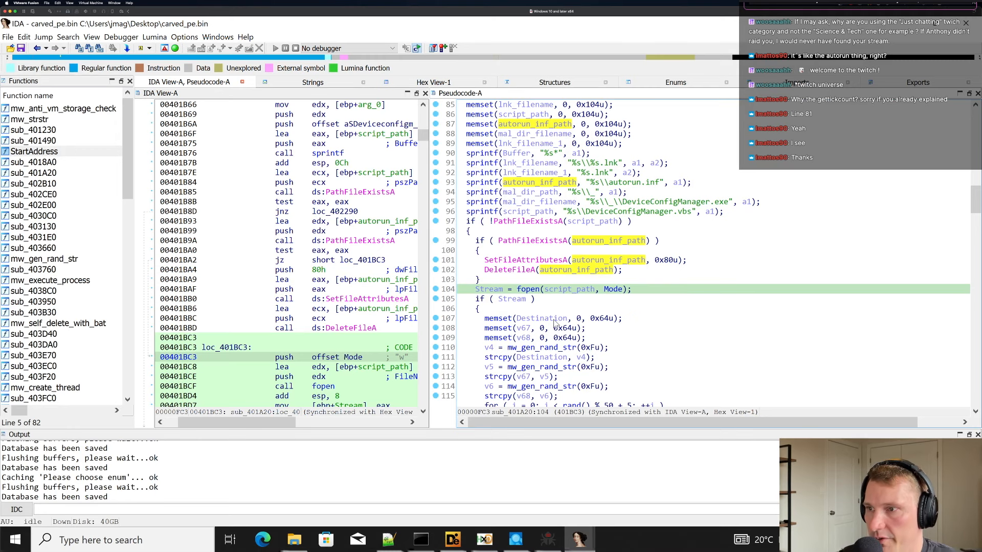
{"action": "left_click", "coordinate": [624, 320]}
{"action": "scroll", "coordinate": [582, 322], "scroll_direction": "down", "scroll_amount": 1}
{"action": "scroll", "coordinate": [582, 322], "scroll_direction": "down", "scroll_amount": 1}
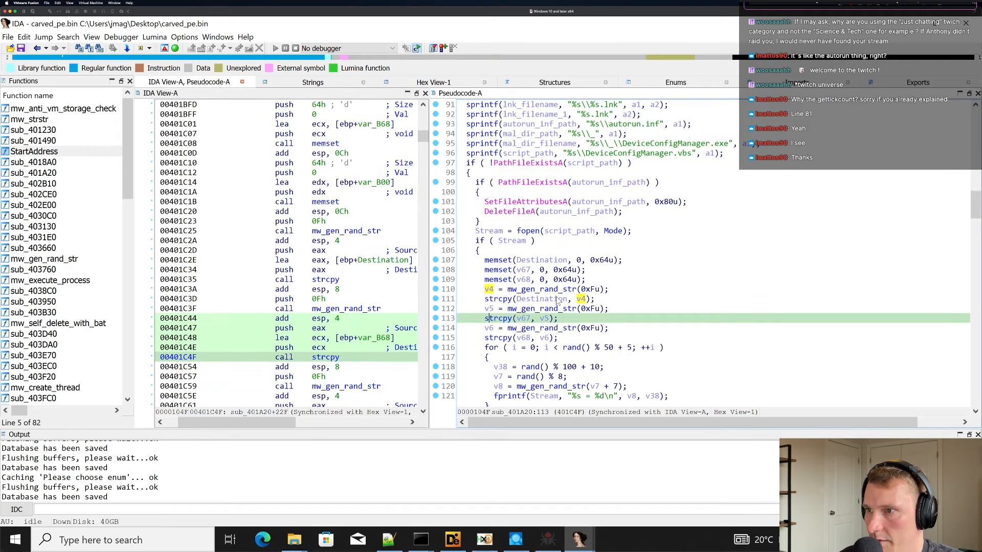
{"action": "left_click", "coordinate": [558, 298]}
{"action": "scroll", "coordinate": [656, 327], "scroll_direction": "down", "scroll_amount": 1}
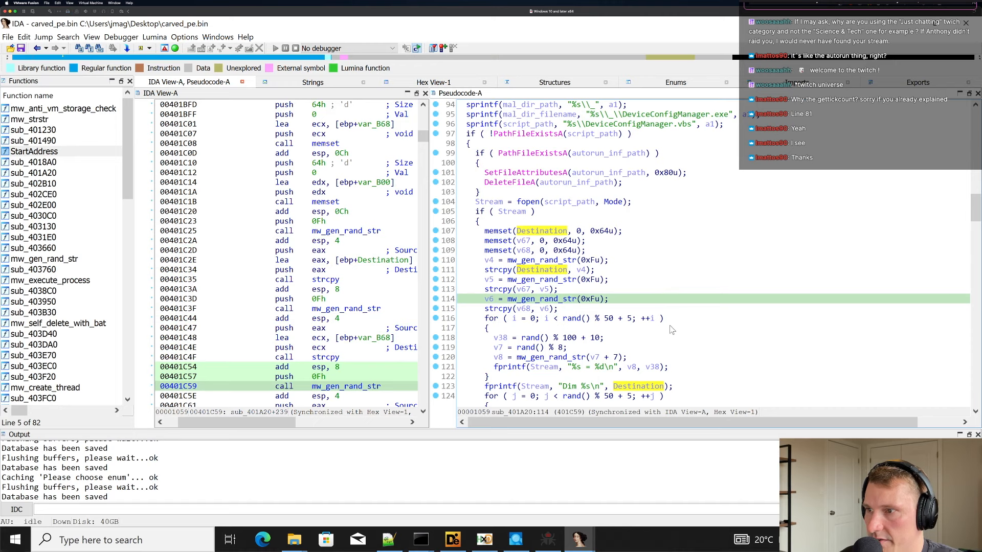
{"action": "scroll", "coordinate": [672, 330], "scroll_direction": "down", "scroll_amount": 3}
{"action": "scroll", "coordinate": [672, 329], "scroll_direction": "down", "scroll_amount": 2}
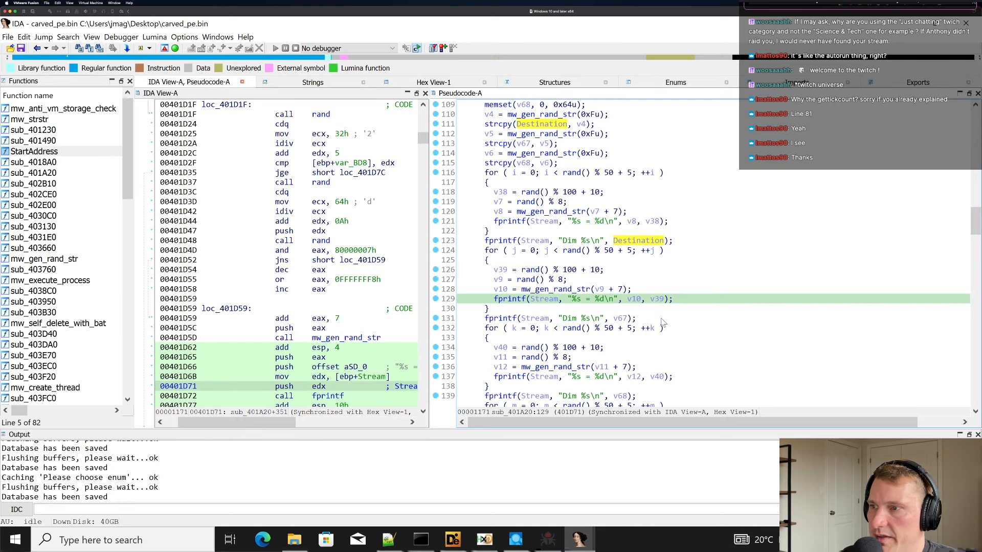
{"action": "scroll", "coordinate": [667, 352], "scroll_direction": "down", "scroll_amount": 2}
{"action": "scroll", "coordinate": [667, 349], "scroll_direction": "down", "scroll_amount": 3}
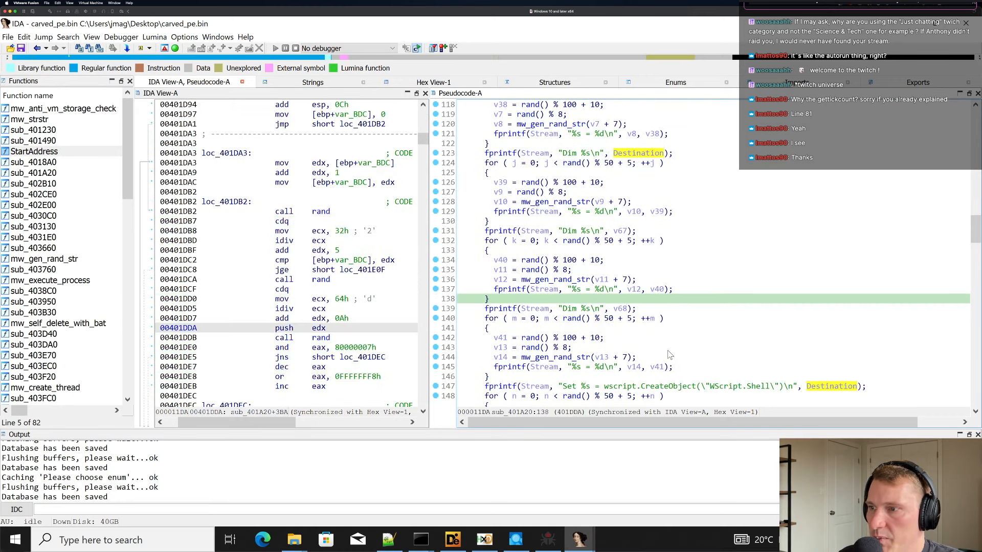
{"action": "scroll", "coordinate": [670, 354], "scroll_direction": "down", "scroll_amount": 3}
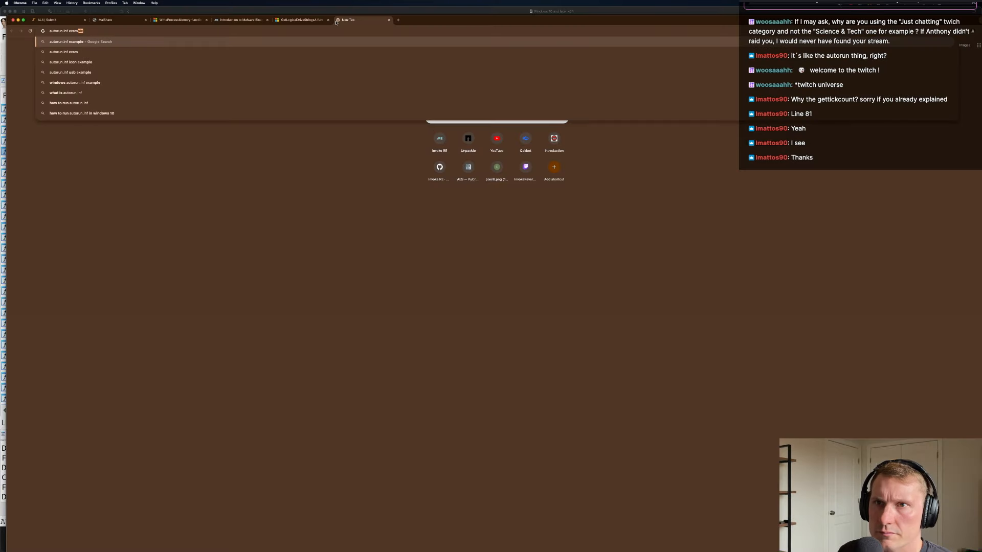
Switch to Chrome and search the web for "autorun.inf example att&ck".
{"action": "key", "text": "Return"}
{"action": "left_click", "coordinate": [235, 62]}
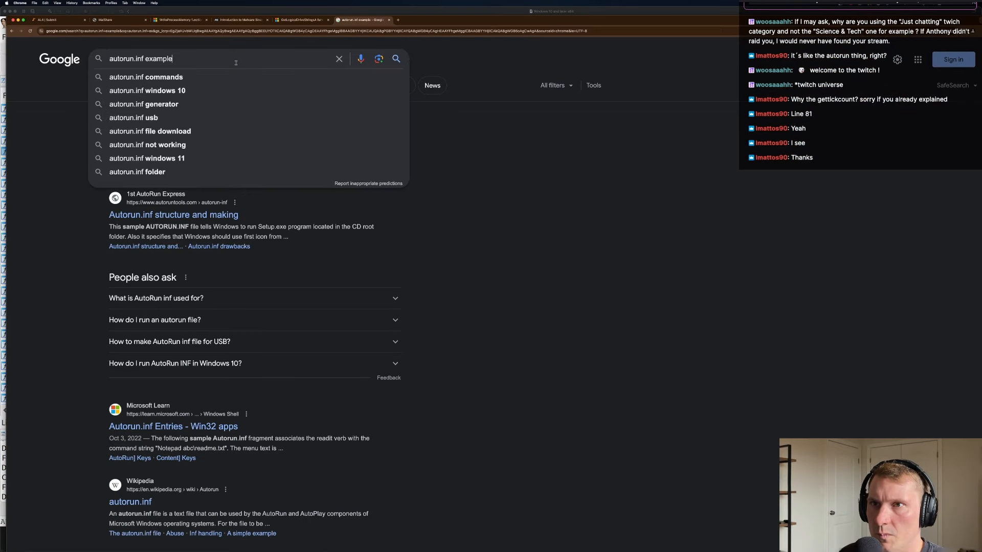
{"action": "type", "text": "att&"}
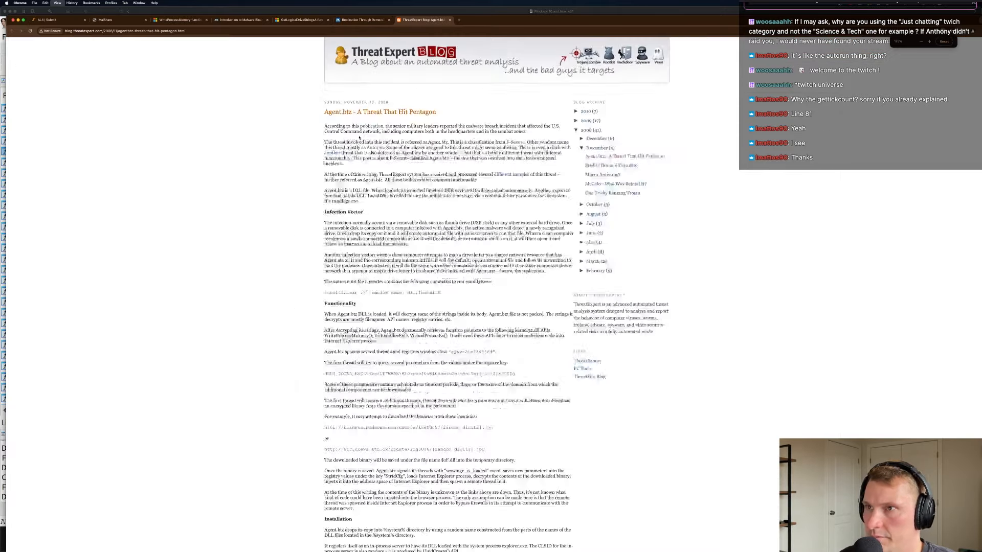
Enlarge the ThreatExpert article on Agent.btz and skim it for an example of autorun.inf contents.
{"action": "key", "text": "super+equal"}
{"action": "key", "text": "super+equal"}
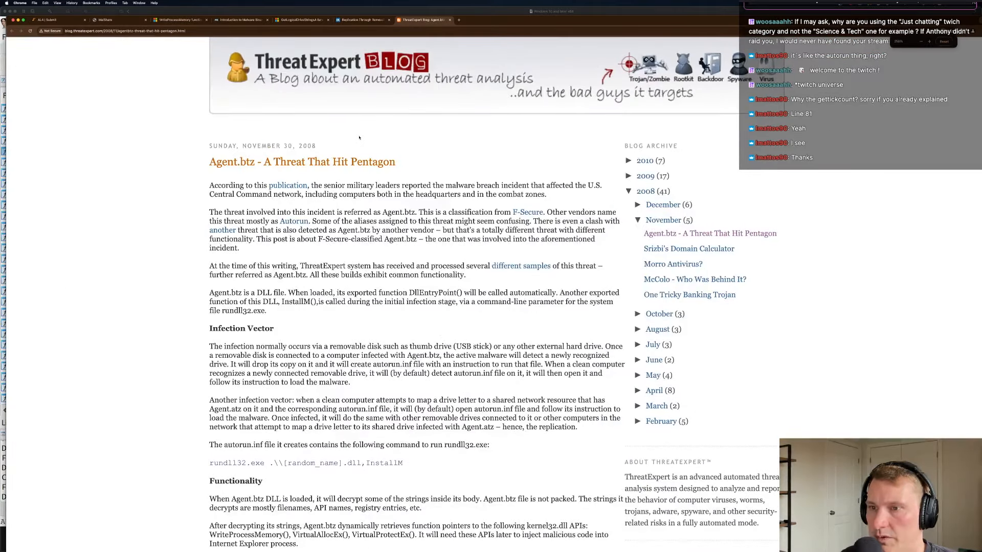
{"action": "scroll", "coordinate": [415, 326], "scroll_direction": "down", "scroll_amount": 15}
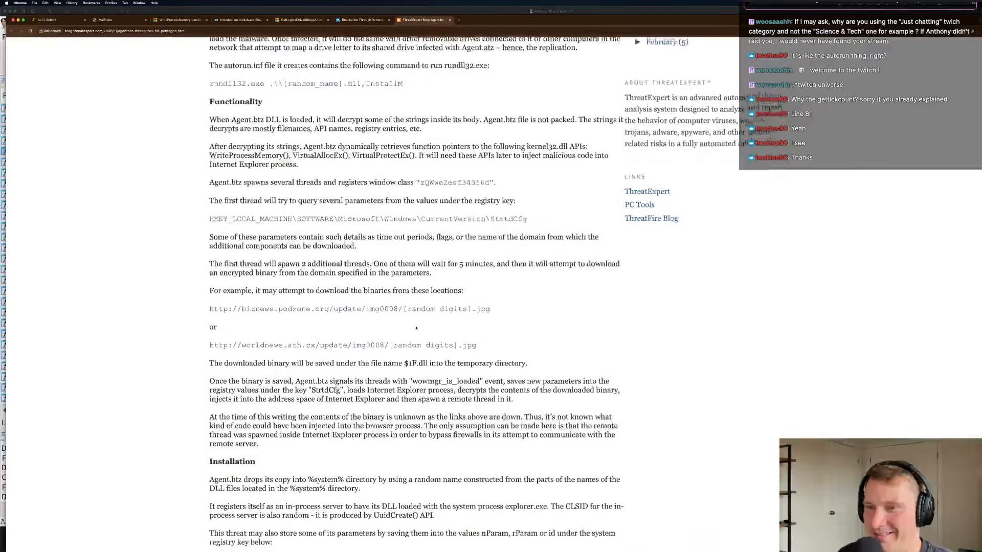
{"action": "scroll", "coordinate": [415, 325], "scroll_direction": "down", "scroll_amount": 5}
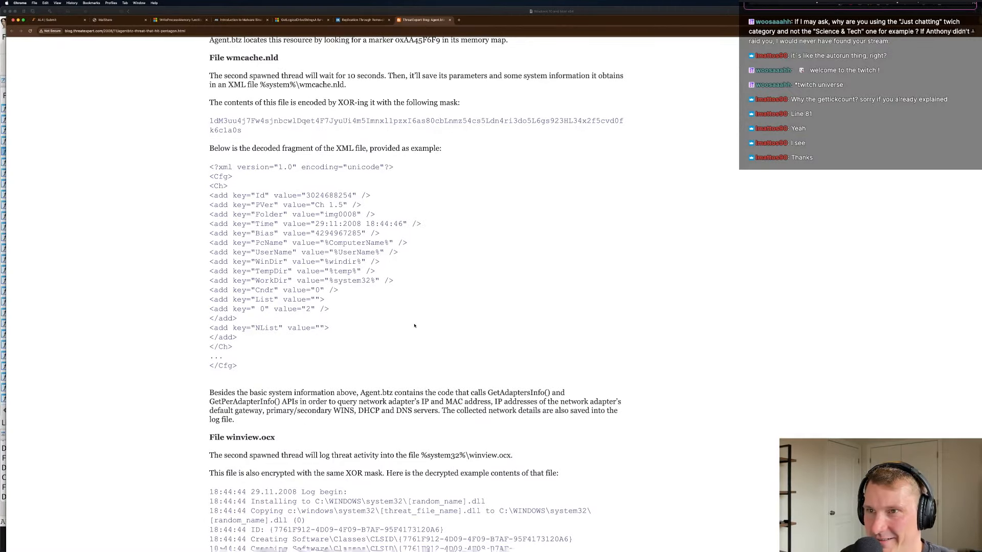
{"action": "scroll", "coordinate": [415, 326], "scroll_direction": "down", "scroll_amount": 6}
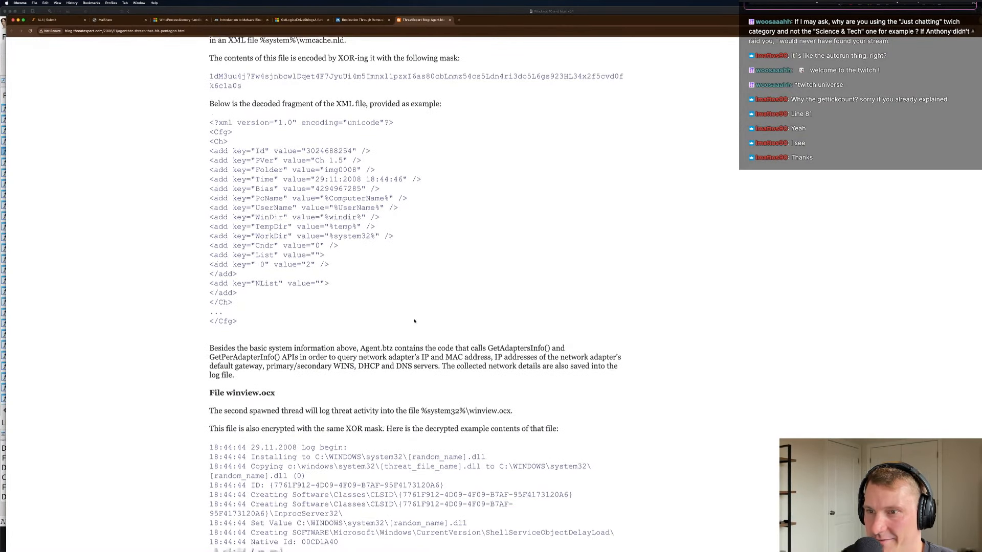
Search the Agent.btz article for "autorun.inf", step through the matches and check the surrounding sections.
{"action": "type", "text": "autorun.inf"}
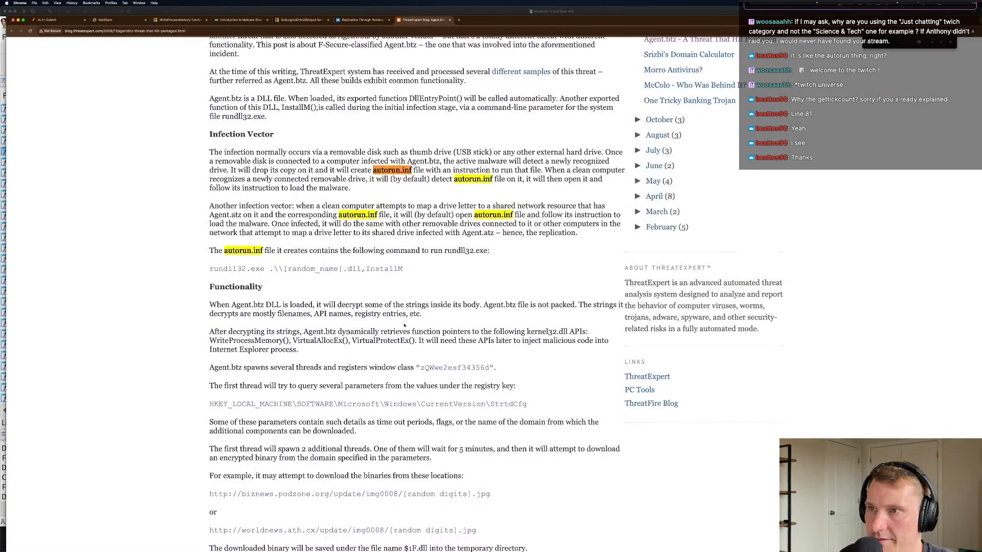
{"action": "key", "text": "Return"}
{"action": "key", "text": "Return"}
{"action": "key", "text": "Return"}
{"action": "key", "text": "Return"}
{"action": "key", "text": "Return"}
{"action": "key", "text": "Return"}
{"action": "key", "text": "Return"}
{"action": "key", "text": "Return"}
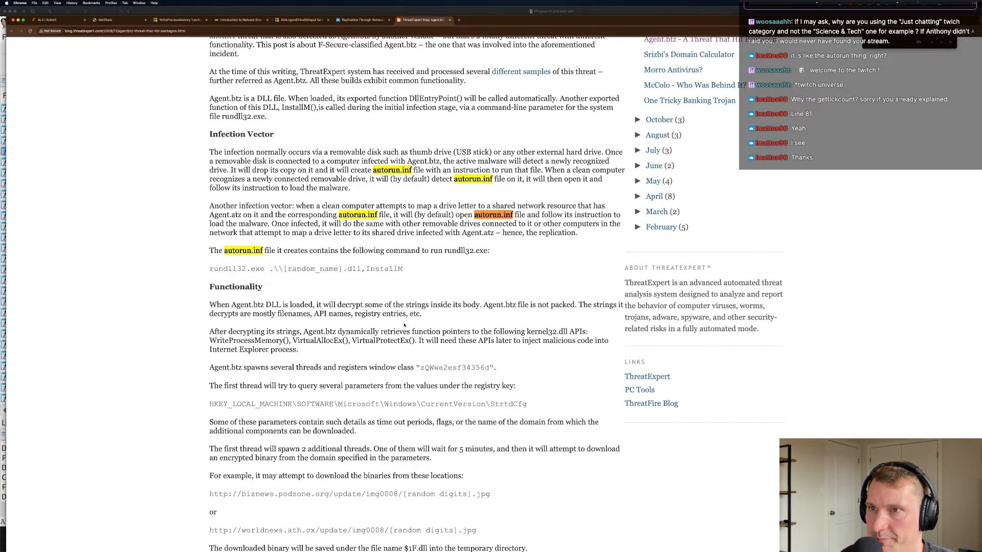
{"action": "scroll", "coordinate": [404, 325], "scroll_direction": "down", "scroll_amount": 20}
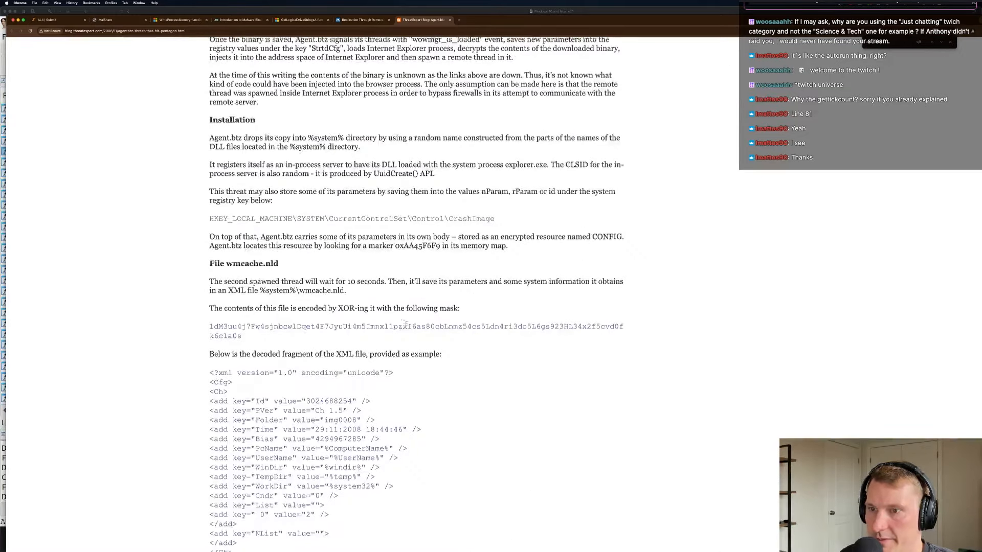
{"action": "scroll", "coordinate": [407, 326], "scroll_direction": "up", "scroll_amount": 10}
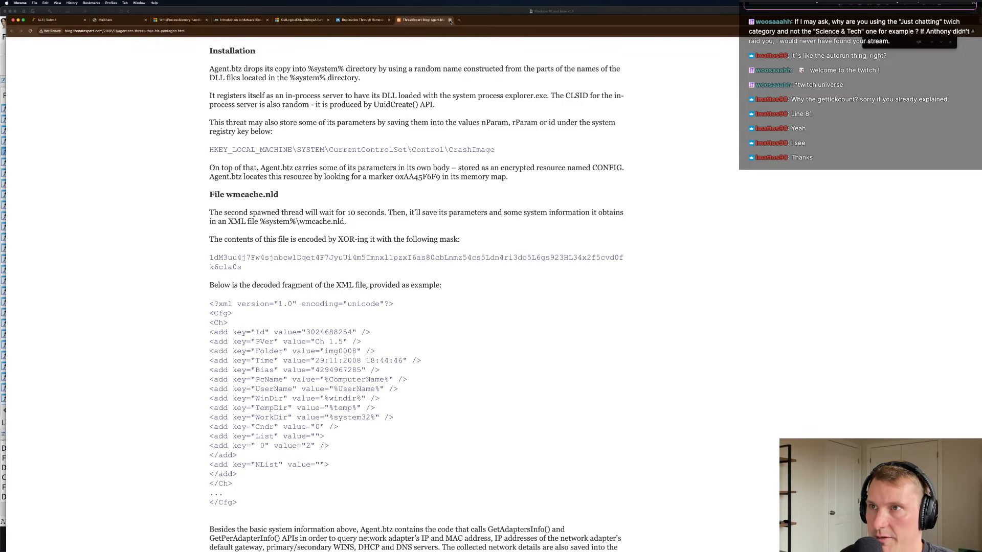
Close the Agent.btz article, return to the search results and look up Microsoft's page on creating an AutoRun-enabled application.
{"action": "key", "text": "super+w"}
{"action": "left_click", "coordinate": [12, 31]}
{"action": "left_click", "coordinate": [12, 31]}
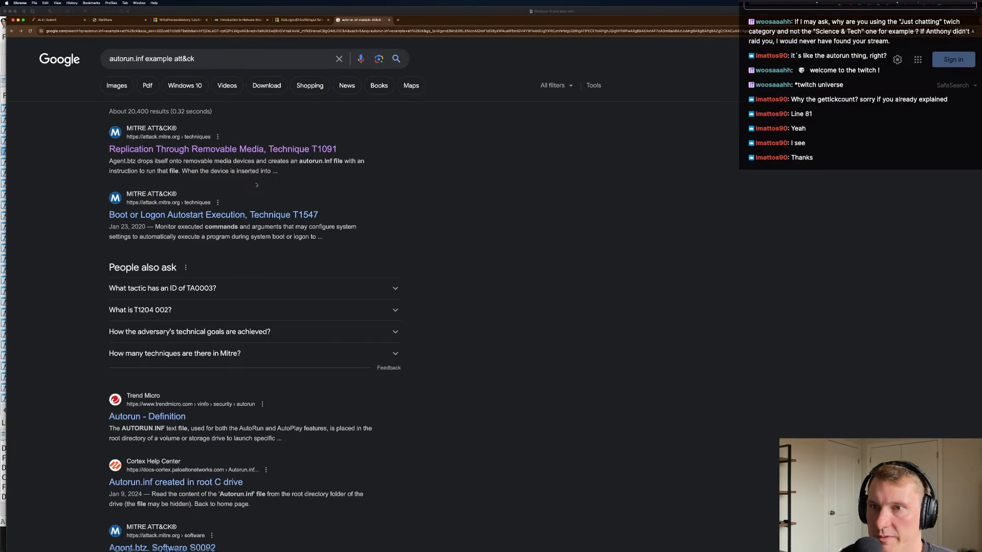
{"action": "scroll", "coordinate": [449, 242], "scroll_direction": "down", "scroll_amount": 2}
{"action": "scroll", "coordinate": [449, 243], "scroll_direction": "down", "scroll_amount": 5}
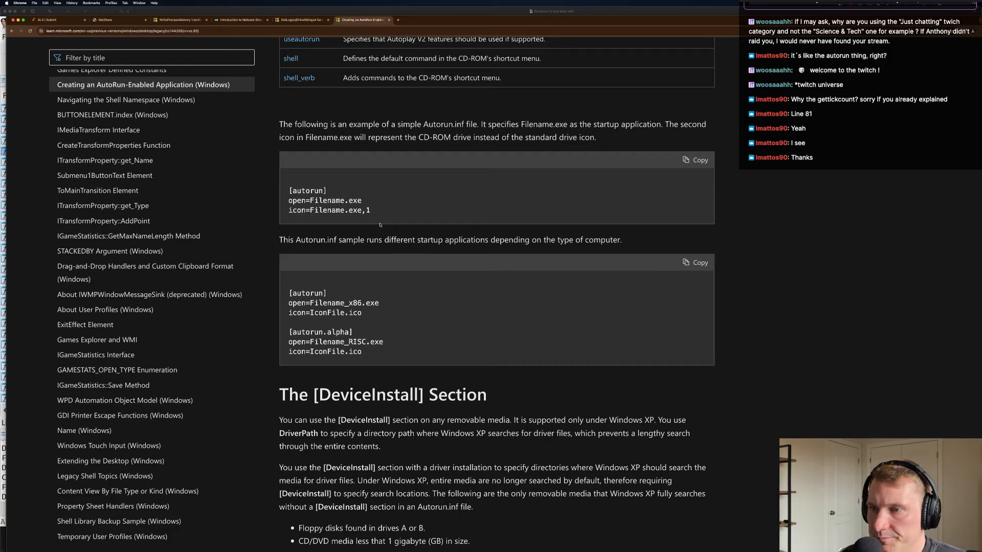
Examine the sample Autorun.inf with its [autorun], open and icon entries, and compare it with the command table and [DeviceInstall] section.
{"action": "left_click_drag", "start_coordinate": [389, 214], "coordinate": [317, 191]}
{"action": "left_click", "coordinate": [404, 206]}
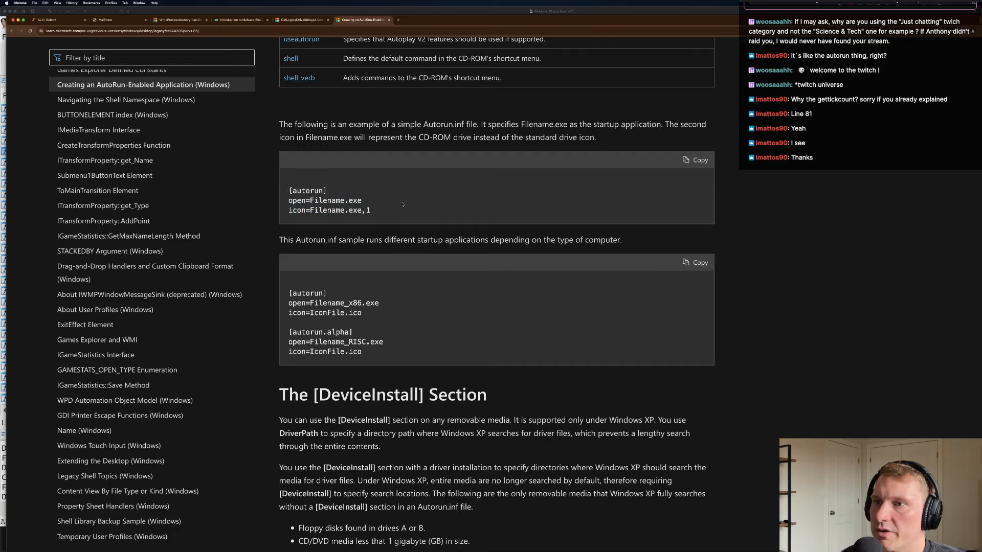
{"action": "left_click_drag", "start_coordinate": [399, 210], "coordinate": [290, 149]}
{"action": "left_click", "coordinate": [402, 224]}
{"action": "scroll", "coordinate": [402, 224], "scroll_direction": "down", "scroll_amount": 6}
{"action": "left_click", "coordinate": [367, 169]}
{"action": "scroll", "coordinate": [367, 169], "scroll_direction": "down", "scroll_amount": 3}
{"action": "scroll", "coordinate": [365, 172], "scroll_direction": "up", "scroll_amount": 4}
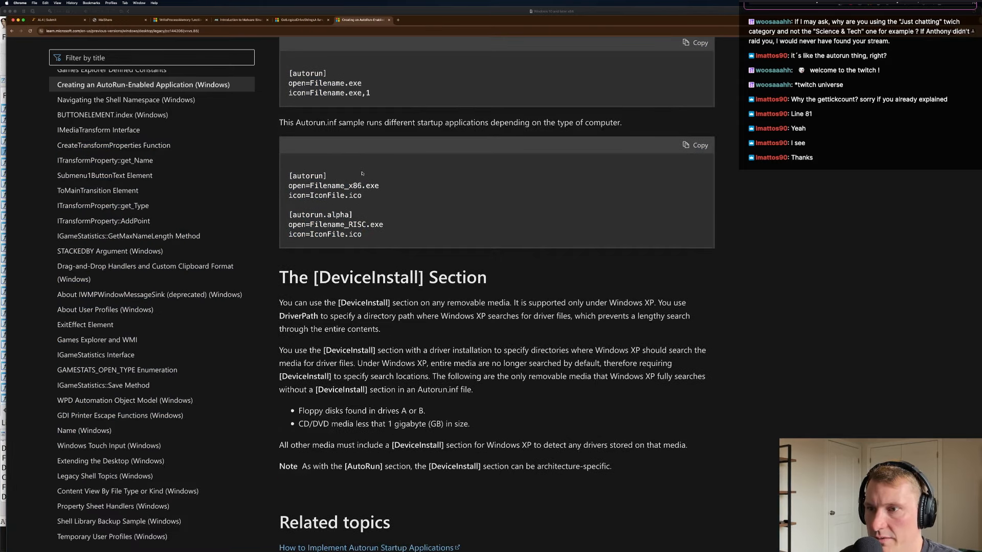
{"action": "scroll", "coordinate": [363, 174], "scroll_direction": "down", "scroll_amount": 3}
{"action": "scroll", "coordinate": [363, 174], "scroll_direction": "up", "scroll_amount": 10}
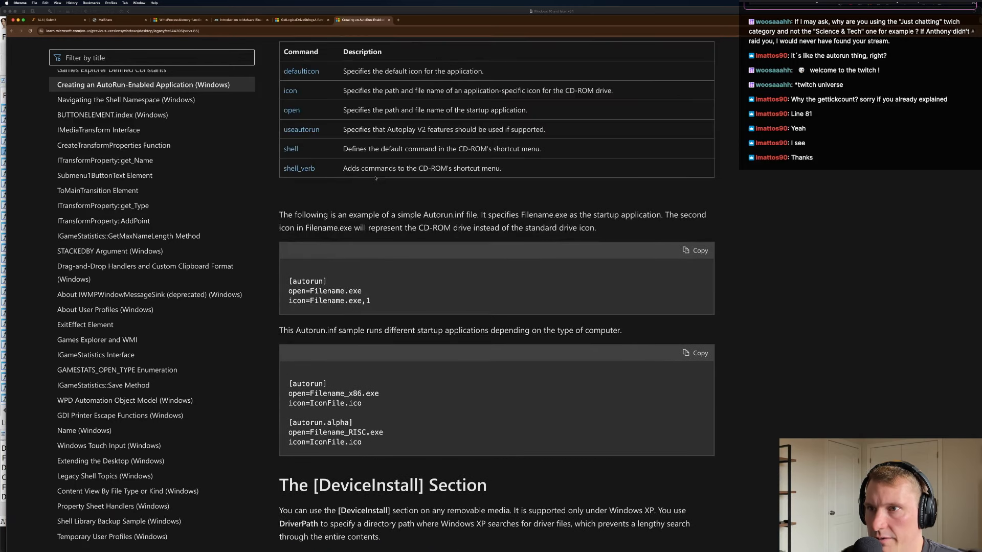
{"action": "left_click_drag", "start_coordinate": [376, 302], "coordinate": [289, 281]}
{"action": "left_click", "coordinate": [367, 295]}
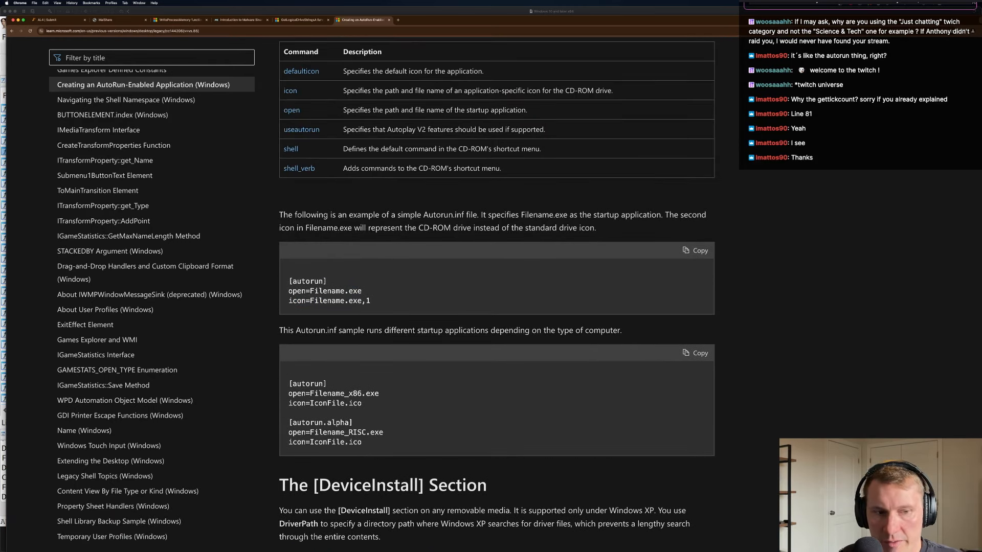
Switch back to IDA and review the fprintf loops in sub_401A20 that precede the WScript.Shell line.
{"action": "key", "text": "super+Tab"}
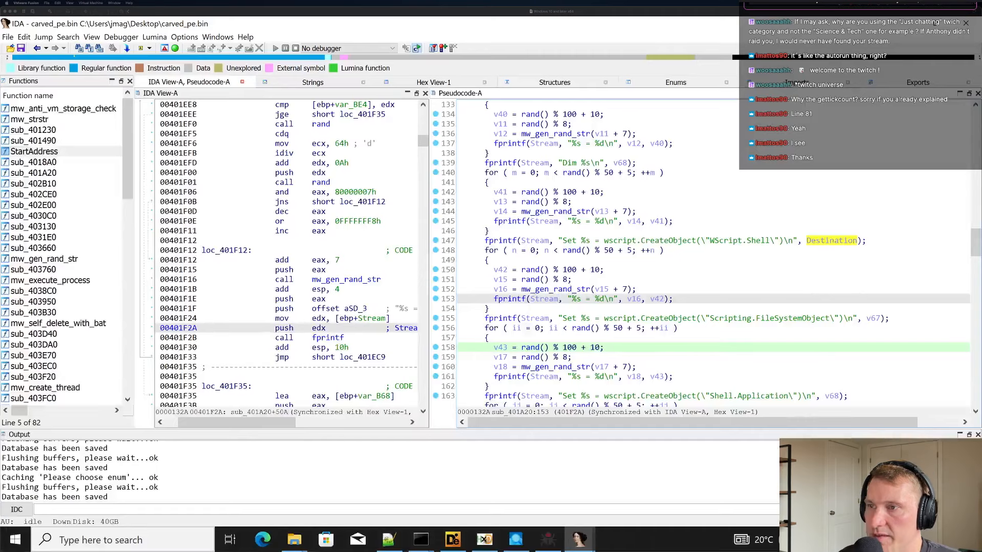
{"action": "left_click", "coordinate": [730, 271]}
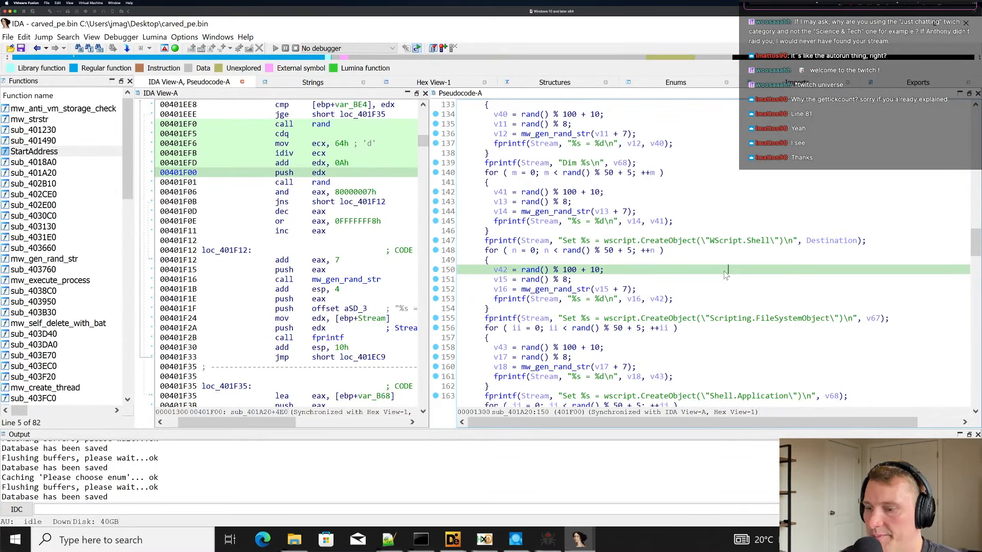
{"action": "scroll", "coordinate": [724, 275], "scroll_direction": "up", "scroll_amount": 4}
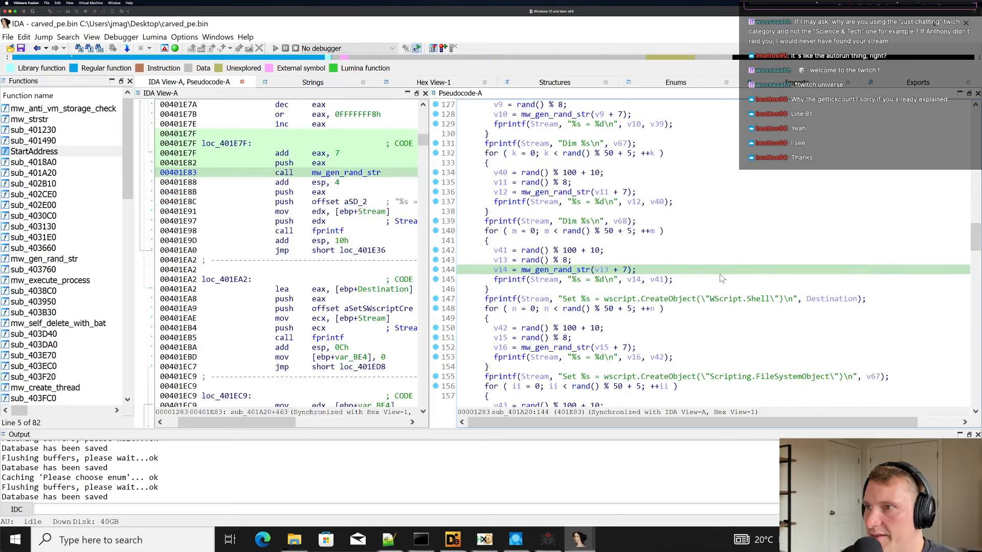
{"action": "scroll", "coordinate": [643, 258], "scroll_direction": "up", "scroll_amount": 5}
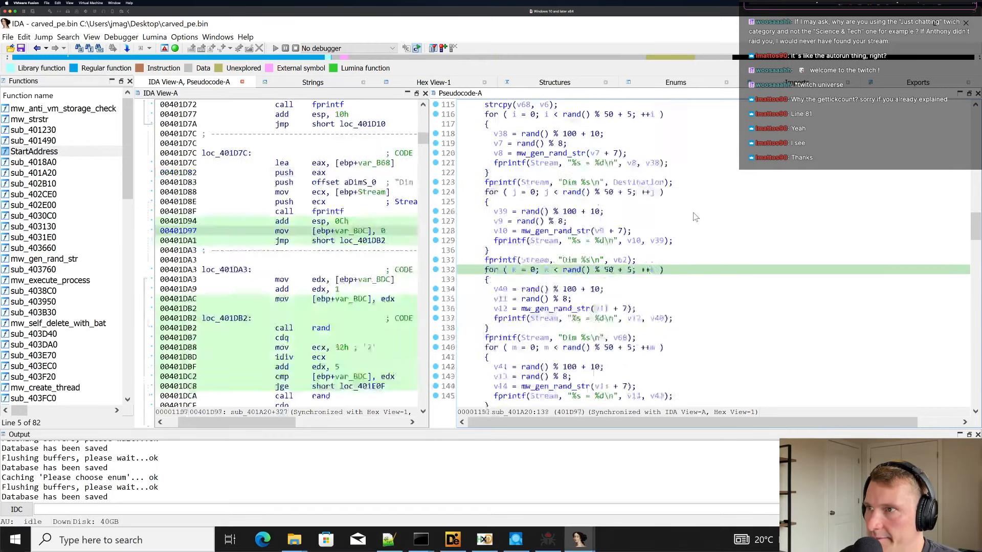
Review the random-variable fprintf loops in sub_401A20 from the mw_gen_rand_str calls down to the CreateObject lines.
{"action": "left_click_drag", "start_coordinate": [485, 163], "coordinate": [632, 316]}
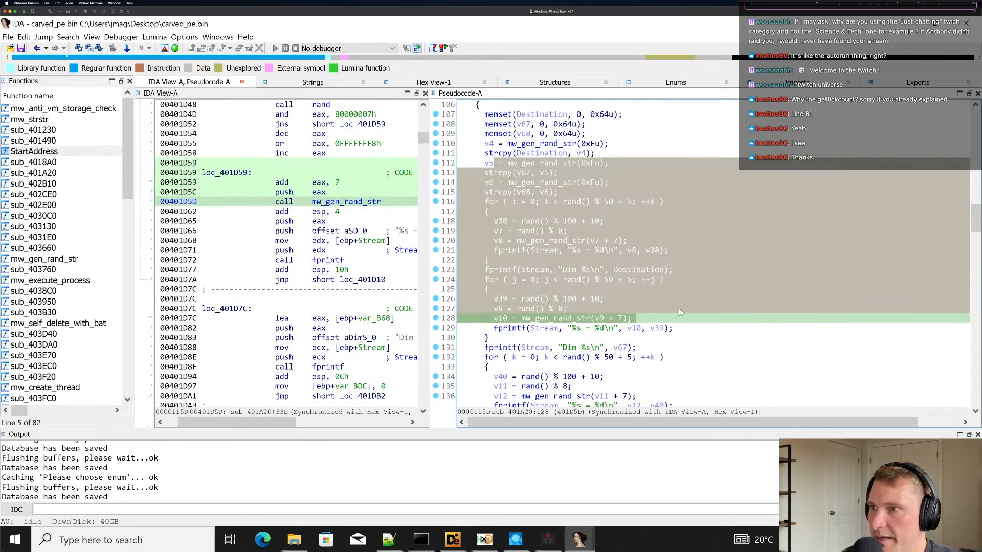
{"action": "left_click", "coordinate": [681, 309]}
{"action": "left_click_drag", "start_coordinate": [515, 247], "coordinate": [685, 366]}
{"action": "left_click", "coordinate": [685, 358]}
{"action": "scroll", "coordinate": [688, 368], "scroll_direction": "down", "scroll_amount": 5}
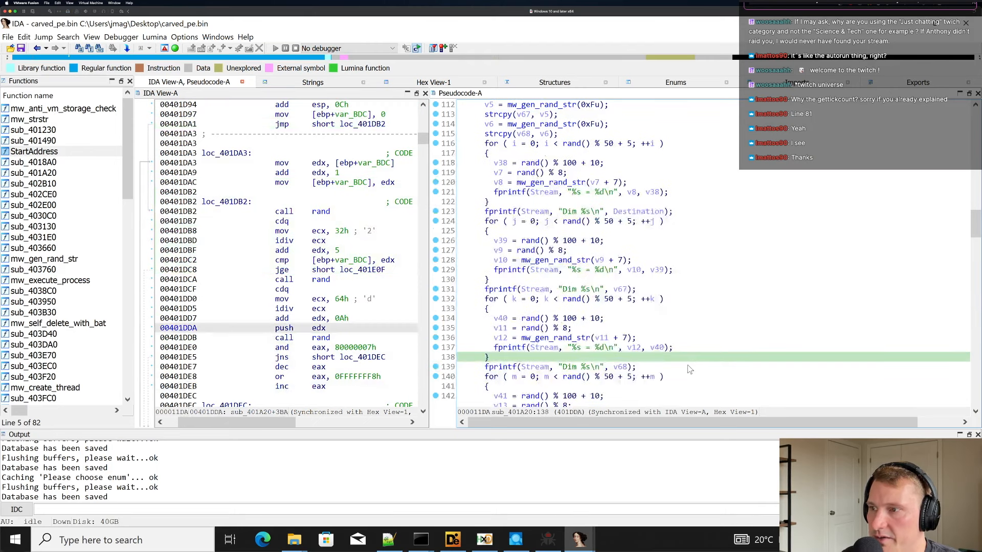
{"action": "scroll", "coordinate": [688, 369], "scroll_direction": "down", "scroll_amount": 4}
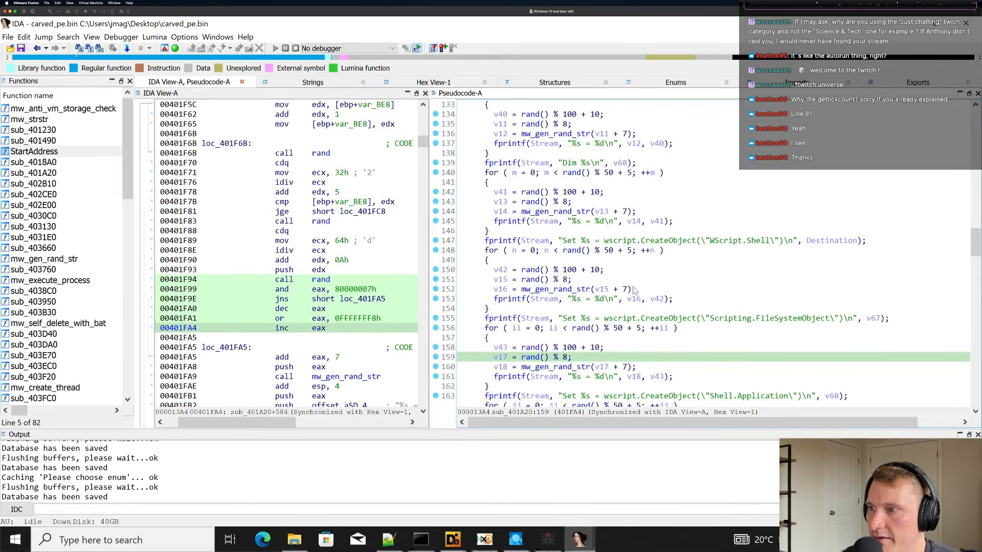
{"action": "scroll", "coordinate": [646, 309], "scroll_direction": "down", "scroll_amount": 3}
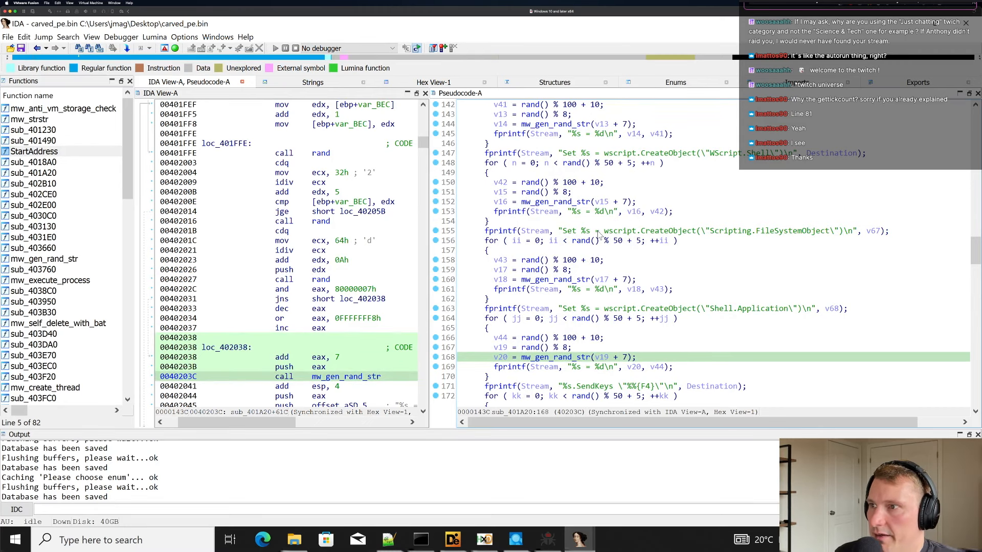
Examine the fprintf on line 155 that writes the Scripting.FileSystemObject CreateObject statement.
{"action": "left_click_drag", "start_coordinate": [599, 231], "coordinate": [830, 231]}
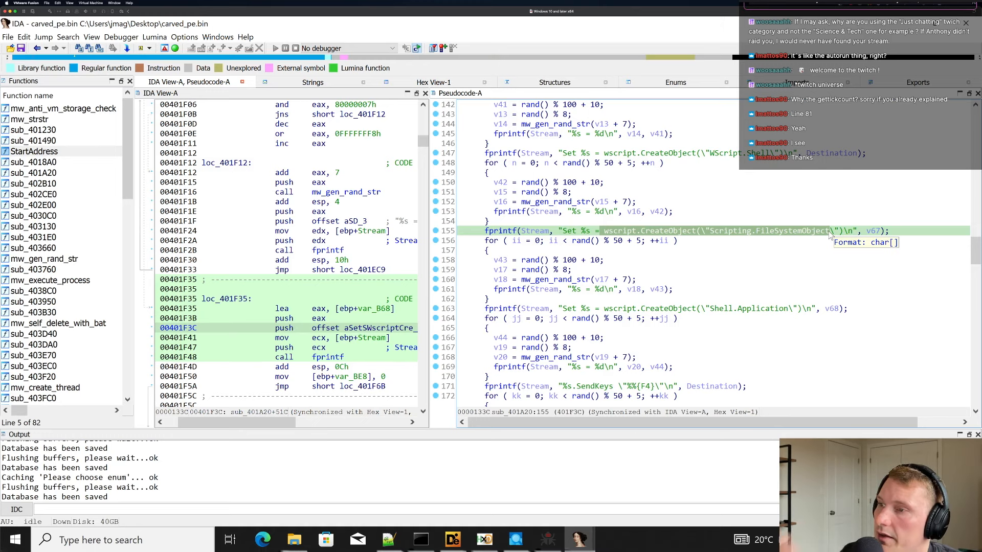
{"action": "left_click", "coordinate": [697, 250]}
{"action": "scroll", "coordinate": [703, 251], "scroll_direction": "up", "scroll_amount": 2}
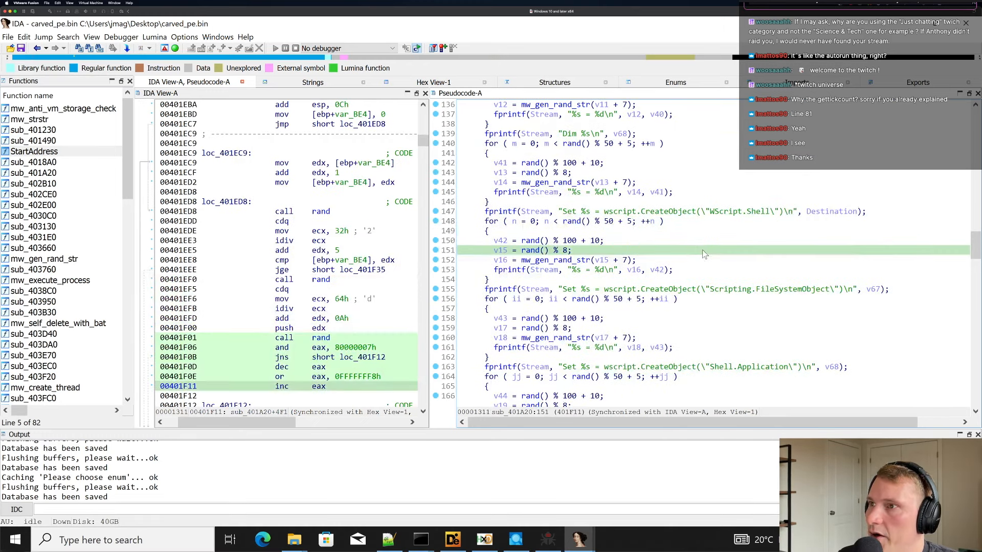
Go back to the sprintf on line 96 and check the DeviceConfigManager.vbs name used for script_path.
{"action": "scroll", "coordinate": [703, 251], "scroll_direction": "up", "scroll_amount": 9}
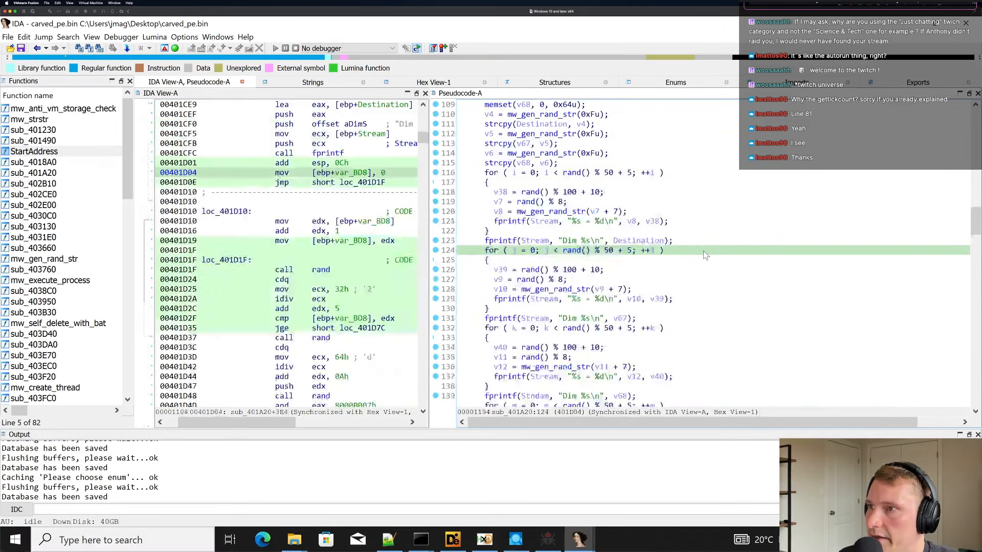
{"action": "scroll", "coordinate": [703, 251], "scroll_direction": "up", "scroll_amount": 8}
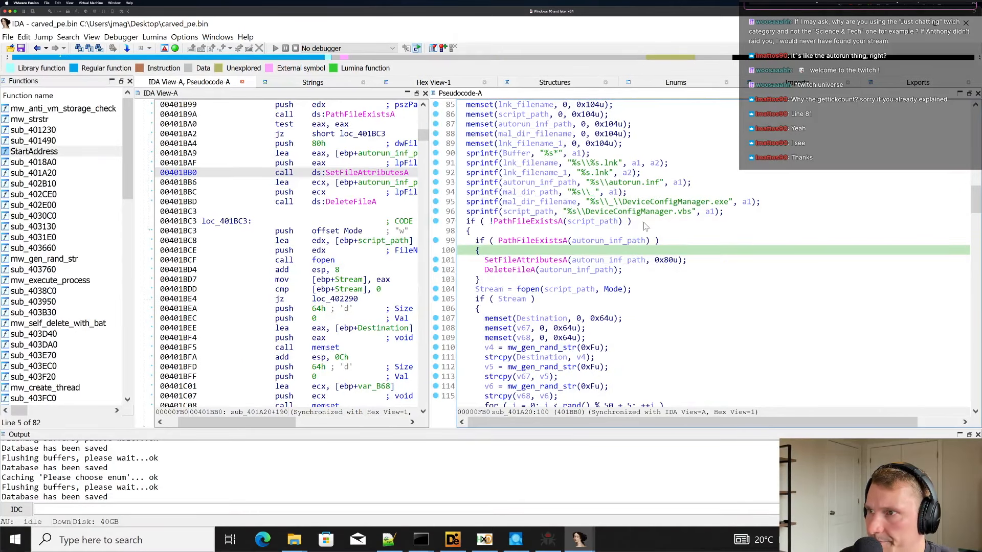
{"action": "left_click_drag", "start_coordinate": [587, 211], "coordinate": [657, 217]}
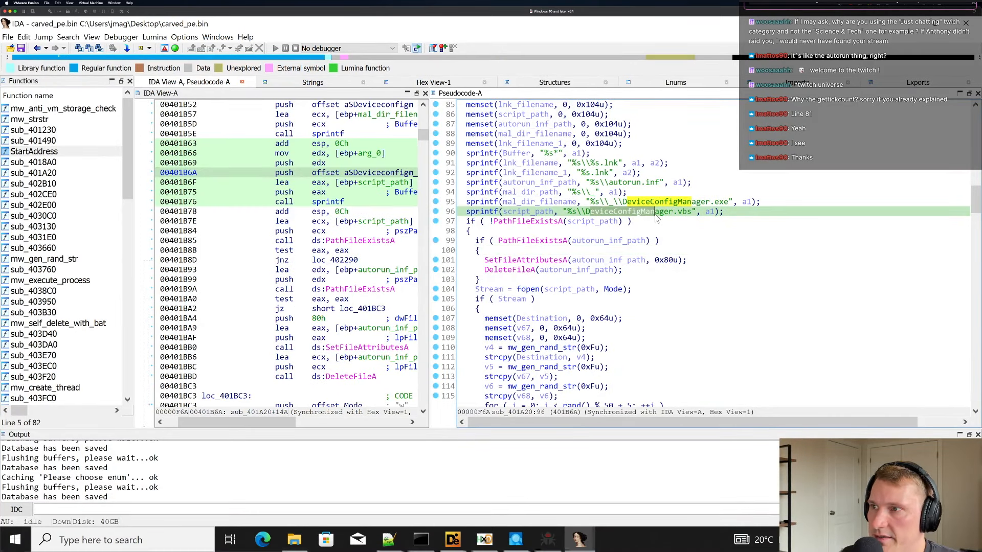
{"action": "left_click", "coordinate": [692, 211]}
{"action": "scroll", "coordinate": [707, 246], "scroll_direction": "down", "scroll_amount": 7}
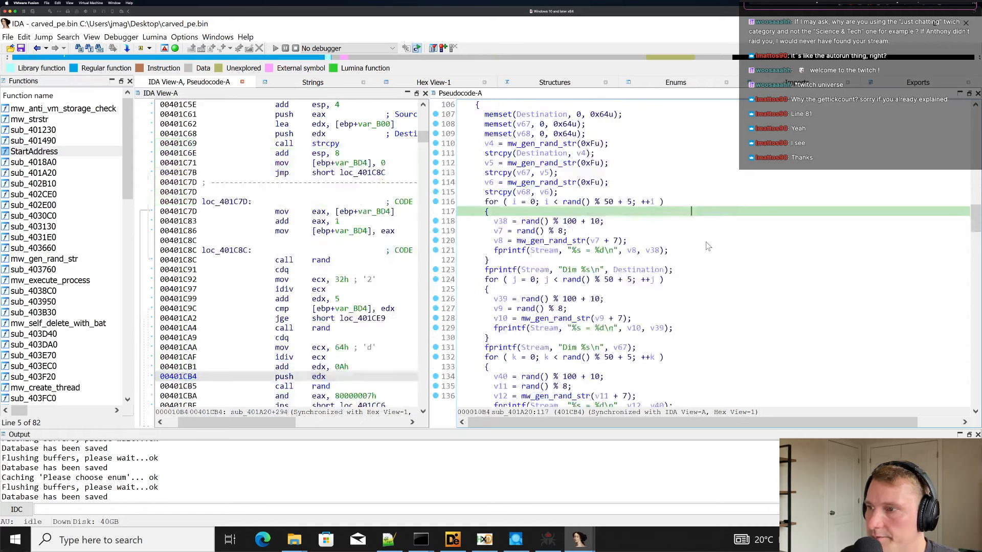
Examine the fprintf on line 123 that writes a "Dim %s\n" declaration into the script.
{"action": "scroll", "coordinate": [706, 242], "scroll_direction": "down", "scroll_amount": 2}
{"action": "left_click_drag", "start_coordinate": [532, 195], "coordinate": [616, 213]}
{"action": "left_click", "coordinate": [600, 232]}
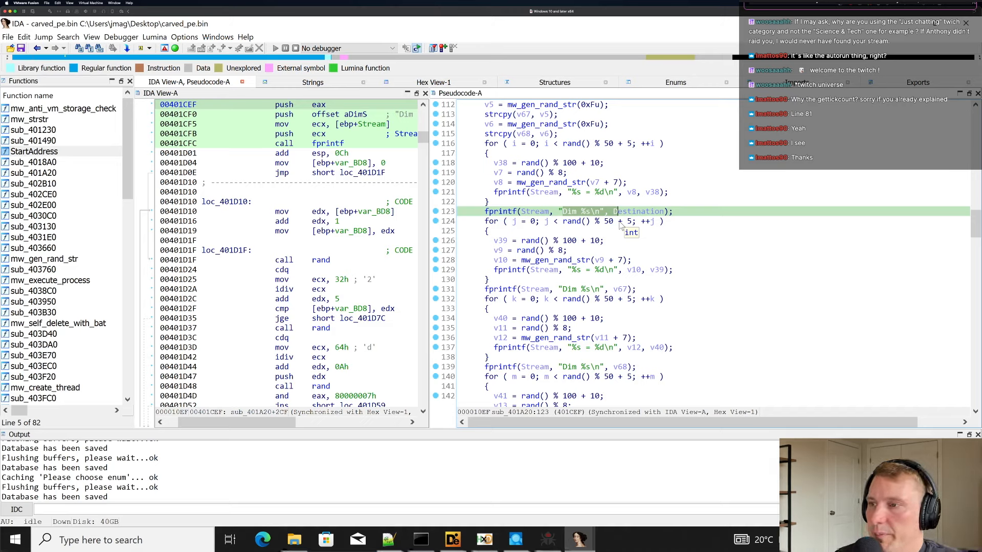
{"action": "left_click", "coordinate": [609, 246]}
{"action": "left_click_drag", "start_coordinate": [563, 213], "coordinate": [602, 215]}
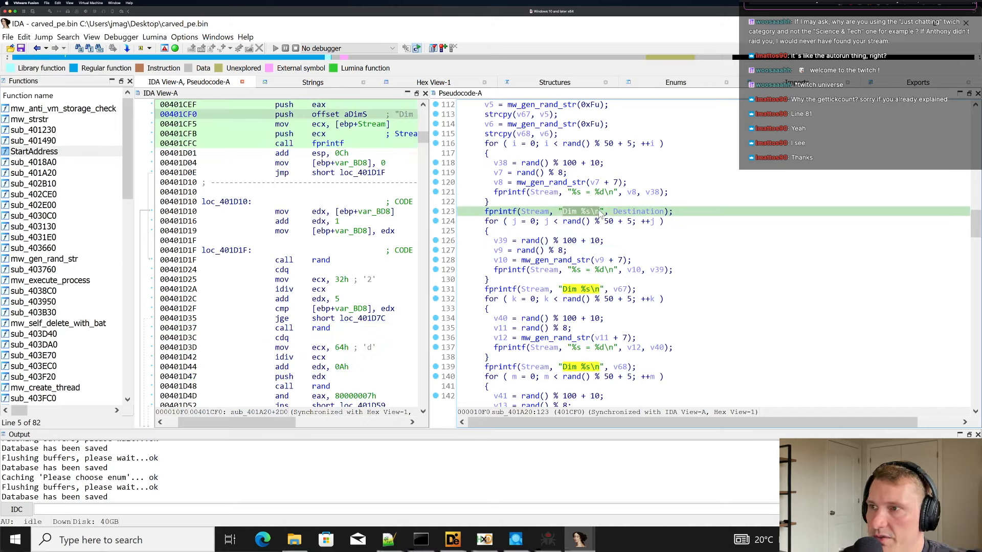
{"action": "scroll", "coordinate": [638, 250], "scroll_direction": "down", "scroll_amount": 2}
Trace the Set statements on lines 147 and 155 that create the WScript.Shell and Scripting.FileSystemObject objects.
{"action": "scroll", "coordinate": [638, 249], "scroll_direction": "down", "scroll_amount": 5}
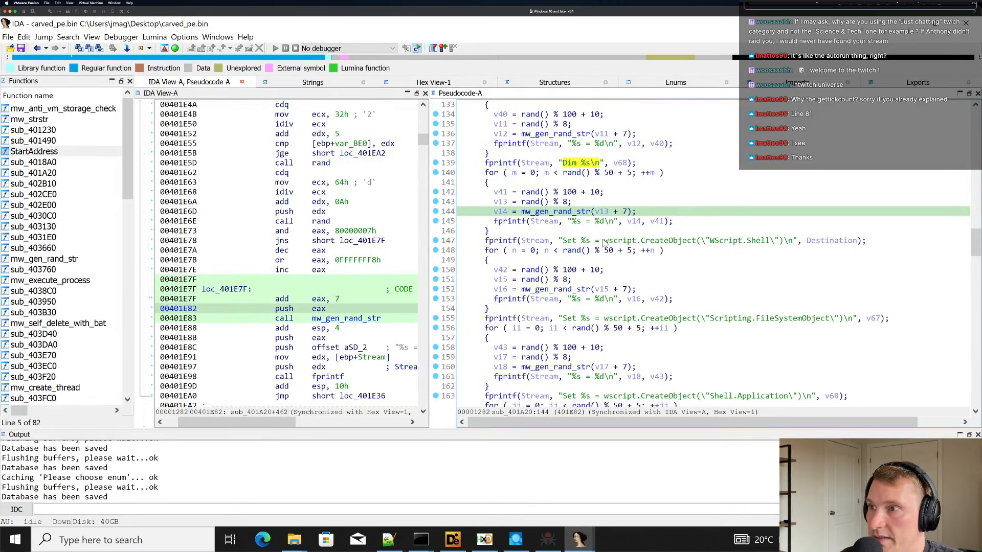
{"action": "left_click_drag", "start_coordinate": [604, 240], "coordinate": [798, 241]}
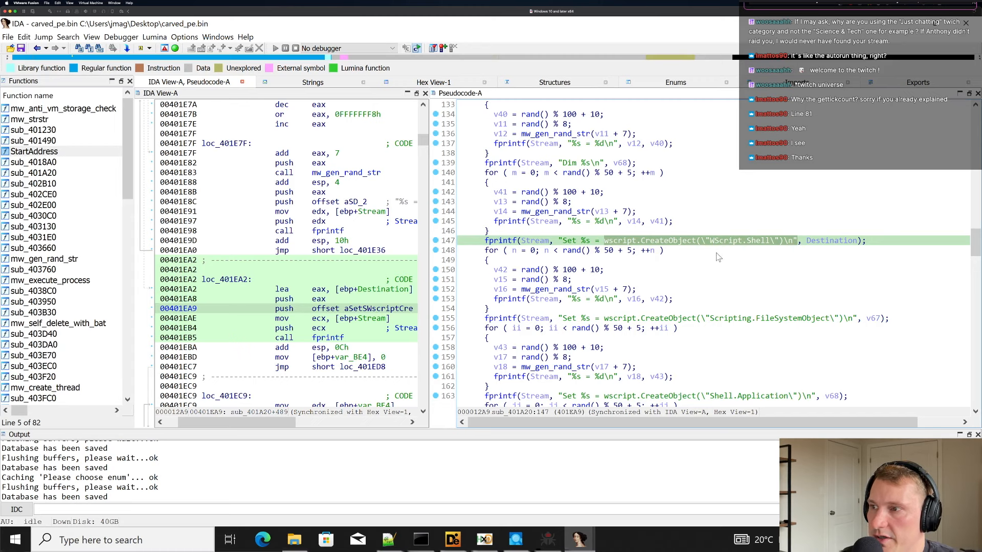
{"action": "scroll", "coordinate": [719, 258], "scroll_direction": "down", "scroll_amount": 2}
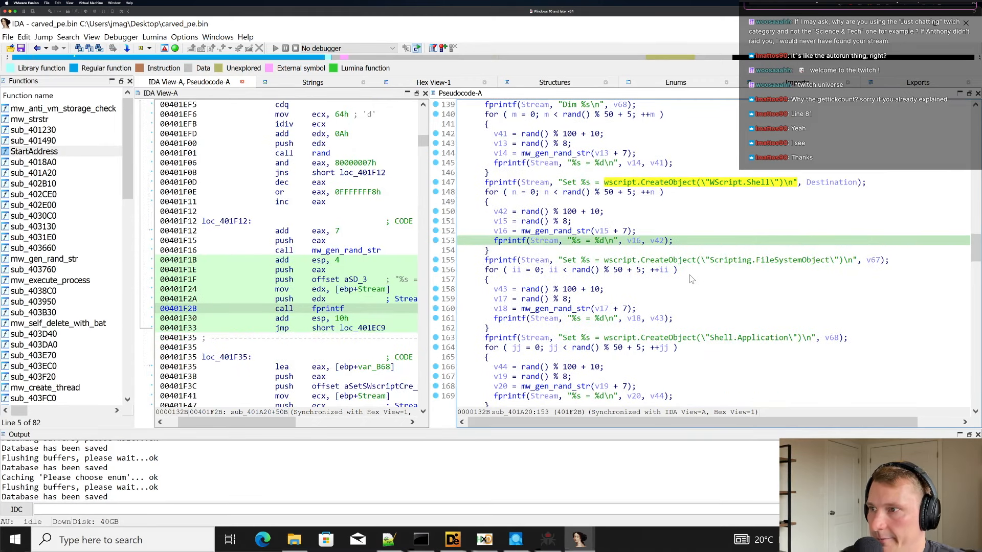
{"action": "left_click_drag", "start_coordinate": [644, 260], "coordinate": [849, 261]}
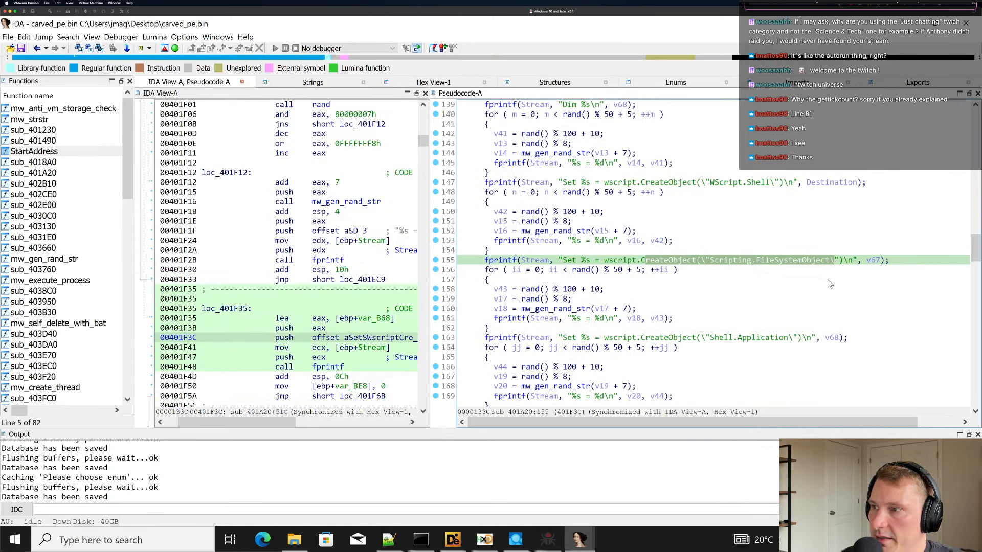
{"action": "scroll", "coordinate": [820, 280], "scroll_direction": "down", "scroll_amount": 3}
Examine the CreateObject call for Shell.Application in the fprintf on line 163.
{"action": "left_click", "coordinate": [700, 262]}
{"action": "left_click_drag", "start_coordinate": [692, 251], "coordinate": [859, 254]}
{"action": "left_click", "coordinate": [748, 298]}
{"action": "left_click_drag", "start_coordinate": [648, 251], "coordinate": [800, 254]}
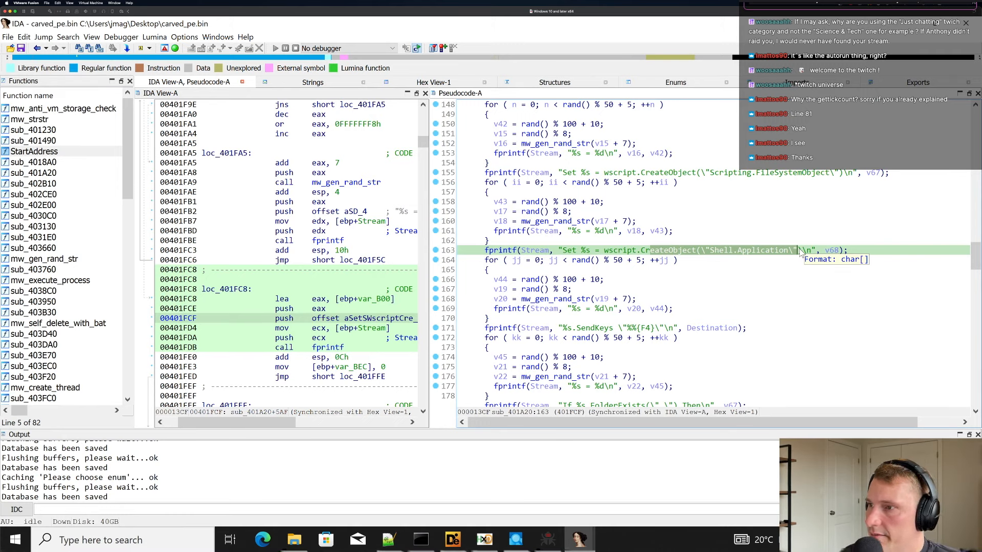
{"action": "left_click_drag", "start_coordinate": [642, 250], "coordinate": [820, 254]}
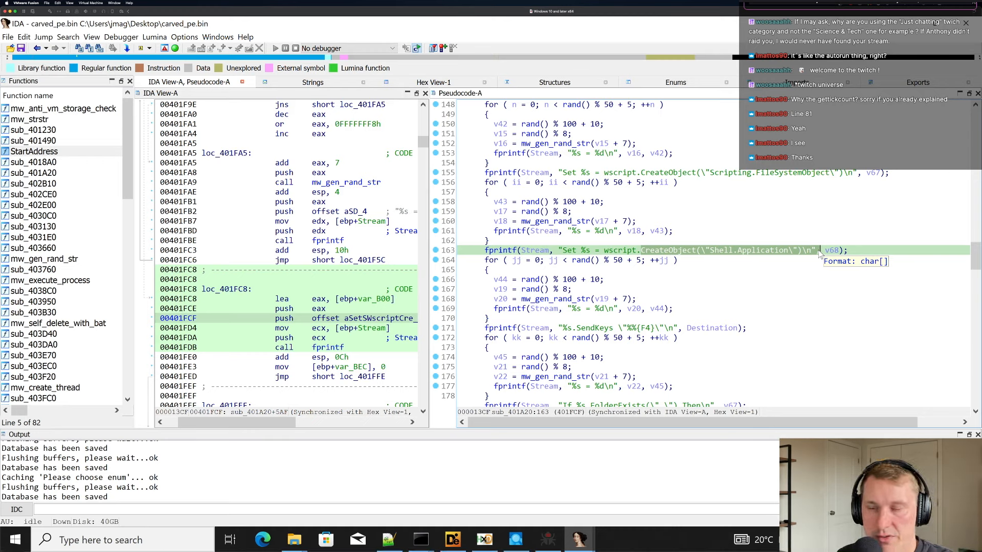
{"action": "left_click", "coordinate": [788, 259]}
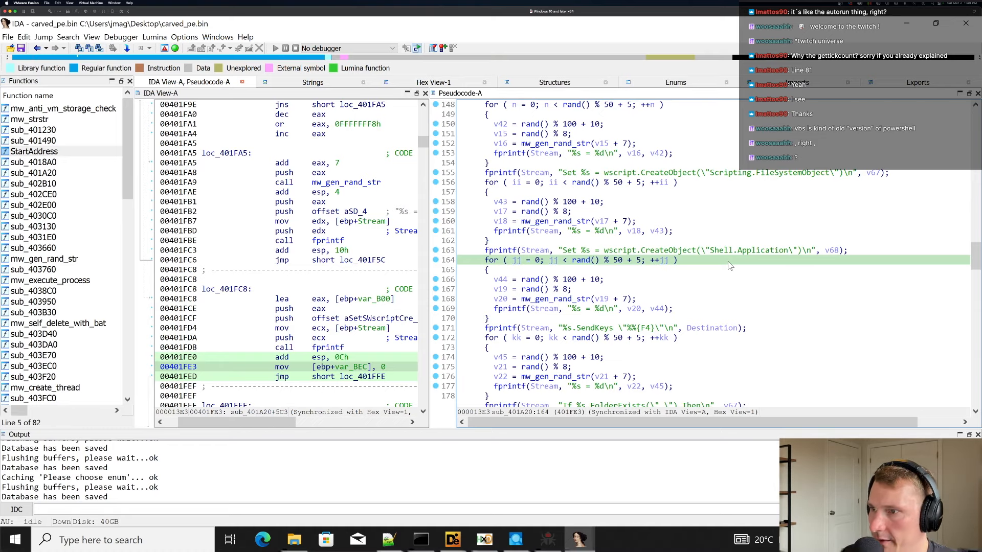
Examine the SendKeys {F4} statement on line 171 and the FolderExists check that follows the random loop.
{"action": "scroll", "coordinate": [707, 288], "scroll_direction": "down", "scroll_amount": 1}
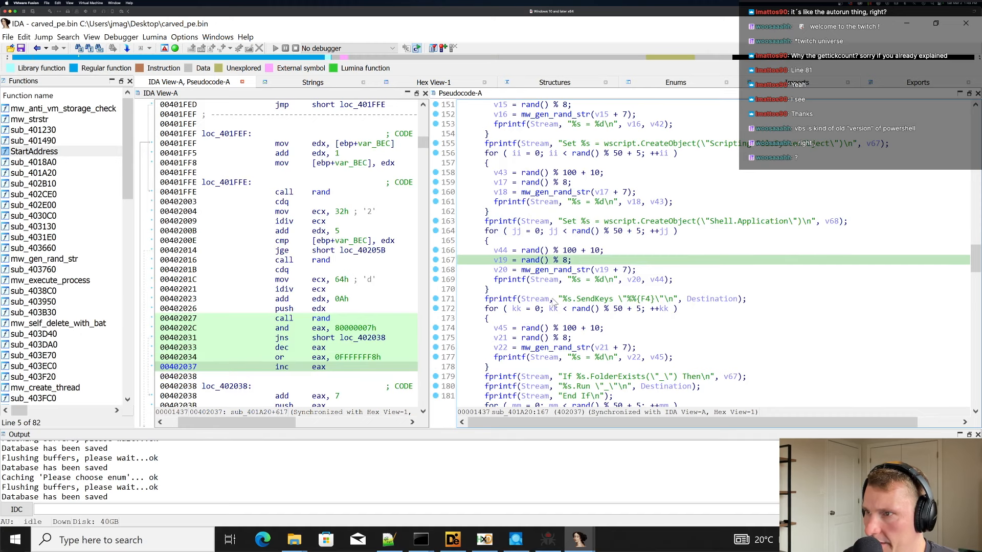
{"action": "left_click_drag", "start_coordinate": [557, 299], "coordinate": [722, 306]}
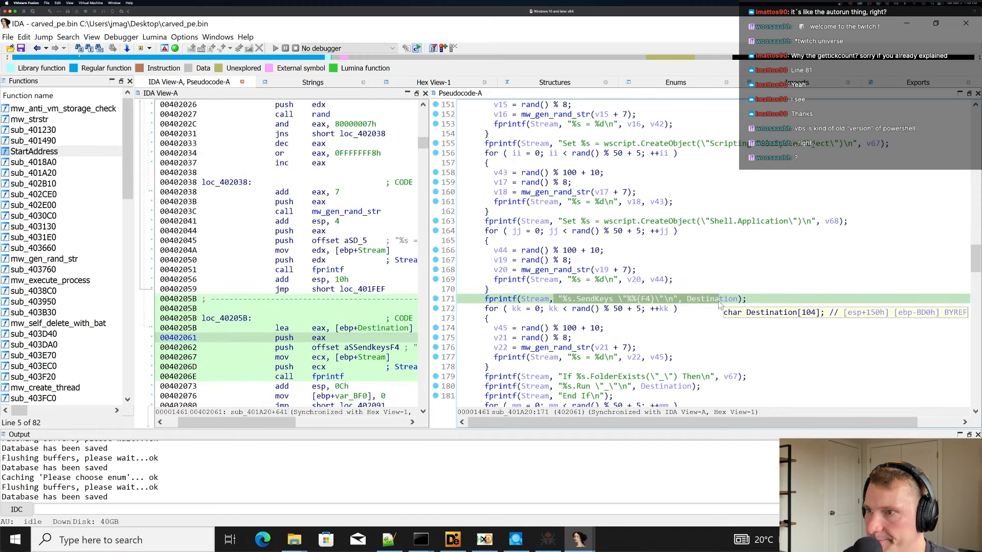
{"action": "scroll", "coordinate": [719, 315], "scroll_direction": "down", "scroll_amount": 3}
{"action": "scroll", "coordinate": [719, 315], "scroll_direction": "up", "scroll_amount": 1}
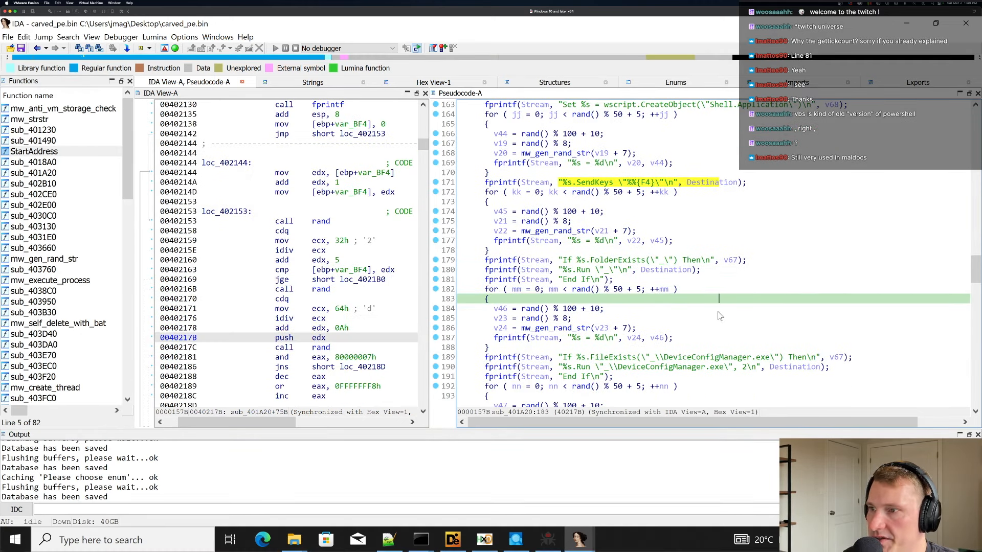
Examine the FileExists and Run statements for DeviceConfigManager.exe on lines 189 and 190.
{"action": "scroll", "coordinate": [718, 315], "scroll_direction": "down", "scroll_amount": 4}
{"action": "left_click_drag", "start_coordinate": [540, 310], "coordinate": [852, 309]}
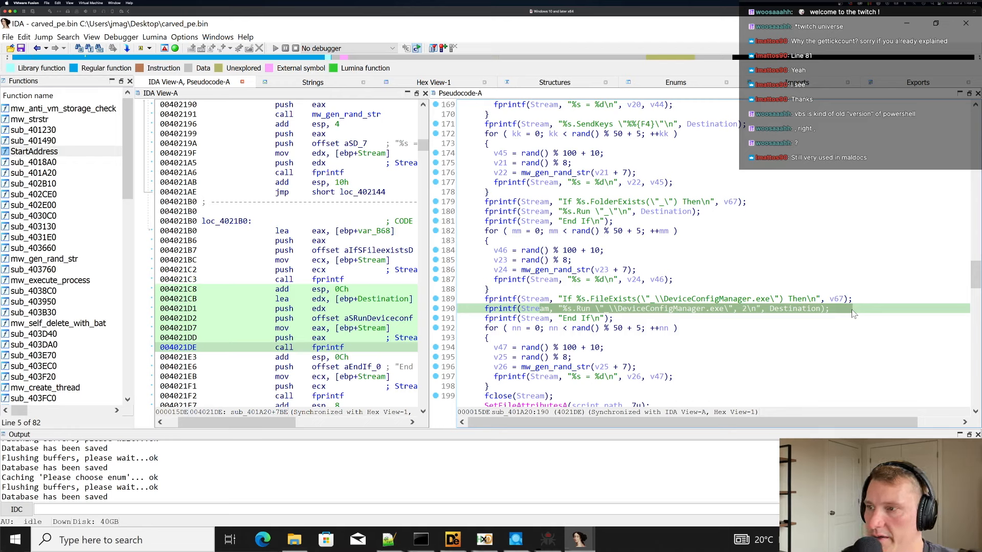
{"action": "left_click_drag", "start_coordinate": [562, 309], "coordinate": [829, 310]}
{"action": "left_click", "coordinate": [828, 310]}
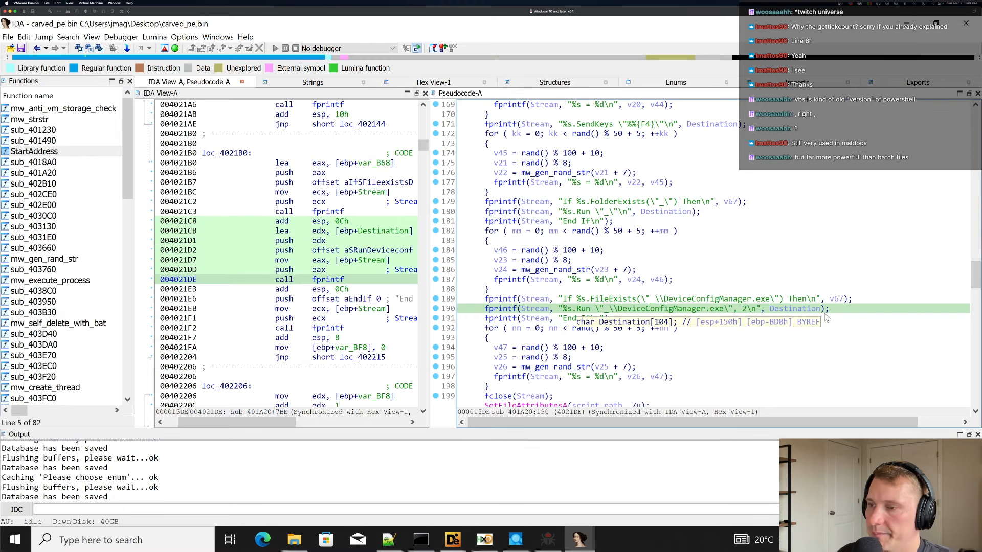
Check how the script file is closed and autorun.inf is opened, and return to the DeviceConfigManager.exe lines.
{"action": "scroll", "coordinate": [743, 343], "scroll_direction": "down", "scroll_amount": 3}
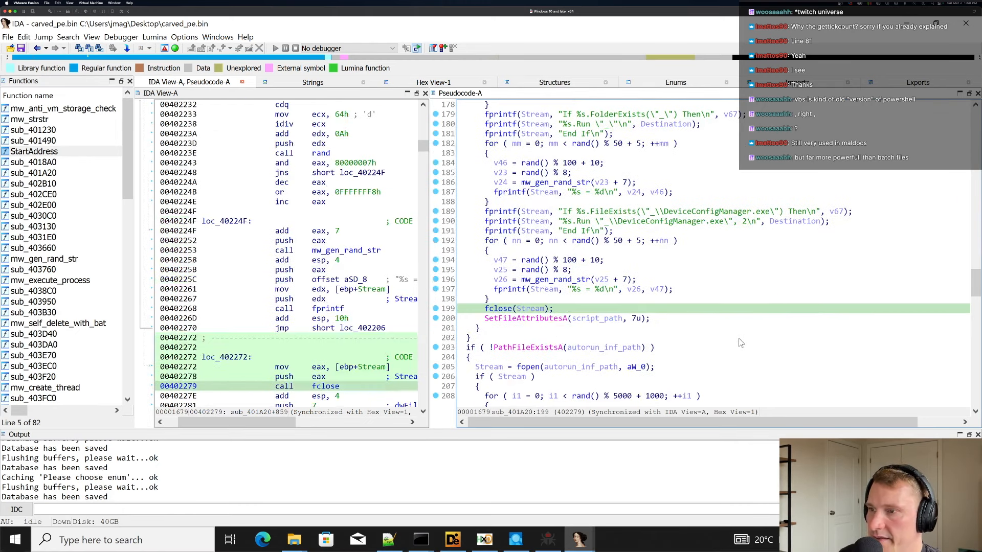
{"action": "scroll", "coordinate": [739, 343], "scroll_direction": "down", "scroll_amount": 2}
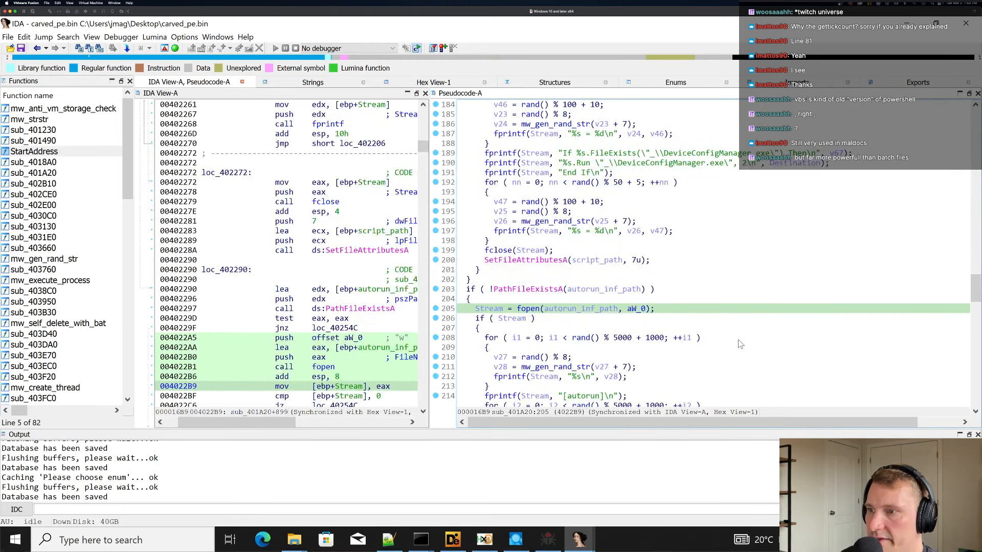
{"action": "scroll", "coordinate": [739, 343], "scroll_direction": "down", "scroll_amount": 2}
{"action": "scroll", "coordinate": [740, 344], "scroll_direction": "up", "scroll_amount": 6}
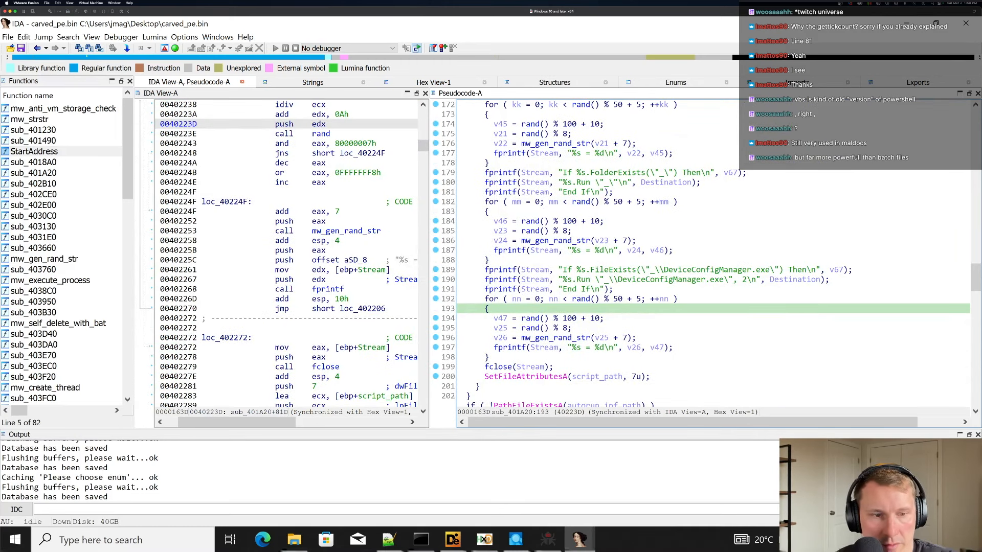
Switch to Keynote, create a blank black presentation without its placeholder text, and move its window over the IDA view.
{"action": "key", "text": "super+Tab"}
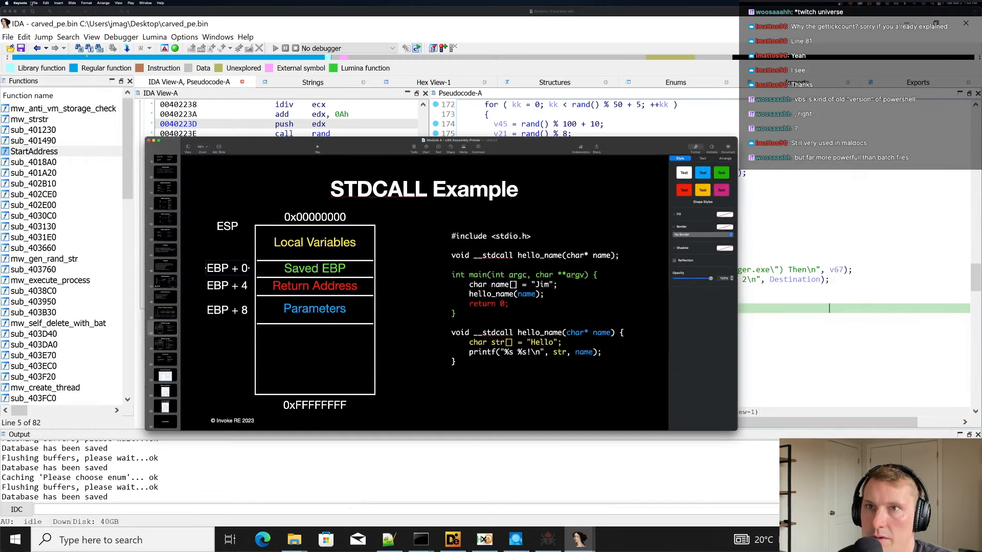
{"action": "left_click", "coordinate": [36, 3]}
{"action": "left_click", "coordinate": [41, 10]}
{"action": "left_click", "coordinate": [636, 272]}
{"action": "key", "text": "Delete"}
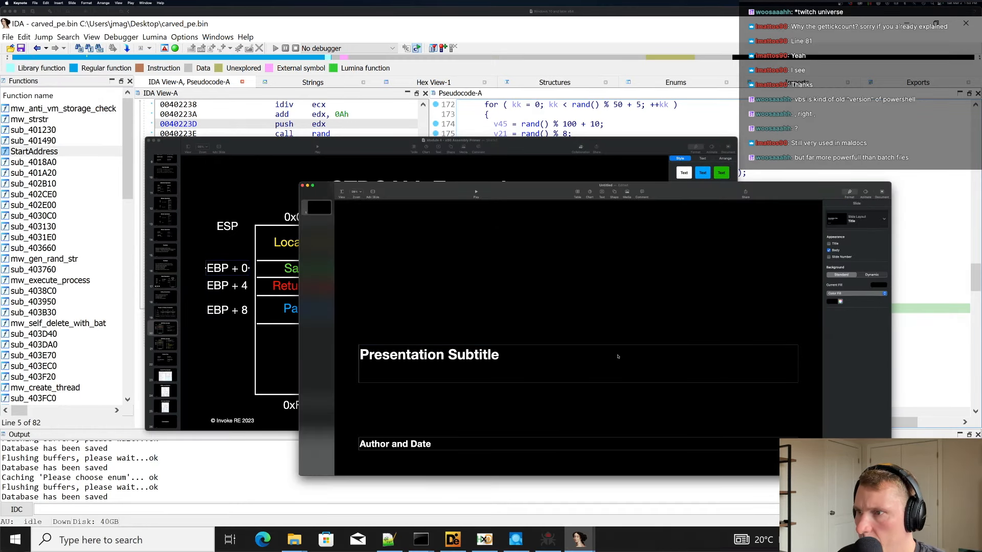
{"action": "left_click", "coordinate": [616, 359]}
{"action": "key", "text": "Delete"}
{"action": "key", "text": "Delete"}
{"action": "left_click_drag", "start_coordinate": [558, 145], "coordinate": [555, 1]}
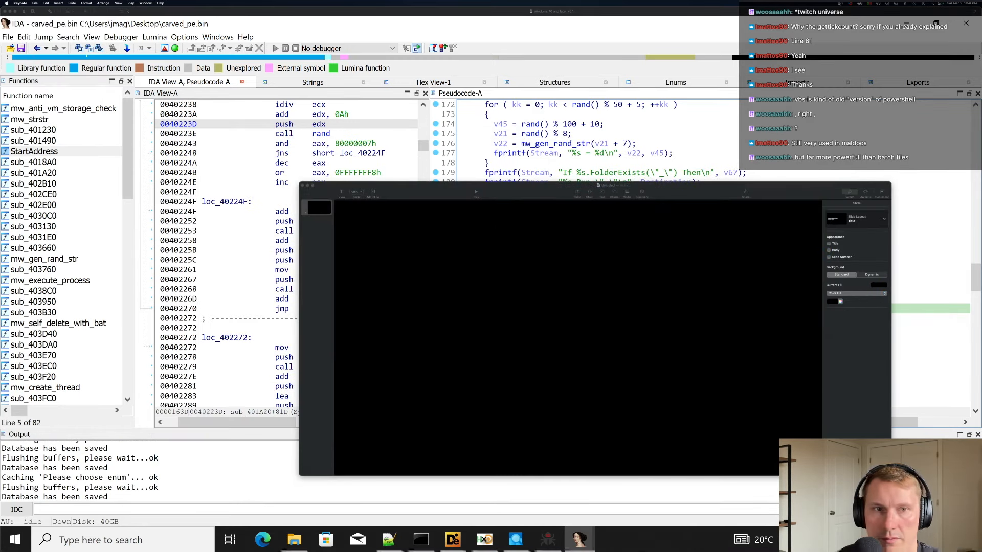
{"action": "left_click_drag", "start_coordinate": [530, 200], "coordinate": [377, 176]}
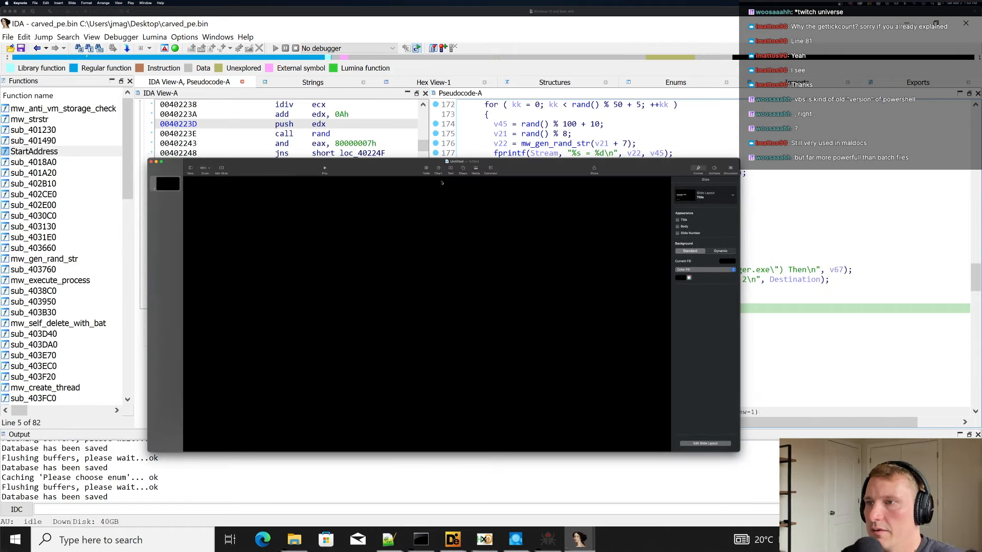
Insert a square shape and place it in the upper-left area of the slide.
{"action": "left_click", "coordinate": [464, 168]}
{"action": "left_click", "coordinate": [451, 200]}
{"action": "left_click_drag", "start_coordinate": [438, 325], "coordinate": [296, 248]}
Give the square a light grey line border and remove its fill.
{"action": "left_click", "coordinate": [716, 256]}
{"action": "left_click", "coordinate": [703, 263]}
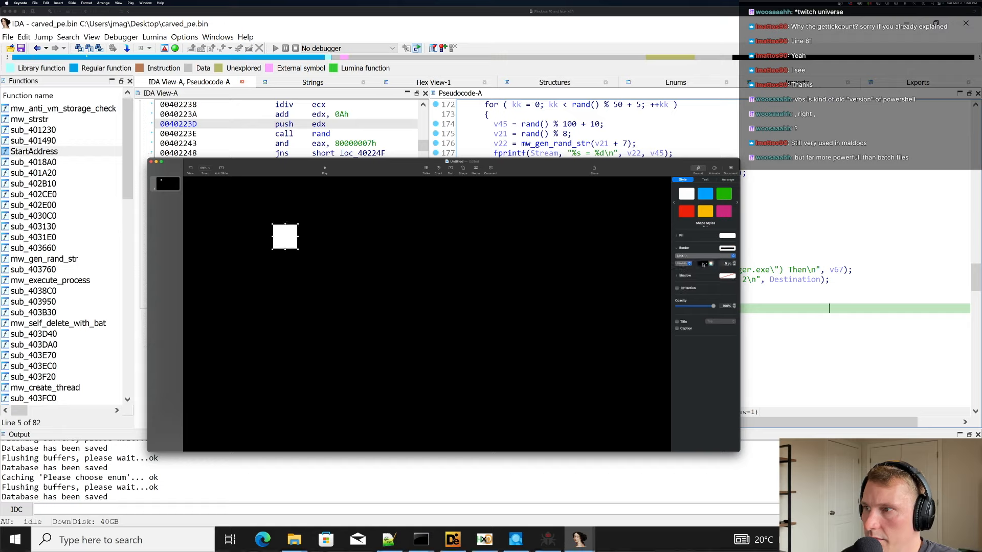
{"action": "left_click", "coordinate": [704, 264]}
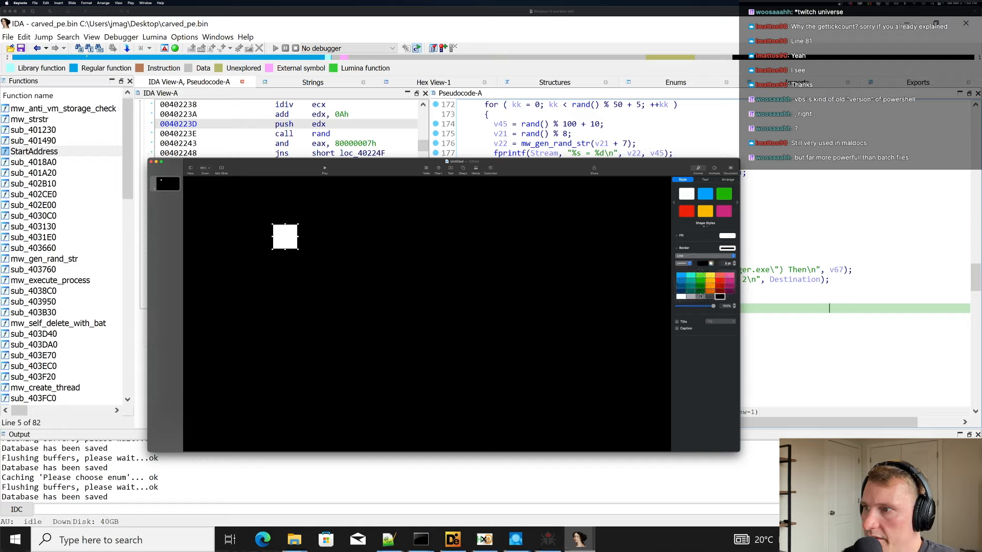
{"action": "left_click", "coordinate": [692, 297]}
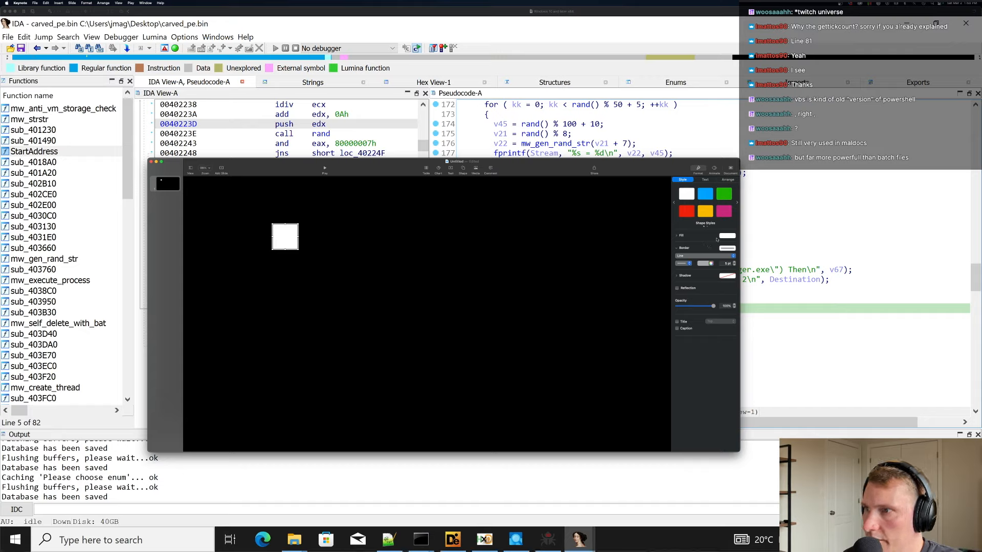
{"action": "left_click", "coordinate": [728, 235]}
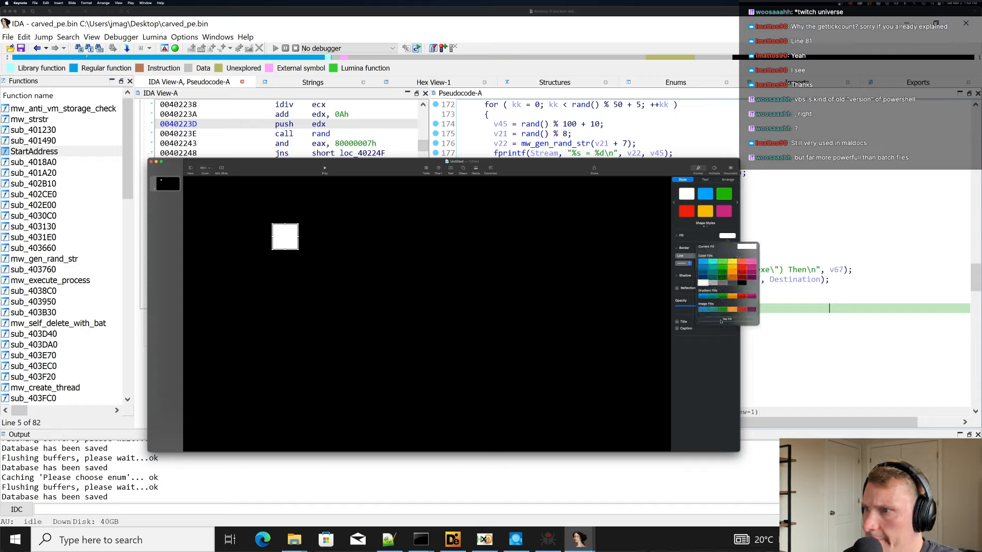
{"action": "left_click", "coordinate": [728, 319]}
Enlarge the outlined square into a wide rectangle in the upper-left area of the slide.
{"action": "left_click_drag", "start_coordinate": [298, 250], "coordinate": [347, 253]}
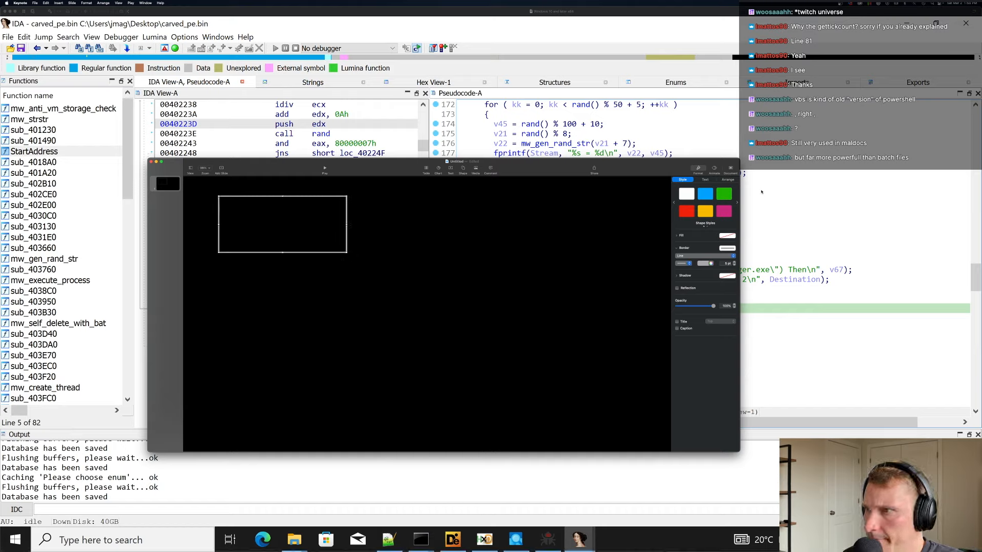
{"action": "left_click", "coordinate": [705, 181]}
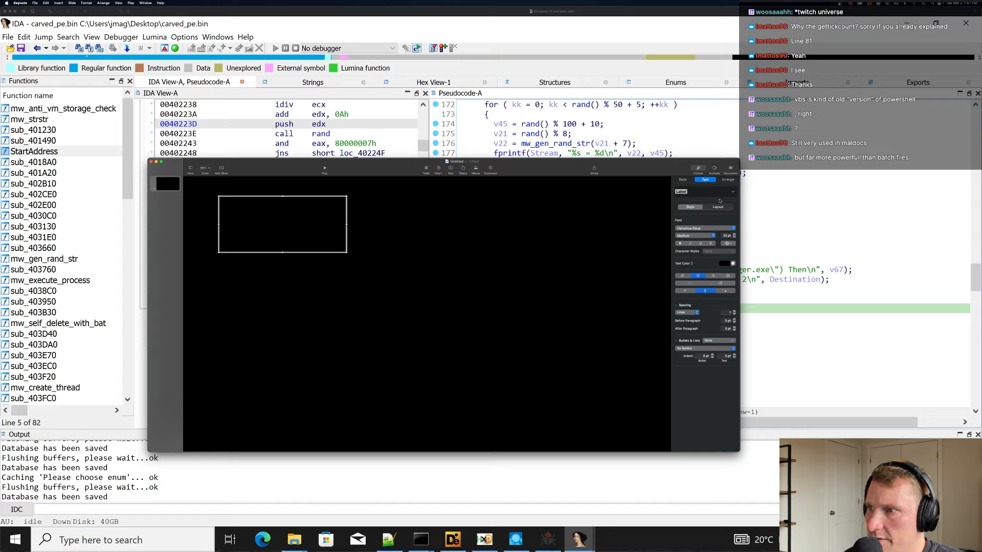
{"action": "left_click", "coordinate": [682, 180]}
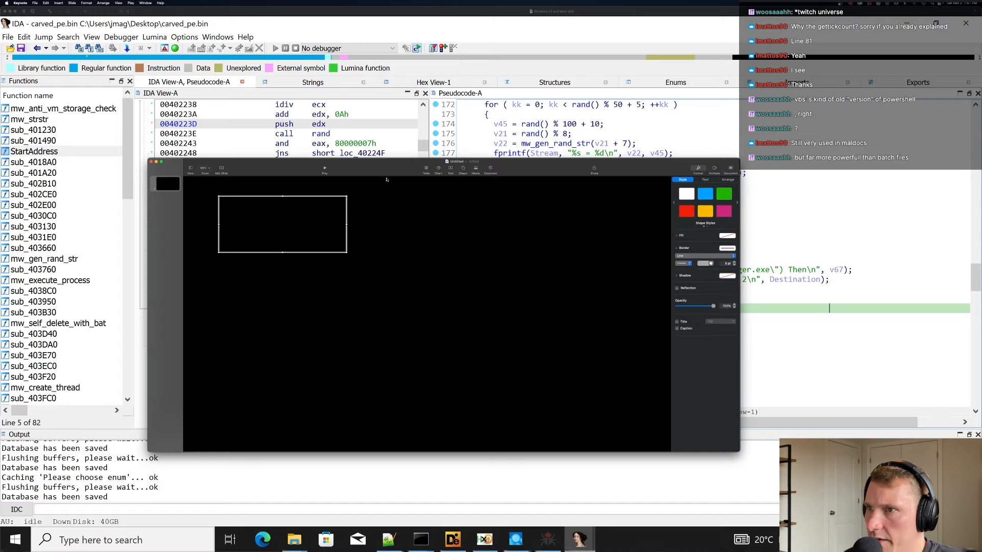
Add a text box reading "USB Inserted" and centre it inside the outlined rectangle.
{"action": "left_click", "coordinate": [450, 169]}
{"action": "left_click_drag", "start_coordinate": [430, 316], "coordinate": [275, 224]}
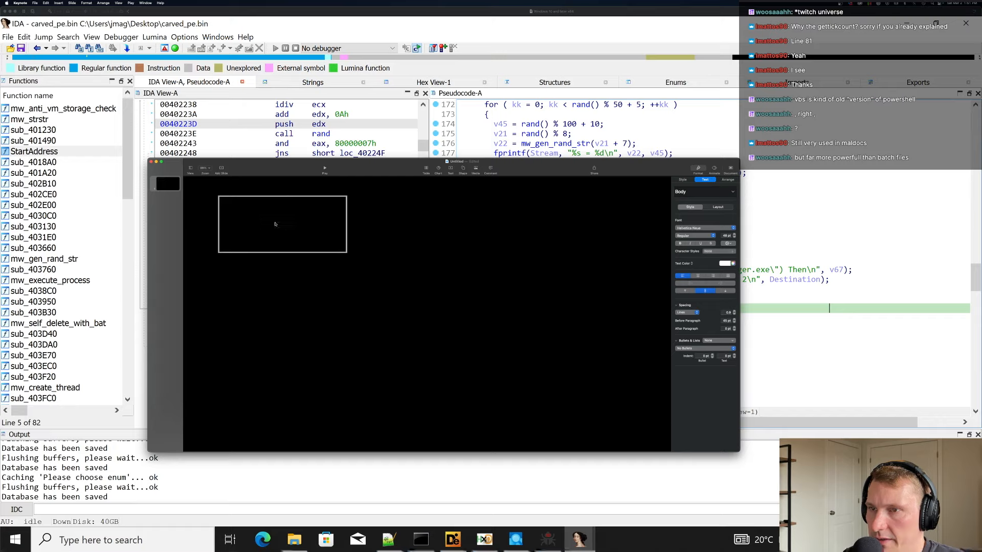
{"action": "key", "text": "Escape"}
{"action": "type", "text": "USB "}
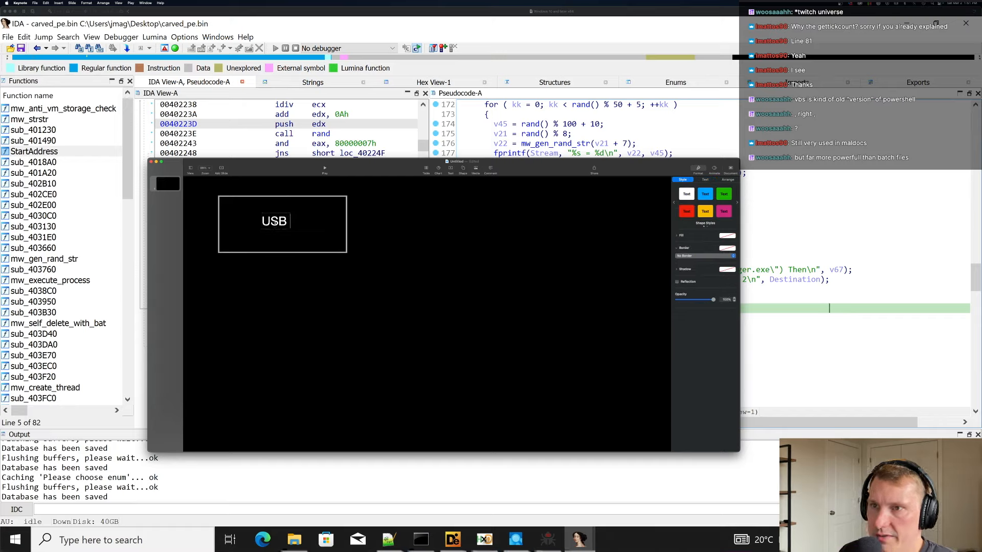
{"action": "type", "text": "Ikn"}
{"action": "type", "text": "nserted"}
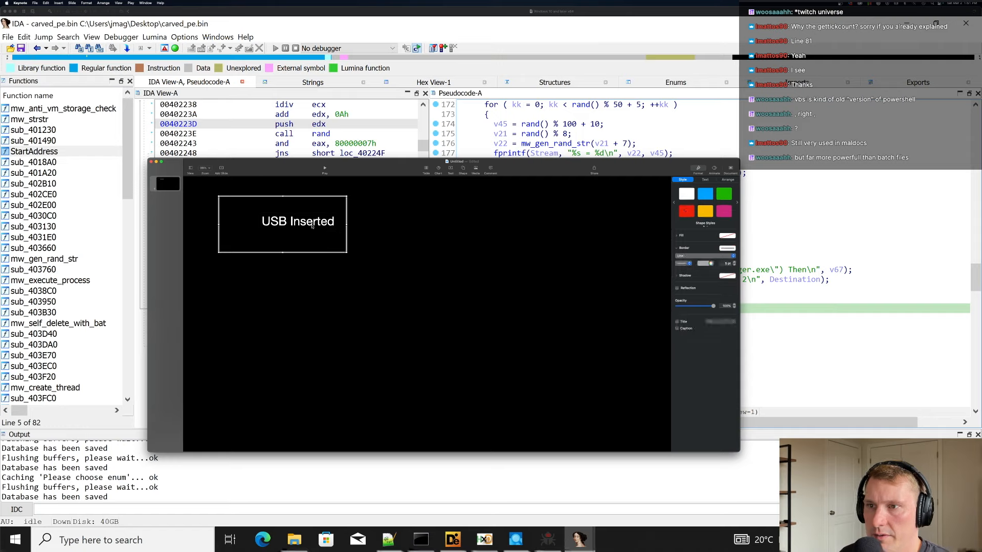
{"action": "left_click_drag", "start_coordinate": [310, 224], "coordinate": [294, 227]}
Duplicate the "USB Inserted" box with its text to the right and connect the two boxes with an arrow.
{"action": "left_click_drag", "start_coordinate": [214, 191], "coordinate": [368, 270]}
{"action": "key", "text": "super+c"}
{"action": "key", "text": "super+v"}
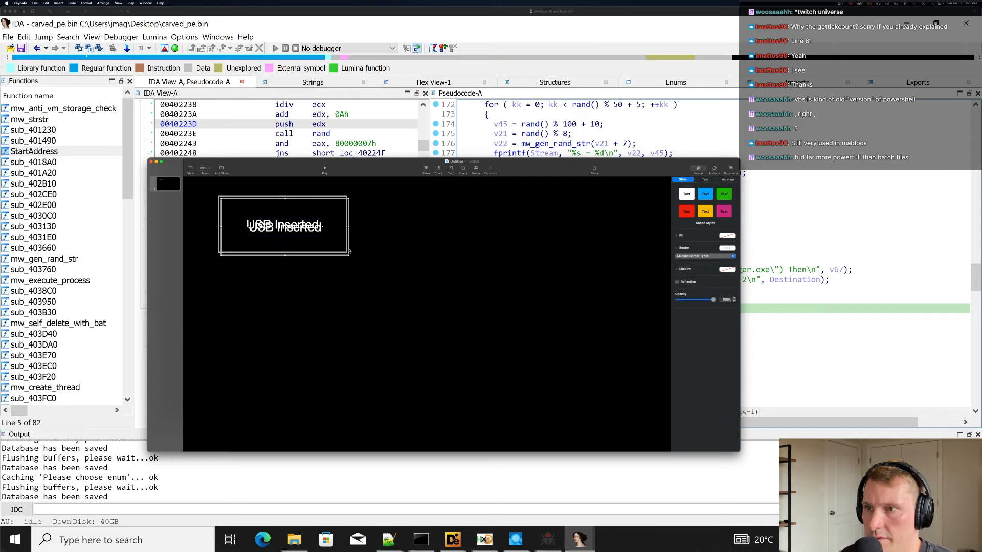
{"action": "left_click_drag", "start_coordinate": [308, 228], "coordinate": [484, 226]}
{"action": "left_click", "coordinate": [513, 263]}
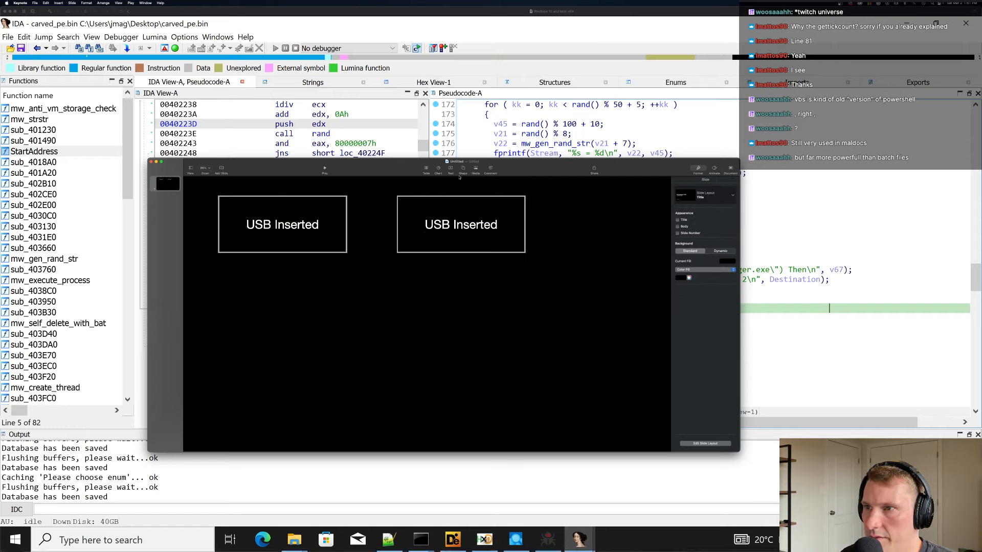
{"action": "key", "text": "super+v"}
{"action": "left_click_drag", "start_coordinate": [399, 302], "coordinate": [391, 225]}
Replace the second box's text with "Malware Creates .vbs and Autorun.inf" and wrap it onto three lines inside the box.
{"action": "double_click", "coordinate": [426, 231]}
{"action": "key", "text": "super+a"}
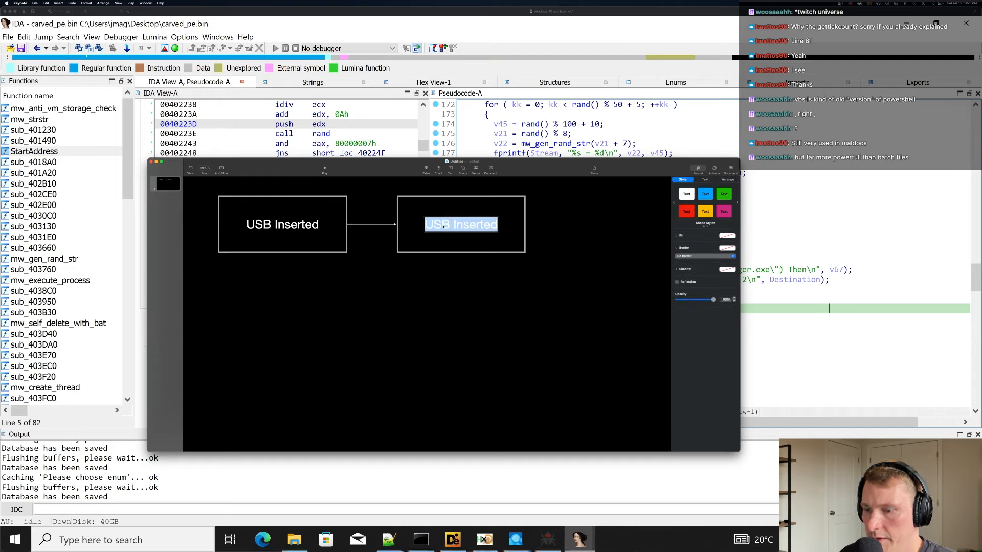
{"action": "type", "text": "<Malware C"}
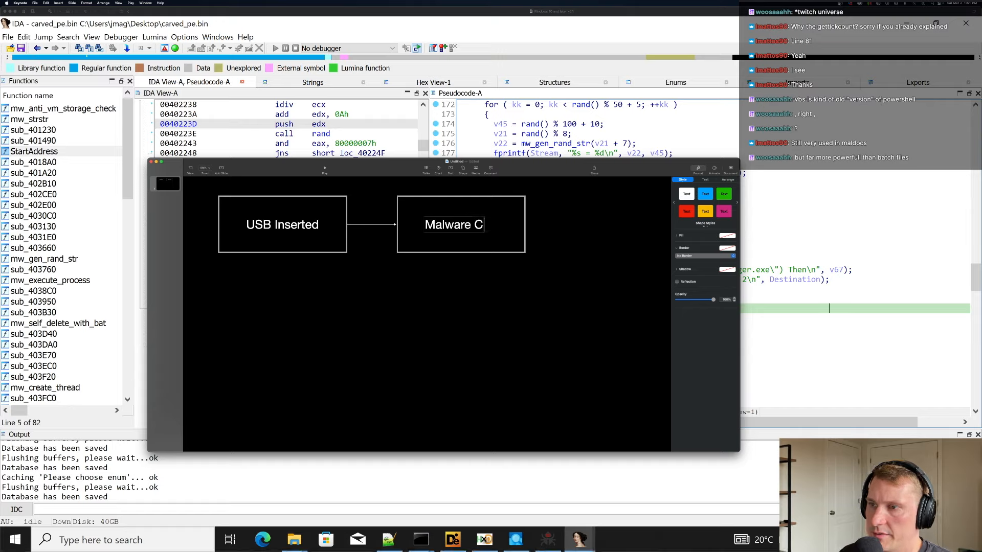
{"action": "type", "text": "reates ."}
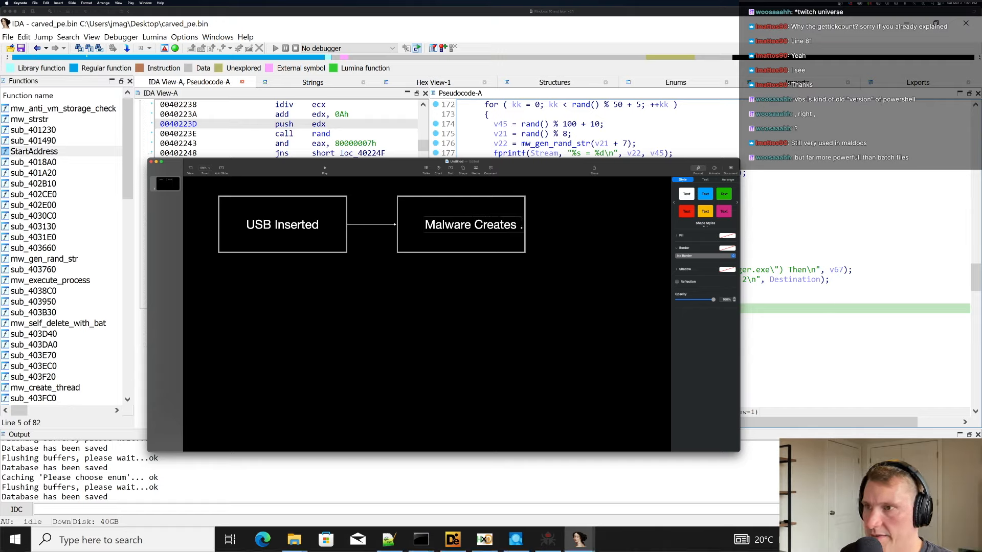
{"action": "type", "text": "vbs and"}
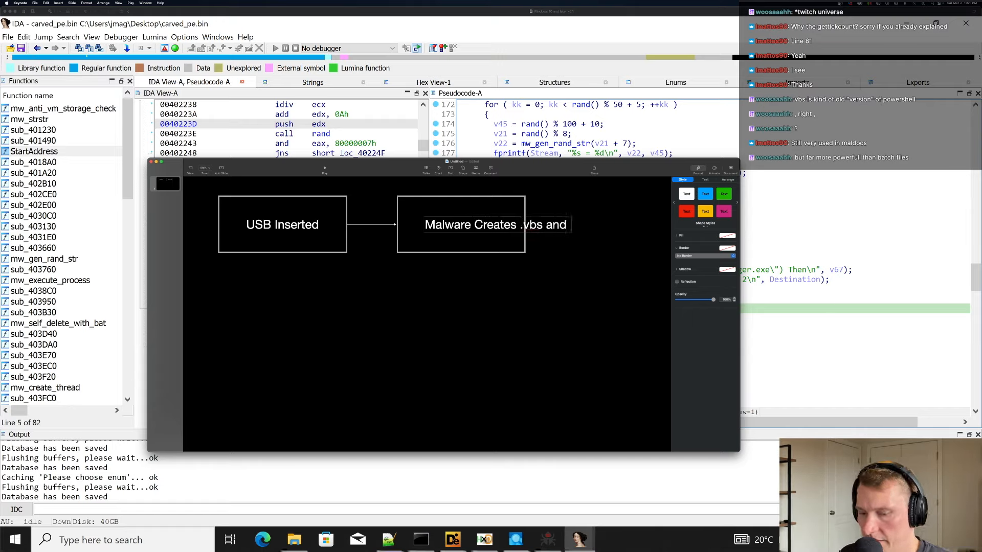
{"action": "type", "text": " Outrun."}
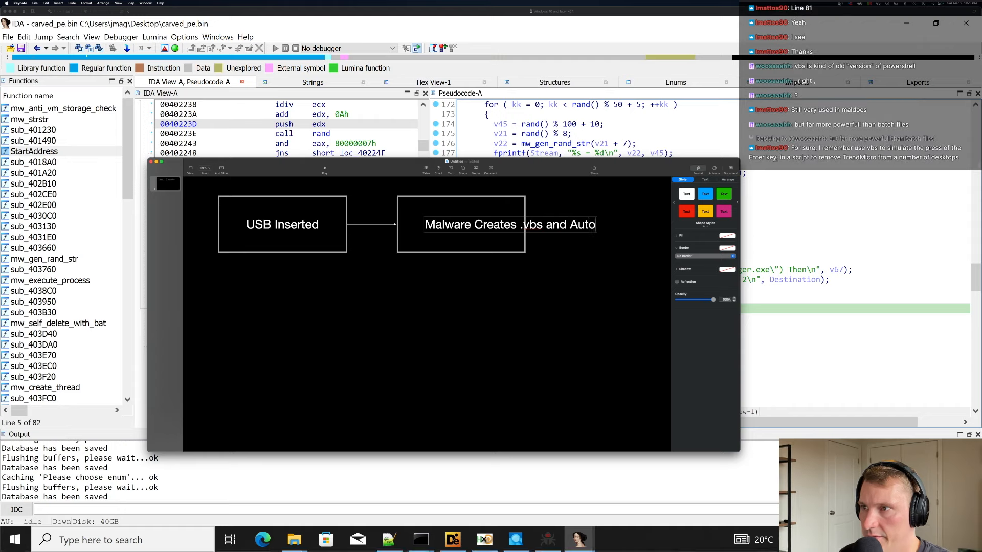
{"action": "key", "text": "alt+shift+Left"}
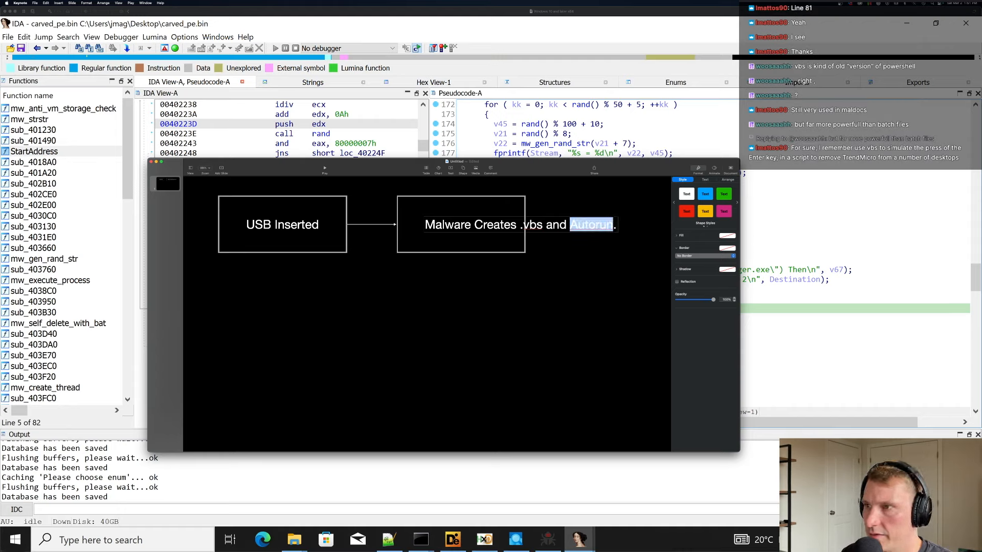
{"action": "type", "text": "Autorun.inf"}
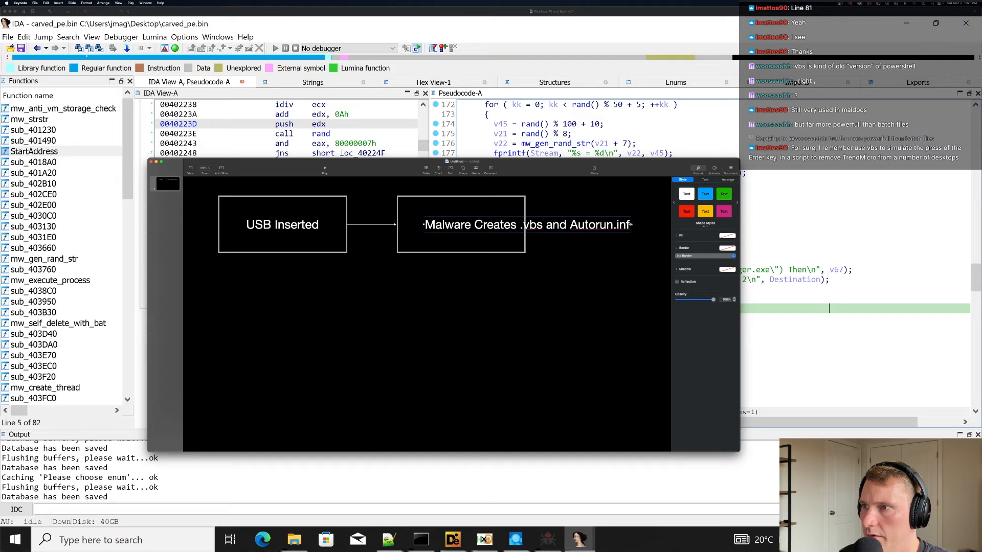
{"action": "key", "text": "Escape"}
{"action": "left_click", "coordinate": [587, 224]}
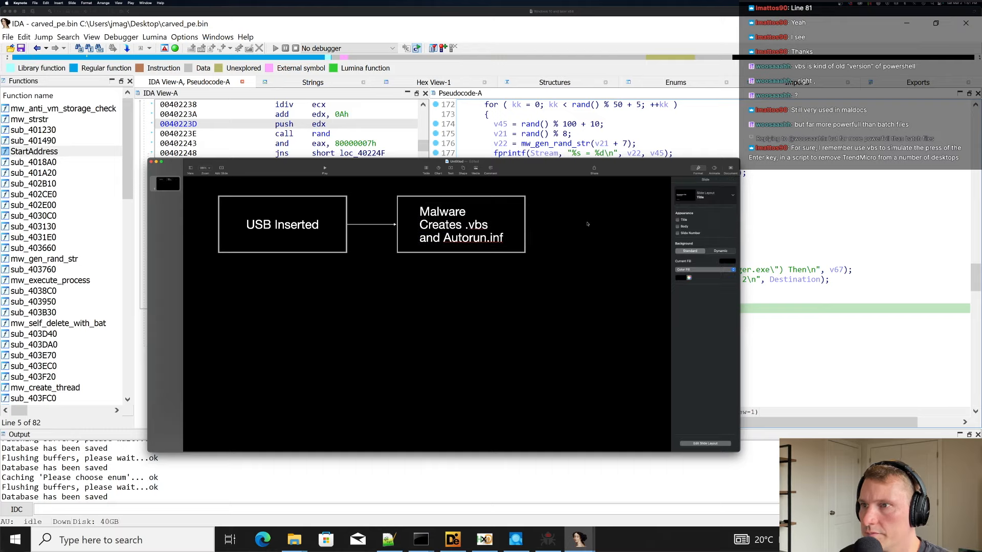
Copy the arrow to the right side of the second box and duplicate the "USB Inserted" box as a third box after it.
{"action": "left_click", "coordinate": [366, 226]}
{"action": "key", "text": "super+c"}
{"action": "key", "text": "super+v"}
{"action": "left_click_drag", "start_coordinate": [366, 225], "coordinate": [542, 225]}
{"action": "left_click", "coordinate": [525, 223]}
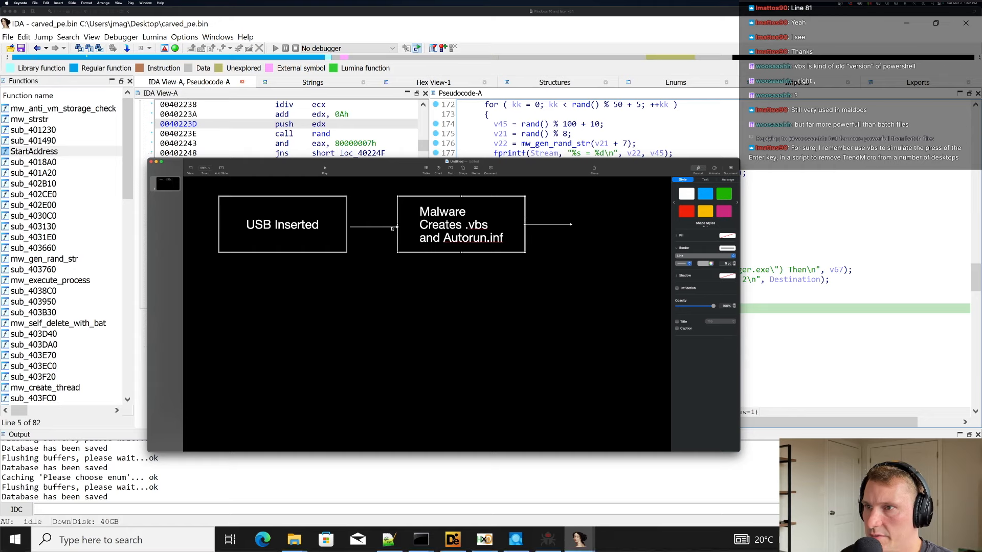
{"action": "key", "text": "super+z"}
{"action": "left_click_drag", "start_coordinate": [212, 192], "coordinate": [352, 265]}
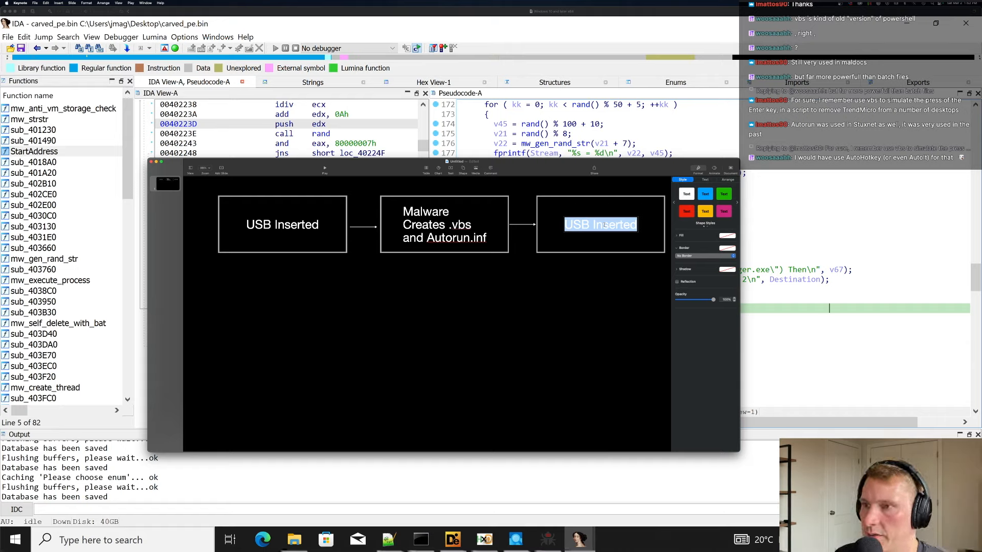
Replace the third box's text with "VBS, malware and Autorun.inf".
{"action": "type", "text": "VBS, ma"}
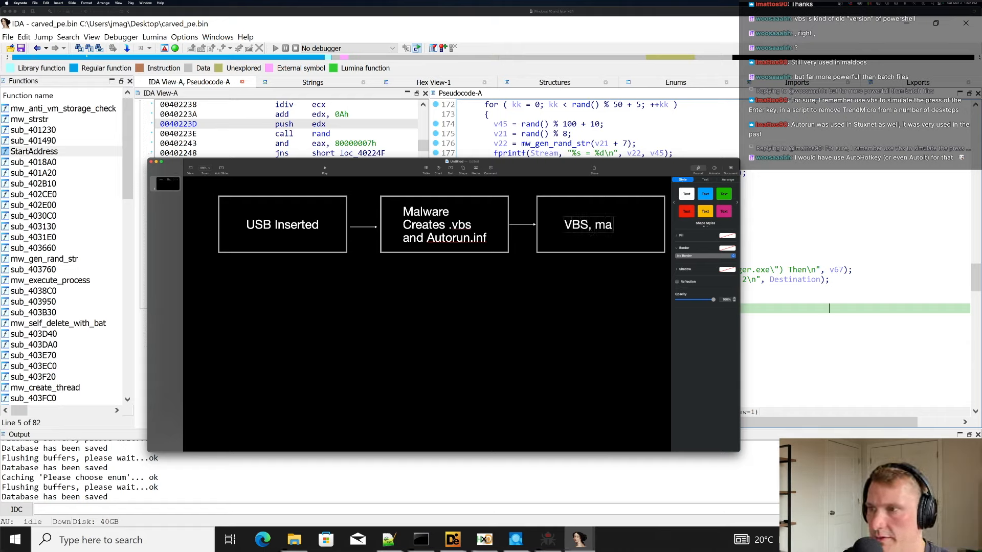
{"action": "type", "text": "lware and A"}
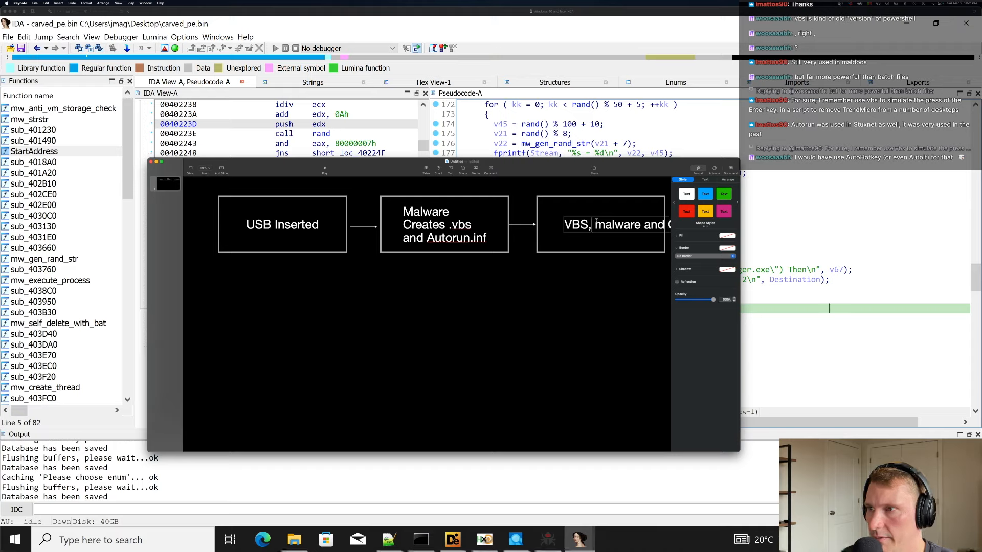
{"action": "type", "text": "utorun."}
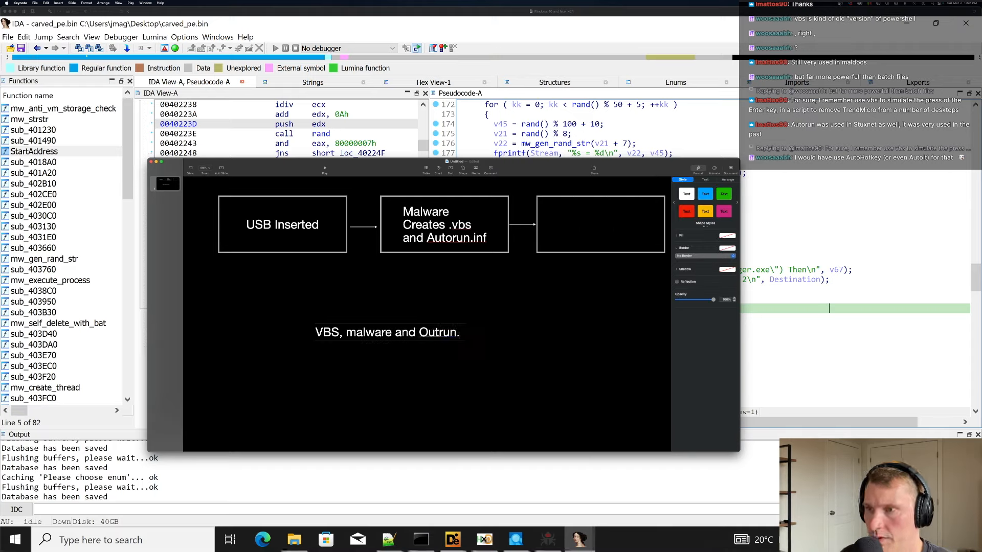
{"action": "type", "text": "inf"}
{"action": "key", "text": "super+z"}
{"action": "key", "text": "super+z"}
{"action": "key", "text": "Right"}
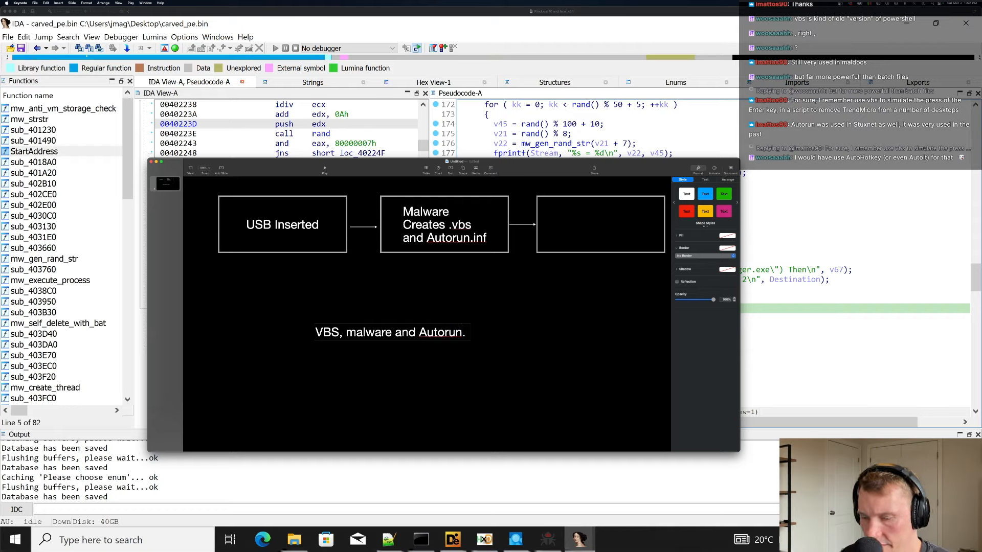
{"action": "type", "text": "info"}
{"action": "key", "text": "super+z"}
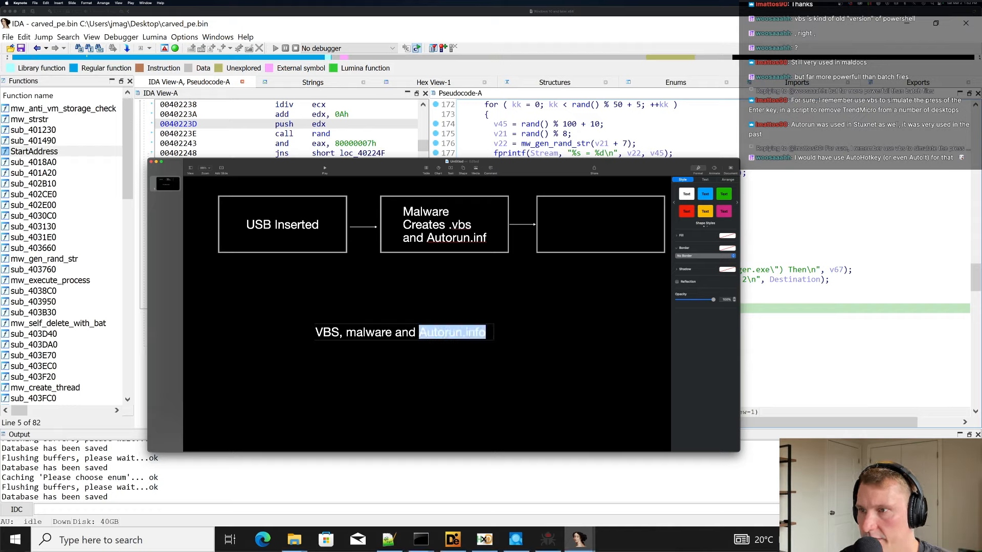